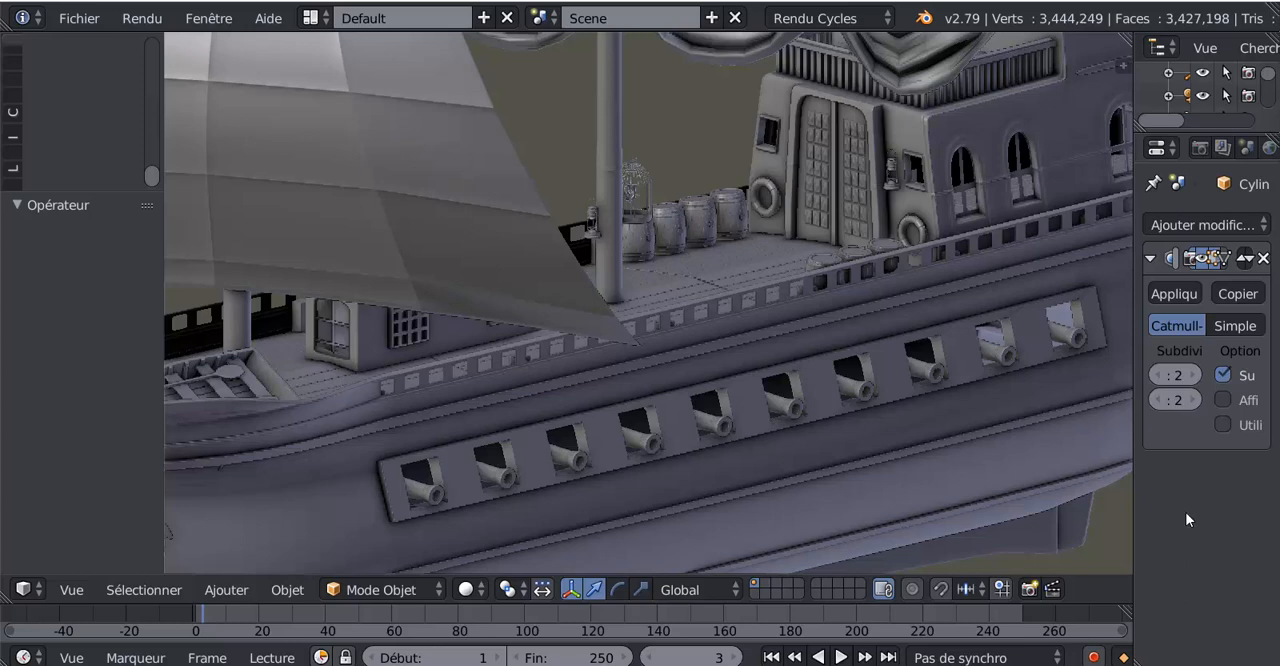
# Examine the pirate ship model from several angles, including its sails, masts, deck and row of cannons
pyautogui.scroll(-4, 690, 295)
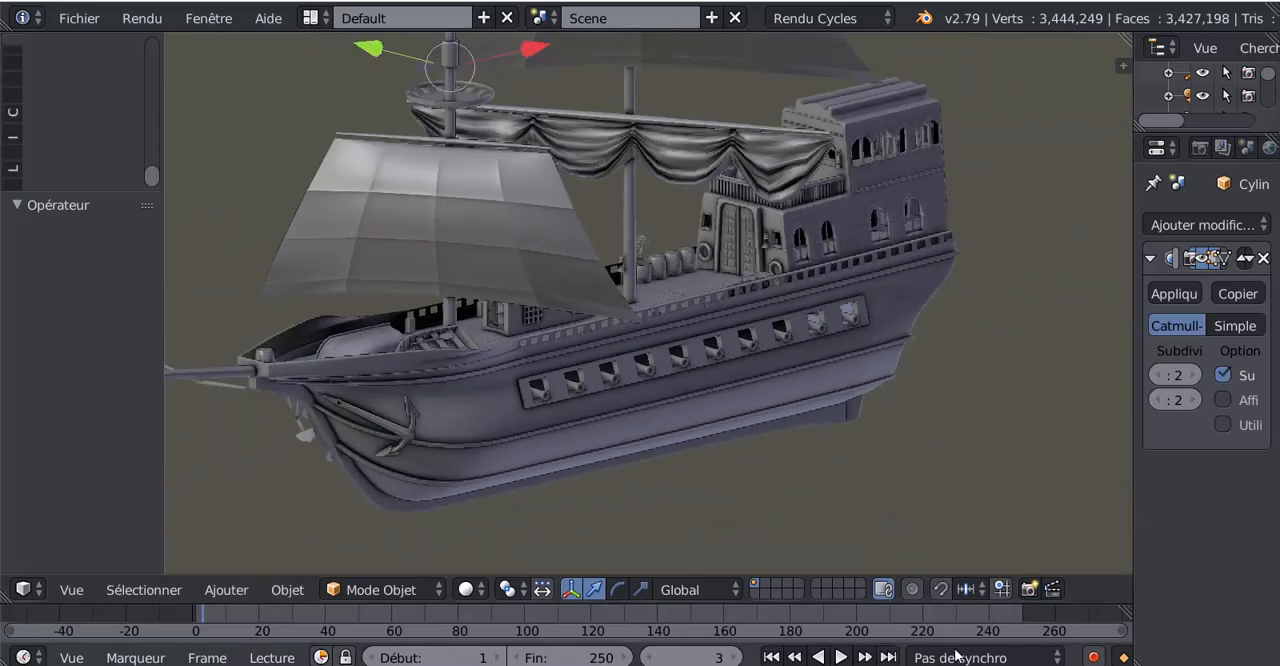
pyautogui.moveTo(966, 665)
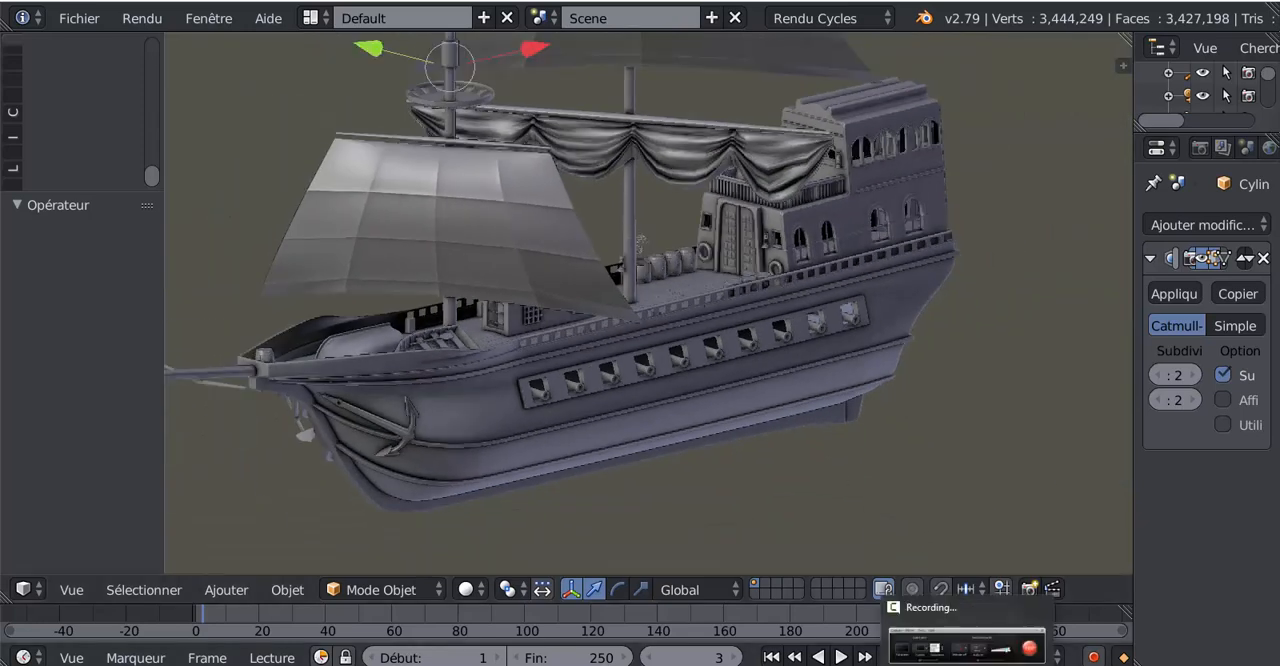
pyautogui.moveTo(1040, 665)
pyautogui.click(988, 645)
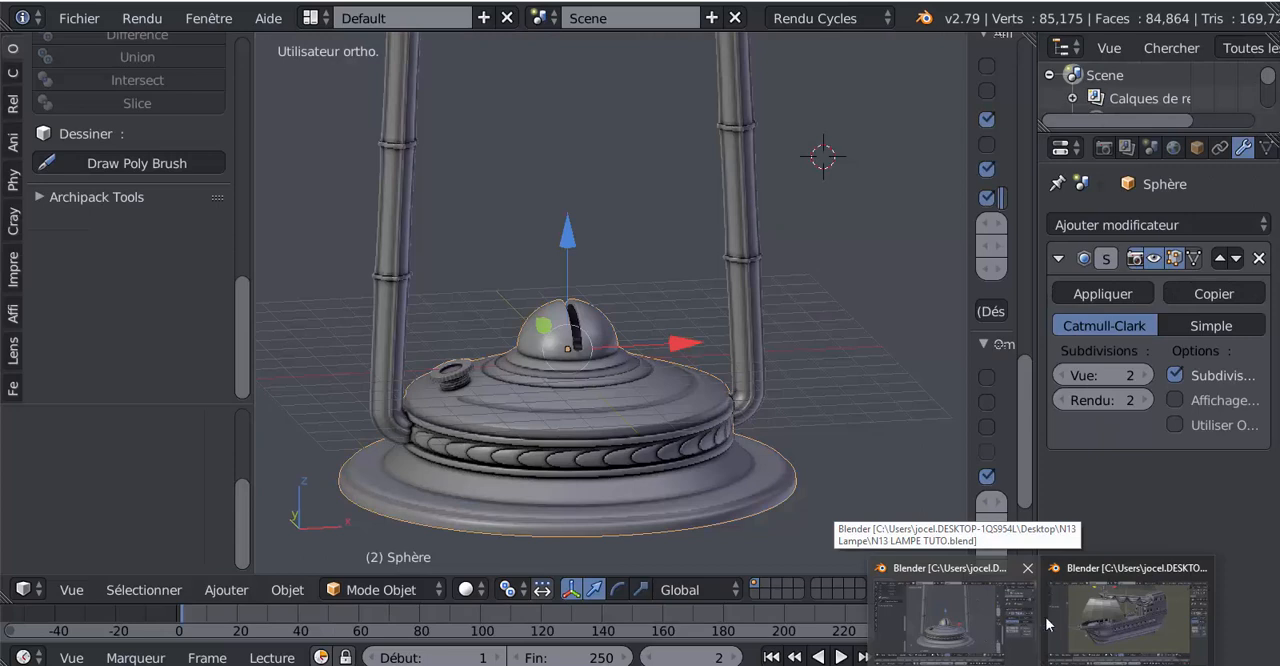
pyautogui.click(1128, 615)
pyautogui.scroll(-2, 751, 414)
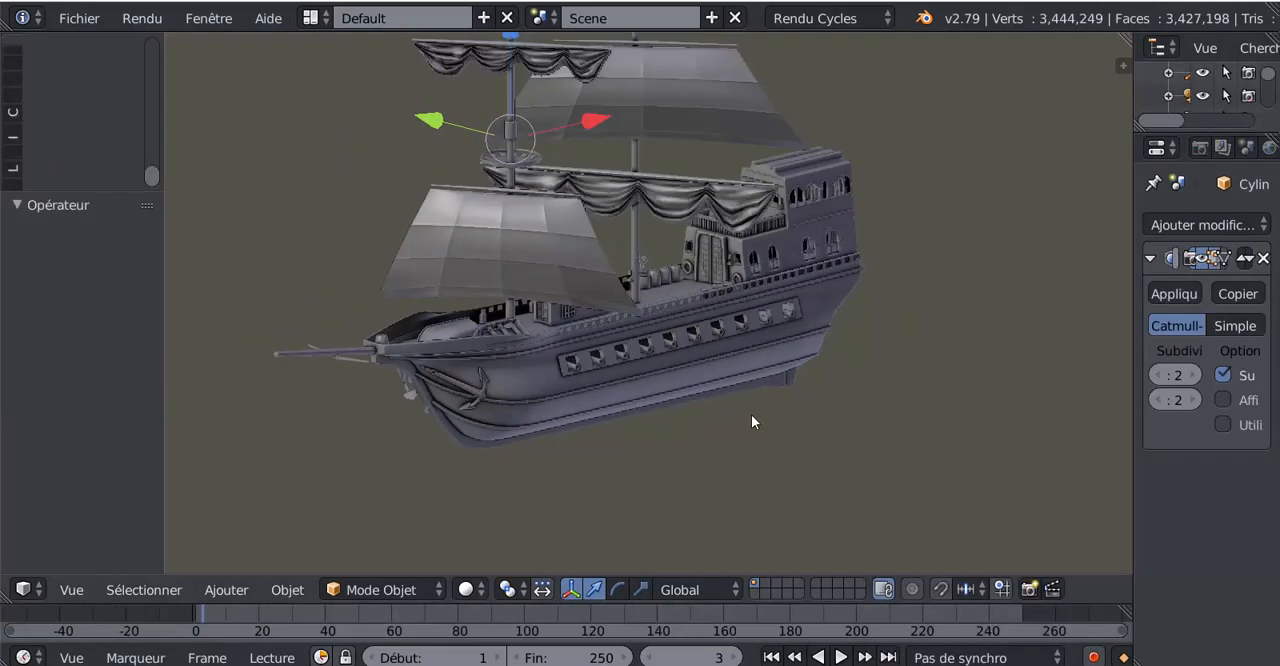
pyautogui.moveTo(751, 414); pyautogui.dragTo(751, 483, button='middle')
pyautogui.scroll(3, 751, 483)
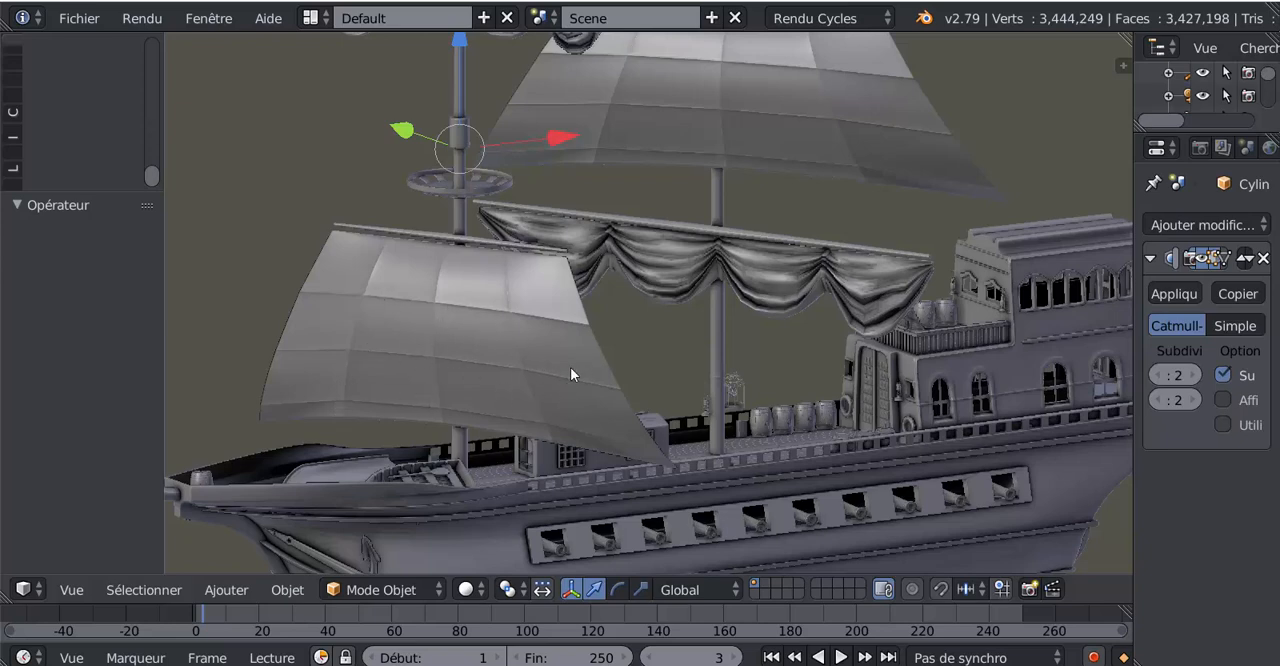
pyautogui.moveTo(432, 387); pyautogui.dragTo(434, 388, button='middle')
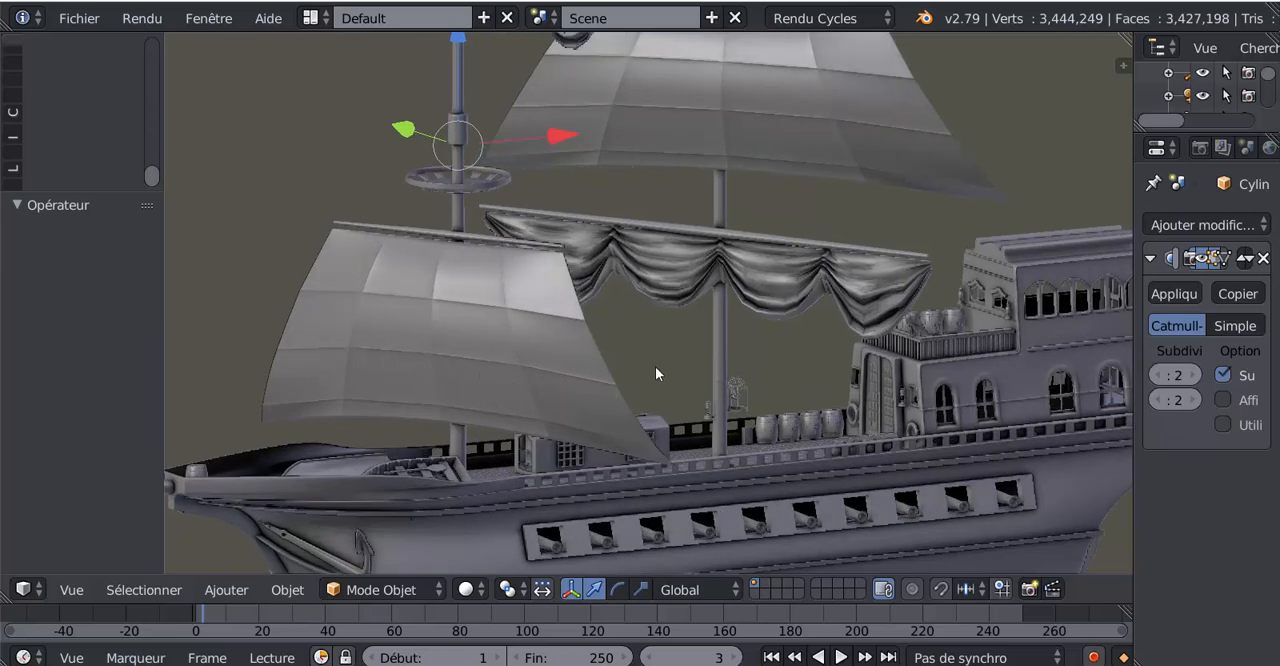
pyautogui.scroll(-3, 656, 367)
pyautogui.moveTo(670, 380); pyautogui.dragTo(721, 380, button='middle')
pyautogui.scroll(1, 648, 433)
pyautogui.scroll(2, 648, 433)
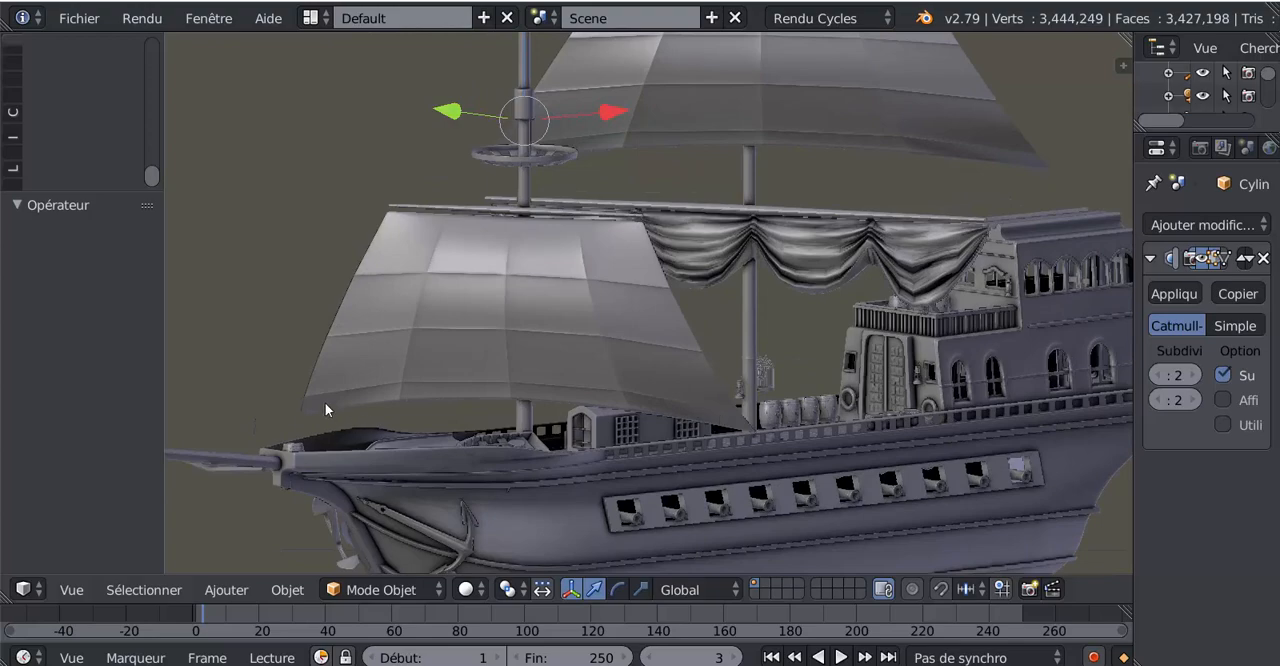
pyautogui.scroll(-2, 612, 388)
pyautogui.moveTo(612, 388); pyautogui.dragTo(785, 437, button='middle')
pyautogui.scroll(2, 622, 402)
pyautogui.scroll(2, 800, 428)
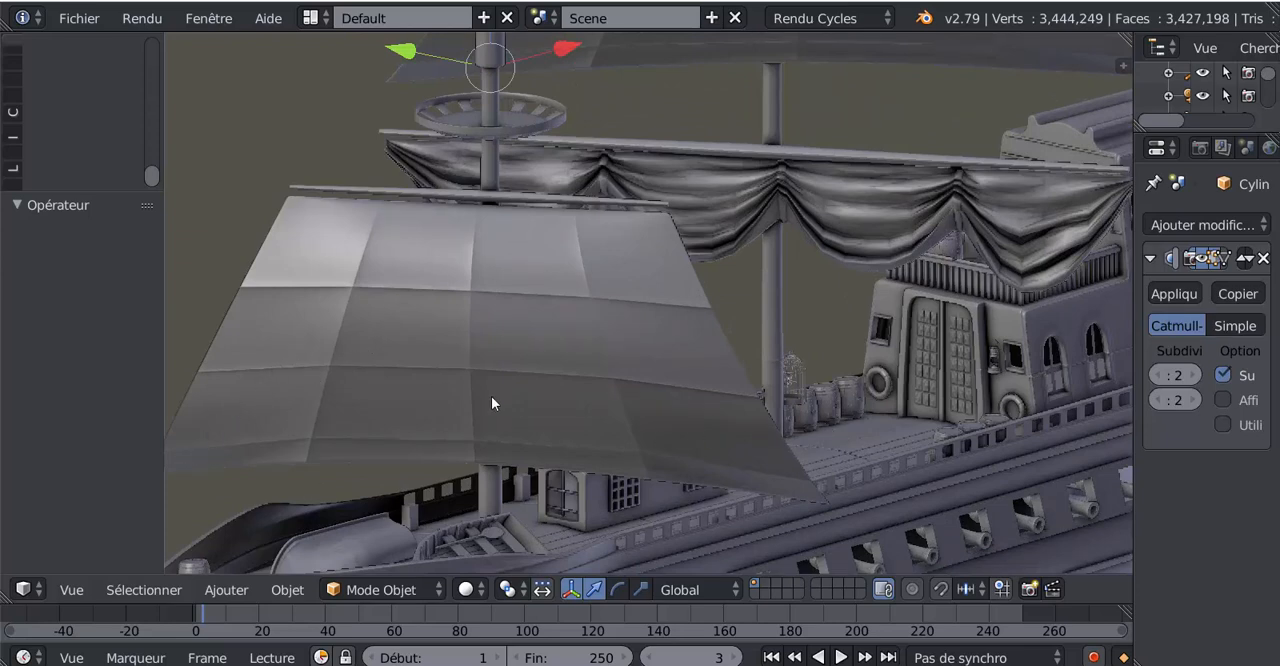
pyautogui.scroll(-2, 491, 396)
pyautogui.scroll(-2, 792, 397)
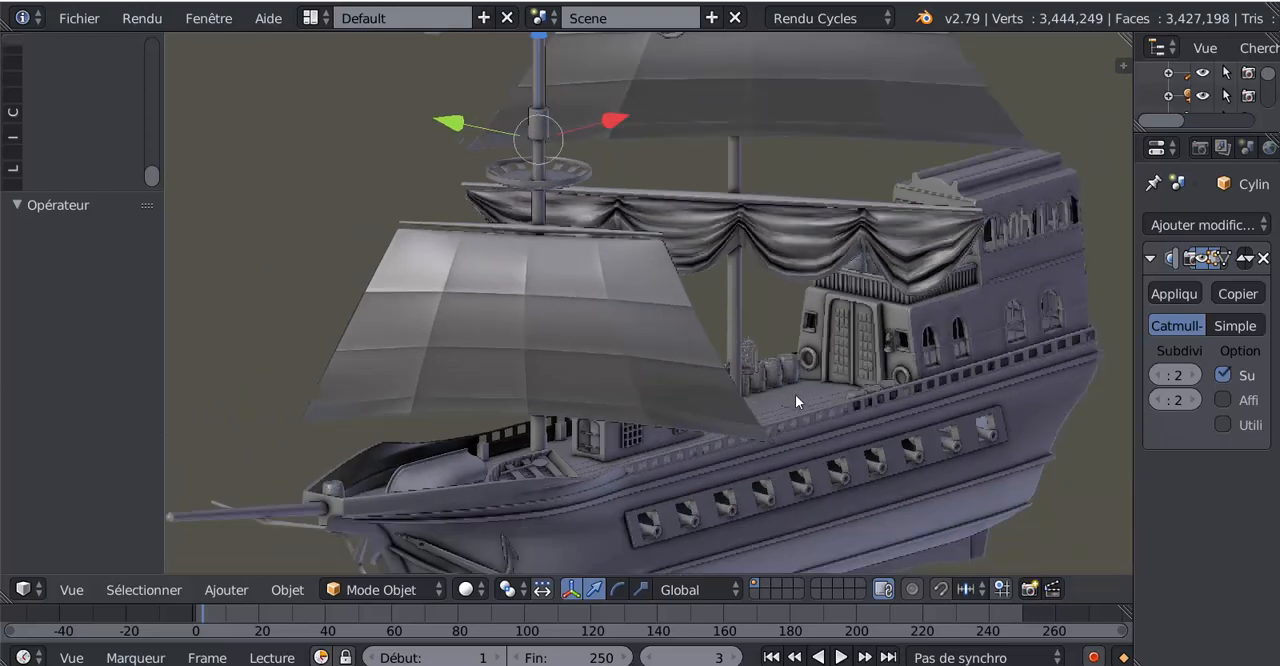
pyautogui.keyDown('shift'); pyautogui.moveTo(732, 401); pyautogui.dragTo(664, 305, button='middle'); pyautogui.keyUp('shift')
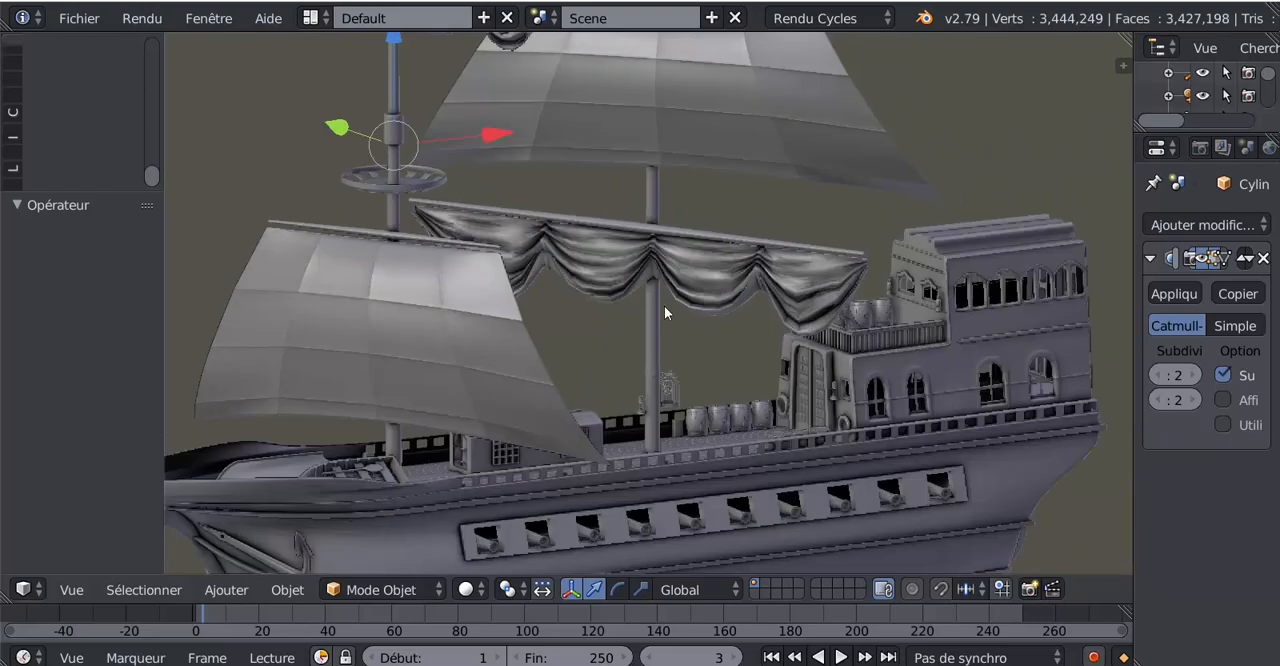
pyautogui.scroll(3, 755, 280)
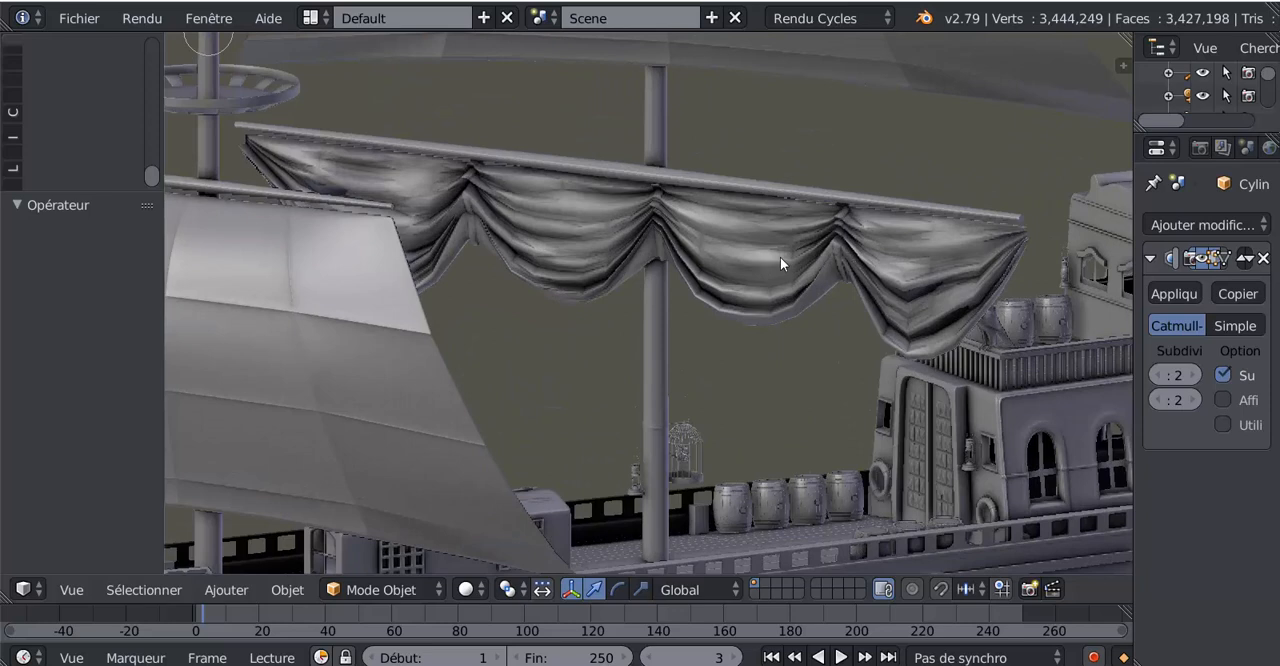
pyautogui.scroll(-5, 350, 416)
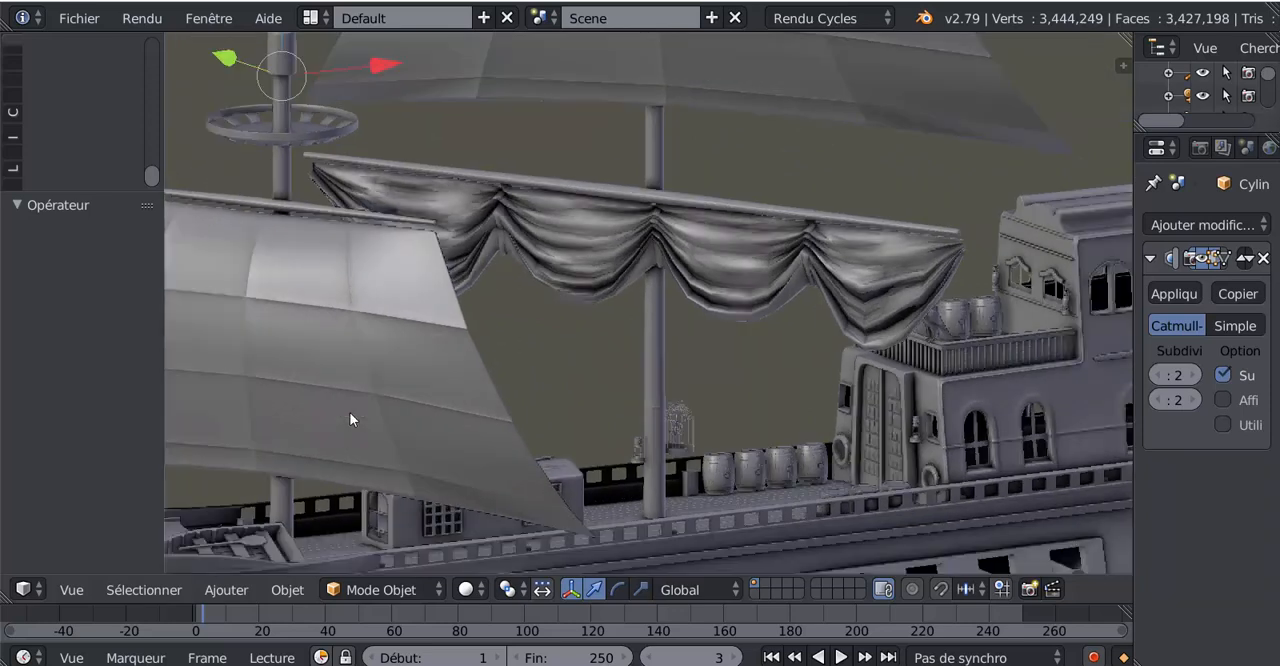
pyautogui.scroll(-5, 571, 386)
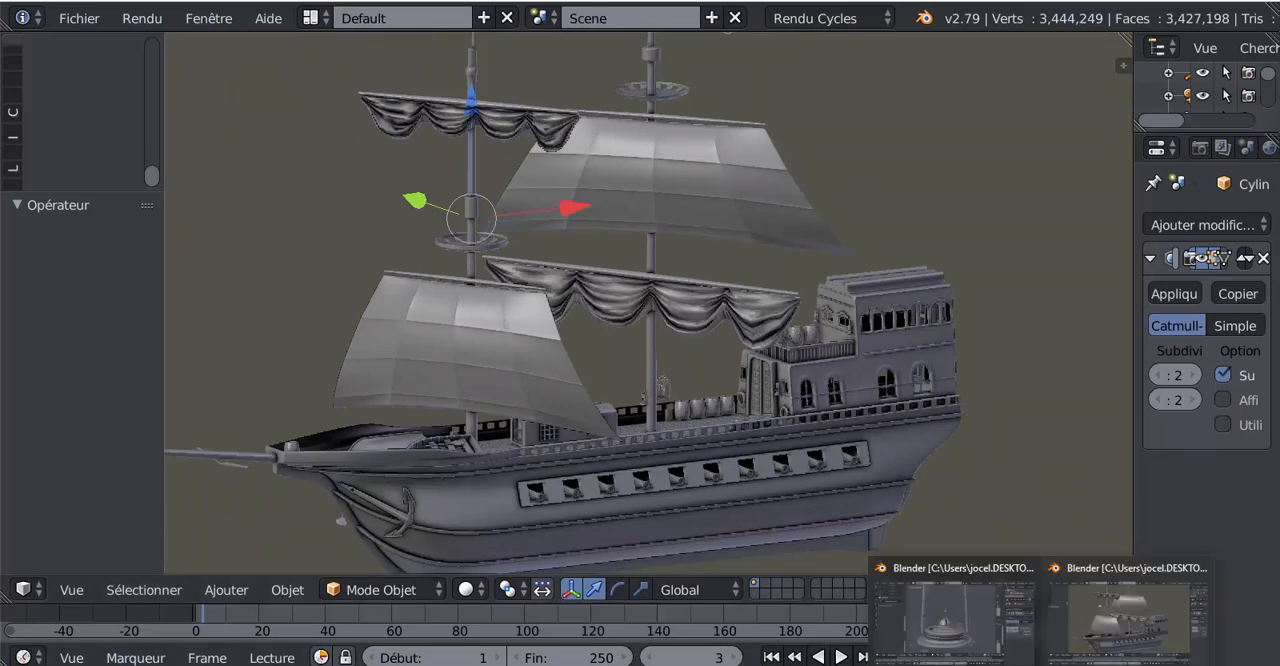
# Close the ship scene and return to the lamp file N13 LAMPE TUTO.blend
pyautogui.click(1018, 660)
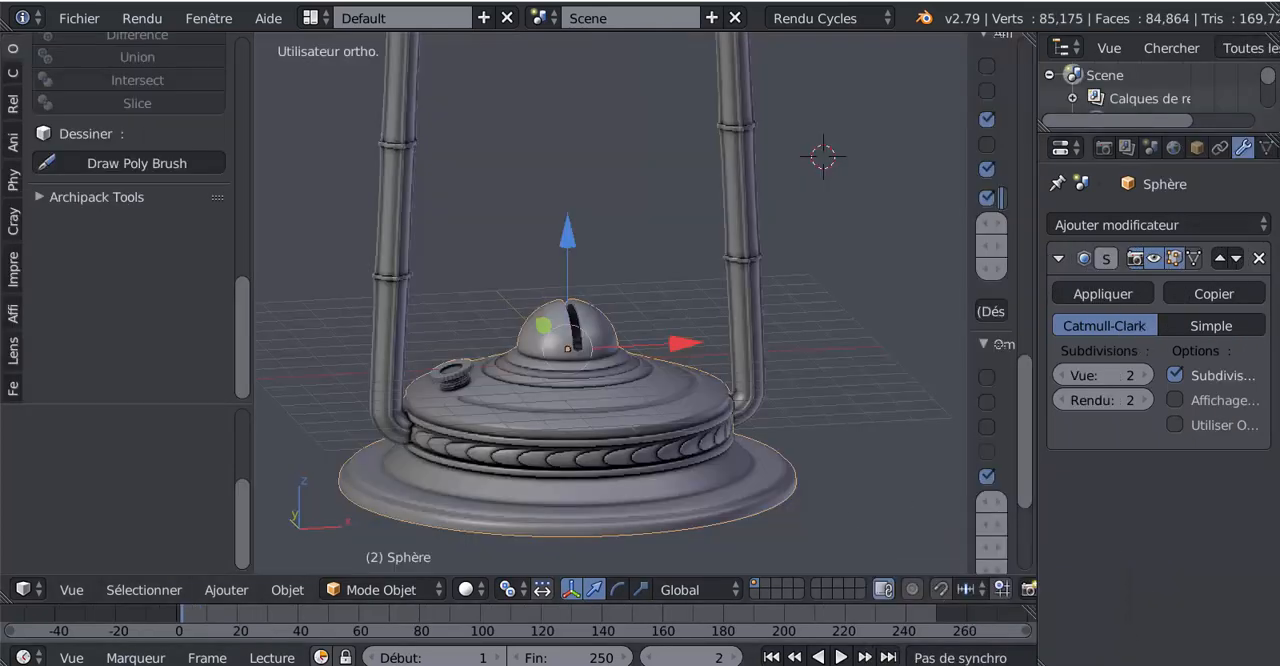
pyautogui.click(1128, 612)
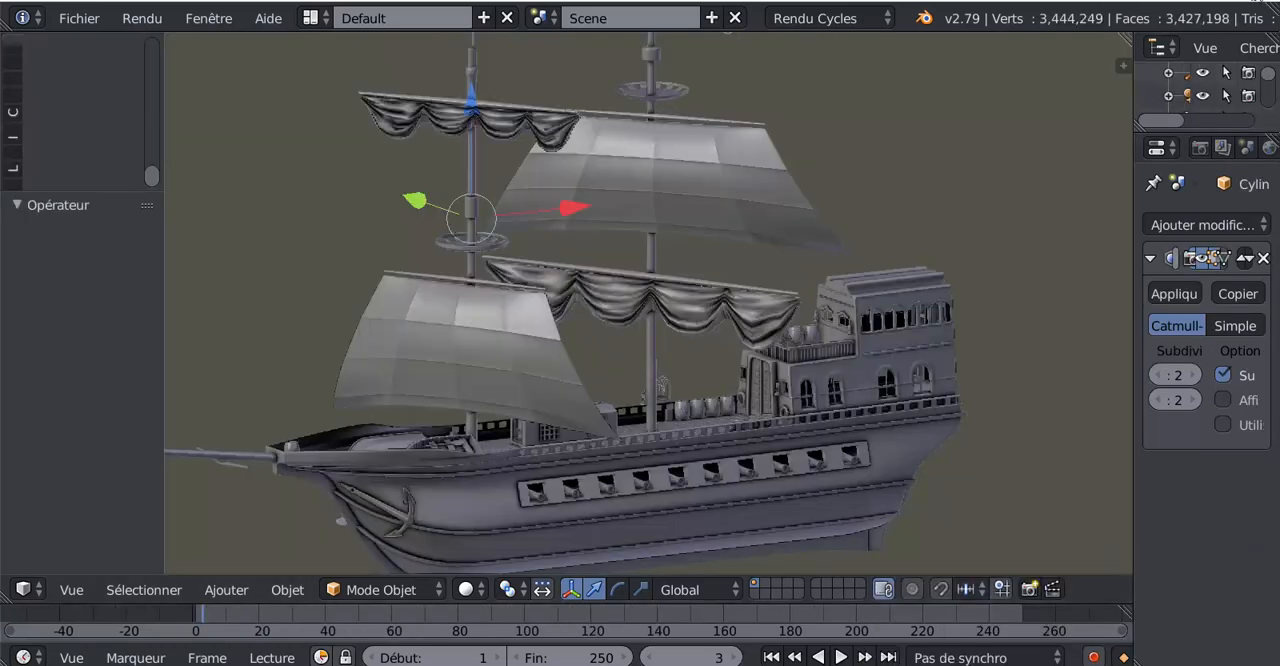
pyautogui.click(1254, 0)
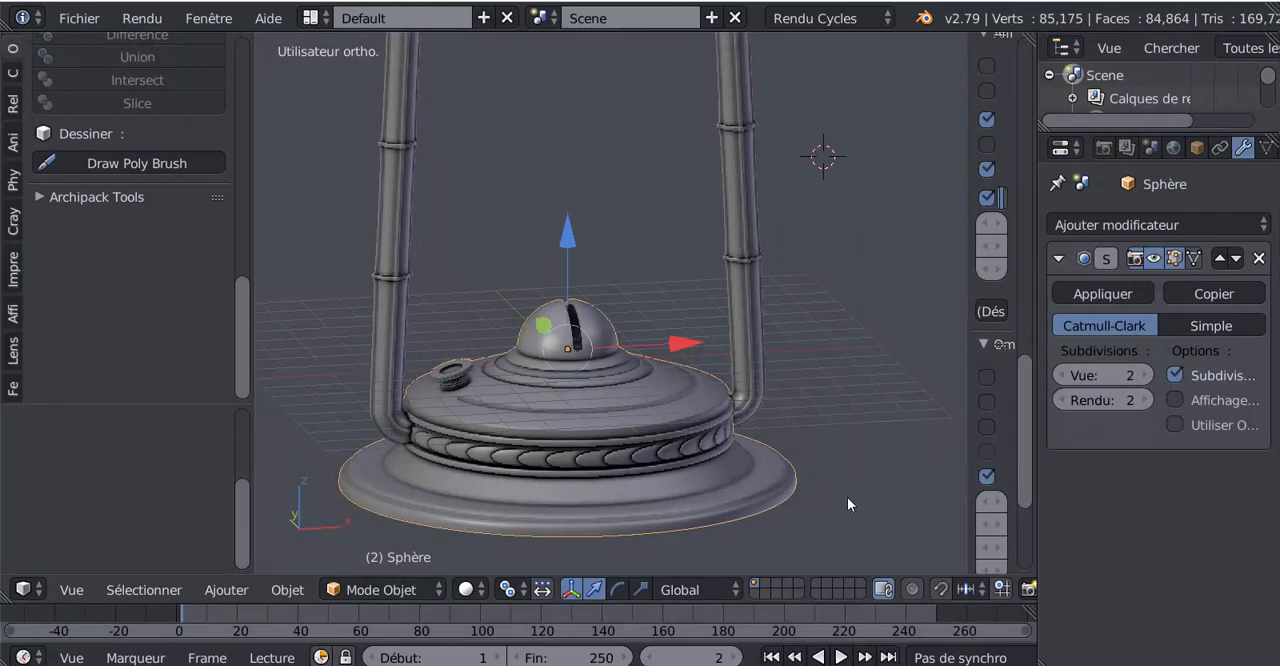
# Turn off ambient occlusion in the lamp scene's viewport shading and narrow the 3D view's properties region
pyautogui.moveTo(561, 665)
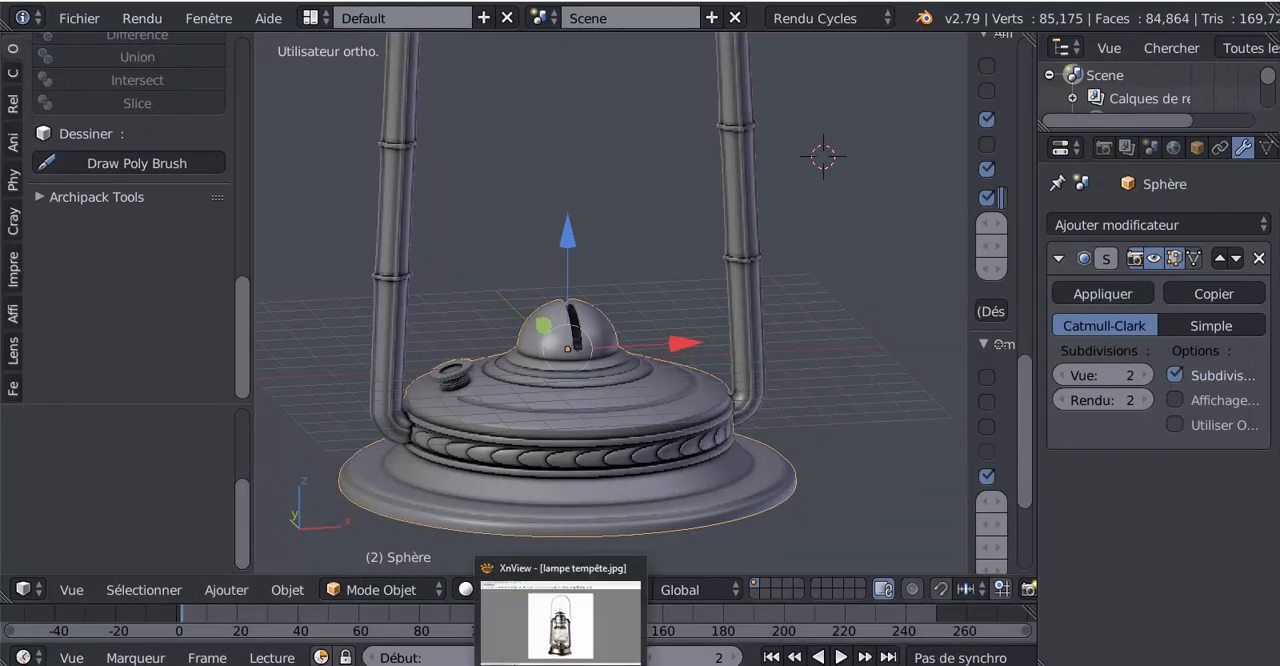
pyautogui.scroll(-4, 941, 203)
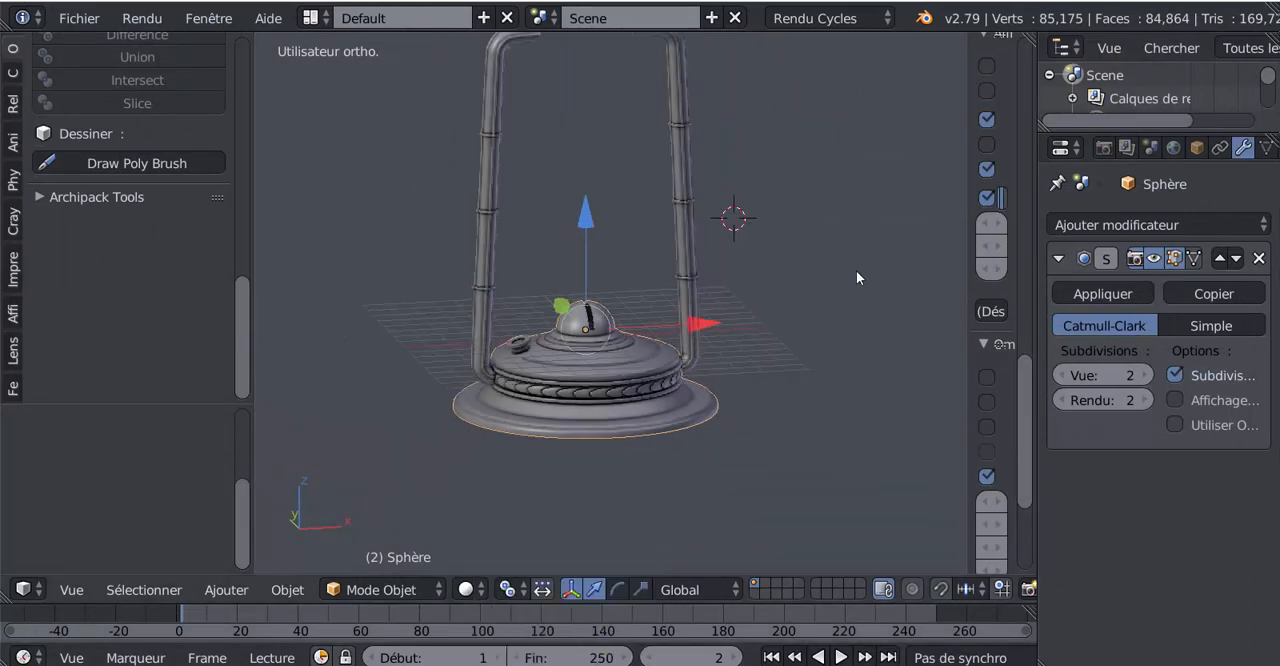
pyautogui.moveTo(849, 258); pyautogui.dragTo(757, 317, button='middle')
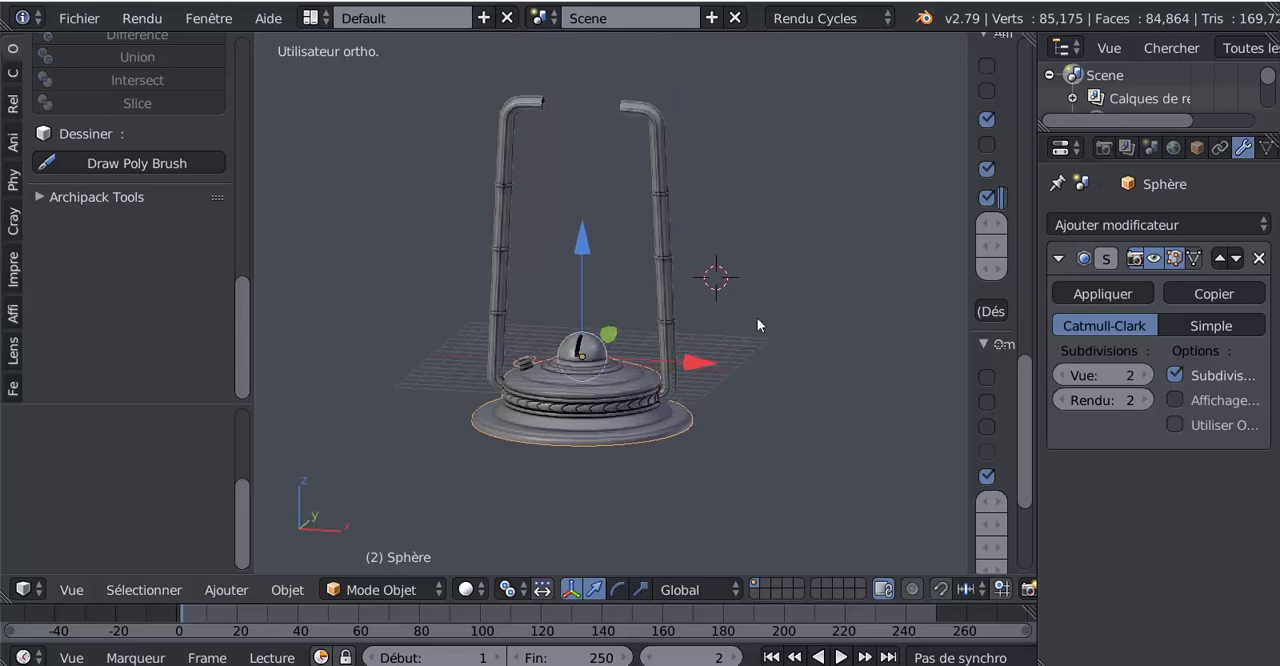
pyautogui.moveTo(964, 345); pyautogui.dragTo(886, 345)
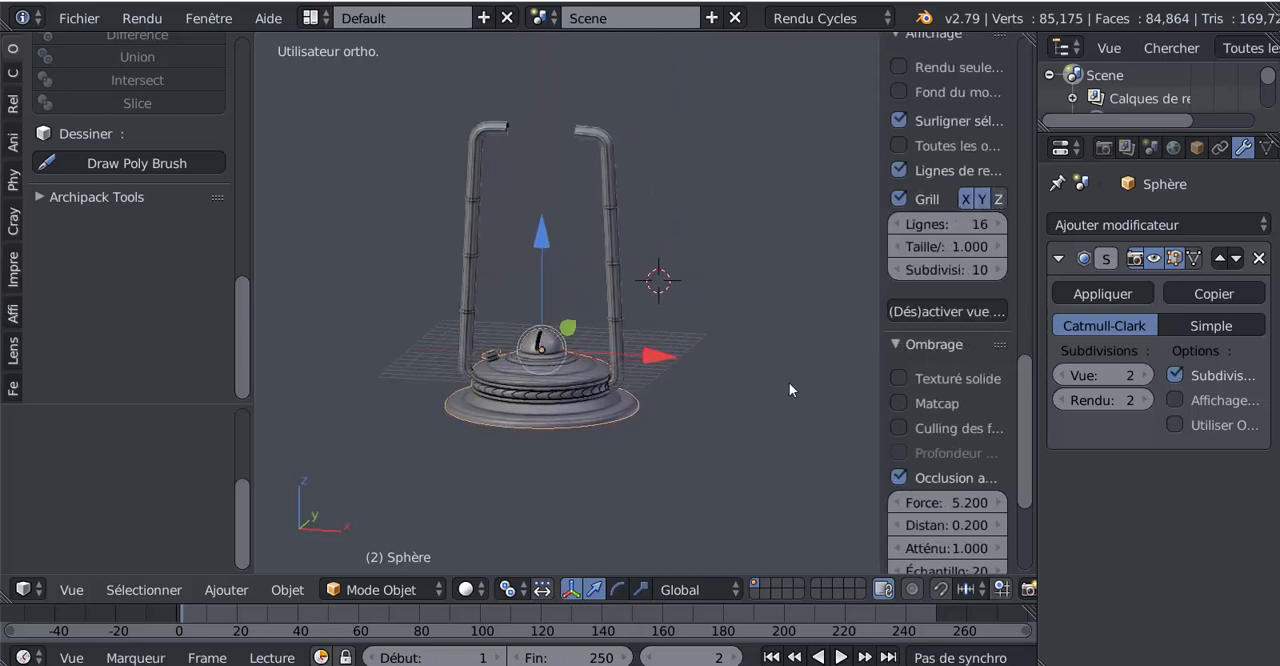
pyautogui.scroll(3, 721, 399)
pyautogui.moveTo(1025, 395); pyautogui.dragTo(1040, 509)
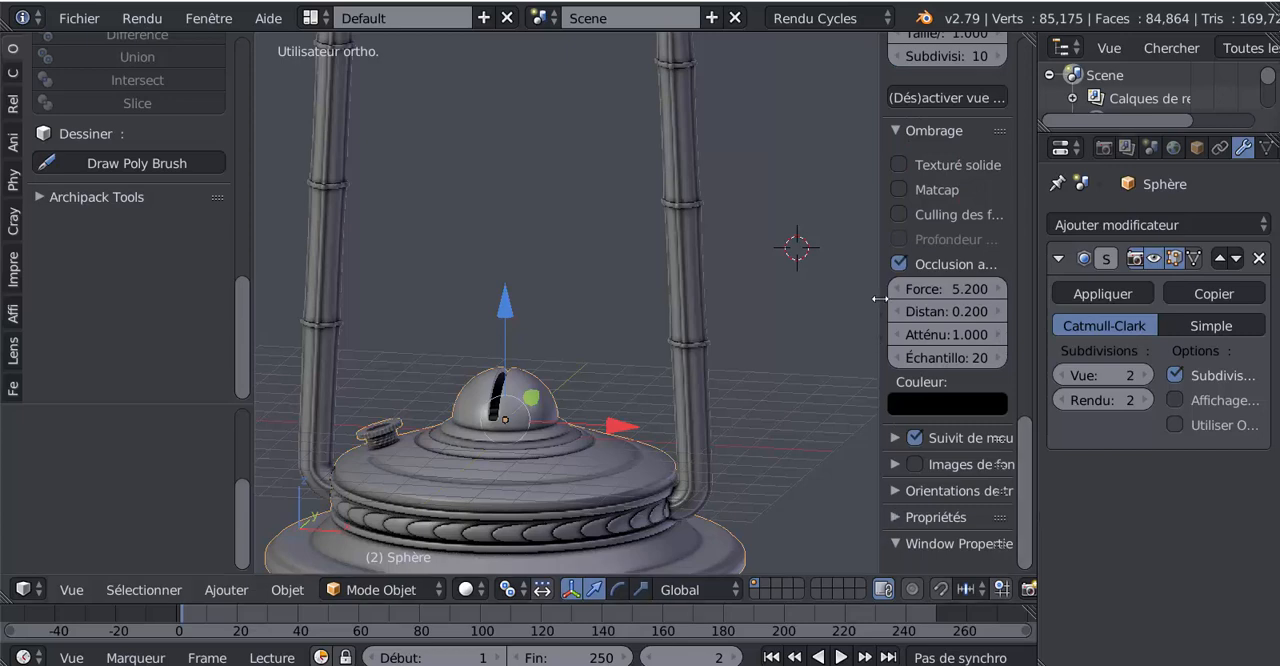
pyautogui.click(900, 265)
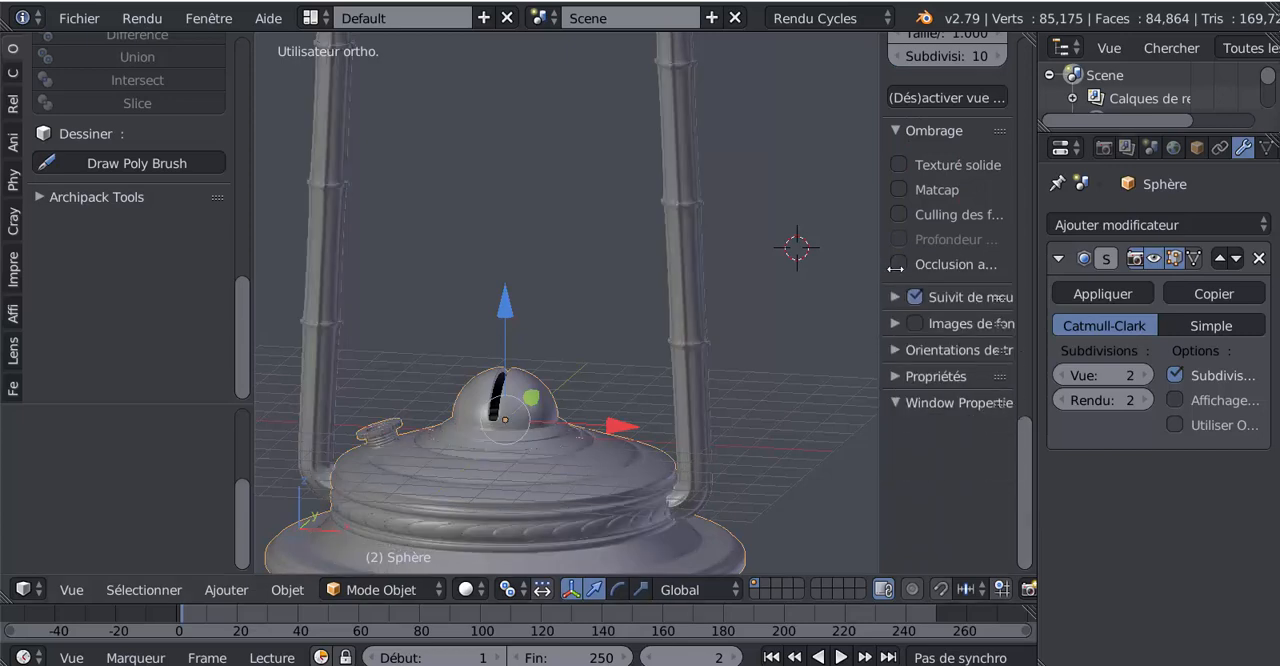
pyautogui.moveTo(884, 266); pyautogui.dragTo(950, 268)
# Examine the burner and frame in the reference photo lampe tempête.jpg in XnView, and return to Blender
pyautogui.scroll(-3, 910, 288)
pyautogui.moveTo(761, 353)
pyautogui.mouseDown(button='middle')
pyautogui.moveTo(714, 356)
pyautogui.moveTo(763, 357)
pyautogui.mouseUp(button='middle')
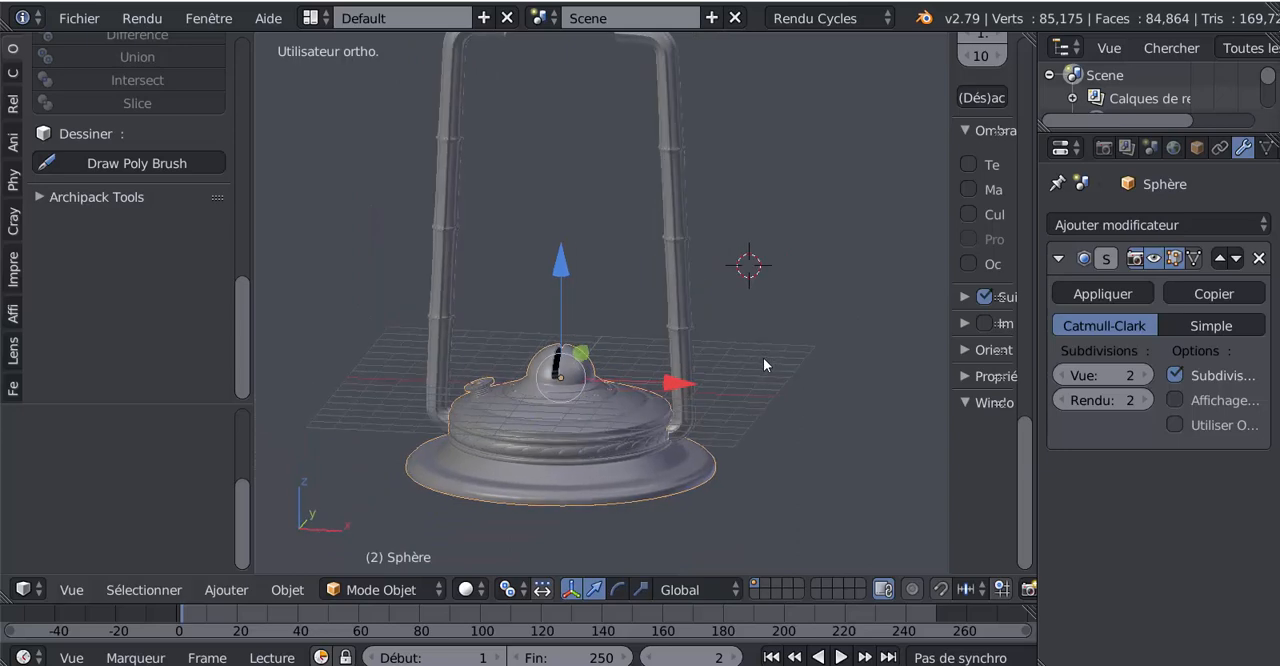
pyautogui.keyDown('shift'); pyautogui.moveTo(718, 395); pyautogui.dragTo(730, 421, button='middle'); pyautogui.keyUp('shift')
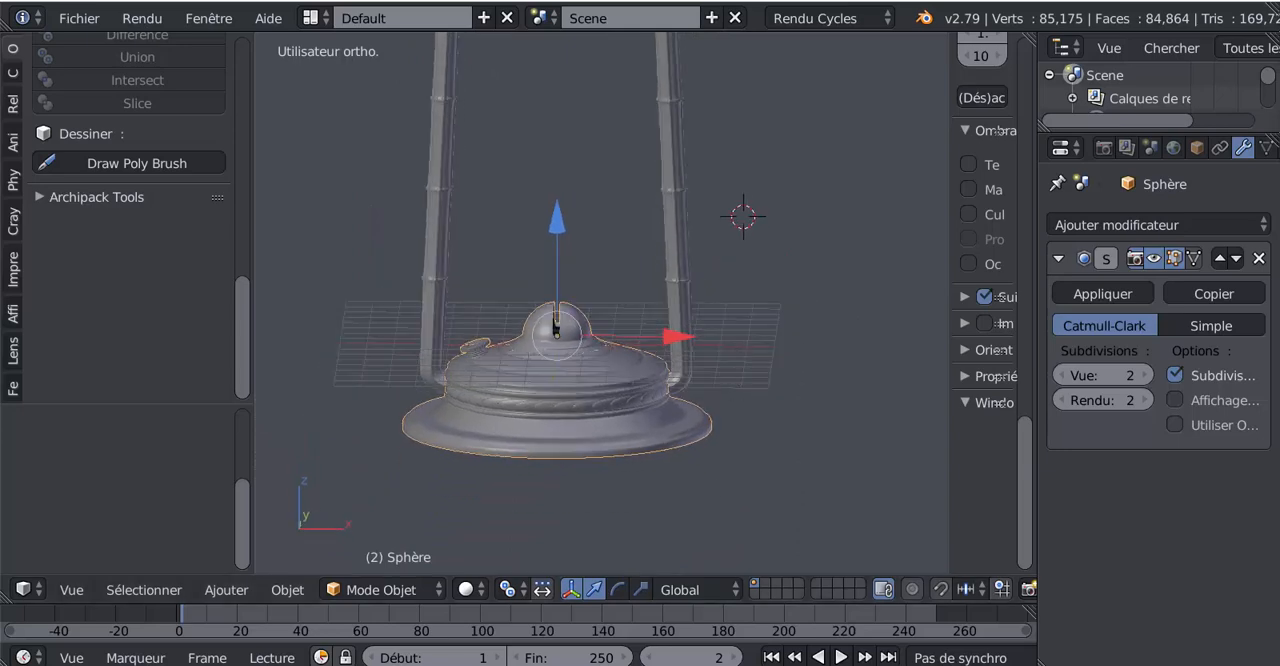
pyautogui.click(552, 655)
pyautogui.scroll(2, 700, 505)
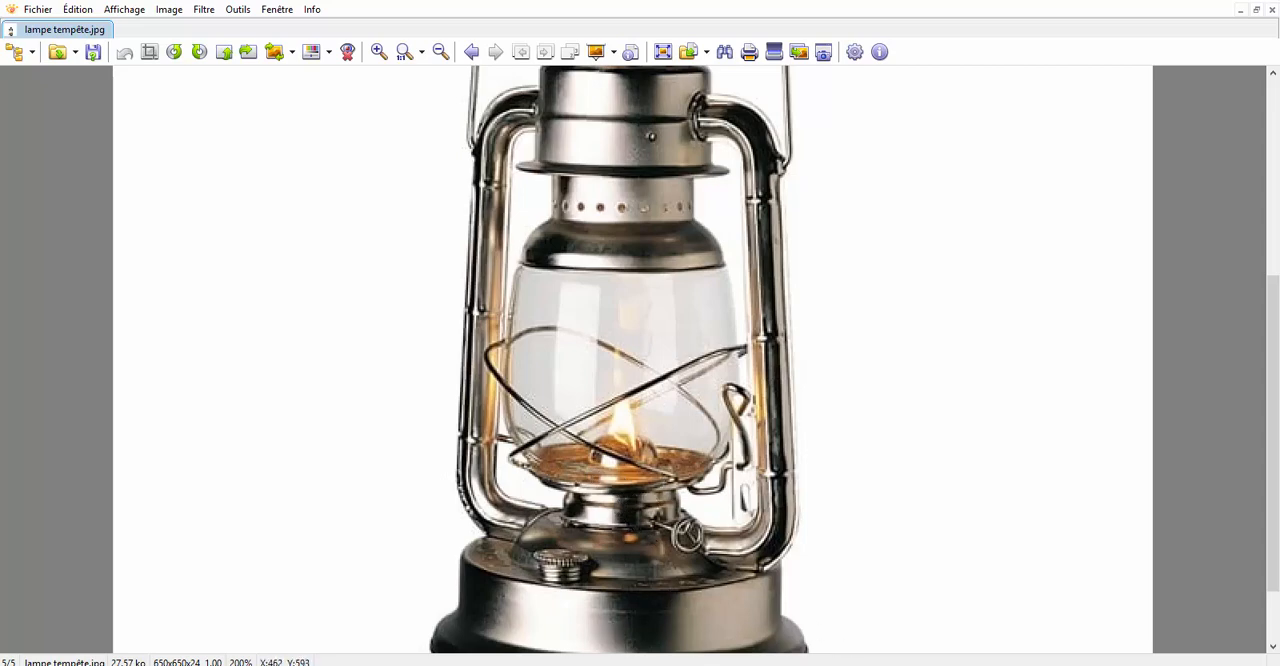
pyautogui.moveTo(1040, 665)
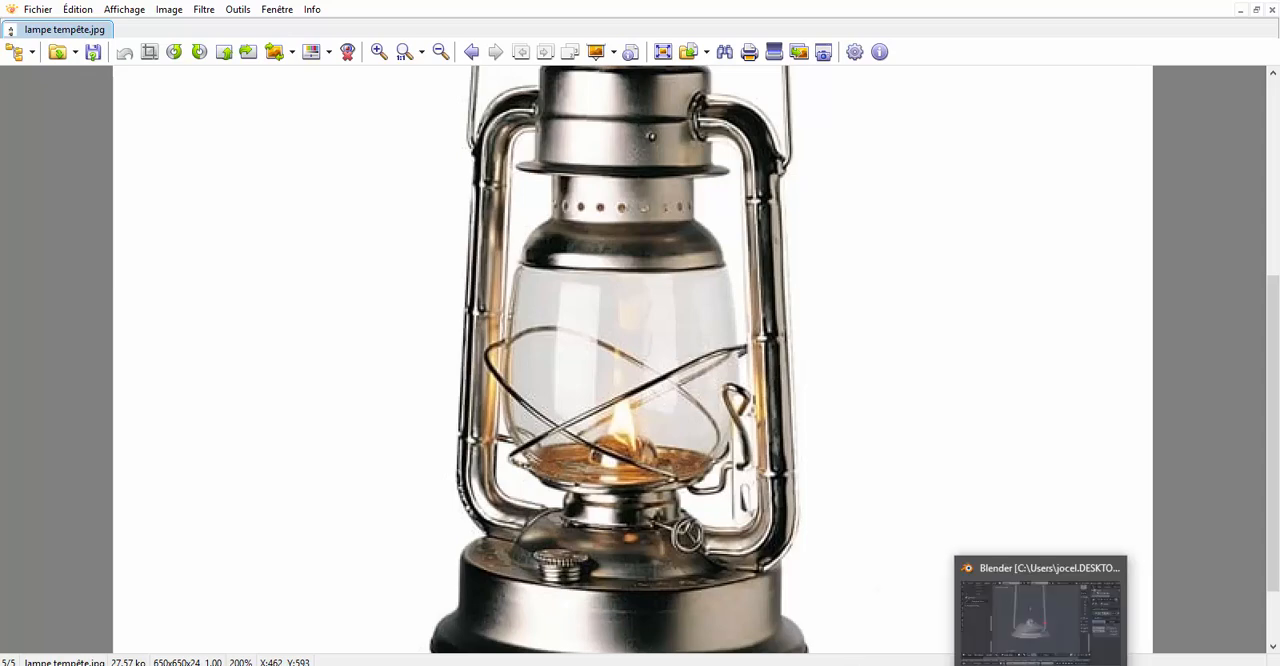
pyautogui.click(1040, 664)
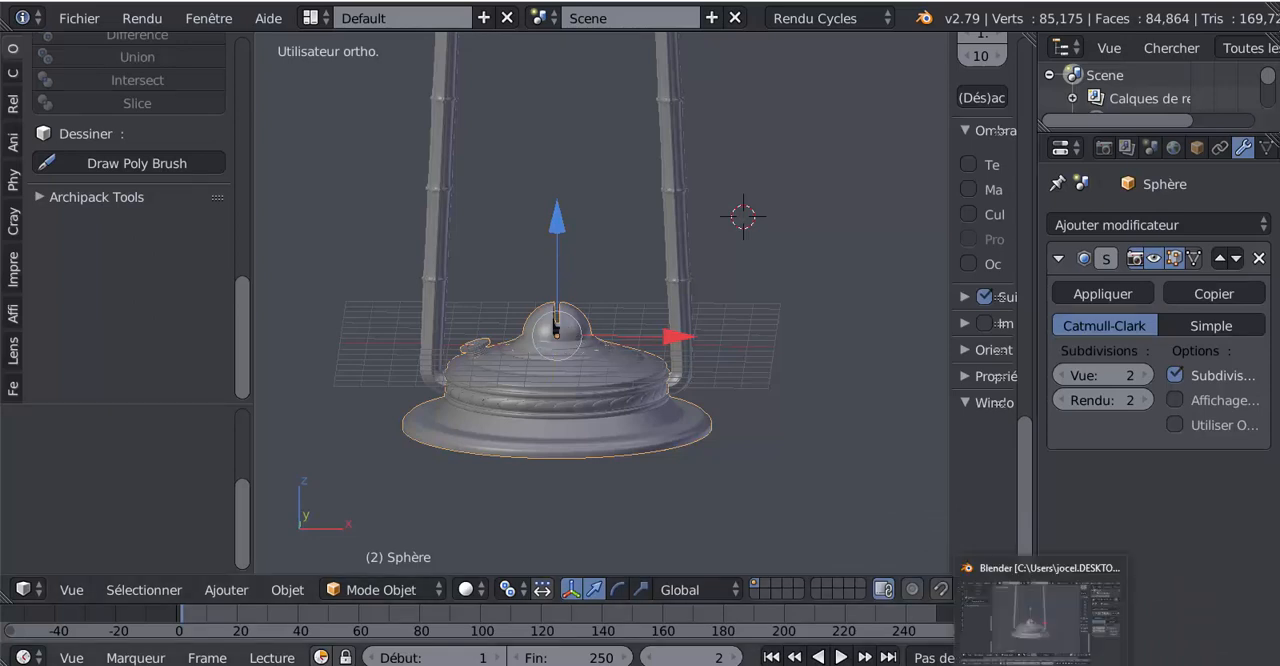
pyautogui.click(1040, 664)
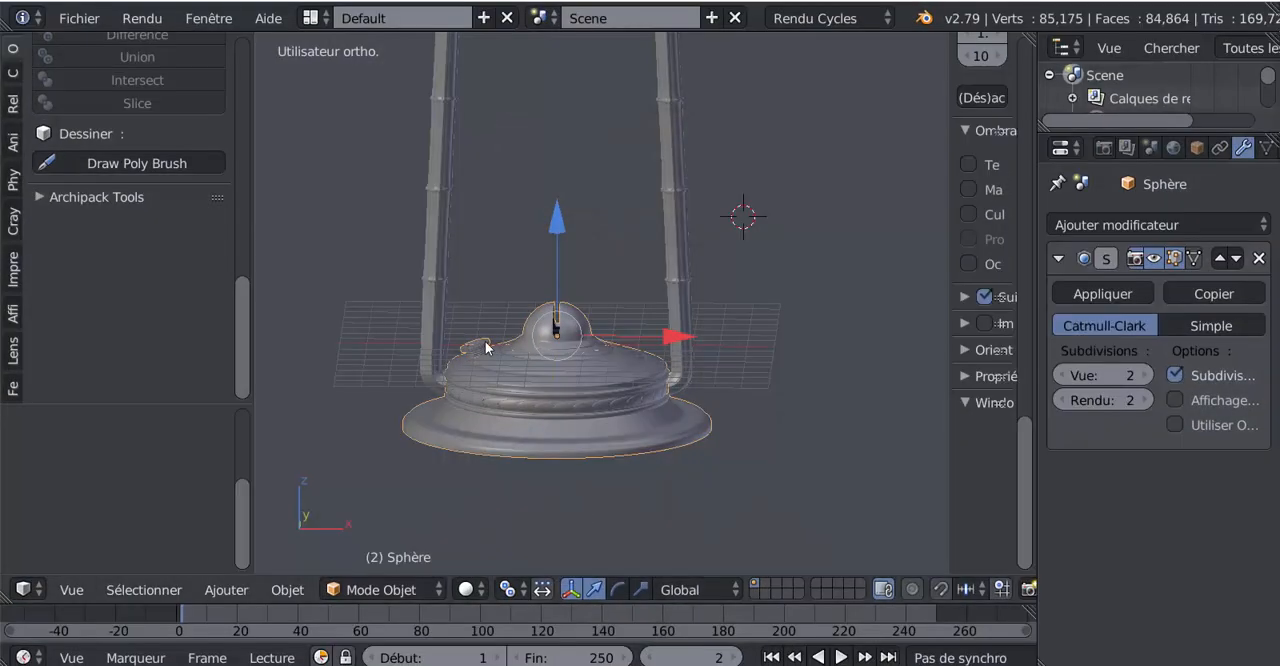
# Hide the 3D view's properties region and put the lamp base into Edit Mode in the front orthographic view
pyautogui.scroll(4, 600, 333)
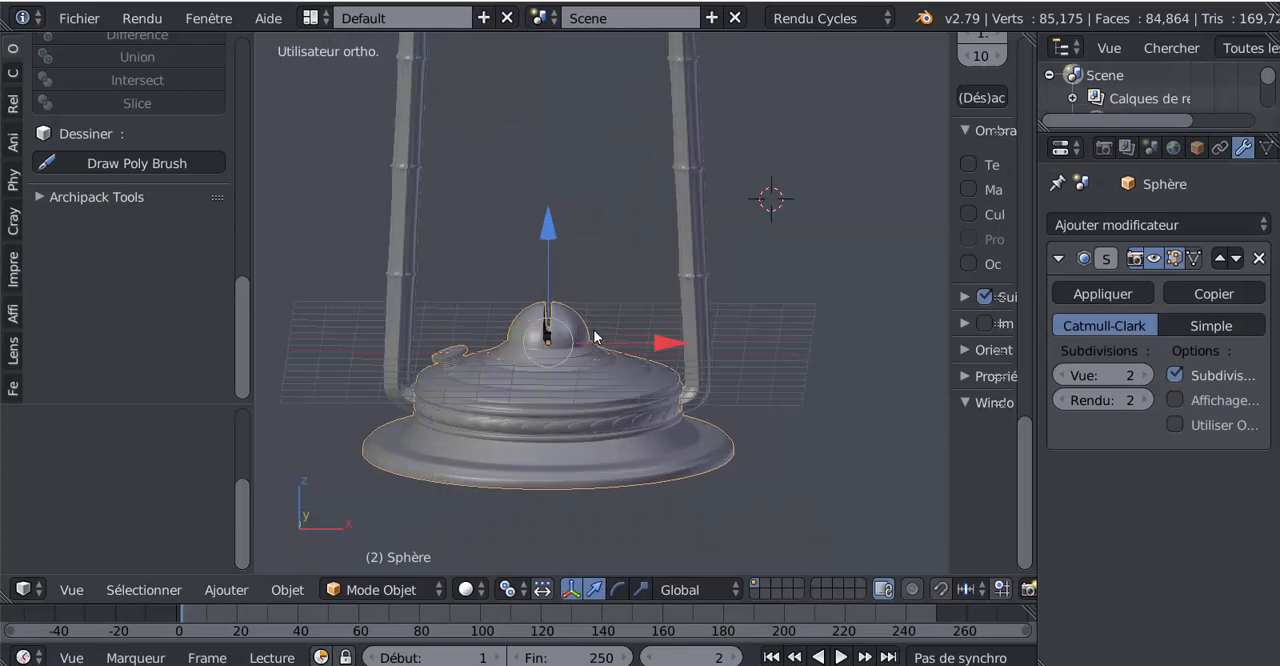
pyautogui.keyDown('shift'); pyautogui.moveTo(620, 303); pyautogui.dragTo(665, 244, button='middle'); pyautogui.keyUp('shift')
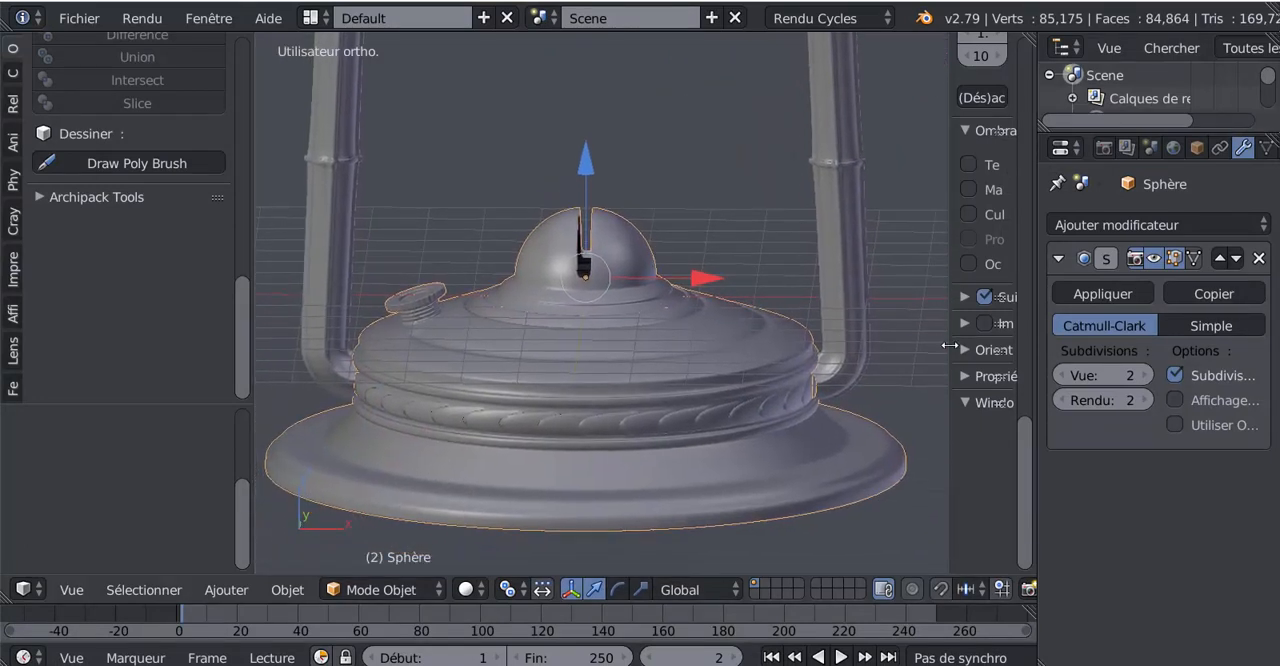
pyautogui.moveTo(949, 345); pyautogui.dragTo(1025, 346)
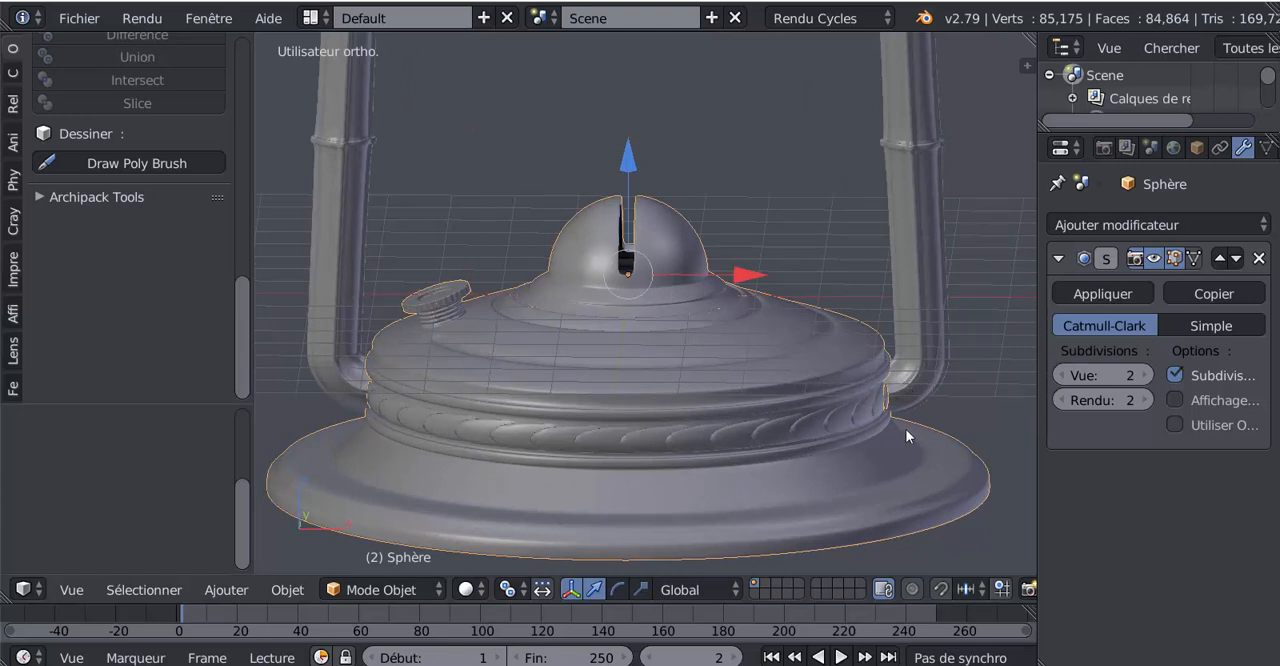
pyautogui.moveTo(754, 444); pyautogui.dragTo(687, 427, button='middle')
pyautogui.scroll(2, 558, 305)
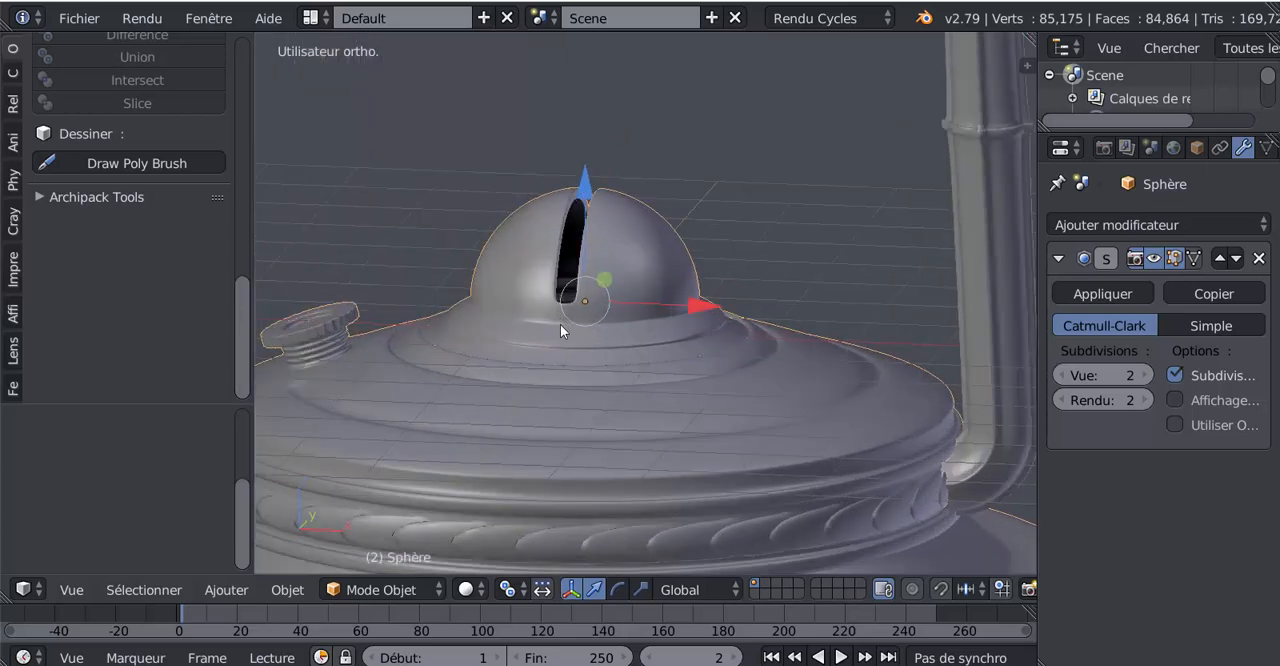
pyautogui.scroll(-4, 661, 411)
pyautogui.scroll(3, 661, 411)
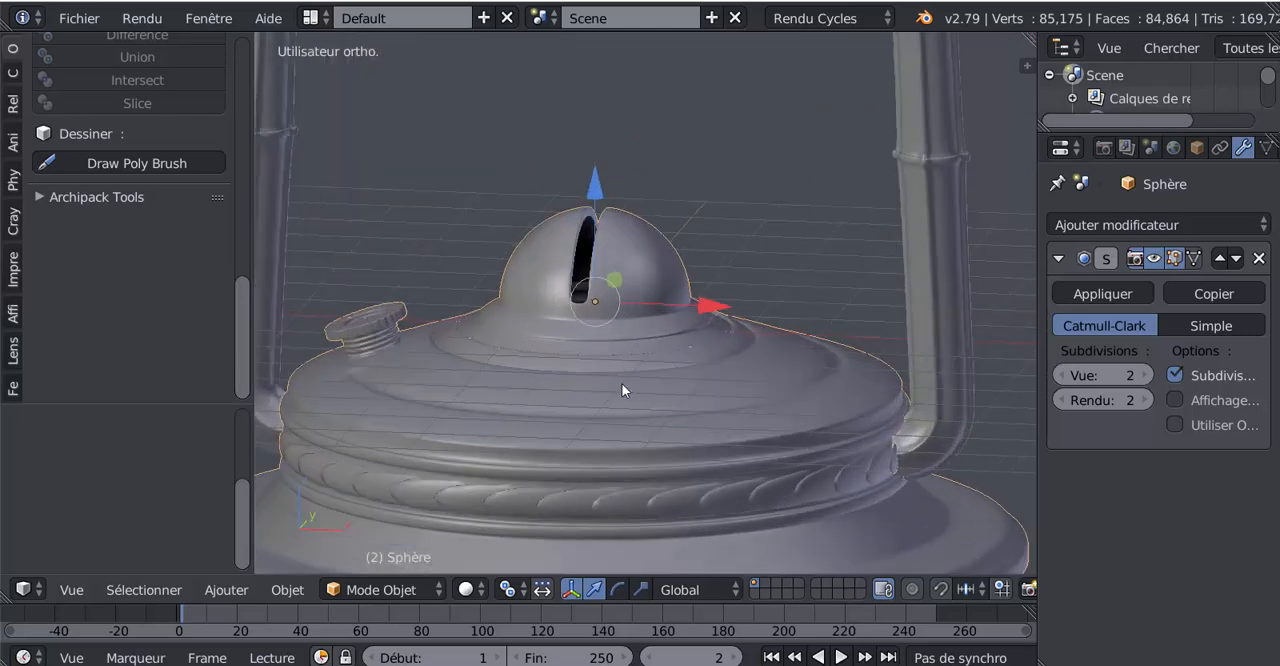
pyautogui.scroll(1, 625, 344)
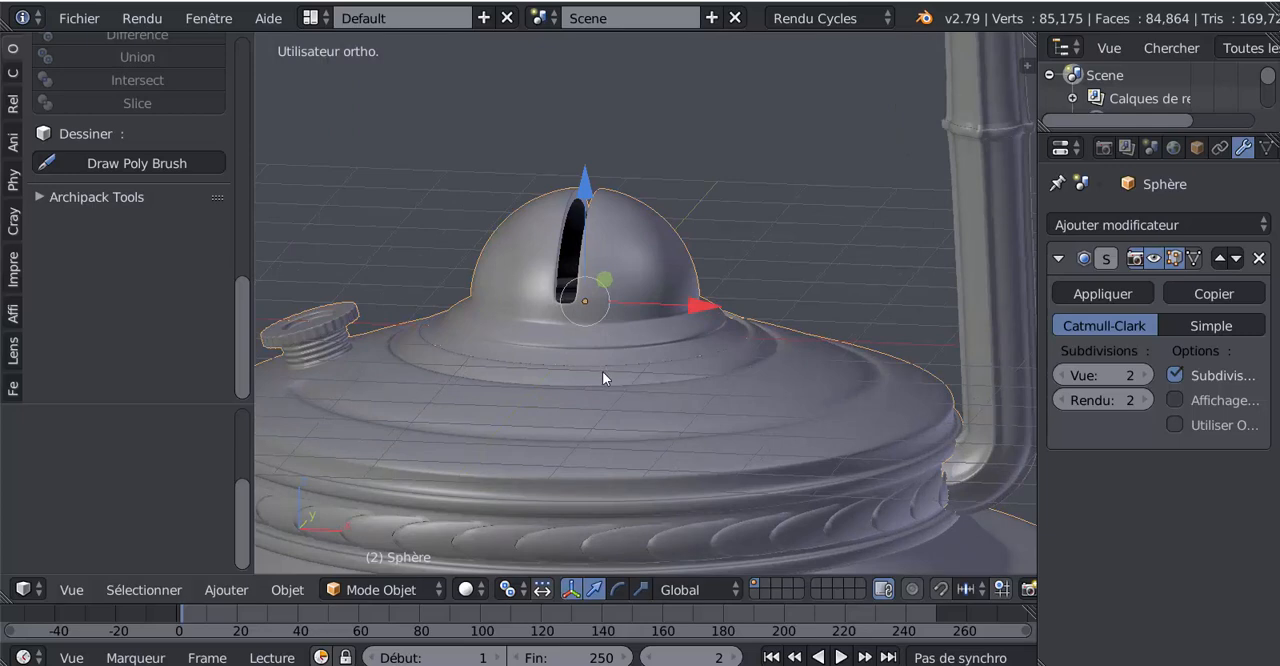
pyautogui.press('KP_1')
pyautogui.press('Tab')
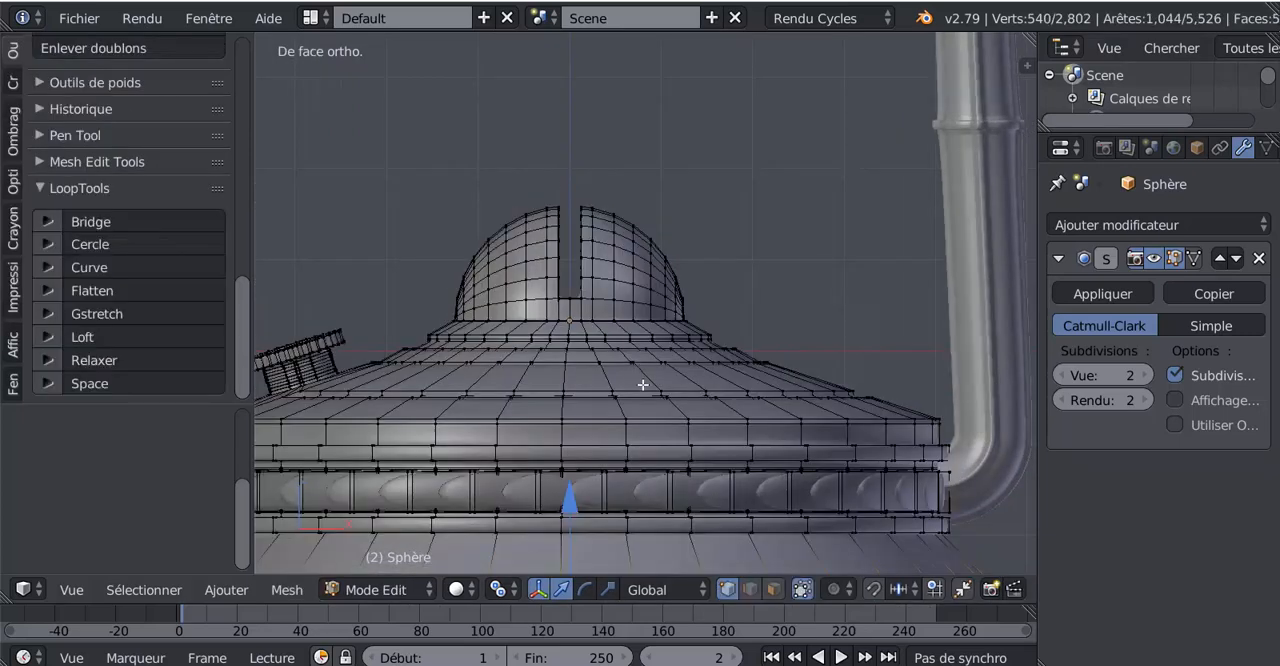
# Select the burner dome with its rim, leaving out the edge ring just beneath, and raise it along Z to stretch a tall neck
pyautogui.press('a')
pyautogui.press('a')
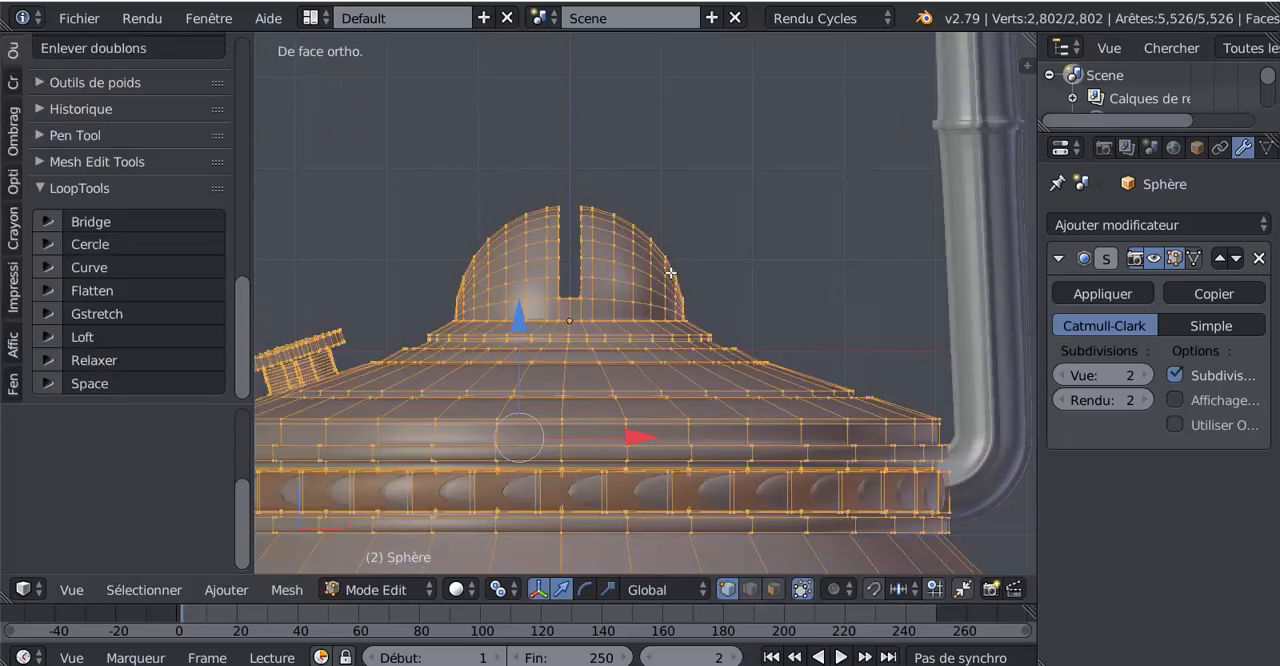
pyautogui.press('a')
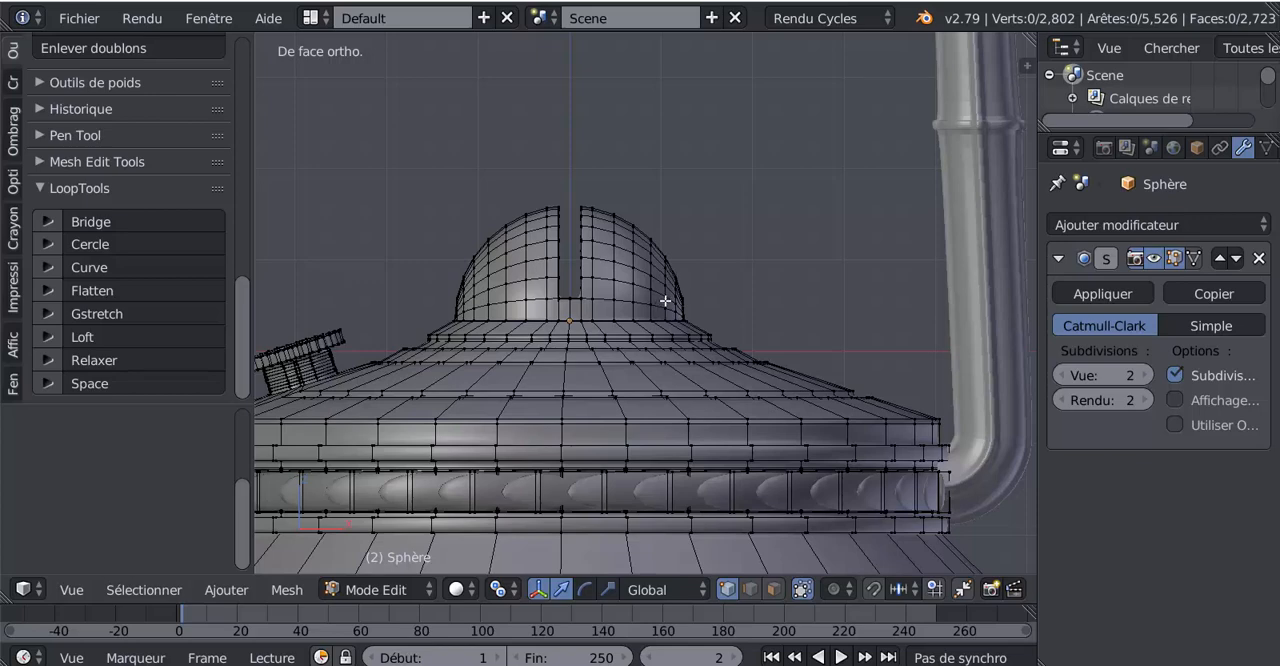
pyautogui.press('z')
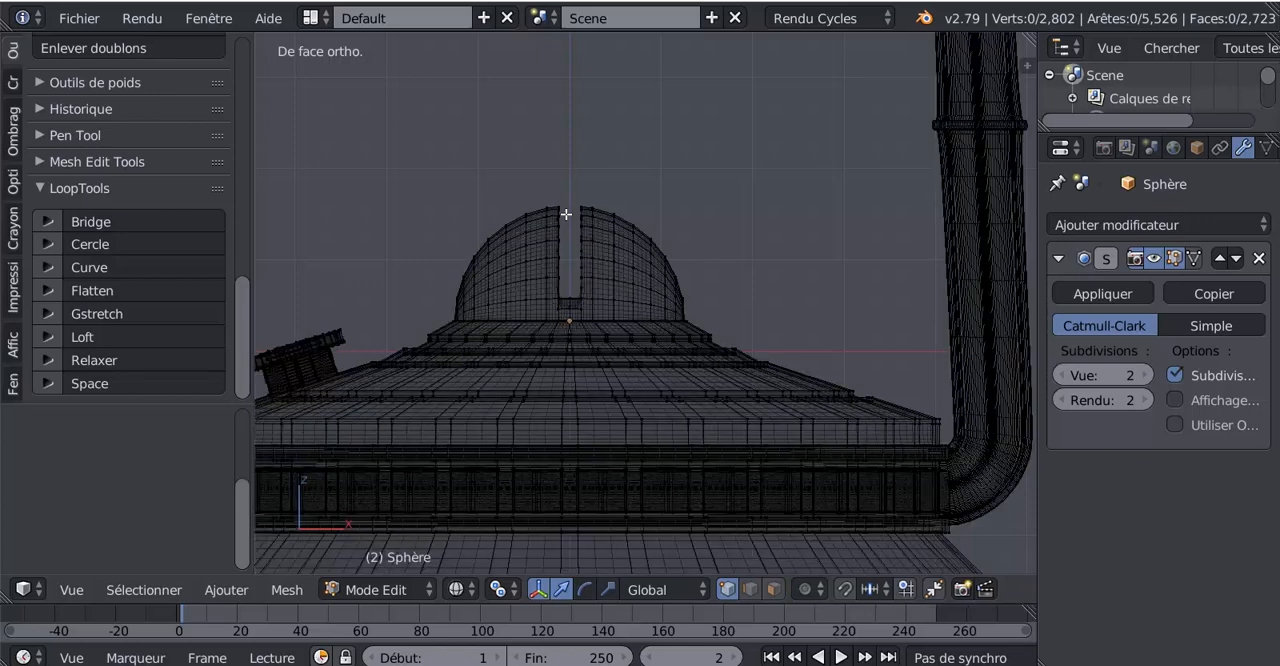
pyautogui.press('b')
pyautogui.moveTo(394, 173); pyautogui.dragTo(740, 345)
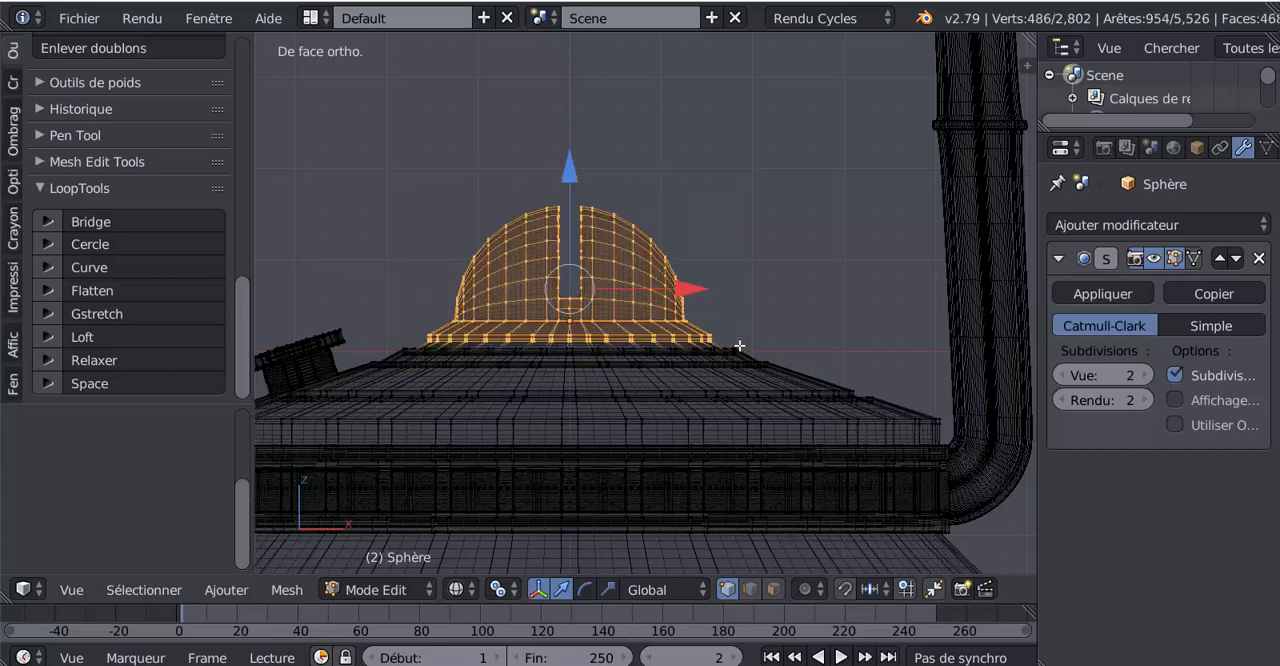
pyautogui.scroll(4, 564, 429)
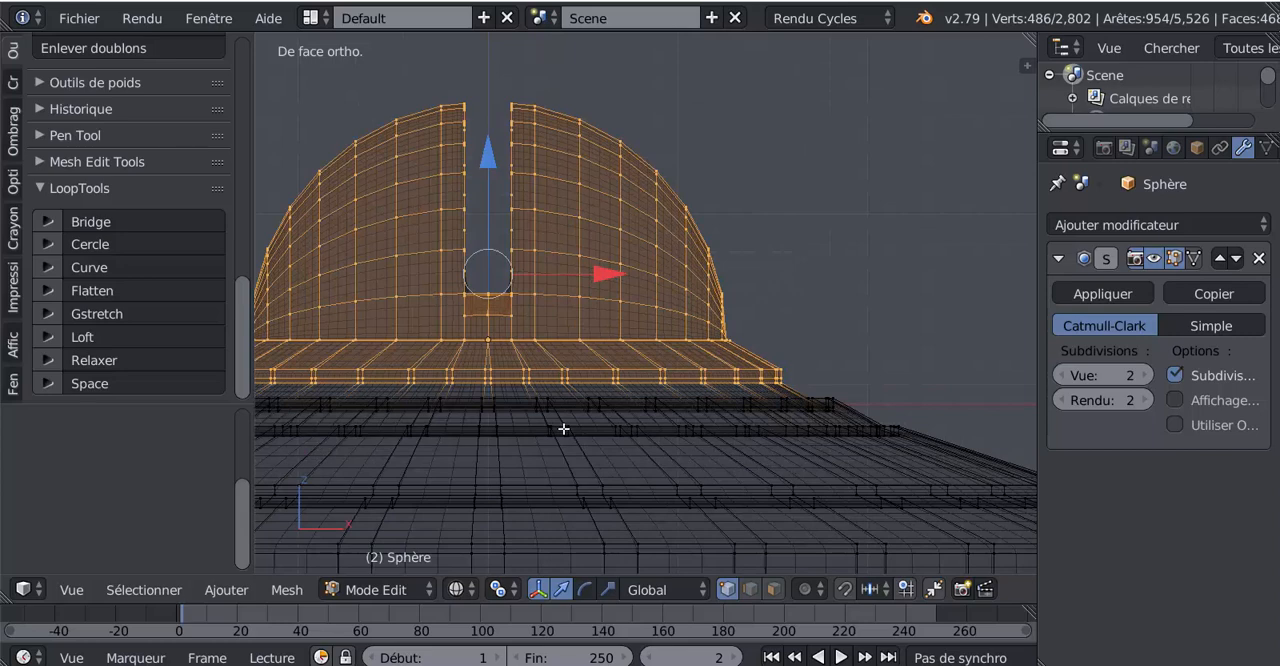
pyautogui.scroll(1, 560, 408)
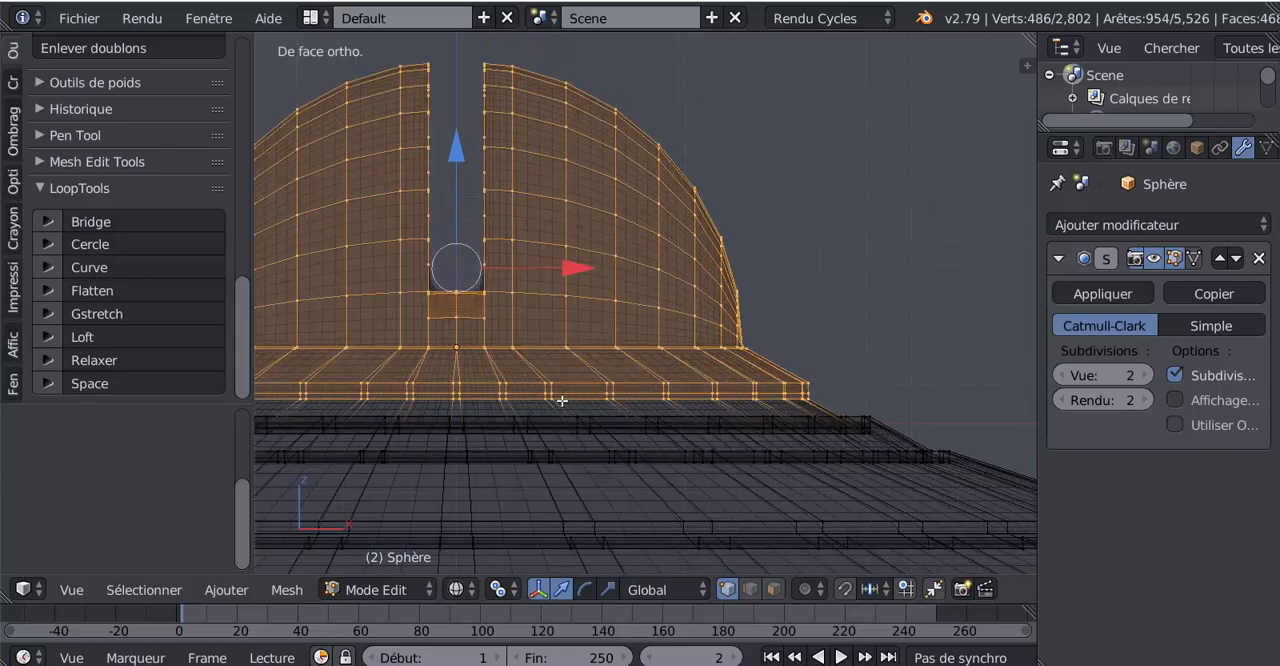
pyautogui.scroll(1, 594, 415)
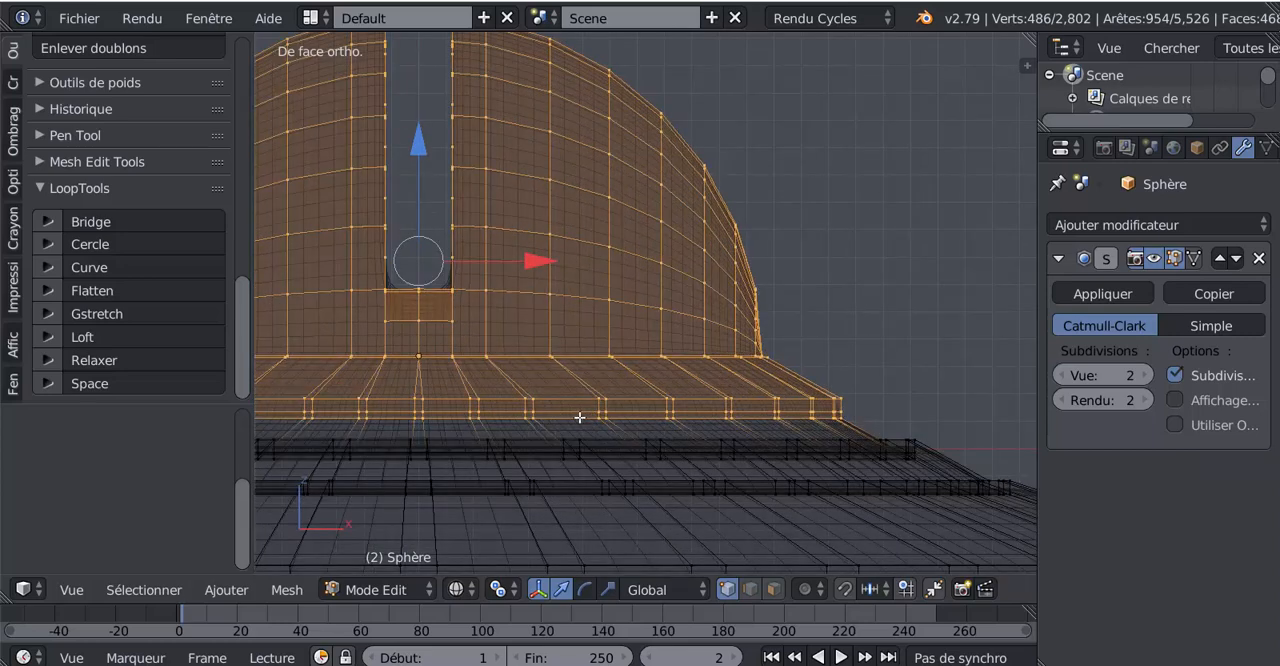
pyautogui.keyDown('alt'); pyautogui.keyDown('shift'); pyautogui.rightClick(579, 417); pyautogui.keyUp('shift'); pyautogui.keyUp('alt')
pyautogui.scroll(-5, 530, 418)
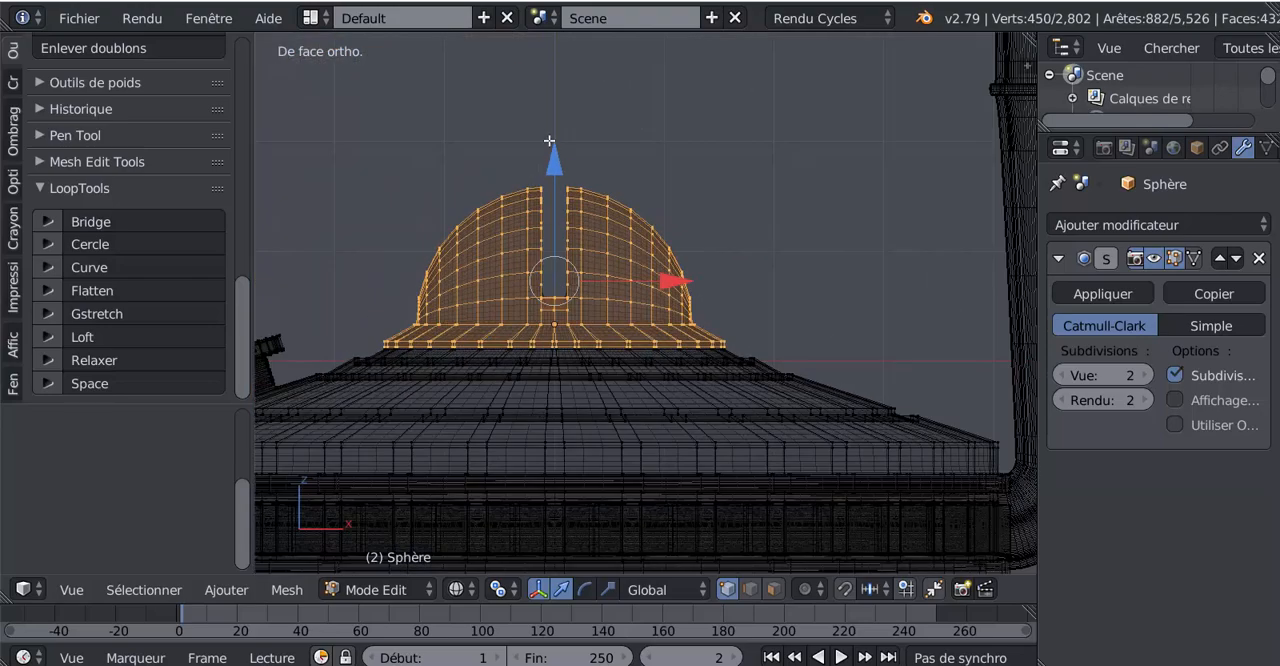
pyautogui.moveTo(557, 174); pyautogui.dragTo(577, 103)
pyautogui.scroll(-6, 593, 160)
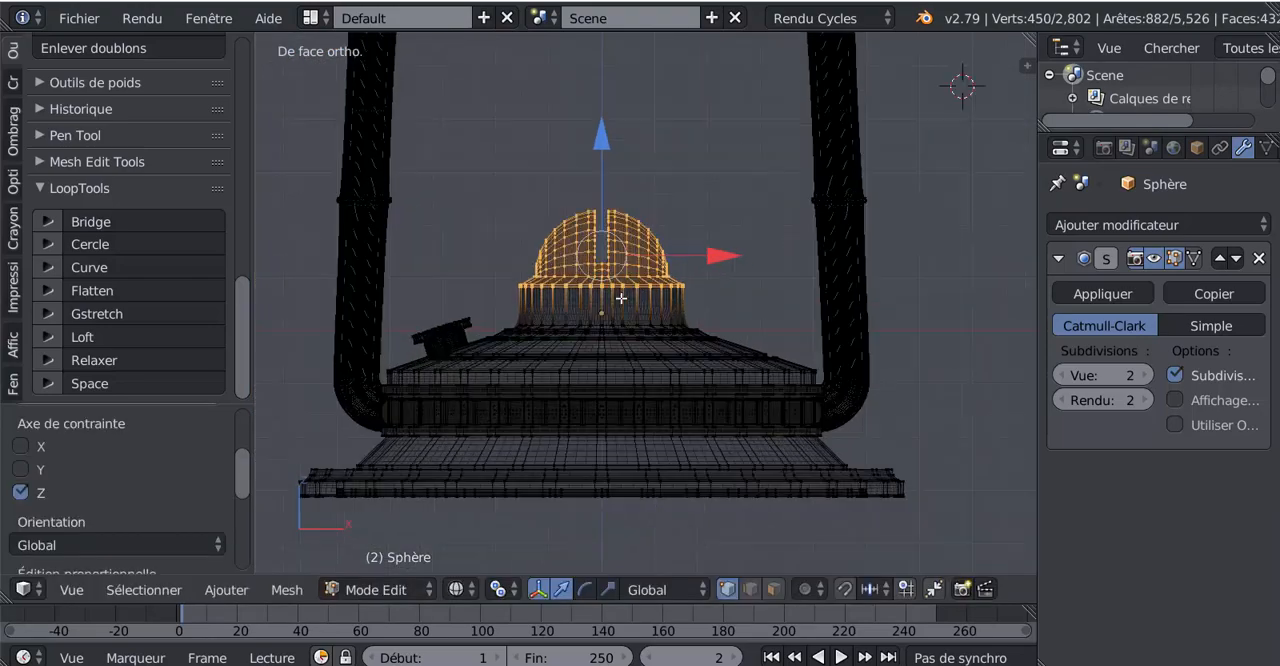
# Preview the stretched neck in Object Mode, and add an edge loop near the neck's base with slide factor -0.960 in solid shading
pyautogui.scroll(3, 622, 290)
pyautogui.press('Tab')
pyautogui.scroll(-3, 628, 328)
pyautogui.scroll(4, 628, 328)
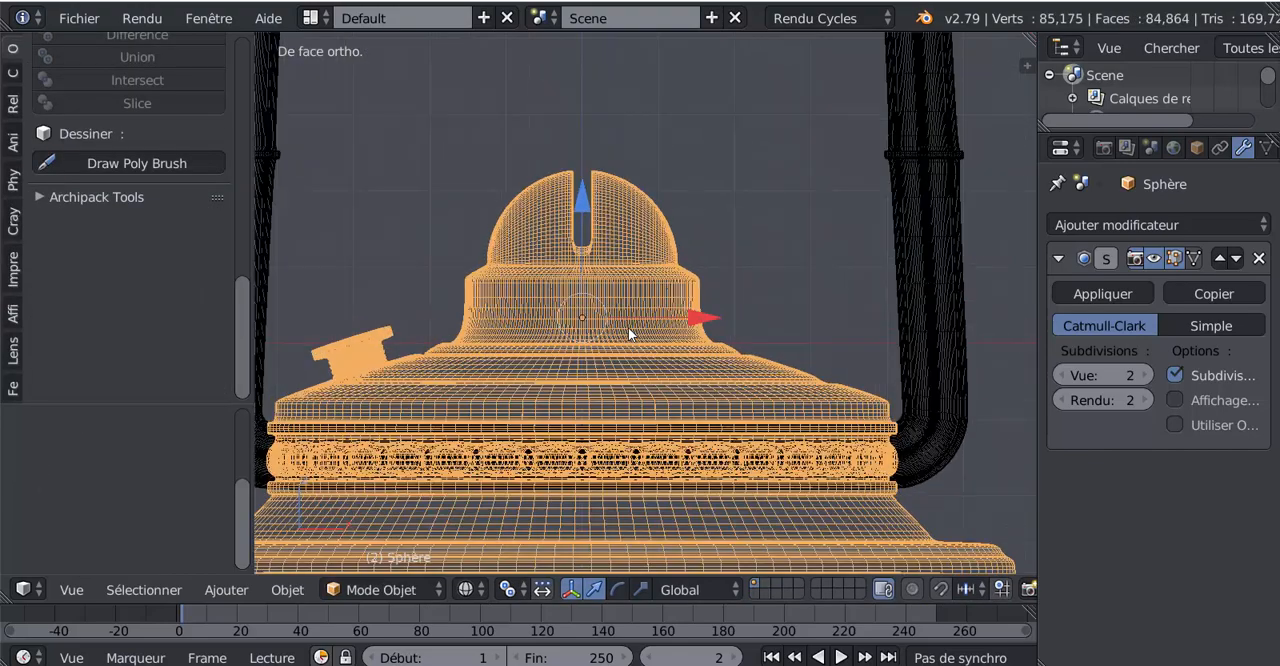
pyautogui.press('Tab')
pyautogui.scroll(3, 628, 328)
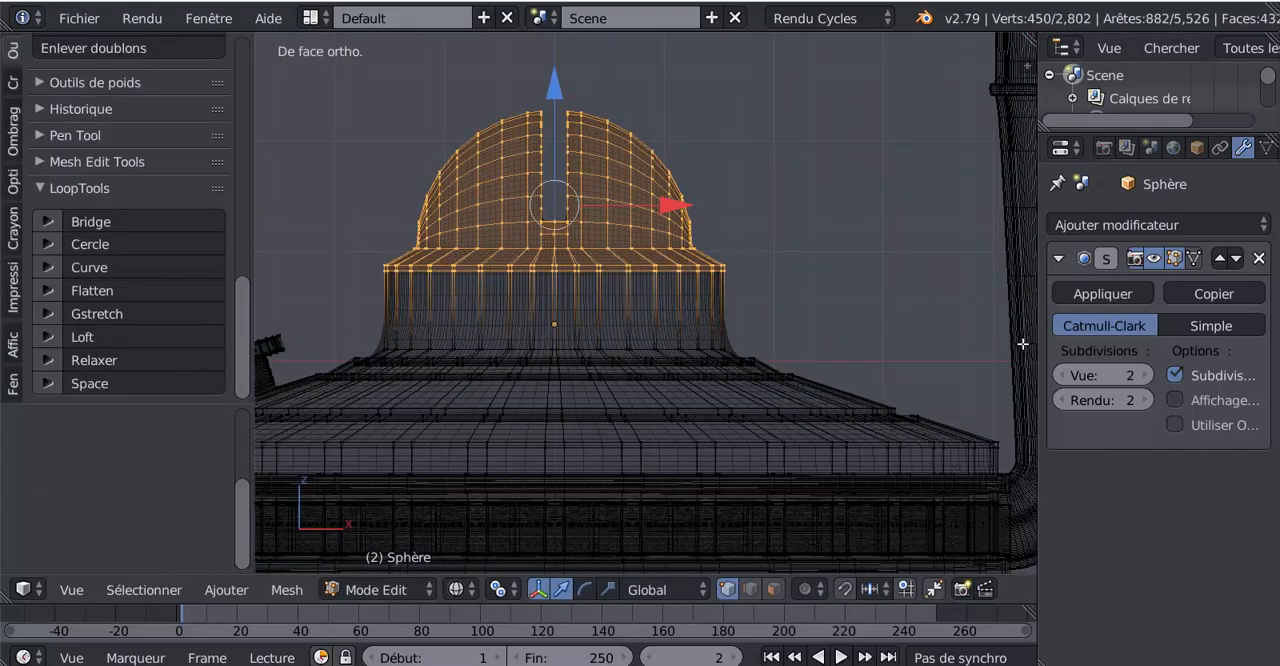
pyautogui.press('z')
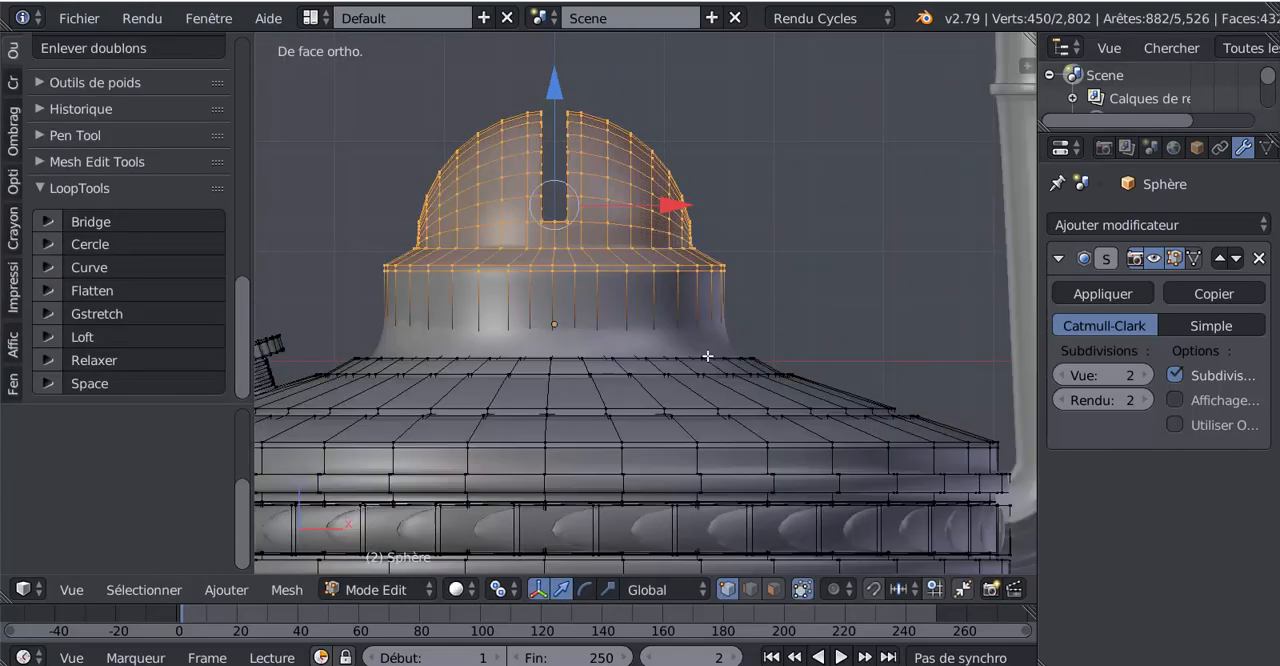
pyautogui.hotkey('ctrl', 'r')
pyautogui.click(626, 294)
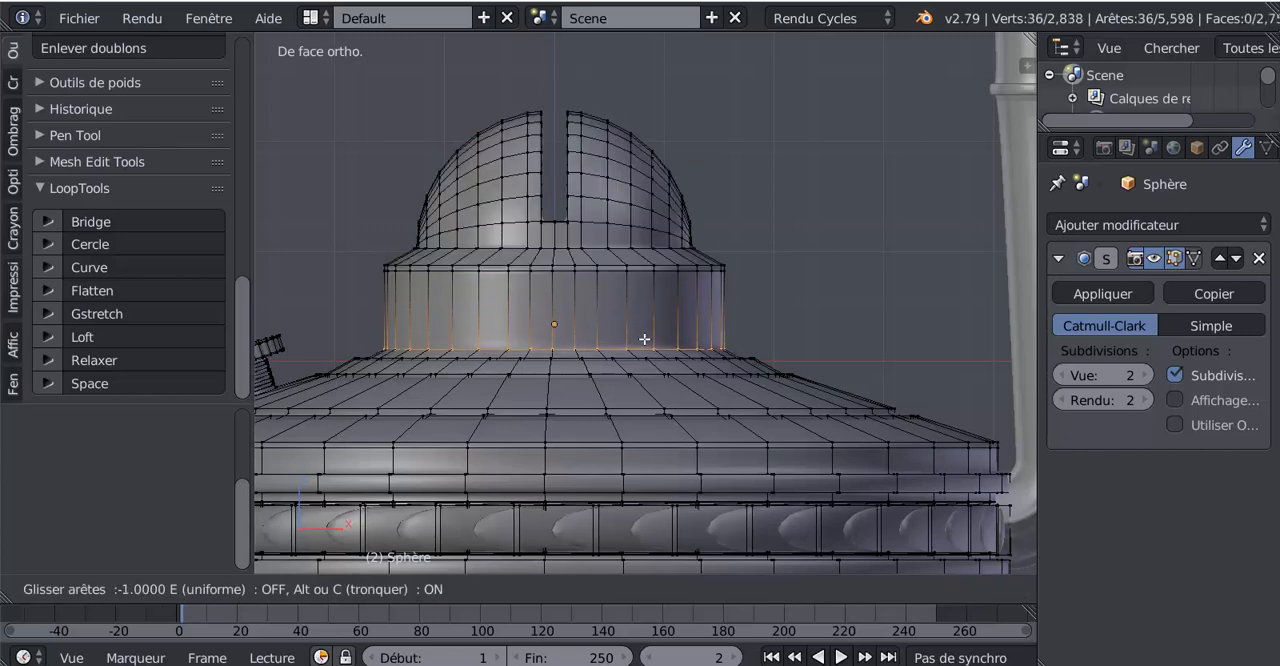
pyautogui.click(647, 340)
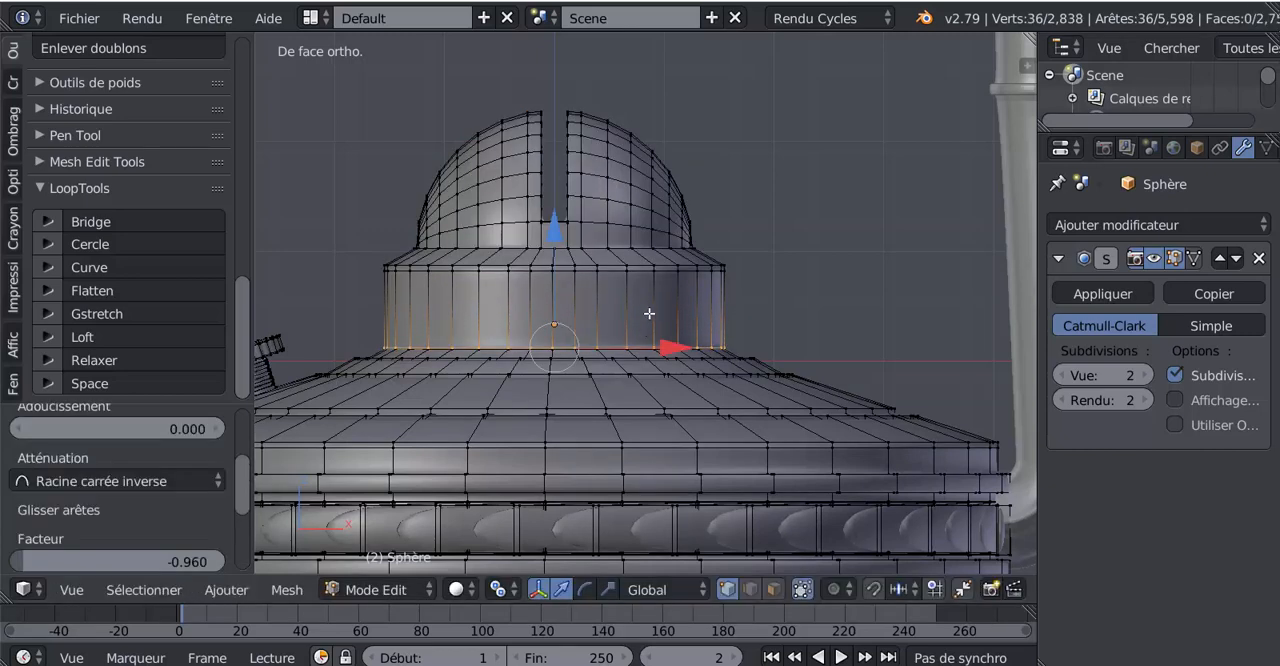
# Add a centred edge loop around the burner neck and a second loop just above it with slide factor -0.429
pyautogui.scroll(-3, 649, 313)
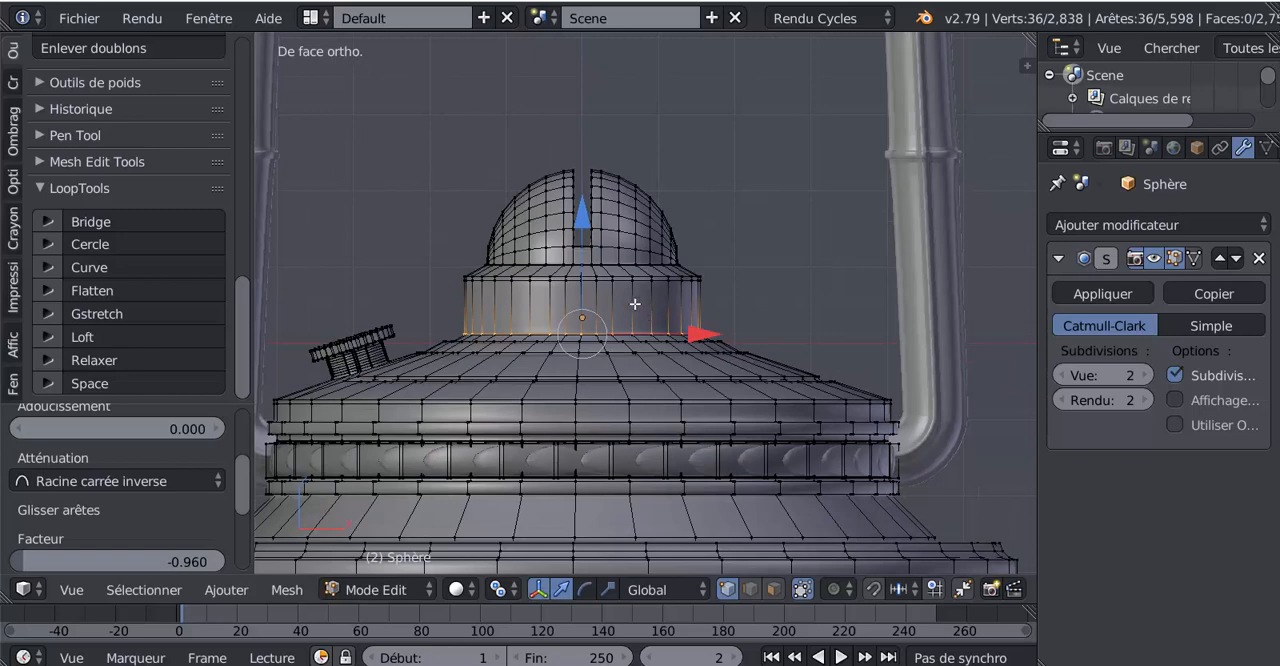
pyautogui.hotkey('ctrl', 'r')
pyautogui.click(635, 308)
pyautogui.rightClick(636, 311)
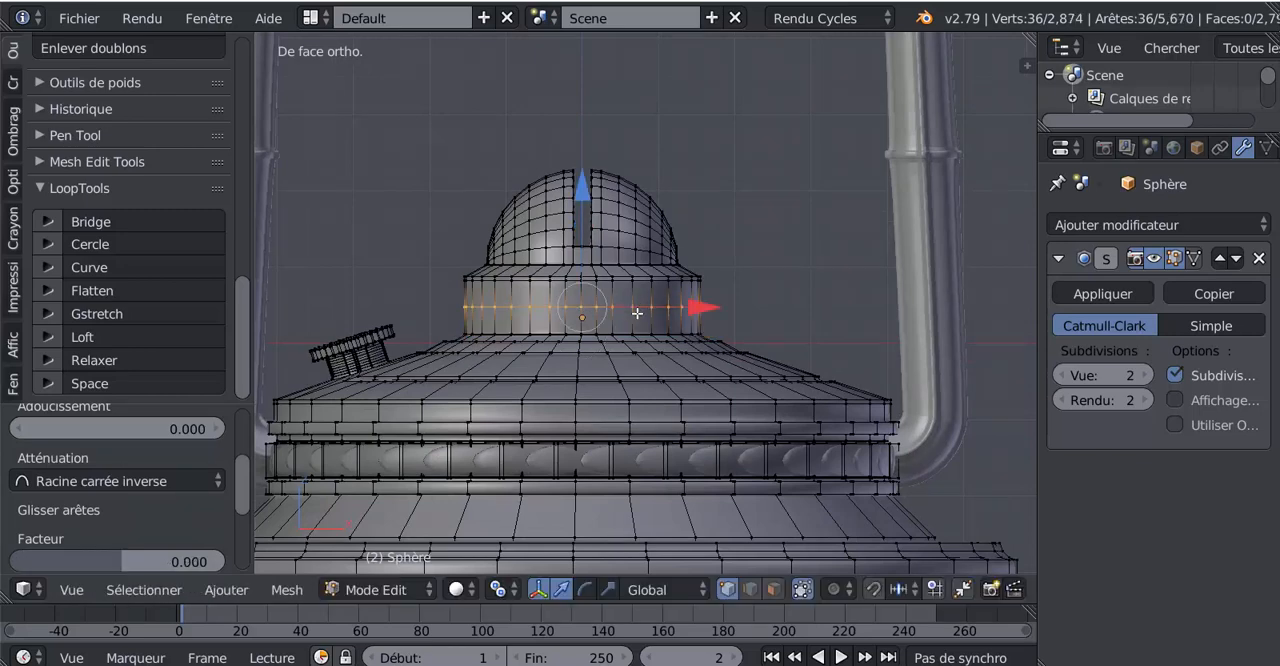
pyautogui.scroll(1, 643, 328)
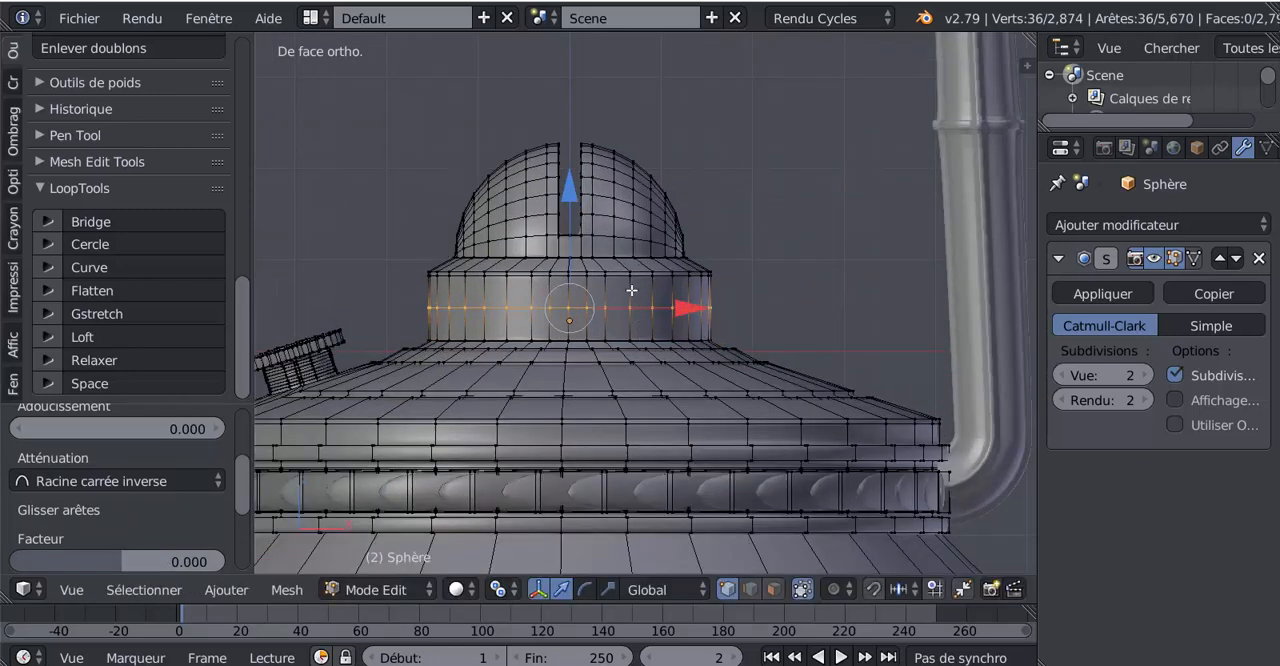
pyautogui.hotkey('ctrl', 'r')
pyautogui.click(632, 292)
pyautogui.click(632, 297)
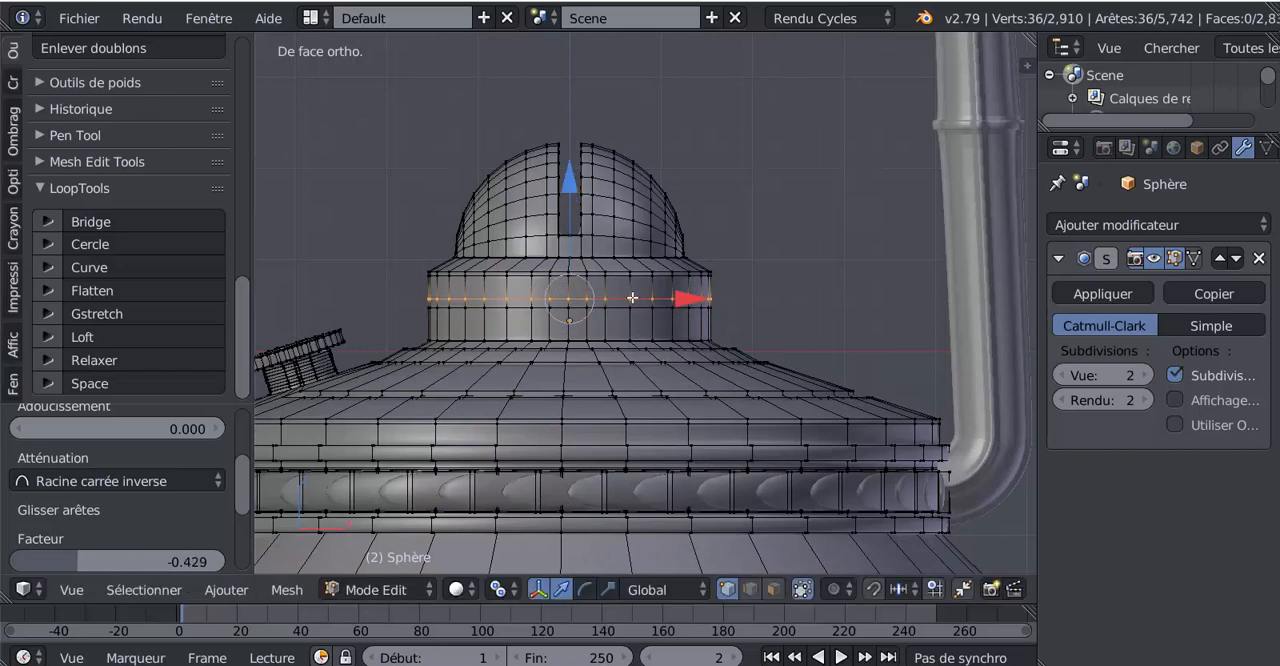
# Select the thin ring of faces around the middle of the neck, and extrude it slightly outward by scaling to 1.005
pyautogui.click(777, 590)
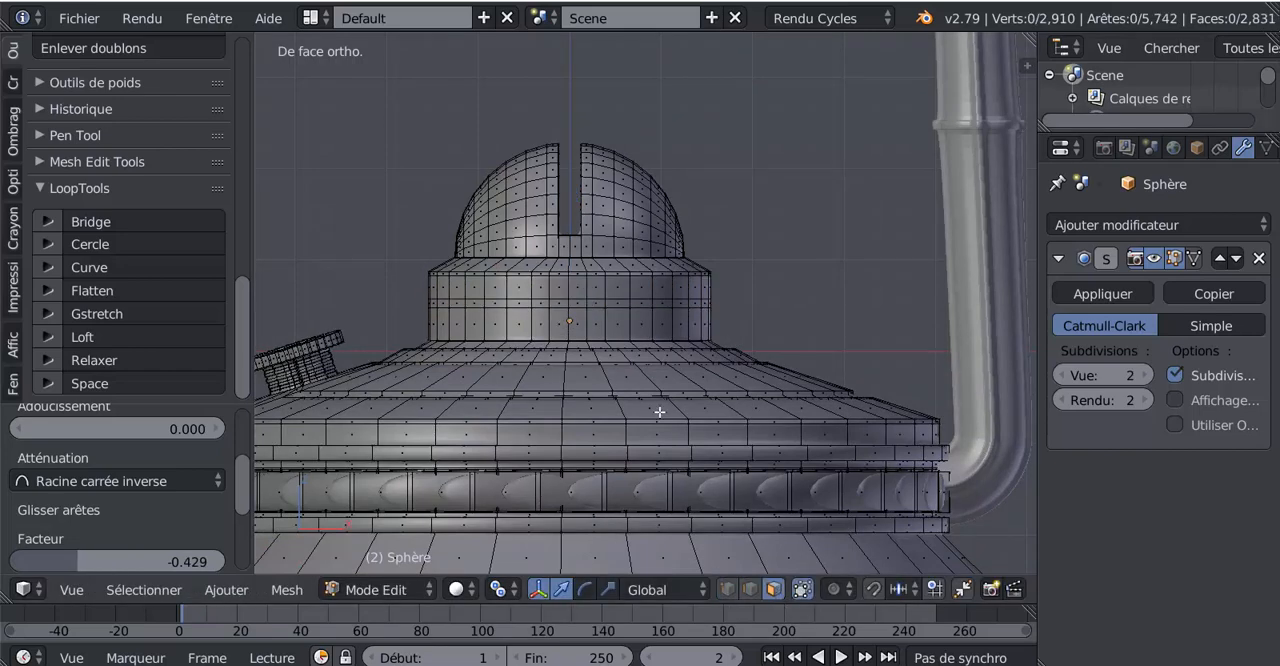
pyautogui.scroll(2, 657, 410)
pyautogui.keyDown('alt'); pyautogui.click(657, 306); pyautogui.keyUp('alt')
pyautogui.scroll(-3, 660, 341)
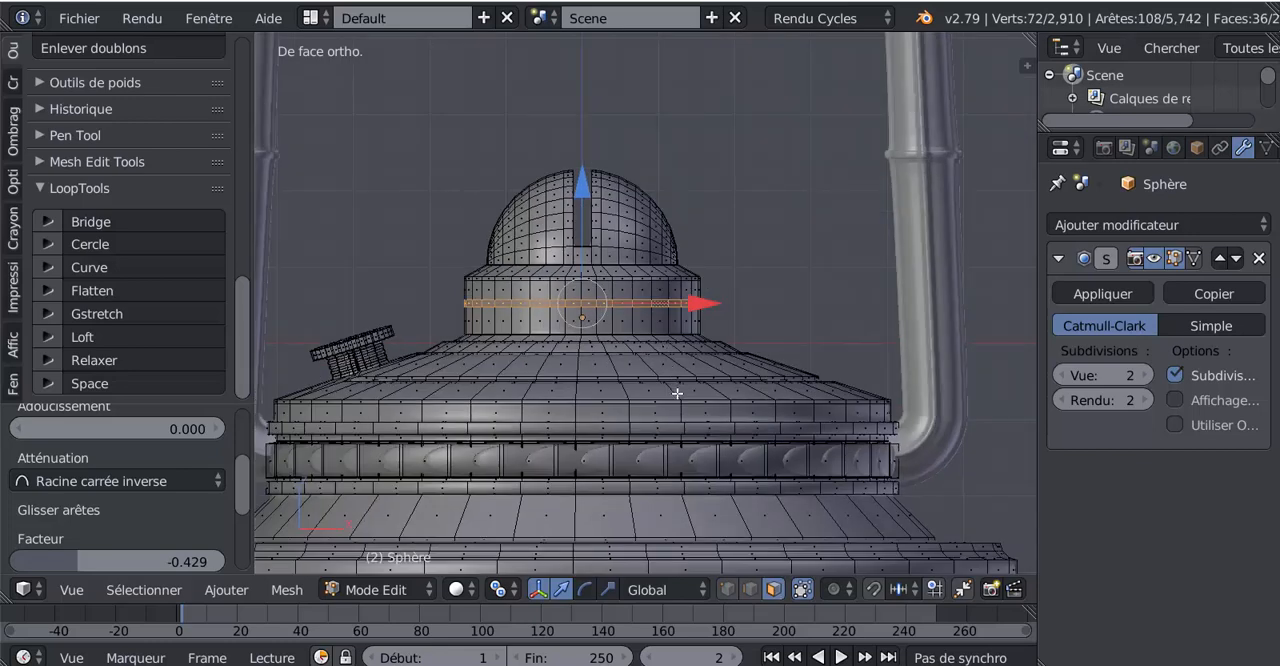
pyautogui.press('e')
pyautogui.press('s')
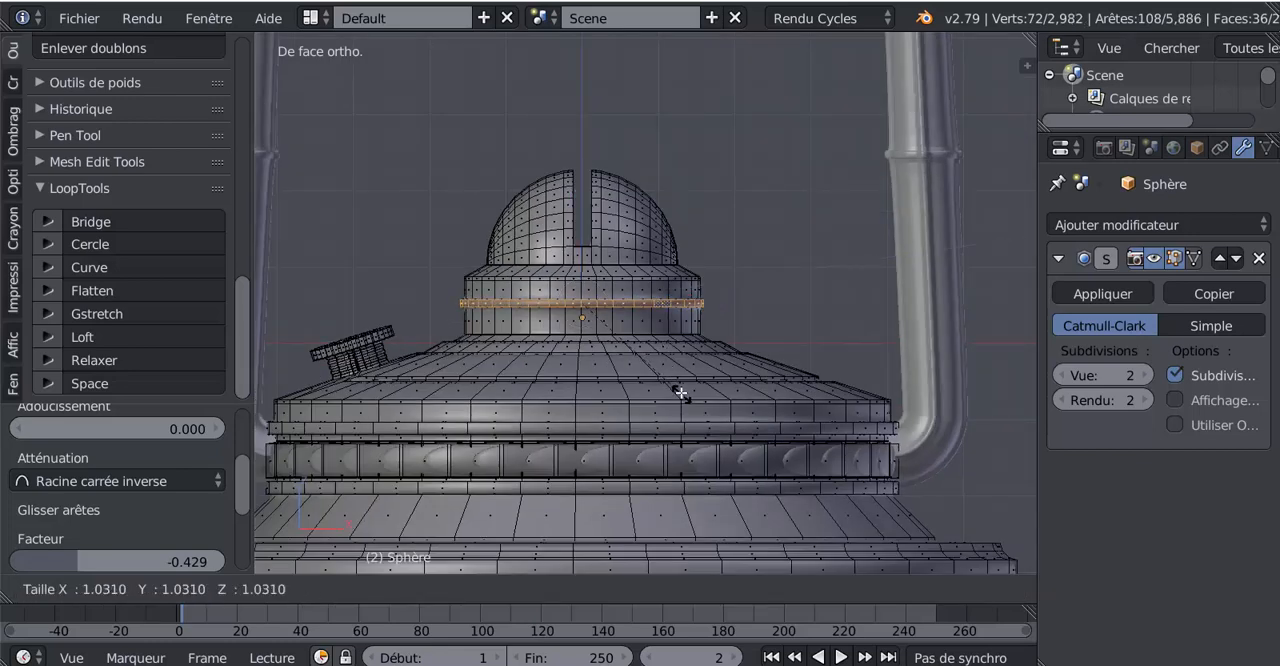
pyautogui.click(680, 391)
# Extrude the ring again, scaled to 1.448, and raise its outer edge along Z to form a slightly dished flange
pyautogui.press('e')
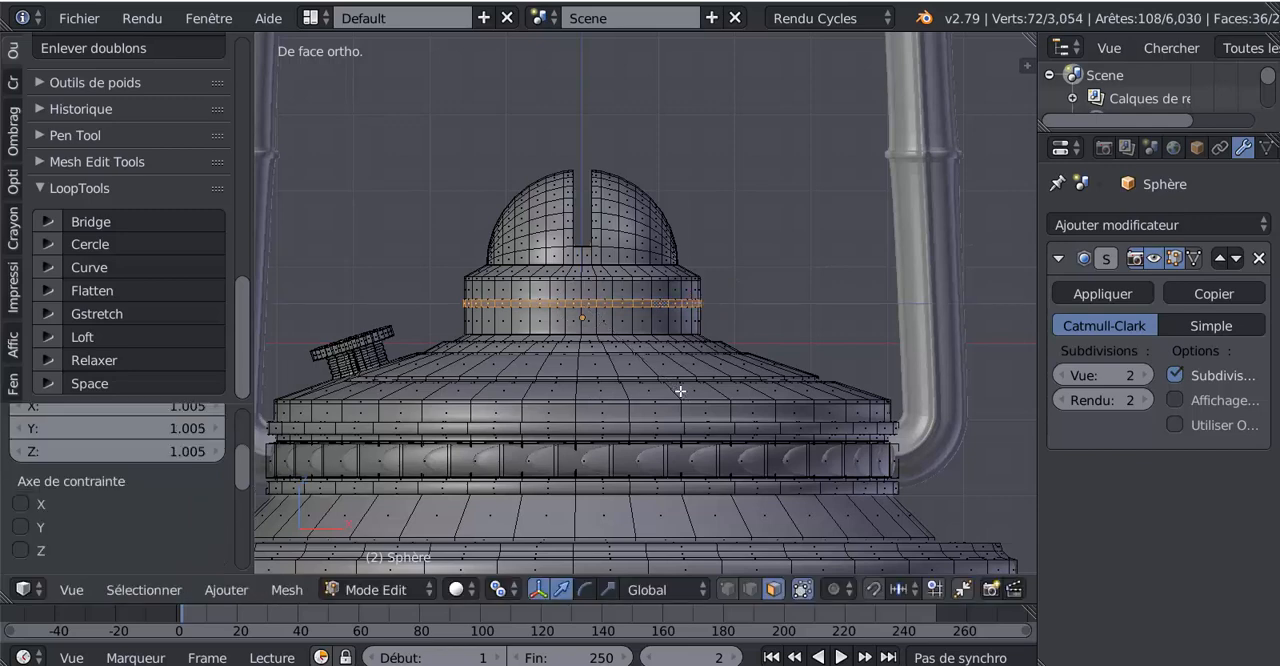
pyautogui.press('s')
pyautogui.click(737, 414)
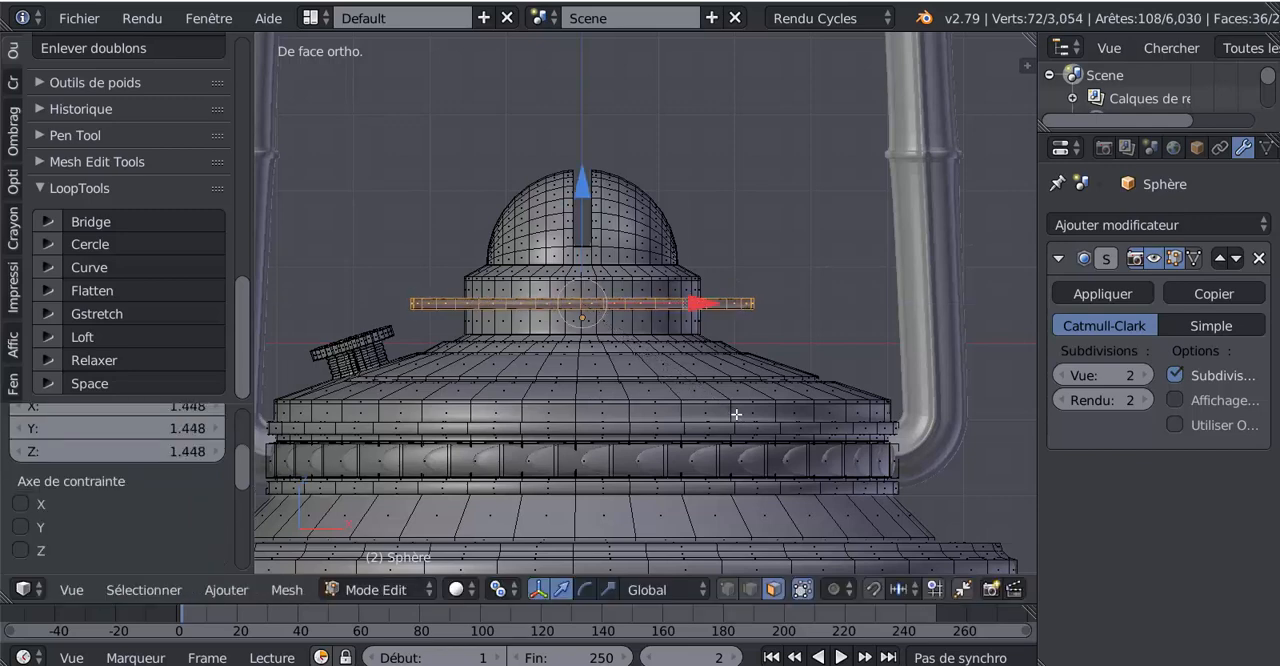
pyautogui.moveTo(737, 414); pyautogui.dragTo(716, 445, button='middle')
pyautogui.moveTo(579, 167); pyautogui.dragTo(579, 145)
pyautogui.moveTo(655, 373); pyautogui.dragTo(626, 372, button='middle')
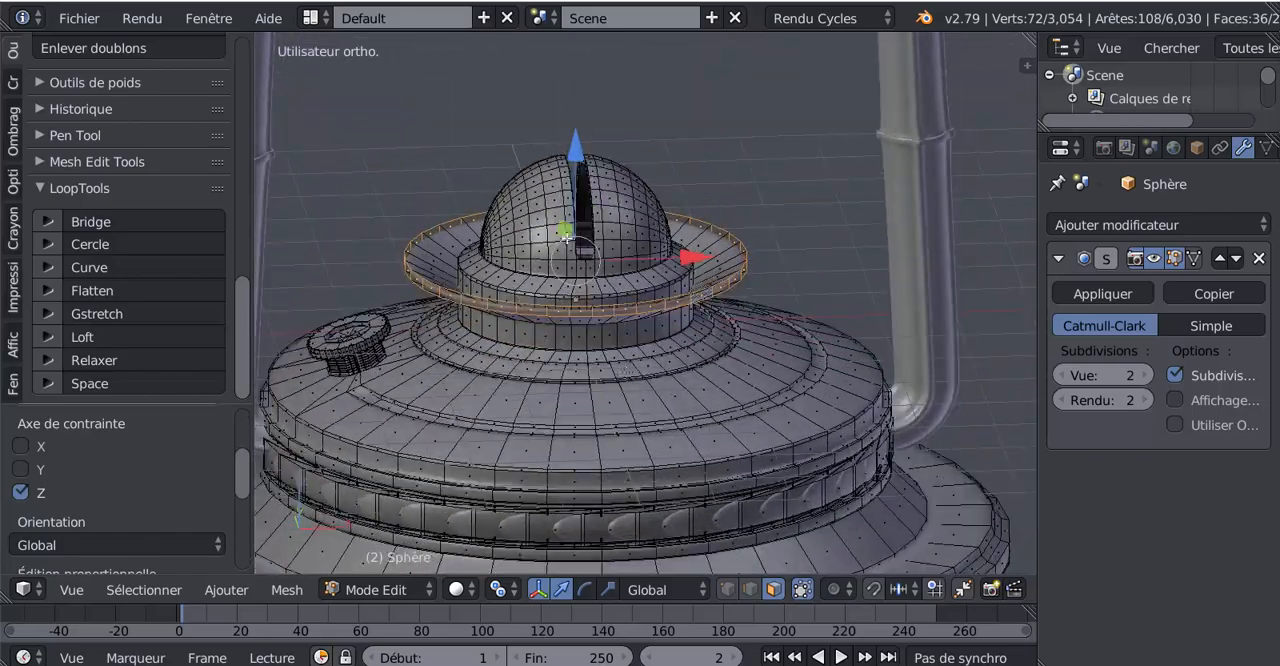
pyautogui.moveTo(581, 153); pyautogui.dragTo(580, 158)
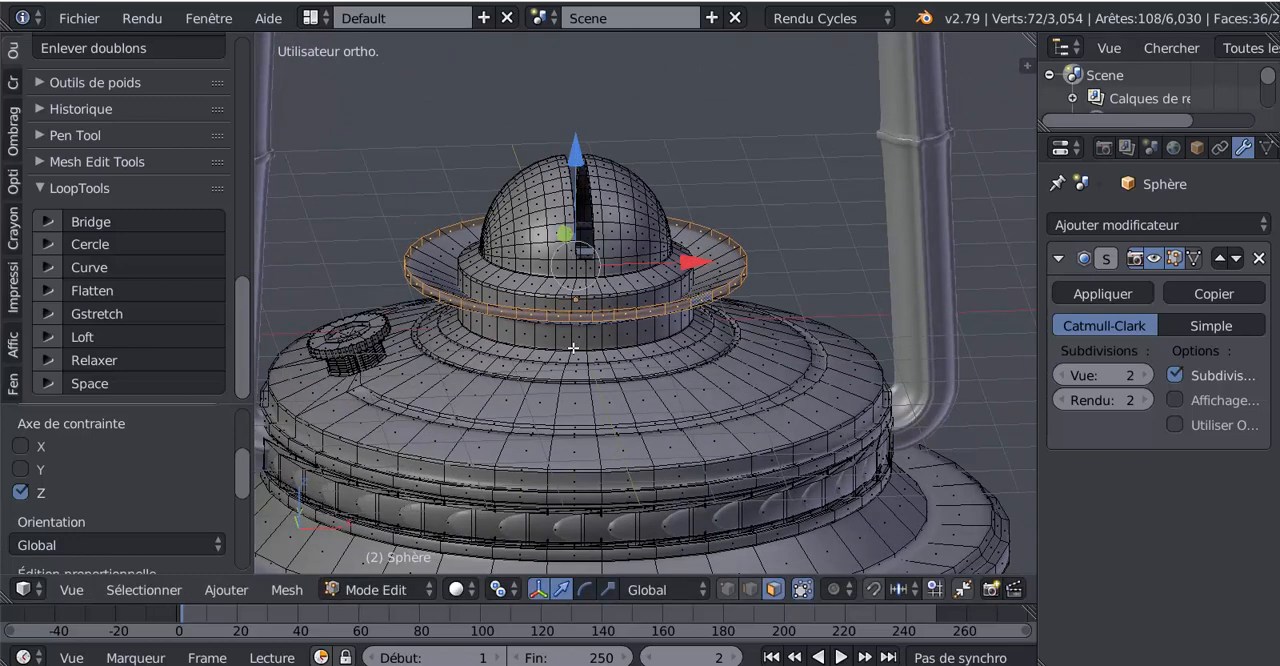
pyautogui.moveTo(577, 355); pyautogui.dragTo(643, 380, button='middle')
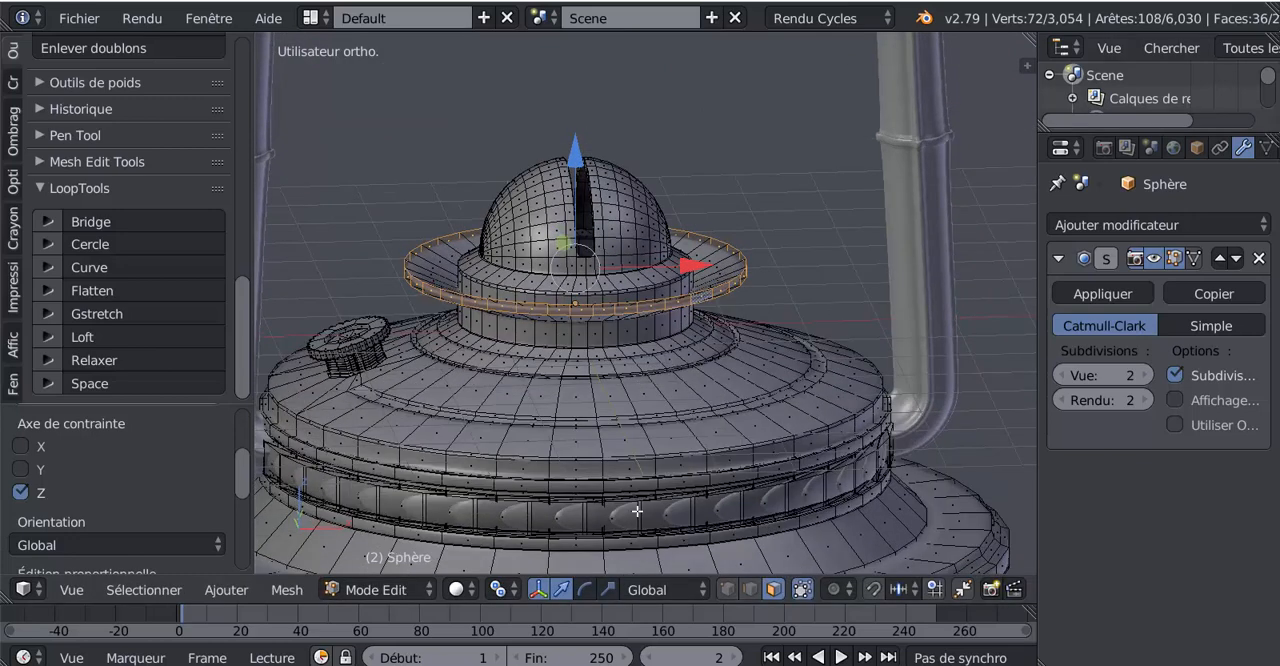
# Thin the flange's outer edge by scaling it down along Z, and check the smoothed shape in Object Mode
pyautogui.click(607, 589)
pyautogui.moveTo(575, 157); pyautogui.dragTo(581, 223)
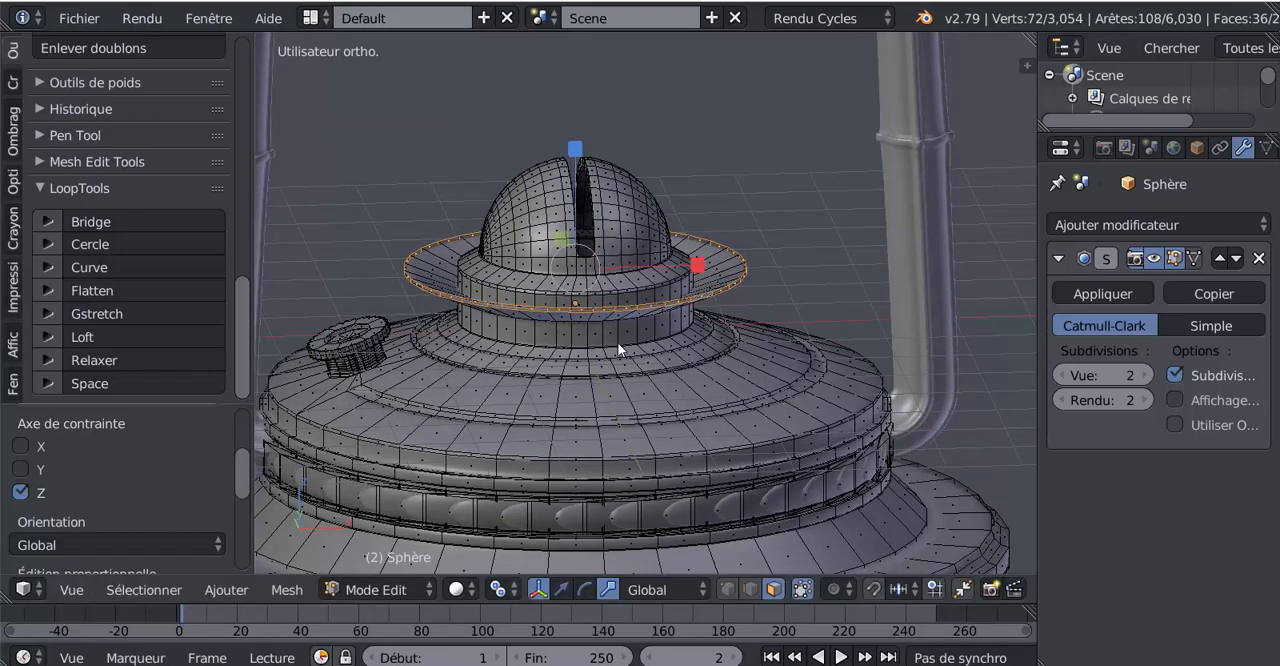
pyautogui.press('Tab')
pyautogui.moveTo(617, 342); pyautogui.dragTo(627, 307, button='middle')
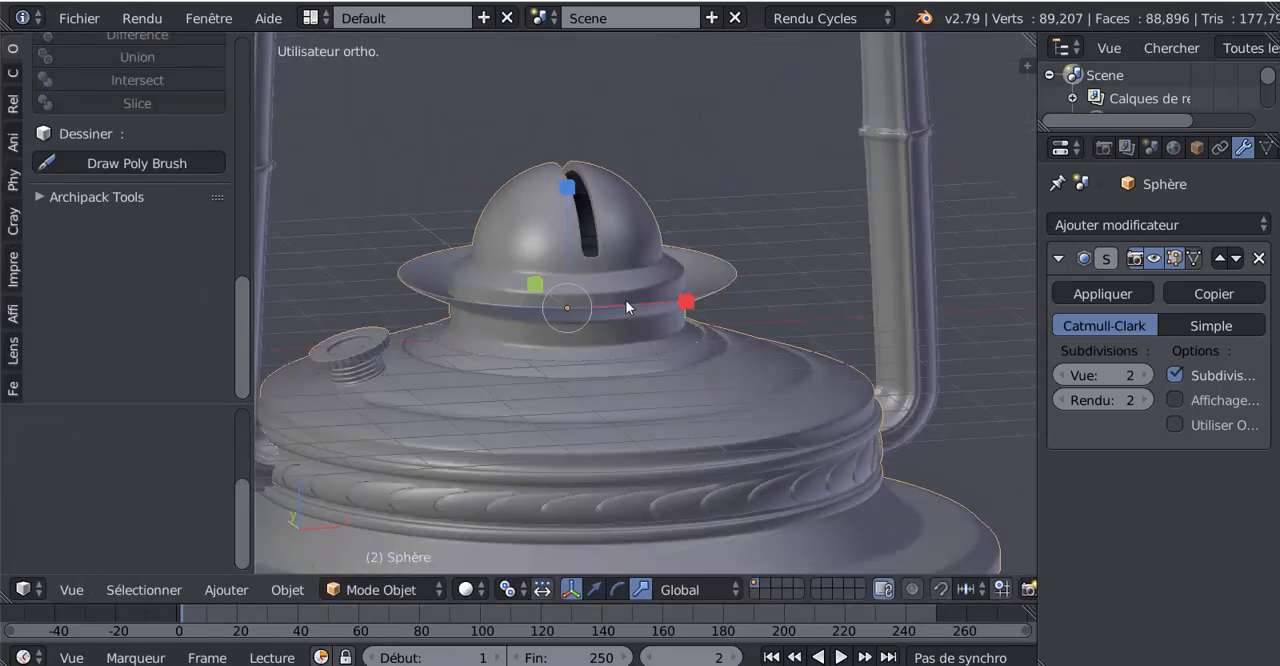
# Scale the flange's outer edge up a little to widen it, and inspect the result in Object Mode
pyautogui.press('Tab')
pyautogui.press('s')
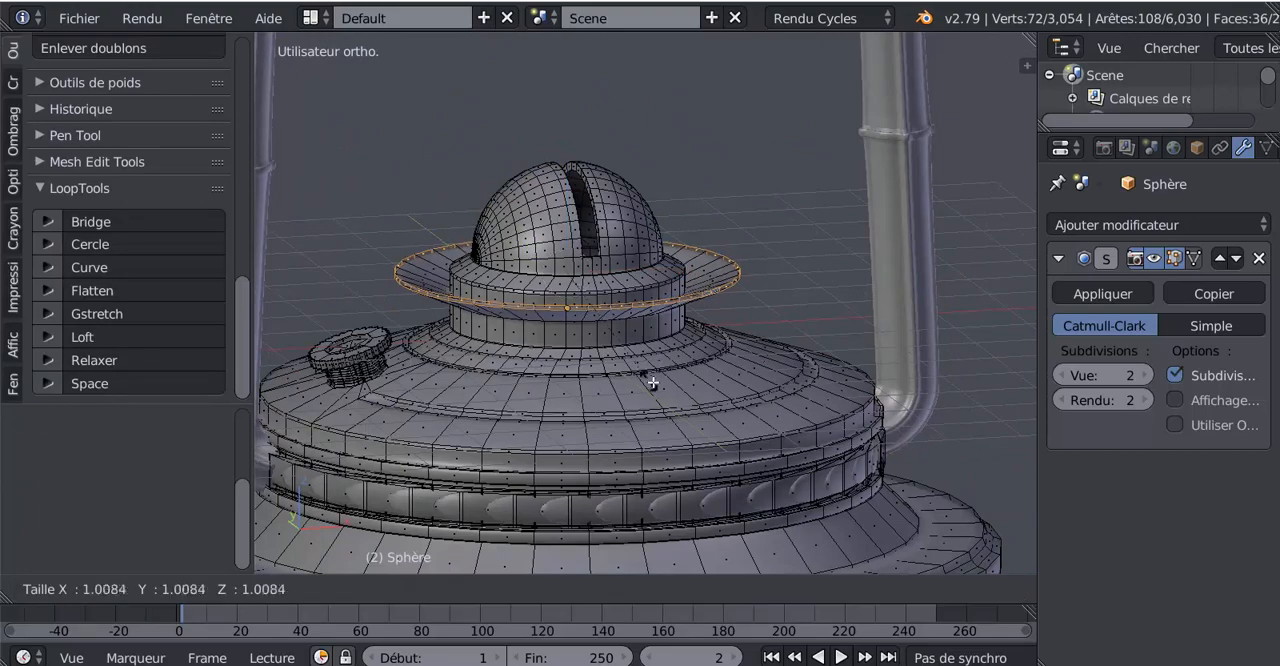
pyautogui.click(661, 387)
pyautogui.press('Tab')
pyautogui.moveTo(661, 387); pyautogui.dragTo(589, 391, button='middle')
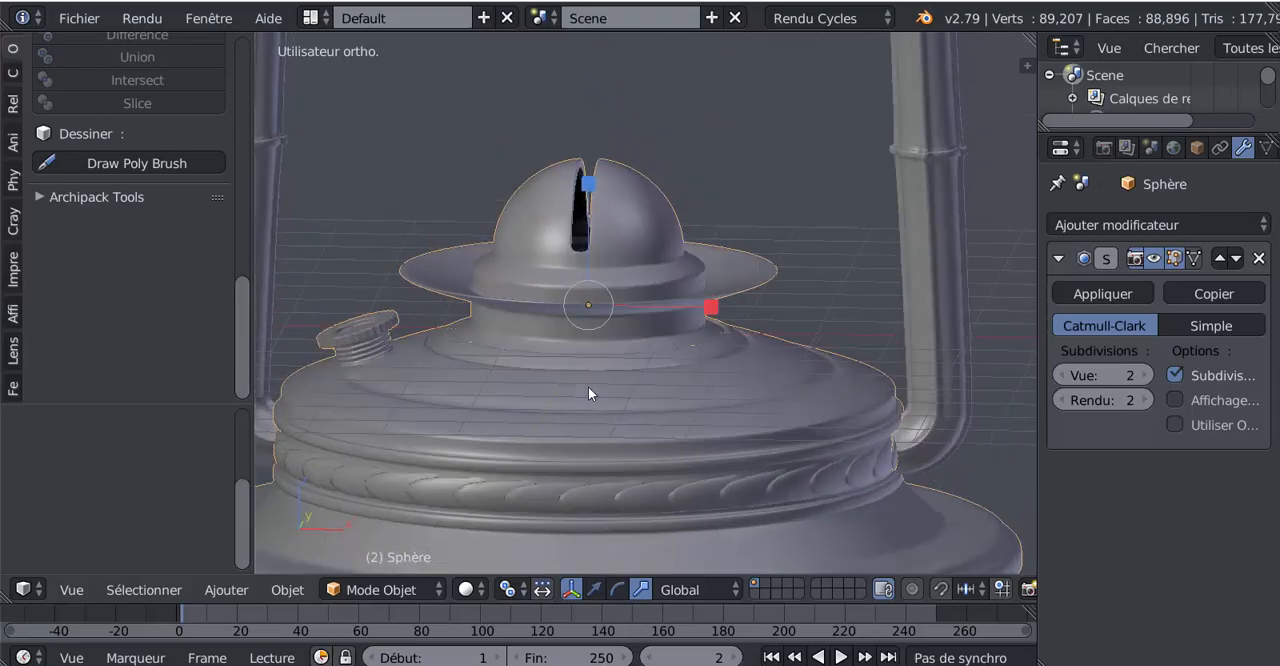
# In Edit Mode, switch to edge selection and select the upper edge loop around the flange's outer rim
pyautogui.press('Tab')
pyautogui.scroll(4, 606, 366)
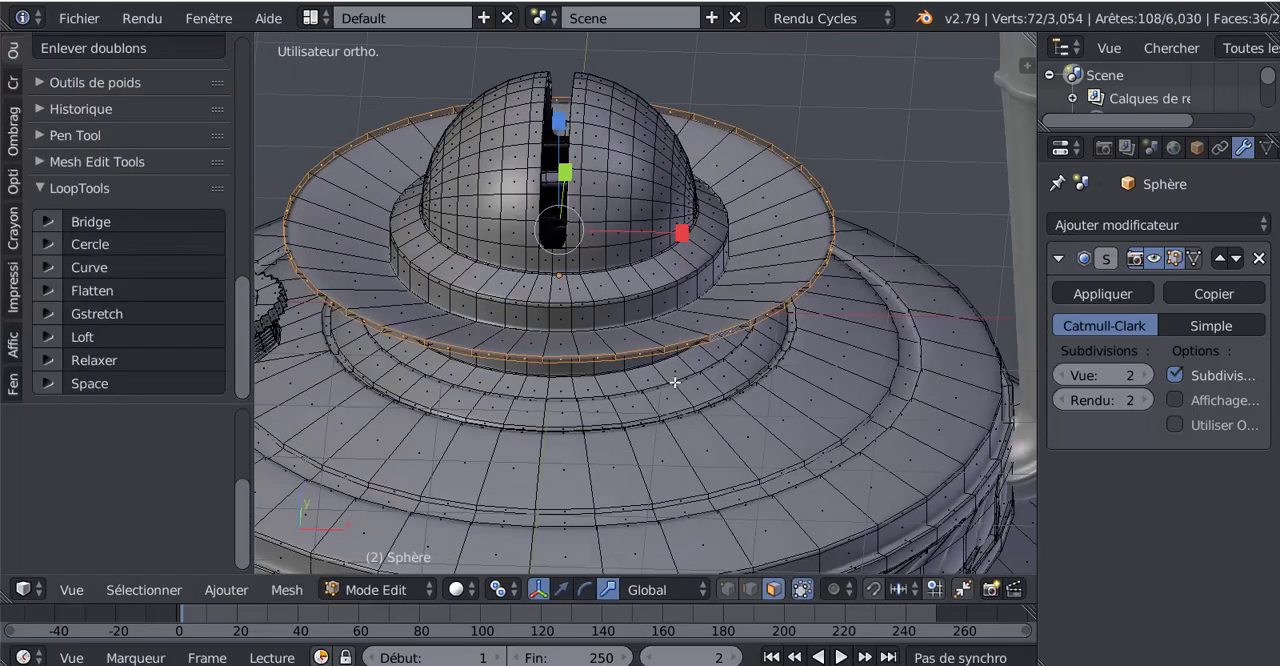
pyautogui.moveTo(759, 316); pyautogui.dragTo(757, 304, button='middle')
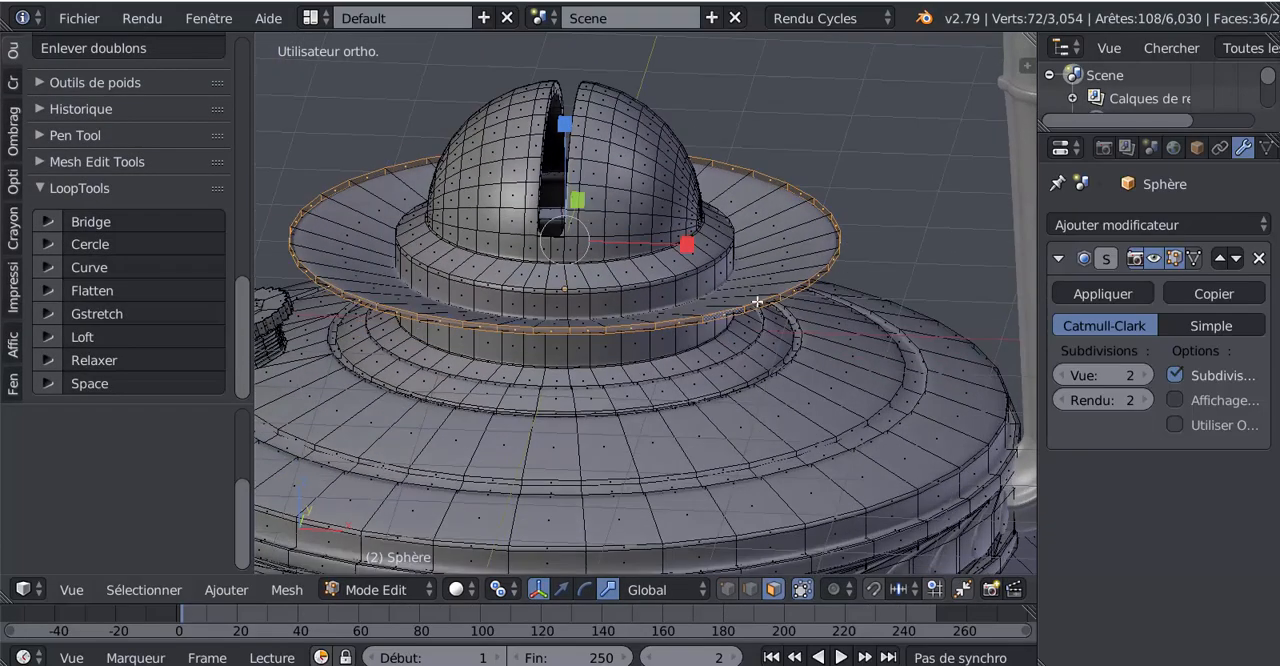
pyautogui.scroll(1, 692, 370)
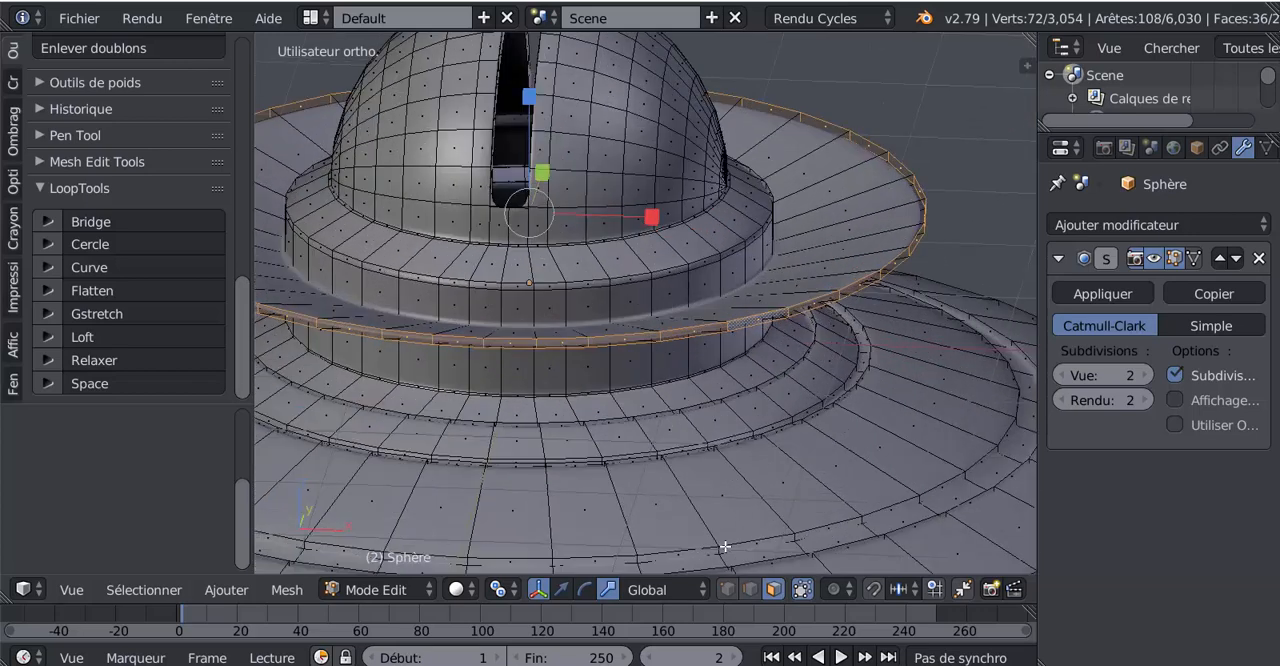
pyautogui.click(749, 589)
pyautogui.keyDown('alt'); pyautogui.rightClick(783, 310); pyautogui.keyUp('alt')
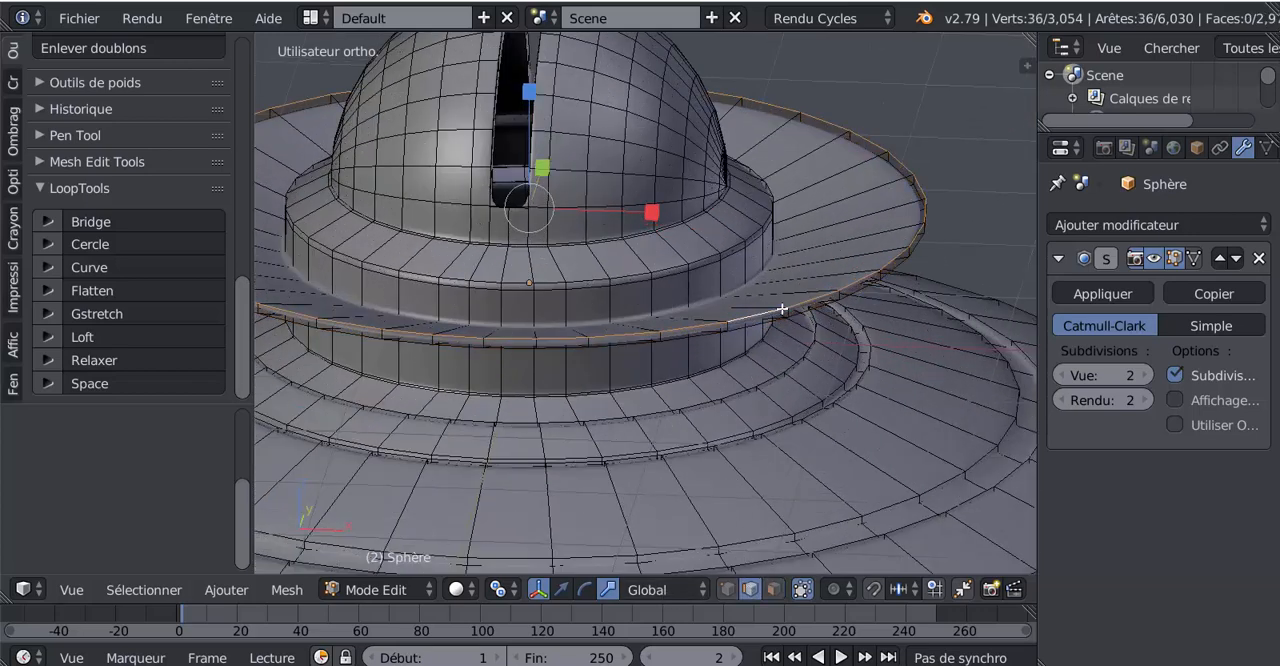
pyautogui.scroll(-3, 783, 310)
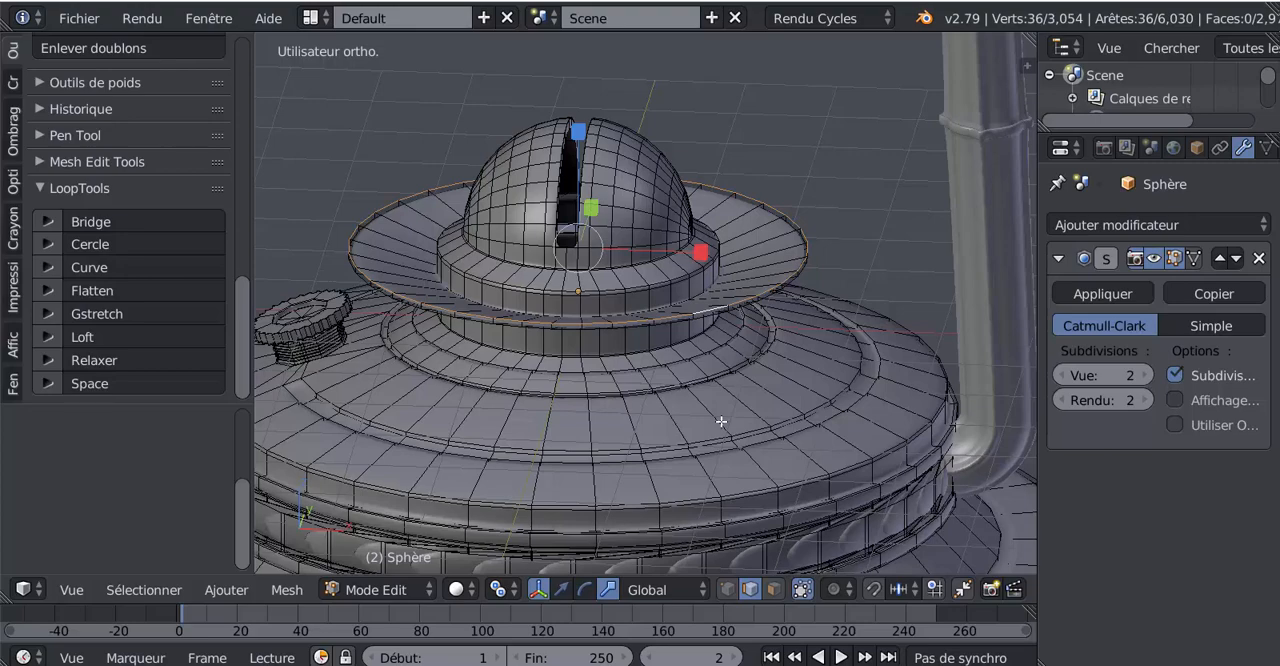
# Extrude the flange's selected rim loop in place without moving it, and enable the move manipulator
pyautogui.press('e')
pyautogui.rightClick(721, 422)
pyautogui.click(557, 589)
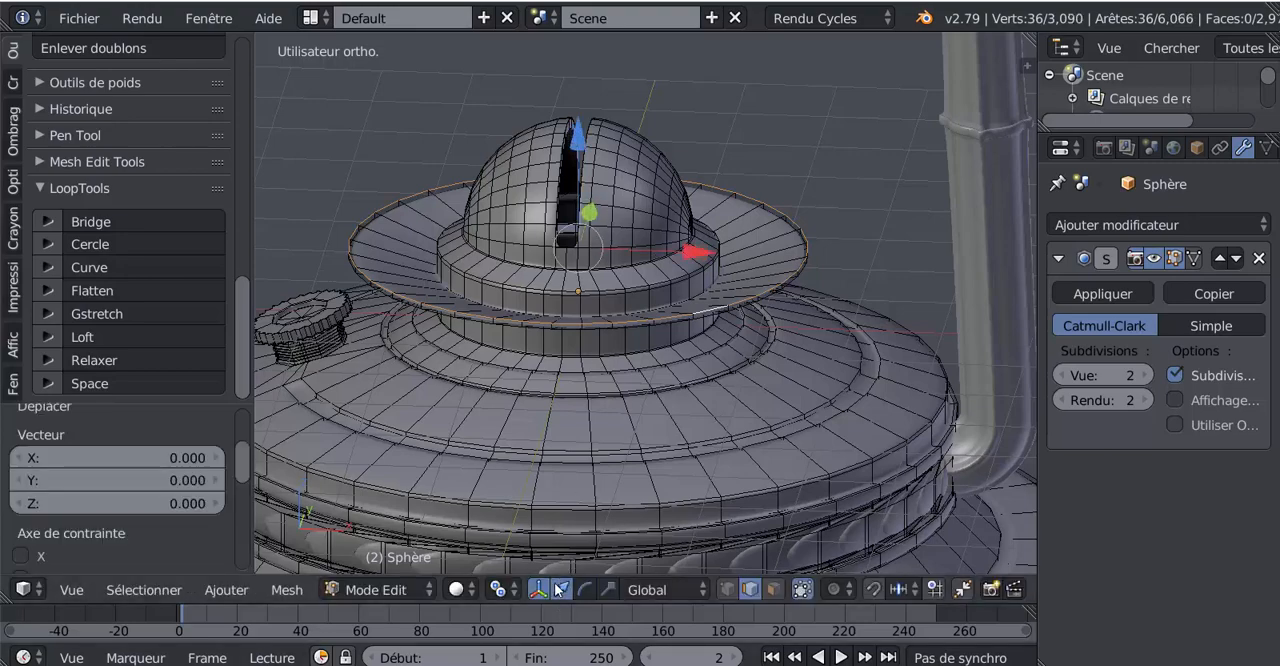
# Try to raise the extruded rim loop slightly along Z
pyautogui.moveTo(577, 148); pyautogui.dragTo(578, 154)
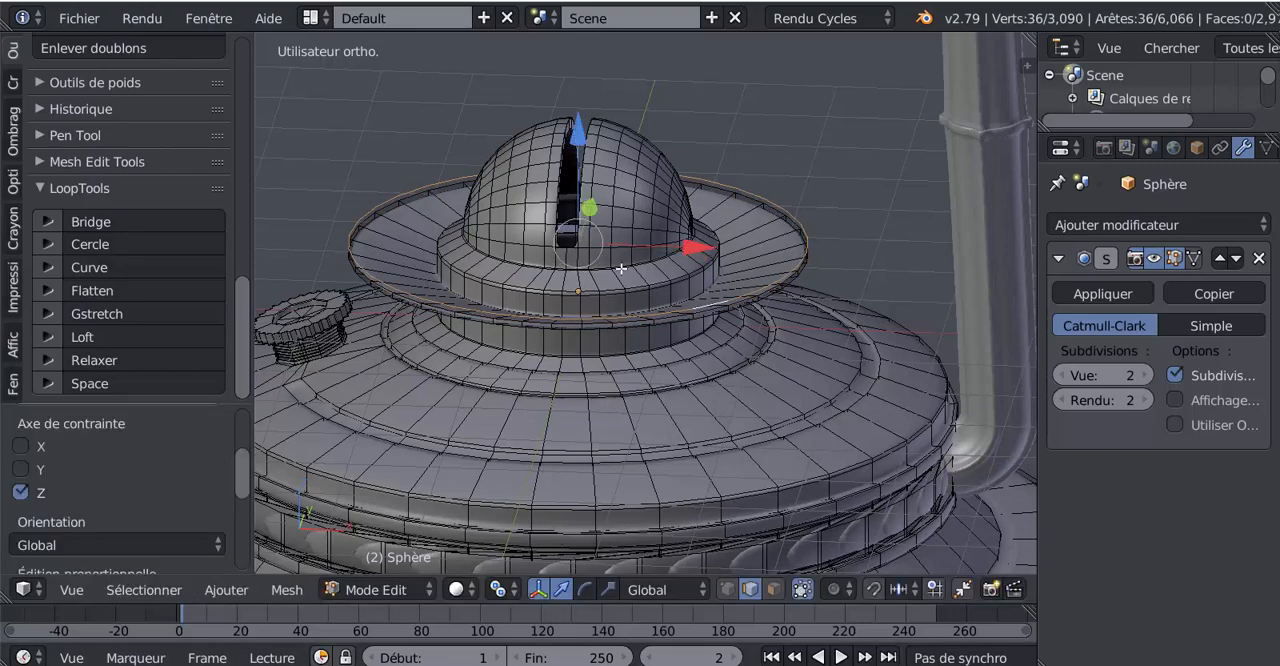
pyautogui.moveTo(621, 268); pyautogui.dragTo(623, 310, button='middle')
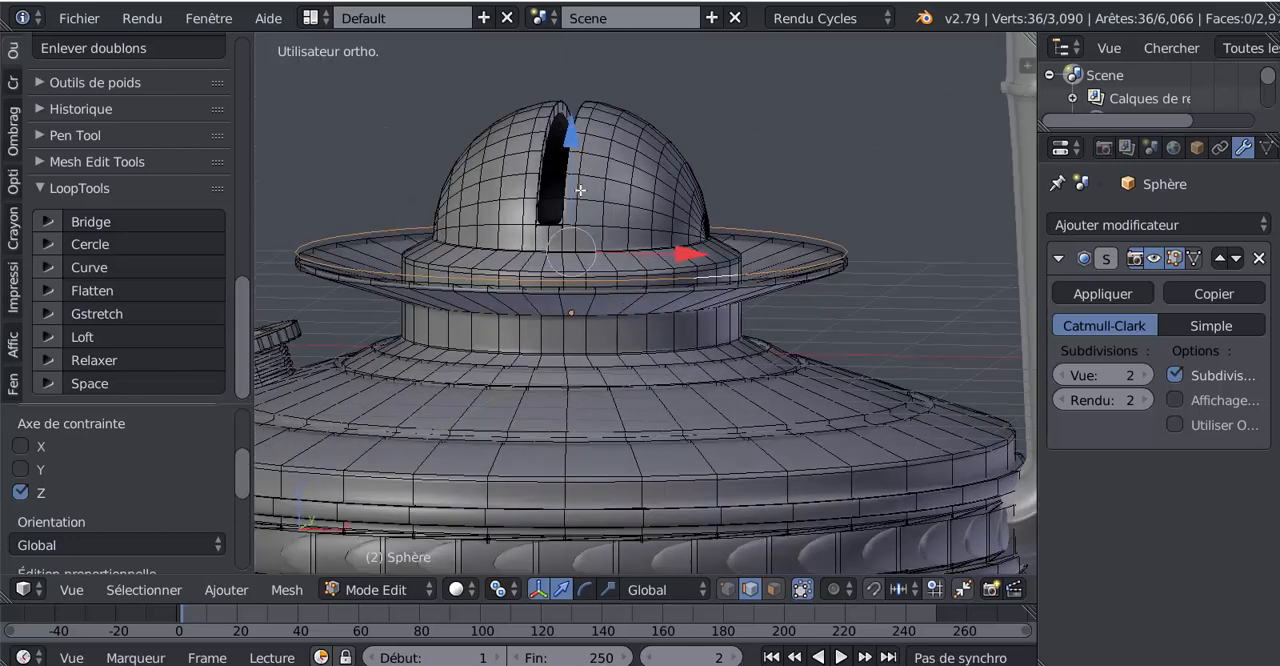
pyautogui.hotkey('ctrl', 'z')
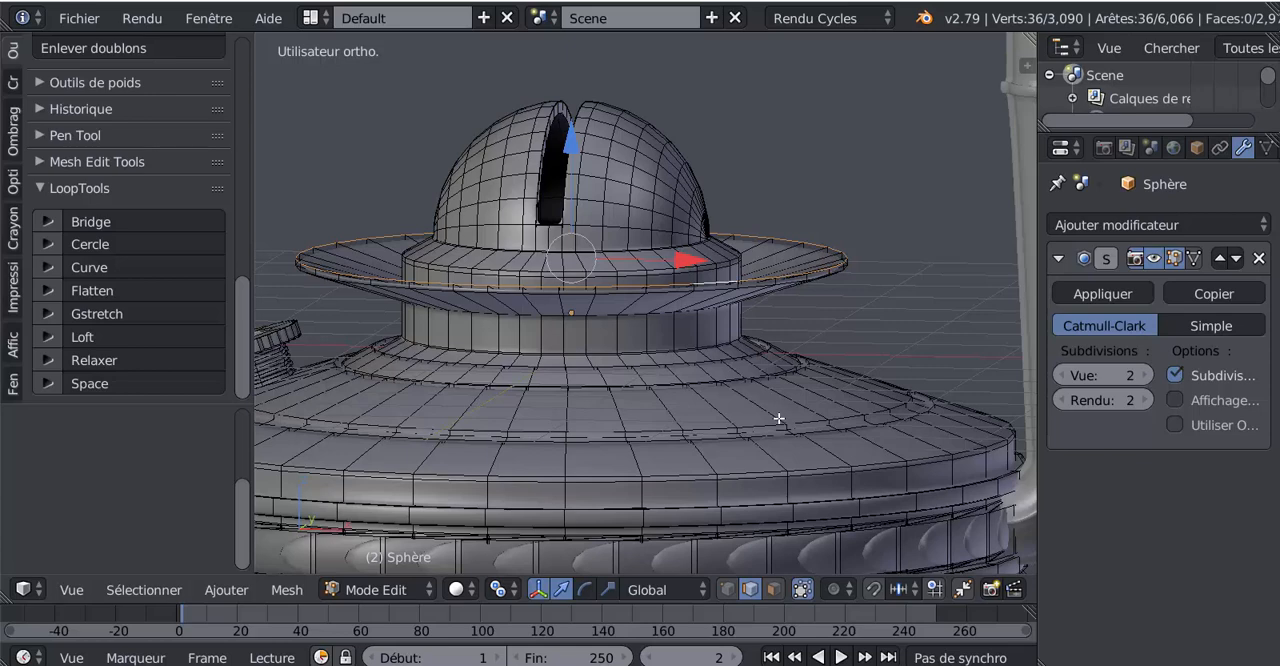
# Scale the extruded rim loop slightly inward, separate the selection into a new object, and return to Object Mode
pyautogui.press('s')
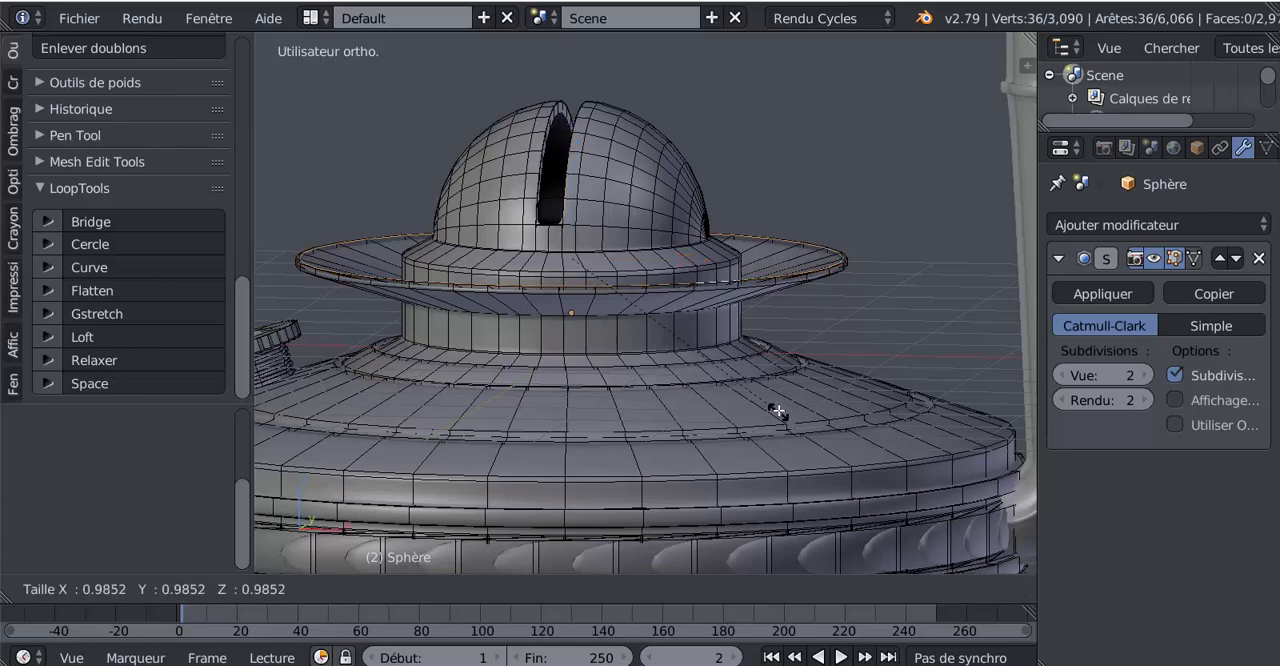
pyautogui.click(778, 406)
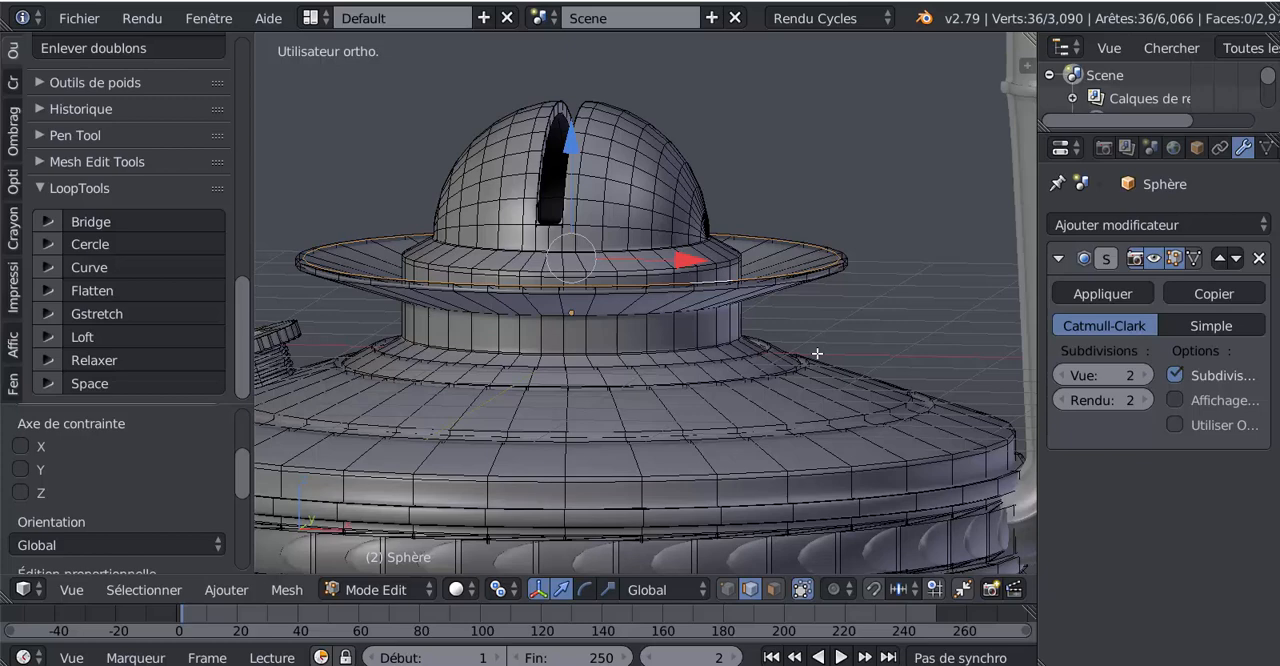
pyautogui.press('p')
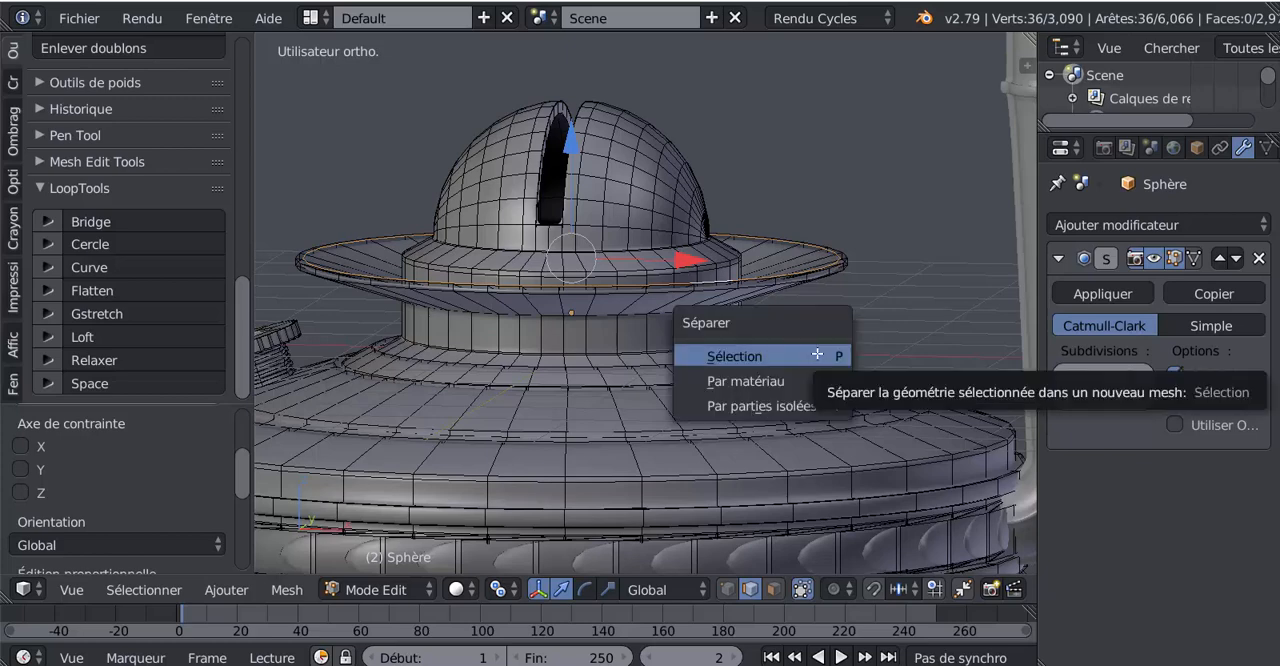
pyautogui.click(817, 353)
pyautogui.press('Tab')
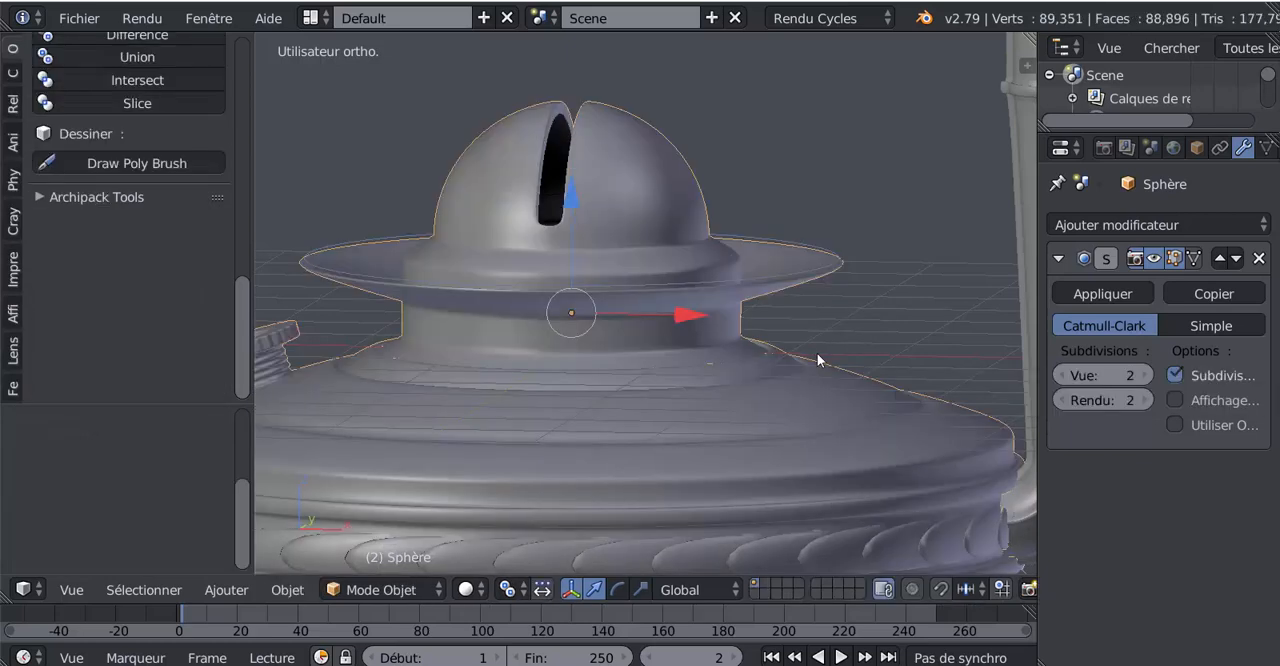
# Select all edges of the separated ring object in Edit Mode and extrude them upward along Z into a tall cylinder around the dome
pyautogui.rightClick(806, 270)
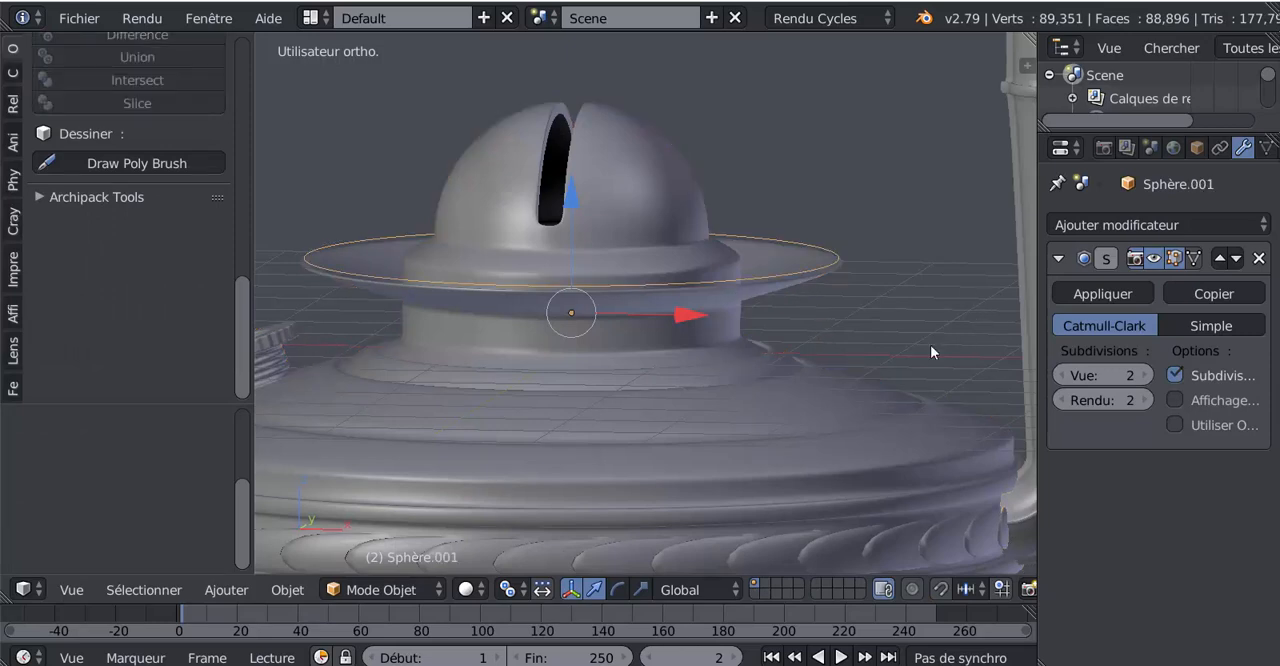
pyautogui.press('Tab')
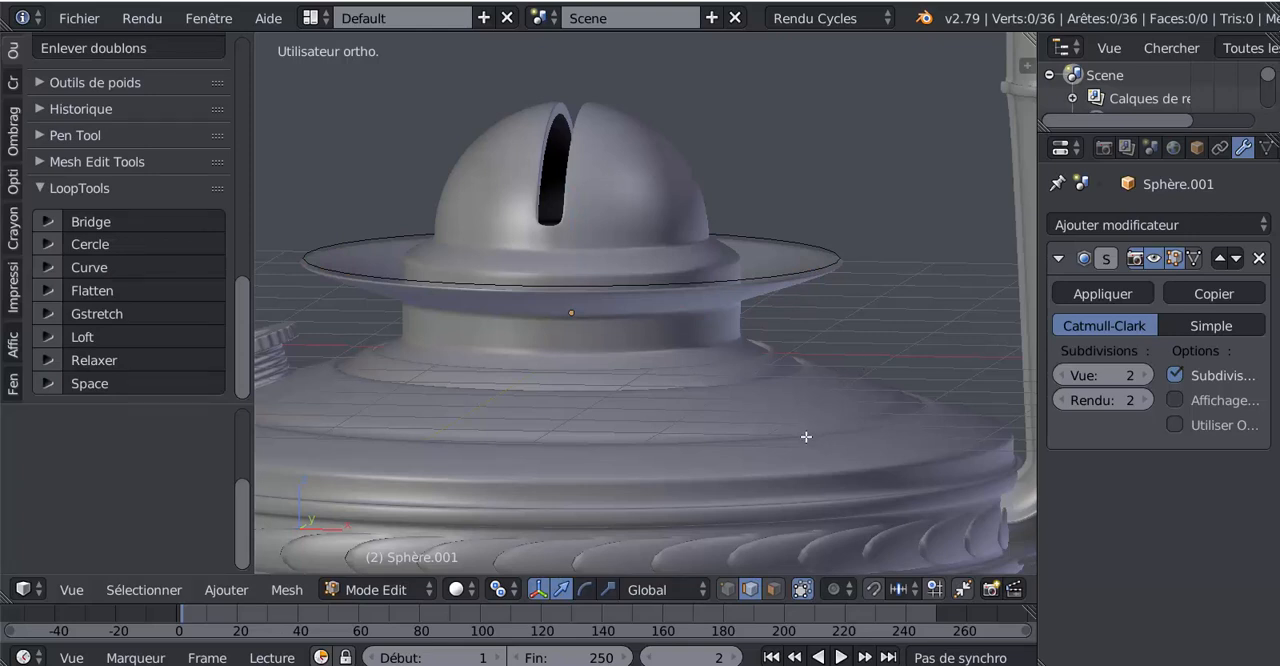
pyautogui.press('a')
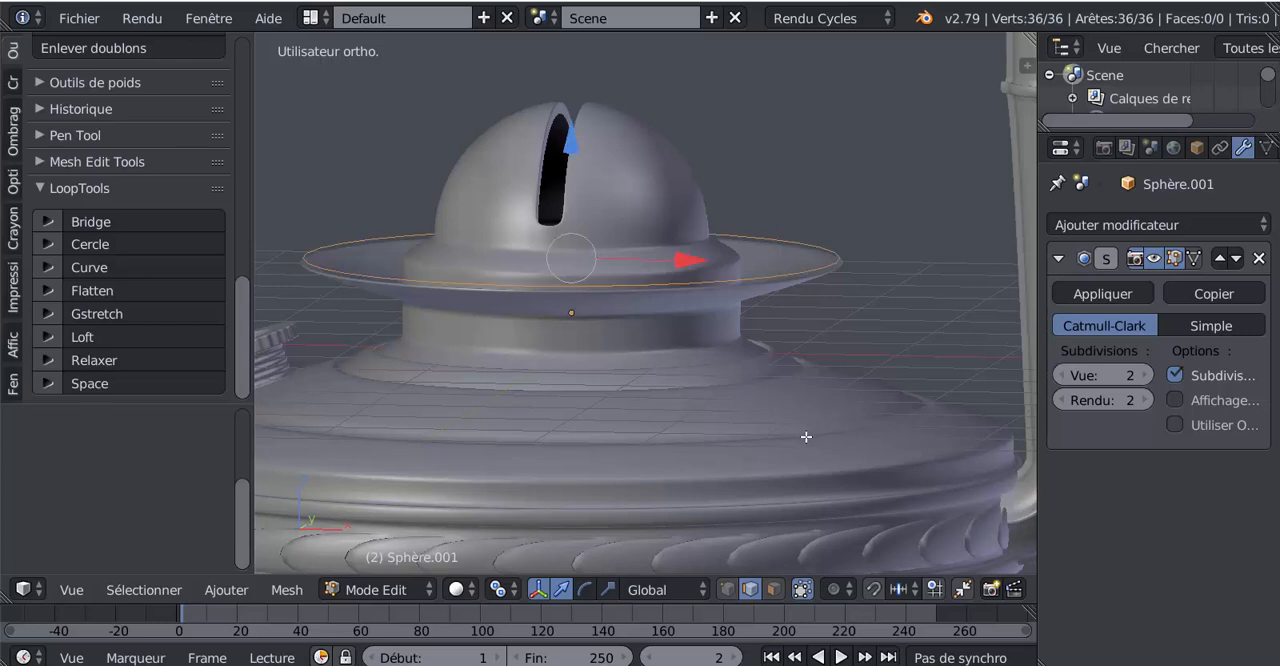
pyautogui.scroll(-4, 806, 437)
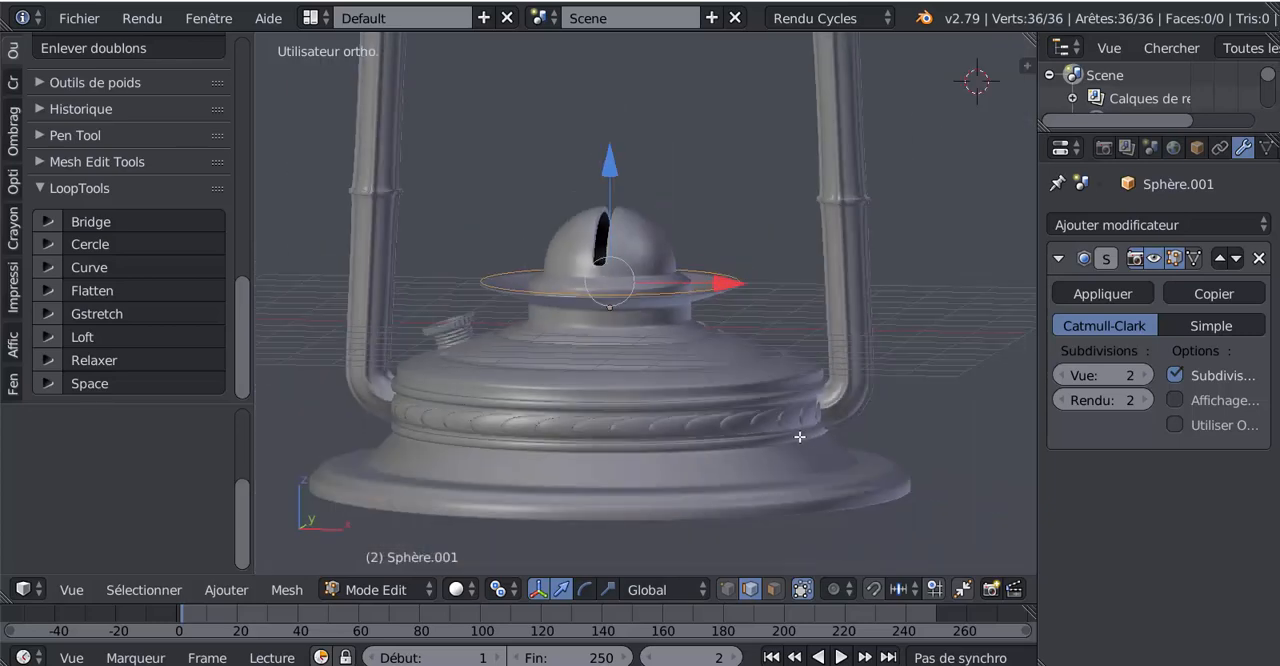
pyautogui.scroll(-4, 800, 437)
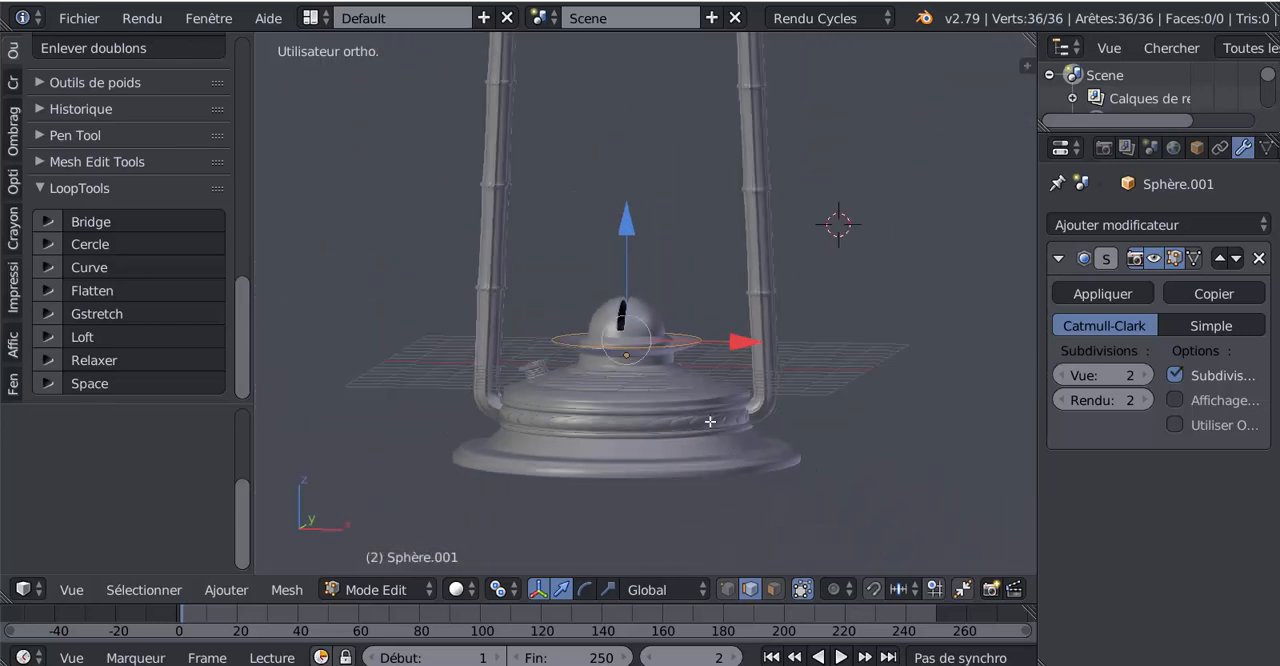
pyautogui.keyDown('shift'); pyautogui.moveTo(710, 421); pyautogui.dragTo(717, 498, button='middle'); pyautogui.keyUp('shift')
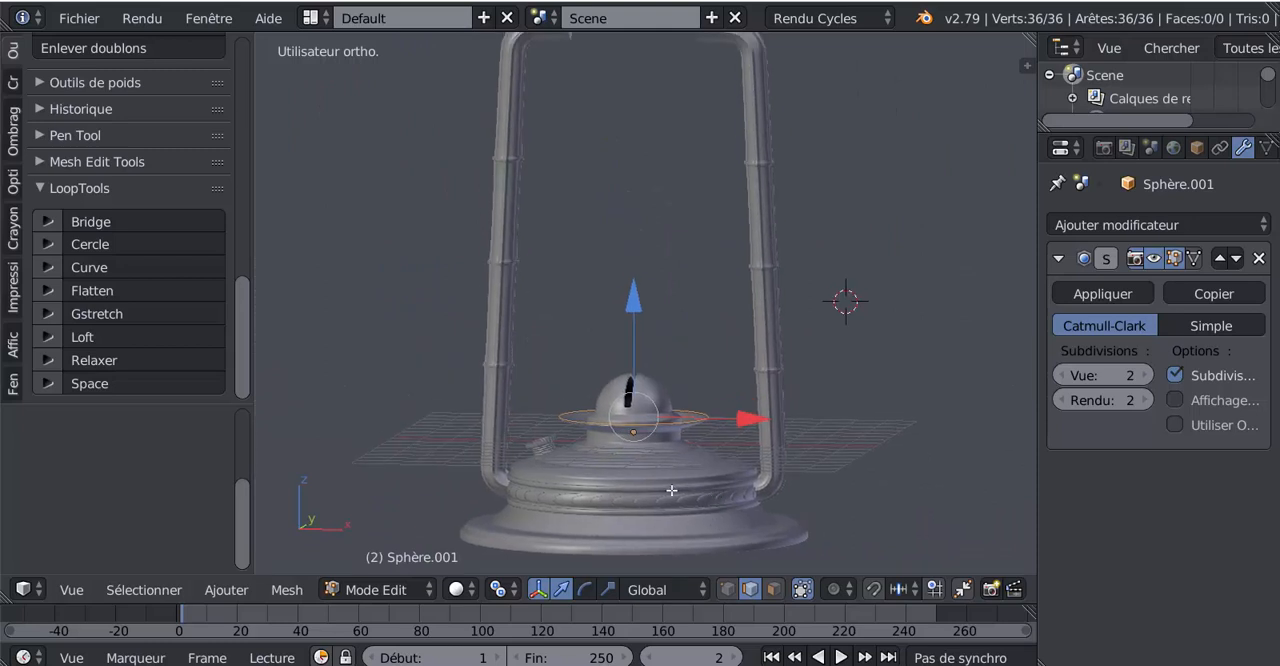
pyautogui.press('e')
pyautogui.press('Escape')
pyautogui.press('g')
pyautogui.press('z')
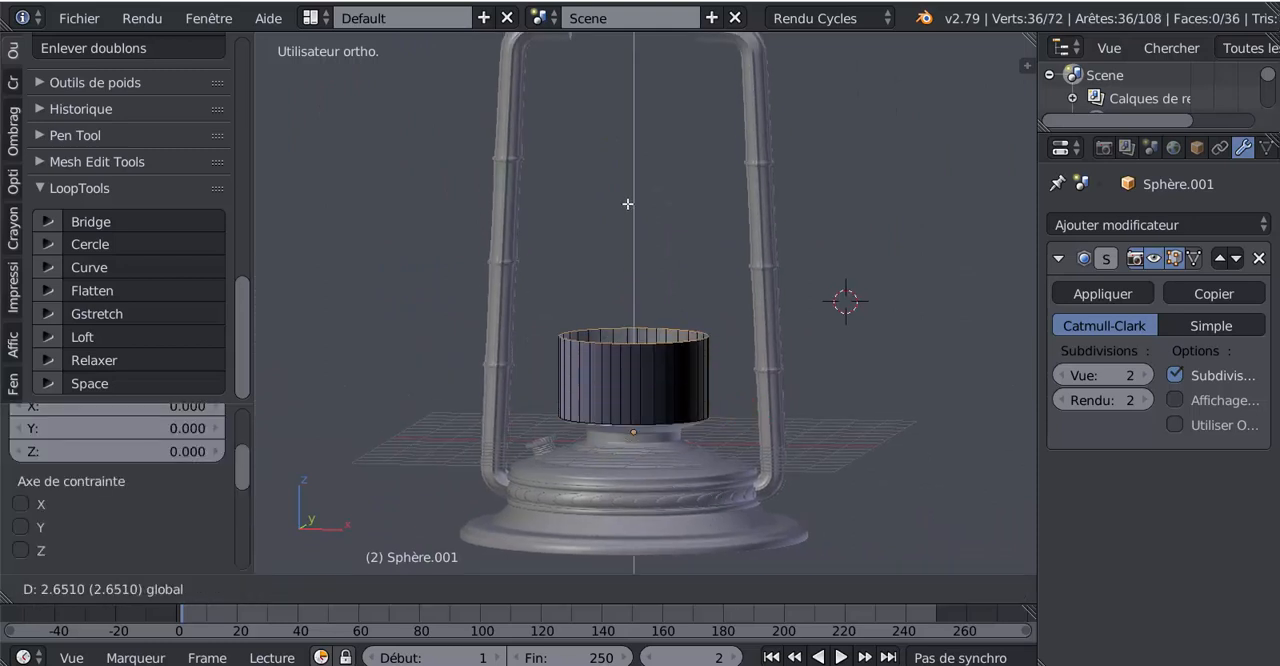
pyautogui.click(646, 122)
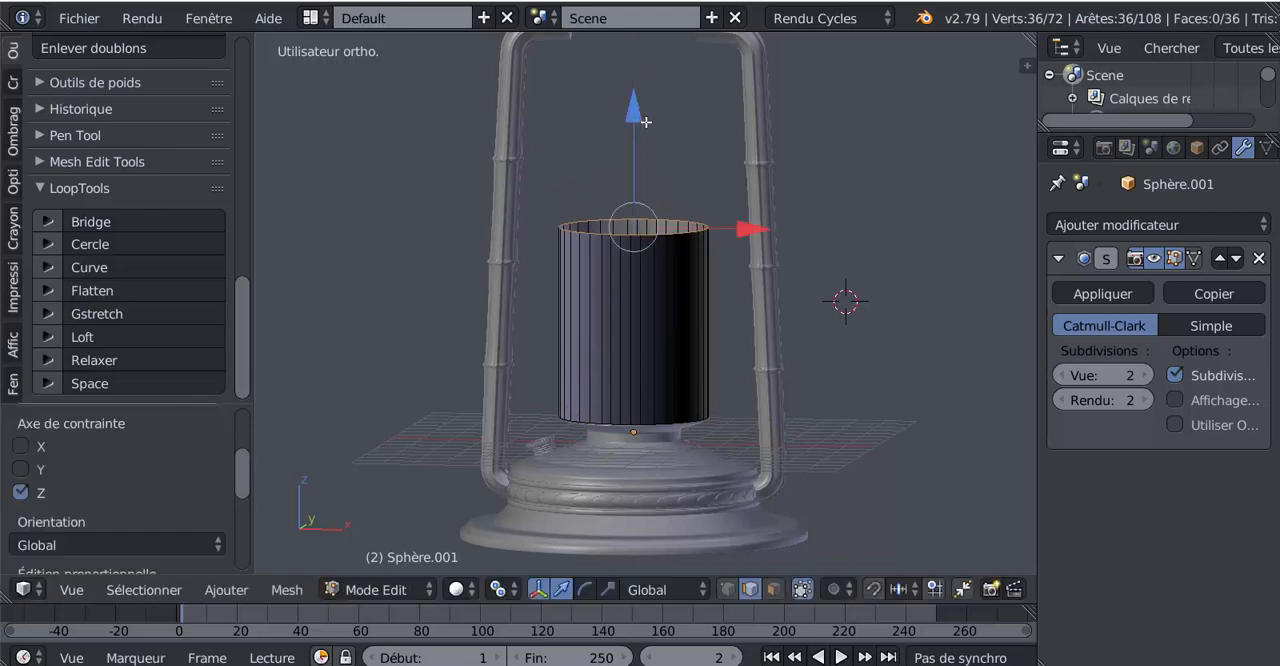
# Raise the cylinder's top edge loop a little further along Z to fit the height of the lantern frame
pyautogui.moveTo(805, 409); pyautogui.dragTo(819, 389, button='middle')
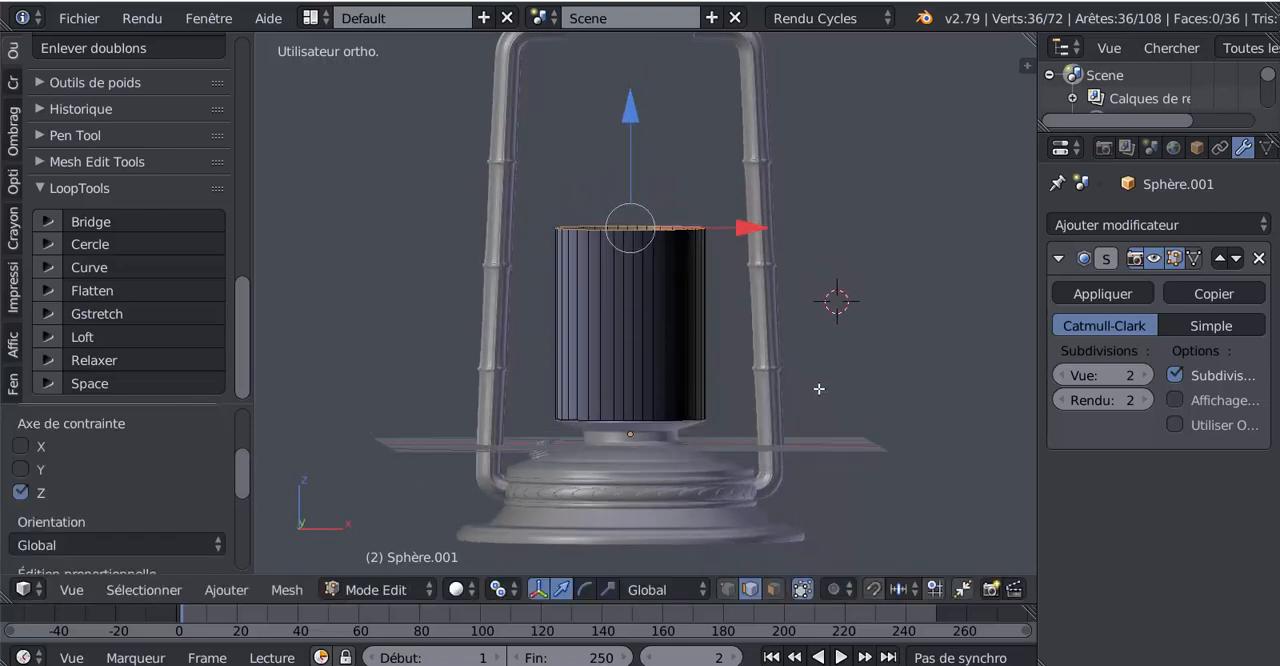
pyautogui.scroll(-2, 818, 388)
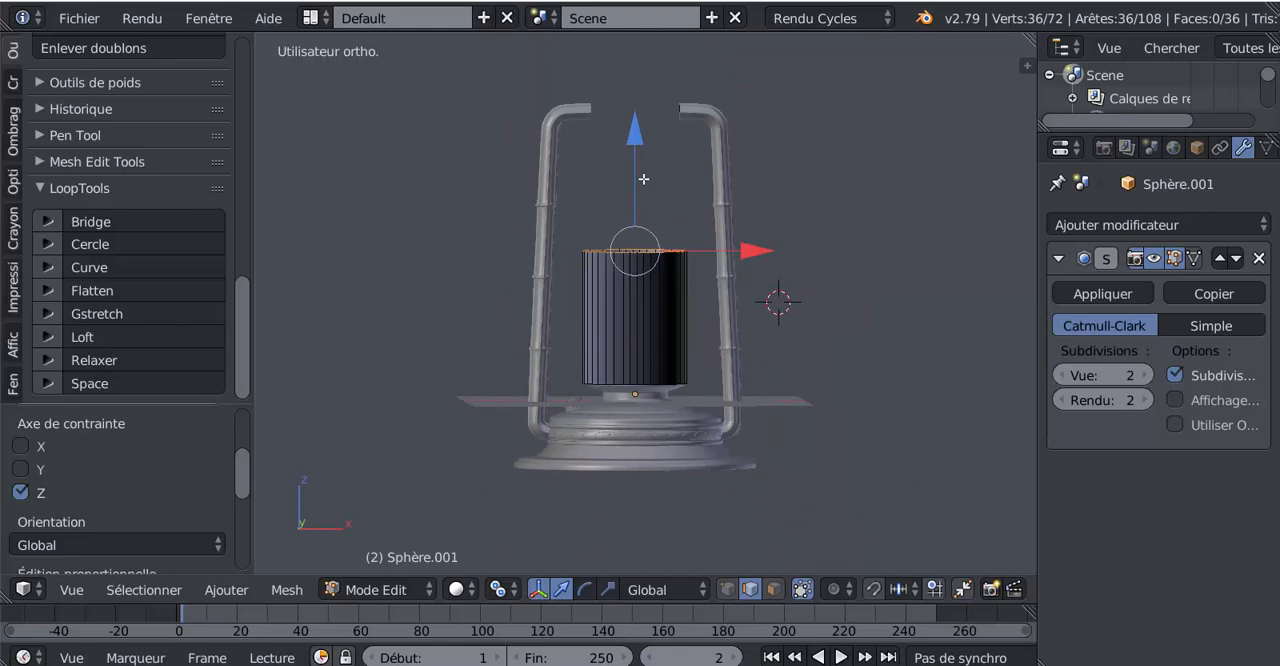
pyautogui.moveTo(635, 141); pyautogui.dragTo(635, 123)
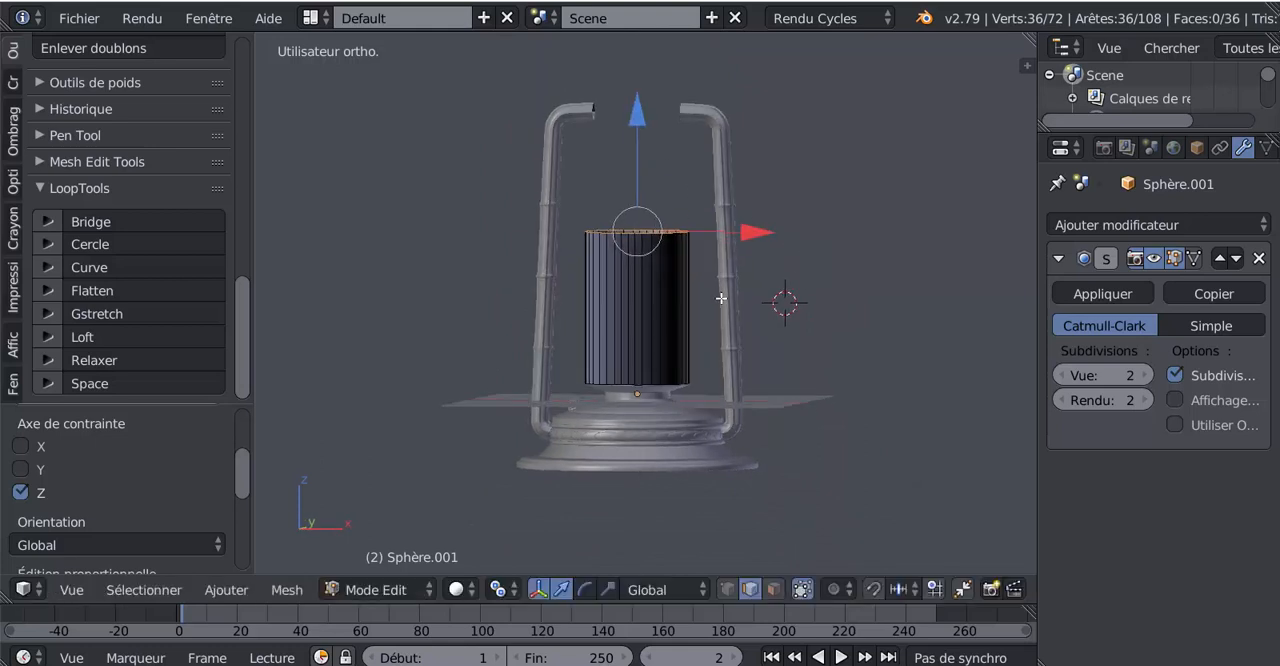
# Select the whole cylinder mesh and flip the direction of its normals
pyautogui.scroll(2, 728, 300)
pyautogui.press('a')
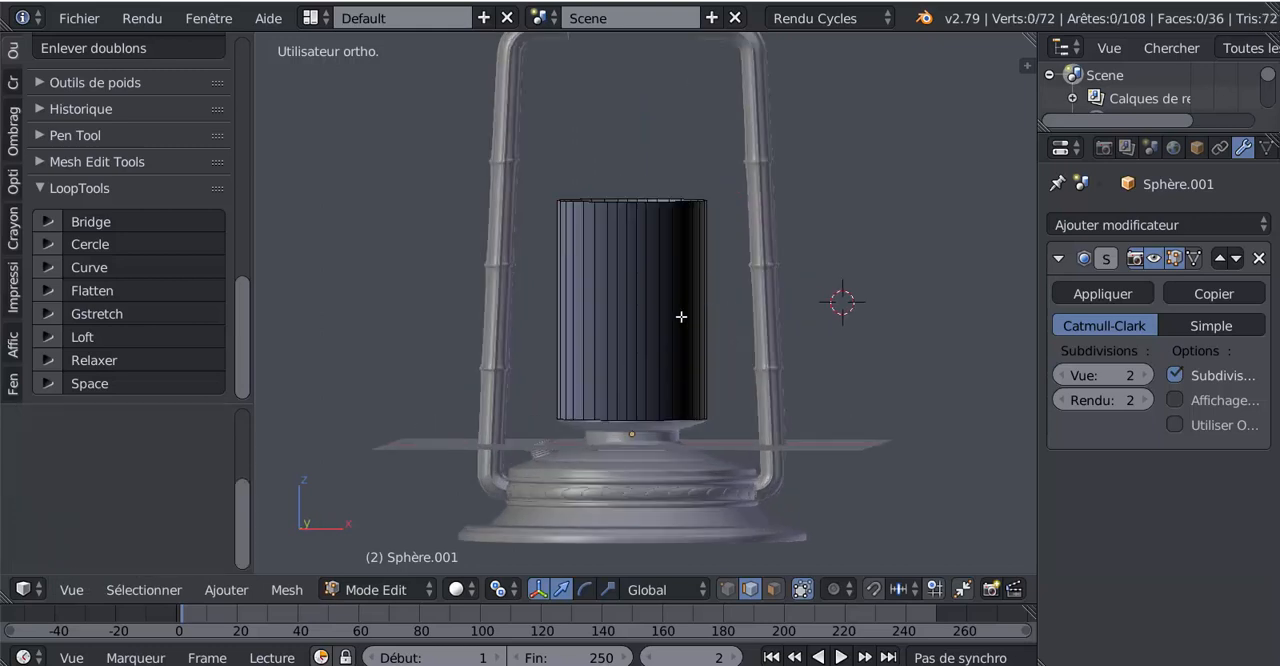
pyautogui.press('a')
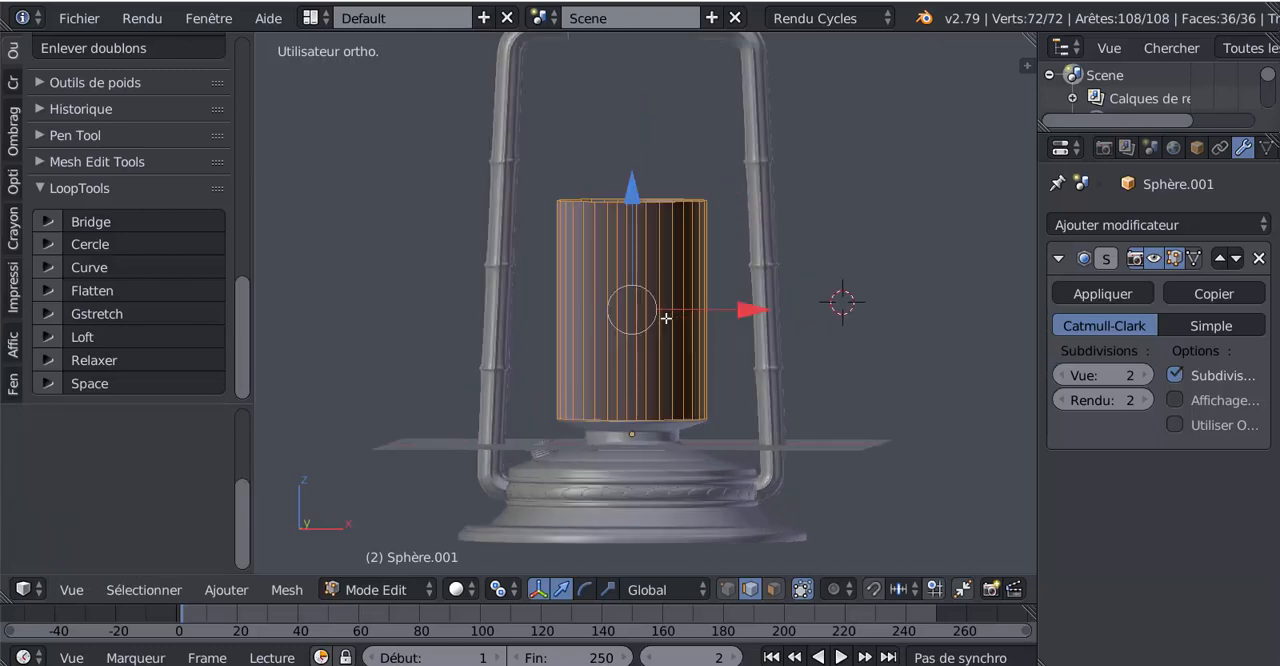
pyautogui.click(11, 138)
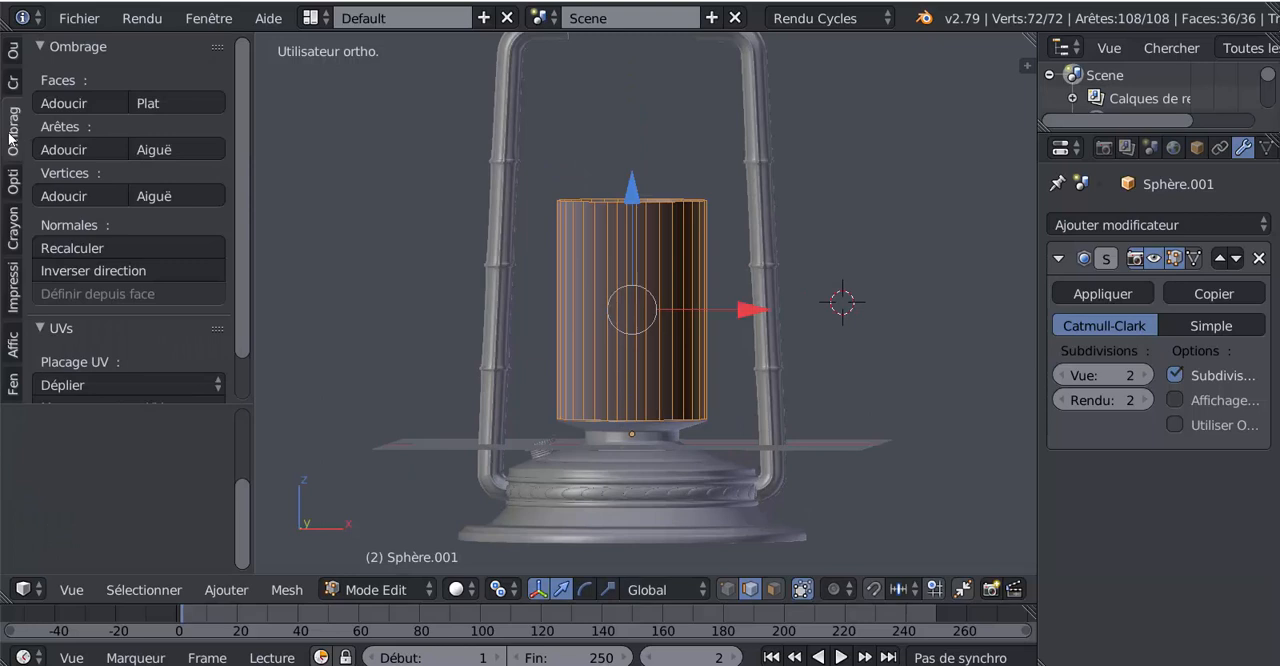
pyautogui.click(82, 267)
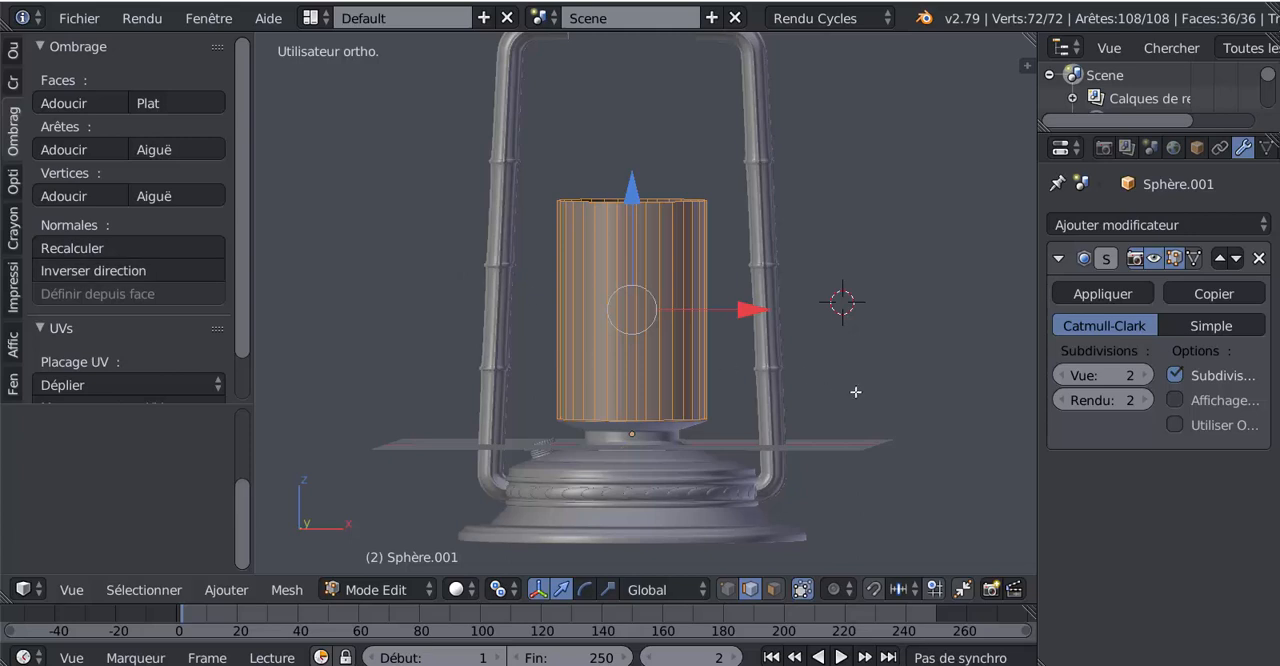
# Select the cylinder's bottom edge loop in vertex mode and distribute its vertices evenly with LoopTools Space
pyautogui.scroll(4, 855, 392)
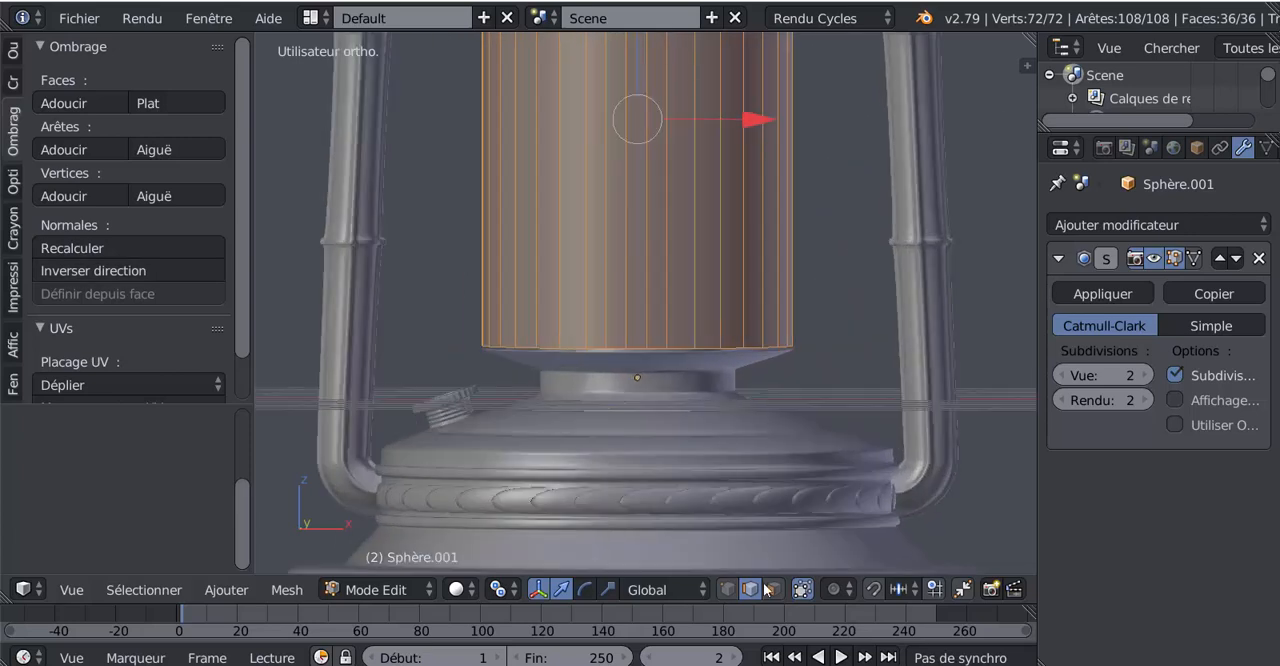
pyautogui.keyDown('alt'); pyautogui.rightClick(660, 350); pyautogui.keyUp('alt')
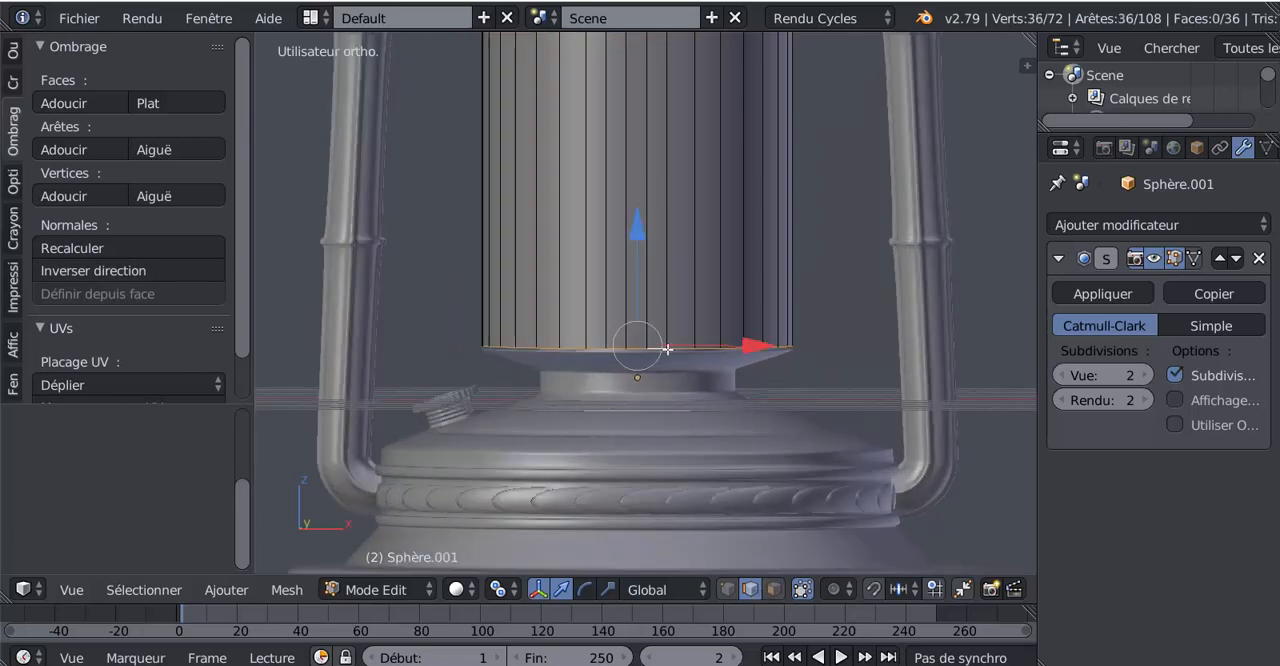
pyautogui.click(727, 589)
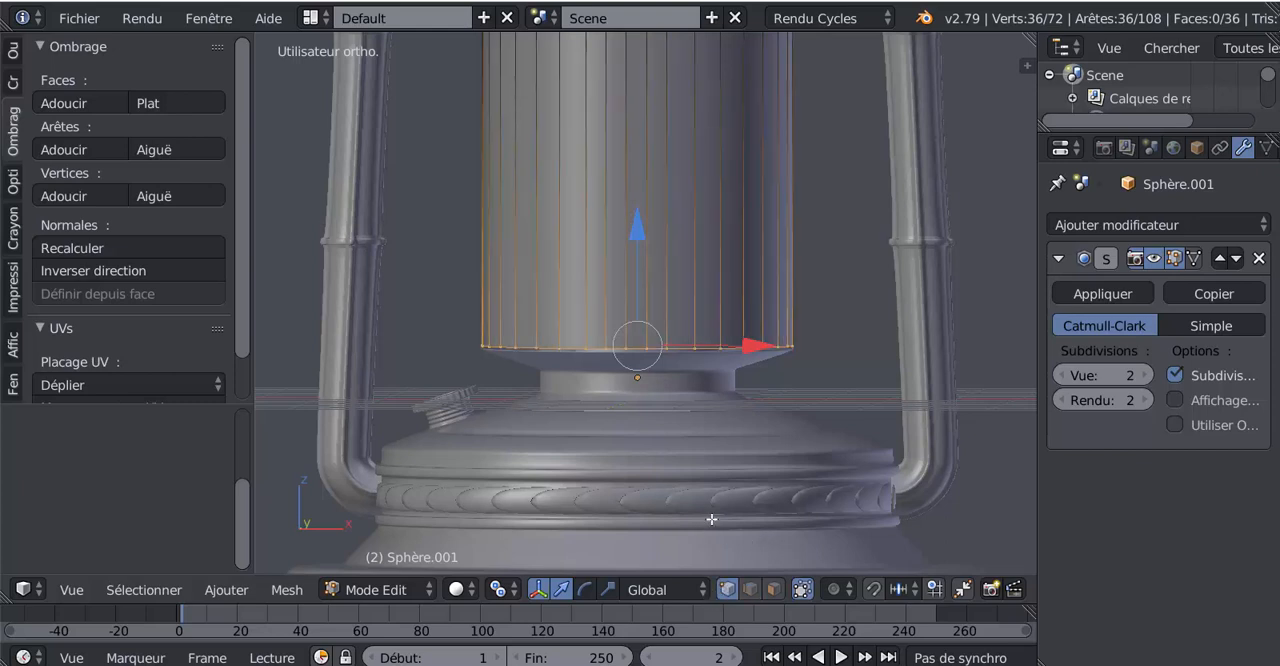
pyautogui.scroll(2, 711, 519)
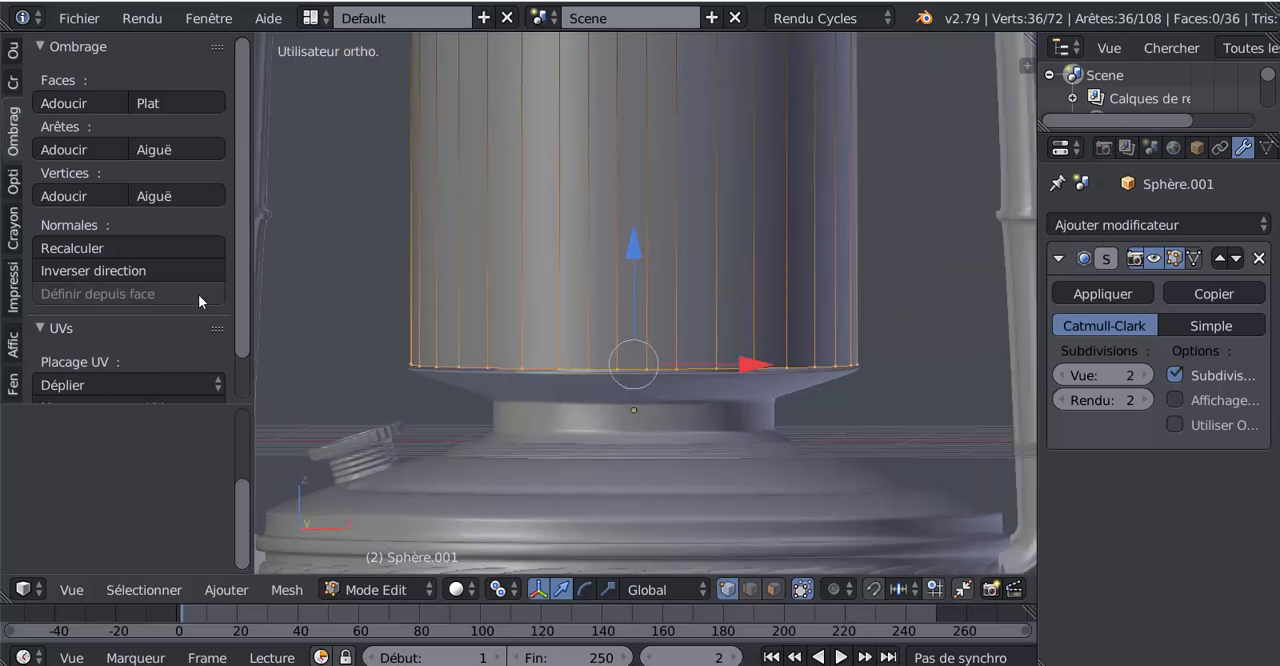
pyautogui.scroll(-2, 250, 354)
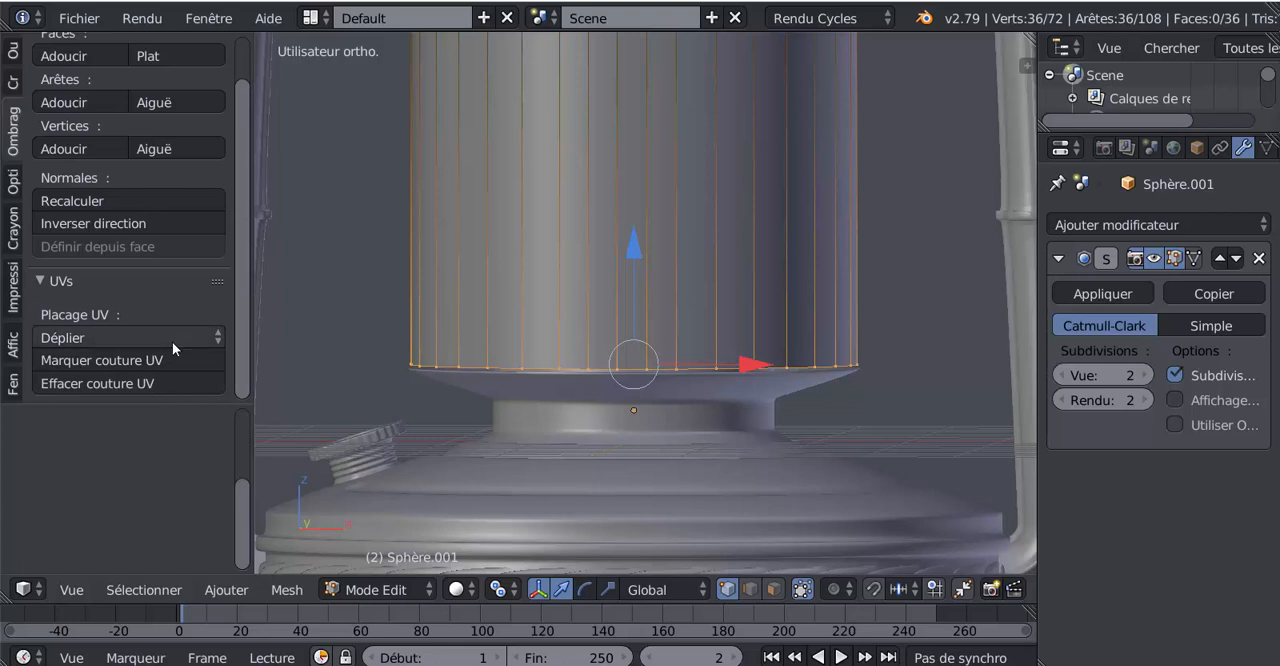
pyautogui.click(12, 50)
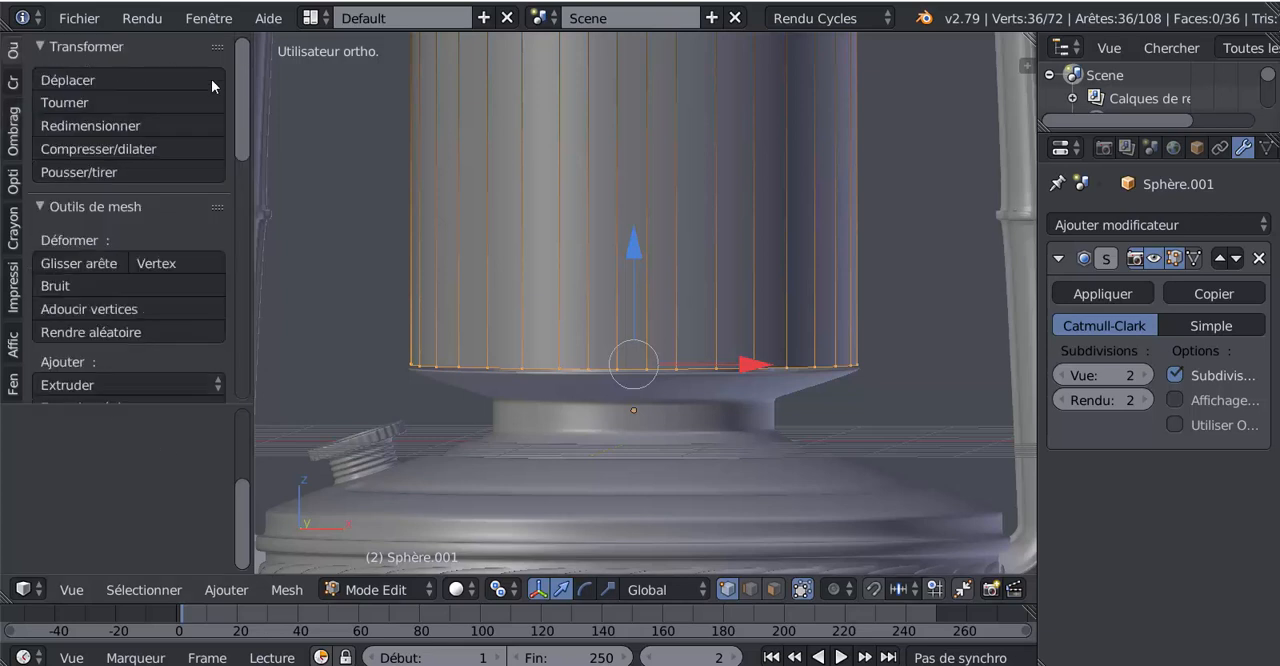
pyautogui.moveTo(237, 119); pyautogui.dragTo(248, 412)
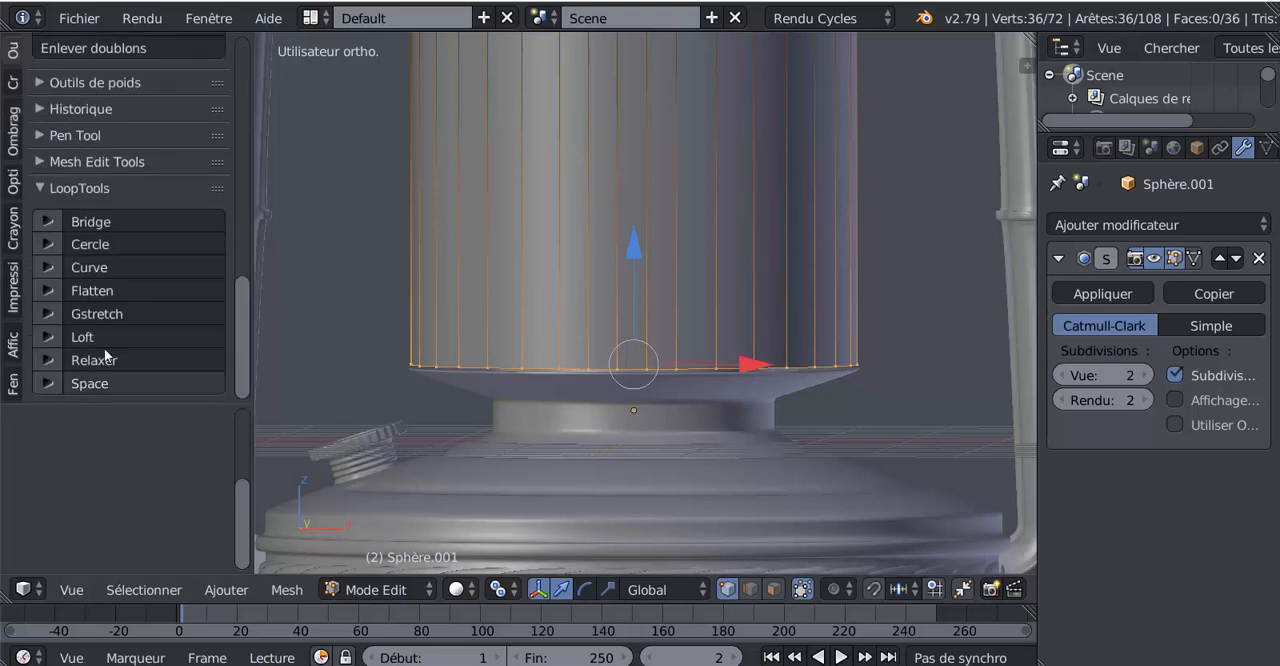
pyautogui.click(88, 384)
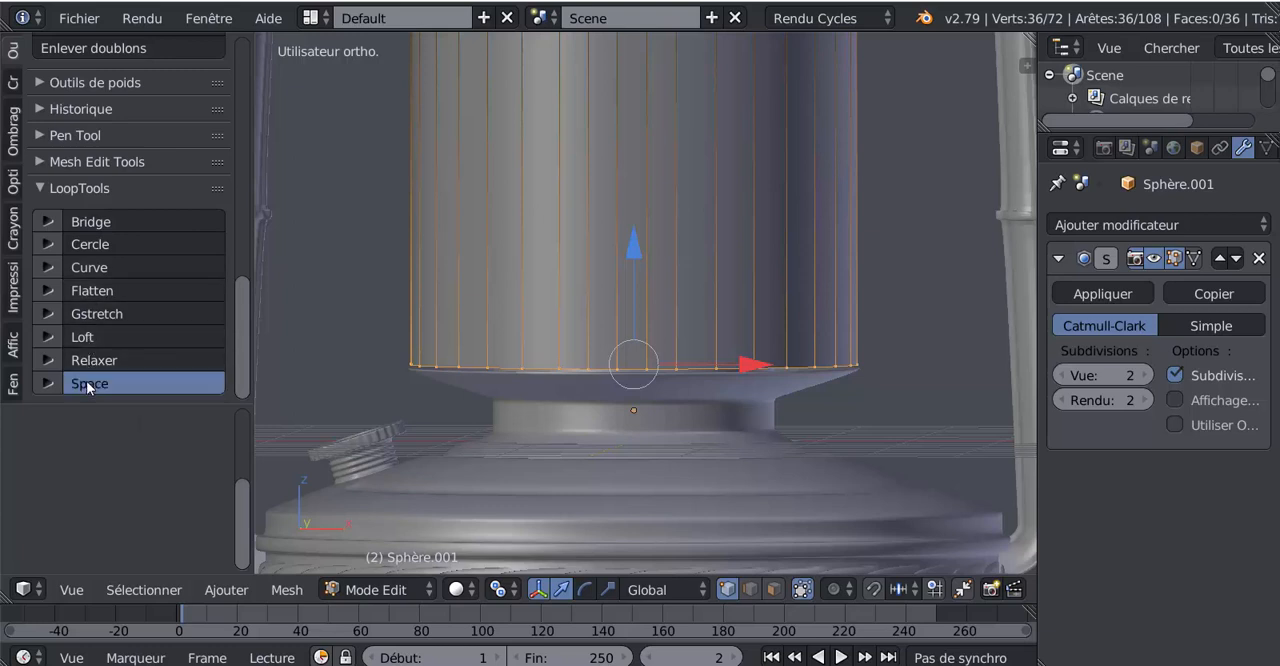
# Select the cylinder's top edge loop and even out its vertex spacing with LoopTools Space
pyautogui.scroll(-3, 751, 155)
pyautogui.keyDown('shift'); pyautogui.moveTo(751, 137); pyautogui.dragTo(730, 335, button='middle'); pyautogui.keyUp('shift')
pyautogui.keyDown('alt'); pyautogui.click(658, 160); pyautogui.keyUp('alt')
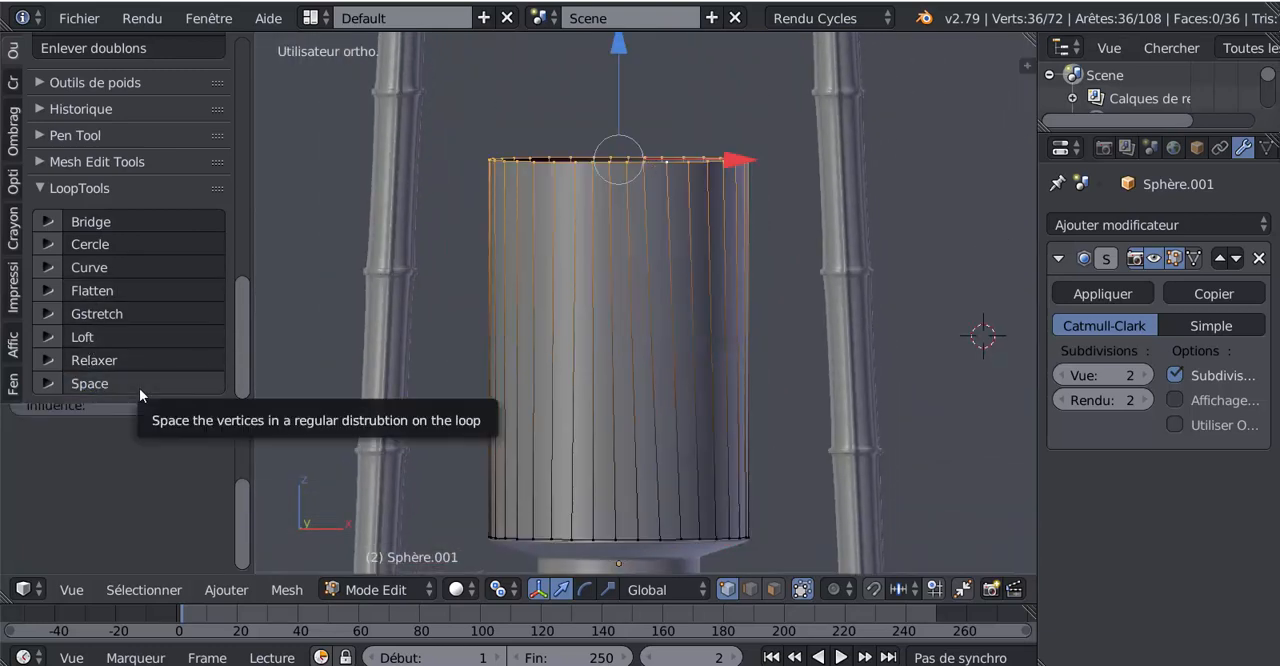
pyautogui.click(141, 385)
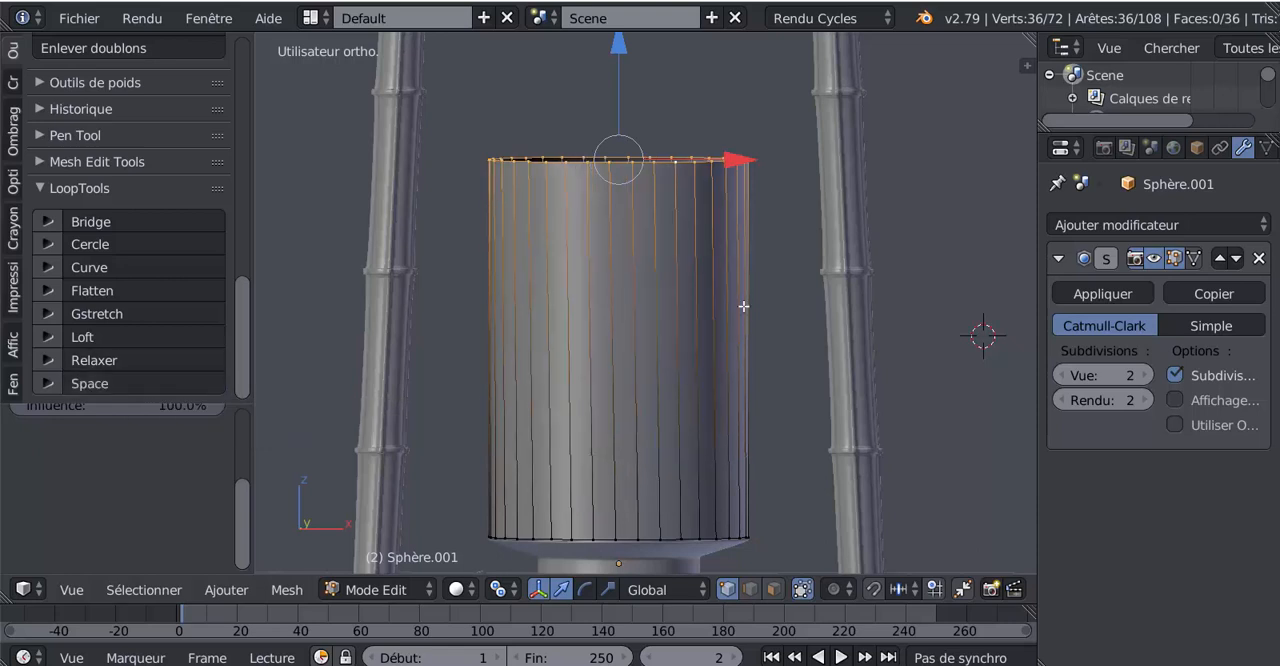
pyautogui.scroll(-3, 743, 307)
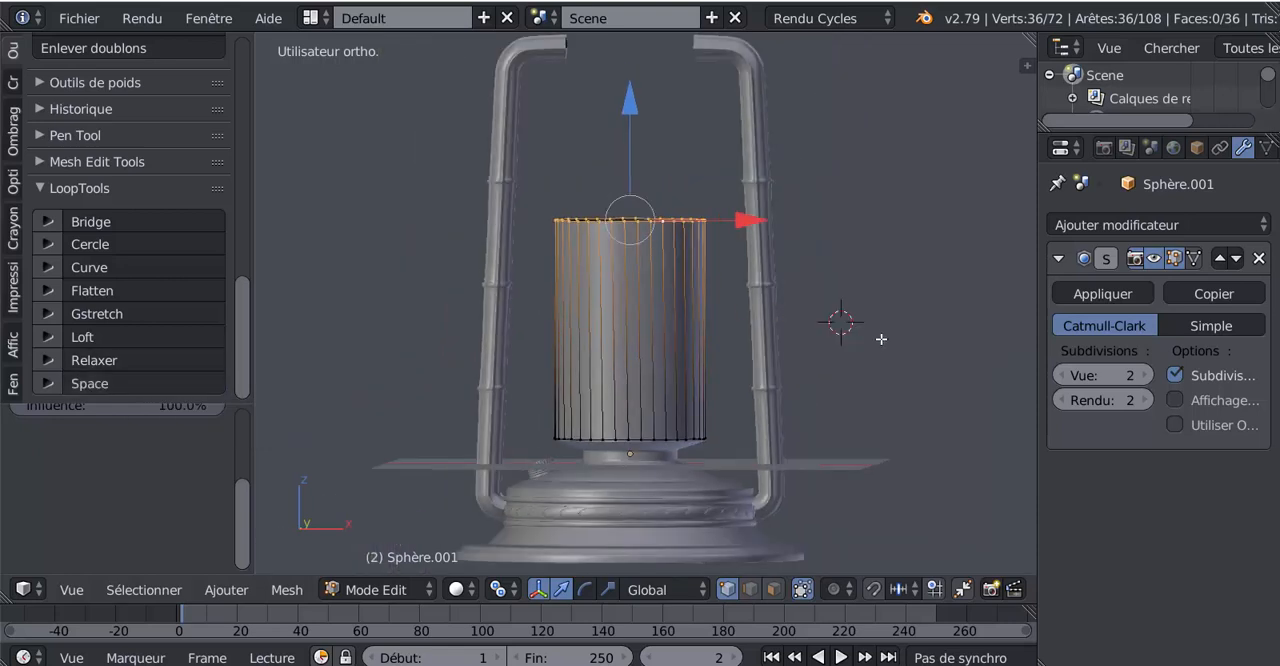
pyautogui.click(881, 341)
# In front view, add a centred loop cut around the cylinder's middle and scale it outward by about 1.34
pyautogui.press('KP_1')
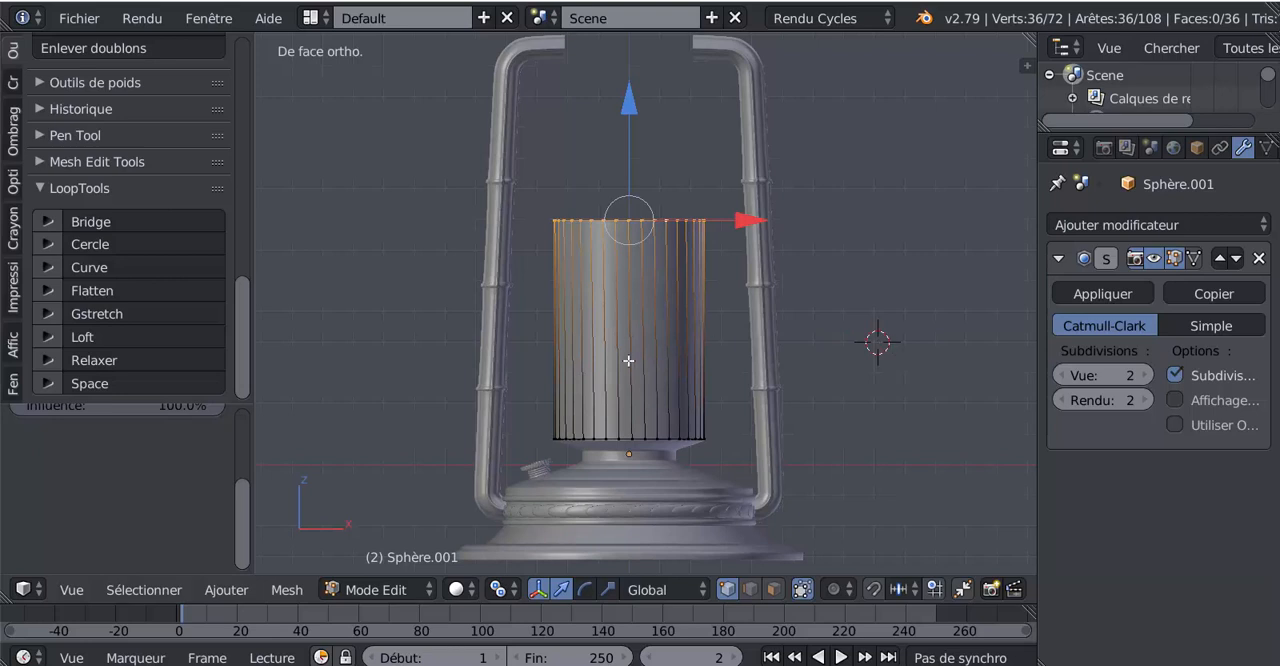
pyautogui.hotkey('ctrl', 'r')
pyautogui.click(664, 347)
pyautogui.rightClick(664, 347)
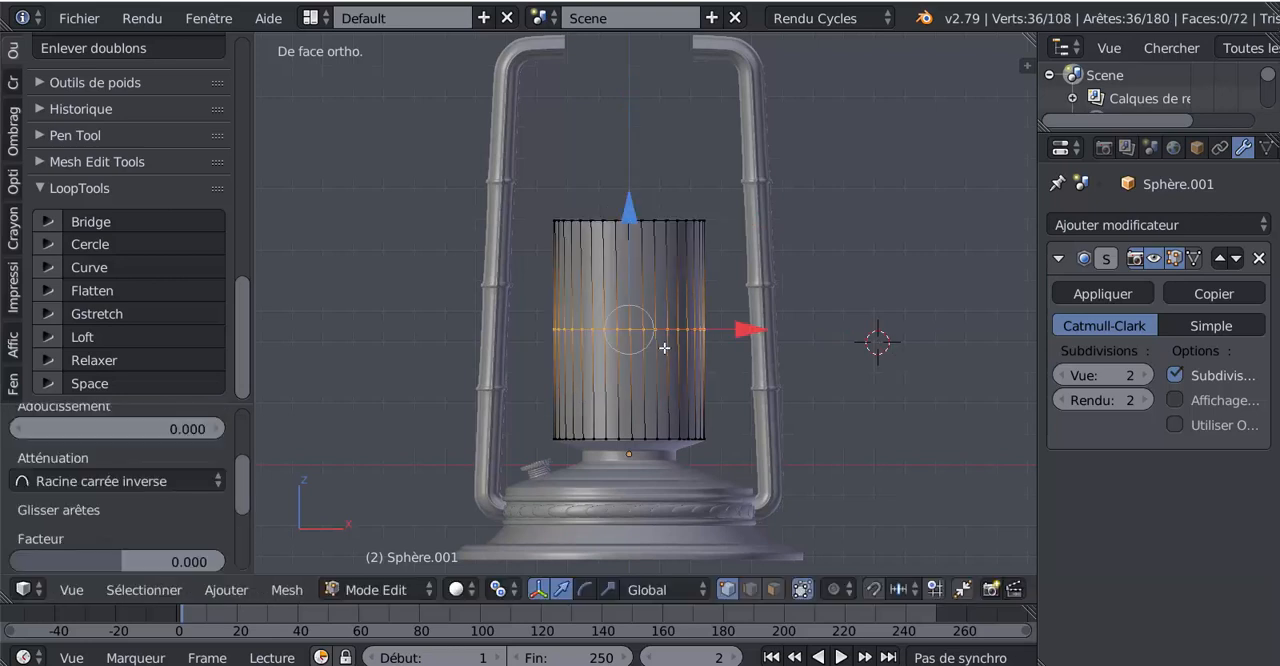
pyautogui.press('s')
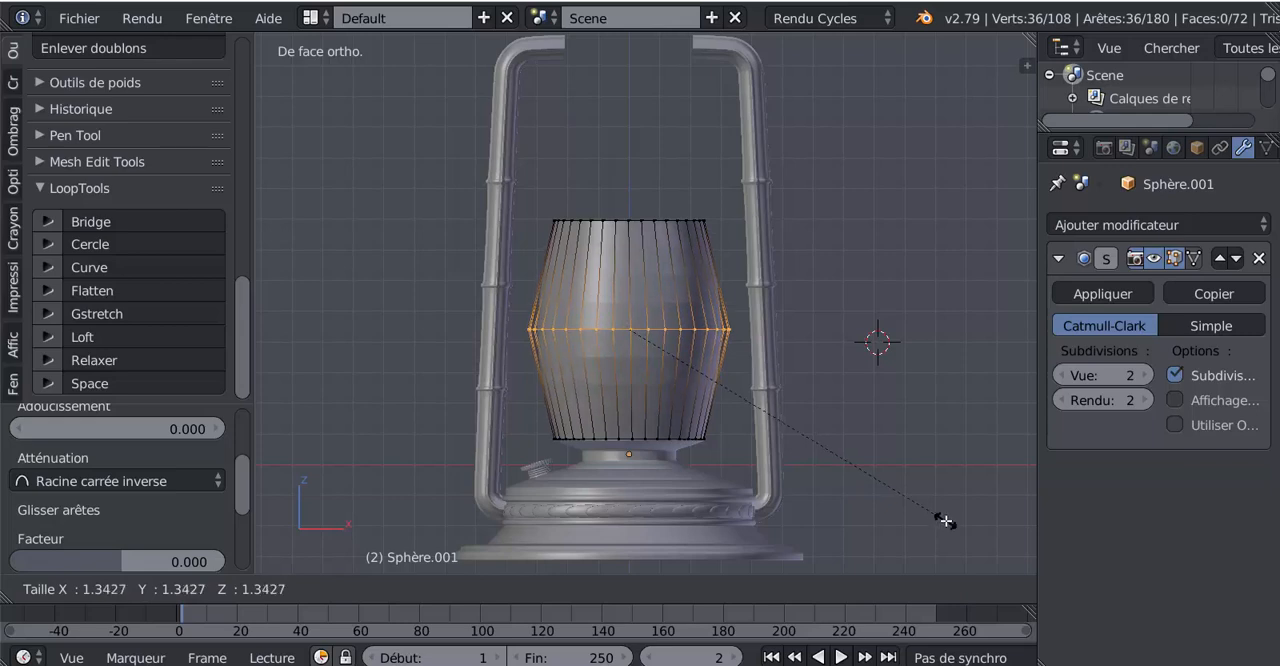
pyautogui.click(946, 521)
# Add one centred loop cut in the upper half and another in the lower half of the bulged cylinder
pyautogui.hotkey('ctrl', 'r')
pyautogui.click(698, 269)
pyautogui.rightClick(698, 269)
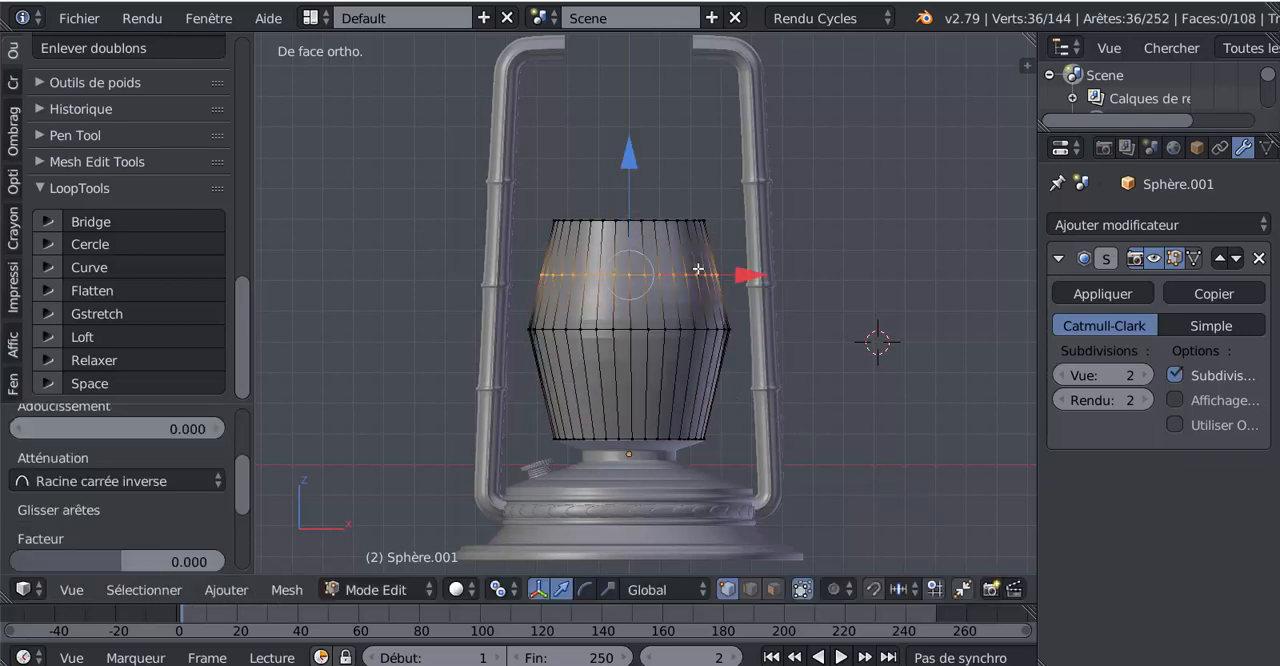
pyautogui.hotkey('ctrl', 'r')
pyautogui.click(711, 377)
pyautogui.rightClick(711, 378)
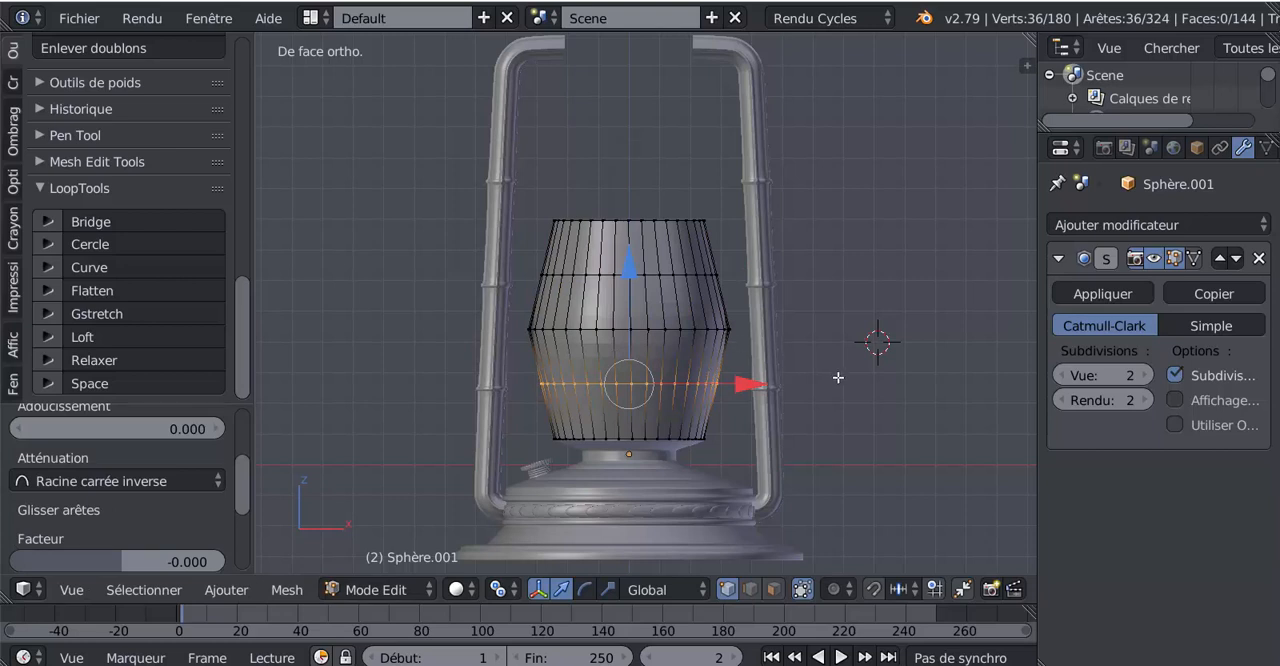
# Select the upper and lower intermediate loops together, scale them outward by about 1.03, and return to Object Mode
pyautogui.keyDown('alt'); pyautogui.keyDown('shift'); pyautogui.rightClick(651, 275); pyautogui.keyUp('shift'); pyautogui.keyUp('alt')
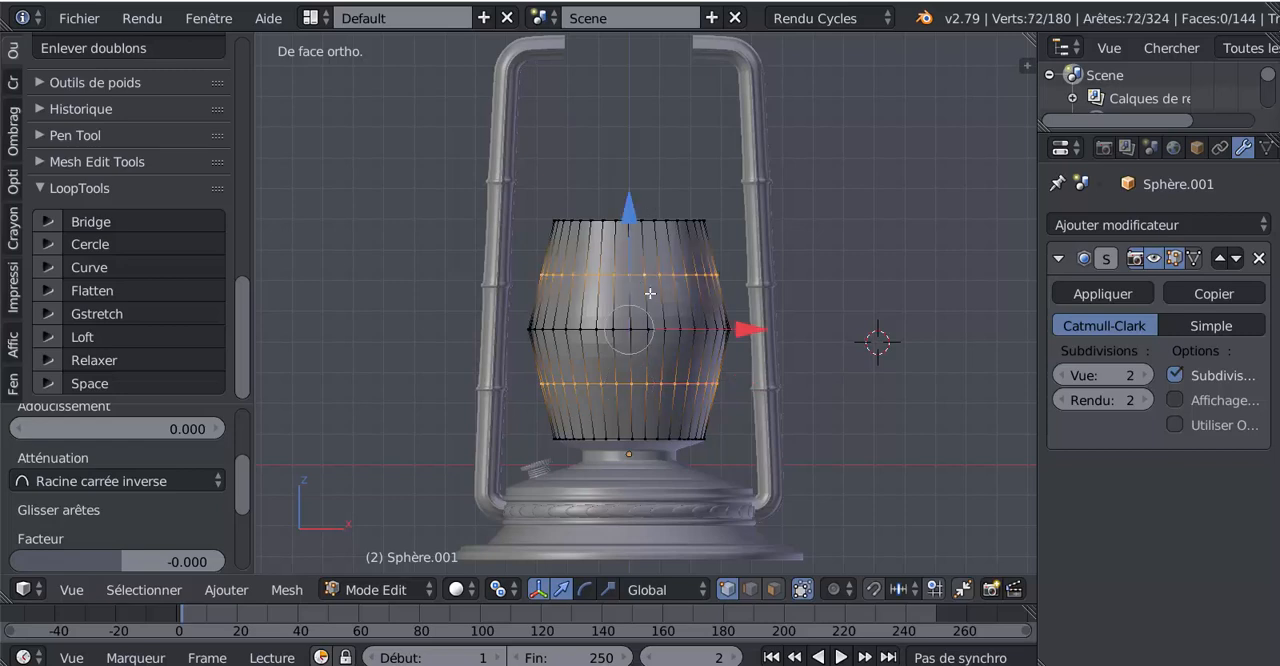
pyautogui.scroll(2, 767, 455)
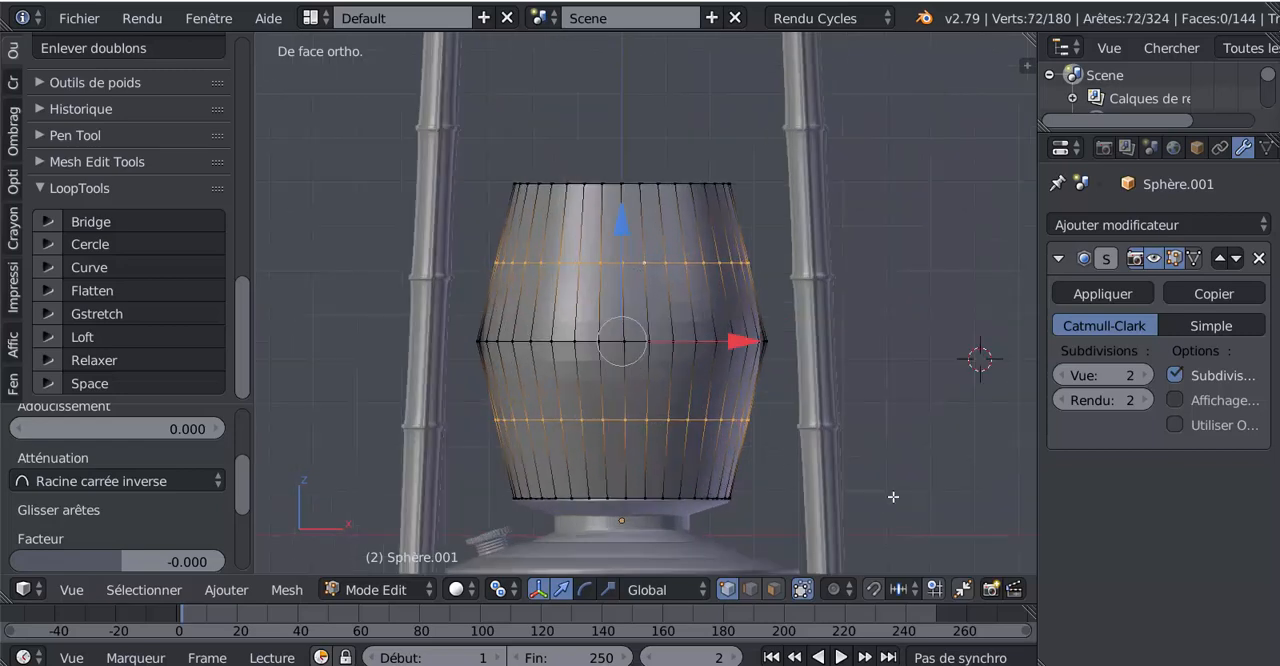
pyautogui.press('s')
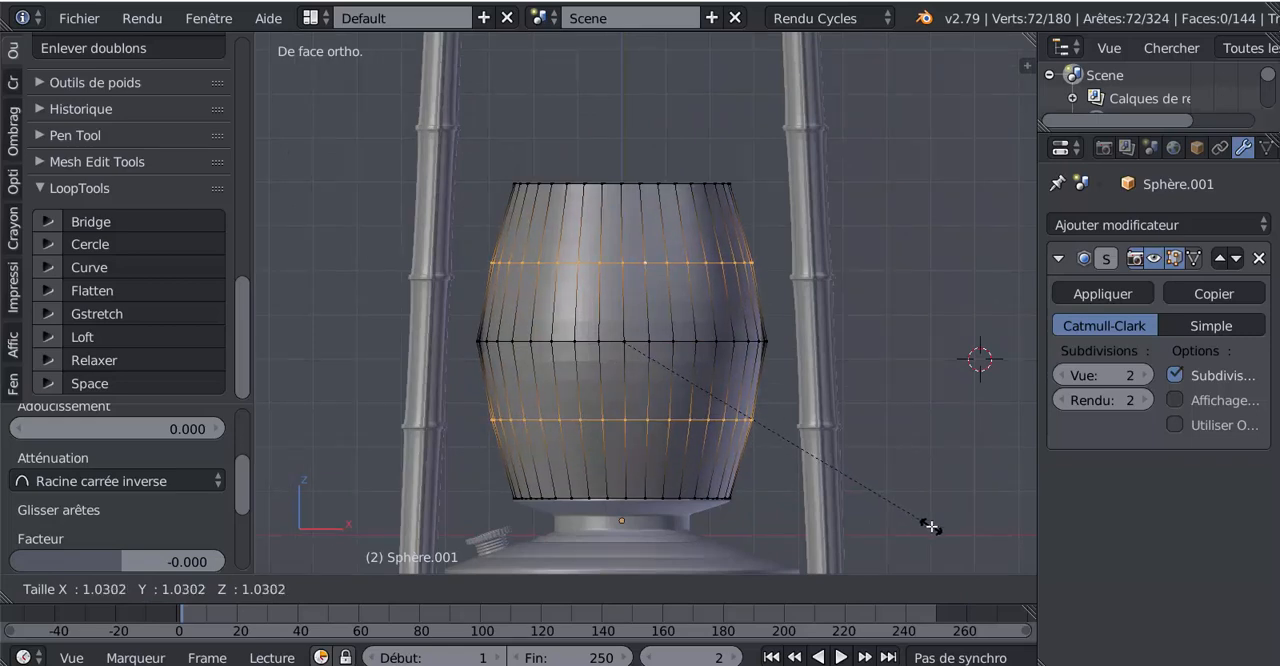
pyautogui.click(931, 527)
pyautogui.press('Tab')
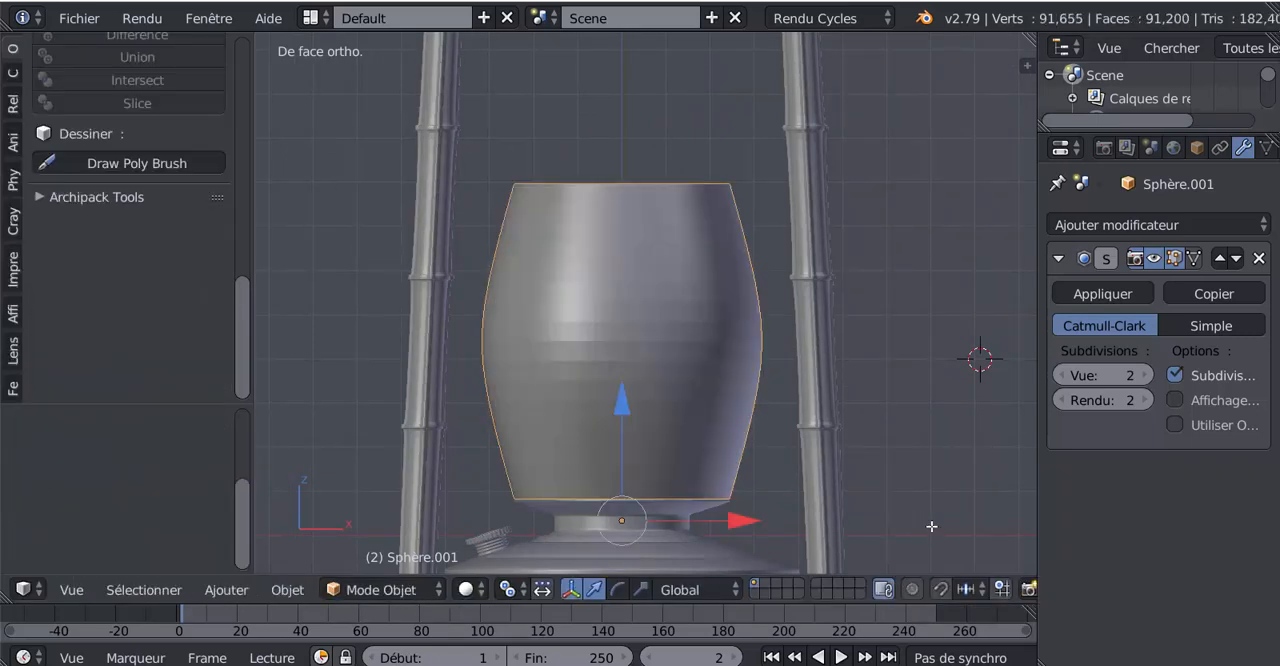
# Extrude the chimney's bottom edge loop, scale it inward to about 0.95, and return to Object Mode
pyautogui.press('Tab')
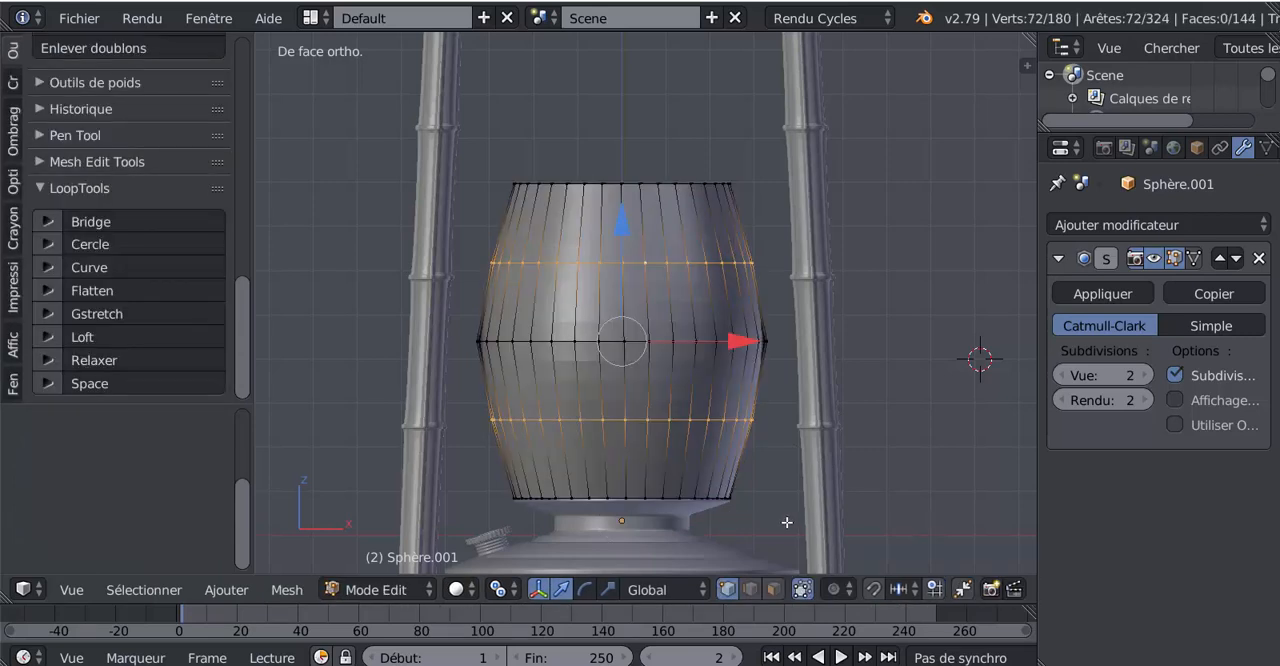
pyautogui.scroll(4, 786, 526)
pyautogui.keyDown('alt'); pyautogui.click(647, 391); pyautogui.keyUp('alt')
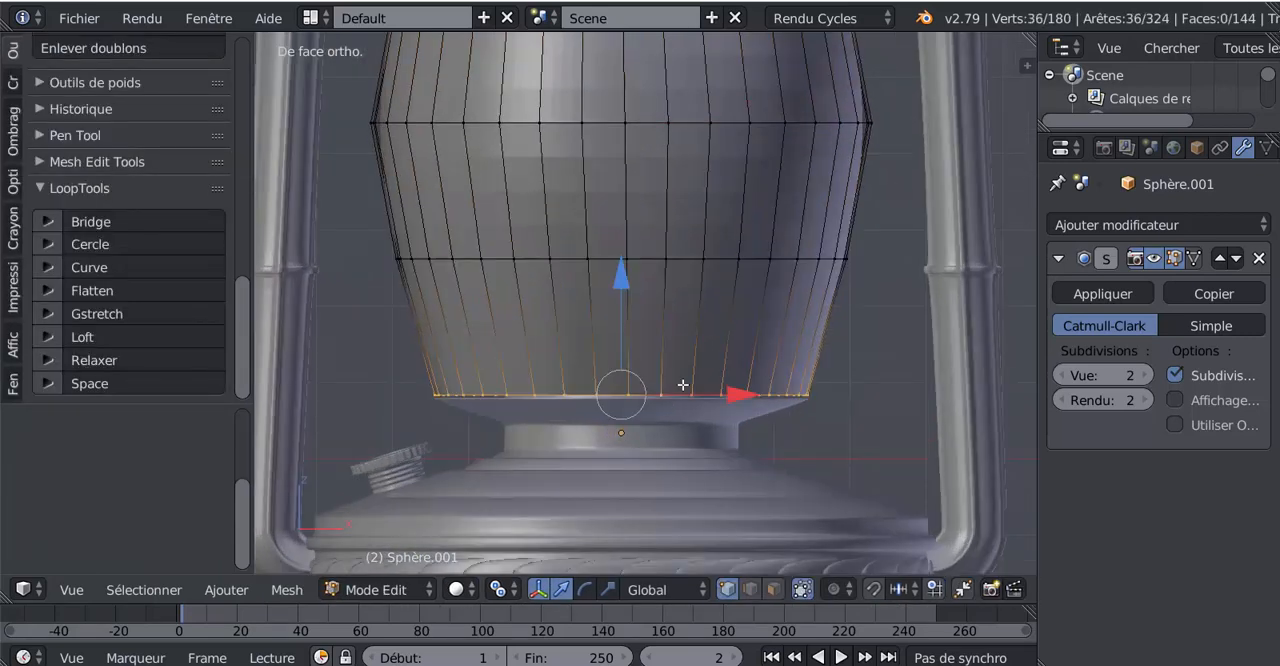
pyautogui.press('e')
pyautogui.press('s')
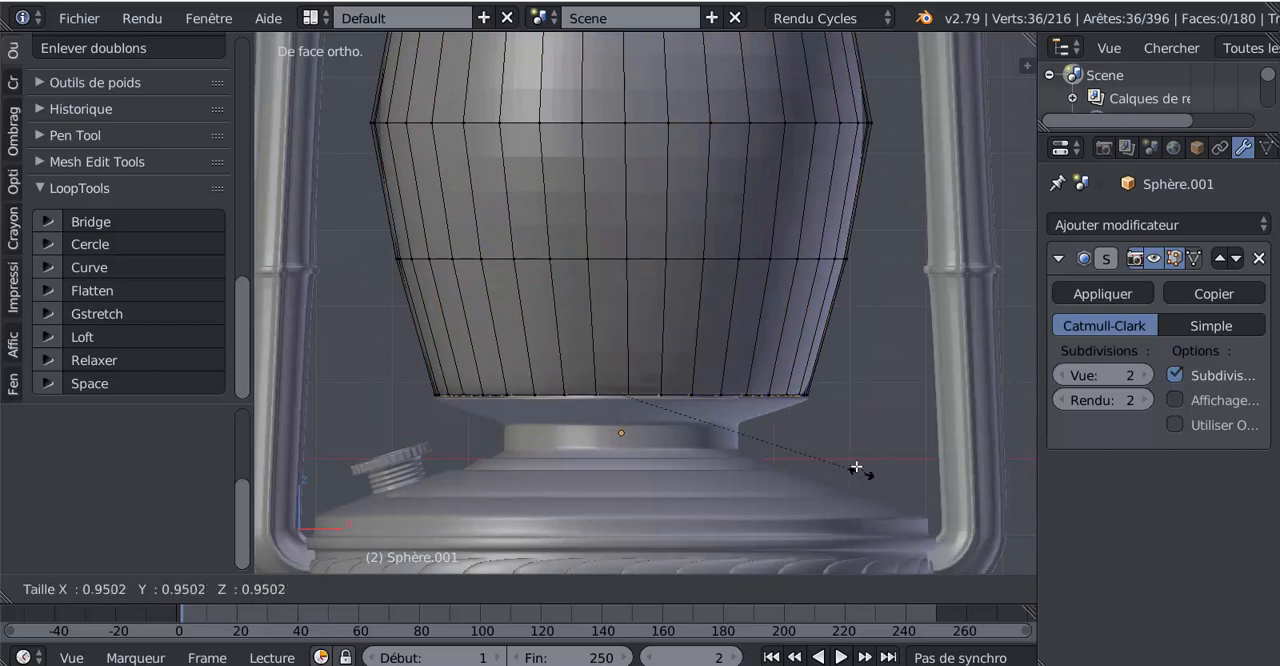
pyautogui.click(854, 461)
pyautogui.press('Tab')
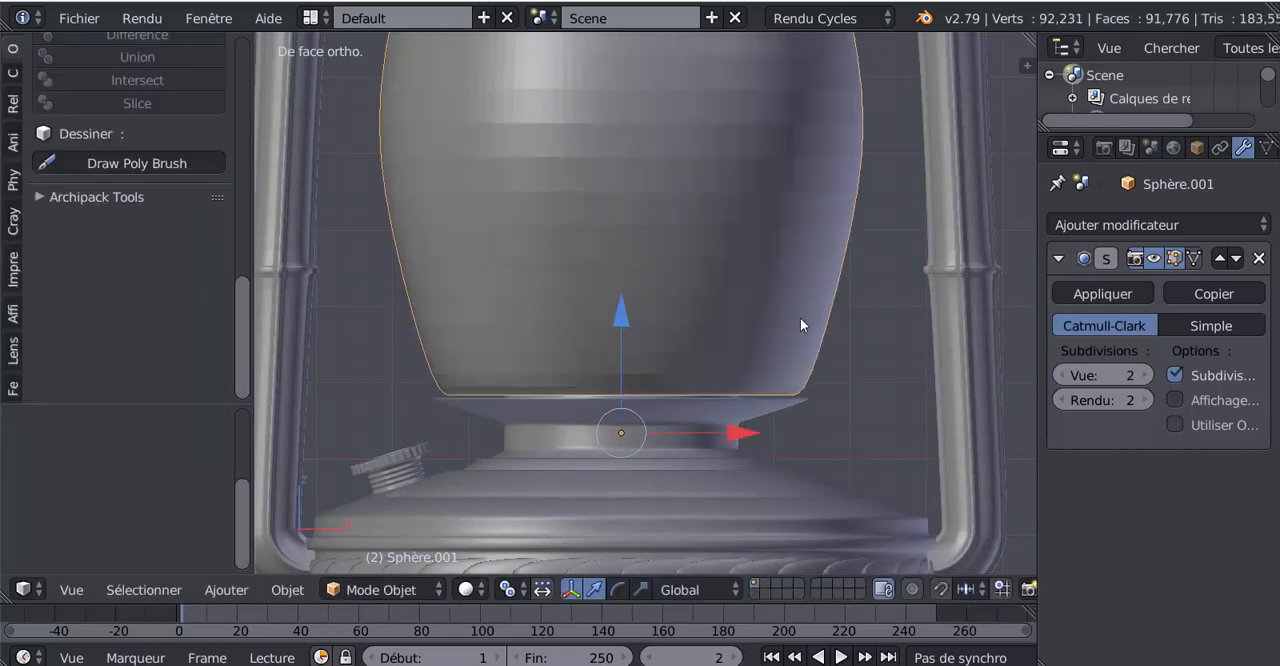
pyautogui.scroll(-2, 763, 383)
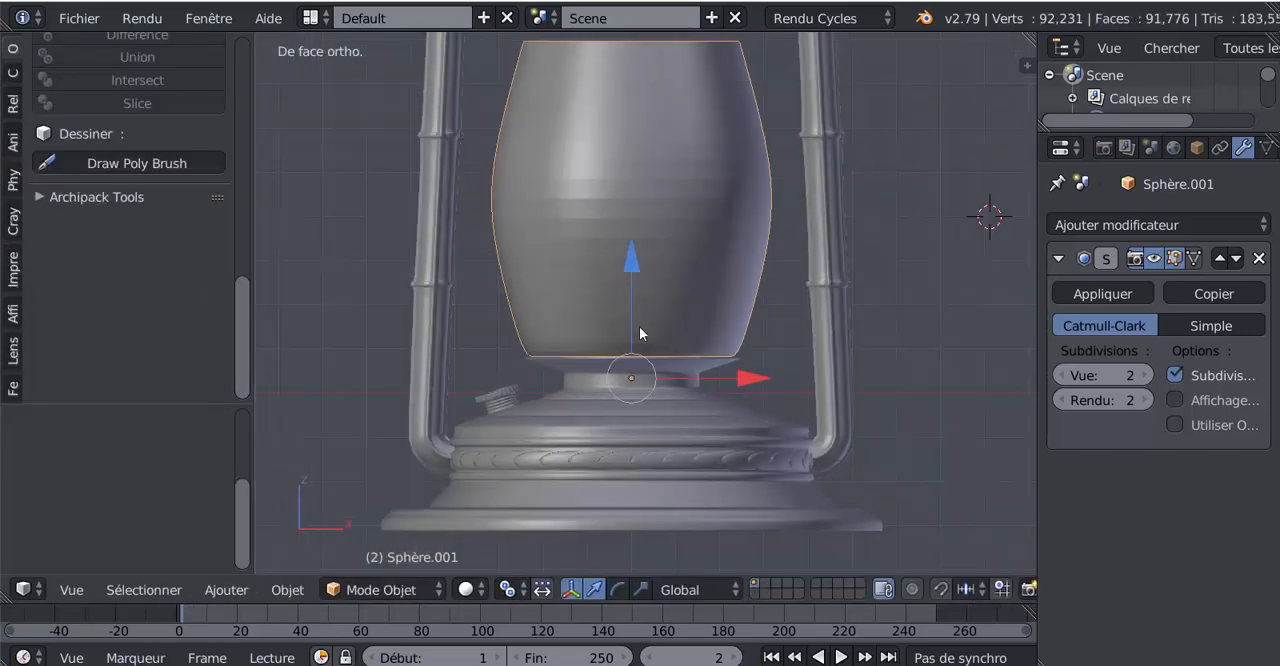
# Set the chimney object's origin to its geometry
pyautogui.scroll(1, 640, 328)
pyautogui.press('Tab')
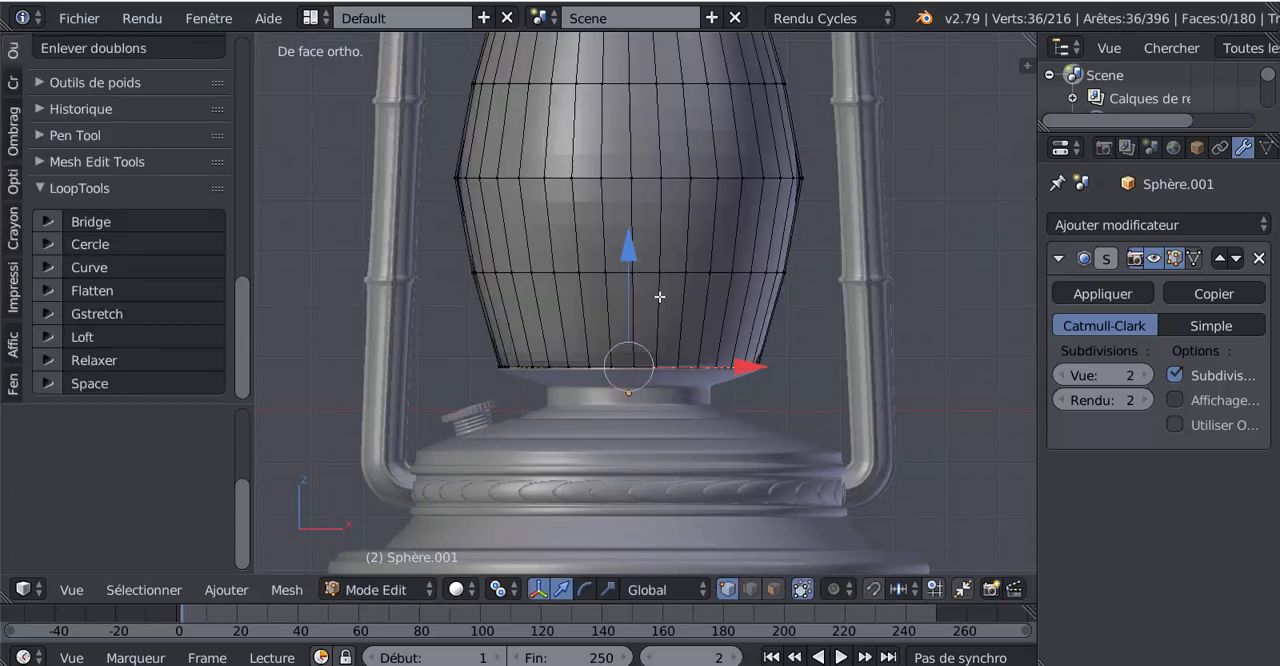
pyautogui.press('Tab')
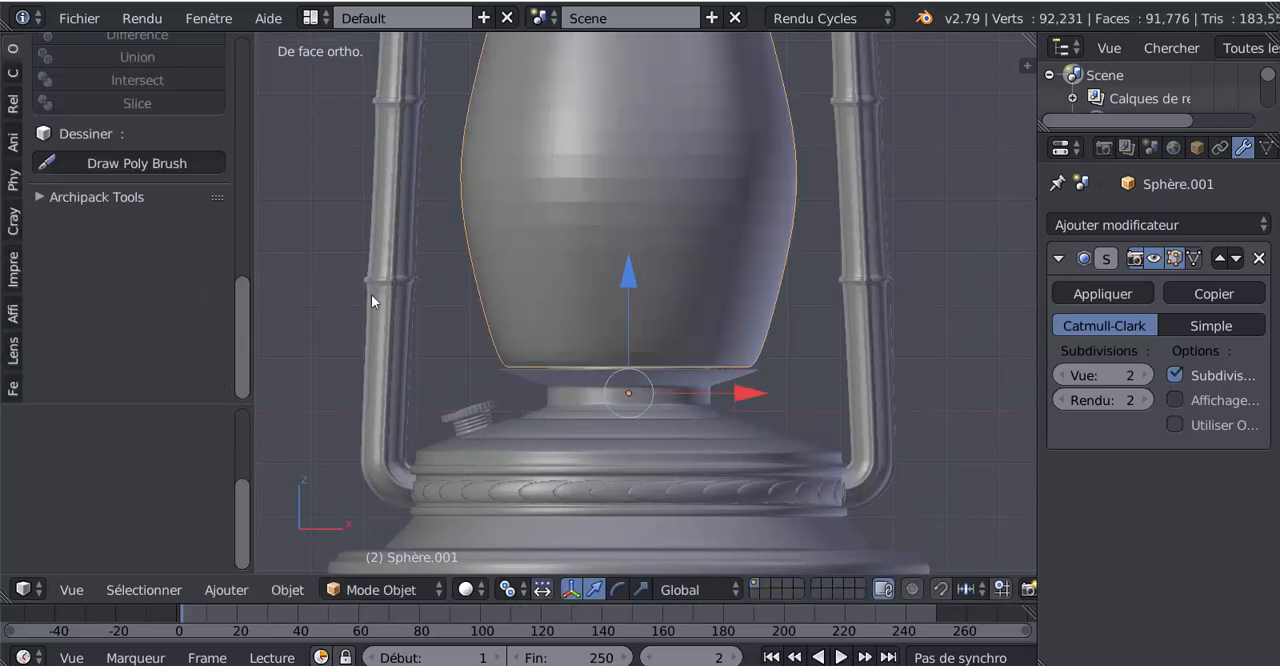
pyautogui.moveTo(241, 323); pyautogui.dragTo(253, 154)
pyautogui.scroll(2, 195, 148)
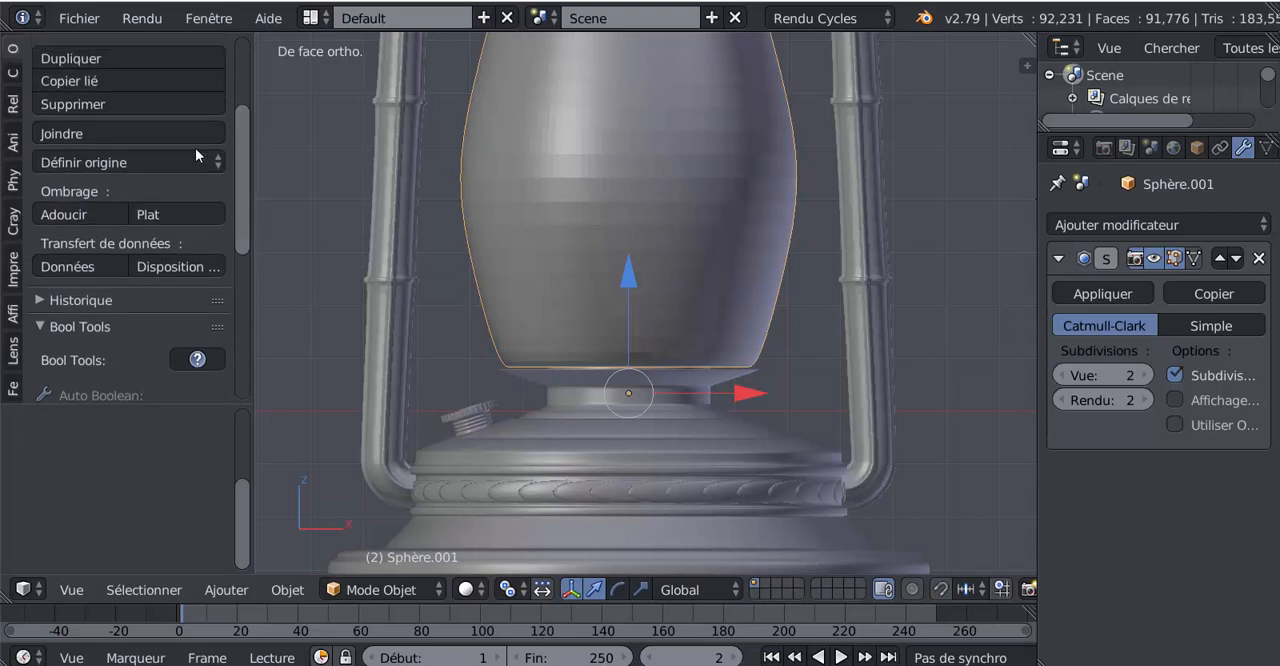
pyautogui.click(96, 163)
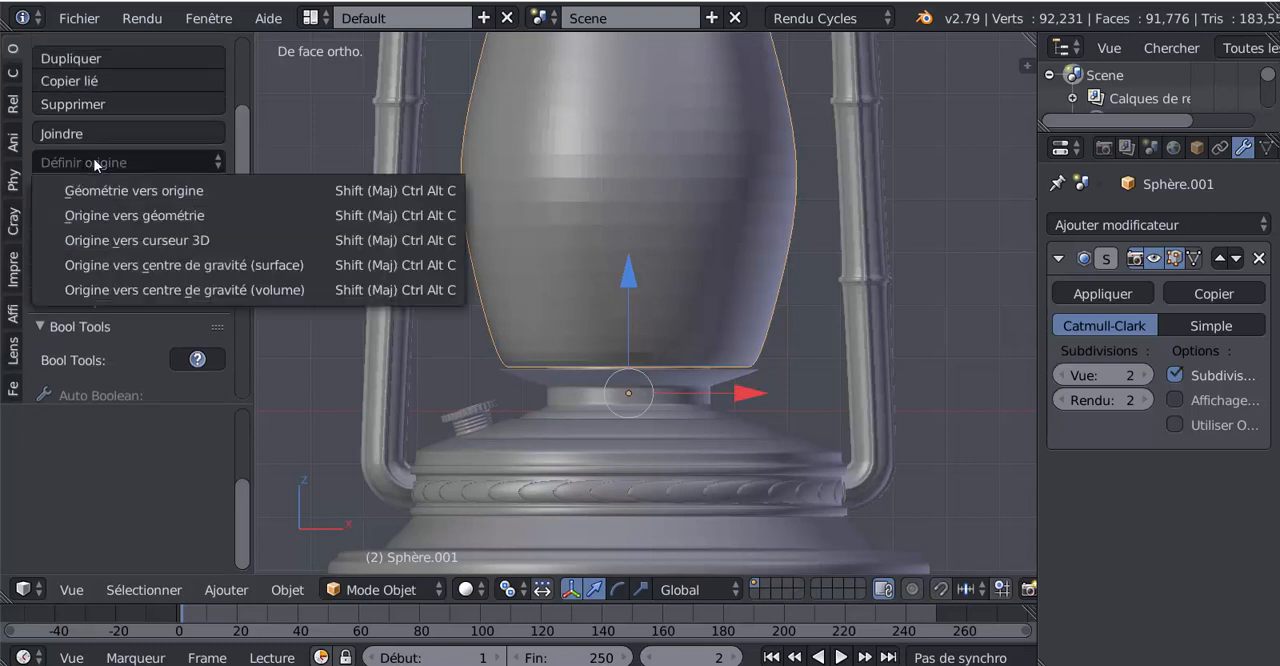
pyautogui.click(127, 217)
# Lower the chimney object very slightly along Z towards the burner flange
pyautogui.scroll(-3, 637, 305)
pyautogui.scroll(2, 643, 296)
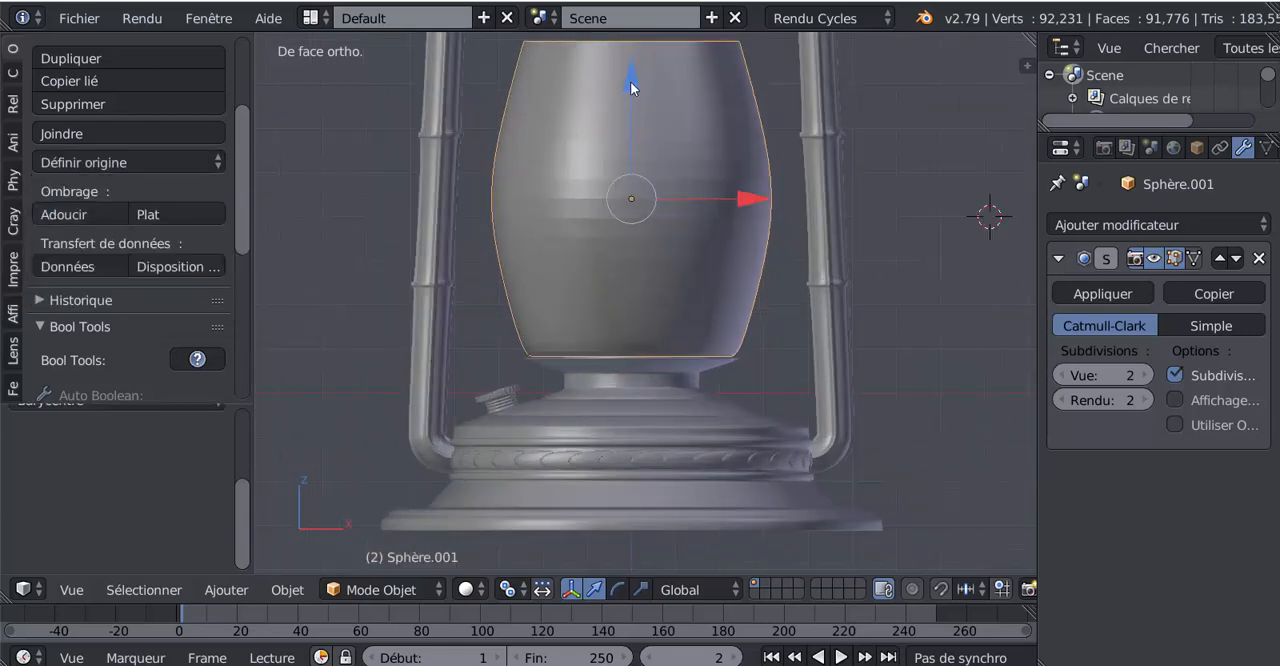
pyautogui.moveTo(631, 83); pyautogui.dragTo(632, 87)
pyautogui.scroll(3, 639, 400)
pyautogui.press('Tab')
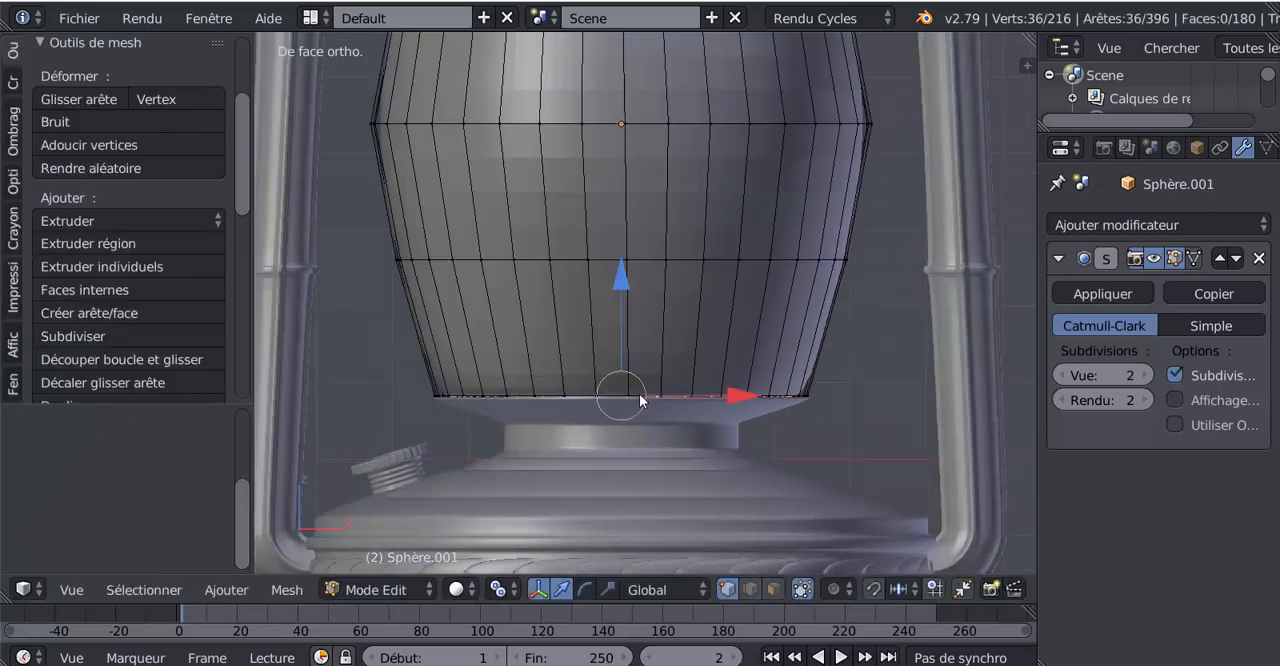
pyautogui.press('Tab')
# Nudge the chimney a touch further down along Z into the flange, check its mesh, and return to Object Mode
pyautogui.moveTo(639, 404); pyautogui.dragTo(639, 431, button='middle')
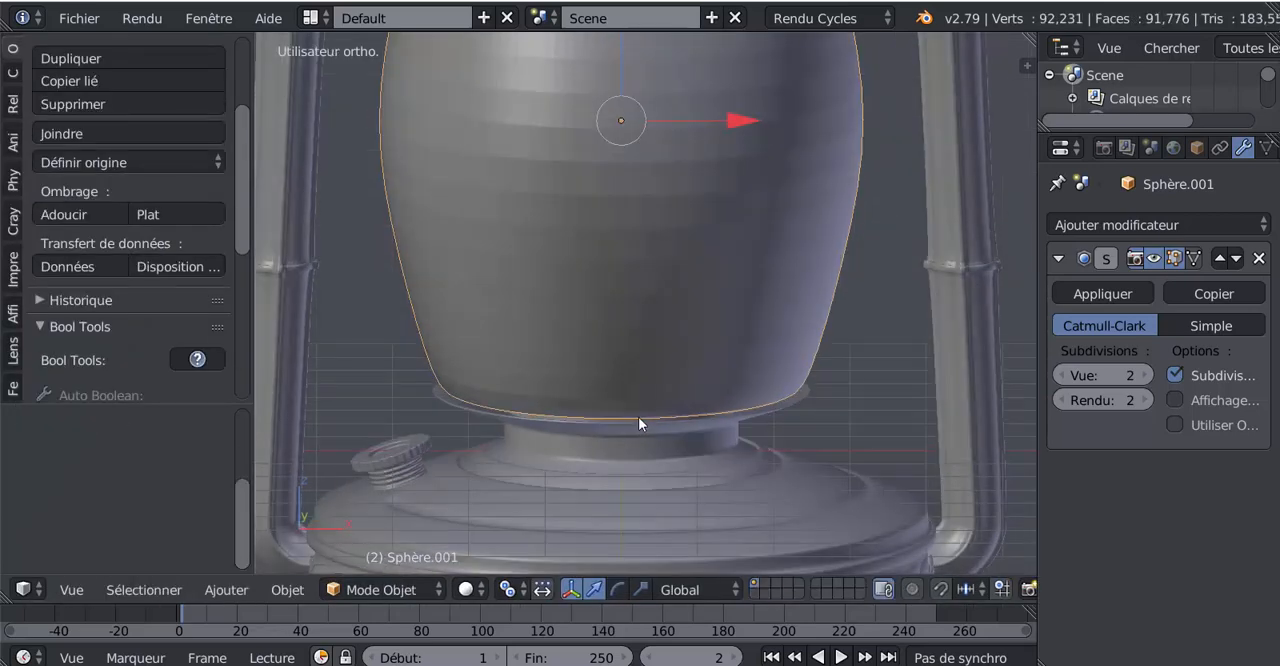
pyautogui.scroll(1, 638, 417)
pyautogui.scroll(-2, 629, 343)
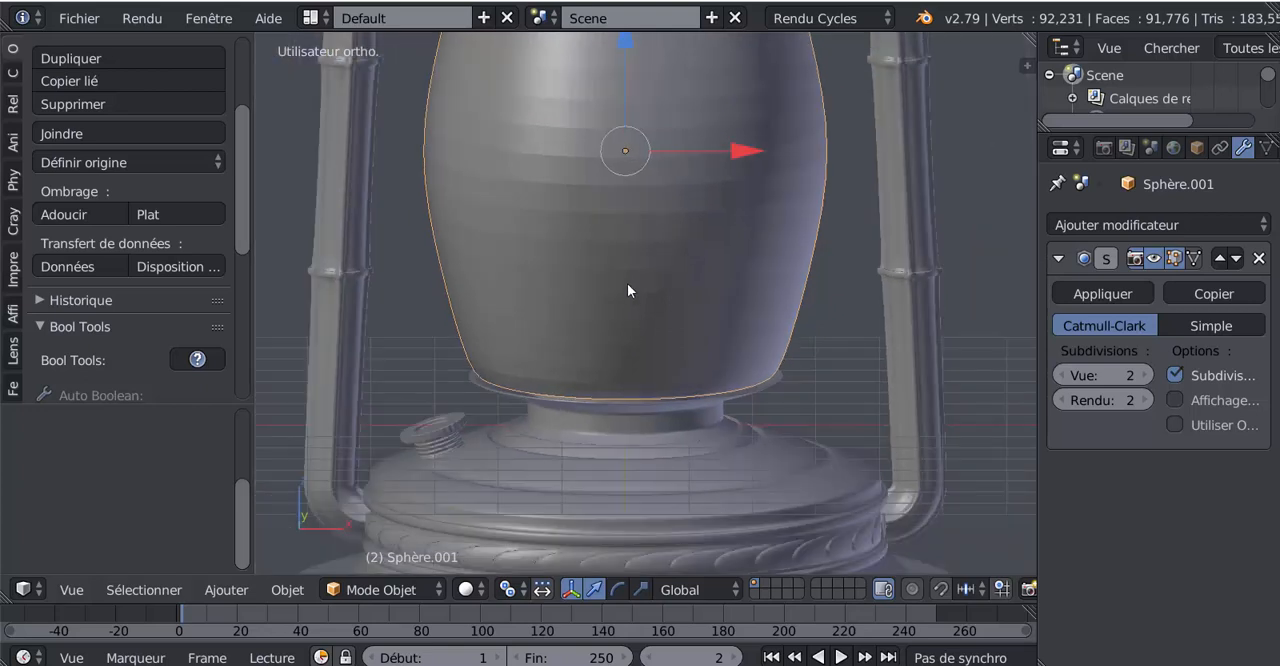
pyautogui.keyDown('shift'); pyautogui.moveTo(627, 283); pyautogui.dragTo(645, 380, button='middle'); pyautogui.keyUp('shift')
pyautogui.moveTo(641, 126); pyautogui.dragTo(643, 130)
pyautogui.press('Tab')
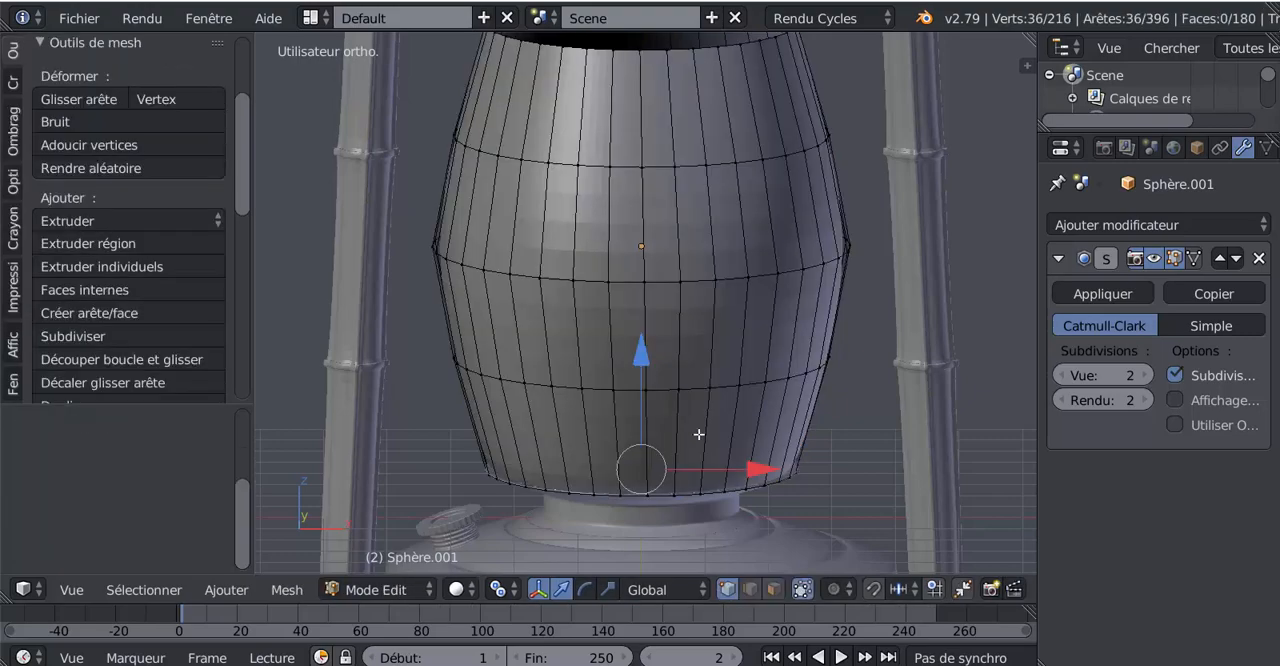
pyautogui.moveTo(697, 434); pyautogui.dragTo(670, 443, button='middle')
pyautogui.press('Tab')
pyautogui.scroll(-4, 668, 443)
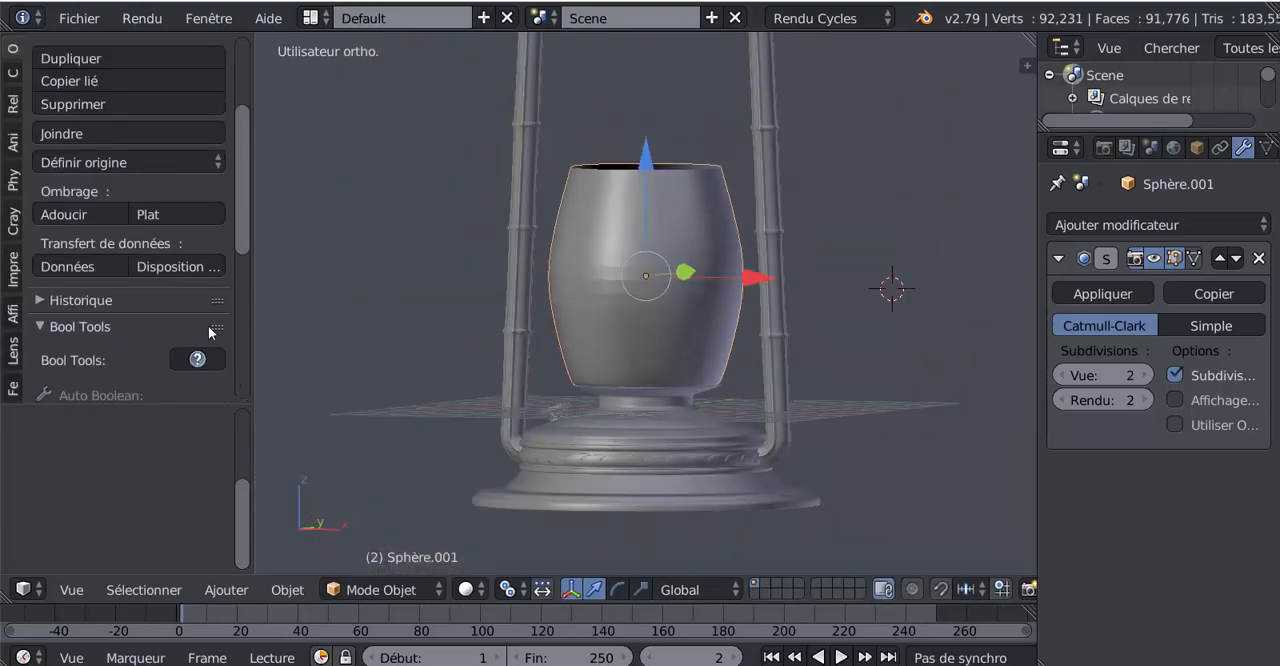
pyautogui.click(77, 17)
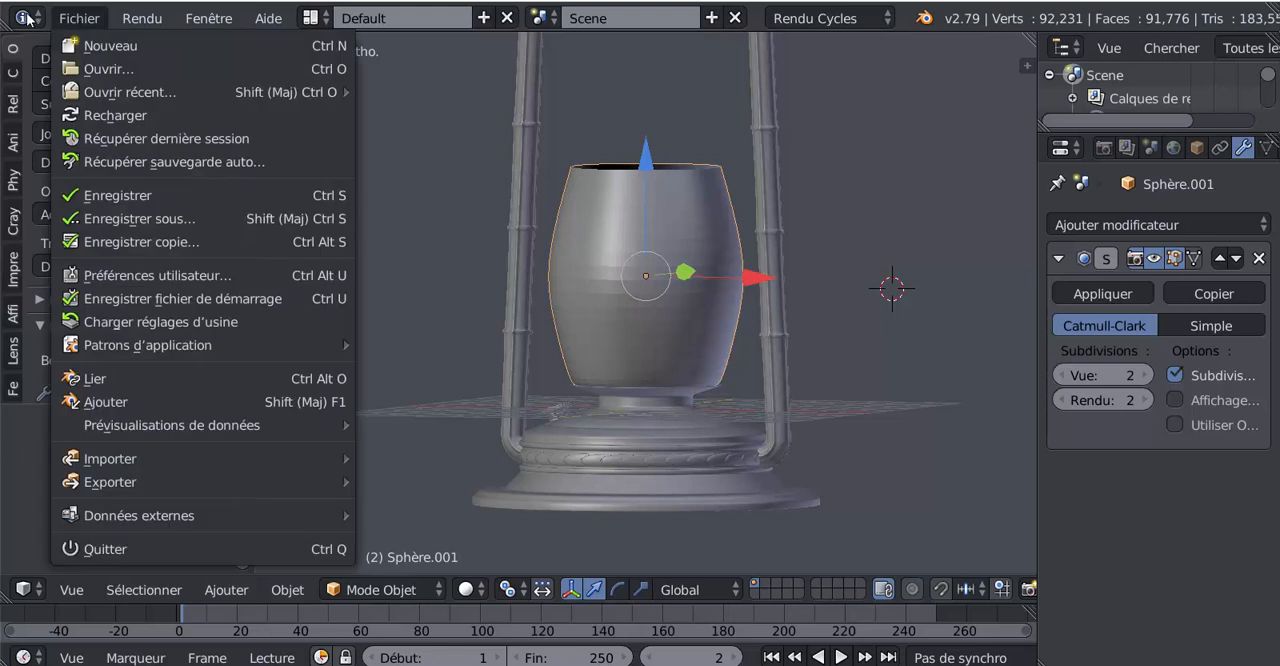
pyautogui.scroll(4, 63, 386)
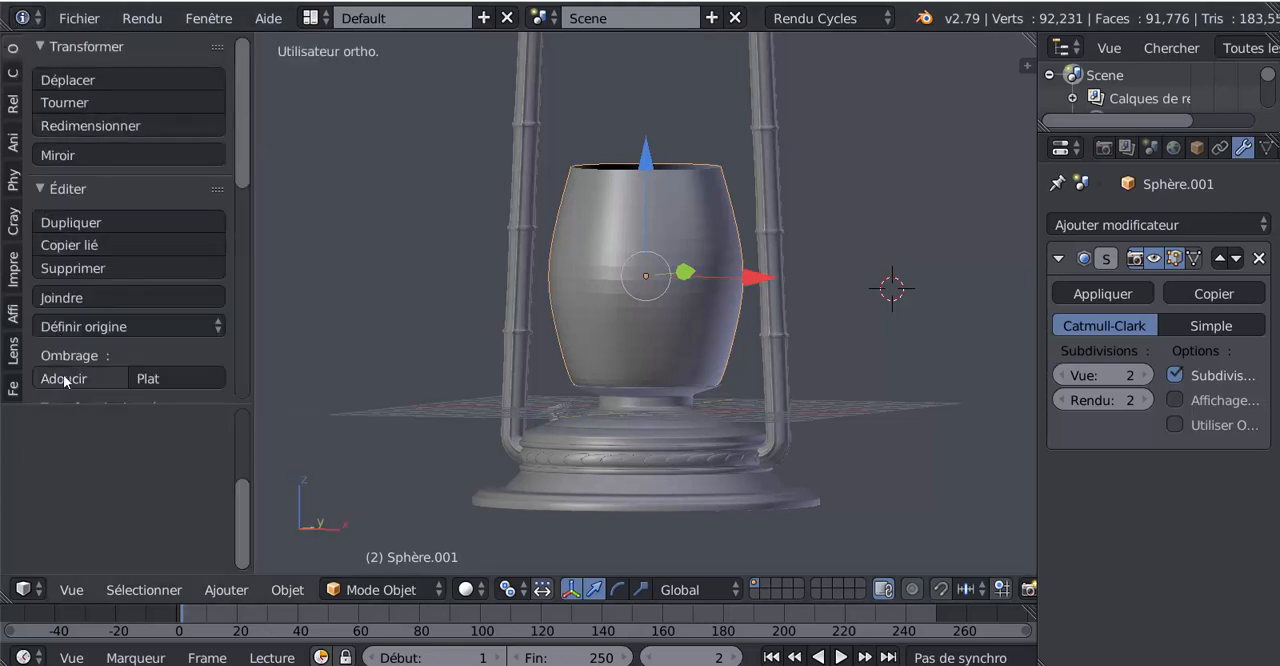
pyautogui.moveTo(706, 432)
pyautogui.mouseDown(button='middle')
pyautogui.moveTo(772, 431)
pyautogui.moveTo(715, 462)
pyautogui.moveTo(717, 423)
pyautogui.mouseUp(button='middle')
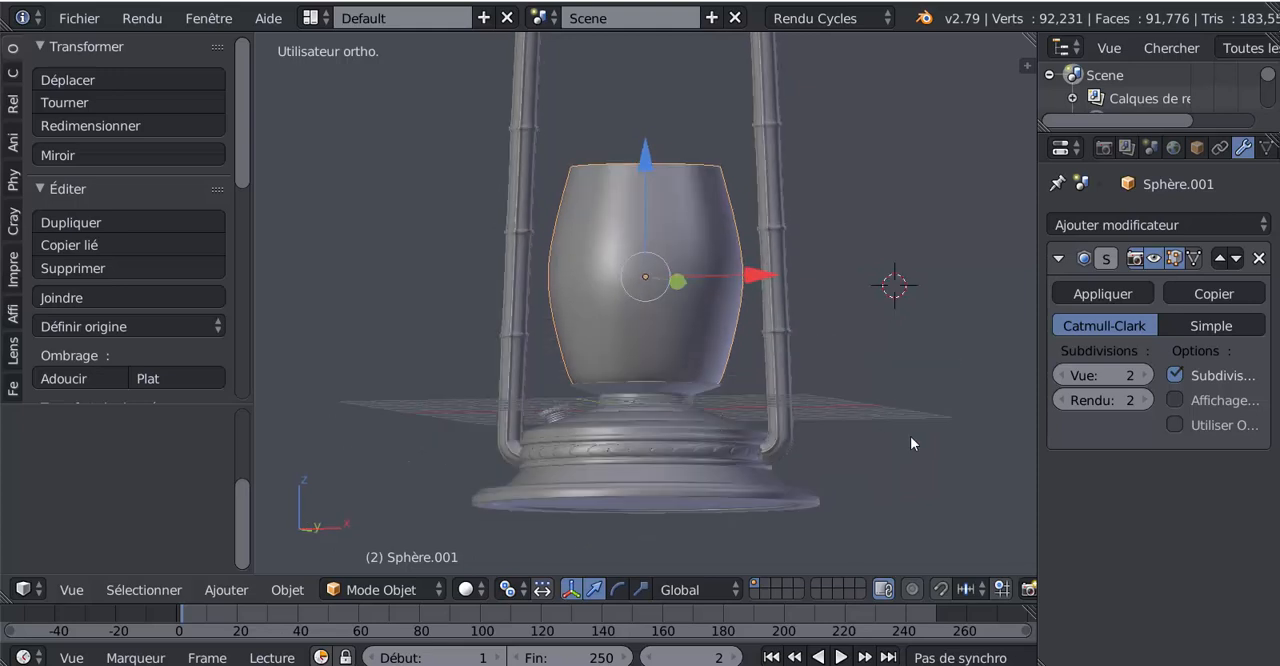
pyautogui.moveTo(862, 468); pyautogui.dragTo(715, 416, button='middle')
pyautogui.scroll(1, 715, 416)
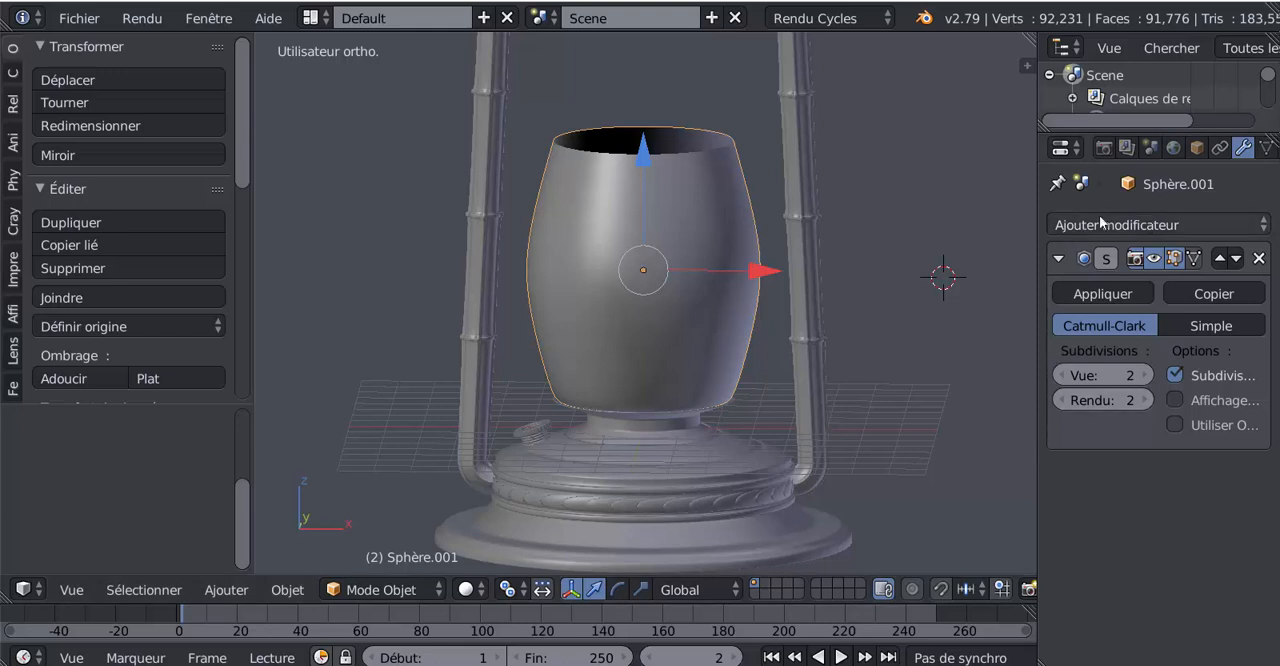
pyautogui.scroll(-2, 1150, 148)
# Create a new material on the chimney object and set its surface shader to BSDF guidé
pyautogui.click(1210, 148)
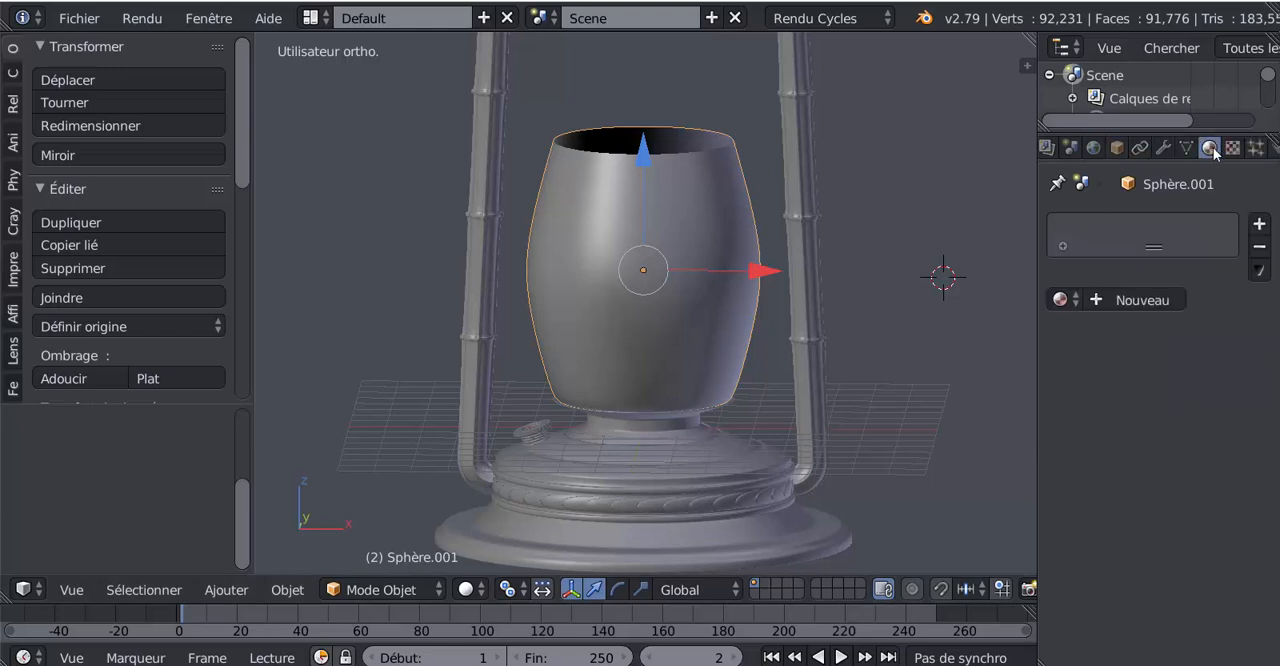
pyautogui.click(1140, 300)
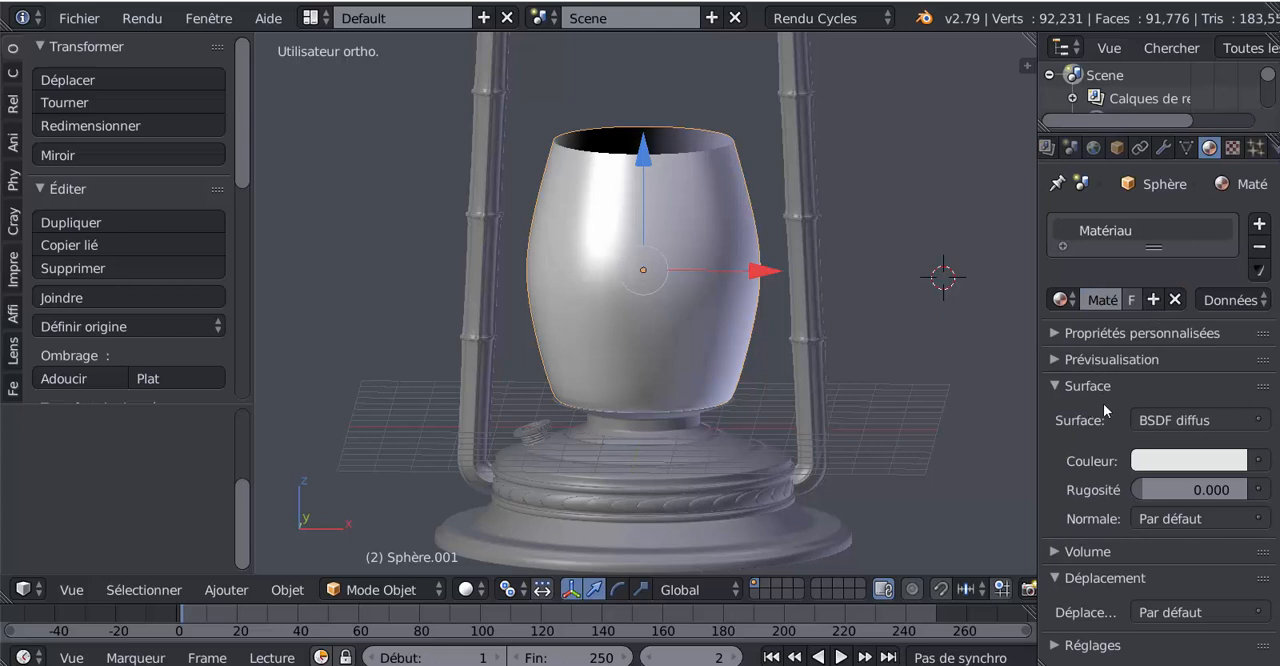
pyautogui.click(1216, 421)
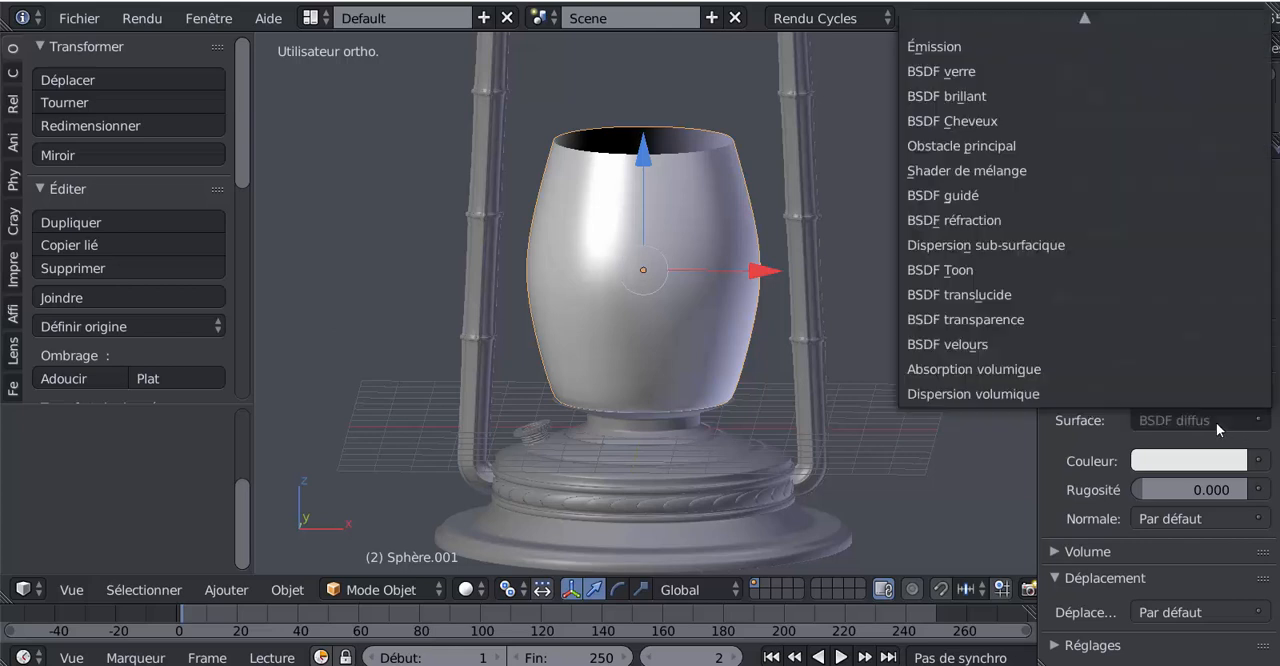
pyautogui.click(978, 196)
# Examine the BSDF guidé shader's parameters, from base colour to transmission, with their full names readable
pyautogui.scroll(-8, 1088, 580)
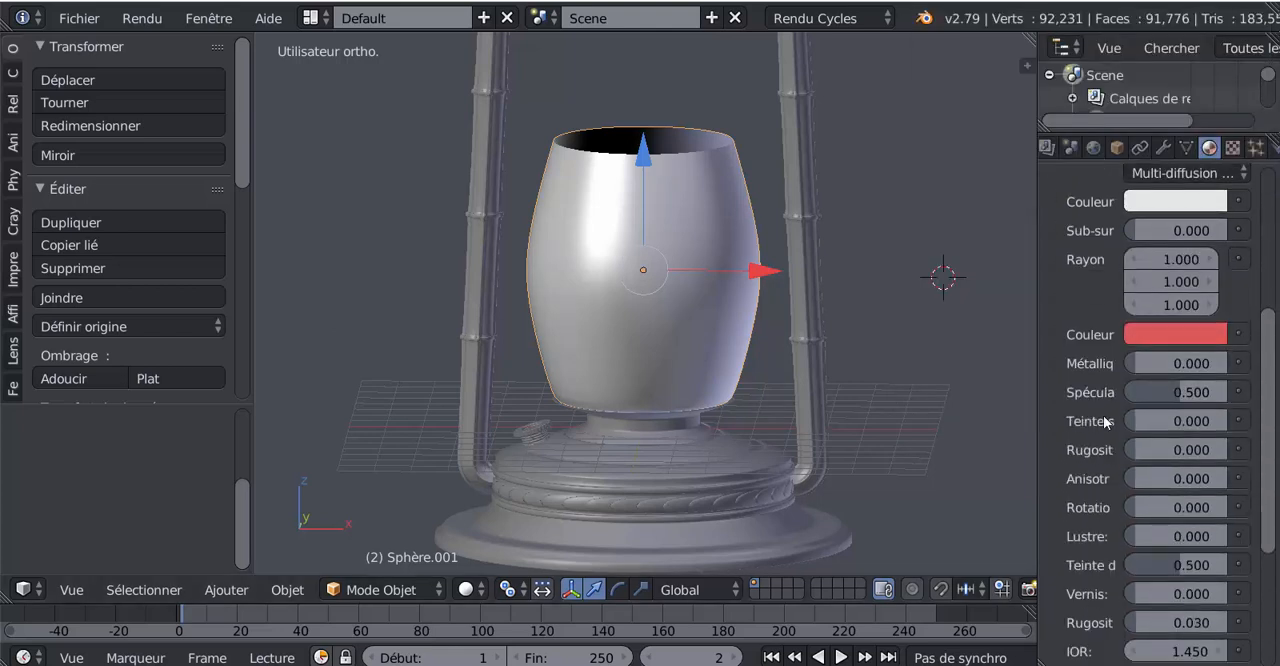
pyautogui.moveTo(1037, 444); pyautogui.dragTo(977, 445)
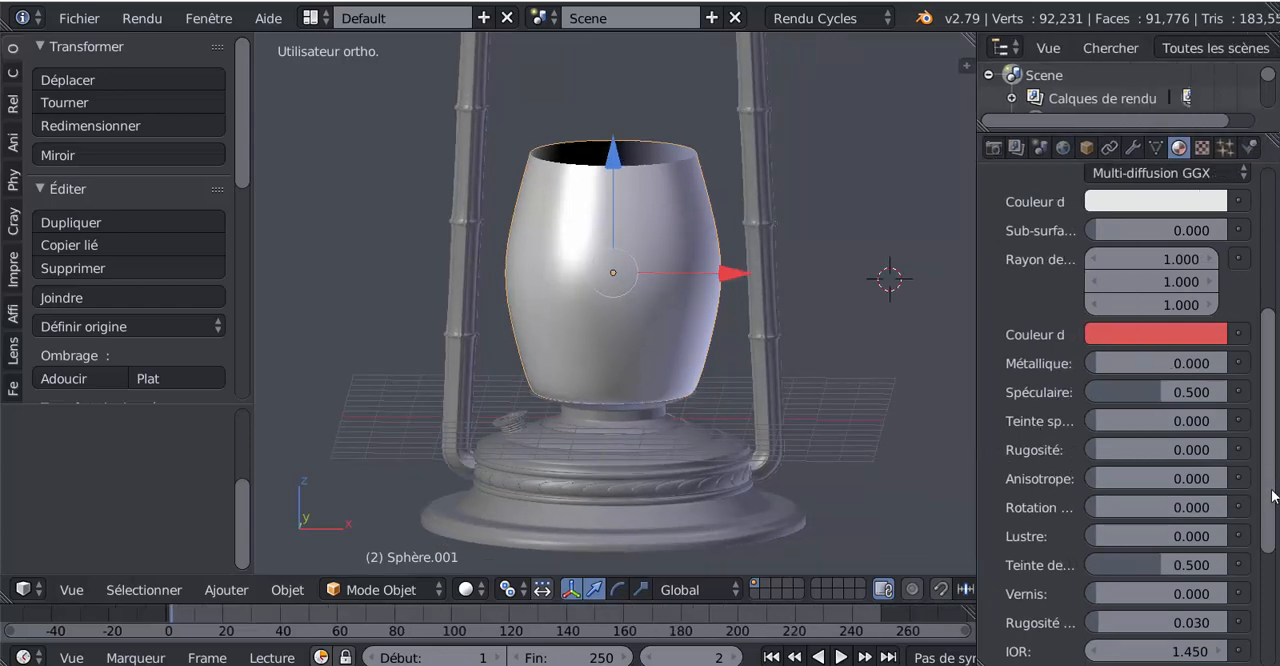
pyautogui.moveTo(1270, 479); pyautogui.dragTo(1269, 527)
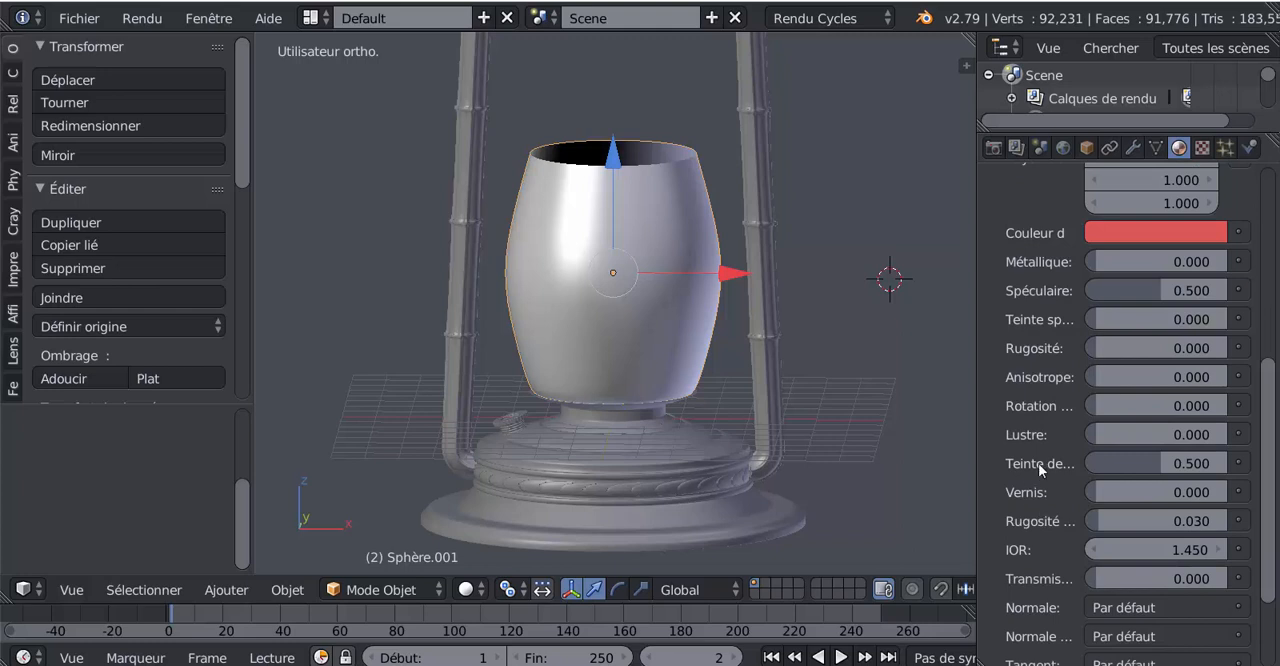
pyautogui.scroll(-2, 1050, 510)
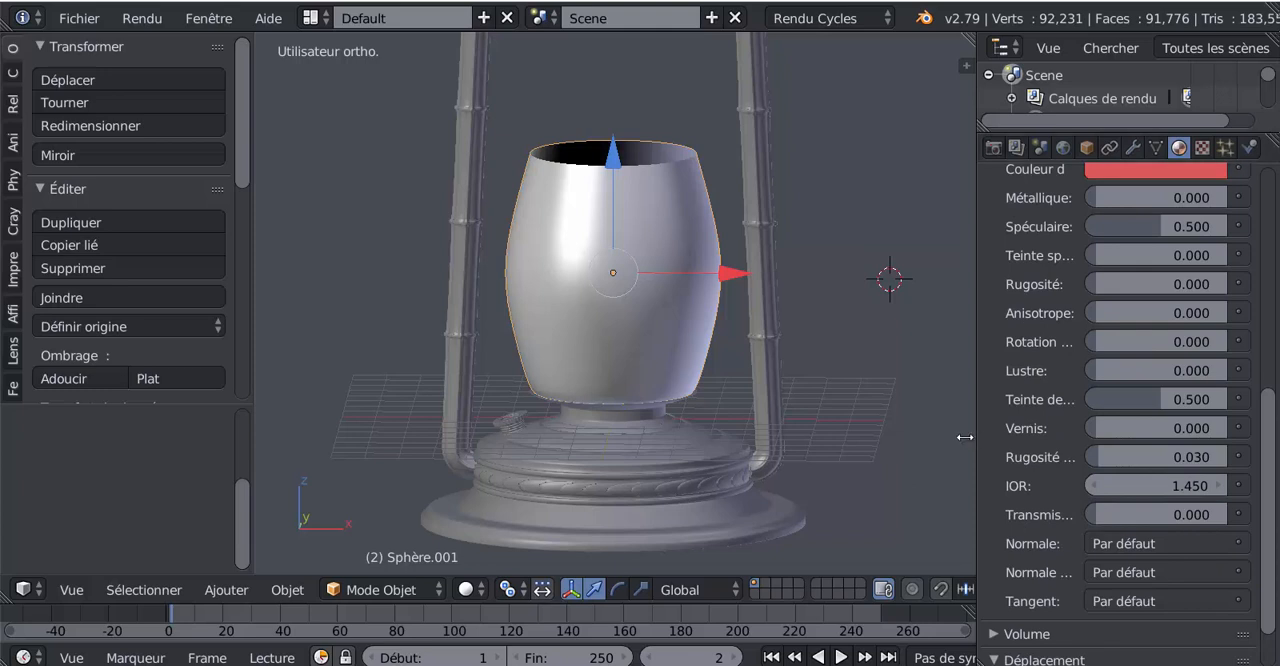
pyautogui.moveTo(977, 438); pyautogui.dragTo(896, 433)
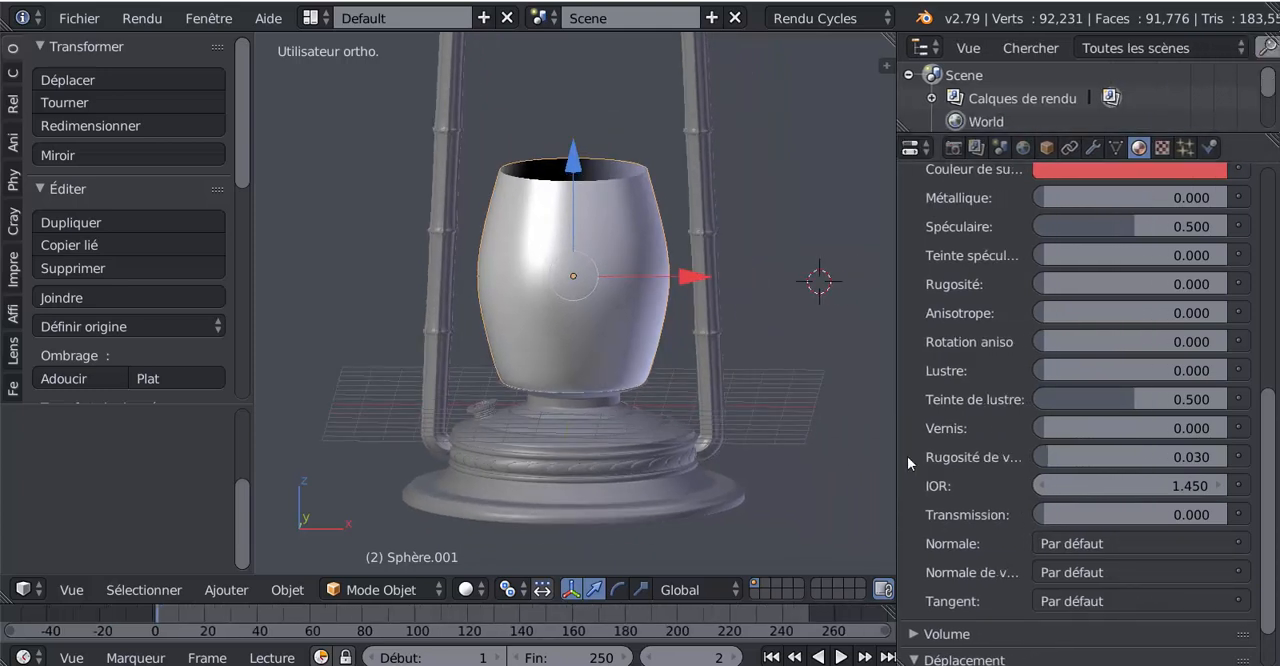
pyautogui.scroll(-1, 907, 456)
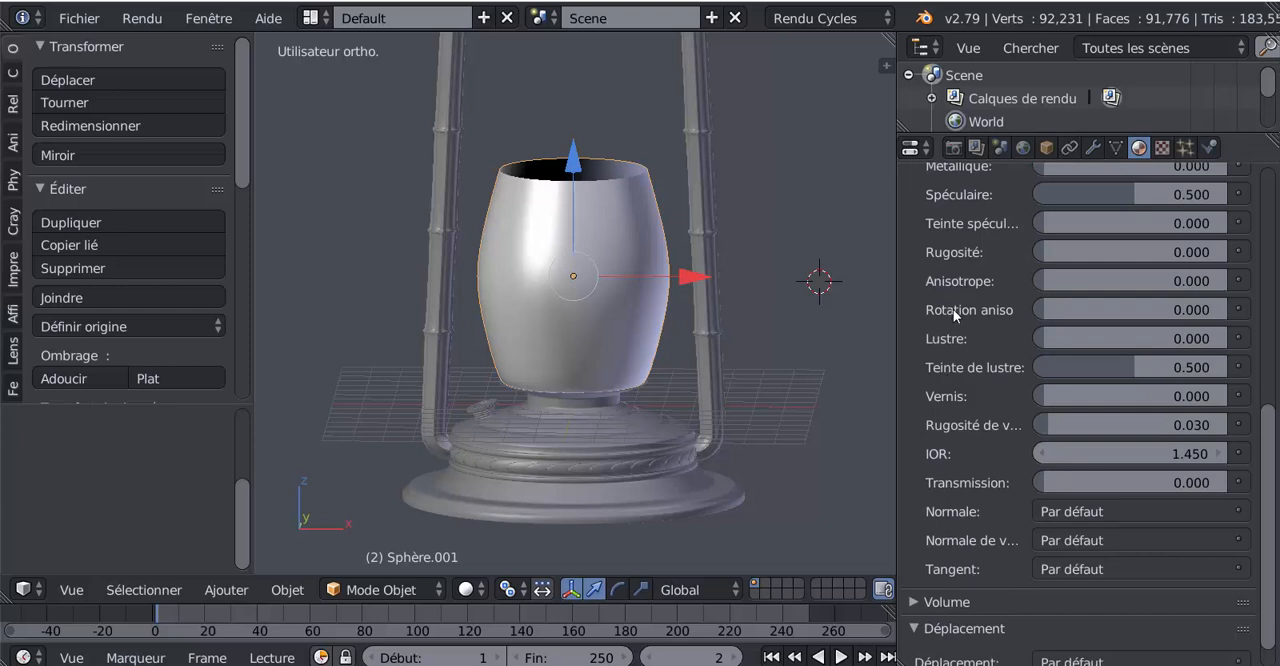
pyautogui.scroll(3, 953, 309)
pyautogui.scroll(-3, 989, 283)
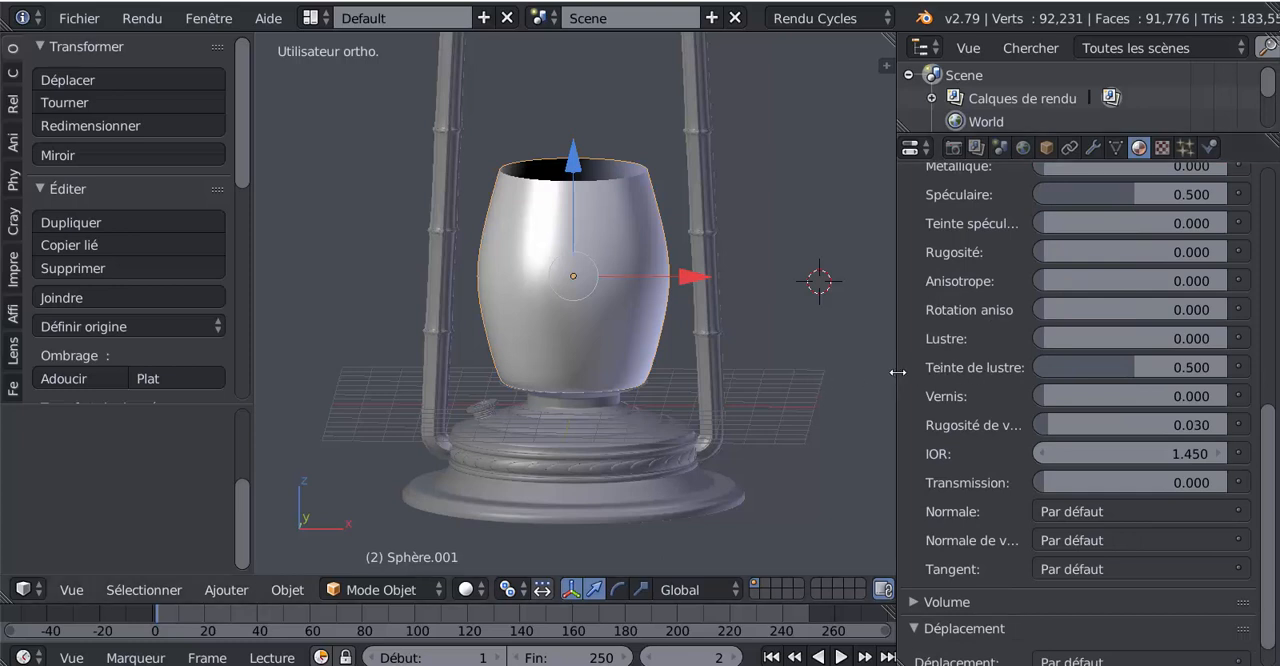
pyautogui.moveTo(897, 372); pyautogui.dragTo(782, 380)
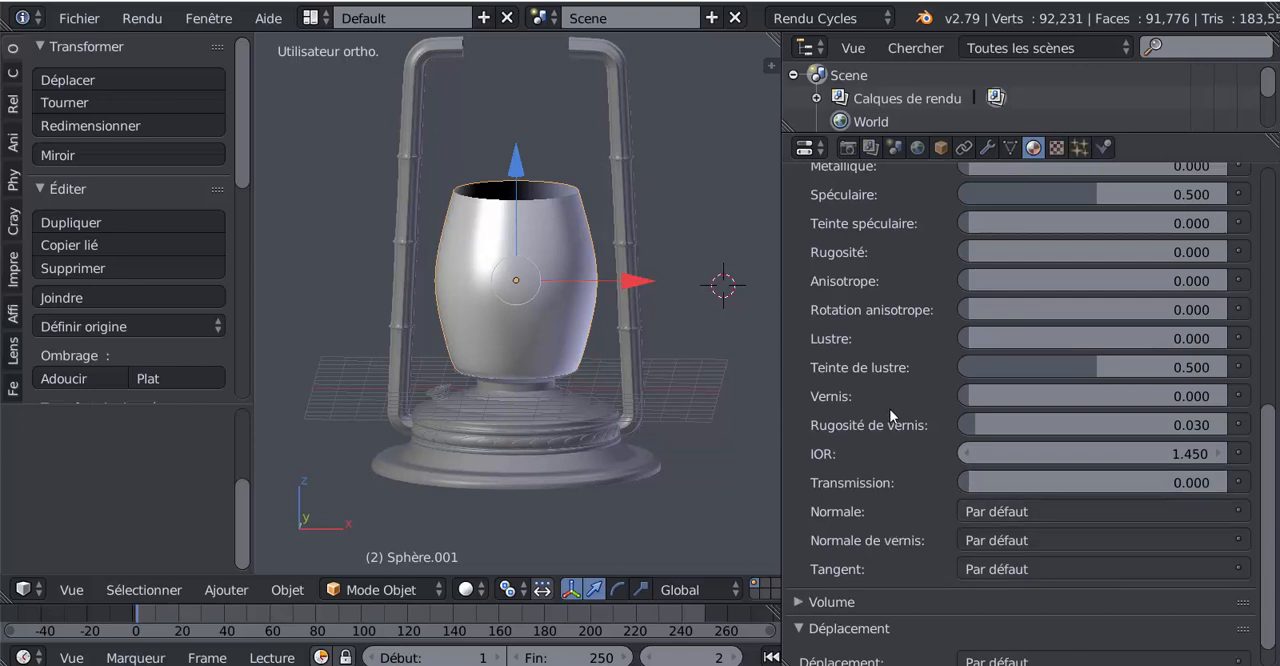
pyautogui.scroll(3, 890, 415)
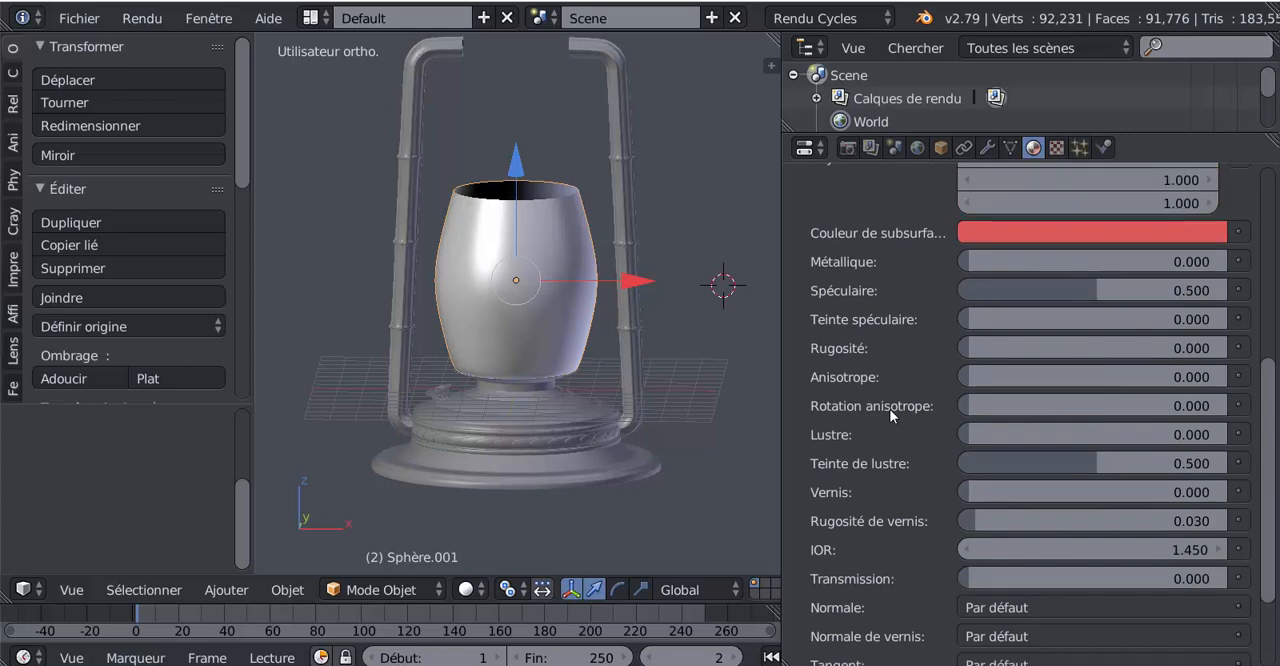
pyautogui.moveTo(1274, 430); pyautogui.dragTo(1275, 268)
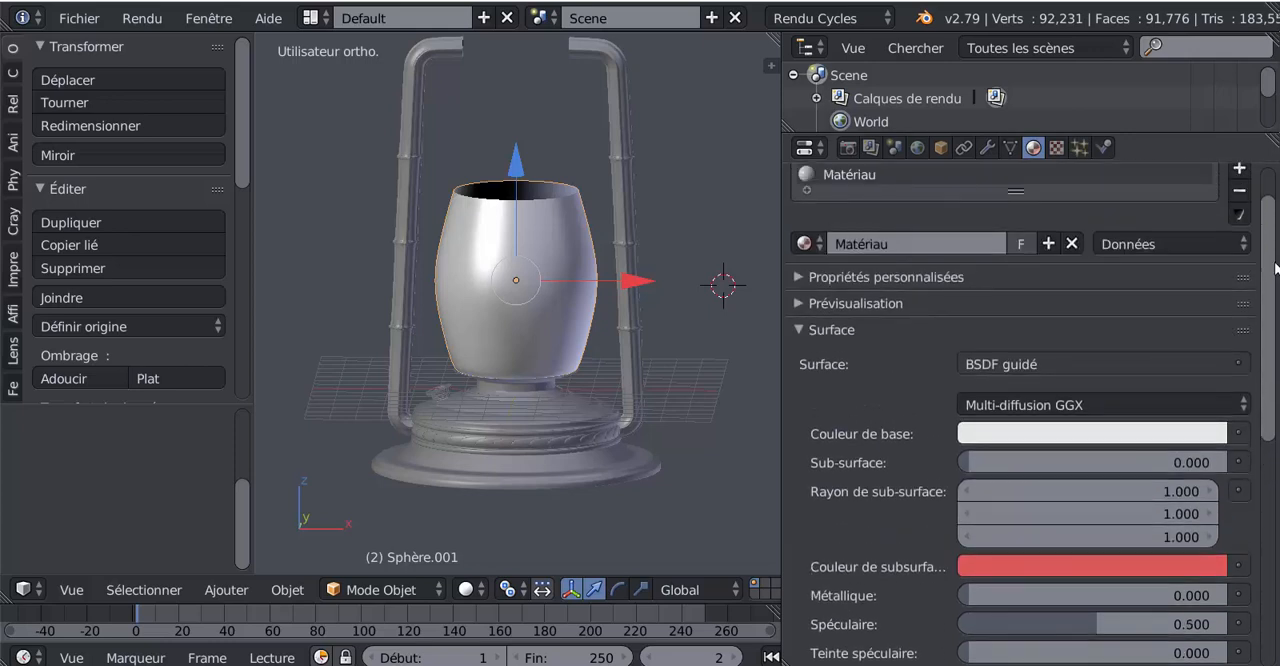
pyautogui.click(1100, 366)
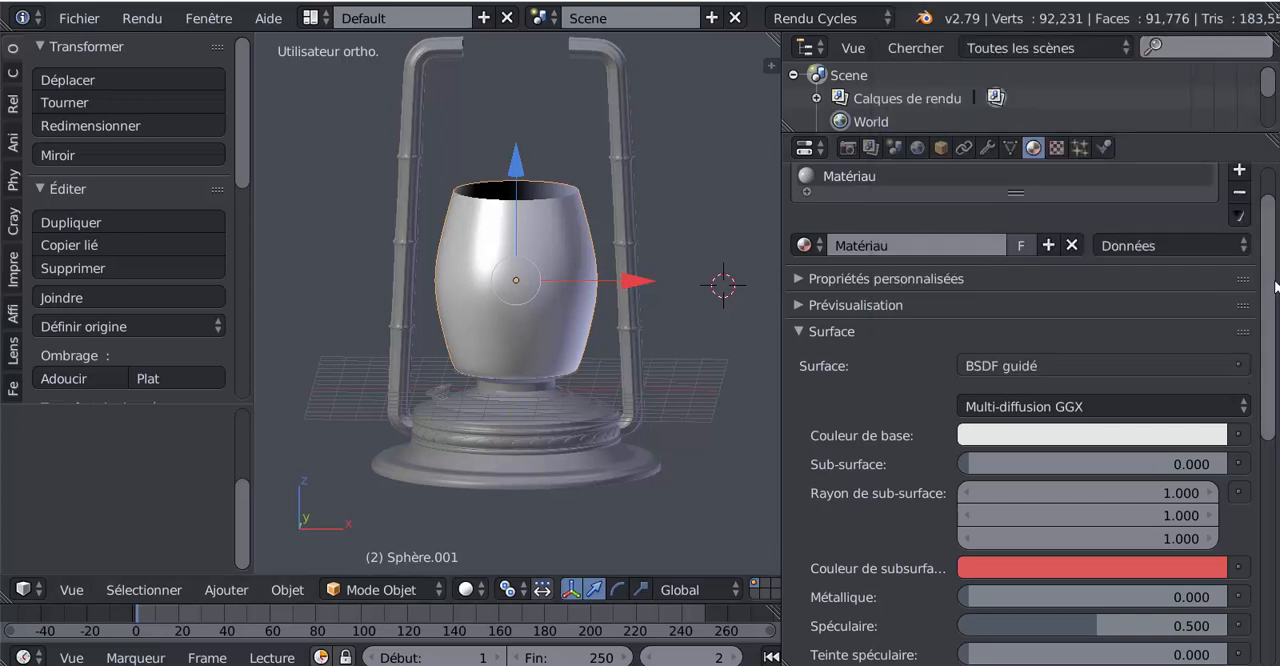
pyautogui.scroll(2, 1276, 260)
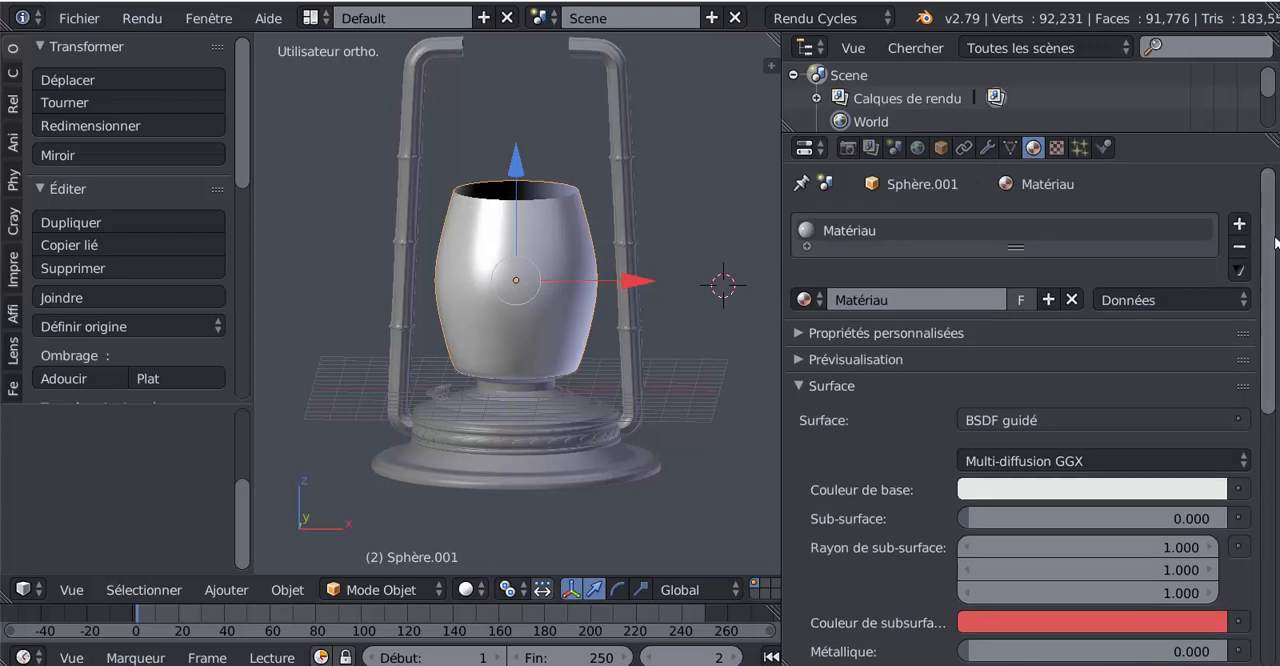
# Unlink the material from the chimney, remove its empty material slot, and give the 3D view more width again
pyautogui.click(1071, 300)
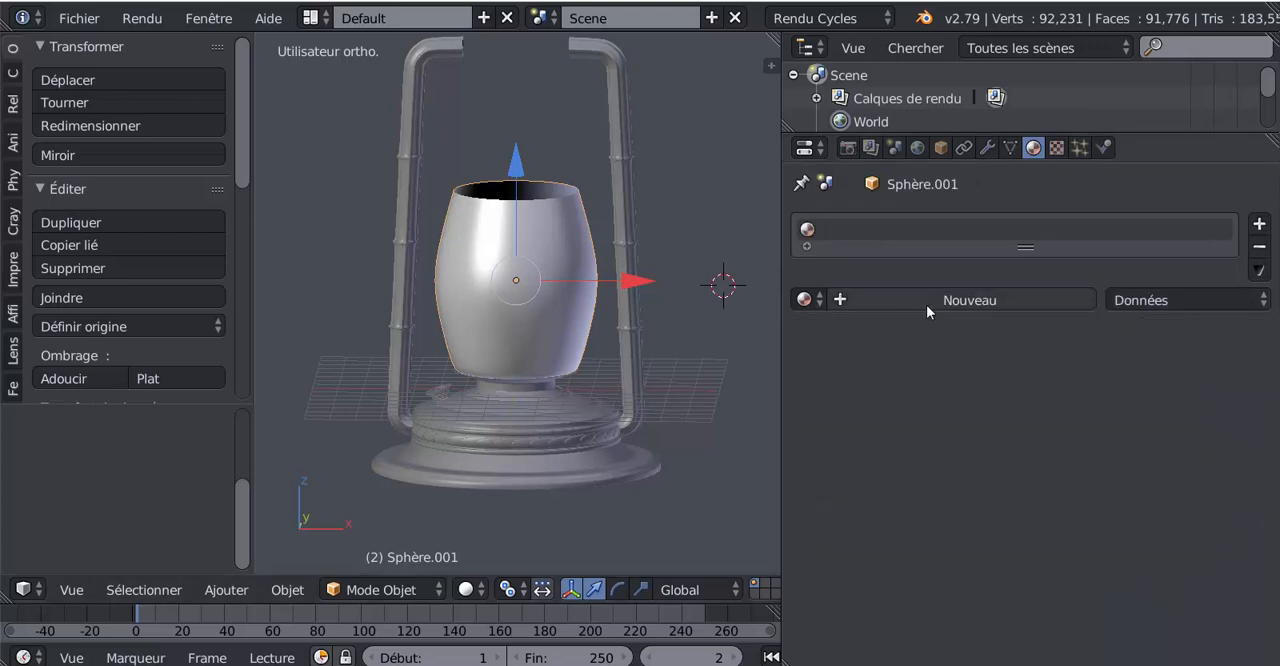
pyautogui.press('Tab')
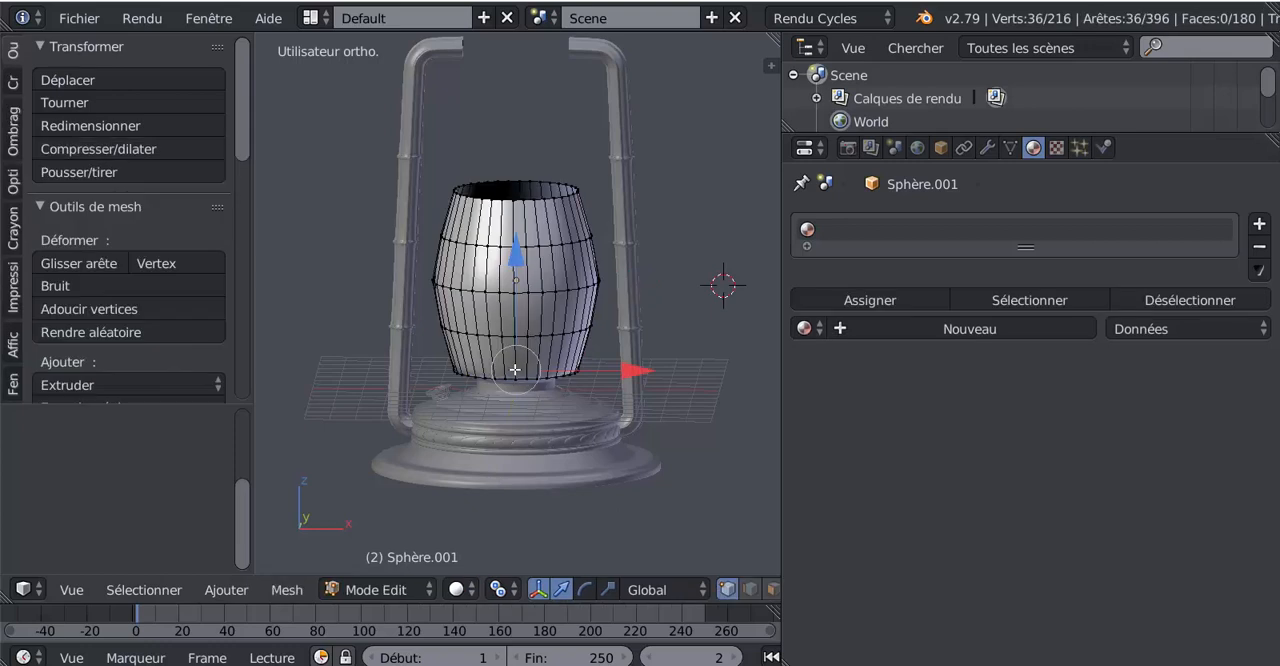
pyautogui.press('Tab')
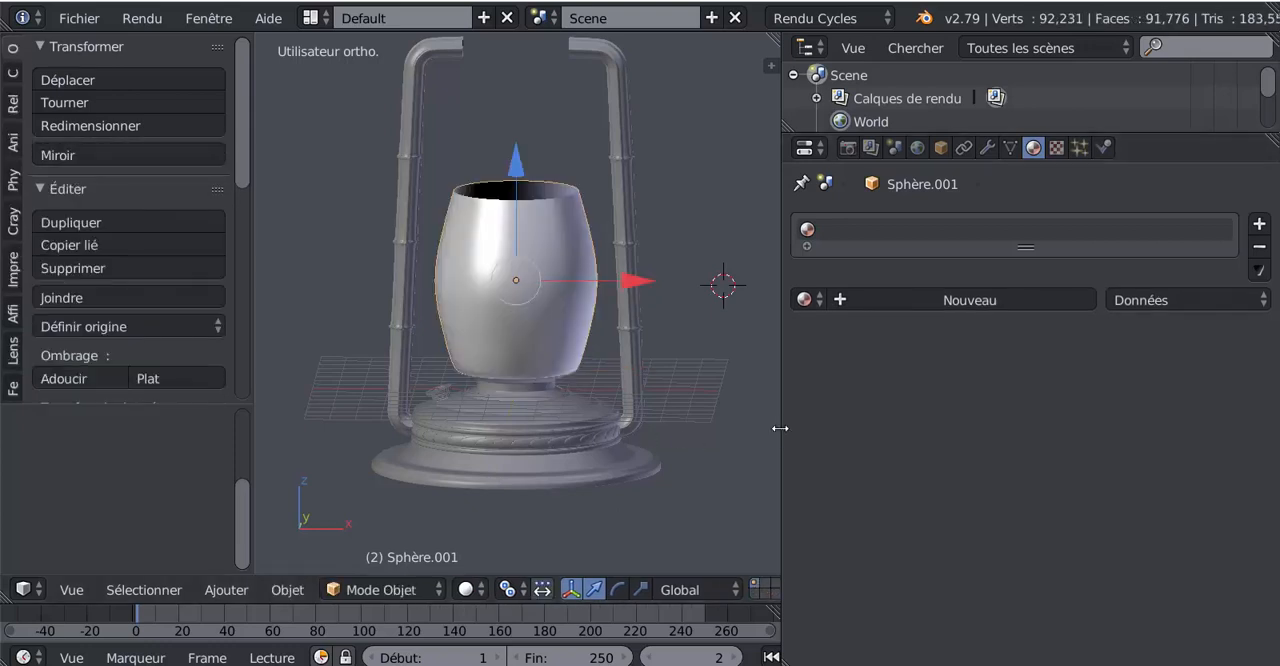
pyautogui.click(820, 302)
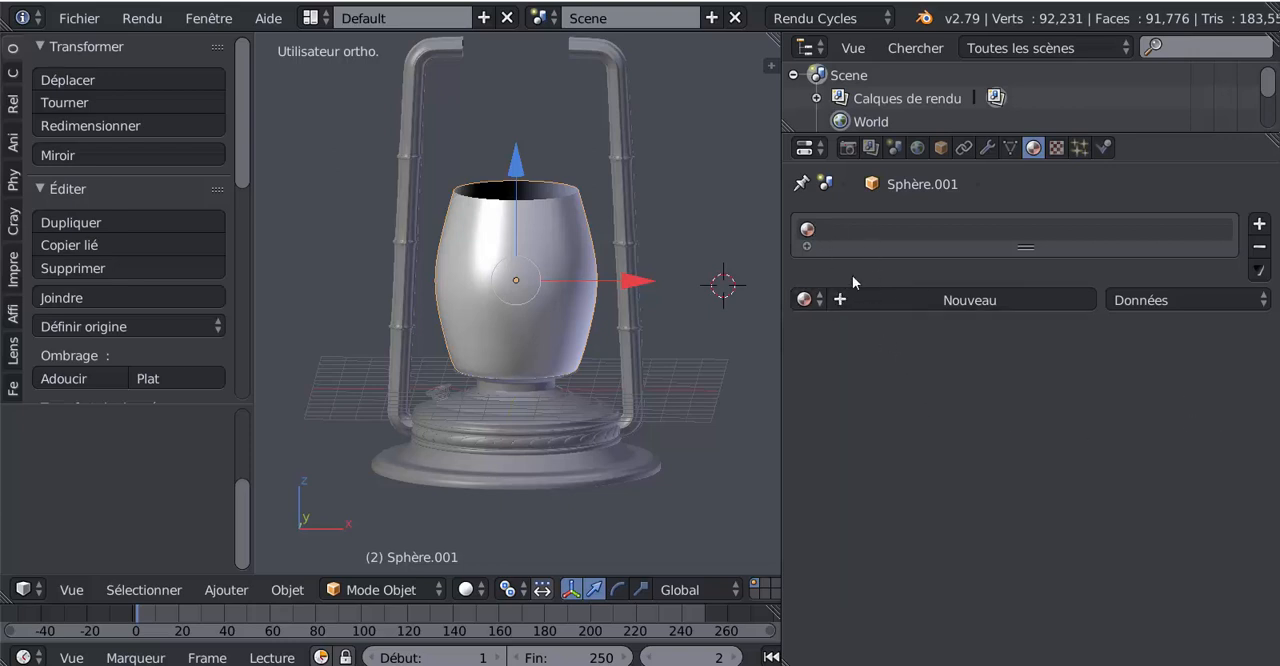
pyautogui.click(1259, 246)
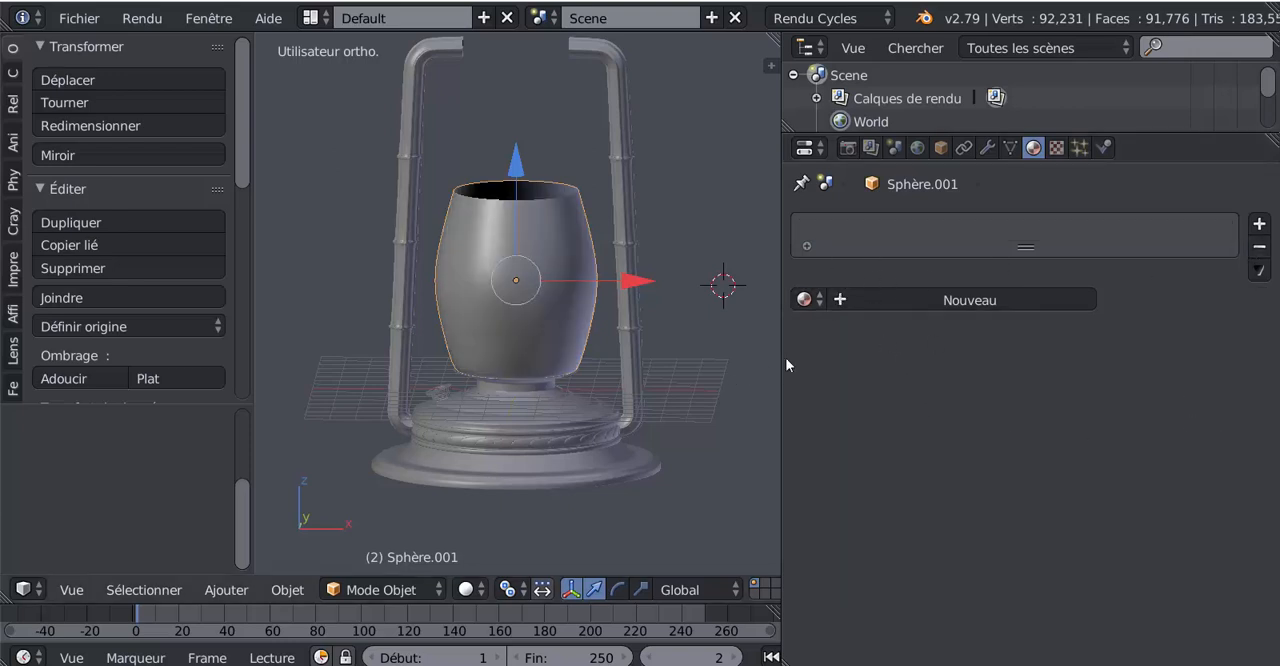
pyautogui.moveTo(781, 374); pyautogui.dragTo(1167, 374)
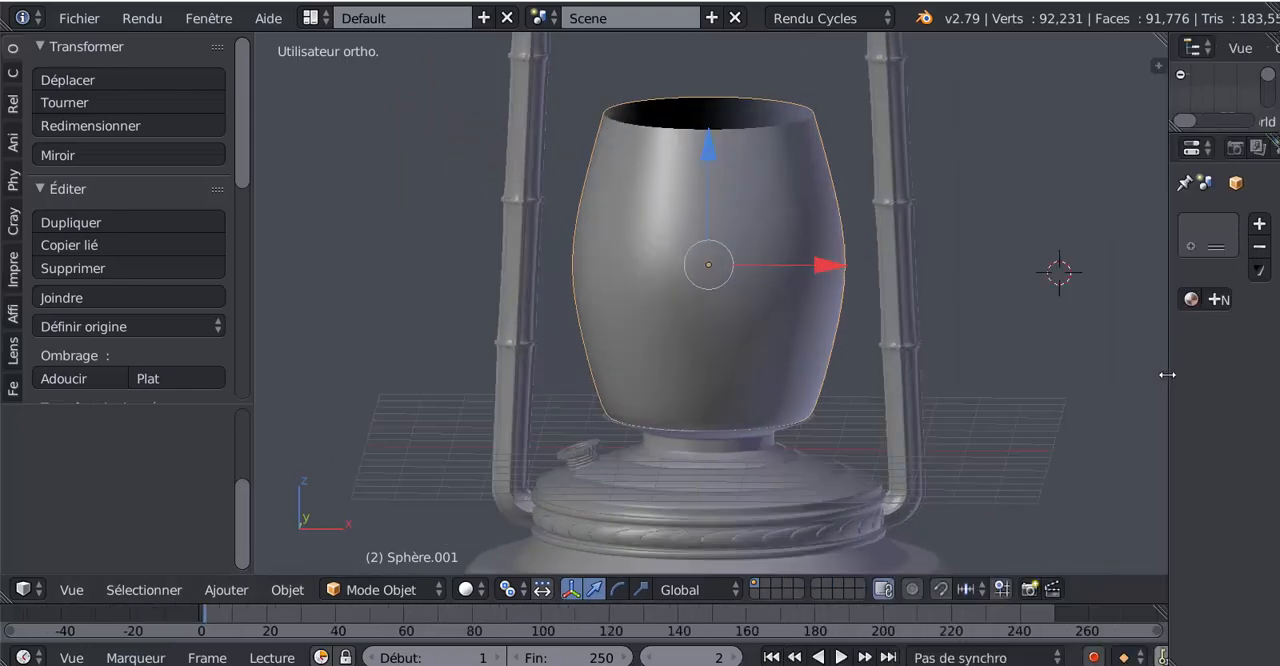
# Switch to XnView to examine the part above the glass in lampe tempête.jpg, and return to Blender
pyautogui.scroll(-3, 1012, 398)
pyautogui.press('Tab')
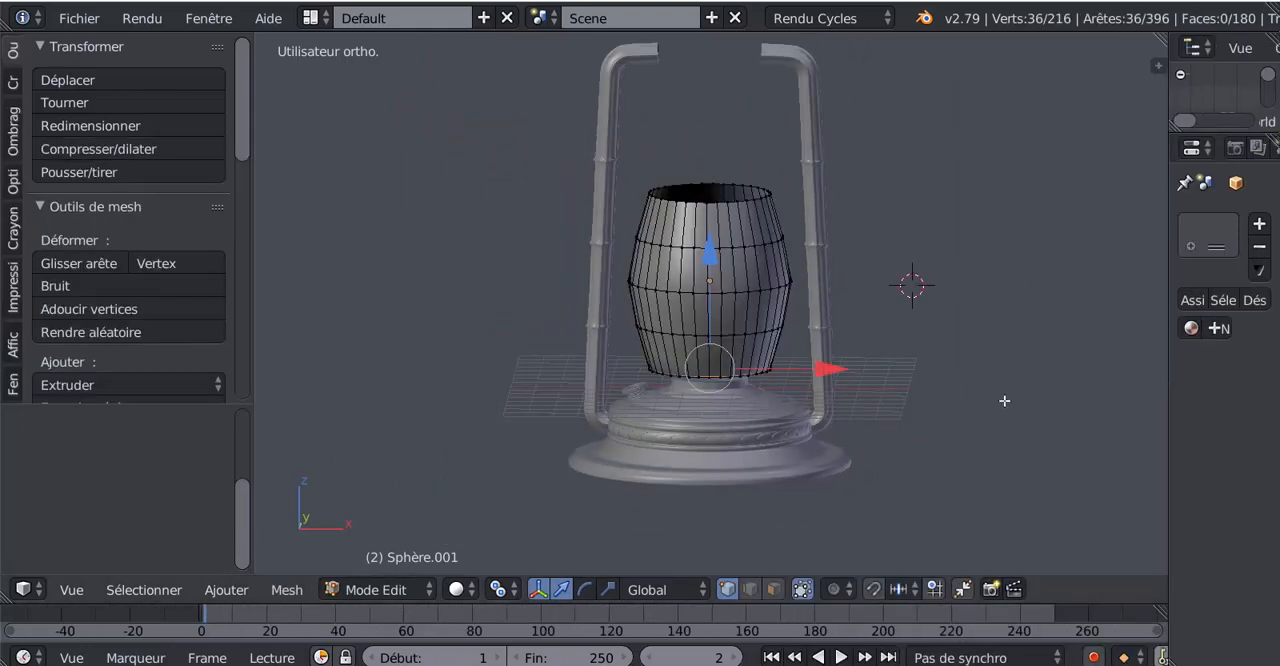
pyautogui.moveTo(951, 420); pyautogui.dragTo(911, 429, button='middle')
pyautogui.moveTo(560, 665)
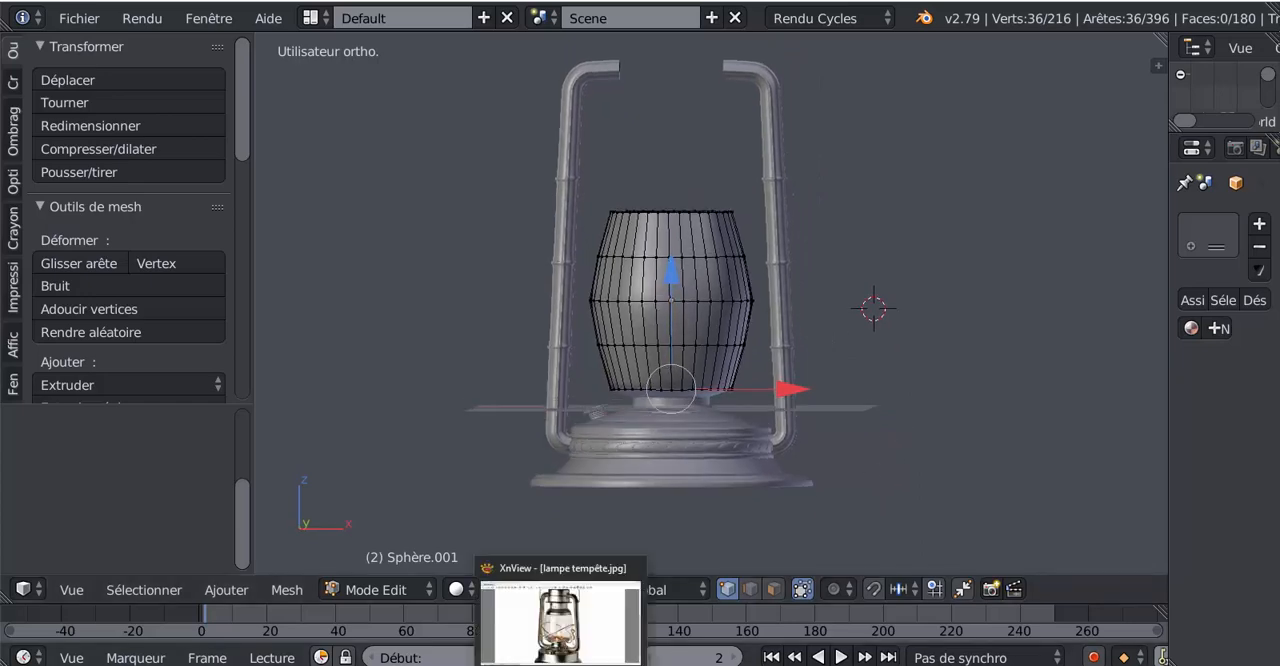
pyautogui.click(560, 615)
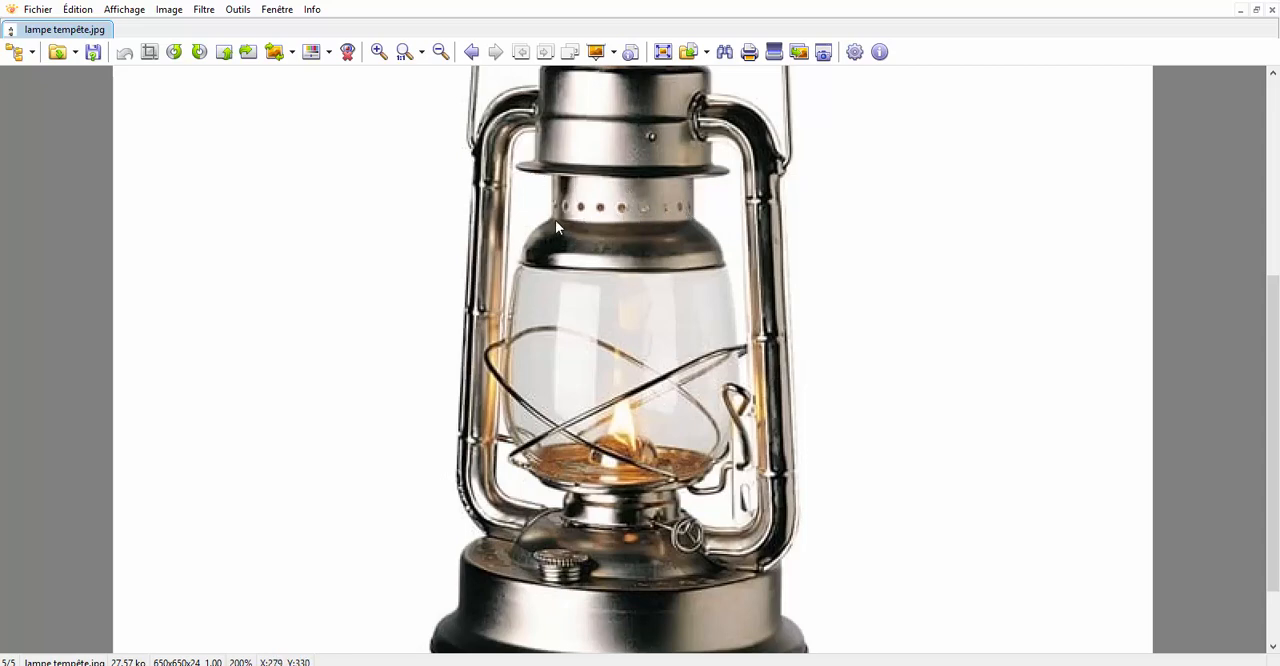
pyautogui.moveTo(560, 665)
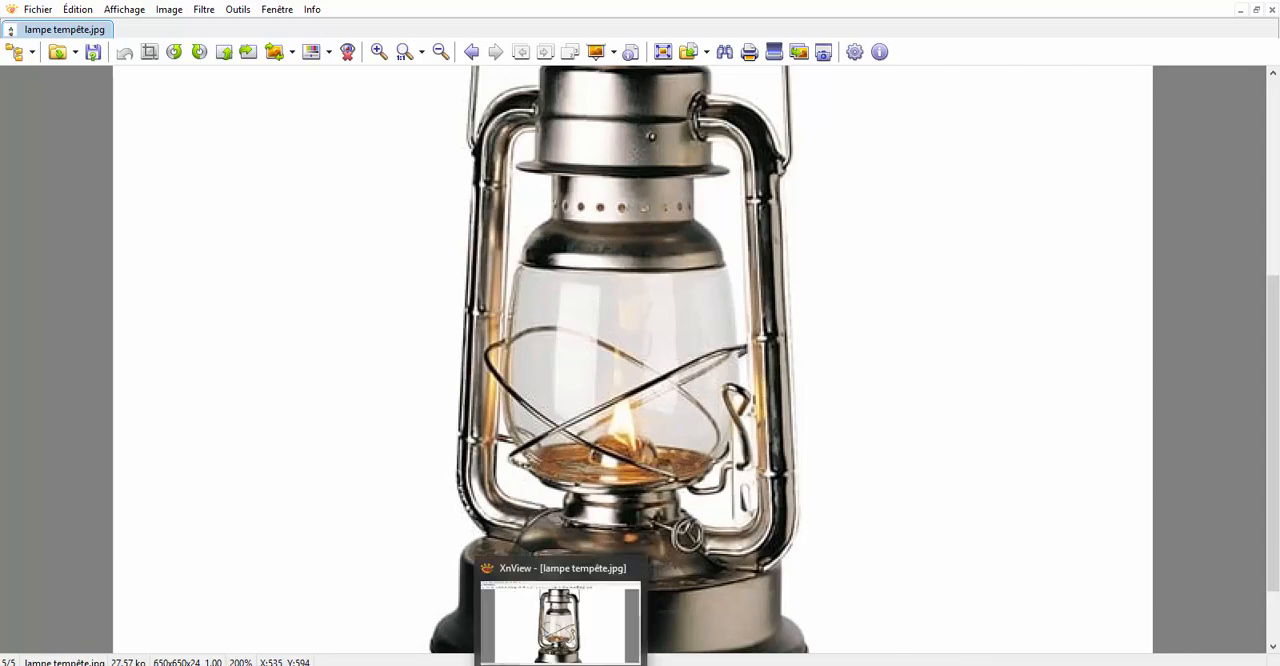
pyautogui.click(1040, 665)
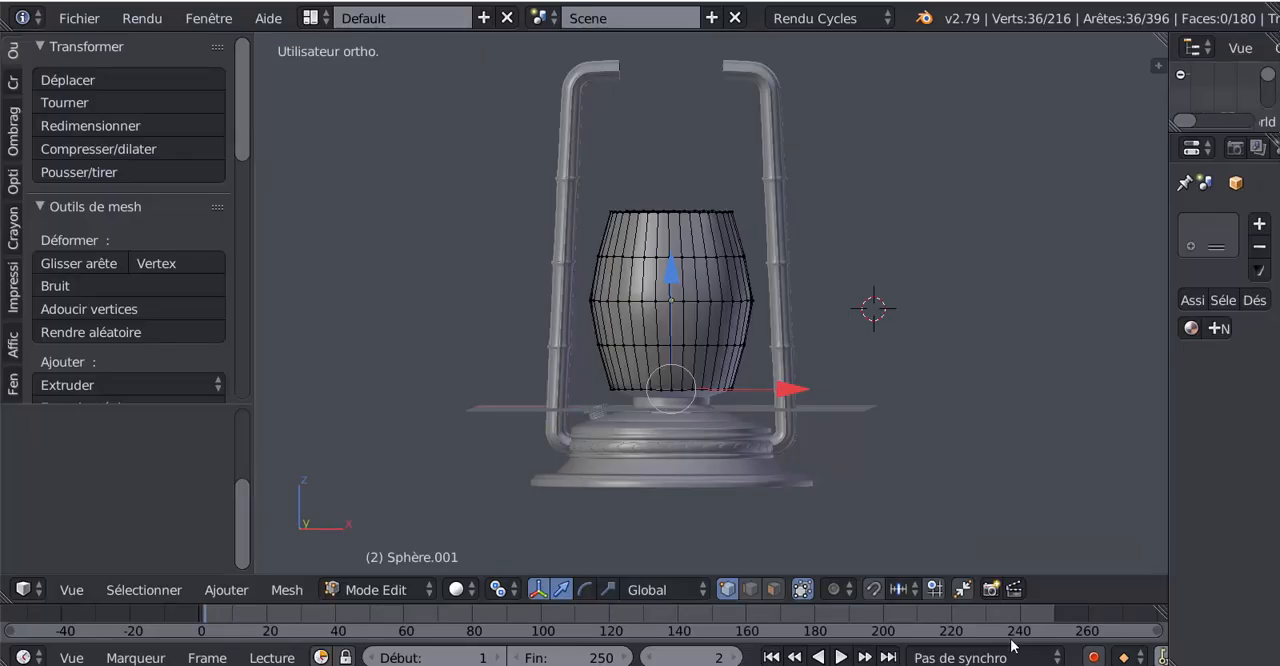
# Select the edge loop around the chimney's top opening in Edit Mode and extrude it in place
pyautogui.press('Tab')
pyautogui.scroll(3, 692, 333)
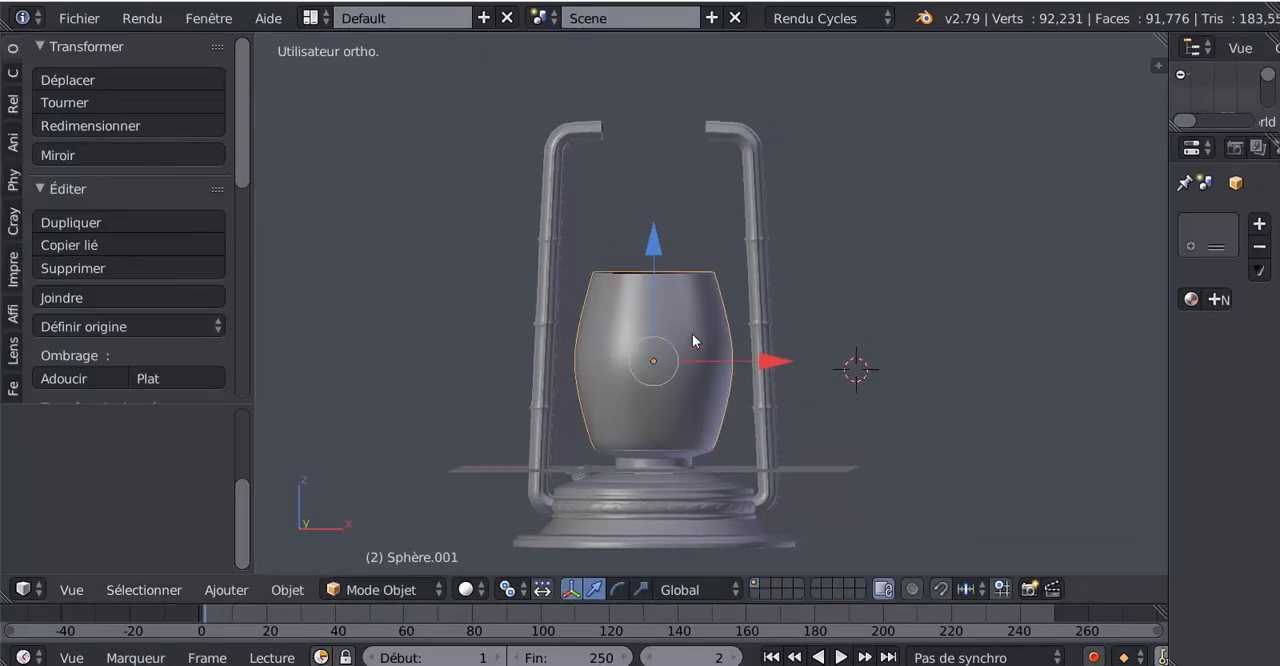
pyautogui.keyDown('shift'); pyautogui.moveTo(690, 332); pyautogui.dragTo(711, 364, button='middle'); pyautogui.keyUp('shift')
pyautogui.press('Tab')
pyautogui.scroll(1, 711, 365)
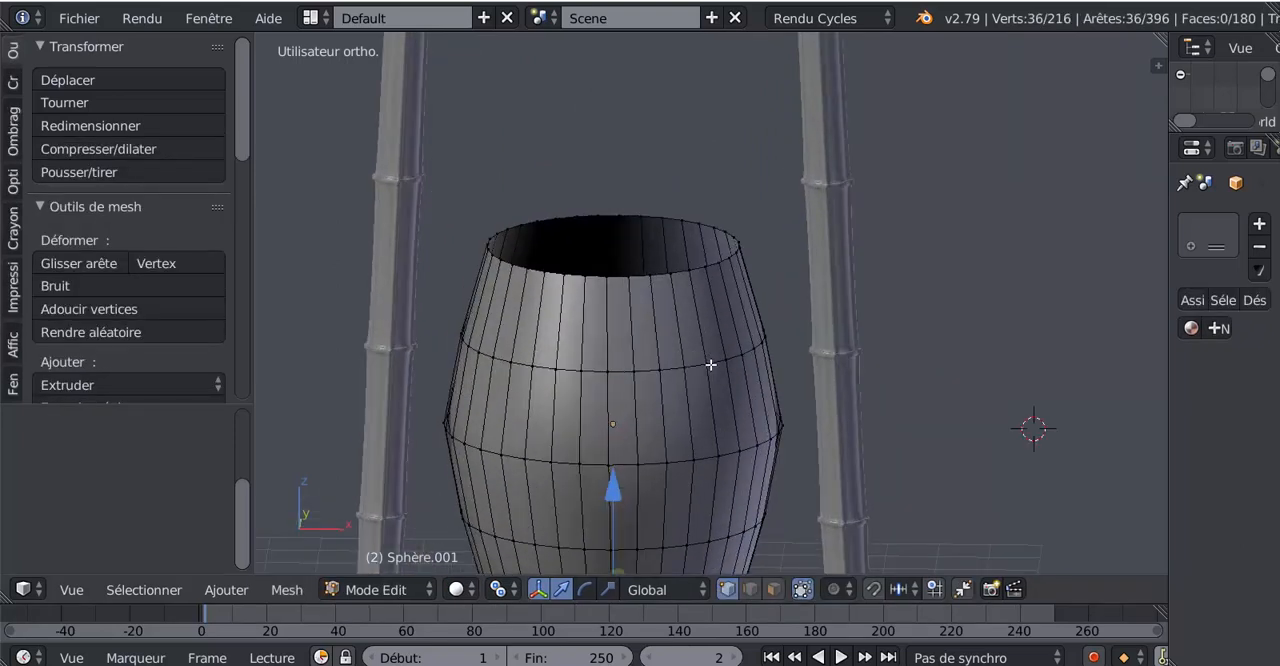
pyautogui.keyDown('alt'); pyautogui.rightClick(666, 279); pyautogui.keyUp('alt')
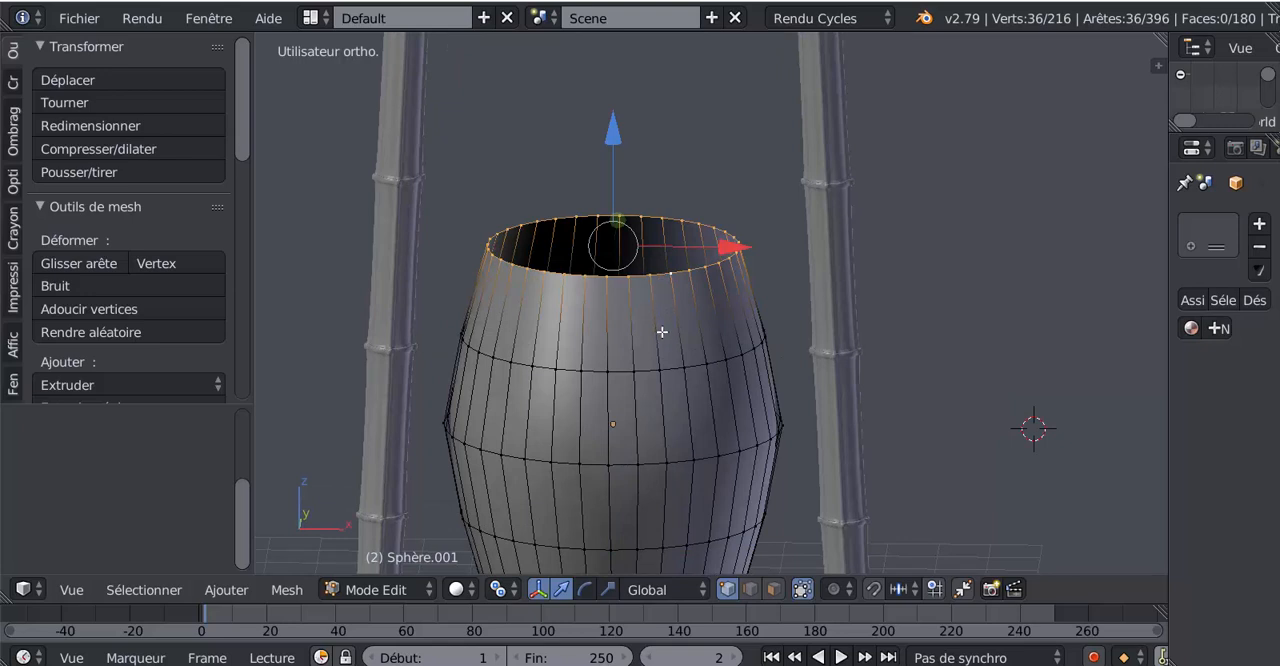
pyautogui.press('e')
pyautogui.click(662, 332)
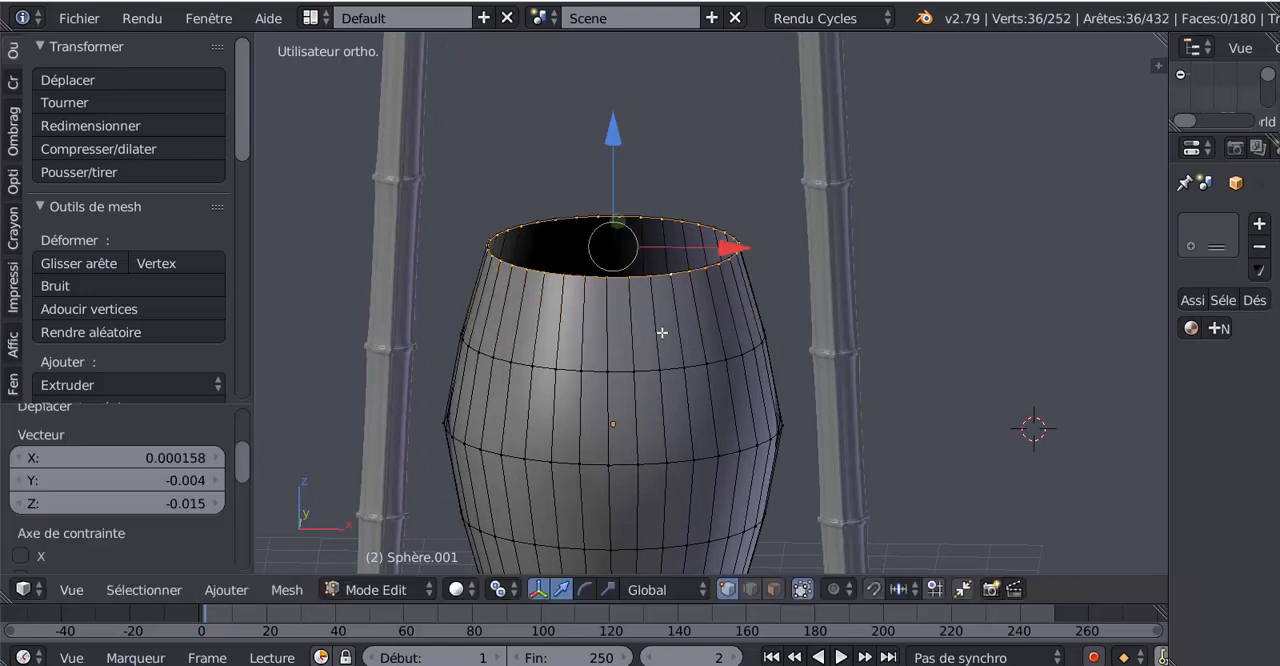
# Separate the extruded top ring into its own object, return to Object Mode, and select the new ring
pyautogui.press('p')
pyautogui.click(662, 332)
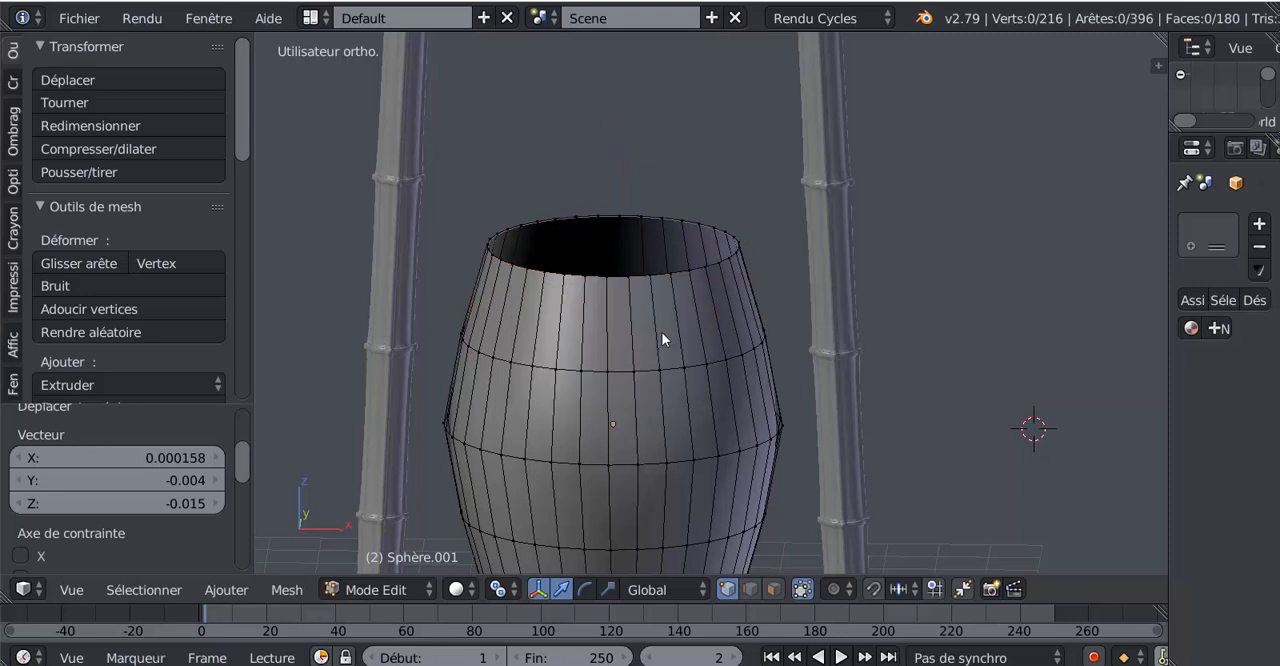
pyautogui.press('Tab')
pyautogui.rightClick(669, 275)
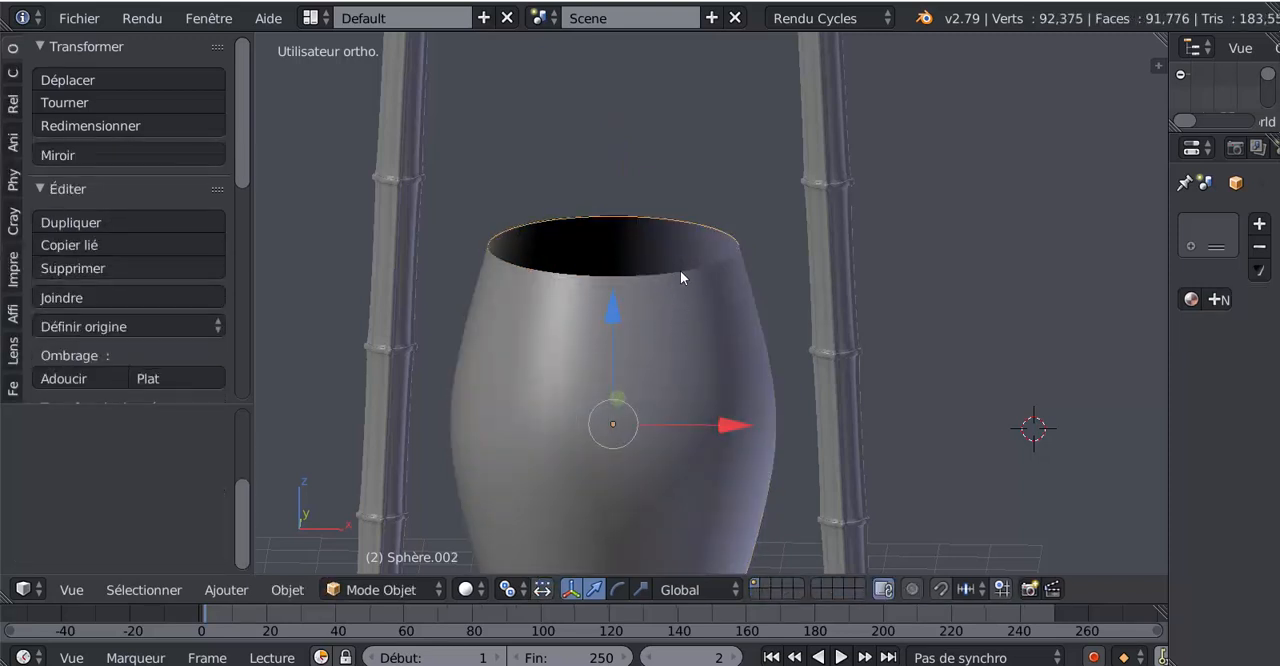
# Enter Edit Mode on the separated ring, select all its vertices and switch to the front orthographic view
pyautogui.moveTo(680, 270); pyautogui.dragTo(652, 230, button='middle')
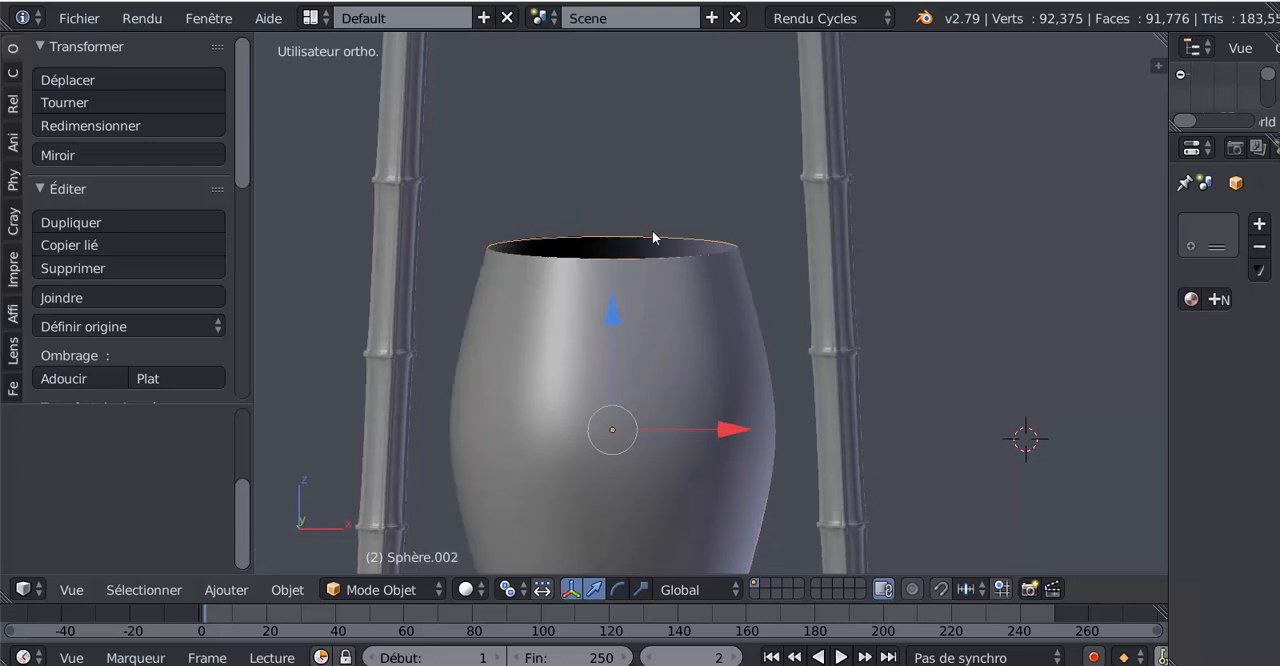
pyautogui.press('Tab')
pyautogui.scroll(1, 652, 268)
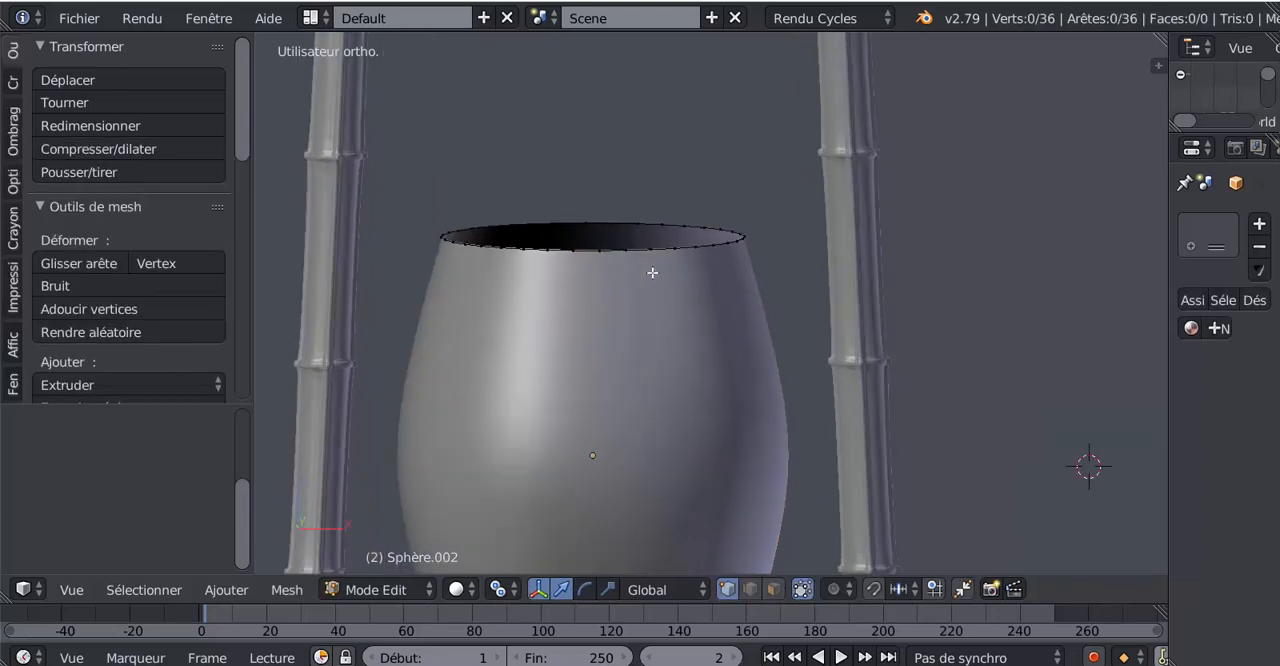
pyautogui.press('a')
pyautogui.scroll(-3, 653, 341)
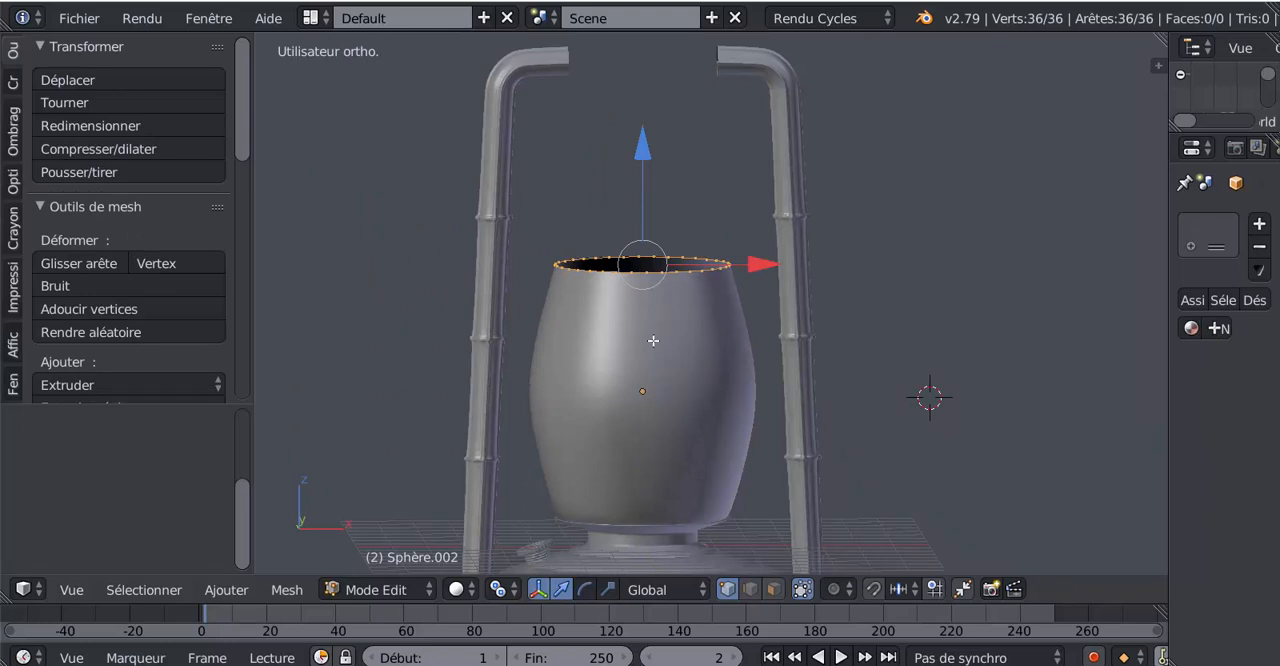
pyautogui.press('KP_1')
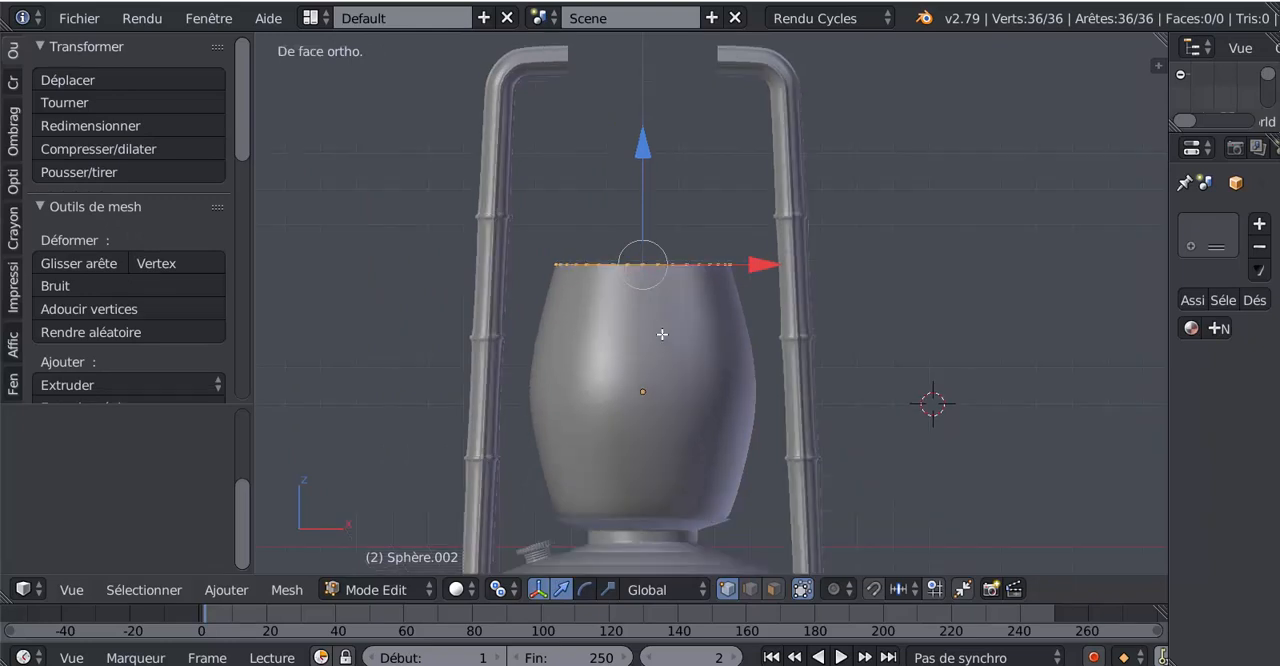
pyautogui.keyDown('shift'); pyautogui.moveTo(663, 334); pyautogui.dragTo(640, 340, button='middle'); pyautogui.keyUp('shift')
pyautogui.scroll(2, 642, 334)
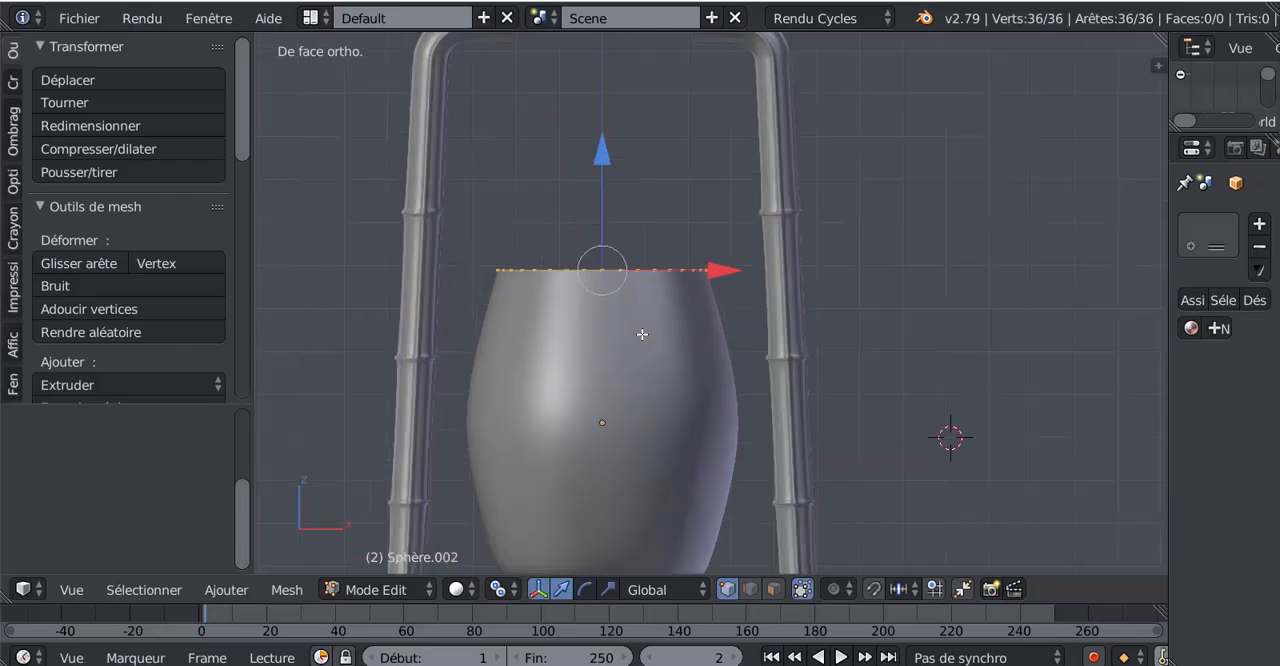
# Switch to XnView to examine the metal collar above the glass in lampe tempête.jpg, and return to Blender
pyautogui.moveTo(560, 665)
pyautogui.click(560, 615)
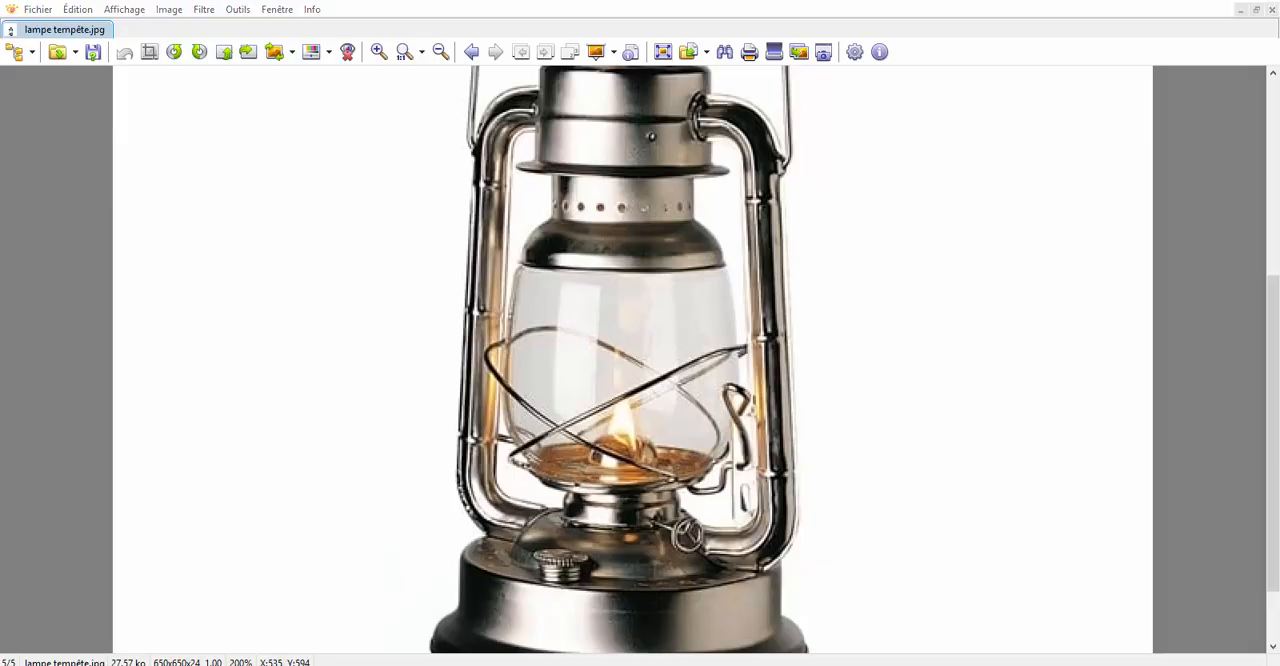
pyautogui.click(560, 665)
pyautogui.click(560, 665)
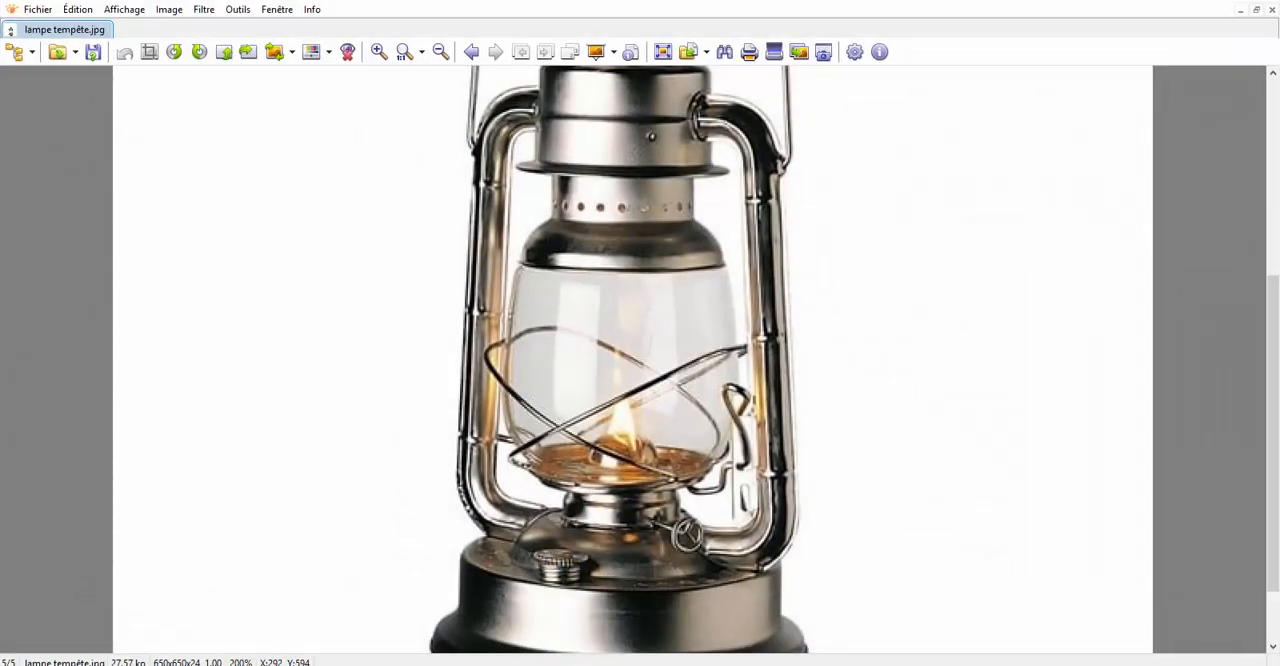
pyautogui.moveTo(560, 665)
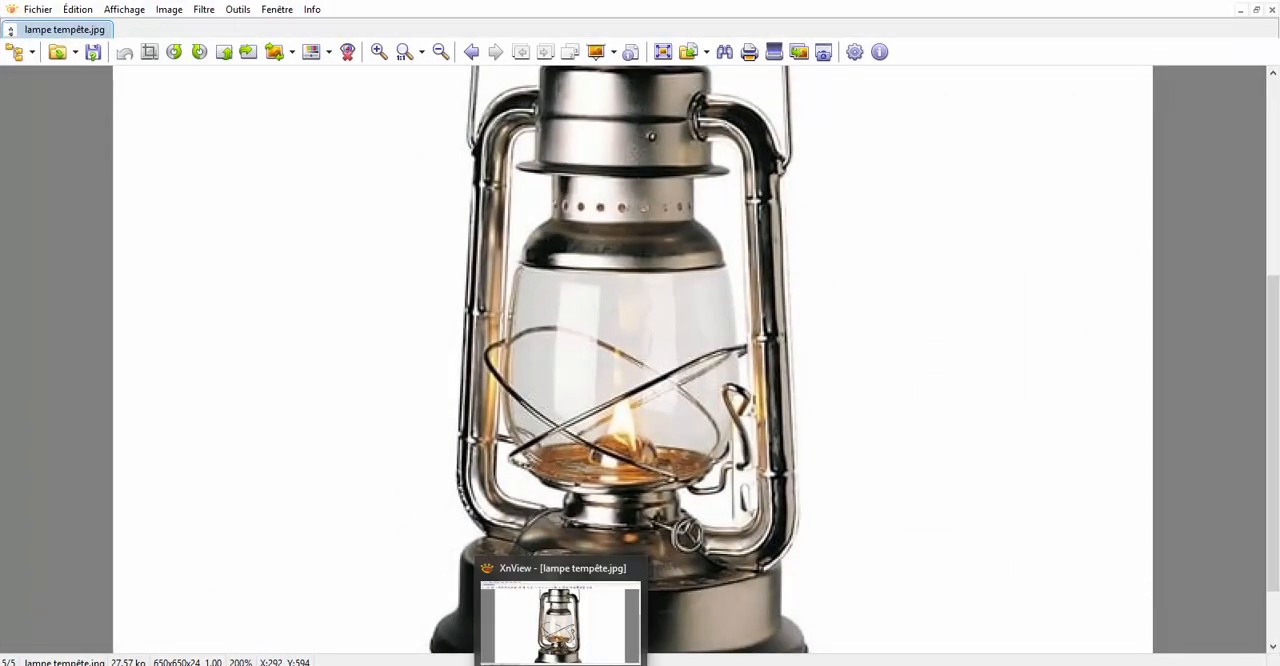
pyautogui.moveTo(1040, 665)
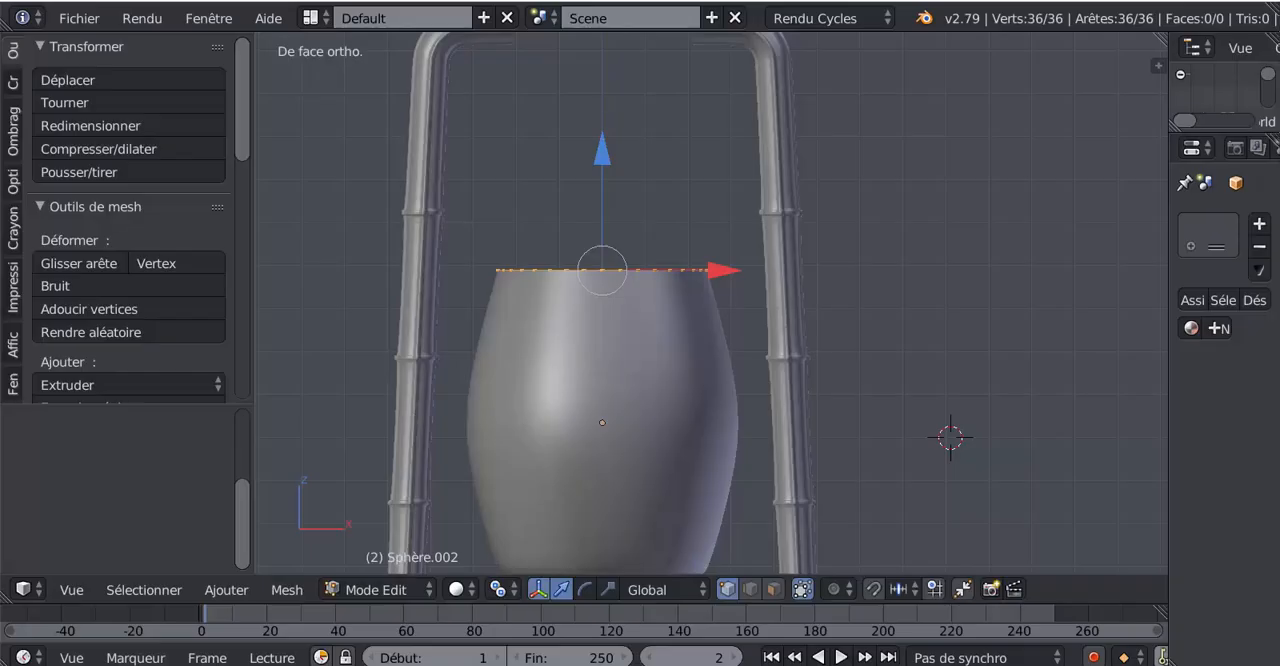
# Extrude the ring twice in place, raising each new loop slightly along Z to form a thin rim
pyautogui.scroll(4, 534, 423)
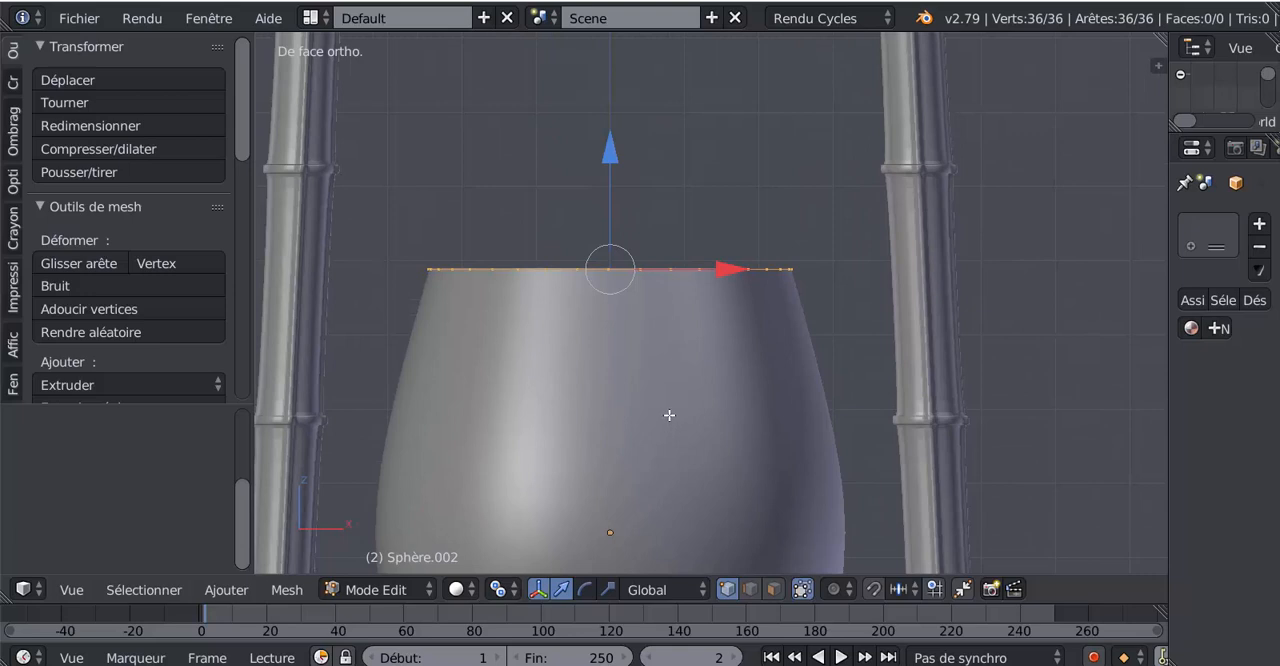
pyautogui.press('e')
pyautogui.rightClick(664, 419)
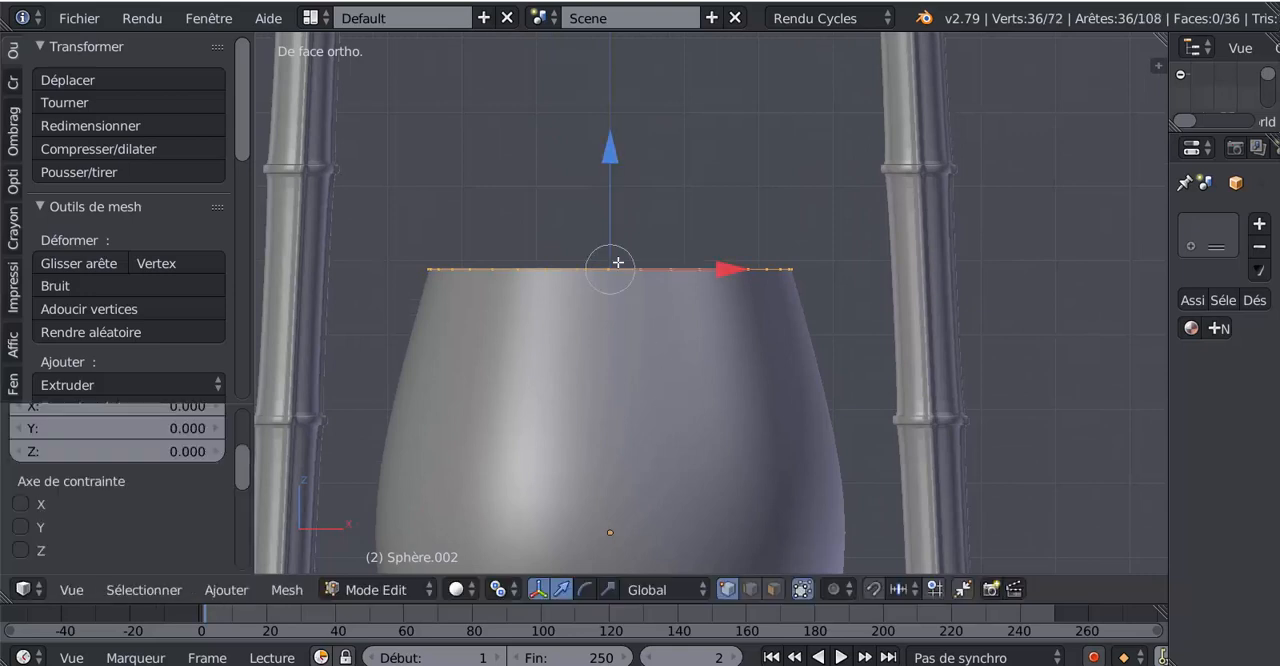
pyautogui.moveTo(616, 167); pyautogui.dragTo(591, 144)
pyautogui.scroll(1, 651, 277)
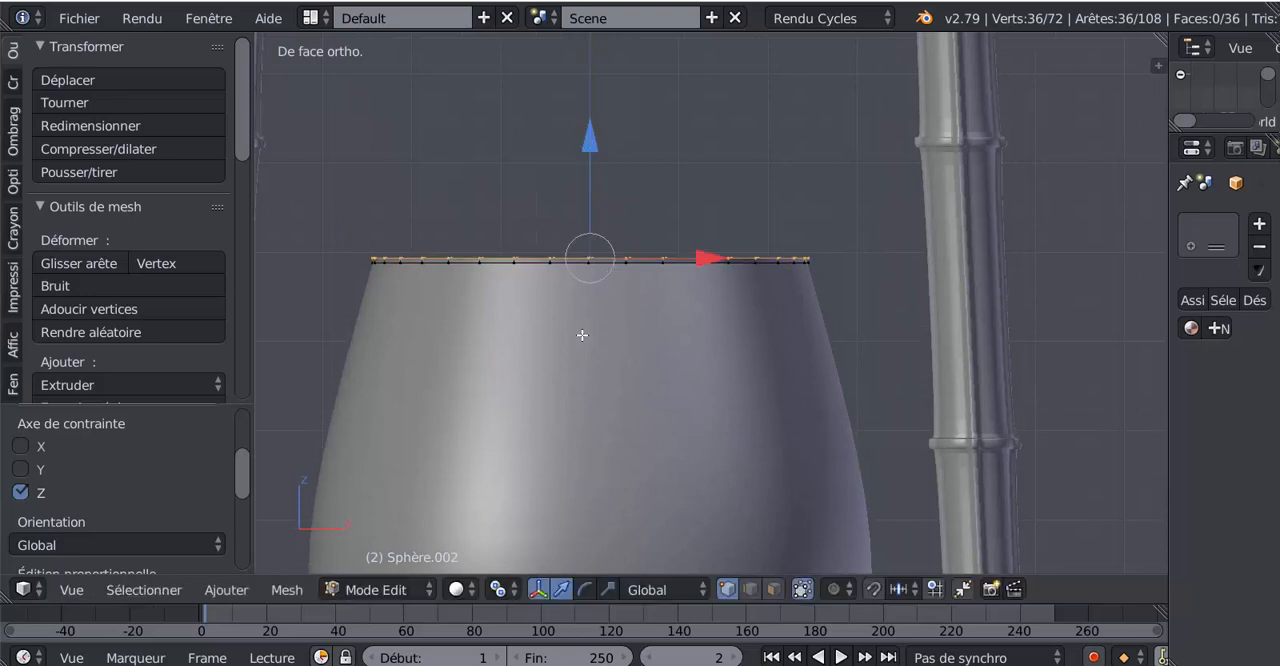
pyautogui.press('e')
pyautogui.rightClick(582, 334)
pyautogui.moveTo(593, 144); pyautogui.dragTo(595, 164)
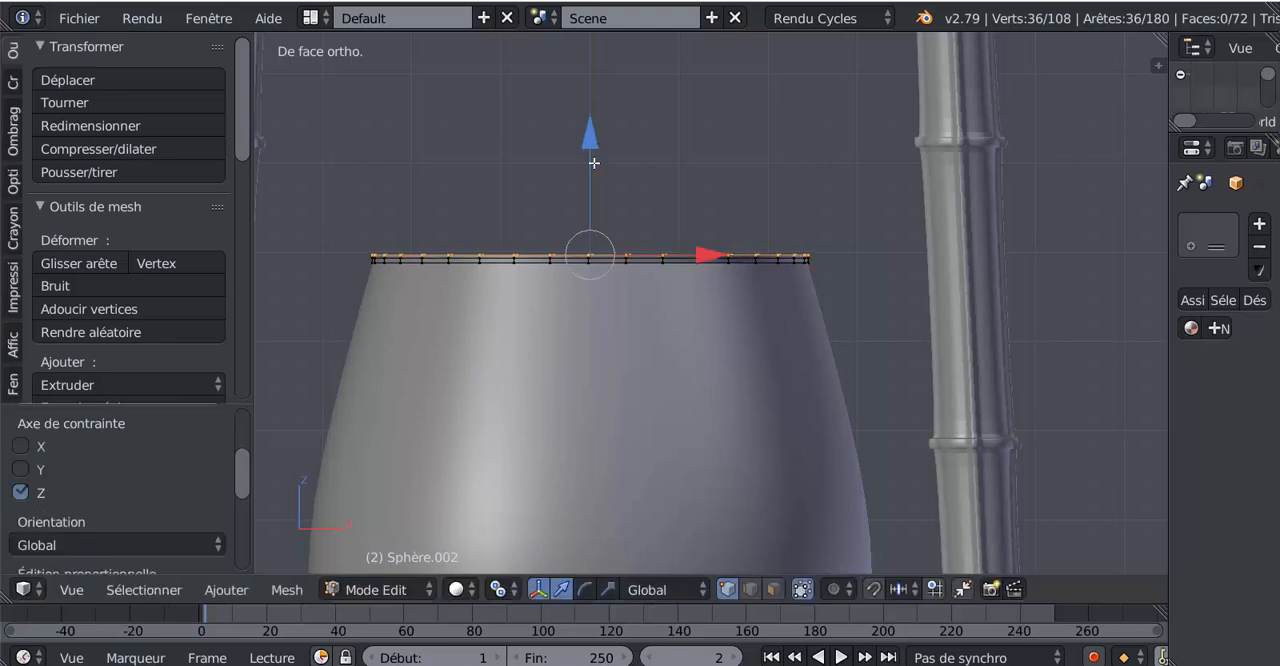
# Select the rim's middle edge loop, scale it slightly outward into a small bead, and check it in Object Mode
pyautogui.scroll(2, 608, 208)
pyautogui.keyDown('alt'); pyautogui.rightClick(578, 237); pyautogui.keyUp('alt')
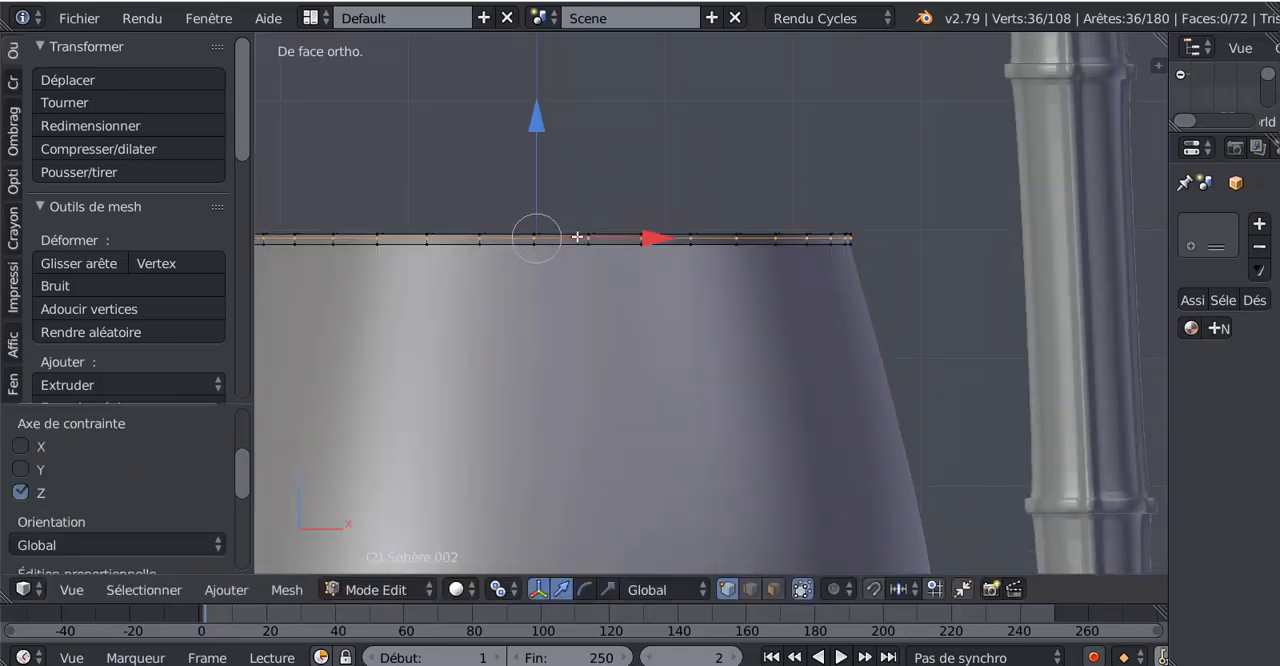
pyautogui.press('s')
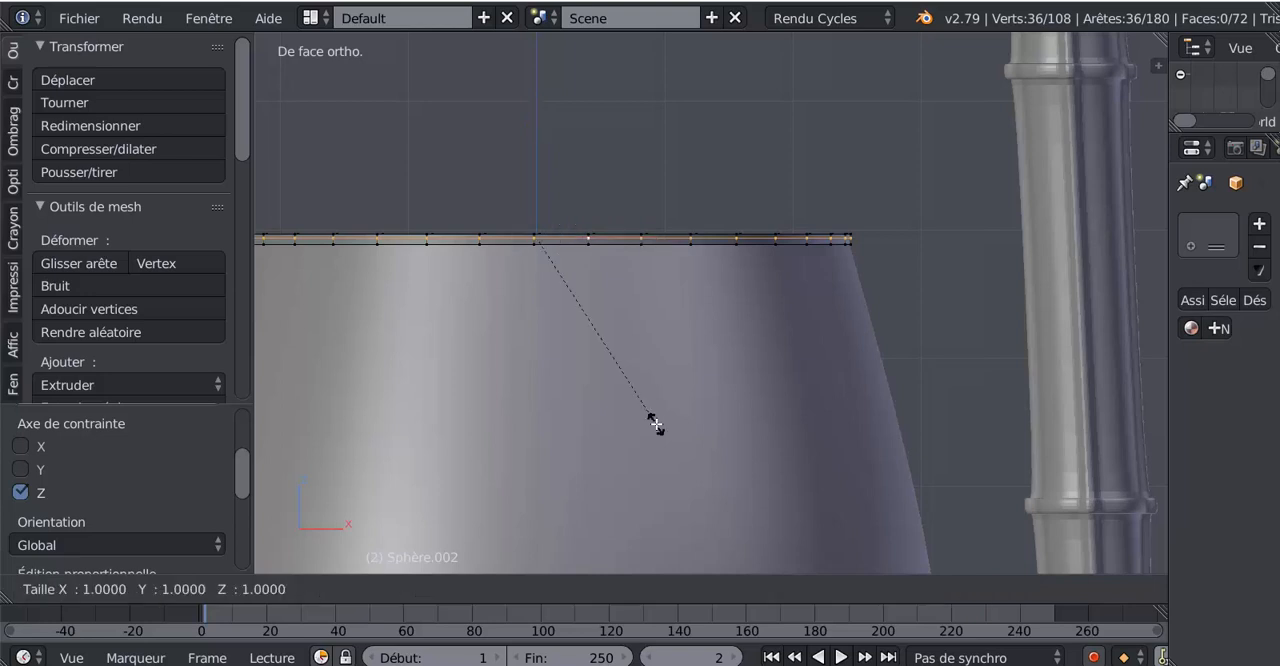
pyautogui.click(657, 426)
pyautogui.press('Tab')
pyautogui.scroll(-4, 660, 428)
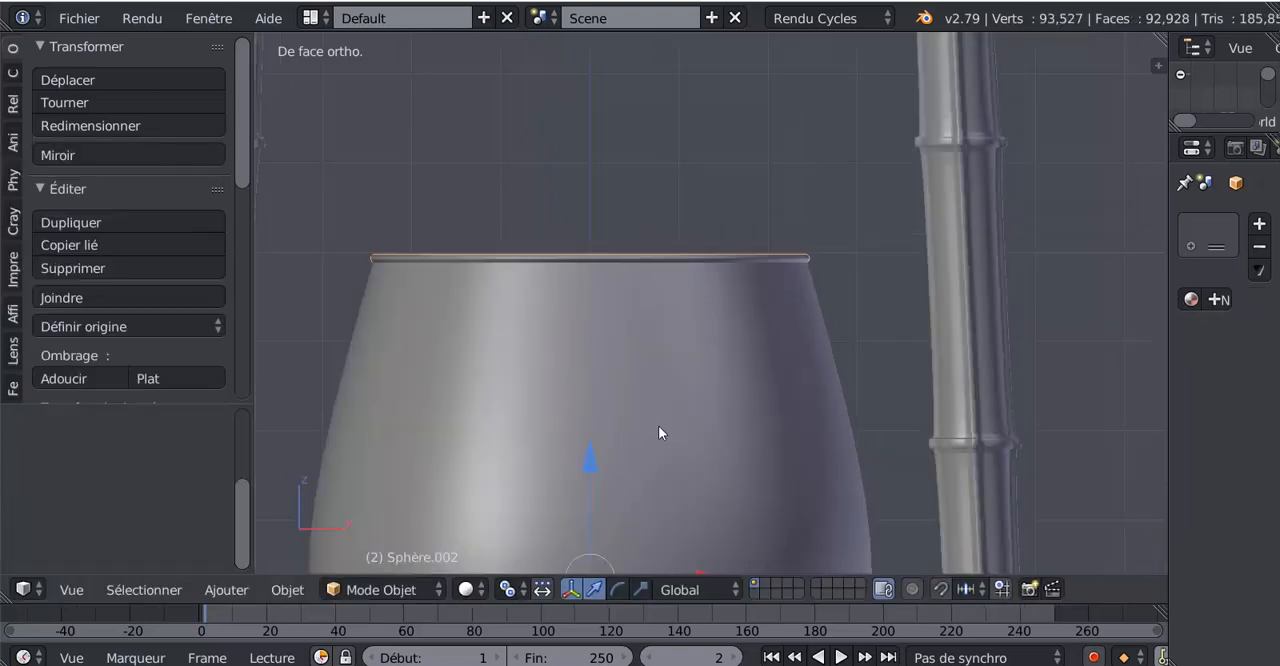
# Back in Edit Mode, extrude the rim's top edge loop and raise it along Z to form a vertical collar band
pyautogui.press('Tab')
pyautogui.scroll(4, 649, 410)
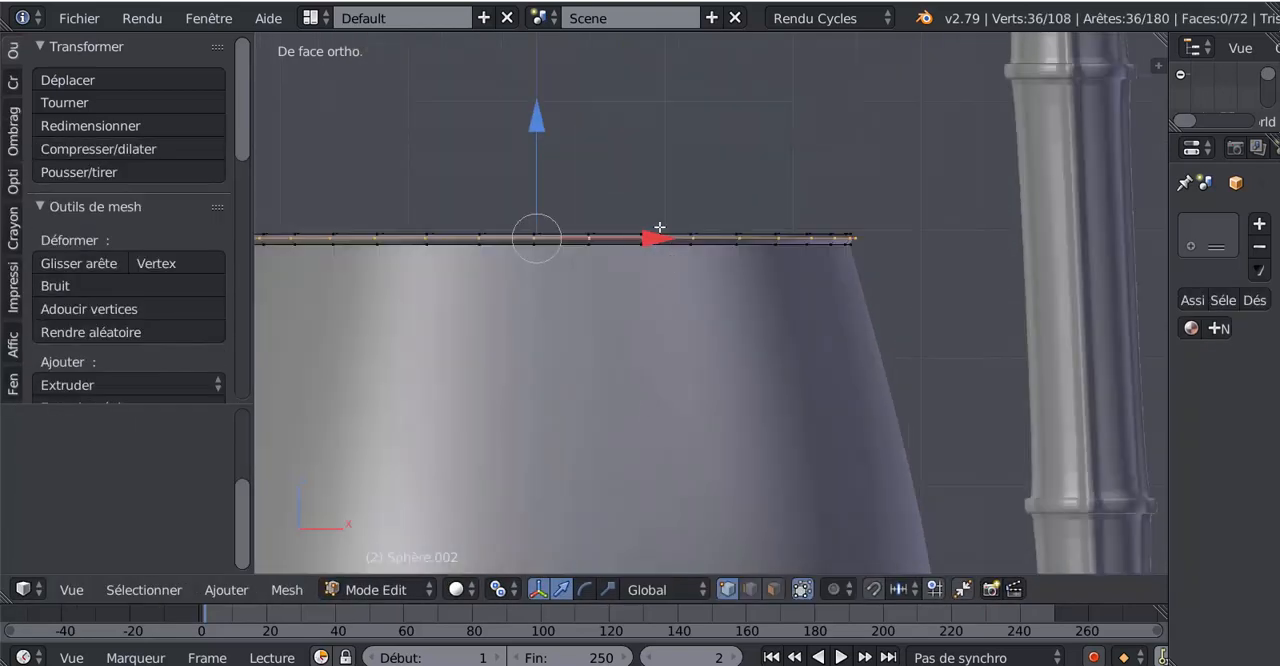
pyautogui.press('super')
pyautogui.press('super')
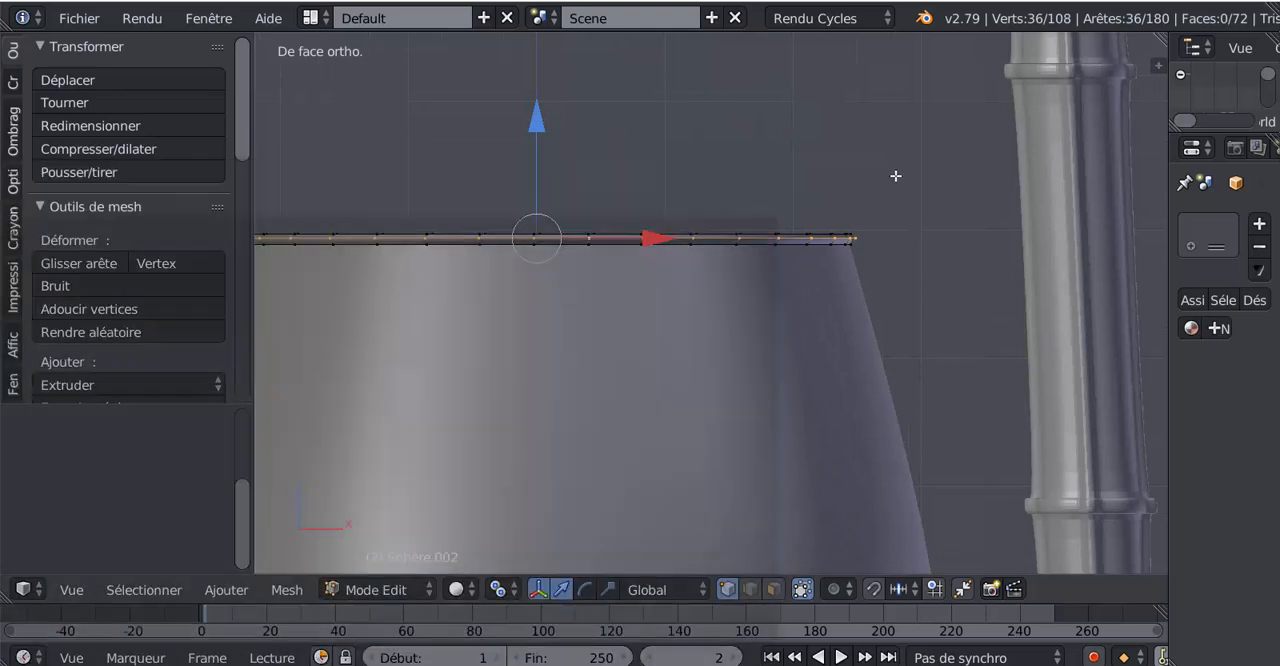
pyautogui.scroll(-3, 710, 300)
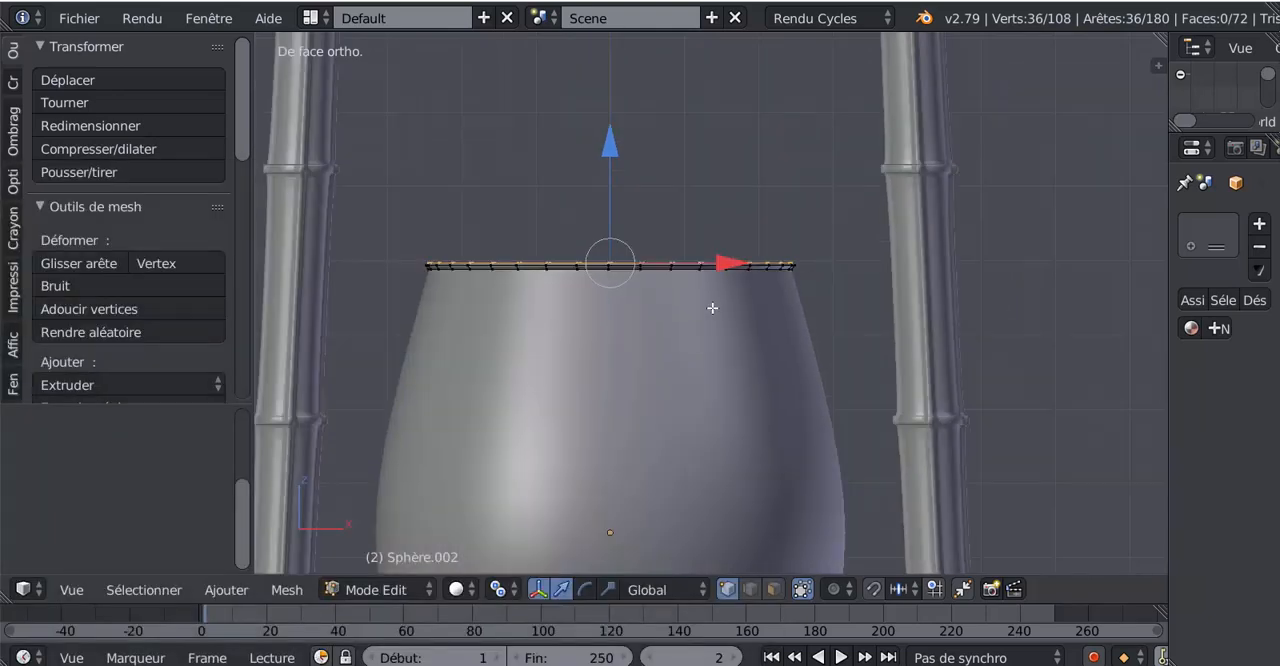
pyautogui.press('e')
pyautogui.rightClick(689, 338)
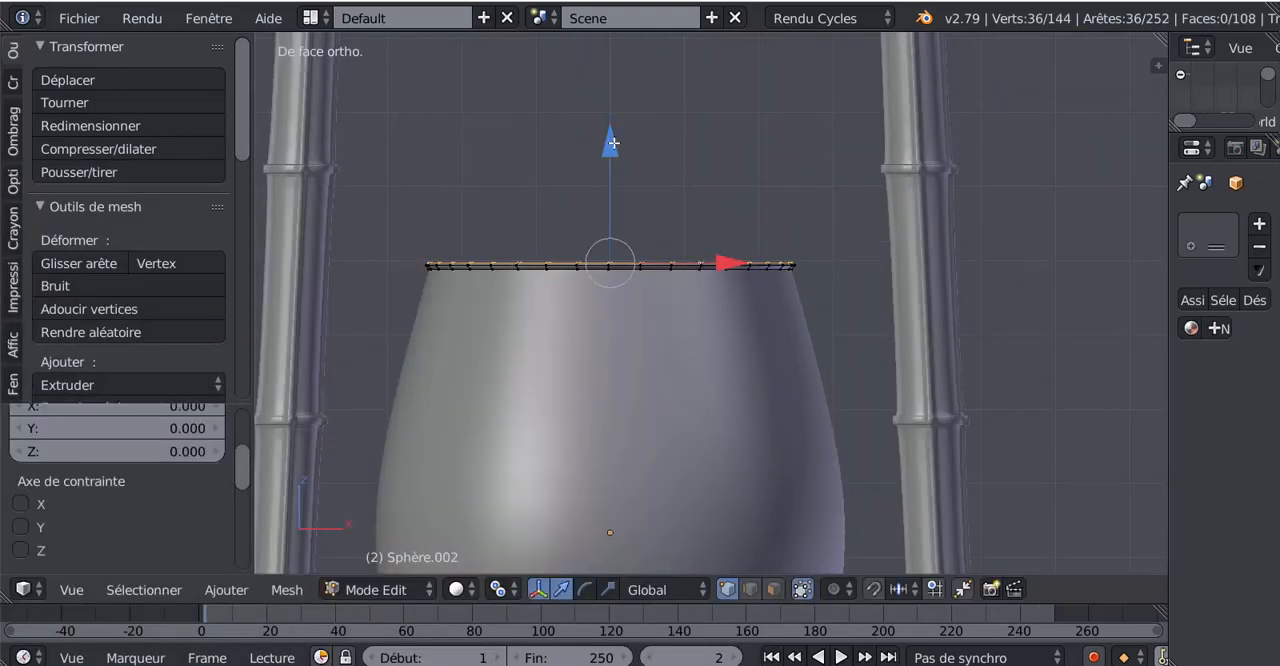
pyautogui.moveTo(609, 142); pyautogui.dragTo(624, 119)
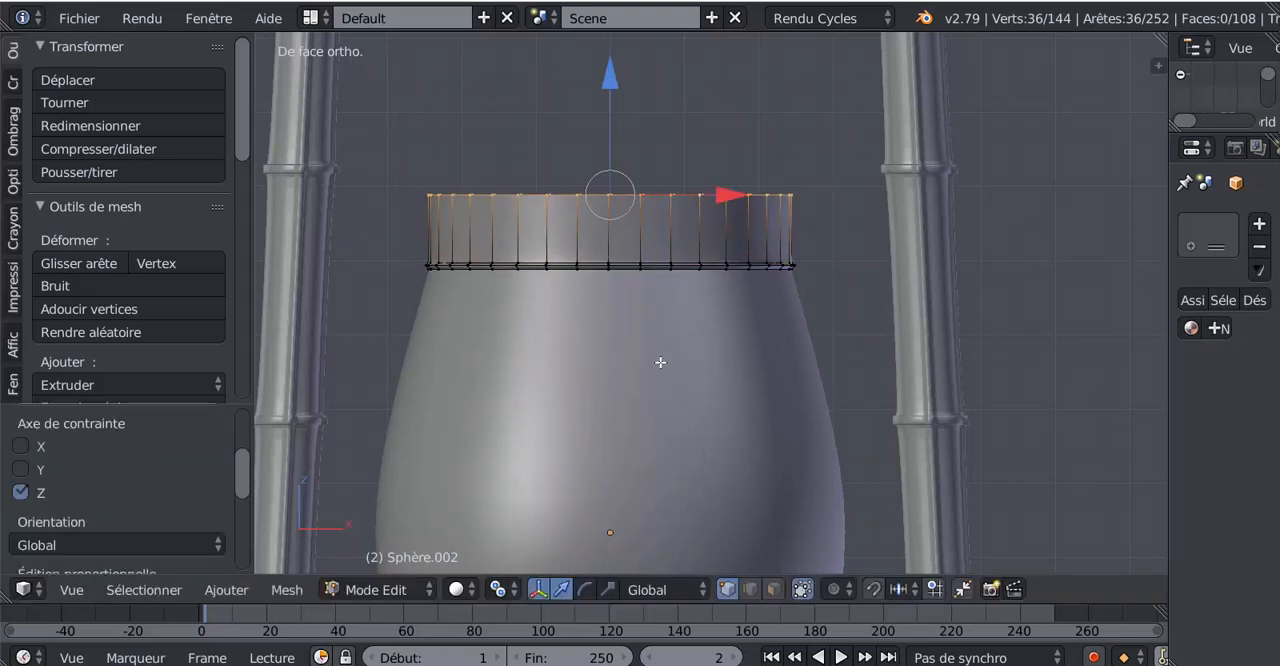
# Extrude the collar's top loop, scale it to 0.79 and raise it about 0.59 along Z, then return to Object Mode
pyautogui.press('g')
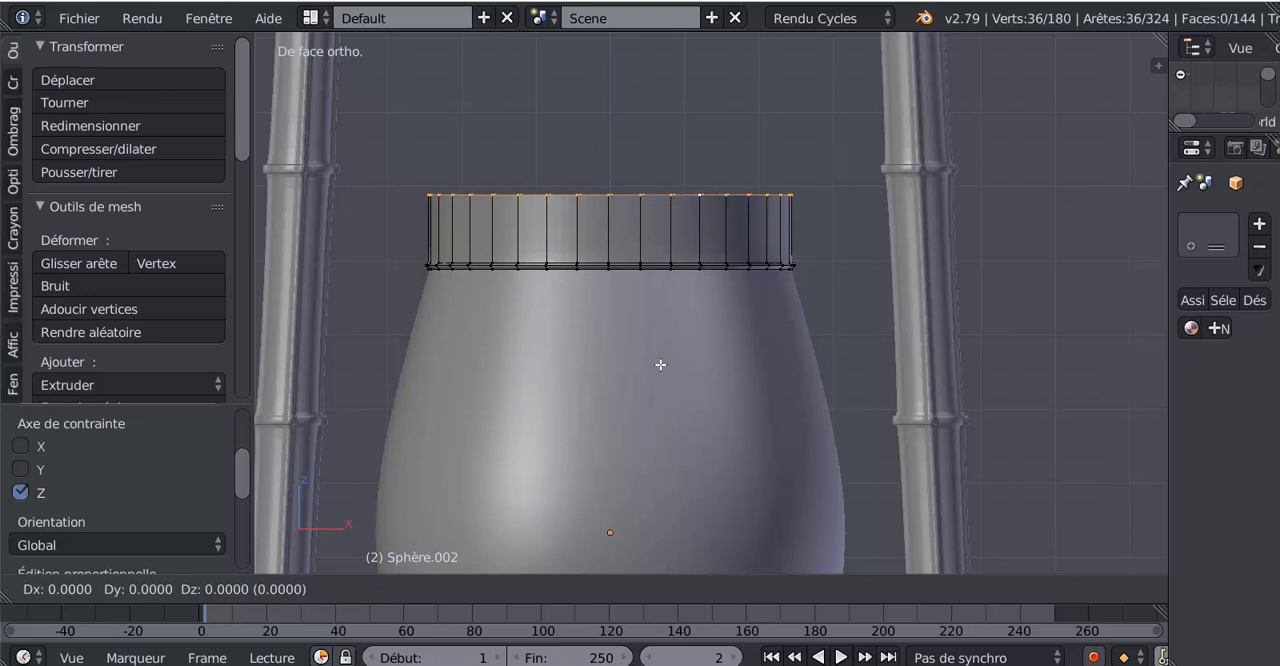
pyautogui.press('s')
pyautogui.click(645, 322)
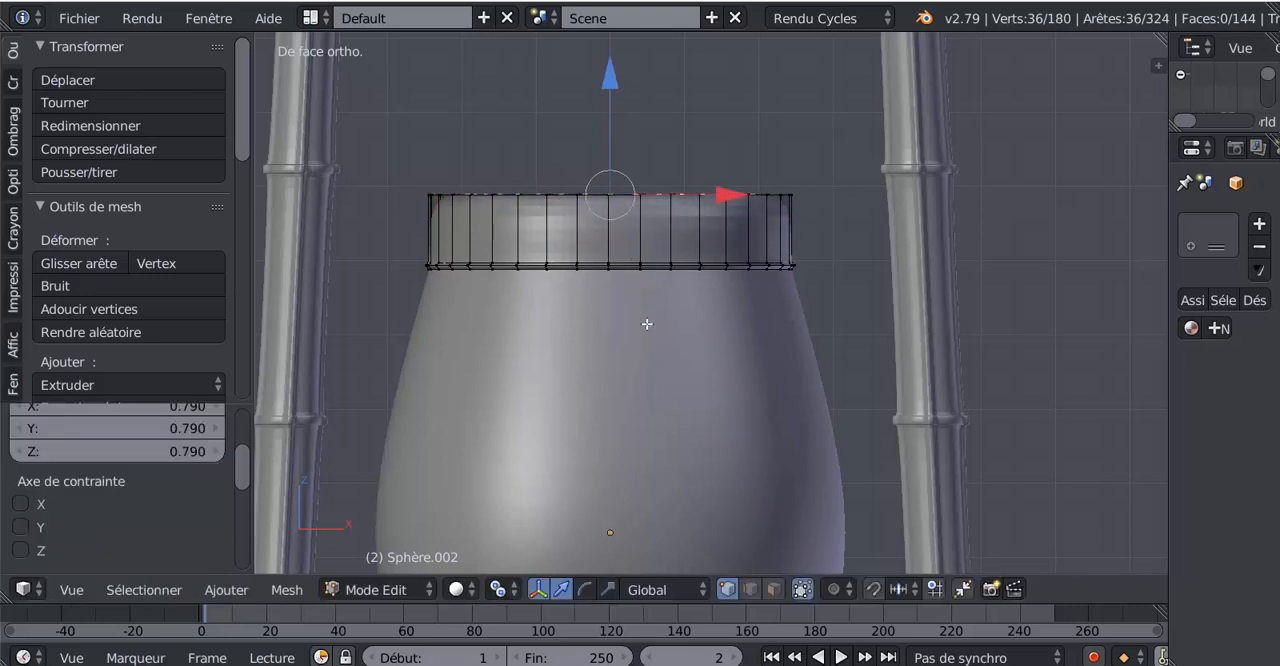
pyautogui.press('e')
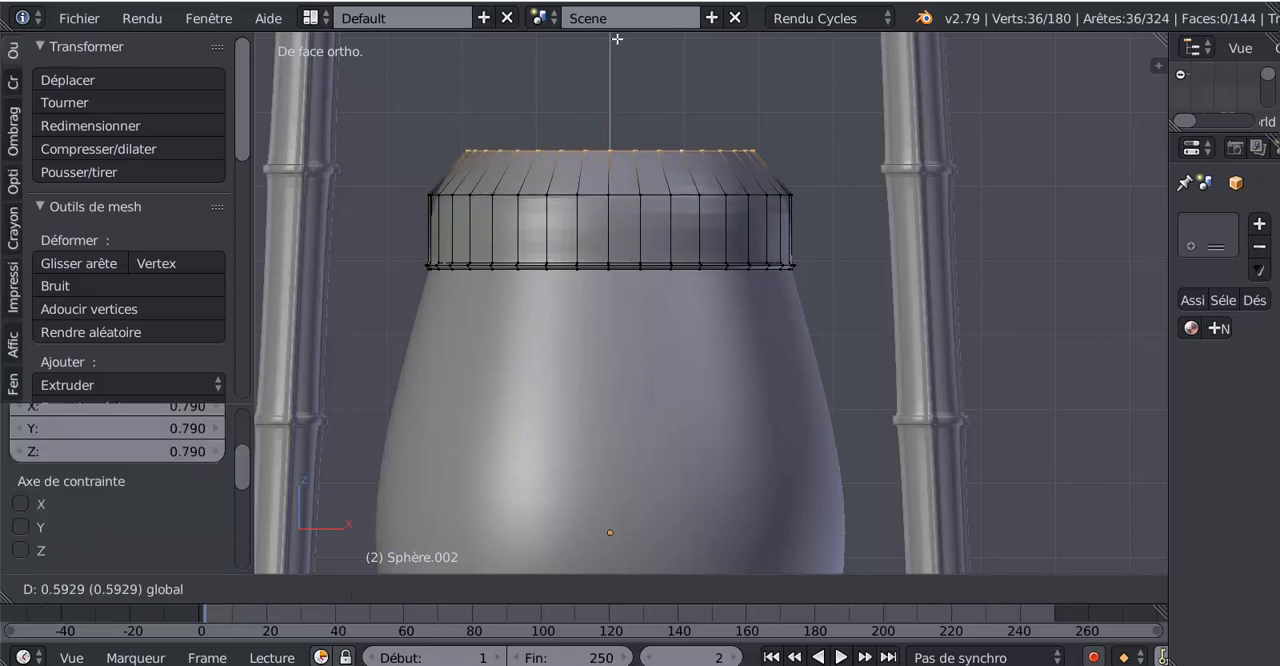
pyautogui.click(628, 171)
pyautogui.press('Tab')
pyautogui.scroll(-5, 644, 257)
pyautogui.scroll(3, 690, 285)
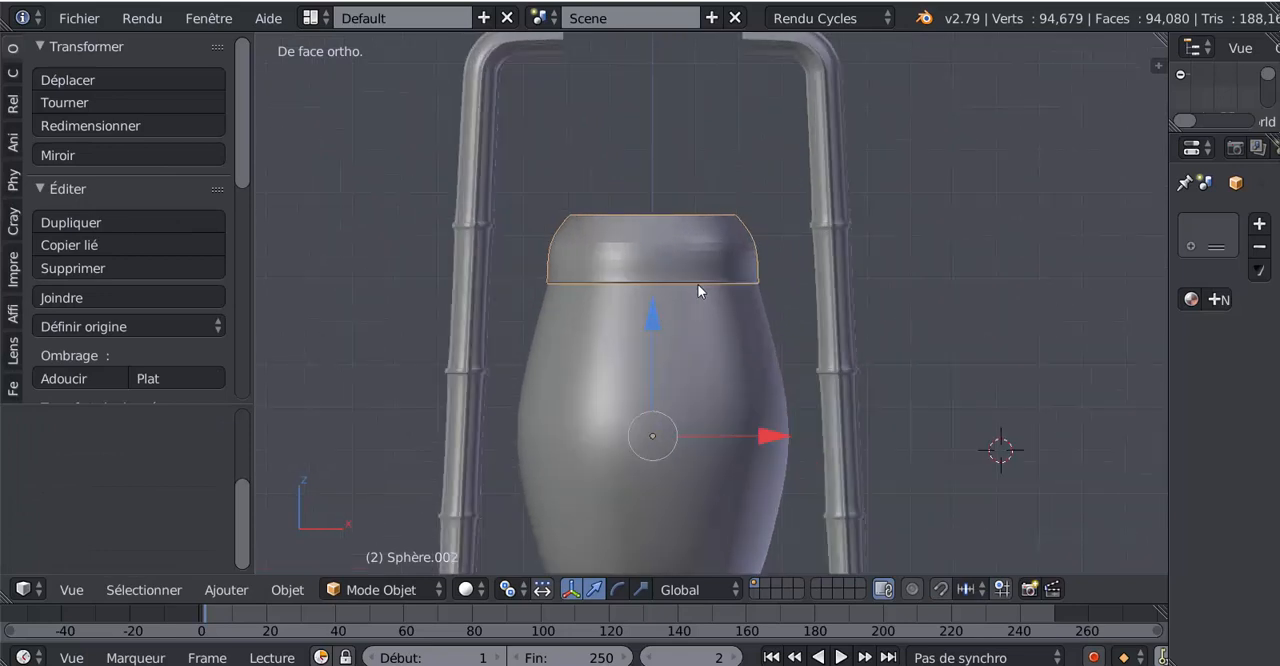
# Add a loop cut to the vertical band close below the shoulder edge, adjust its height, and inspect the collar in Object Mode
pyautogui.press('Tab')
pyautogui.hotkey('ctrl', 'r')
pyautogui.click(707, 268)
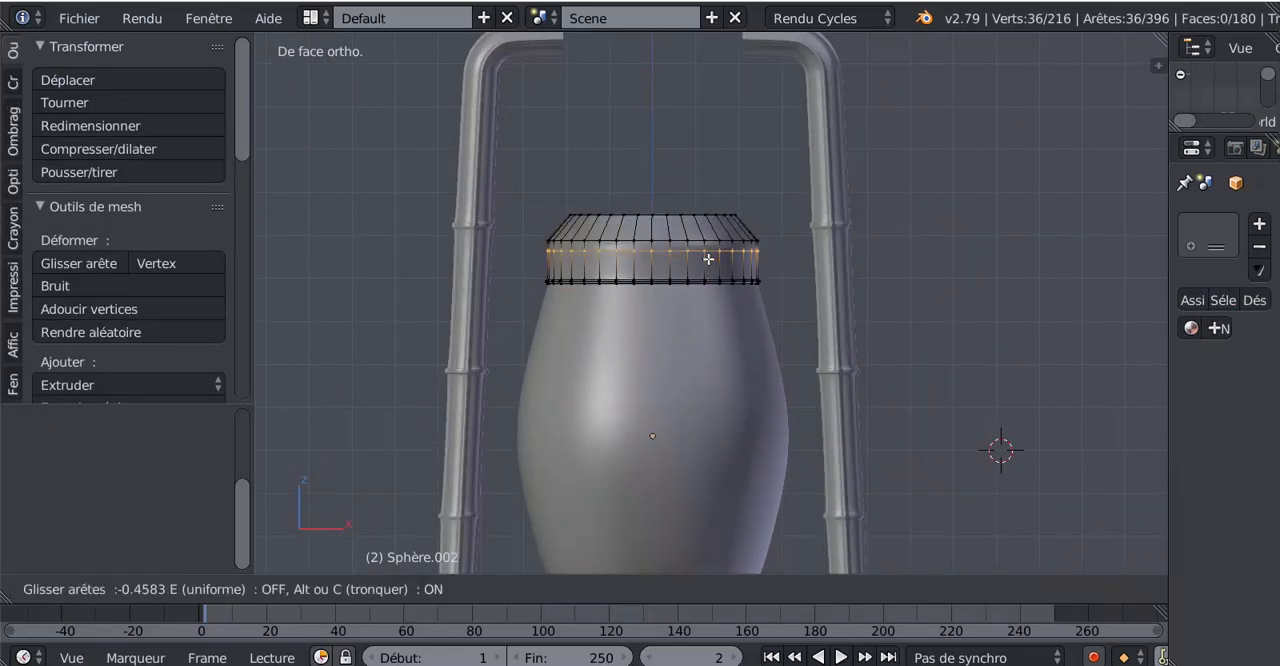
pyautogui.click(710, 245)
pyautogui.moveTo(652, 126); pyautogui.dragTo(658, 151)
pyautogui.press('Tab')
pyautogui.moveTo(673, 281); pyautogui.dragTo(666, 367, button='middle')
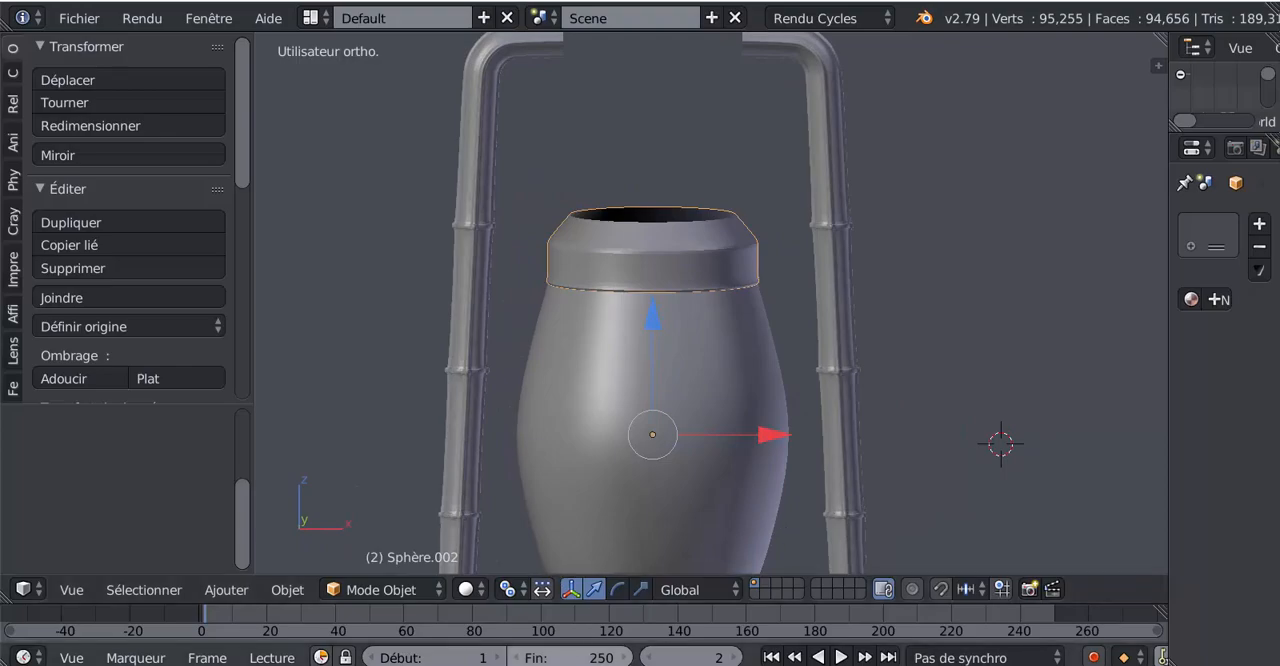
# Select the collar's top opening loop in Edit Mode, extrude it and raise it along Z to form a cylindrical neck
pyautogui.click(562, 662)
pyautogui.click(562, 662)
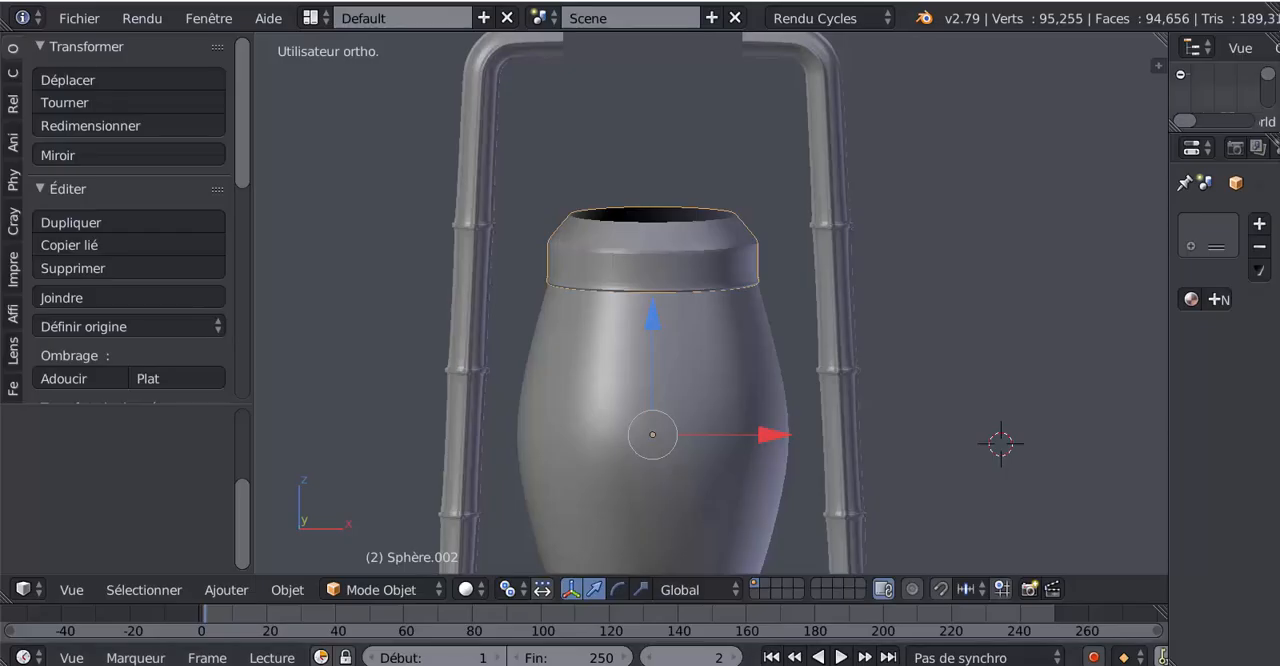
pyautogui.press('Tab')
pyautogui.keyDown('alt'); pyautogui.rightClick(677, 221); pyautogui.keyUp('alt')
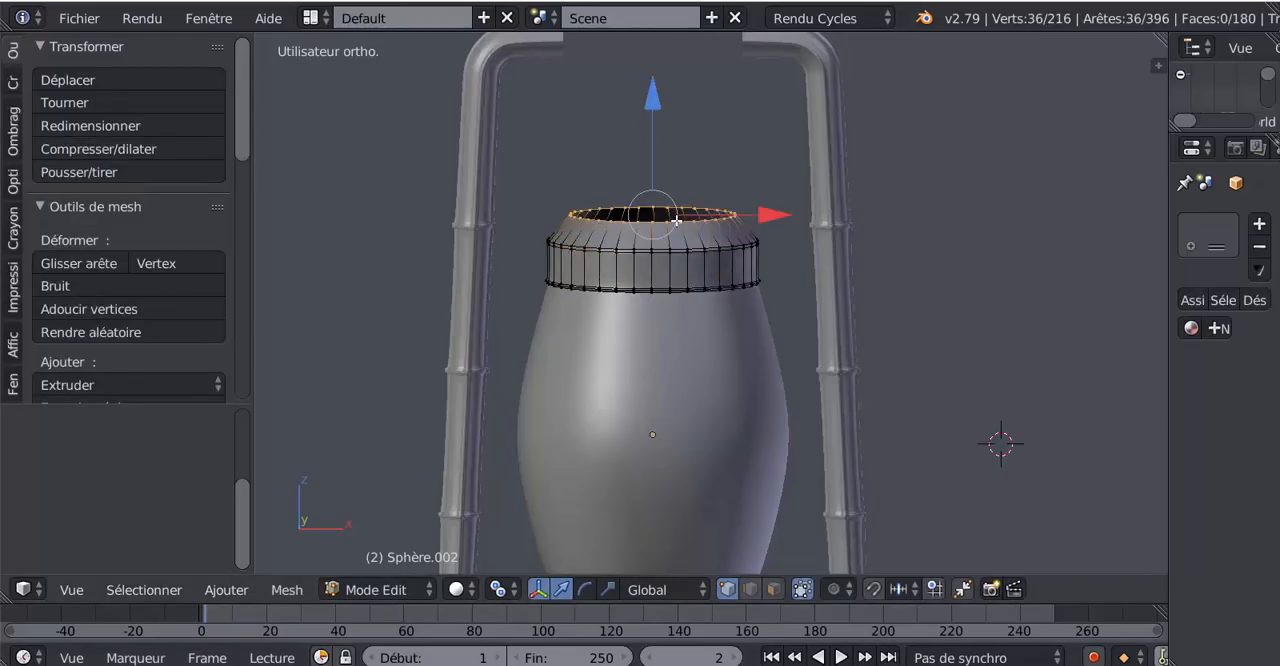
pyautogui.press('e')
pyautogui.rightClick(669, 135)
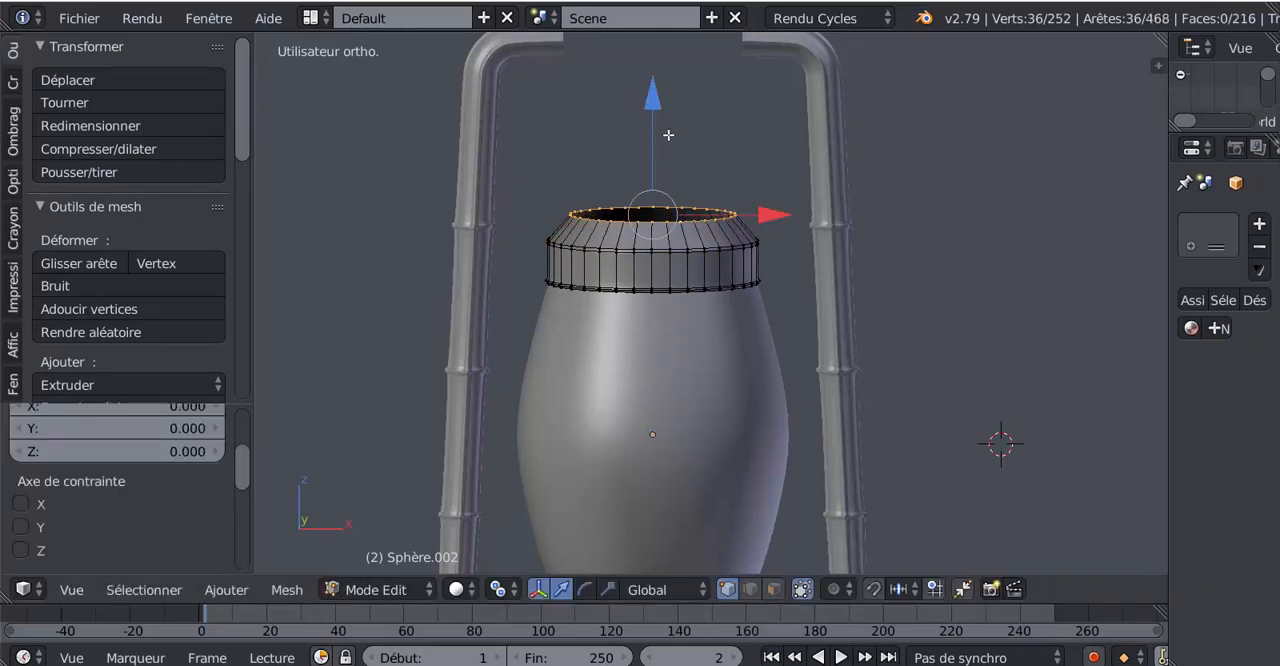
pyautogui.moveTo(650, 100); pyautogui.dragTo(642, 36)
# Add two loop cuts around the neck, sliding the first to factor 0.818 near its base and the second to 0.465
pyautogui.scroll(1, 712, 240)
pyautogui.hotkey('ctrl', 'r')
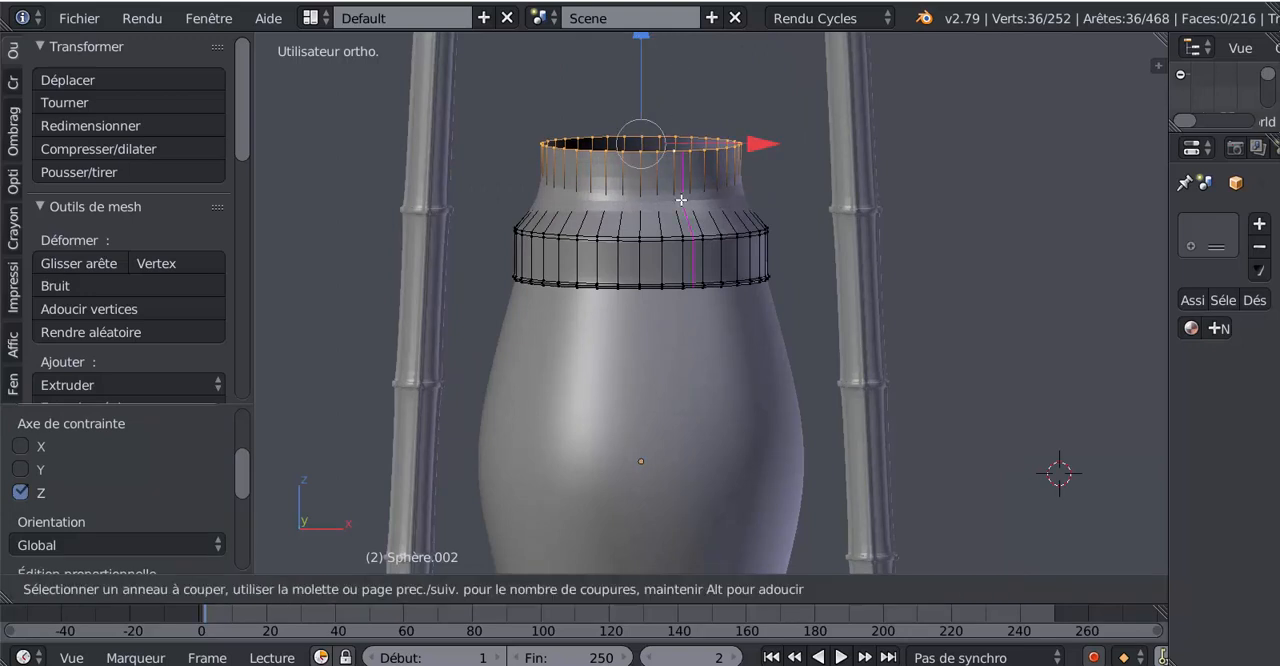
pyautogui.click(700, 187)
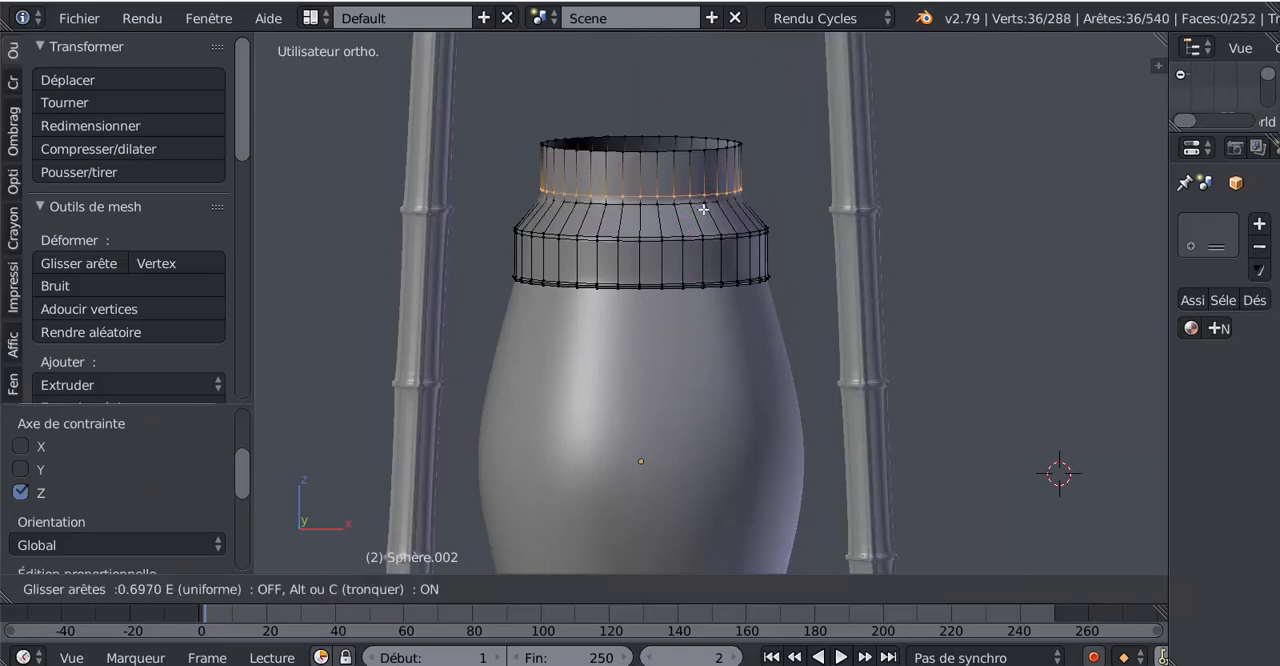
pyautogui.click(703, 209)
pyautogui.scroll(3, 714, 260)
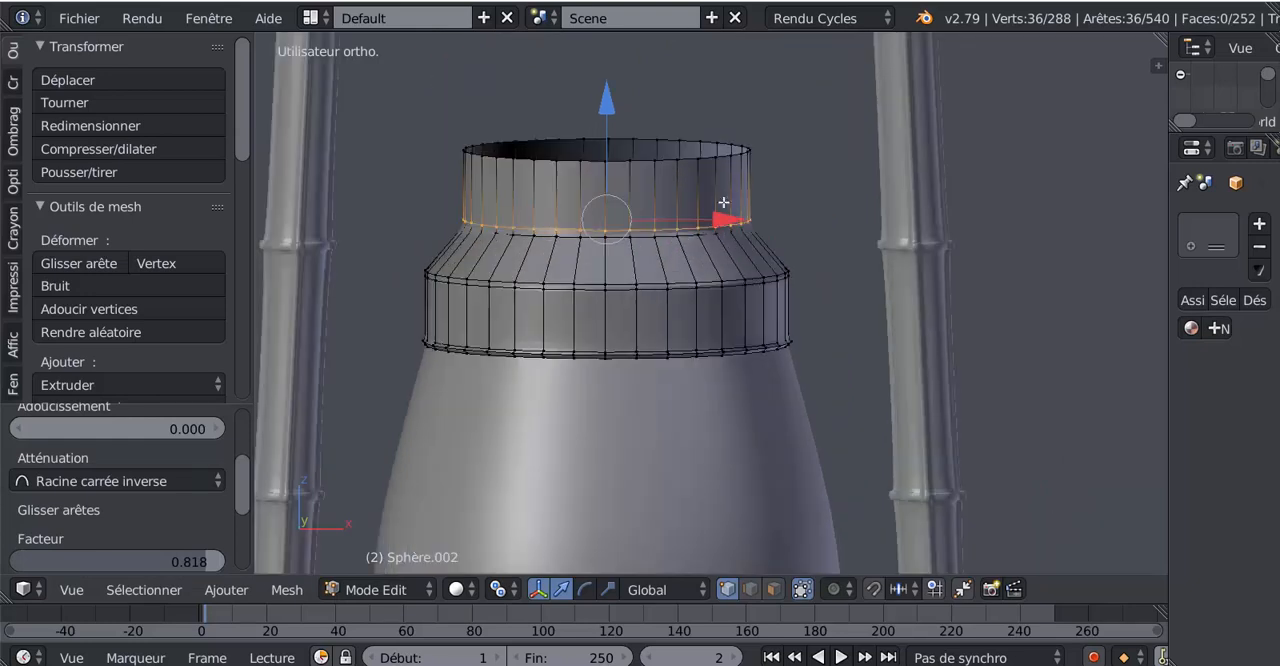
pyautogui.hotkey('ctrl', 'r')
pyautogui.click(700, 200)
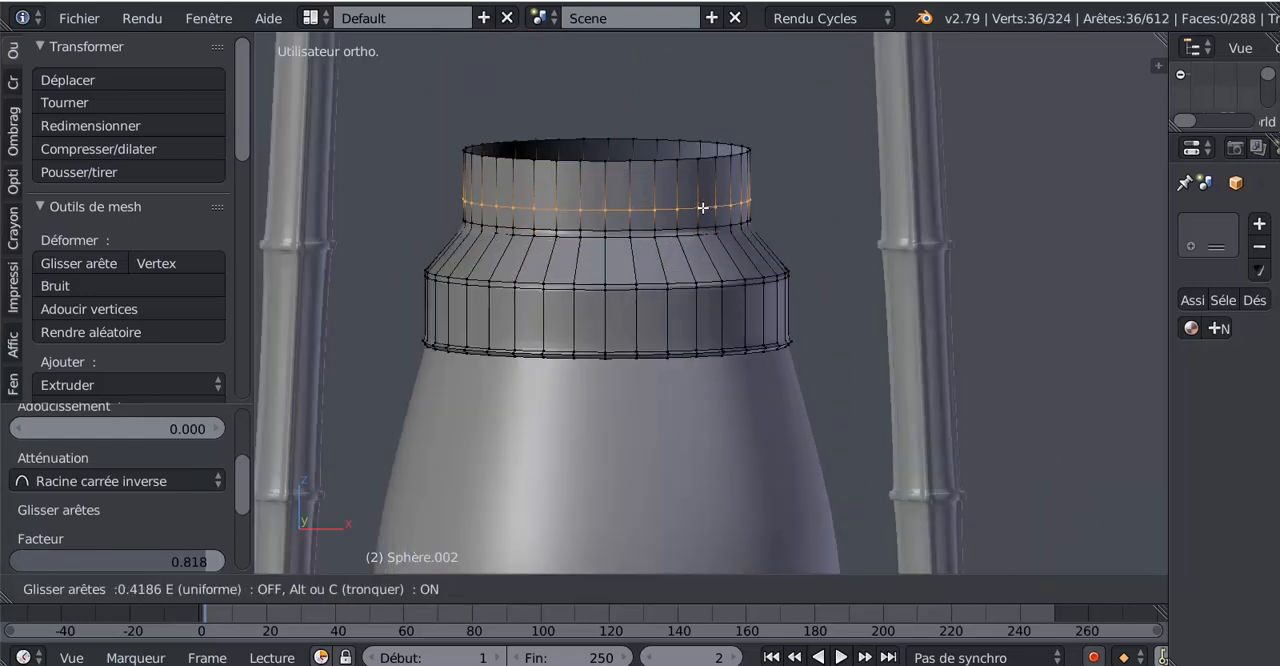
pyautogui.click(703, 207)
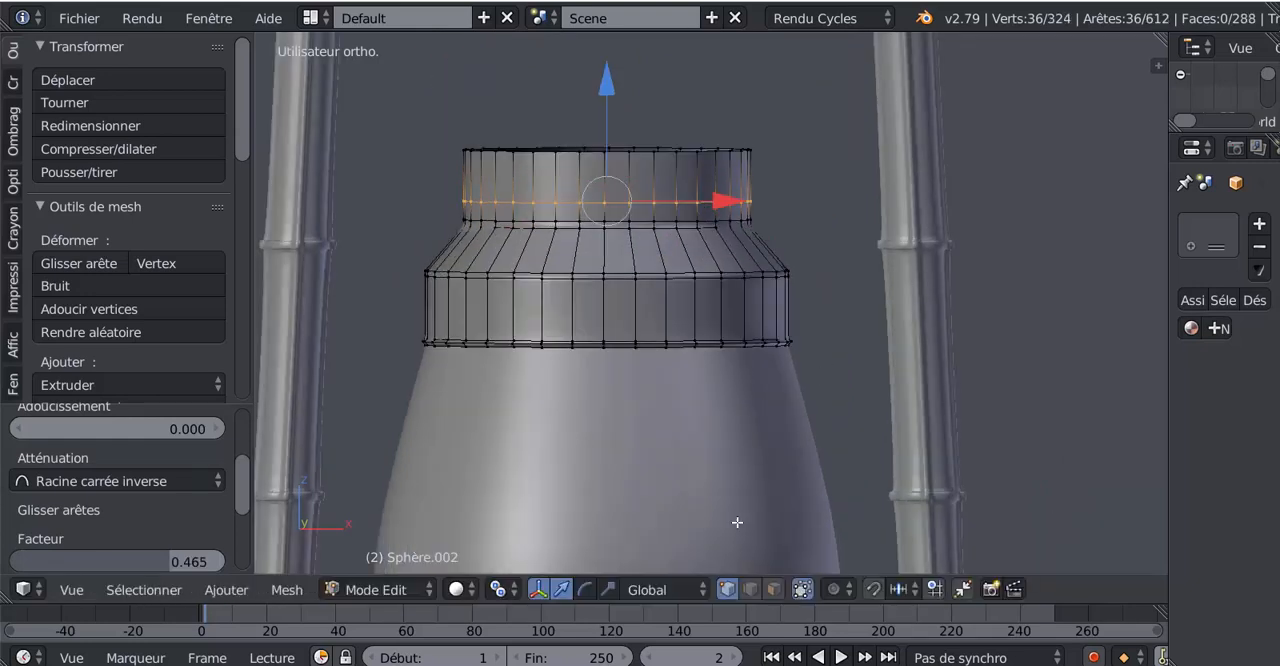
# Select the face loop at the base of the neck and inset each face individually with a thickness of 0.01
pyautogui.click(774, 589)
pyautogui.keyDown('alt'); pyautogui.rightClick(697, 213); pyautogui.keyUp('alt')
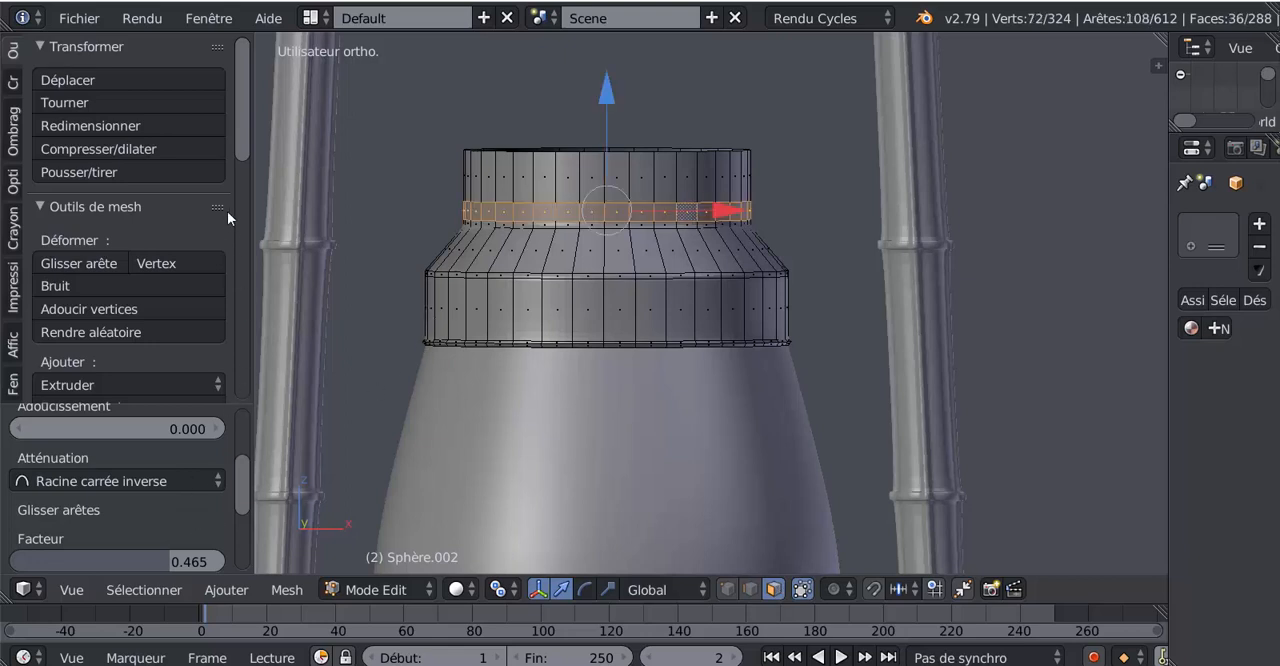
pyautogui.moveTo(241, 135); pyautogui.dragTo(238, 260)
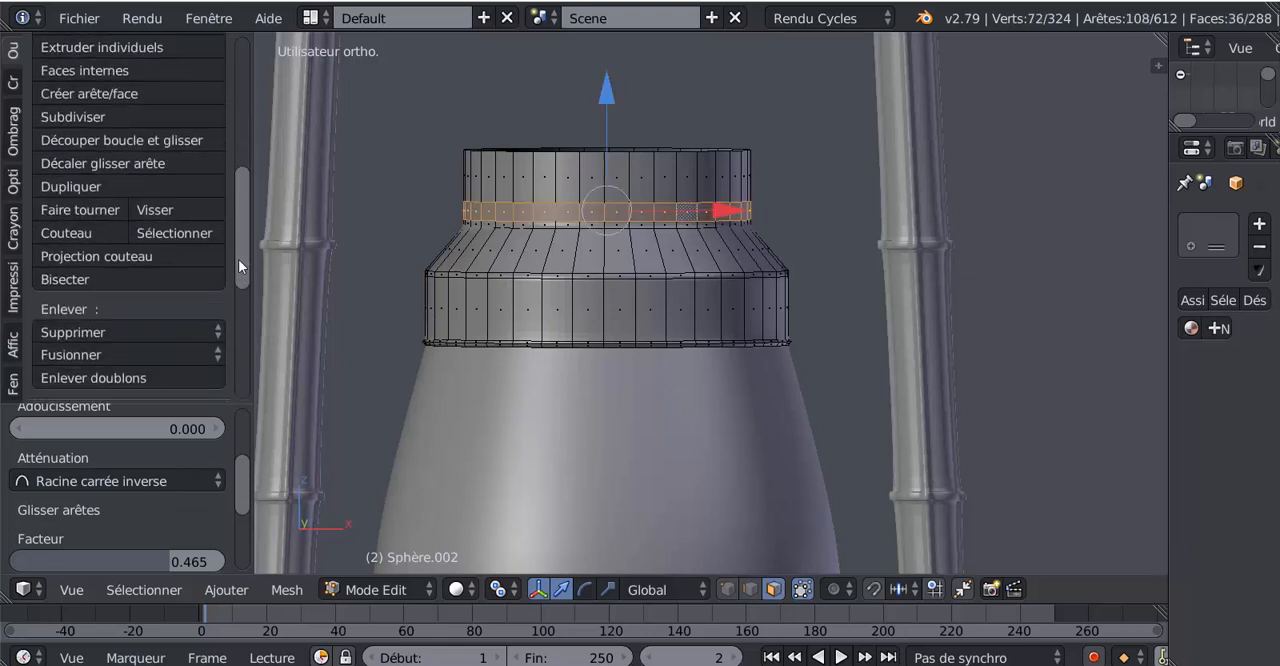
pyautogui.scroll(1, 238, 259)
pyautogui.press('i')
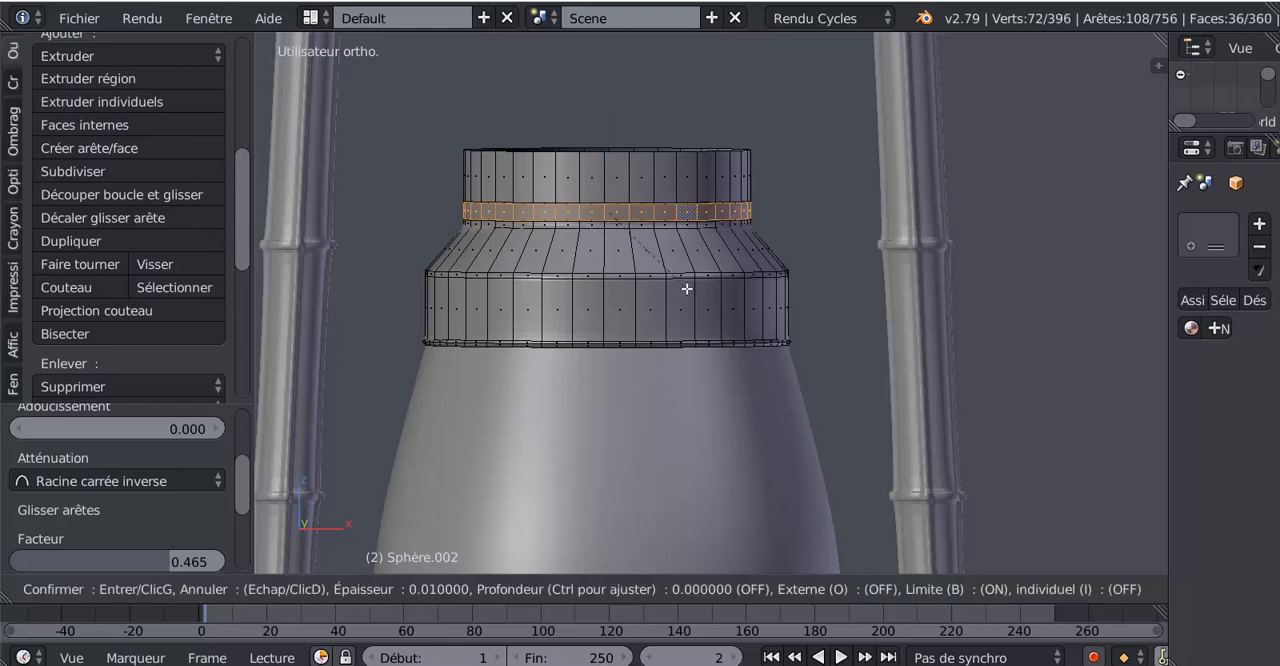
pyautogui.click(687, 289)
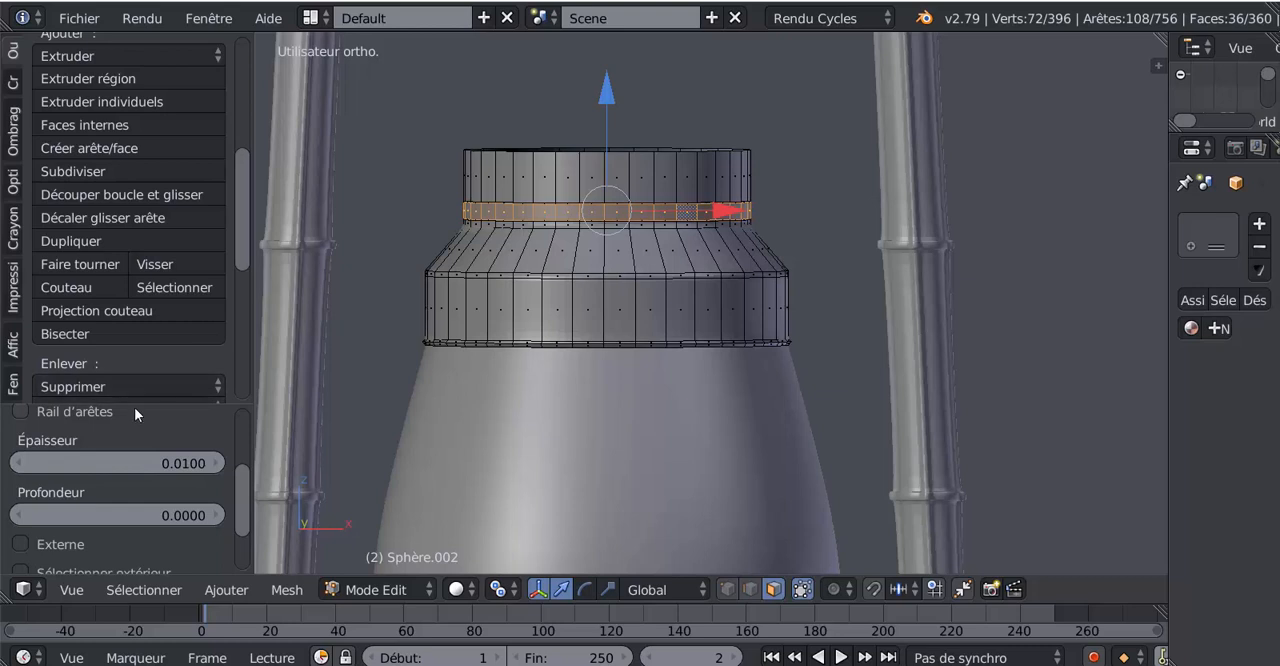
pyautogui.moveTo(134, 407); pyautogui.dragTo(126, 141)
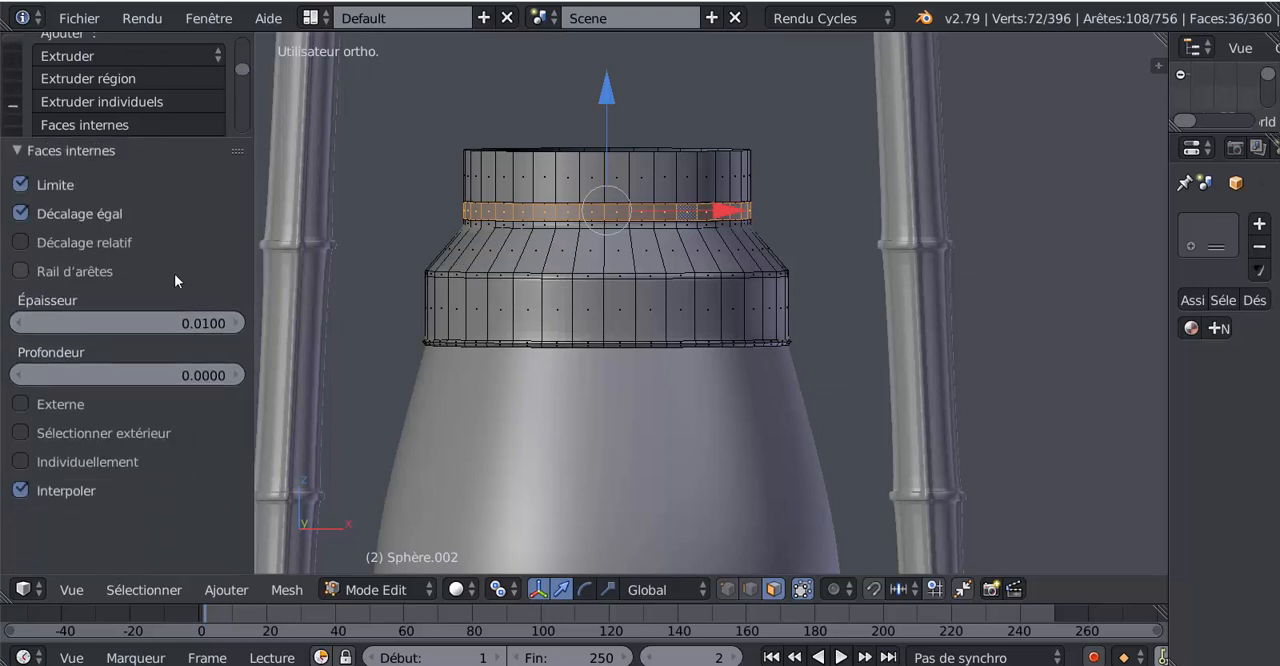
pyautogui.click(20, 462)
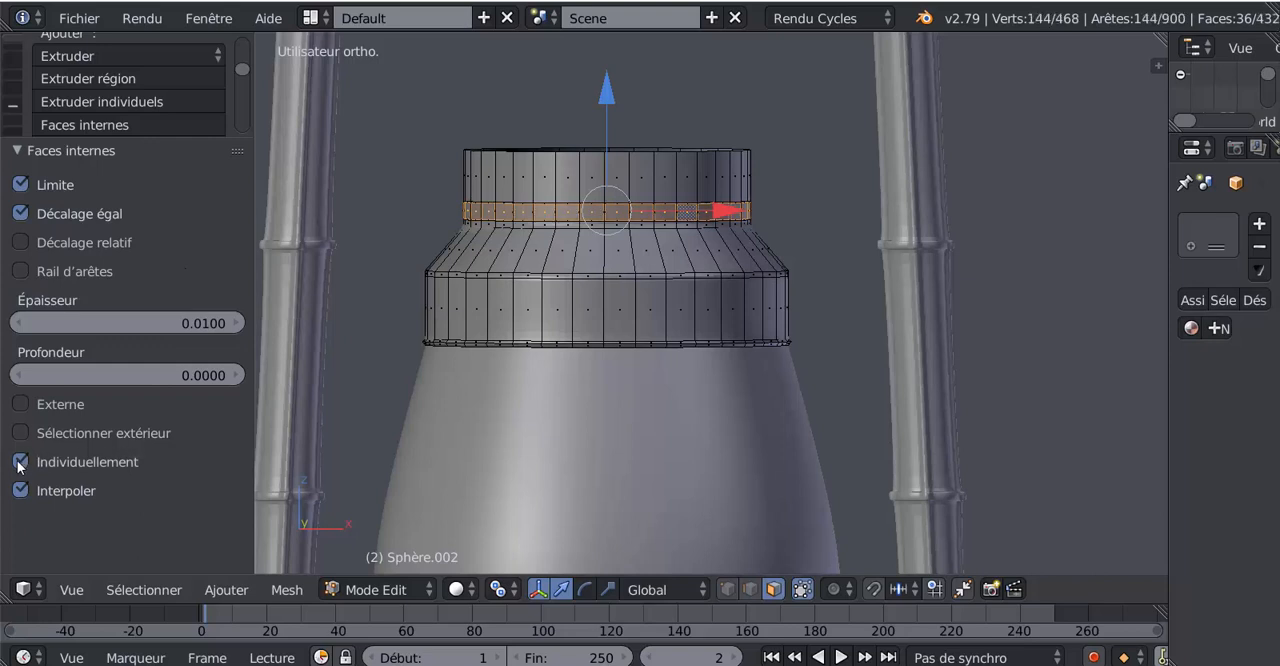
pyautogui.scroll(2, 627, 328)
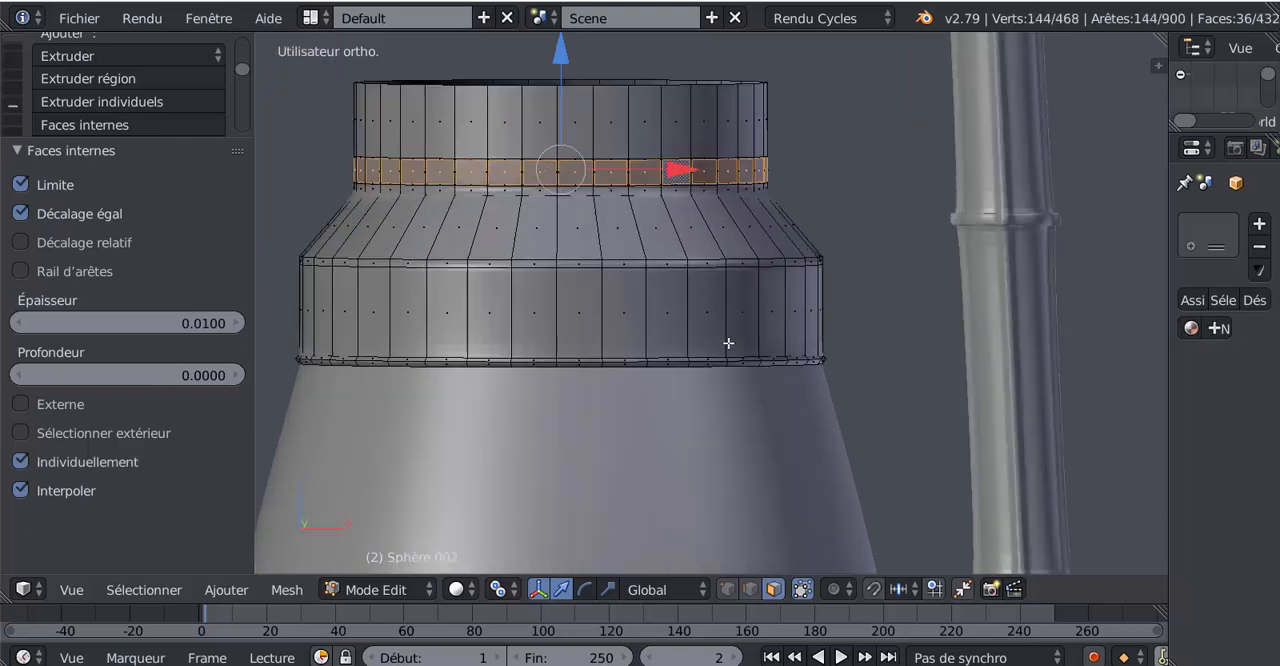
# Set the pivot point to individual origins and scale the inset neck faces to about 0.622
pyautogui.click(499, 590)
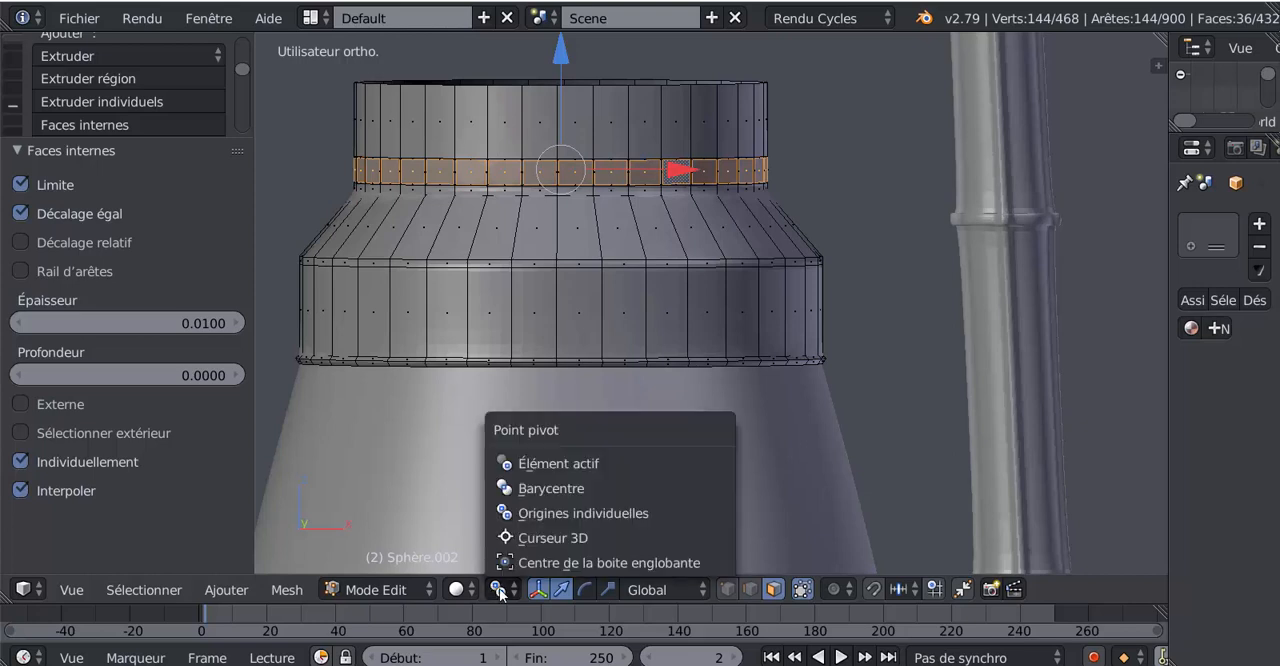
pyautogui.click(556, 511)
pyautogui.press('s')
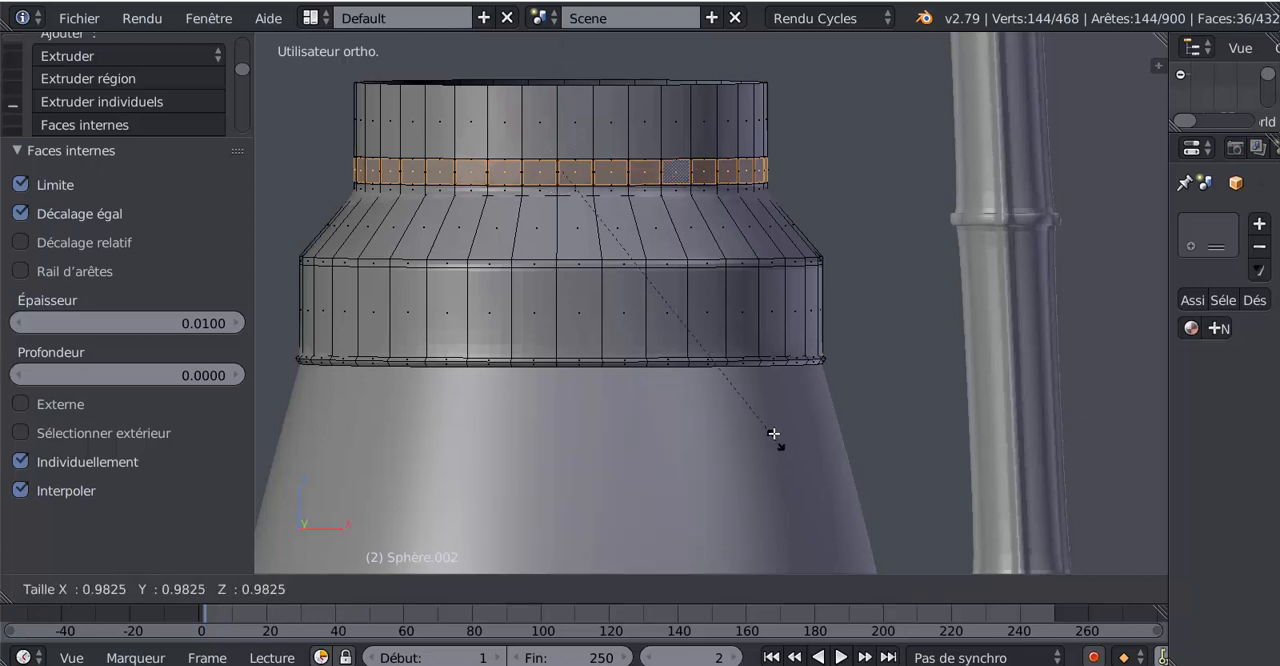
pyautogui.click(714, 326)
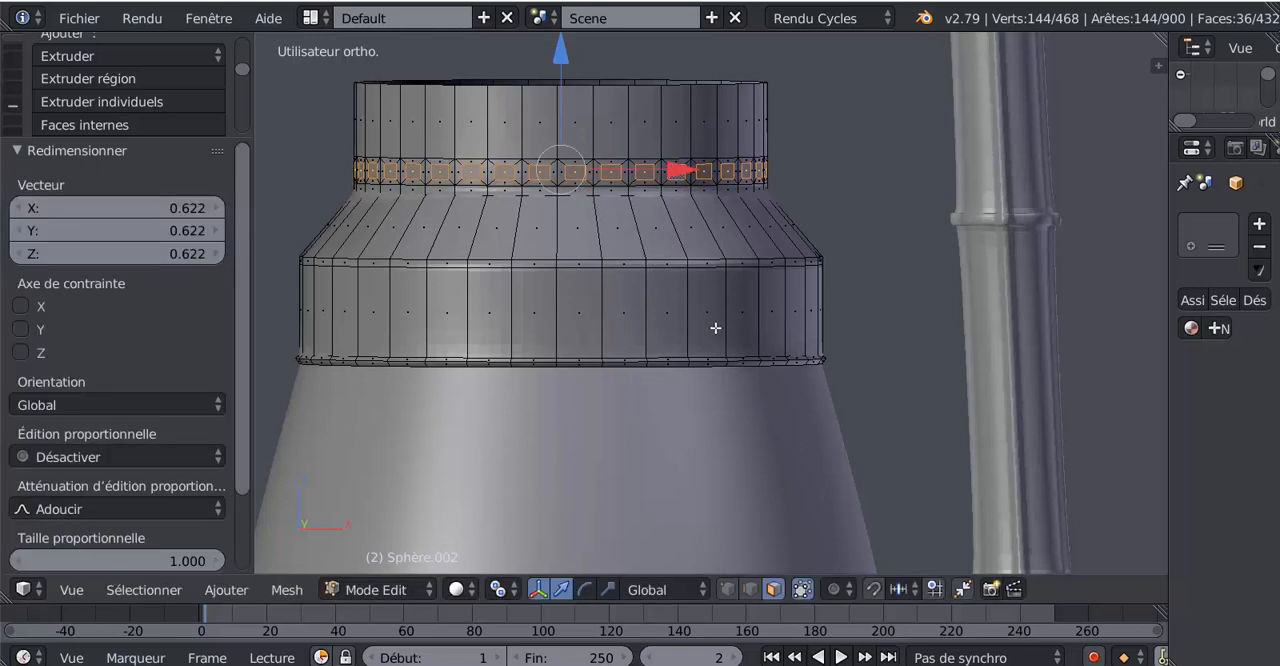
pyautogui.keyDown('shift'); pyautogui.moveTo(715, 328); pyautogui.dragTo(705, 355, button='middle'); pyautogui.keyUp('shift')
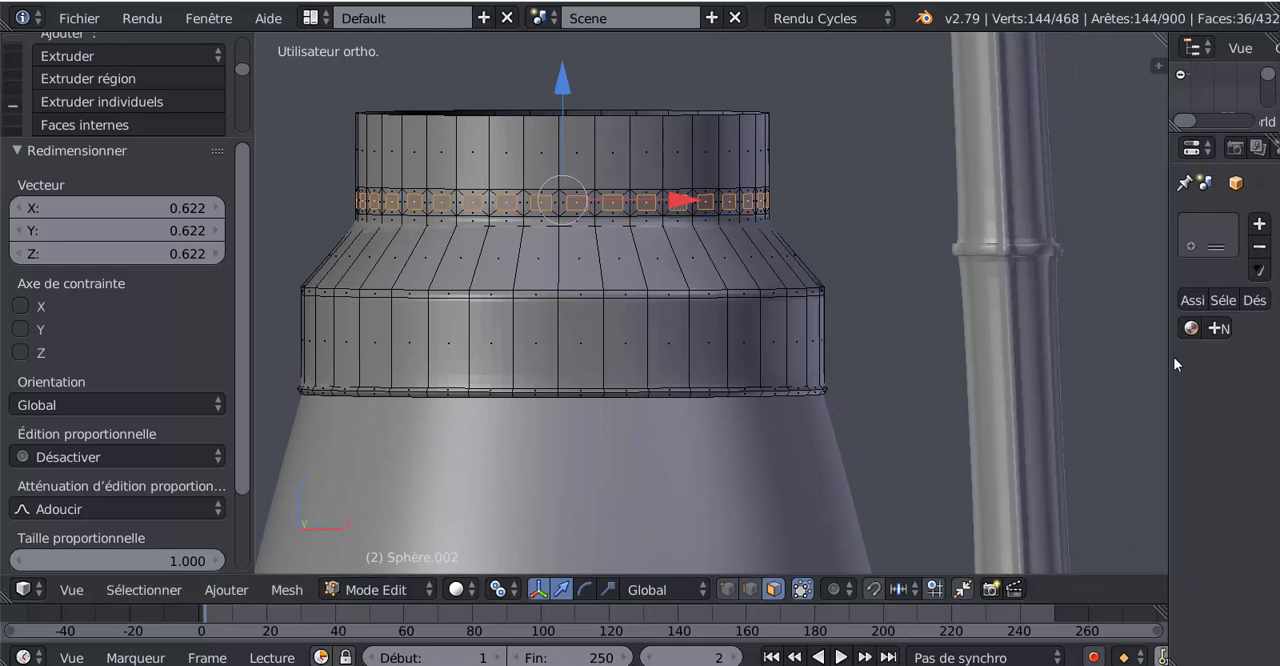
# Display the collar's modifiers, delete the selected small faces to open vent holes around the neck, and inspect the result in Object Mode
pyautogui.moveTo(1166, 362); pyautogui.dragTo(932, 364)
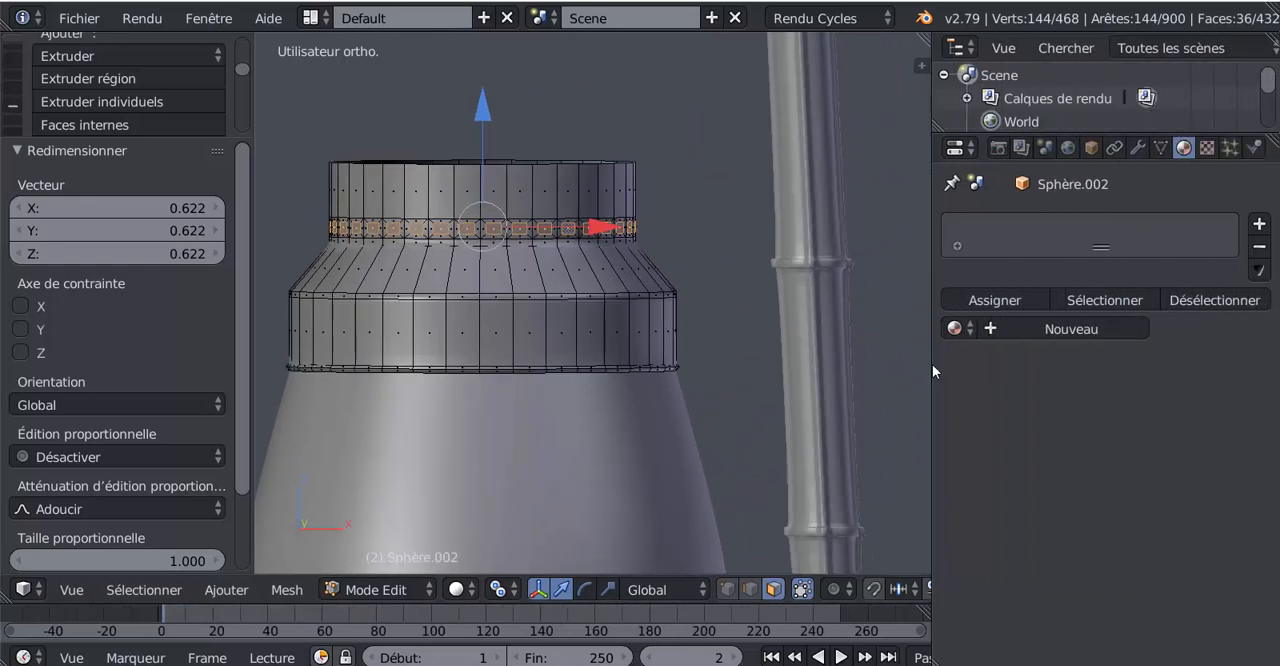
pyautogui.click(1136, 149)
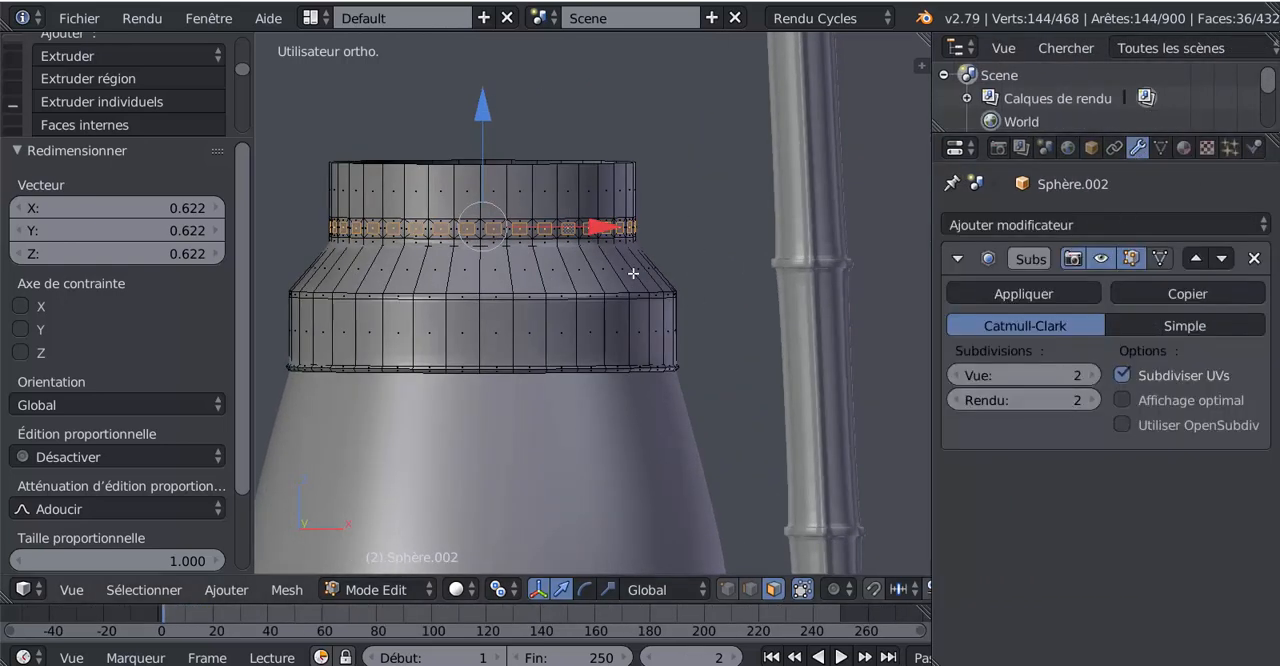
pyautogui.press('x')
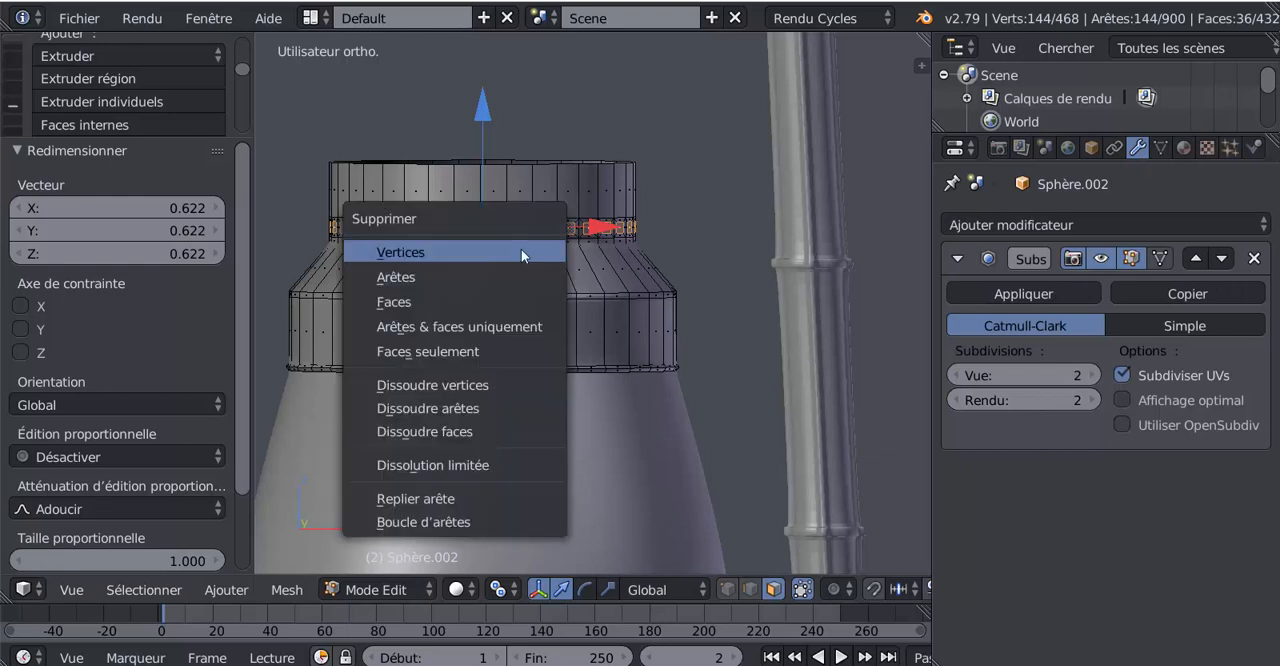
pyautogui.click(471, 299)
pyautogui.press('Tab')
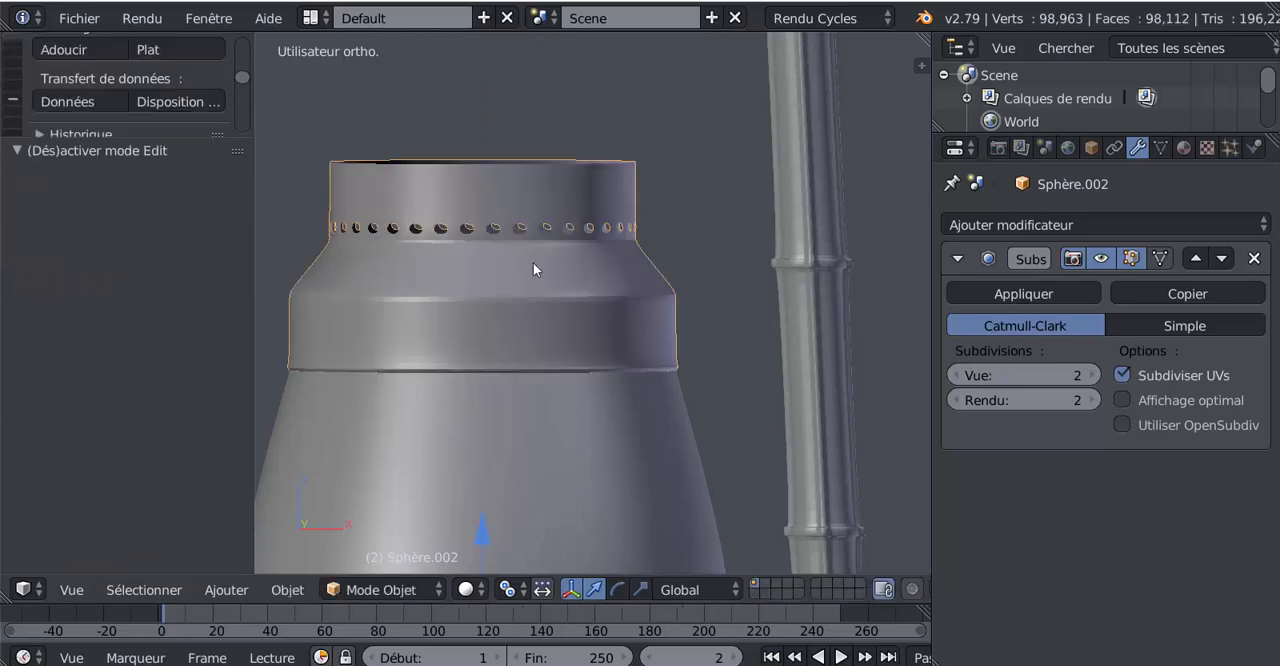
pyautogui.scroll(3, 533, 262)
pyautogui.moveTo(538, 256); pyautogui.dragTo(585, 287, button='middle')
pyautogui.press('Tab')
pyautogui.press('Tab')
pyautogui.scroll(-3, 602, 278)
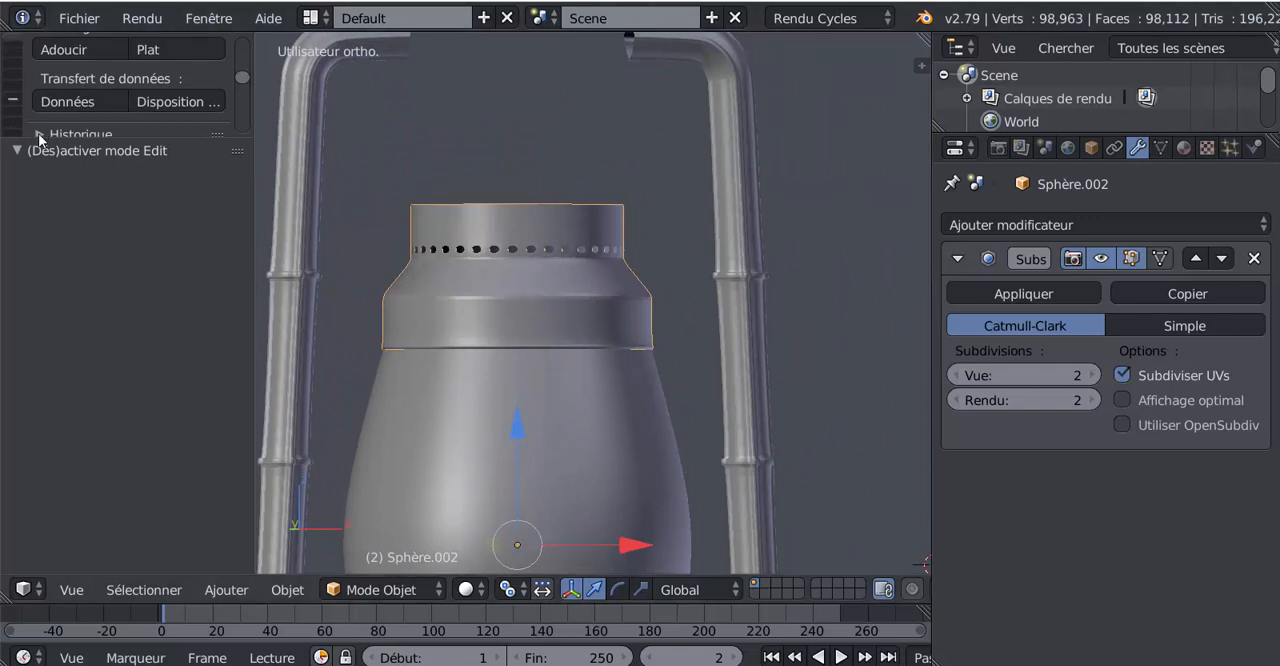
# Apply smooth shading to the collar object and view the whole lantern
pyautogui.moveTo(42, 138); pyautogui.dragTo(81, 423)
pyautogui.click(13, 50)
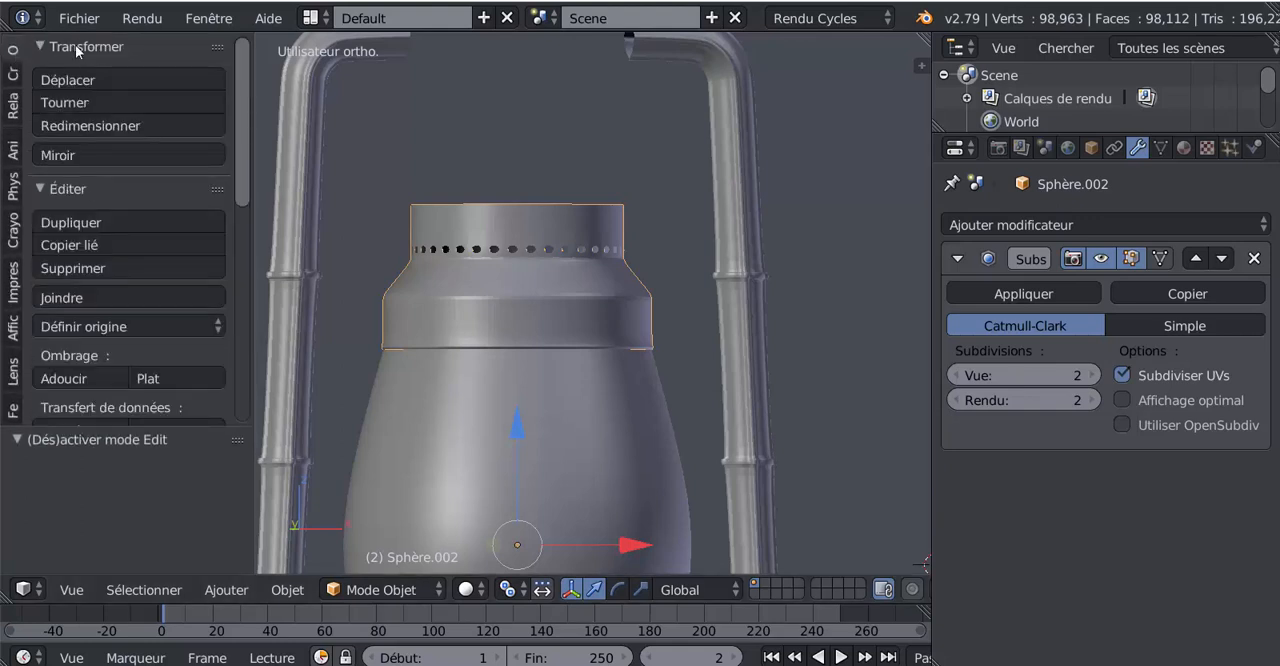
pyautogui.click(75, 377)
pyautogui.scroll(-2, 569, 359)
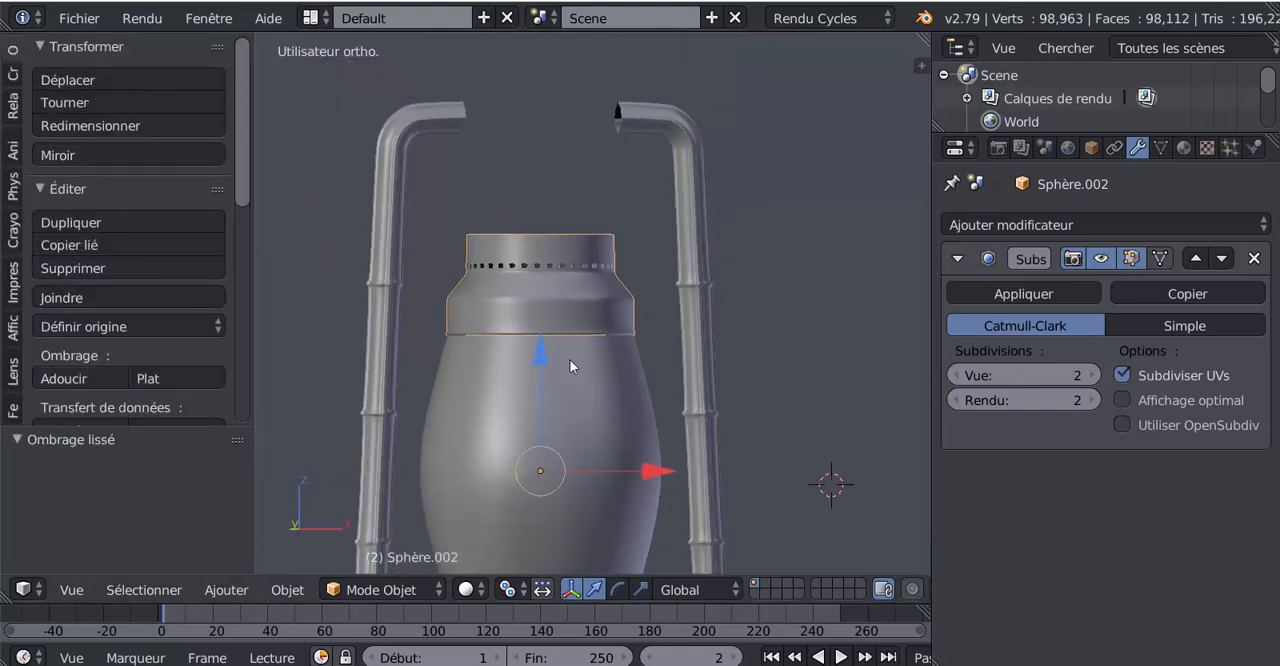
pyautogui.scroll(-3, 569, 359)
pyautogui.scroll(1, 569, 385)
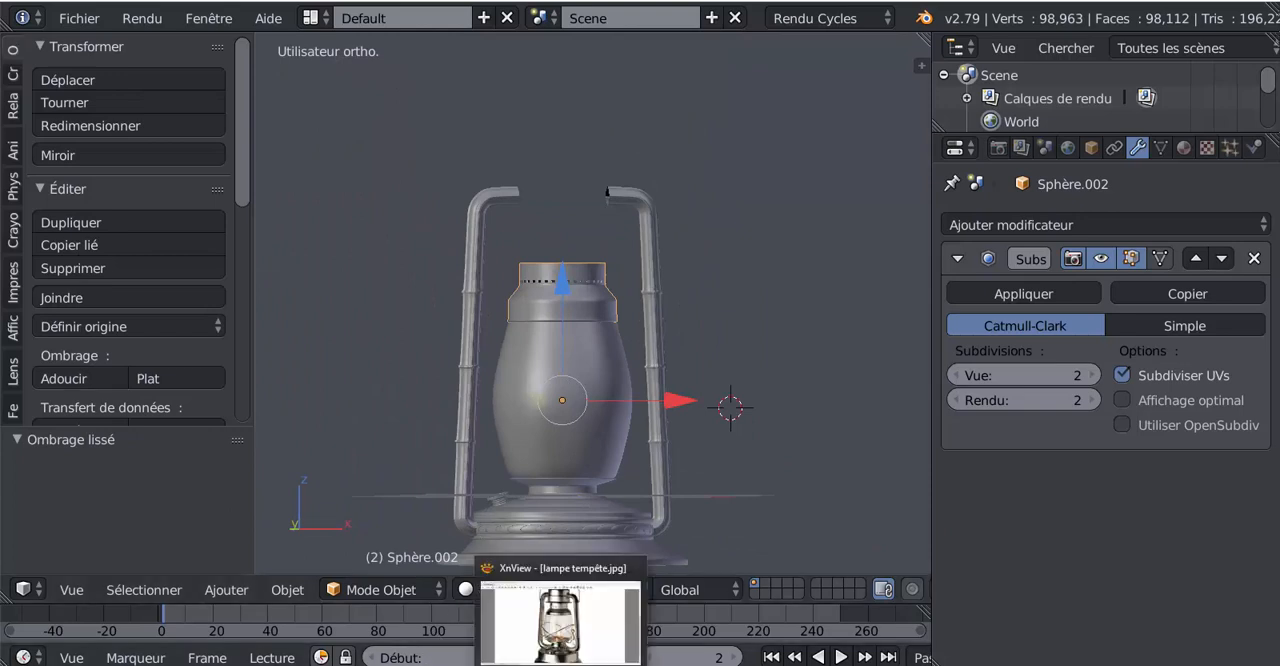
# Switch to XnView, examine the neck and upper collar in lampe tempête.jpg, and return to Blender
pyautogui.click(570, 652)
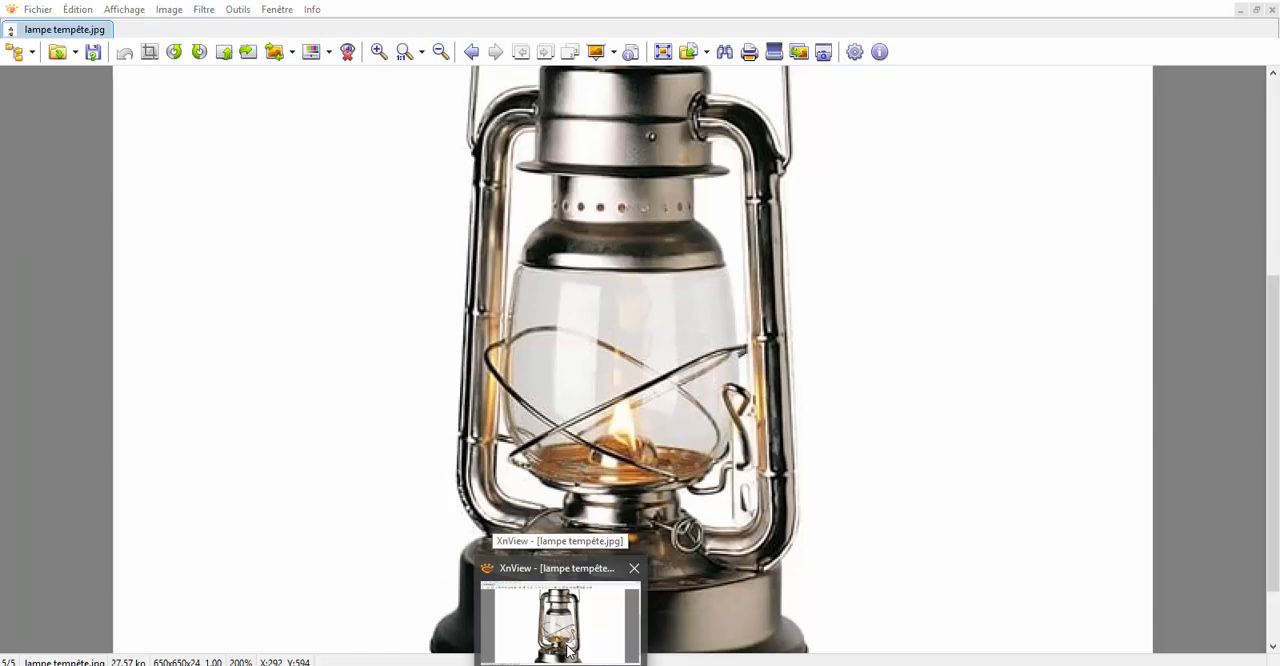
pyautogui.scroll(-4, 606, 543)
pyautogui.scroll(3, 603, 537)
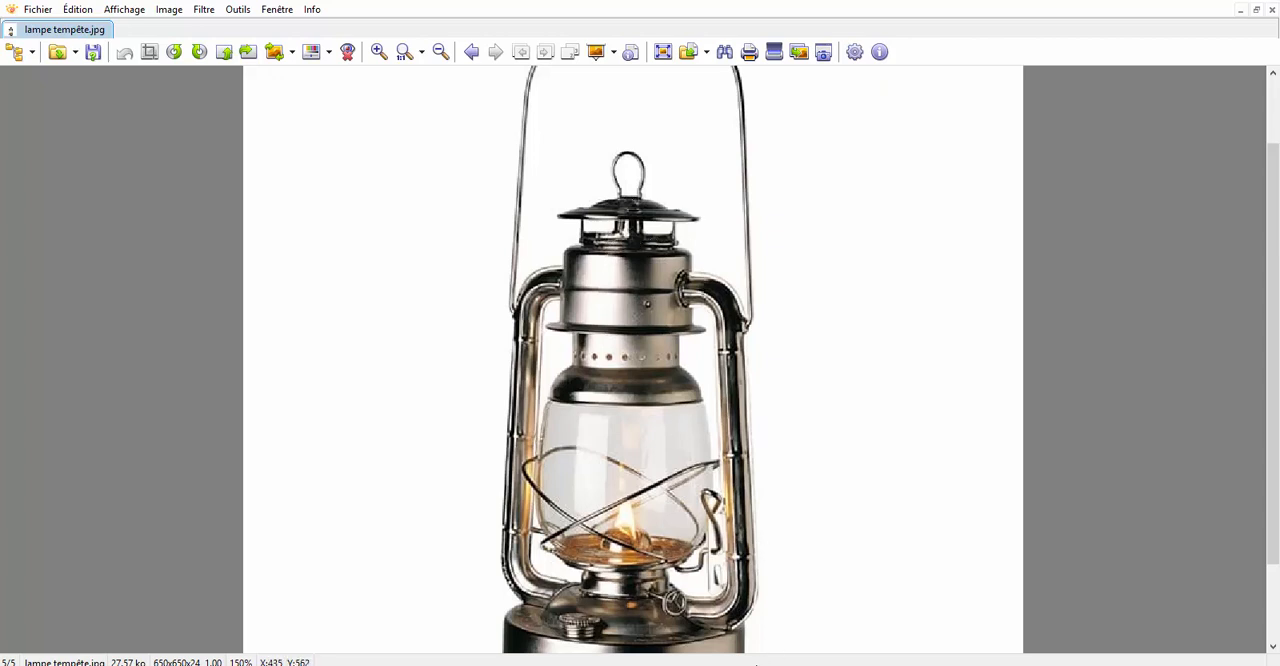
pyautogui.moveTo(563, 662)
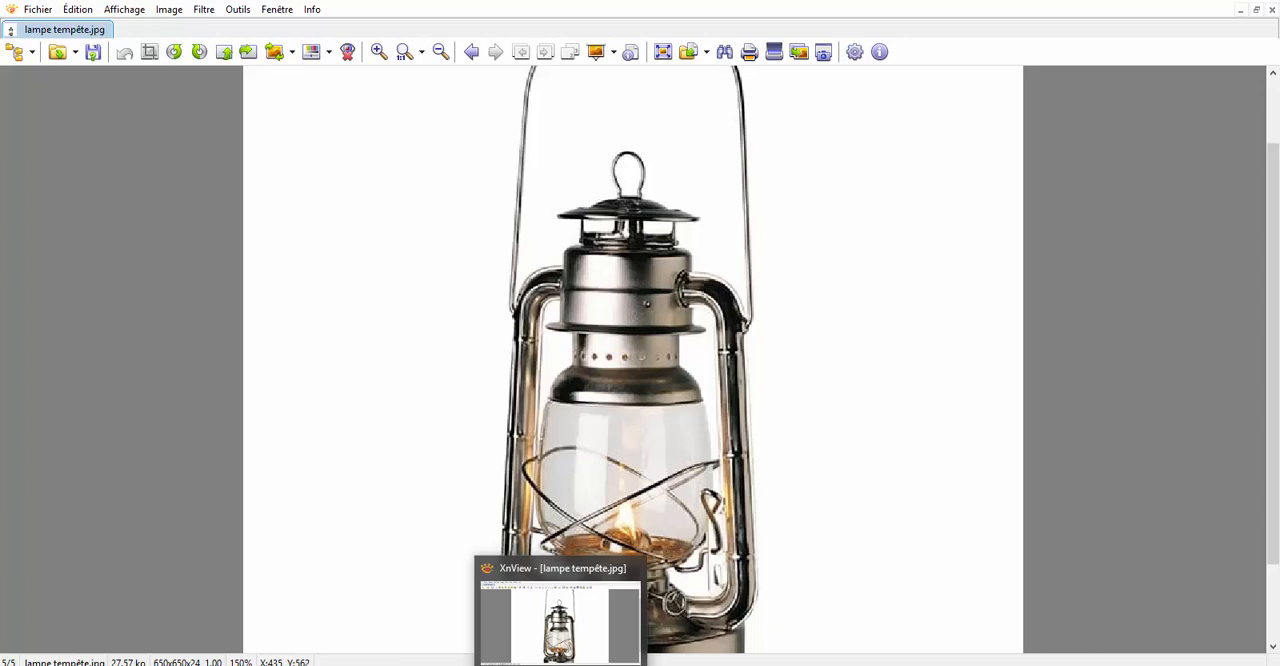
pyautogui.click(563, 647)
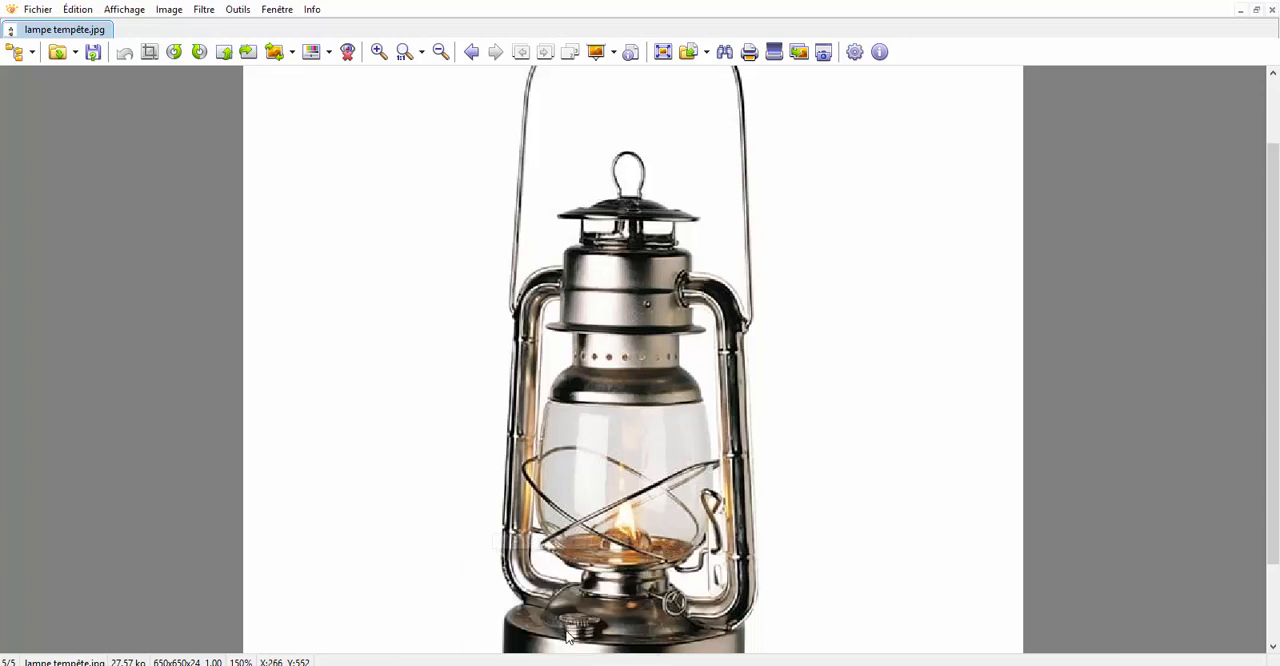
pyautogui.moveTo(562, 664)
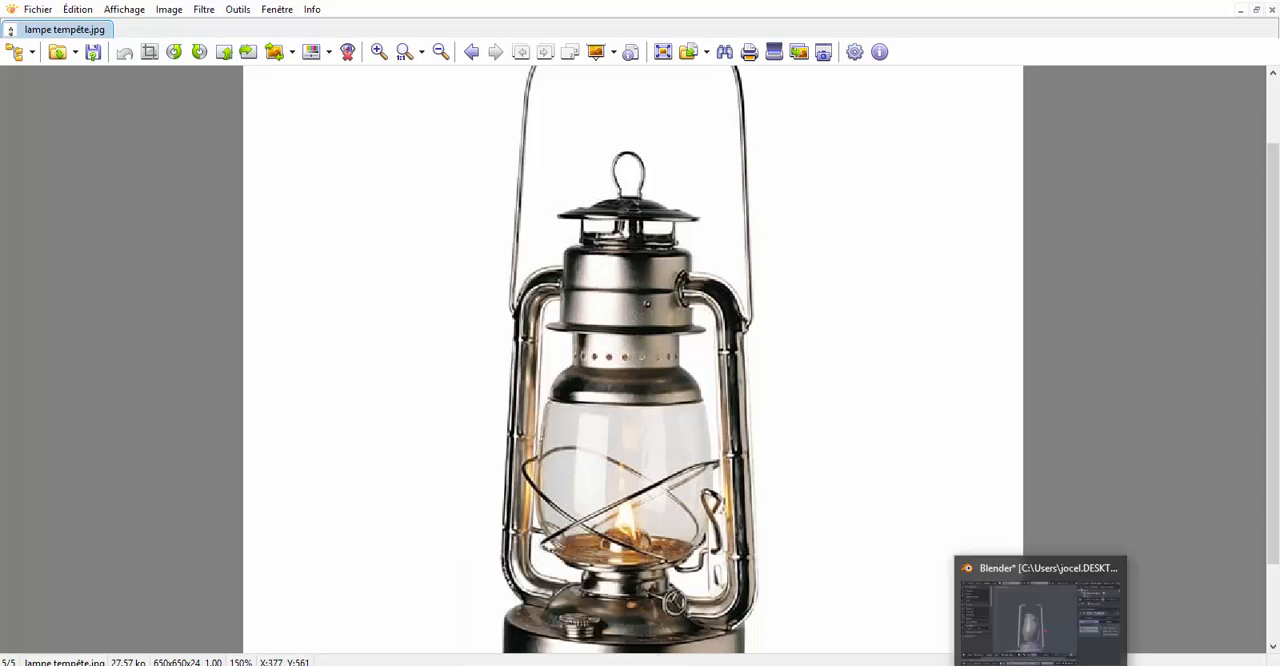
pyautogui.click(1040, 615)
# Extrude the neck's top edge loop in Edit Mode, scale it outward into a flange and move its outer edge -0.21 along Z
pyautogui.scroll(3, 538, 243)
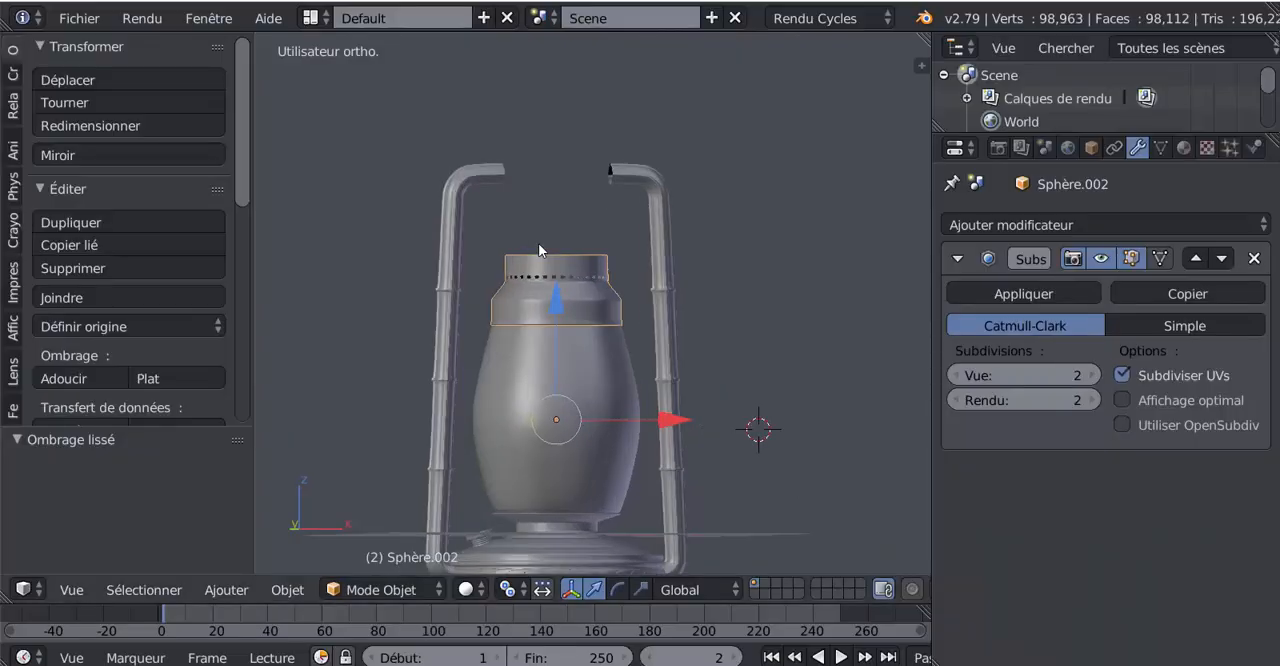
pyautogui.press('Tab')
pyautogui.scroll(1, 539, 260)
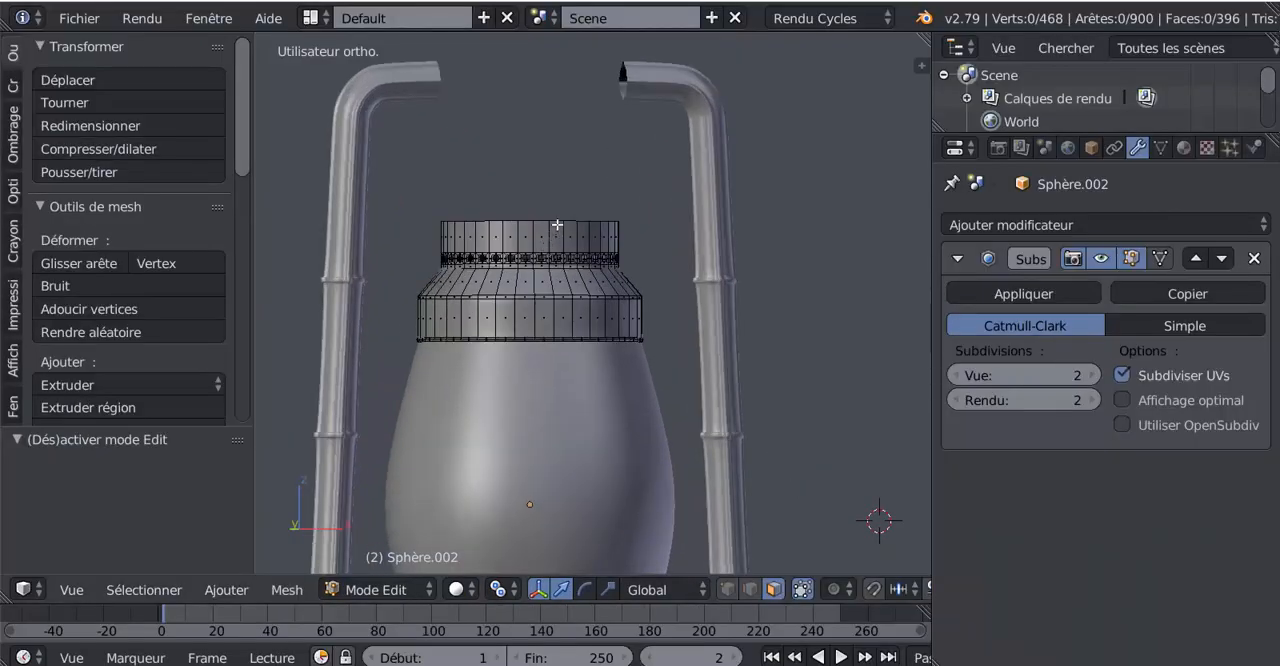
pyautogui.press('2')
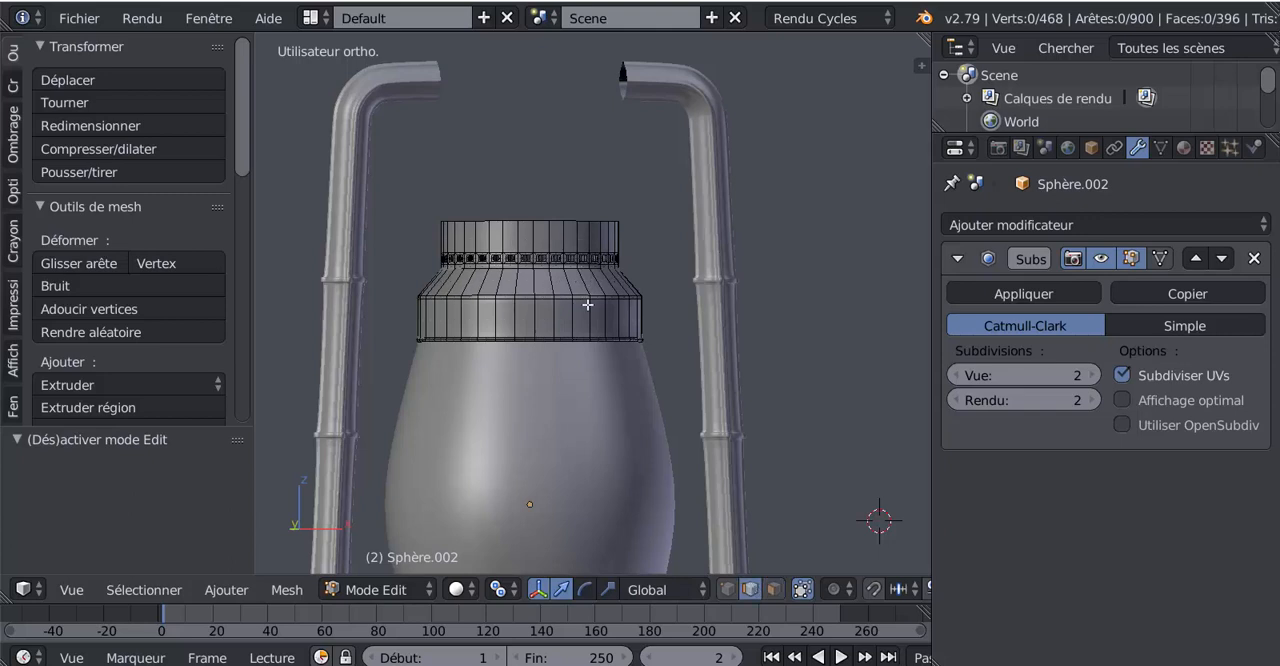
pyautogui.keyDown('alt'); pyautogui.rightClick(545, 221); pyautogui.keyUp('alt')
pyautogui.keyDown('shift'); pyautogui.moveTo(587, 298); pyautogui.dragTo(613, 349, button='middle'); pyautogui.keyUp('shift')
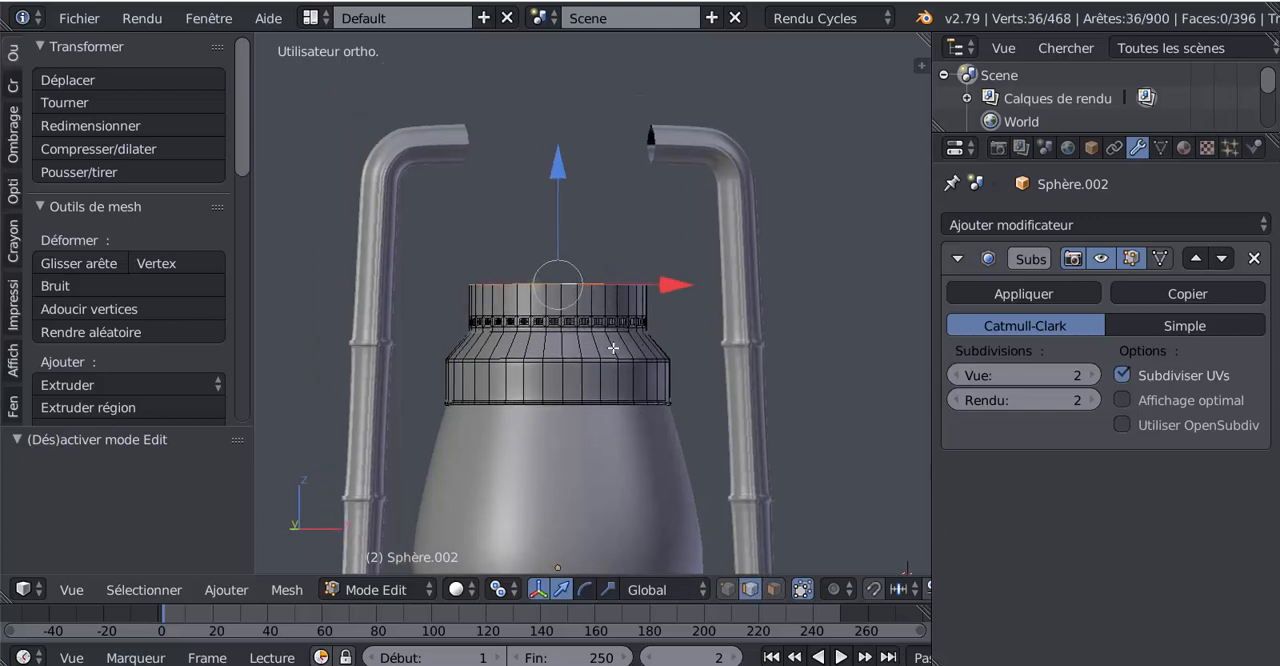
pyautogui.press('e')
pyautogui.press('s')
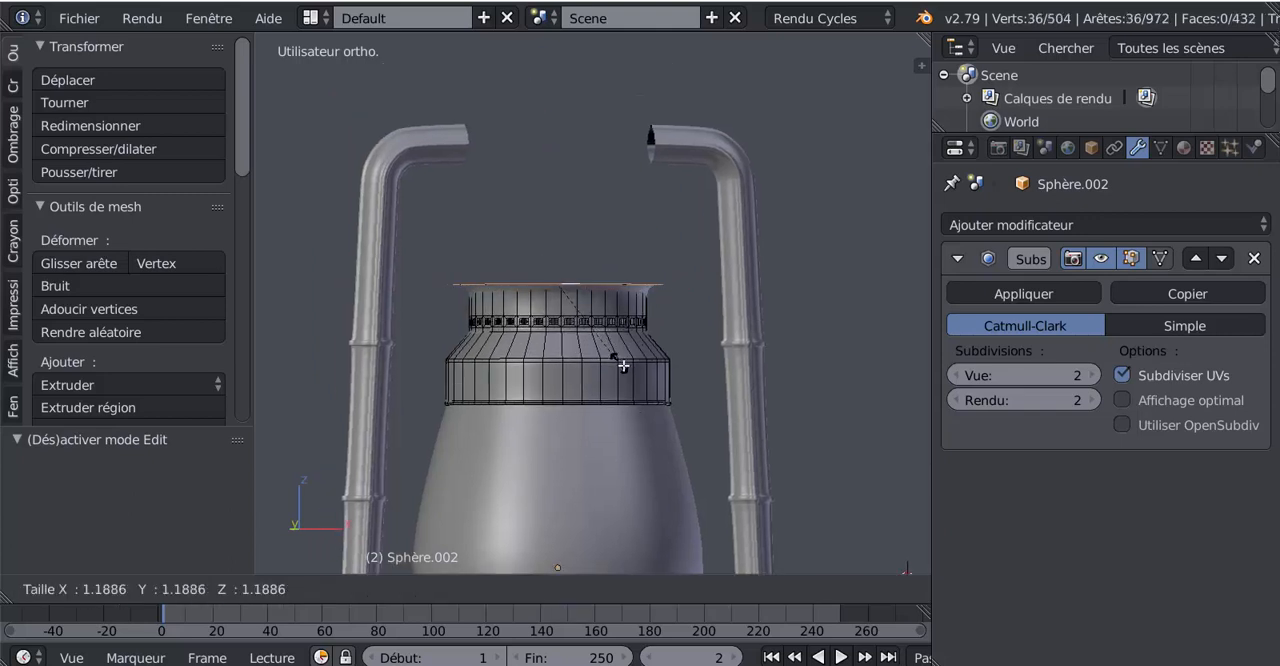
pyautogui.click(604, 312)
pyautogui.moveTo(558, 166); pyautogui.dragTo(558, 176)
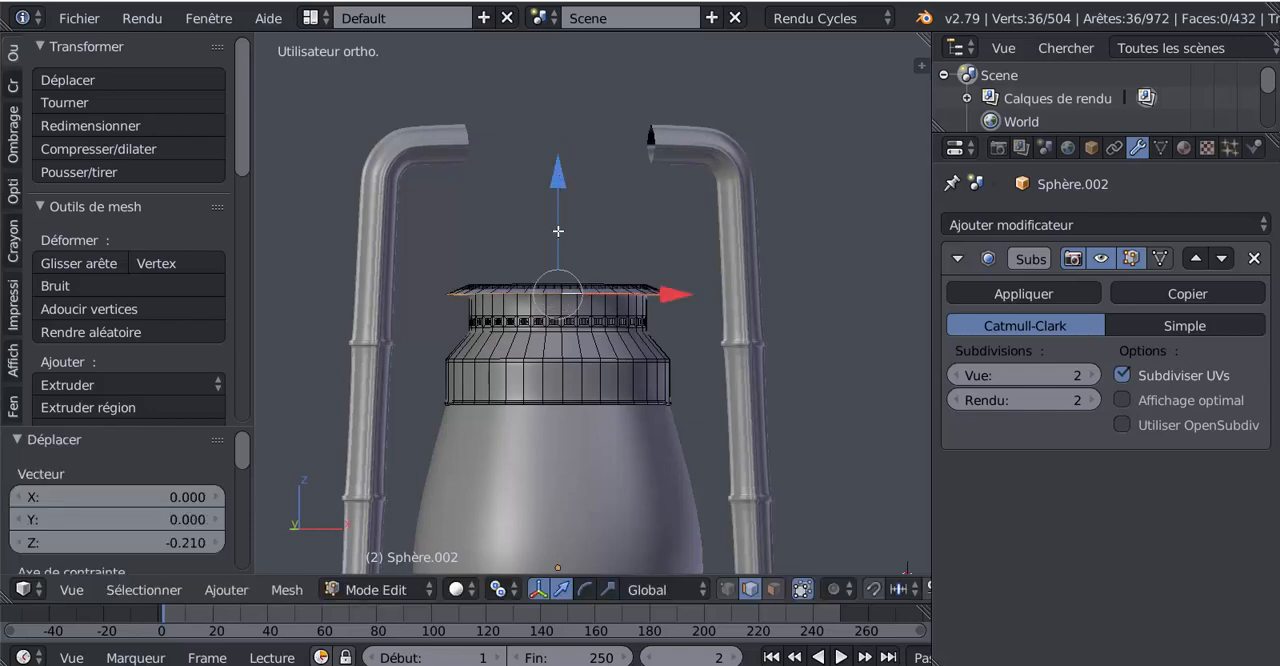
# Add a loop cut around the neck close below the flange and select the flange's outer edge loop
pyautogui.scroll(2, 554, 303)
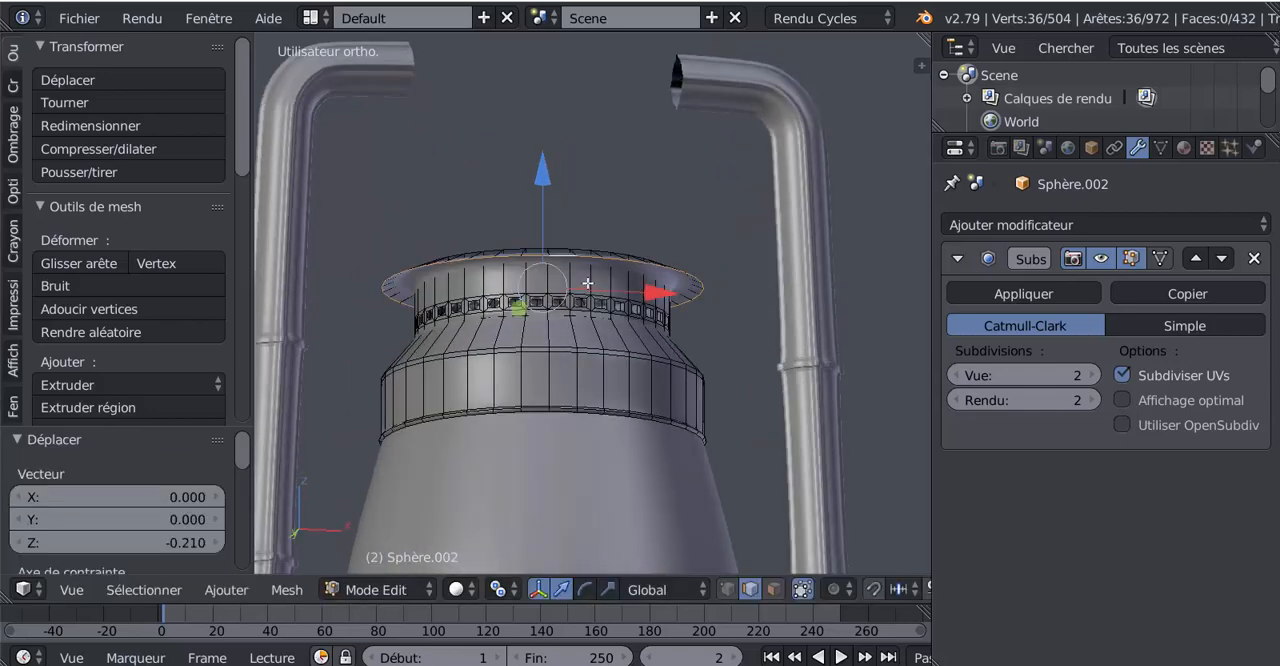
pyautogui.hotkey('ctrl', 'e')
pyautogui.hotkey('ctrl', 'r')
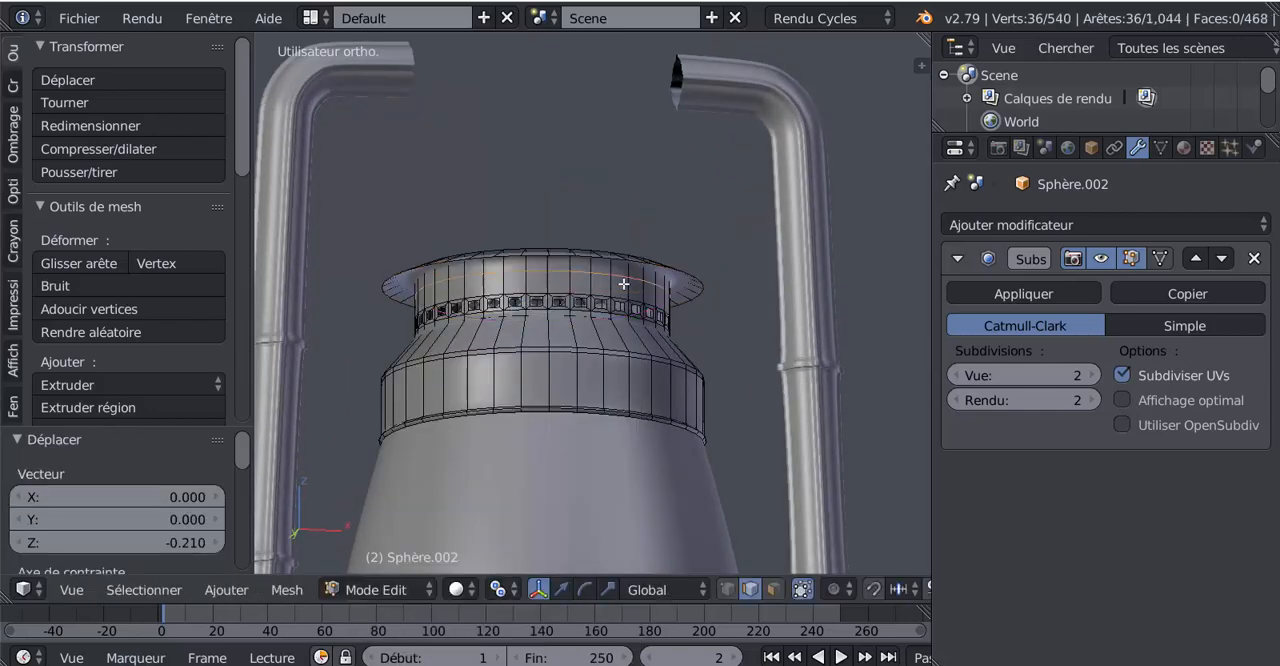
pyautogui.click(623, 282)
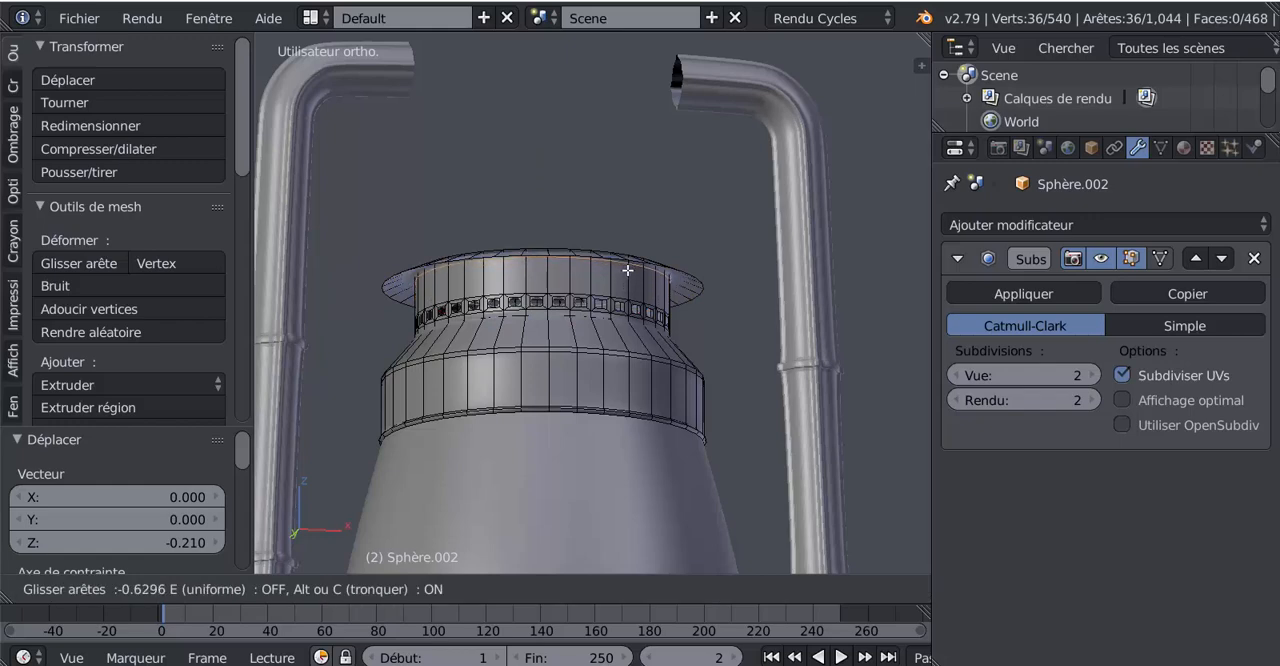
pyautogui.click(628, 276)
pyautogui.moveTo(638, 314); pyautogui.dragTo(706, 313, button='middle')
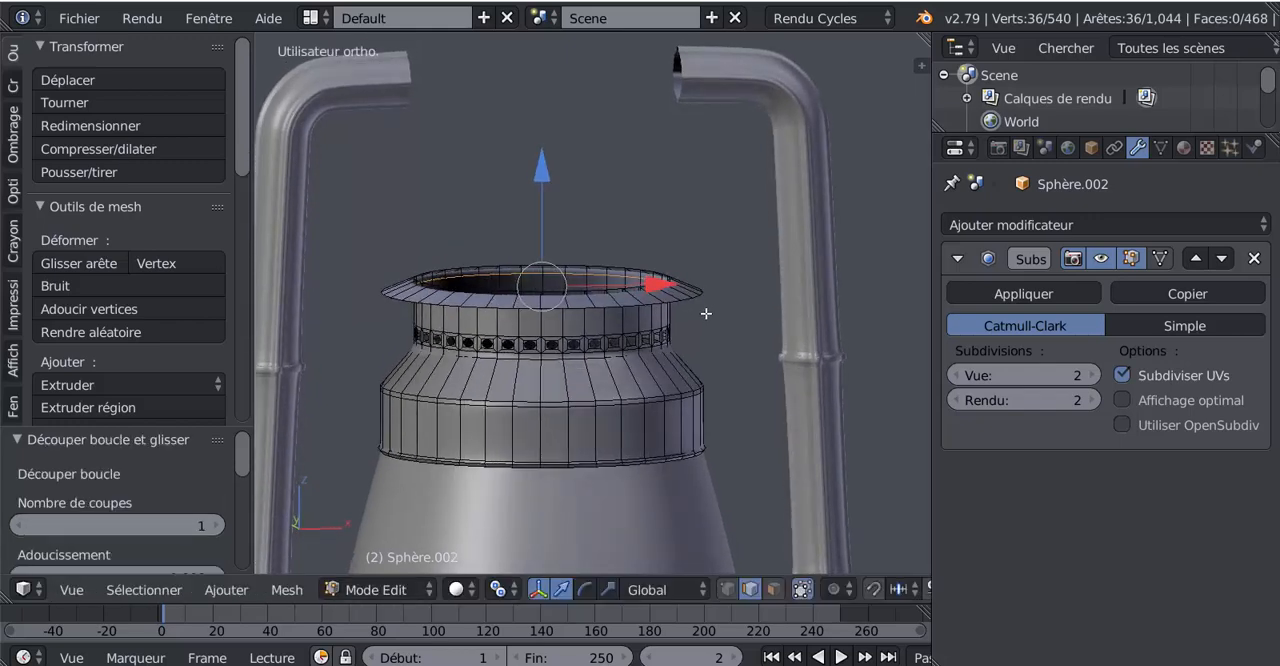
pyautogui.keyDown('alt'); pyautogui.rightClick(698, 297); pyautogui.keyUp('alt')
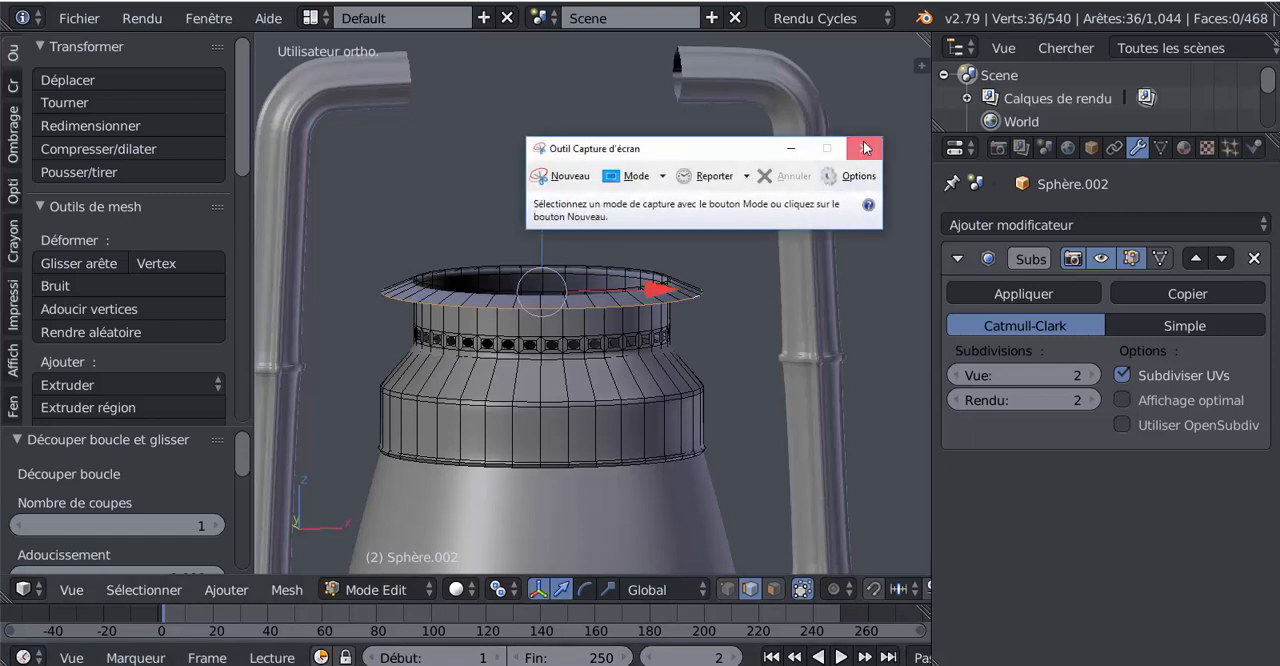
# Close the screen capture tool, extrude the flange's outer edge loop and move the new loop 4.17 along Z to form a cylinder
pyautogui.click(866, 149)
pyautogui.click(561, 665)
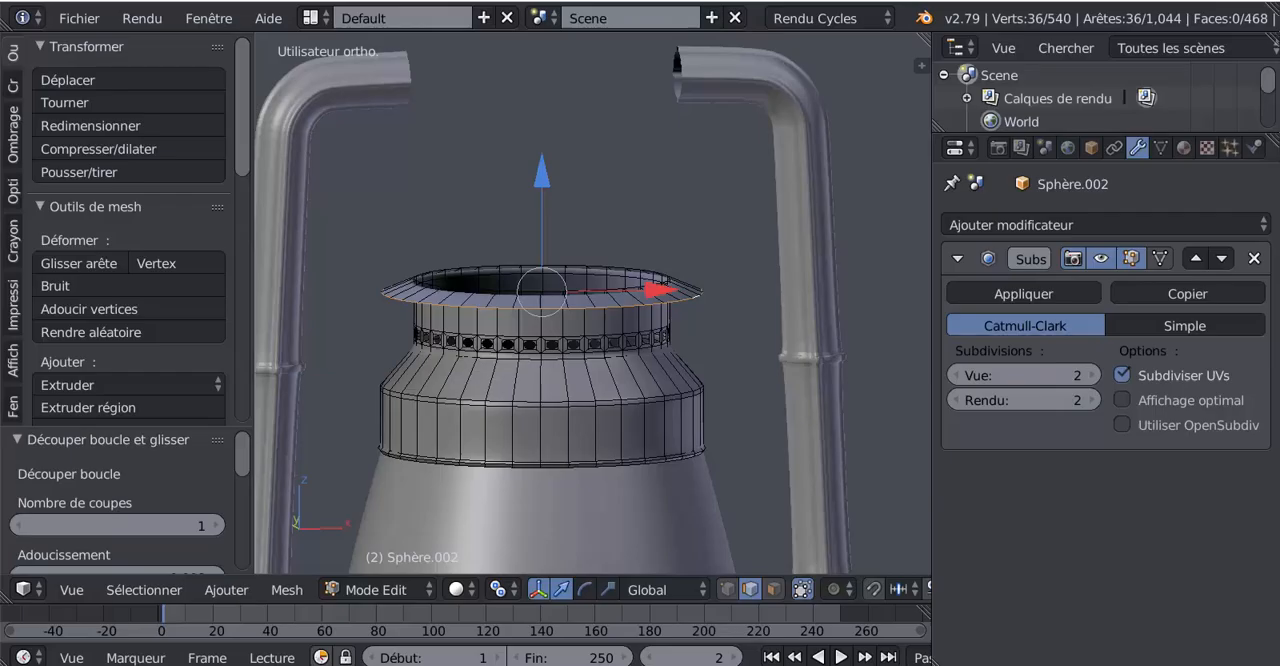
pyautogui.scroll(-3, 630, 355)
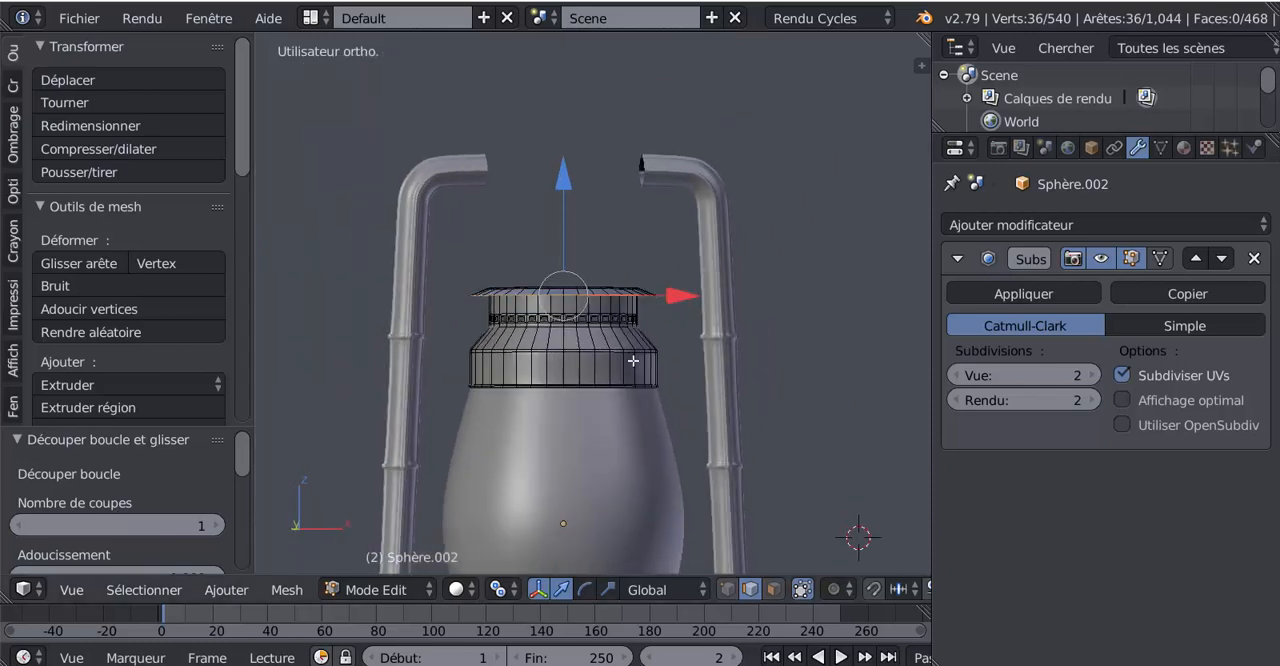
pyautogui.press('e')
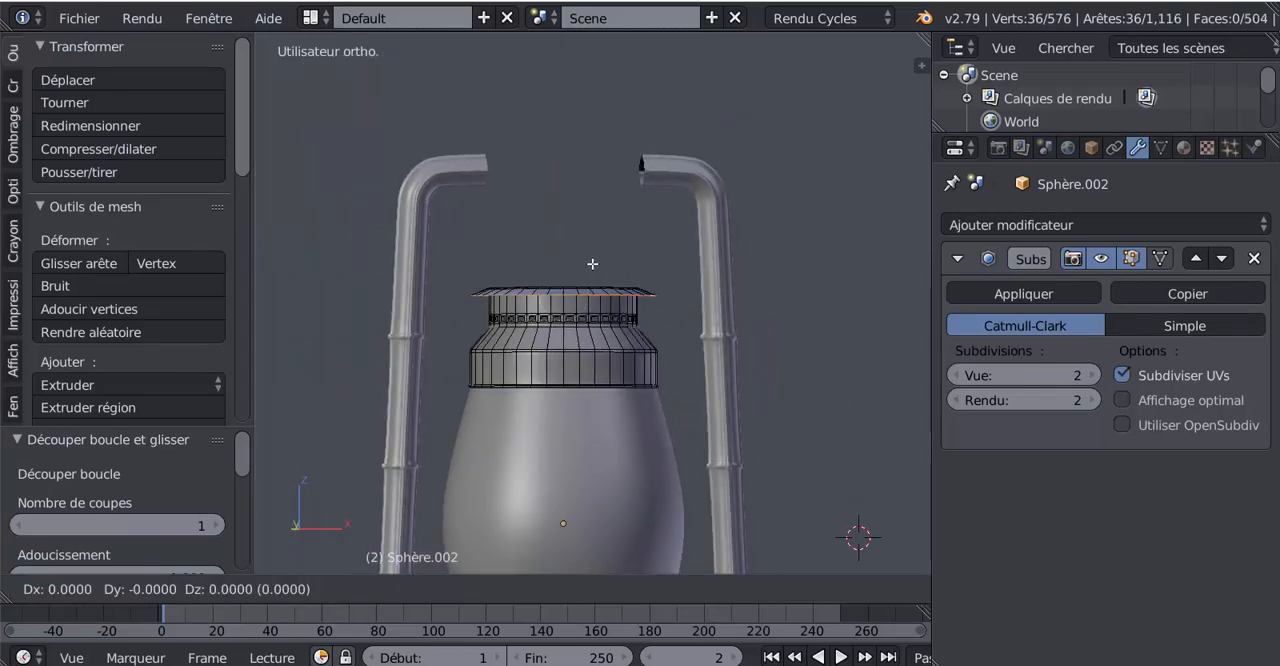
pyautogui.rightClick(592, 263)
pyautogui.press('g')
pyautogui.press('z')
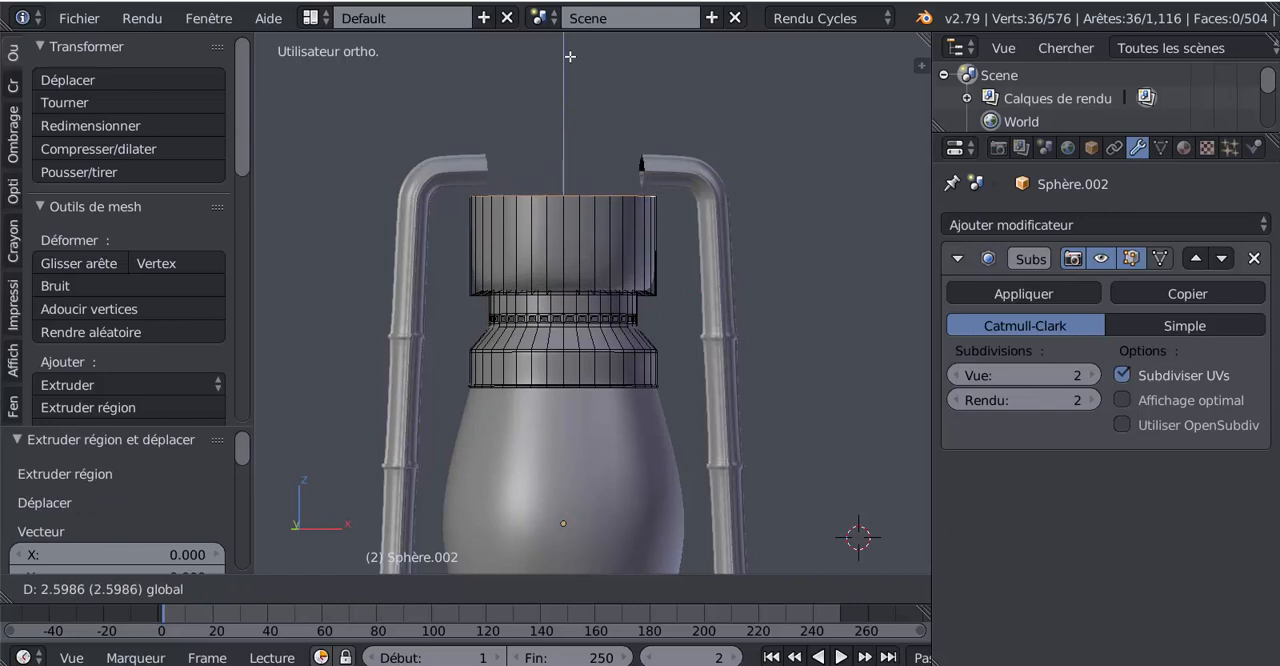
pyautogui.click(615, 431)
pyautogui.scroll(-4, 616, 431)
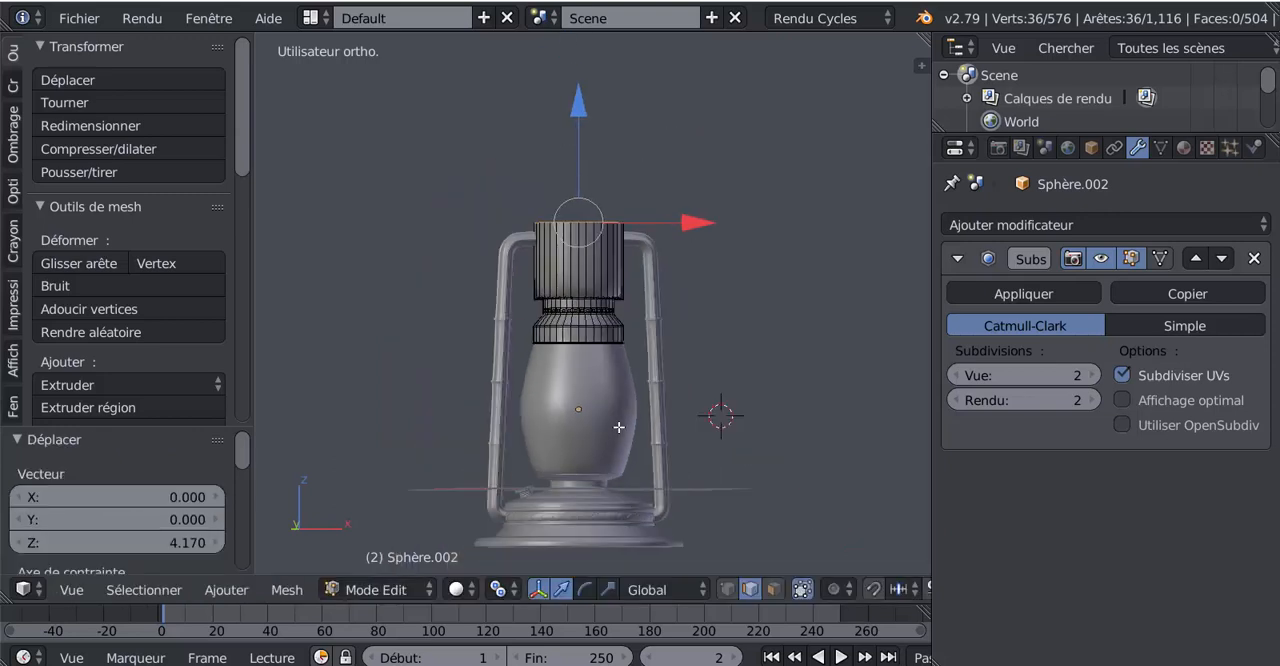
# Shorten the cylinder above the flange by moving its top edge loop -2.483 along Z
pyautogui.keyDown('shift'); pyautogui.scroll(1, 620, 428); pyautogui.keyUp('shift')
pyautogui.moveTo(595, 483); pyautogui.dragTo(588, 487, button='middle')
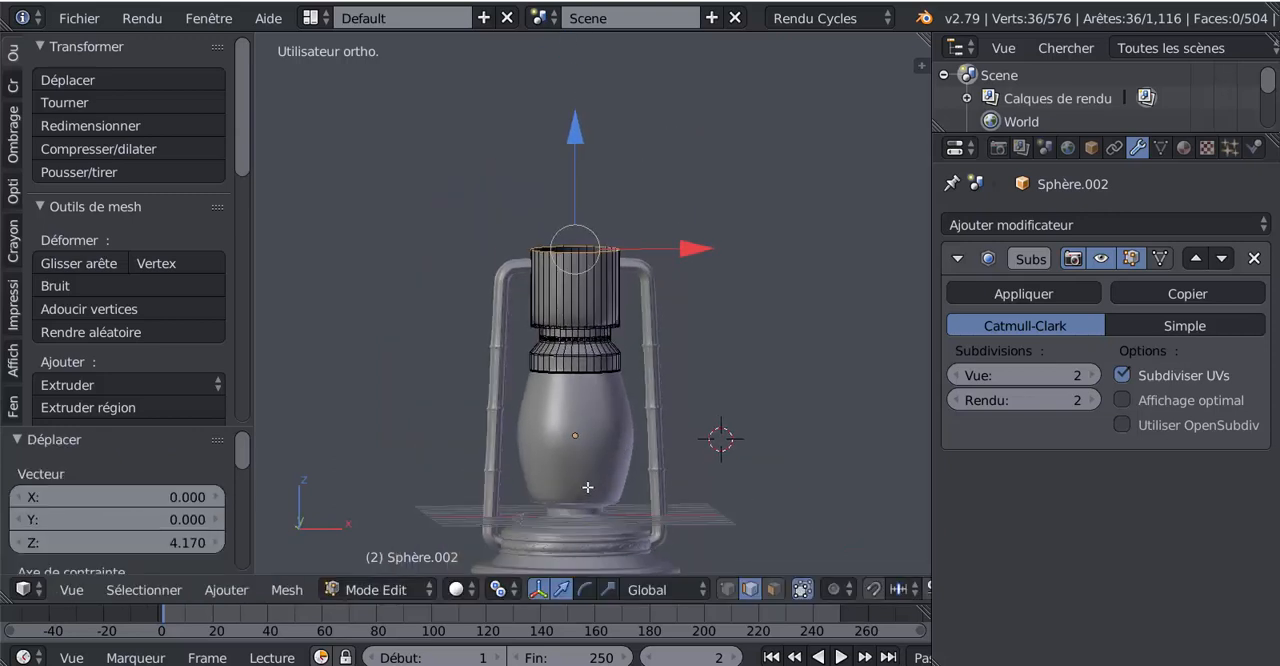
pyautogui.moveTo(577, 133); pyautogui.dragTo(586, 180)
pyautogui.moveTo(561, 474); pyautogui.dragTo(561, 472, button='middle')
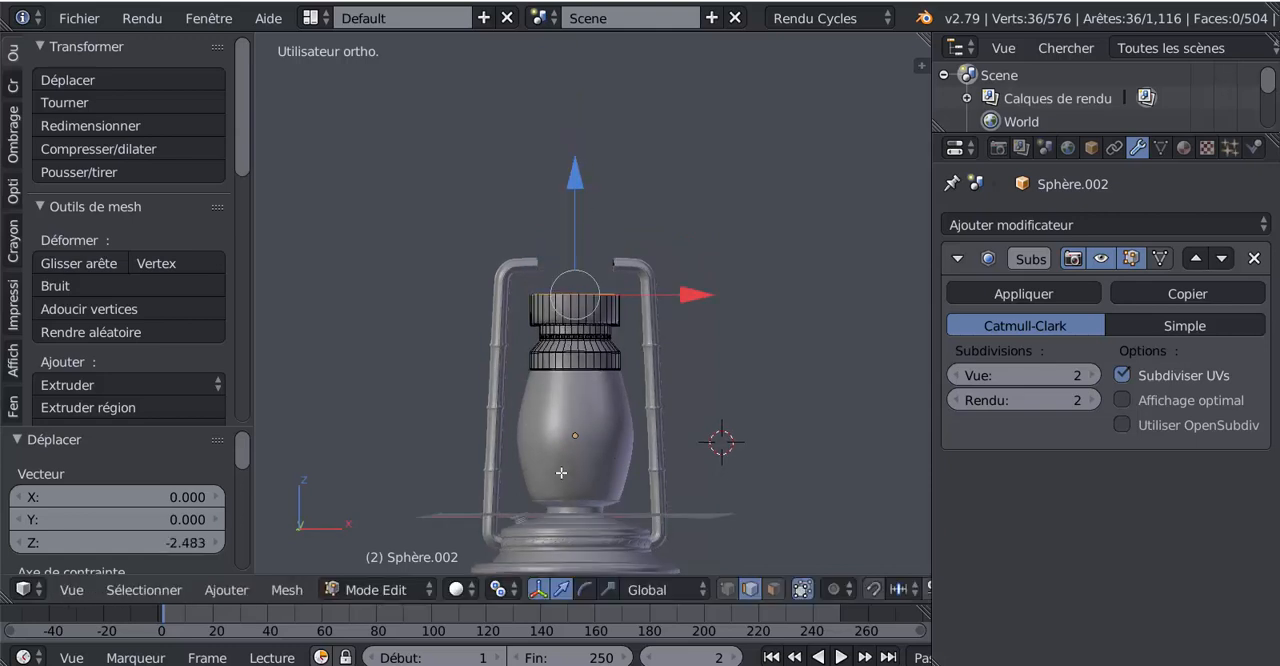
pyautogui.scroll(2, 544, 463)
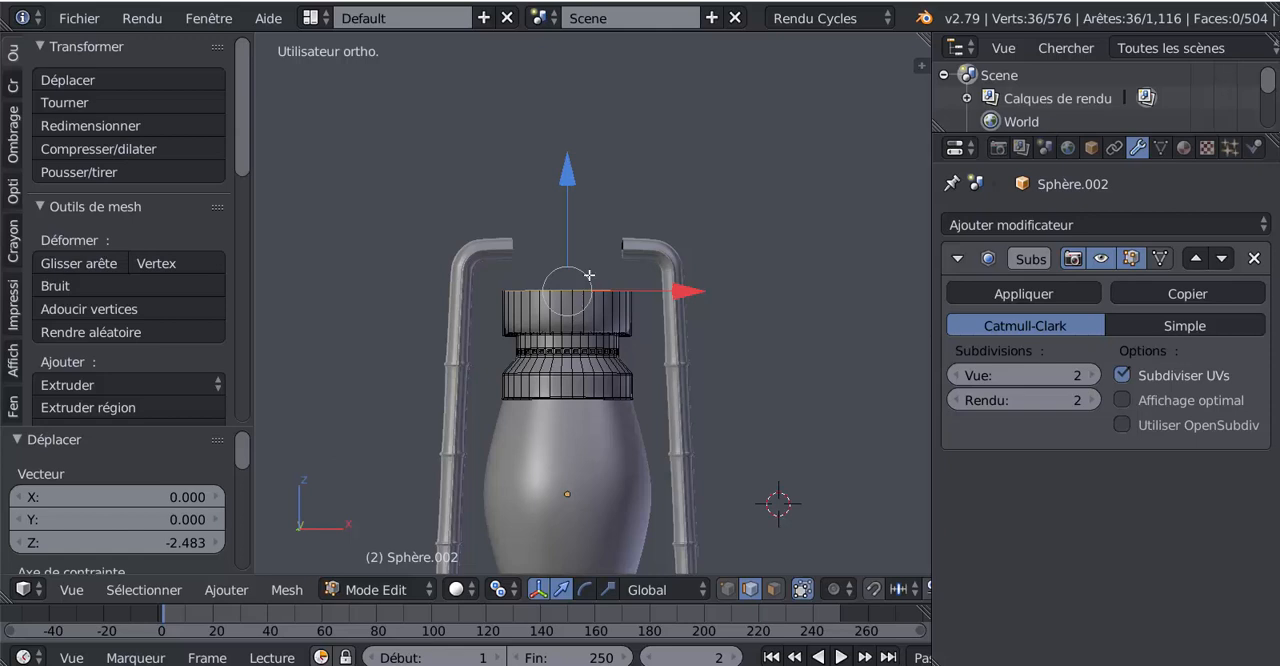
# Leave Edit Mode and raise the metal neck and cap object 2.233 along Z, away from the glass chimney
pyautogui.press('Tab')
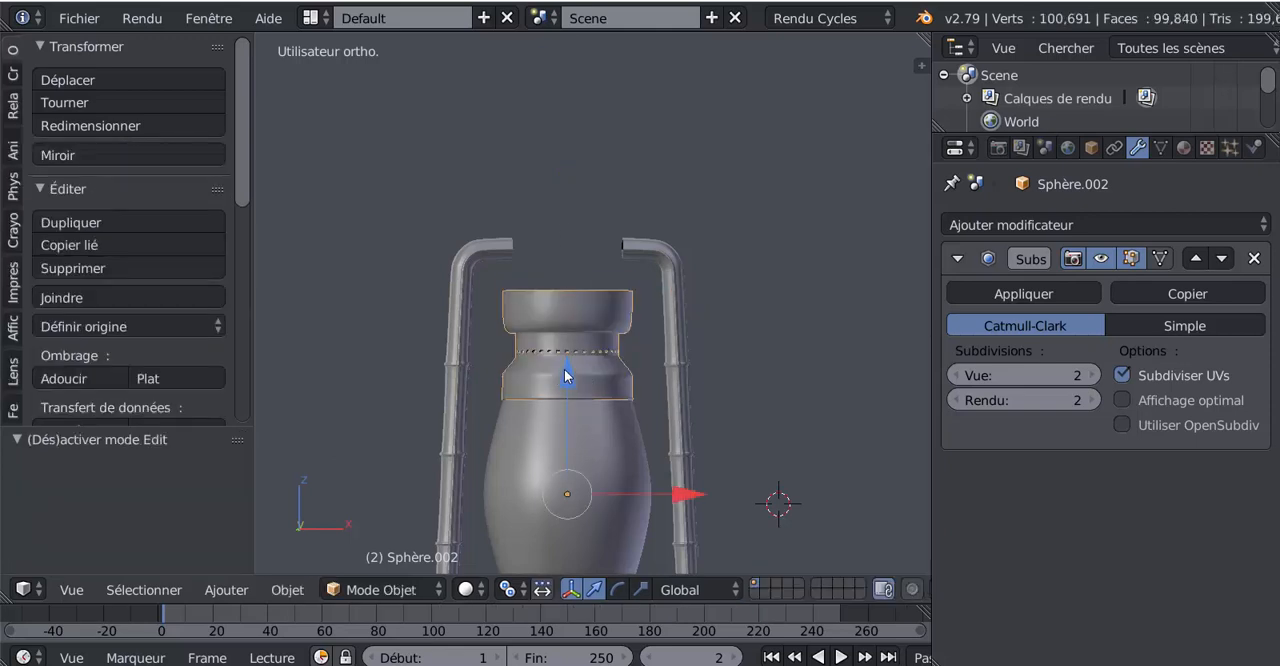
pyautogui.moveTo(564, 369); pyautogui.dragTo(573, 314)
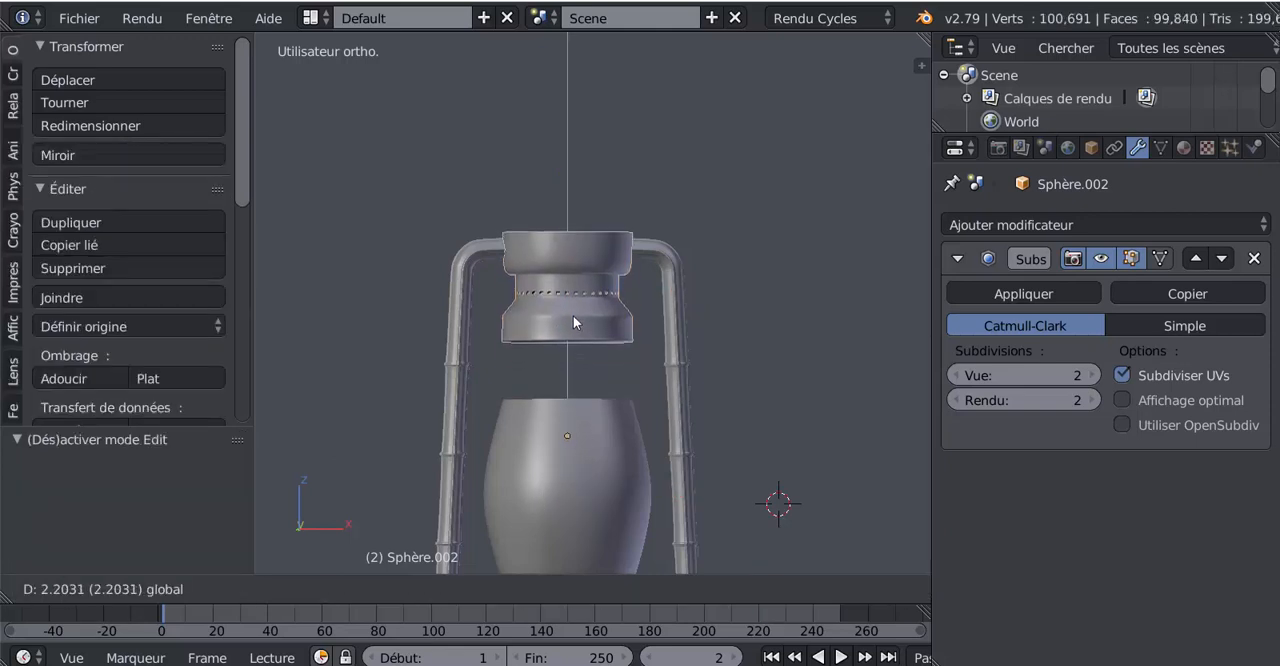
pyautogui.click(573, 314)
pyautogui.scroll(-2, 569, 430)
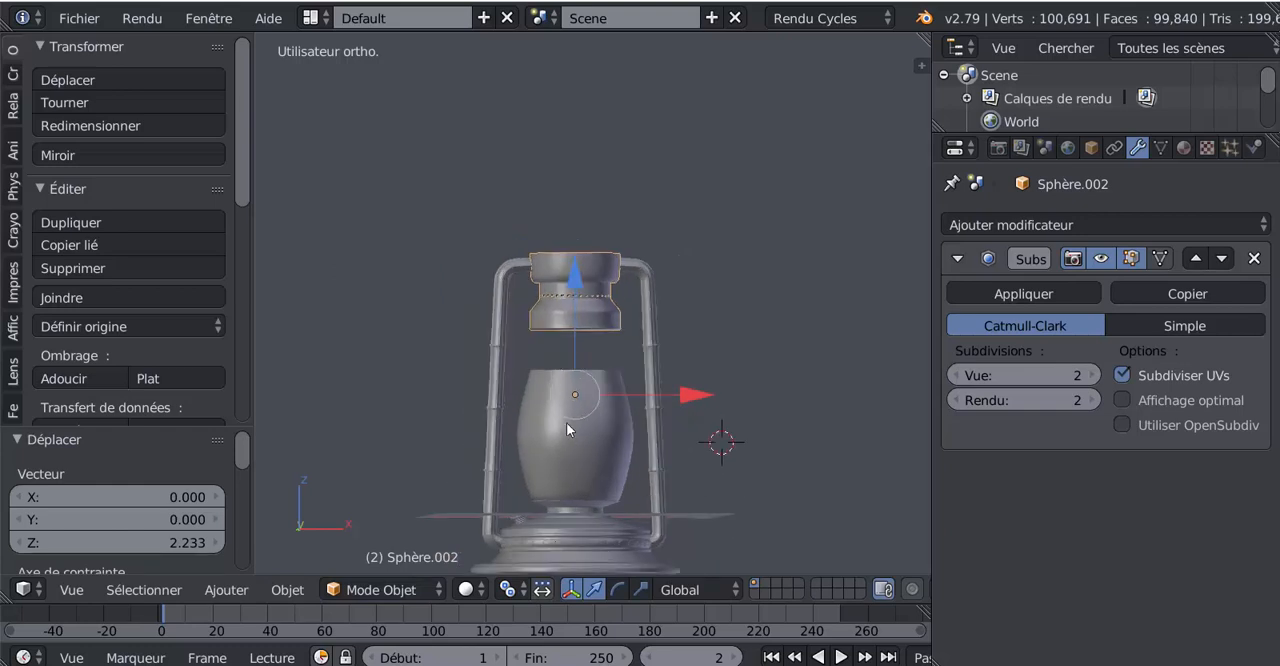
pyautogui.scroll(2, 566, 422)
pyautogui.press('Tab')
pyautogui.scroll(-2, 588, 273)
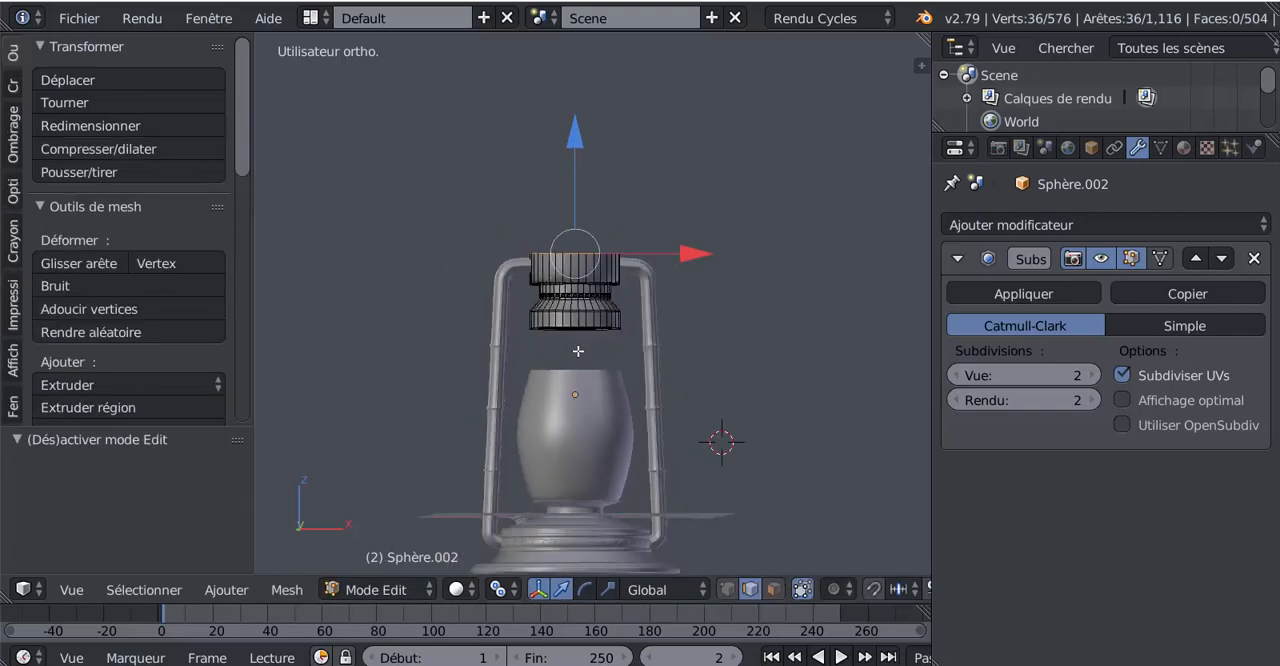
pyautogui.press('Tab')
# Select the glass chimney and, in Object Mode, scale it by 1.211 along Z only
pyautogui.rightClick(579, 441)
pyautogui.press('Tab')
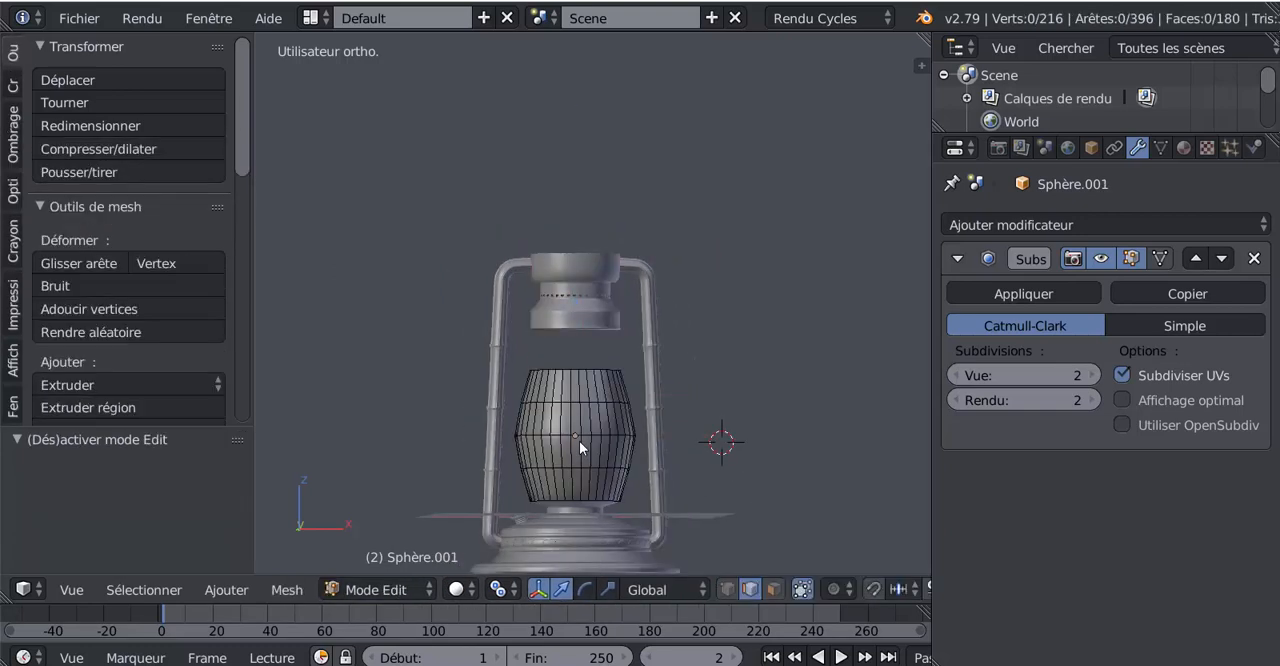
pyautogui.keyDown('shift'); pyautogui.moveTo(579, 441); pyautogui.dragTo(584, 381, button='middle'); pyautogui.keyUp('shift')
pyautogui.scroll(1, 584, 384)
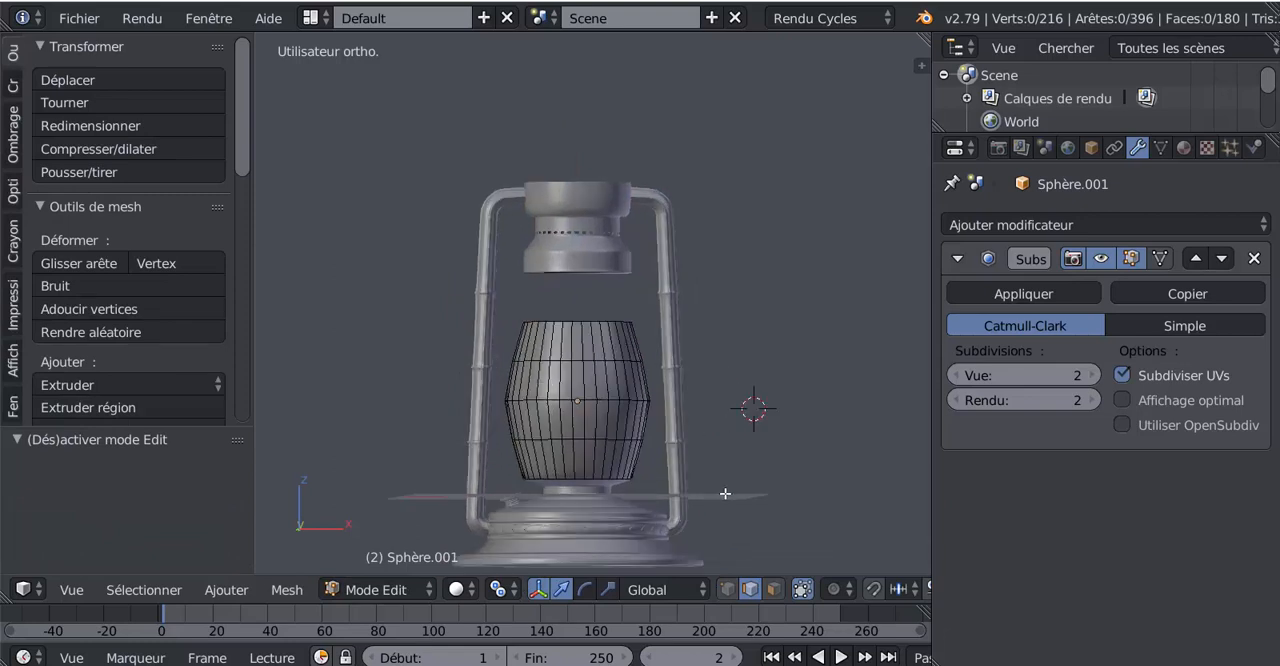
pyautogui.click(609, 589)
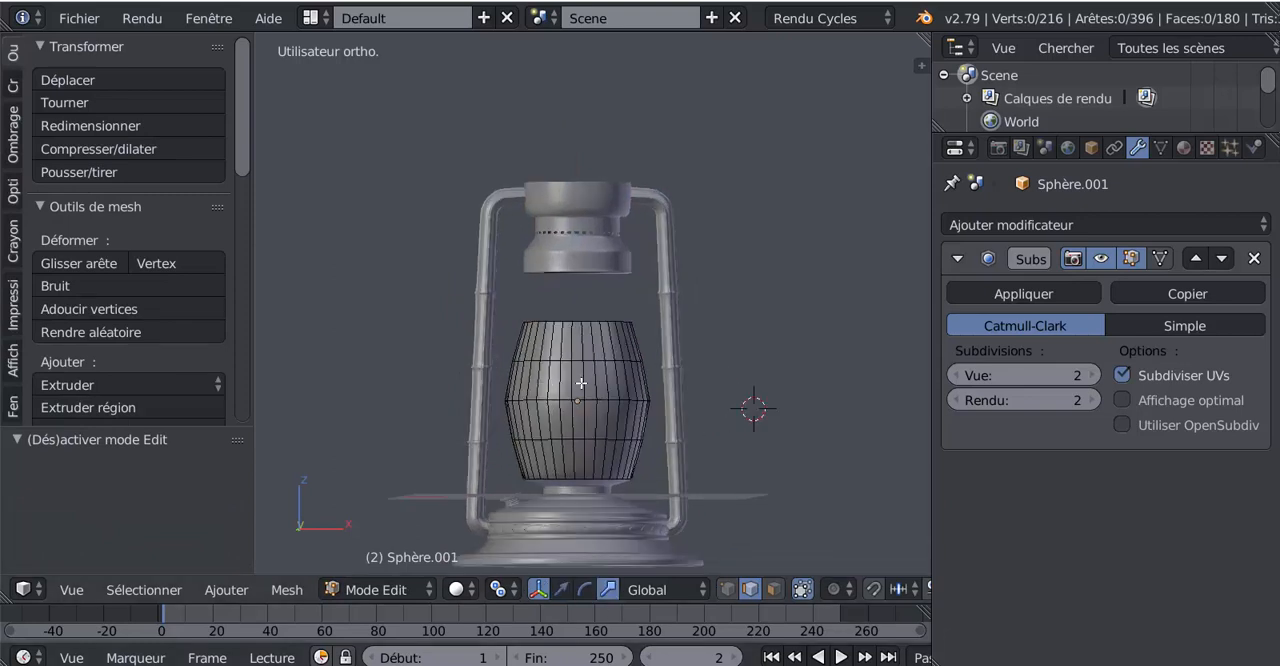
pyautogui.press('Tab')
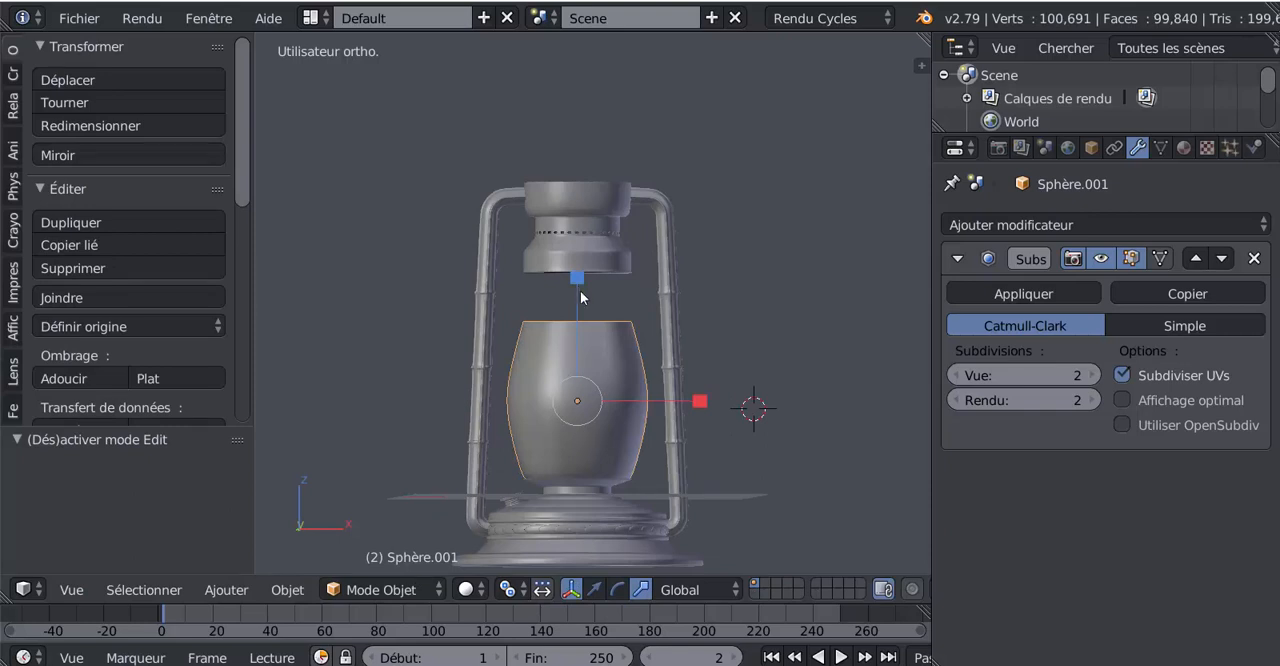
pyautogui.press('s')
pyautogui.click(587, 557)
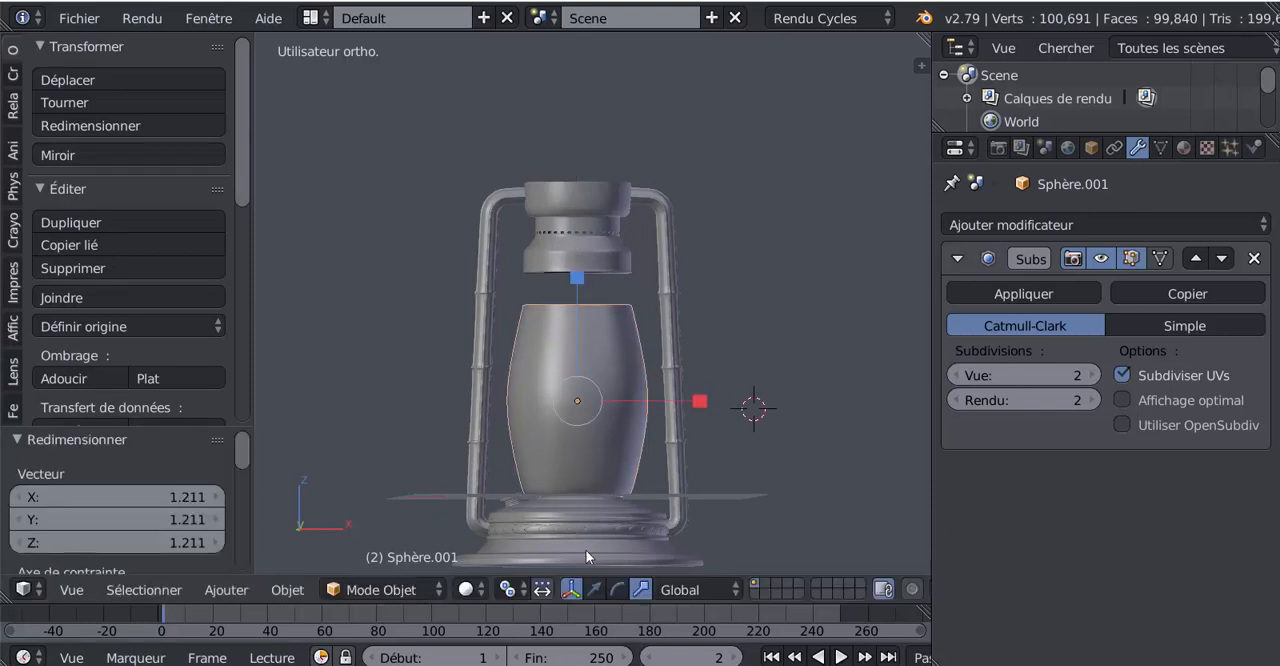
# Move the glass chimney up along Z towards the neck and stretch it by 1.065 along Z
pyautogui.click(594, 589)
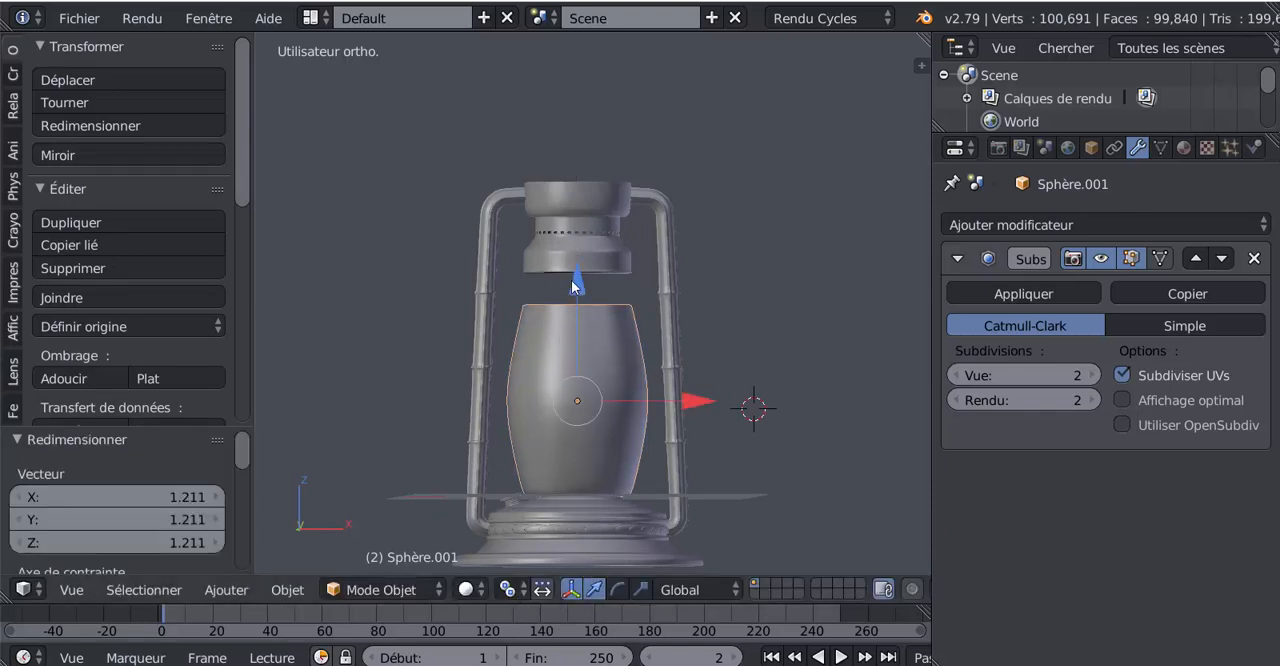
pyautogui.moveTo(575, 287); pyautogui.dragTo(580, 244)
pyautogui.click(640, 590)
pyautogui.scroll(2, 597, 421)
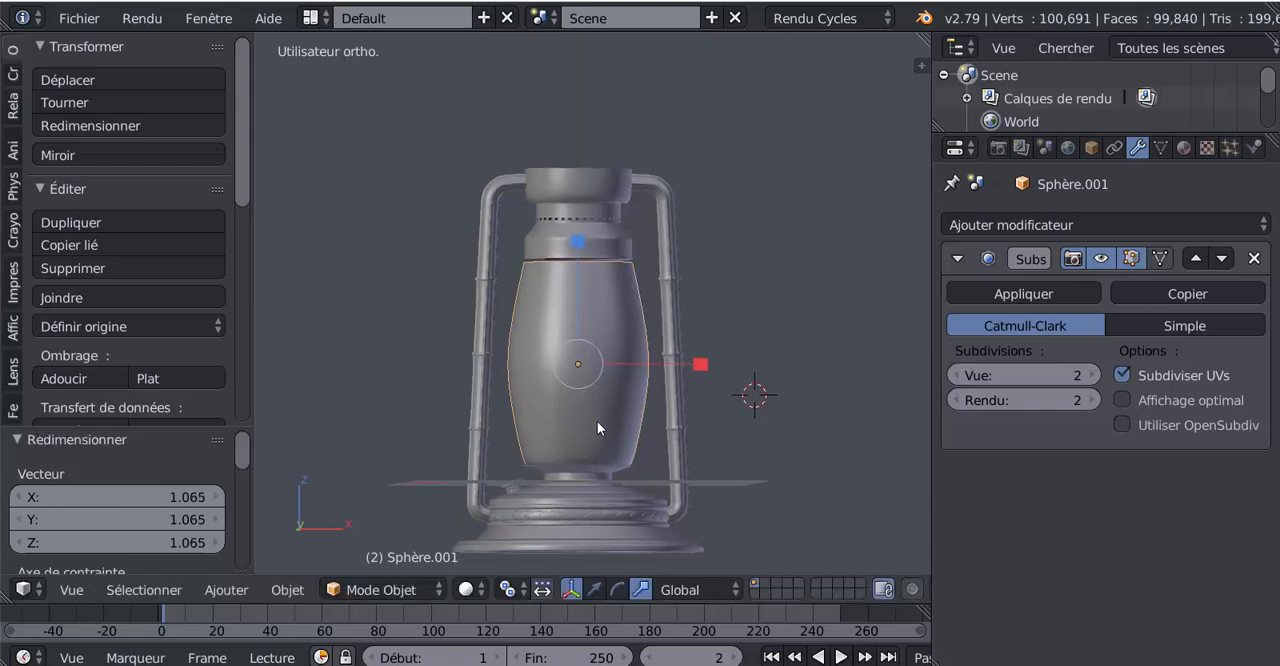
# Raise the chimney 0.101 along Z to meet the neck and scale it by 1.011 along Z
pyautogui.click(593, 592)
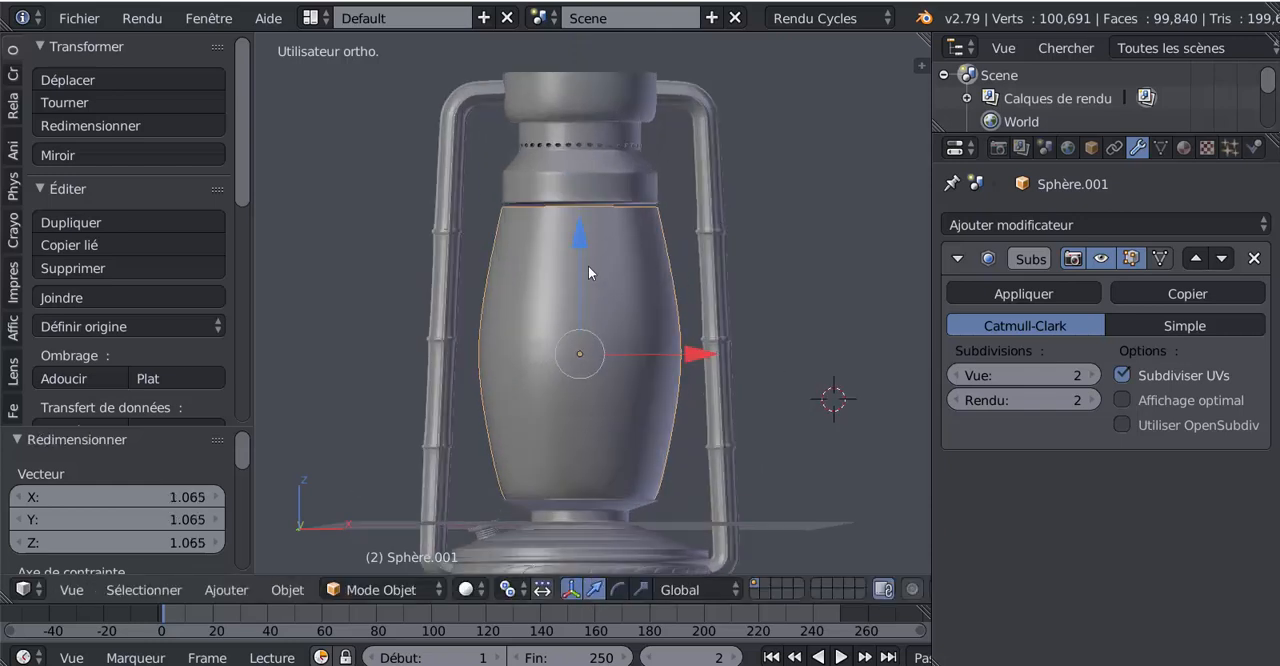
pyautogui.moveTo(581, 239); pyautogui.dragTo(581, 237)
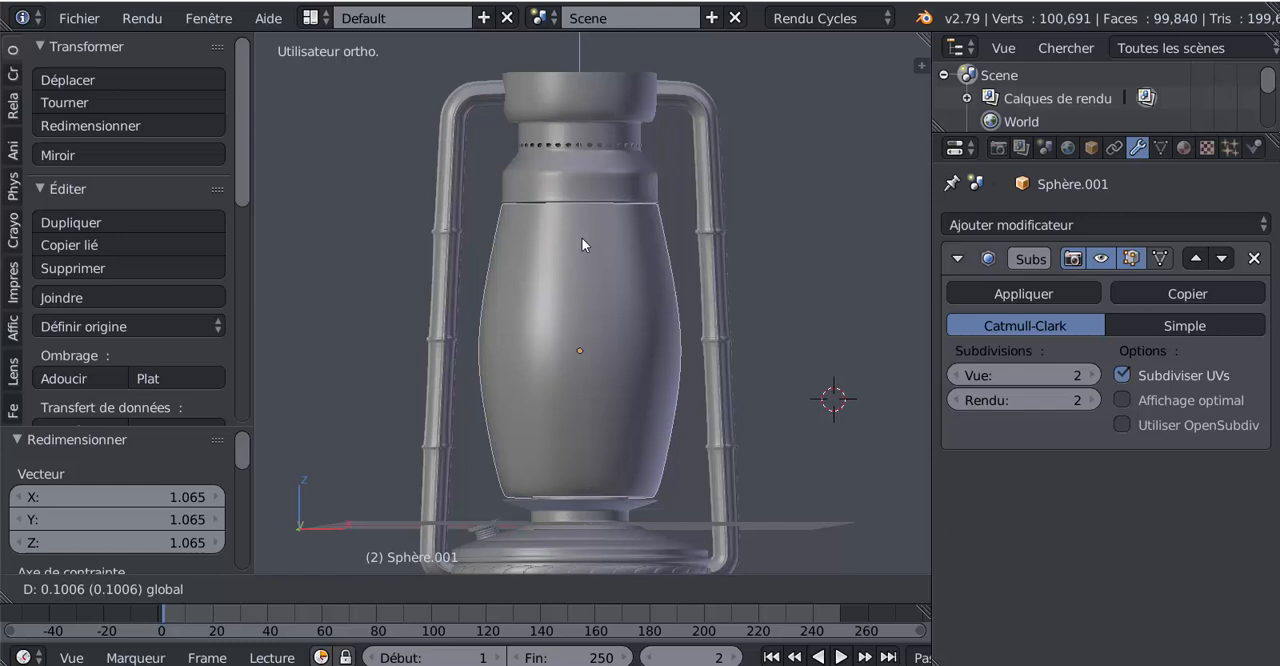
pyautogui.click(581, 237)
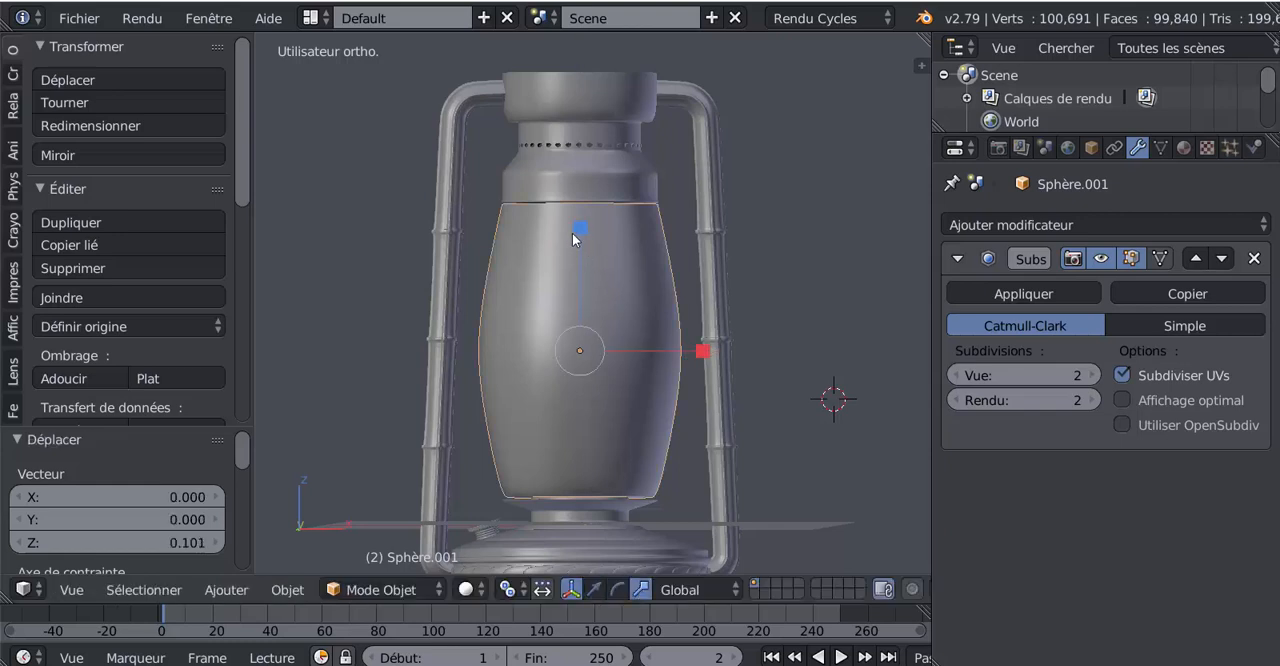
pyautogui.press('s')
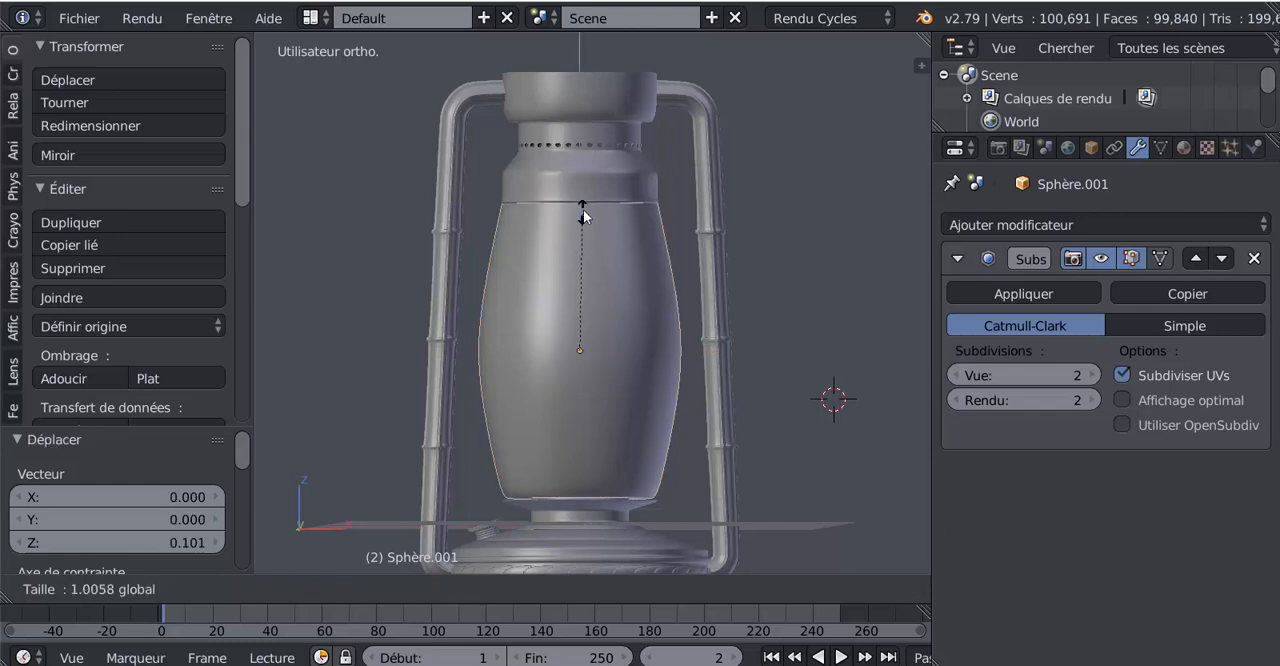
pyautogui.click(583, 205)
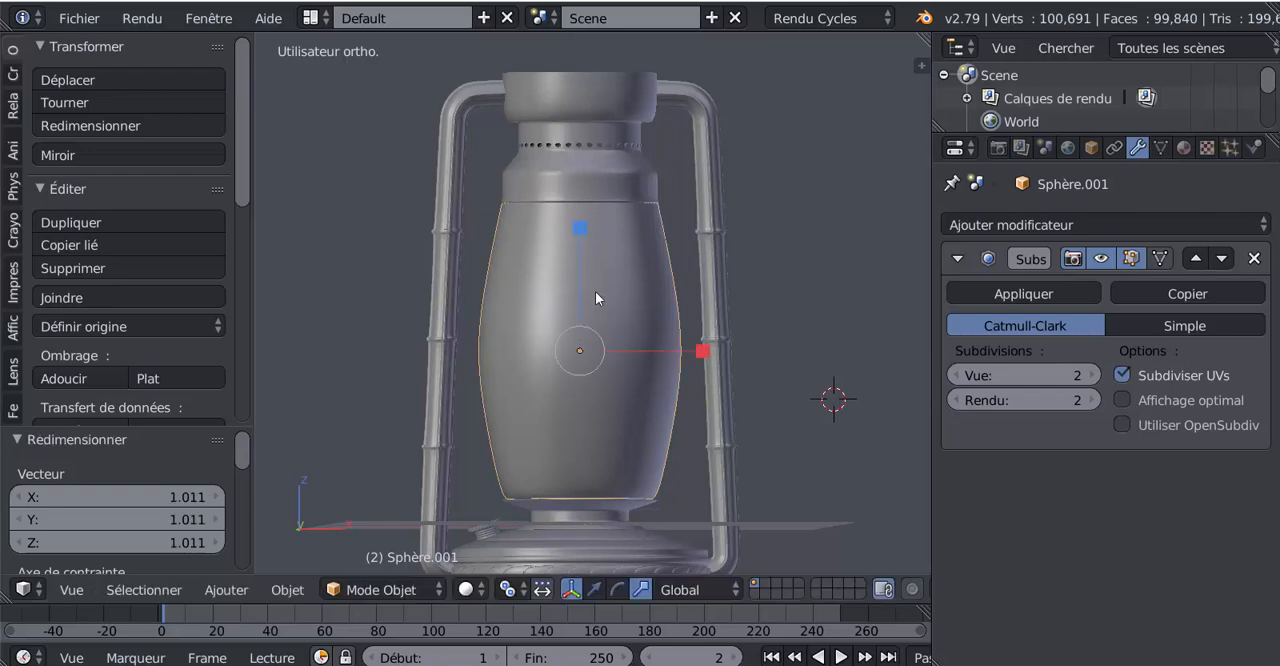
# In Edit Mode, select the chimney's middle edge loop and scale it outward by 1.082
pyautogui.scroll(-2, 595, 291)
pyautogui.press('Tab')
pyautogui.press('Tab')
pyautogui.press('Tab')
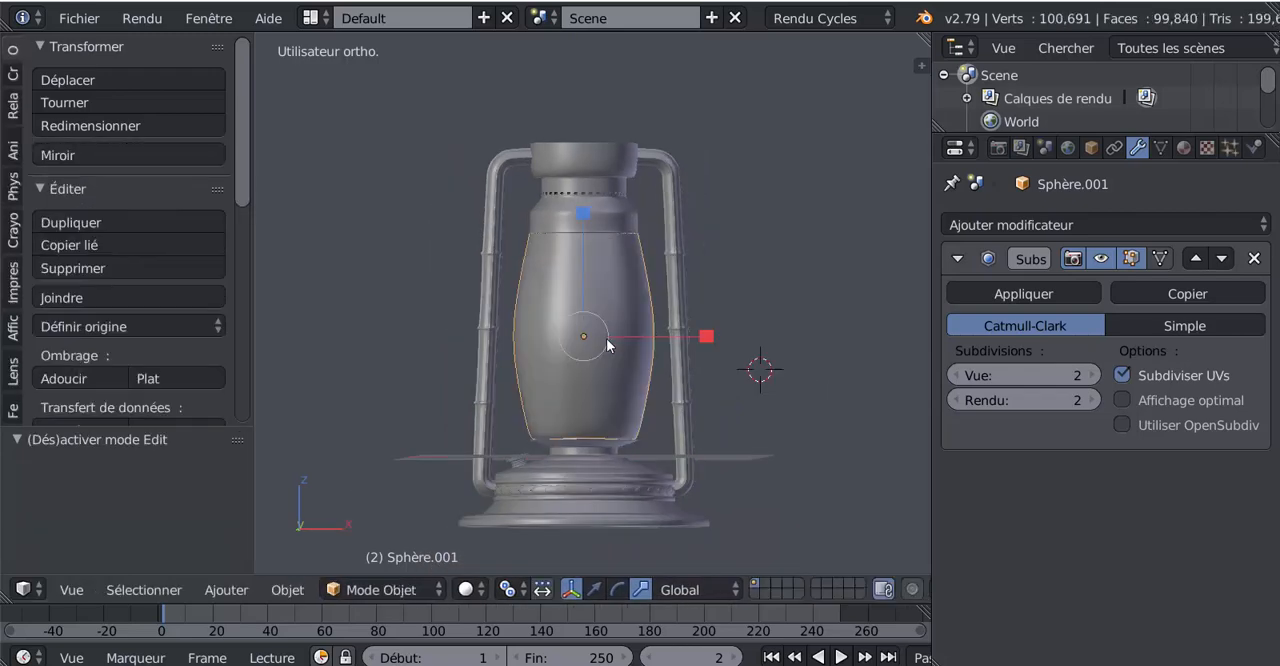
pyautogui.scroll(2, 606, 338)
pyautogui.keyDown('alt'); pyautogui.rightClick(611, 348); pyautogui.keyUp('alt')
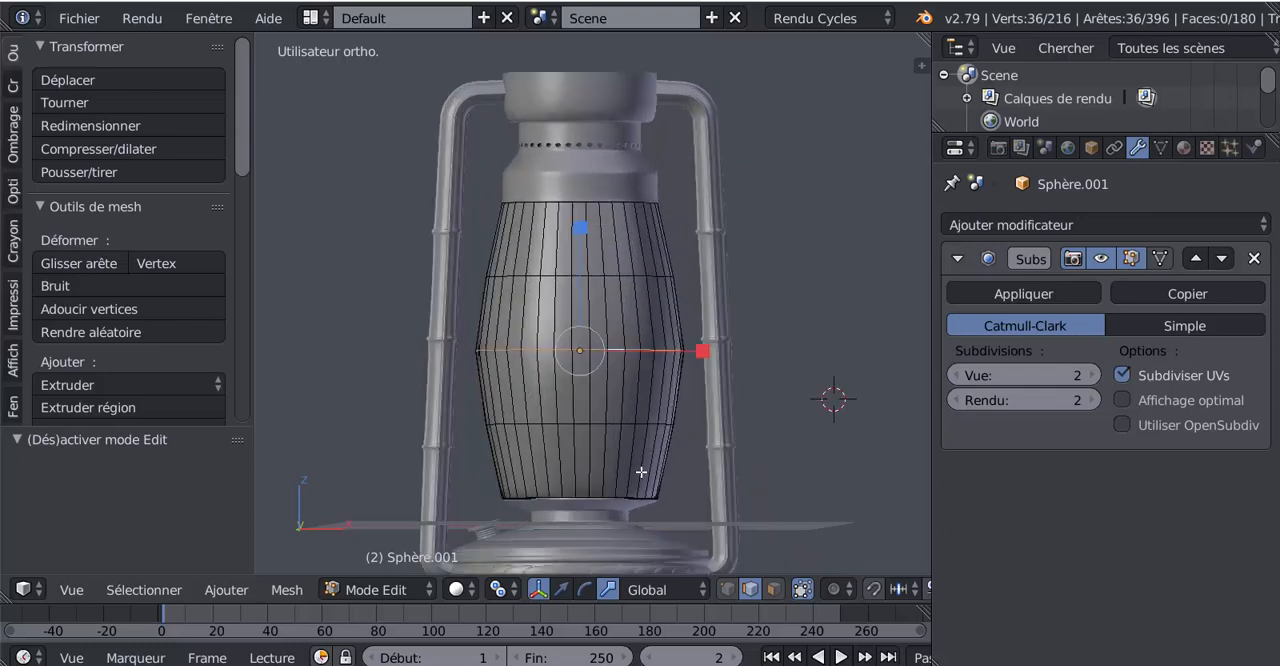
pyautogui.press('s')
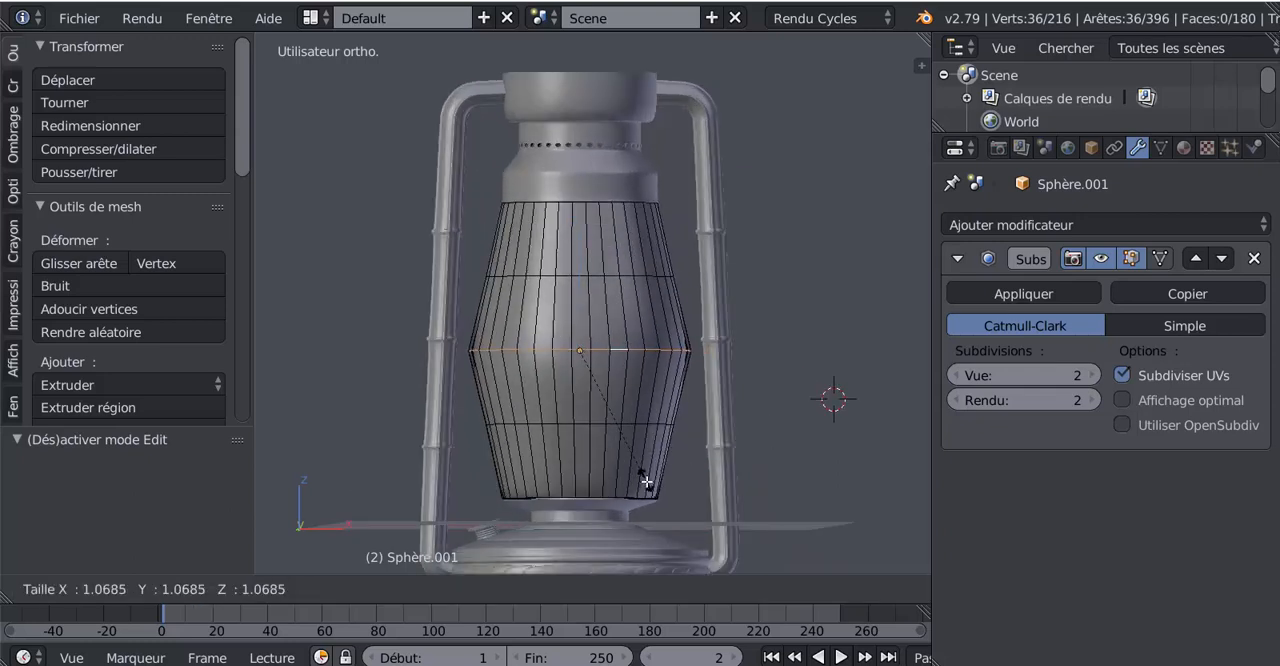
pyautogui.click(647, 482)
# Select the chimney's edge loops above and below the middle together and scale them outward by 1.080
pyautogui.keyDown('alt'); pyautogui.rightClick(599, 421); pyautogui.keyUp('alt')
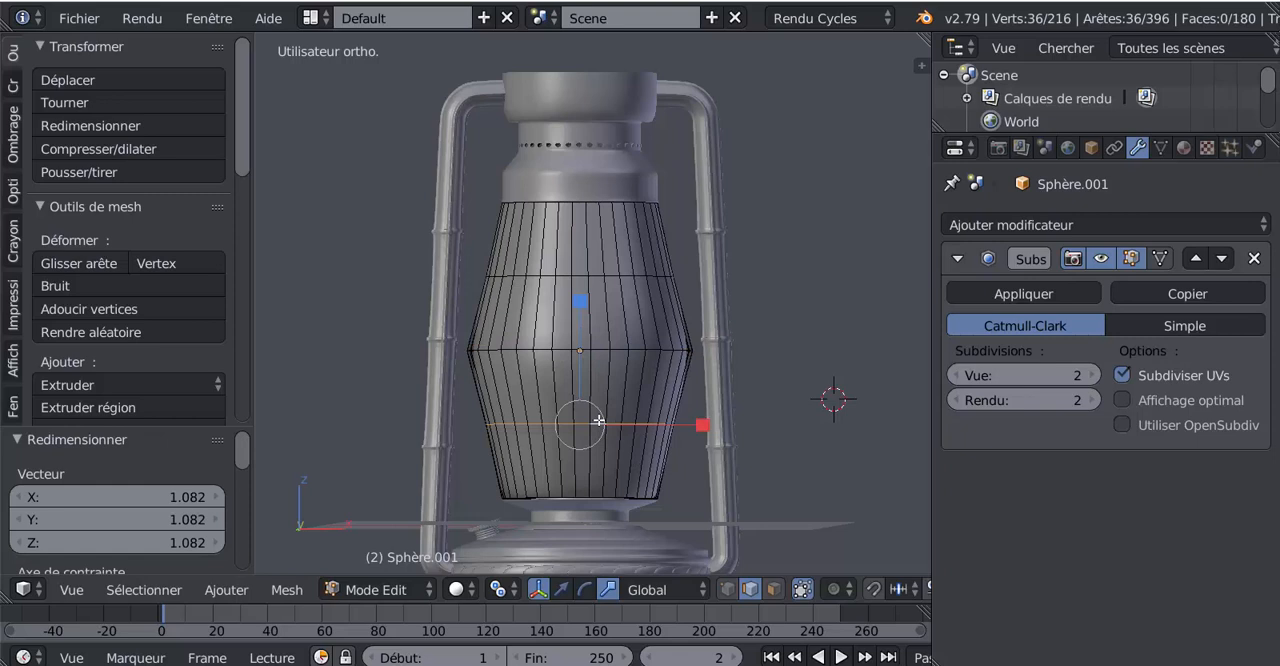
pyautogui.keyDown('alt'); pyautogui.keyDown('shift'); pyautogui.rightClick(590, 276); pyautogui.keyUp('shift'); pyautogui.keyUp('alt')
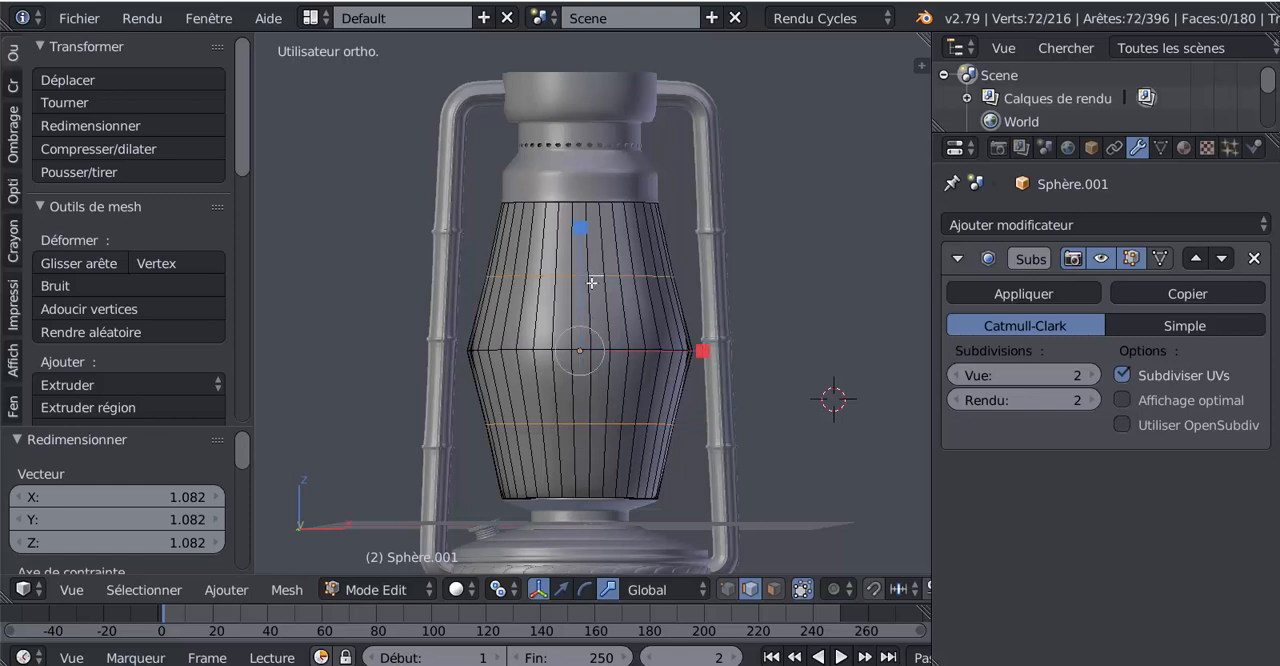
pyautogui.press('s')
pyautogui.click(637, 478)
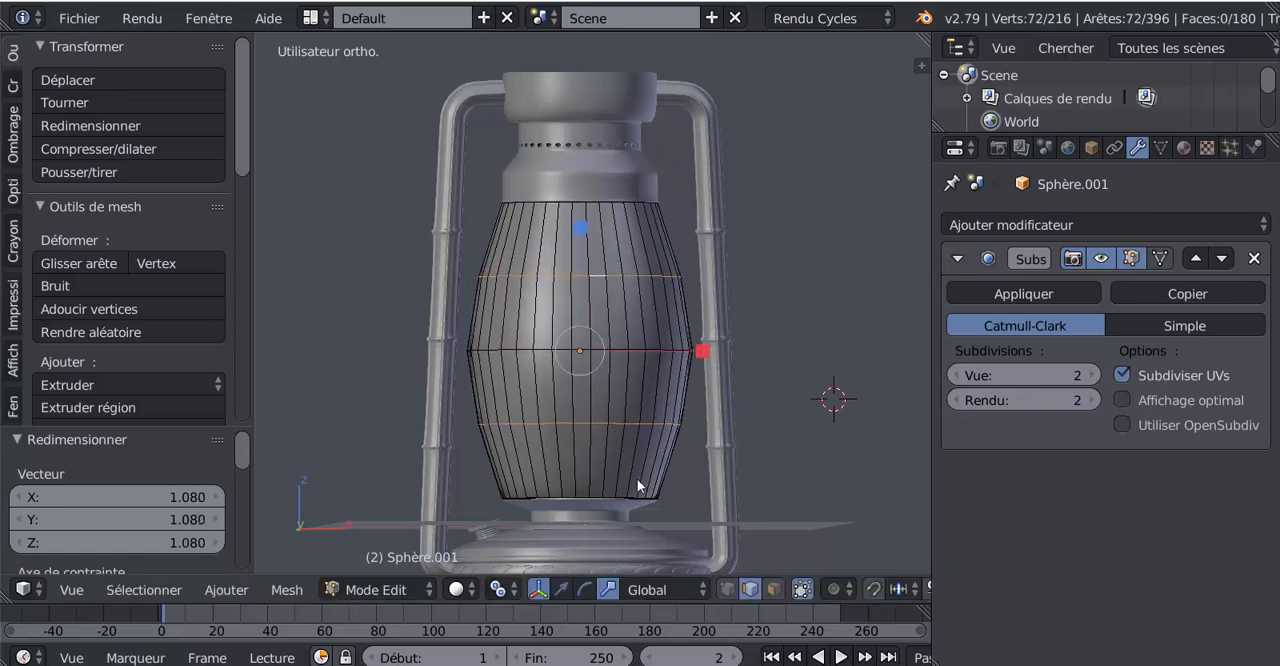
# Examine the widened chimney in the whole lantern and compare it with the reference photo lampe tempête.jpg in XnView
pyautogui.press('Tab')
pyautogui.scroll(-3, 637, 478)
pyautogui.moveTo(659, 481)
pyautogui.mouseDown(button='middle')
pyautogui.moveTo(550, 516)
pyautogui.moveTo(600, 507)
pyautogui.moveTo(626, 471)
pyautogui.moveTo(643, 477)
pyautogui.mouseUp(button='middle')
pyautogui.press('Tab')
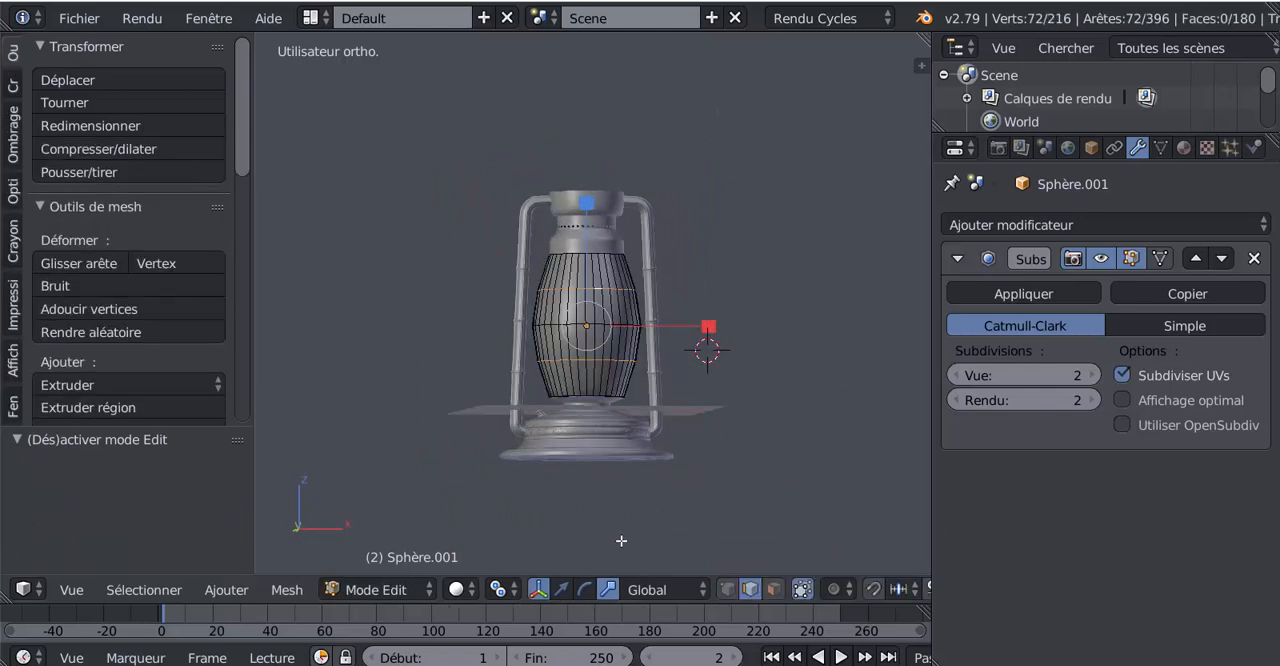
pyautogui.moveTo(560, 660)
pyautogui.click(560, 625)
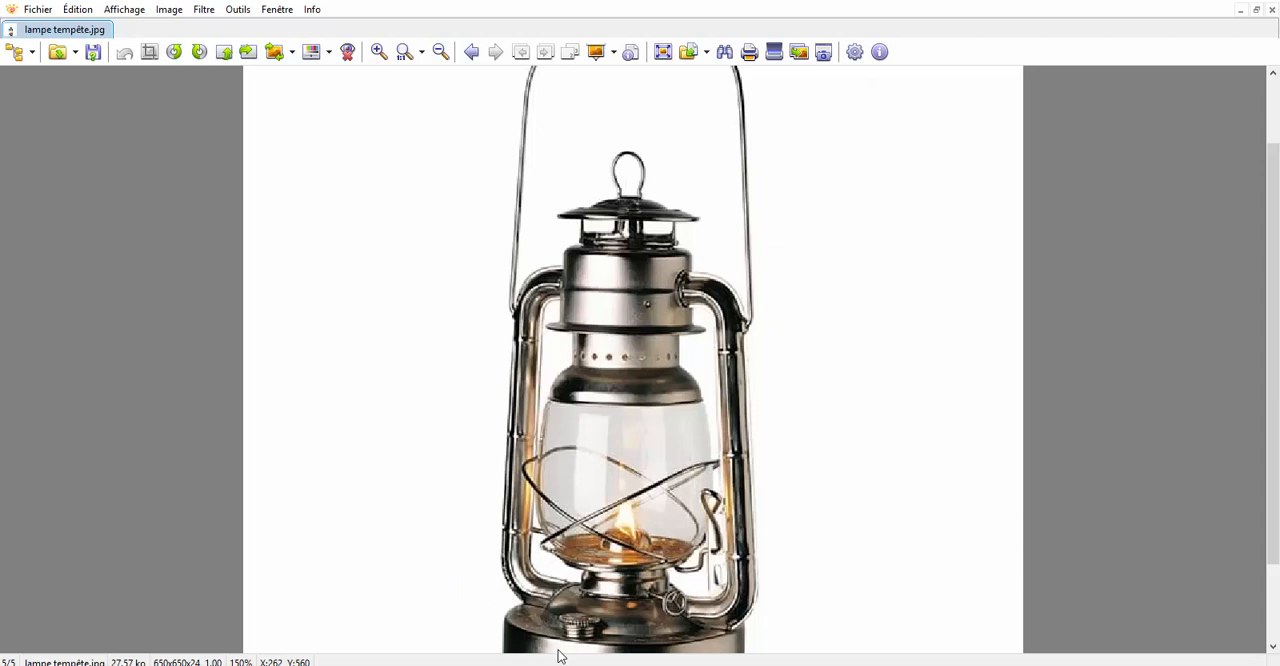
pyautogui.click(558, 664)
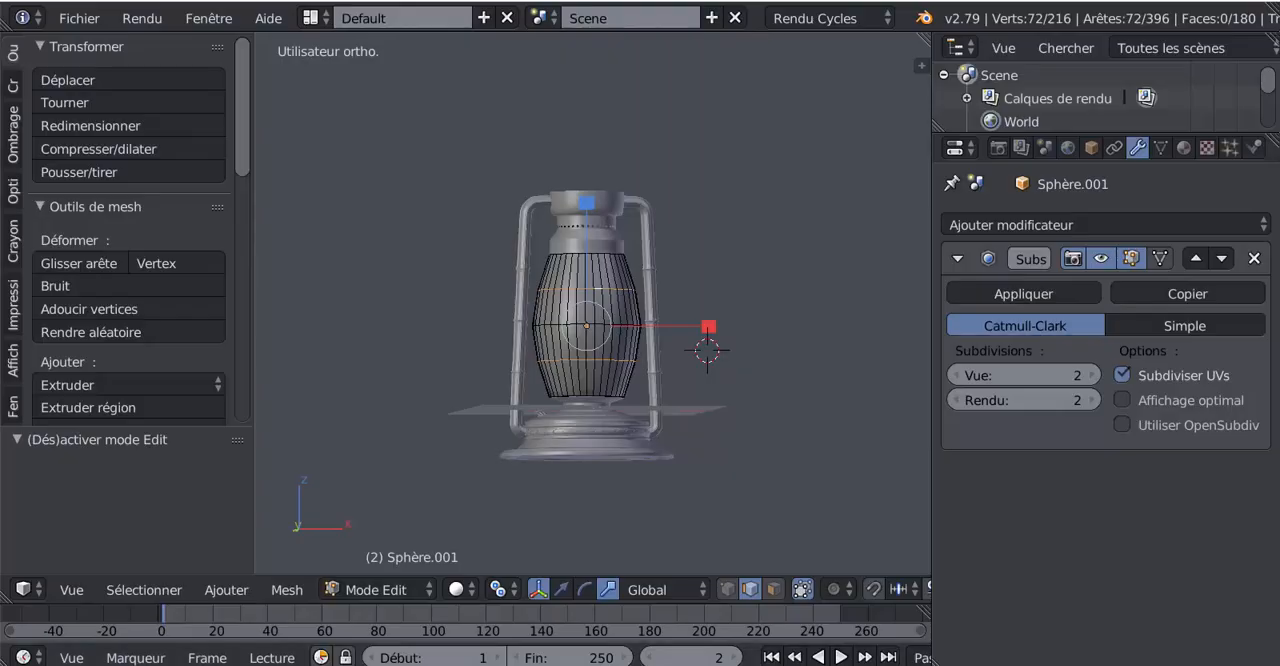
pyautogui.scroll(2, 554, 357)
pyautogui.moveTo(560, 660)
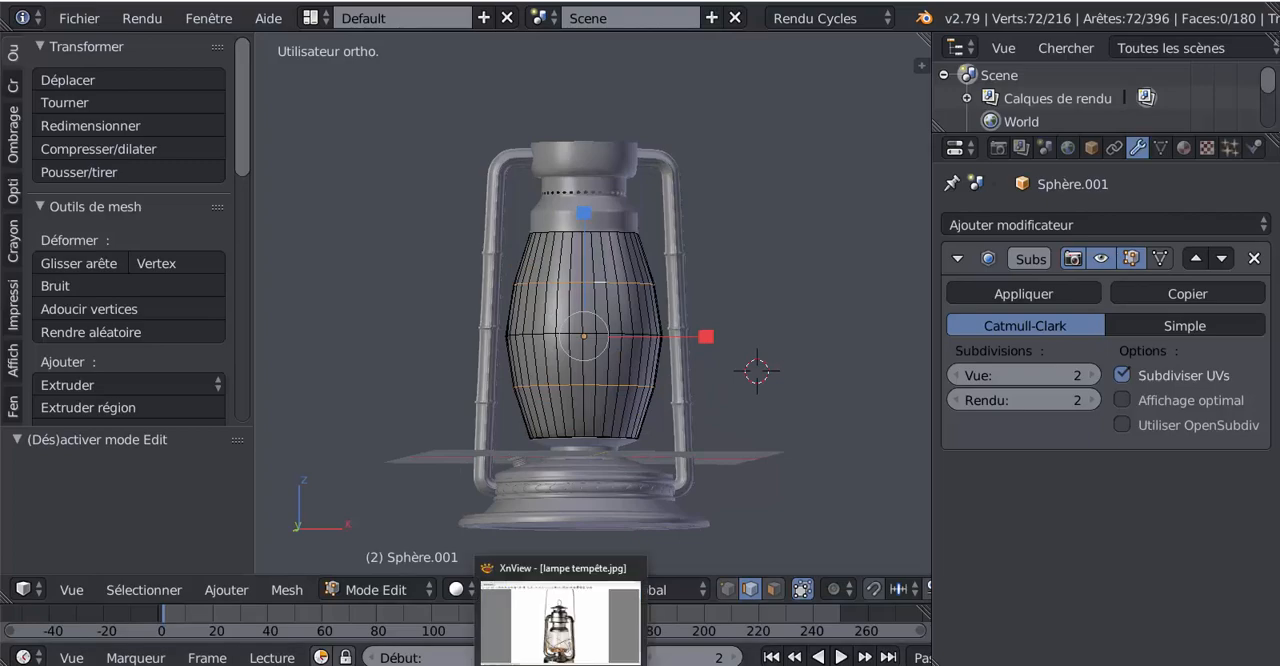
pyautogui.click(560, 620)
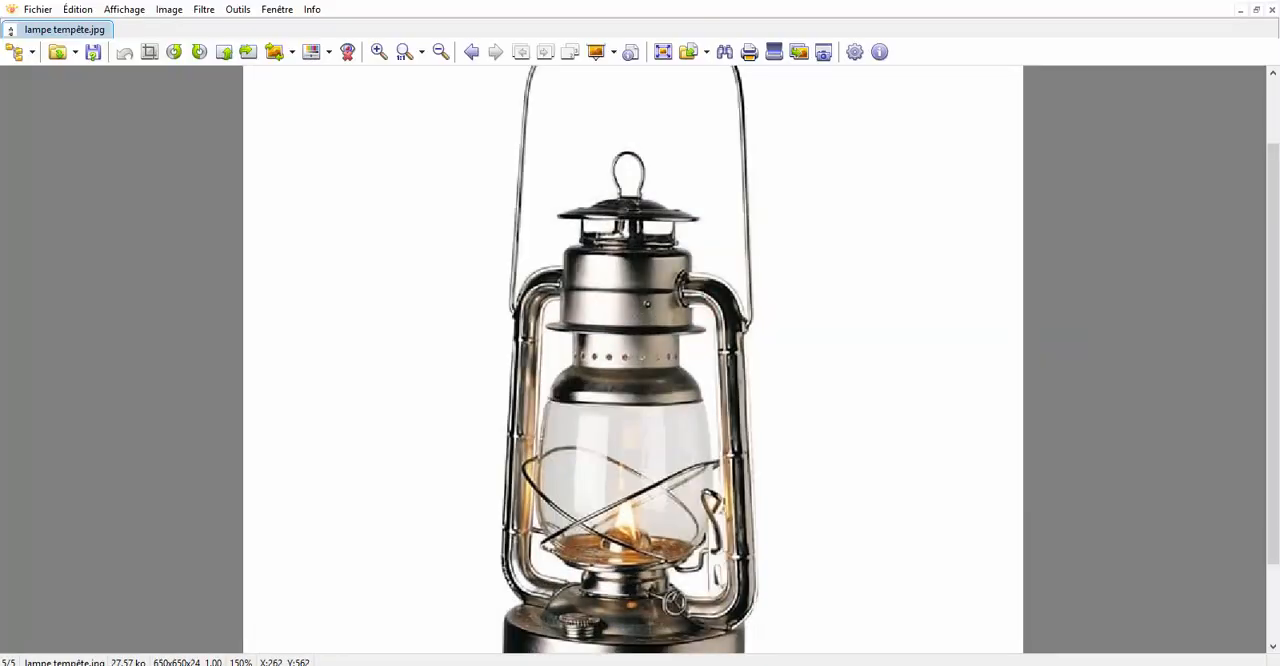
pyautogui.click(558, 663)
# Select the neck object, edit it in front view, and extrude the cap's top edge loop scaled inward by 0.930
pyautogui.keyDown('shift'); pyautogui.moveTo(598, 267); pyautogui.dragTo(587, 494, button='middle'); pyautogui.keyUp('shift')
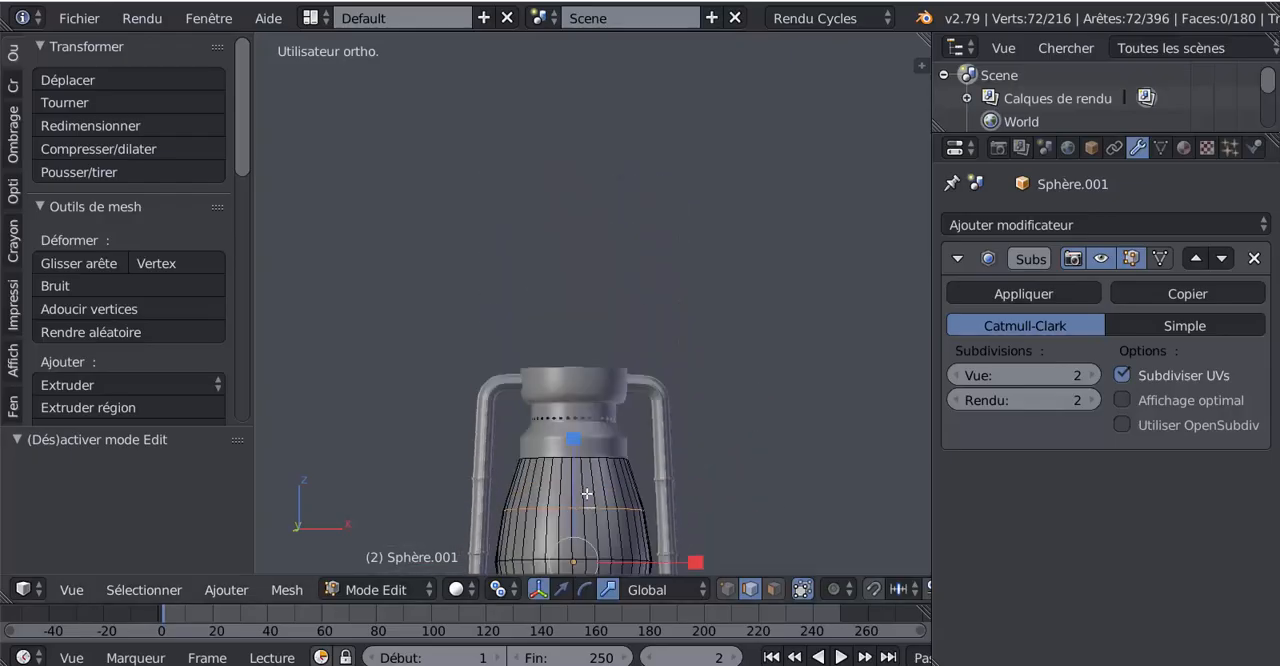
pyautogui.press('Tab')
pyautogui.rightClick(578, 420)
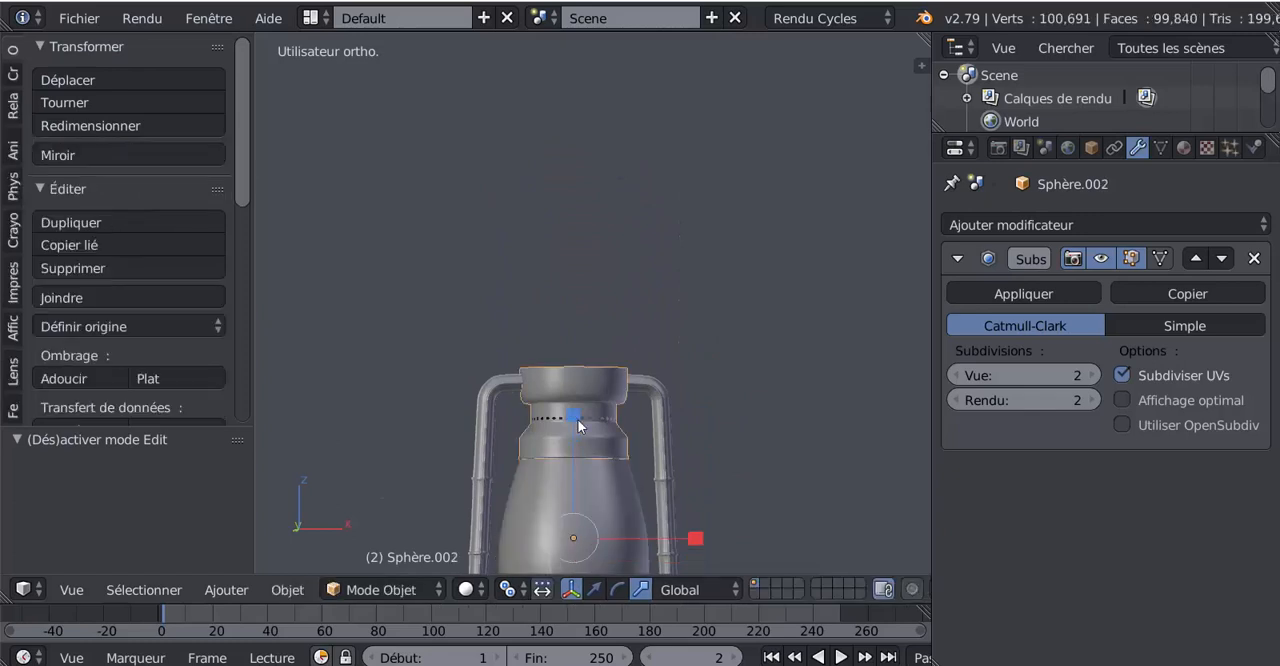
pyautogui.scroll(3, 578, 423)
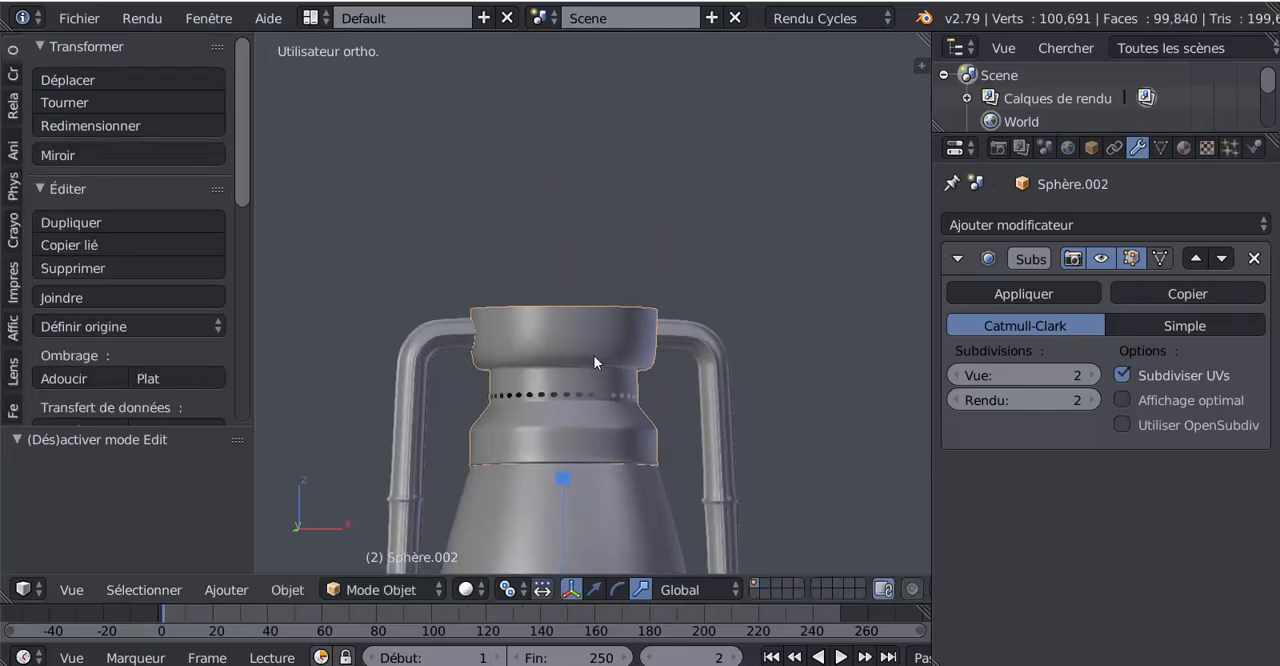
pyautogui.press('KP_1')
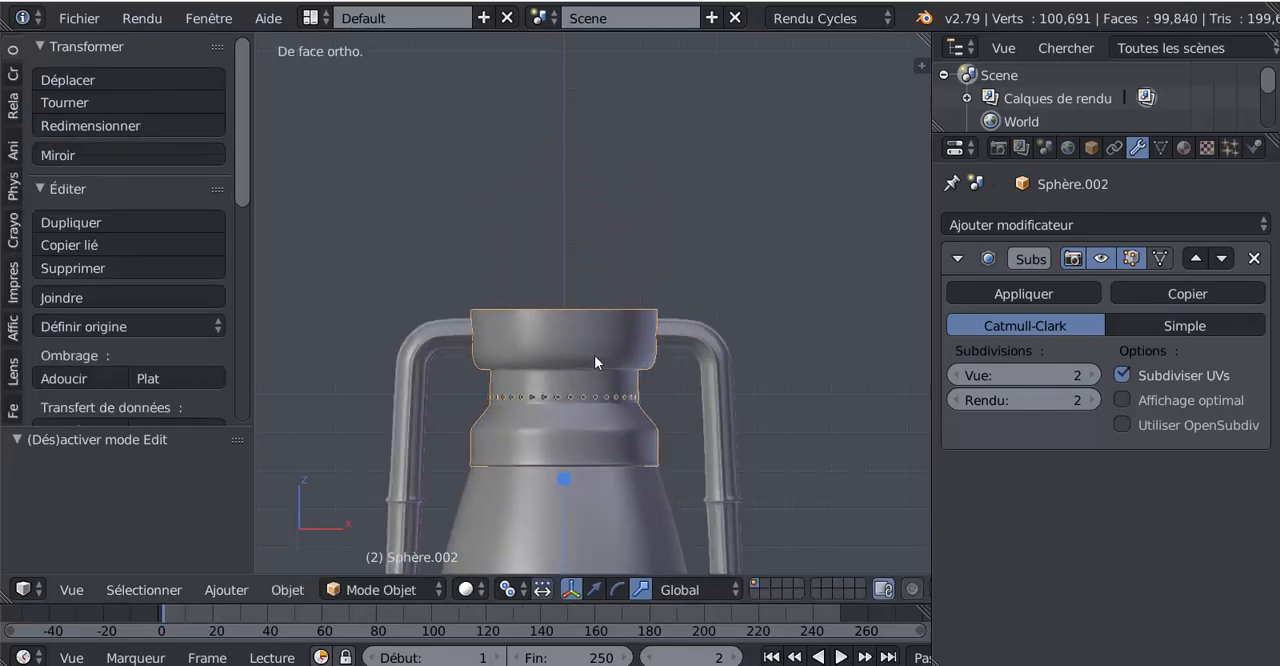
pyautogui.press('Tab')
pyautogui.scroll(2, 601, 318)
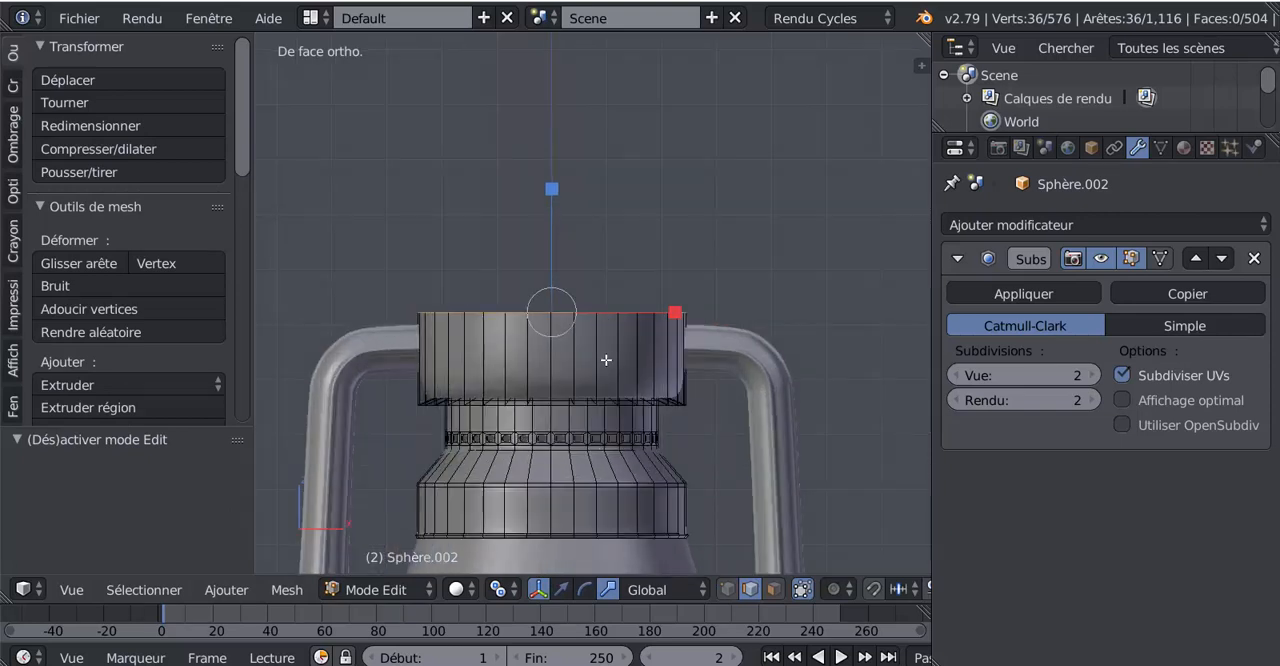
pyautogui.press('e')
pyautogui.press('s')
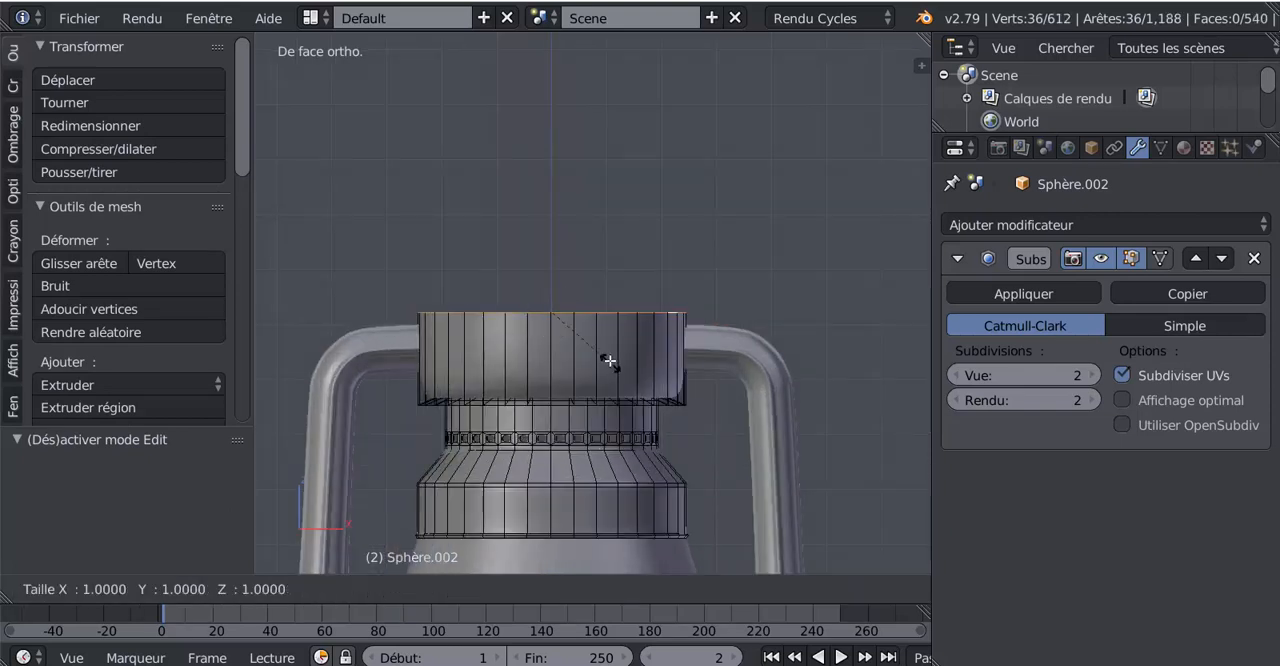
pyautogui.click(608, 357)
# Extrude the cap's inset top edge loop and raise the new edge 0.844 along Z
pyautogui.press('e')
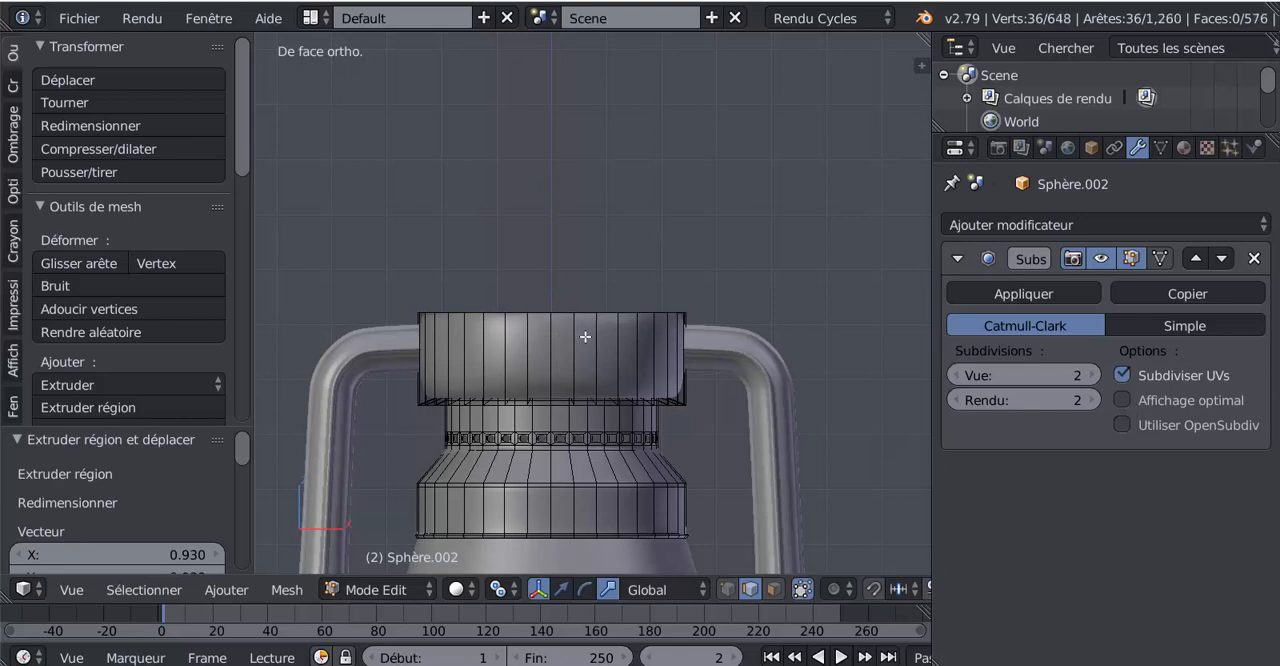
pyautogui.rightClick(584, 333)
pyautogui.click(561, 589)
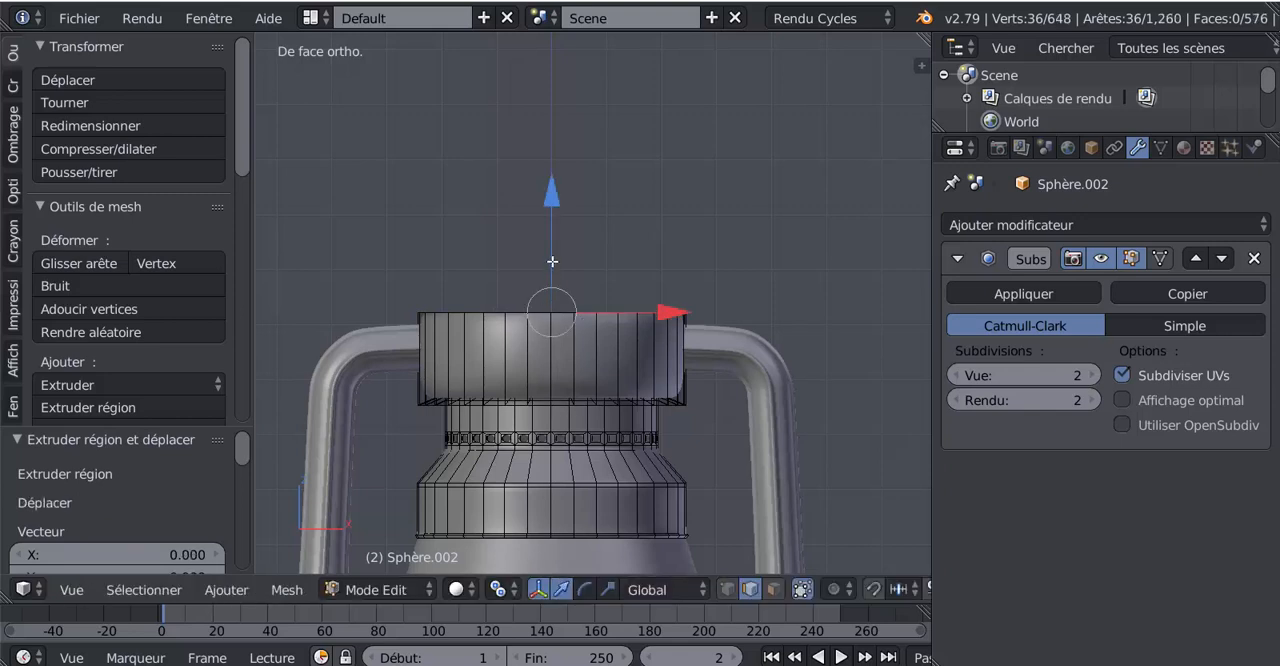
pyautogui.moveTo(556, 196); pyautogui.dragTo(556, 160)
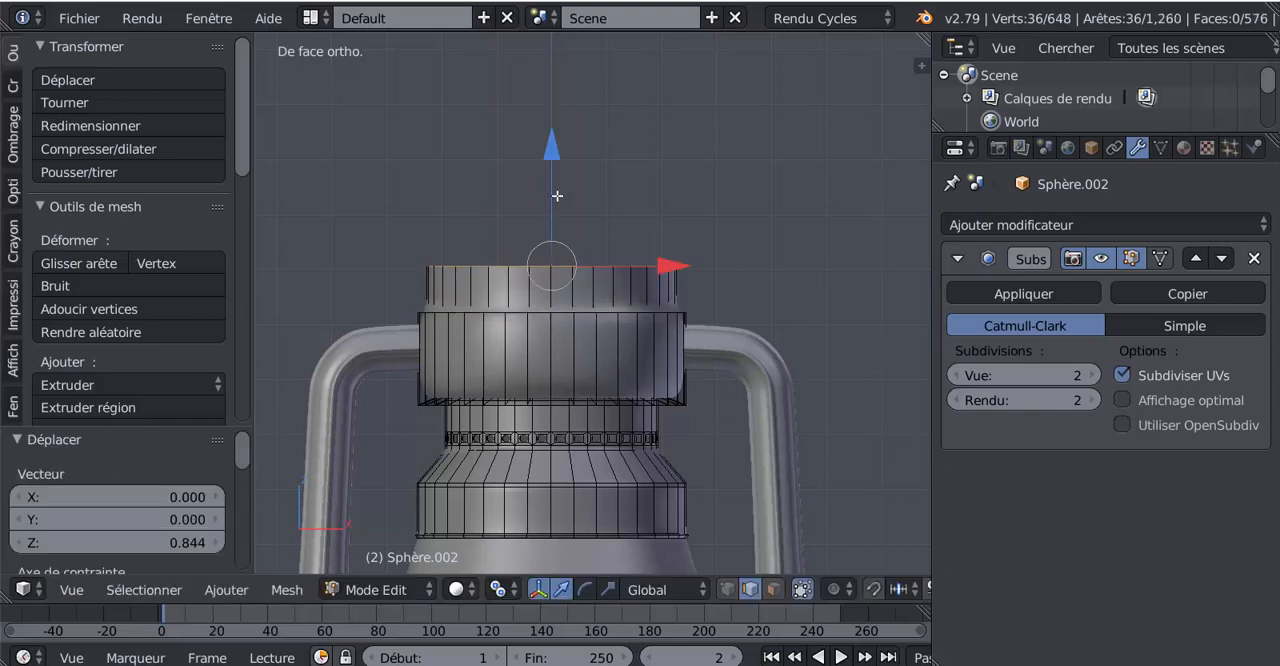
# Add an edge loop around the new upper collar and slide it down near its base, with a factor of about 0.724
pyautogui.hotkey('ctrl', 'r')
pyautogui.click(595, 283)
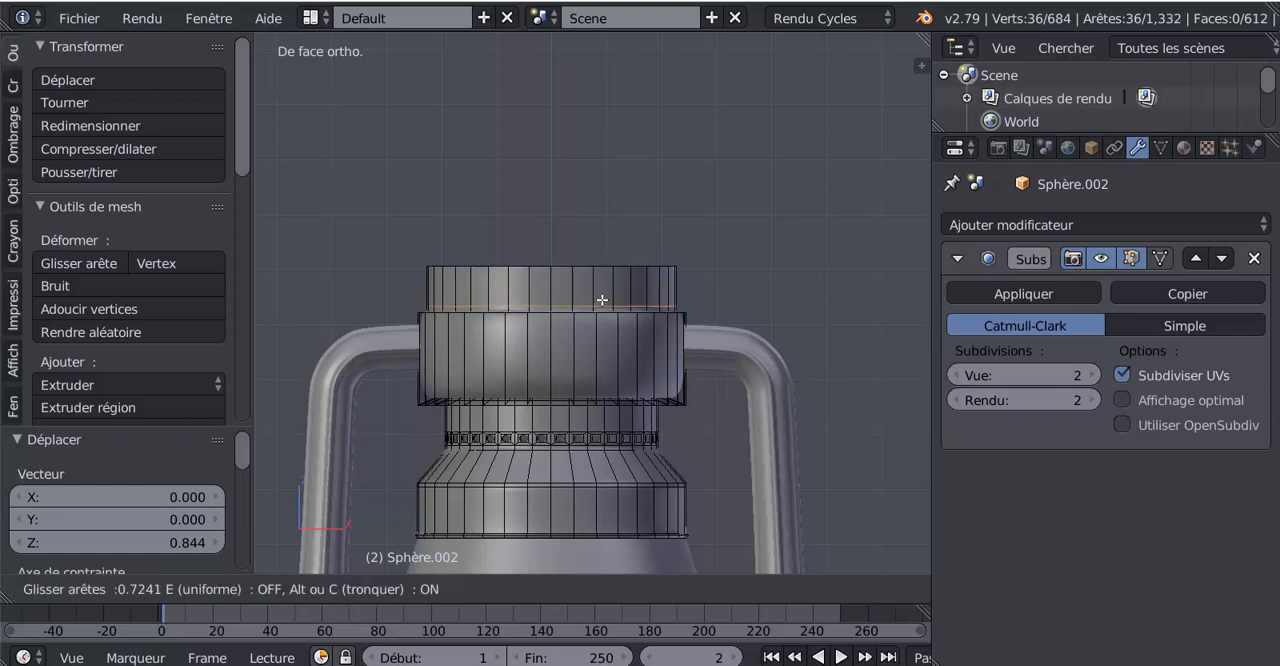
pyautogui.click(602, 300)
pyautogui.press('Tab')
pyautogui.scroll(-2, 631, 371)
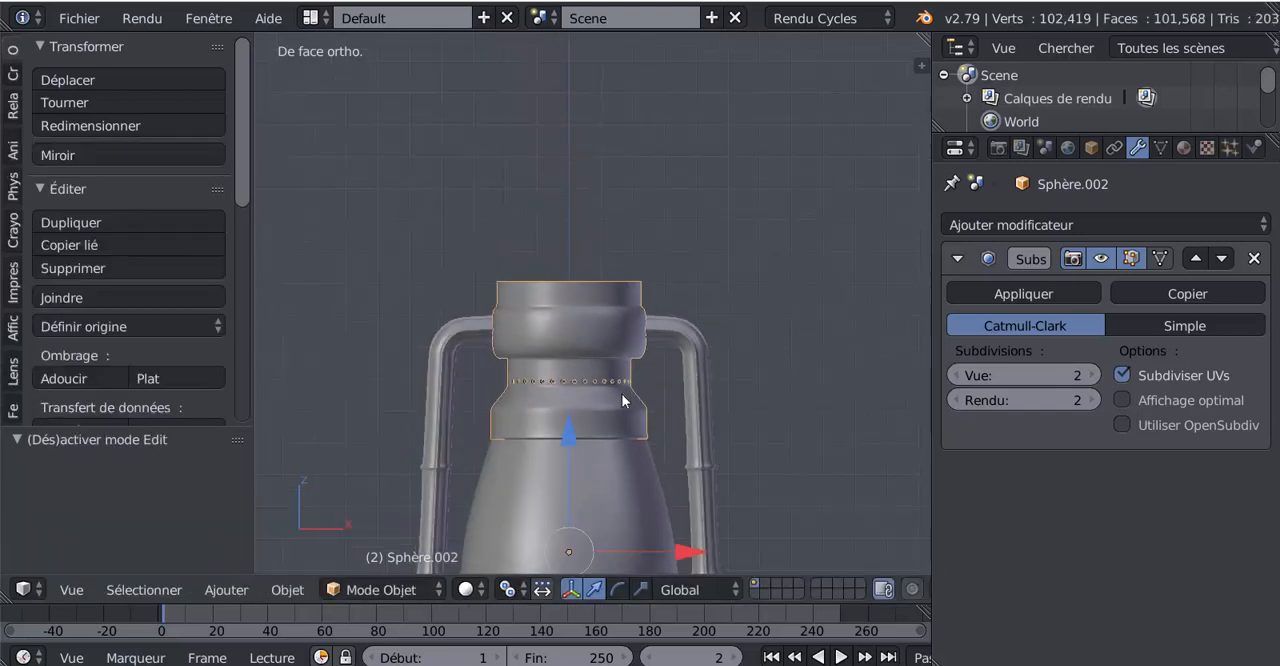
pyautogui.moveTo(621, 393); pyautogui.dragTo(588, 385, button='middle')
pyautogui.scroll(2, 591, 349)
# Cut two evenly spaced edge loops around the wide band below the upper collar, without sliding them
pyautogui.press('Tab')
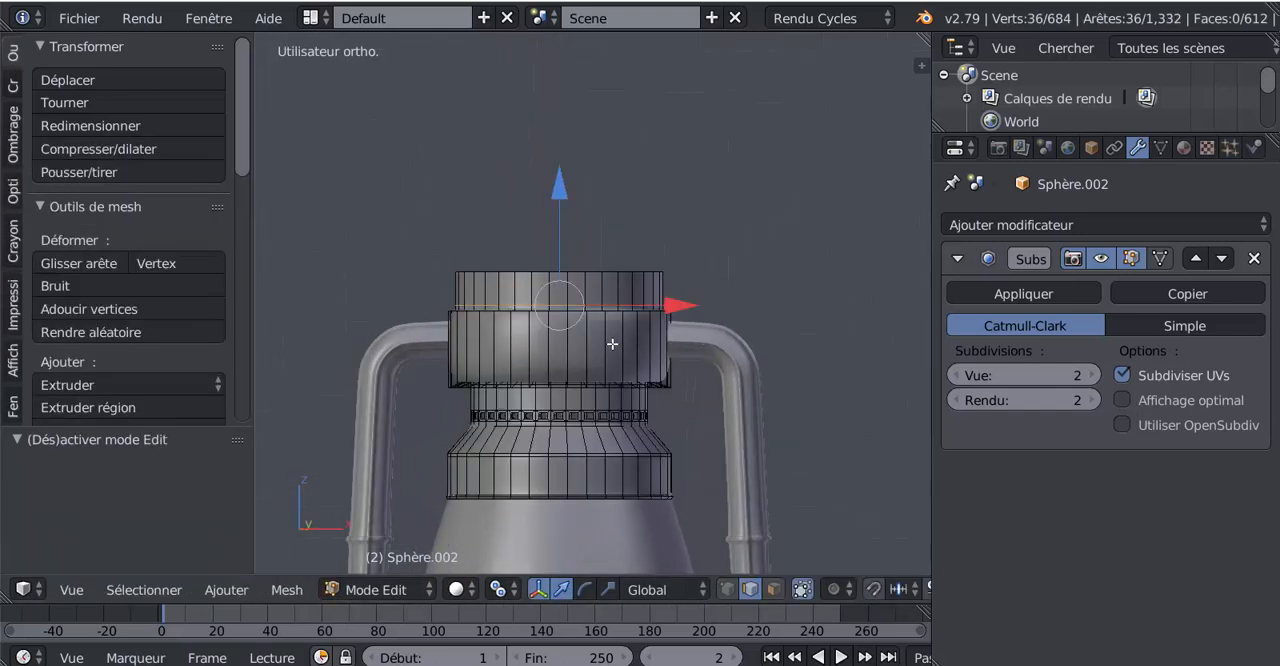
pyautogui.hotkey('ctrl', 'r')
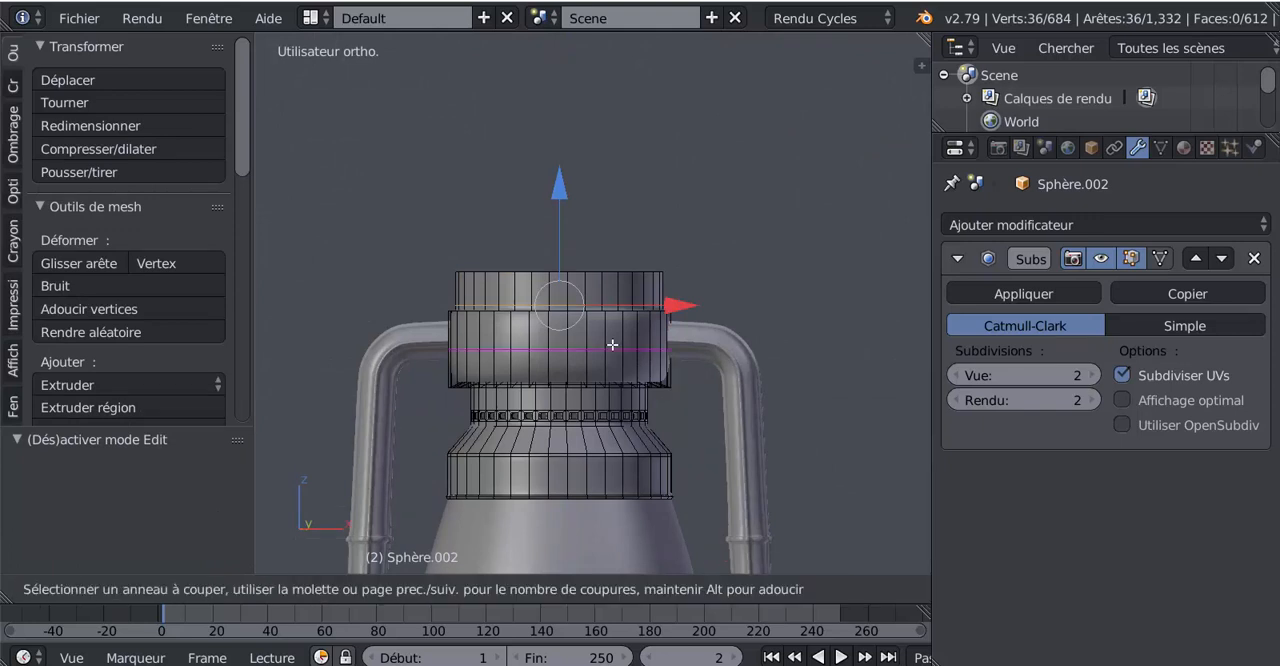
pyautogui.scroll(1, 612, 345)
pyautogui.click(613, 346)
pyautogui.rightClick(613, 346)
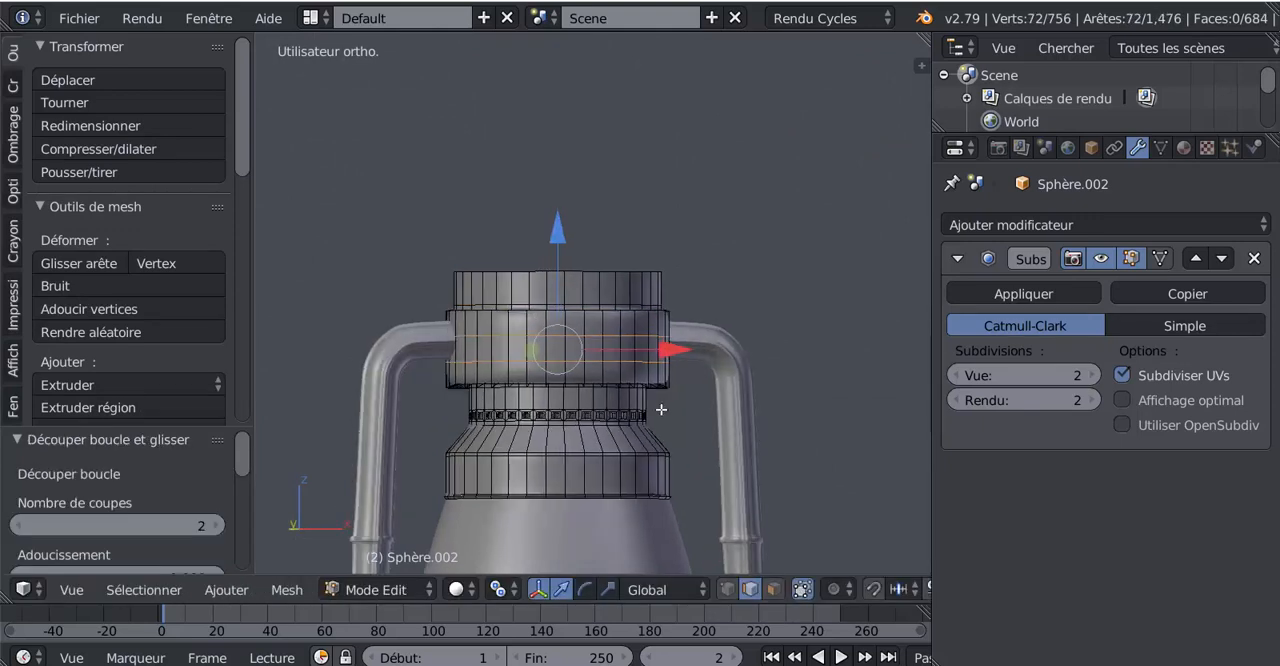
# In face selection mode, select the wide band's middle face ring and move it up 0.244 along Z
pyautogui.click(773, 589)
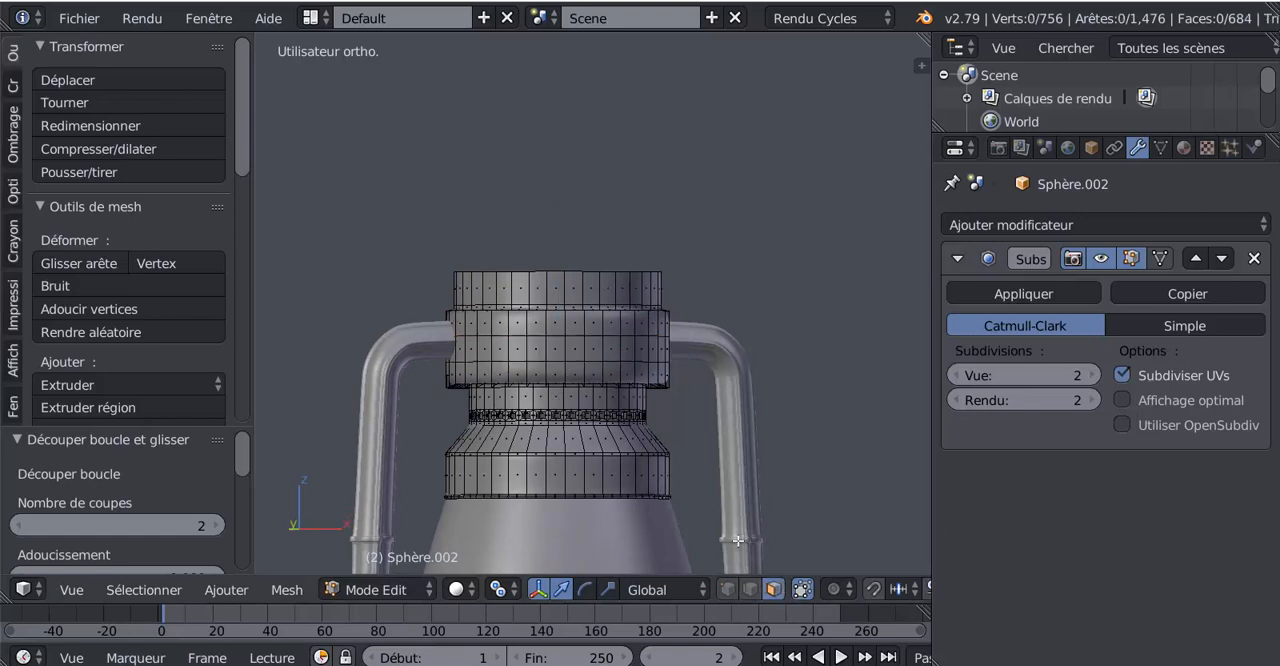
pyautogui.keyDown('alt'); pyautogui.rightClick(602, 357); pyautogui.keyUp('alt')
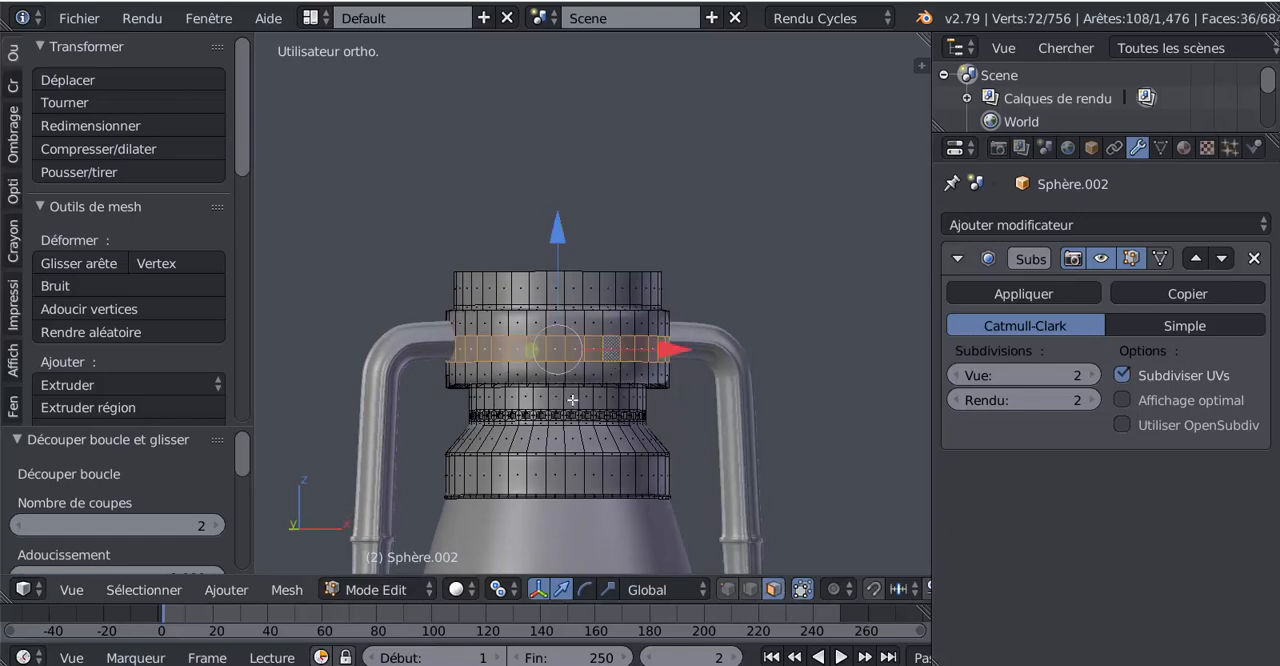
pyautogui.moveTo(572, 400); pyautogui.dragTo(538, 423, button='middle')
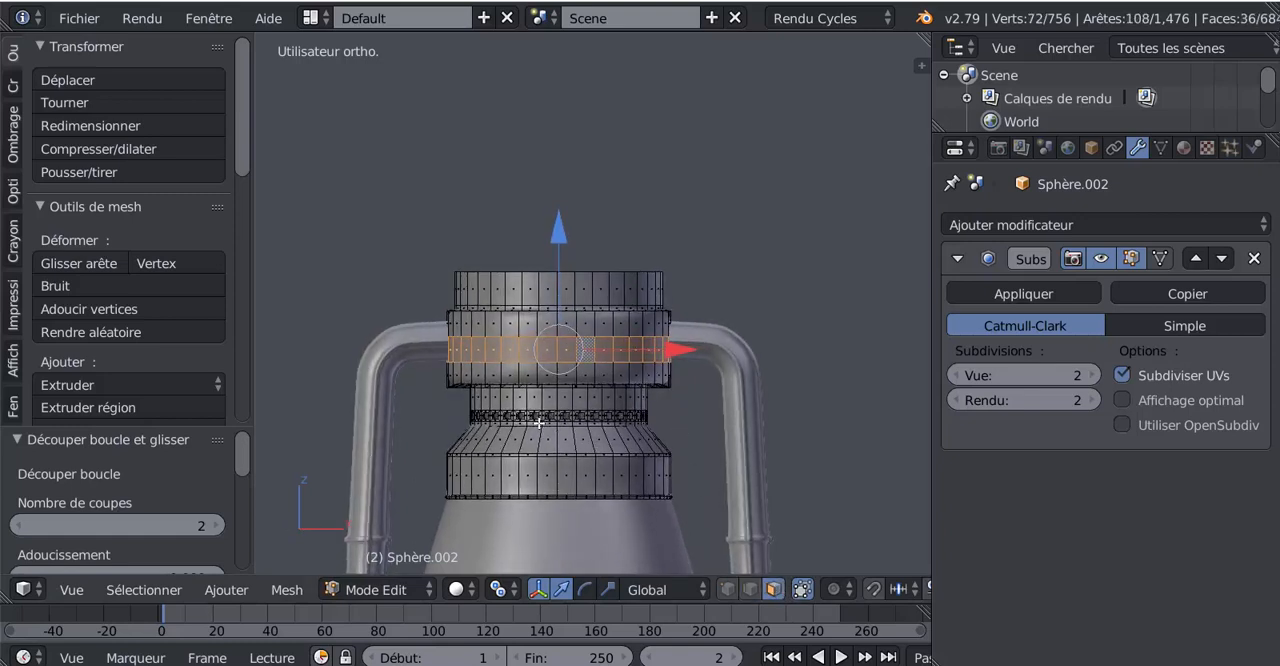
pyautogui.moveTo(558, 237); pyautogui.dragTo(558, 231)
pyautogui.moveTo(680, 355); pyautogui.dragTo(589, 360, button='middle')
pyautogui.scroll(2, 569, 381)
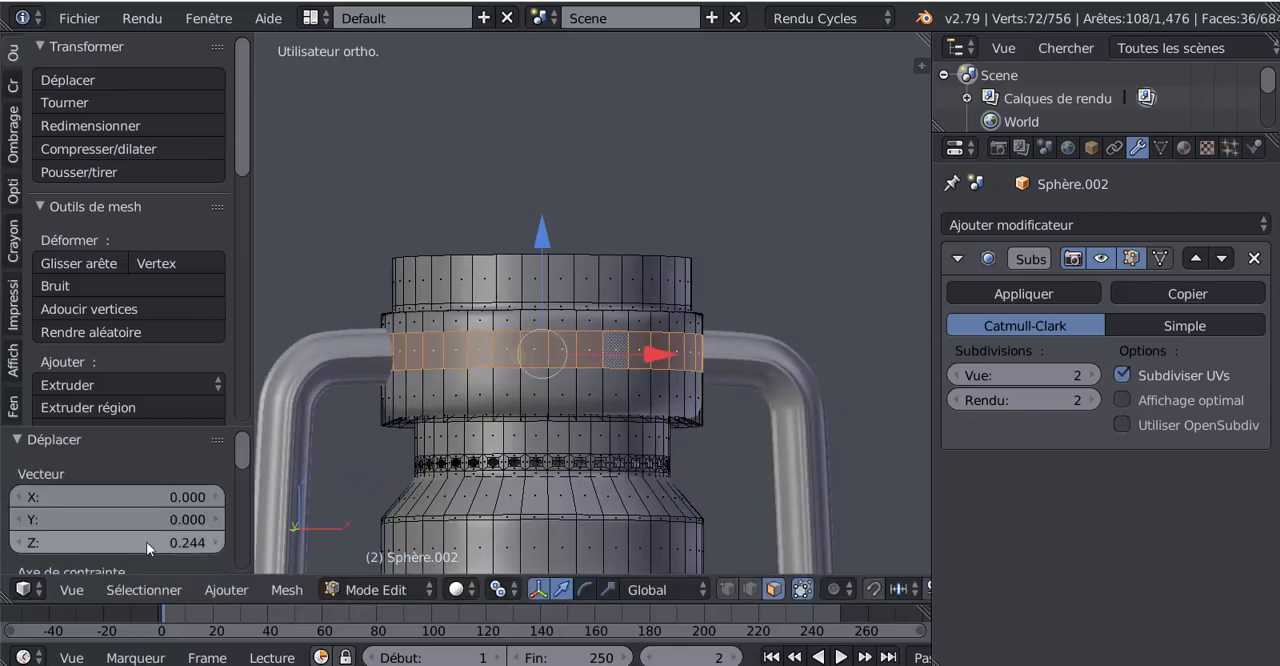
# Inset each face of the selected ring individually, twice in a row
pyautogui.press('i')
pyautogui.click(675, 403)
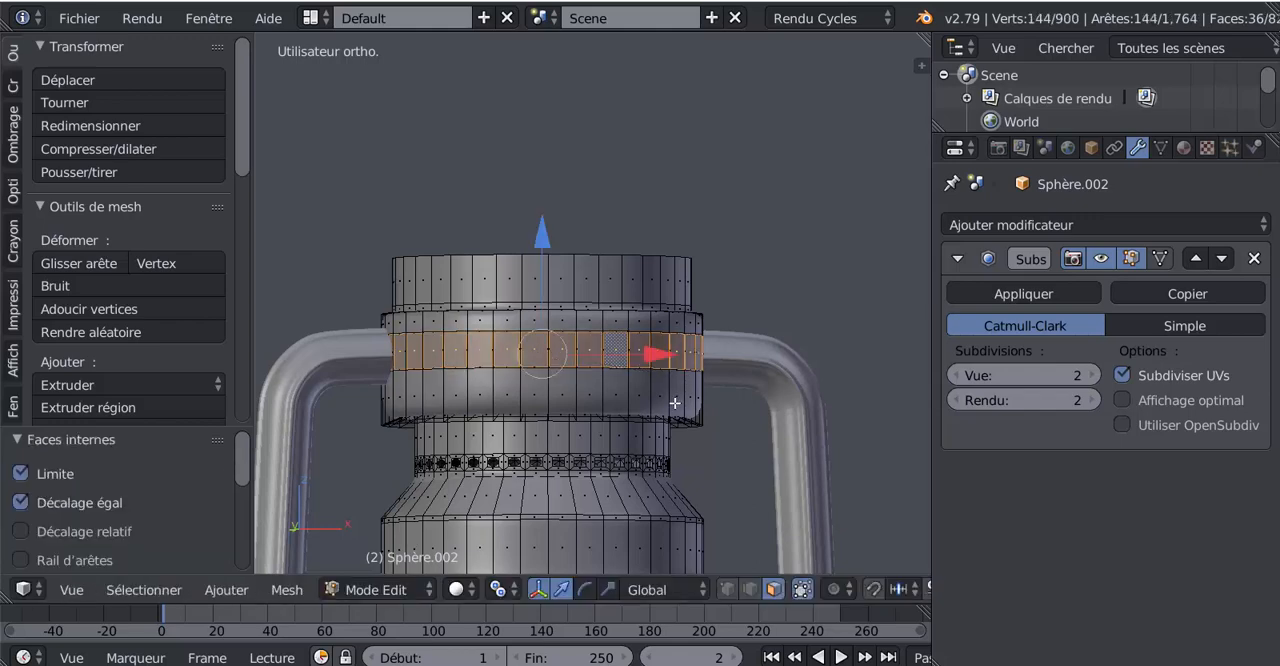
pyautogui.press('i')
pyautogui.click(672, 440)
pyautogui.moveTo(676, 465); pyautogui.dragTo(610, 479, button='middle')
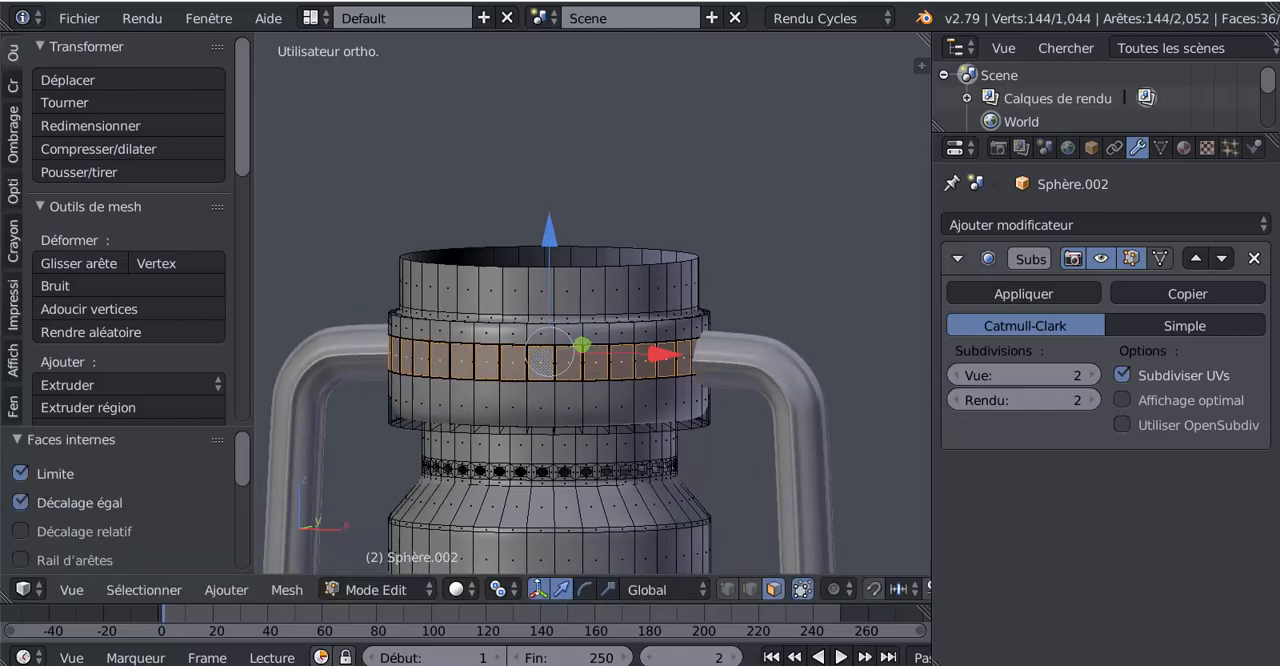
# Set the pivot point to Barycentre and extrude the inset ring faces scaled outward by 1.054
pyautogui.click(500, 590)
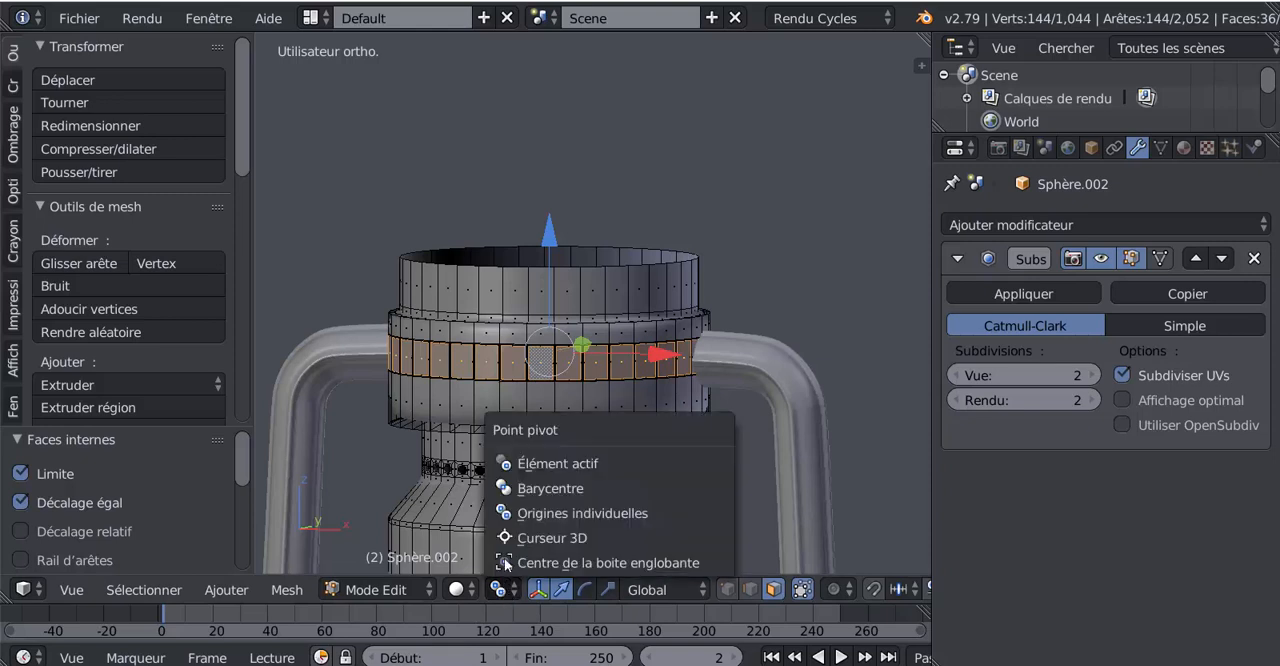
pyautogui.click(546, 488)
pyautogui.press('e')
pyautogui.press('s')
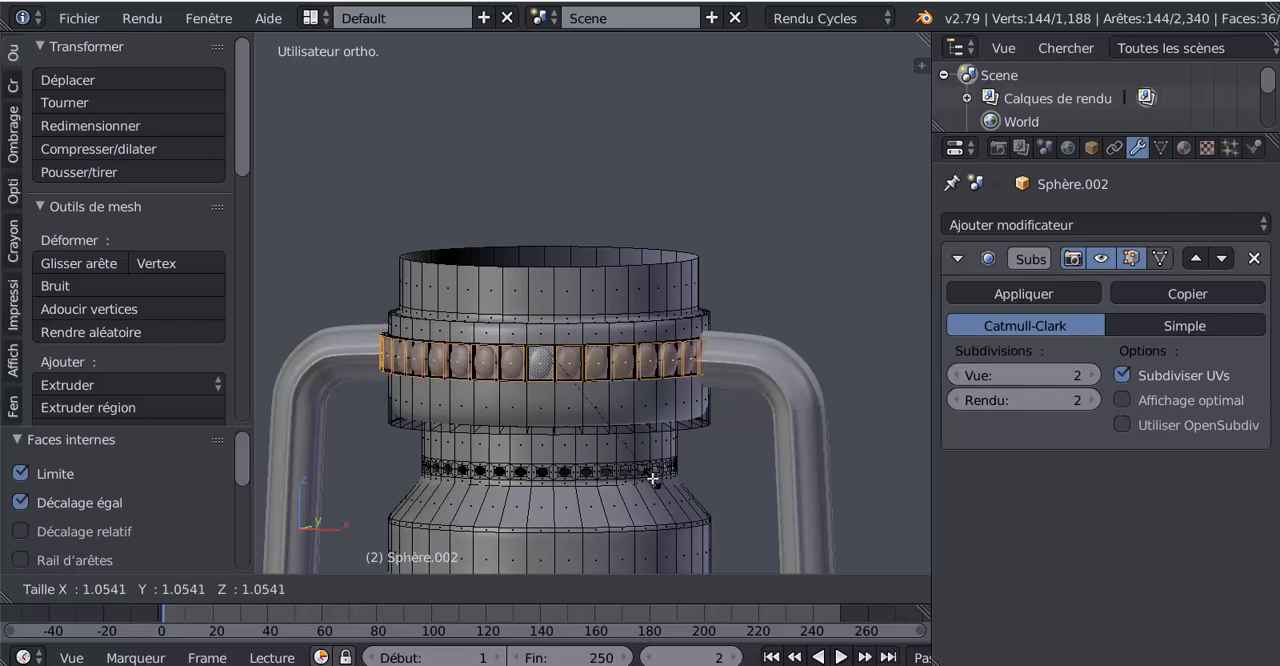
pyautogui.click(652, 478)
# Rotate the extruded ring faces -14.4° around Z and inspect the twisted trim in Object Mode
pyautogui.moveTo(699, 478); pyautogui.dragTo(717, 485, button='middle')
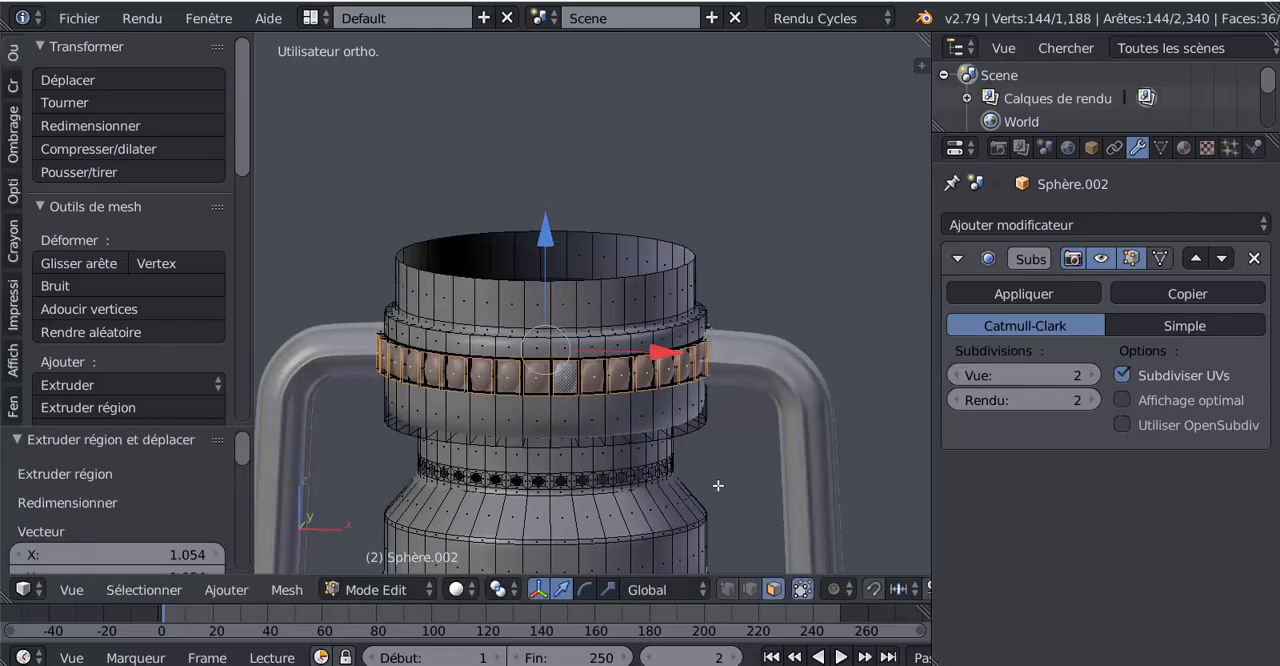
pyautogui.press('r')
pyautogui.press('z')
pyautogui.click(658, 497)
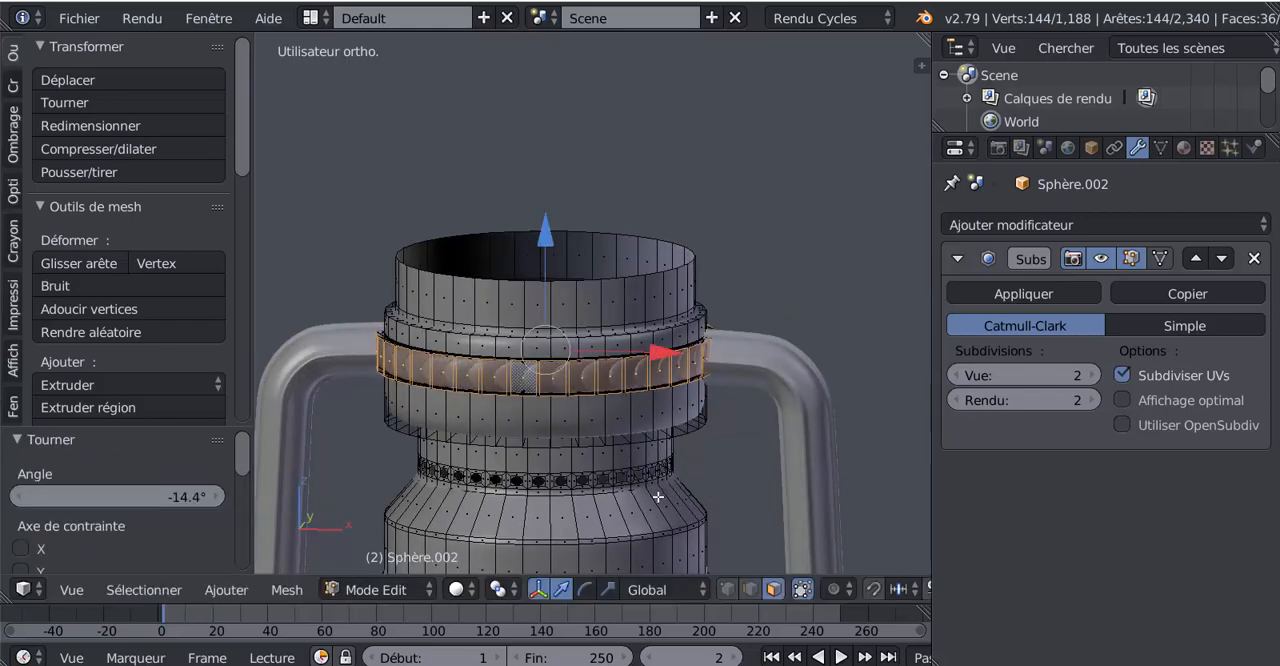
pyautogui.press('Tab')
pyautogui.moveTo(658, 497); pyautogui.dragTo(563, 488, button='middle')
pyautogui.scroll(-1, 566, 488)
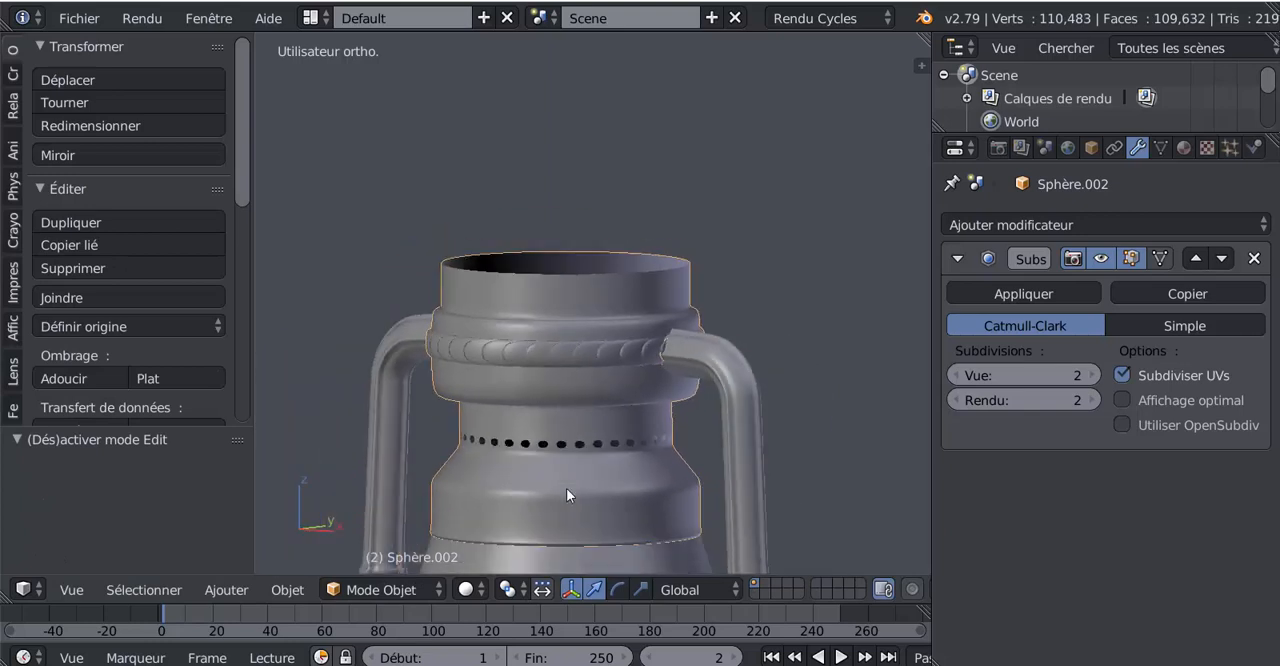
pyautogui.scroll(-4, 566, 488)
pyautogui.moveTo(565, 532); pyautogui.dragTo(615, 474, button='middle')
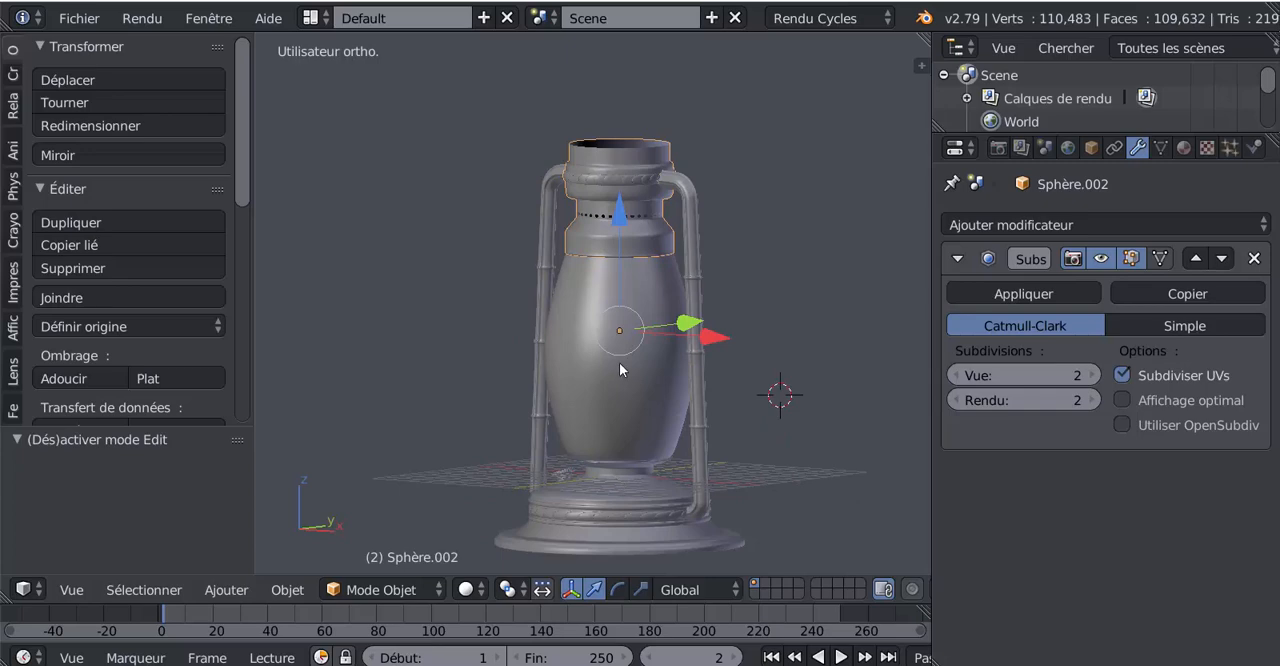
pyautogui.scroll(7, 626, 473)
# Flatten the extruded ring faces along Z with the scale manipulator in two passes, checking the smoothed shape after each
pyautogui.press('Tab')
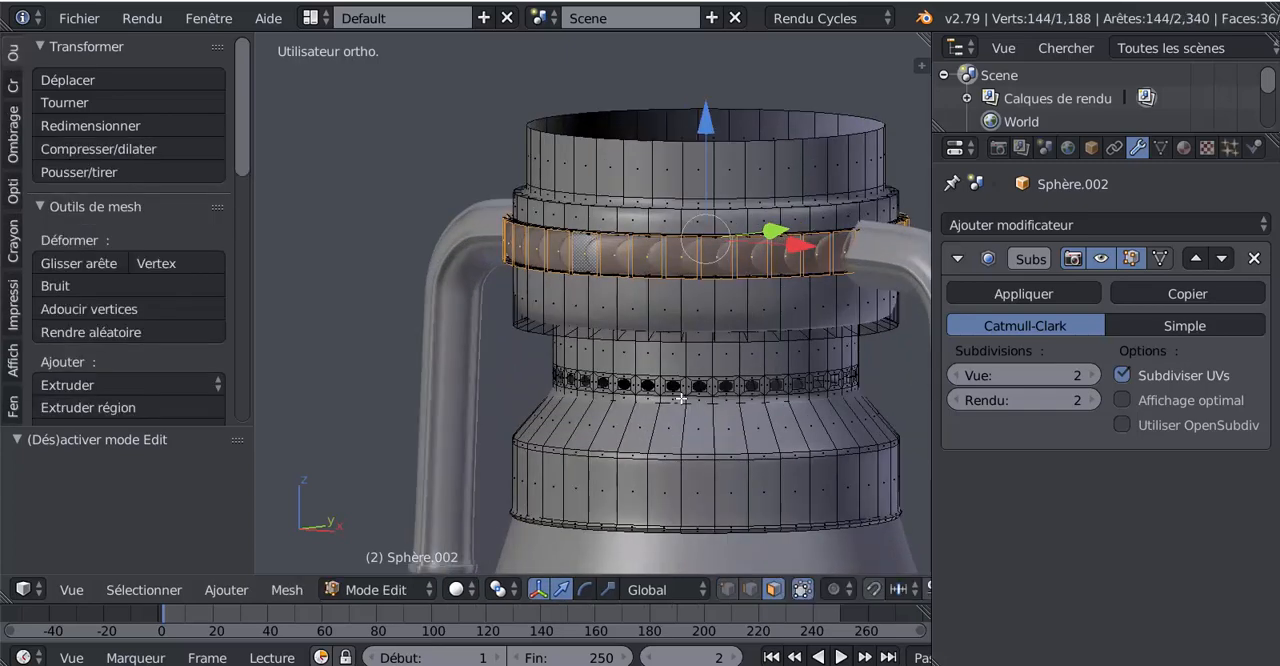
pyautogui.keyDown('shift'); pyautogui.moveTo(681, 398); pyautogui.dragTo(641, 447, button='middle'); pyautogui.keyUp('shift')
pyautogui.click(608, 591)
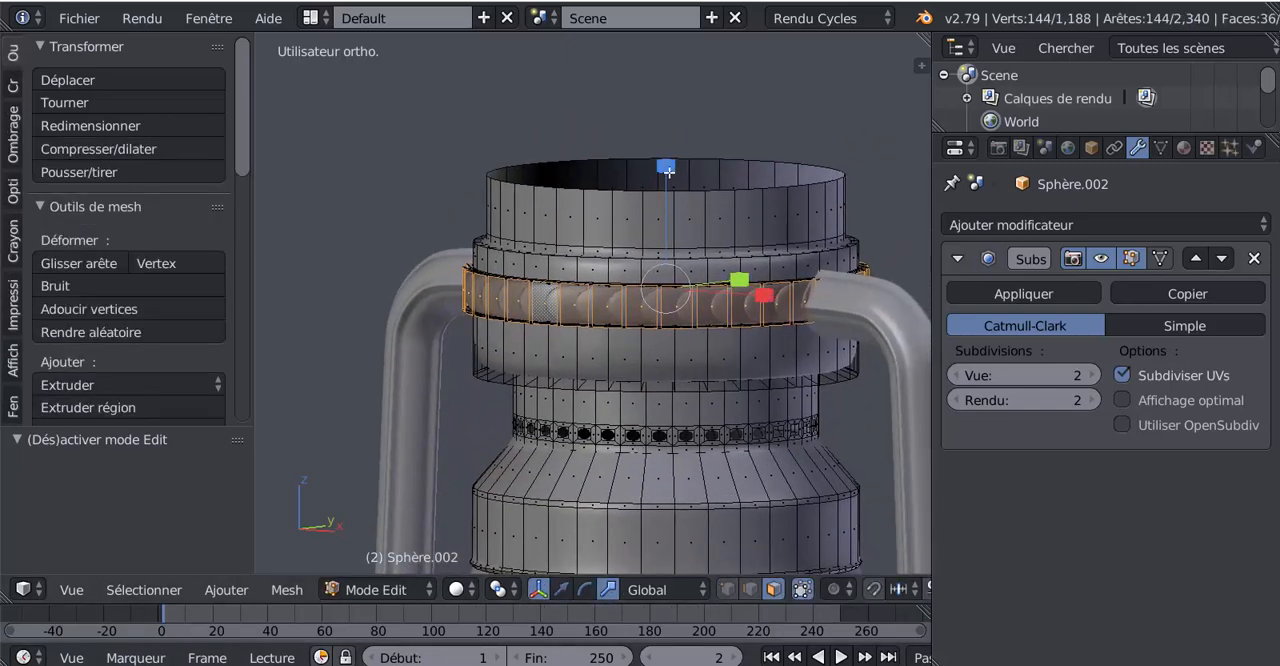
pyautogui.moveTo(669, 172); pyautogui.dragTo(674, 217)
pyautogui.press('Tab')
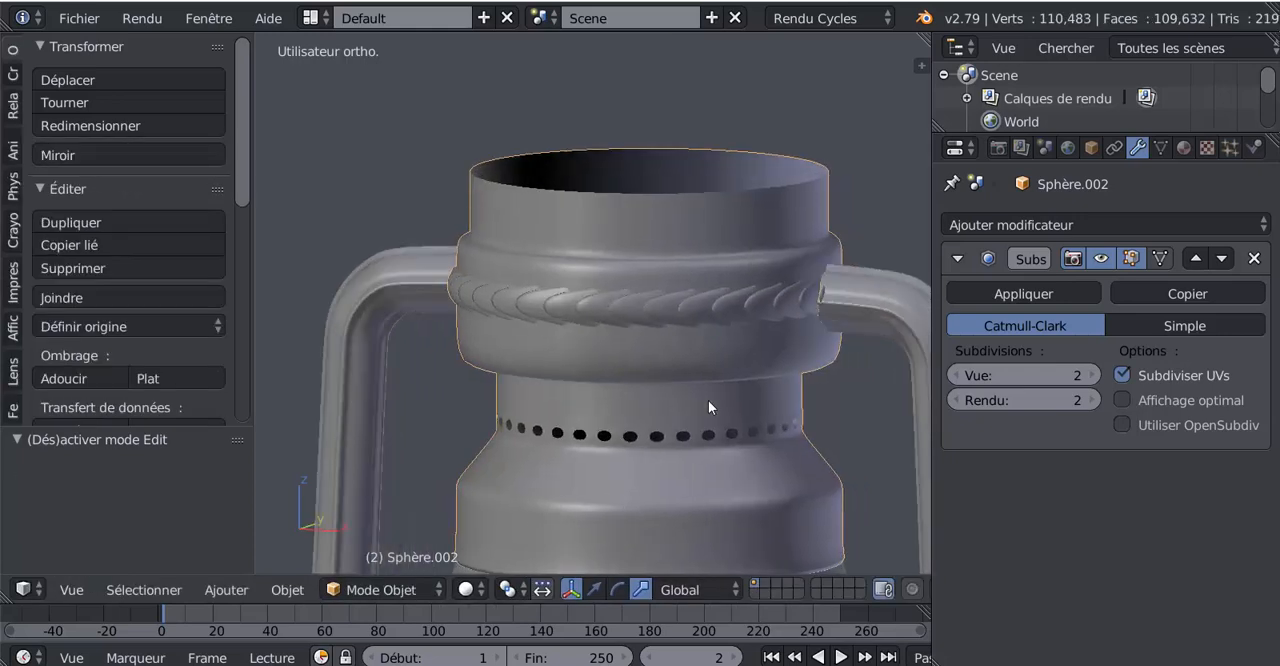
pyautogui.moveTo(708, 400)
pyautogui.mouseDown(button='middle')
pyautogui.moveTo(782, 395)
pyautogui.moveTo(705, 390)
pyautogui.moveTo(771, 381)
pyautogui.moveTo(702, 387)
pyautogui.mouseUp(button='middle')
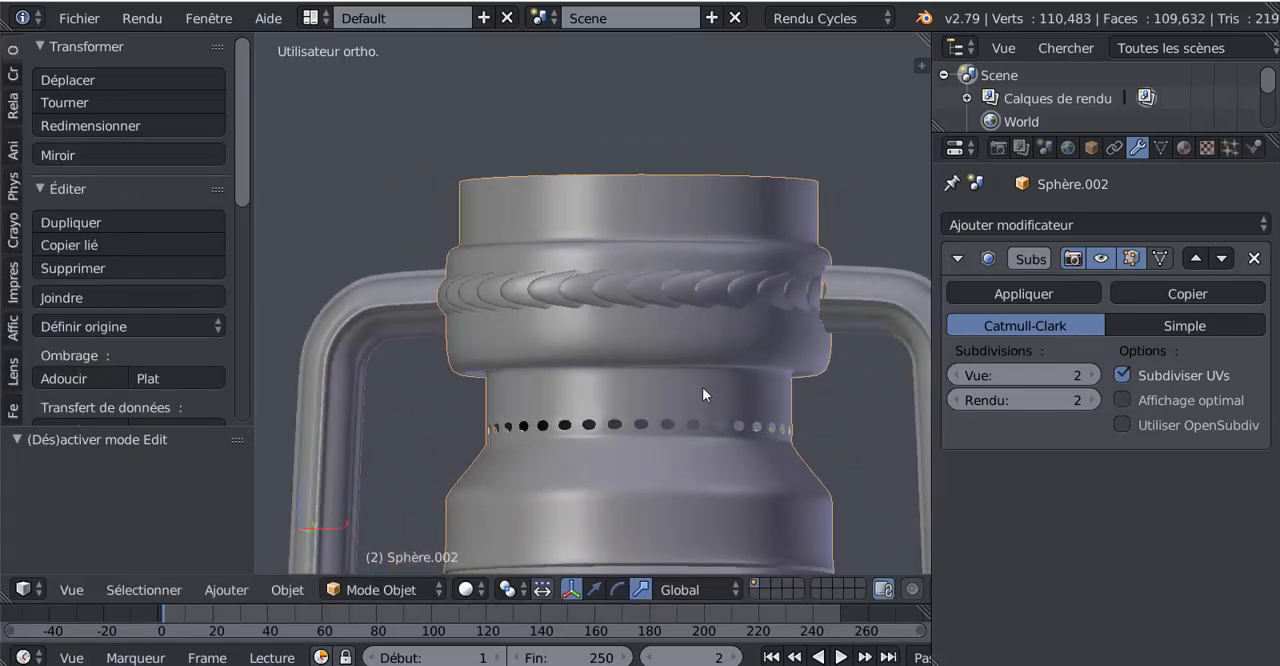
pyautogui.press('Tab')
pyautogui.moveTo(643, 178); pyautogui.dragTo(647, 196)
pyautogui.press('Tab')
pyautogui.moveTo(670, 401); pyautogui.dragTo(679, 352, button='middle')
# Clear the selection, switch to edge selection mode and select the edge loop around the cap's open top rim
pyautogui.press('Tab')
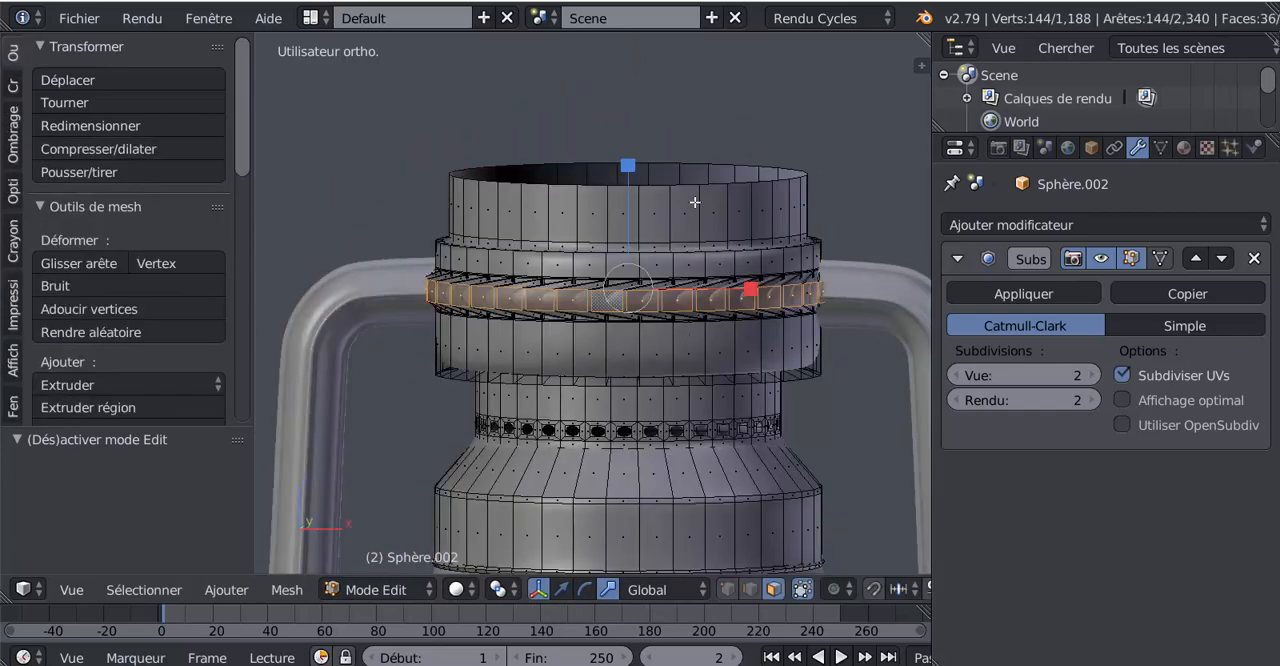
pyautogui.press('a')
pyautogui.scroll(-2, 690, 209)
pyautogui.rightClick(662, 218)
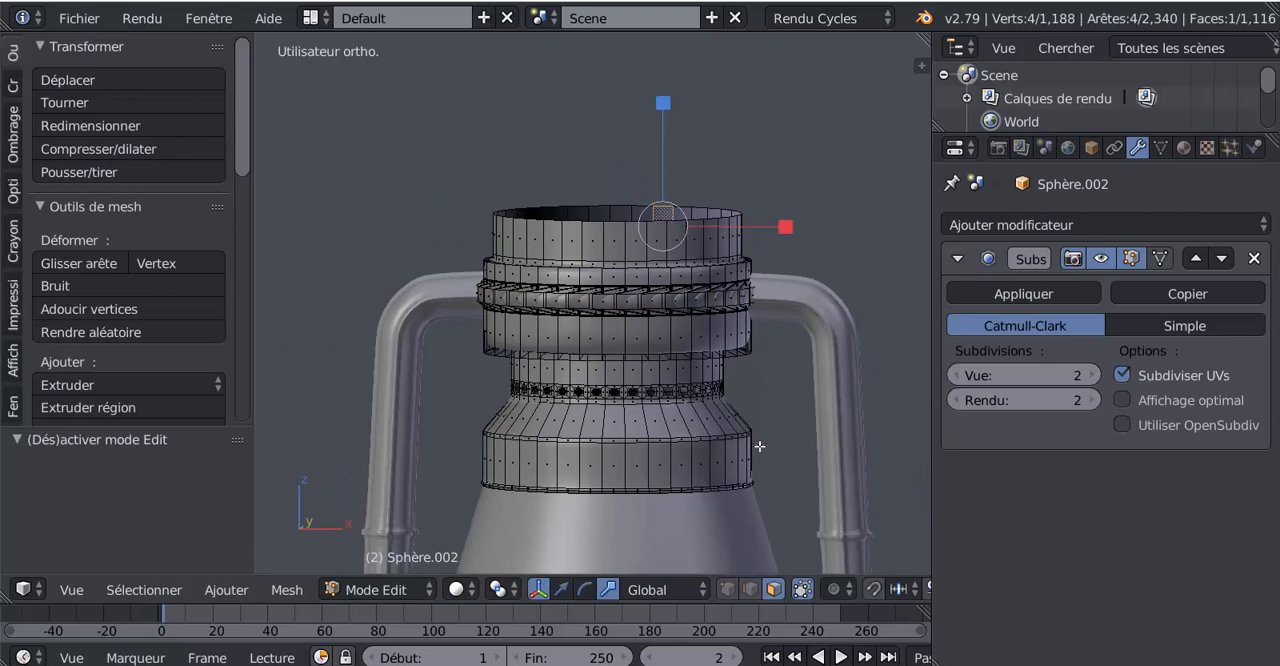
pyautogui.click(749, 590)
pyautogui.keyDown('shift'); pyautogui.rightClick(665, 222); pyautogui.keyUp('shift')
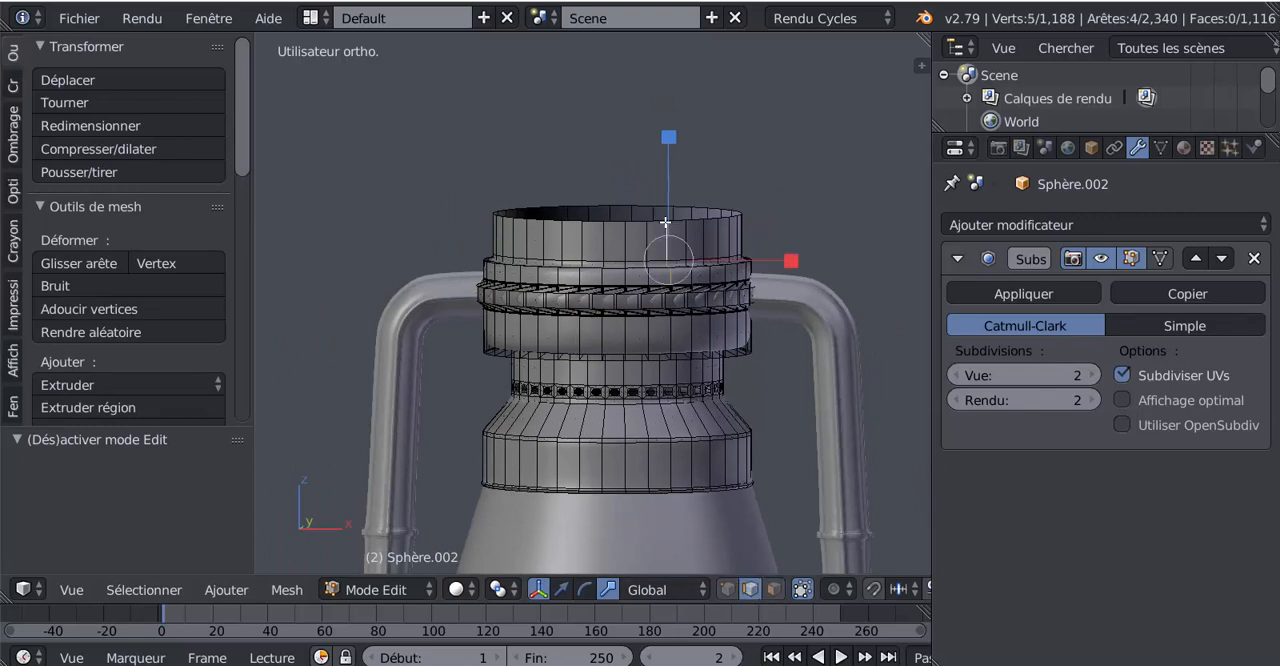
pyautogui.keyDown('alt'); pyautogui.rightClick(656, 221); pyautogui.keyUp('alt')
pyautogui.scroll(-3, 644, 340)
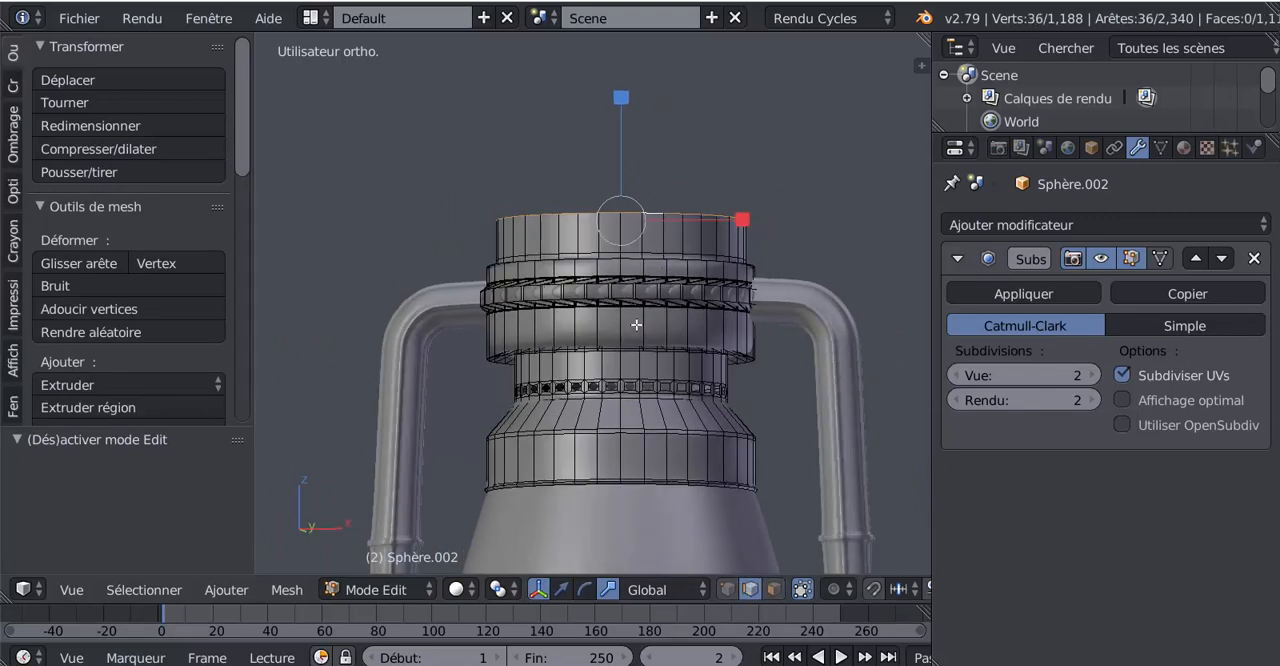
# Review the lantern in Object Mode and add one edge loop just below the wide band's upper edge
pyautogui.press('Tab')
pyautogui.scroll(-4, 644, 365)
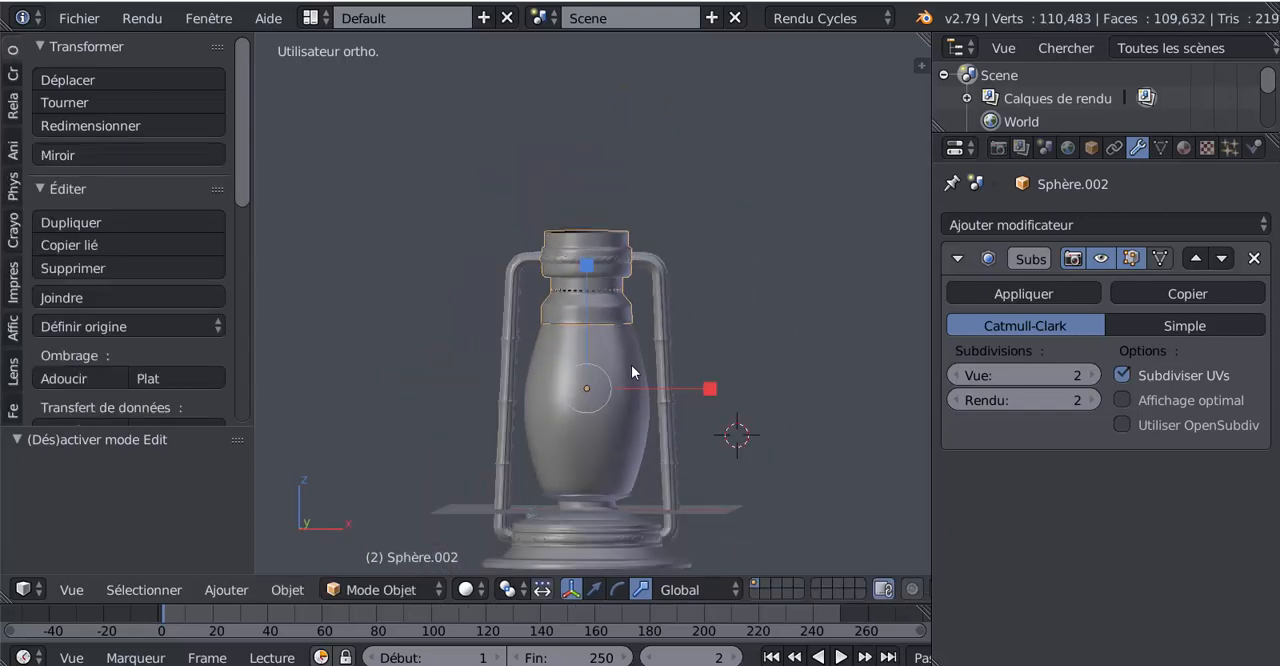
pyautogui.scroll(6, 631, 365)
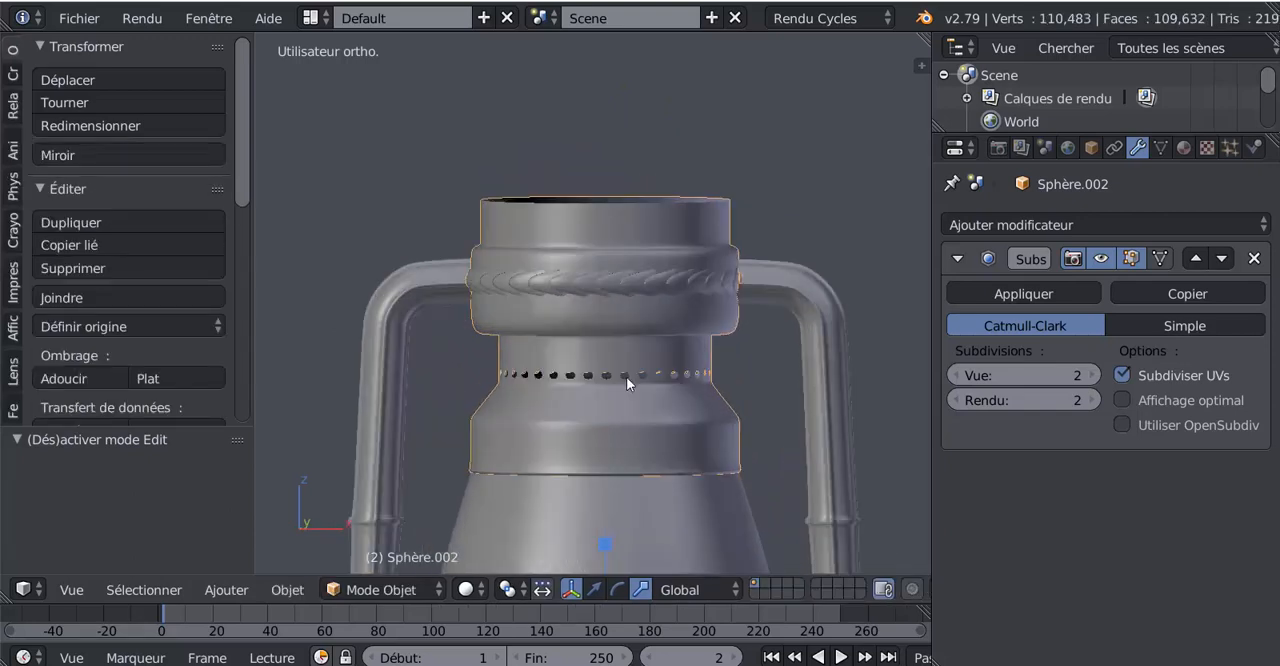
pyautogui.scroll(2, 620, 285)
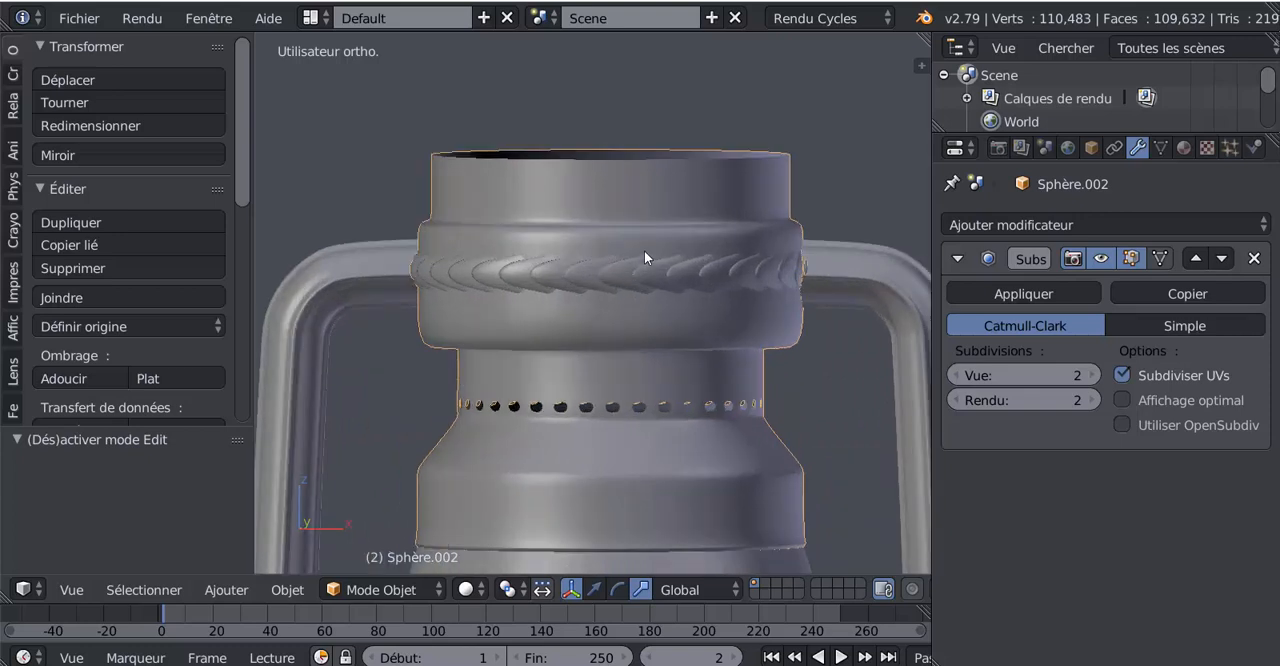
pyautogui.press('Tab')
pyautogui.hotkey('ctrl', 'r')
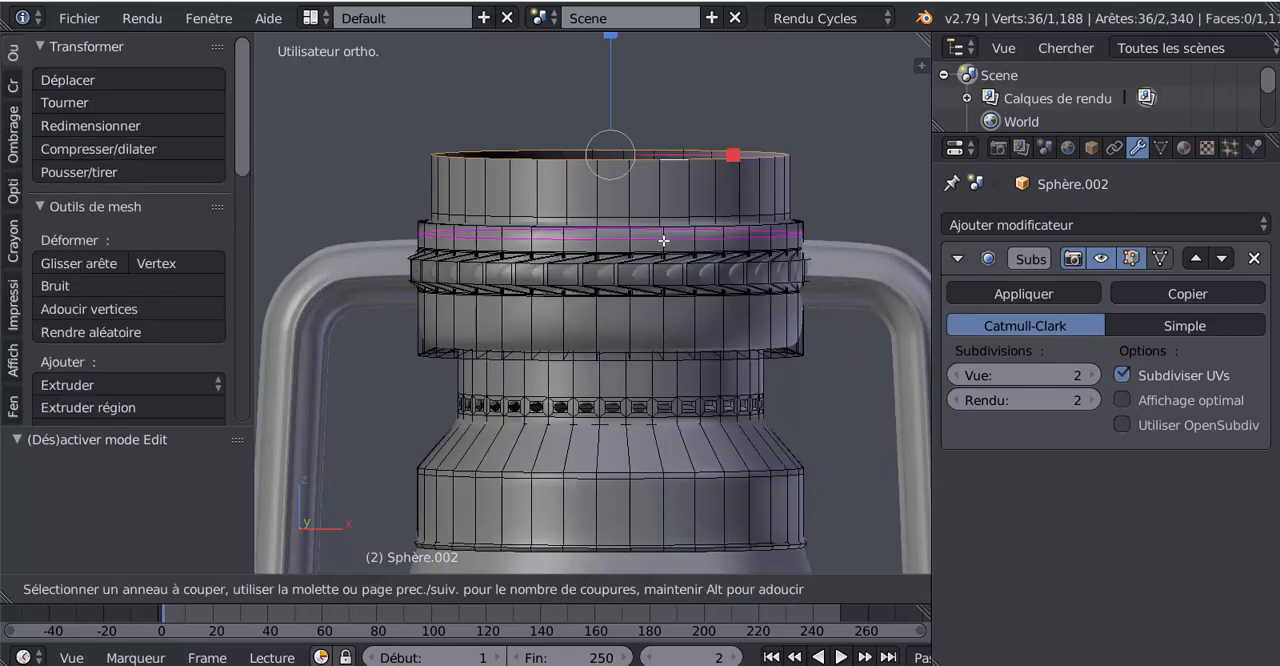
pyautogui.click(663, 240)
pyautogui.click(663, 231)
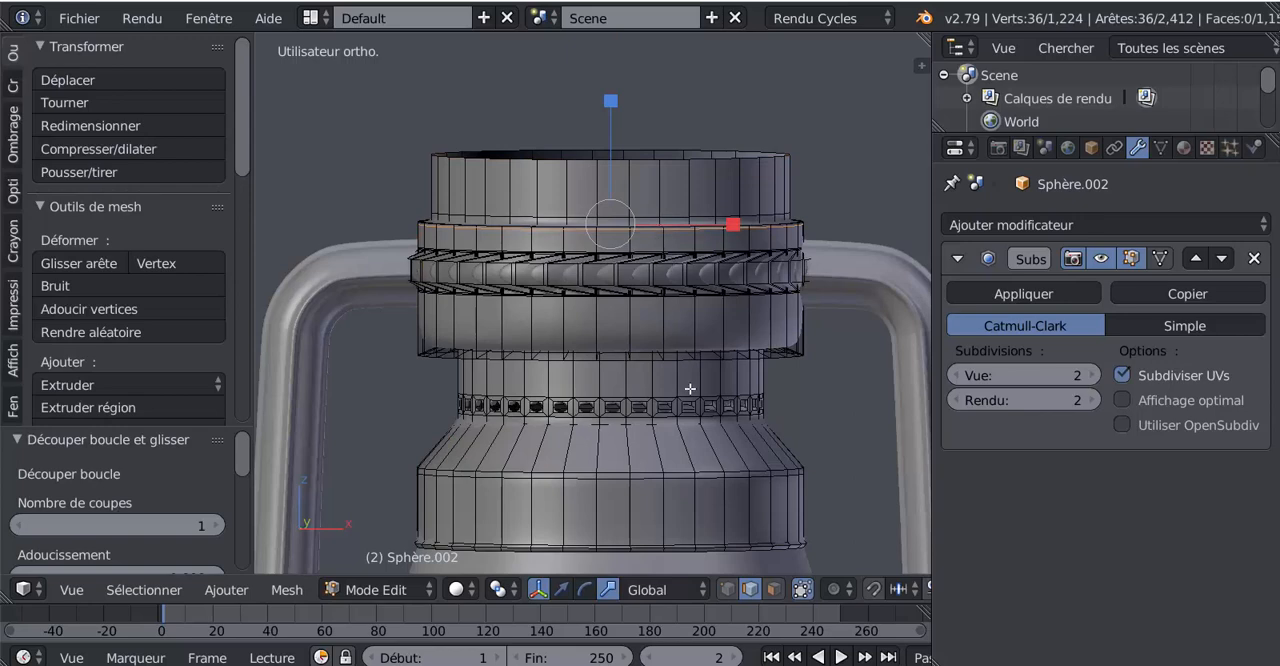
# Select the edge loop around the bottom edge of the wide band
pyautogui.keyDown('alt'); pyautogui.click(680, 358); pyautogui.keyUp('alt')
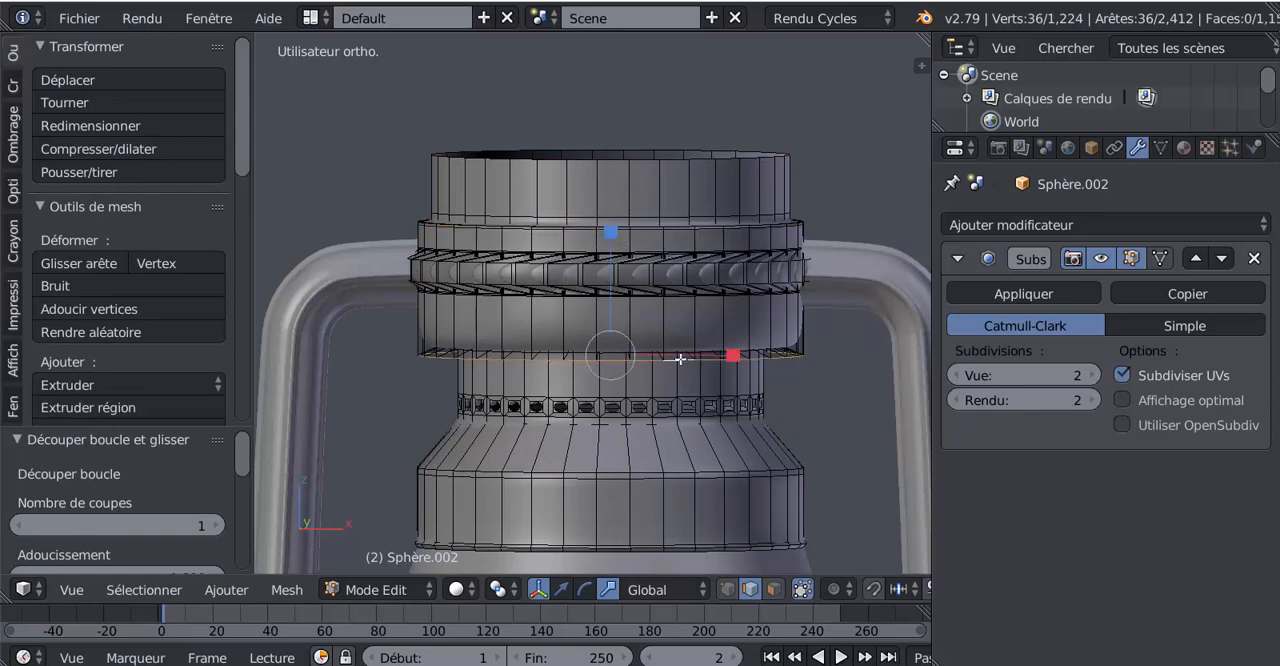
pyautogui.moveTo(715, 374); pyautogui.dragTo(708, 334, button='middle')
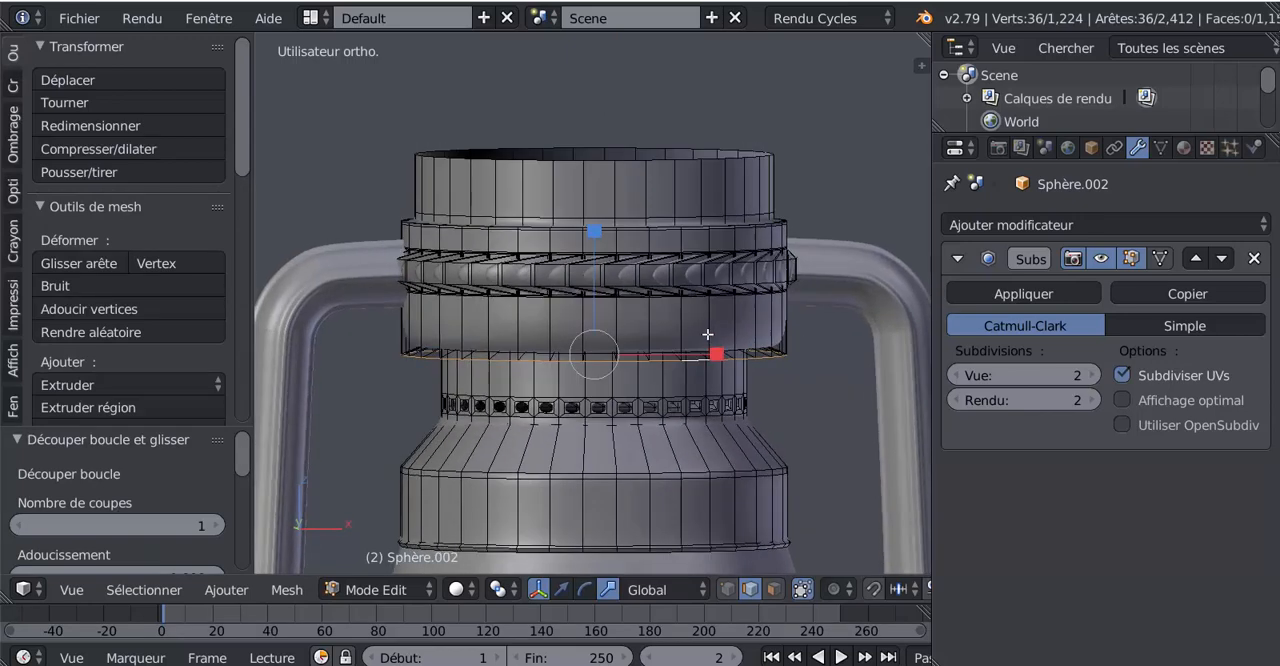
pyautogui.hotkey('ctrl', 'b')
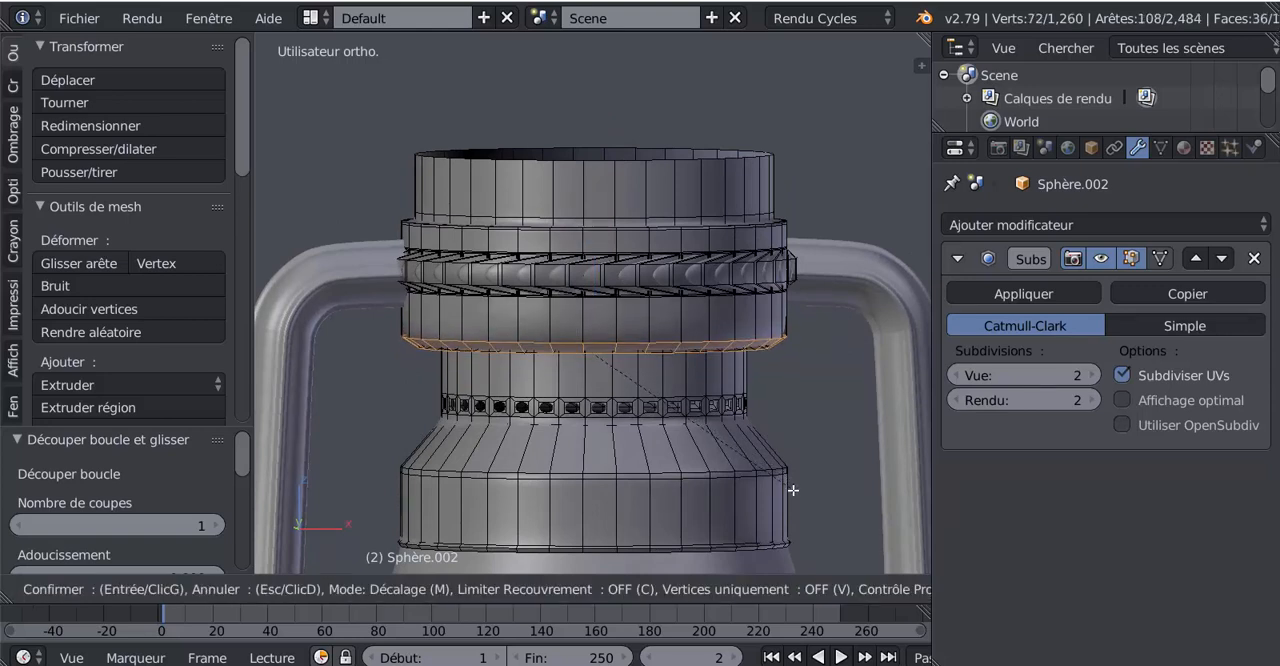
pyautogui.click(793, 491)
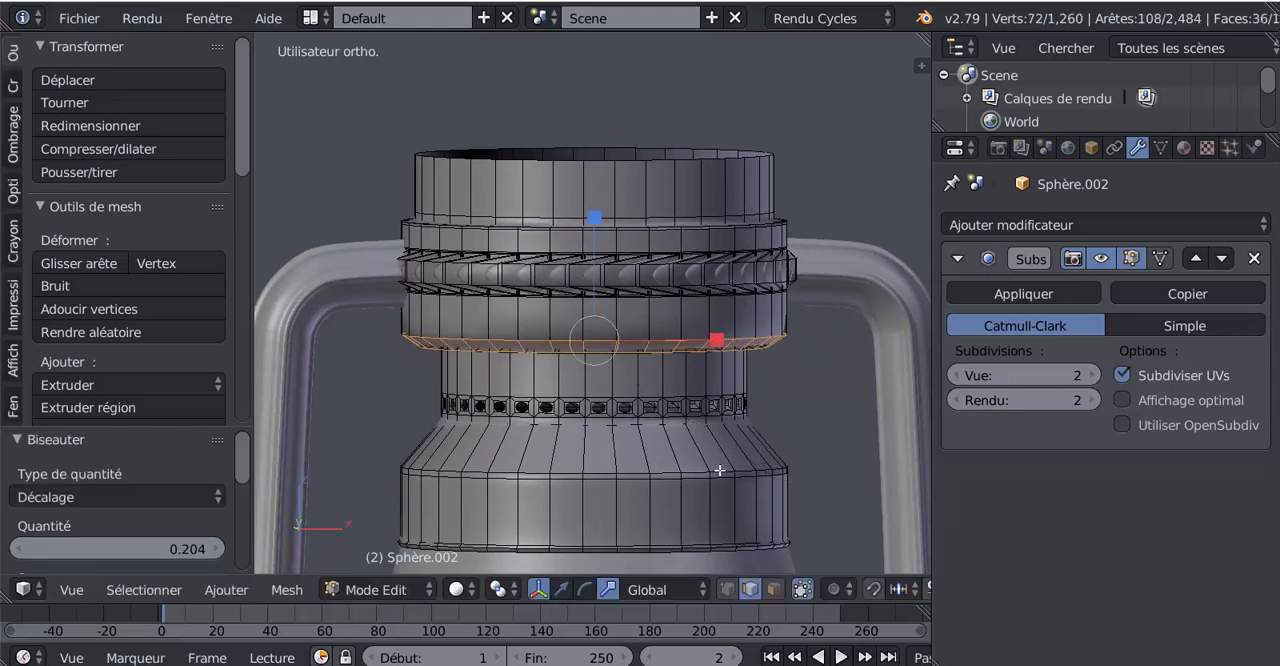
pyautogui.hotkey('ctrl', 'z')
# Bevel the edge loop around the wide band's bottom edge with 4 segments and an amount of about 0.229
pyautogui.hotkey('ctrl', 'b')
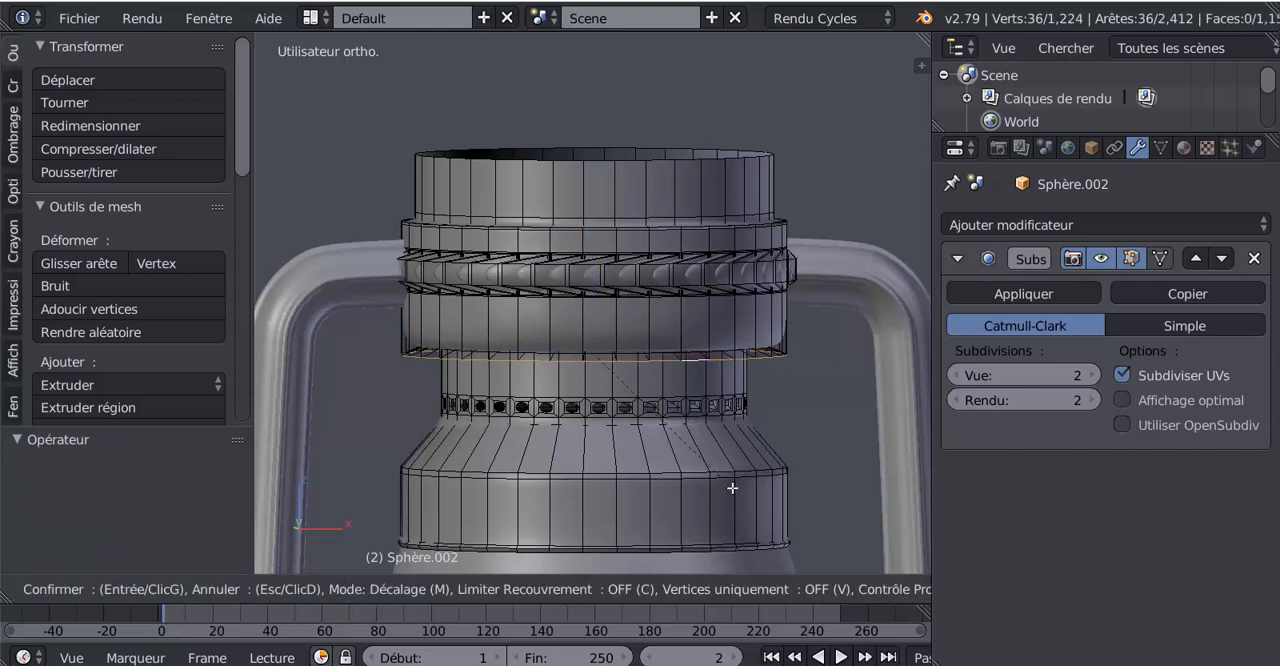
pyautogui.scroll(1, 750, 501)
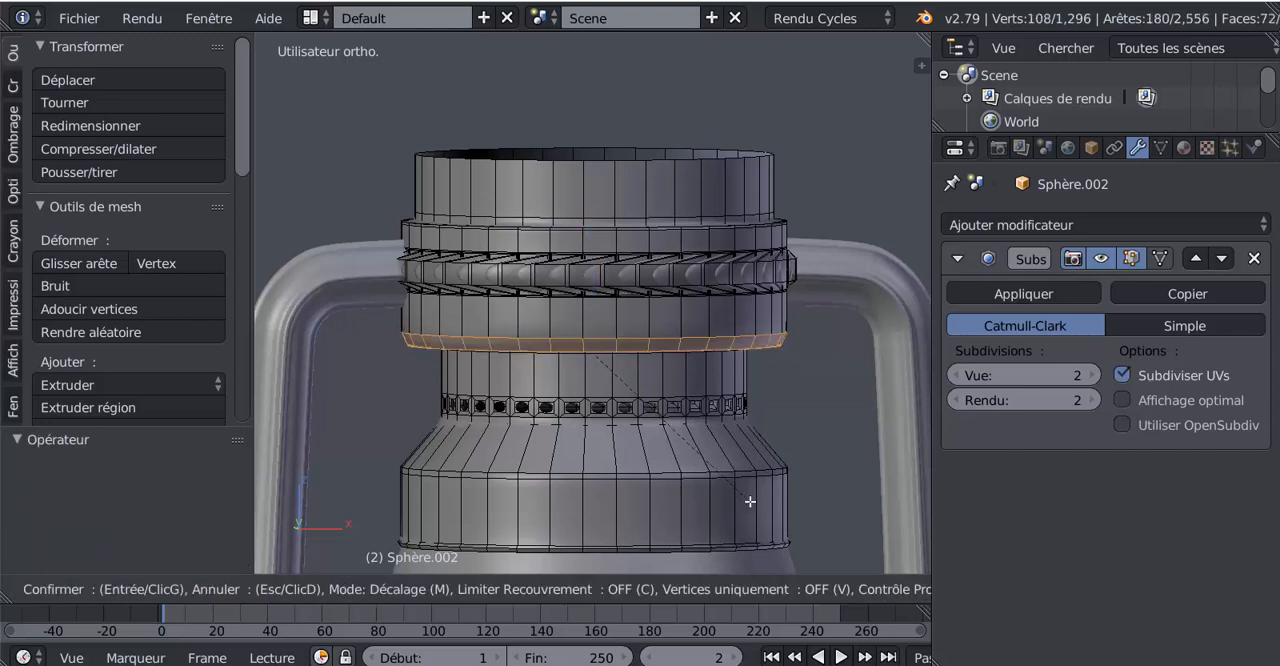
pyautogui.scroll(1, 750, 501)
pyautogui.scroll(1, 750, 501)
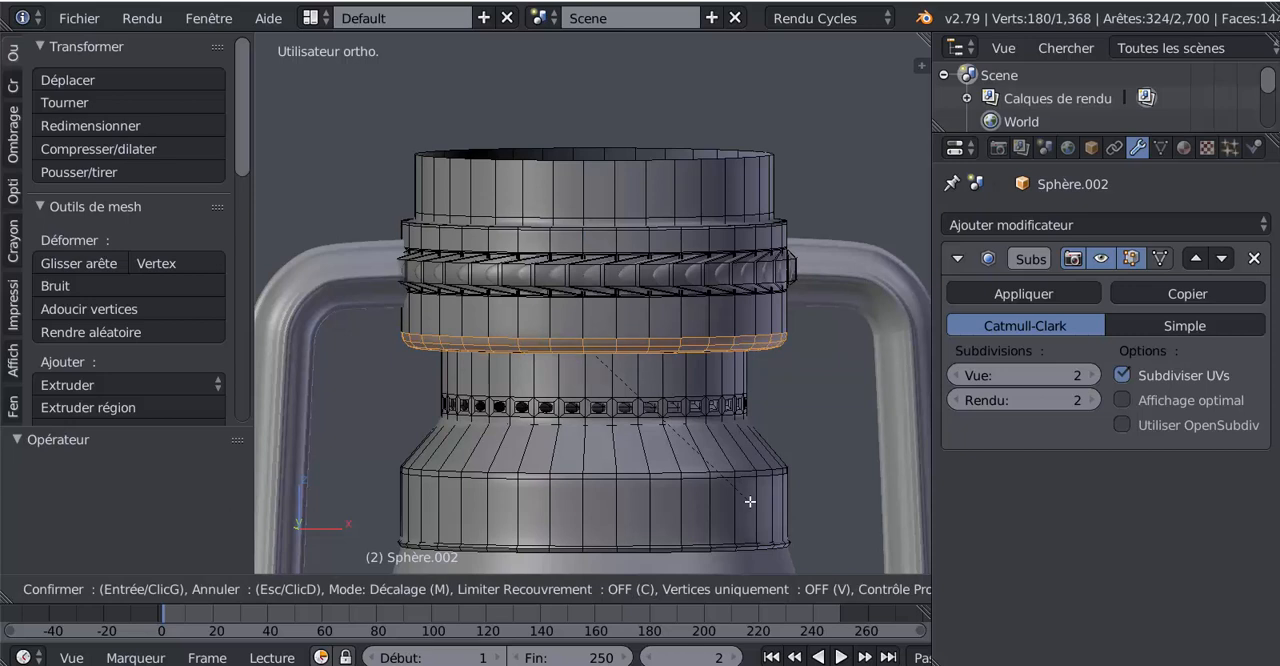
pyautogui.click(750, 501)
# Set the bevel's profile to 0.150 and check the smoothed result in Object Mode
pyautogui.moveTo(750, 501); pyautogui.dragTo(626, 440, button='middle')
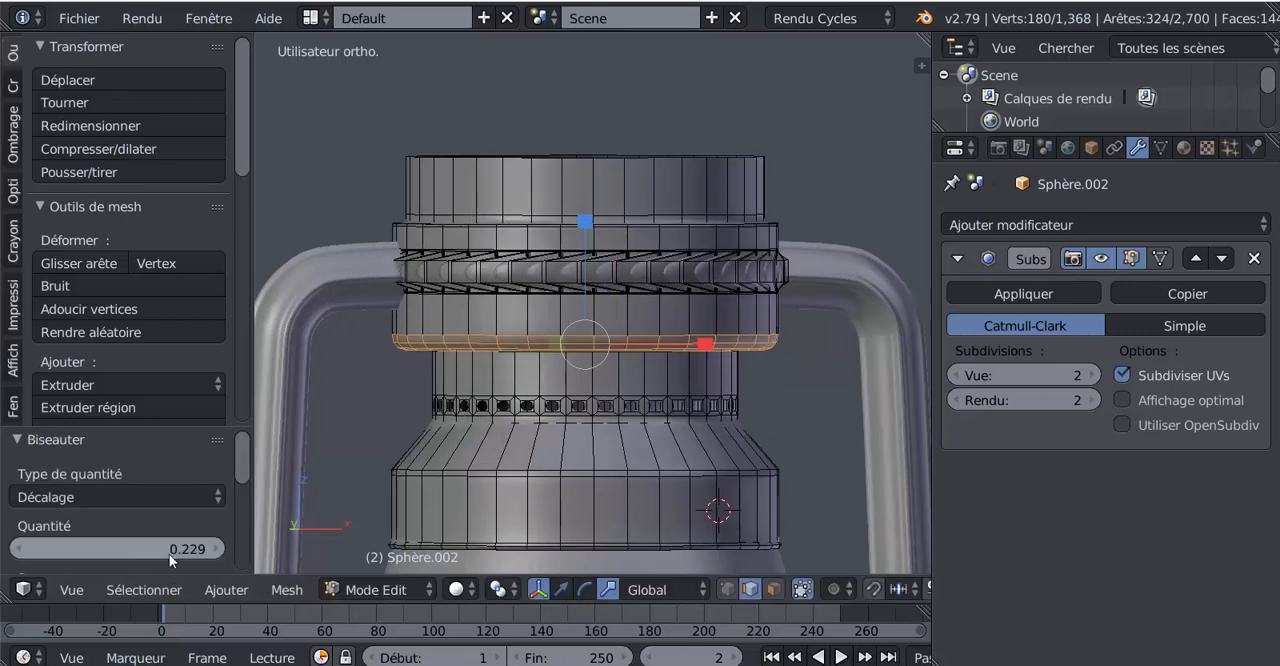
pyautogui.moveTo(244, 462); pyautogui.dragTo(254, 525)
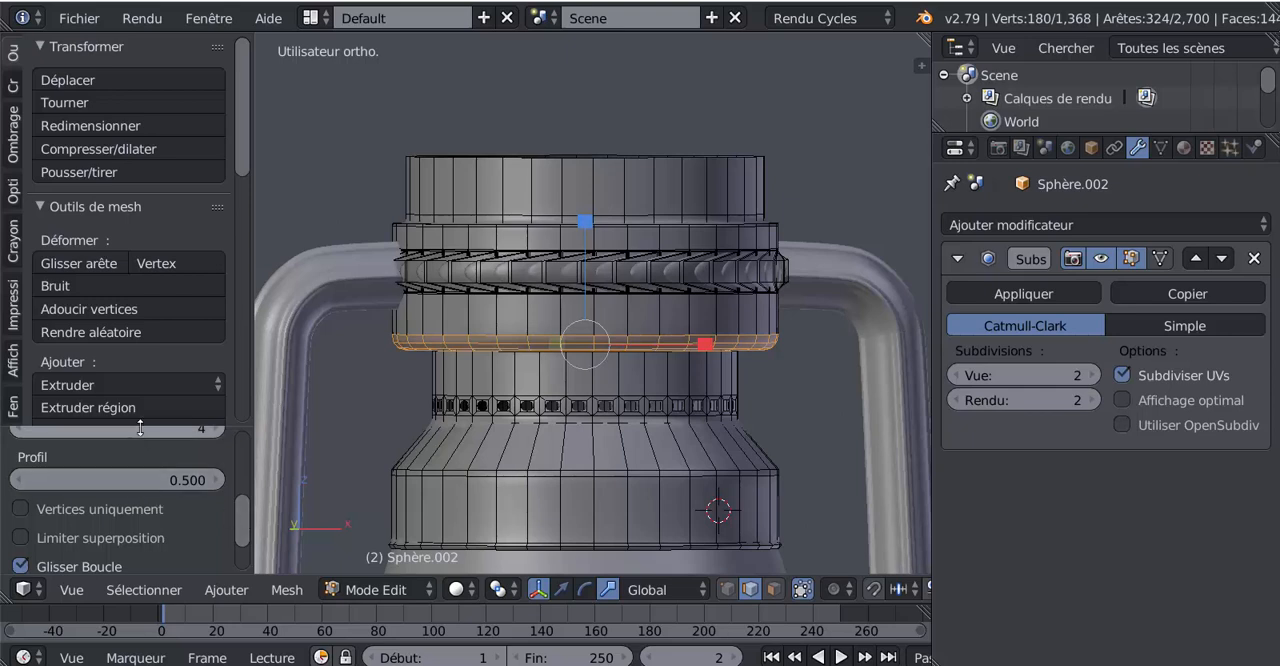
pyautogui.moveTo(140, 424); pyautogui.dragTo(166, 62)
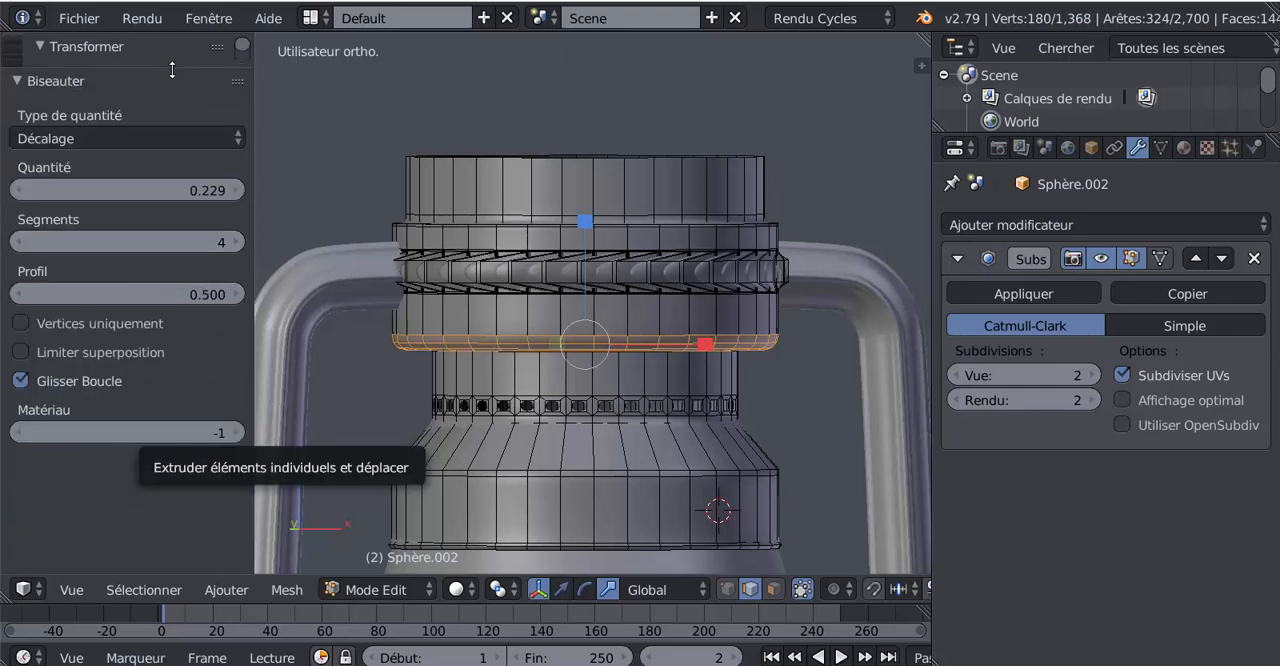
pyautogui.moveTo(232, 293); pyautogui.dragTo(160, 293)
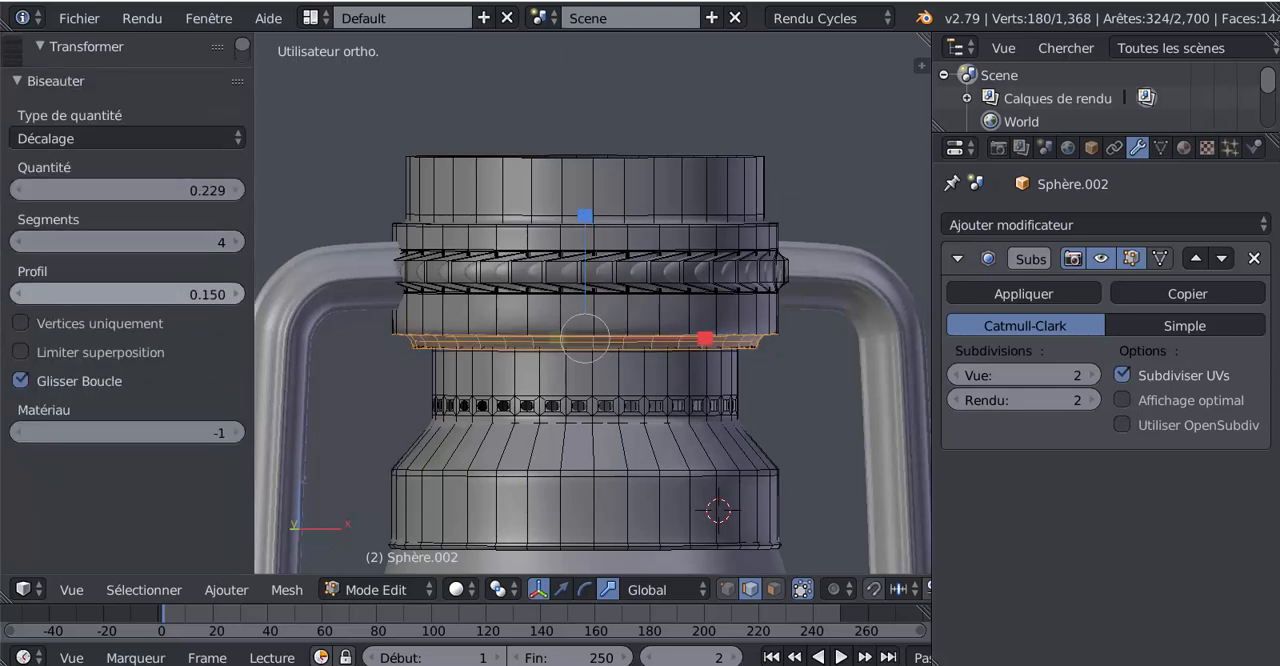
pyautogui.press('Tab')
pyautogui.press('Tab')
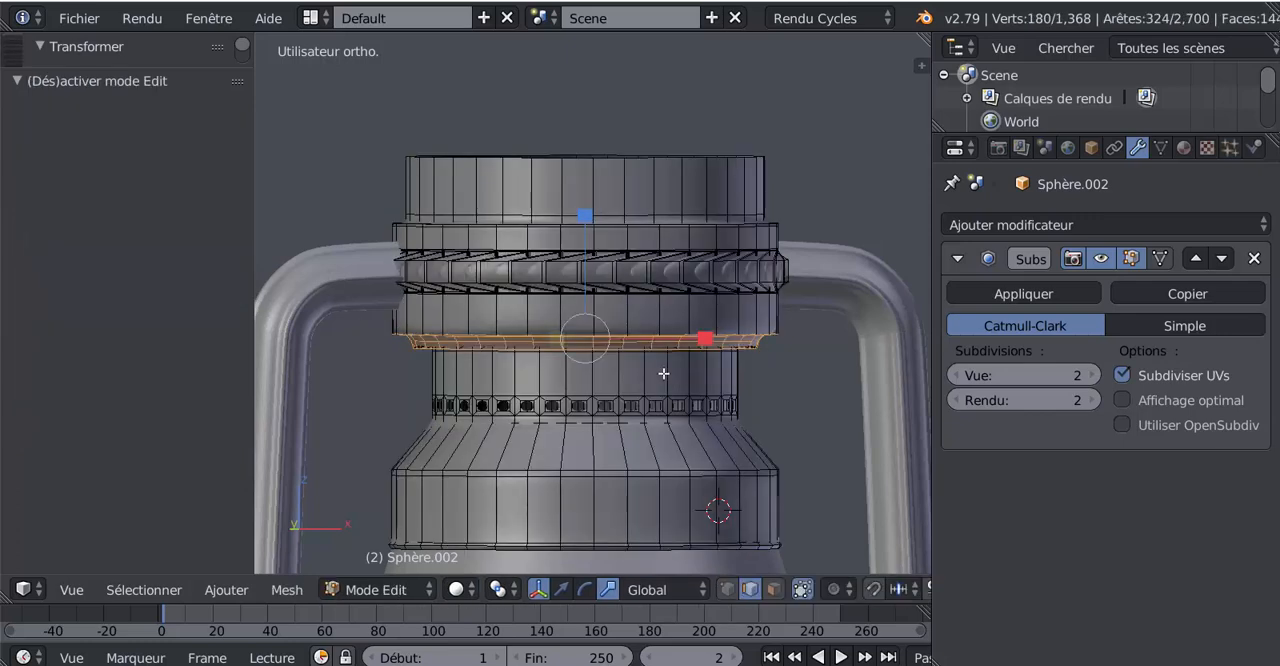
# Add an edge loop to the wide band just above its bevelled bottom edge and inspect the cap in Object Mode
pyautogui.scroll(1, 667, 360)
pyautogui.keyDown('alt'); pyautogui.rightClick(710, 317); pyautogui.keyUp('alt')
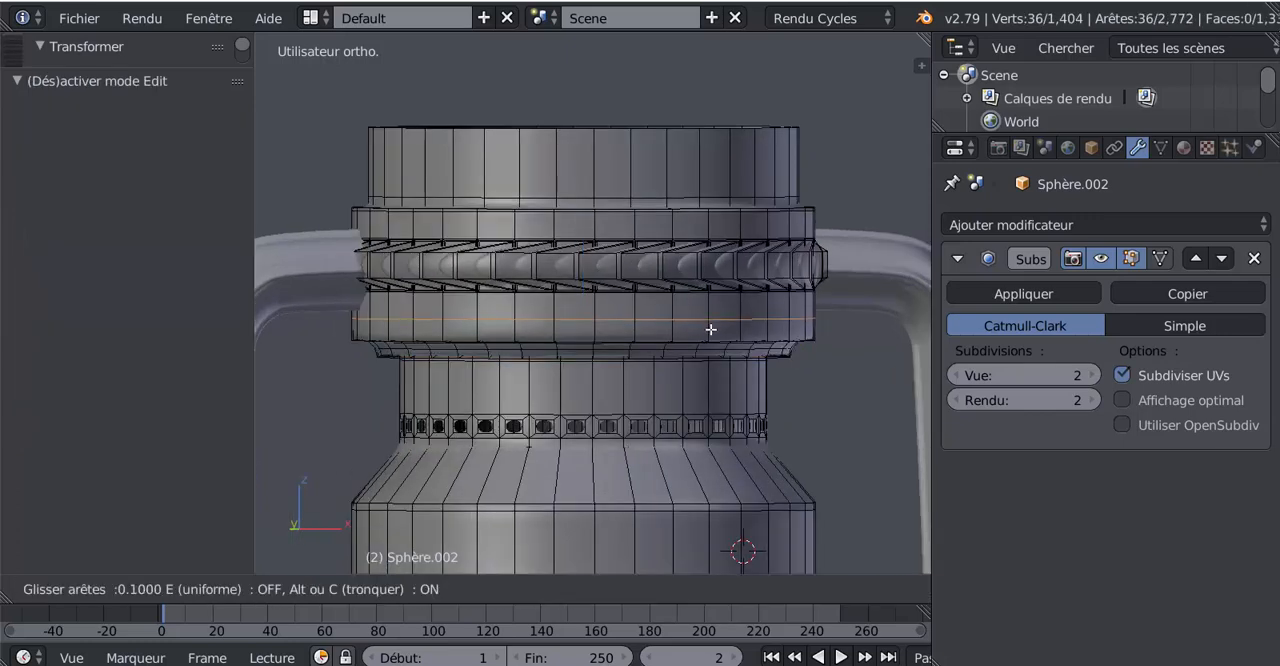
pyautogui.click(708, 340)
pyautogui.press('Tab')
pyautogui.scroll(-1, 703, 397)
pyautogui.scroll(-2, 703, 397)
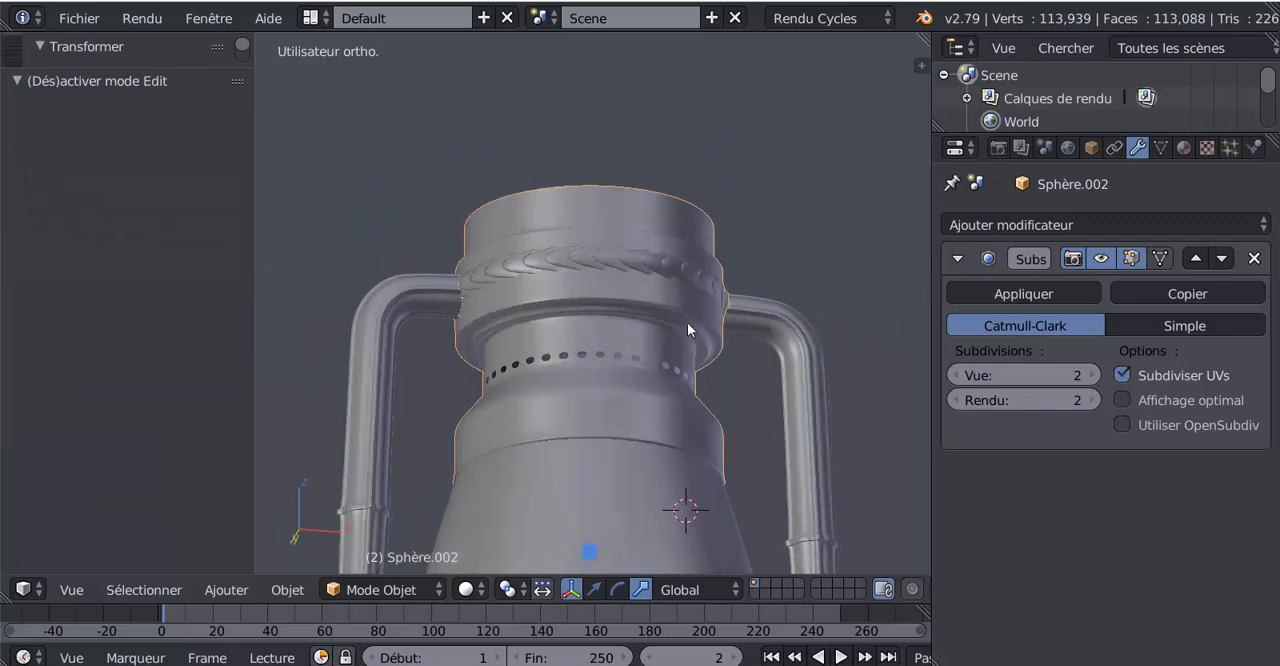
pyautogui.moveTo(687, 322); pyautogui.dragTo(668, 401, button='middle')
# Add two evenly spaced edge loops around the sloped shoulder below the row of holes, without sliding them
pyautogui.press('Tab')
pyautogui.scroll(2, 665, 388)
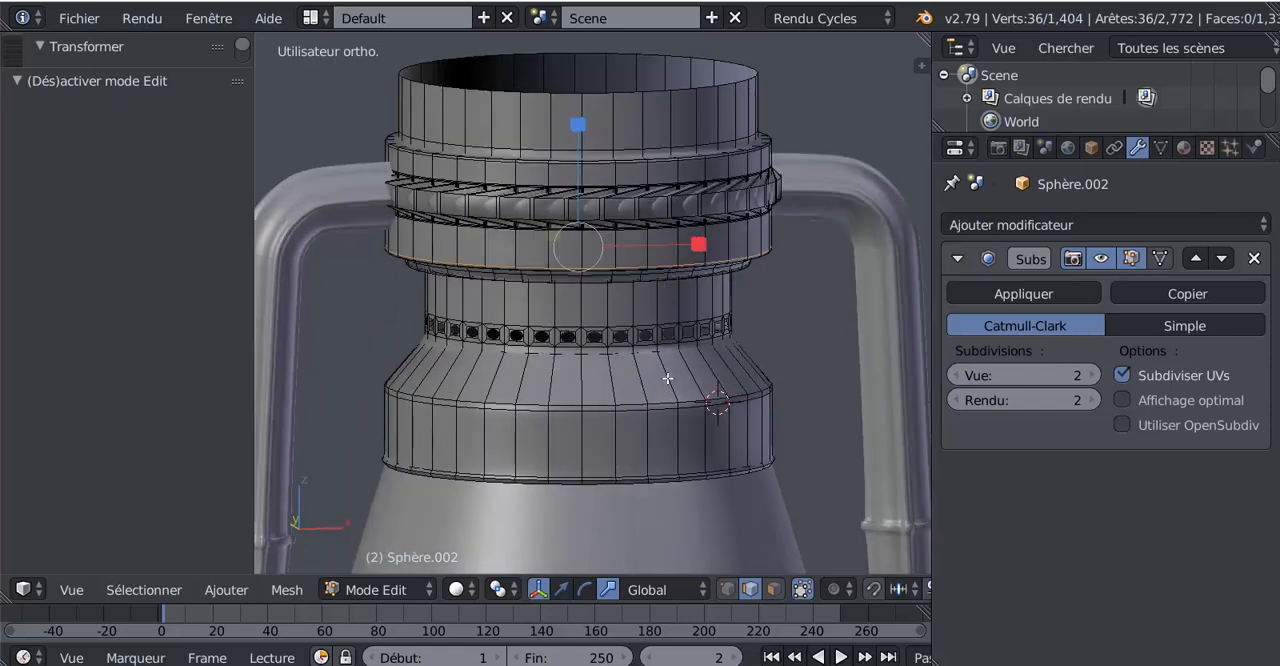
pyautogui.hotkey('ctrl', 'r')
pyautogui.scroll(1, 668, 378)
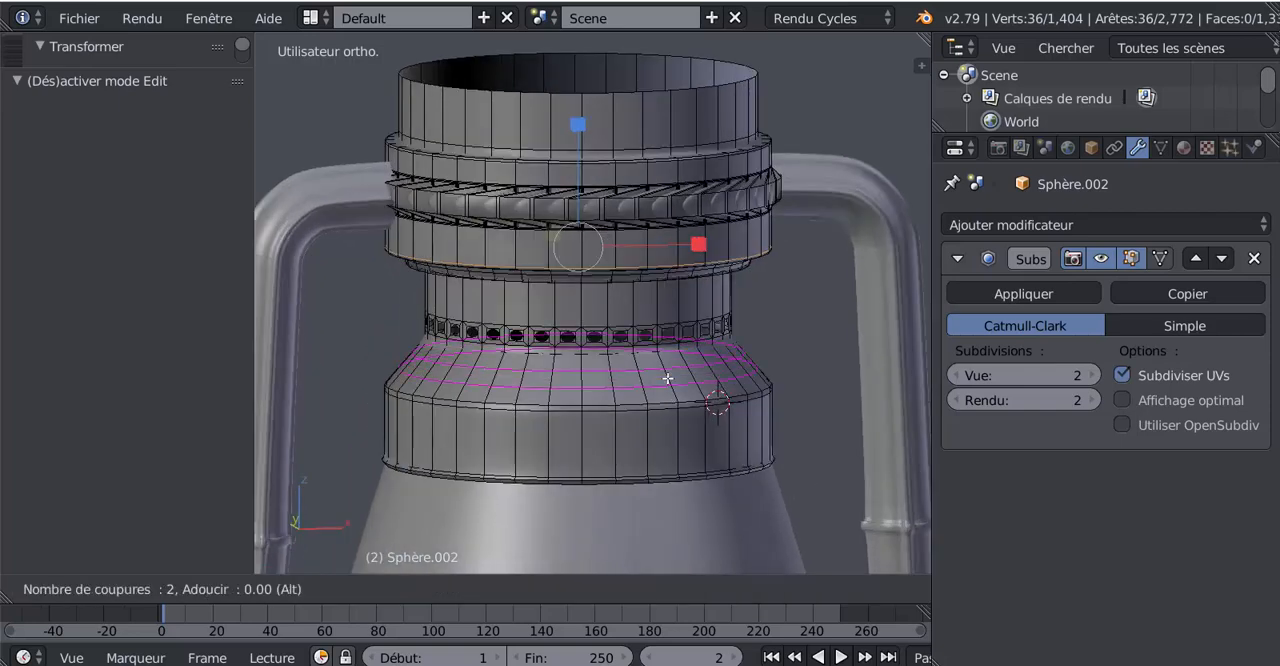
pyautogui.click(668, 377)
pyautogui.rightClick(667, 376)
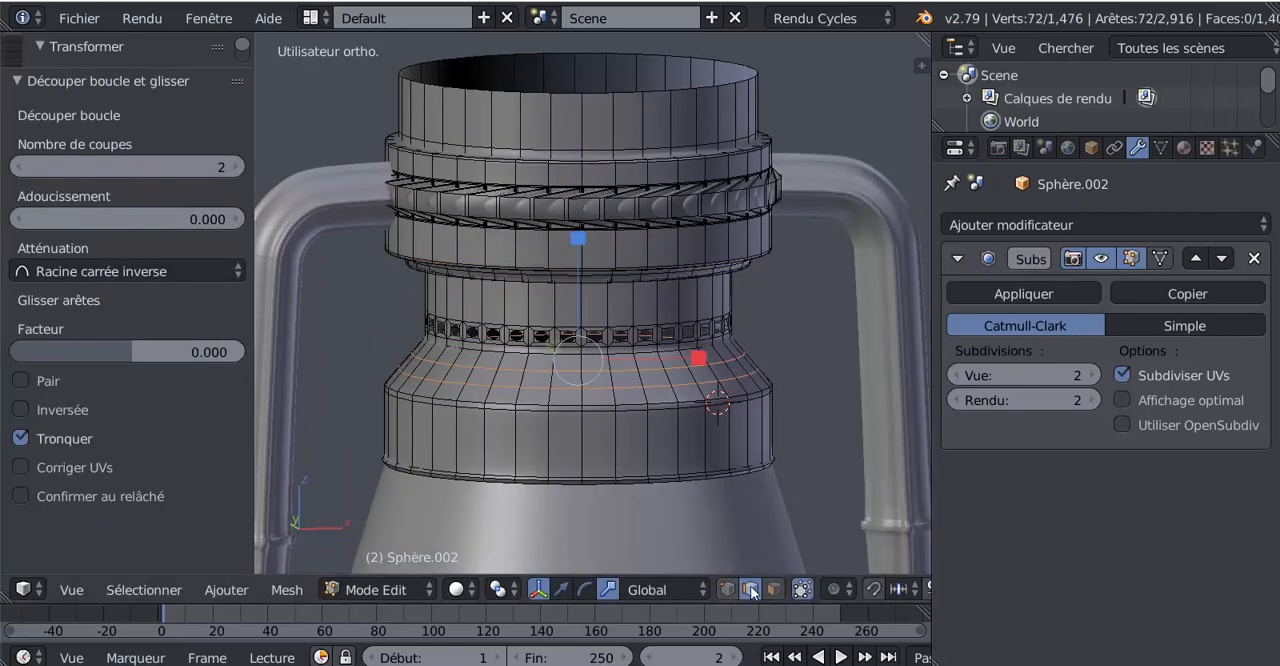
# Select the middle face ring of the sloped shoulder in face mode and extrude it outward with a scale of about 1.023
pyautogui.keyDown('alt'); pyautogui.rightClick(693, 378); pyautogui.keyUp('alt')
pyautogui.click(774, 589)
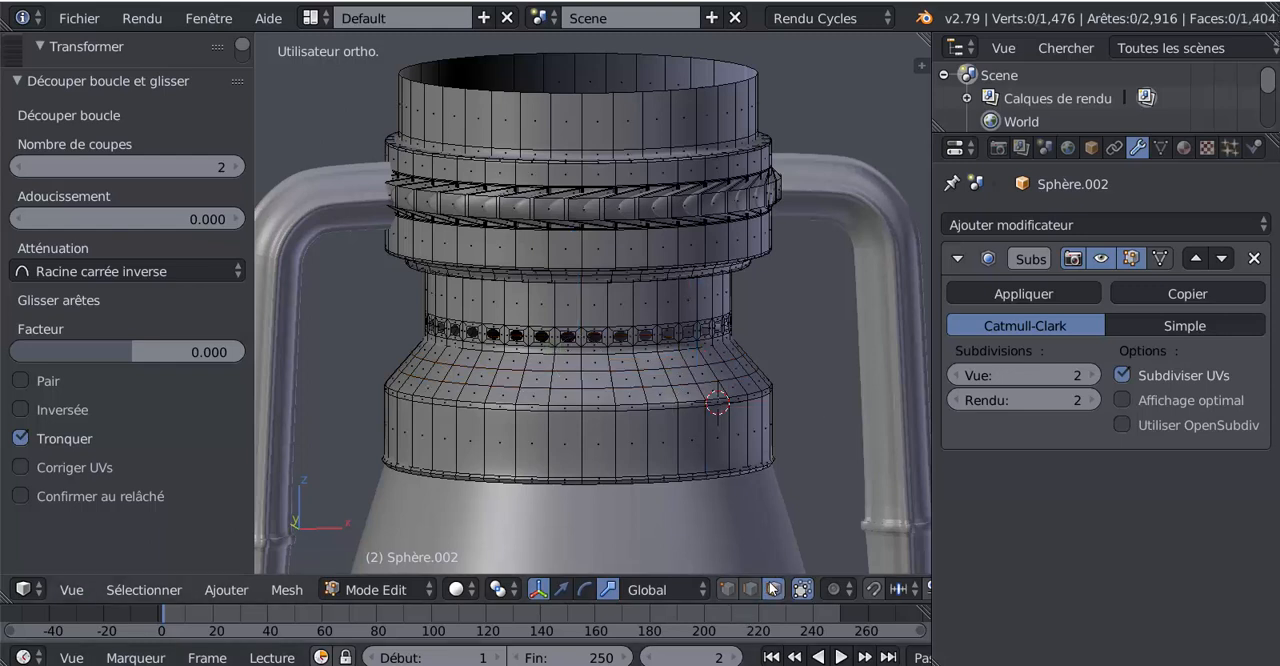
pyautogui.keyDown('alt'); pyautogui.rightClick(692, 375); pyautogui.keyUp('alt')
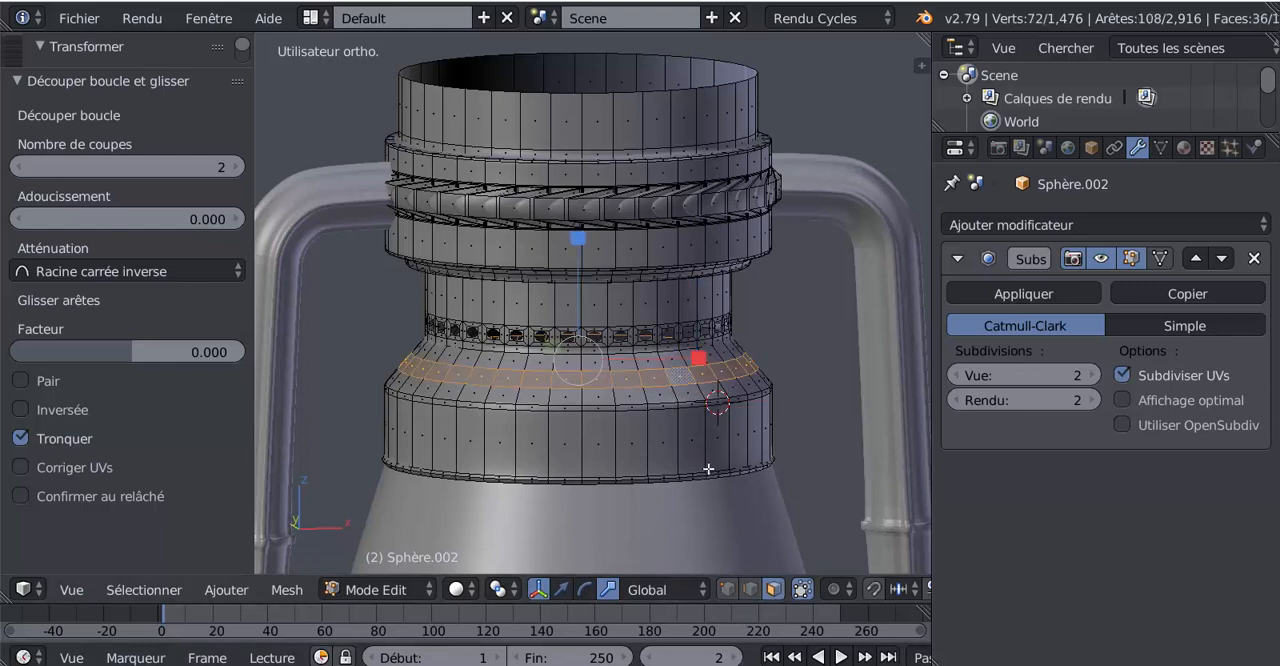
pyautogui.press('e')
pyautogui.press('s')
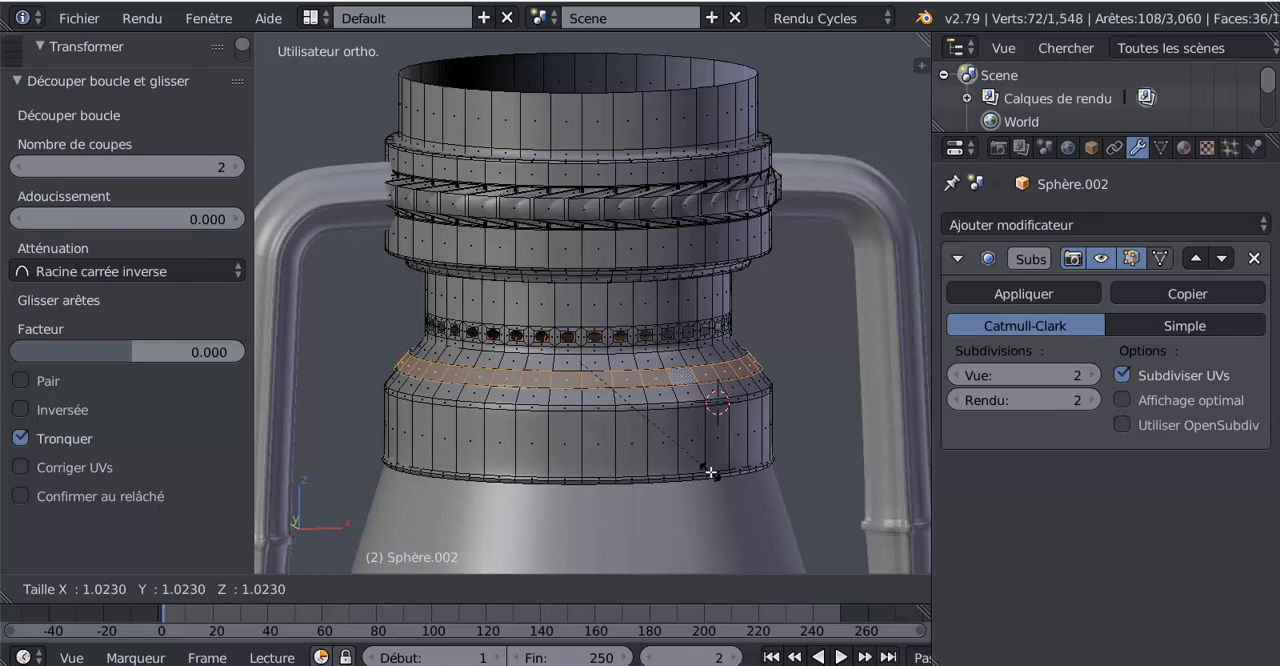
pyautogui.click(710, 472)
# Review the shoulder ridge in Object Mode and compare the cap with the reference photo lampe tempête.jpg in XnView
pyautogui.press('Tab')
pyautogui.scroll(-2, 710, 472)
pyautogui.moveTo(694, 471); pyautogui.dragTo(679, 422, button='middle')
pyautogui.scroll(-5, 678, 420)
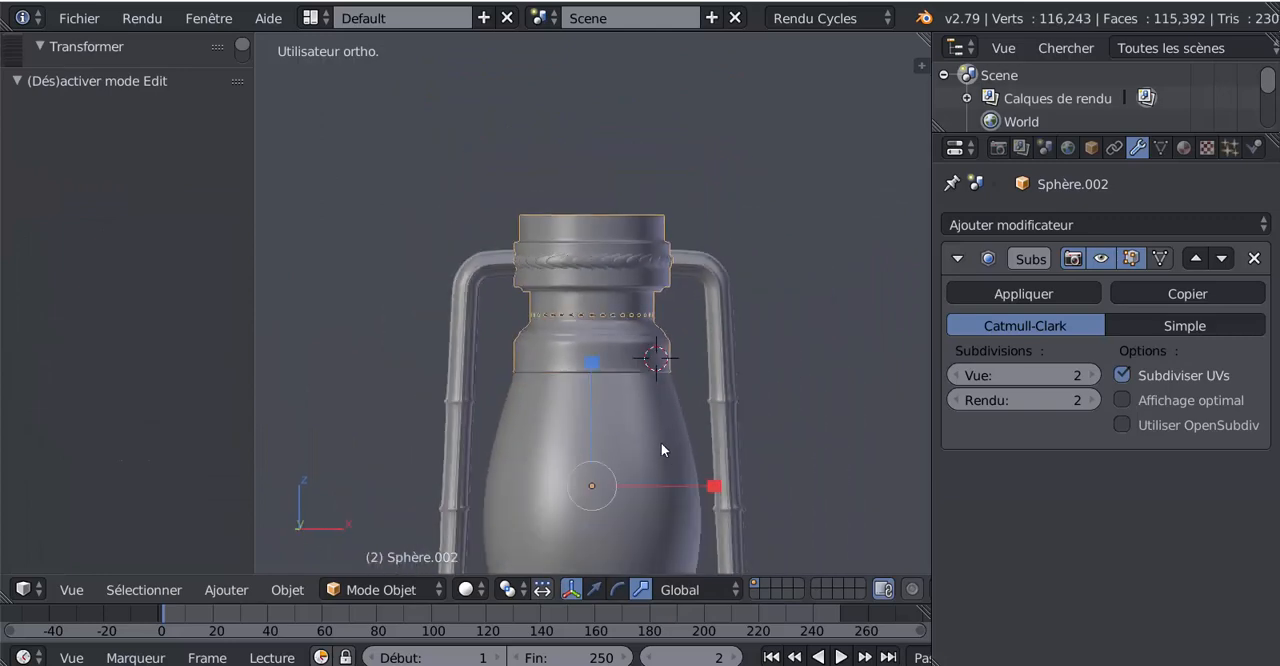
pyautogui.press('Tab')
pyautogui.moveTo(560, 665)
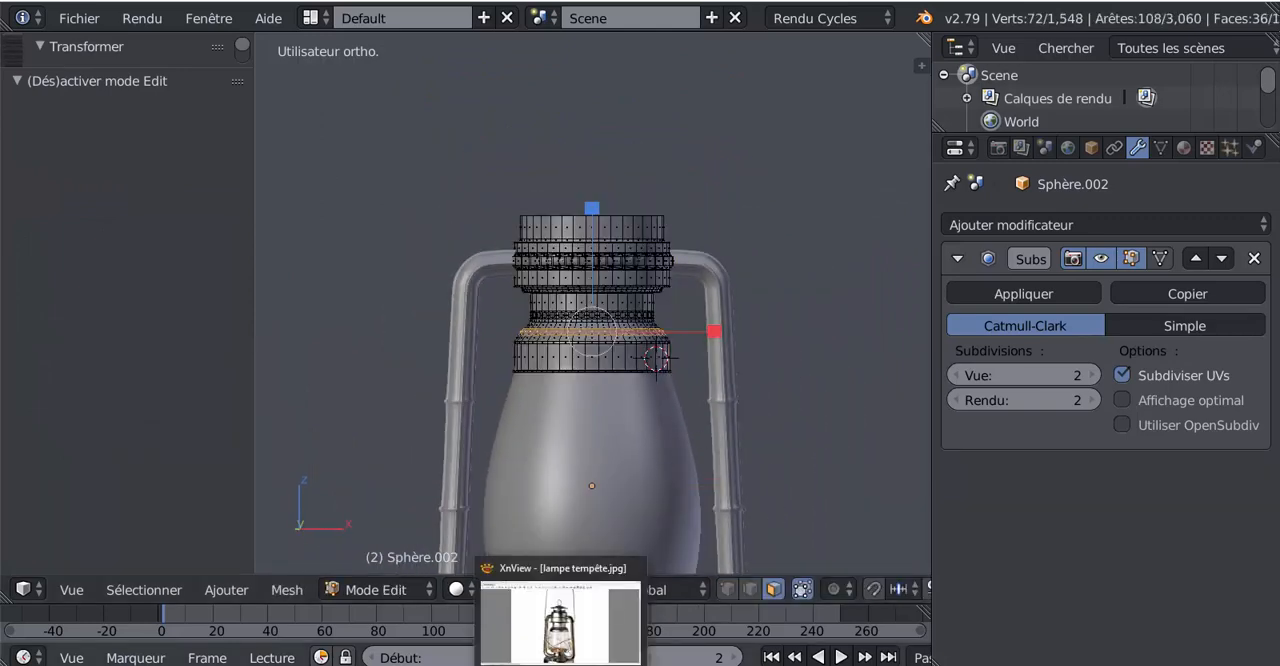
pyautogui.moveTo(557, 645)
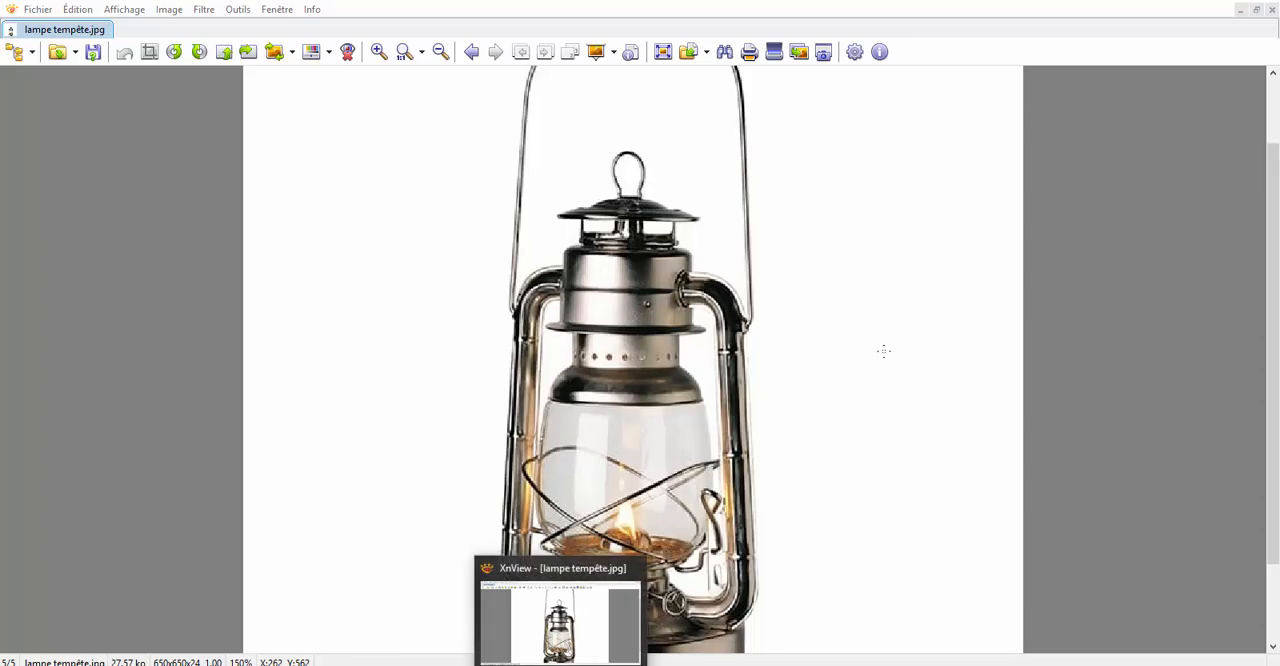
# Select the edge loop of the cap's open top rim in edge mode and extrude it inward, scaled to about 0.717
pyautogui.press('a')
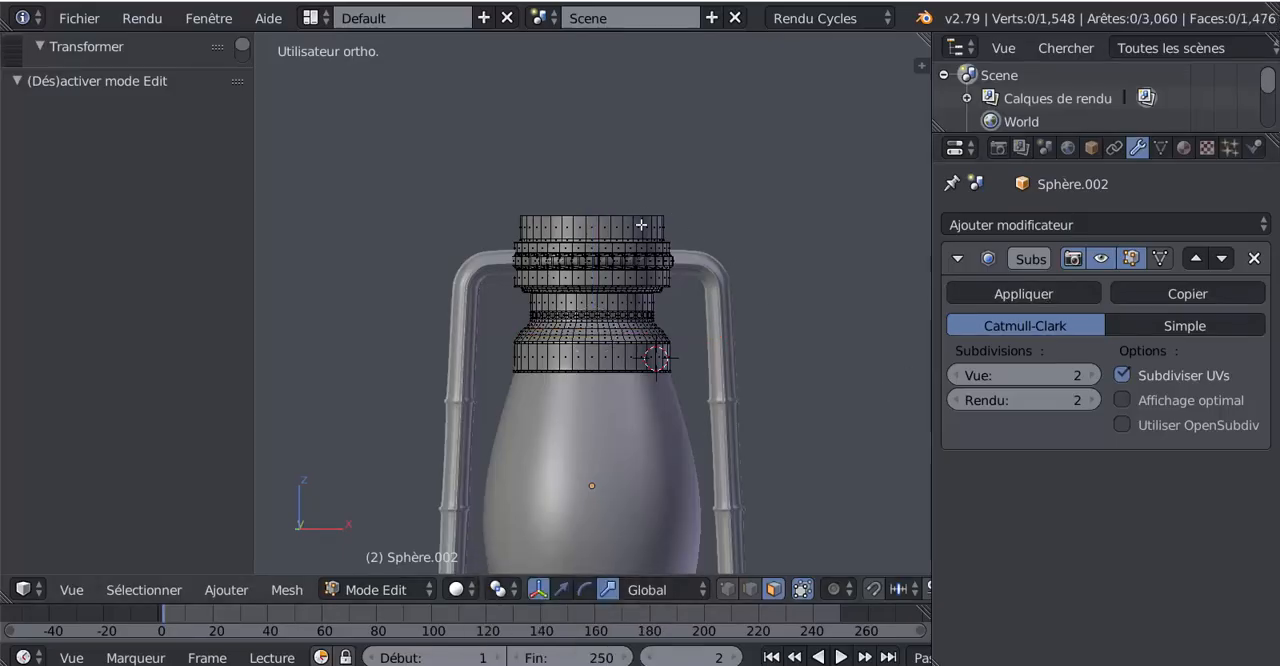
pyautogui.click(749, 589)
pyautogui.keyDown('alt'); pyautogui.click(629, 212); pyautogui.keyUp('alt')
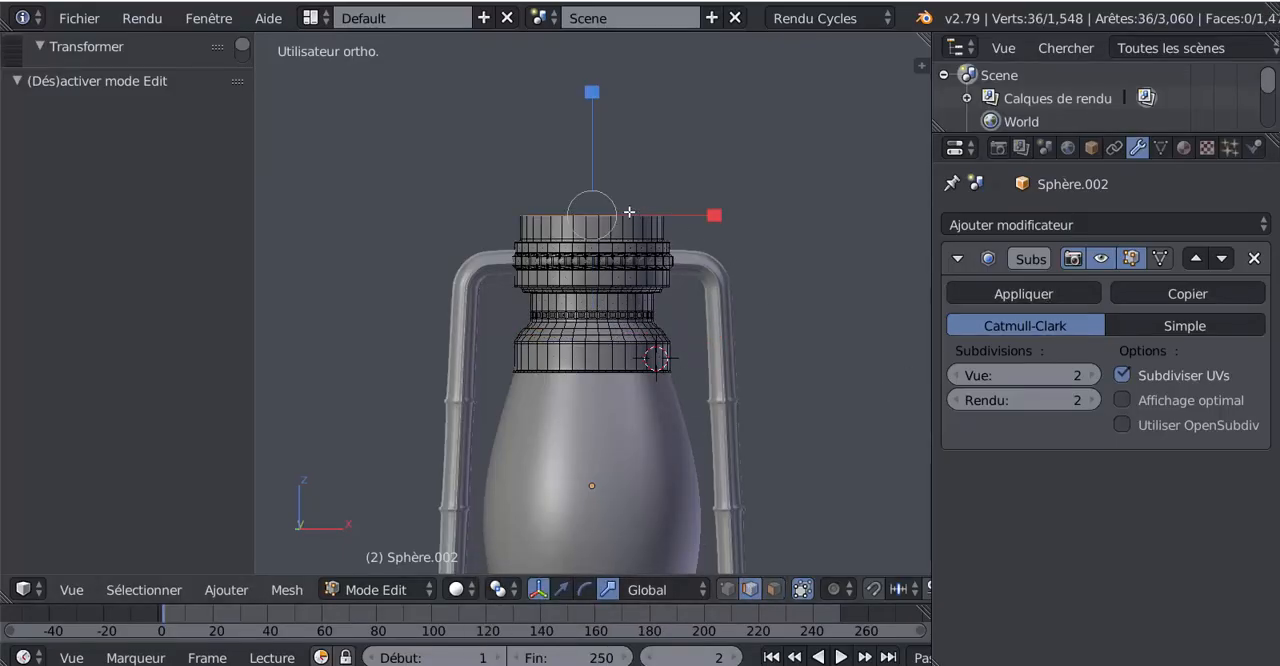
pyautogui.moveTo(745, 341); pyautogui.dragTo(815, 457, button='middle')
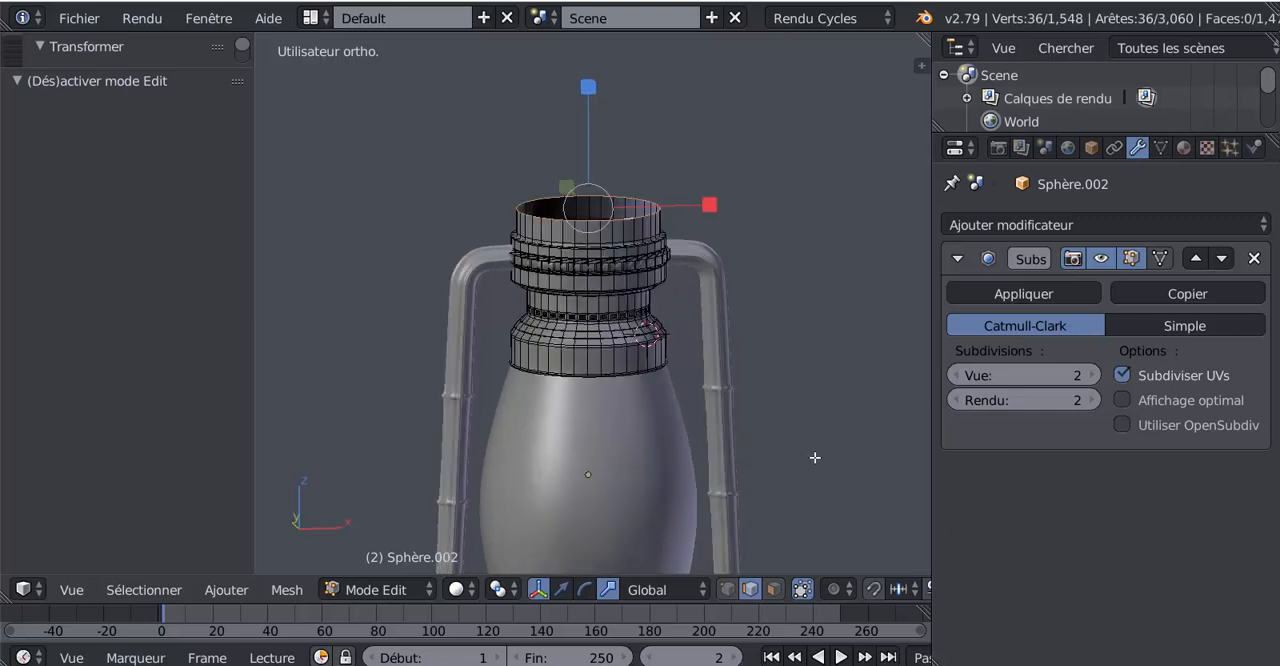
pyautogui.press('e')
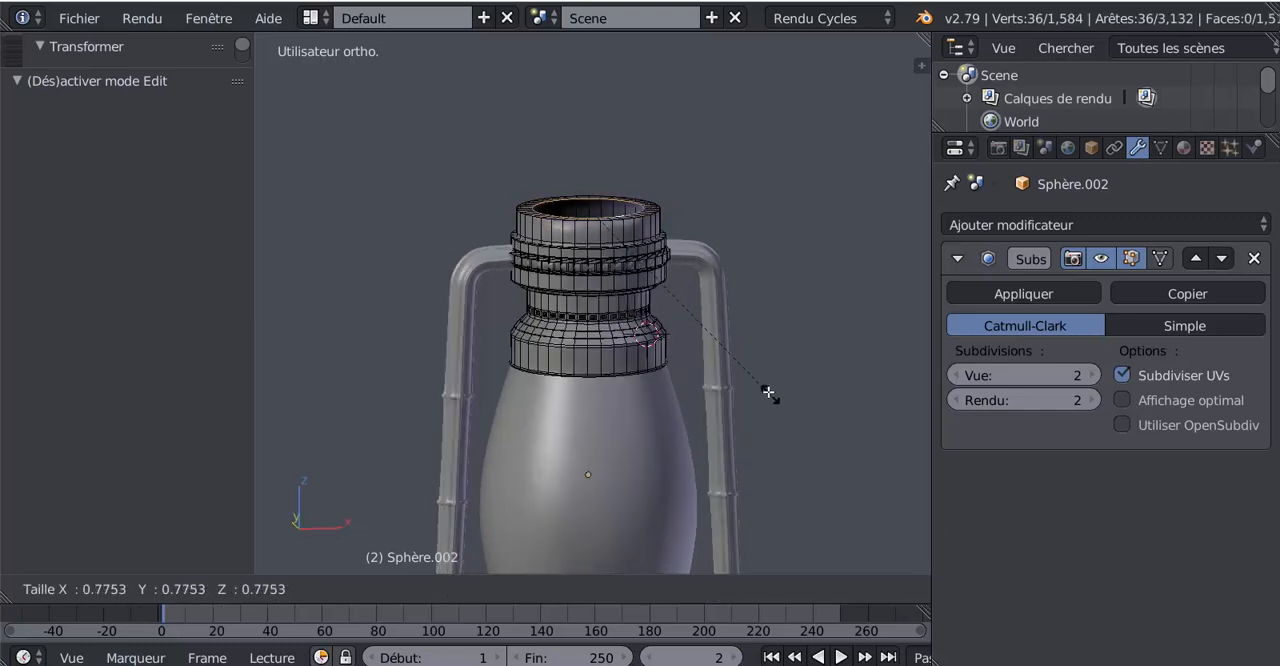
pyautogui.click(731, 386)
# Extrude the inner rim loop and raise it about 1.509 along Z to form a narrower neck
pyautogui.moveTo(648, 352); pyautogui.dragTo(652, 336, button='middle')
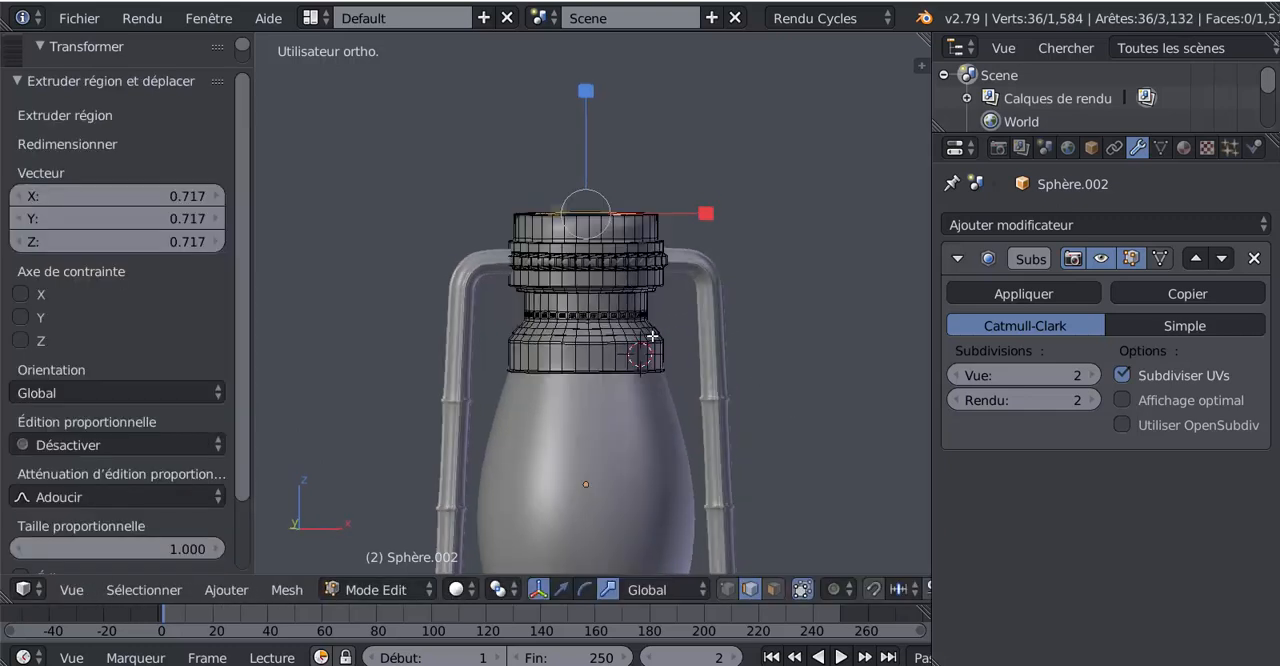
pyautogui.press('e')
pyautogui.rightClick(651, 337)
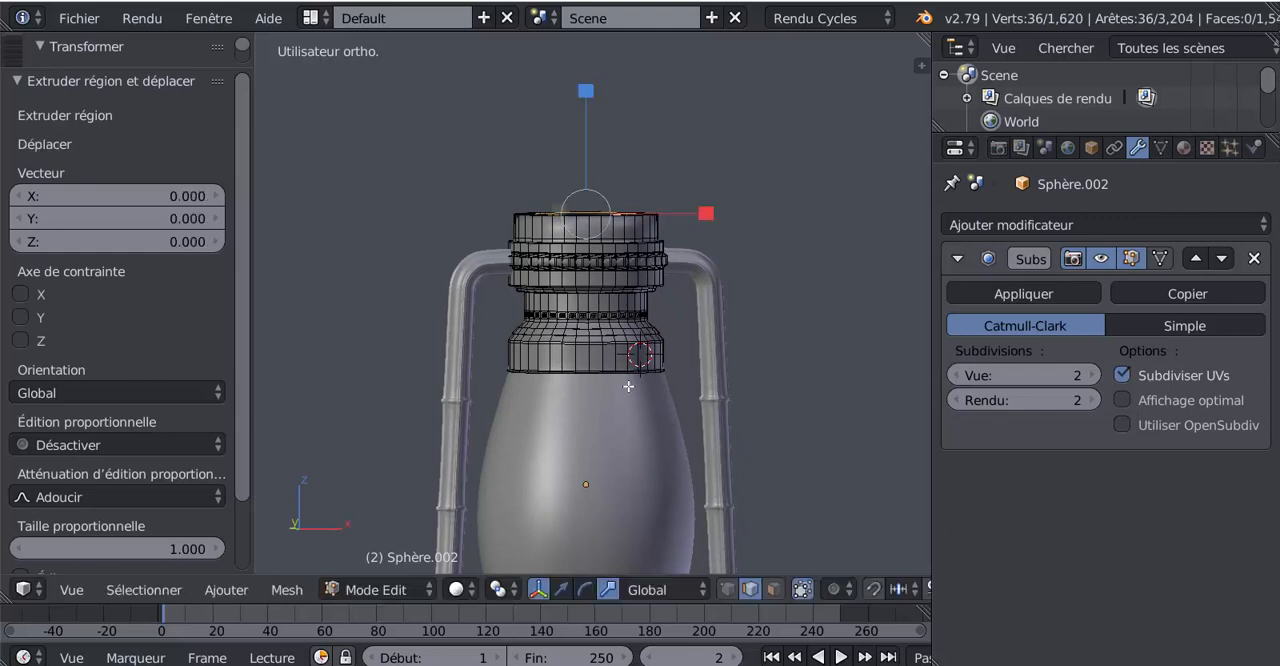
pyautogui.click(561, 589)
pyautogui.moveTo(586, 100); pyautogui.dragTo(588, 55)
pyautogui.scroll(3, 631, 235)
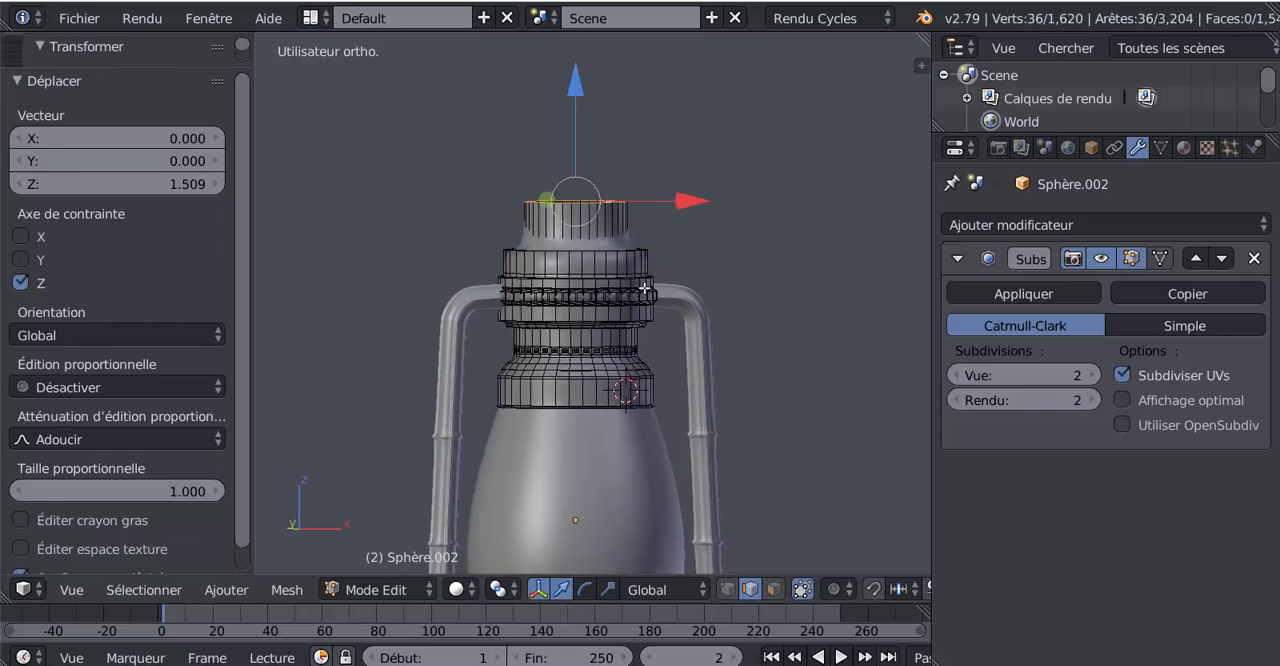
# Add an edge loop just below the top edge of the cylinder under the neck, with a slide factor of about -0.833
pyautogui.scroll(2, 608, 267)
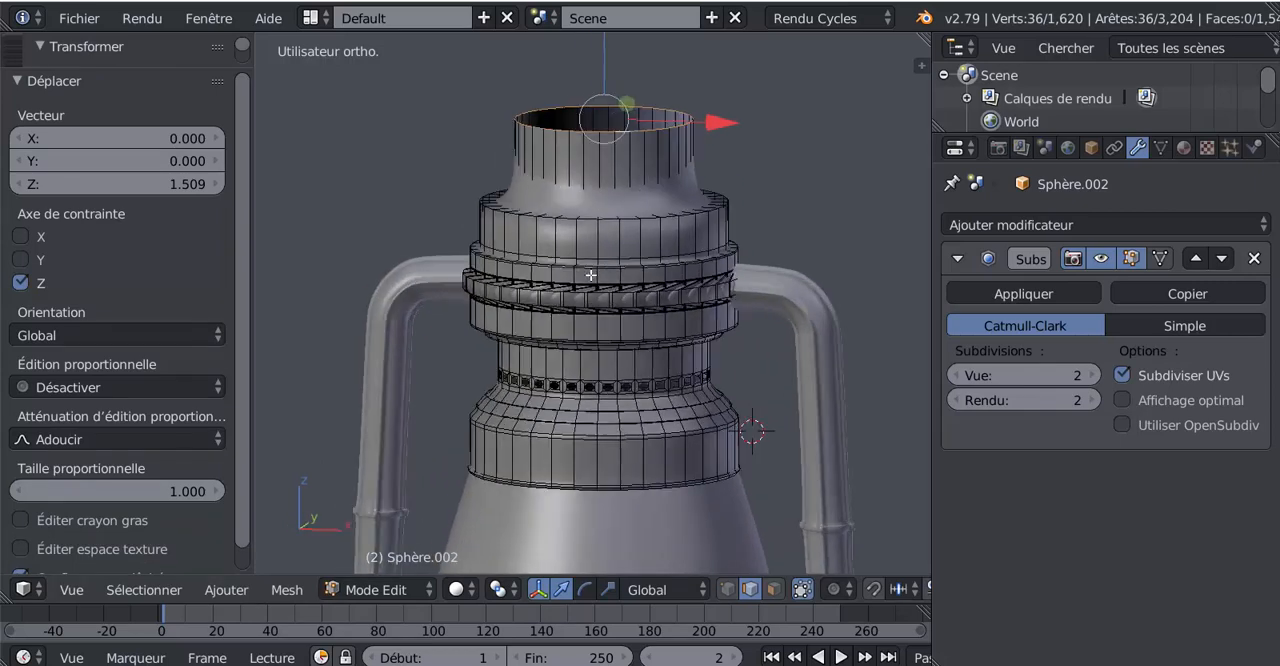
pyautogui.hotkey('ctrl', 'r')
pyautogui.click(660, 241)
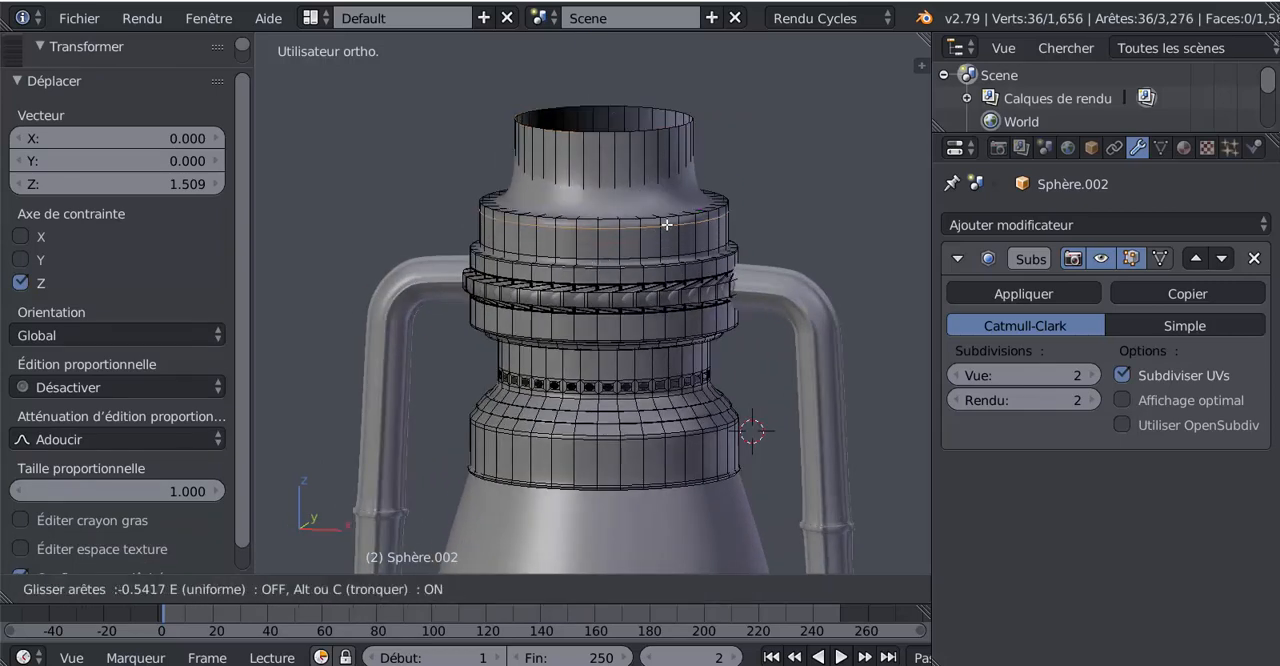
pyautogui.click(667, 224)
# Add an edge loop close to the base of the narrow neck with a slide factor of about 0.942
pyautogui.moveTo(653, 179); pyautogui.dragTo(658, 167, button='middle')
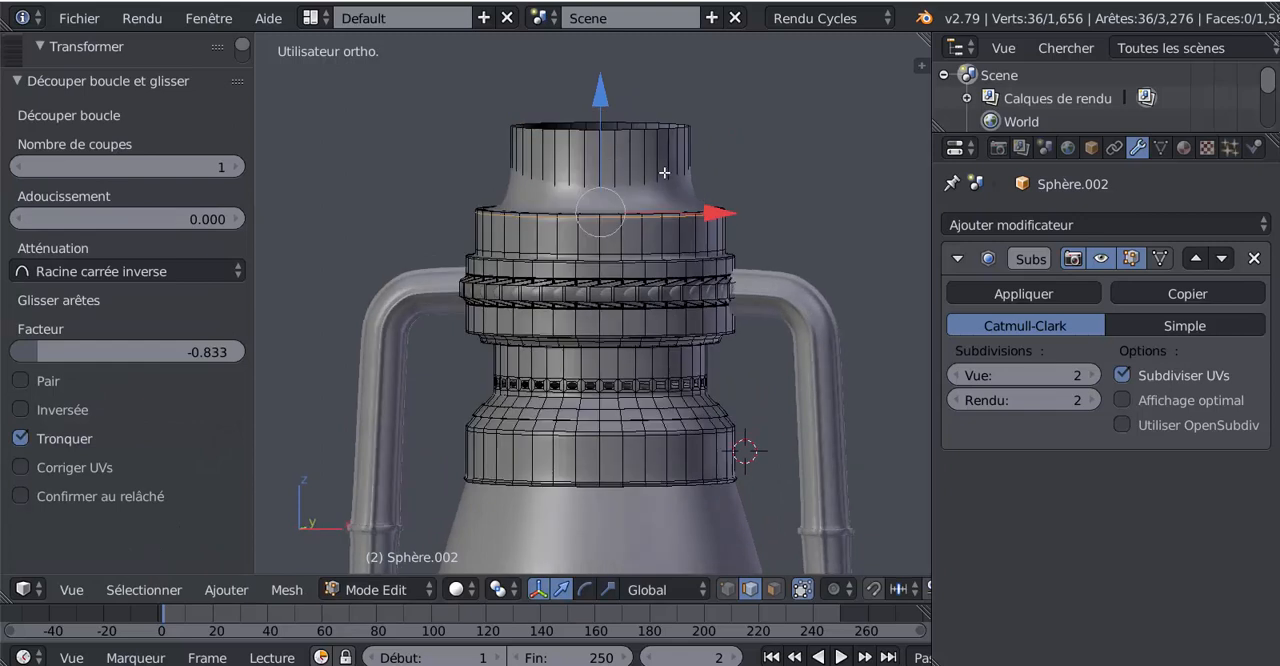
pyautogui.hotkey('ctrl', 'r')
pyautogui.click(656, 172)
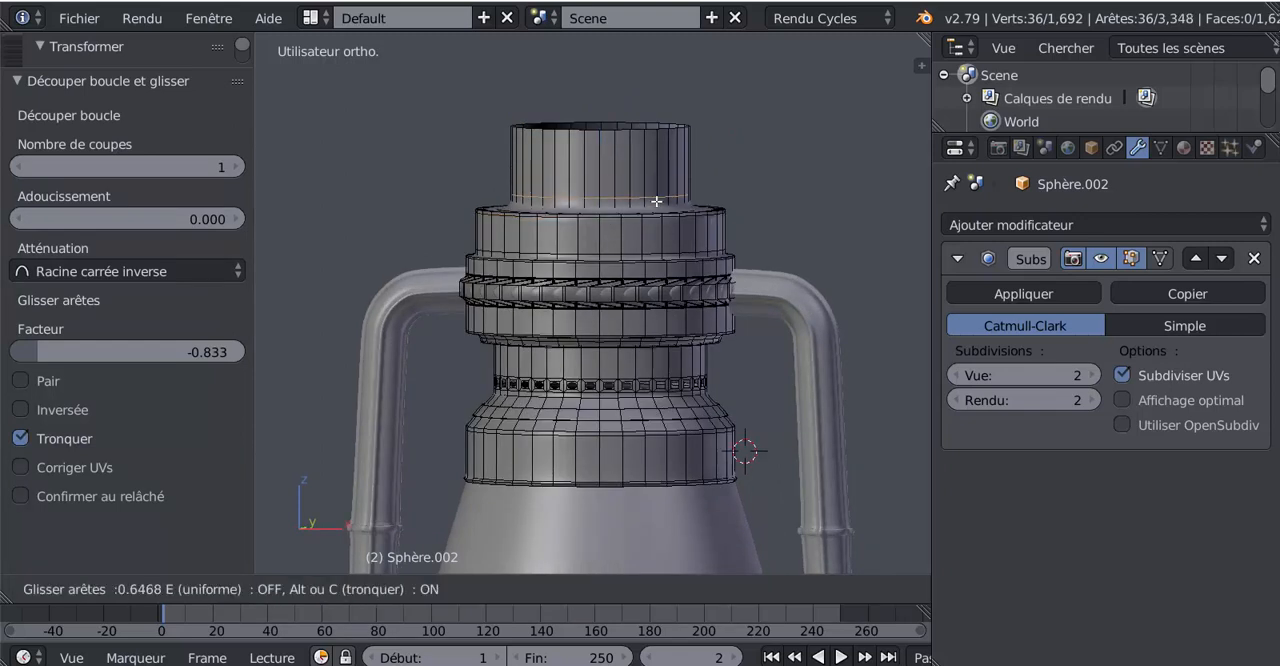
pyautogui.click(656, 204)
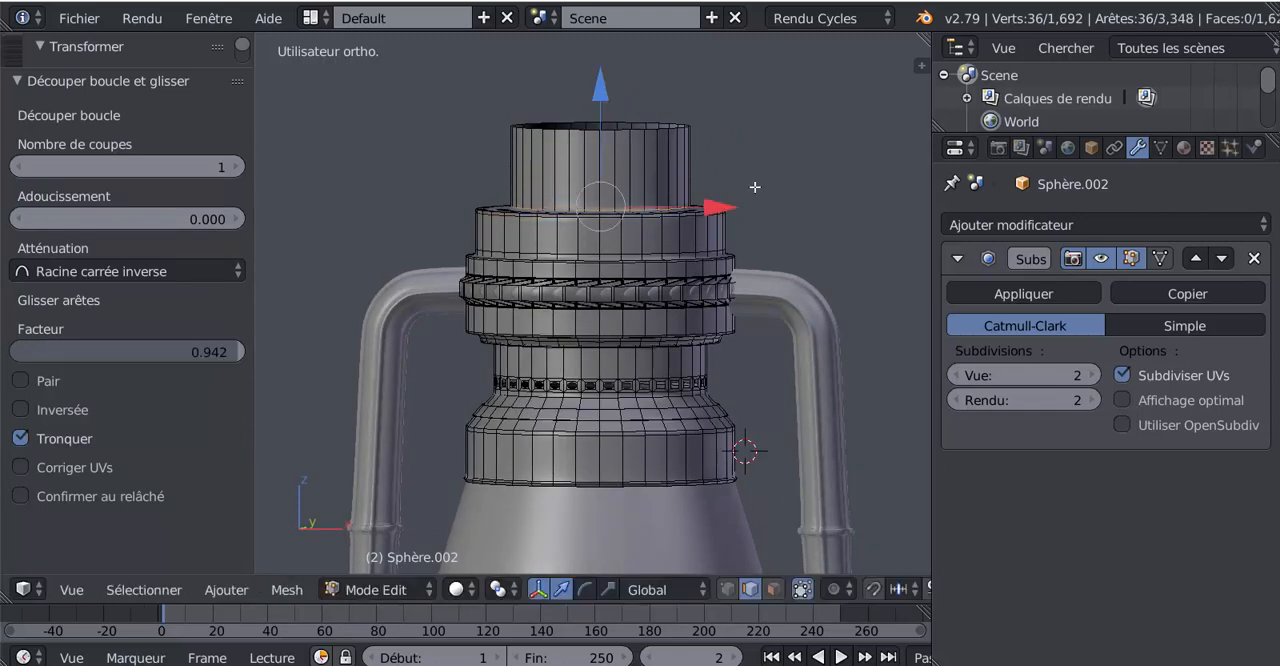
# From the front view in wireframe, circle-select the central faces on the front and back of the narrow top neck in face mode
pyautogui.press('KP_1')
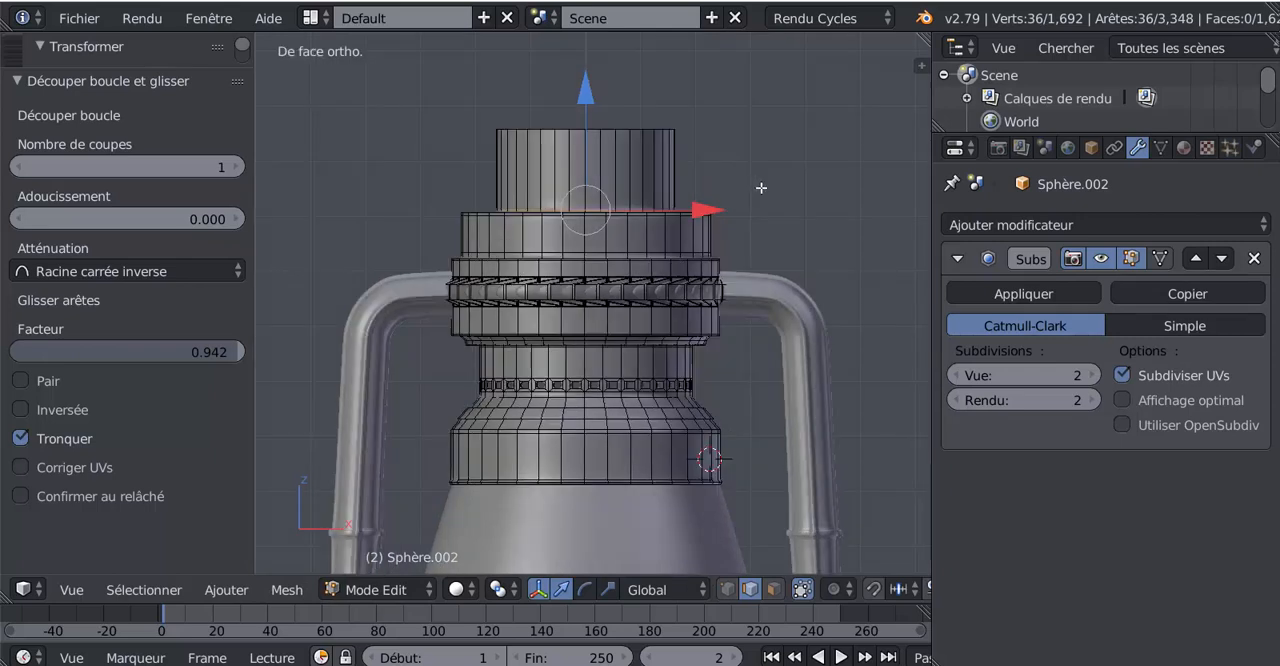
pyautogui.click(774, 589)
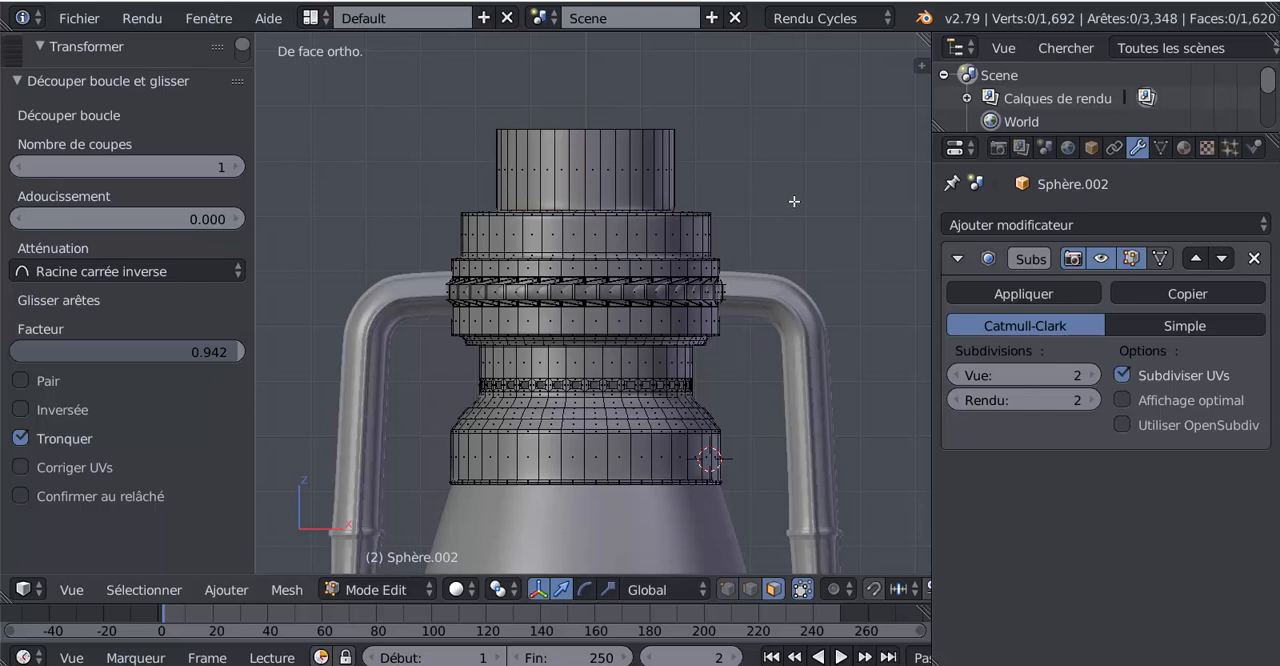
pyautogui.press('z')
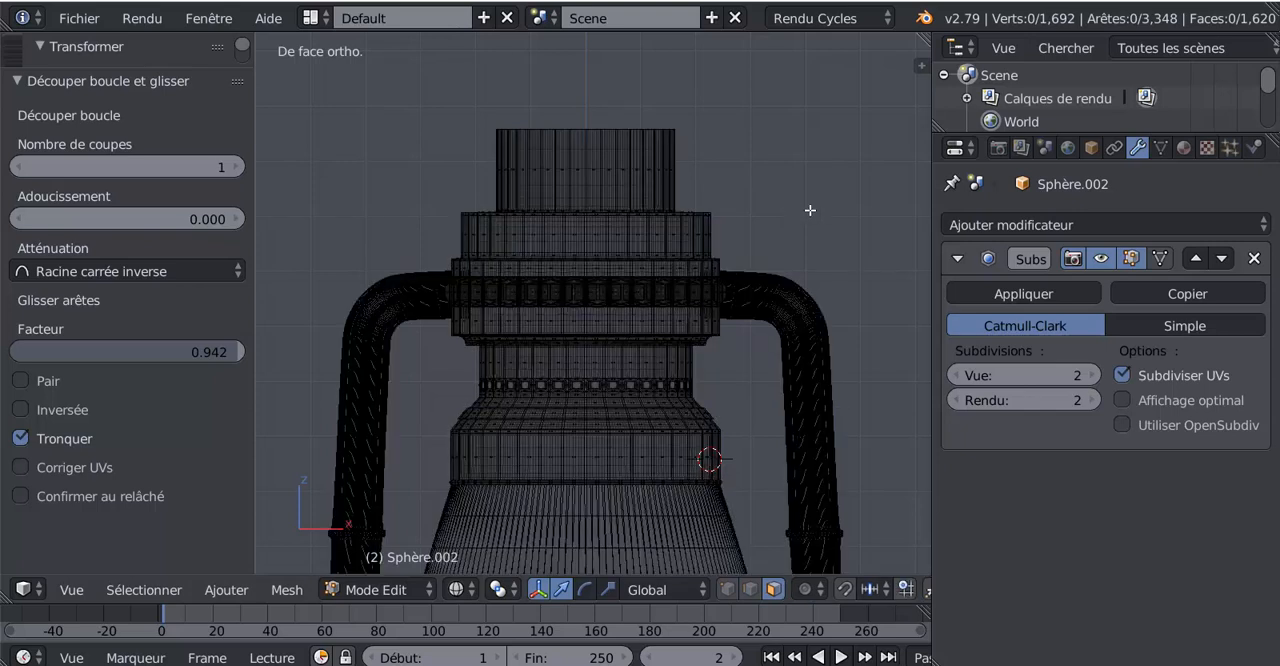
pyautogui.press('c')
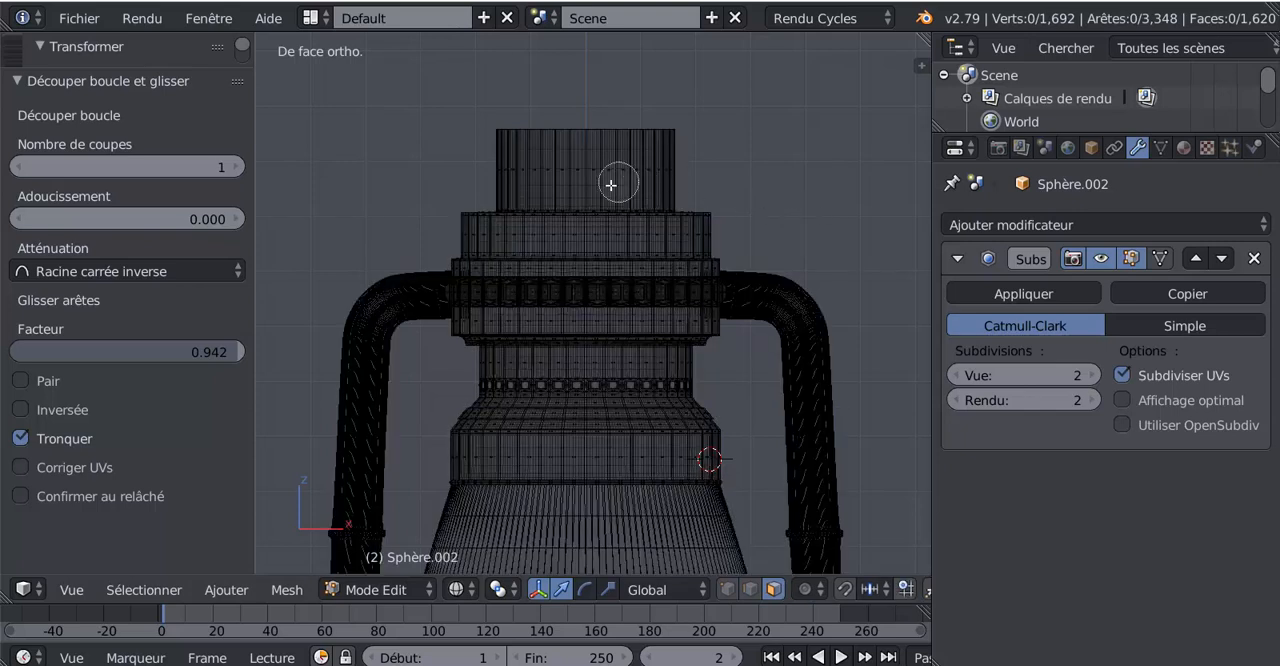
pyautogui.moveTo(589, 173); pyautogui.dragTo(579, 170)
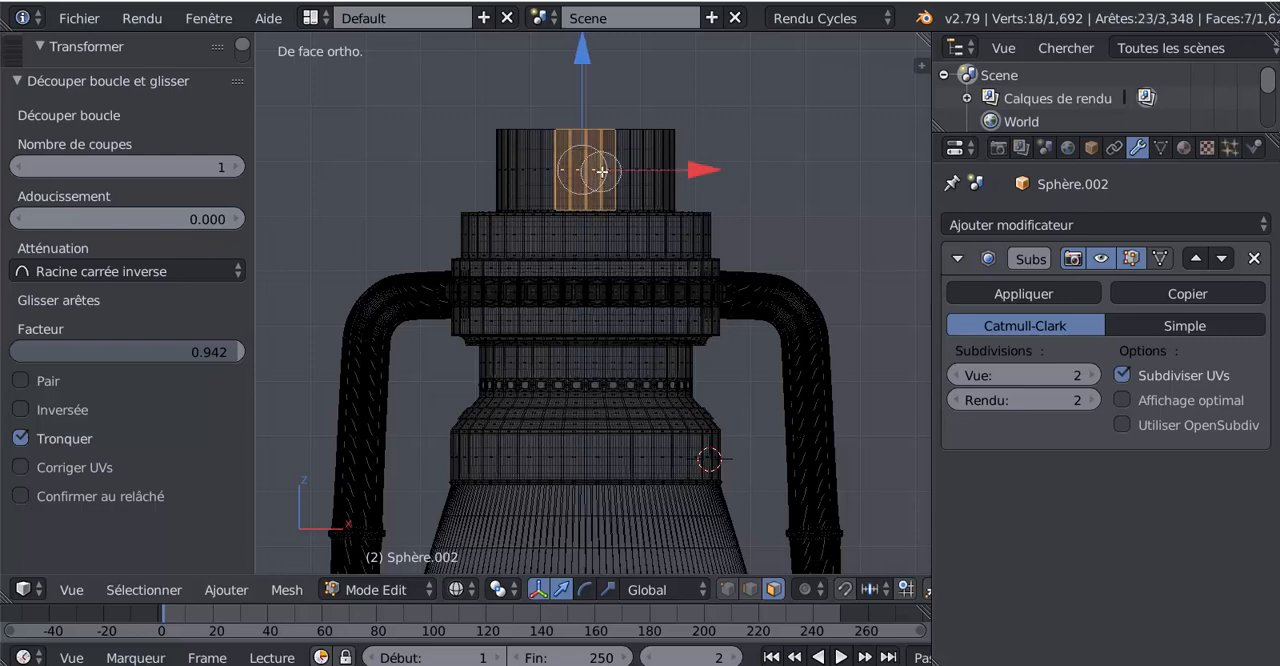
pyautogui.click(604, 171)
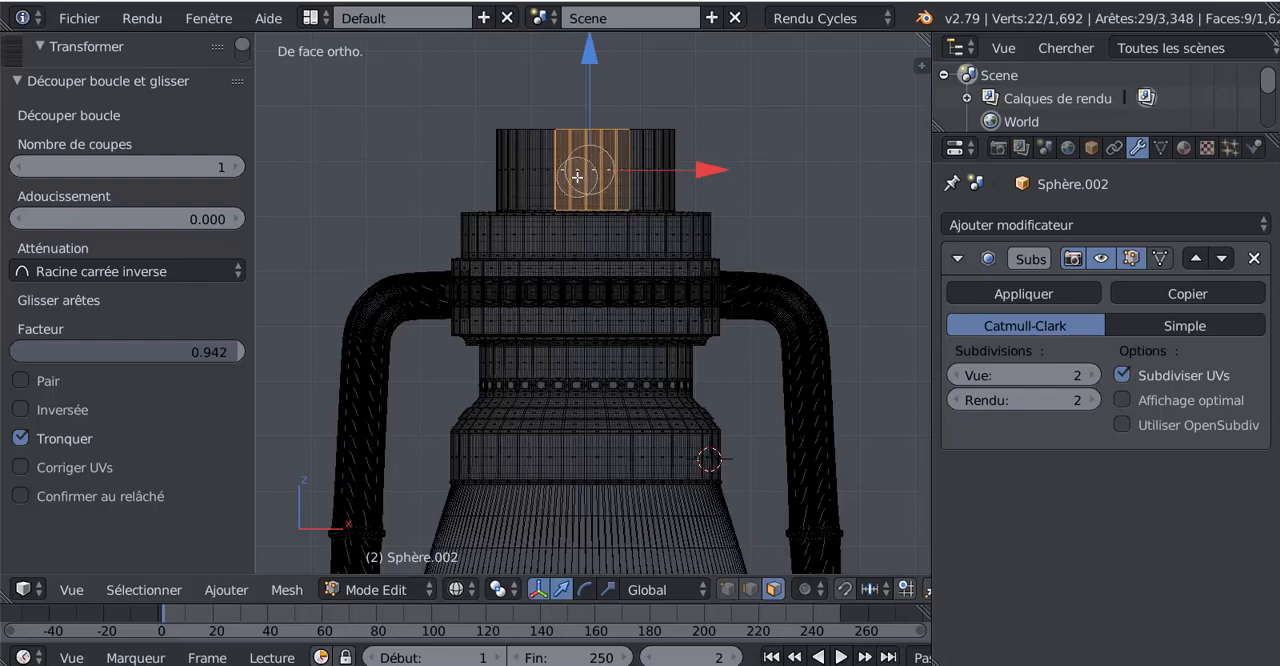
pyautogui.click(568, 171)
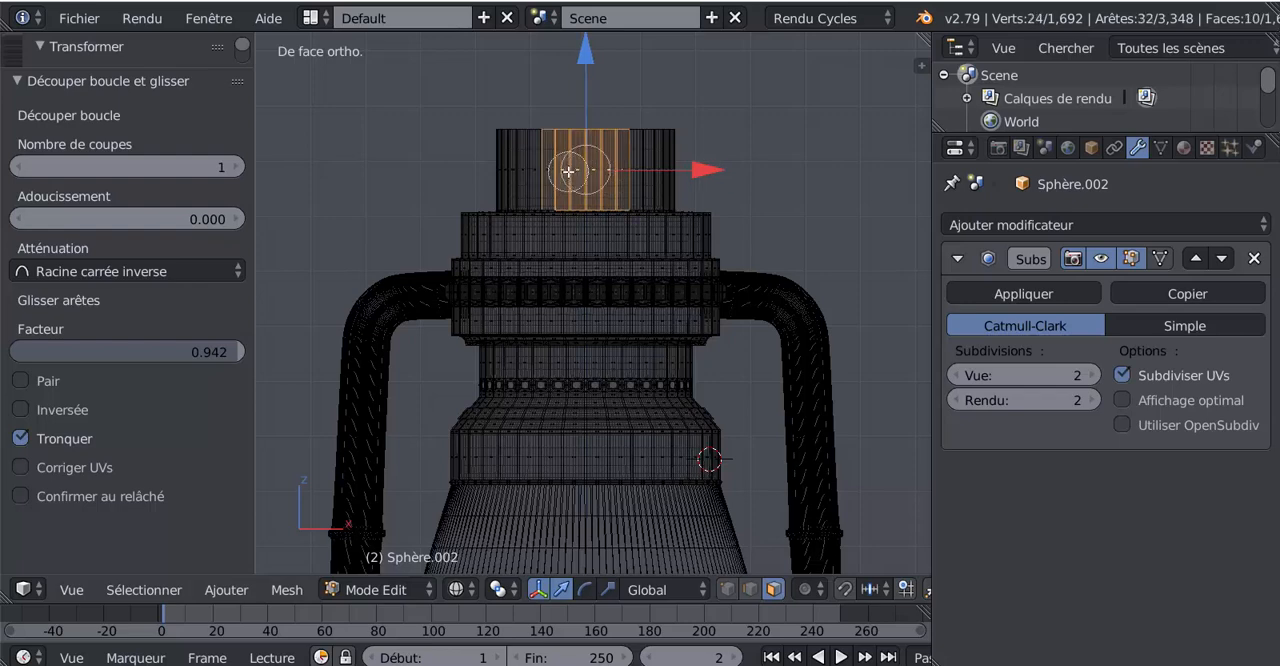
pyautogui.rightClick(815, 152)
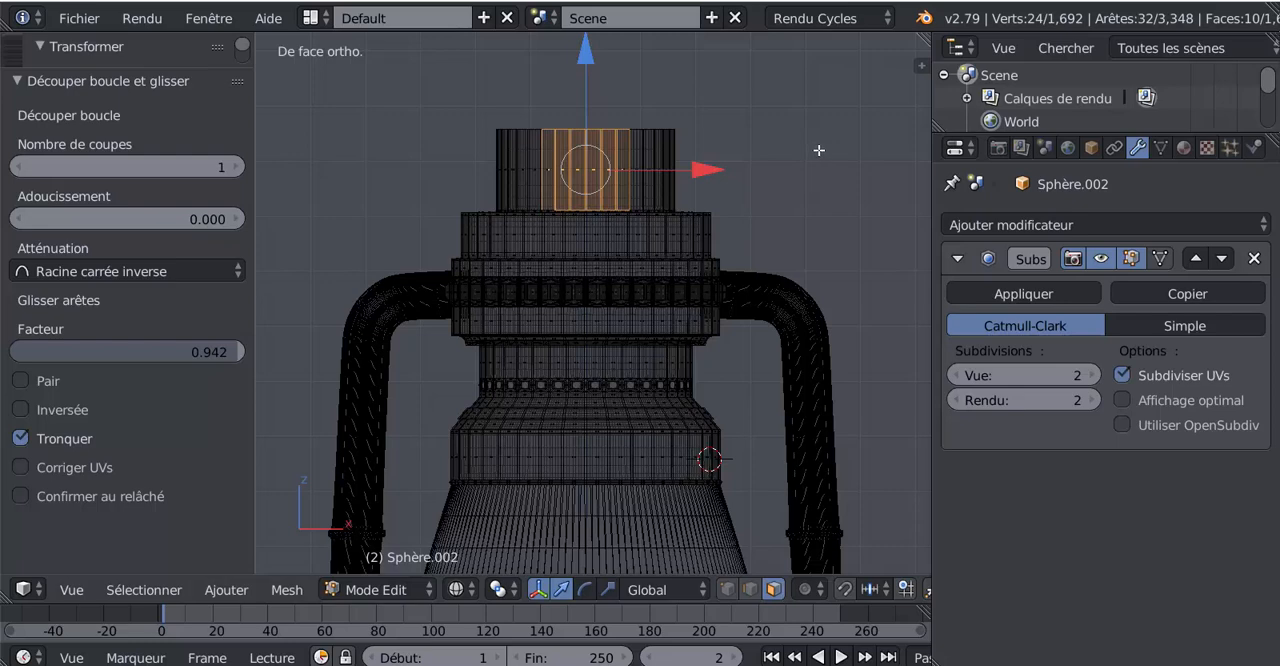
# From the left view, add the central faces on both lateral sides of the neck to the selection
pyautogui.press('ctrl+KP_3')
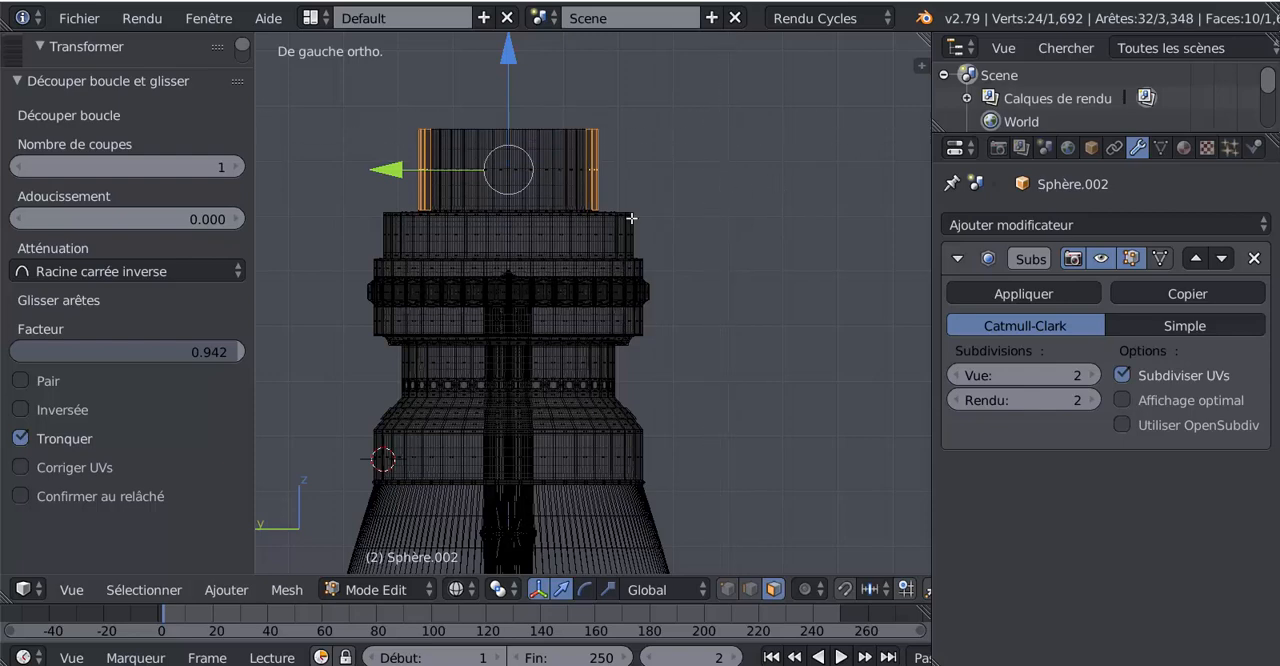
pyautogui.keyDown('alt'); pyautogui.keyDown('shift'); pyautogui.rightClick(508, 171); pyautogui.keyUp('shift'); pyautogui.keyUp('alt')
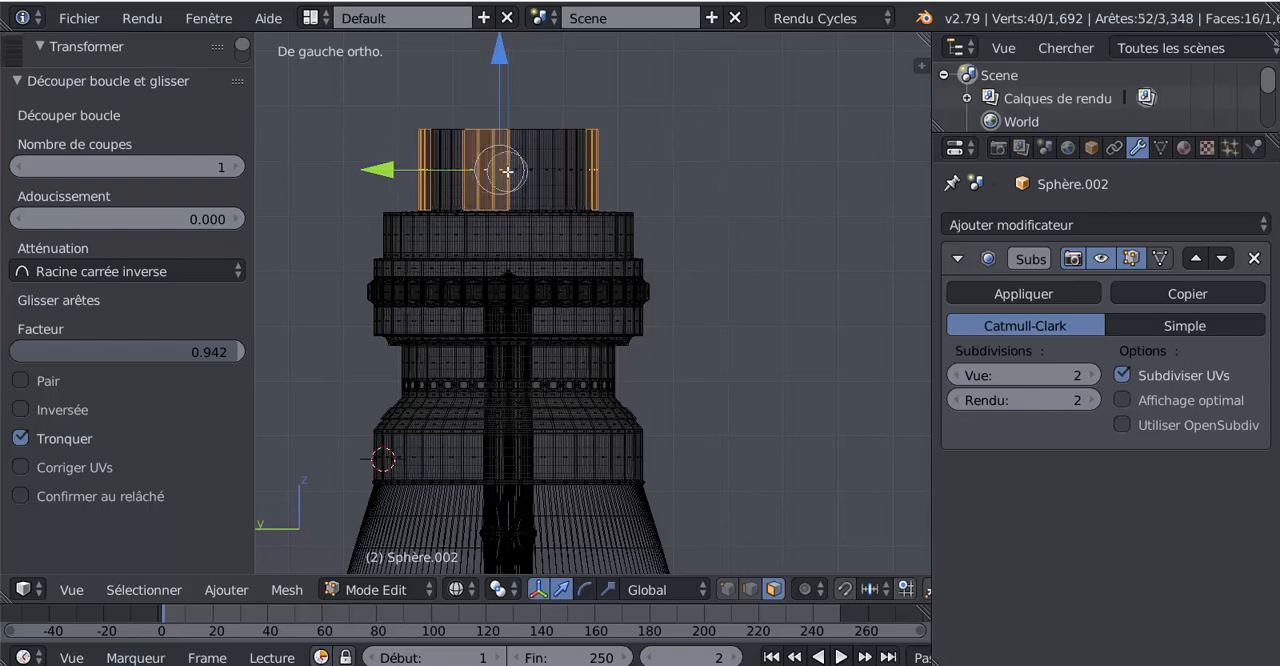
pyautogui.click(510, 171)
pyautogui.click(531, 175)
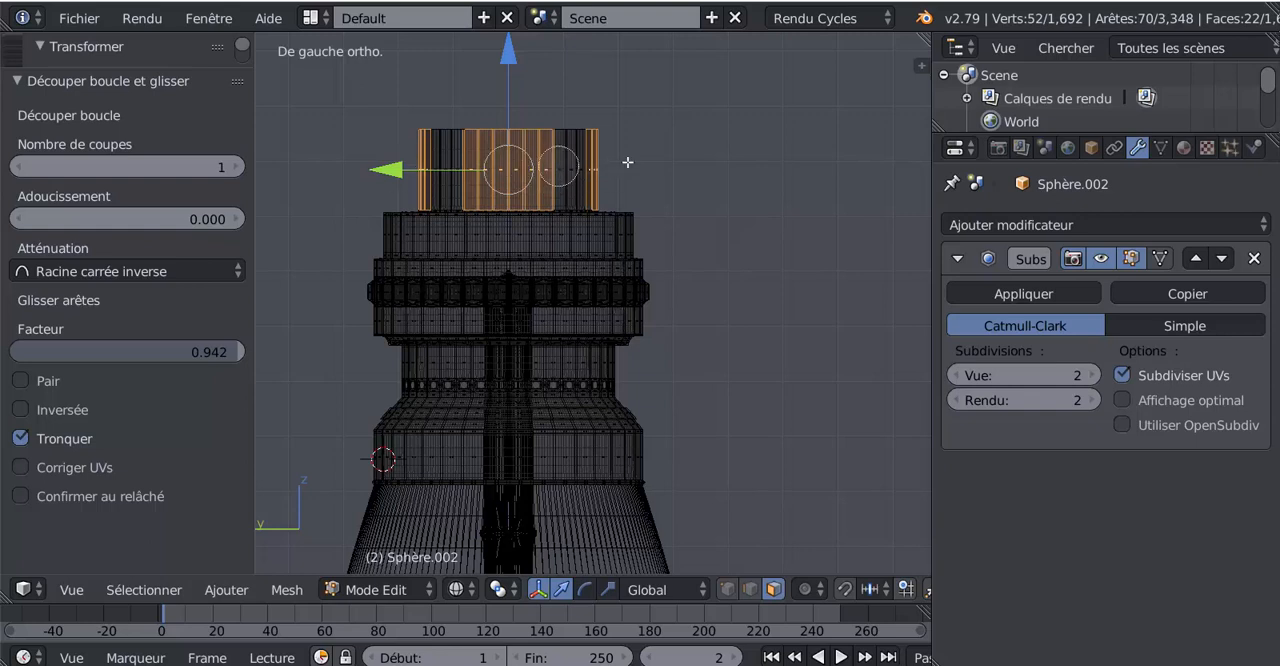
pyautogui.rightClick(768, 221)
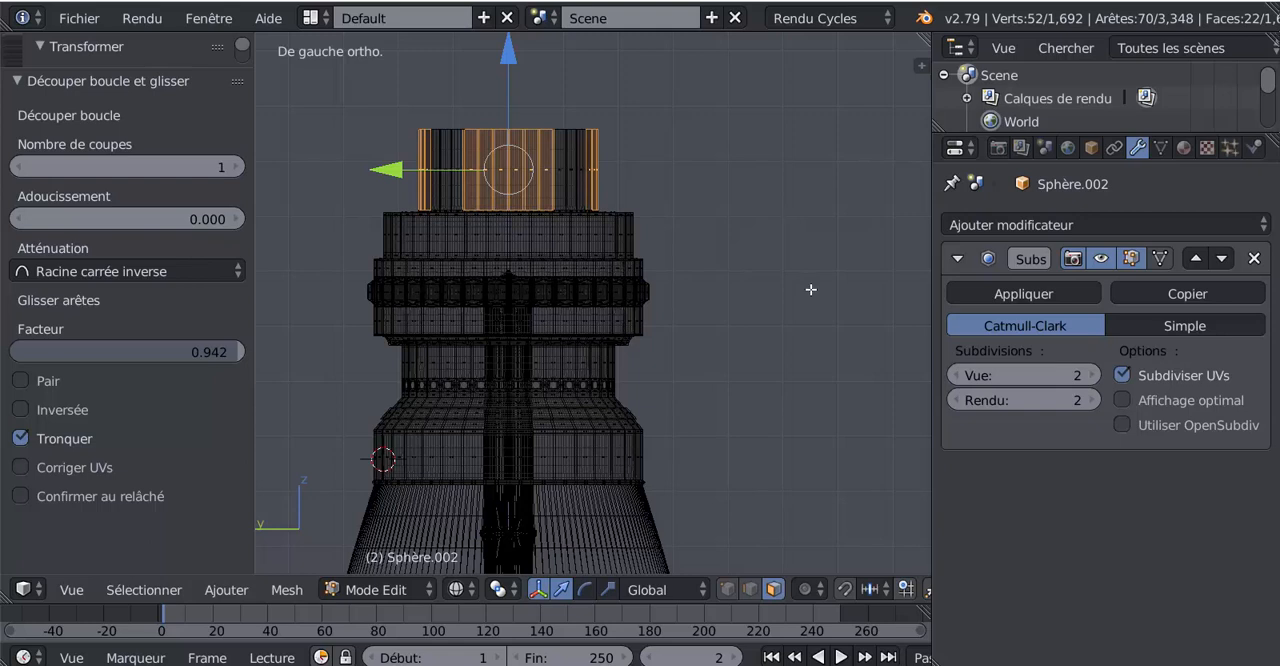
# Inset the selected neck faces with a thickness of about 0.0365, treating each group as one region rather than individually
pyautogui.press('i')
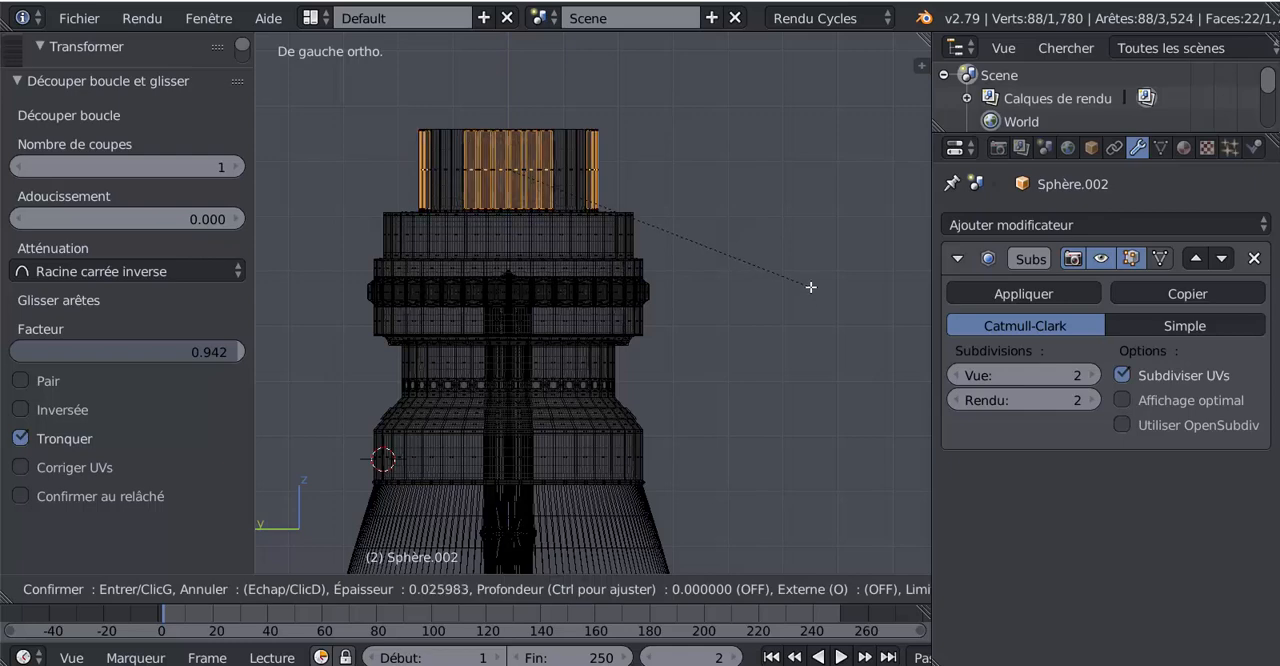
pyautogui.click(810, 286)
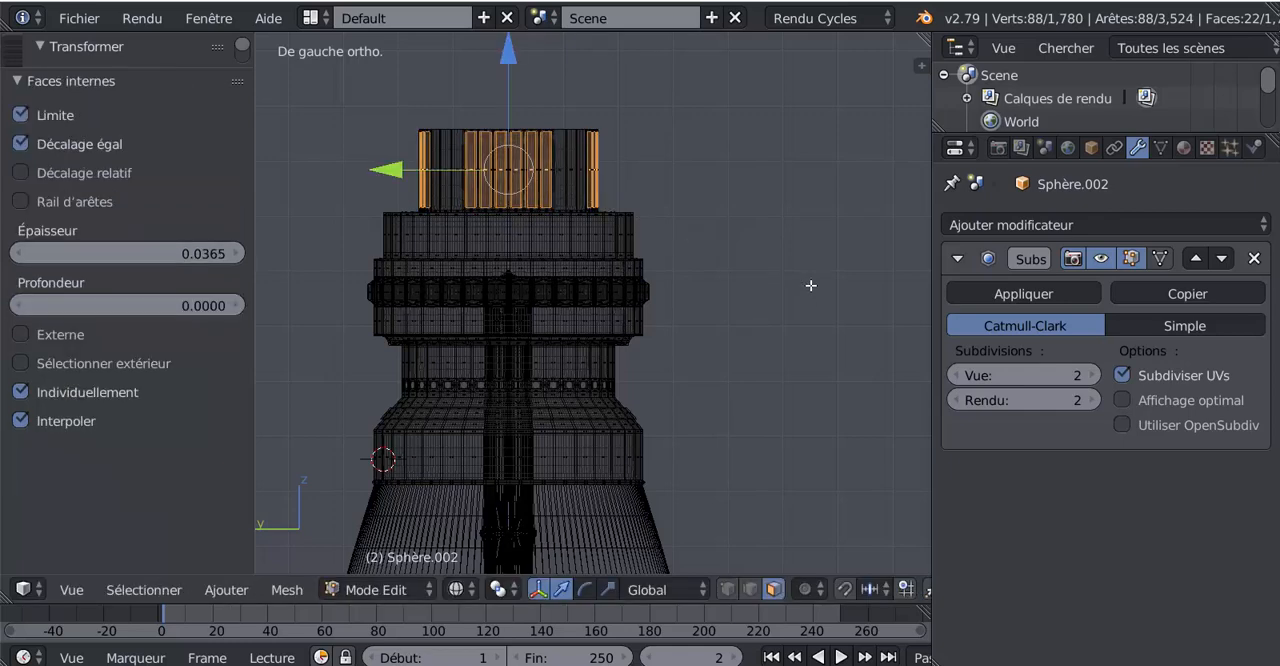
pyautogui.click(21, 392)
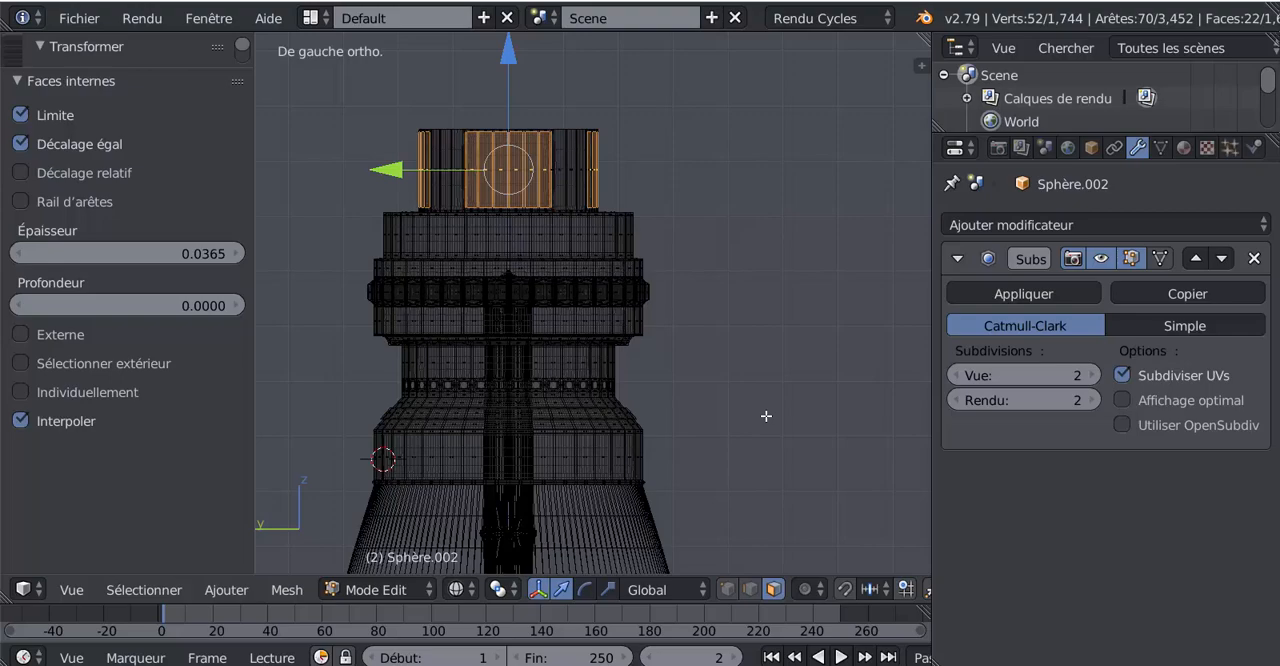
# Delete the inset faces to open four windows in the neck, and inspect the smoothed openings in solid shading
pyautogui.press('x')
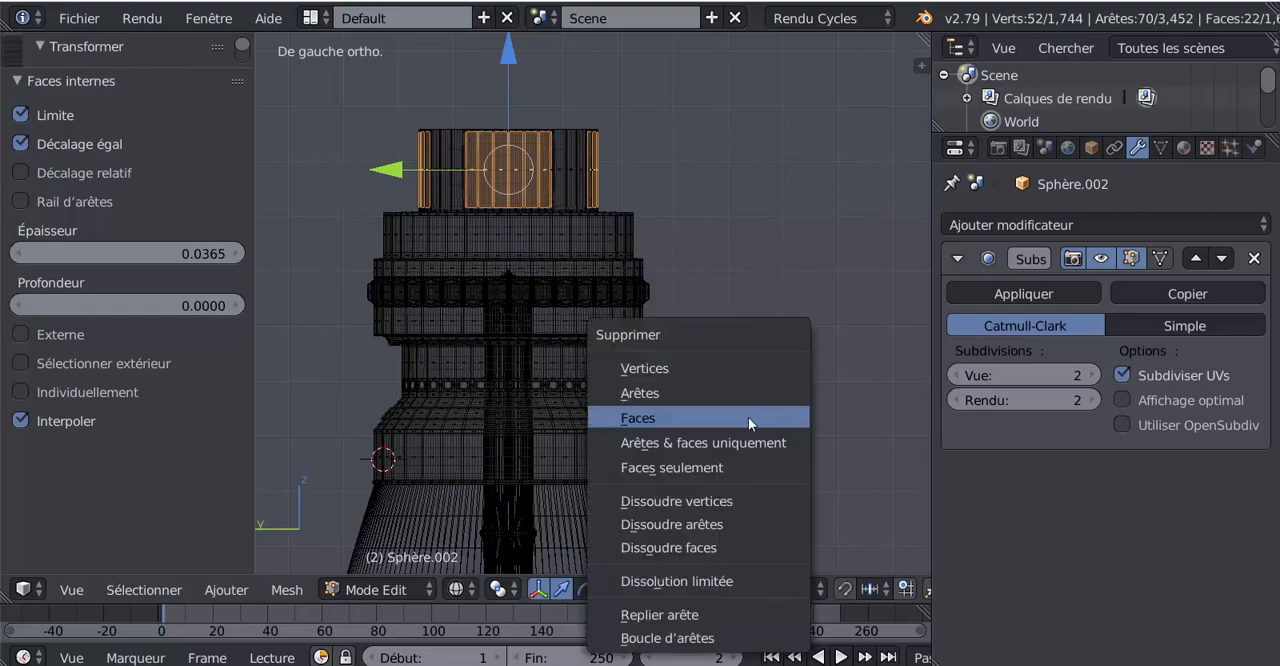
pyautogui.click(748, 417)
pyautogui.press('Tab')
pyautogui.moveTo(748, 424); pyautogui.dragTo(721, 405, button='middle')
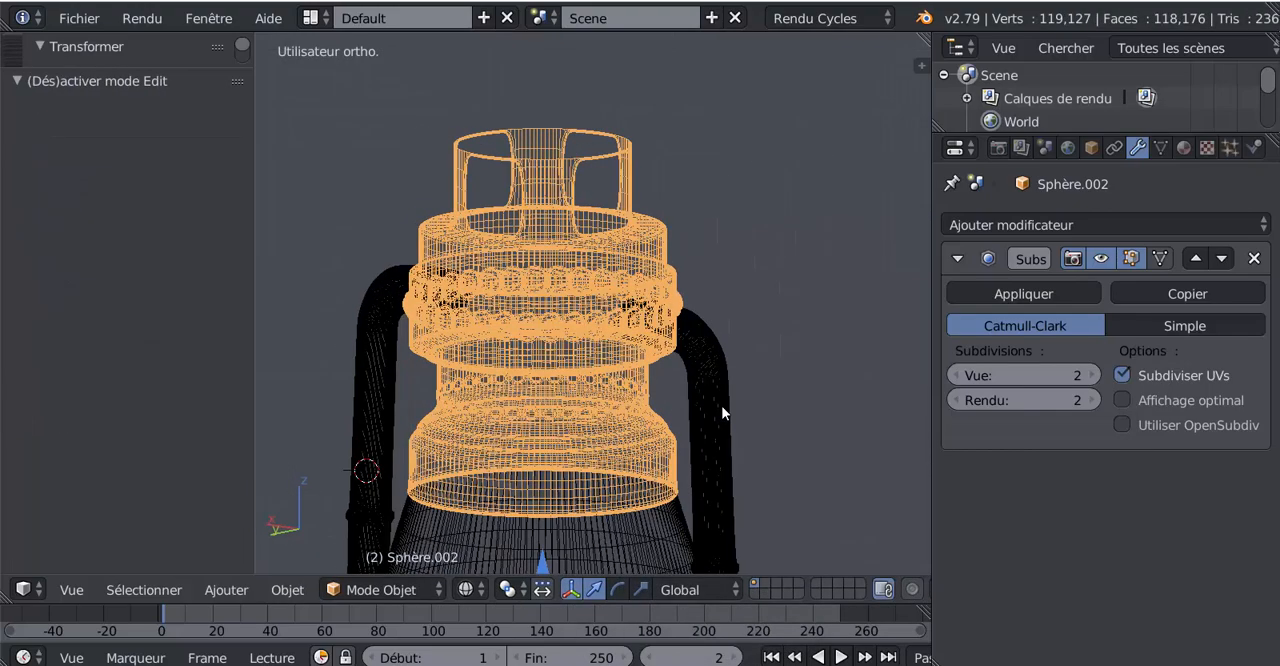
pyautogui.press('Tab')
pyautogui.press('z')
pyautogui.moveTo(656, 346); pyautogui.dragTo(600, 350, button='middle')
pyautogui.scroll(2, 609, 342)
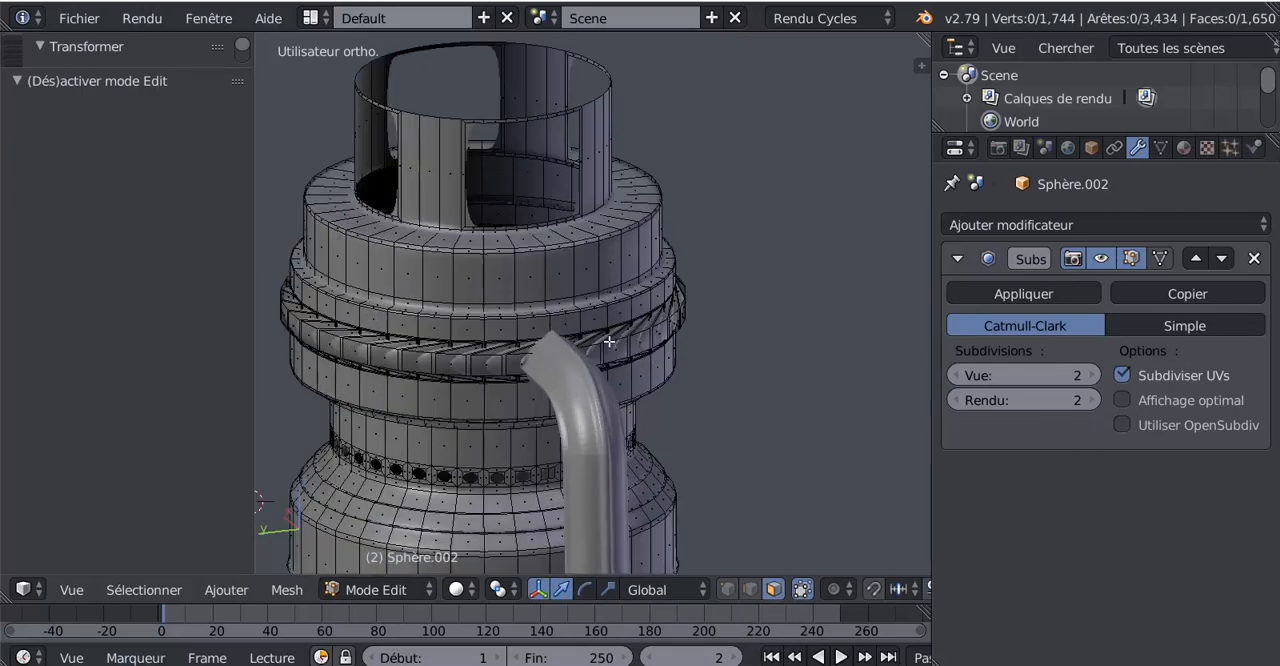
pyautogui.press('Tab')
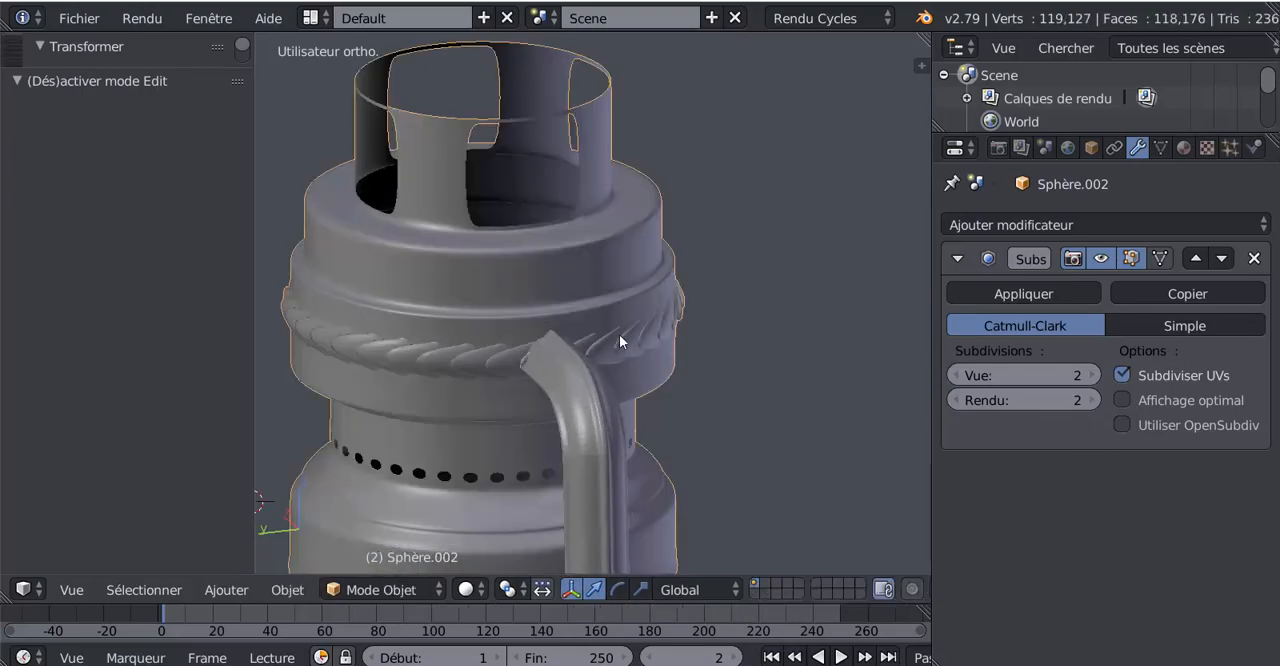
pyautogui.moveTo(619, 334)
pyautogui.mouseDown(button='middle')
pyautogui.moveTo(631, 377)
pyautogui.moveTo(627, 353)
pyautogui.mouseUp(button='middle')
# Box-select the neck's topmost rim vertices through the mesh in vertex mode, working from the front view
pyautogui.press('Tab')
pyautogui.scroll(2, 603, 281)
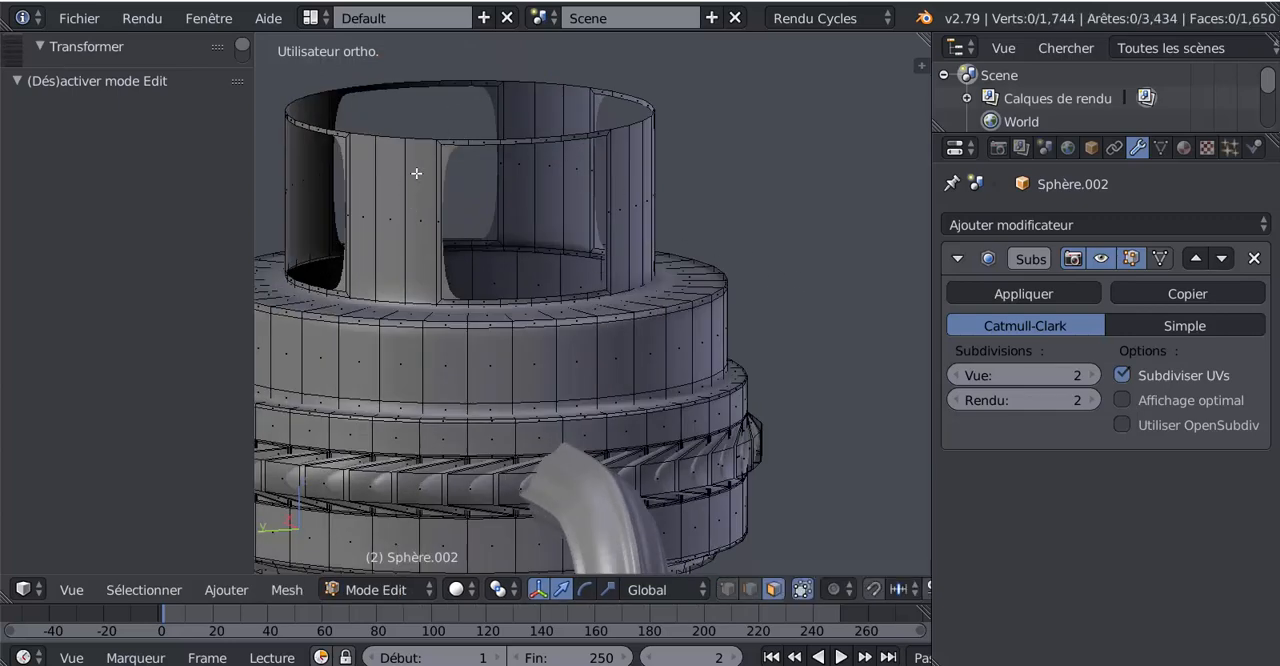
pyautogui.press('KP_1')
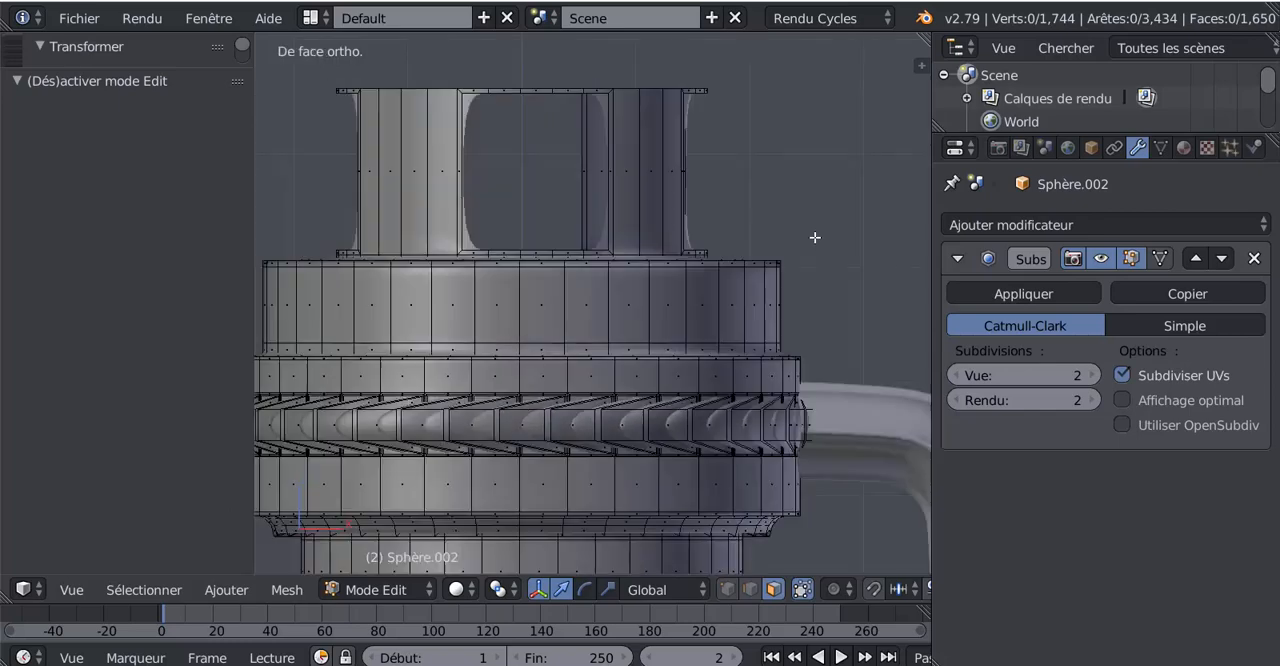
pyautogui.click(728, 589)
pyautogui.press('z')
pyautogui.scroll(-1, 614, 123)
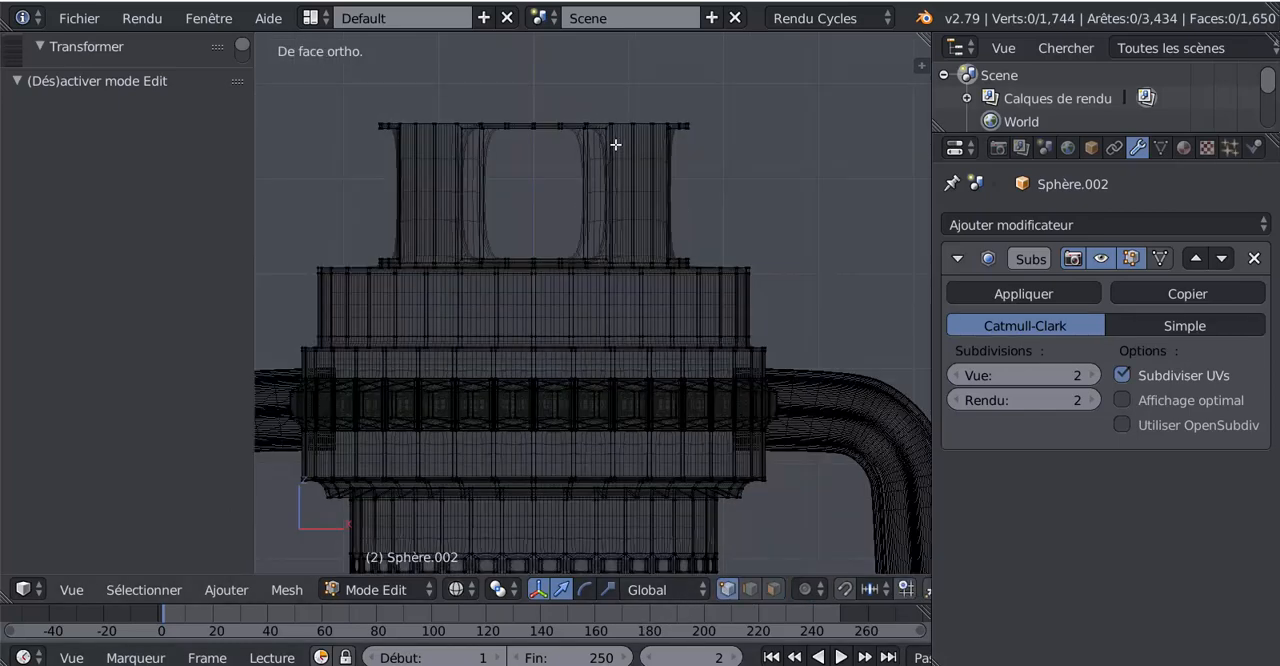
pyautogui.press('b')
pyautogui.moveTo(273, 95); pyautogui.dragTo(774, 131)
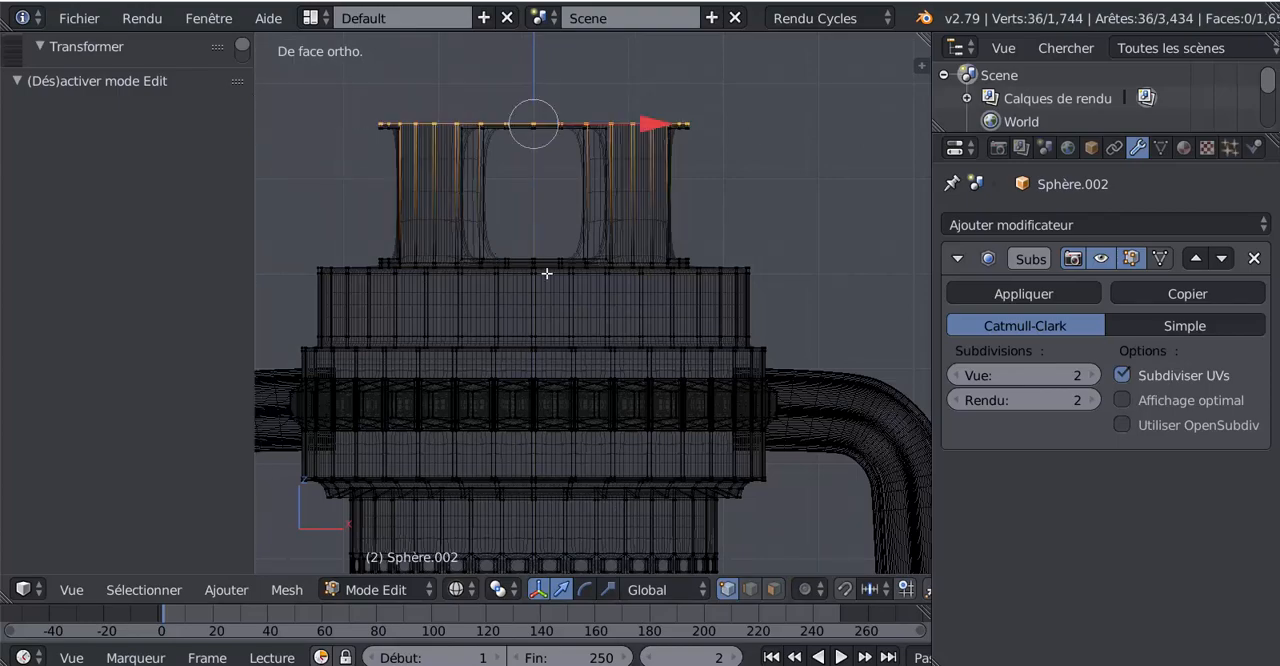
pyautogui.press('z')
pyautogui.moveTo(549, 277)
pyautogui.mouseDown(button='middle')
pyautogui.moveTo(574, 297)
pyautogui.moveTo(557, 289)
pyautogui.moveTo(718, 273)
pyautogui.mouseUp(button='middle')
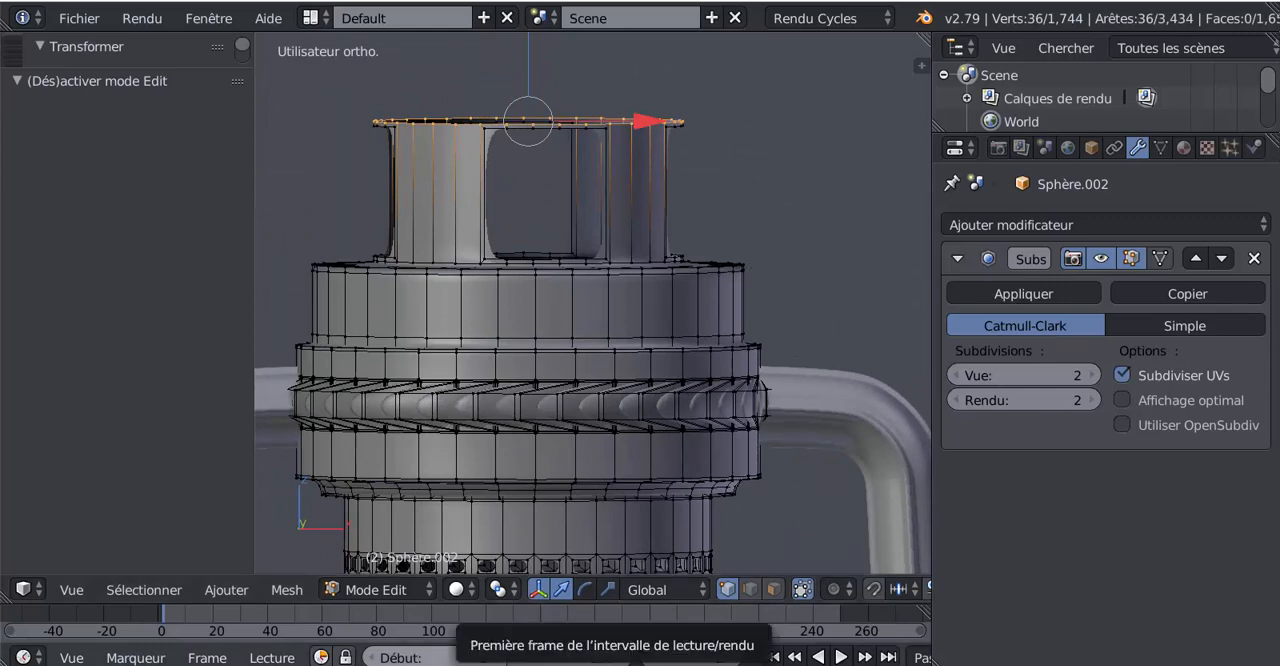
# Check the lampe tempête.jpg reference image, and extrude the neck's top rim outward into a flat flange, scaled about 1.298 and again about 1.256
pyautogui.click(561, 660)
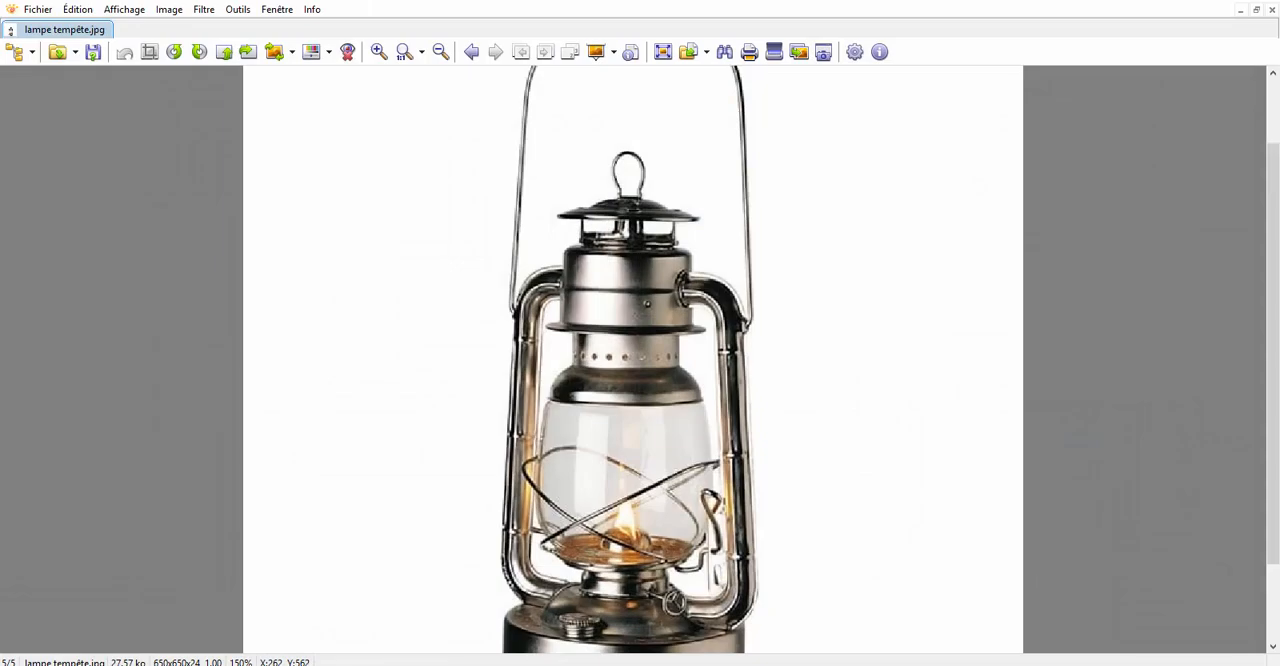
pyautogui.click(532, 663)
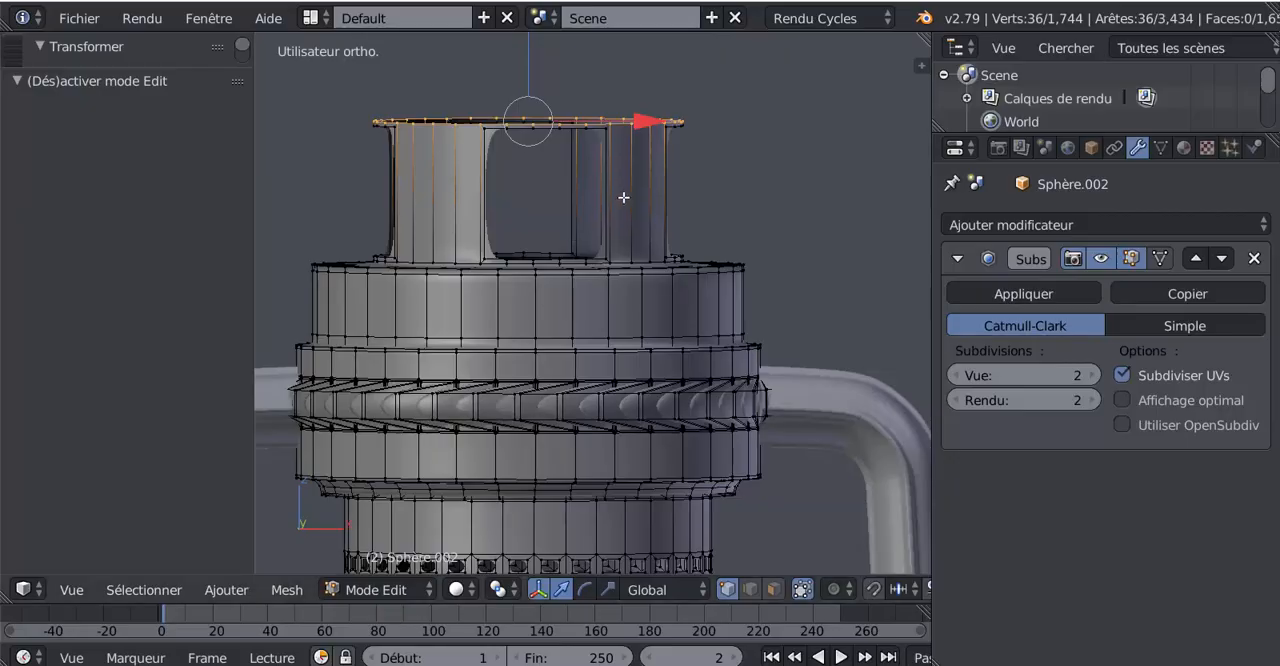
pyautogui.press('s')
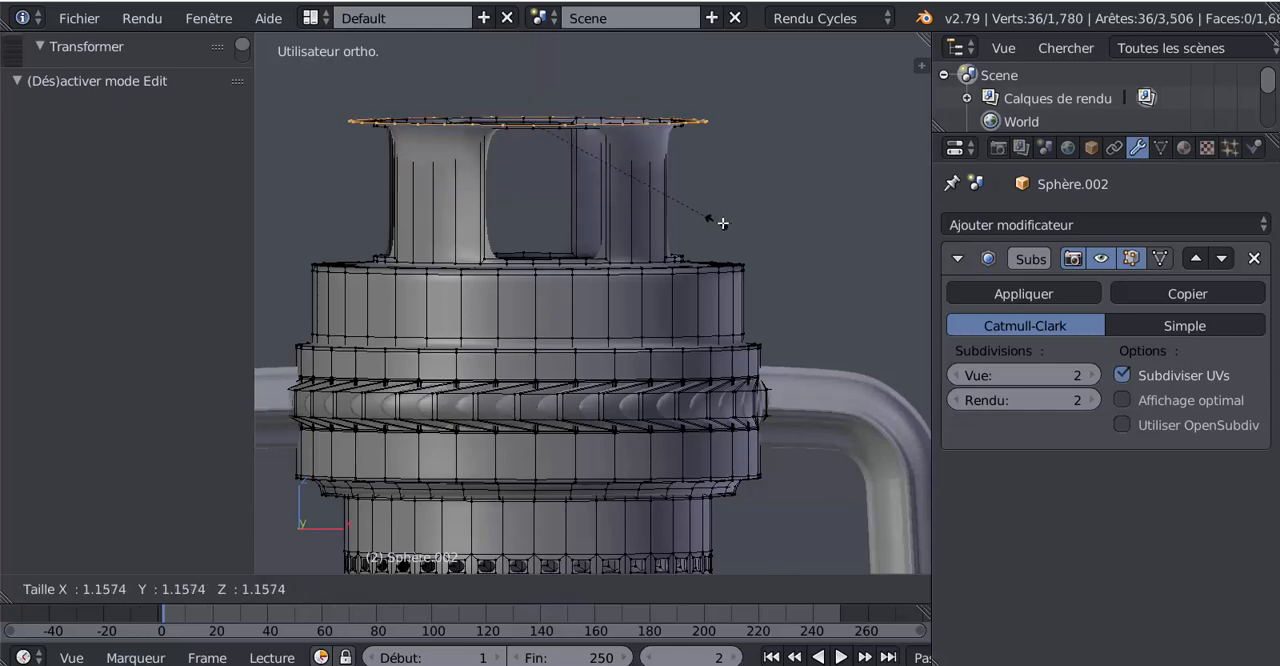
pyautogui.click(739, 232)
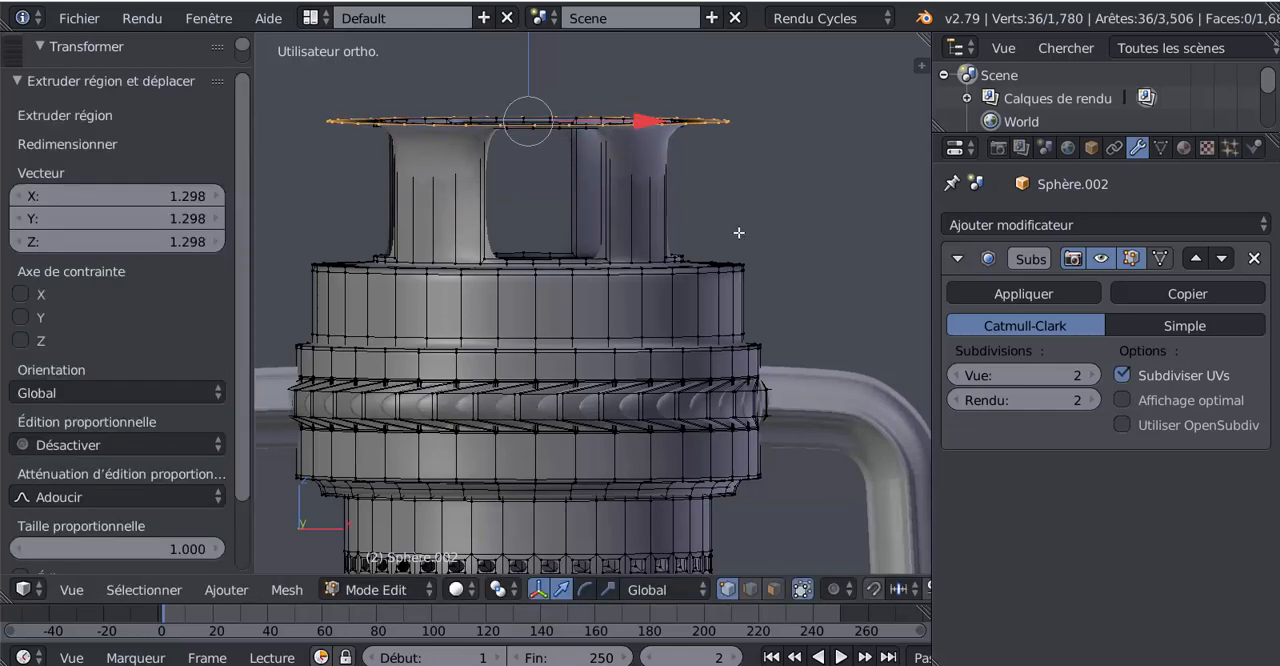
pyautogui.scroll(-4, 740, 240)
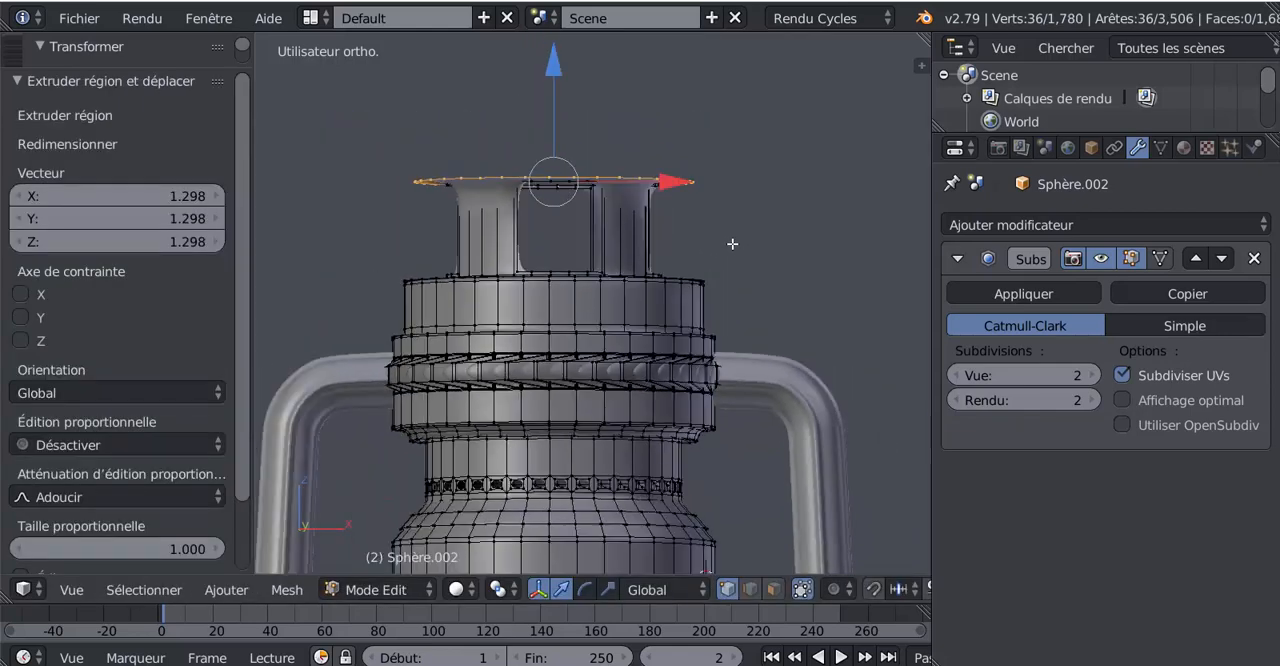
pyautogui.press('s')
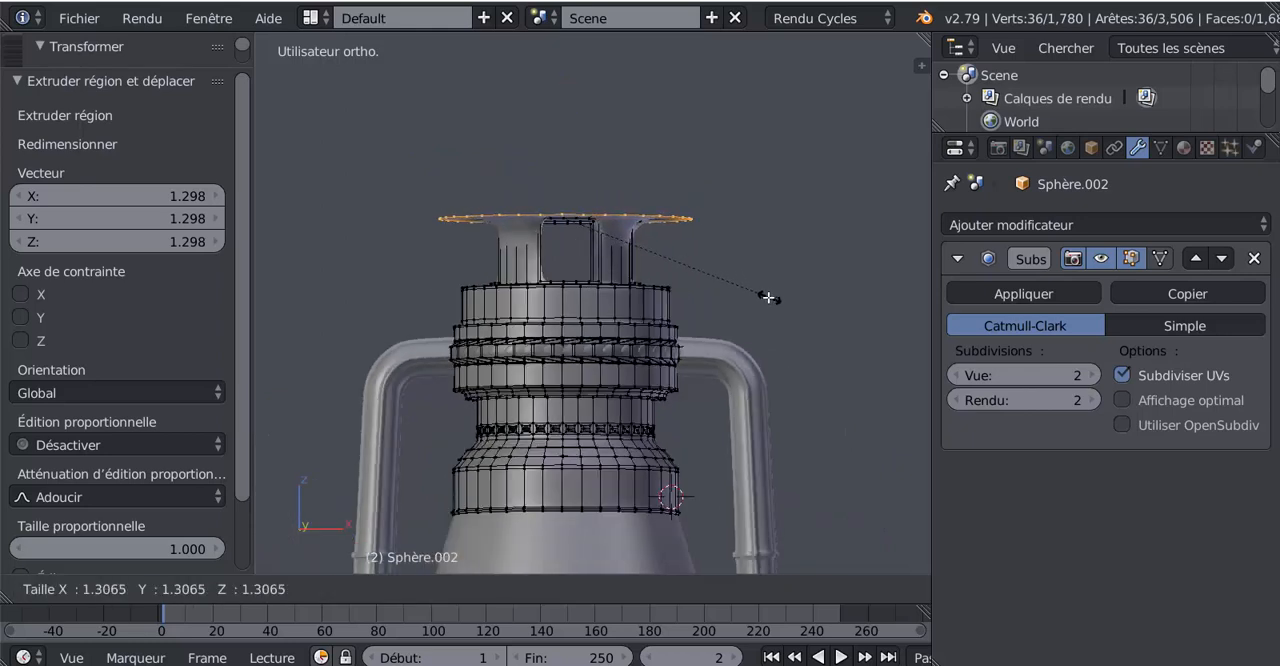
pyautogui.click(763, 292)
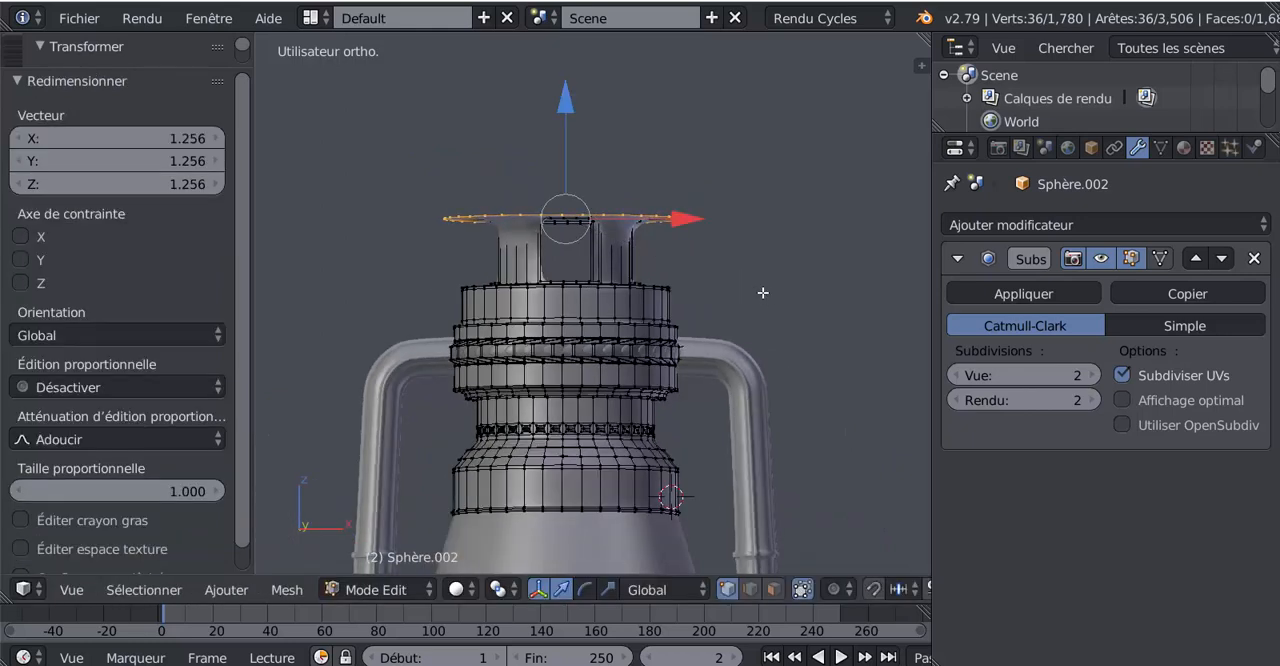
# Extrude the flange's outer edge in place and raise it about 0.105 along Z to give the flange thickness
pyautogui.press('e')
pyautogui.rightClick(683, 296)
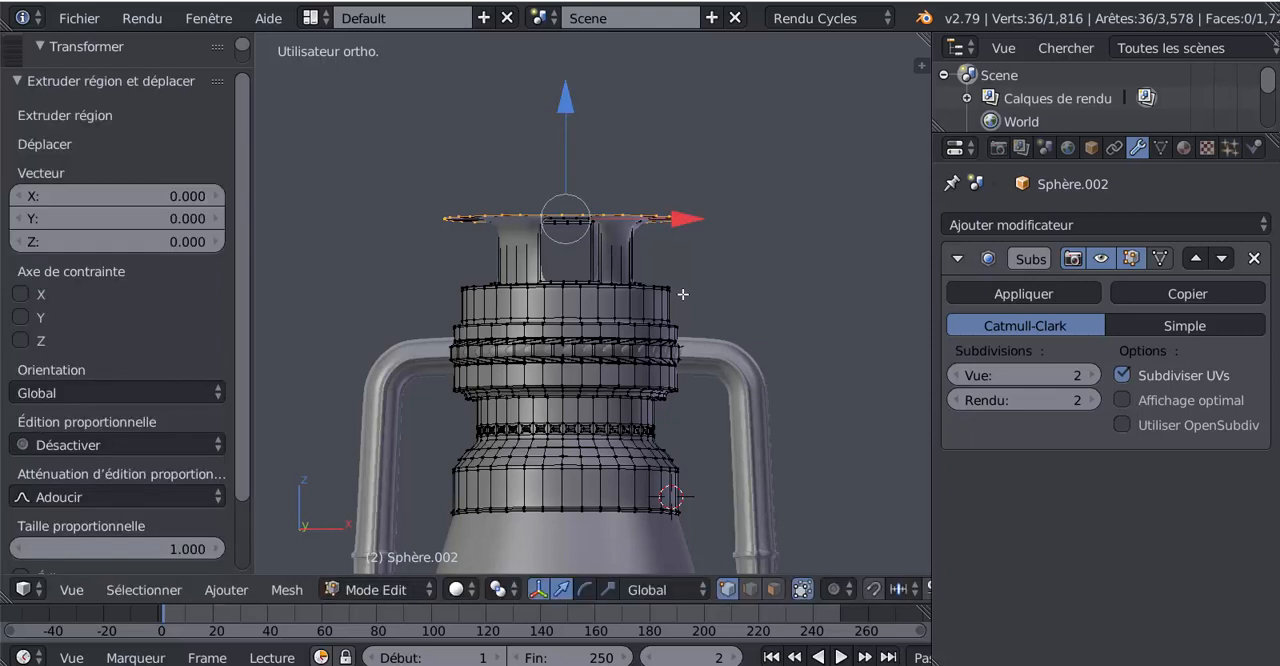
pyautogui.click(552, 102)
pyautogui.moveTo(558, 107); pyautogui.dragTo(564, 103)
# Extrude the flange's upper edge inward, scaled to about 0.728, and raise the new loop about 0.210 along Z
pyautogui.press('e')
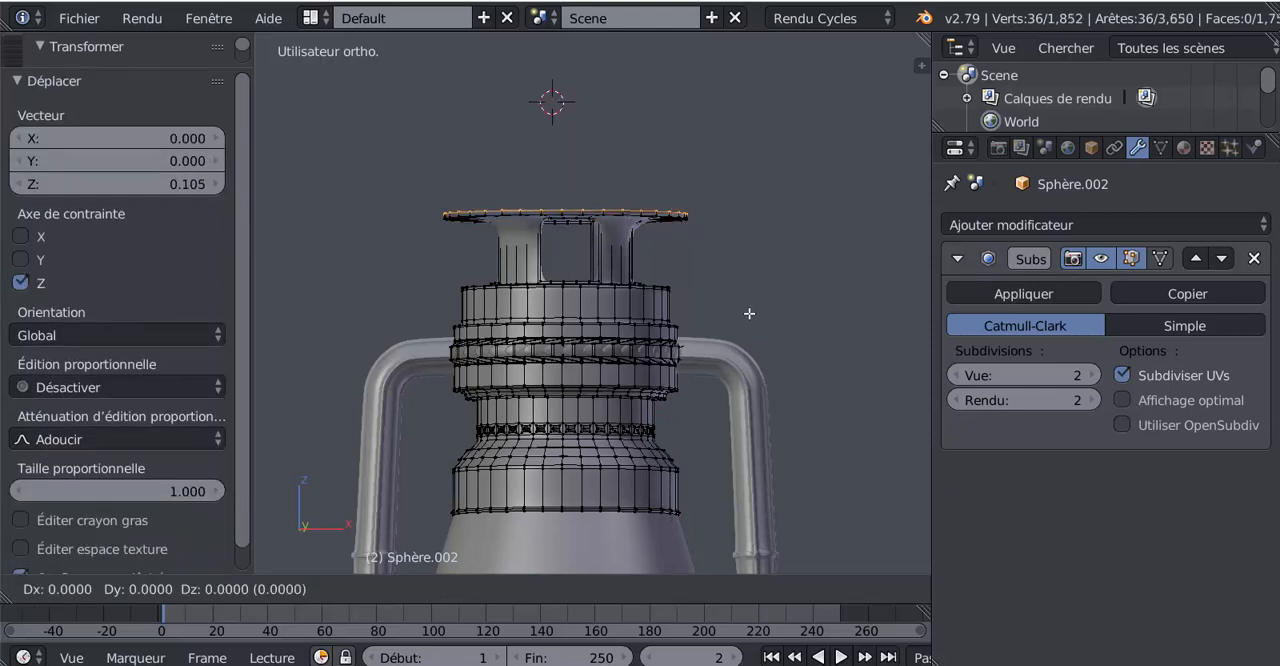
pyautogui.press('s')
pyautogui.click(706, 278)
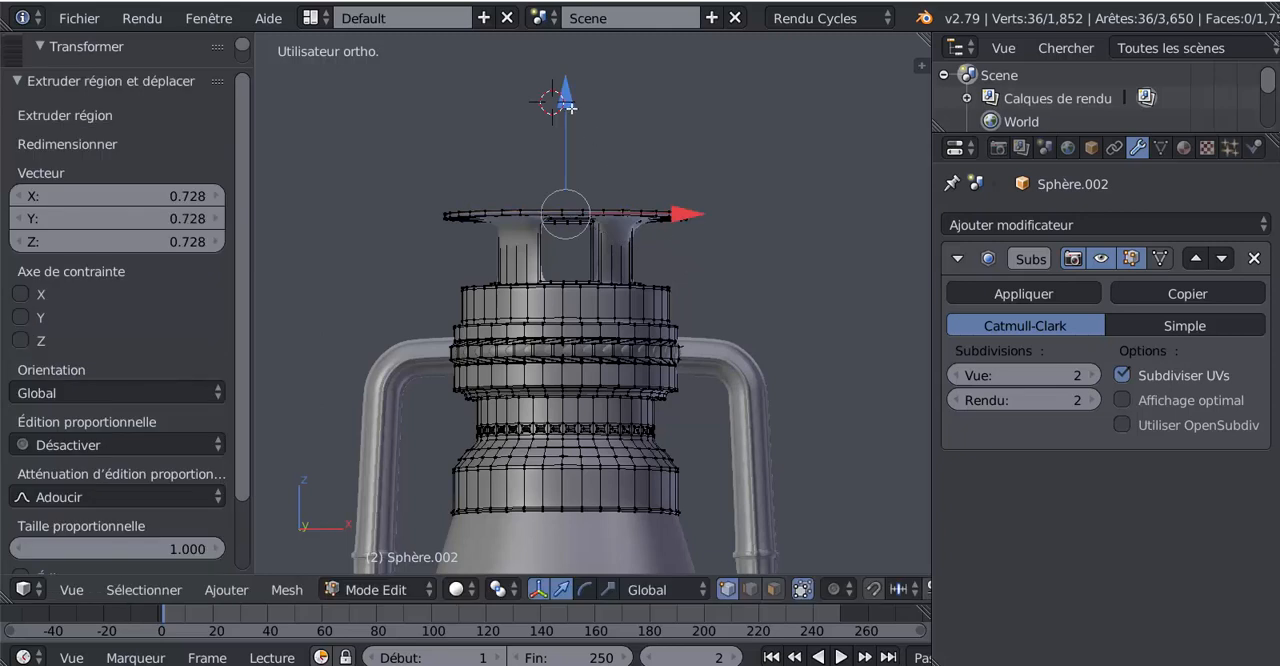
pyautogui.moveTo(566, 104); pyautogui.dragTo(569, 96)
pyautogui.press('KP_1')
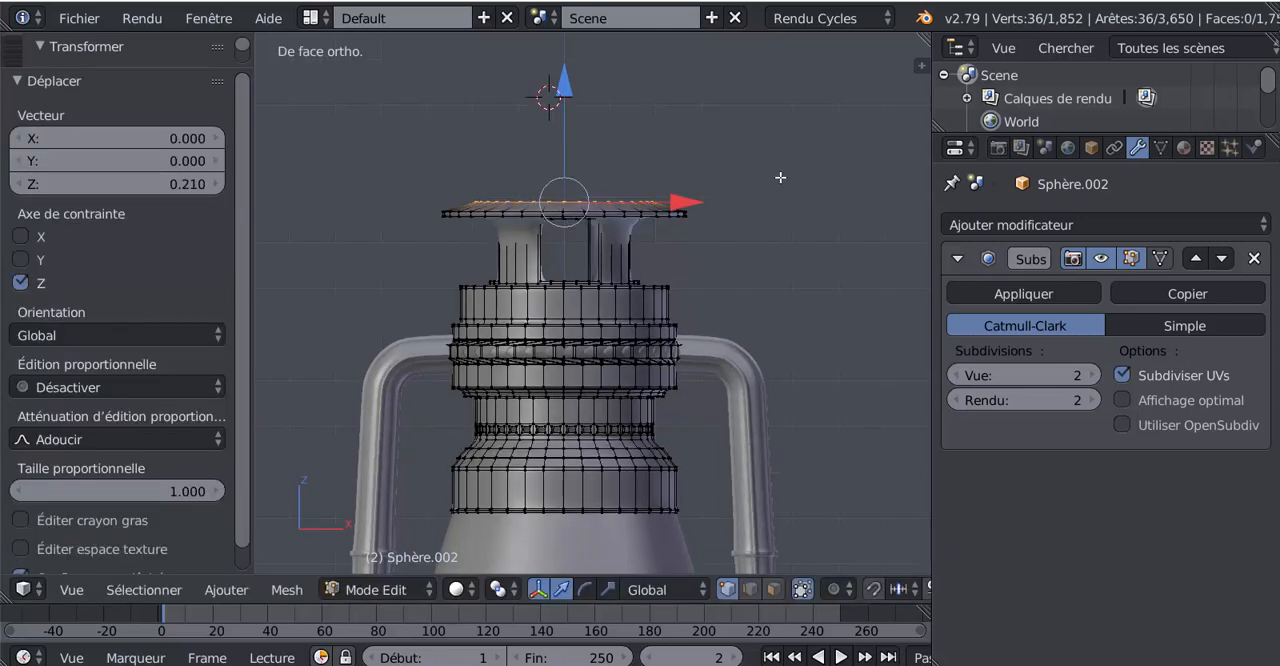
# Extrude the lid's top loop in place and raise the new loop about 0.105 along Z
pyautogui.press('e')
pyautogui.rightClick(780, 295)
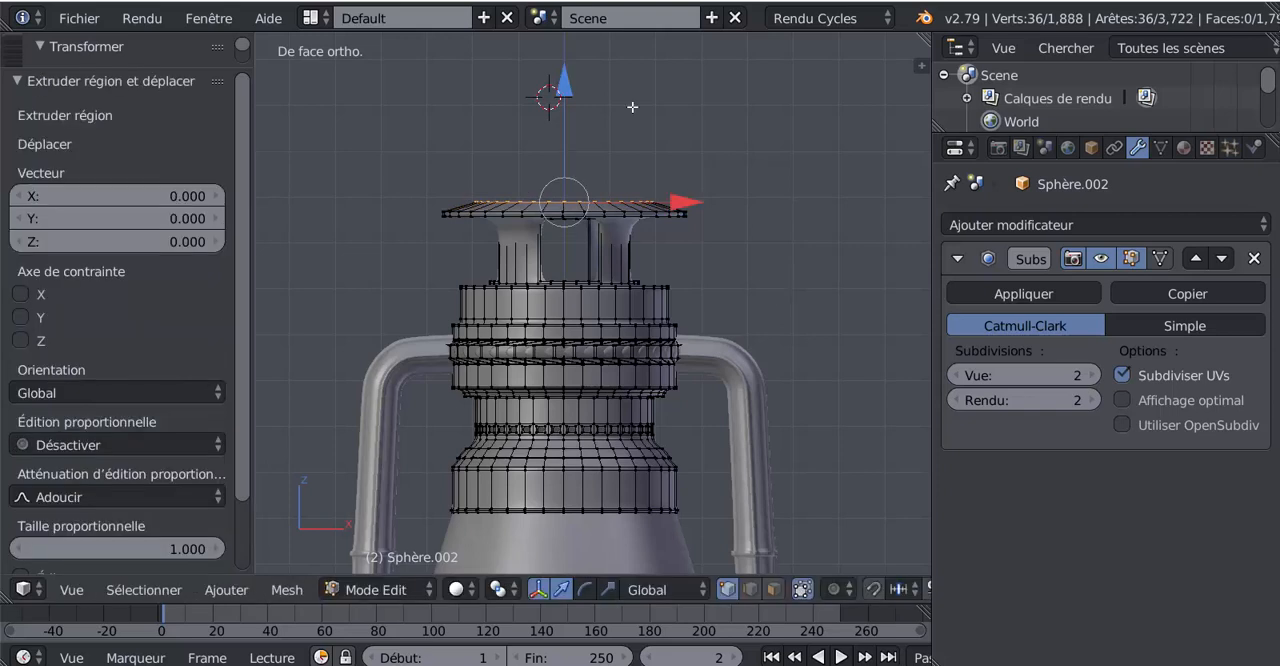
pyautogui.press('g')
pyautogui.press('z')
pyautogui.click(565, 87)
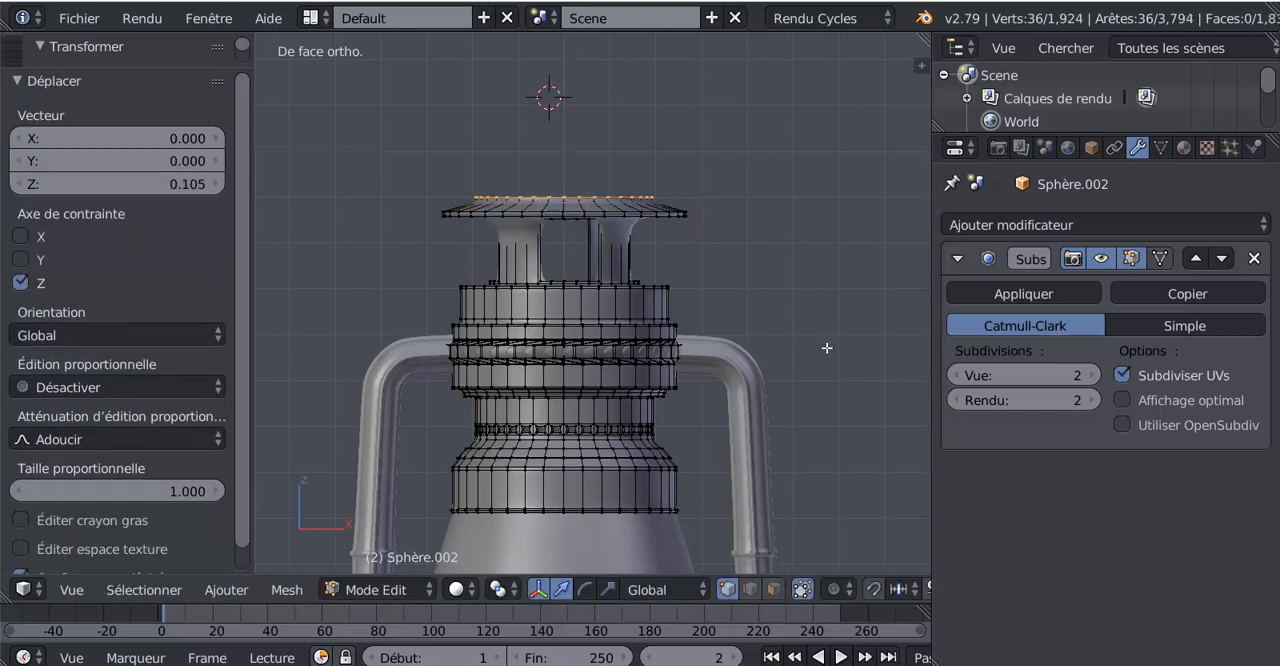
# Extrude the lid's upper loop inward, scaled to about 0.636, and raise it about 0.227 along Z
pyautogui.press('e')
pyautogui.press('s')
pyautogui.click(613, 188)
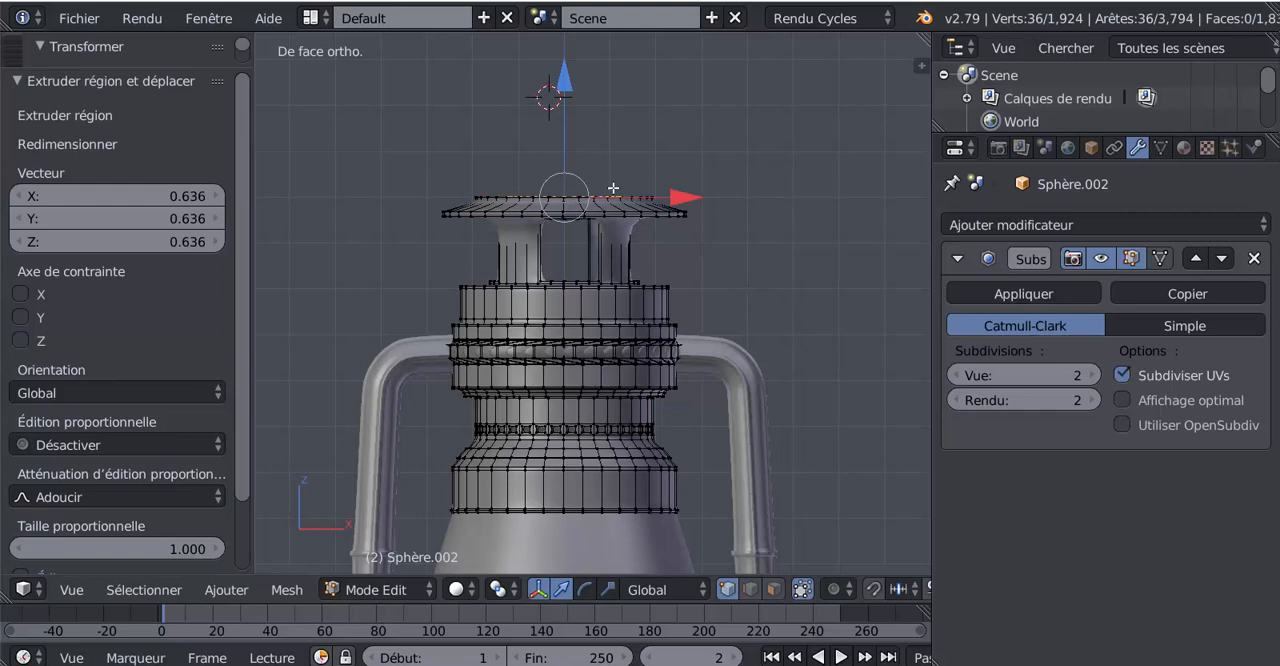
pyautogui.press('g')
pyautogui.press('z')
pyautogui.click(571, 80)
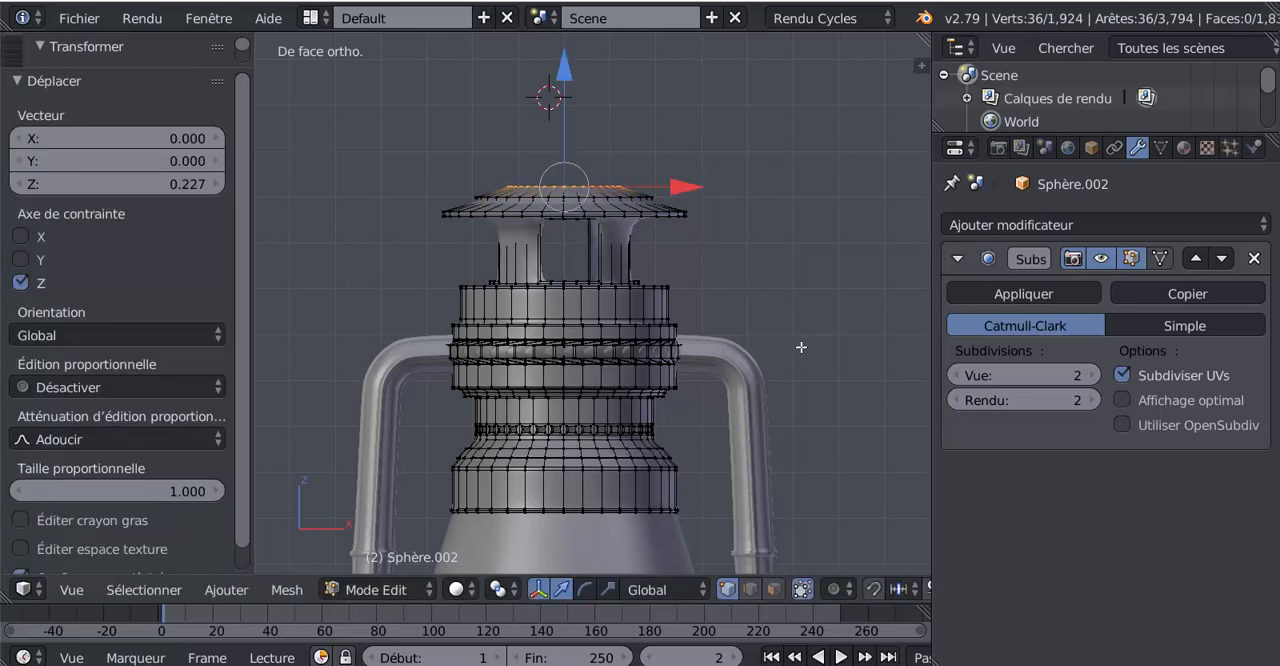
pyautogui.press('e')
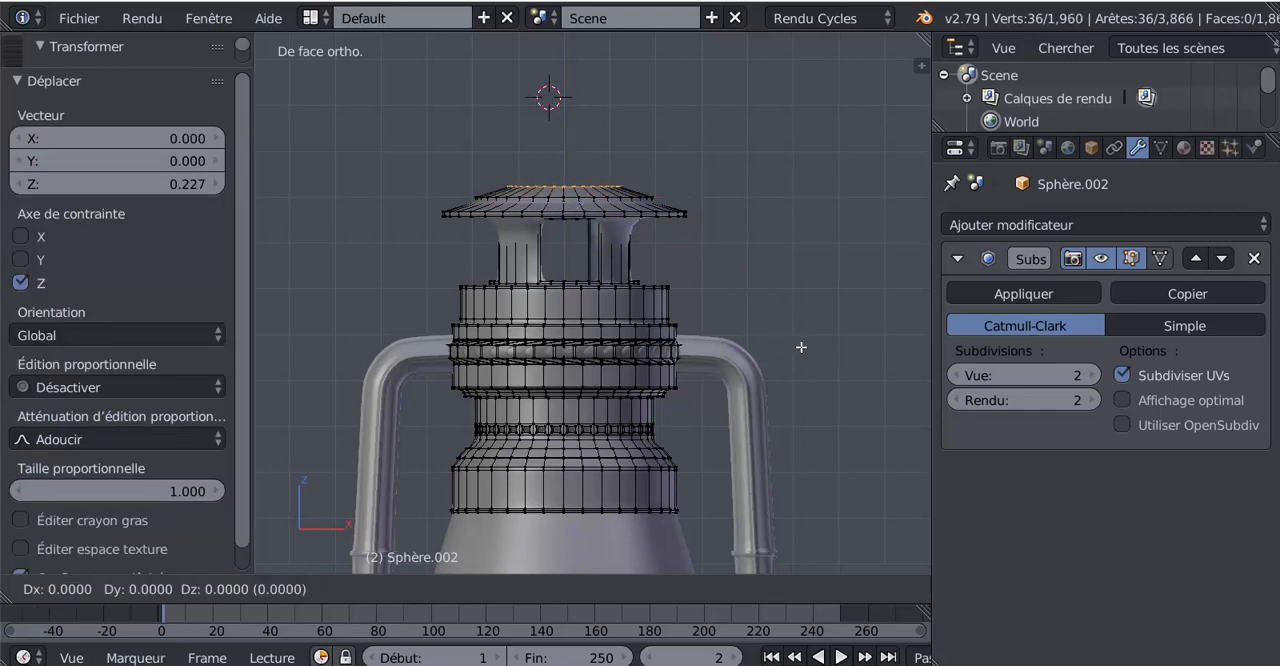
pyautogui.press('s')
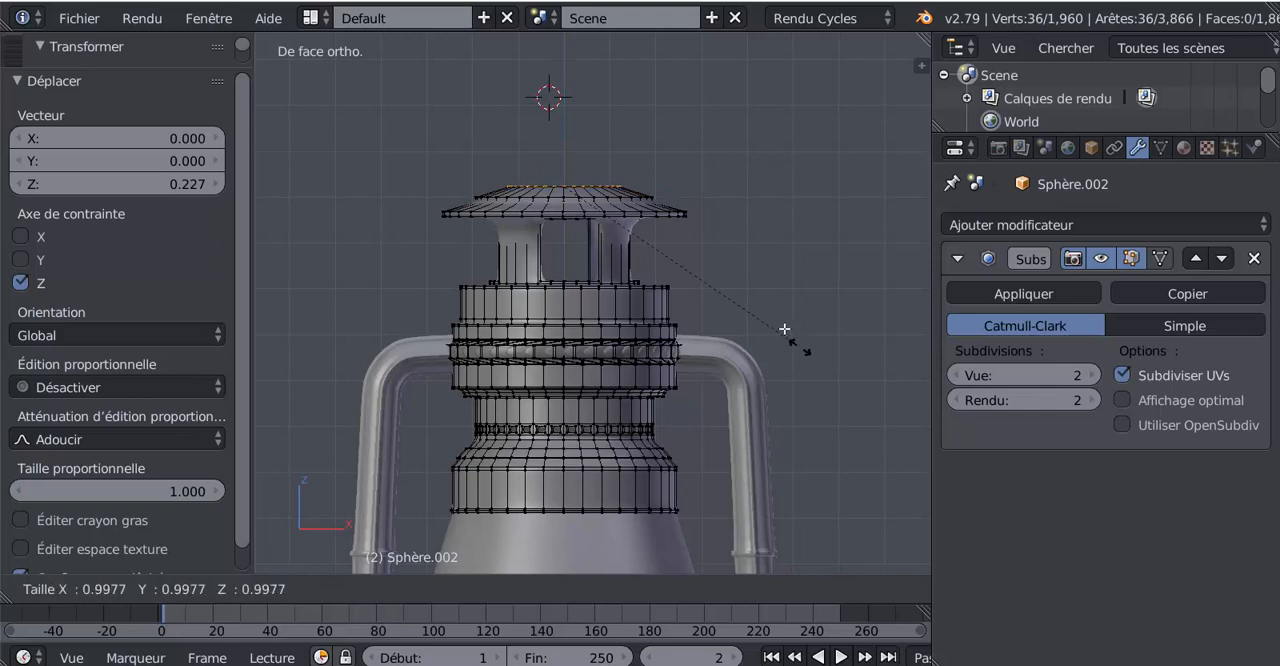
pyautogui.click(750, 300)
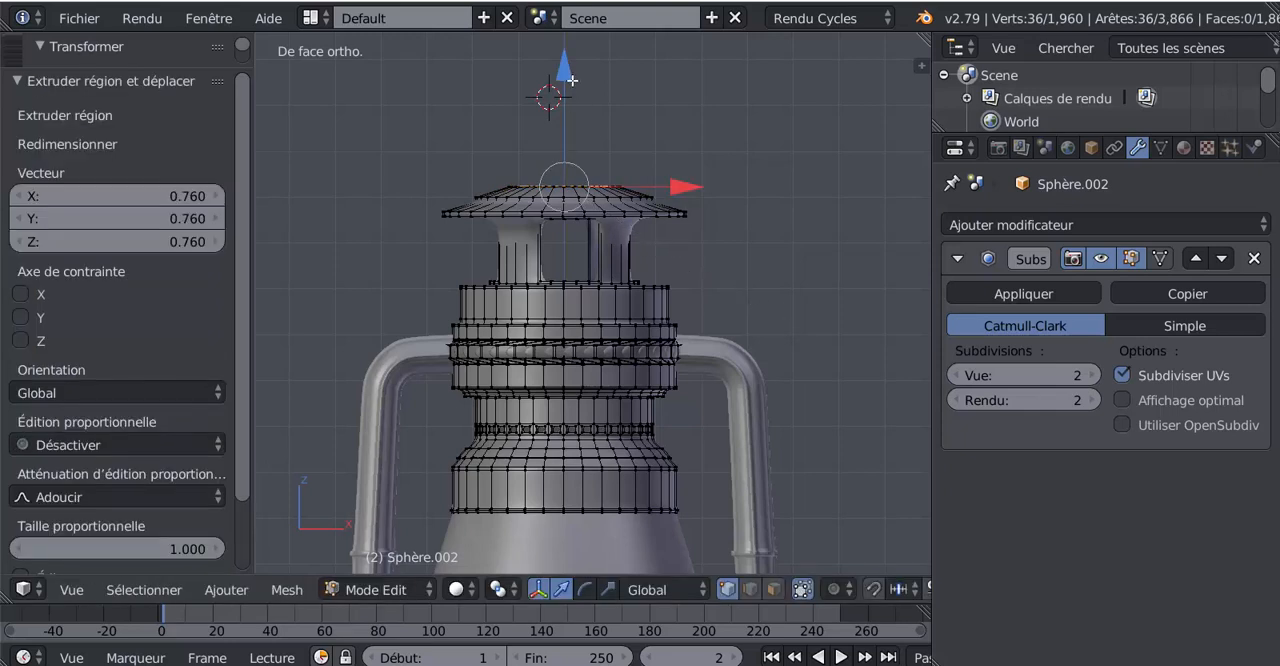
pyautogui.moveTo(571, 80); pyautogui.dragTo(572, 73)
pyautogui.hotkey('shift', 'z')
pyautogui.hotkey('shift', 'z')
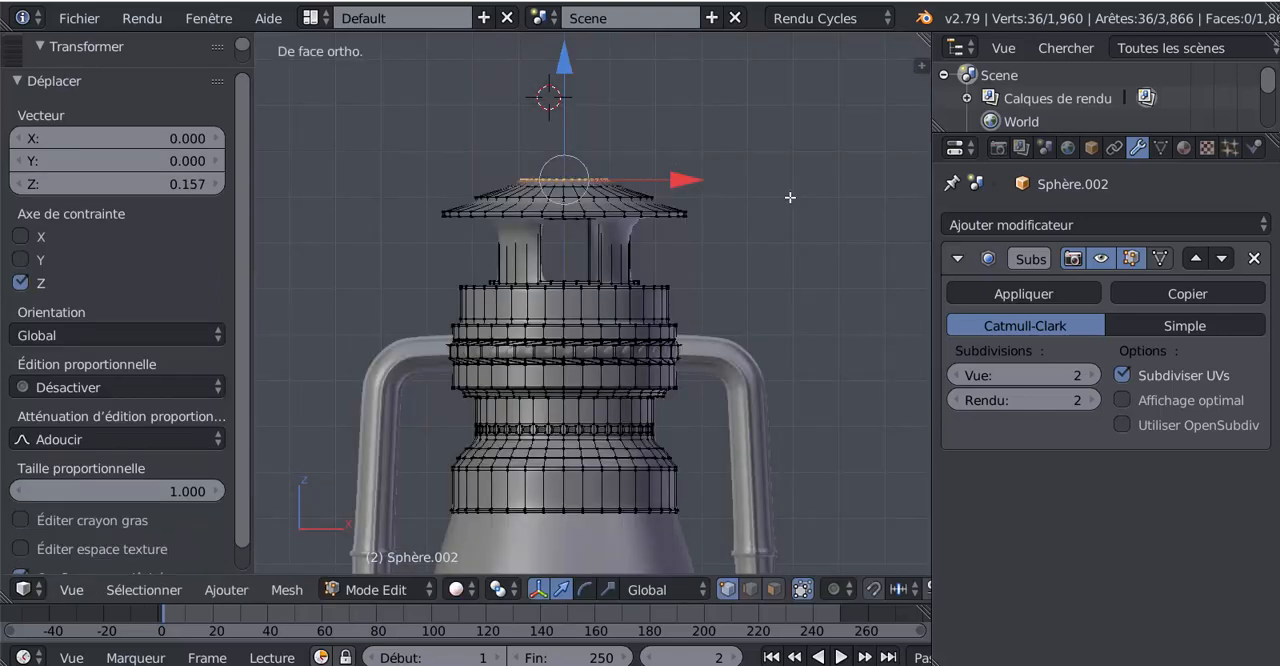
pyautogui.hotkey('ctrl', 'z')
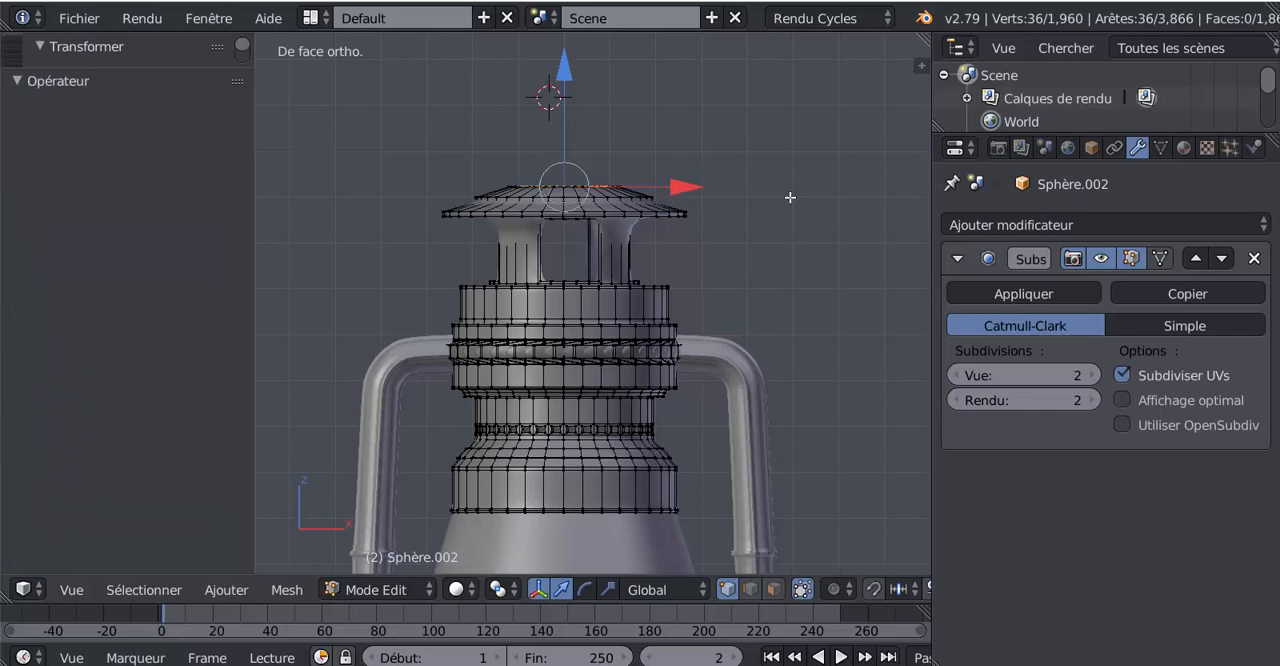
pyautogui.hotkey('ctrl', 'z')
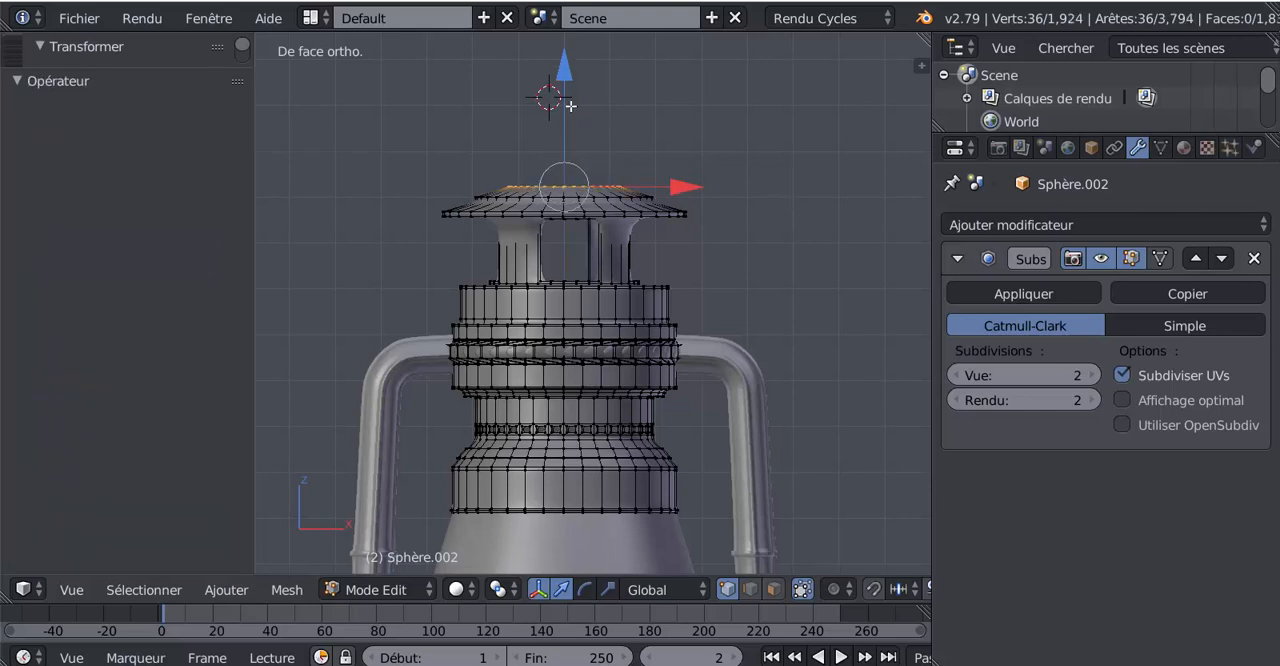
# Raise the lid's top loop slightly, extrude it in place, and lift the new loop about 0.105 along Z
pyautogui.moveTo(566, 64); pyautogui.dragTo(568, 61)
pyautogui.press('e')
pyautogui.click(589, 83)
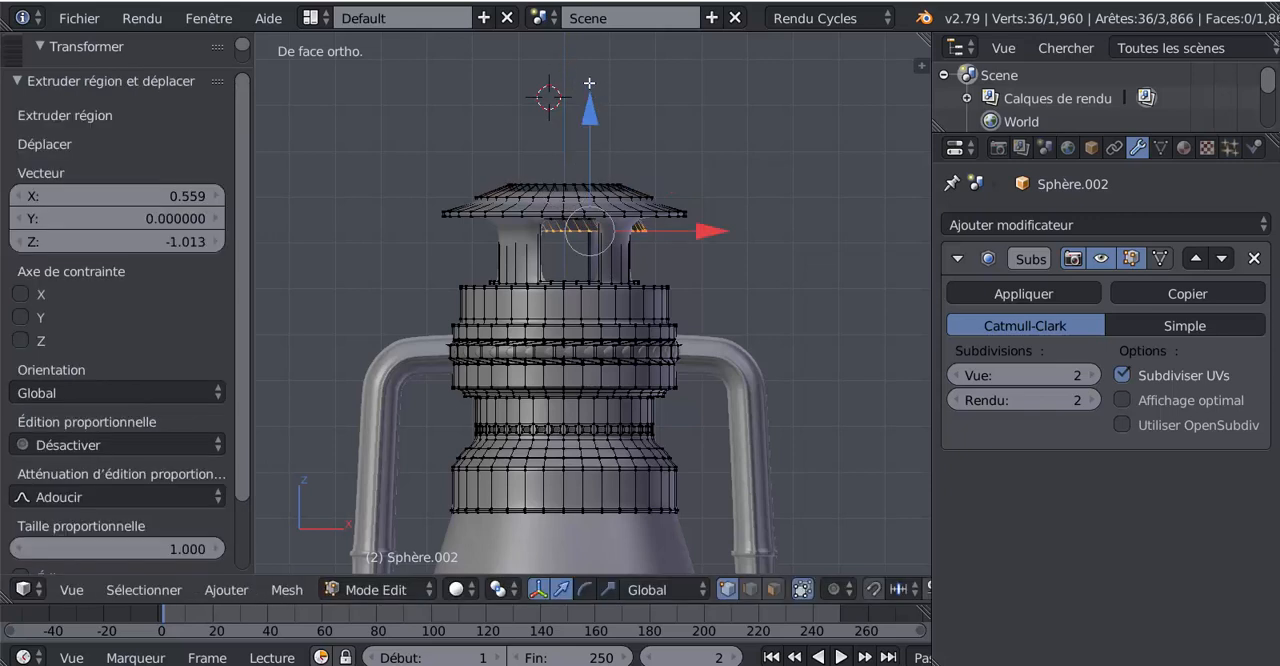
pyautogui.hotkey('ctrl', 'z')
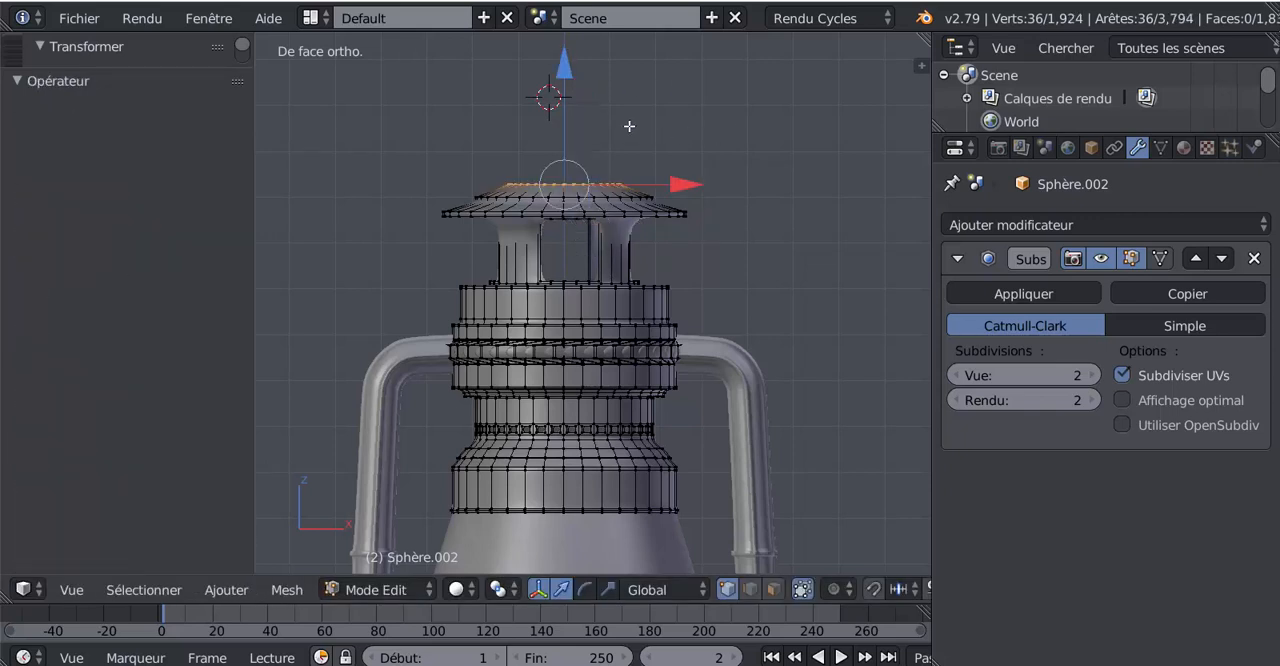
pyautogui.moveTo(567, 70); pyautogui.dragTo(571, 69)
pyautogui.press('e')
pyautogui.click(571, 74)
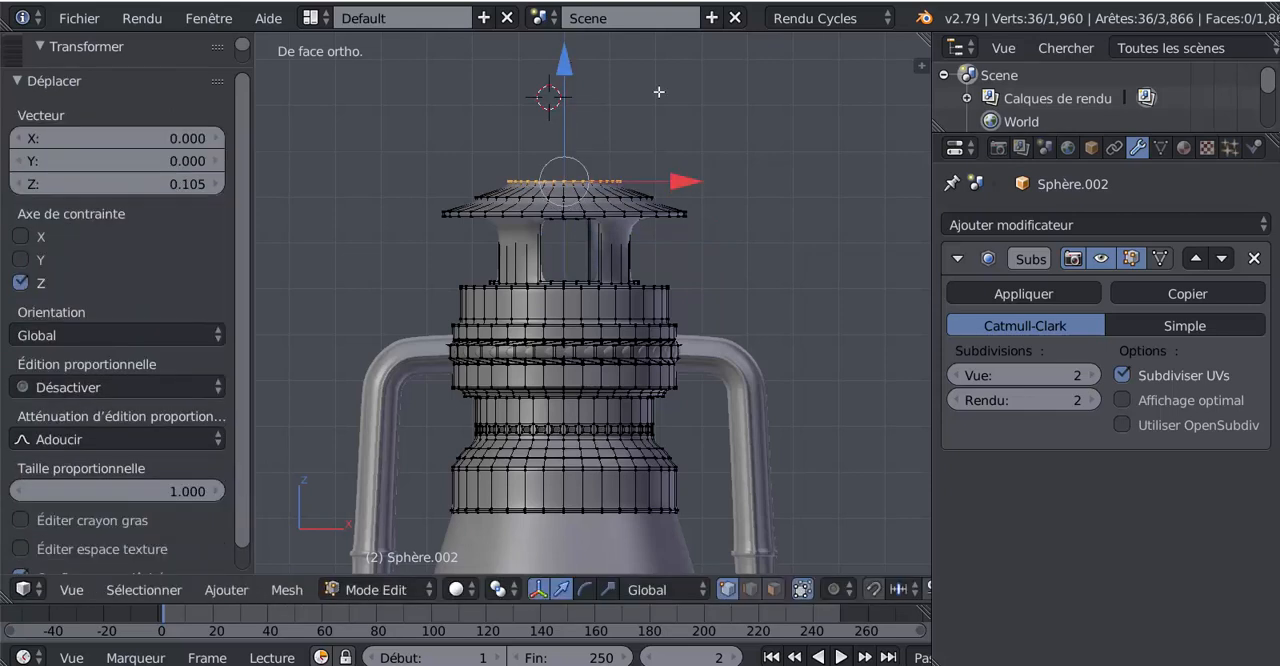
# Extrude the lid's top loop inward, scaled to about 0.563, and raise it about 0.140 along Z
pyautogui.press('e')
pyautogui.press('s')
pyautogui.click(683, 161)
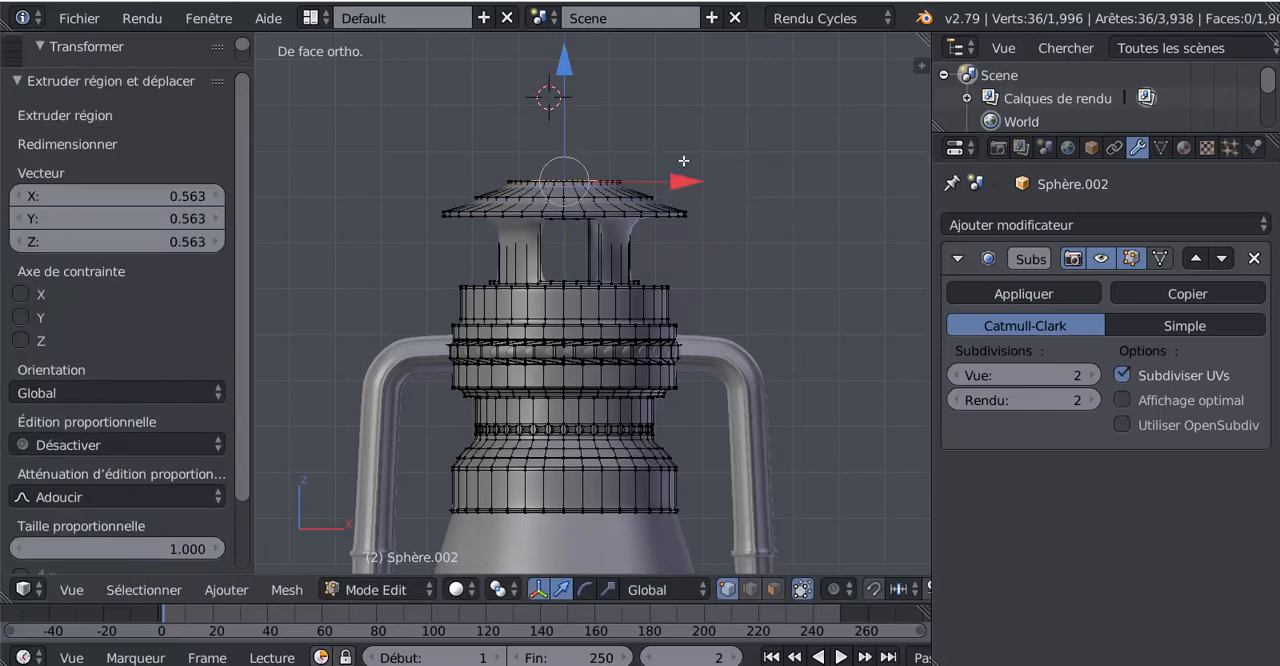
pyautogui.moveTo(550, 67); pyautogui.dragTo(557, 63)
pyautogui.scroll(1, 748, 211)
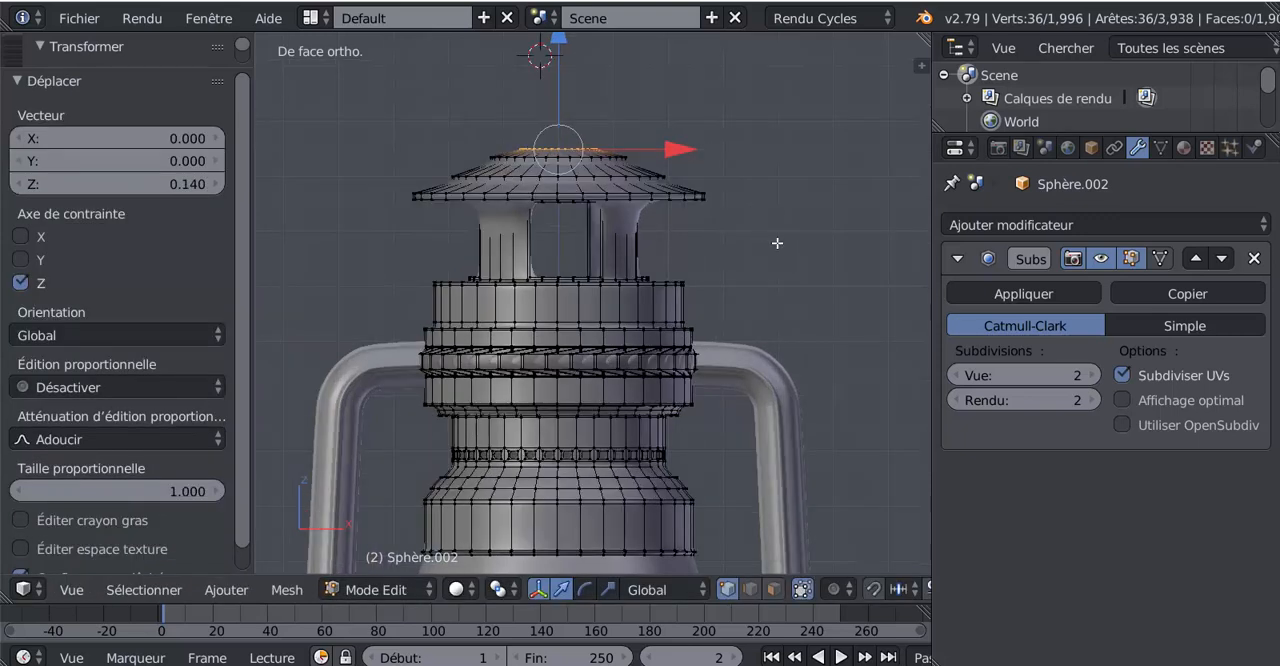
# Extrude the lid's innermost loop, scale it to 0 to close the top, and raise the centre slightly along Z
pyautogui.press('e')
pyautogui.press('s')
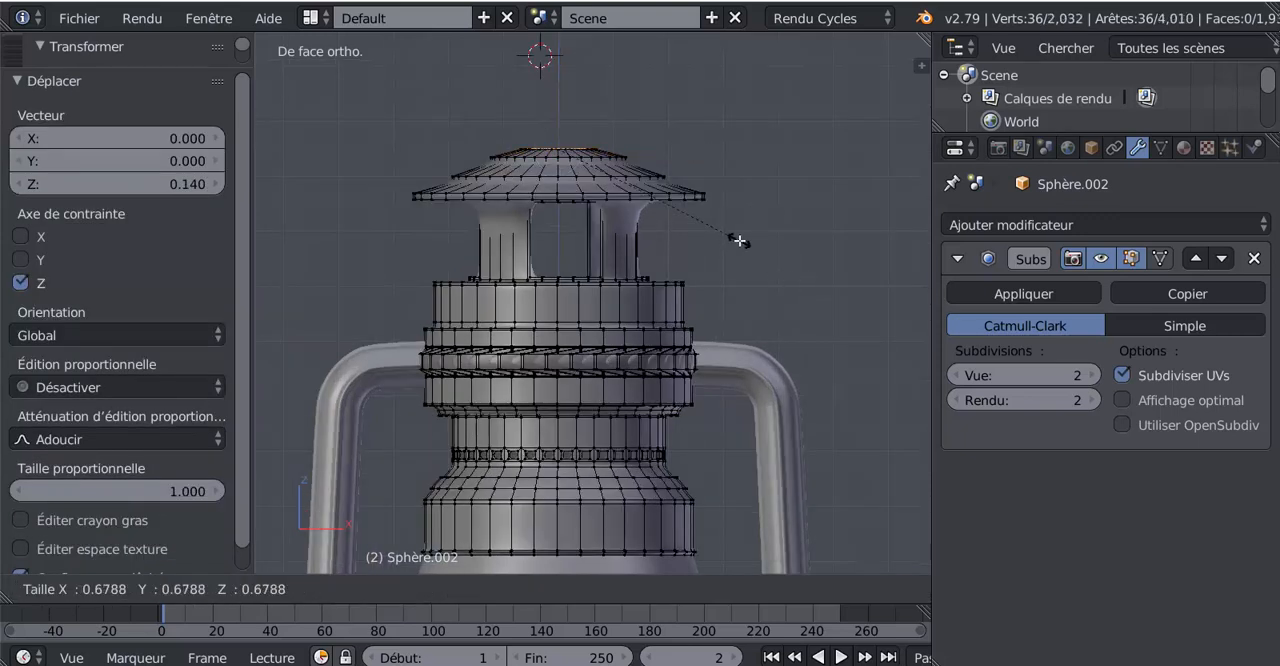
pyautogui.click(740, 241)
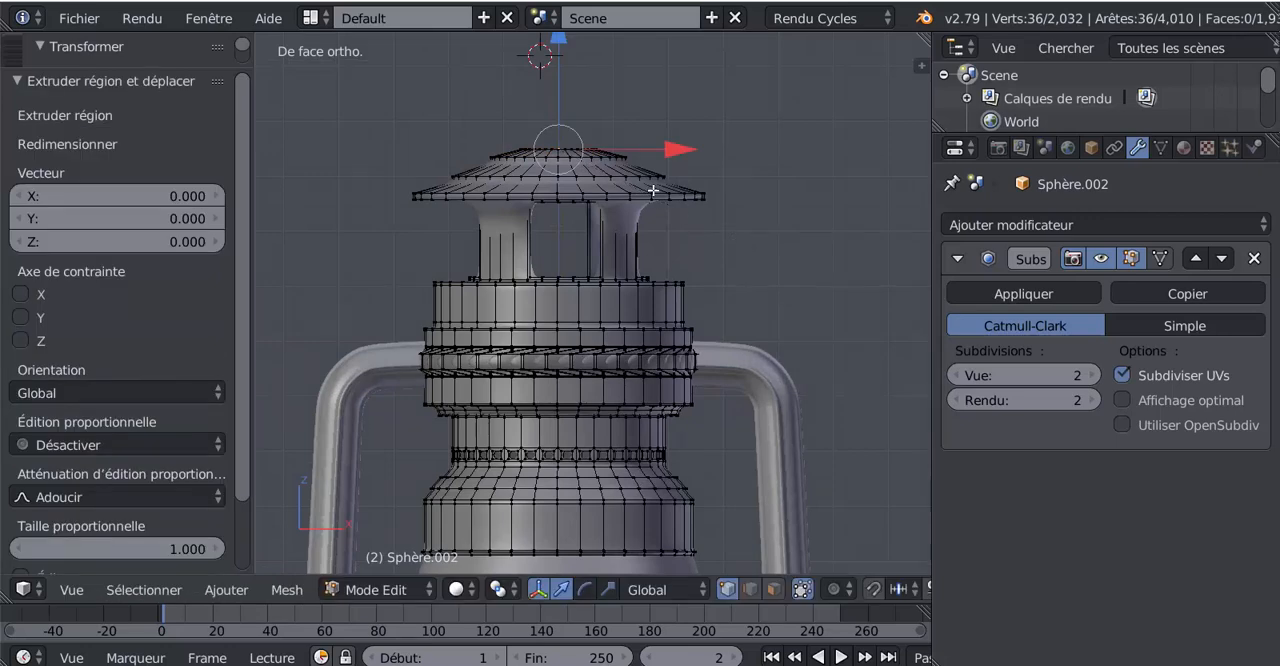
pyautogui.keyDown('shift'); pyautogui.moveTo(654, 191); pyautogui.dragTo(659, 233, button='middle'); pyautogui.keyUp('shift')
pyautogui.moveTo(576, 120); pyautogui.dragTo(579, 126)
# Inspect the smoothed lid in object and edit mode, and compare it with the lampe tempête.jpg reference image
pyautogui.press('Tab')
pyautogui.scroll(-4, 592, 232)
pyautogui.moveTo(592, 232); pyautogui.dragTo(562, 326, button='middle')
pyautogui.scroll(4, 630, 326)
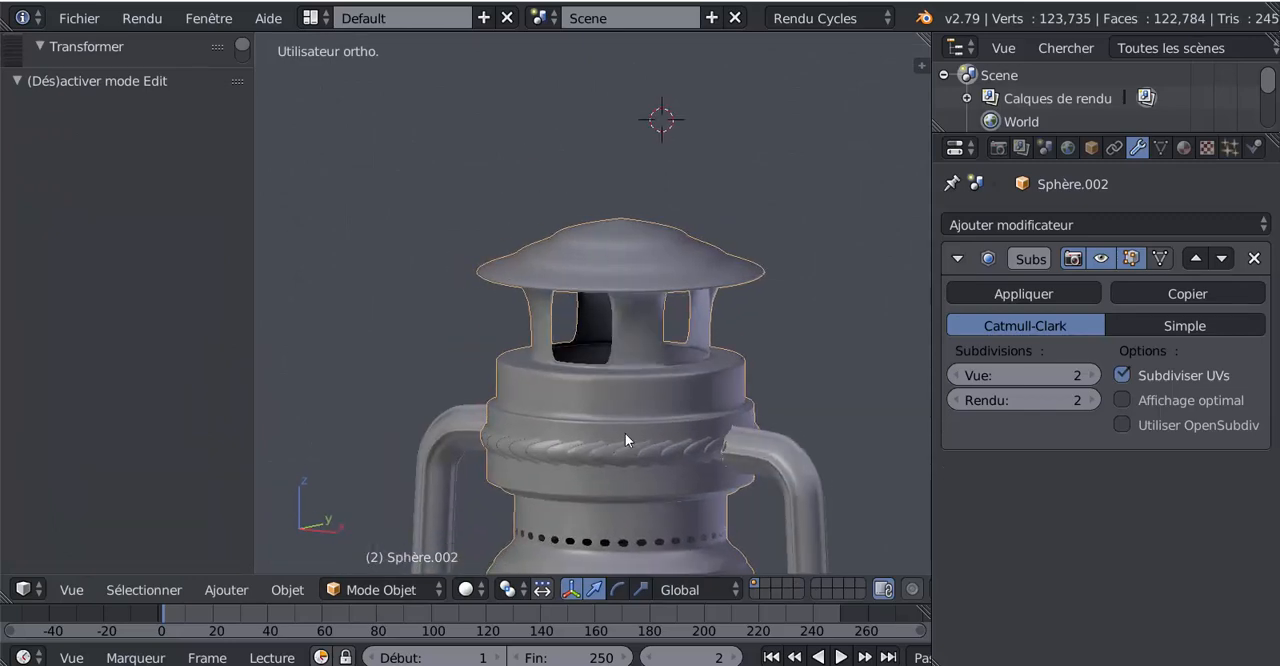
pyautogui.moveTo(561, 665)
pyautogui.click(560, 615)
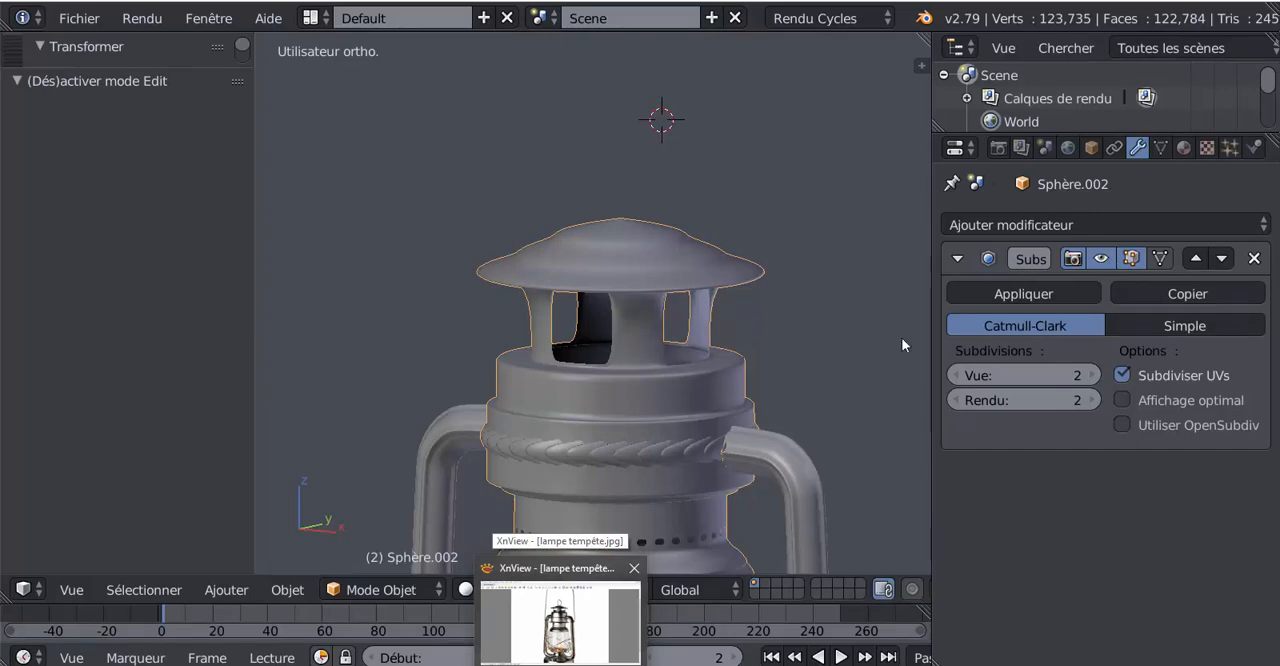
pyautogui.press('Tab')
pyautogui.moveTo(843, 296); pyautogui.dragTo(825, 355, button='middle')
pyautogui.scroll(2, 828, 340)
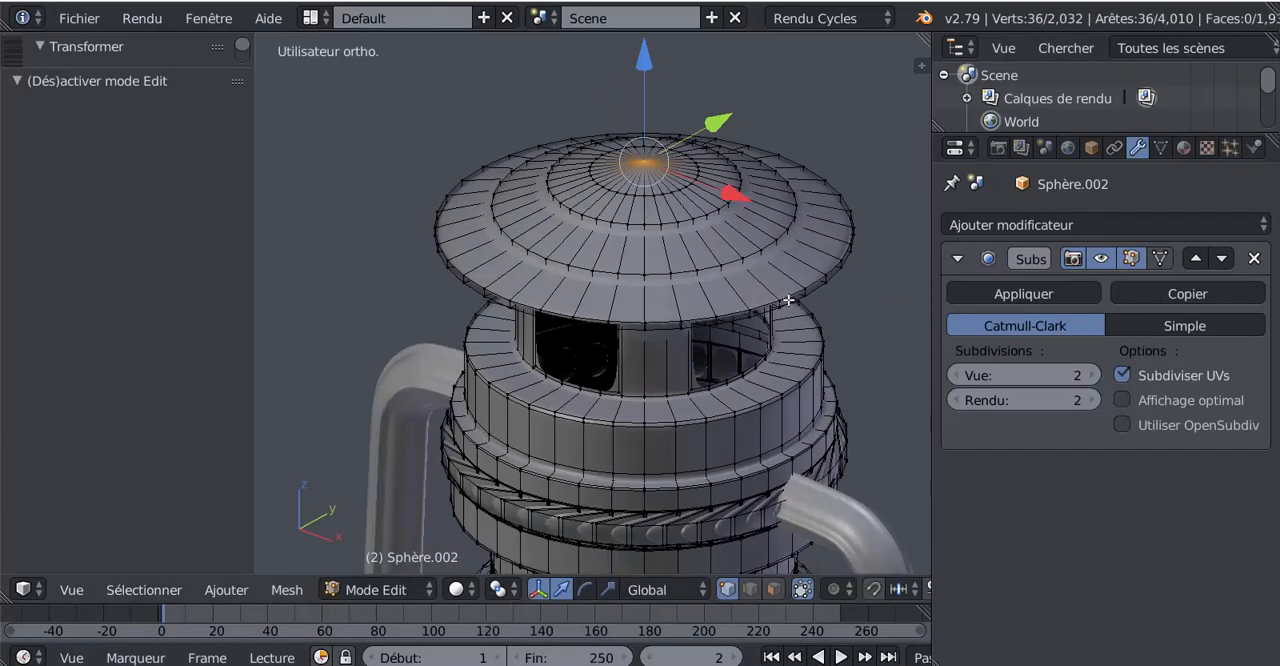
pyautogui.moveTo(788, 299); pyautogui.dragTo(780, 268, button='middle')
pyautogui.scroll(-1, 779, 268)
pyautogui.scroll(2, 775, 268)
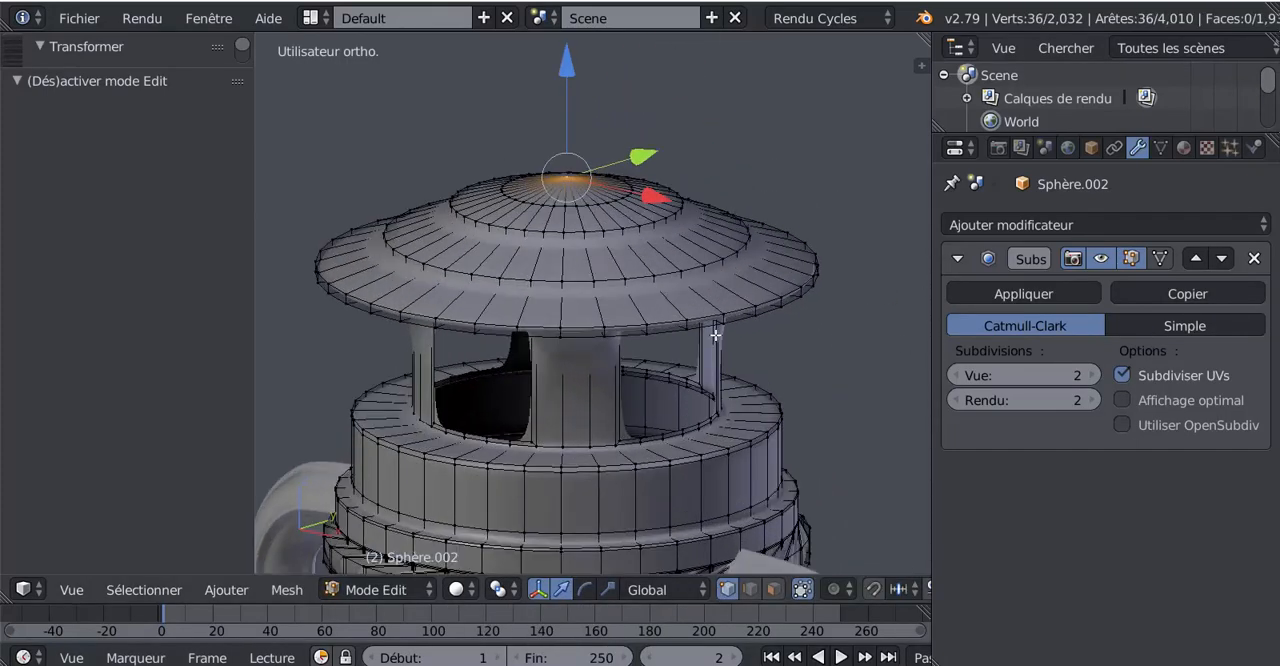
# Switch to edge selection, select the edge loop around the lid's outer rim, and view the lid in object mode
pyautogui.click(776, 589)
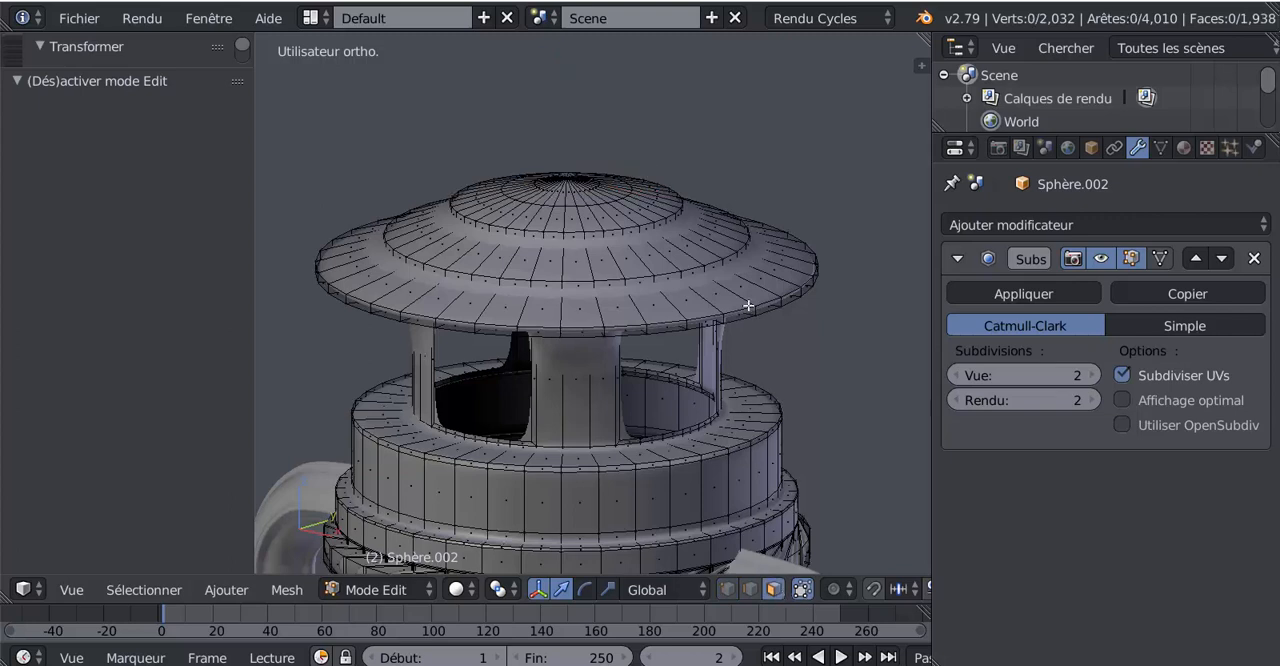
pyautogui.click(750, 589)
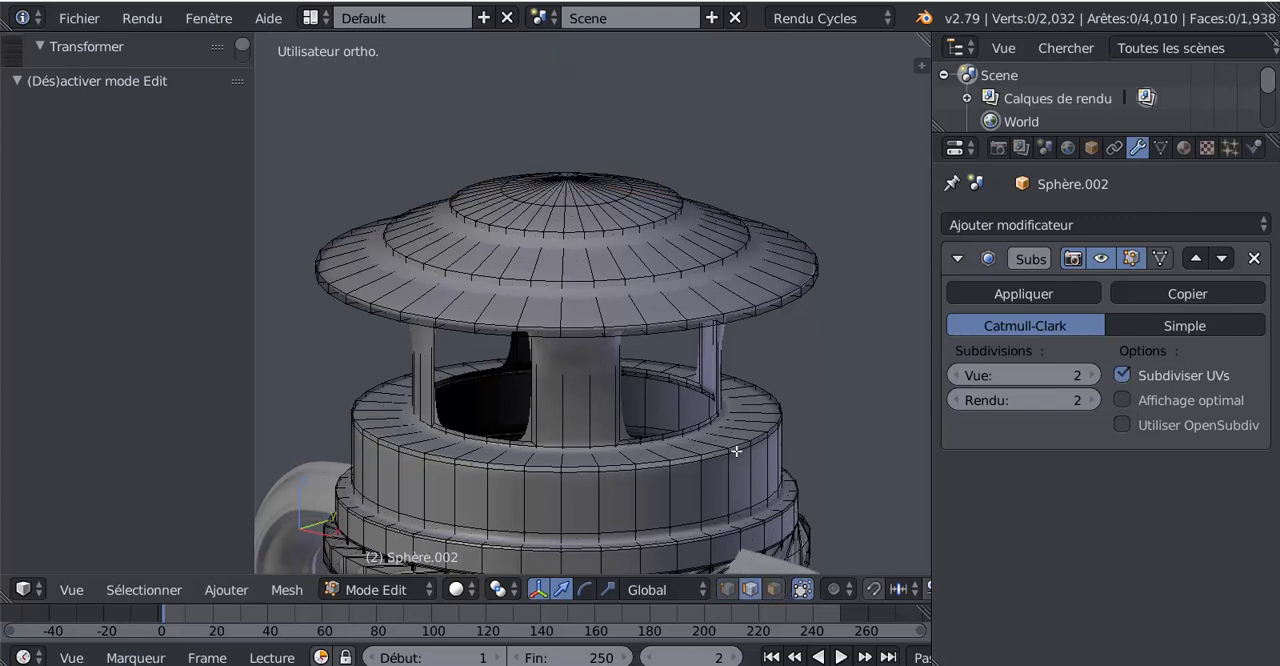
pyautogui.keyDown('alt'); pyautogui.click(743, 312); pyautogui.keyUp('alt')
pyautogui.moveTo(578, 147); pyautogui.dragTo(581, 152)
pyautogui.press('Tab')
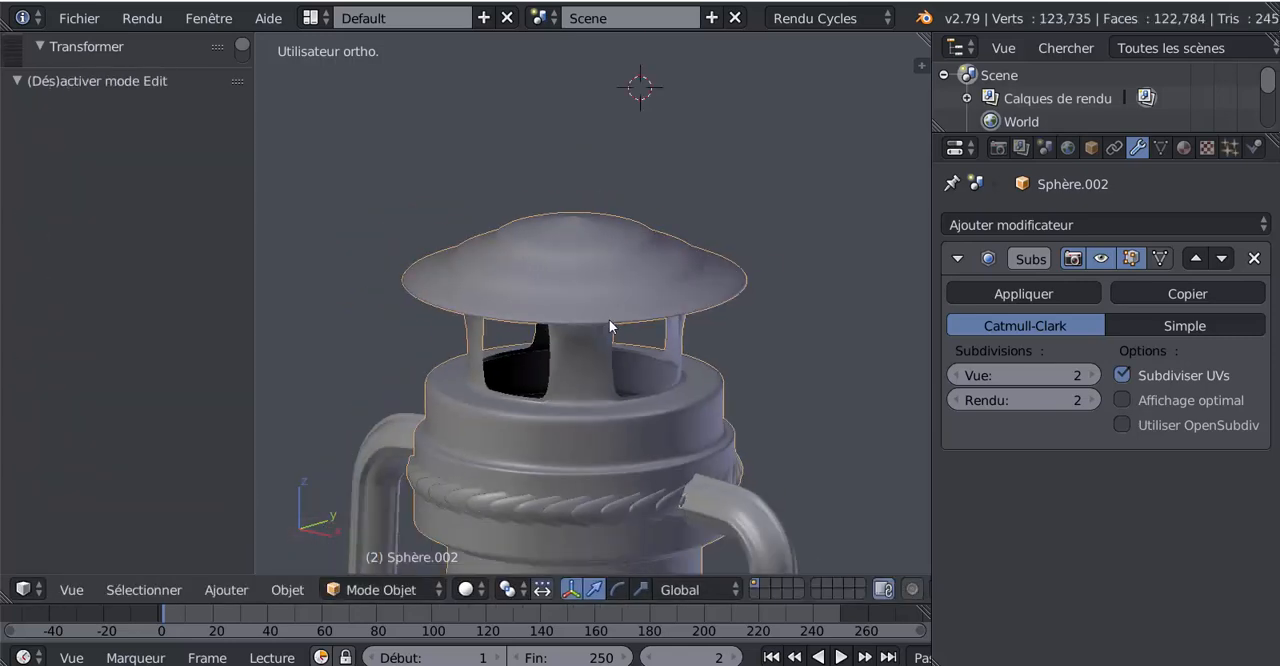
# Add a loop cut around the underside of the lid's flange and slide it inward, close to the neck columns
pyautogui.moveTo(609, 319); pyautogui.dragTo(626, 255, button='middle')
pyautogui.press('Tab')
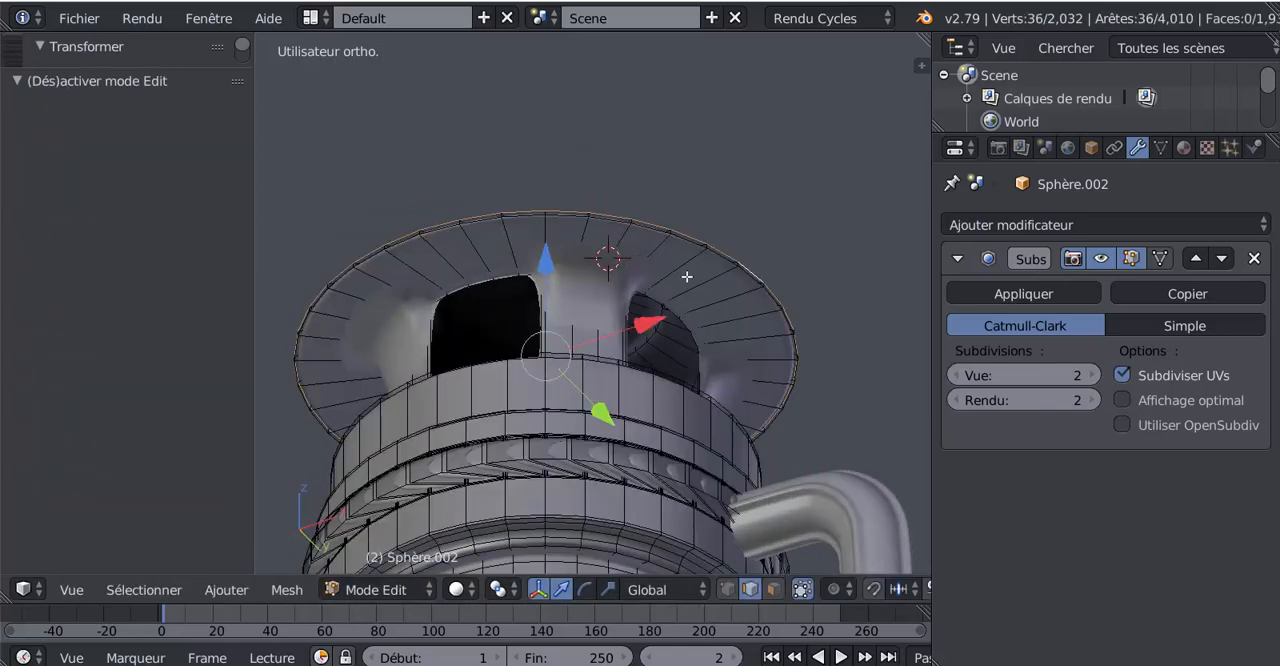
pyautogui.press('g')
pyautogui.press('g')
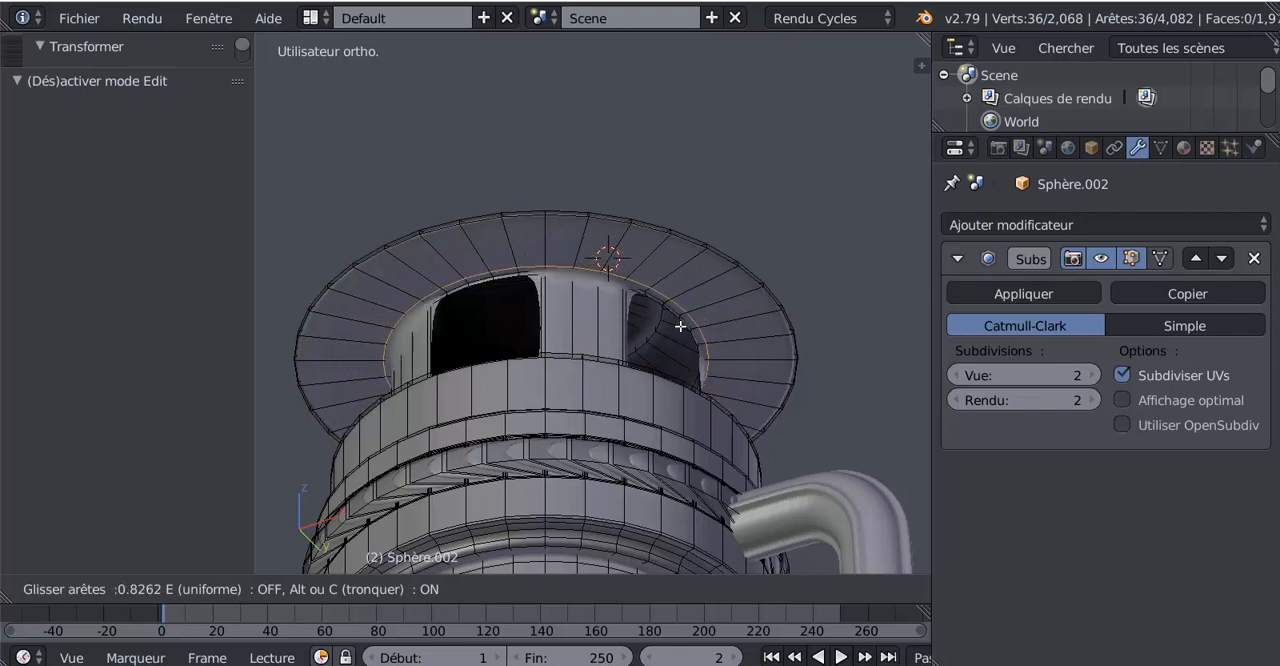
pyautogui.click(676, 319)
pyautogui.press('Tab')
pyautogui.moveTo(673, 319); pyautogui.dragTo(655, 380, button='middle')
# Add two horizontal loop cuts to the front neck column, near its top at factor -0.895 and near its base at -0.892
pyautogui.press('Tab')
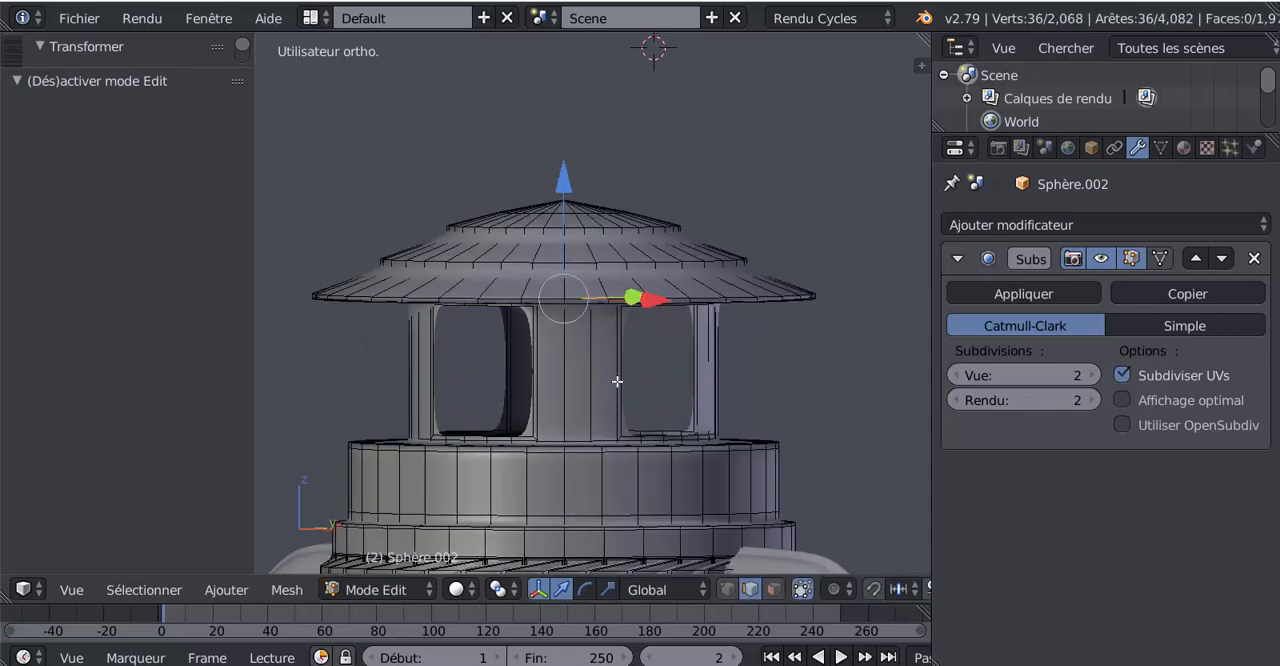
pyautogui.hotkey('ctrl', 'r')
pyautogui.click(617, 378)
pyautogui.click(618, 328)
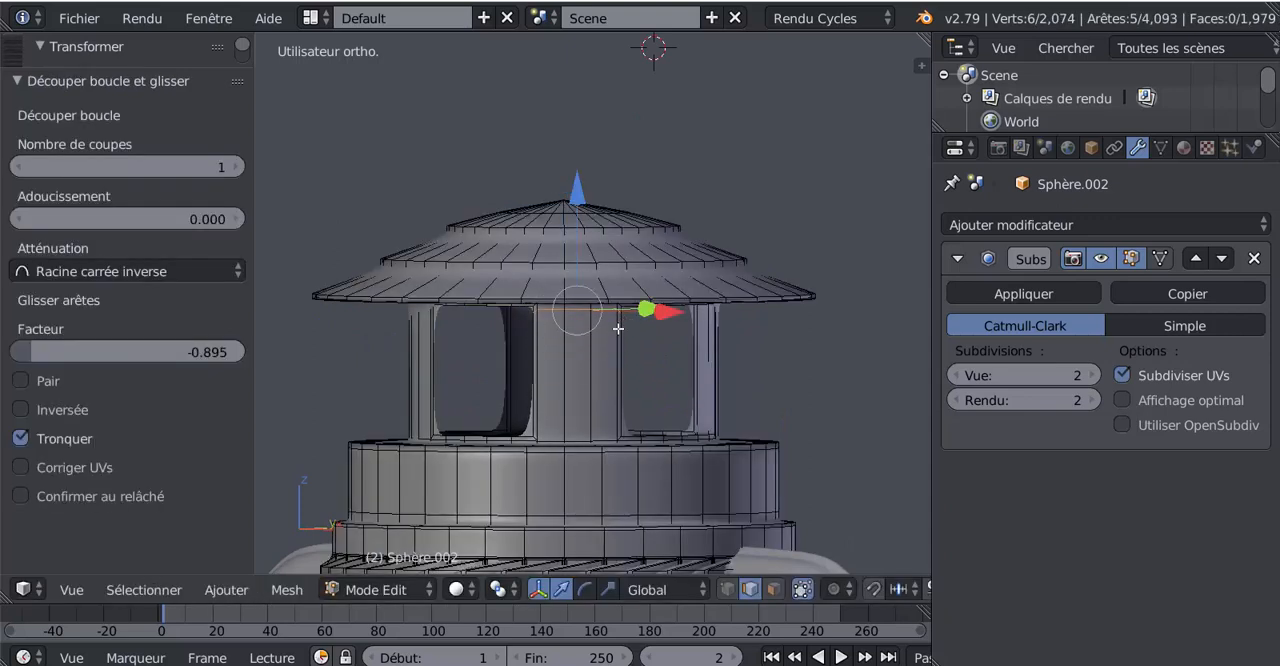
pyautogui.hotkey('ctrl', 'r')
pyautogui.click(598, 350)
pyautogui.click(600, 410)
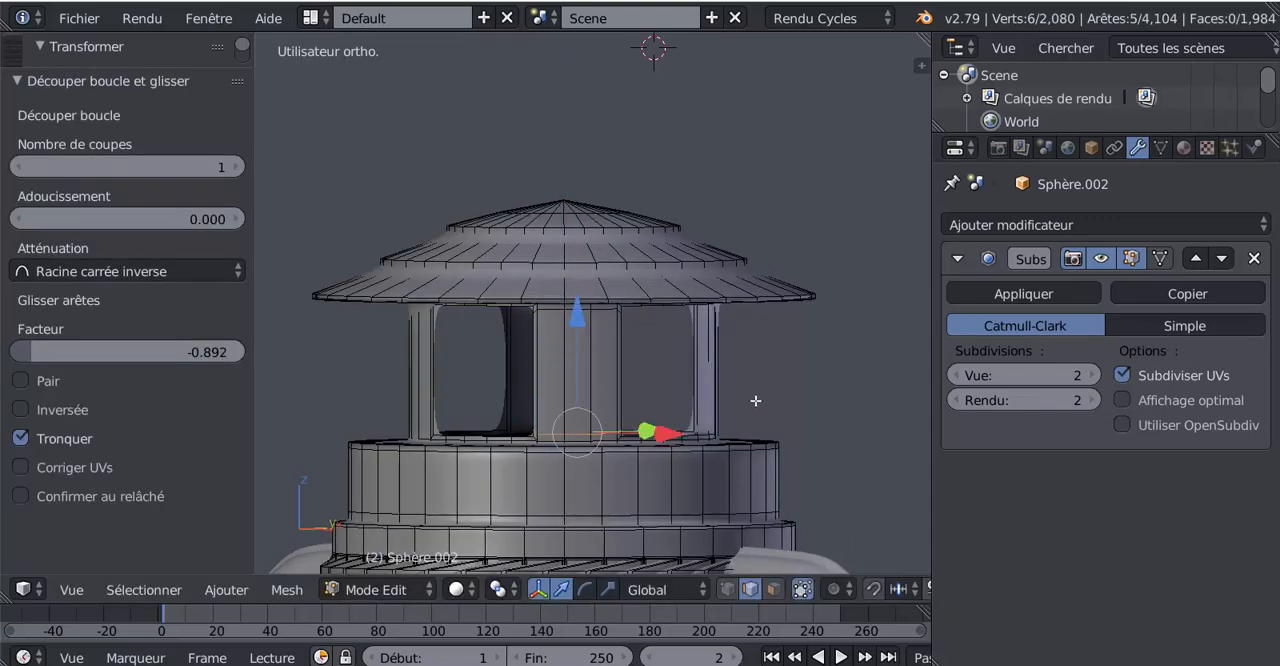
# Add two horizontal loop cuts to the second neck column, near its top at factor -0.919 and near its base at 0.904
pyautogui.moveTo(755, 400); pyautogui.dragTo(631, 400, button='middle')
pyautogui.hotkey('ctrl', 'r')
pyautogui.click(778, 389)
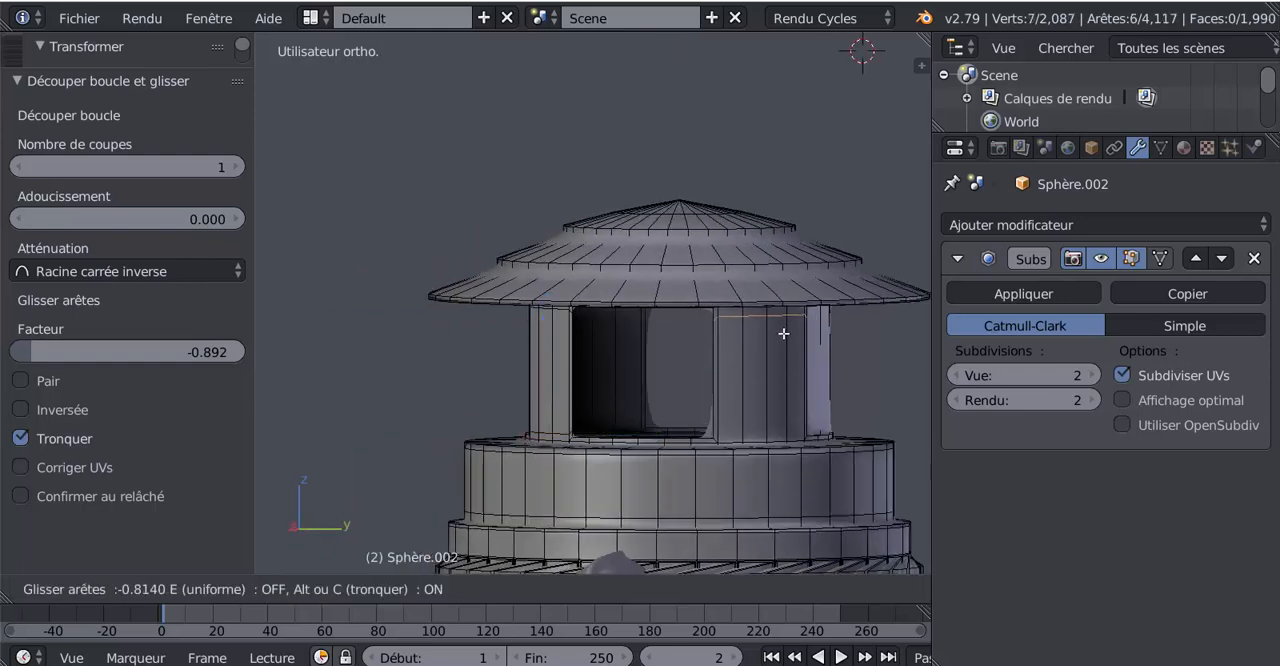
pyautogui.click(780, 335)
pyautogui.hotkey('ctrl', 'r')
pyautogui.click(740, 382)
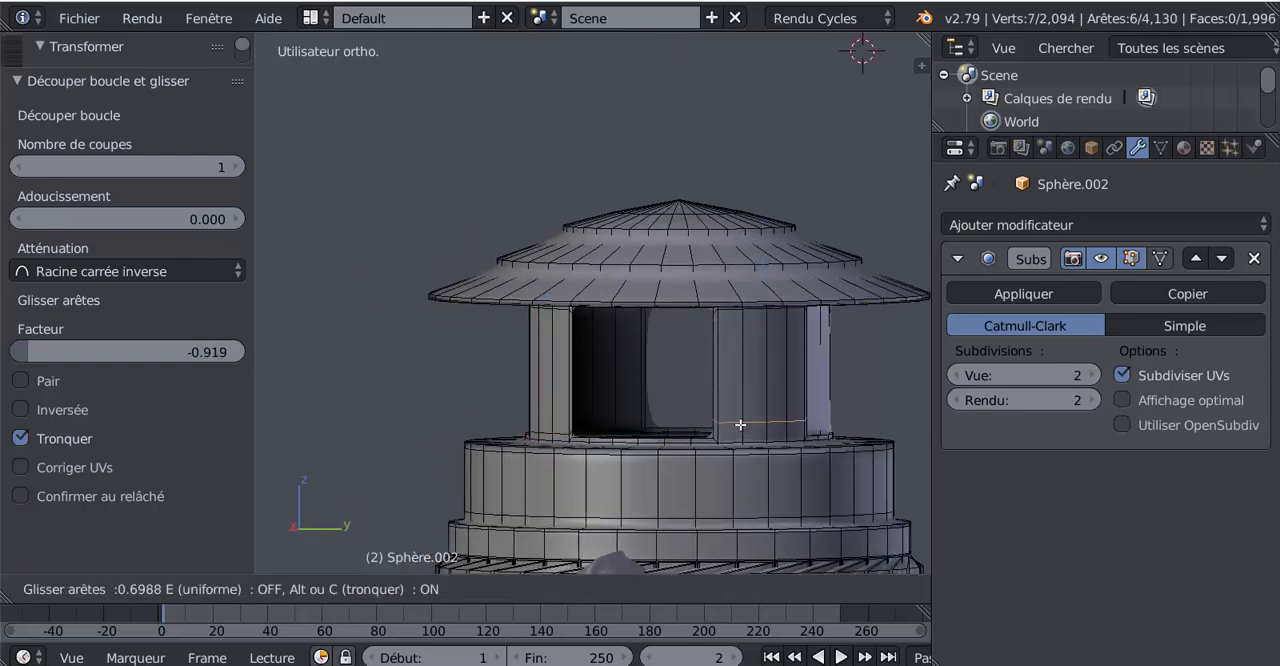
pyautogui.click(742, 432)
# Add two horizontal loop cuts to the third neck column, near its top at factor -0.953 and near its base at -0.894
pyautogui.moveTo(748, 416); pyautogui.dragTo(651, 414, button='middle')
pyautogui.hotkey('ctrl', 'r')
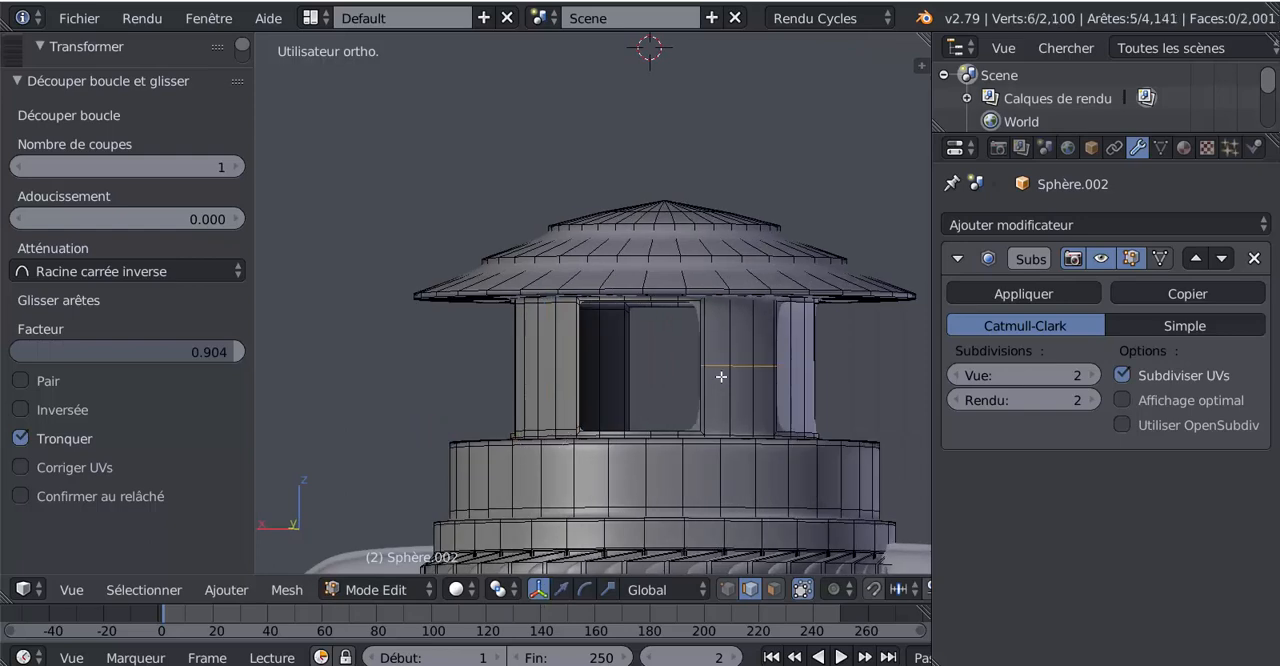
pyautogui.click(721, 352)
pyautogui.click(725, 313)
pyautogui.hotkey('ctrl', 'r')
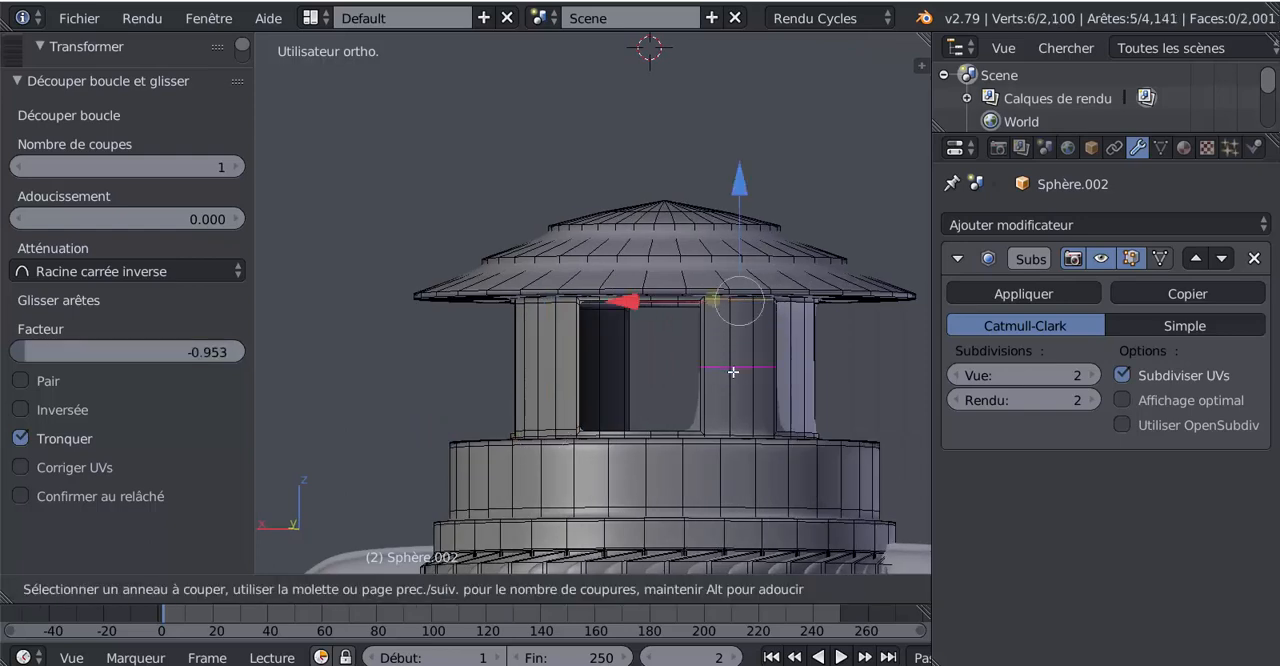
pyautogui.click(733, 369)
pyautogui.click(741, 429)
# Add two horizontal loop cuts to the fourth neck column, one near its top and one near its base at factor -0.941
pyautogui.moveTo(741, 429); pyautogui.dragTo(563, 423, button='middle')
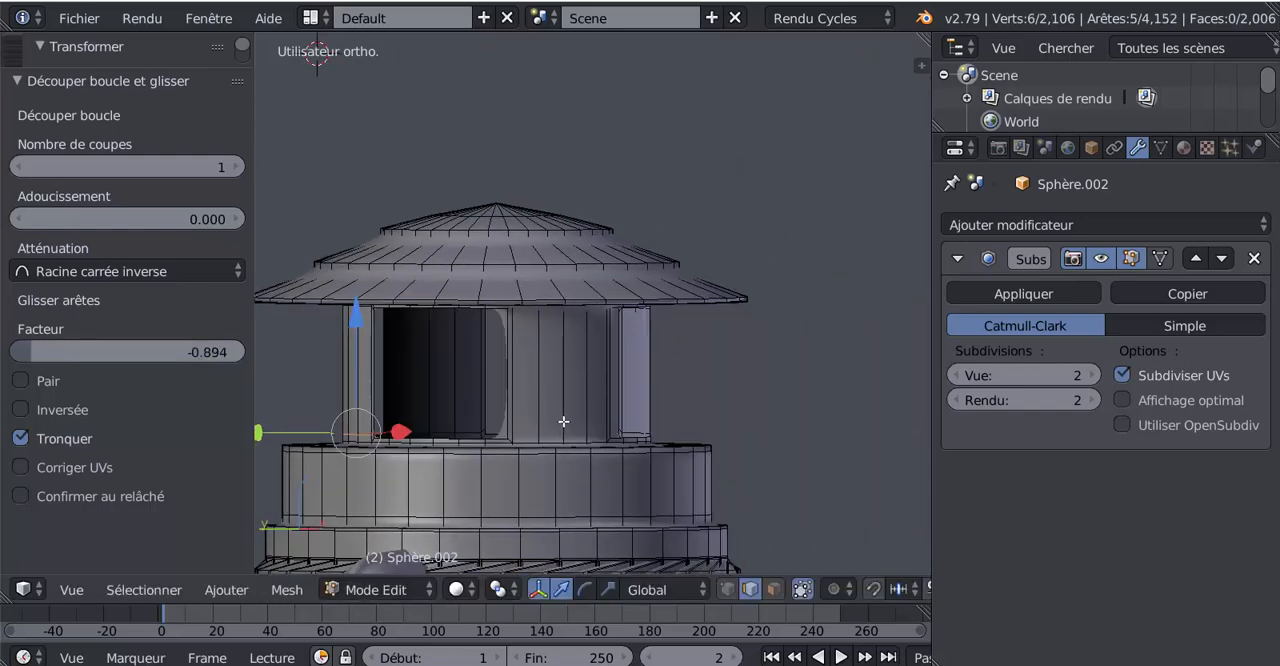
pyautogui.hotkey('ctrl', 'r')
pyautogui.click(563, 405)
pyautogui.click(571, 330)
pyautogui.press('g')
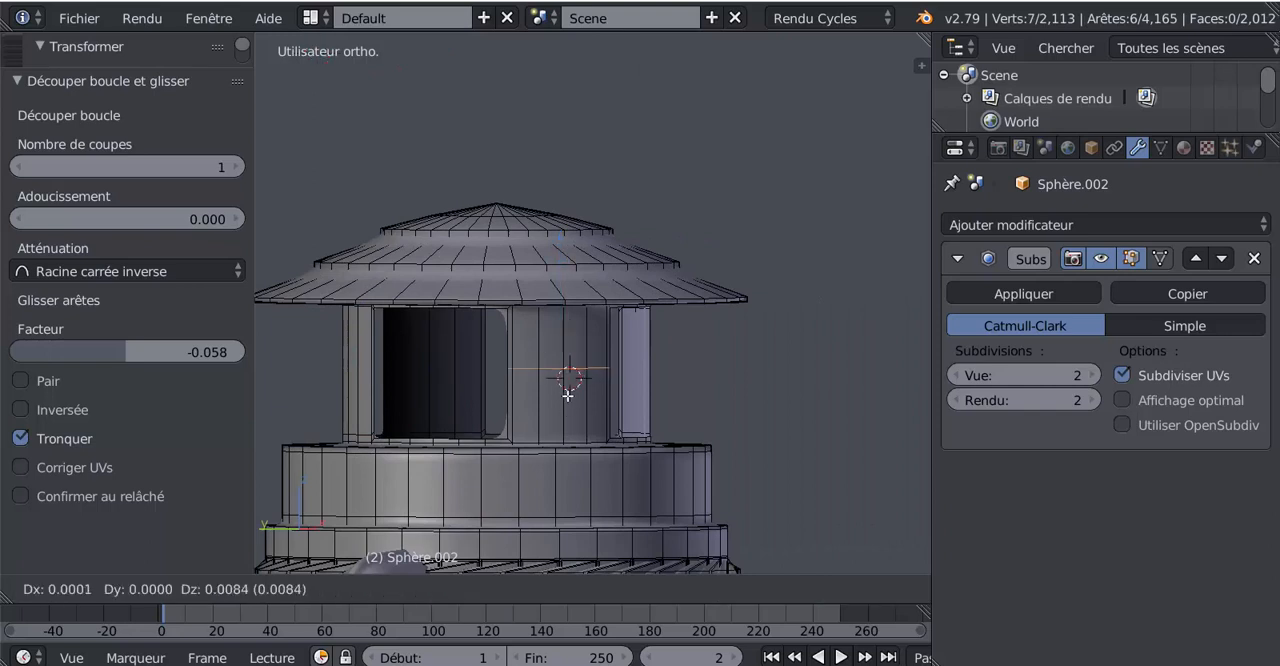
pyautogui.press('g')
pyautogui.click(573, 344)
pyautogui.hotkey('ctrl', 'r')
pyautogui.click(545, 372)
pyautogui.click(538, 380)
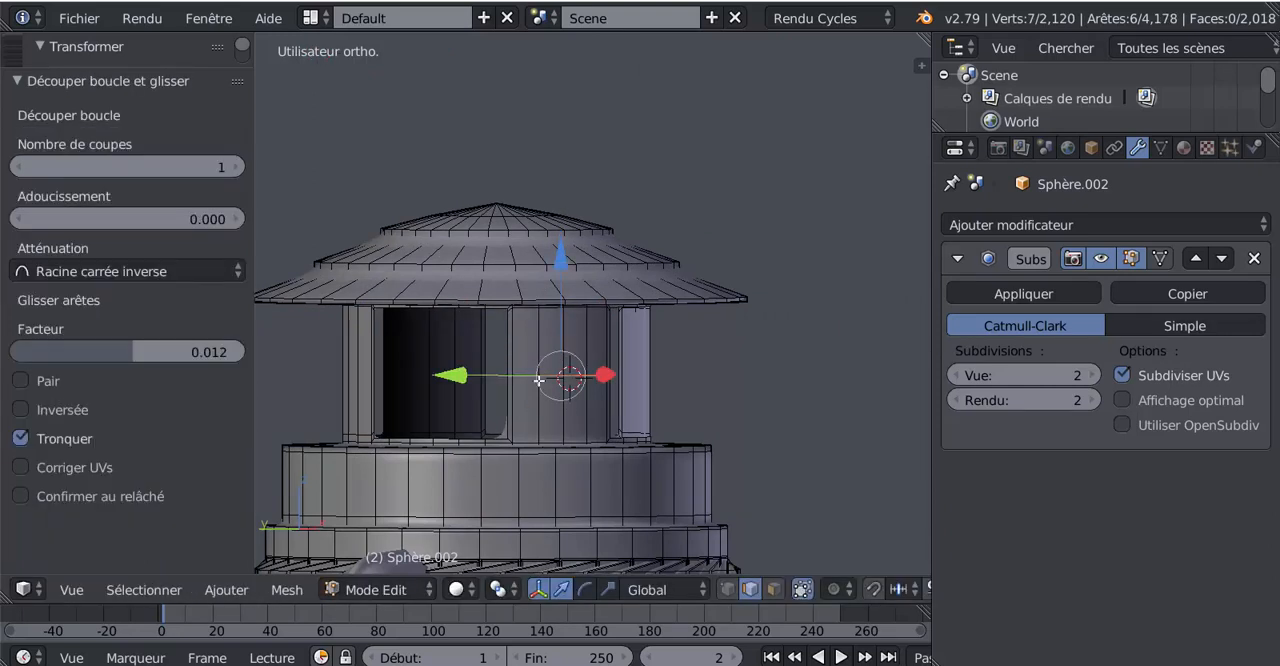
pyautogui.press('g')
pyautogui.press('g')
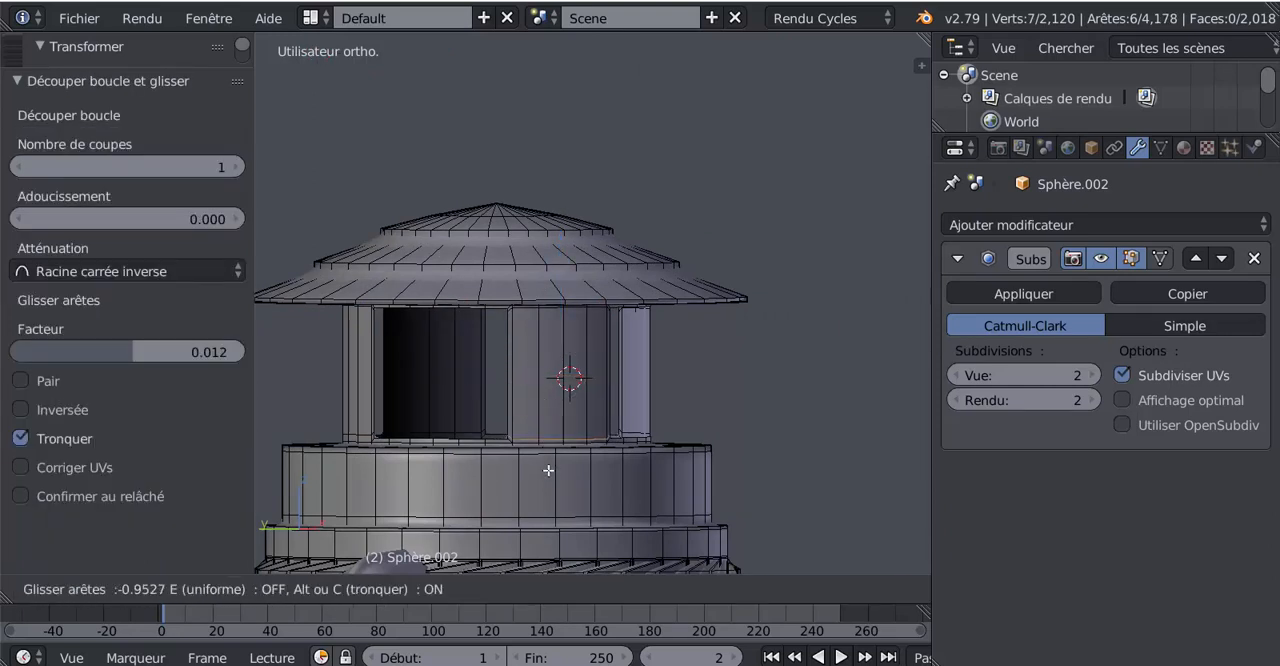
pyautogui.click(548, 470)
# Add a loop cut on the lid just below each riser, at factor -0.818 under the lower riser and -0.866 under the upper one
pyautogui.moveTo(592, 352); pyautogui.dragTo(611, 377, button='middle')
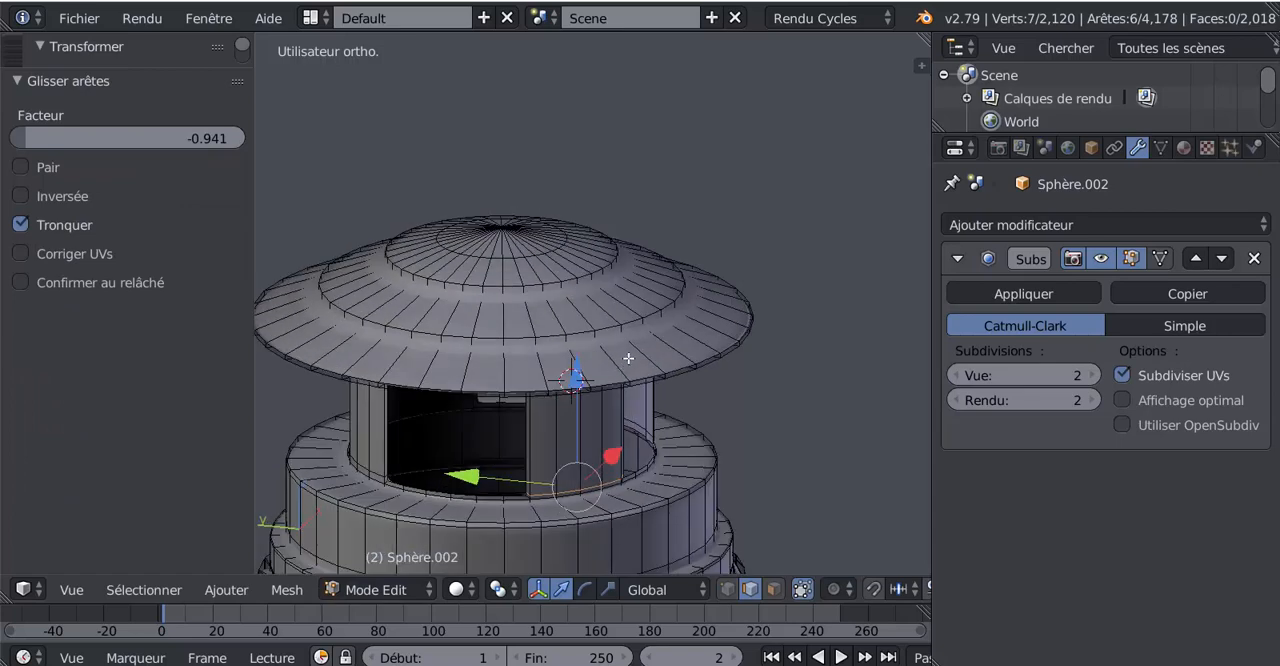
pyautogui.hotkey('ctrl', 'r')
pyautogui.click(637, 352)
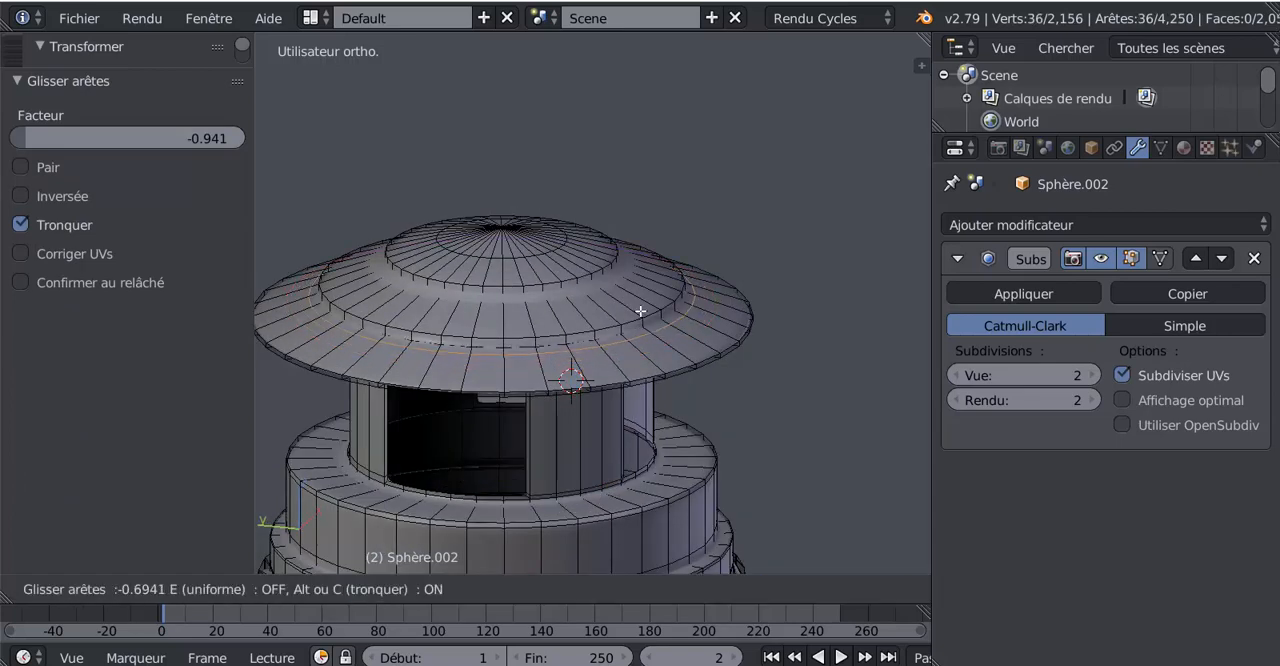
pyautogui.click(640, 311)
pyautogui.hotkey('ctrl', 'r')
pyautogui.click(607, 302)
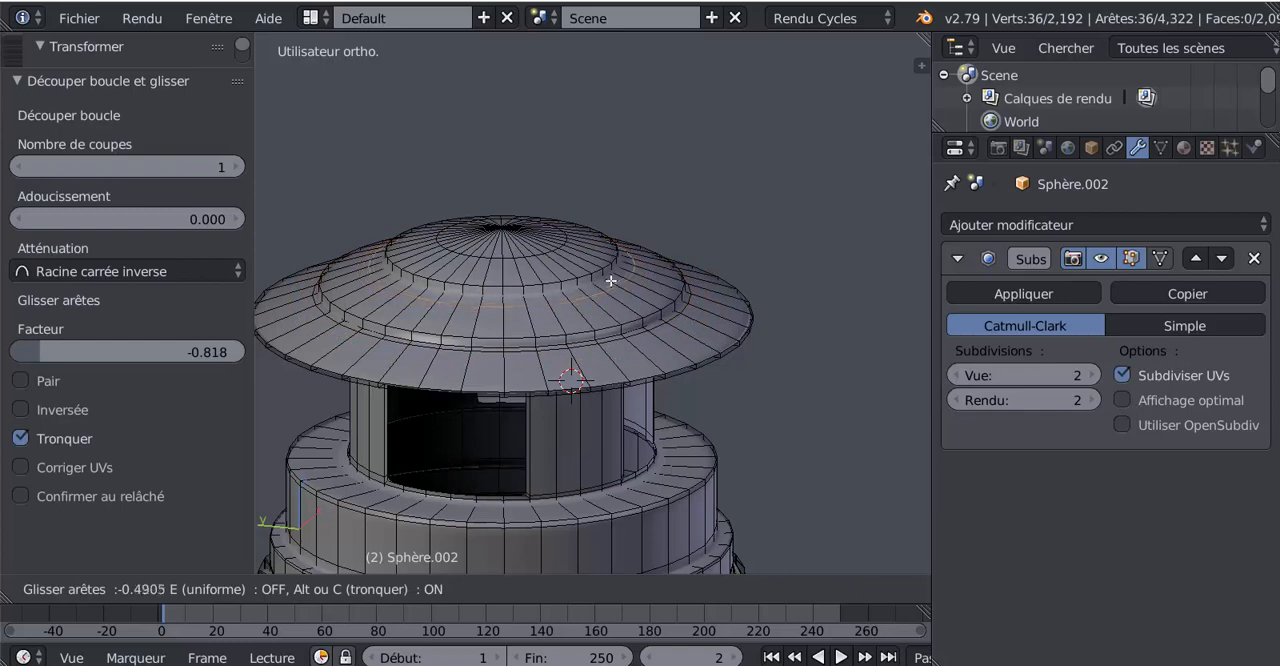
pyautogui.click(605, 305)
# Add two evenly spaced loop cuts around the lid's lower riser and three around its upper riser, and return to Object Mode
pyautogui.scroll(2, 604, 325)
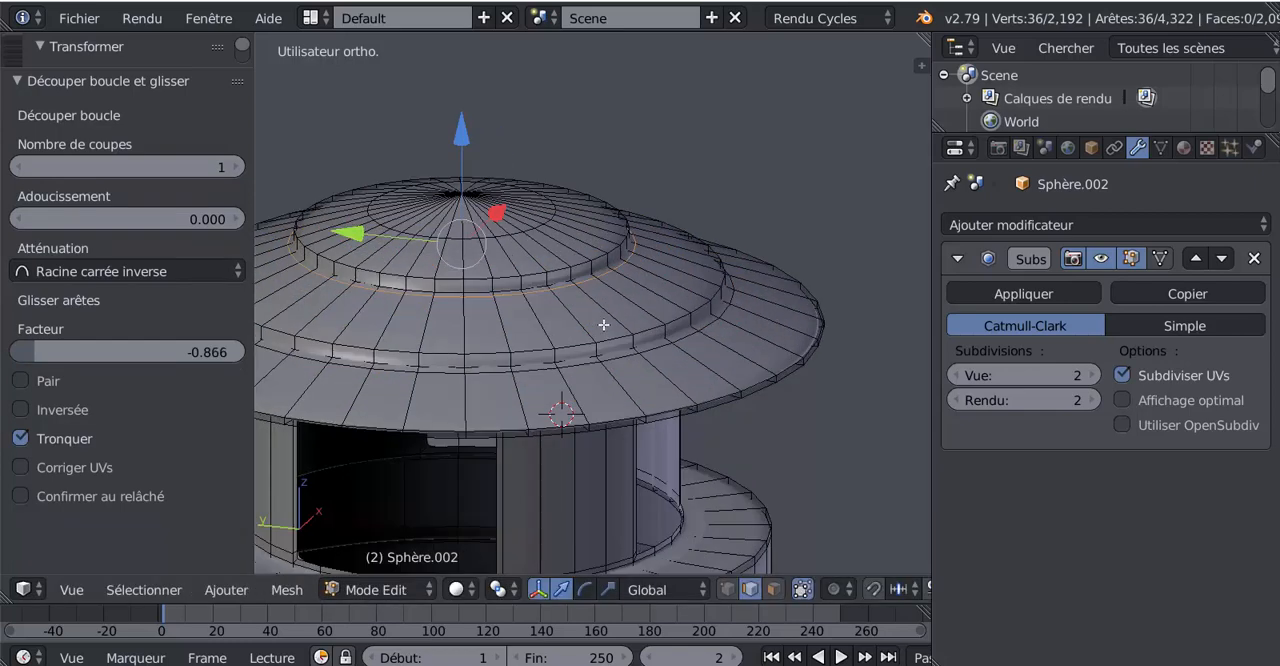
pyautogui.hotkey('ctrl', 'r')
pyautogui.scroll(1, 633, 343)
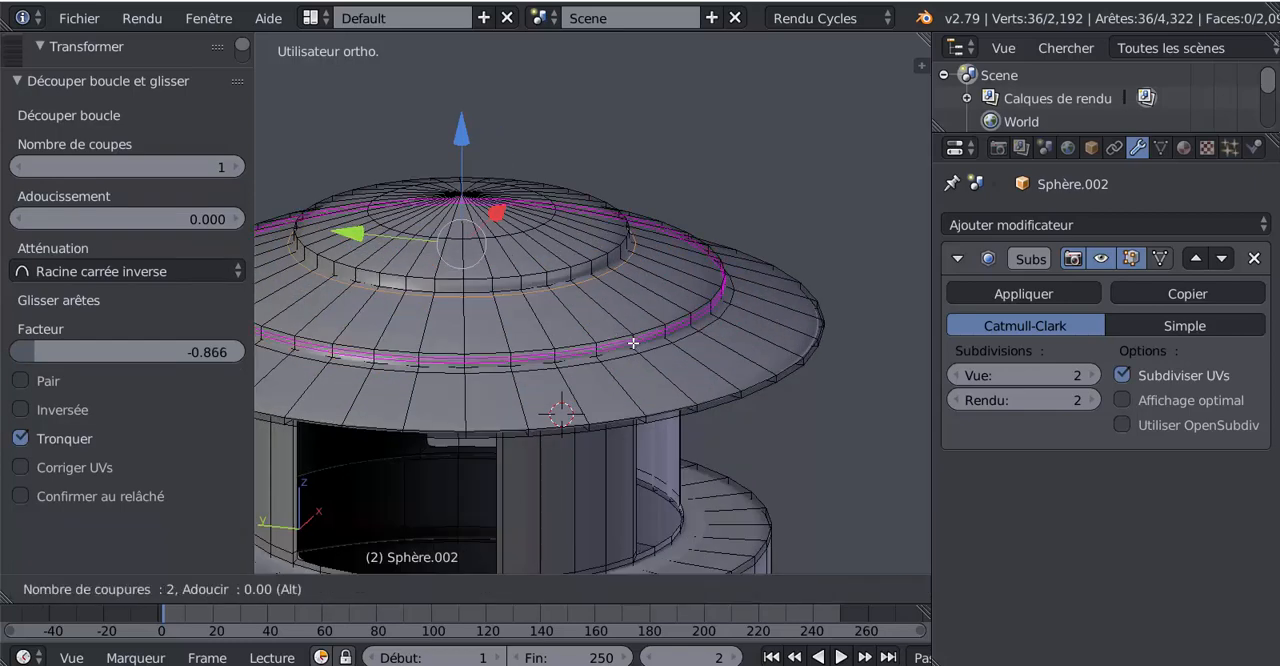
pyautogui.click(633, 343)
pyautogui.rightClick(633, 343)
pyautogui.hotkey('ctrl', 'r')
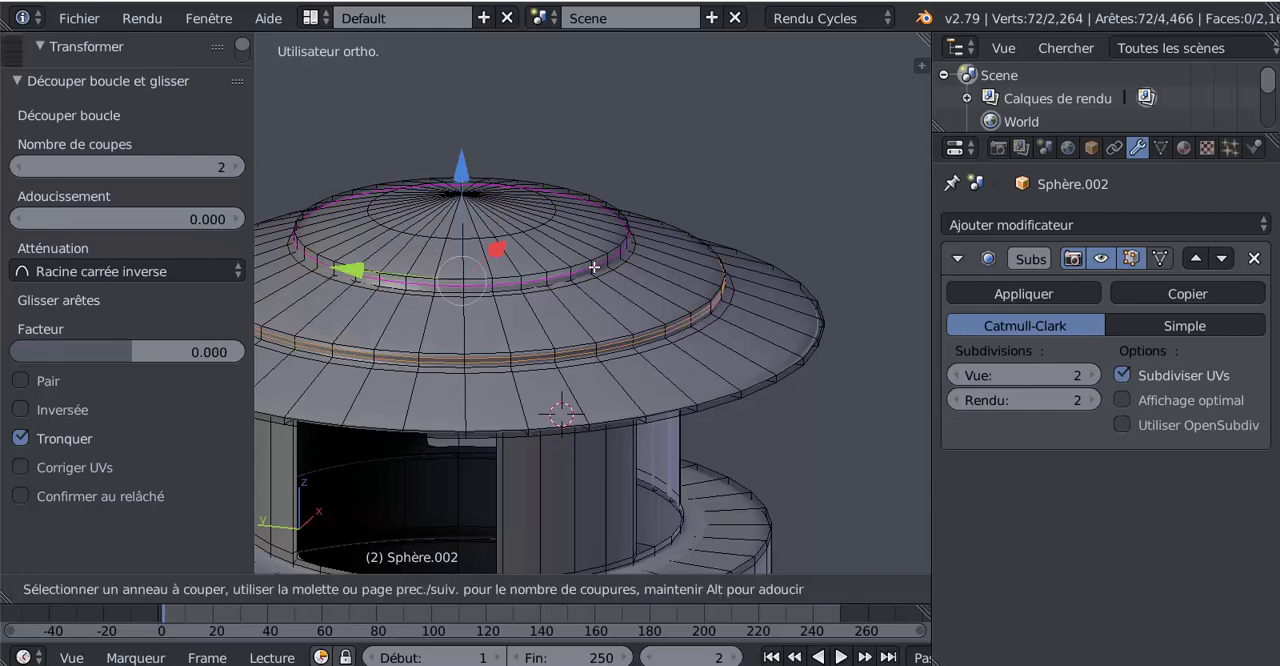
pyautogui.scroll(1, 590, 265)
pyautogui.click(594, 267)
pyautogui.rightClick(594, 267)
pyautogui.press('Tab')
# Inspect the smoothed lid and the whole lantern from several angles, ending in the front view
pyautogui.scroll(-4, 632, 357)
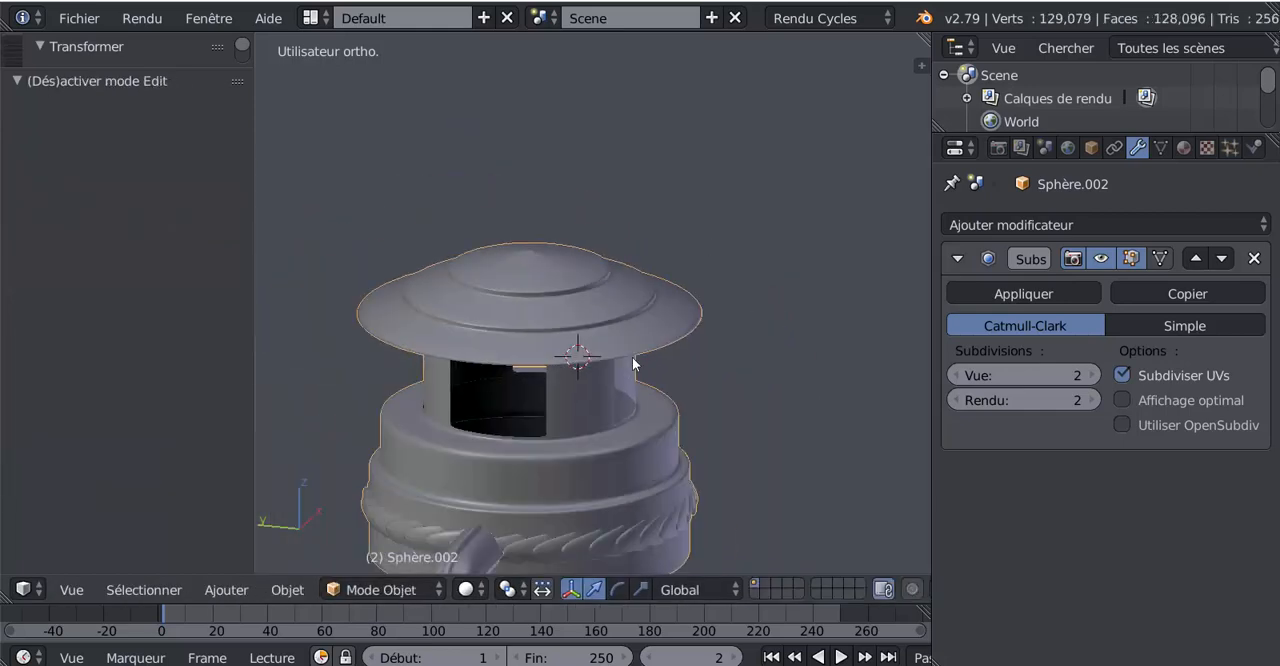
pyautogui.moveTo(632, 357); pyautogui.dragTo(635, 302, button='middle')
pyautogui.scroll(-4, 635, 302)
pyautogui.moveTo(628, 342); pyautogui.dragTo(729, 337, button='middle')
pyautogui.scroll(-2, 484, 373)
pyautogui.scroll(-2, 455, 393)
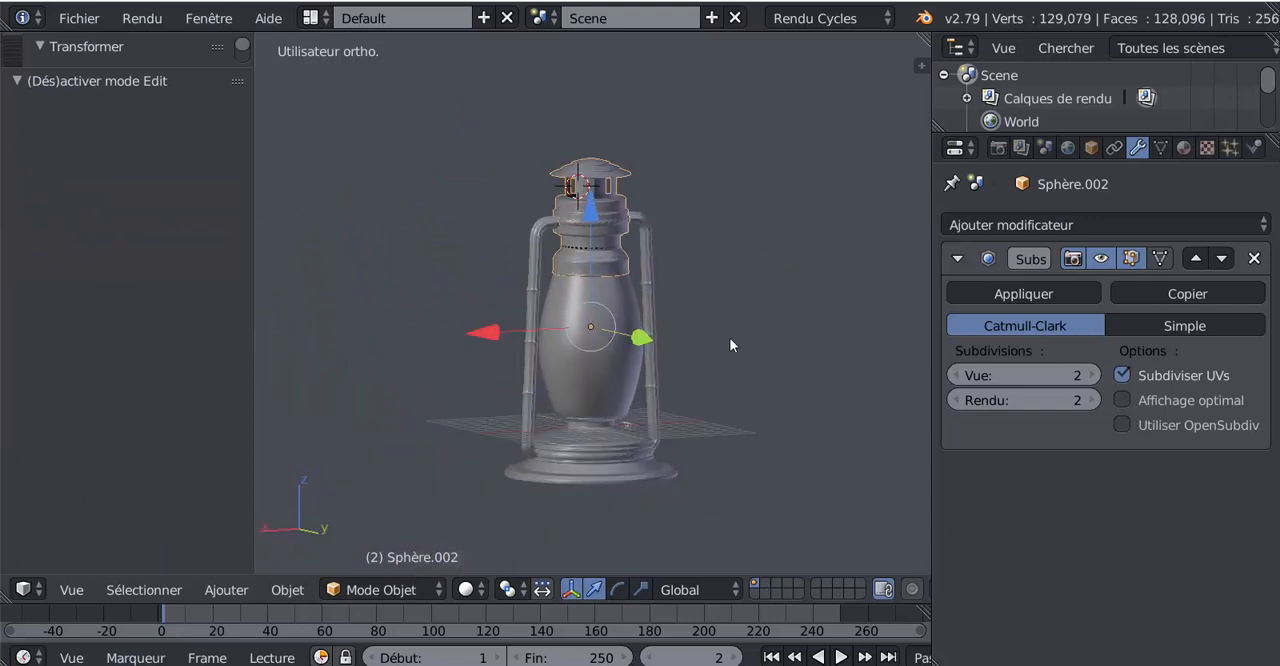
pyautogui.scroll(3, 653, 373)
pyautogui.moveTo(653, 373); pyautogui.dragTo(621, 411, button='middle')
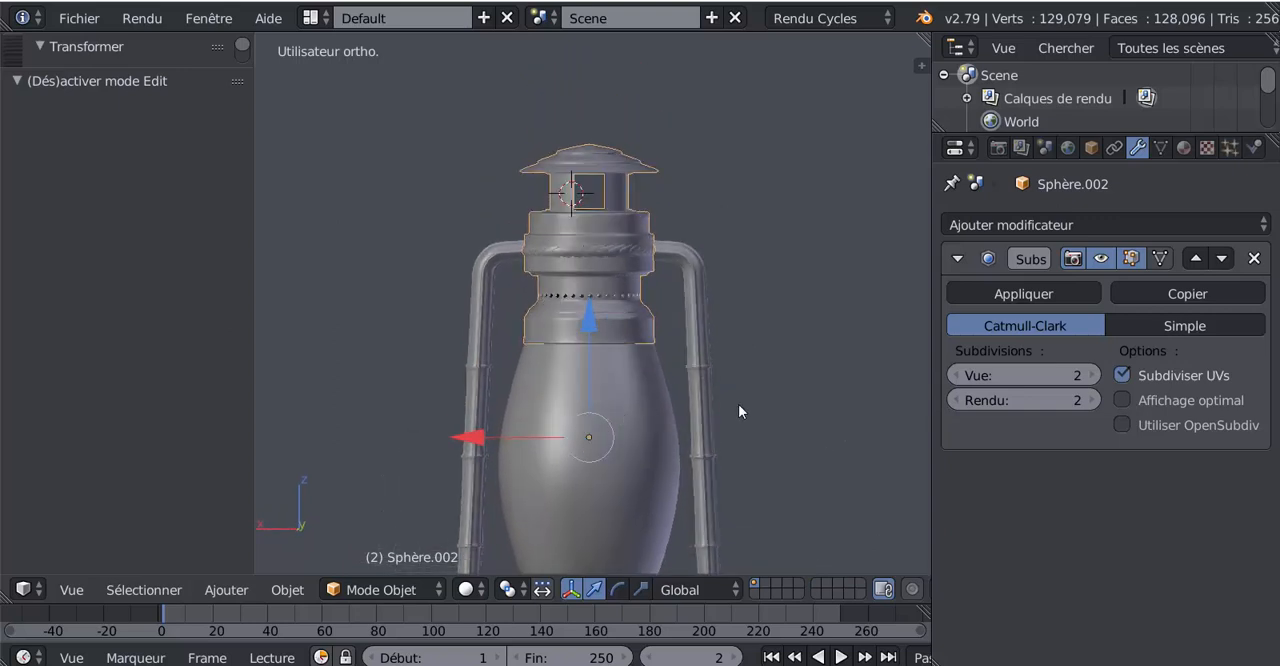
pyautogui.scroll(-2, 775, 426)
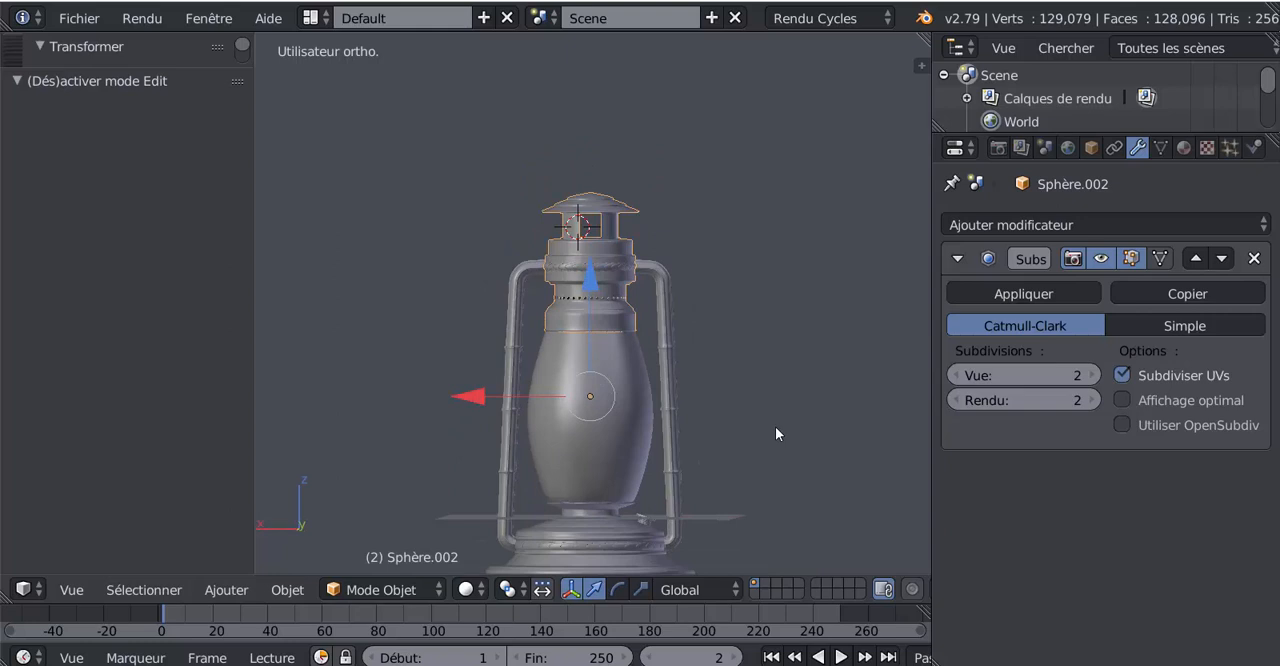
pyautogui.moveTo(752, 436); pyautogui.dragTo(744, 440, button='middle')
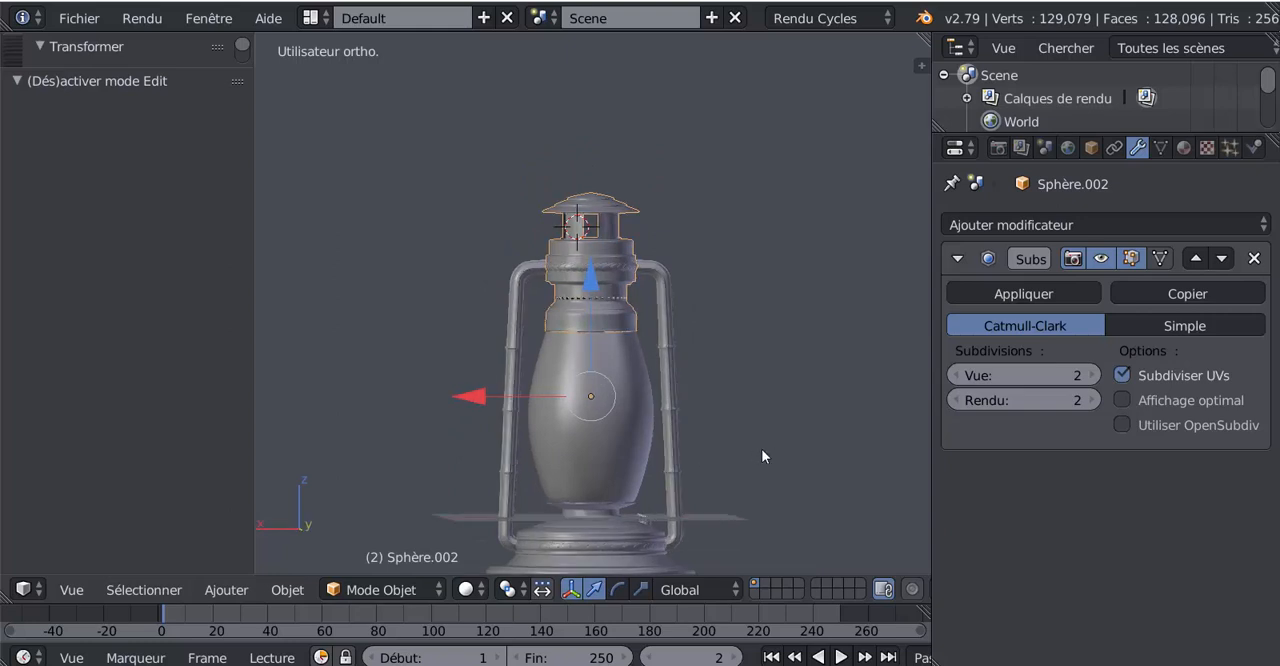
pyautogui.press('Tab')
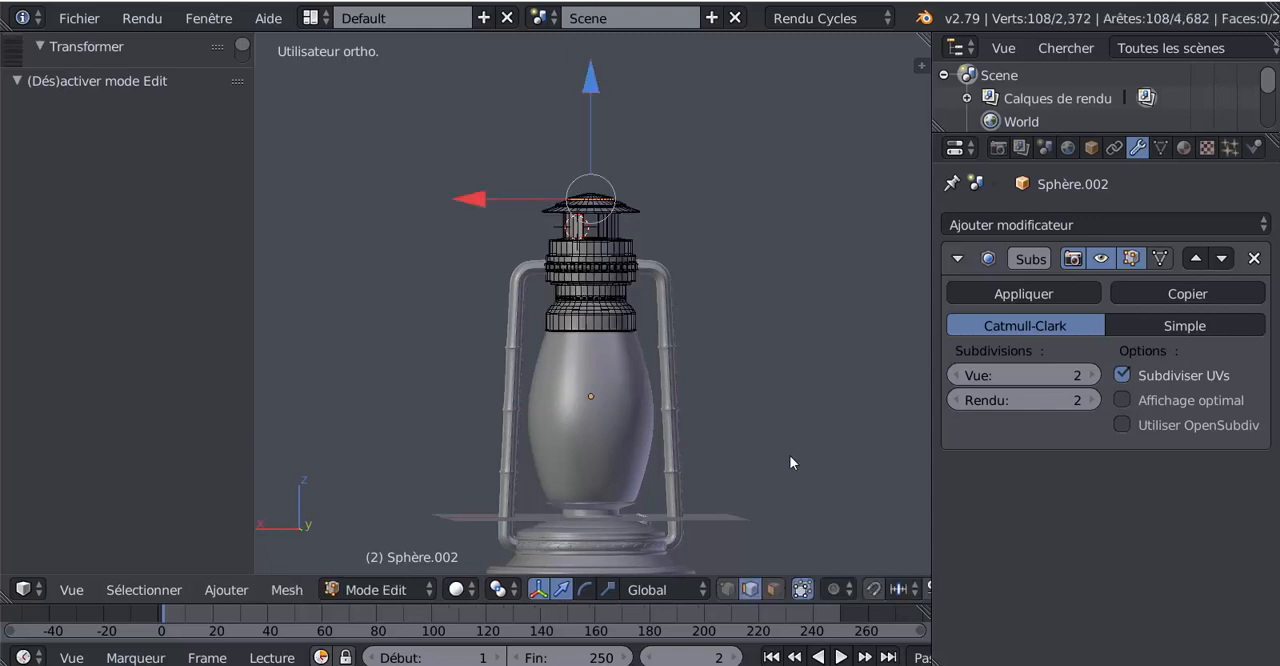
pyautogui.press('Tab')
pyautogui.moveTo(766, 457); pyautogui.dragTo(752, 458, button='middle')
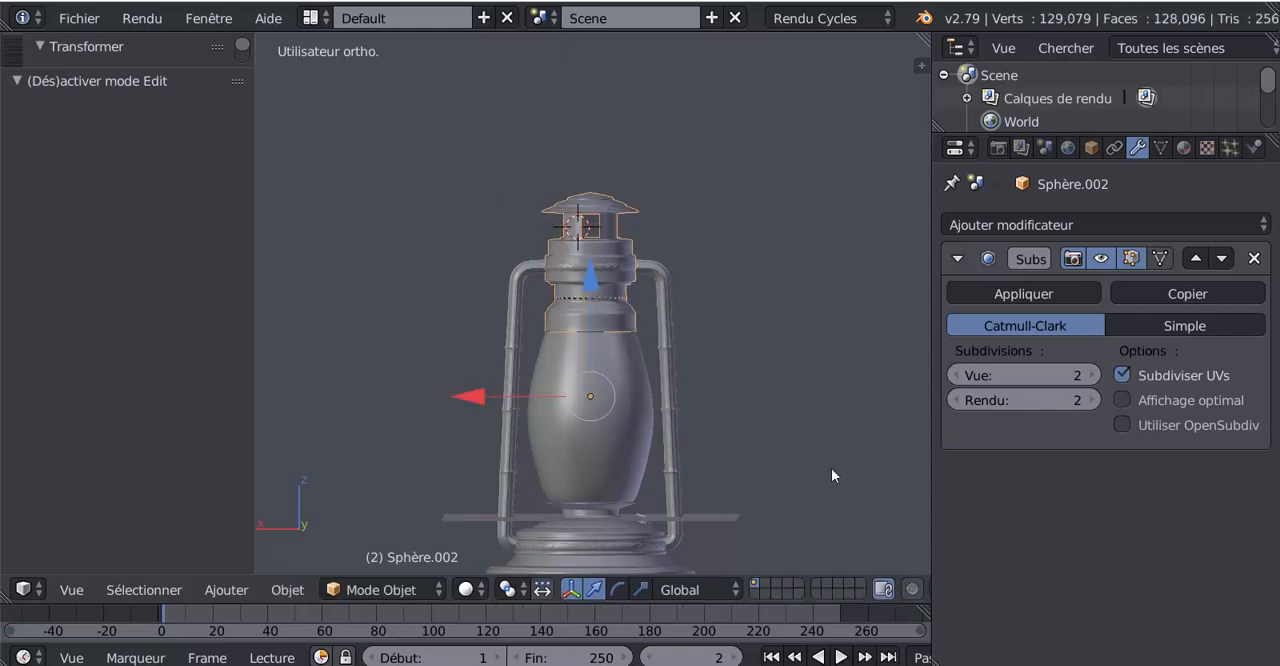
pyautogui.press('KP_1')
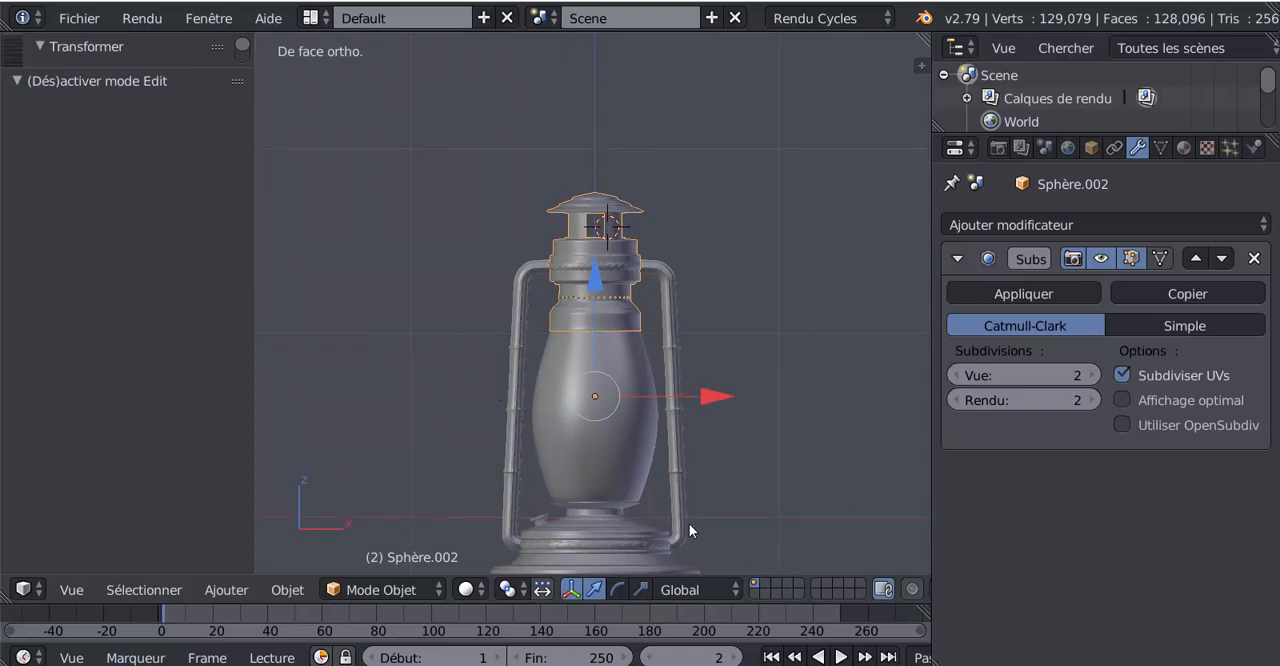
# Switch to XnView and examine in lampe tempête.jpg how the carrying handle attaches to the side tubes
pyautogui.moveTo(560, 665)
pyautogui.moveTo(553, 636)
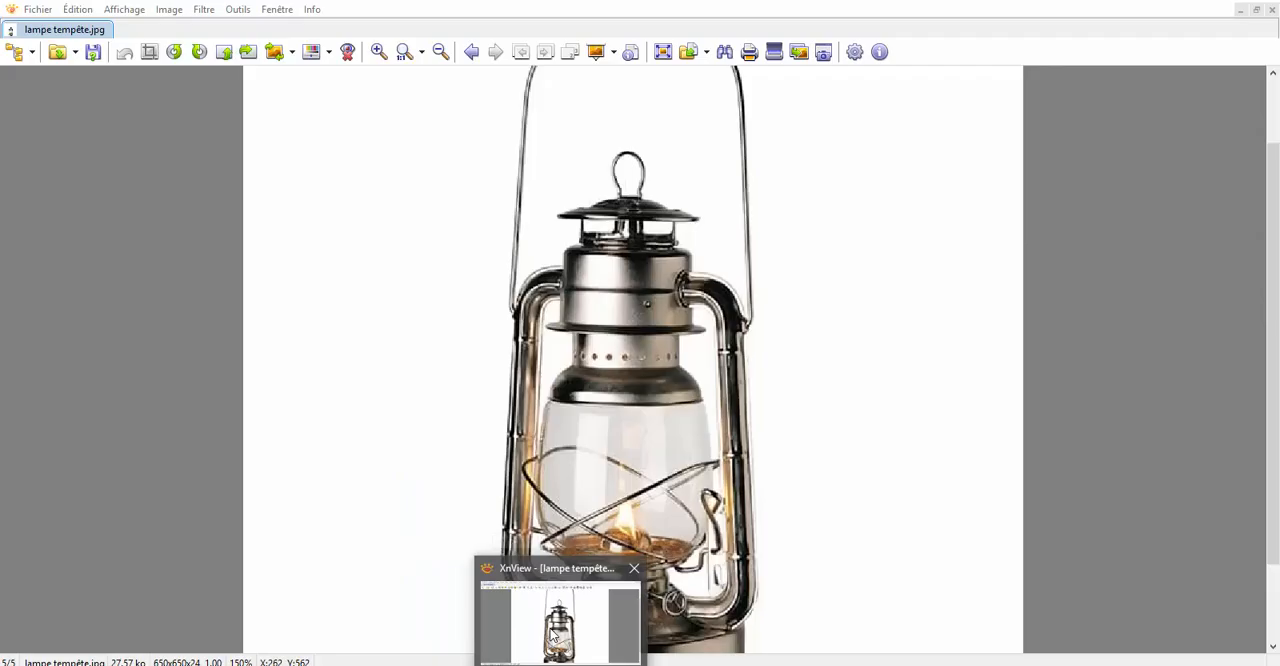
pyautogui.click(553, 636)
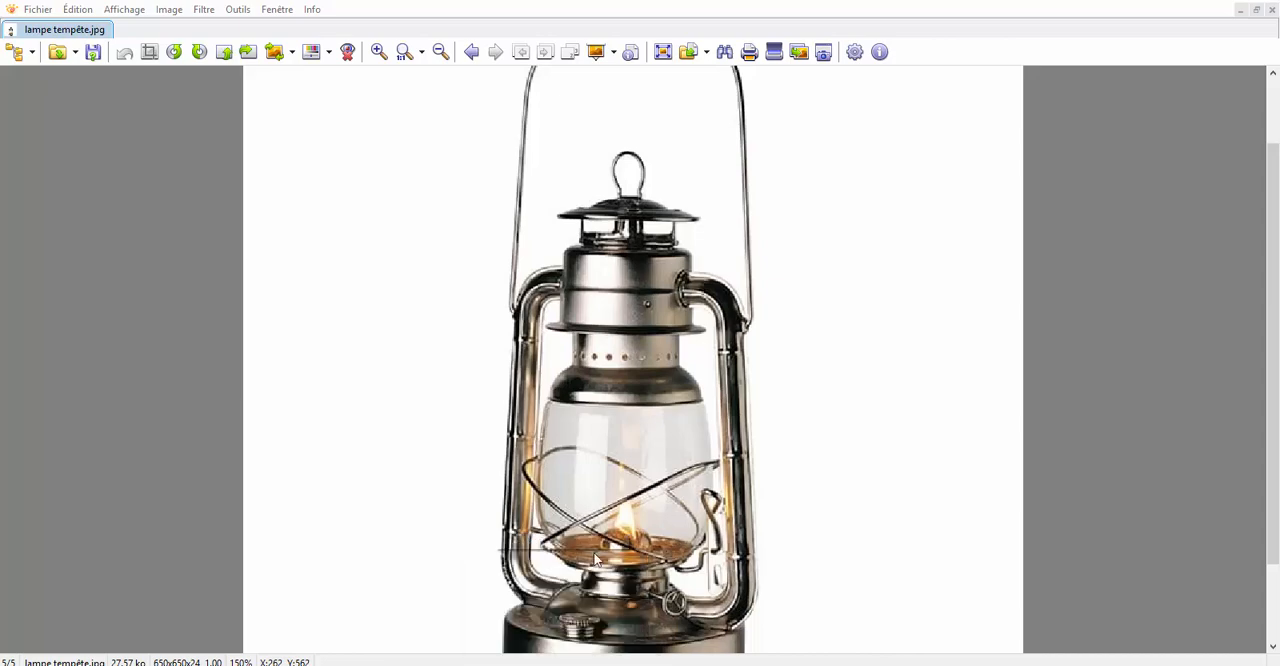
pyautogui.keyDown('ctrl'); pyautogui.scroll(-2, 712, 365); pyautogui.keyUp('ctrl')
pyautogui.keyDown('ctrl'); pyautogui.scroll(1, 721, 349); pyautogui.keyUp('ctrl')
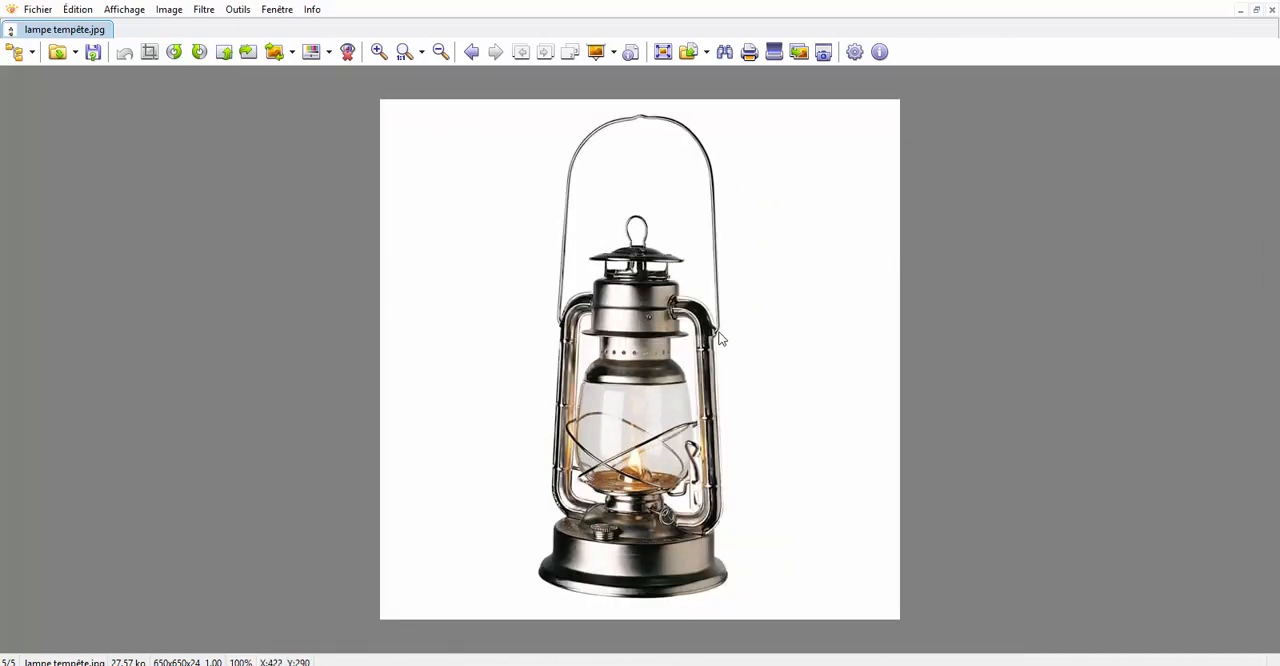
pyautogui.keyDown('ctrl'); pyautogui.scroll(4, 691, 361); pyautogui.keyUp('ctrl')
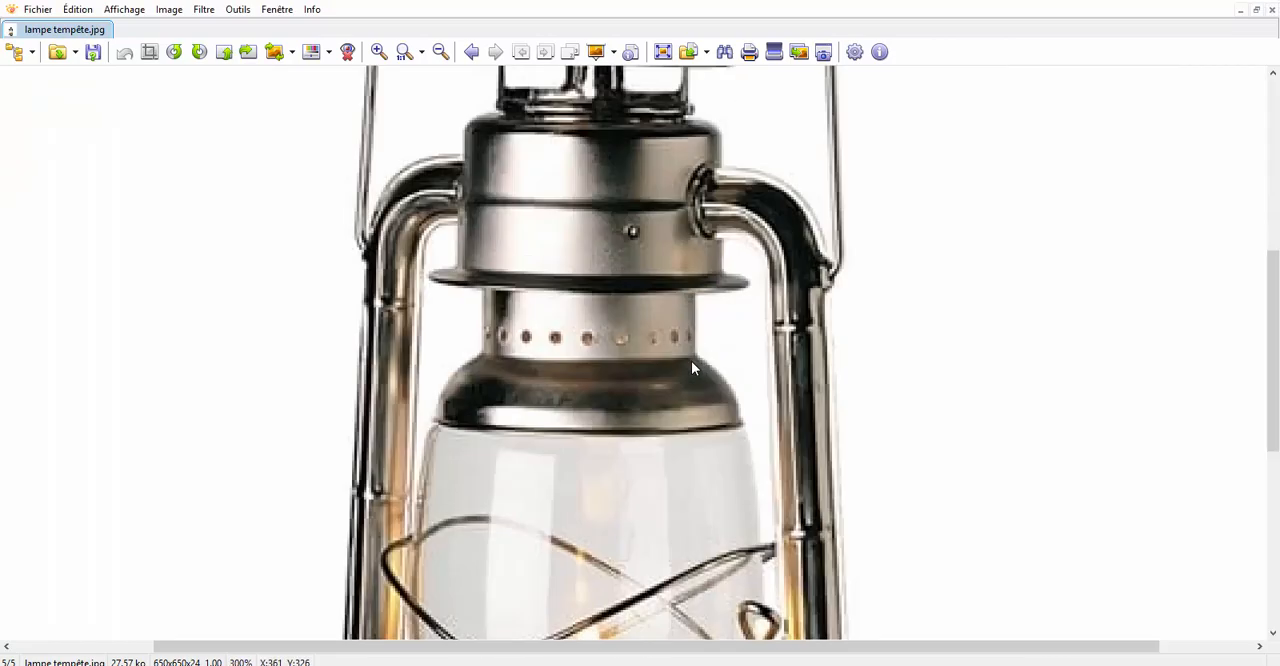
pyautogui.keyDown('ctrl'); pyautogui.scroll(-2, 693, 361); pyautogui.keyUp('ctrl')
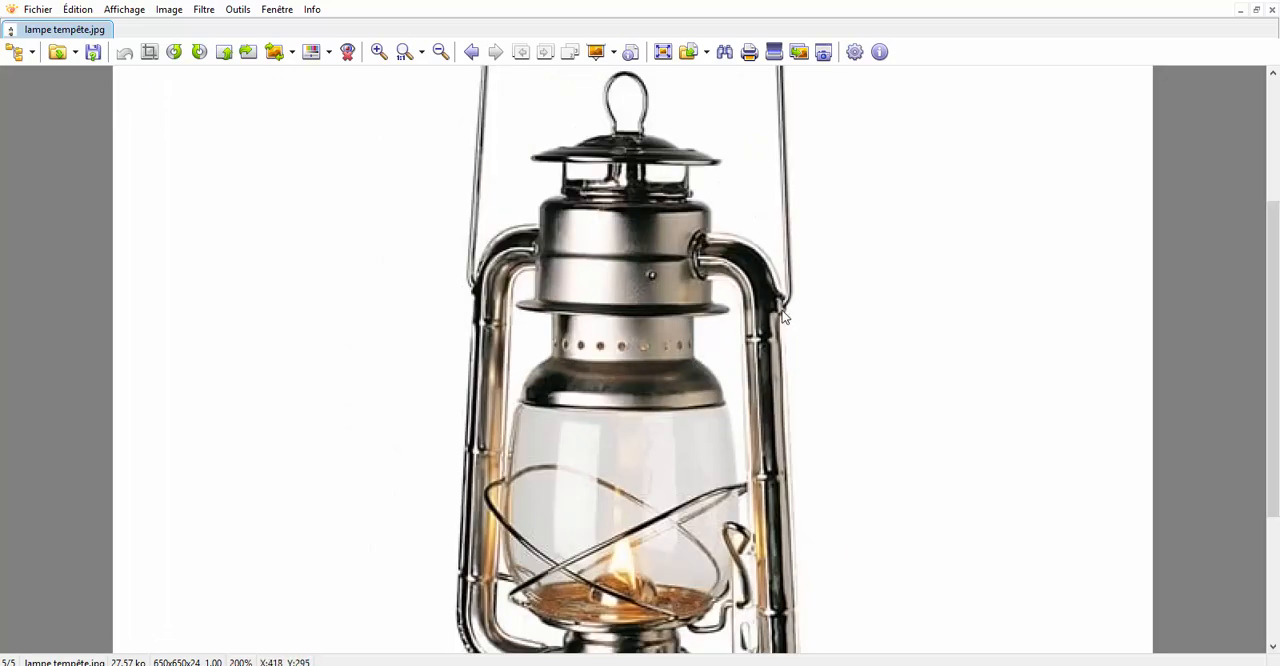
pyautogui.keyDown('ctrl'); pyautogui.scroll(-2, 763, 231); pyautogui.keyUp('ctrl')
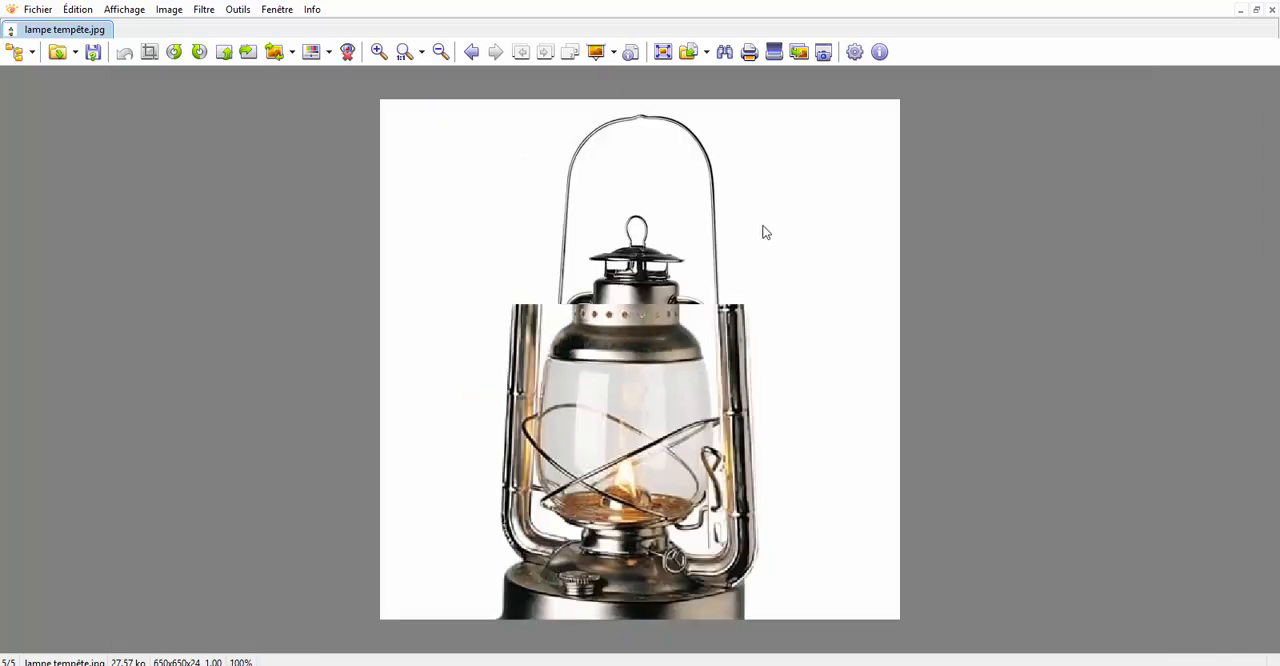
# Switch back to Blender, select the lantern's side tube on the positive X side and enter Edit Mode on it
pyautogui.moveTo(593, 660)
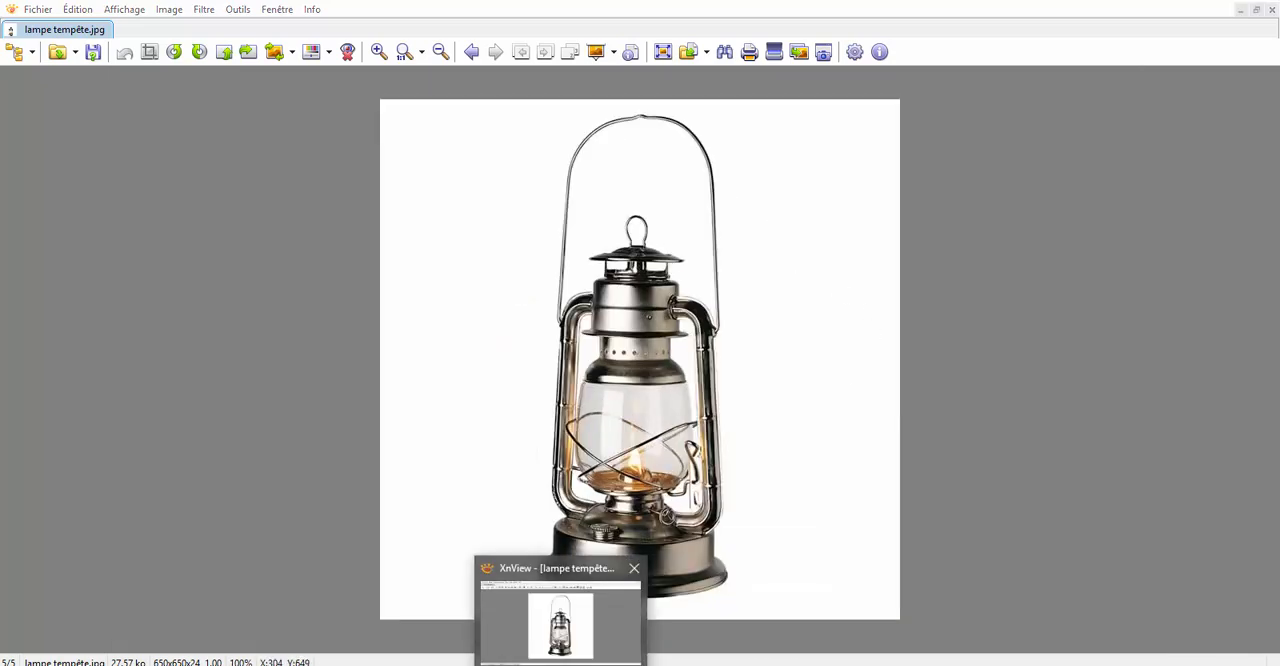
pyautogui.click(562, 664)
pyautogui.moveTo(721, 414); pyautogui.dragTo(671, 420, button='middle')
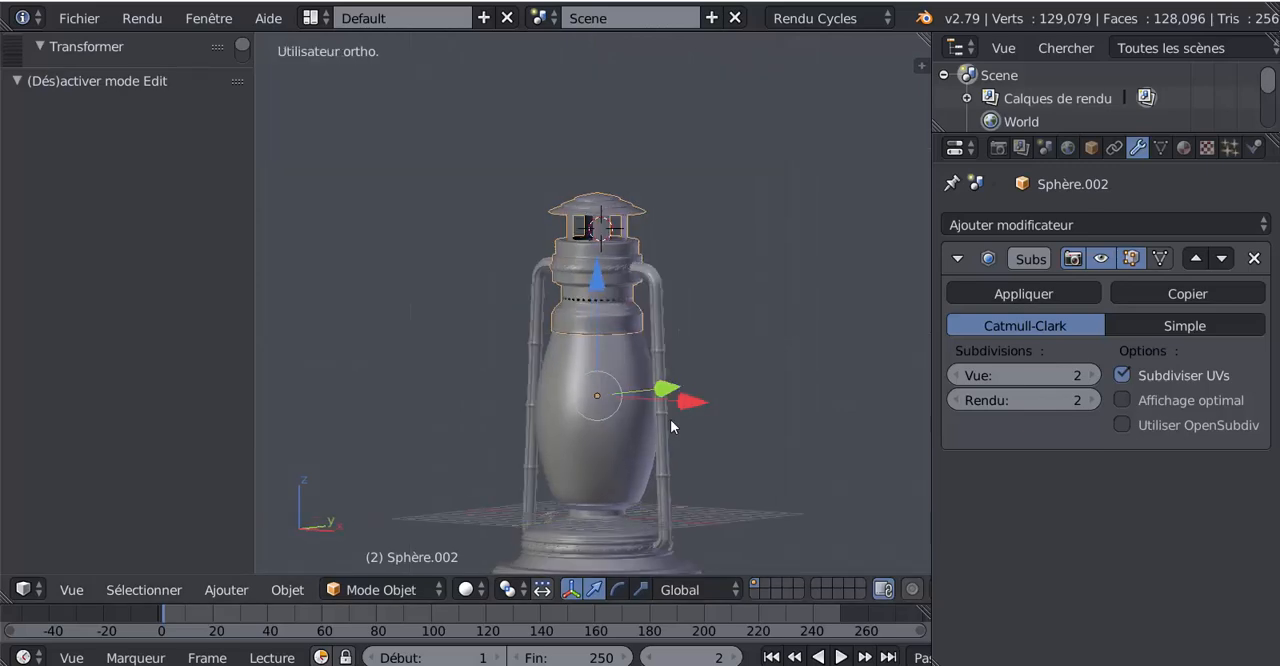
pyautogui.scroll(2, 690, 395)
pyautogui.press('Tab')
pyautogui.scroll(4, 694, 349)
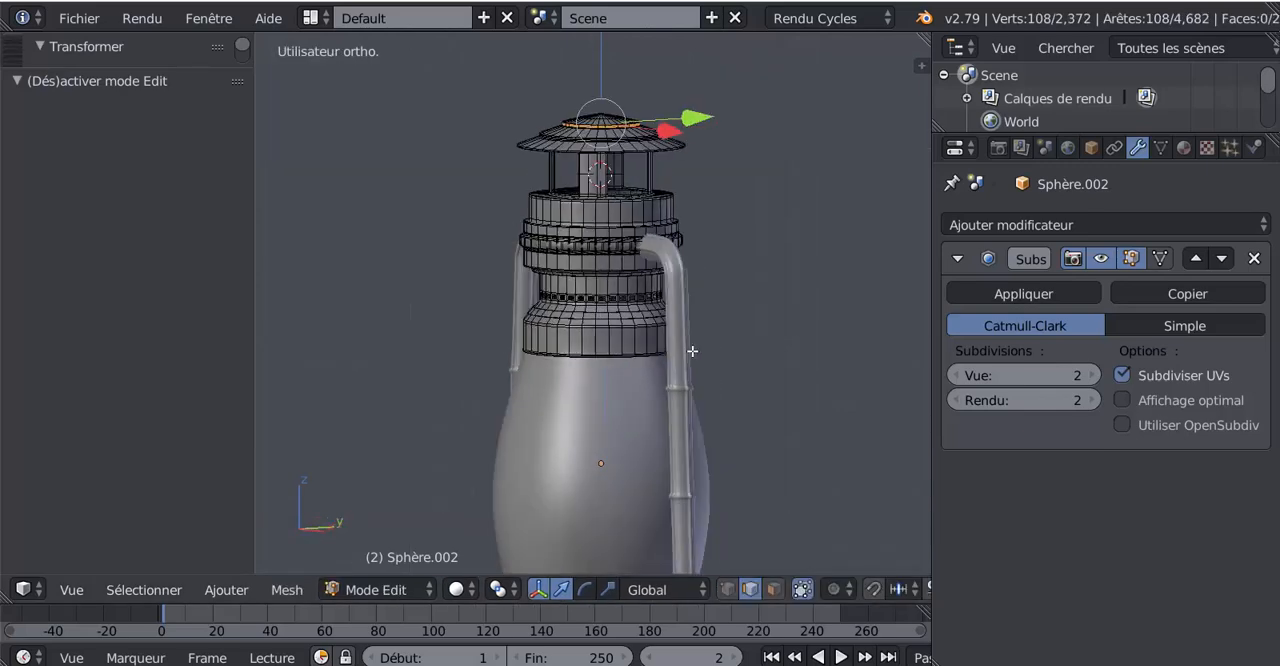
pyautogui.press('Tab')
pyautogui.scroll(2, 693, 347)
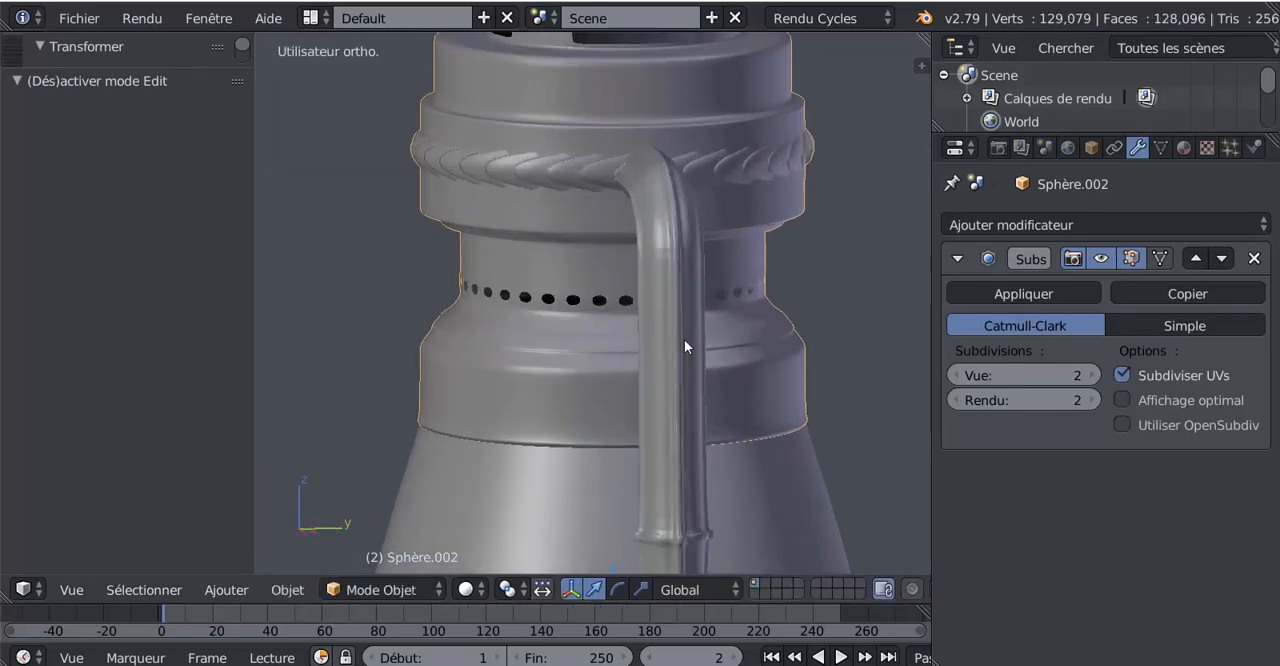
pyautogui.rightClick(676, 335)
pyautogui.scroll(-3, 657, 359)
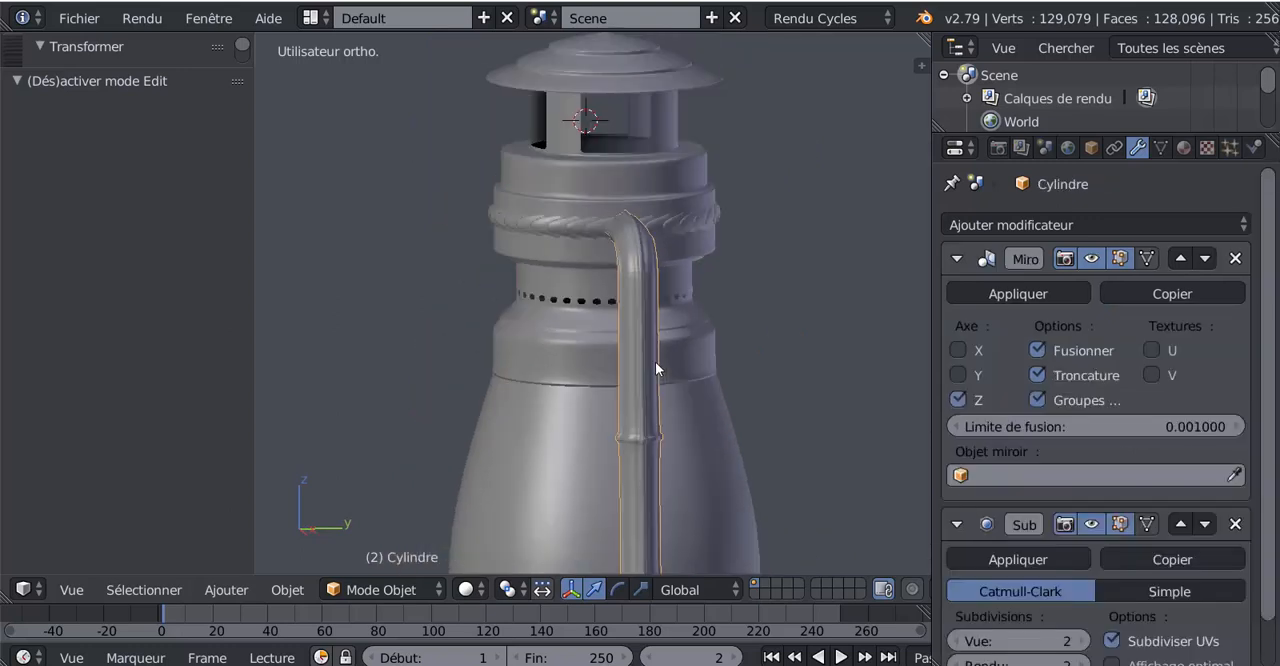
pyautogui.moveTo(655, 364); pyautogui.dragTo(684, 428, button='middle')
pyautogui.press('Tab')
pyautogui.scroll(-5, 698, 414)
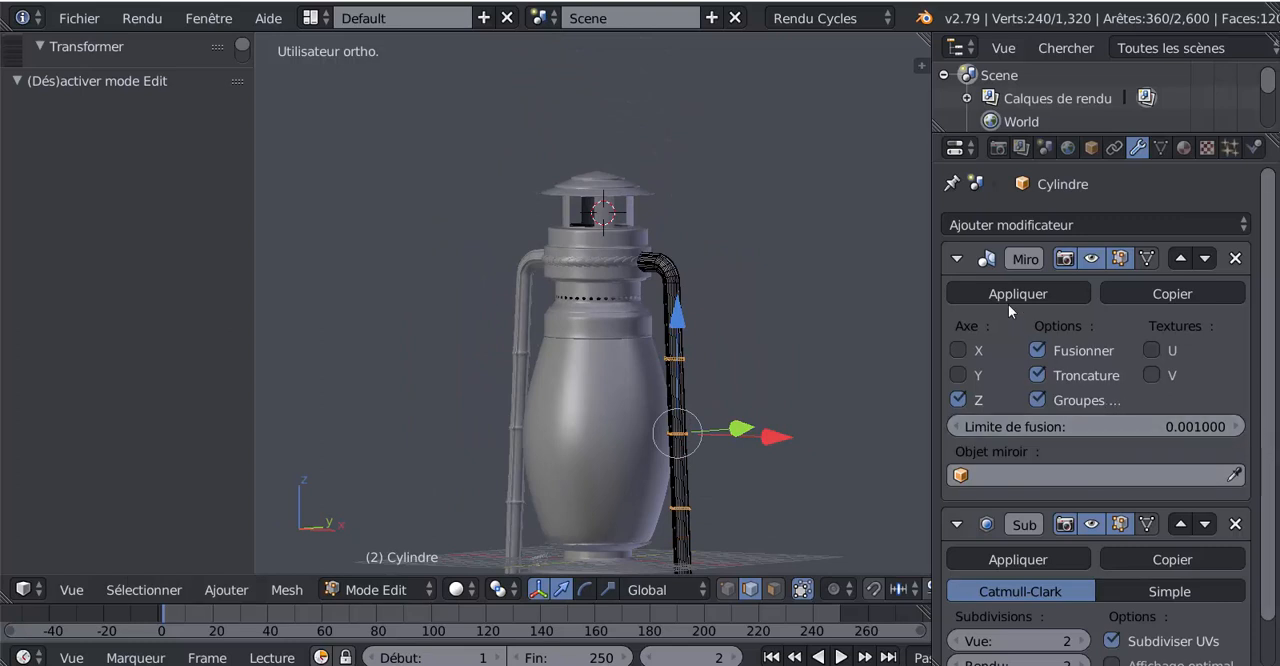
# Add a horizontal loop cut around the side tube below its upper bend, at factor -0.674
pyautogui.scroll(1, 754, 397)
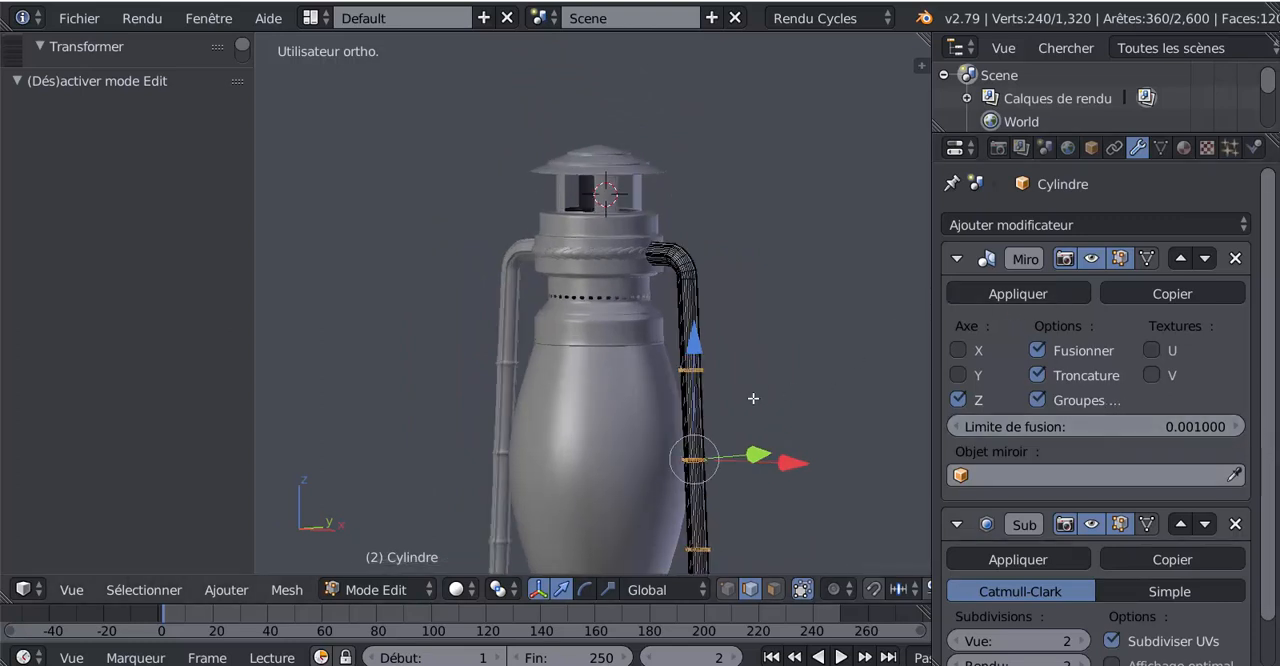
pyautogui.moveTo(754, 397); pyautogui.dragTo(614, 320, button='middle')
pyautogui.scroll(4, 699, 401)
pyautogui.scroll(1, 620, 313)
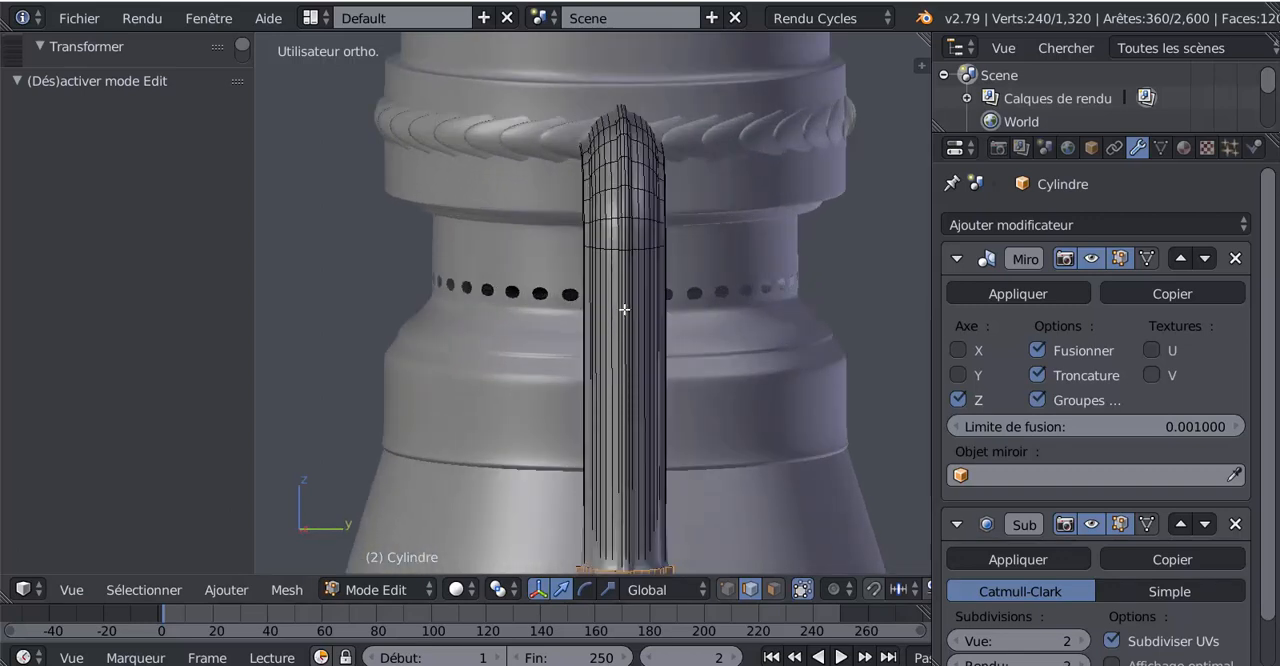
pyautogui.hotkey('ctrl', 'r')
pyautogui.click(624, 310)
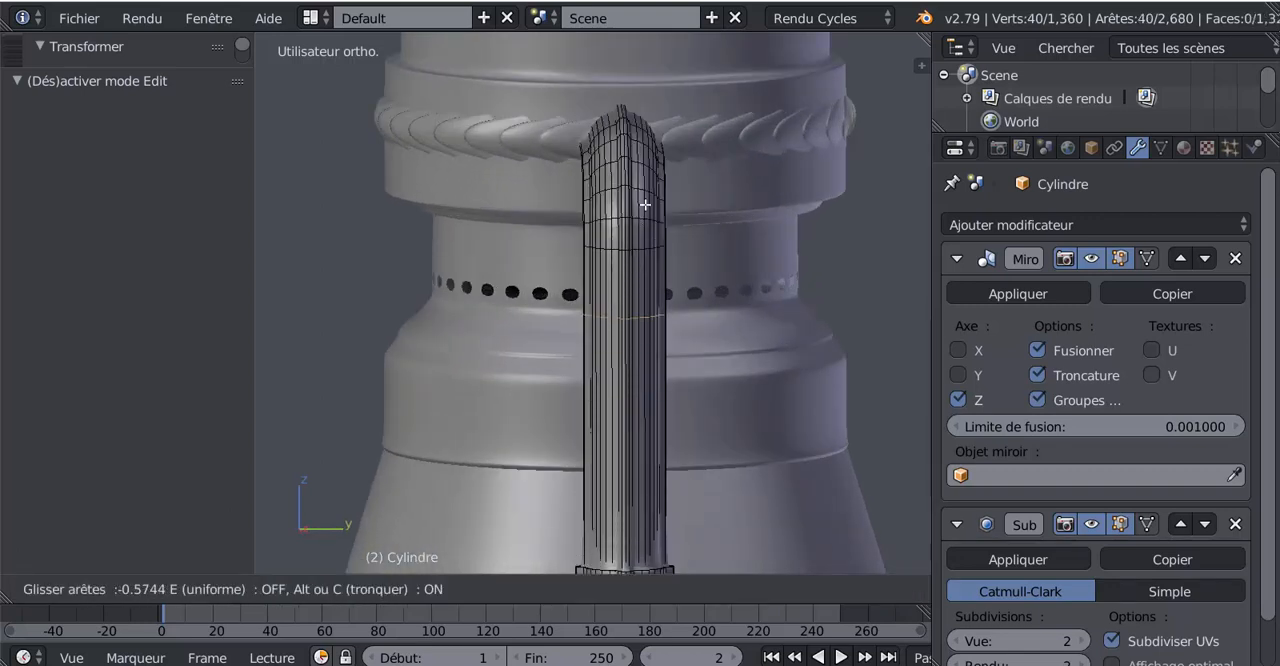
pyautogui.click(645, 201)
# Add a second horizontal loop cut around the side tube just below the previous one, at factor -0.847
pyautogui.scroll(2, 642, 340)
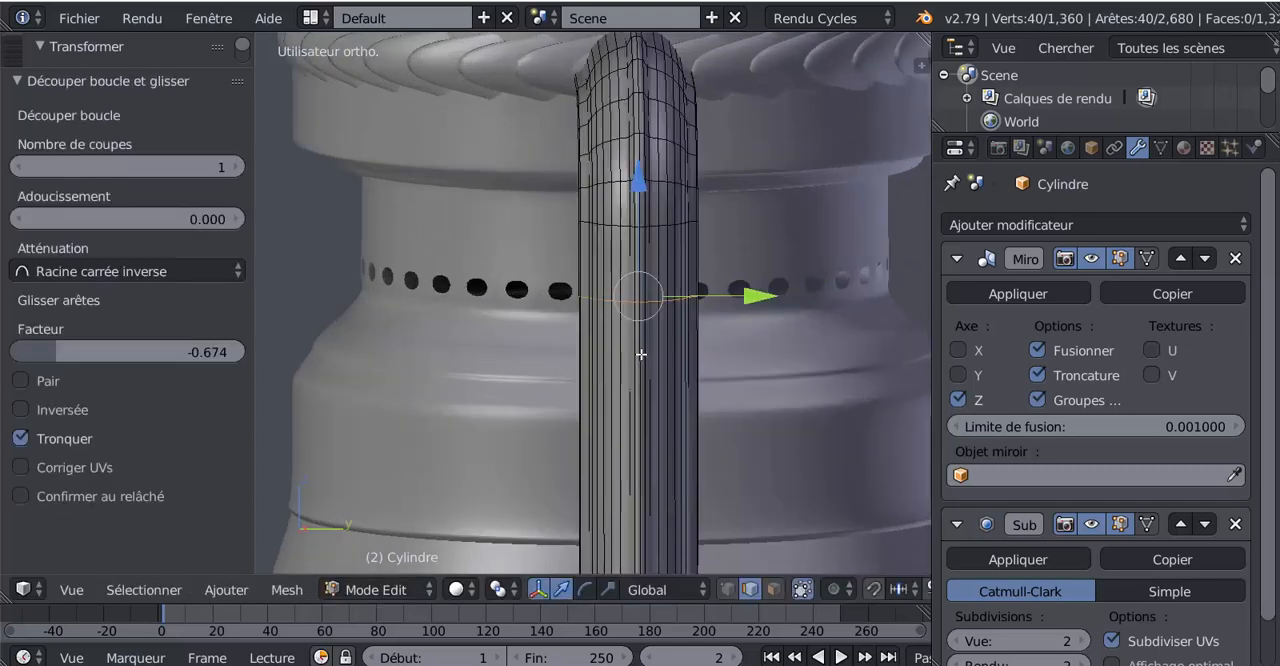
pyautogui.hotkey('ctrl', 'r')
pyautogui.click(654, 254)
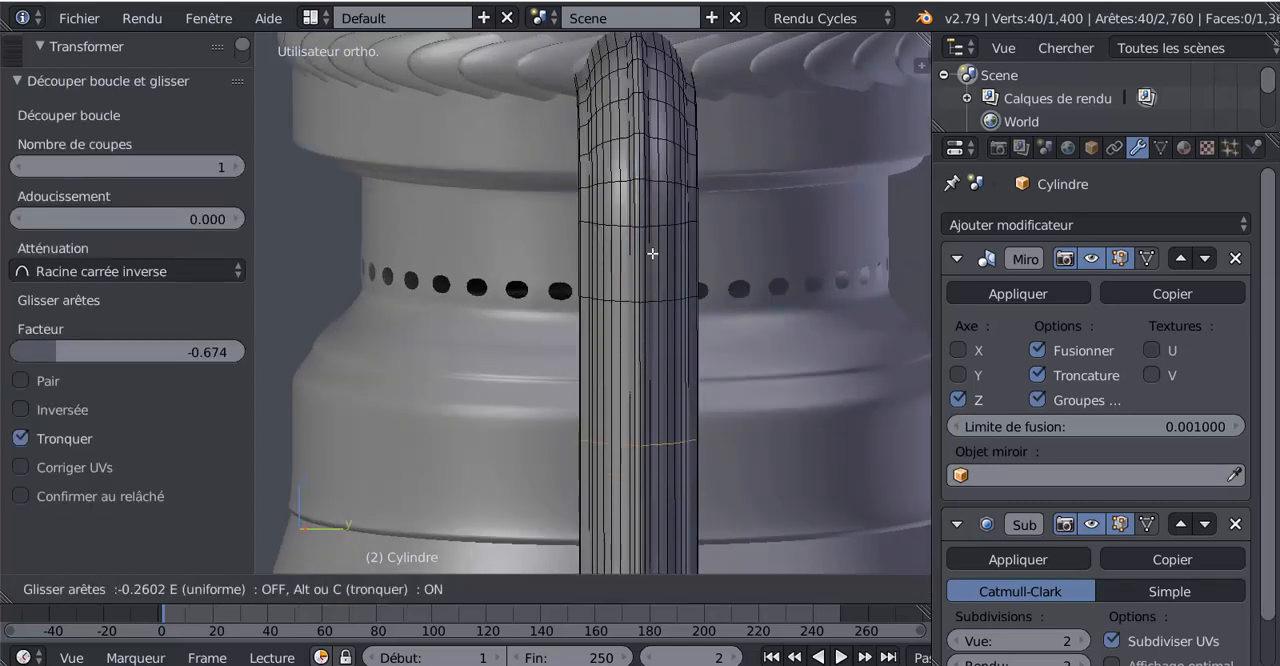
pyautogui.click(656, 189)
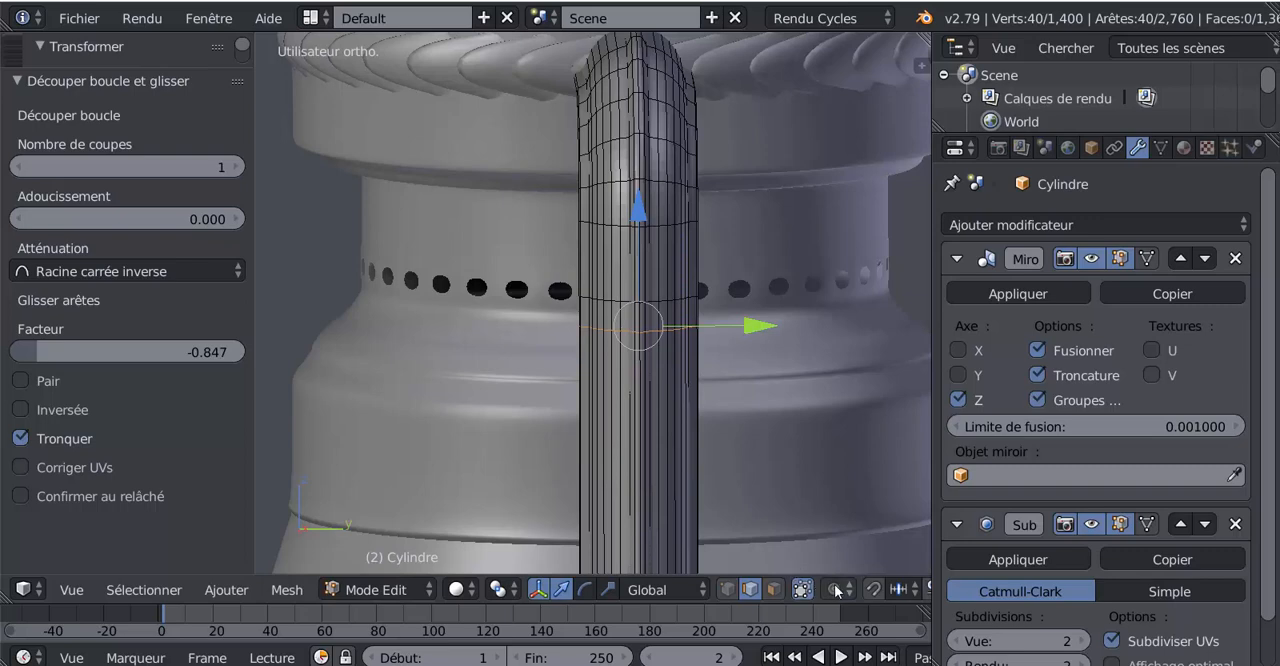
# In face selection mode and the right view, select the four central outward-facing faces between the tube's two new loops
pyautogui.moveTo(598, 452); pyautogui.dragTo(676, 394, button='middle')
pyautogui.scroll(2, 676, 394)
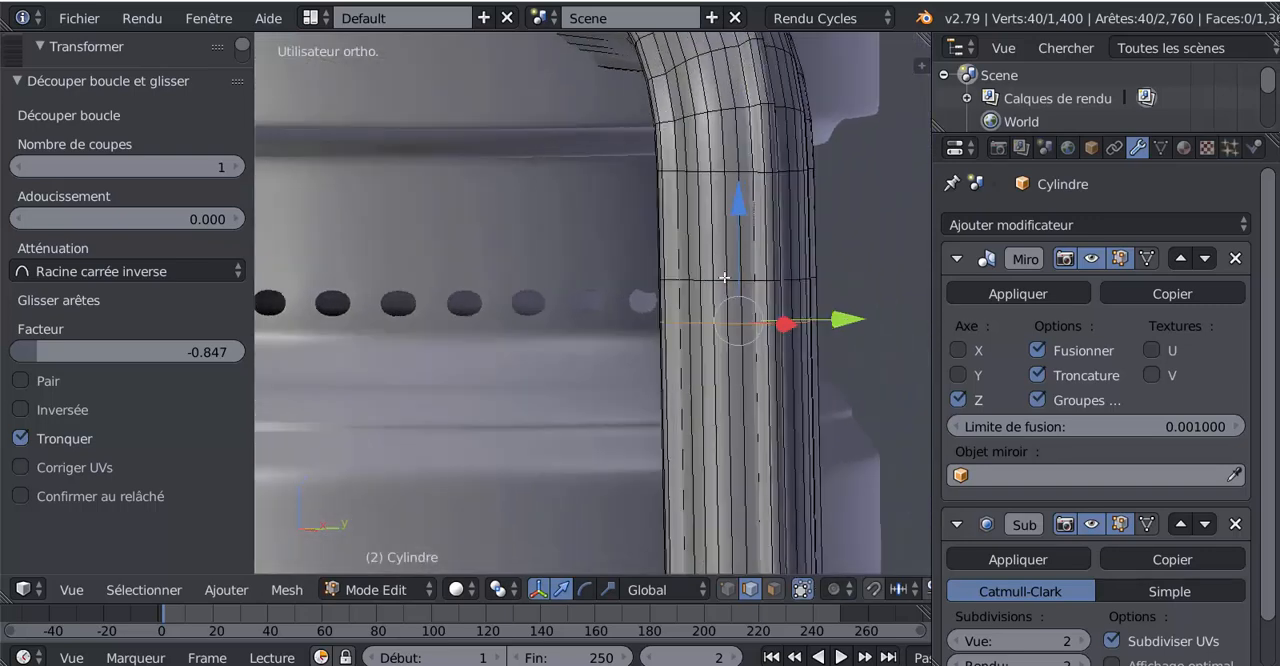
pyautogui.click(779, 593)
pyautogui.moveTo(709, 414); pyautogui.dragTo(653, 421, button='middle')
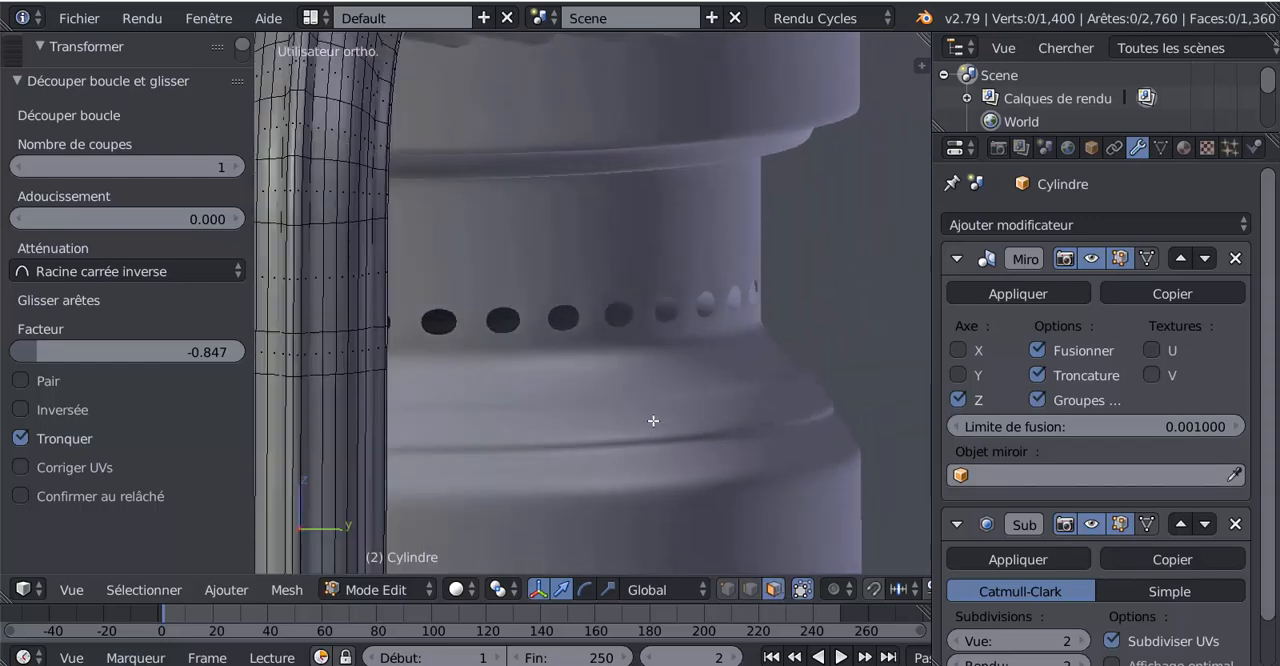
pyautogui.press('KP_3')
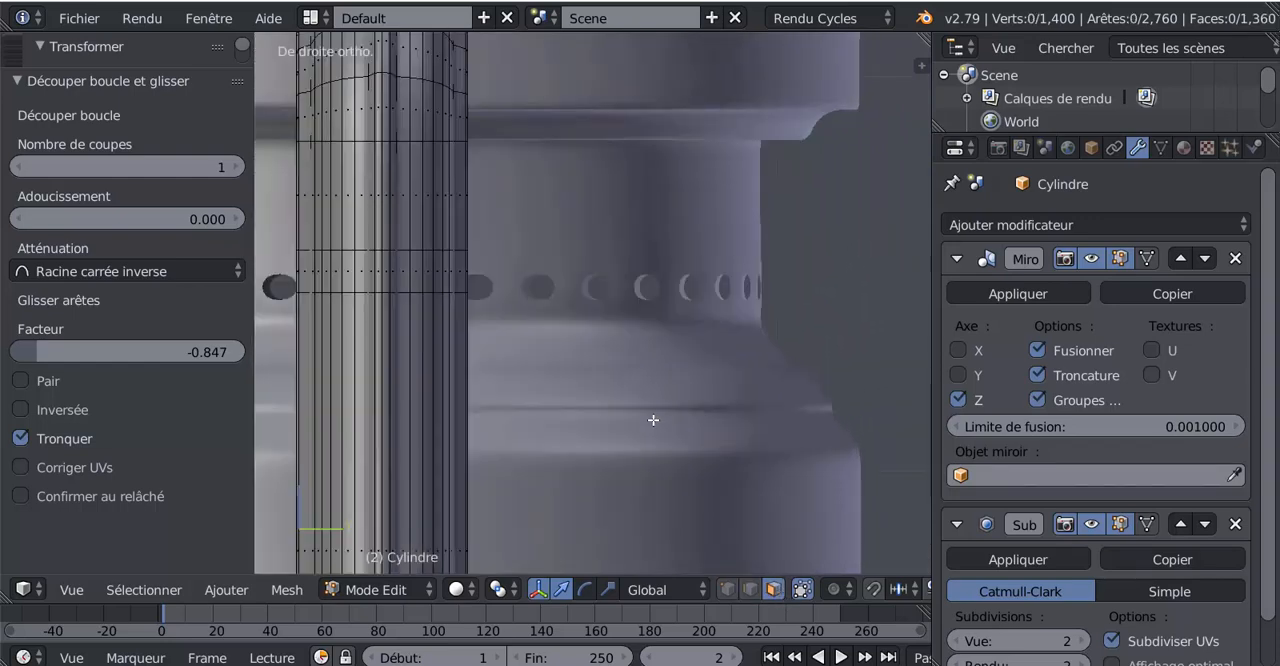
pyautogui.keyDown('shift'); pyautogui.moveTo(634, 379); pyautogui.dragTo(797, 380, button='middle'); pyautogui.keyUp('shift')
pyautogui.scroll(3, 600, 348)
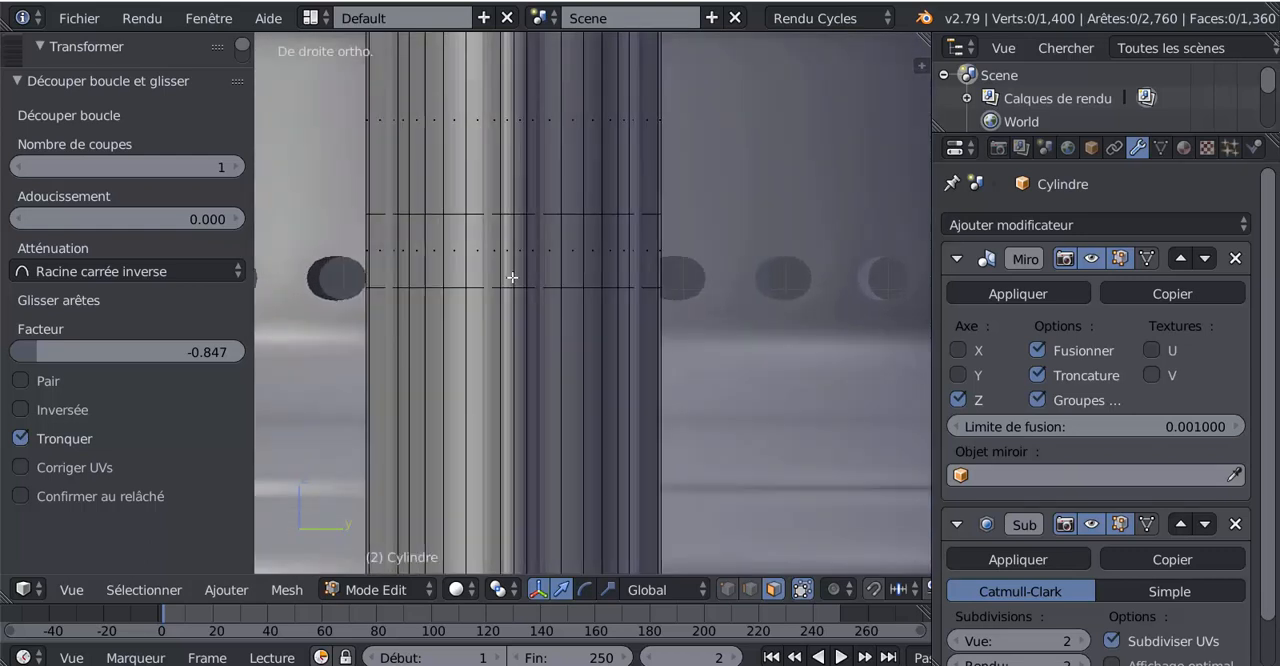
pyautogui.press('x')
pyautogui.moveTo(500, 250); pyautogui.dragTo(518, 253)
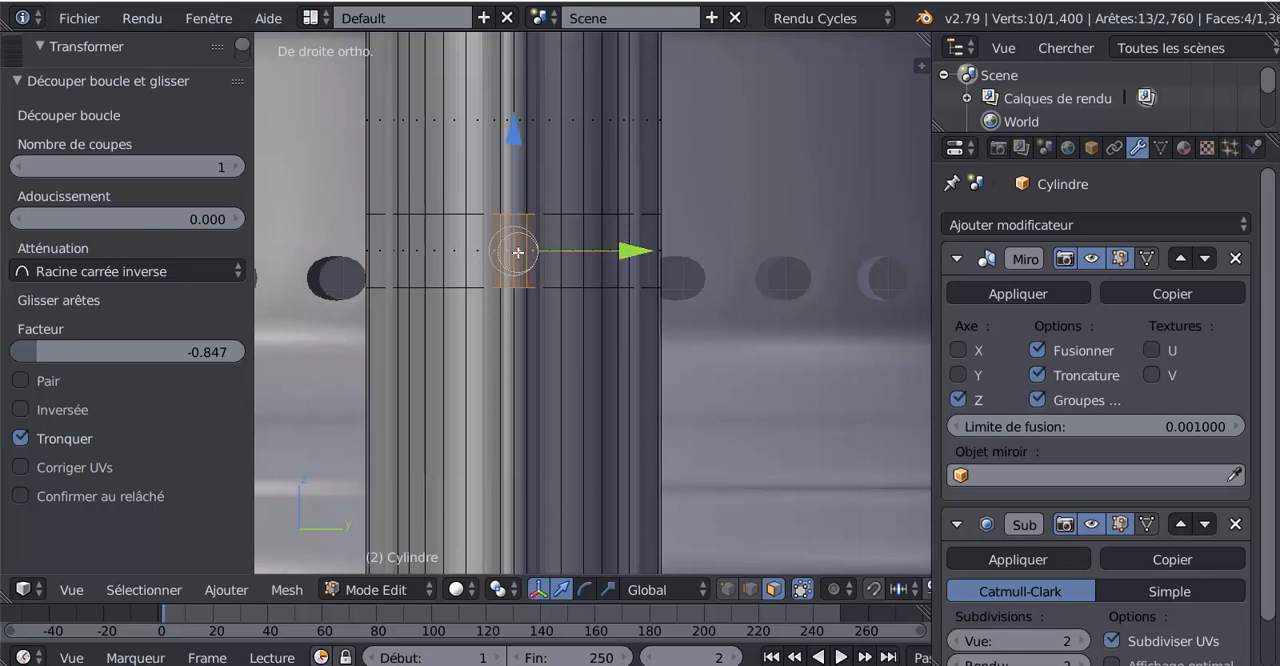
# Set the Subdivision Surface viewport level to 0 and extend the selection by one face on each side
pyautogui.scroll(-2, 1075, 609)
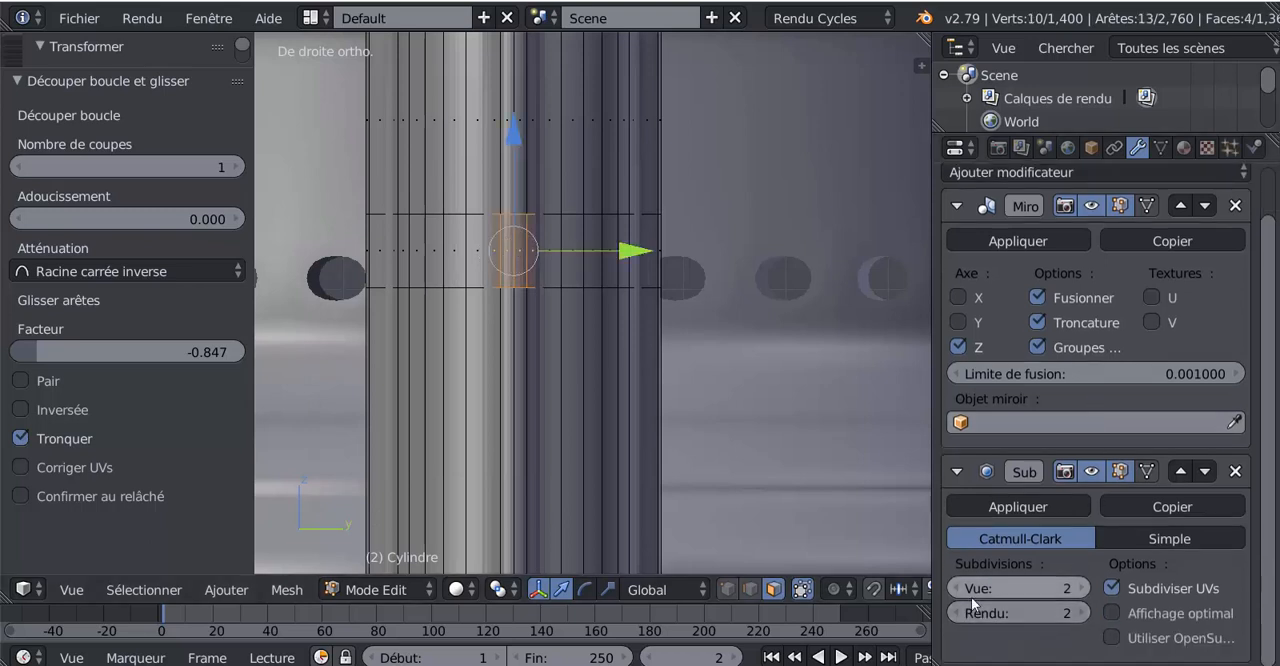
pyautogui.click(963, 592)
pyautogui.click(963, 592)
pyautogui.scroll(2, 515, 225)
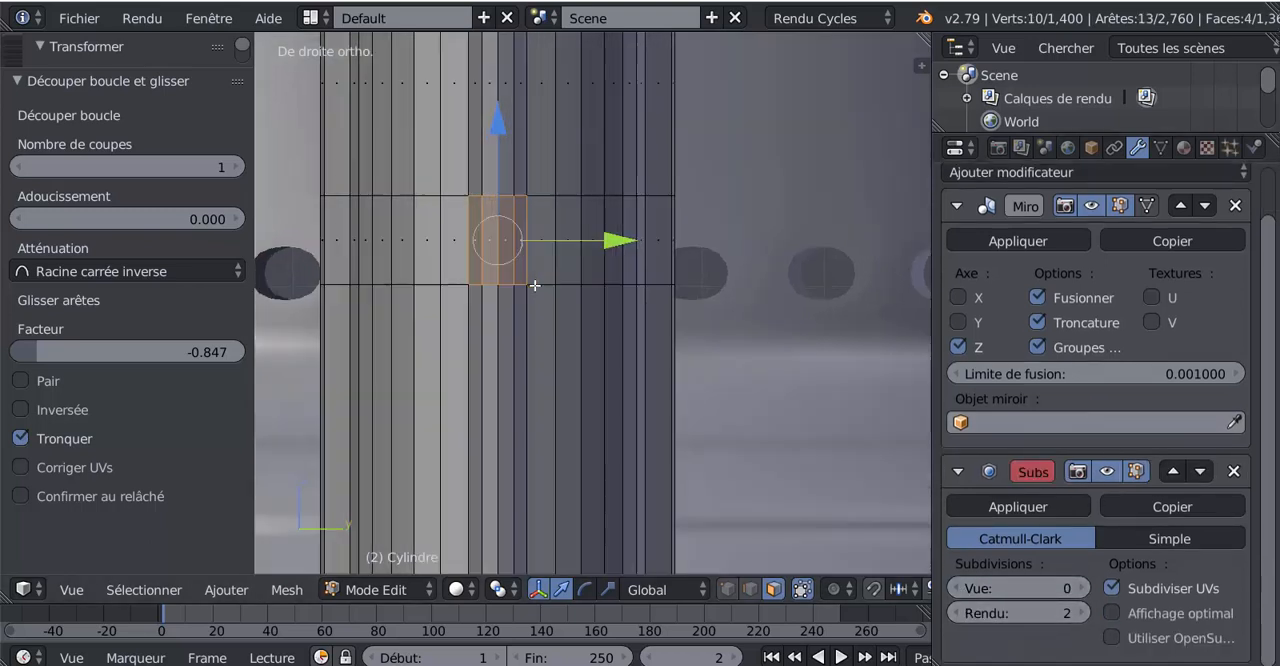
pyautogui.moveTo(522, 218); pyautogui.dragTo(465, 236)
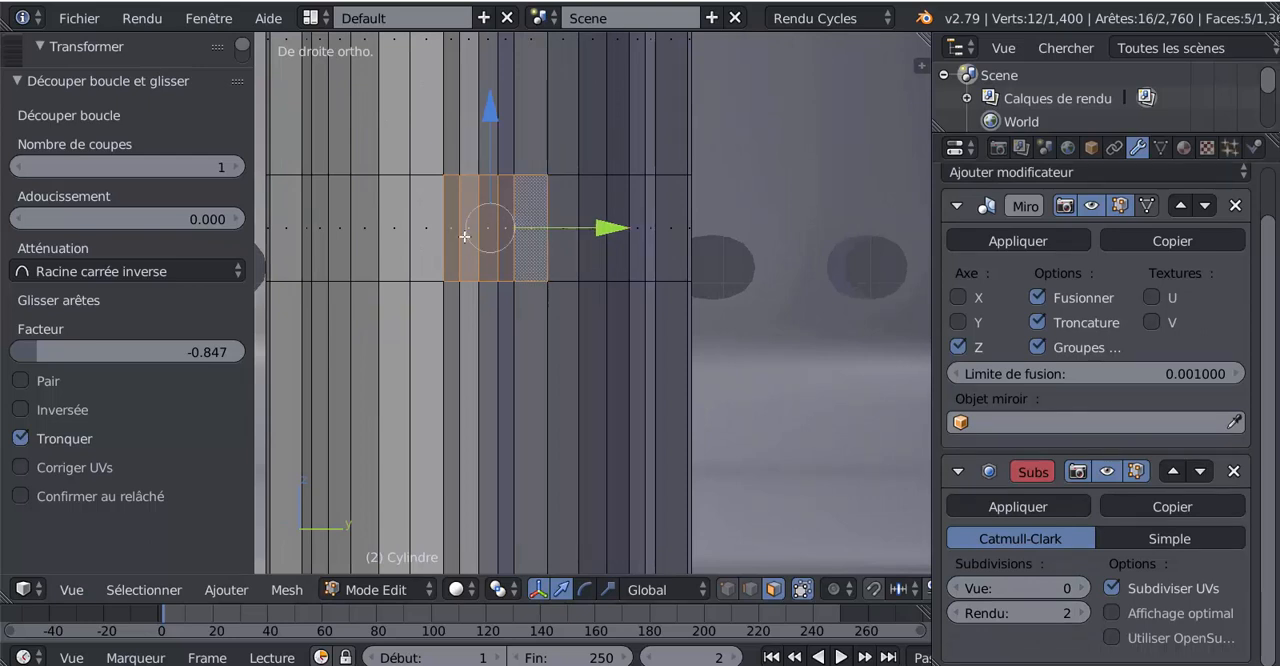
pyautogui.keyDown('shift'); pyautogui.rightClick(439, 234); pyautogui.keyUp('shift')
pyautogui.scroll(-2, 469, 261)
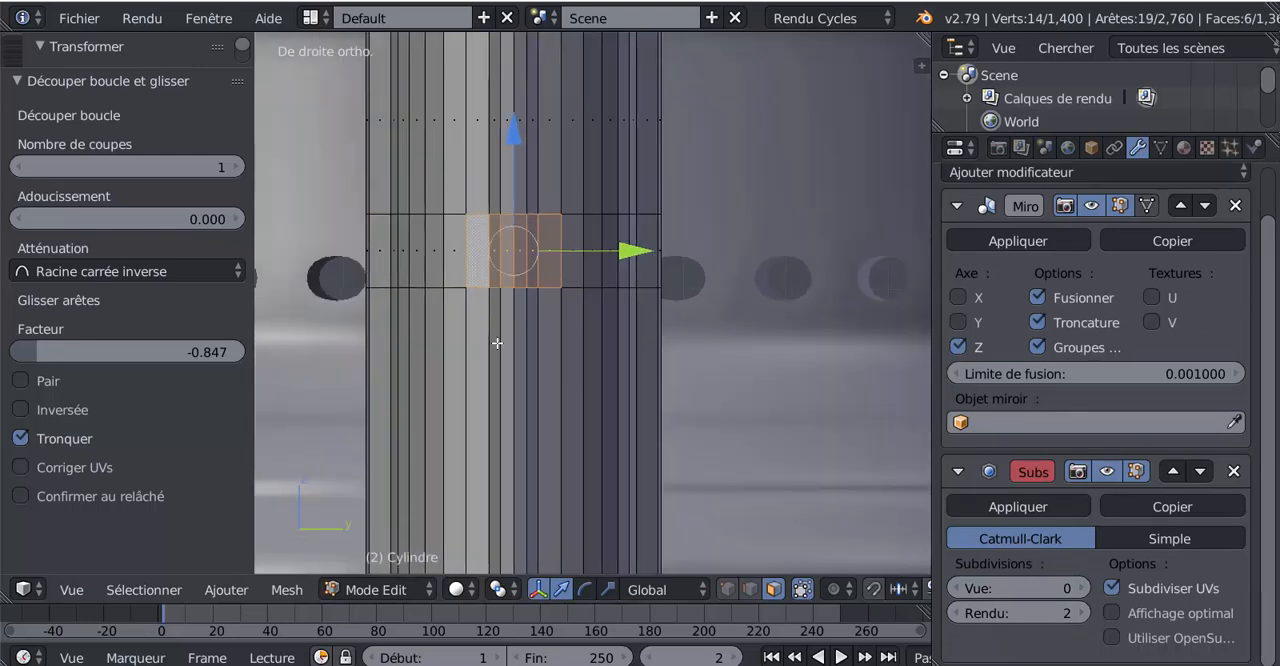
# Delete the six selected faces to open a rectangular hole in the outer side of the tube
pyautogui.moveTo(466, 400); pyautogui.dragTo(443, 406, button='middle')
pyautogui.keyDown('shift'); pyautogui.moveTo(532, 391); pyautogui.dragTo(815, 356, button='middle'); pyautogui.keyUp('shift')
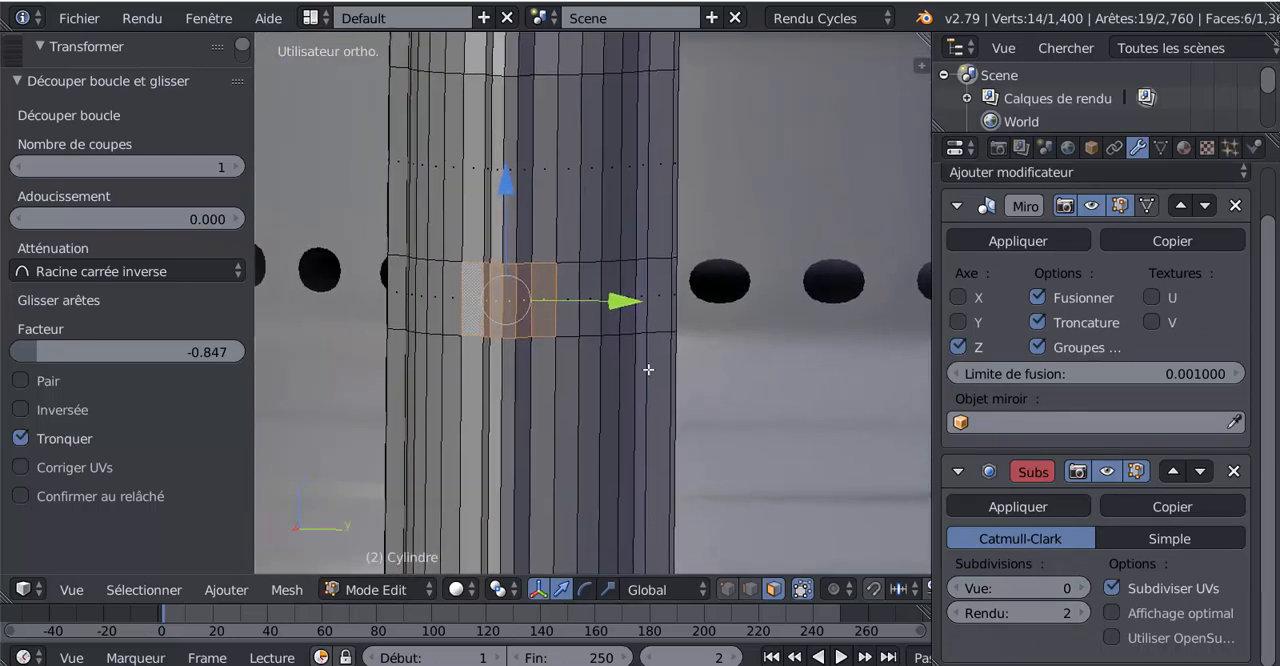
pyautogui.scroll(2, 600, 366)
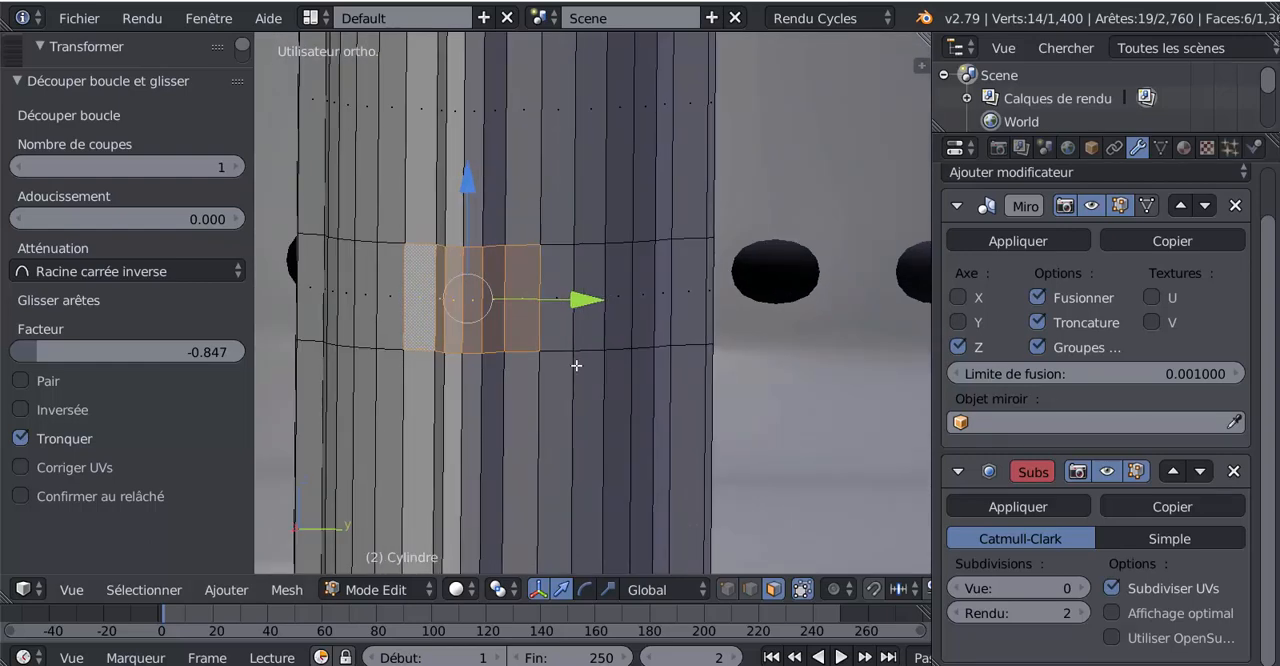
pyautogui.moveTo(619, 370); pyautogui.dragTo(623, 370, button='middle')
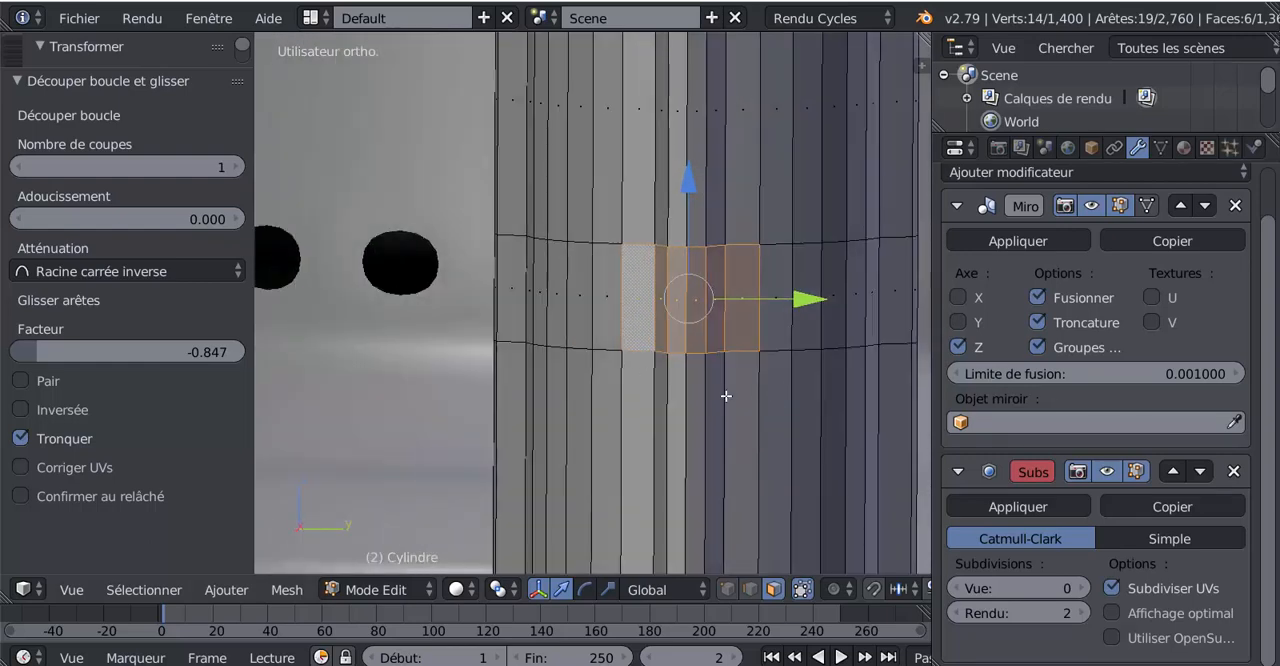
pyautogui.keyDown('shift'); pyautogui.moveTo(726, 396); pyautogui.dragTo(657, 388, button='middle'); pyautogui.keyUp('shift')
pyautogui.press('x')
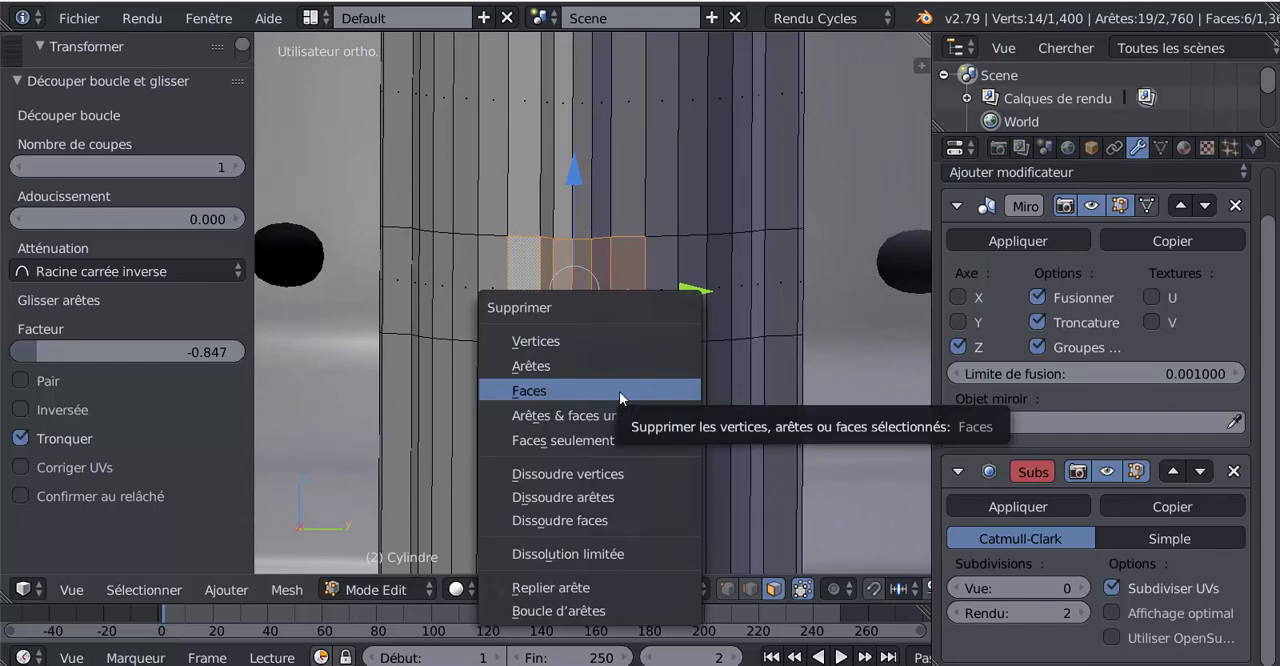
pyautogui.click(619, 391)
# Select the edge loop bordering the hole and extrude it inward, scaled to 0.602 in the right view
pyautogui.press('2')
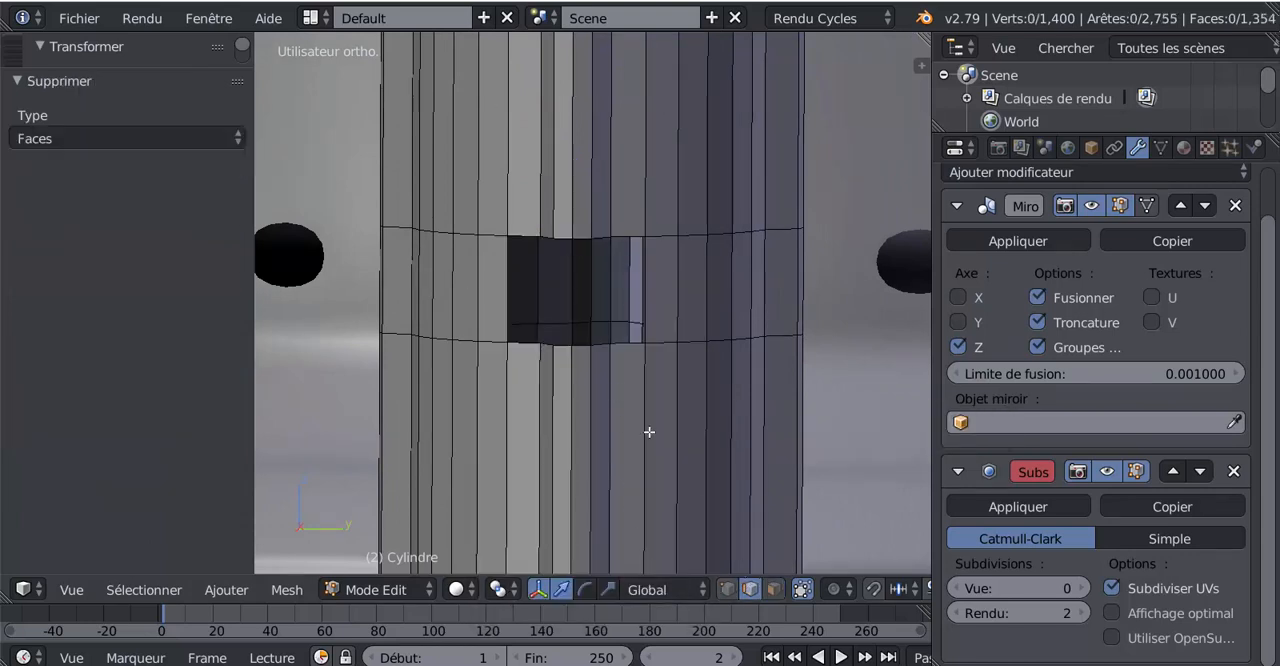
pyautogui.keyDown('alt'); pyautogui.rightClick(605, 348); pyautogui.keyUp('alt')
pyautogui.scroll(-3, 624, 371)
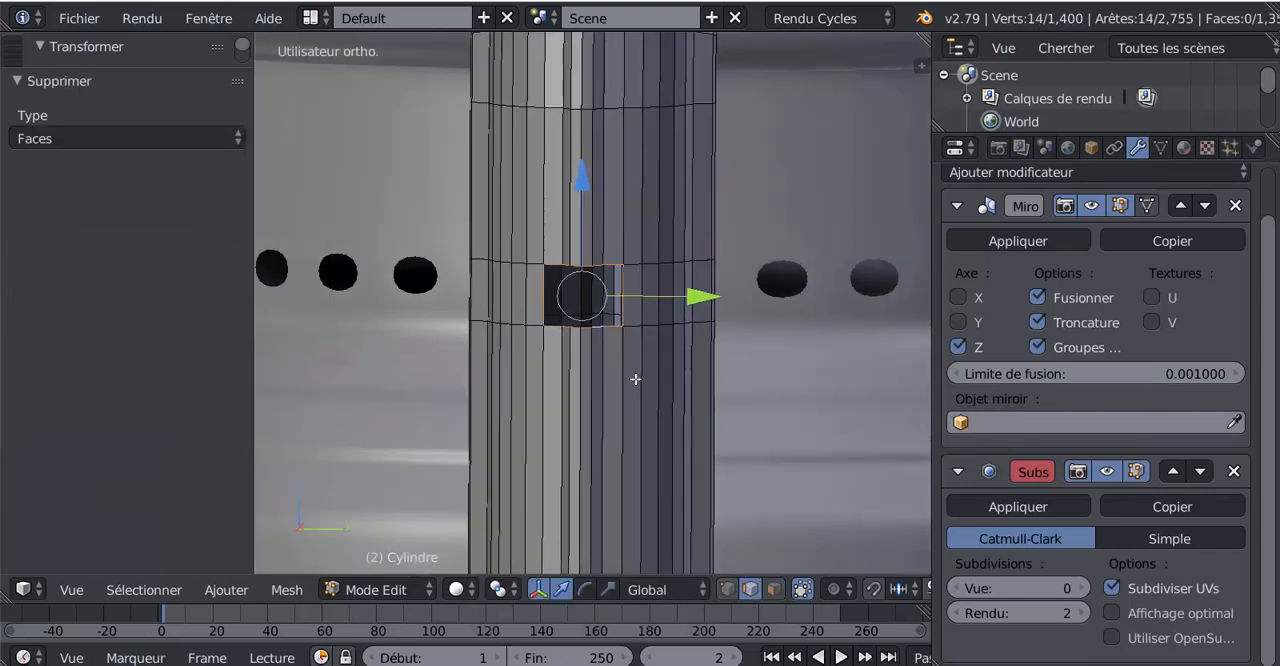
pyautogui.press('KP_1')
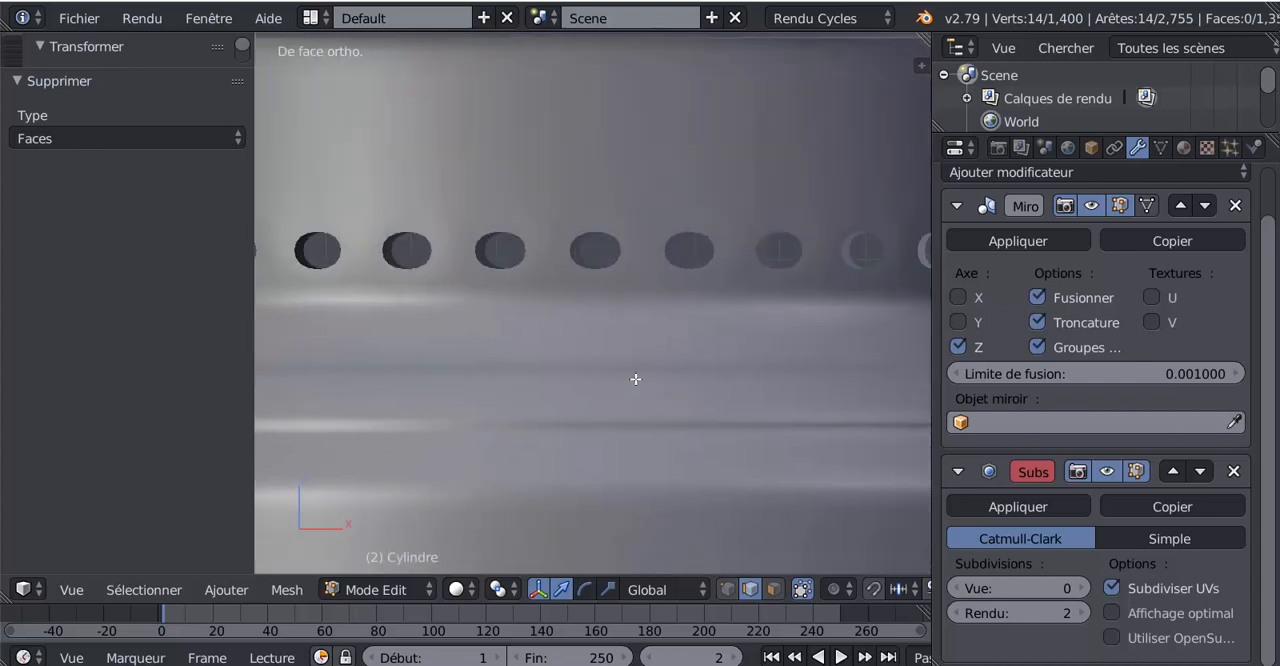
pyautogui.press('KP_3')
pyautogui.keyDown('shift'); pyautogui.moveTo(611, 377); pyautogui.dragTo(518, 433, button='middle'); pyautogui.keyUp('shift')
pyautogui.scroll(1, 660, 430)
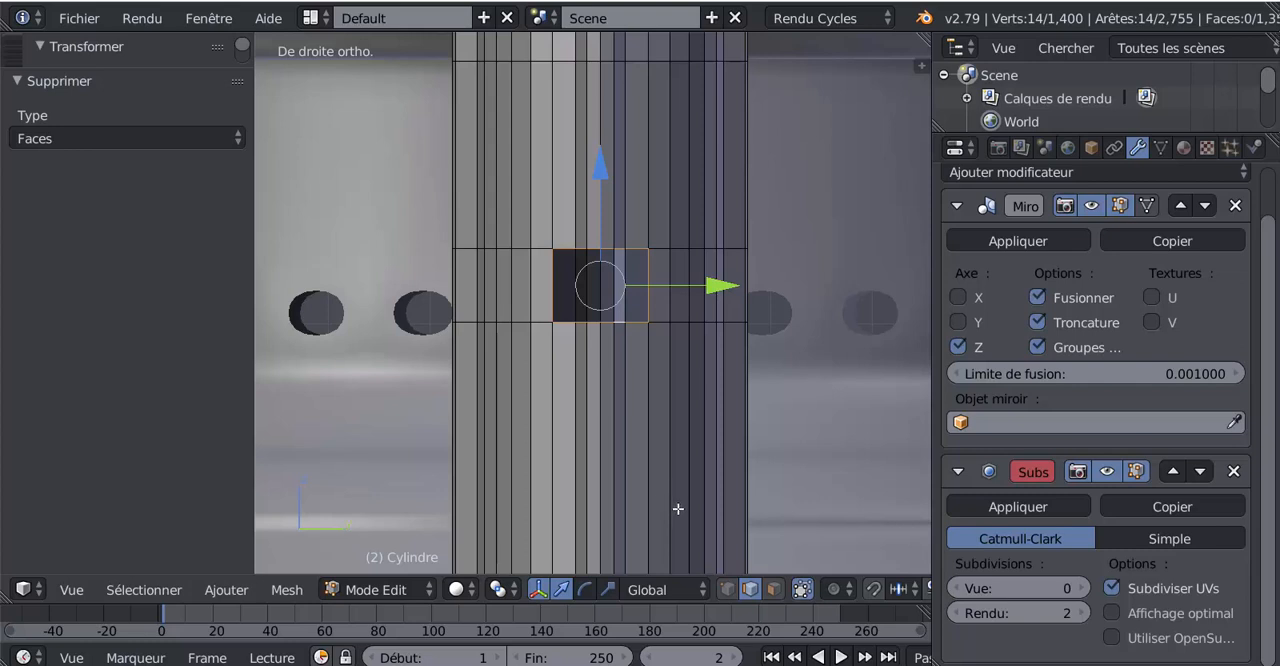
pyautogui.press('e')
pyautogui.press('s')
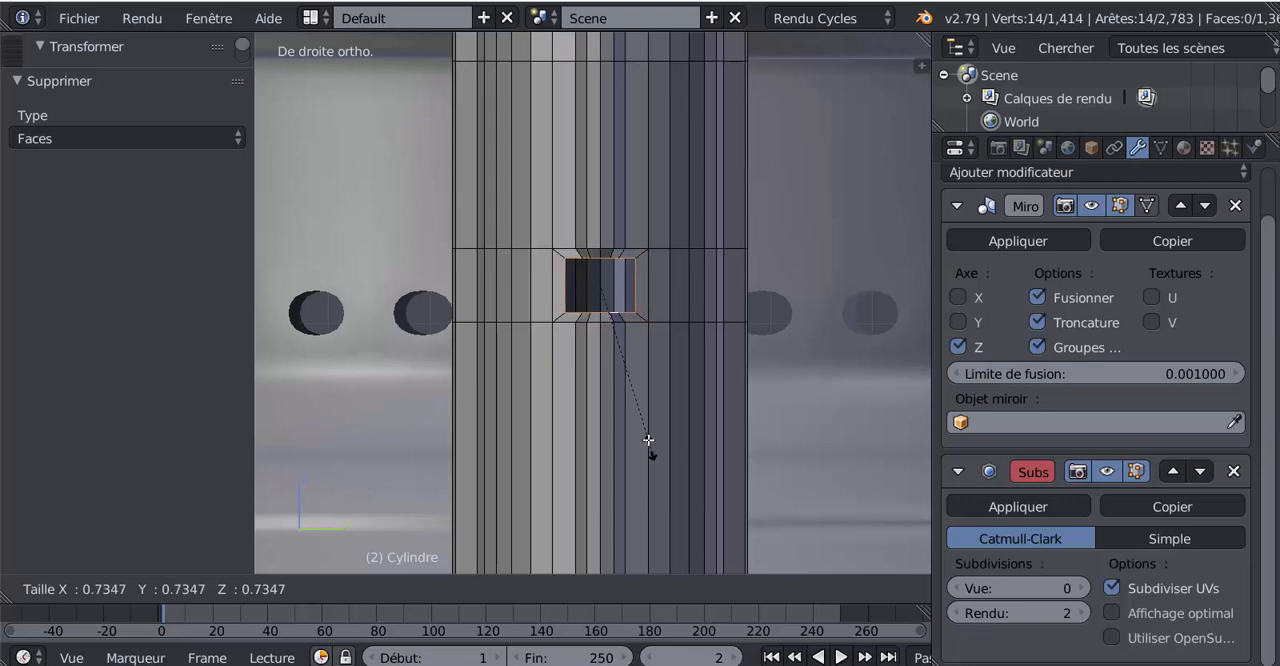
pyautogui.click(642, 421)
# Round the hole's inner edge loop into a circle with the LoopTools Circle operation
pyautogui.scroll(-3, 598, 444)
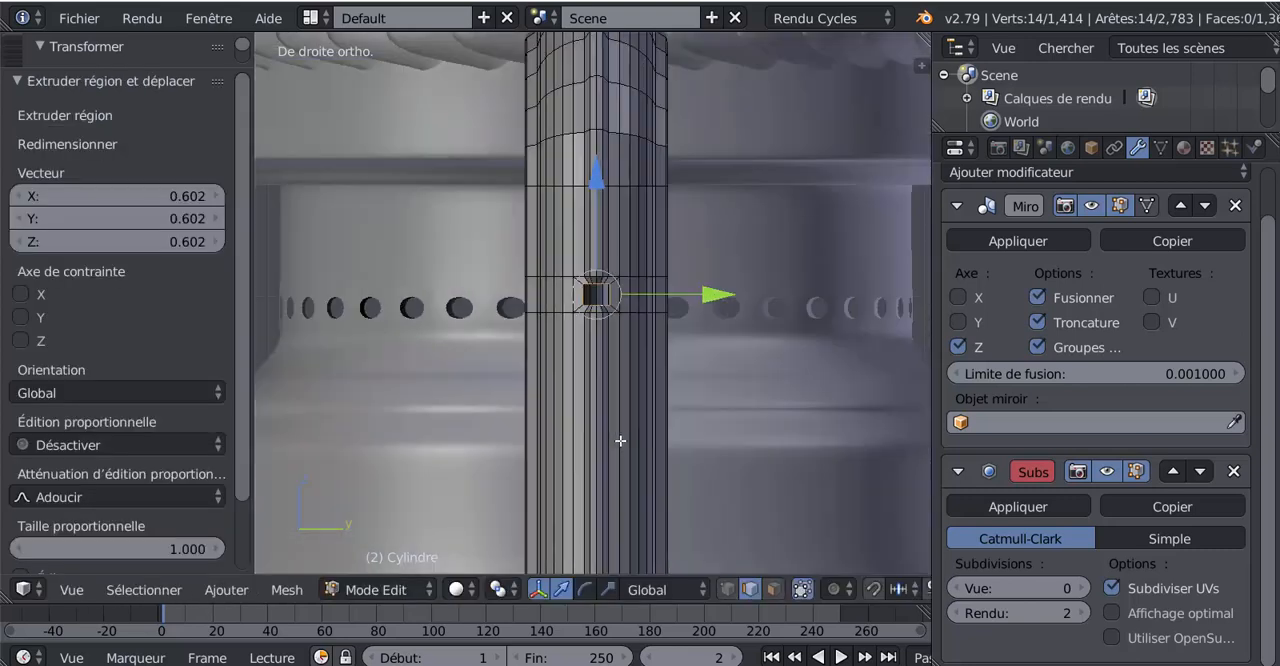
pyautogui.scroll(2, 598, 444)
pyautogui.scroll(1, 580, 441)
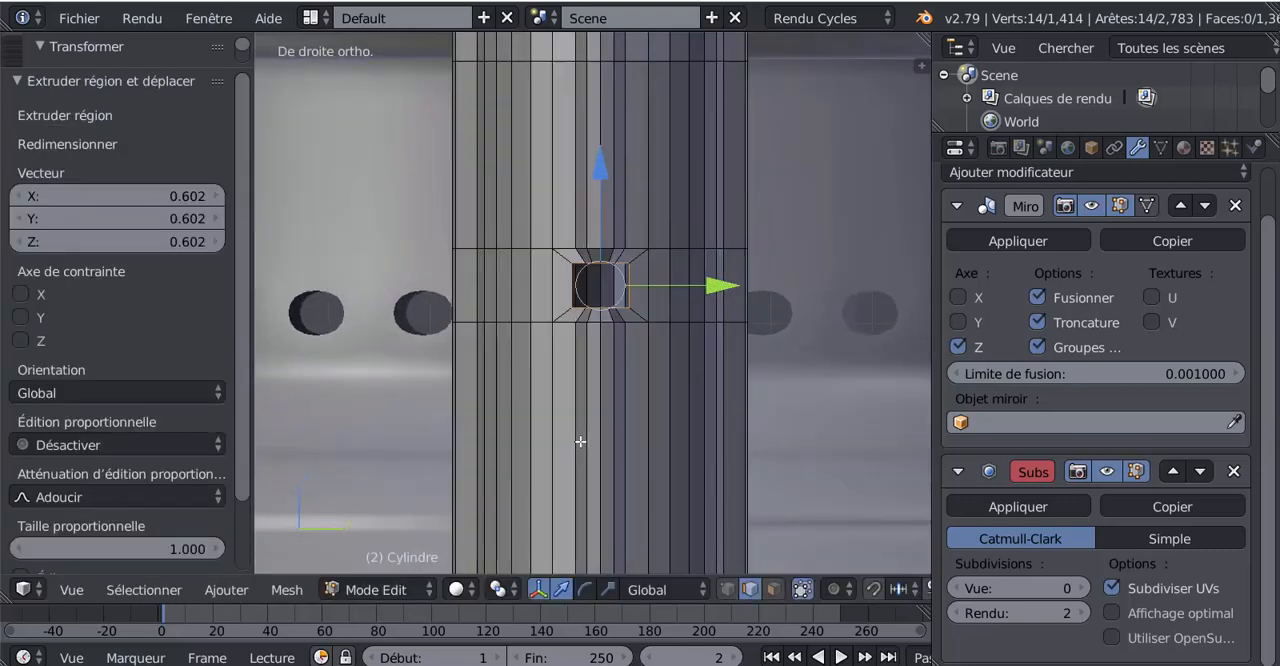
pyautogui.scroll(-3, 229, 472)
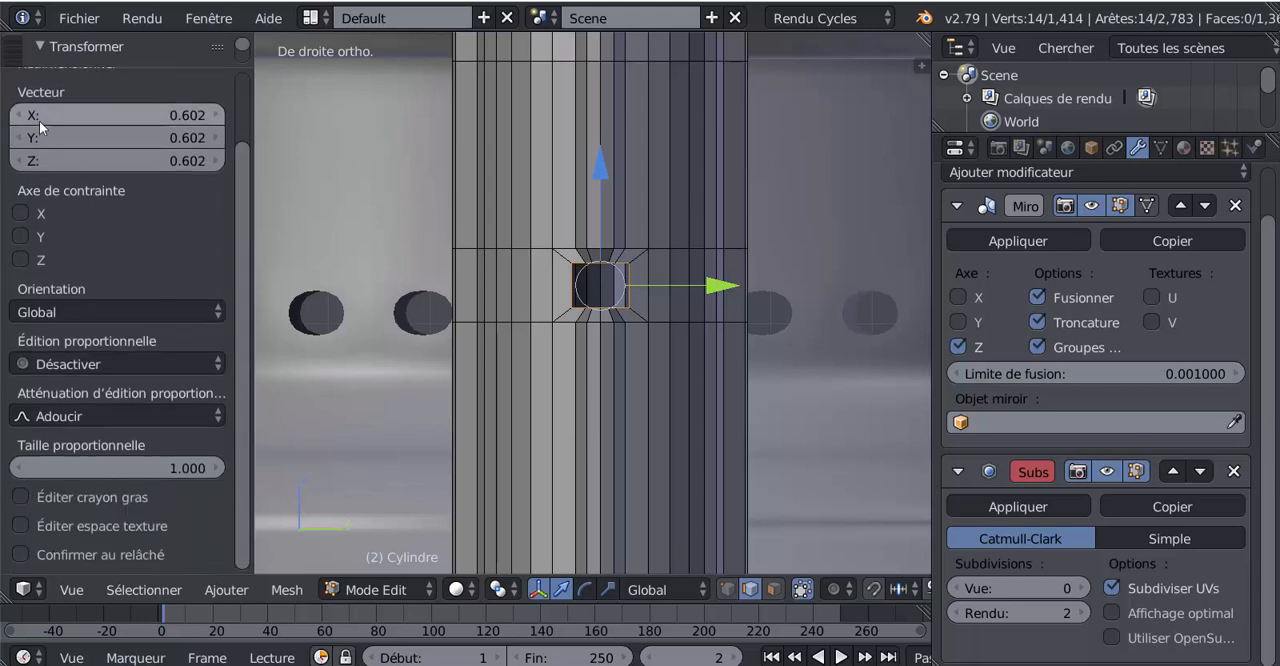
pyautogui.moveTo(83, 66); pyautogui.dragTo(83, 445)
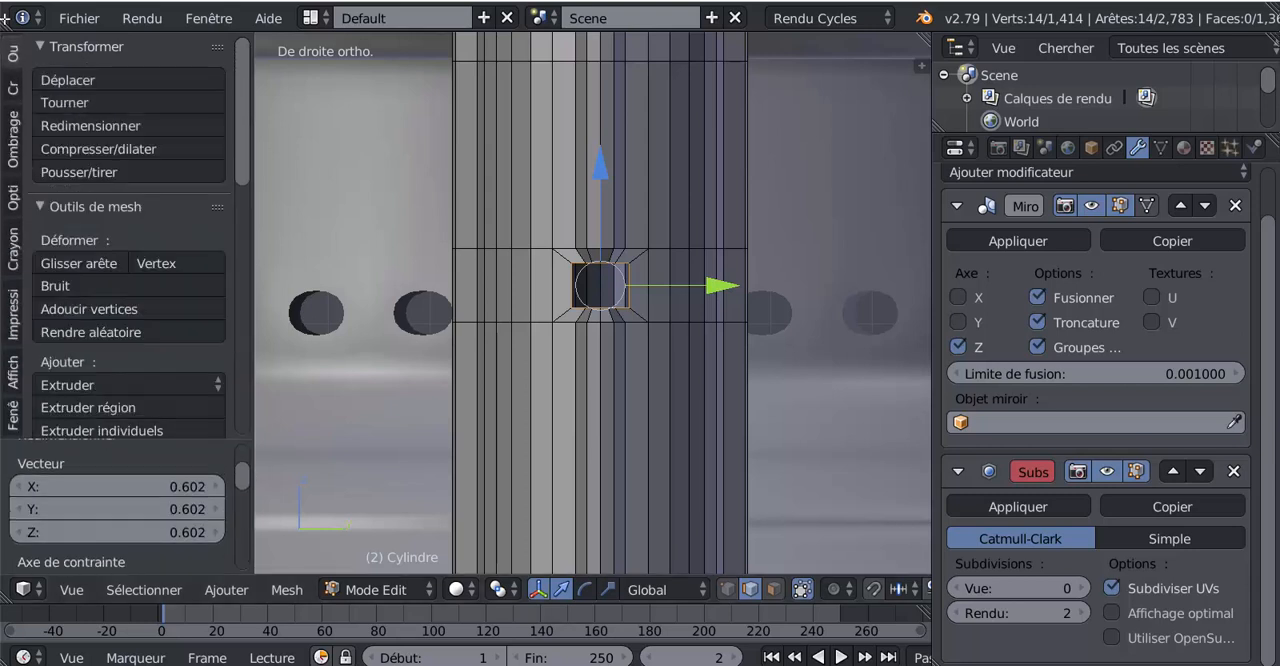
pyautogui.moveTo(238, 109); pyautogui.dragTo(238, 395)
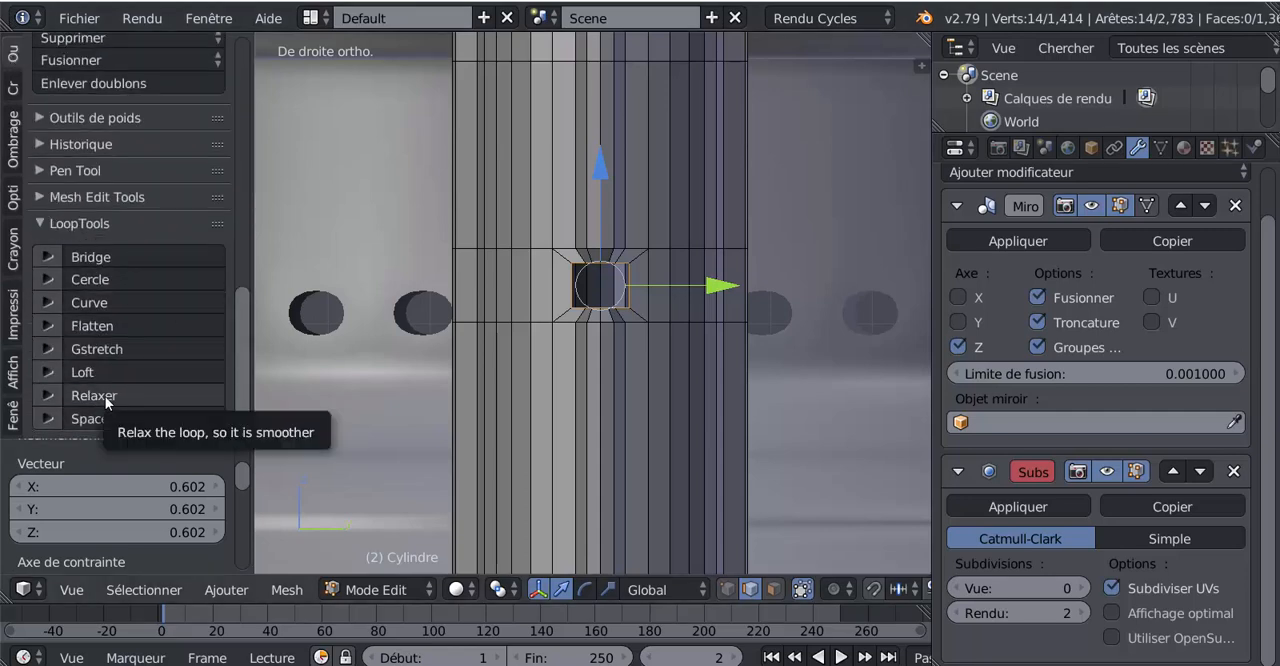
pyautogui.click(86, 278)
pyautogui.scroll(-2, 695, 366)
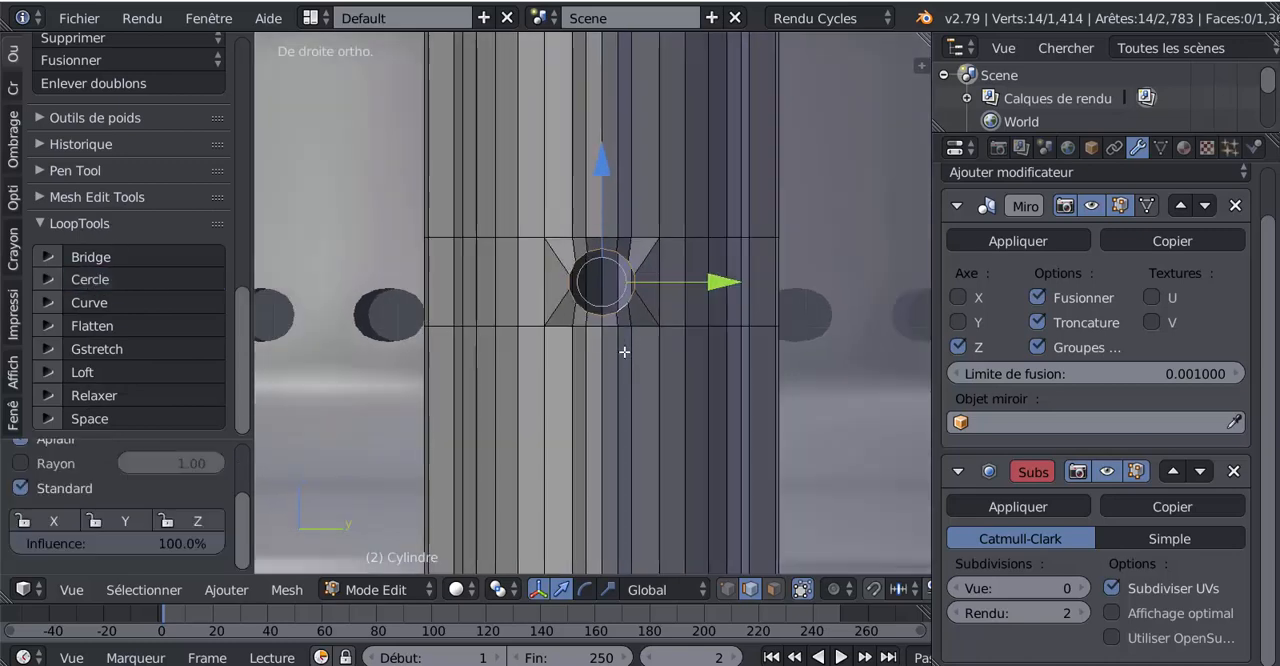
# Set the Subdivision Surface viewport level to 2, return to Object Mode and inspect the smoothed hole up close
pyautogui.moveTo(695, 366); pyautogui.dragTo(751, 373, button='middle')
pyautogui.moveTo(825, 390); pyautogui.dragTo(600, 351, button='middle')
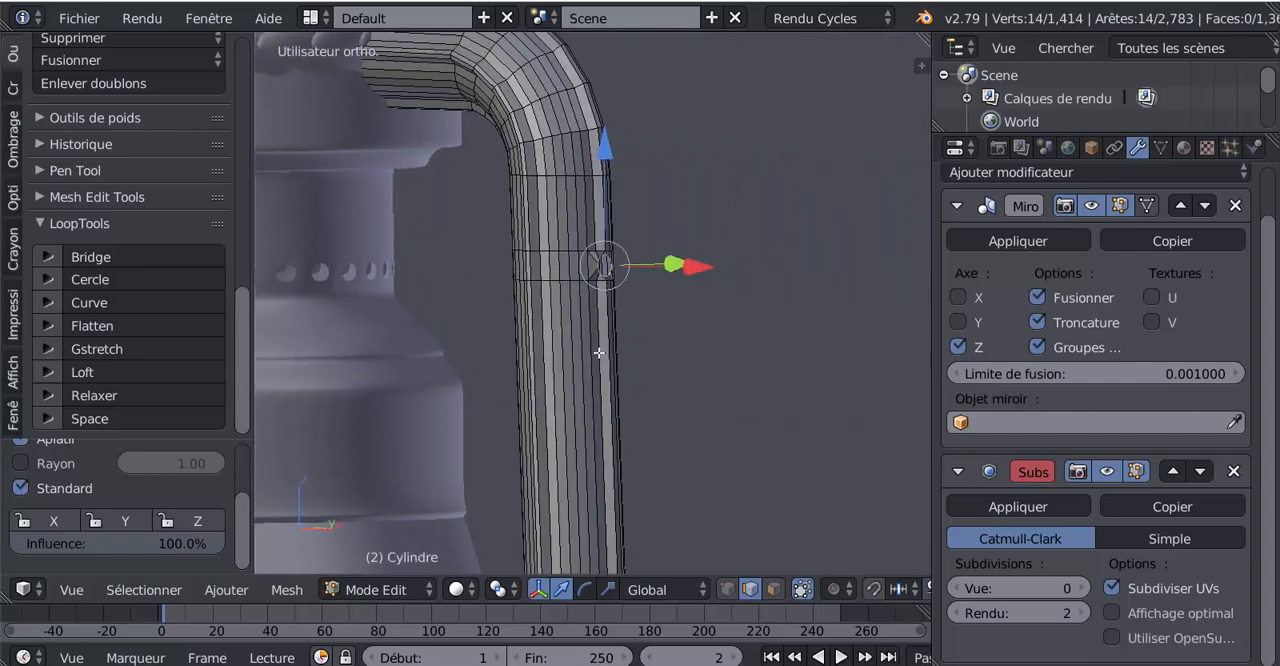
pyautogui.click(1078, 590)
pyautogui.click(1078, 590)
pyautogui.click(1078, 590)
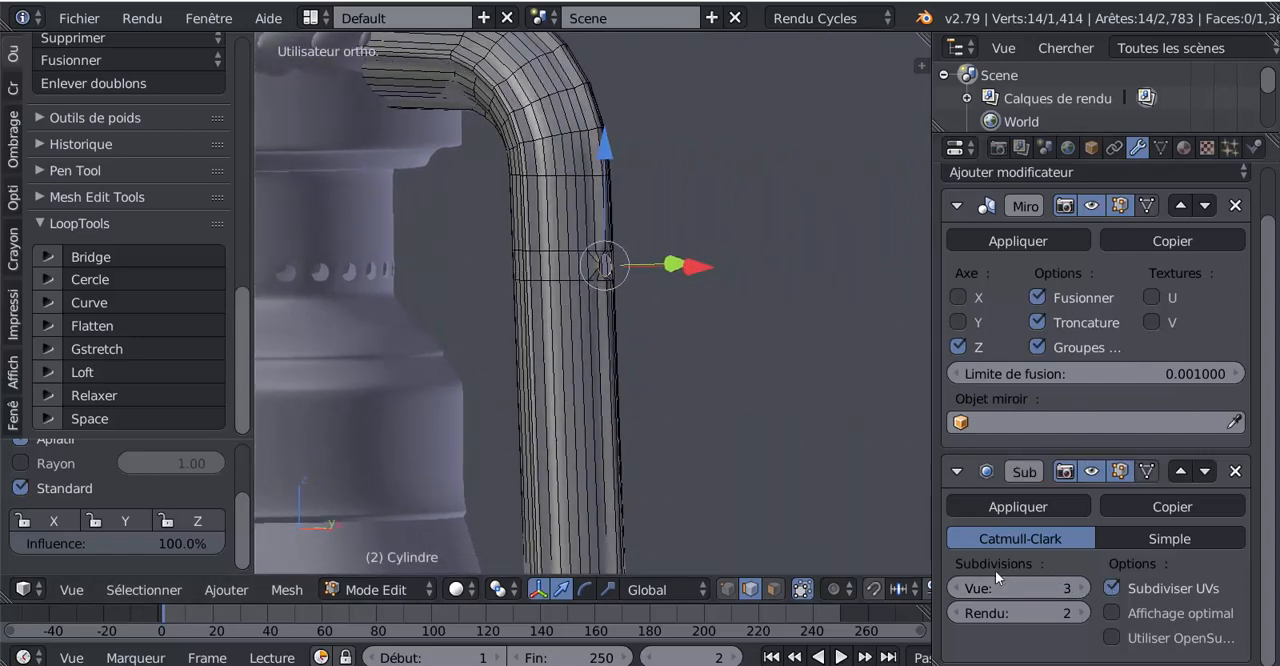
pyautogui.click(958, 588)
pyautogui.press('Tab')
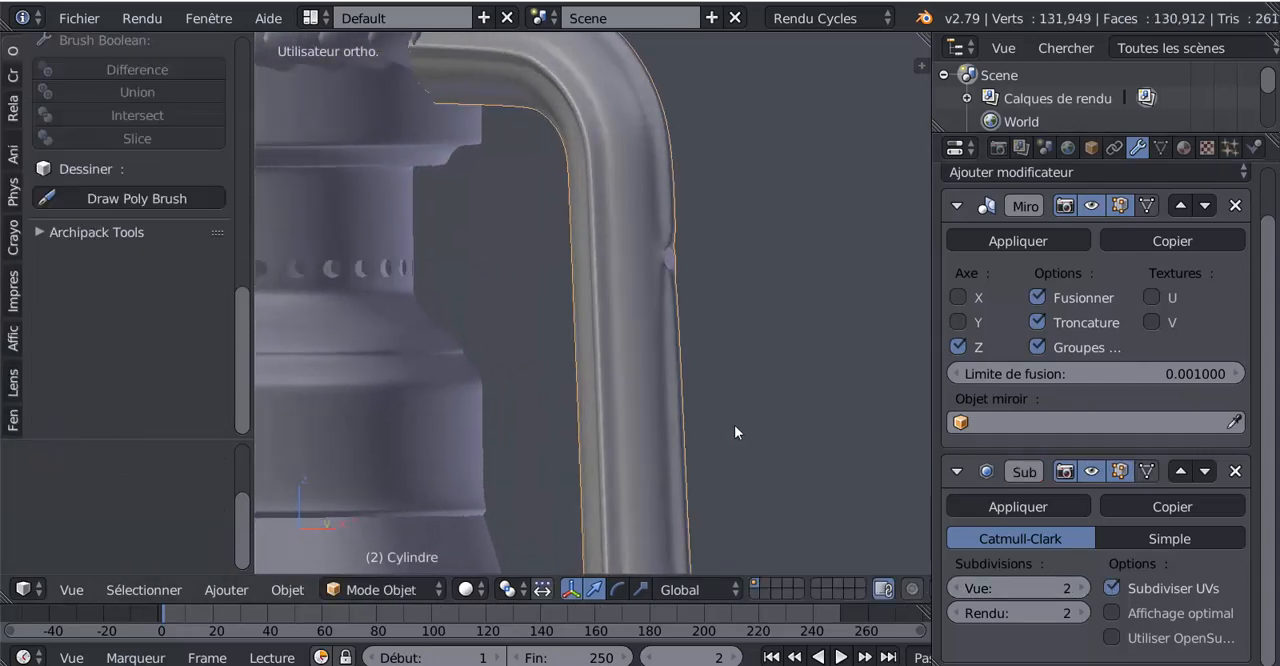
pyautogui.scroll(3, 734, 425)
pyautogui.moveTo(734, 424); pyautogui.dragTo(592, 453, button='middle')
pyautogui.scroll(2, 522, 393)
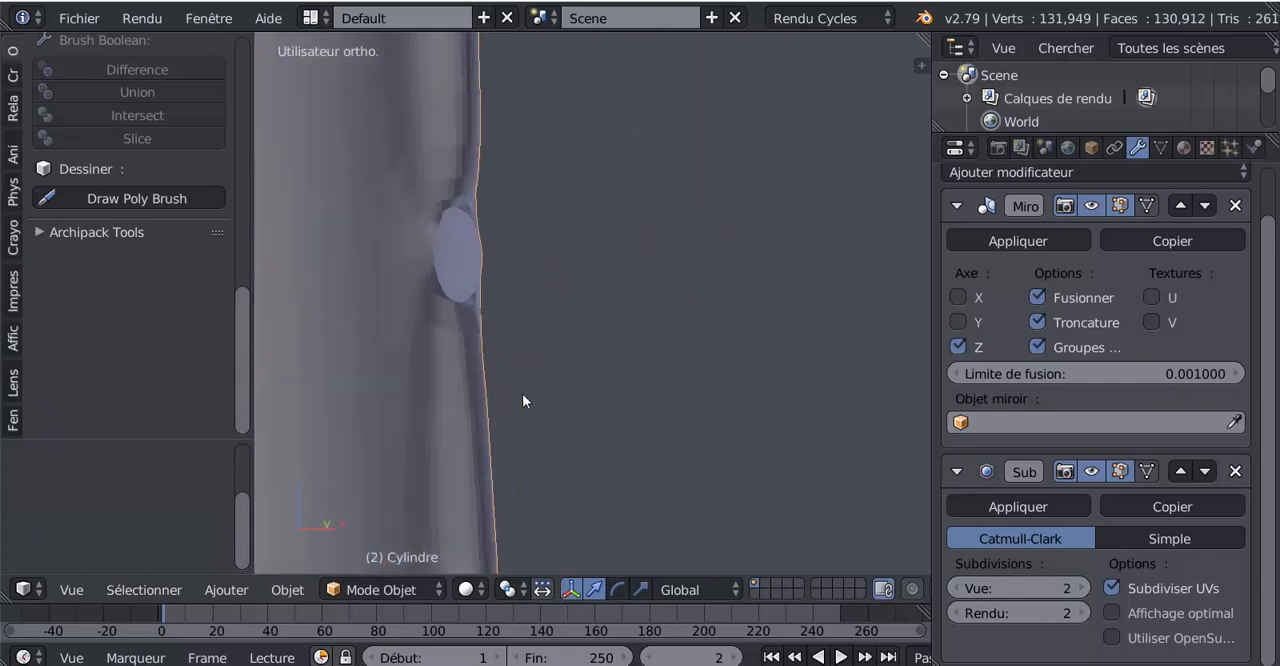
pyautogui.keyDown('shift'); pyautogui.moveTo(572, 382); pyautogui.dragTo(740, 400, button='middle'); pyautogui.keyUp('shift')
pyautogui.scroll(2, 712, 391)
# Re-enter Edit Mode on the tube and move the hole's circular loop along the X axis in the front view
pyautogui.press('Tab')
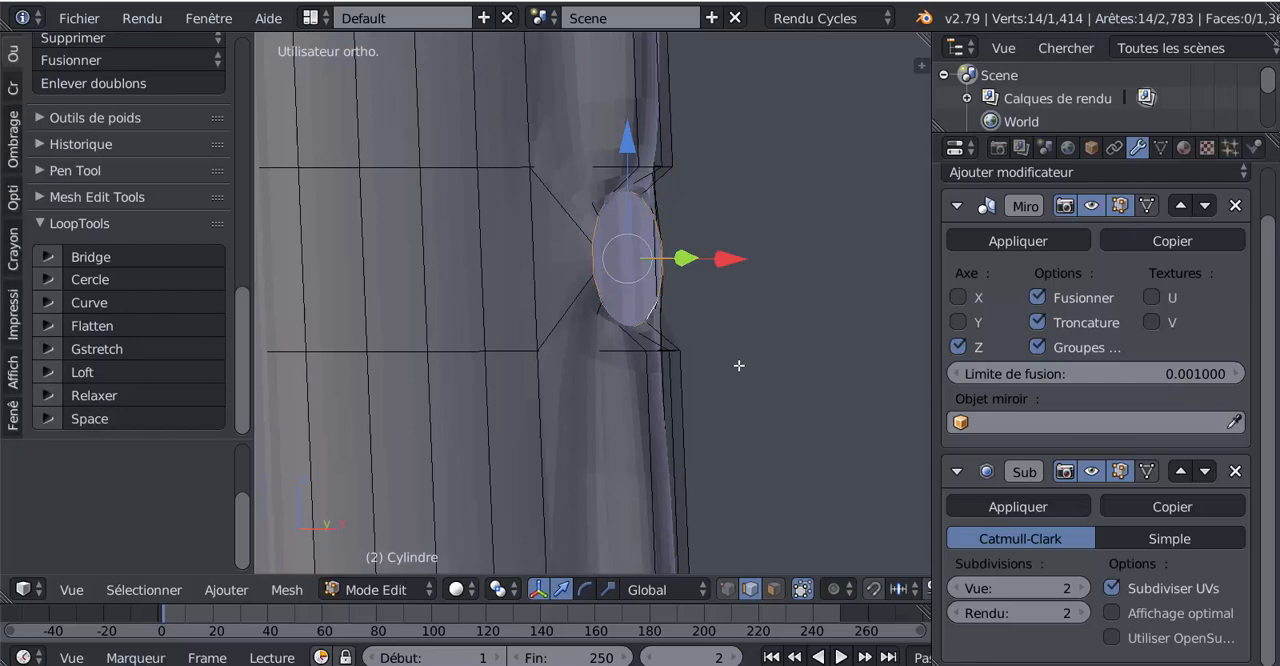
pyautogui.press('KP_1')
pyautogui.scroll(-9, 739, 366)
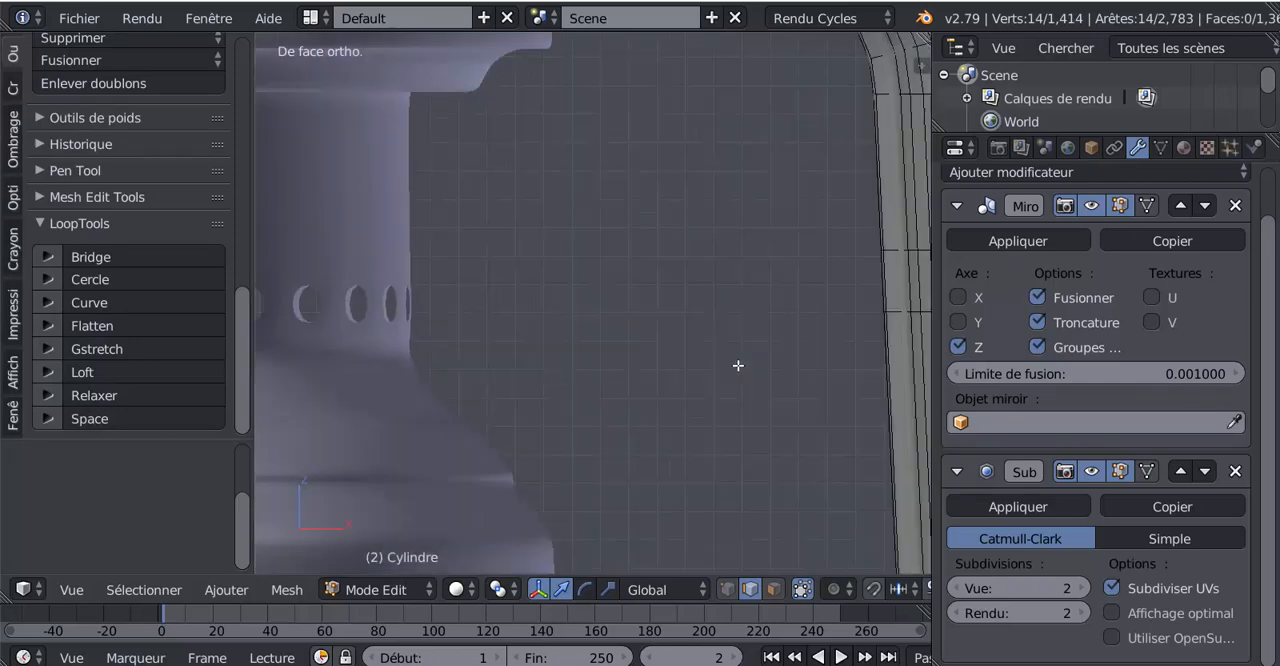
pyautogui.keyDown('shift'); pyautogui.moveTo(768, 333); pyautogui.dragTo(424, 354, button='middle'); pyautogui.keyUp('shift')
pyautogui.scroll(6, 650, 336)
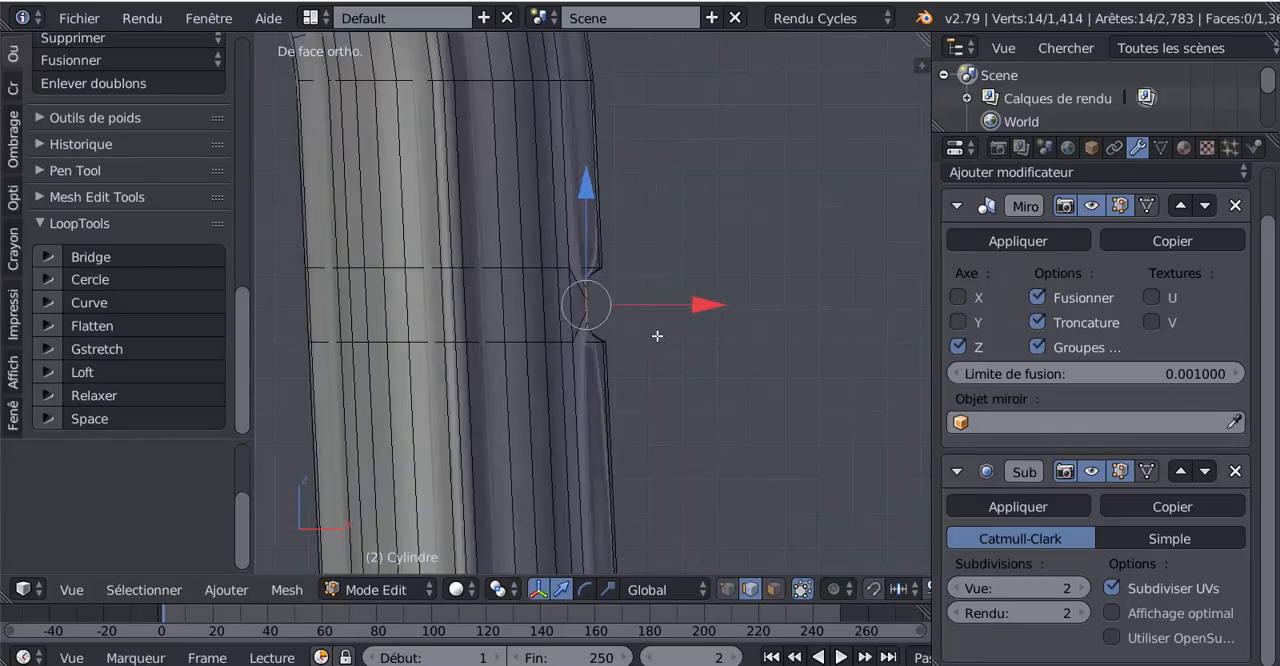
pyautogui.keyDown('shift'); pyautogui.moveTo(657, 334); pyautogui.dragTo(658, 360, button='middle'); pyautogui.keyUp('shift')
pyautogui.scroll(1, 658, 360)
pyautogui.moveTo(711, 337)
pyautogui.mouseDown()
pyautogui.moveTo(723, 332)
pyautogui.moveTo(711, 337)
pyautogui.mouseUp()
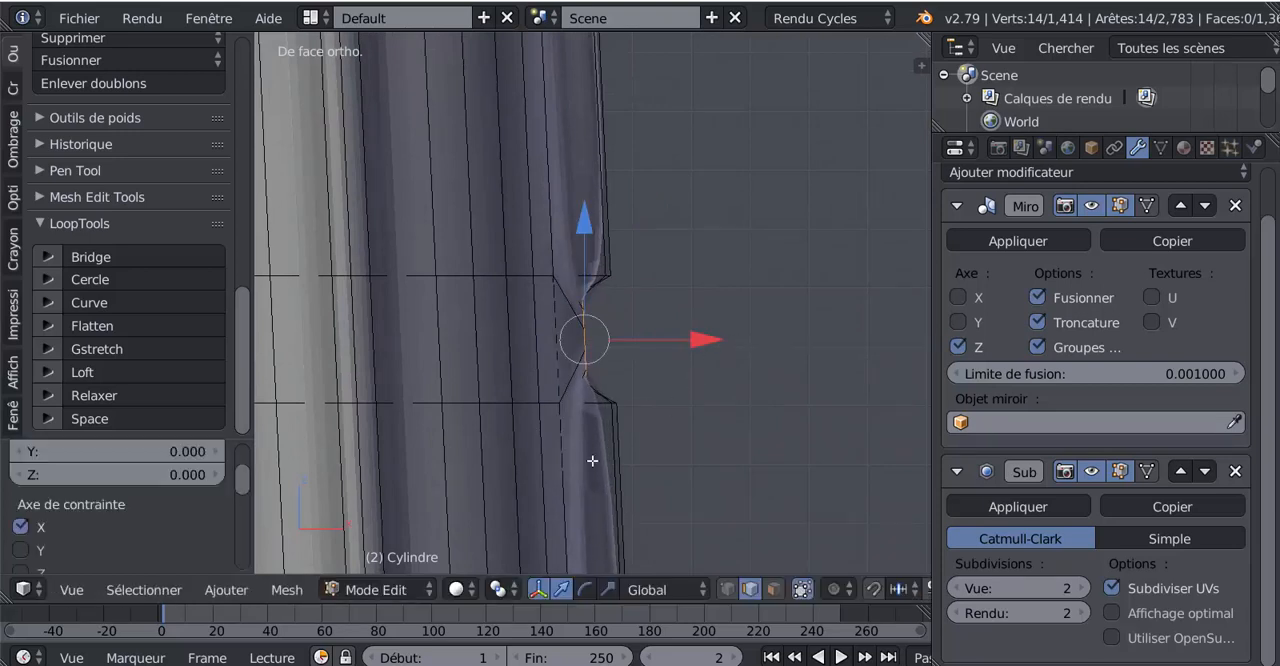
# Extrude the hole's circular edge loop and move it outward along the X axis to form a short round stub
pyautogui.moveTo(658, 440); pyautogui.dragTo(660, 439, button='middle')
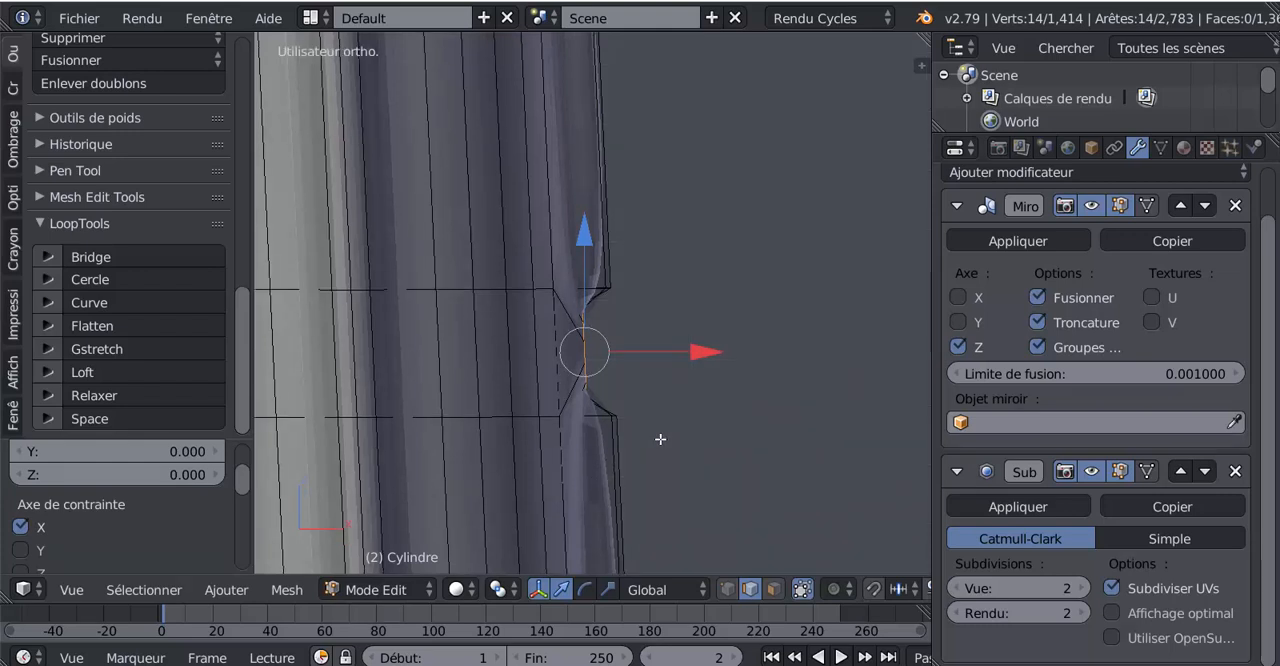
pyautogui.press('e')
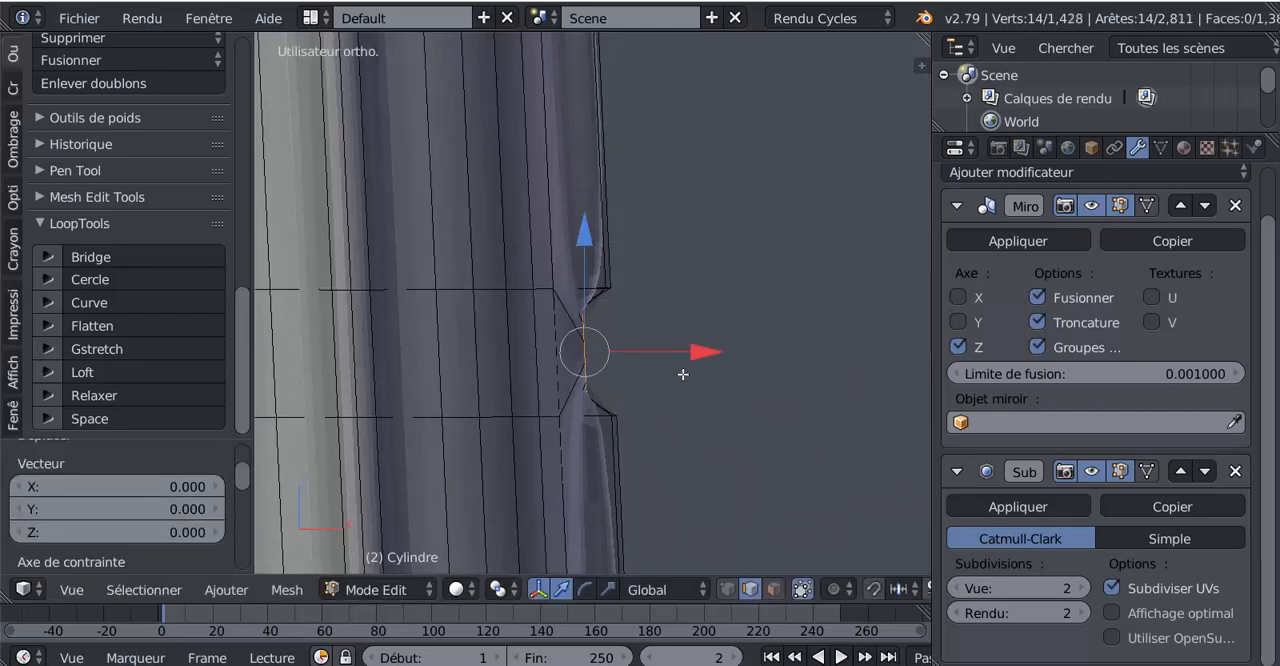
pyautogui.moveTo(704, 351); pyautogui.dragTo(737, 346)
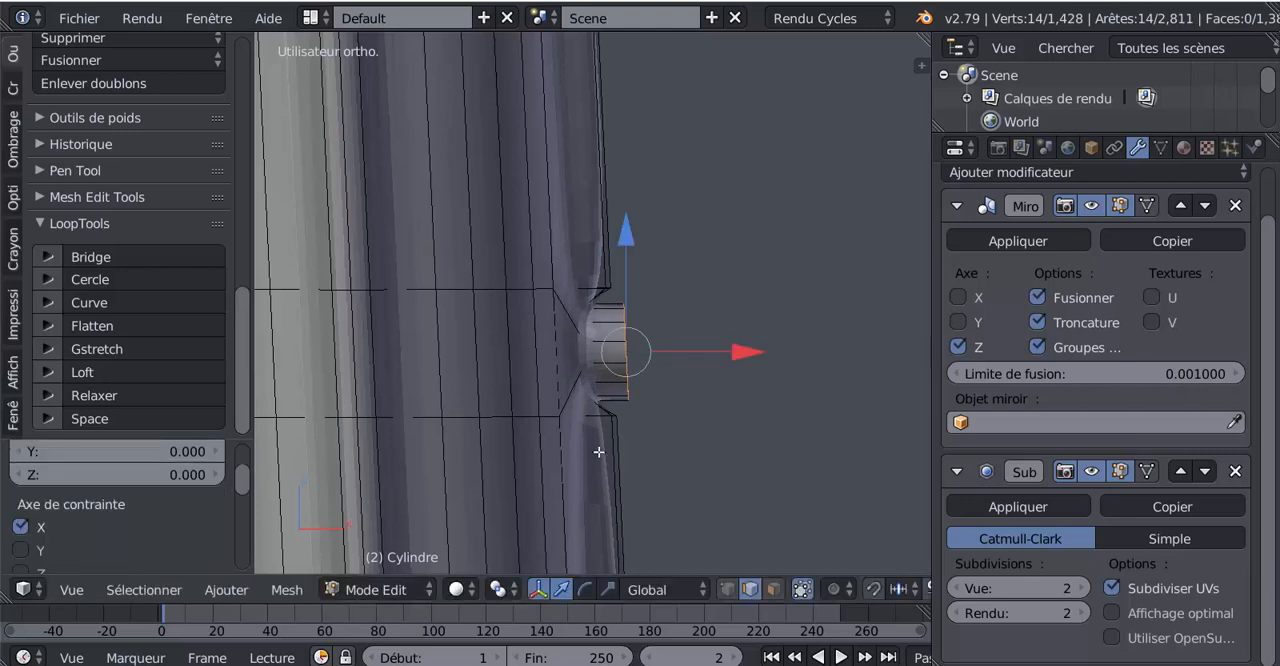
# Add two supporting edge loops around the tube, slid tight against the edges just below and above the stub
pyautogui.hotkey('ctrl', 'r')
pyautogui.click(598, 461)
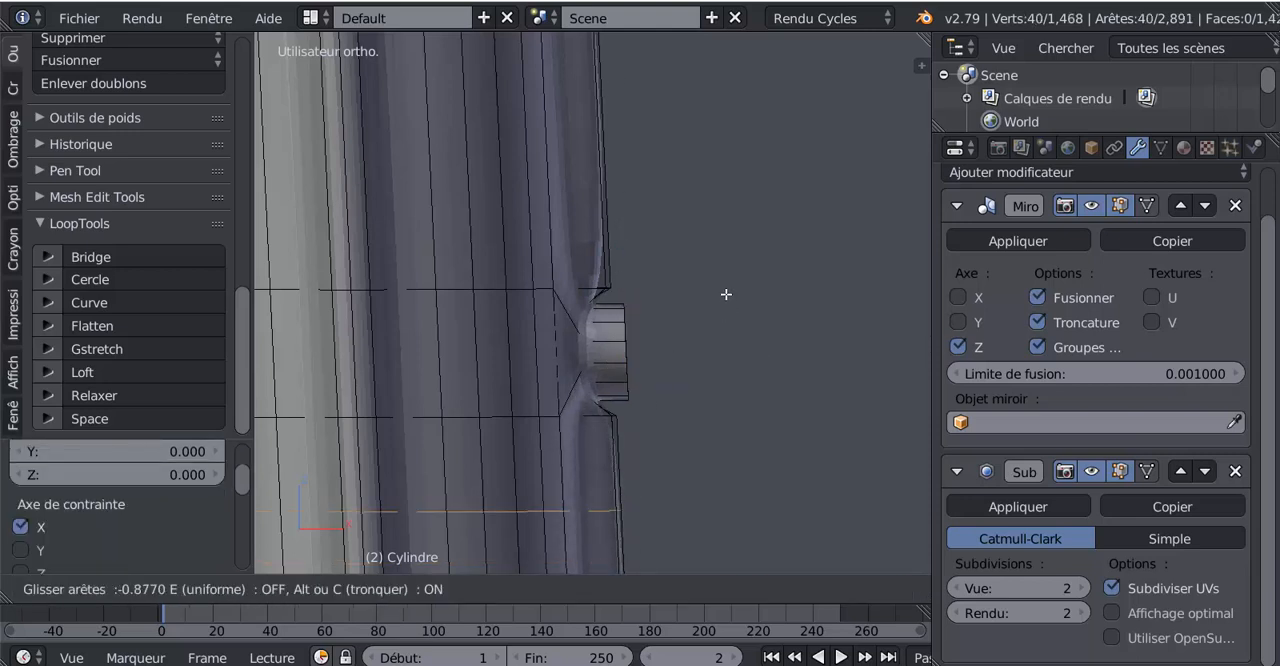
pyautogui.click(713, 226)
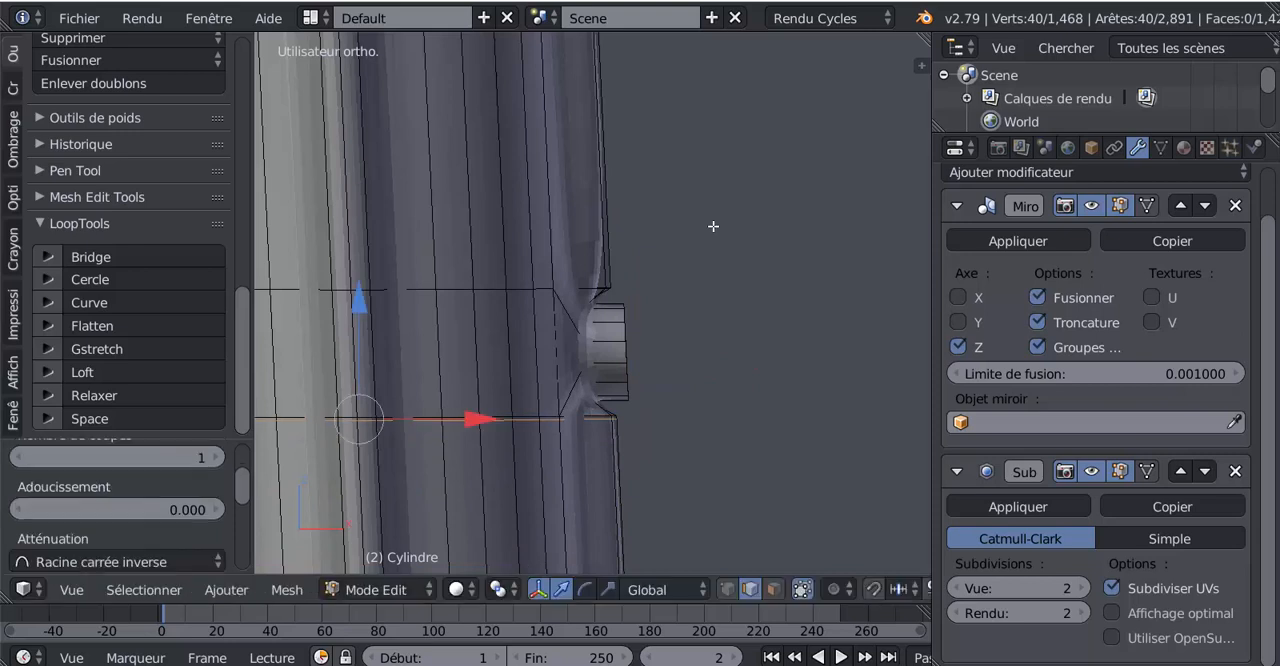
pyautogui.hotkey('ctrl', 'r')
pyautogui.click(555, 175)
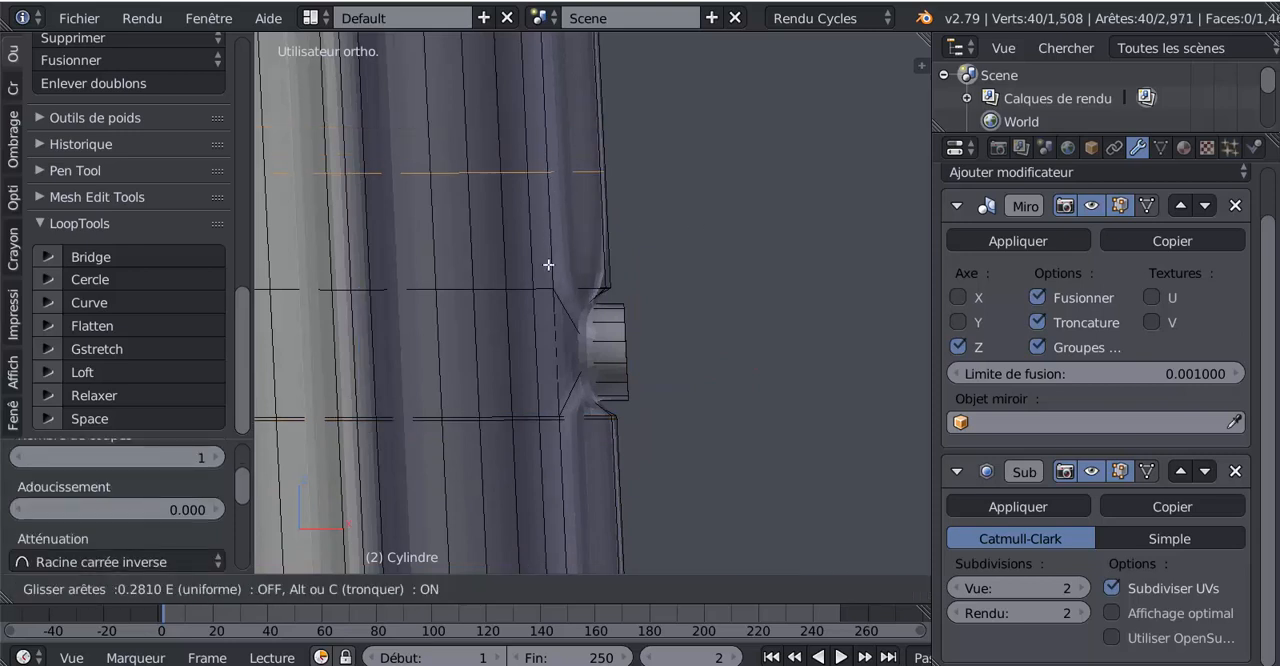
pyautogui.click(543, 338)
# Return to Object Mode and apply smooth shading to the side tubes
pyautogui.press('Tab')
pyautogui.scroll(-3, 636, 458)
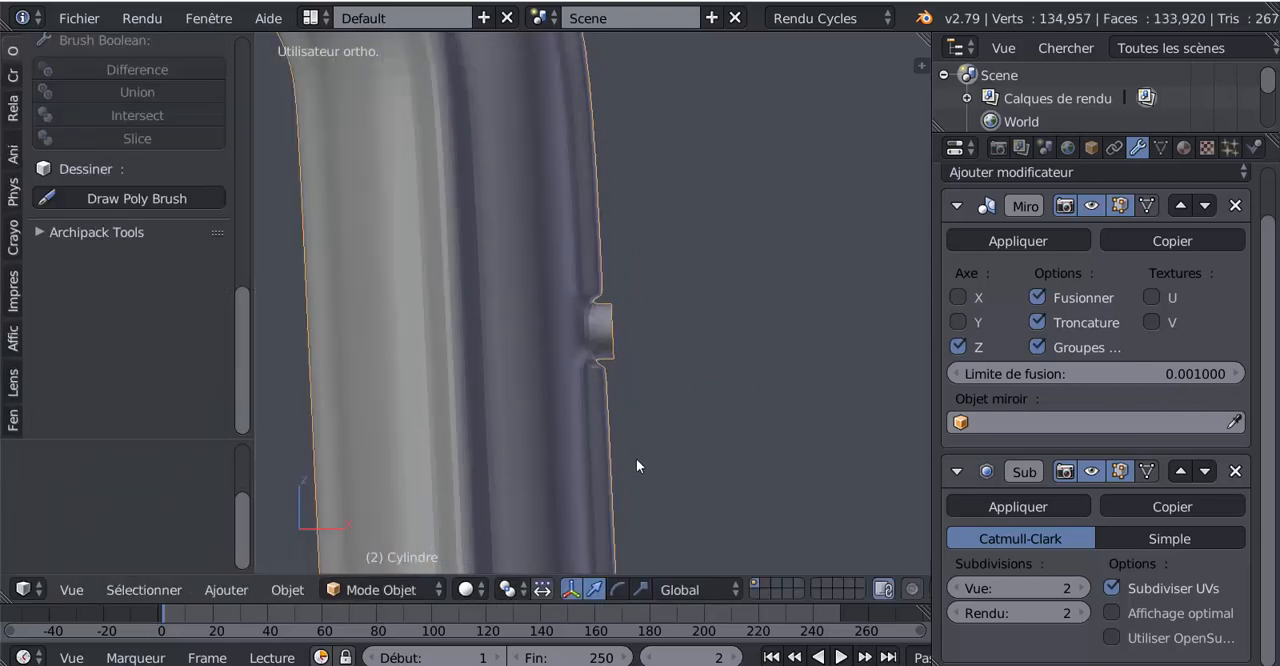
pyautogui.moveTo(636, 458); pyautogui.dragTo(592, 412, button='middle')
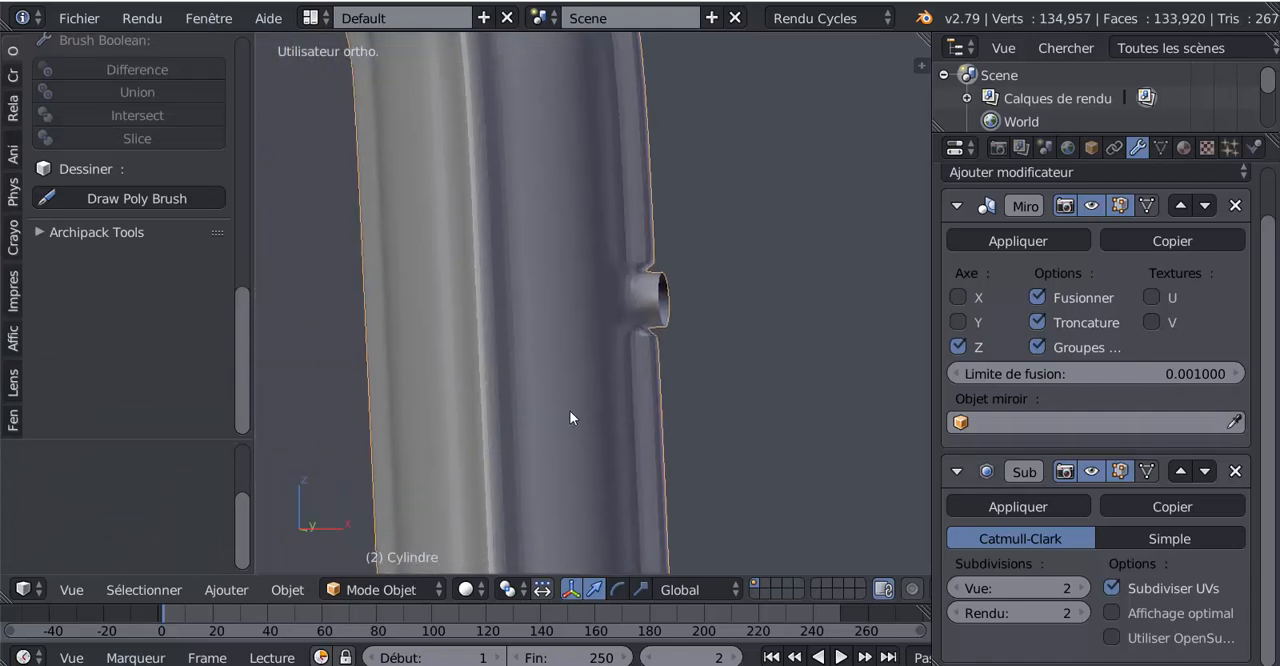
pyautogui.click(13, 52)
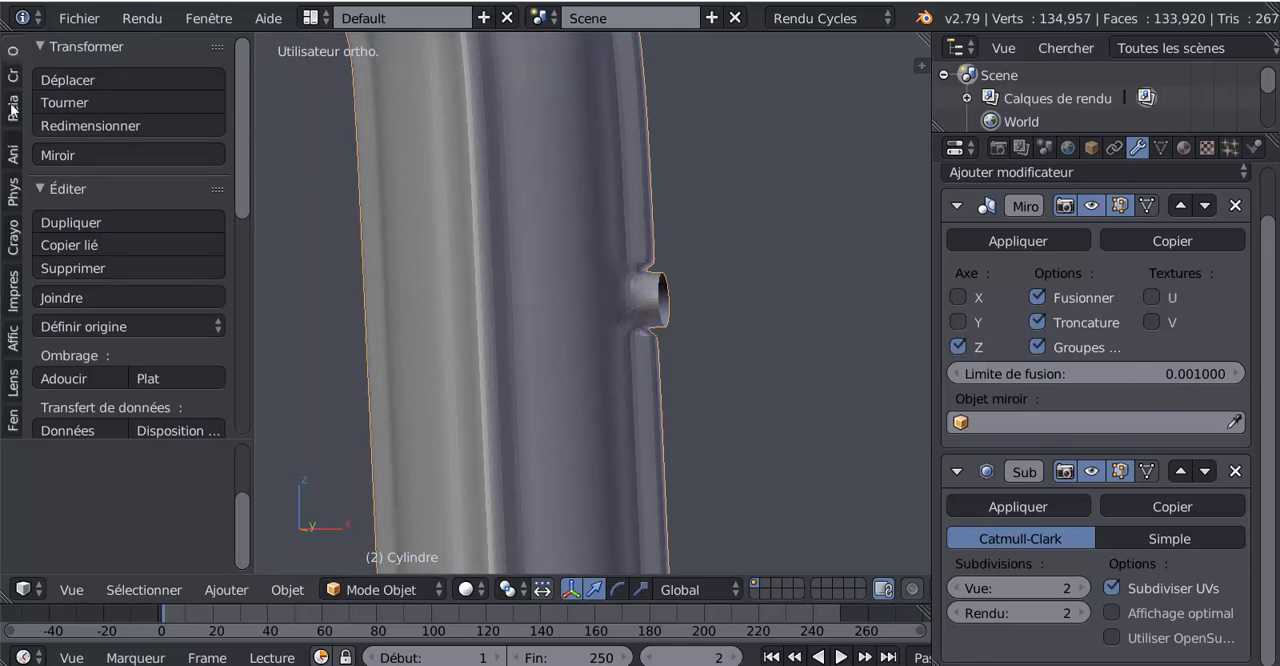
pyautogui.click(52, 378)
pyautogui.scroll(2, 634, 428)
# In Edit Mode, select the stub's open end loop and extrude it inward, scaled to 0.375
pyautogui.press('Tab')
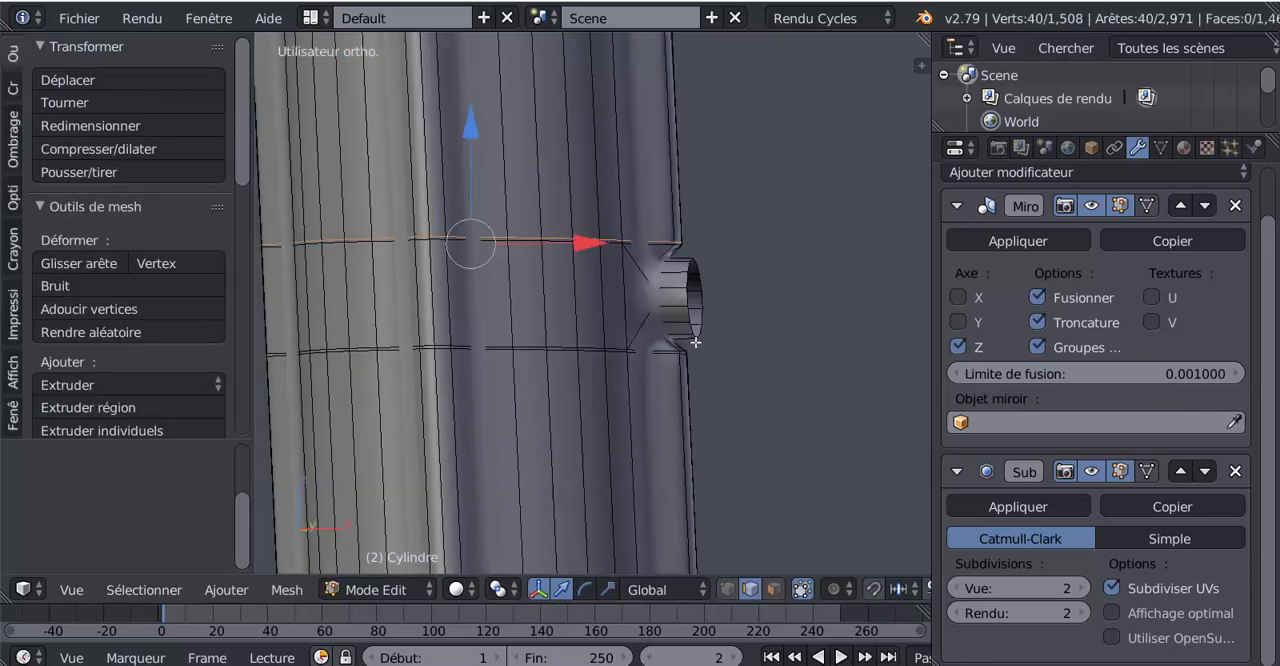
pyautogui.press('a')
pyautogui.keyDown('alt'); pyautogui.rightClick(711, 310); pyautogui.keyUp('alt')
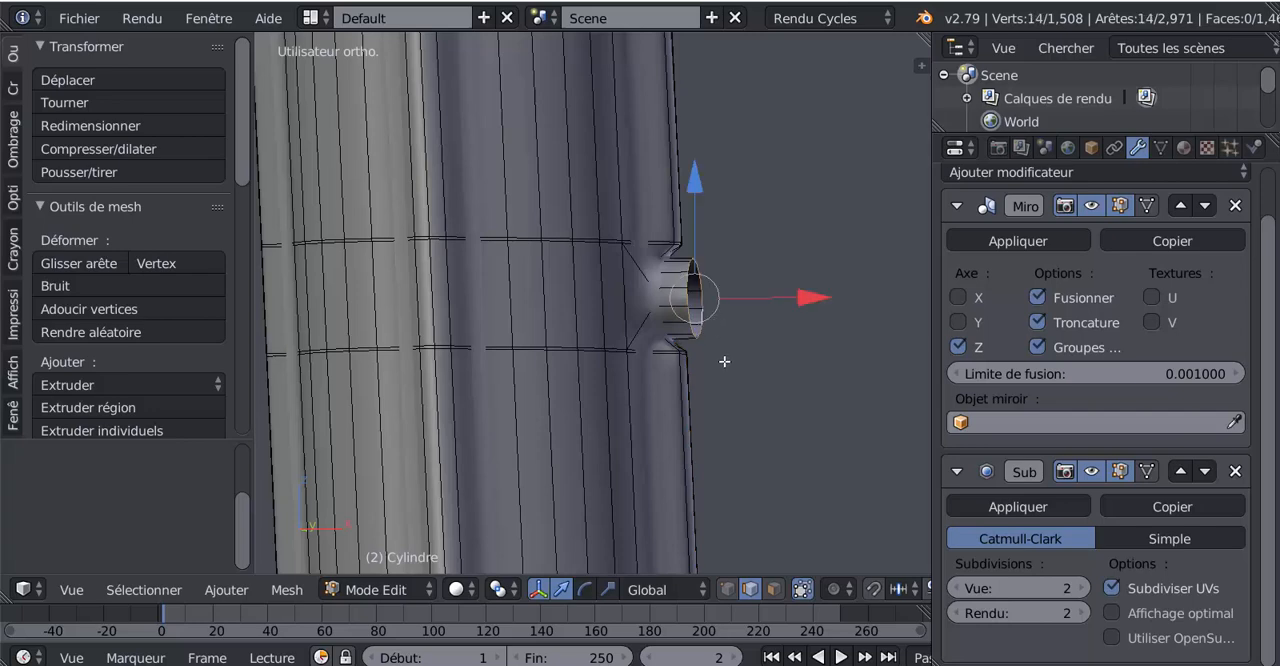
pyautogui.scroll(-3, 724, 361)
pyautogui.moveTo(551, 443); pyautogui.dragTo(926, 380, button='middle')
pyautogui.scroll(-1, 488, 433)
pyautogui.moveTo(783, 427)
pyautogui.mouseDown(button='middle')
pyautogui.moveTo(650, 424)
pyautogui.moveTo(772, 418)
pyautogui.mouseUp(button='middle')
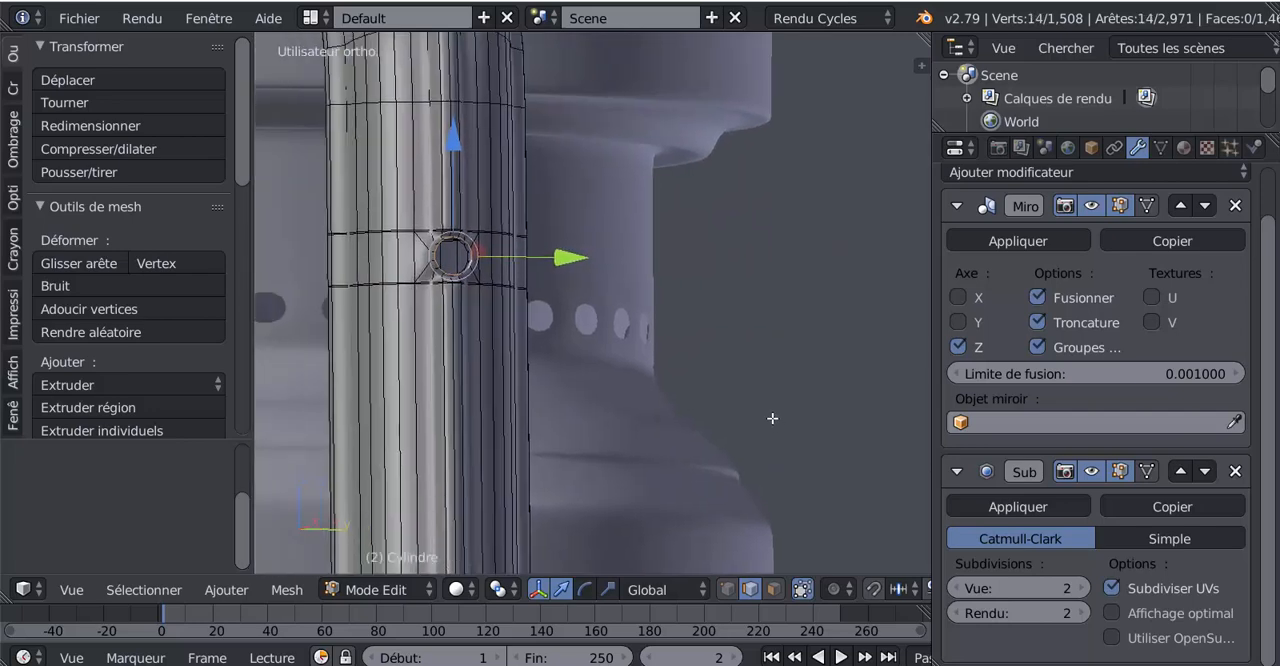
pyautogui.scroll(3, 660, 409)
pyautogui.moveTo(654, 409); pyautogui.dragTo(696, 421, button='middle')
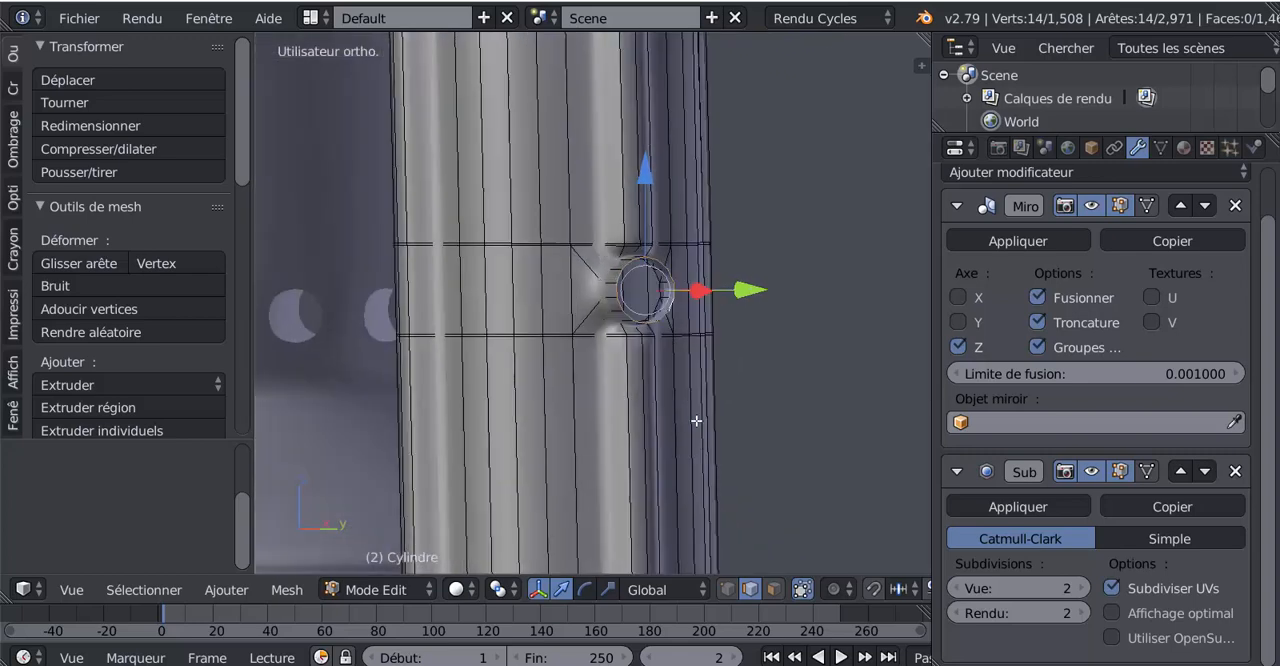
pyautogui.press('e')
pyautogui.press('s')
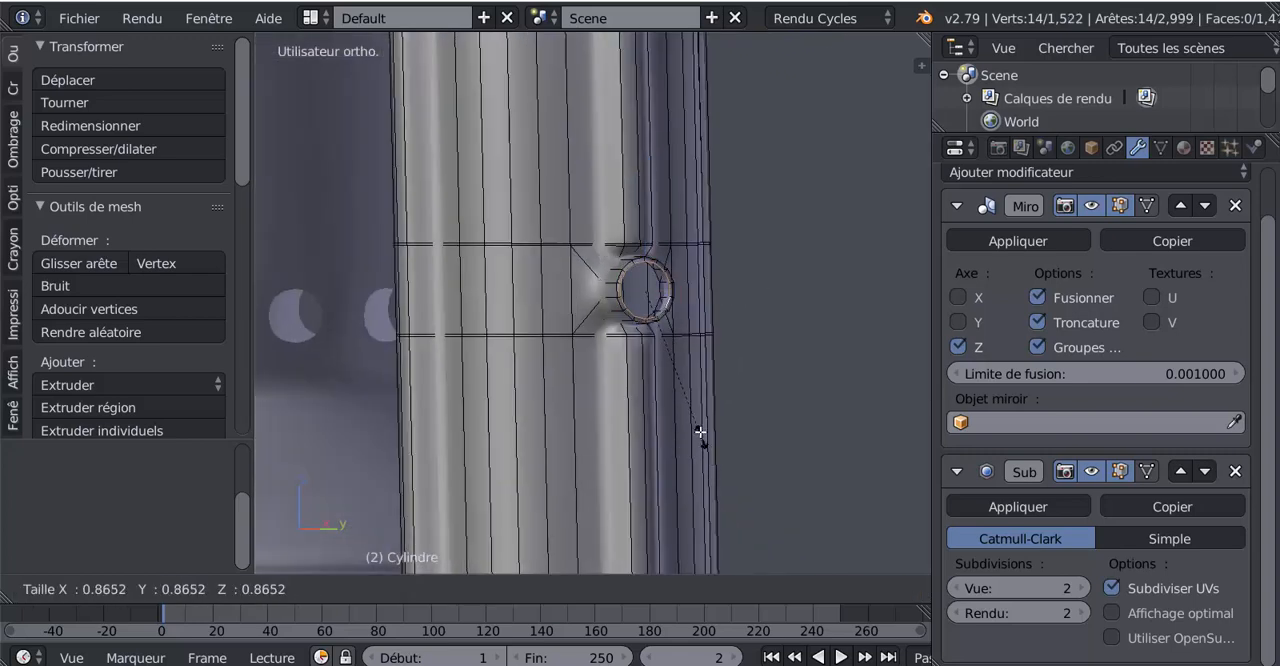
pyautogui.click(669, 354)
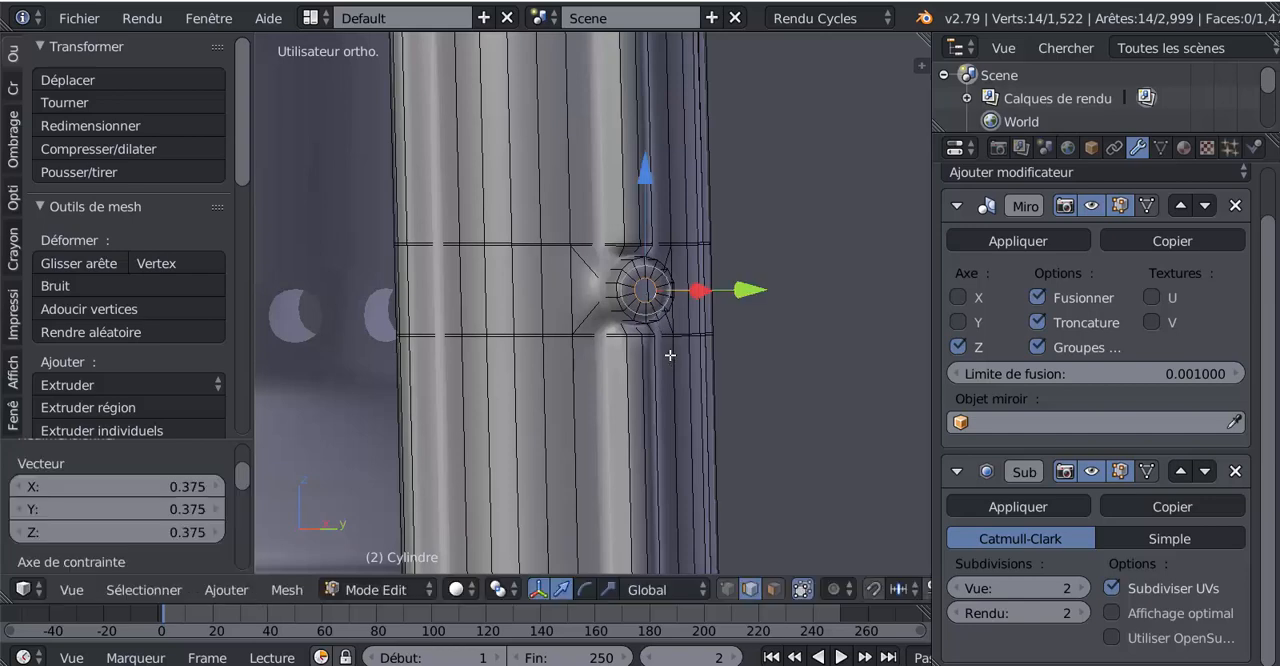
# Return to Object Mode, widen the 3D viewport and examine the stubs on the side tubes against the whole lantern
pyautogui.press('Tab')
pyautogui.scroll(-3, 669, 357)
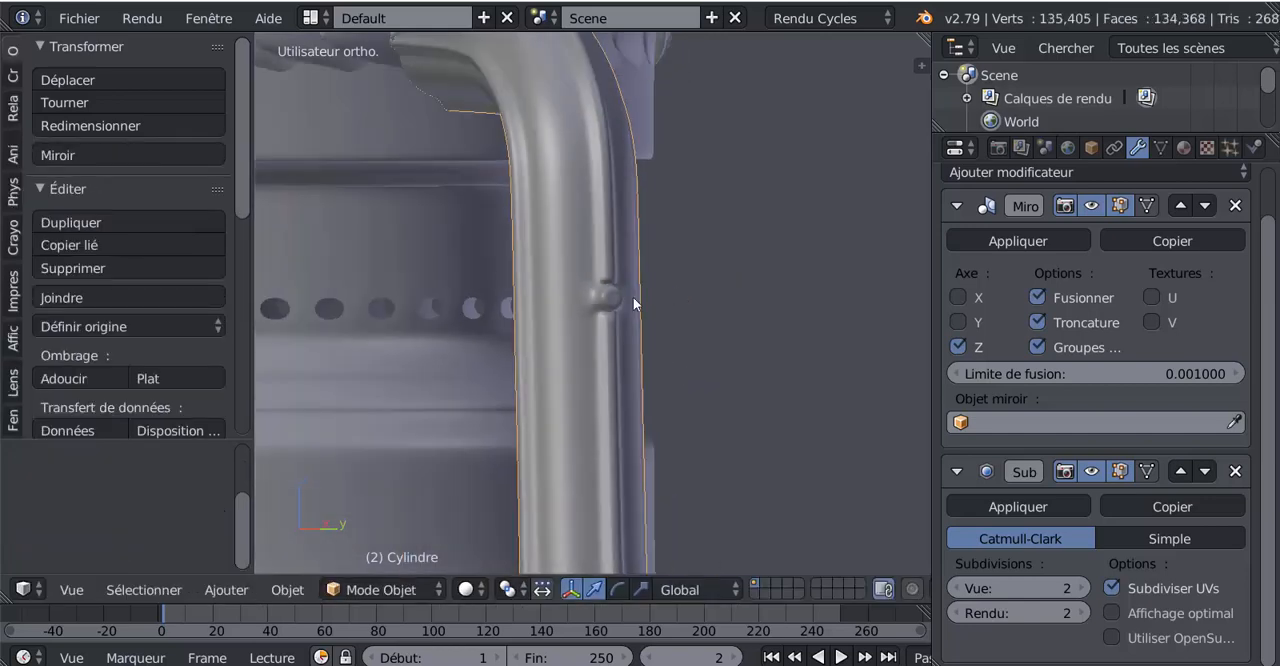
pyautogui.scroll(-4, 769, 322)
pyautogui.moveTo(769, 322); pyautogui.dragTo(773, 377, button='middle')
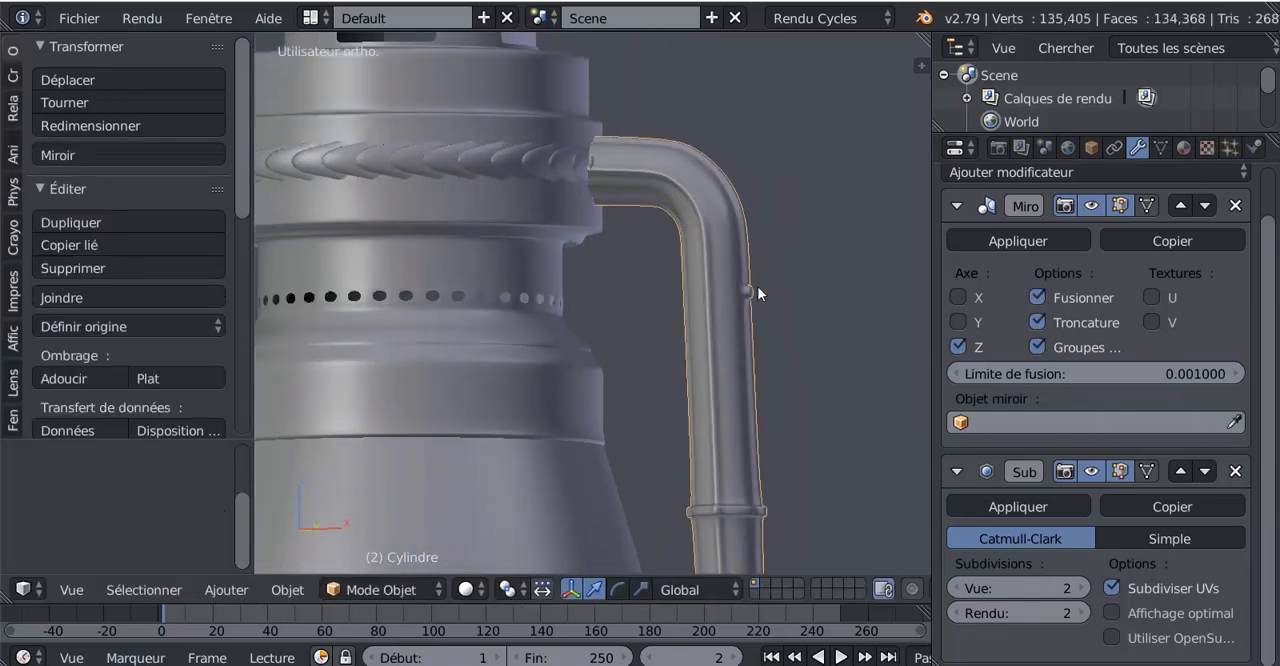
pyautogui.scroll(-2, 770, 300)
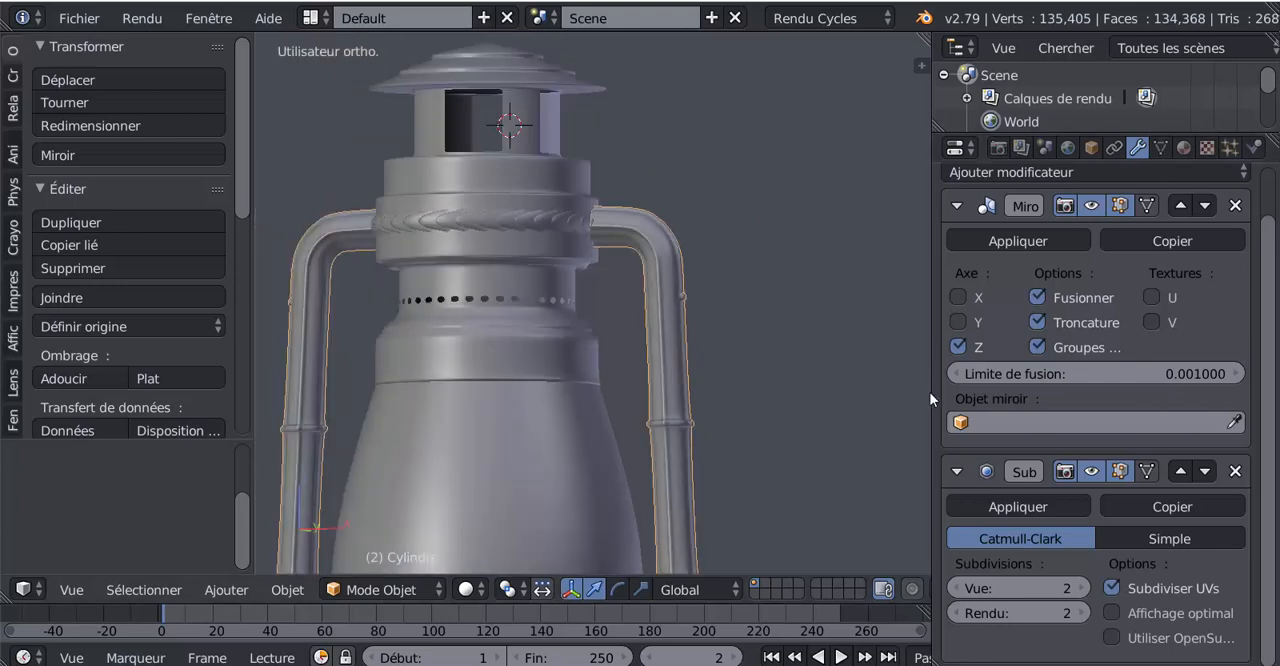
pyautogui.moveTo(932, 390); pyautogui.dragTo(1067, 390)
pyautogui.scroll(-1, 978, 386)
pyautogui.moveTo(942, 377); pyautogui.dragTo(869, 422, button='middle')
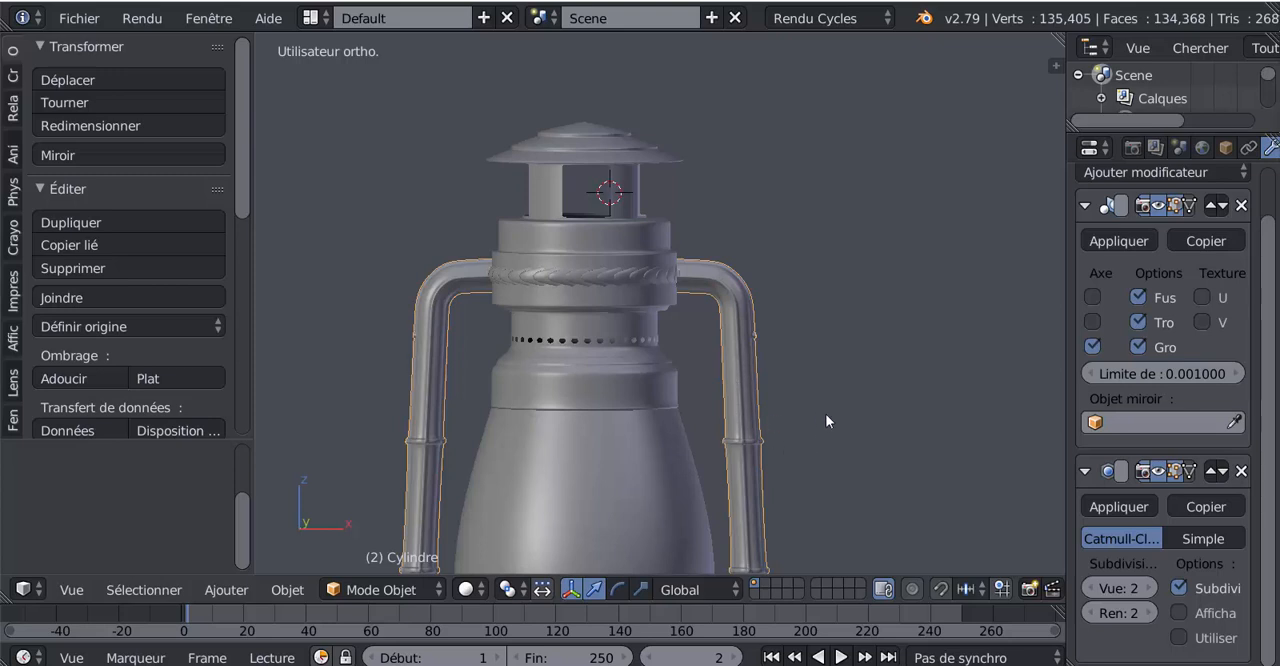
# In Edit Mode with vertex selection, duplicate one vertex of the stub's inner ring in place
pyautogui.press('Tab')
pyautogui.scroll(3, 826, 415)
pyautogui.moveTo(816, 423); pyautogui.dragTo(703, 424, button='middle')
pyautogui.scroll(3, 703, 424)
pyautogui.scroll(5, 711, 452)
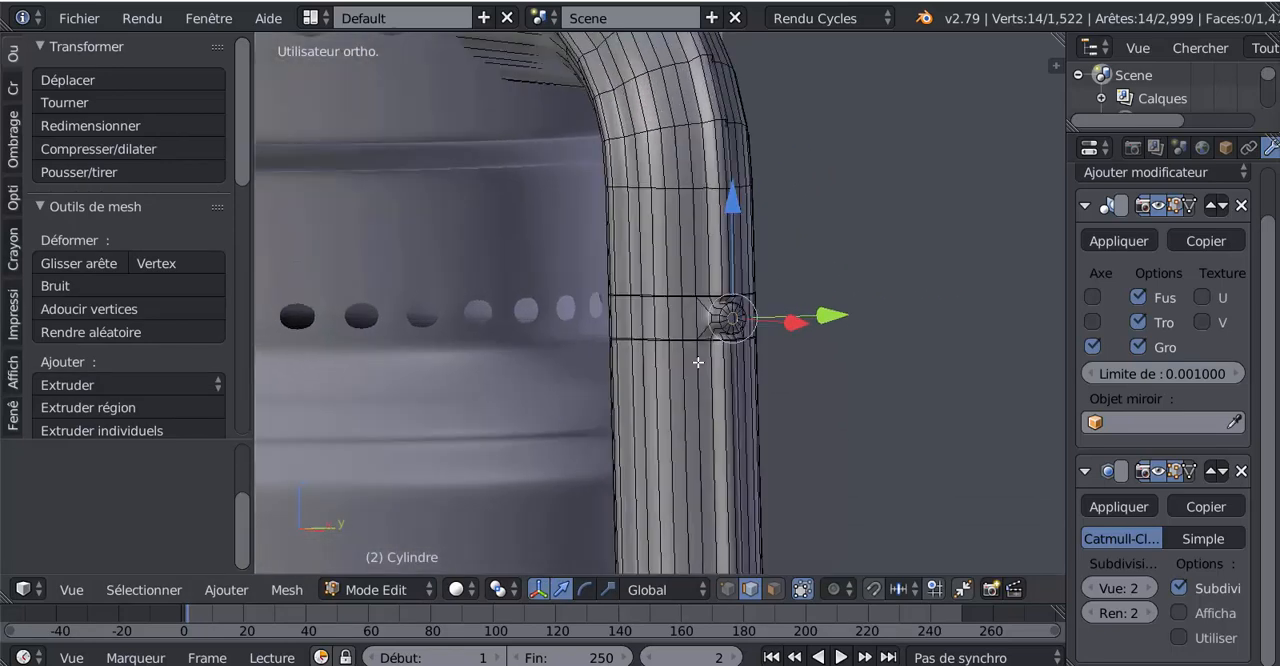
pyautogui.scroll(5, 736, 385)
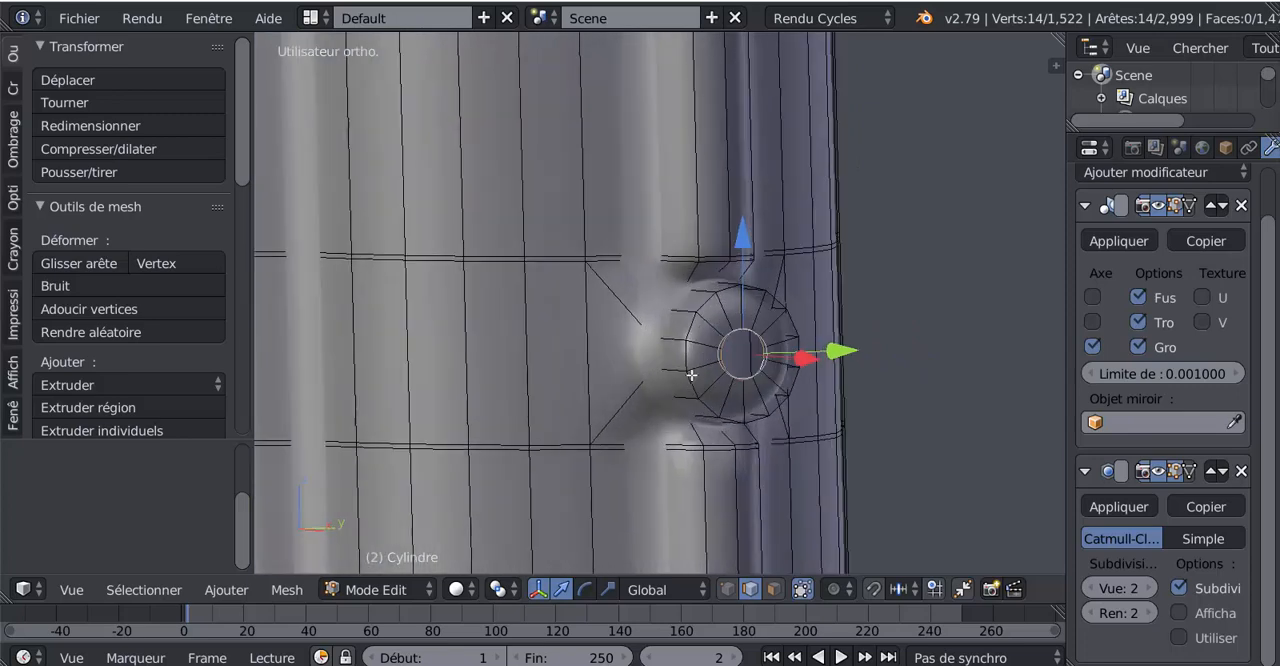
pyautogui.click(728, 590)
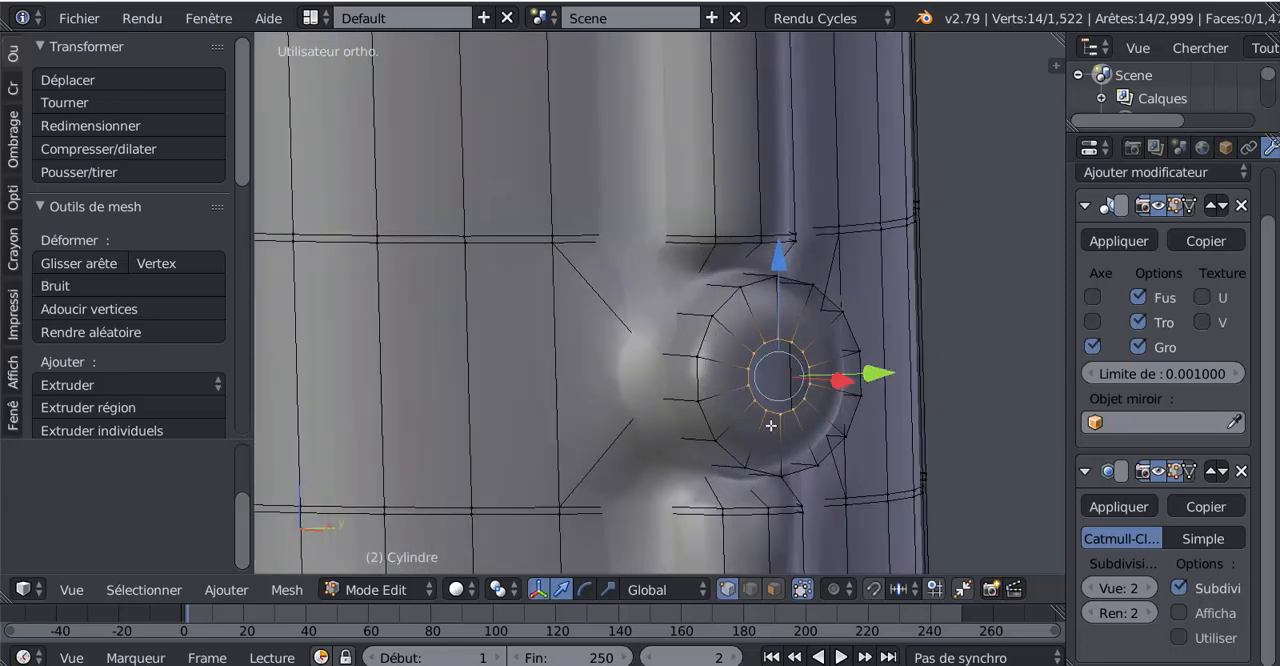
pyautogui.moveTo(612, 460)
pyautogui.mouseDown(button='middle')
pyautogui.moveTo(578, 452)
pyautogui.moveTo(591, 447)
pyautogui.mouseUp(button='middle')
pyautogui.scroll(1, 578, 452)
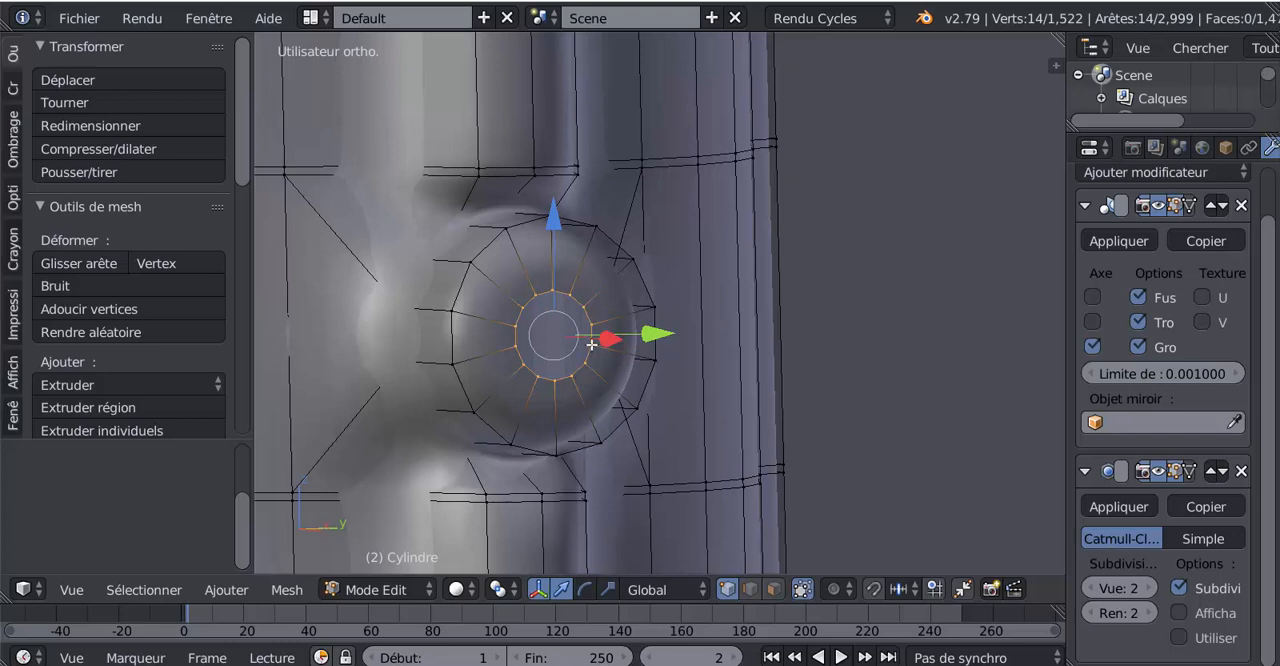
pyautogui.rightClick(591, 344)
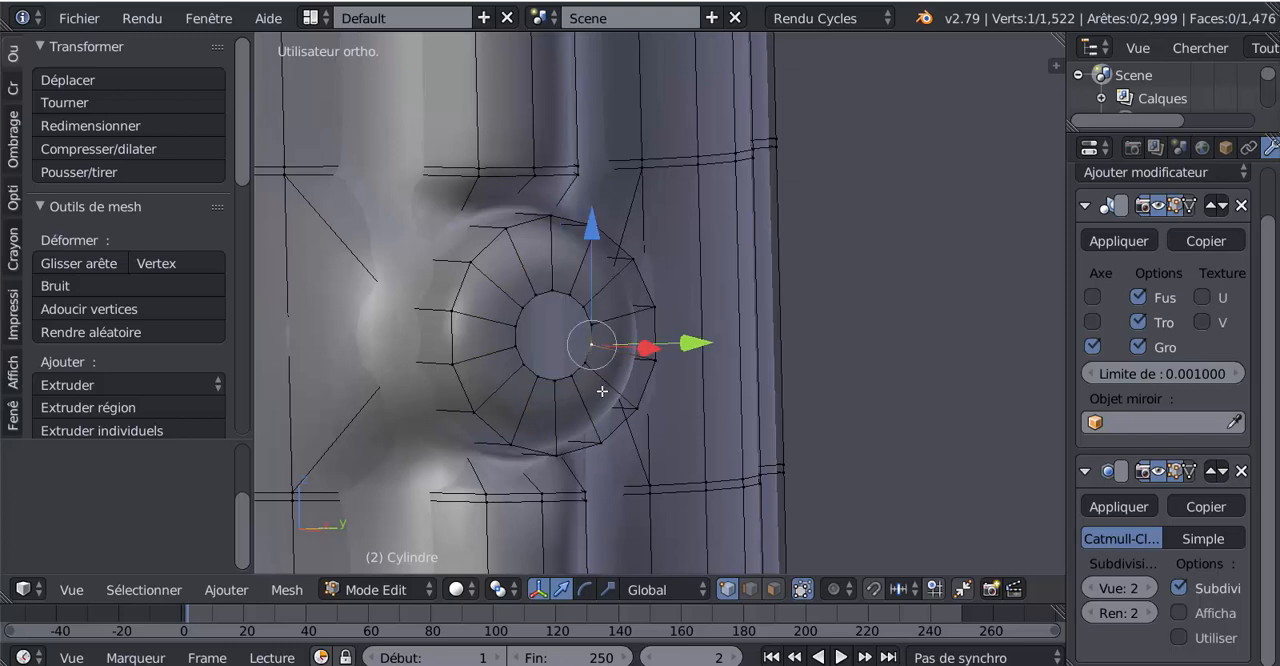
pyautogui.rightClick(592, 325)
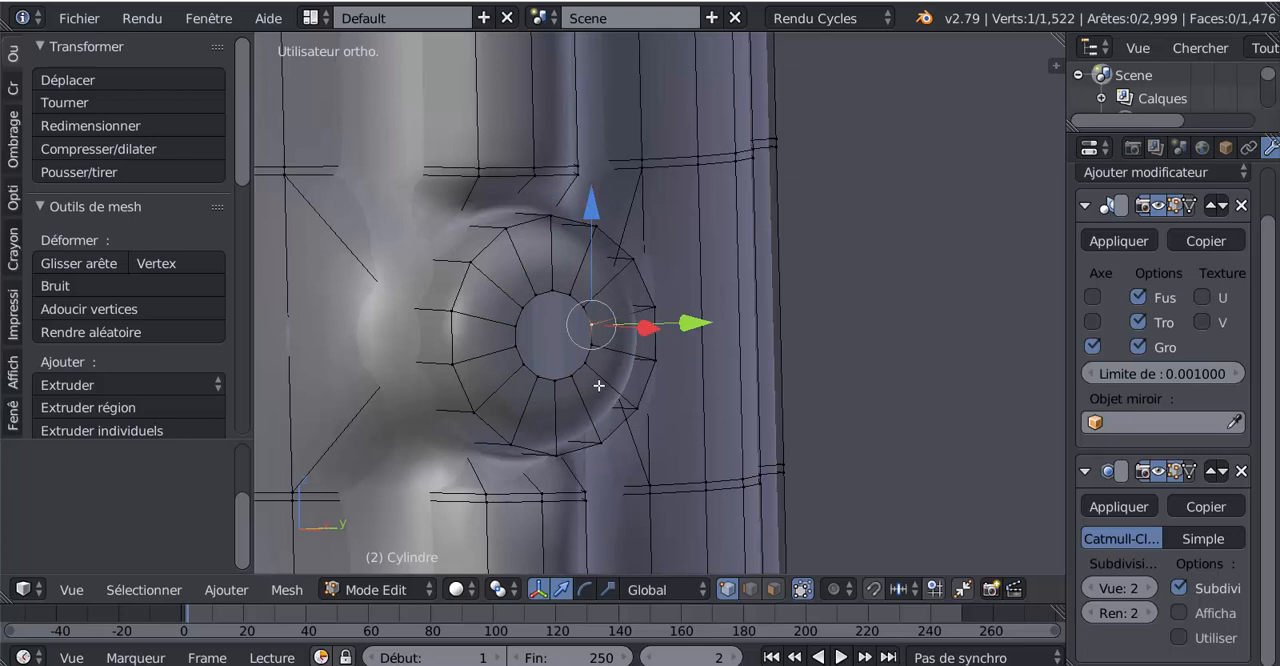
pyautogui.press('e')
pyautogui.press('Escape')
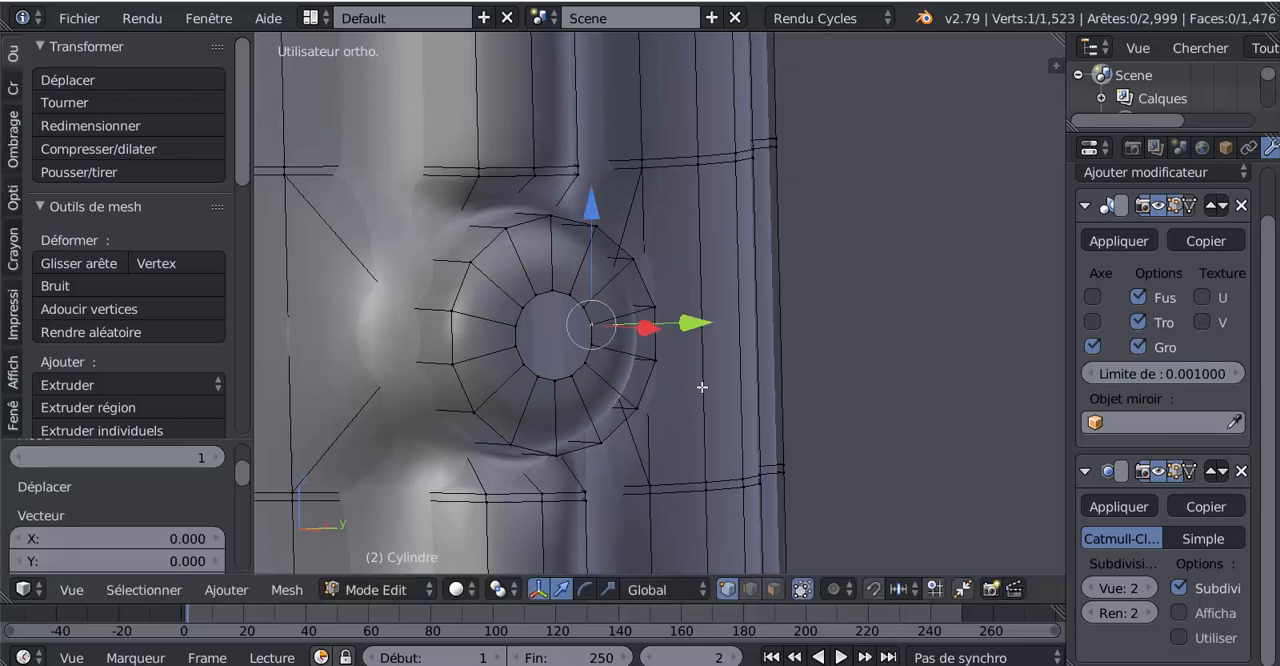
# In right orthographic view, move the duplicated vertex to the centre of the stub's opening
pyautogui.scroll(-4, 740, 400)
pyautogui.press('KP_3')
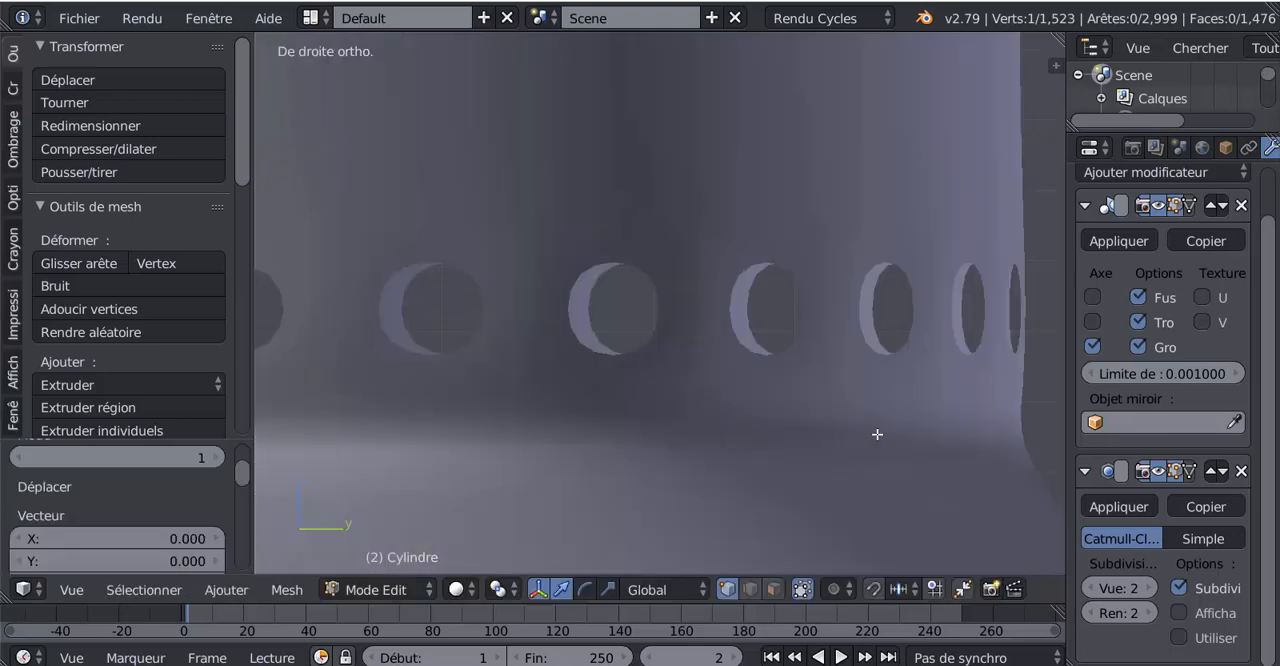
pyautogui.scroll(-8, 877, 434)
pyautogui.keyDown('shift'); pyautogui.moveTo(787, 437); pyautogui.dragTo(974, 447, button='middle'); pyautogui.keyUp('shift')
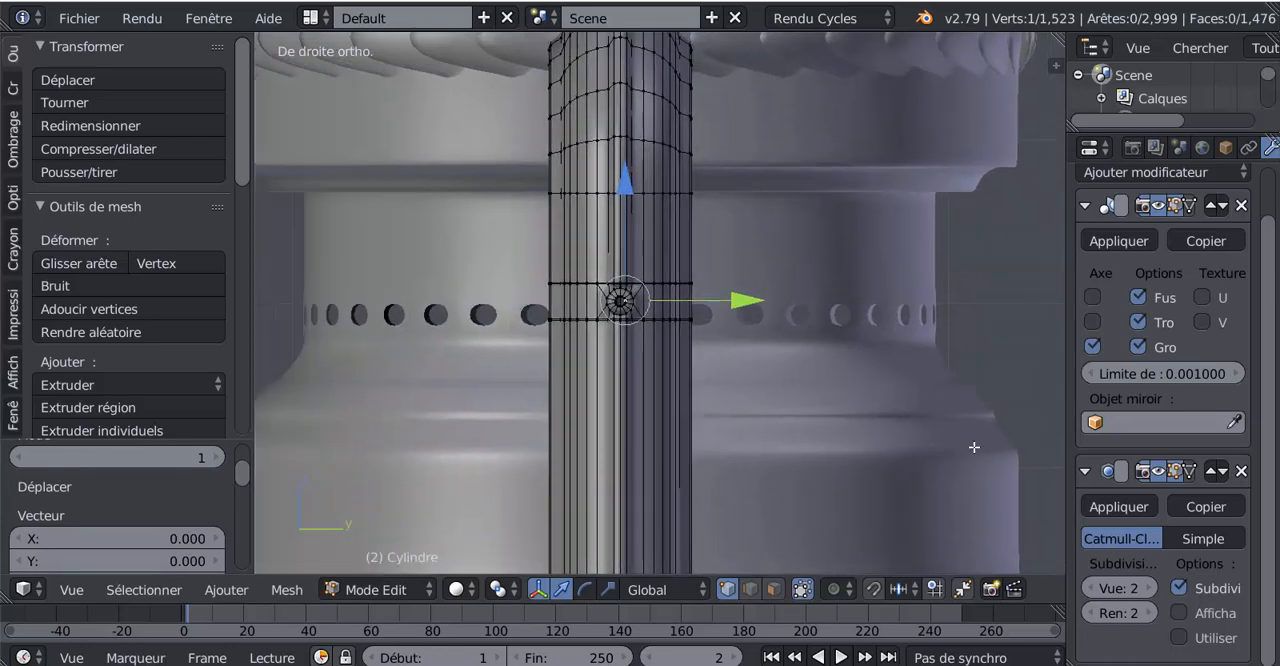
pyautogui.scroll(8, 714, 354)
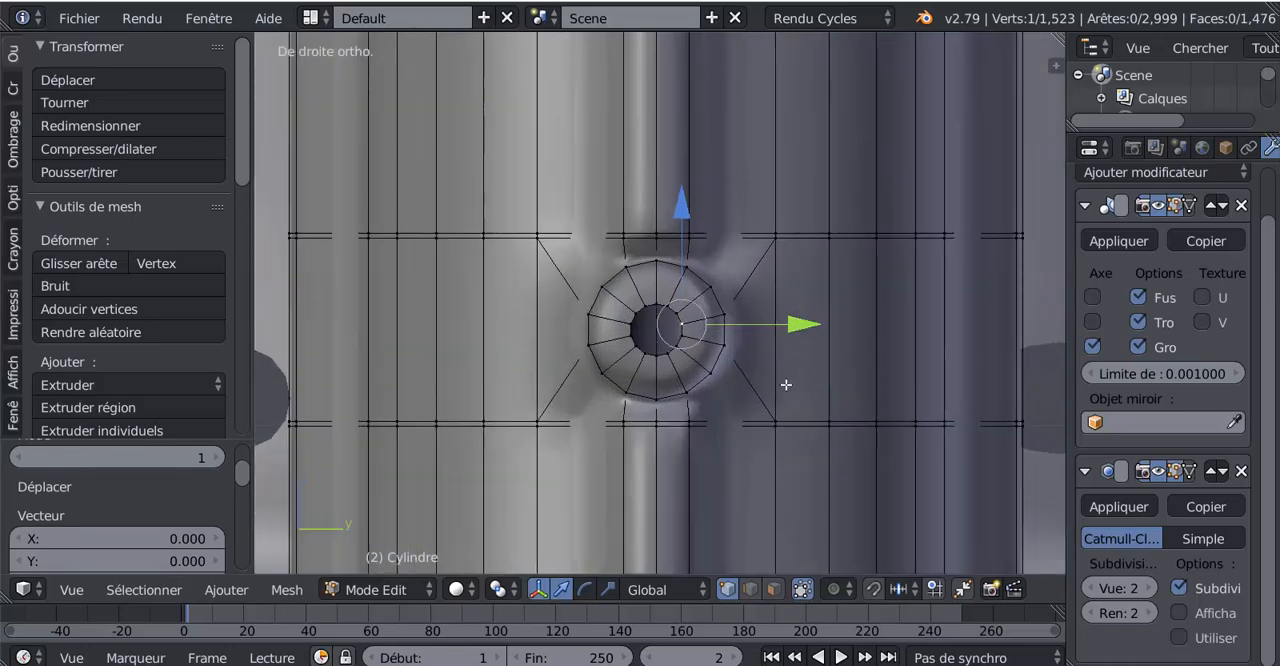
pyautogui.scroll(2, 796, 360)
pyautogui.moveTo(806, 331); pyautogui.dragTo(764, 334)
pyautogui.moveTo(651, 222); pyautogui.dragTo(653, 227)
pyautogui.moveTo(771, 343); pyautogui.dragTo(771, 344)
pyautogui.scroll(-1, 732, 373)
pyautogui.scroll(-4, 692, 382)
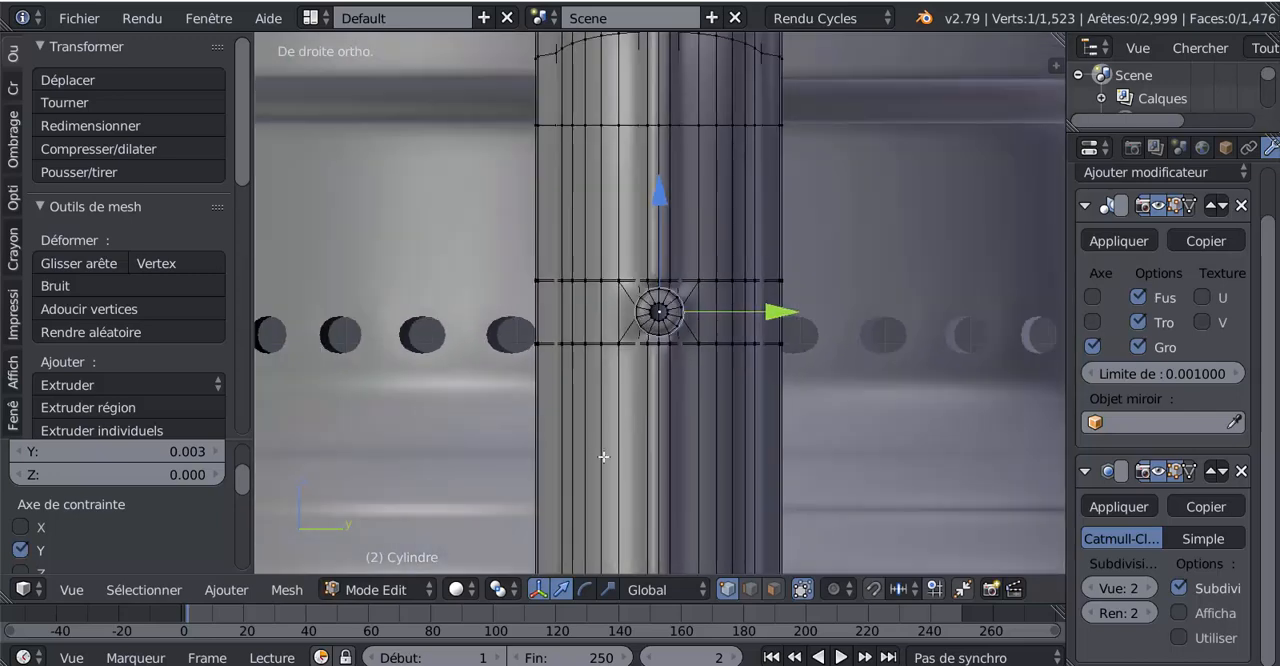
# In front view, extrude the centred vertex and move the new one outward along X, clear of the stub
pyautogui.moveTo(604, 457); pyautogui.dragTo(770, 458, button='middle')
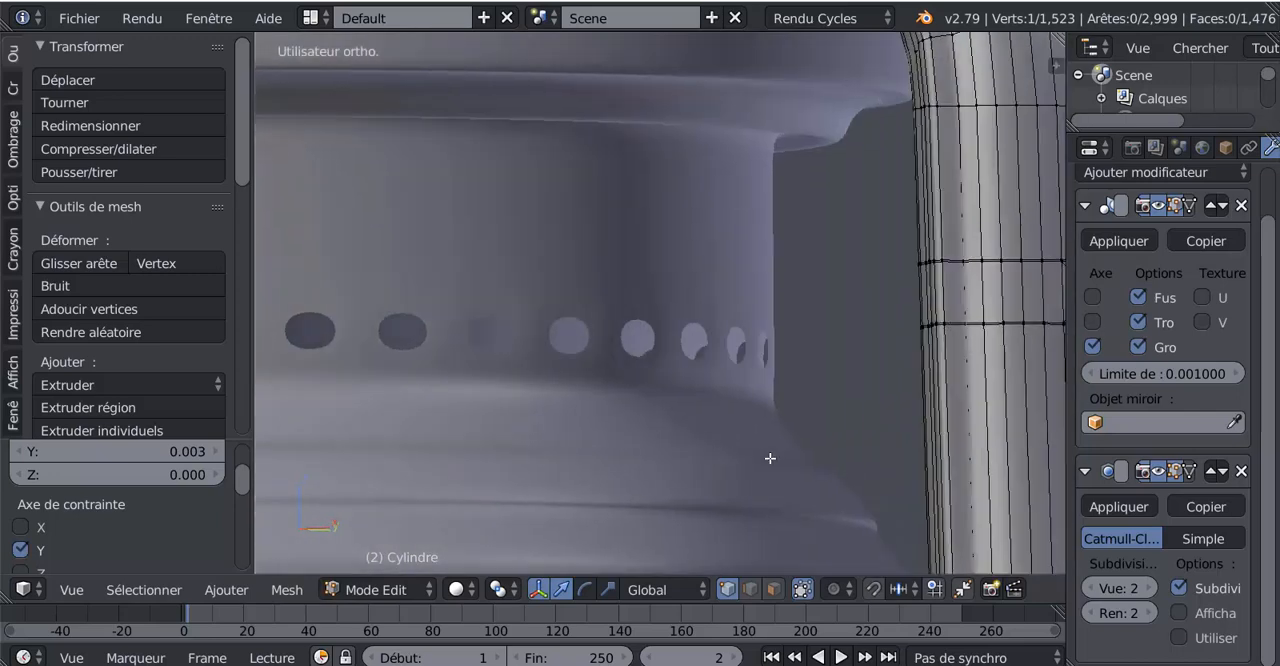
pyautogui.press('KP_1')
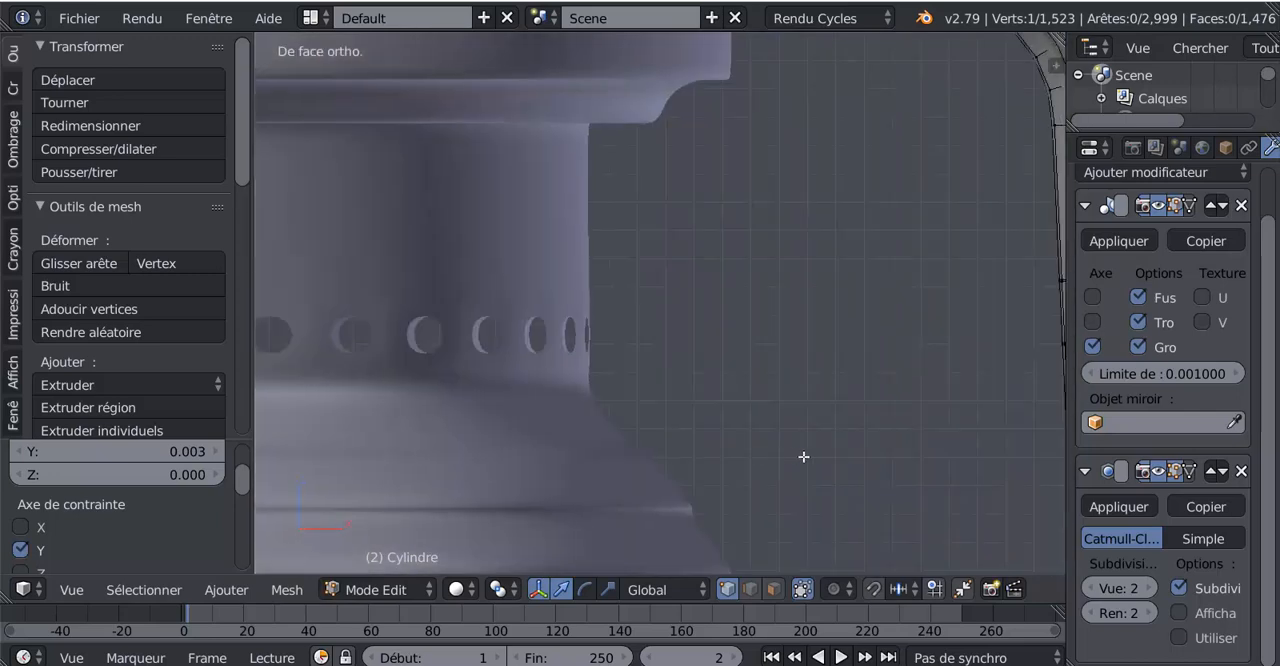
pyautogui.scroll(-5, 851, 447)
pyautogui.scroll(4, 851, 447)
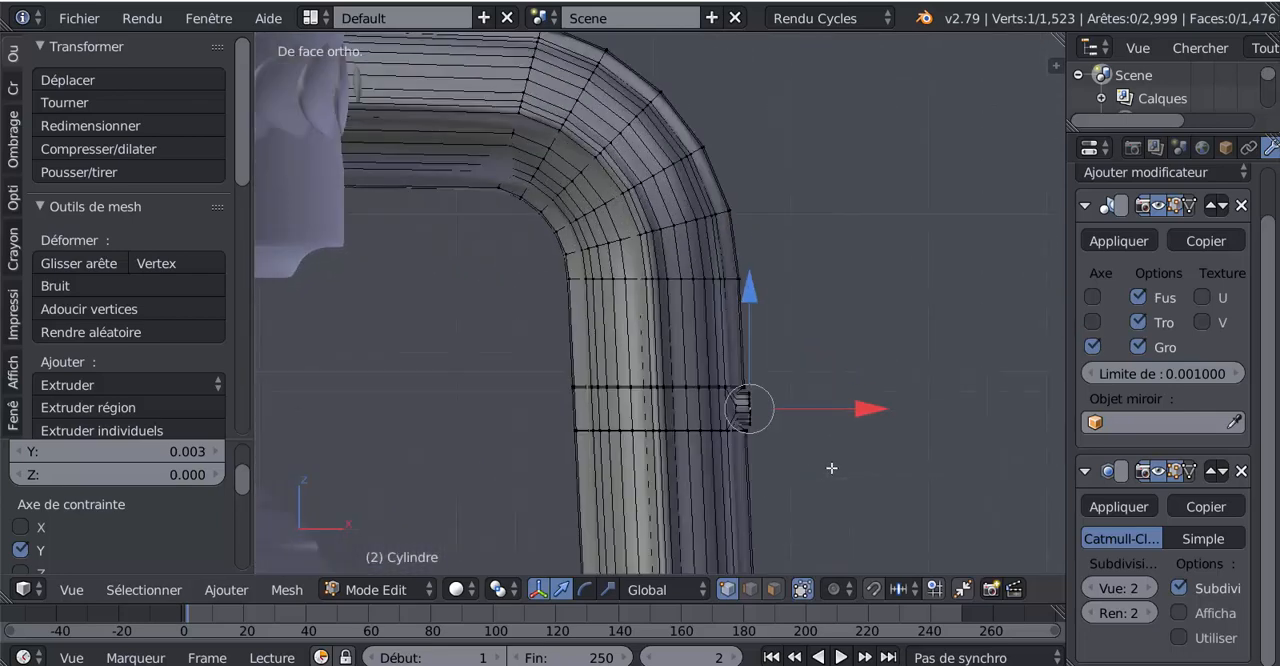
pyautogui.press('e')
pyautogui.rightClick(831, 468)
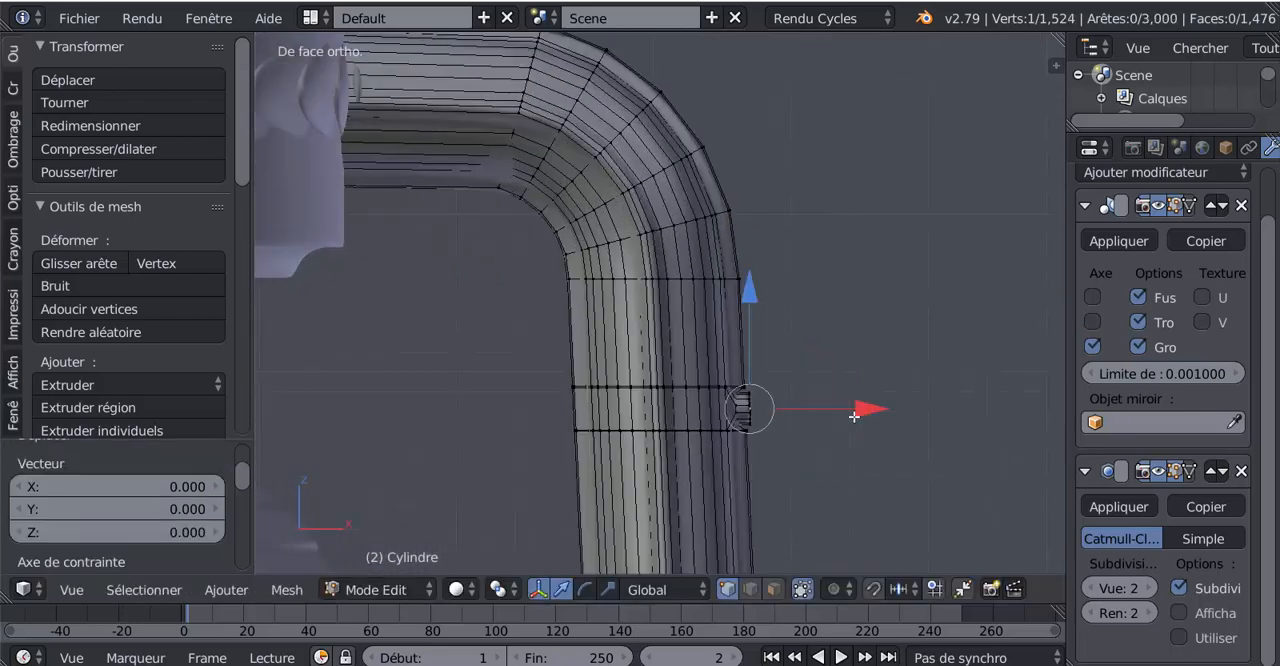
pyautogui.moveTo(865, 411); pyautogui.dragTo(902, 412)
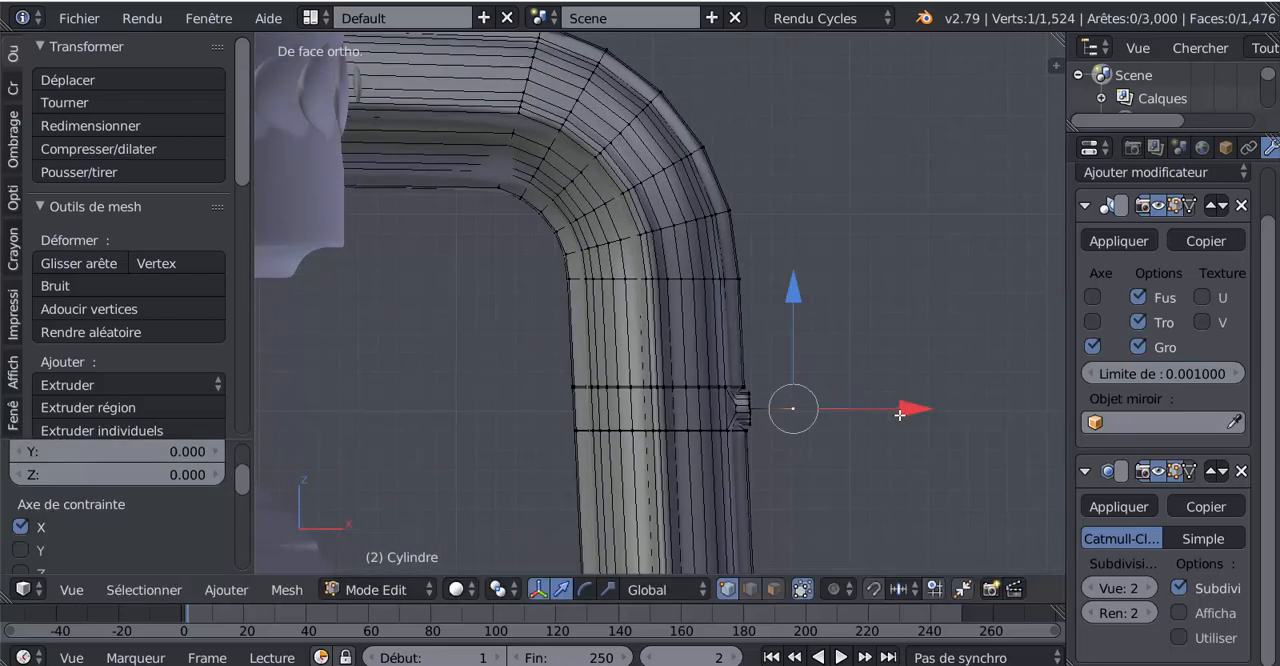
# Extrude the vertex four times to draw the handle's side, rising beside the lantern and bending inward above its cap
pyautogui.scroll(-3, 895, 448)
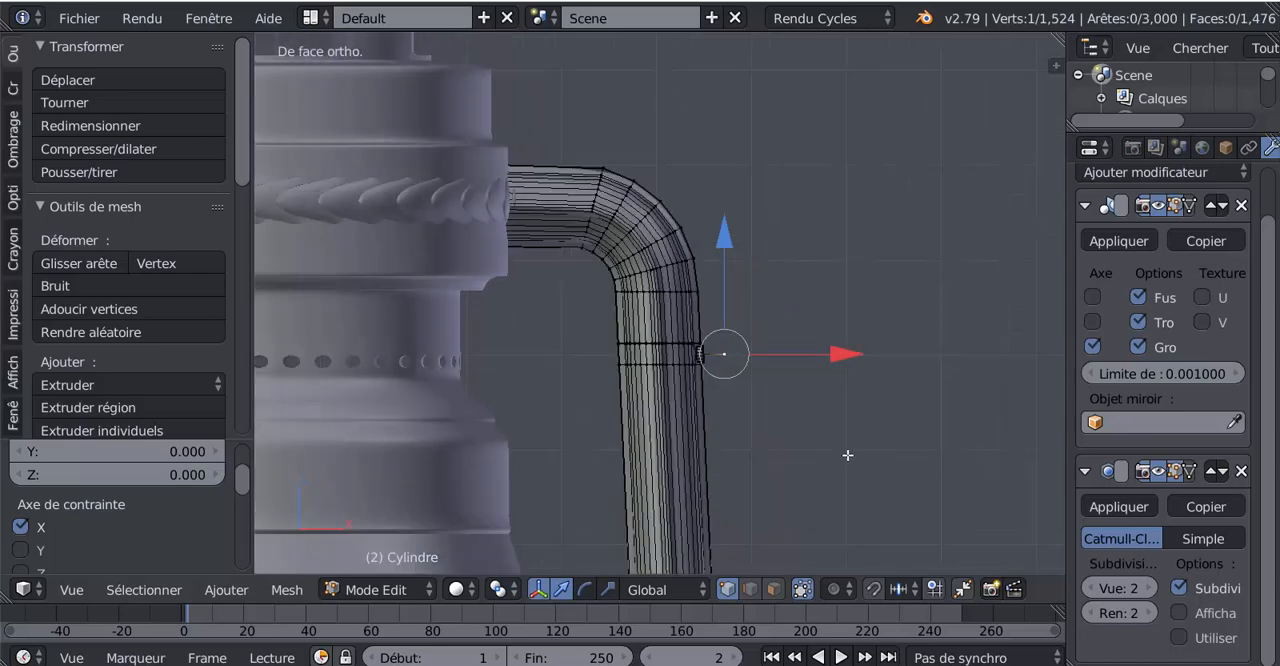
pyautogui.scroll(-3, 848, 456)
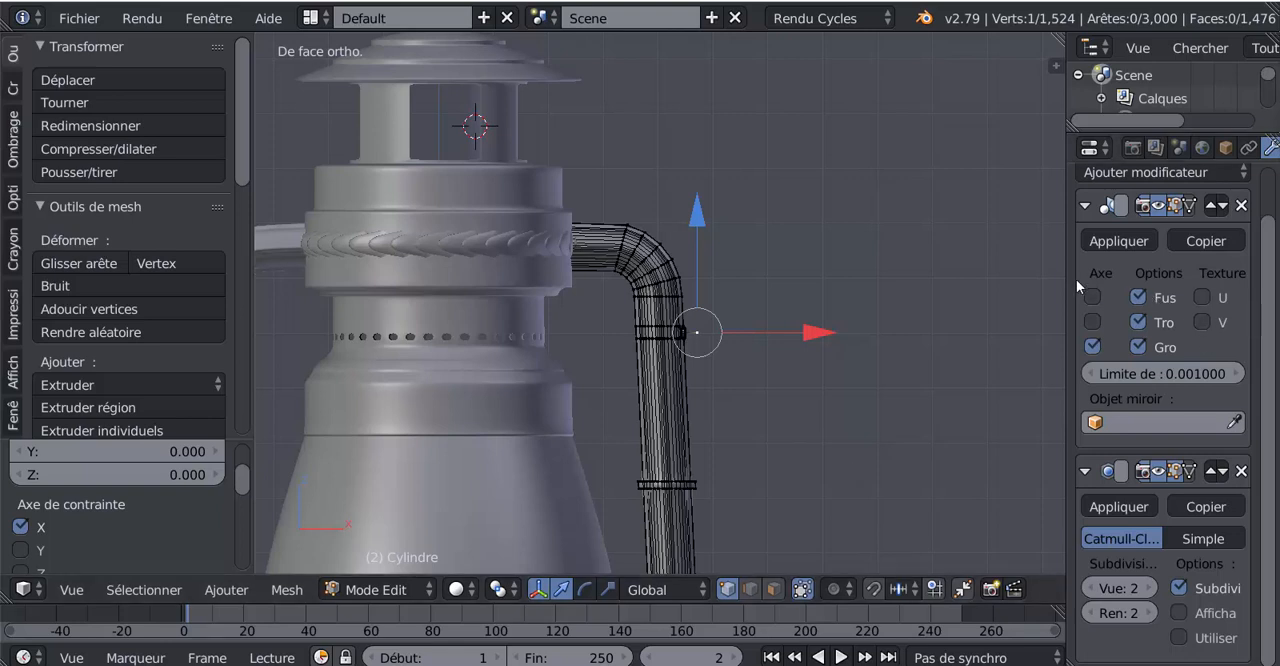
pyautogui.scroll(-3, 973, 330)
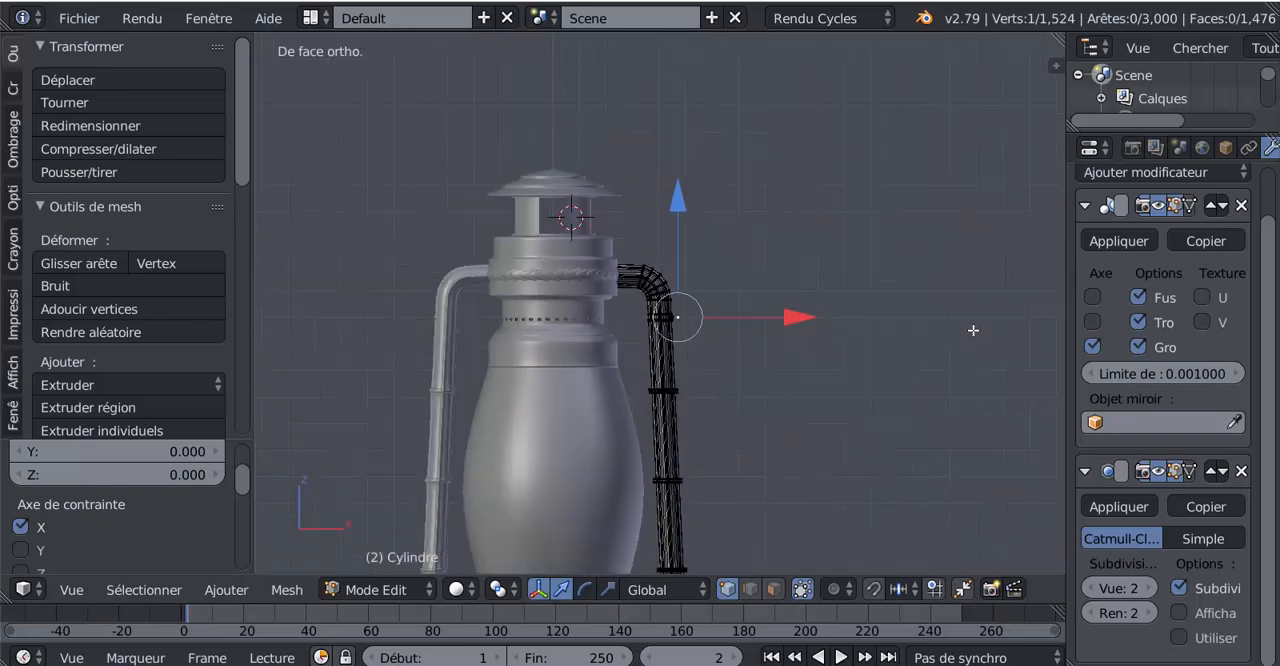
pyautogui.scroll(-2, 783, 384)
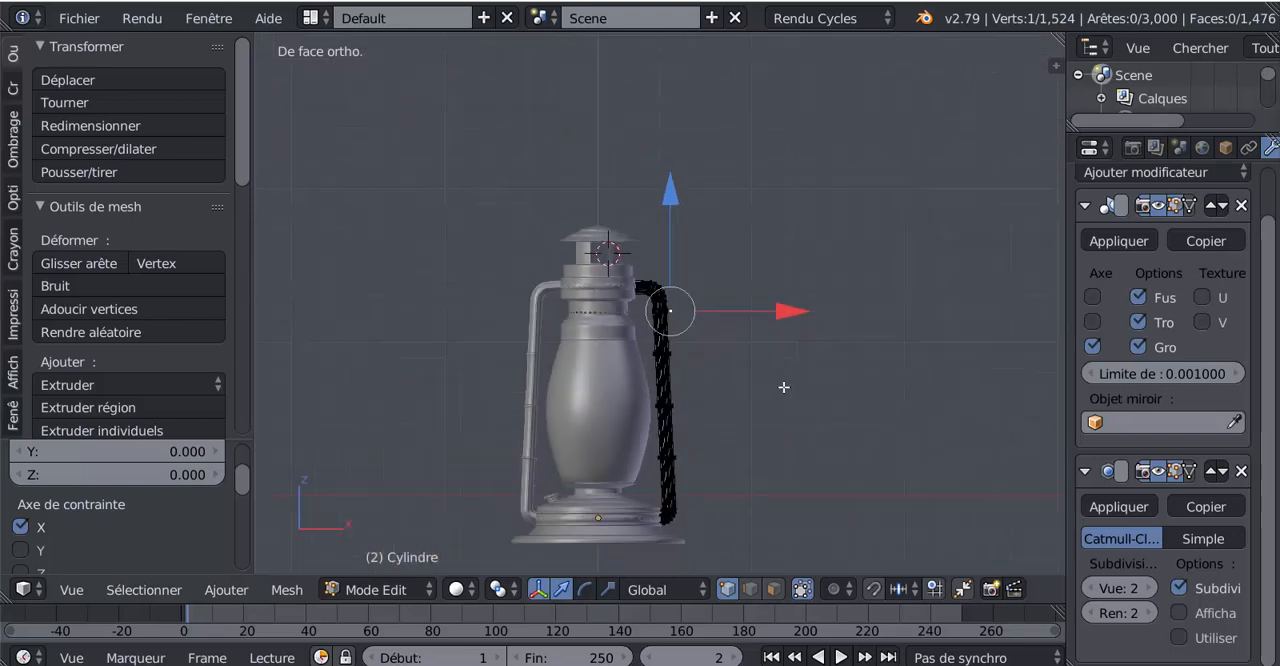
pyautogui.press('e')
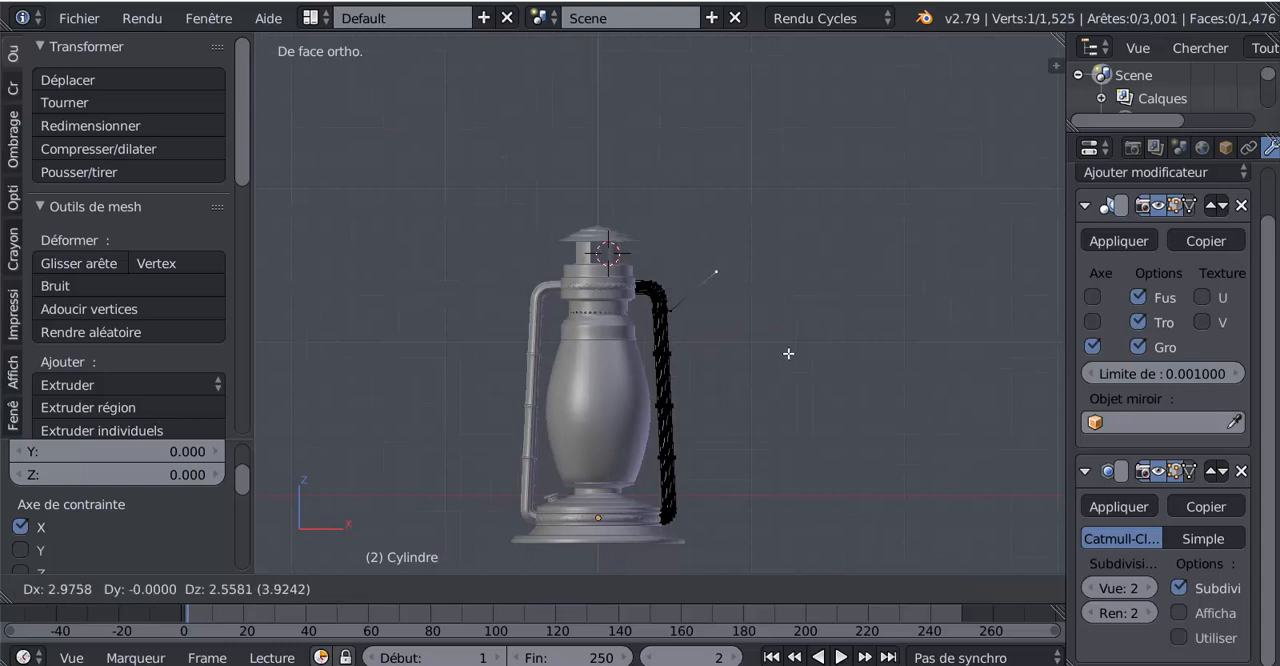
pyautogui.click(769, 369)
pyautogui.press('e')
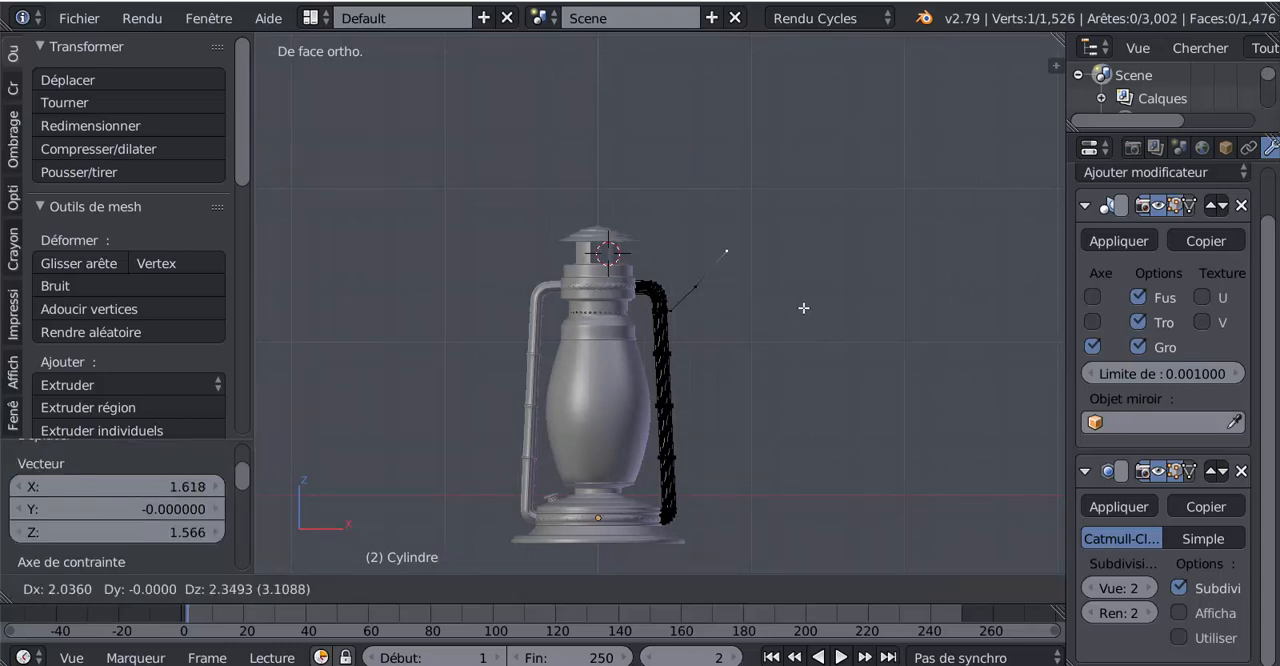
pyautogui.click(781, 313)
pyautogui.press('e')
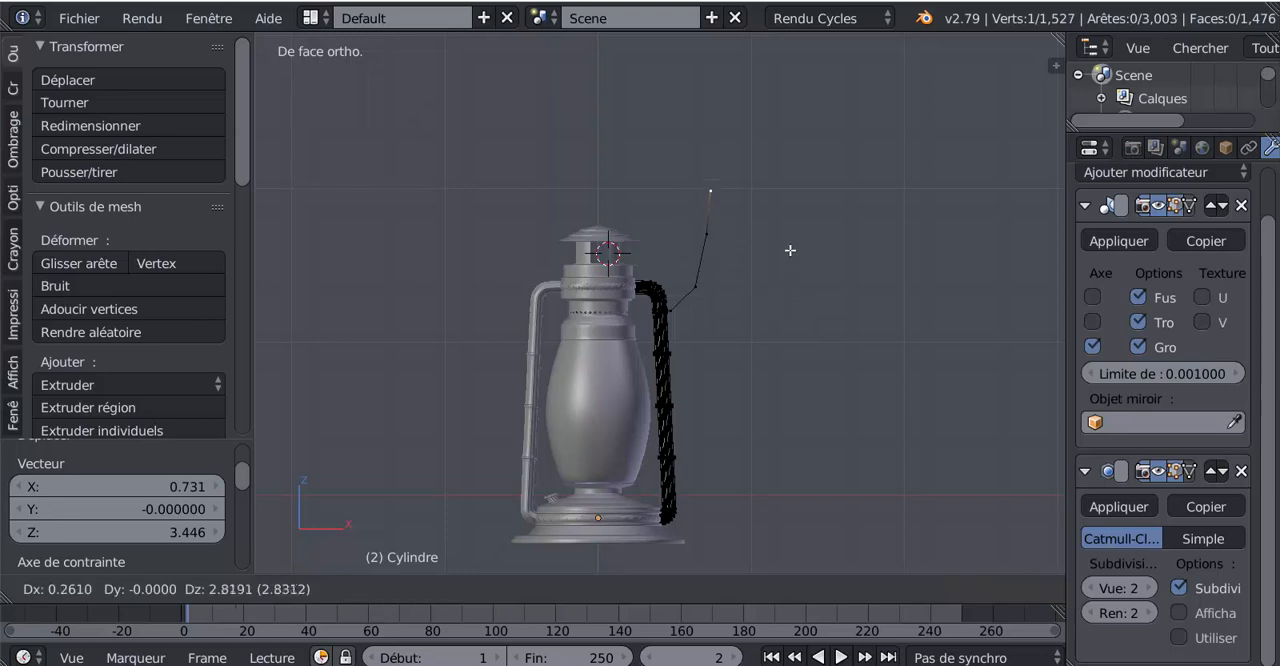
pyautogui.click(783, 233)
pyautogui.press('e')
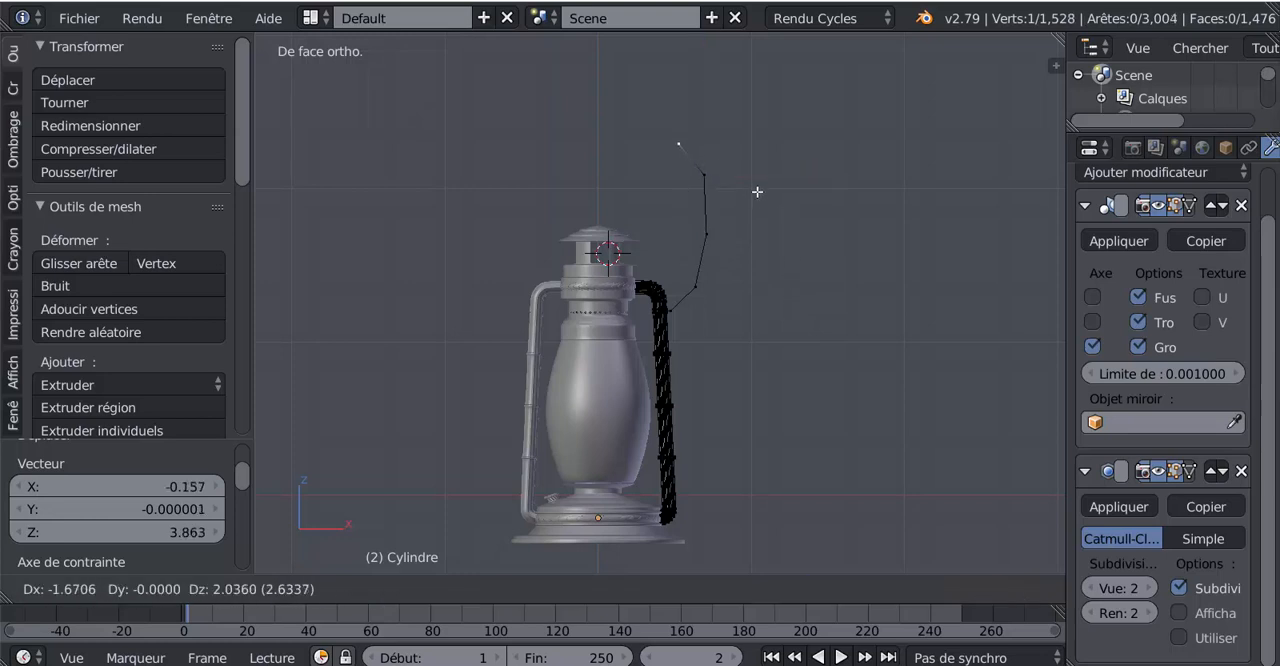
pyautogui.click(756, 182)
# Extrude three more vertices toward the middle above the cap, aligning the last one with the lantern's central axis
pyautogui.press('e')
pyautogui.click(706, 166)
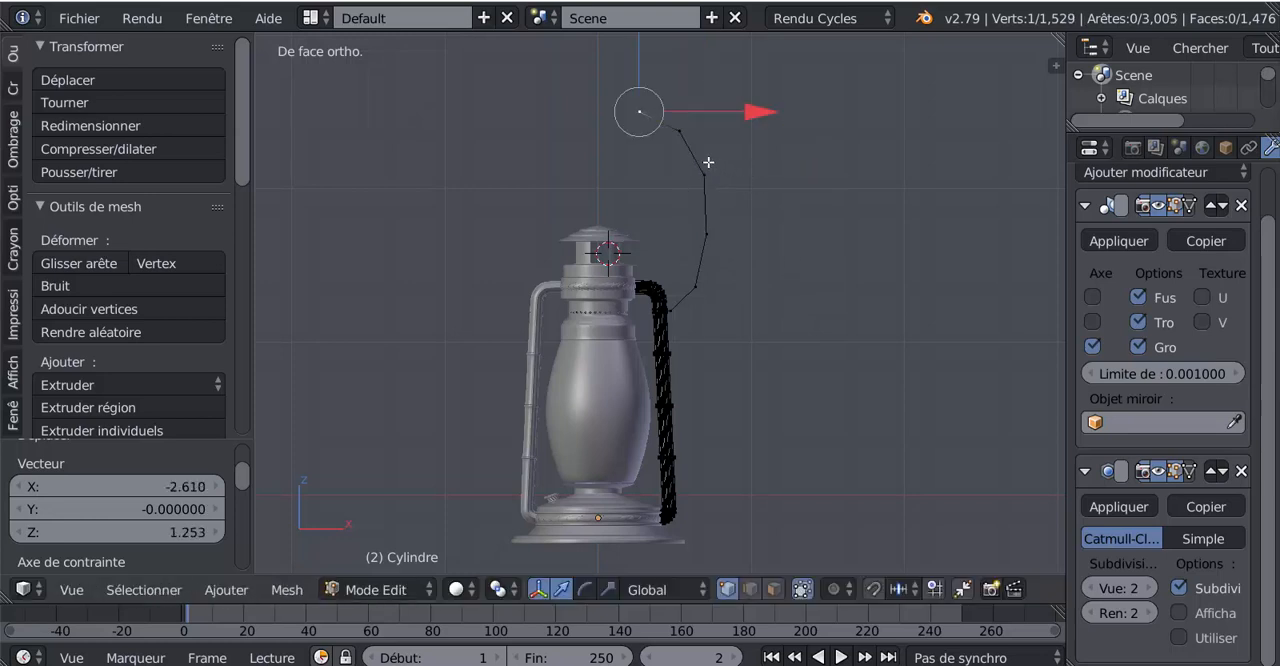
pyautogui.press('e')
pyautogui.click(687, 163)
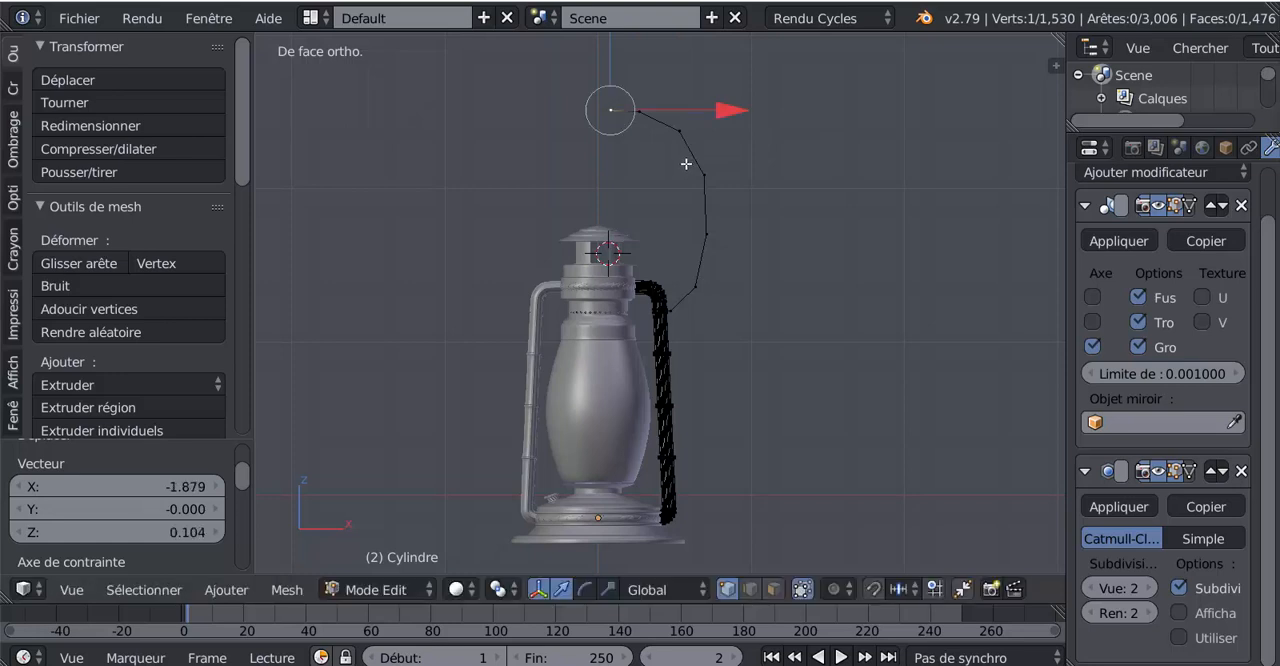
pyautogui.press('e')
pyautogui.click(675, 148)
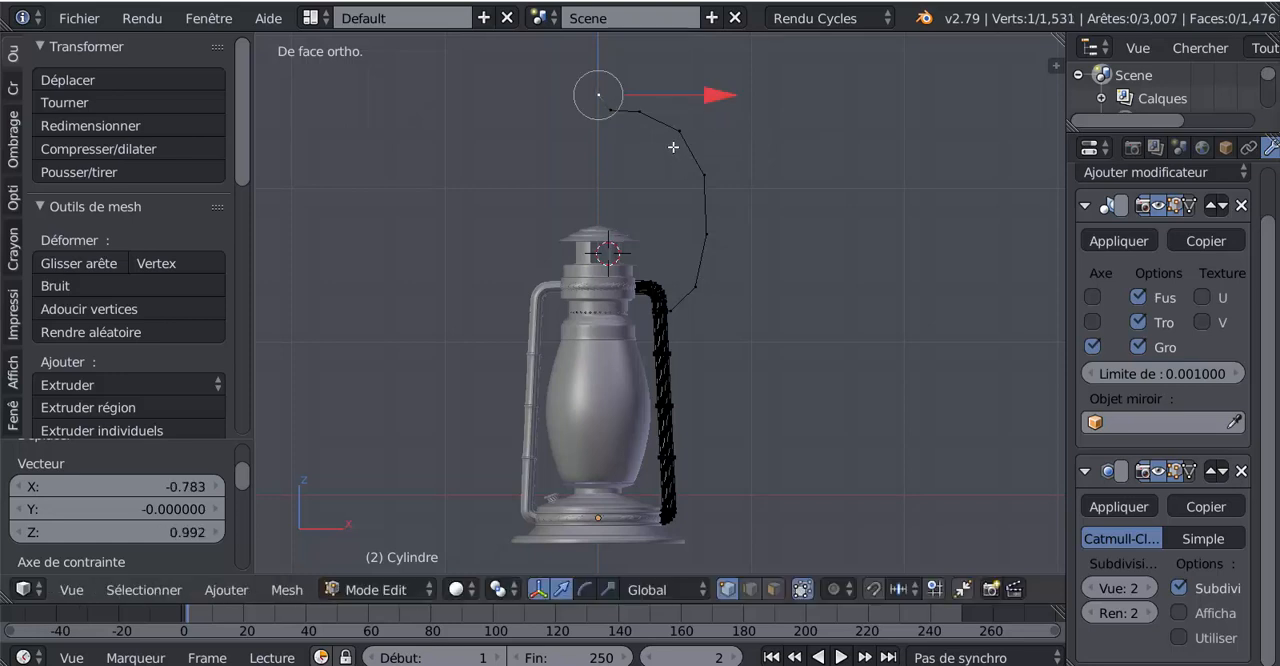
pyautogui.moveTo(714, 100); pyautogui.dragTo(685, 104)
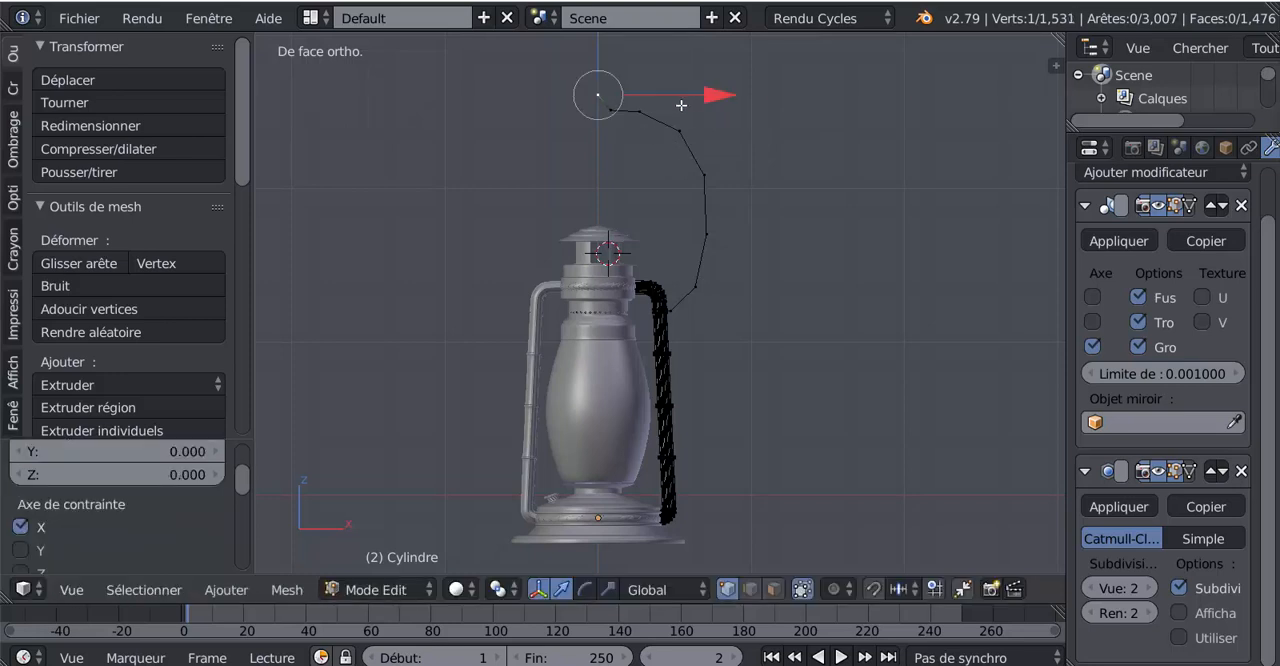
# Shift the three vertices along the handle outline's outer side inward along X, finishing with the lowest one near the stub
pyautogui.rightClick(715, 237)
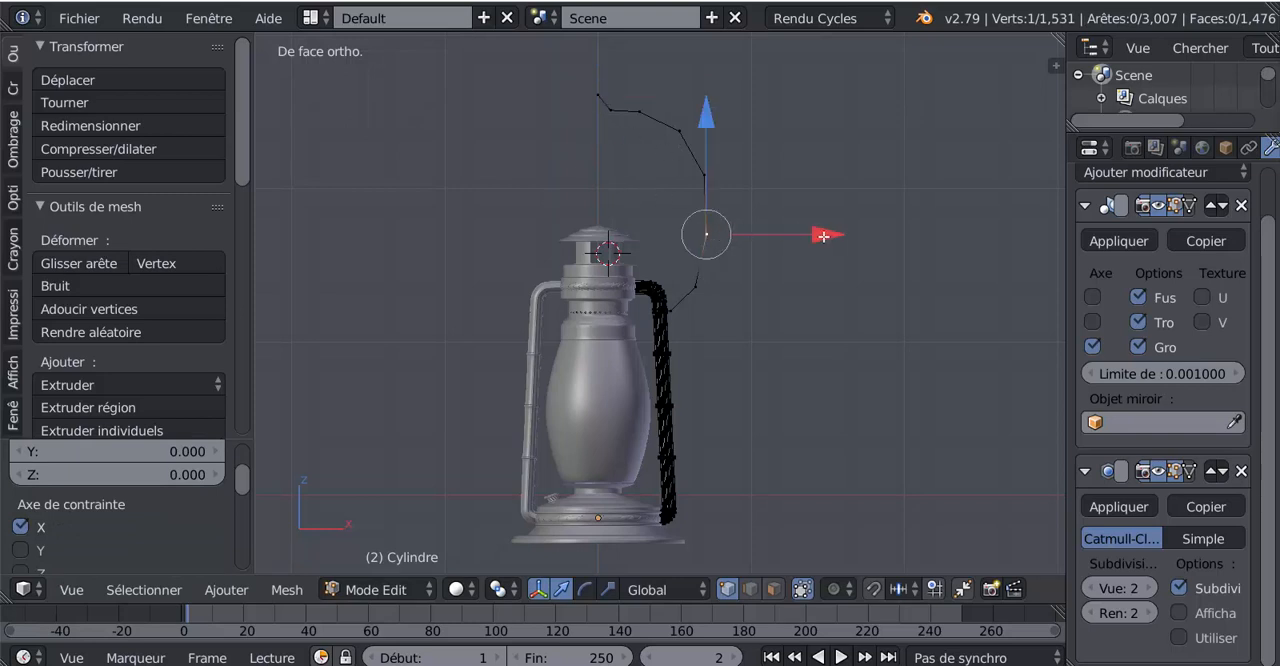
pyautogui.moveTo(823, 231); pyautogui.dragTo(815, 234)
pyautogui.rightClick(734, 171)
pyautogui.moveTo(813, 174); pyautogui.dragTo(808, 176)
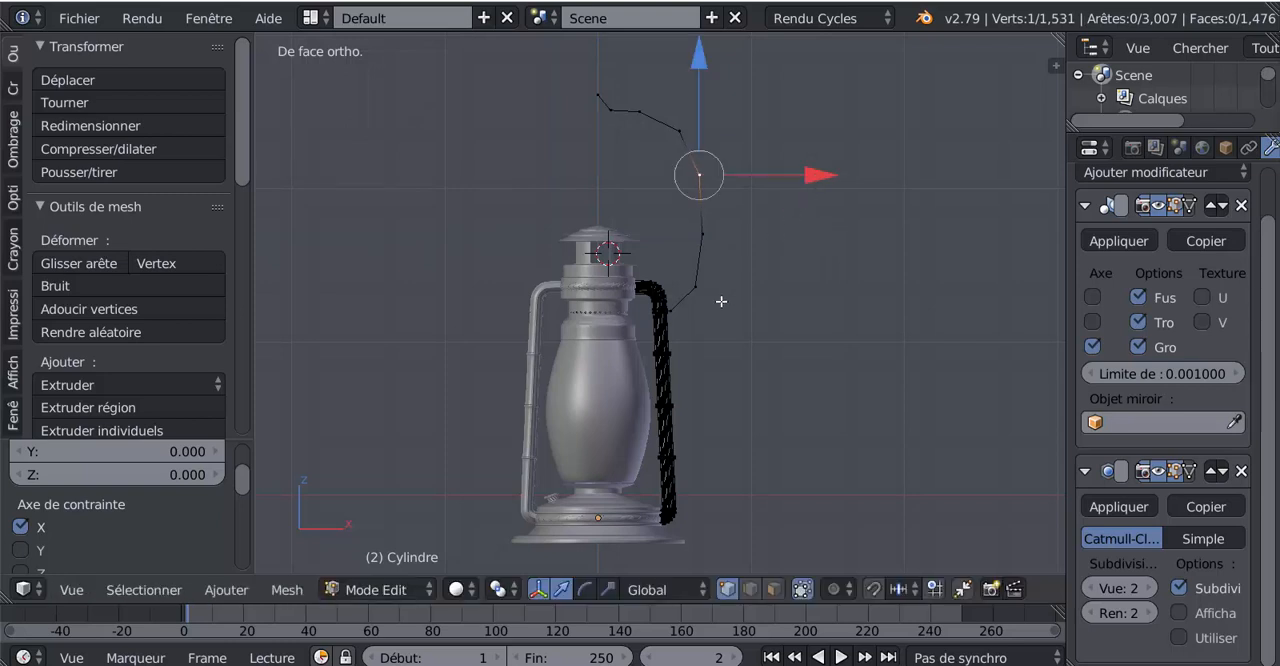
pyautogui.scroll(1, 721, 301)
pyautogui.scroll(-1, 721, 301)
pyautogui.rightClick(718, 288)
pyautogui.press('g')
pyautogui.press('x')
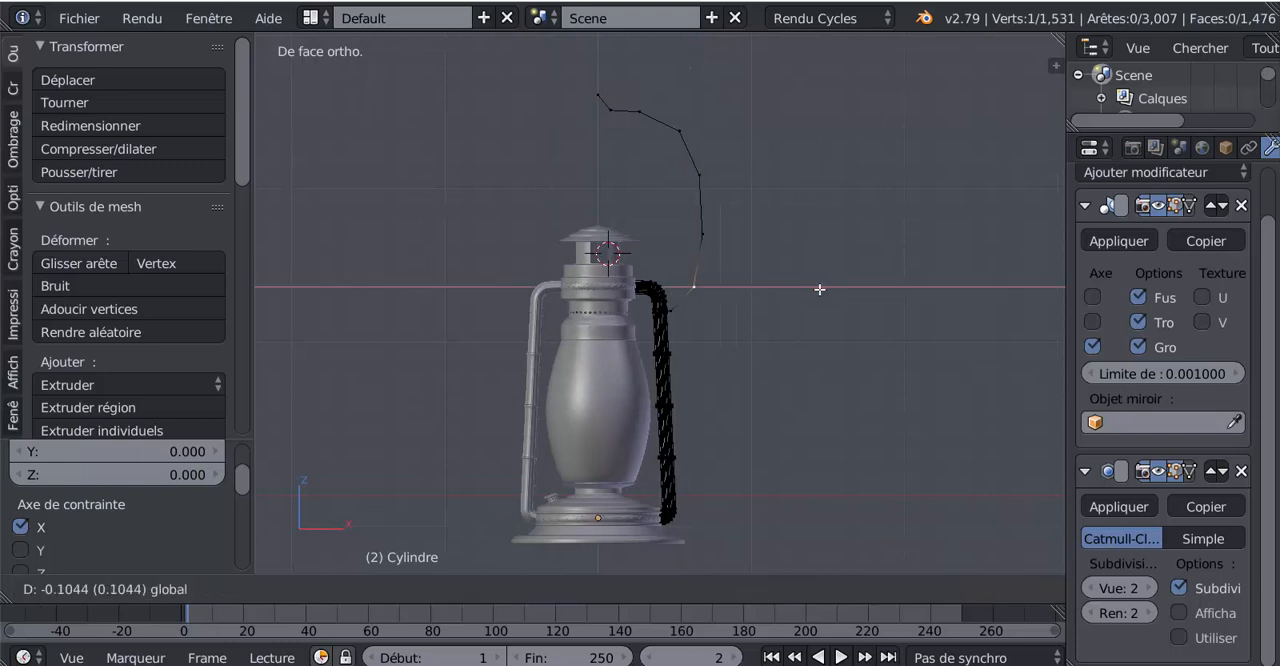
pyautogui.click(800, 285)
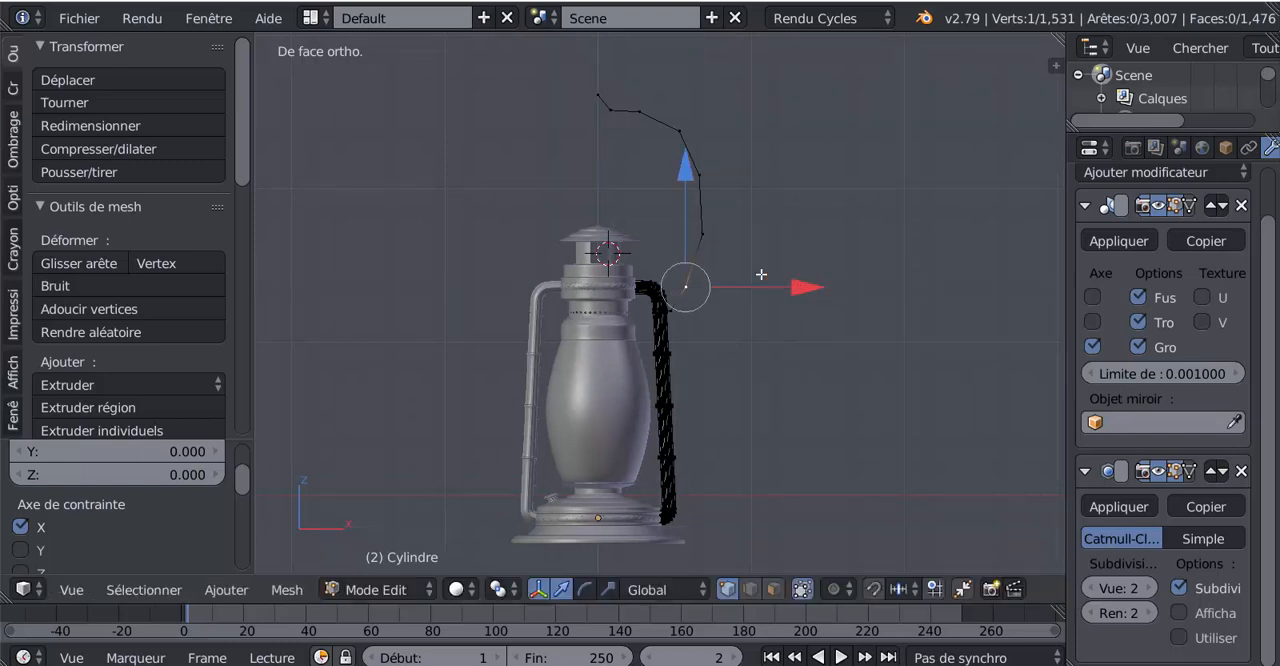
# Move the outer side's middle and upper vertices further inward along X to smooth the handle curve
pyautogui.rightClick(720, 224)
pyautogui.press('g')
pyautogui.press('x')
pyautogui.click(811, 237)
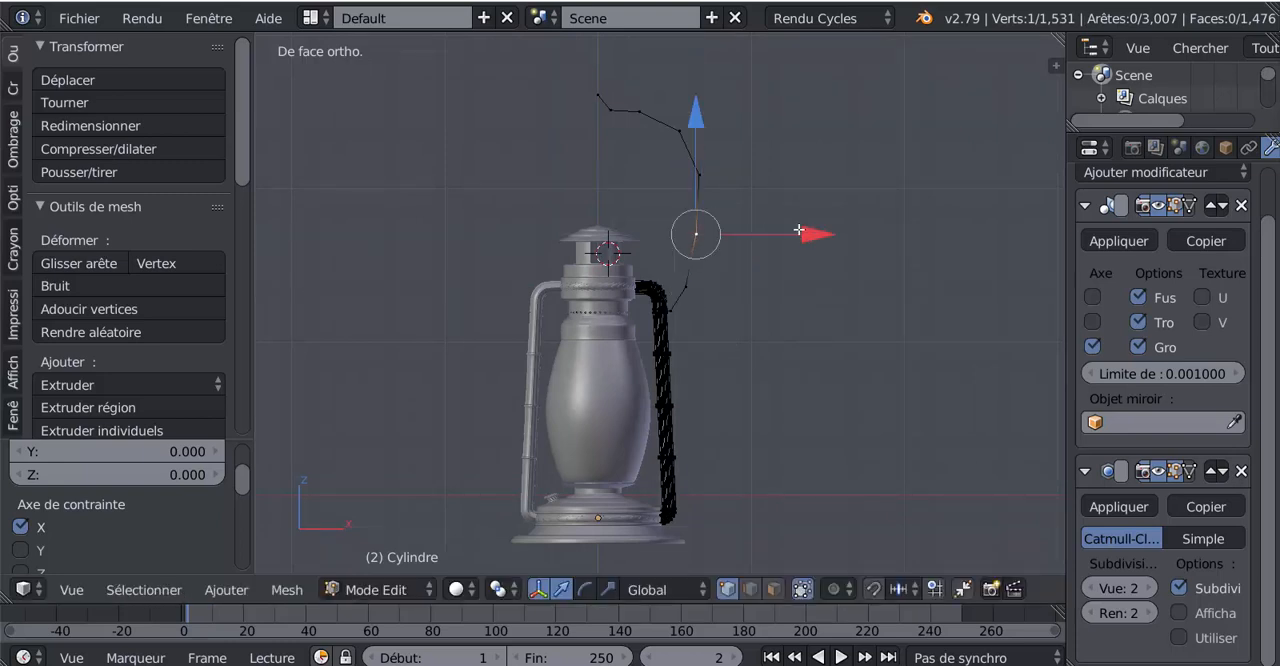
pyautogui.rightClick(728, 178)
pyautogui.press('g')
pyautogui.press('x')
pyautogui.click(809, 176)
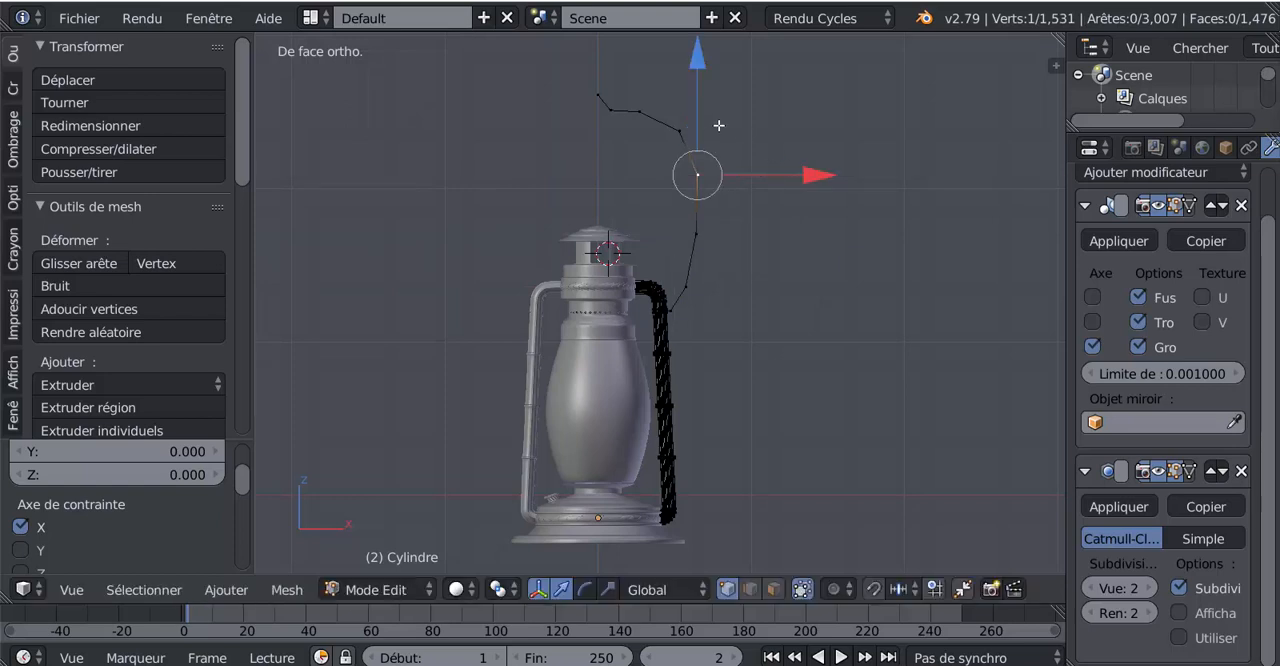
# Move the vertex at the handle outline's upper bend slightly down along Z and inward along X
pyautogui.rightClick(679, 130)
pyautogui.scroll(-2, 677, 128)
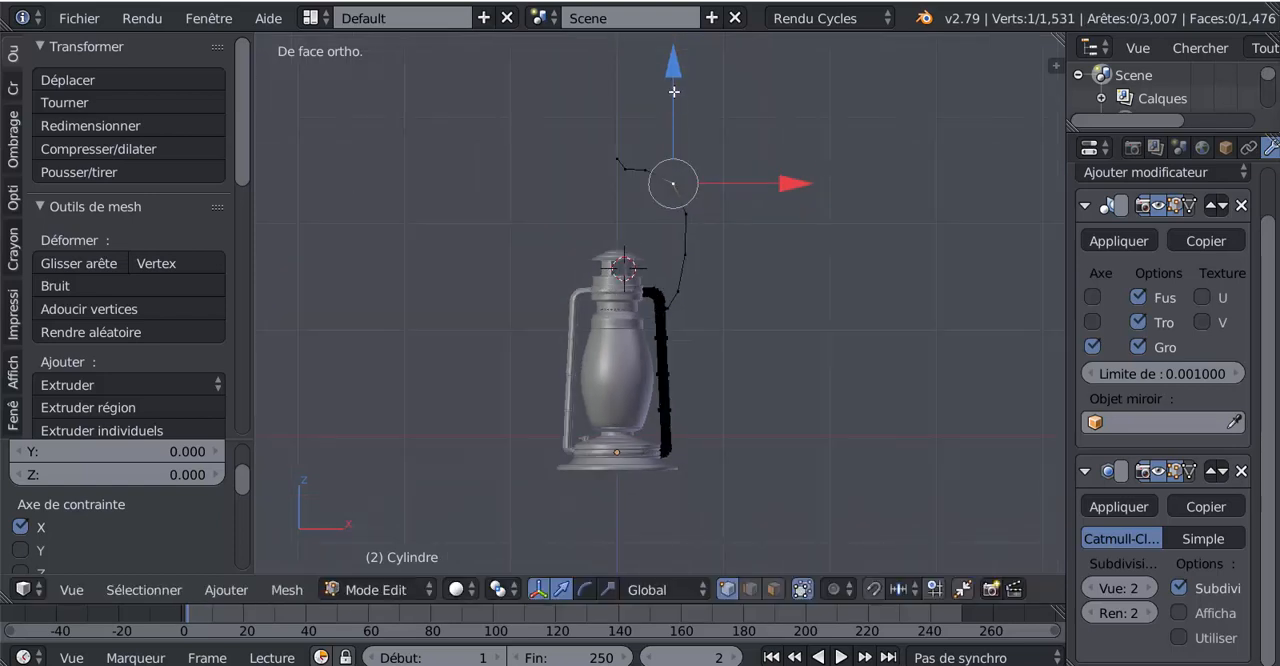
pyautogui.moveTo(675, 91); pyautogui.dragTo(674, 95)
pyautogui.moveTo(771, 187); pyautogui.dragTo(757, 191)
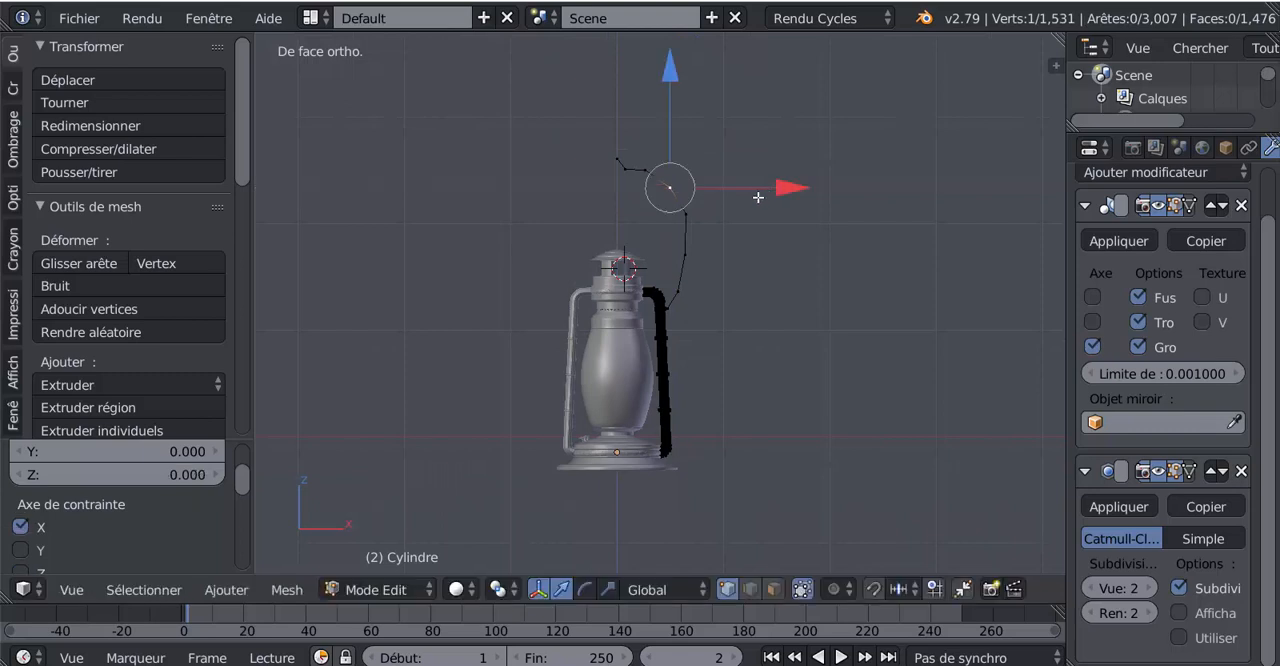
pyautogui.scroll(2, 731, 220)
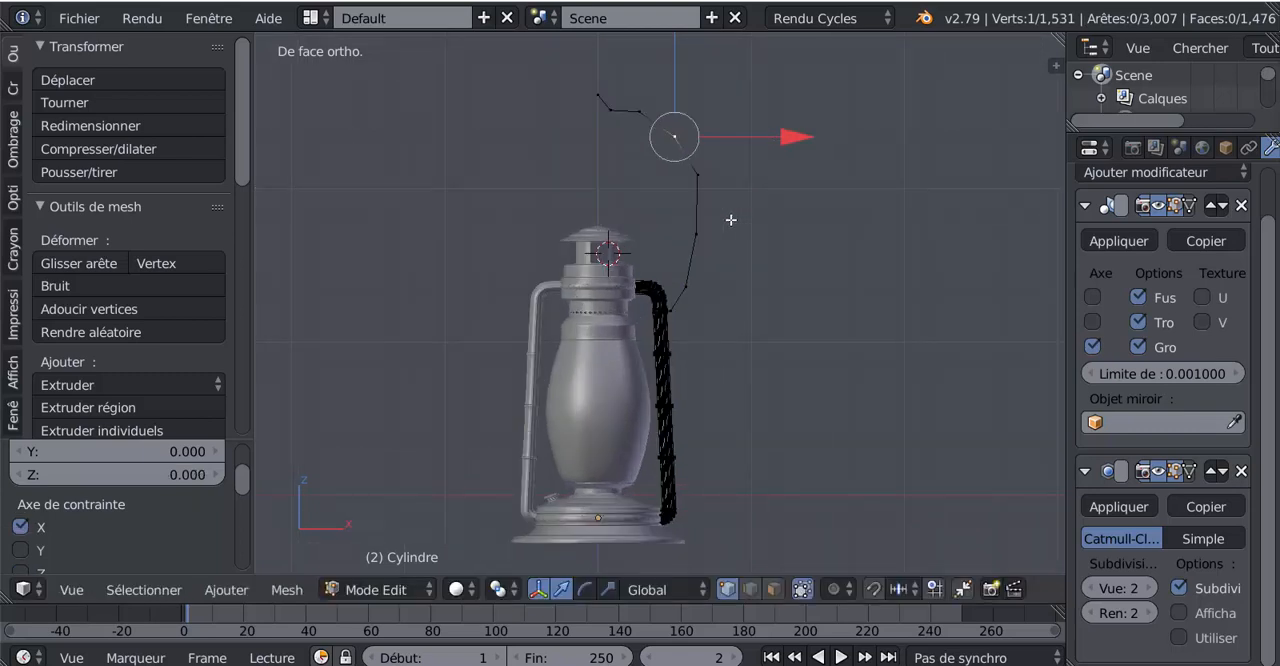
# Slide the vertex below the handle's upper bend down along its edge by a factor of about 0.23
pyautogui.rightClick(714, 183)
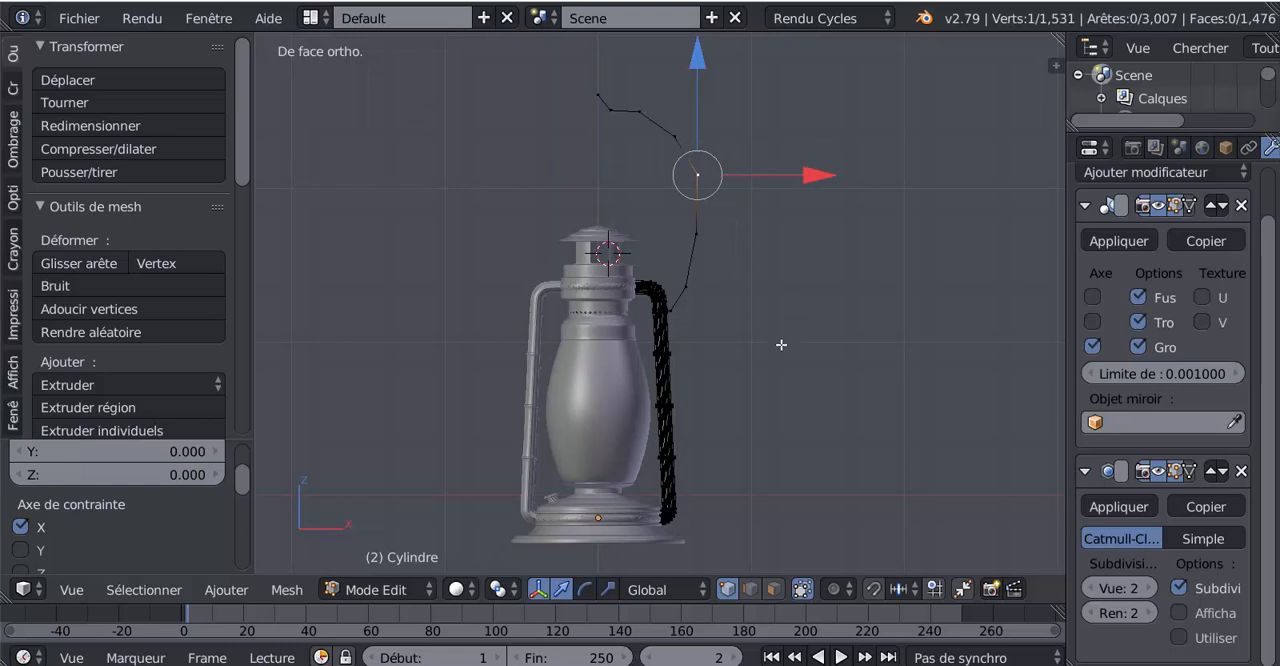
pyautogui.hotkey('shift', 'v')
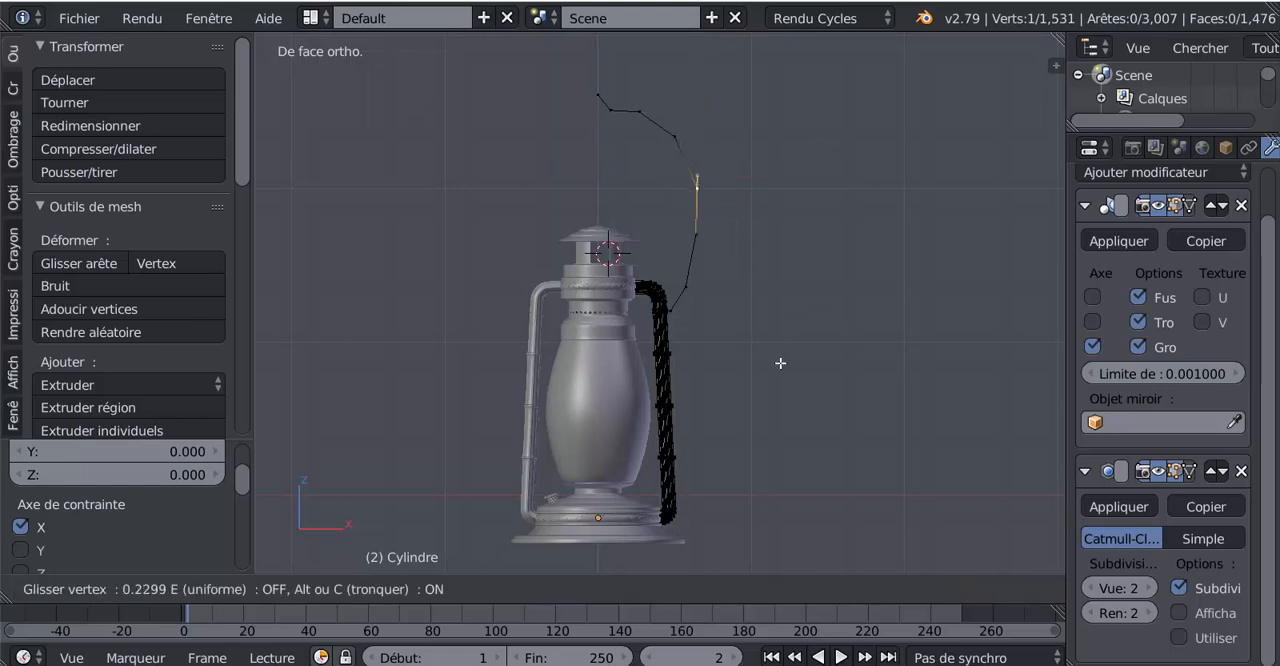
pyautogui.click(780, 363)
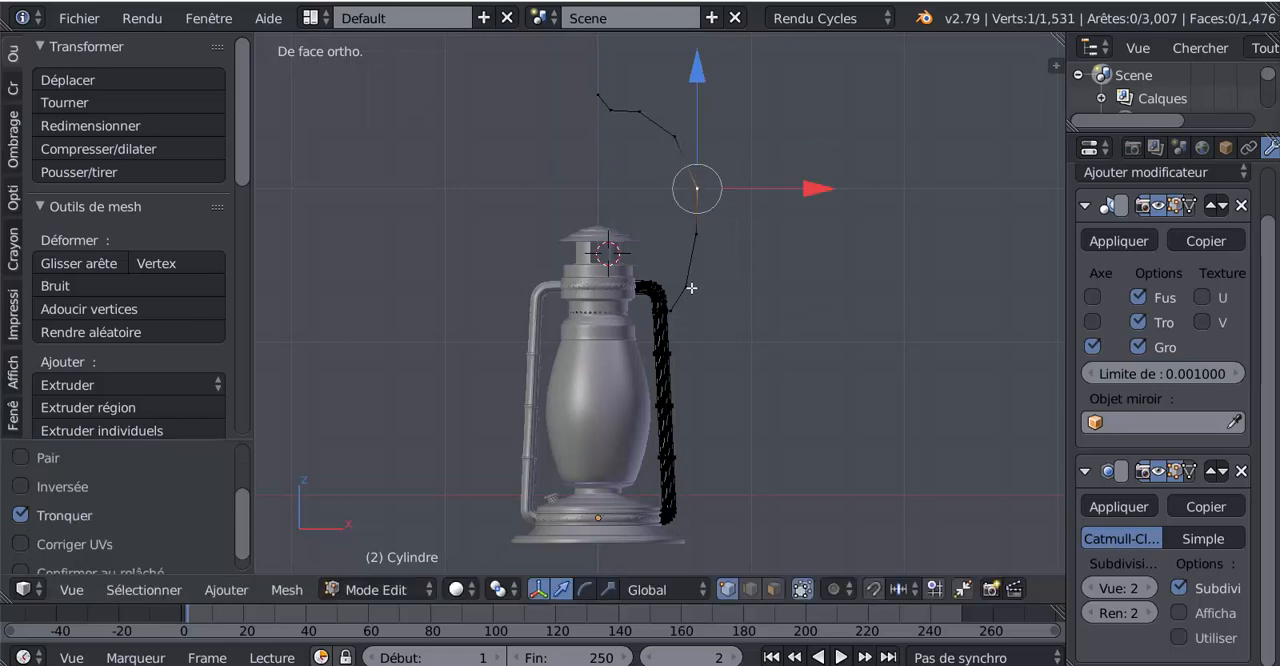
pyautogui.scroll(1, 690, 310)
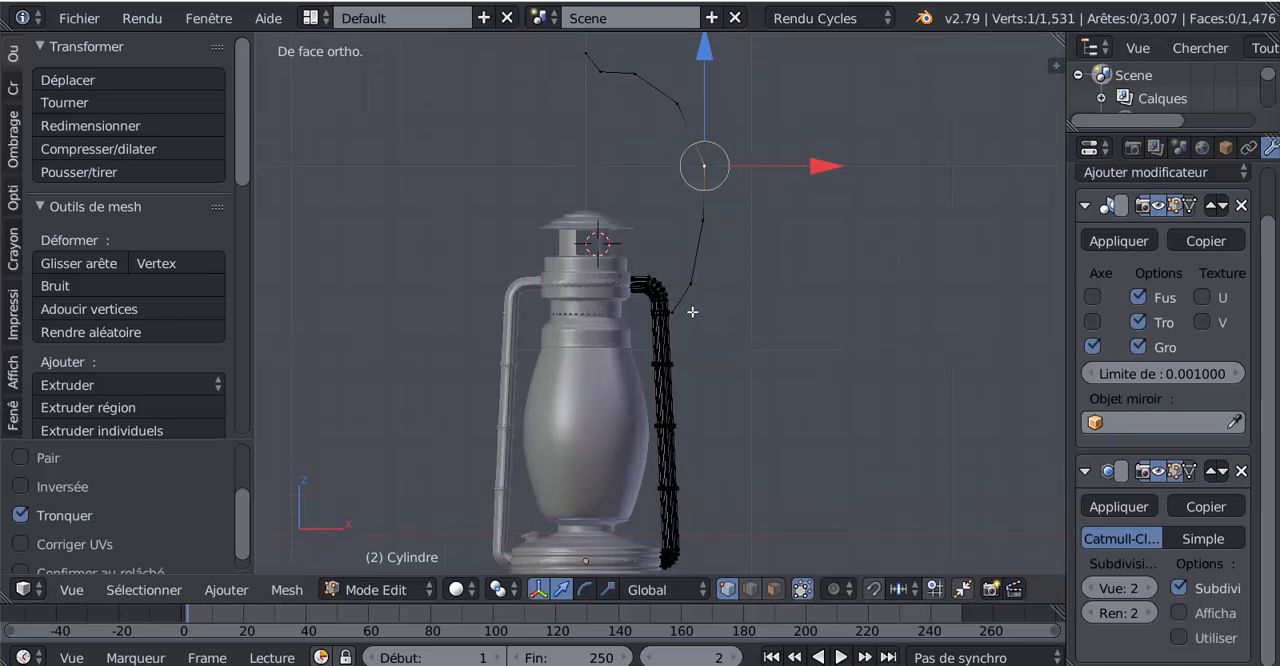
pyautogui.scroll(-2, 698, 308)
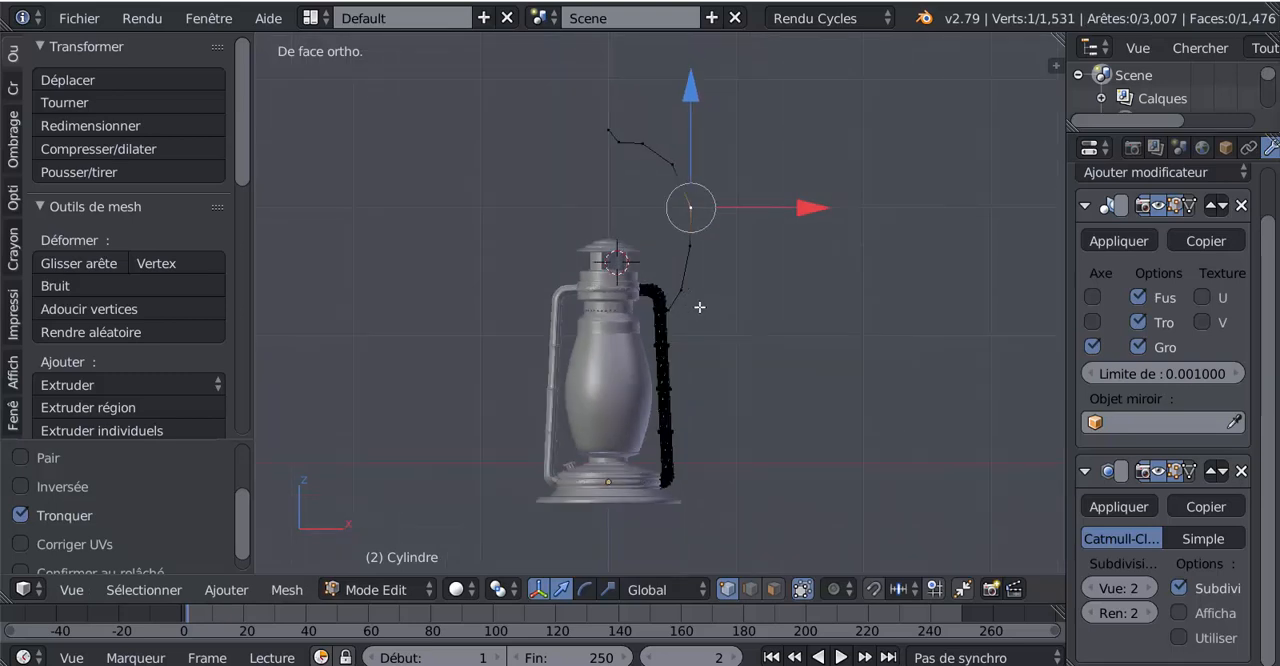
pyautogui.scroll(1, 699, 307)
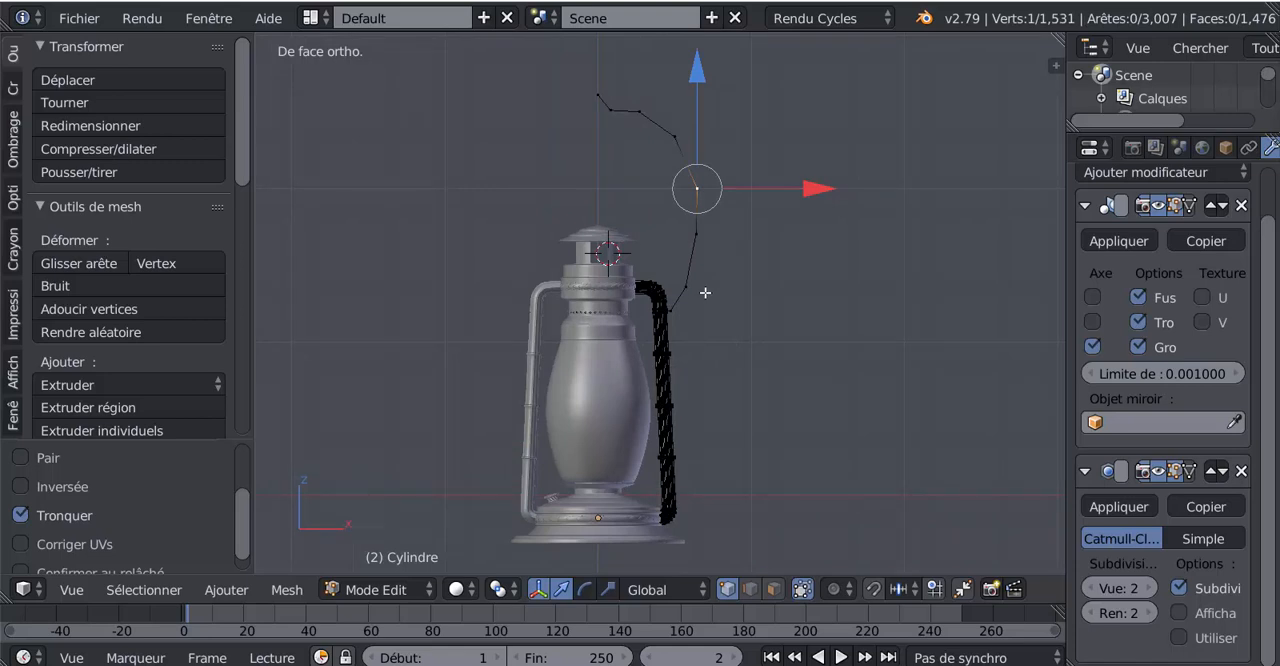
pyautogui.scroll(1, 705, 292)
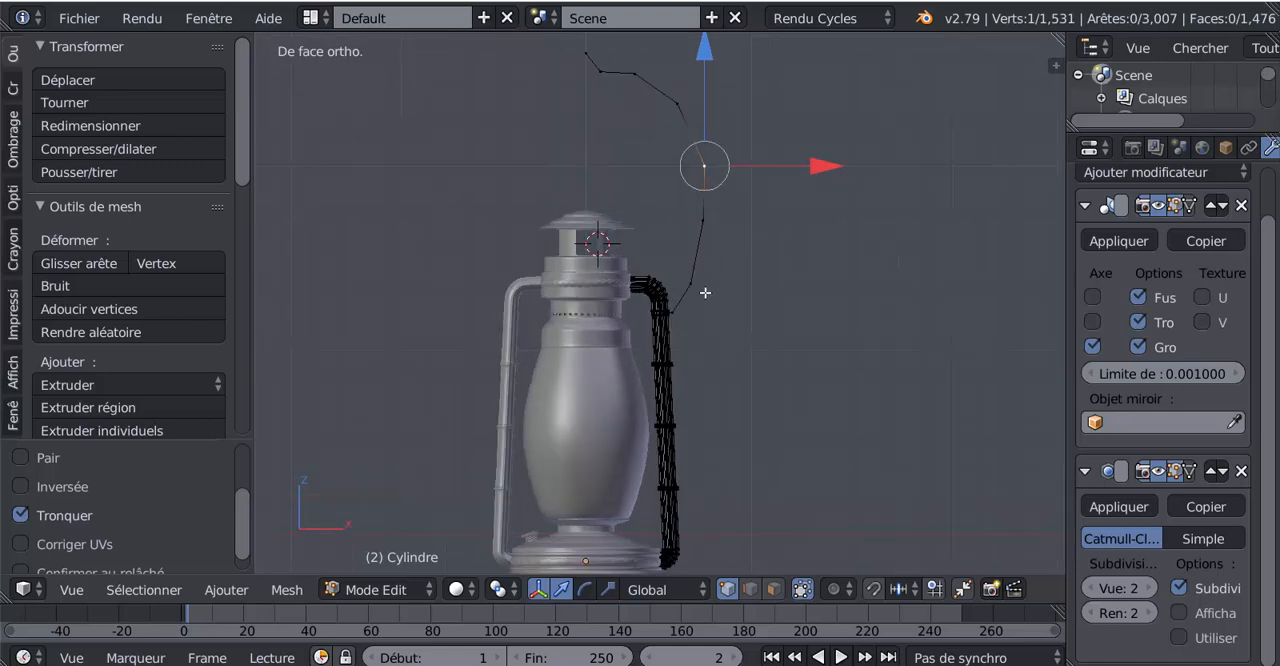
pyautogui.scroll(-1, 705, 292)
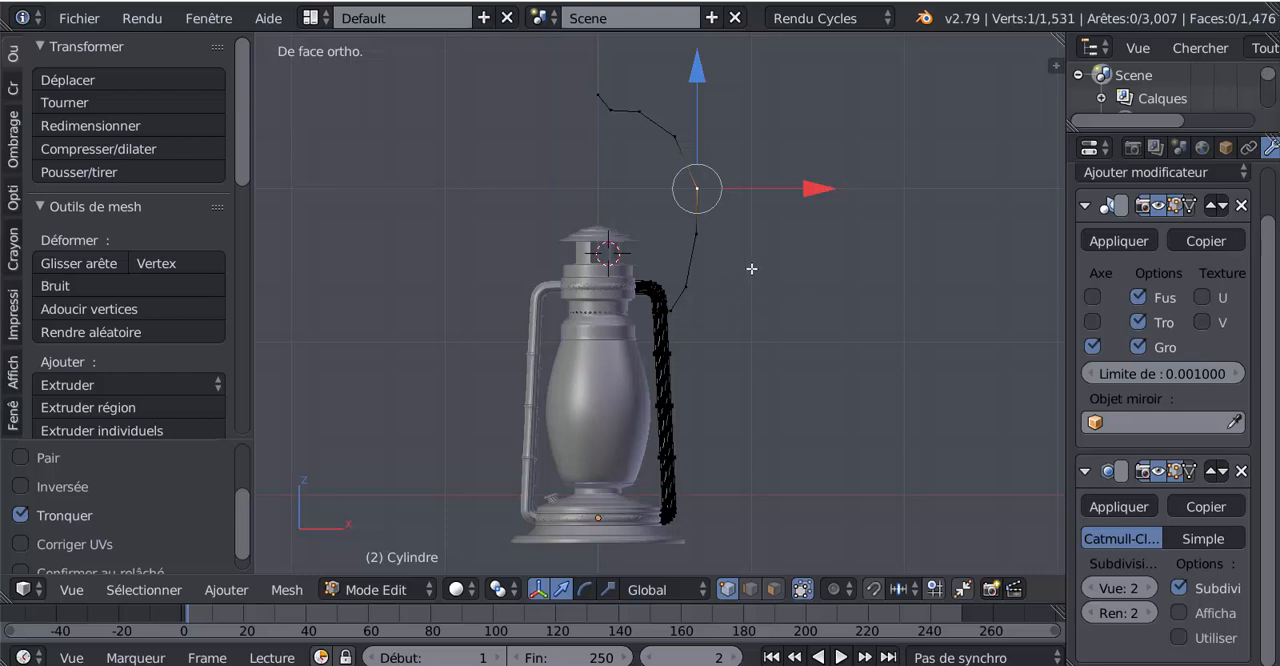
# Separate the whole connected handle outline from the side tube as its own object and select it in Object Mode
pyautogui.rightClick(699, 236)
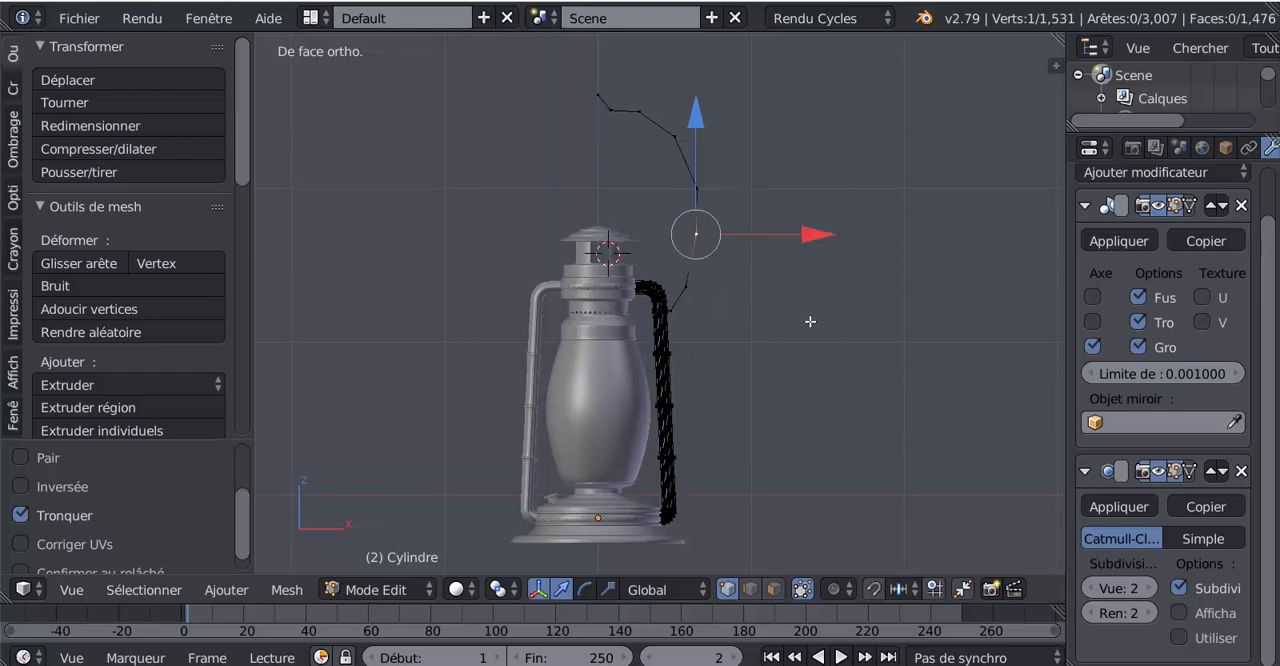
pyautogui.hotkey('ctrl', 'l')
pyautogui.press('p')
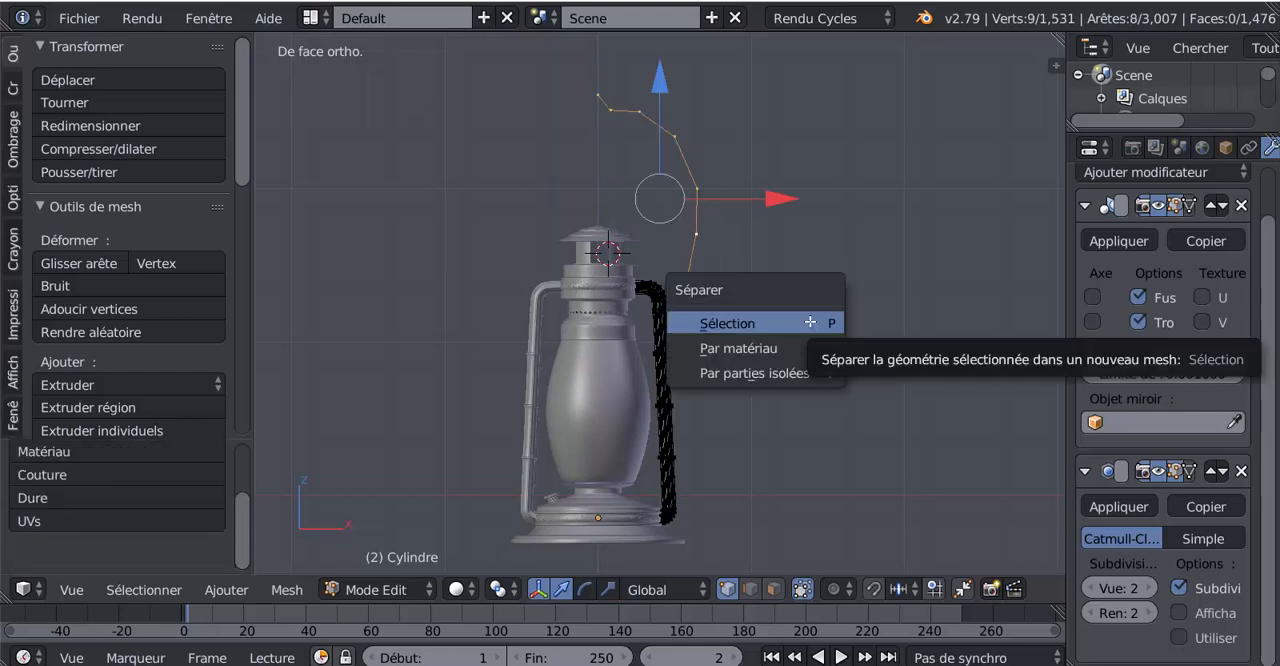
pyautogui.click(810, 322)
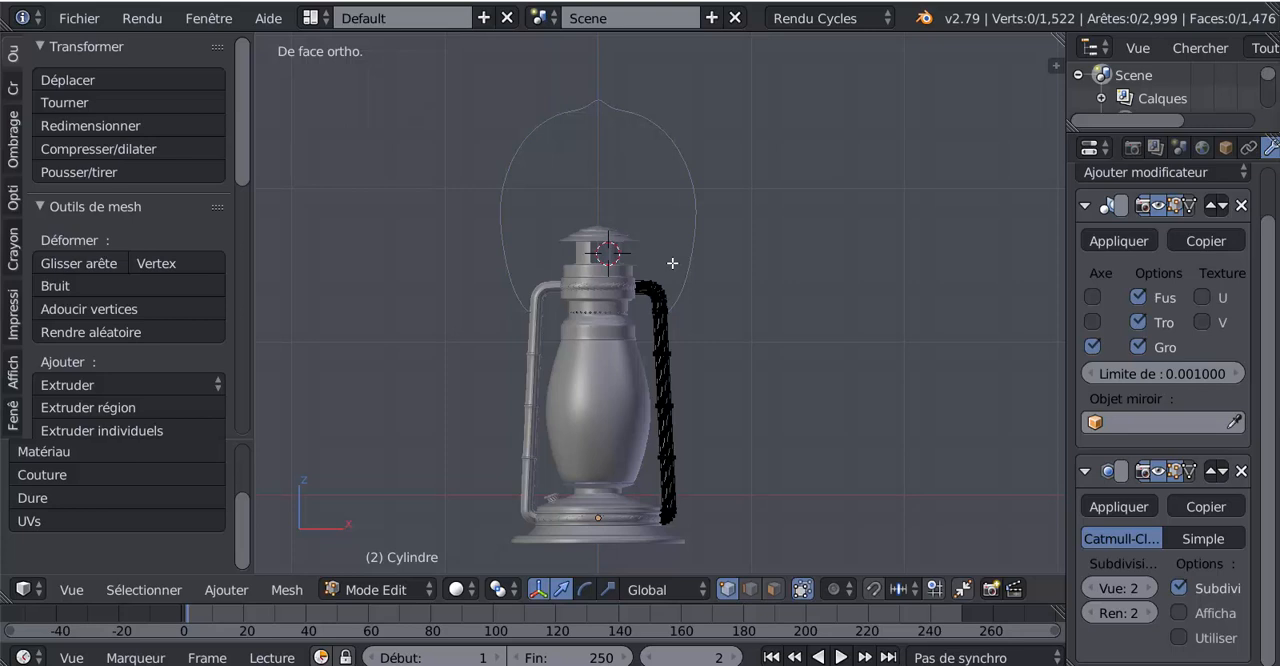
pyautogui.press('Tab')
pyautogui.rightClick(698, 211)
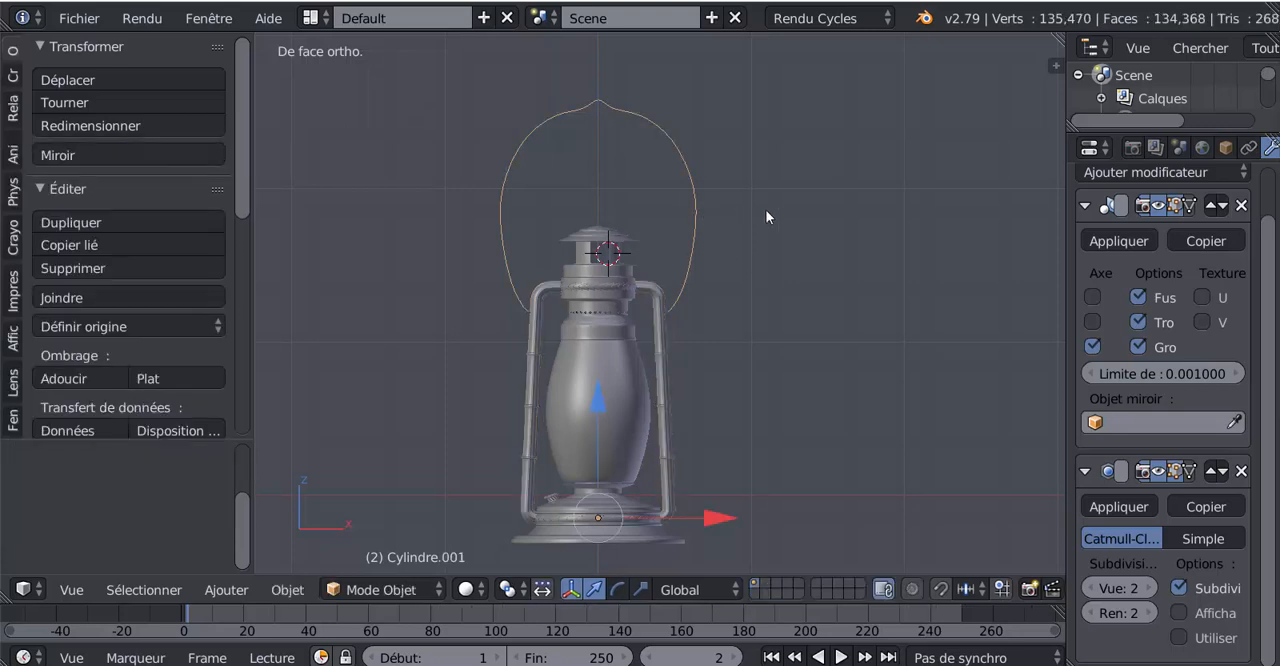
pyautogui.press('Tab')
pyautogui.press('Tab')
pyautogui.moveTo(816, 397); pyautogui.dragTo(764, 434, button='middle')
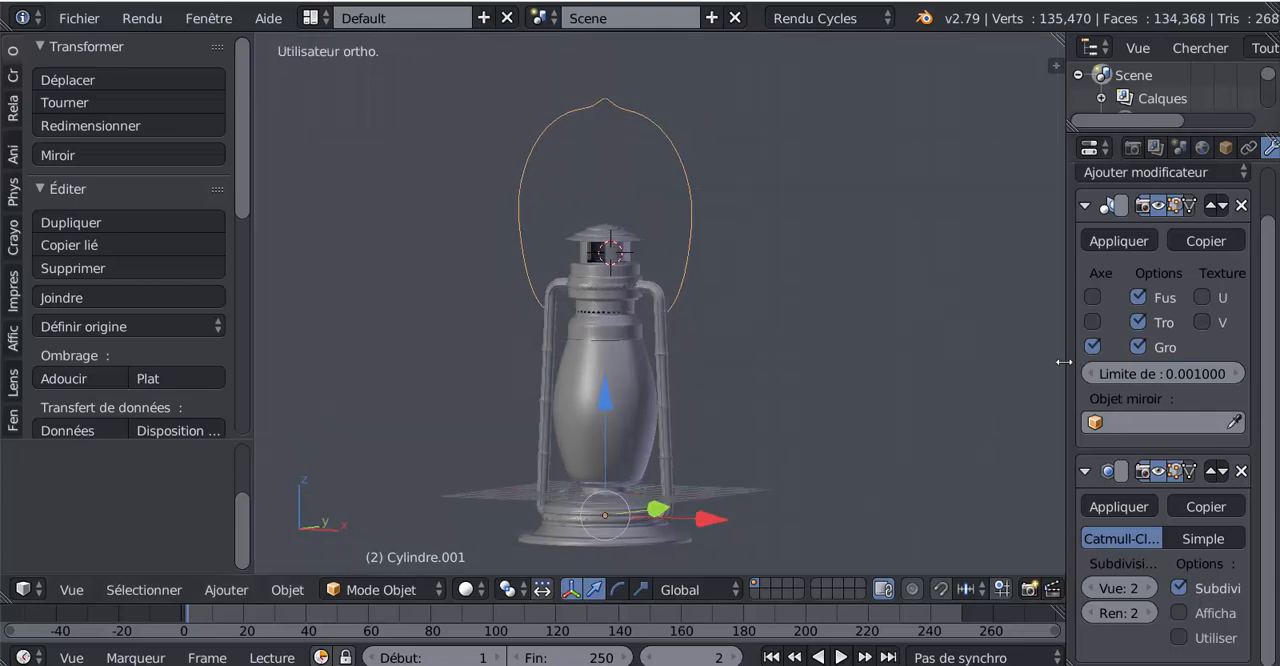
pyautogui.moveTo(994, 356); pyautogui.dragTo(854, 346, button='middle')
pyautogui.press('Tab')
# Move the two outermost vertices of the handle's side together inward along X in front view
pyautogui.press('Tab')
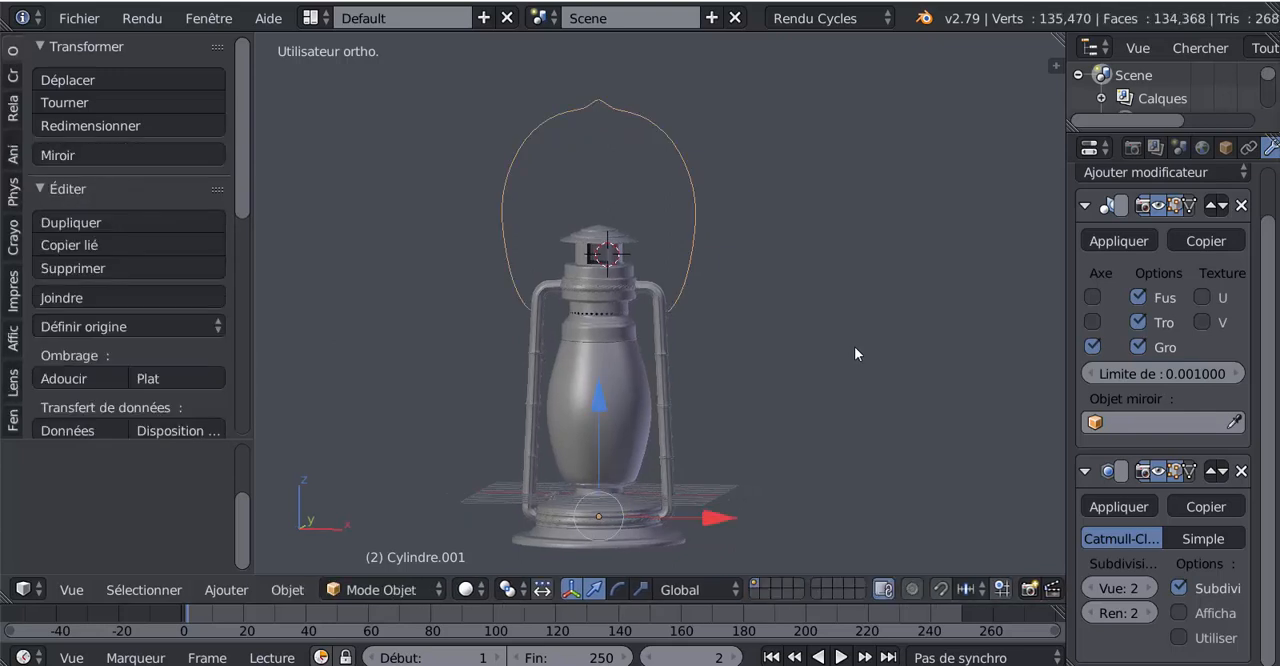
pyautogui.press('Tab')
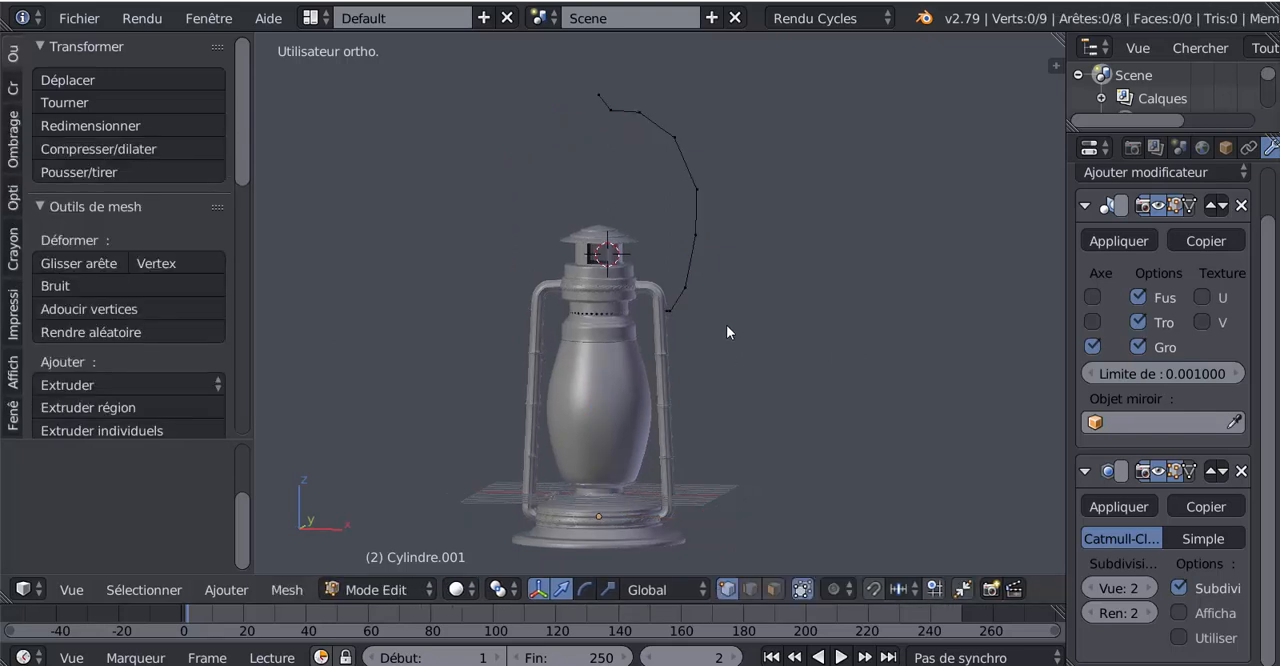
pyautogui.press('KP_1')
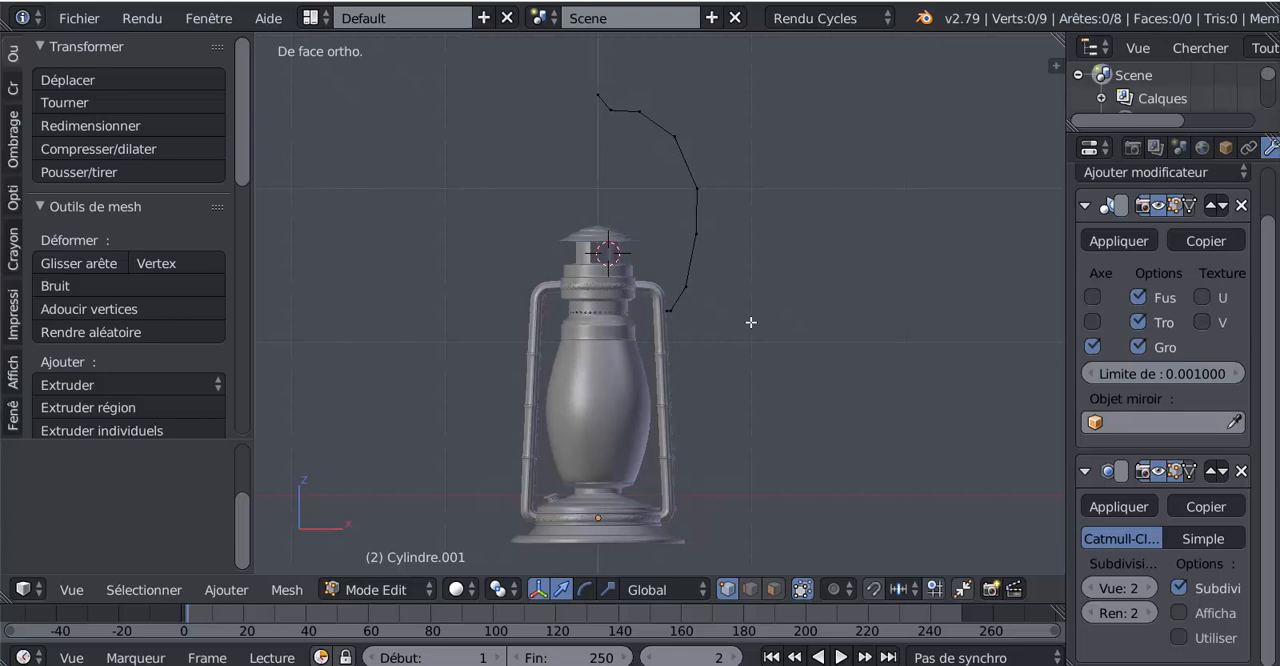
pyautogui.rightClick(694, 233)
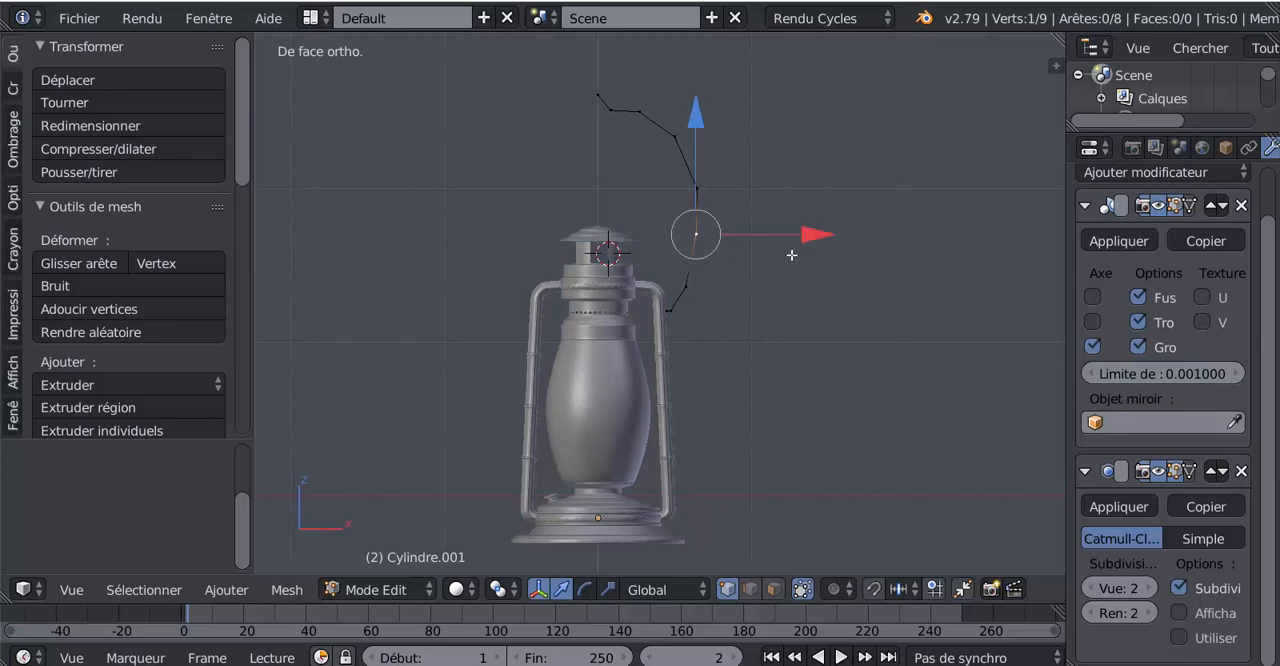
pyautogui.keyDown('shift'); pyautogui.rightClick(716, 190); pyautogui.keyUp('shift')
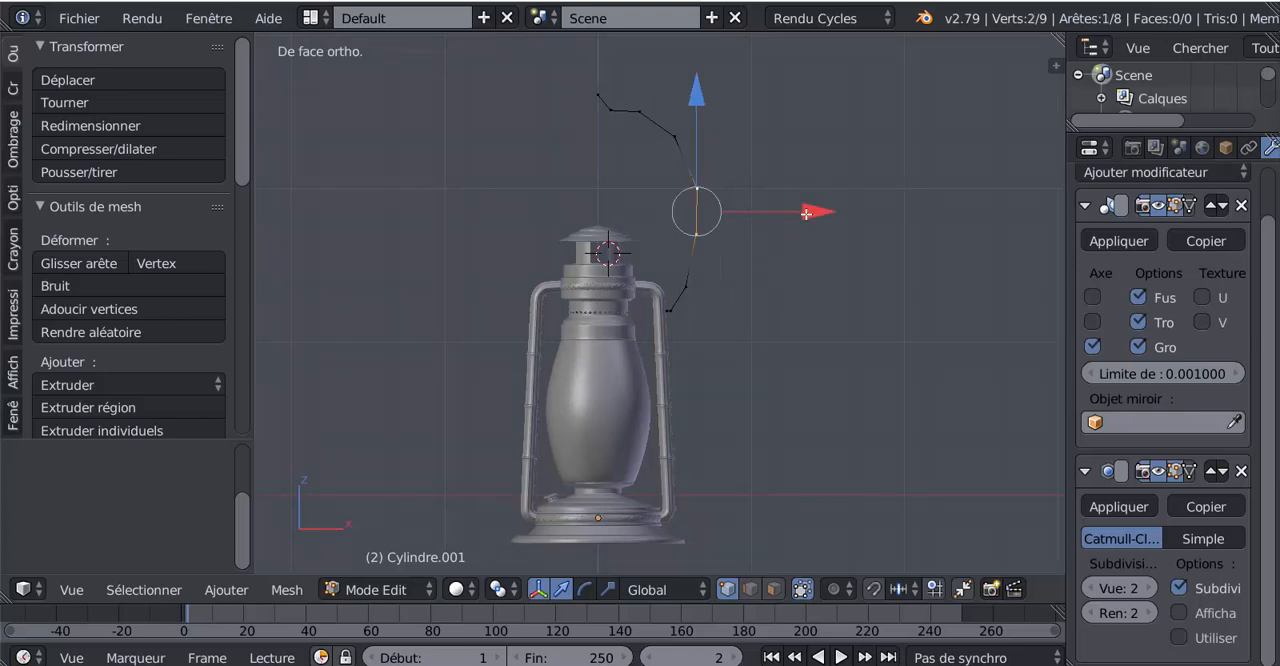
pyautogui.moveTo(806, 213); pyautogui.dragTo(805, 216)
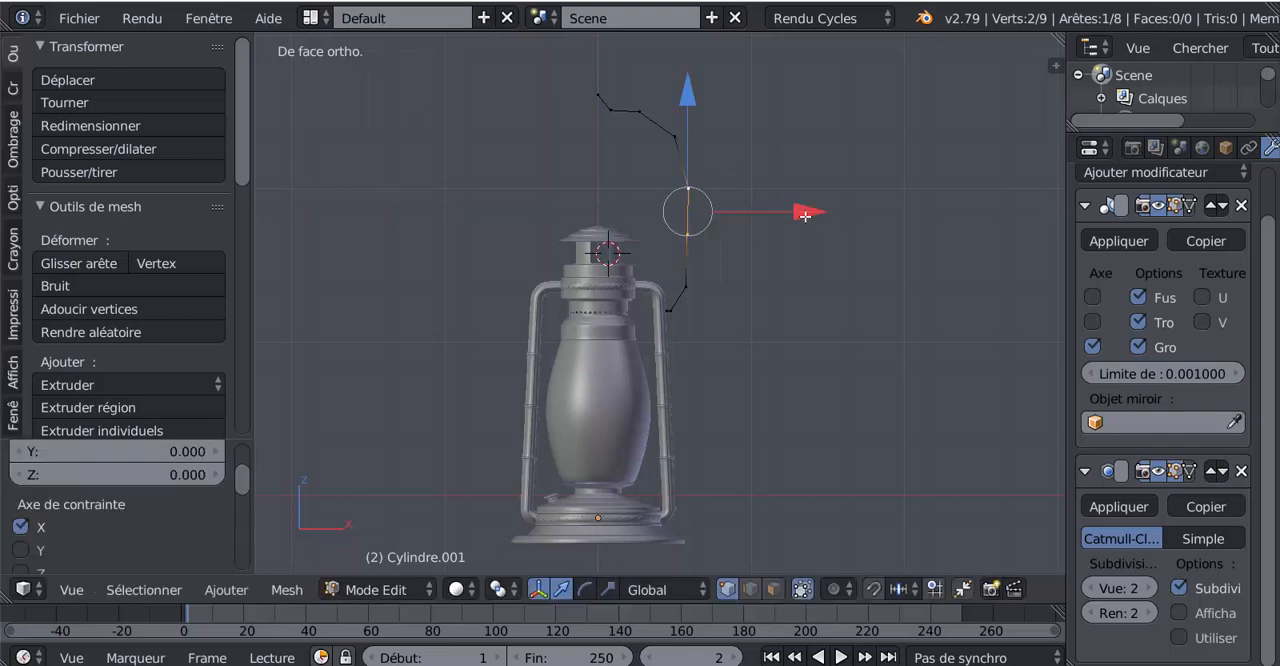
pyautogui.press('Tab')
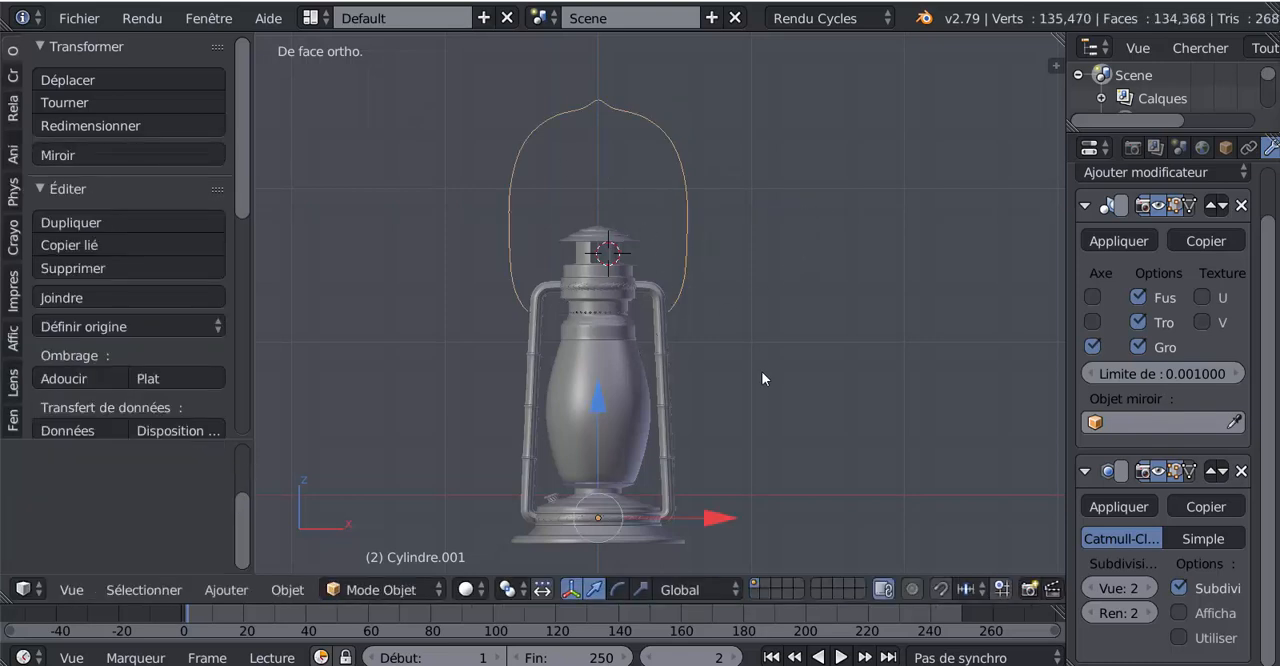
pyautogui.press('Tab')
pyautogui.press('Tab')
# Apply the handle's Mirror modifier and remove its existing Subdivision Surface modifier
pyautogui.moveTo(1065, 322); pyautogui.dragTo(920, 322)
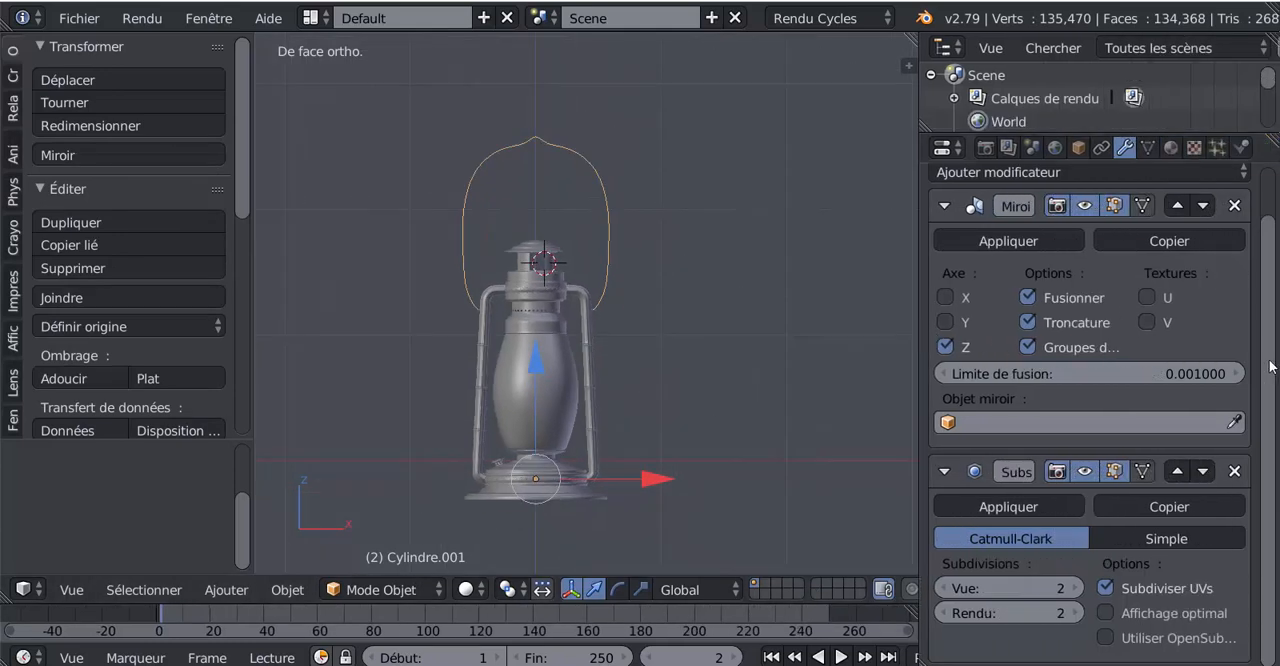
pyautogui.scroll(1, 1250, 367)
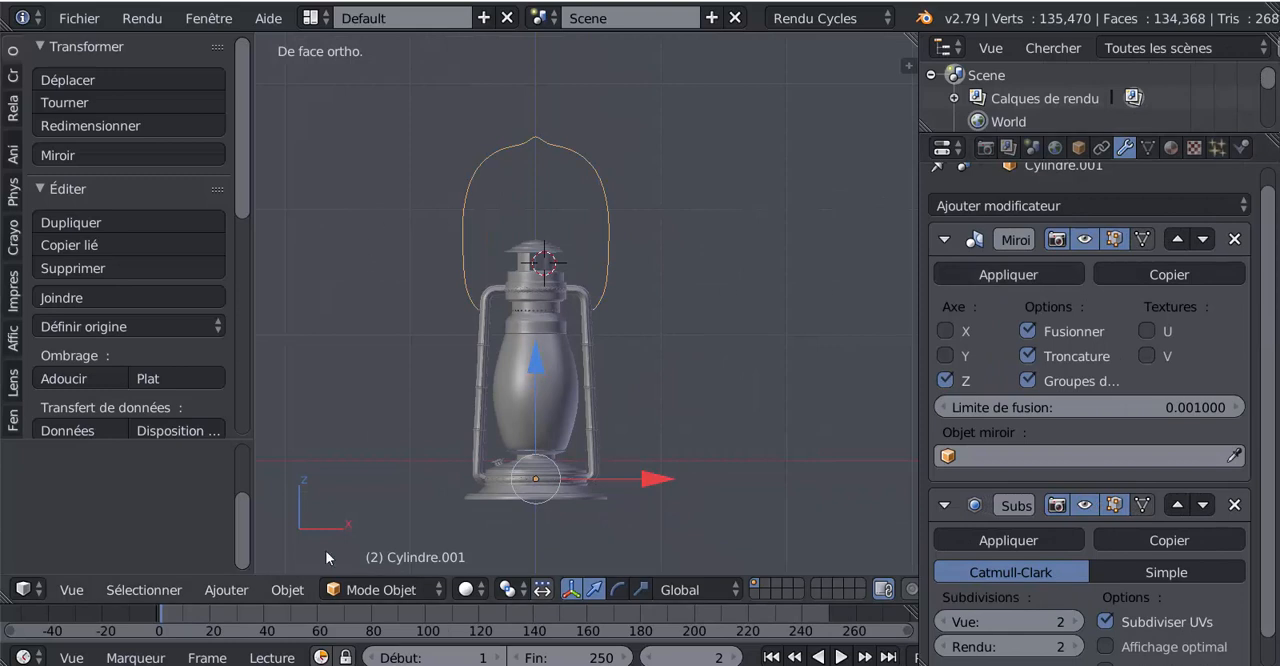
pyautogui.click(1008, 274)
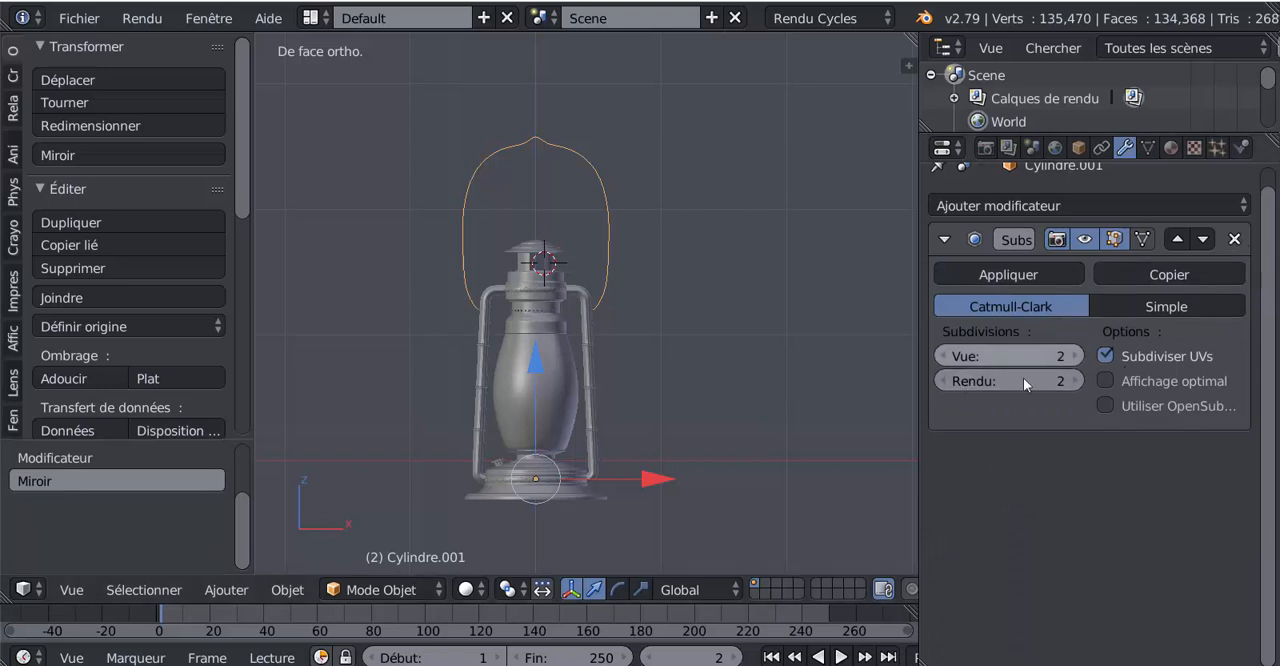
pyautogui.click(1236, 239)
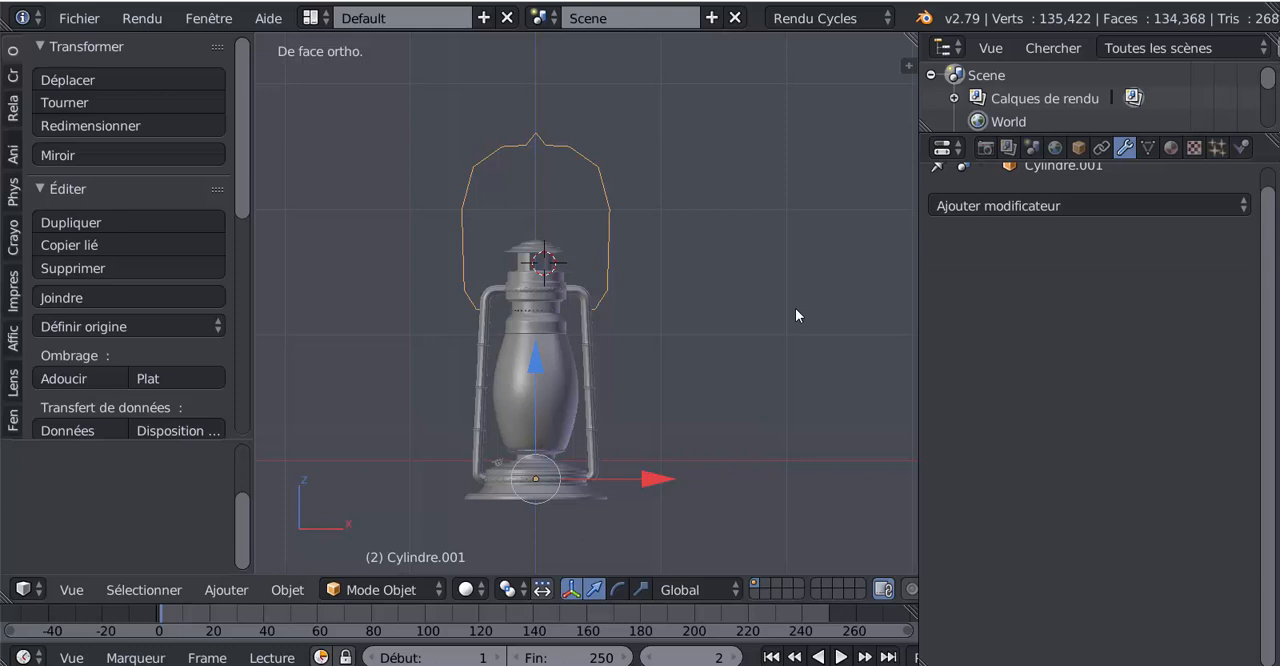
# Add a new Subdivision Surface modifier with view level 1 to the handle outline and apply it
pyautogui.click(966, 206)
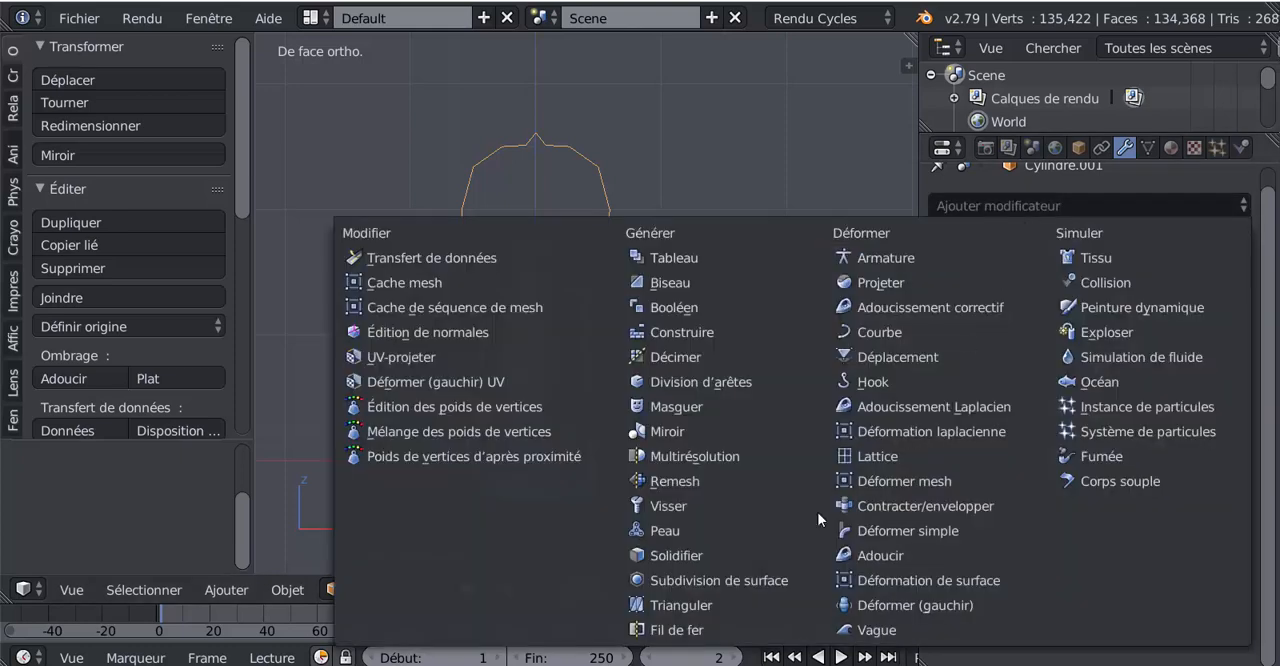
pyautogui.click(719, 580)
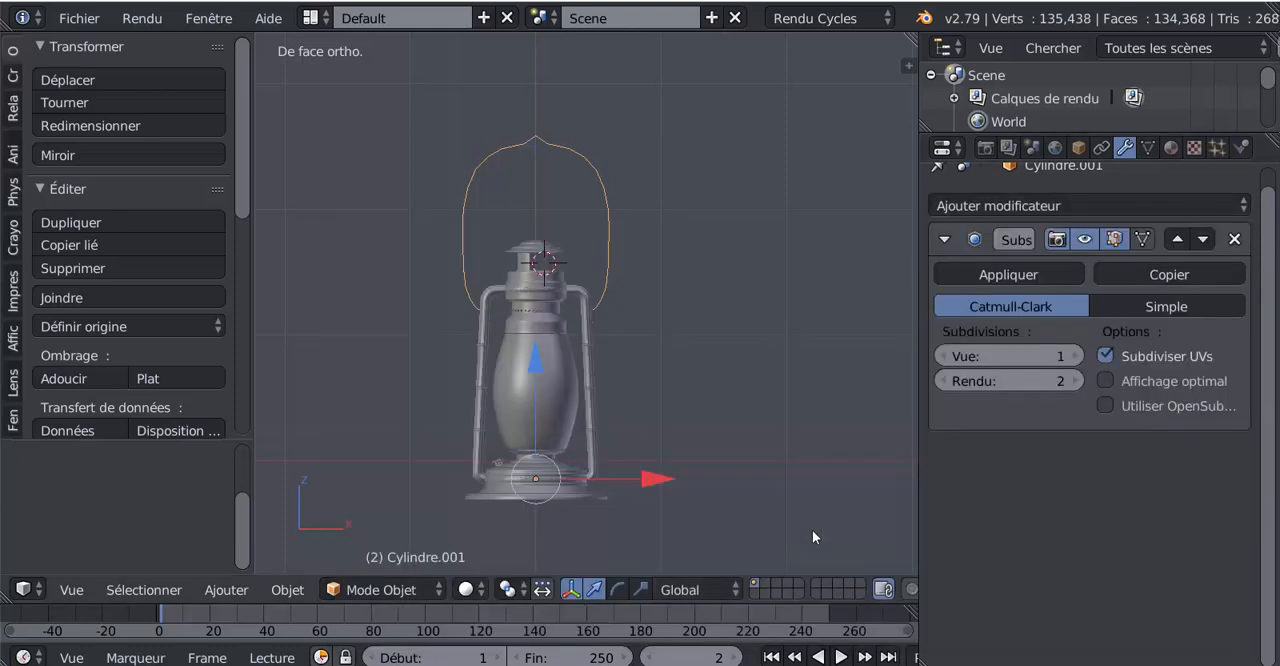
pyautogui.click(995, 274)
pyautogui.press('Tab')
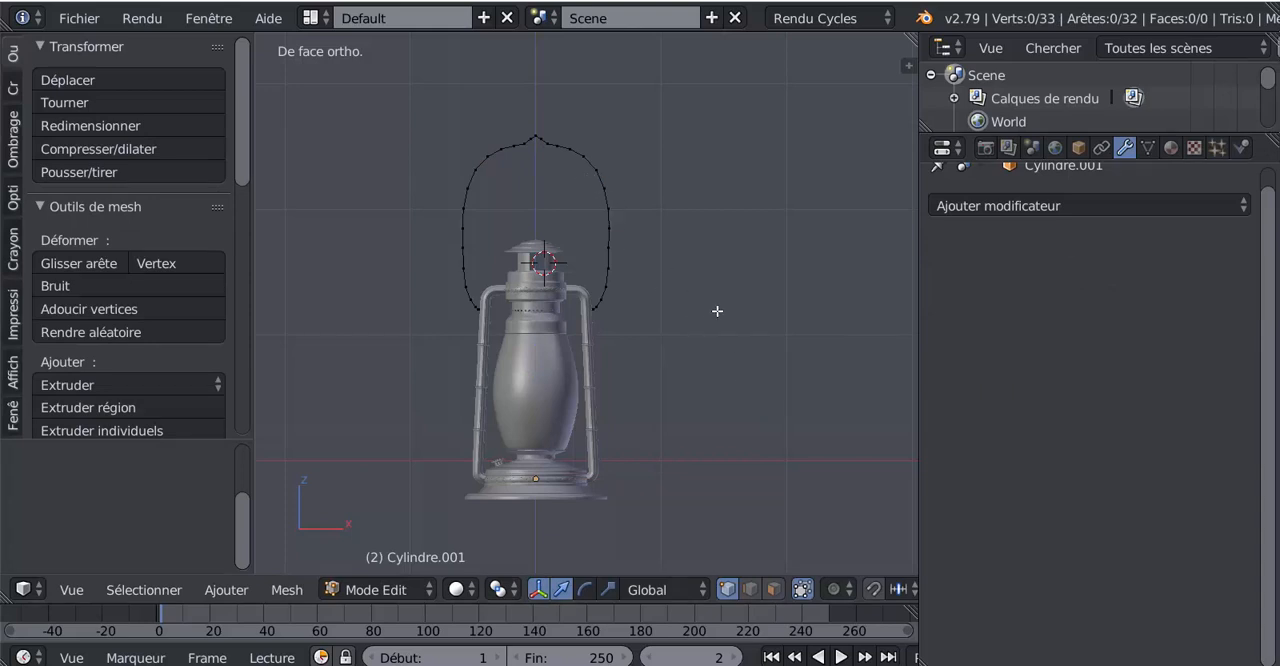
pyautogui.press('Tab')
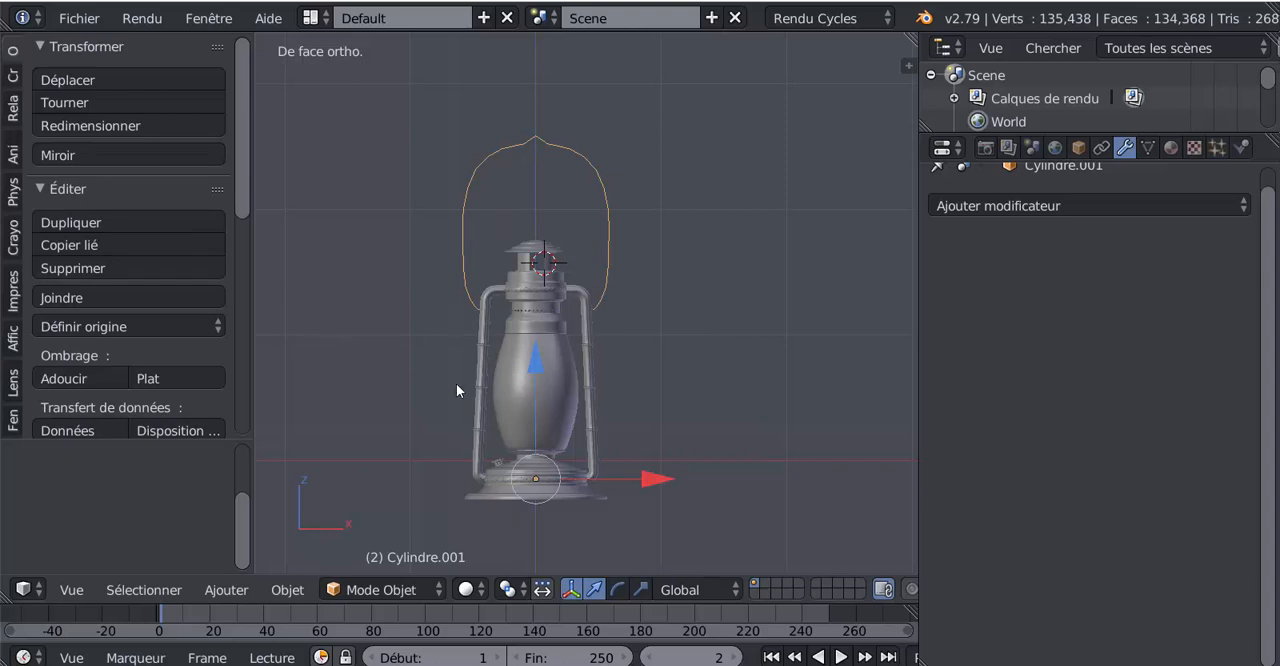
# Convert the handle outline mesh to a curve and open its curve shape and geometry settings
pyautogui.hotkey('alt', 'c')
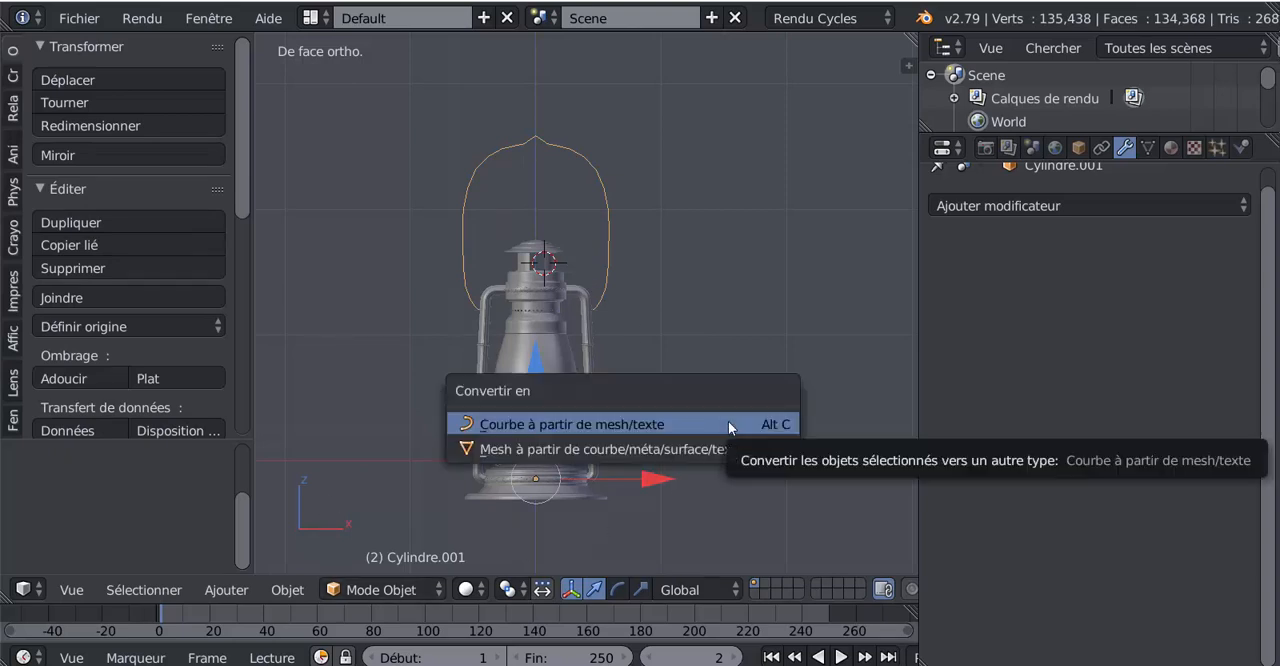
pyautogui.click(523, 424)
pyautogui.press('Tab')
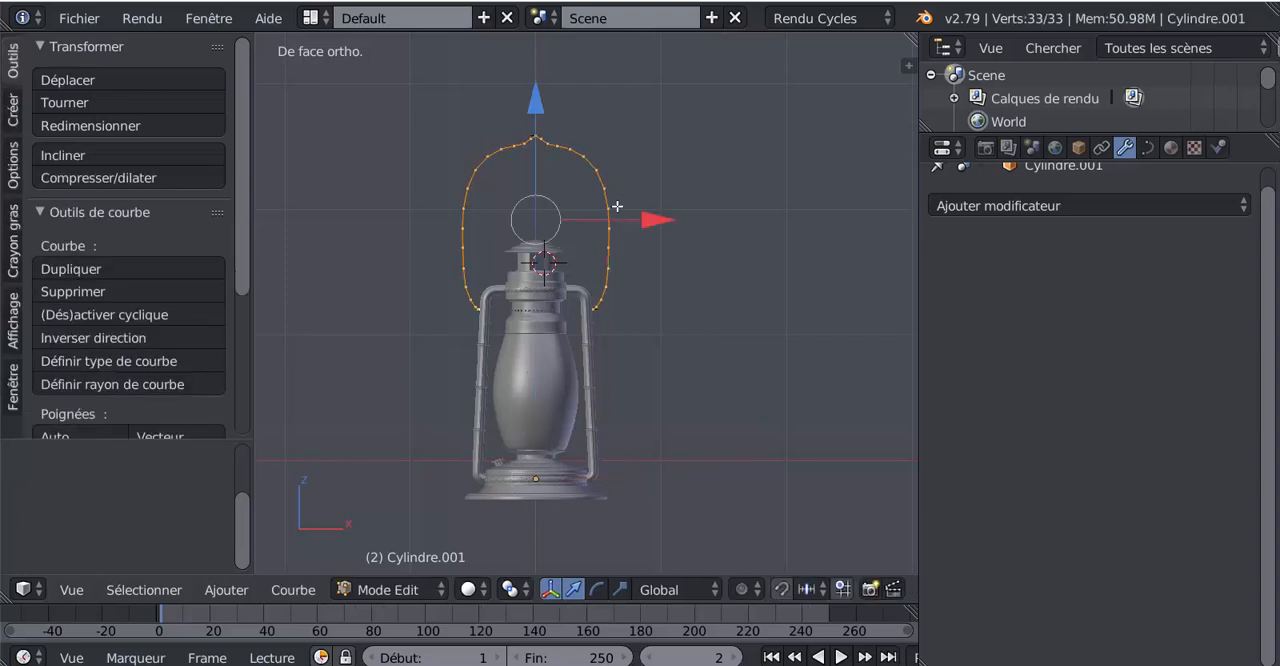
pyautogui.scroll(3, 595, 292)
pyautogui.scroll(-2, 595, 292)
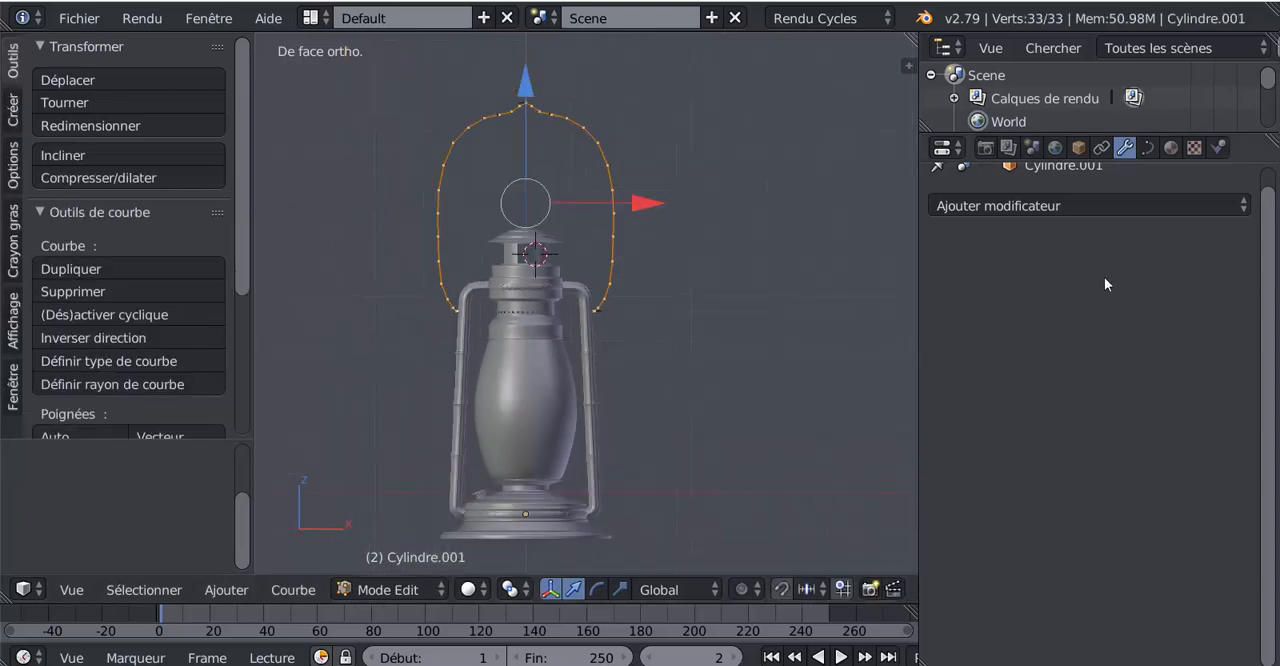
pyautogui.click(1148, 150)
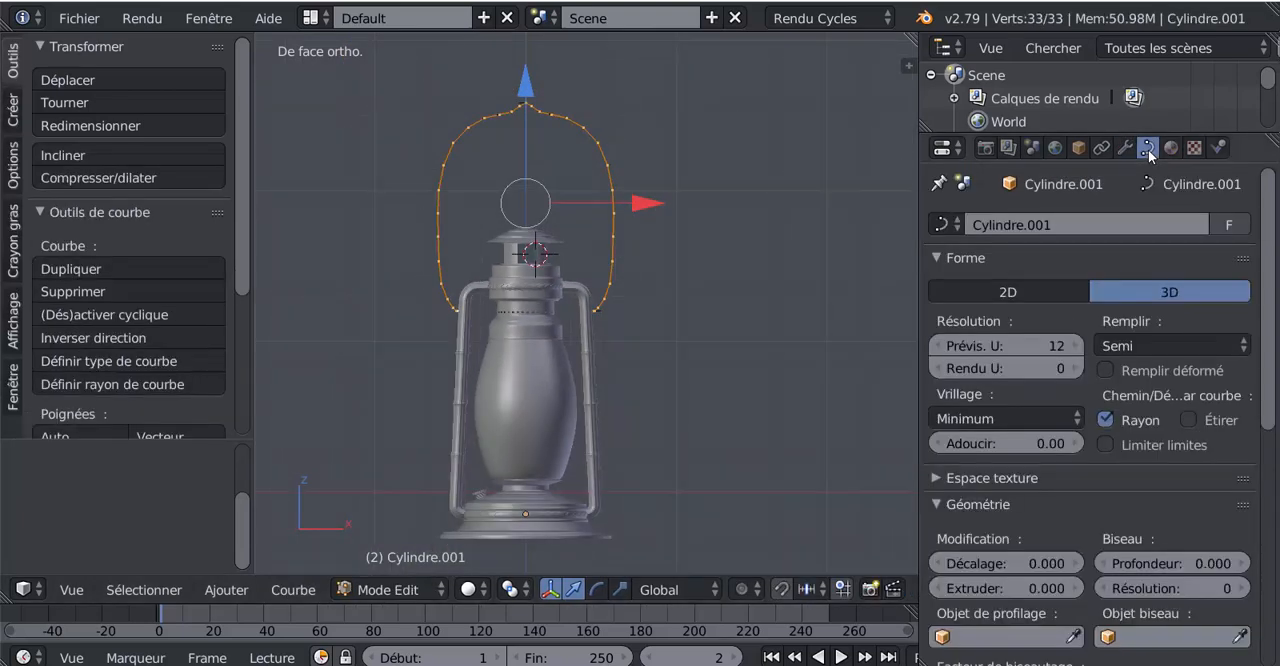
# Set the handle curve's fill mode to Full and return to Object mode
pyautogui.click(1149, 350)
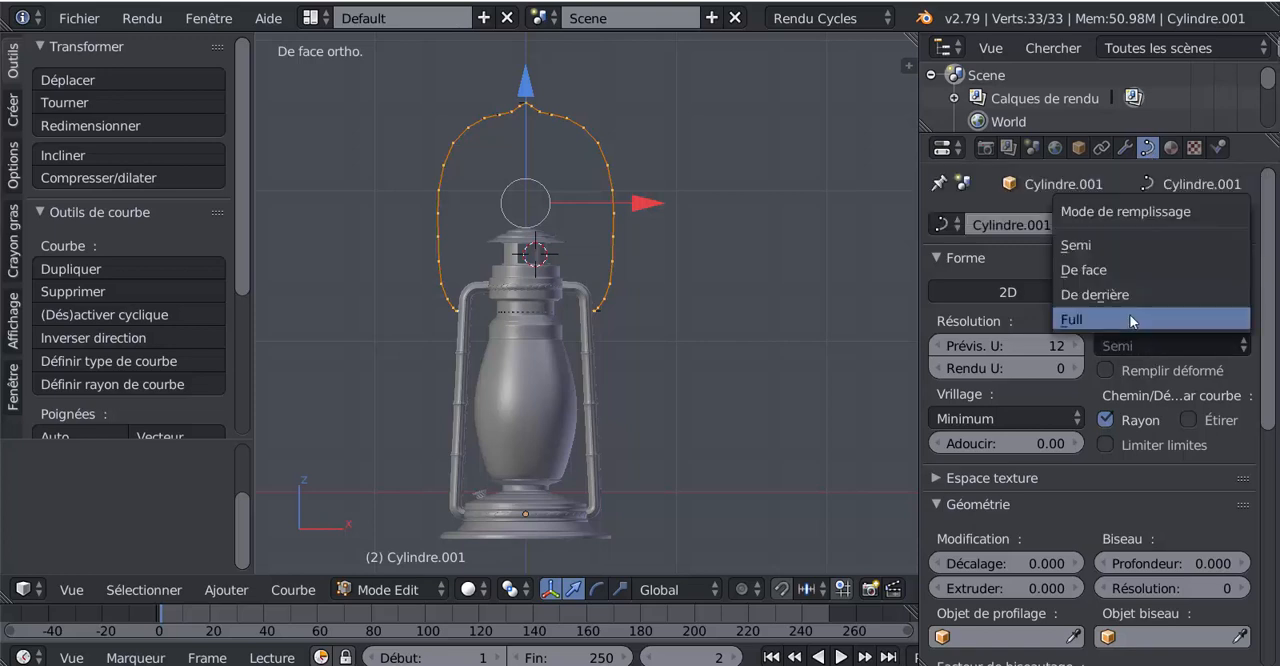
pyautogui.click(1133, 320)
pyautogui.scroll(5, 831, 404)
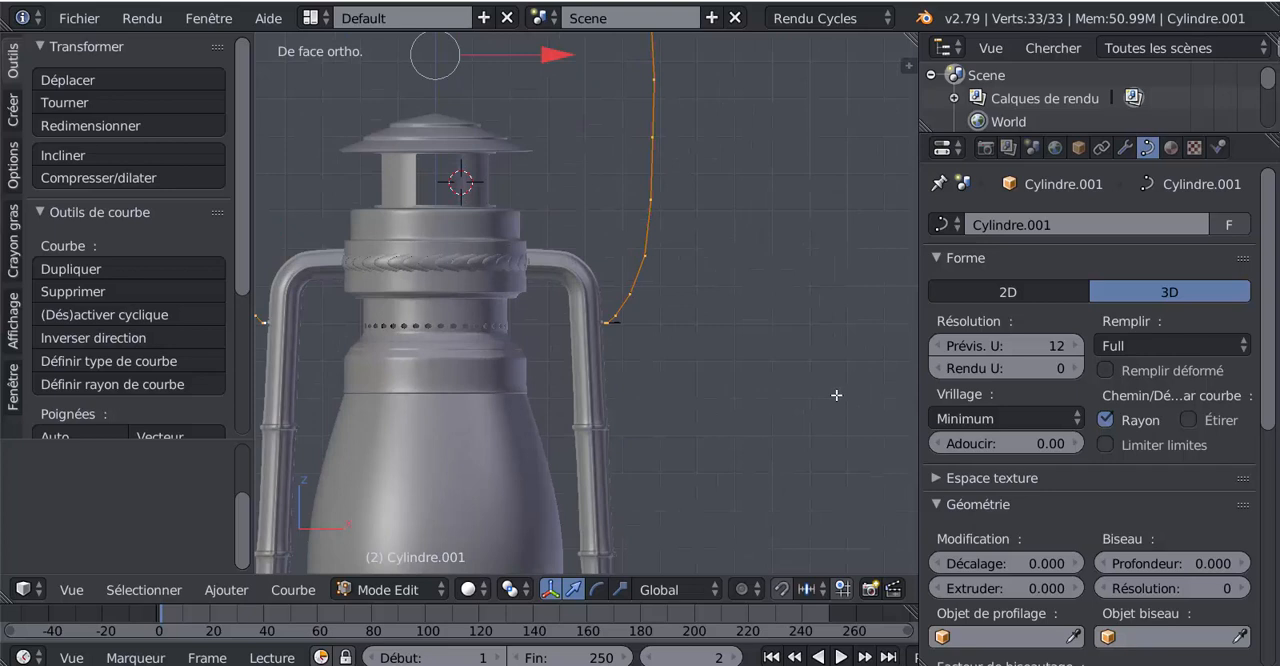
pyautogui.press('Tab')
pyautogui.scroll(-3, 836, 394)
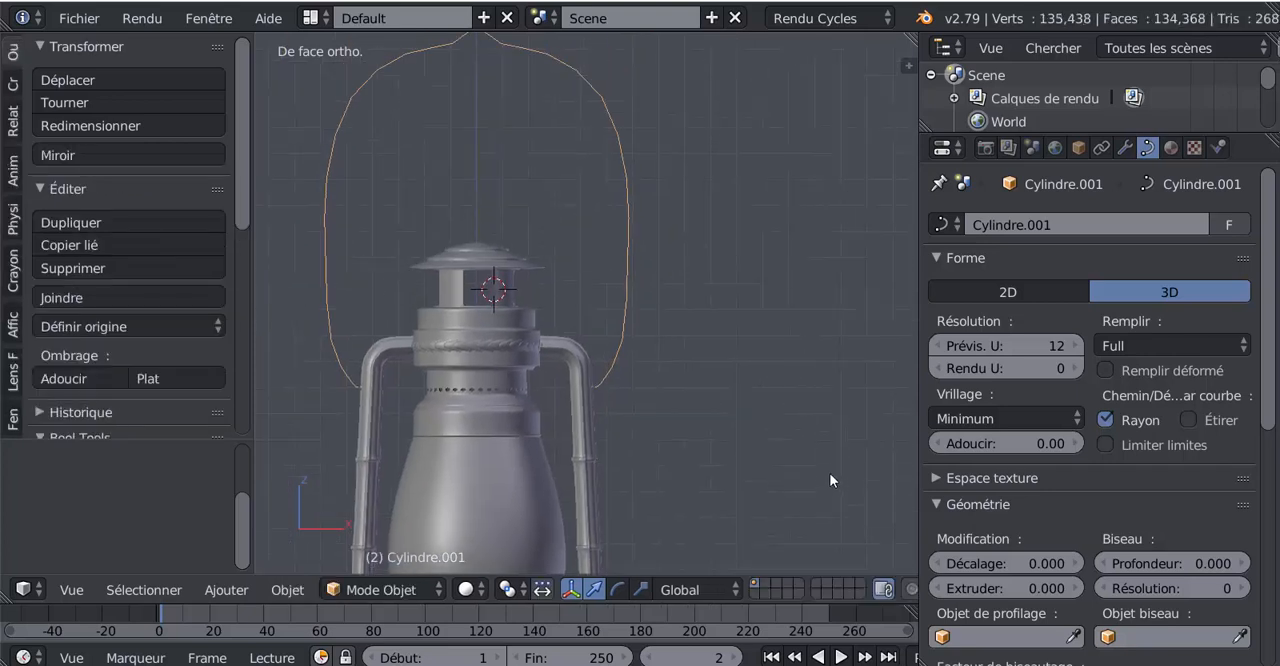
# Give the handle curve a bevel depth of 0.027 and a bevel resolution of 5
pyautogui.scroll(-2, 1092, 543)
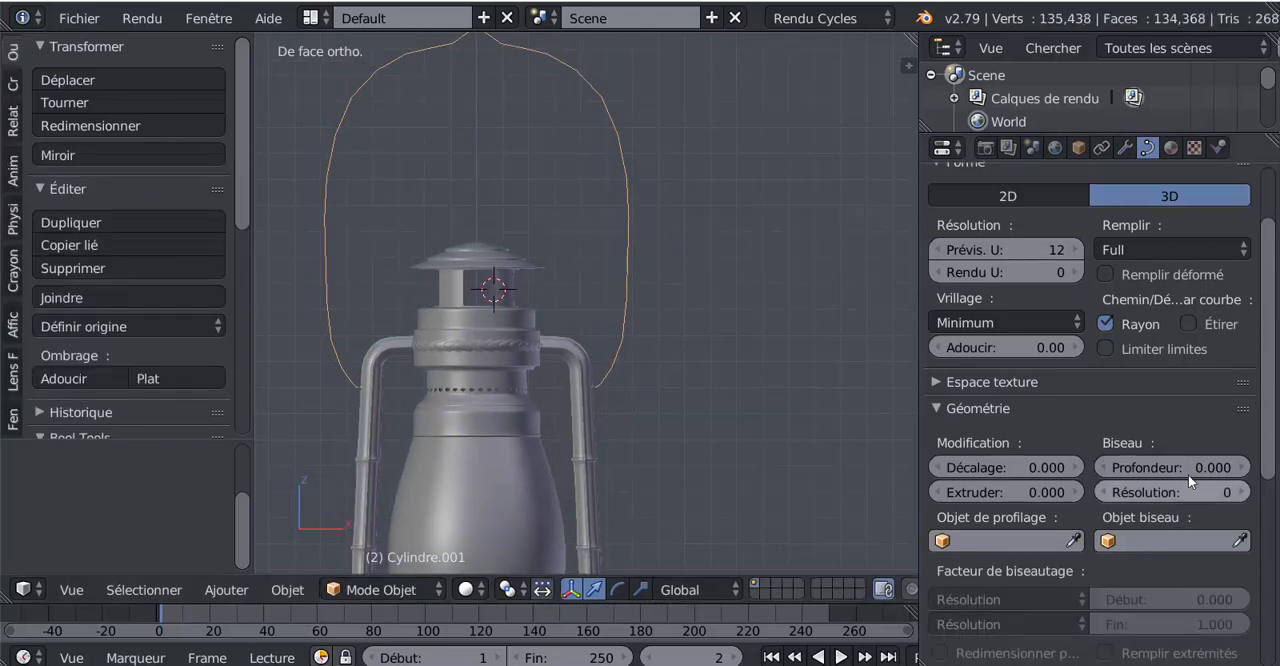
pyautogui.moveTo(1188, 470); pyautogui.dragTo(1223, 470)
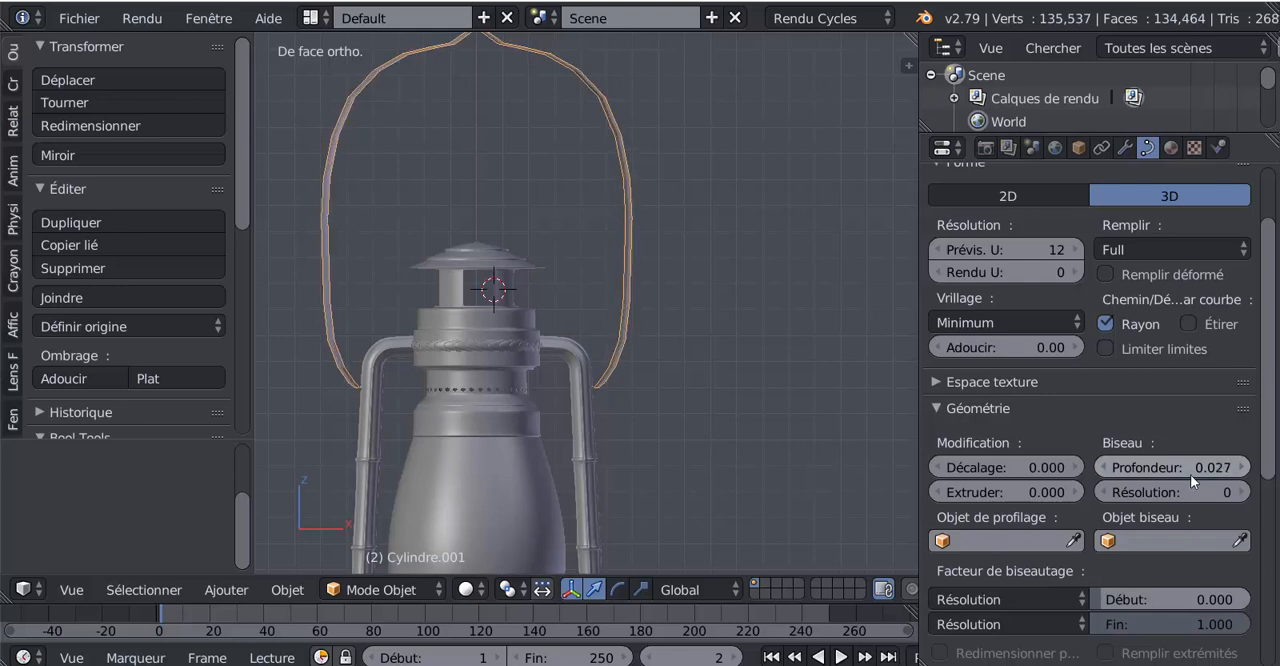
pyautogui.moveTo(1181, 490); pyautogui.dragTo(1205, 490)
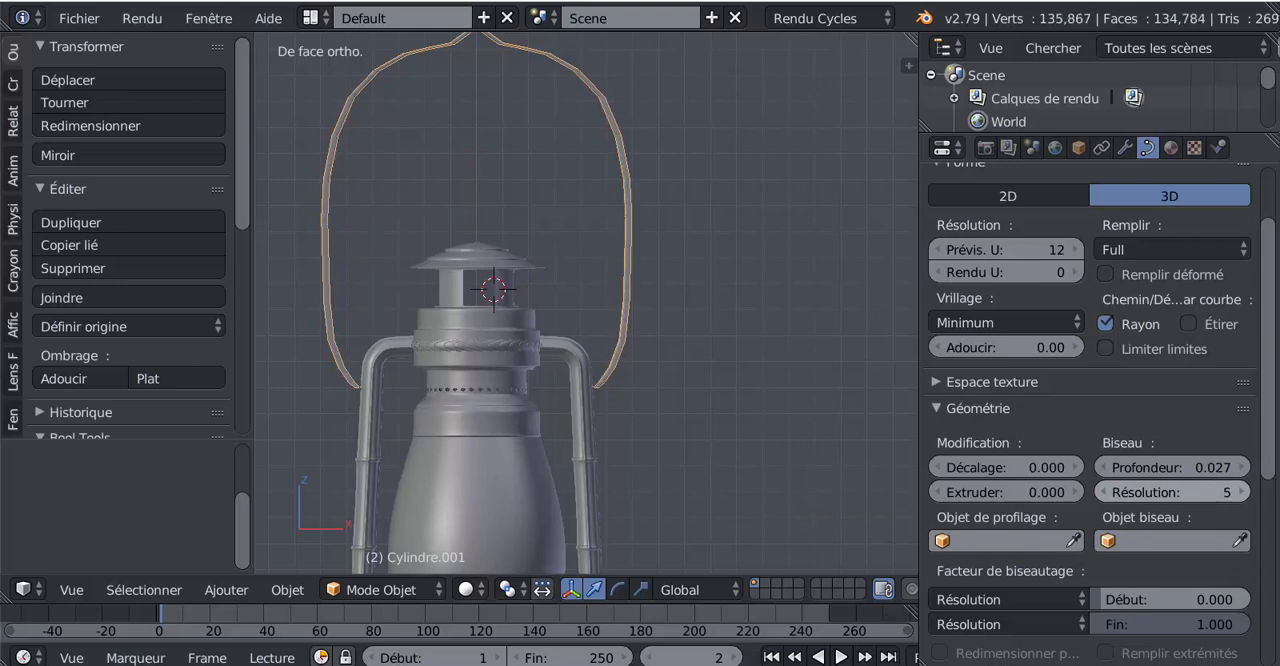
pyautogui.scroll(-2, 1077, 499)
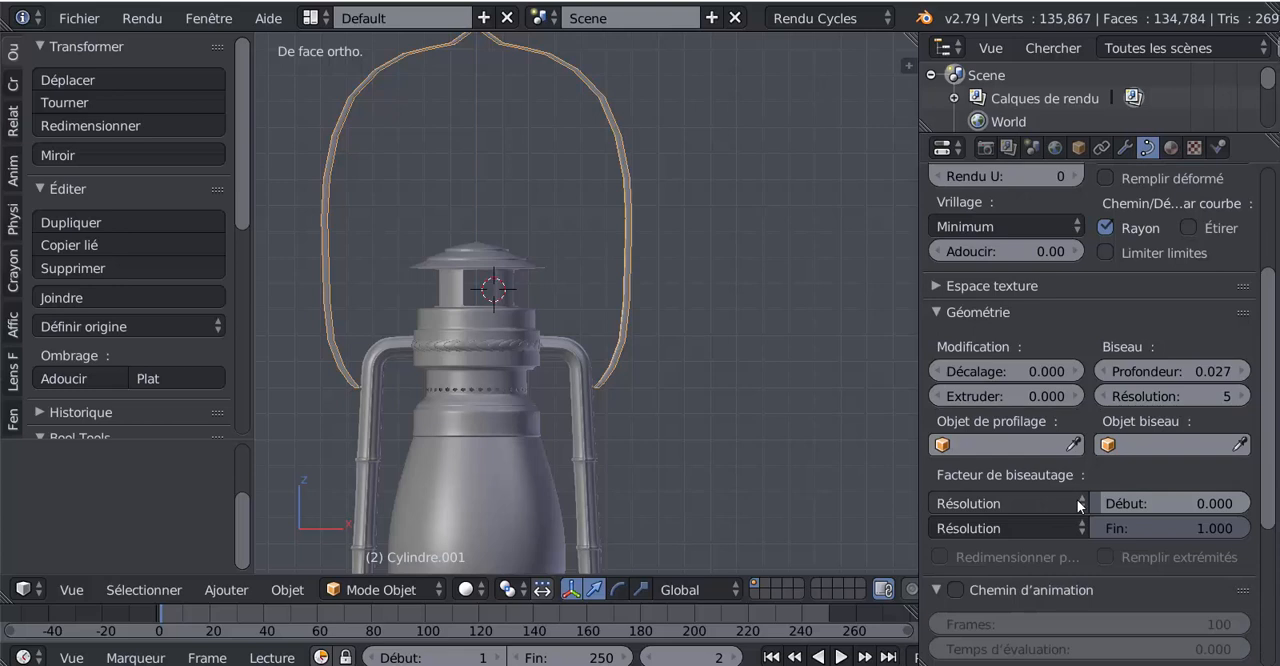
# Set the handle curve's twist smoothing to 0.59 and check its profile from several angles
pyautogui.moveTo(1028, 255); pyautogui.dragTo(1066, 255)
pyautogui.scroll(3, 716, 277)
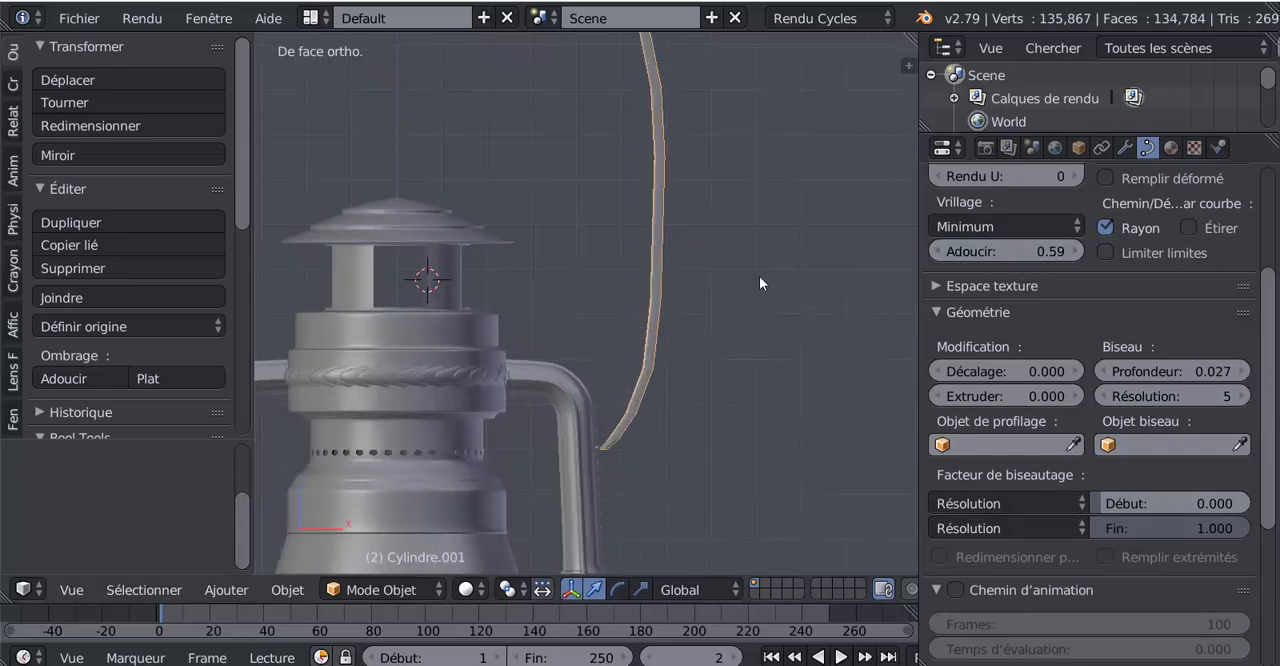
pyautogui.moveTo(759, 276); pyautogui.dragTo(760, 480, button='middle')
pyautogui.scroll(2, 633, 381)
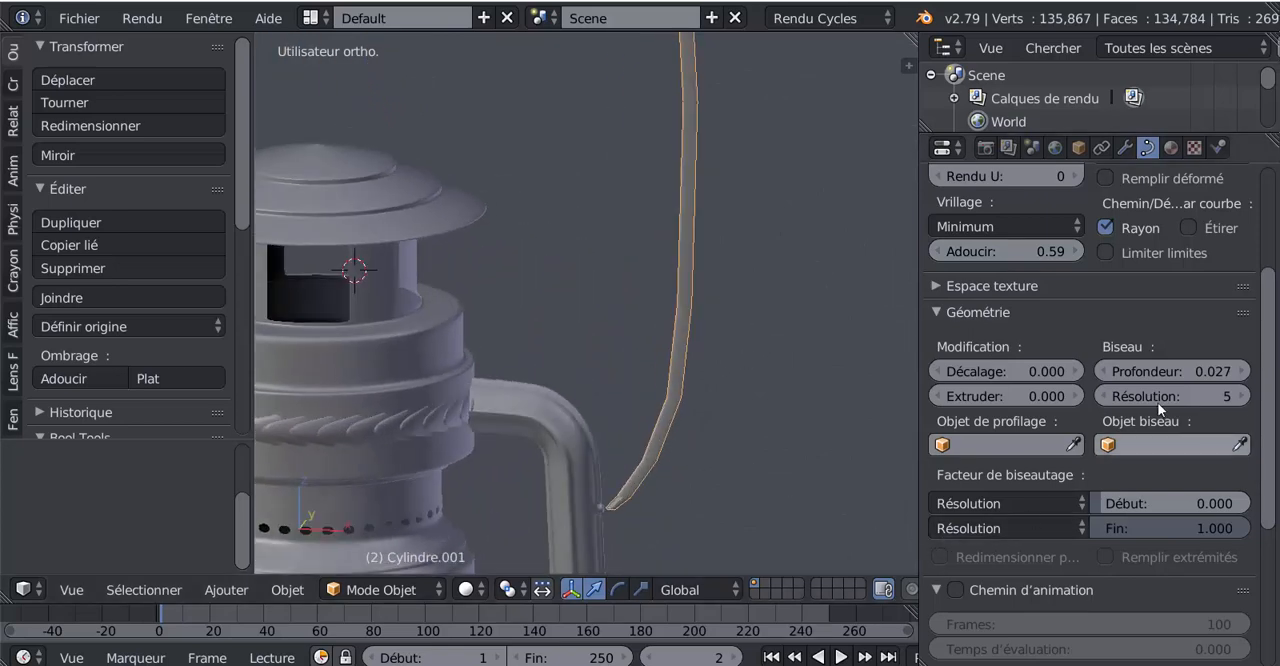
pyautogui.moveTo(839, 448); pyautogui.dragTo(750, 453, button='middle')
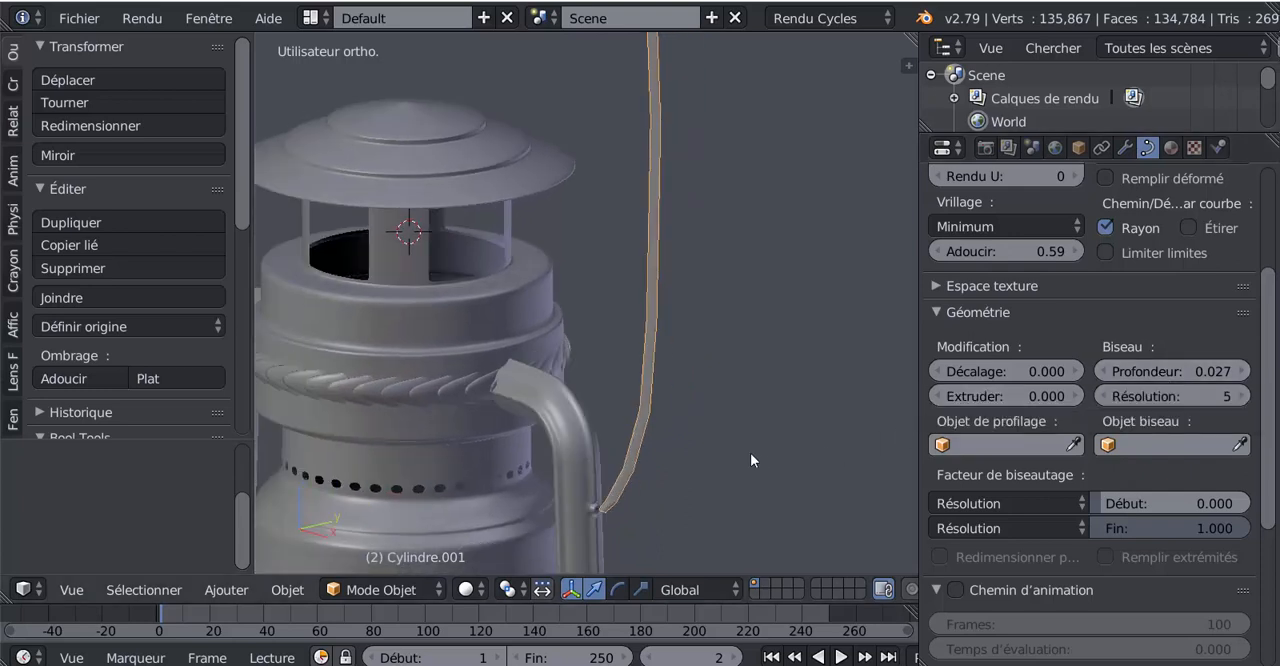
# Thicken the handle curve with a bevel depth of 0.051 and set its bevel resolution to 3
pyautogui.moveTo(1152, 373); pyautogui.dragTo(1198, 373)
pyautogui.moveTo(850, 440); pyautogui.dragTo(874, 412, button='middle')
pyautogui.scroll(3, 1123, 238)
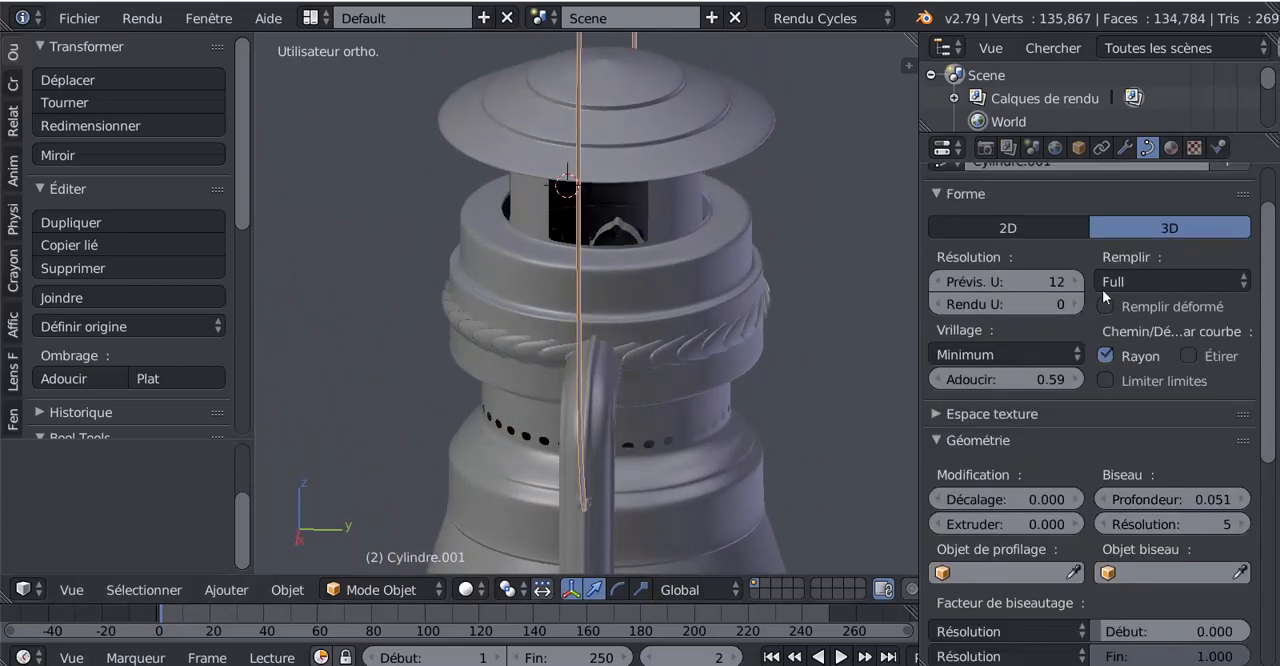
pyautogui.scroll(-2, 1098, 403)
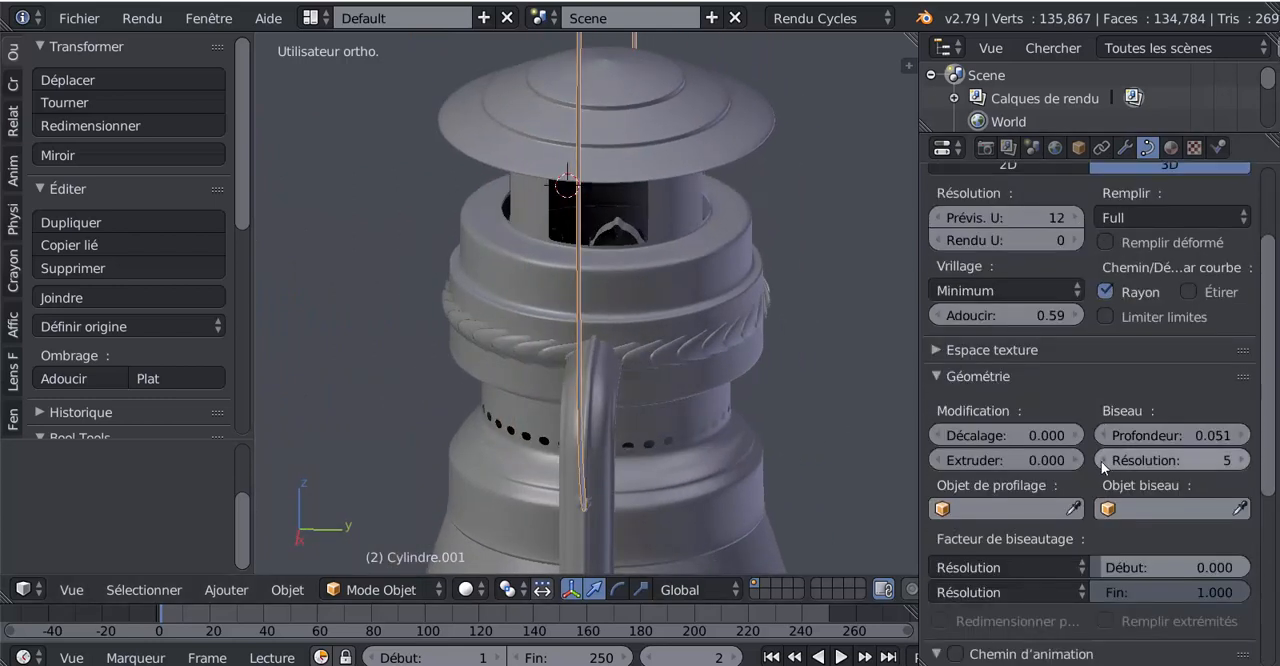
pyautogui.click(1240, 460)
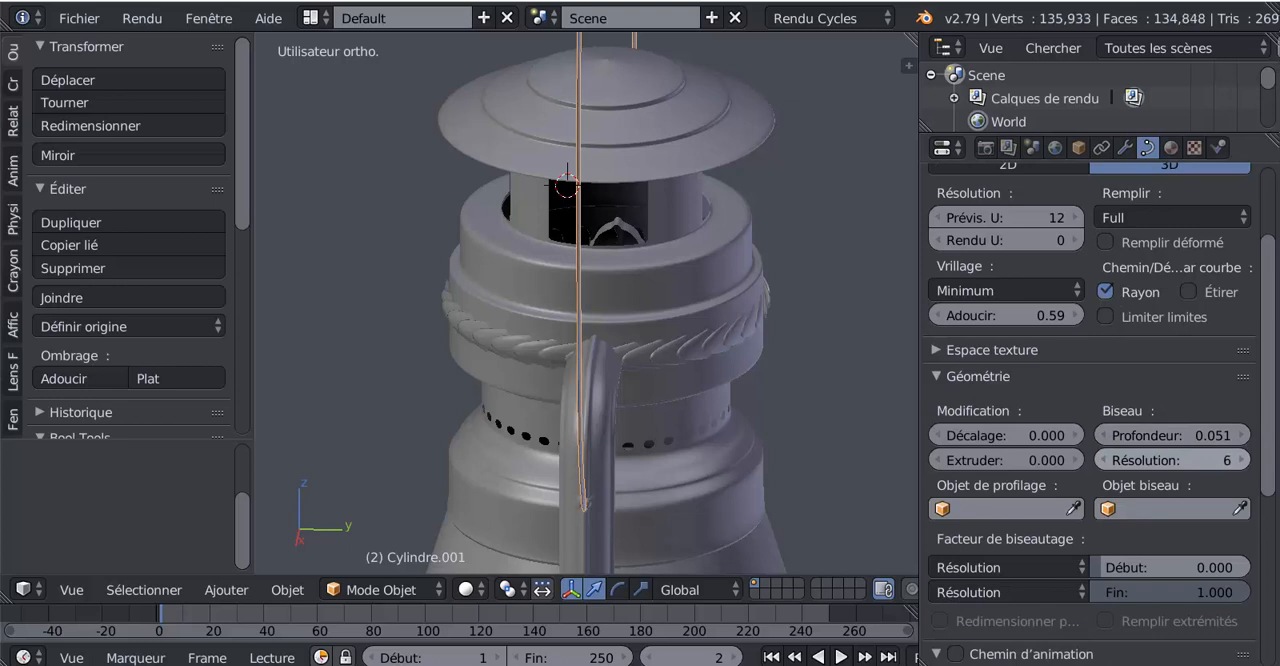
pyautogui.moveTo(1190, 460); pyautogui.dragTo(1145, 460)
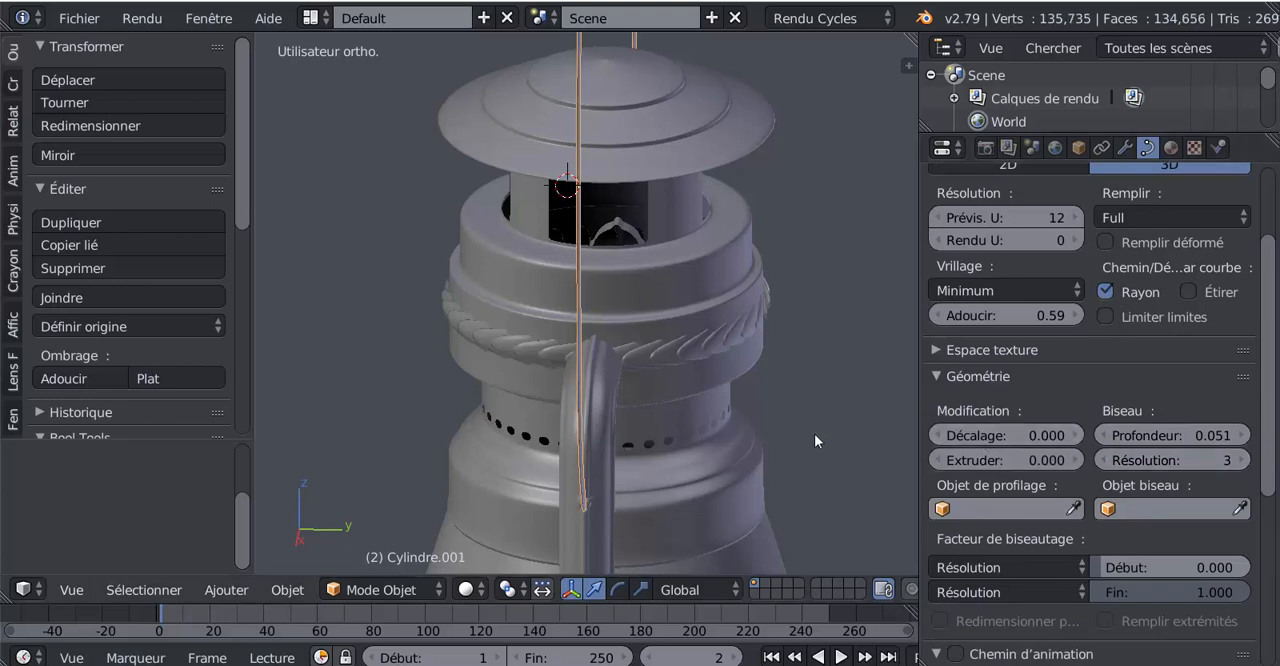
# Try an offset of 0.013 on the handle curve and reset the offset to 0
pyautogui.moveTo(814, 433); pyautogui.dragTo(905, 442, button='middle')
pyautogui.moveTo(965, 442); pyautogui.dragTo(777, 454)
pyautogui.click(1035, 435)
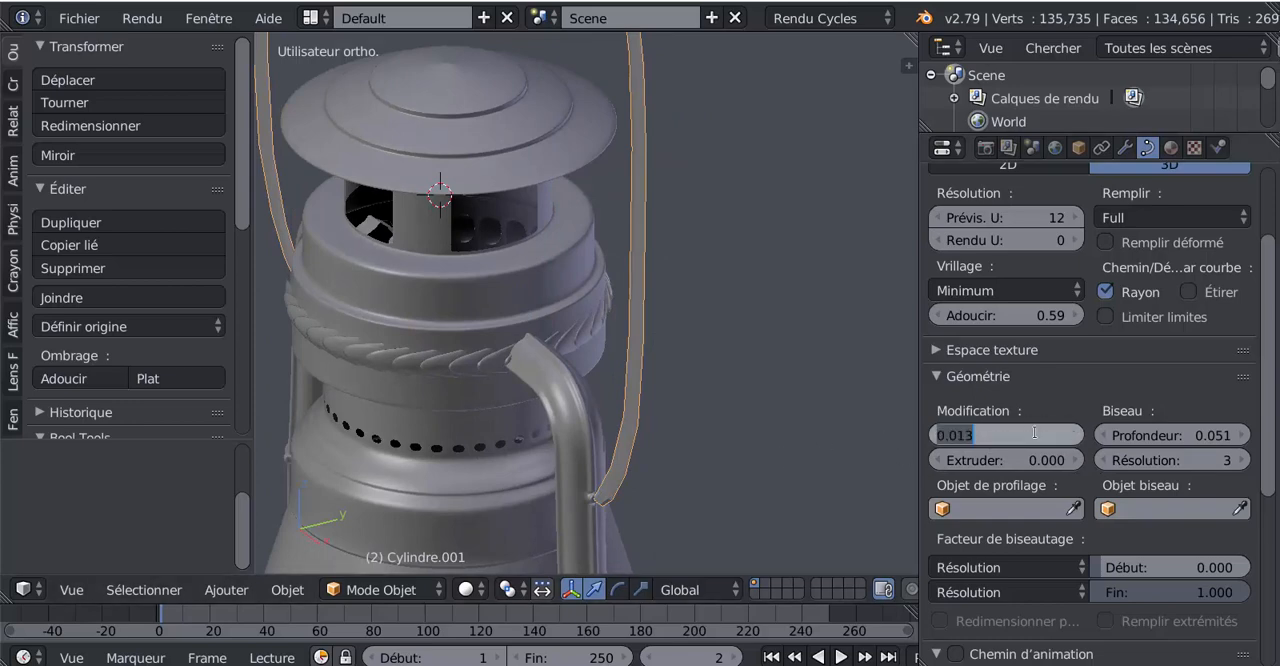
pyautogui.write('0')
pyautogui.press('Return')
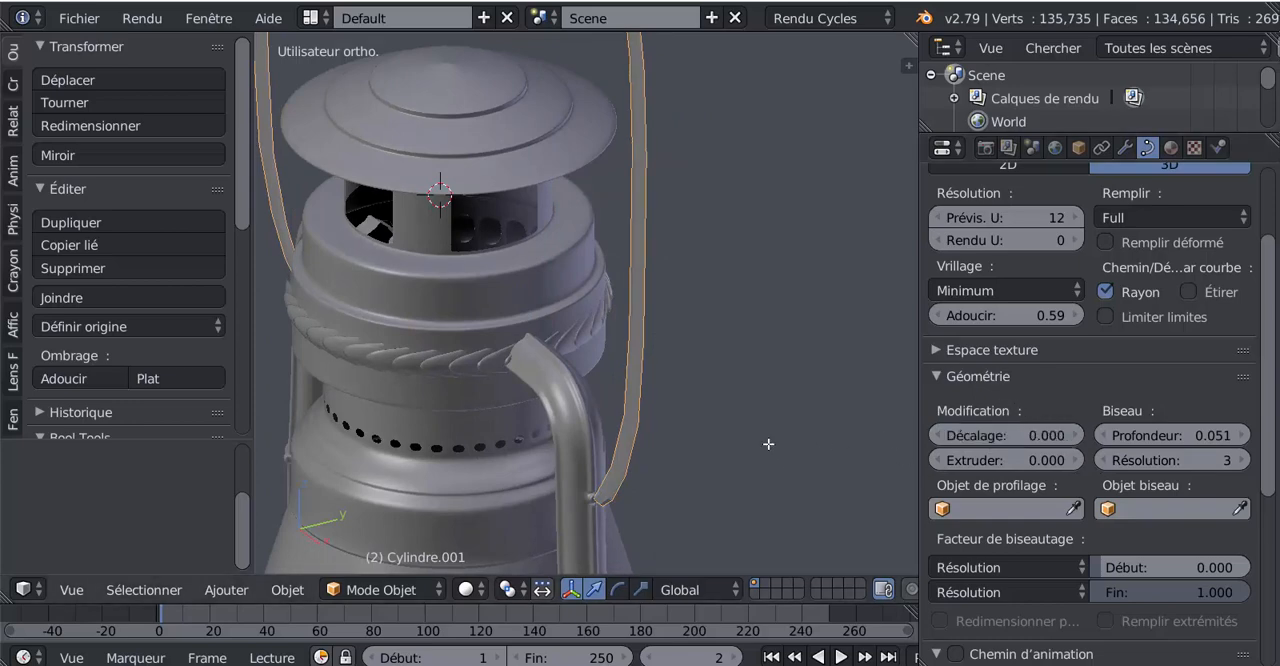
# Open the handle curve in Edit mode and reset its twist smoothing to 0
pyautogui.press('Tab')
pyautogui.scroll(-3, 768, 443)
pyautogui.moveTo(698, 439); pyautogui.dragTo(680, 418, button='middle')
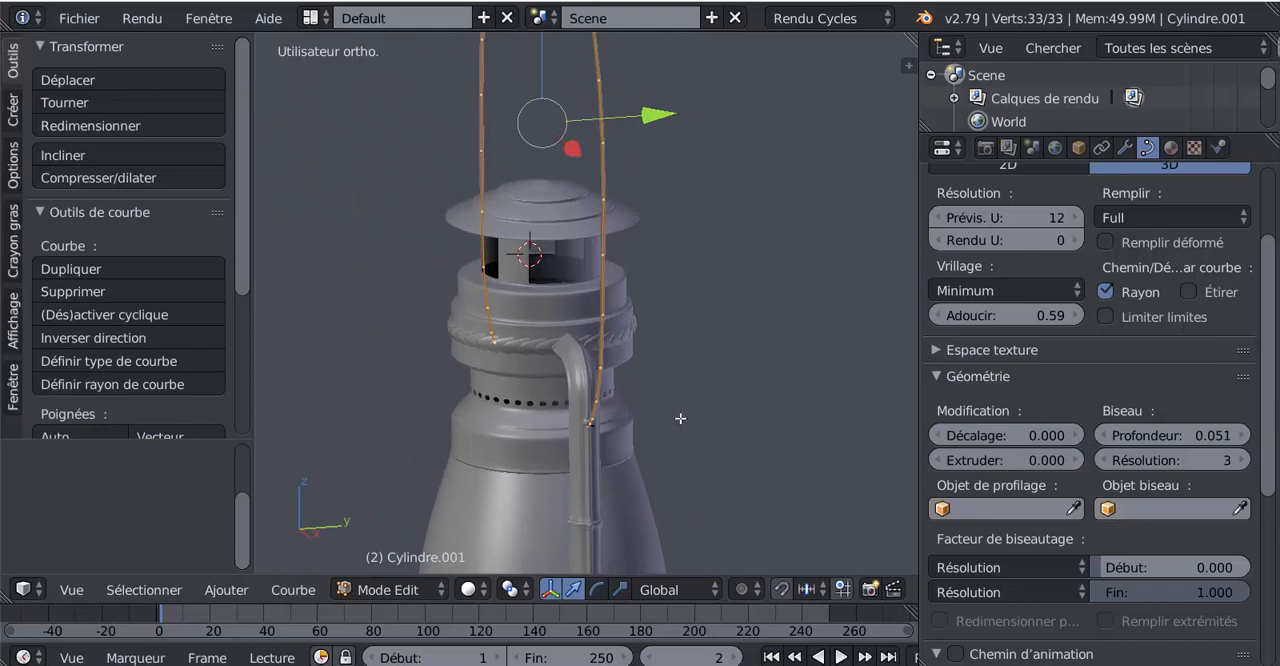
pyautogui.scroll(2, 815, 434)
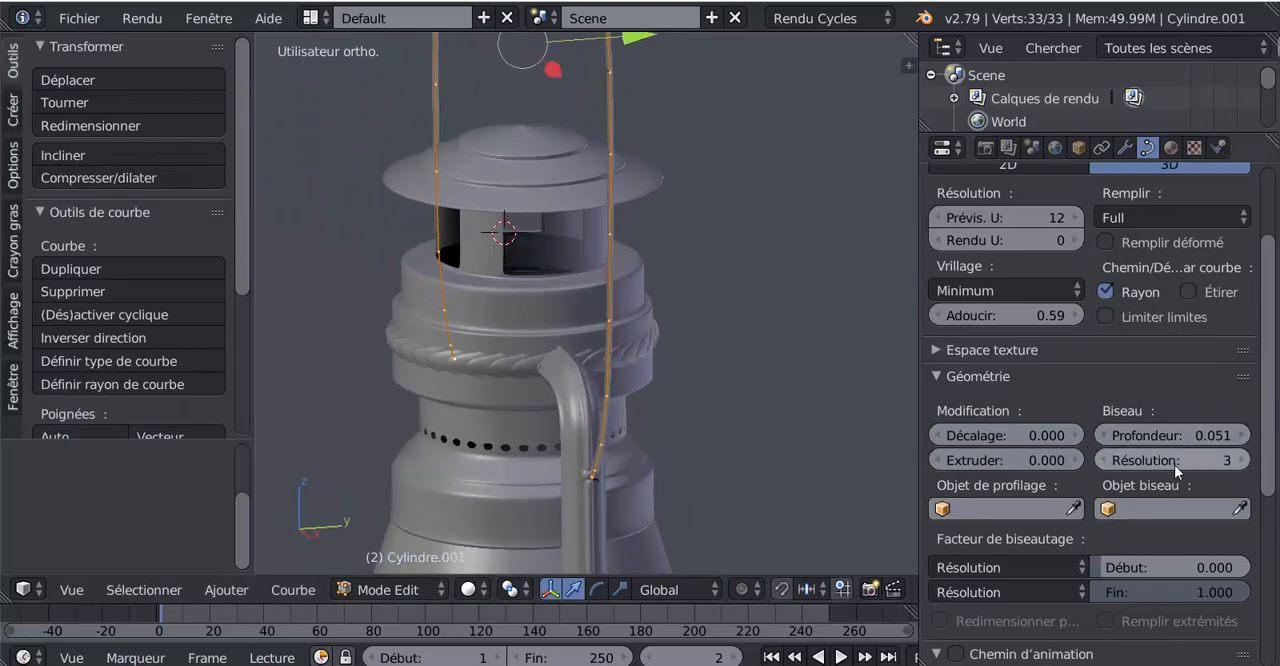
pyautogui.moveTo(1034, 315); pyautogui.dragTo(1022, 315)
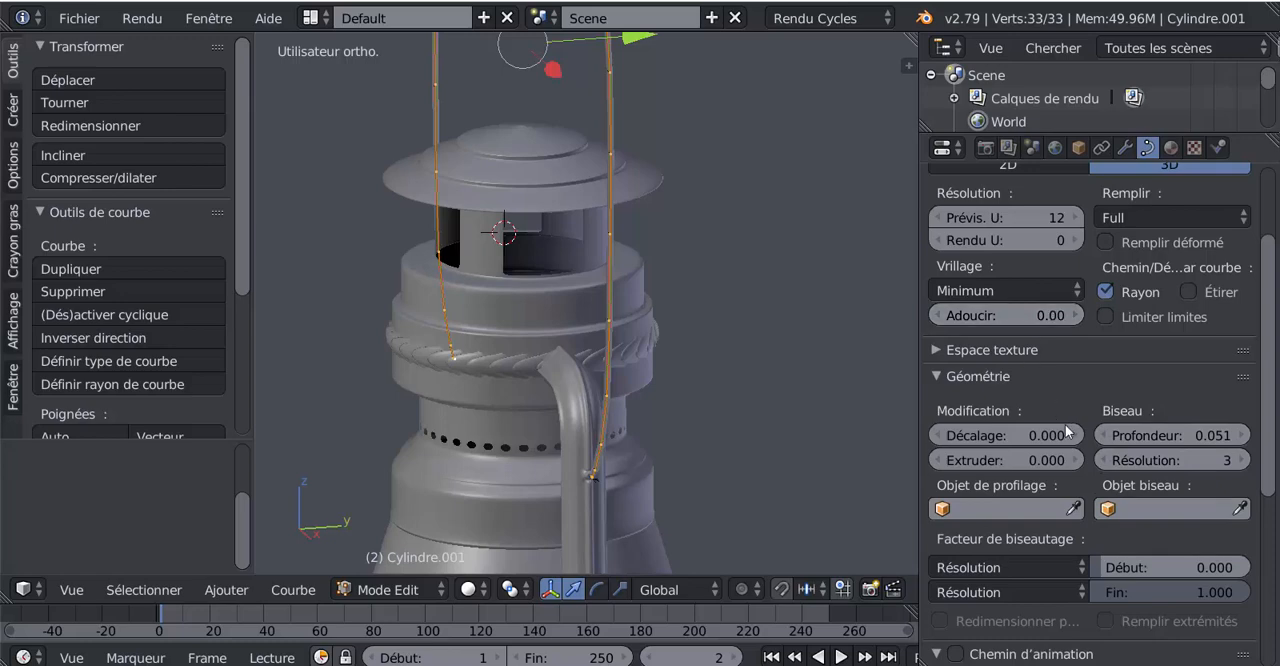
pyautogui.moveTo(691, 374); pyautogui.dragTo(694, 347, button='middle')
pyautogui.scroll(5, 694, 347)
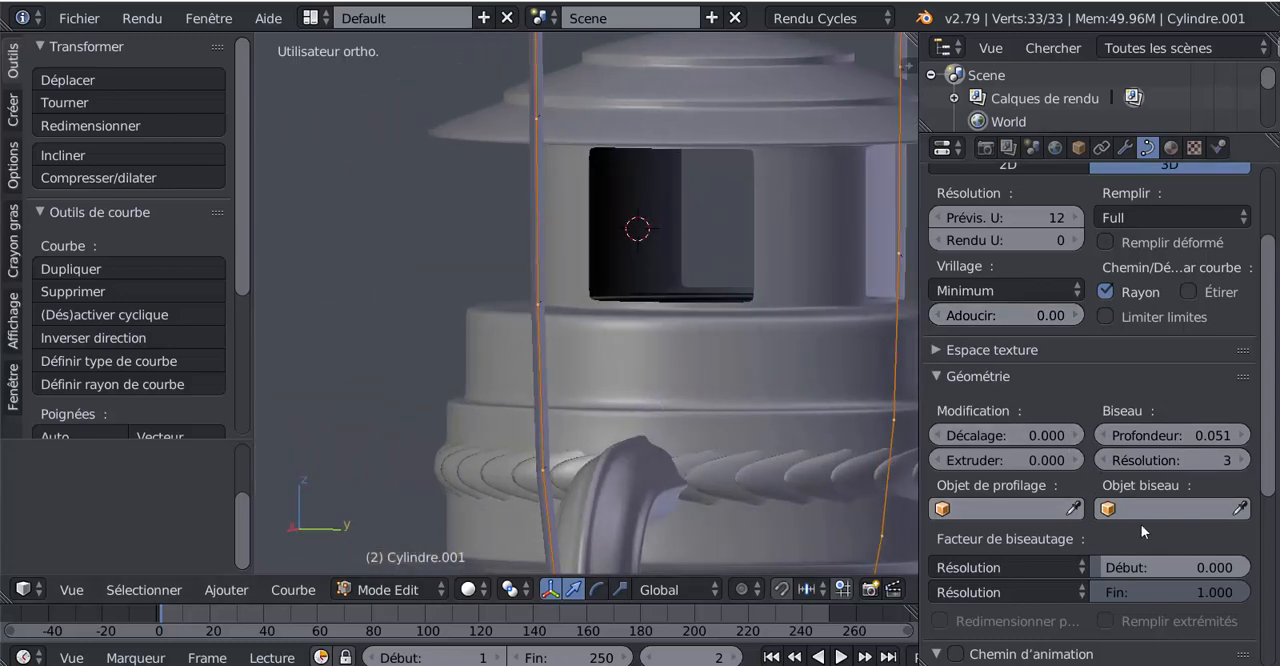
# Try a bevel depth of 0.105 on the handle curve, check it, and return the depth to 0
pyautogui.moveTo(1166, 435)
pyautogui.mouseDown()
pyautogui.moveTo(1195, 435)
pyautogui.moveTo(1184, 435)
pyautogui.mouseUp()
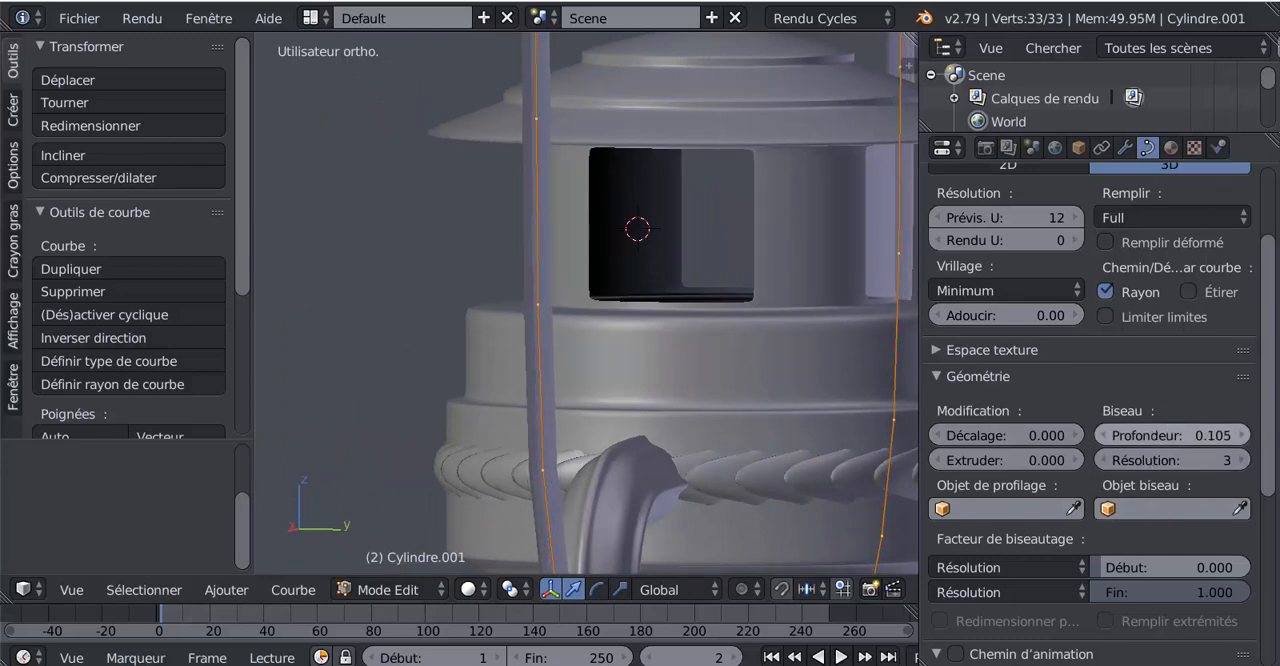
pyautogui.scroll(-3, 746, 401)
pyautogui.moveTo(746, 401); pyautogui.dragTo(890, 406, button='middle')
pyautogui.moveTo(1200, 437); pyautogui.dragTo(1164, 437)
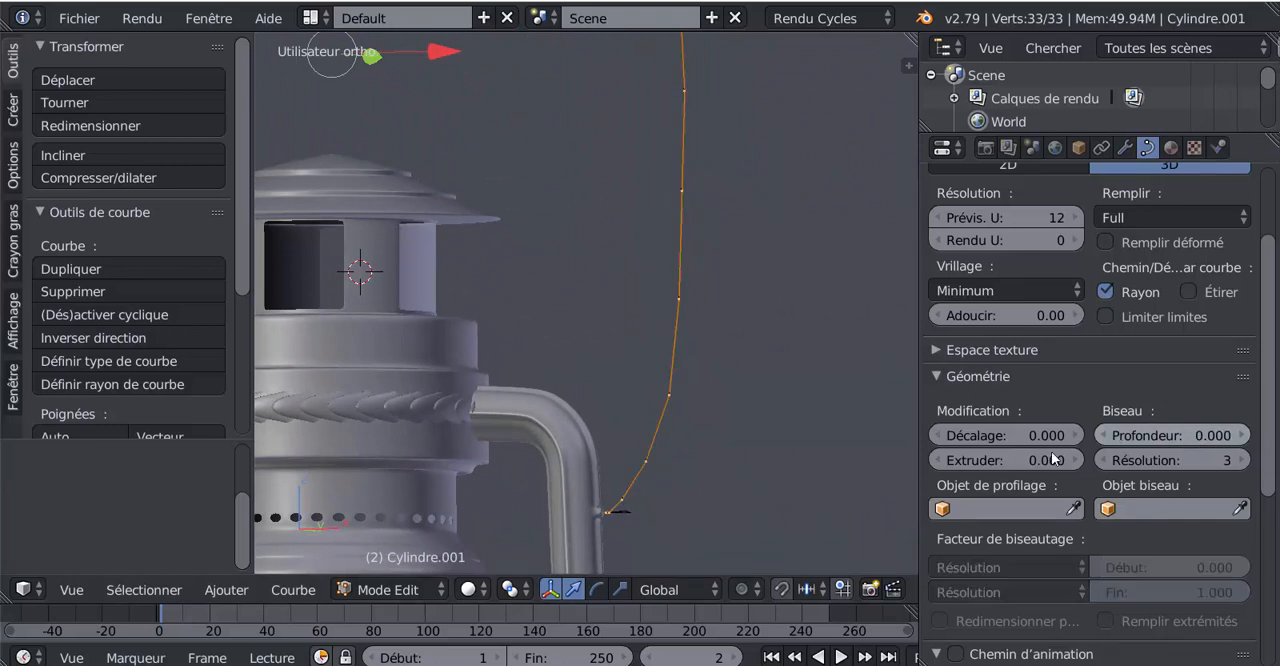
# Try an extrusion of 0.027 combined with a bevel depth of 0.050 on the handle curve
pyautogui.moveTo(1005, 458); pyautogui.dragTo(1030, 458)
pyautogui.moveTo(712, 454); pyautogui.dragTo(680, 456, button='middle')
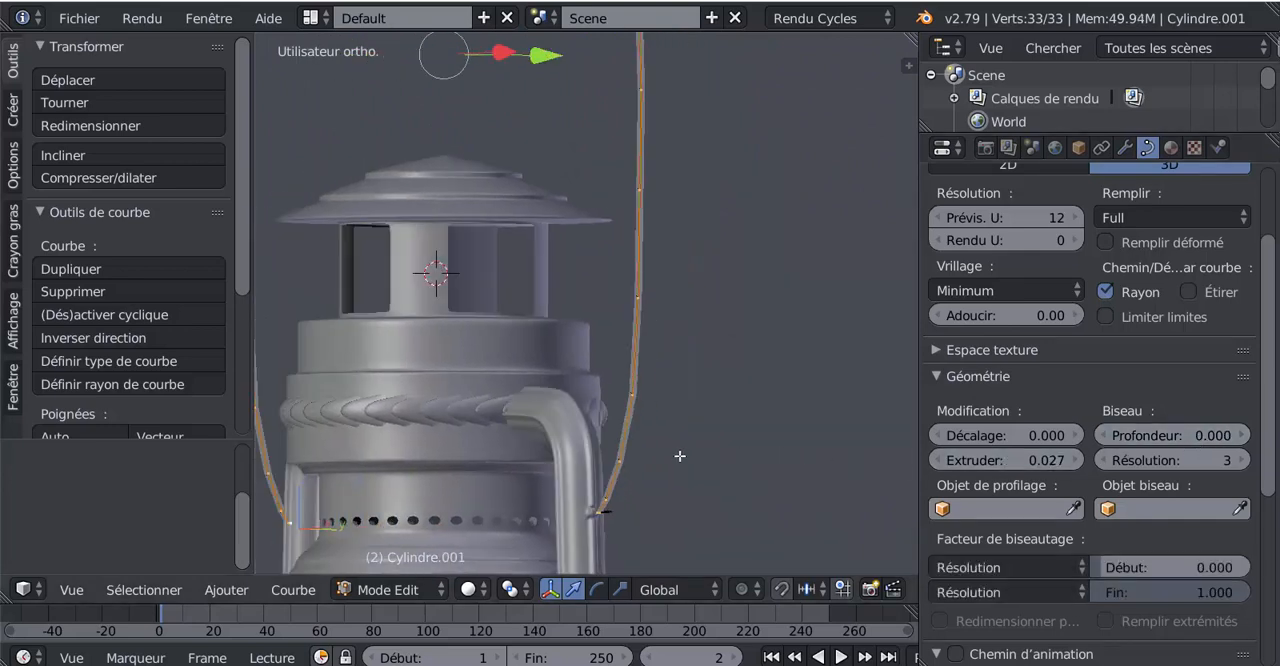
pyautogui.moveTo(1170, 436); pyautogui.dragTo(1214, 436)
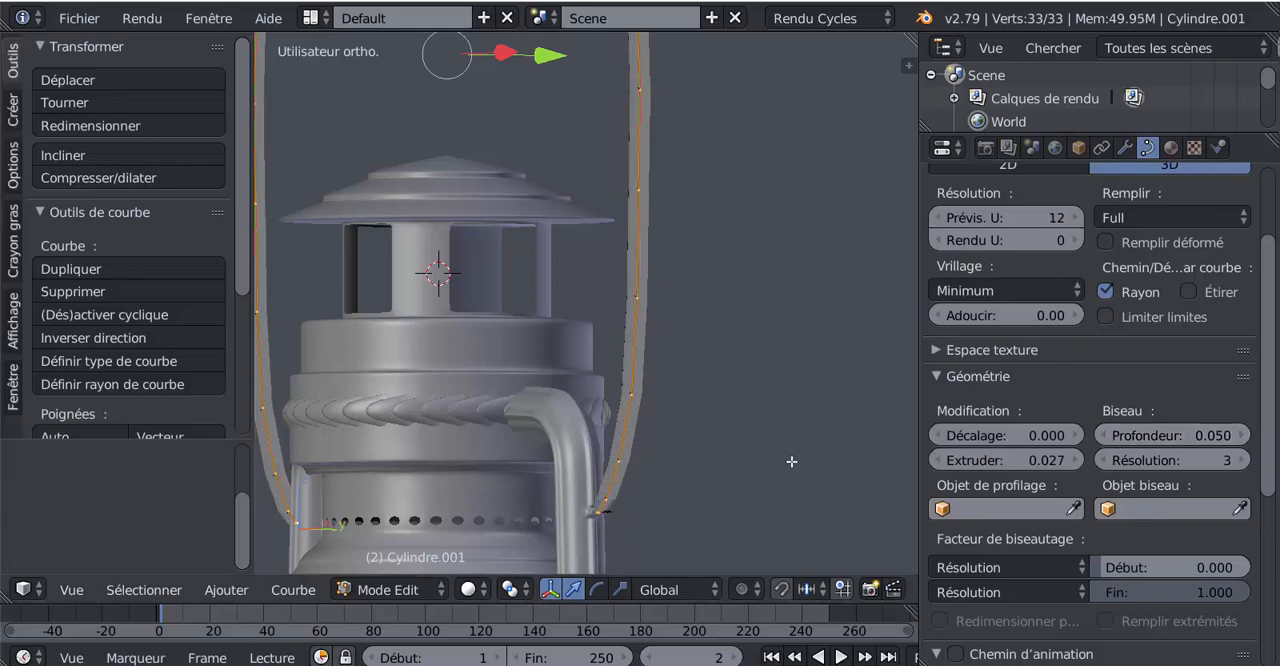
pyautogui.moveTo(791, 461)
pyautogui.mouseDown(button='middle')
pyautogui.moveTo(725, 458)
pyautogui.moveTo(768, 469)
pyautogui.mouseUp(button='middle')
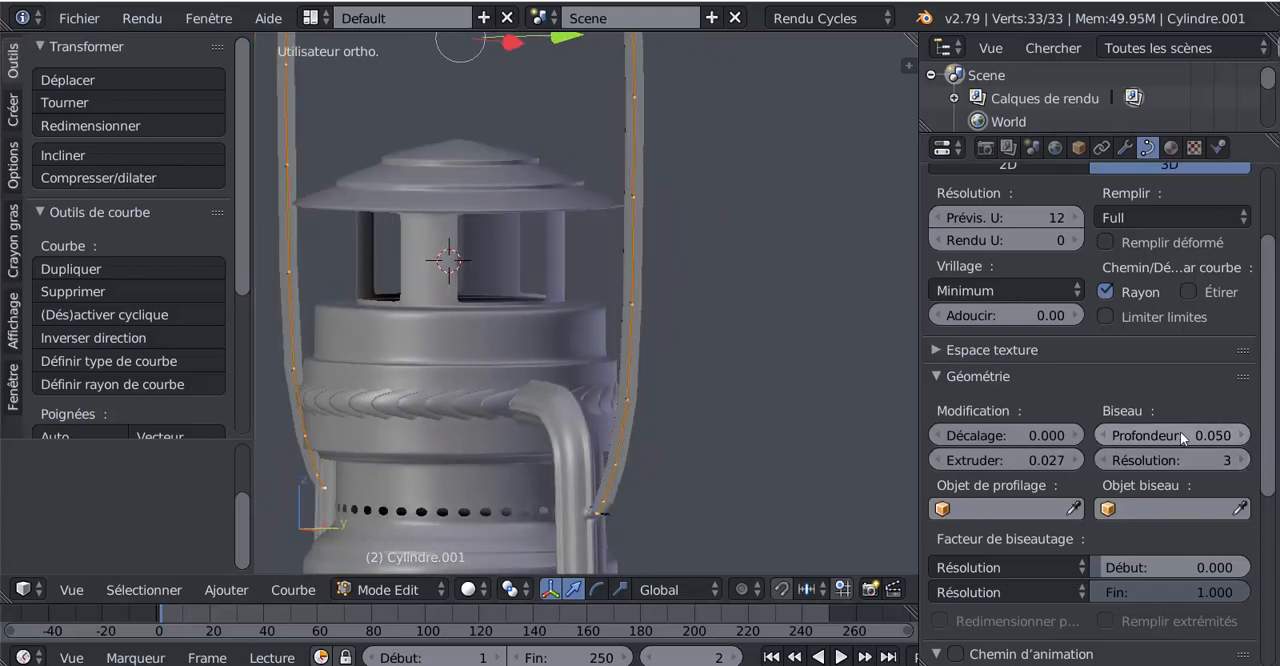
# Reset the handle curve's bevel depth and extrusion to 0, keeping the fill mode at Full
pyautogui.moveTo(1181, 434); pyautogui.dragTo(1138, 434)
pyautogui.moveTo(1059, 464); pyautogui.dragTo(1025, 464)
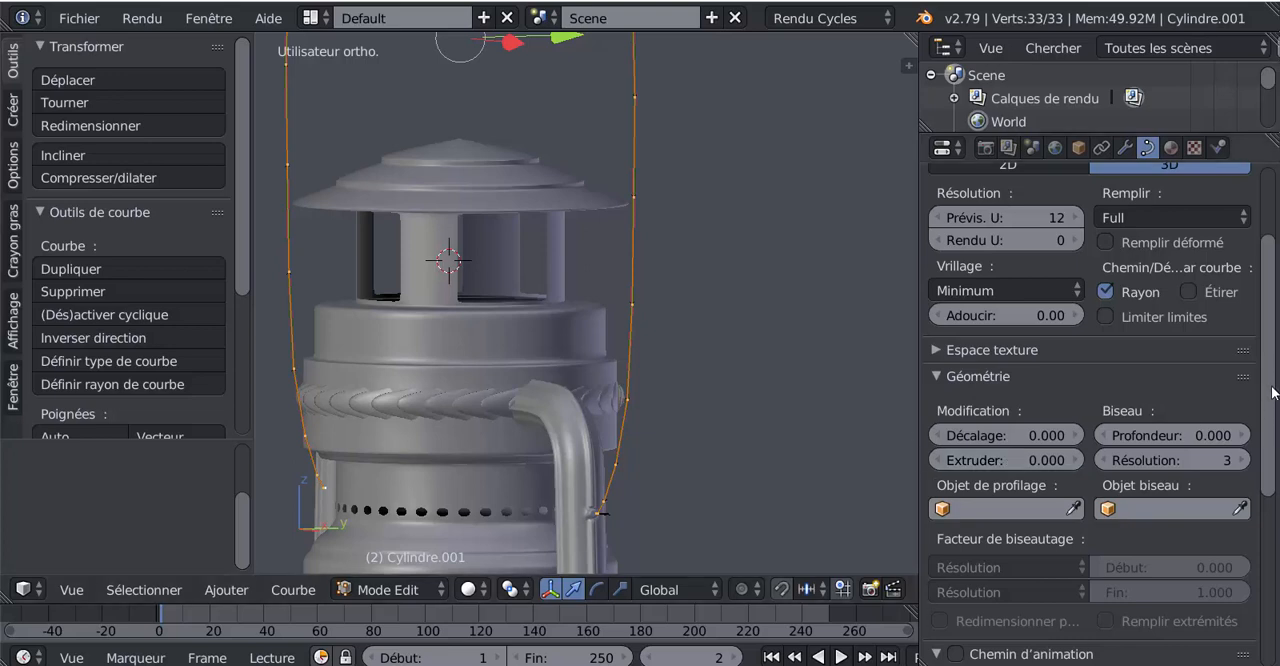
pyautogui.click(1170, 214)
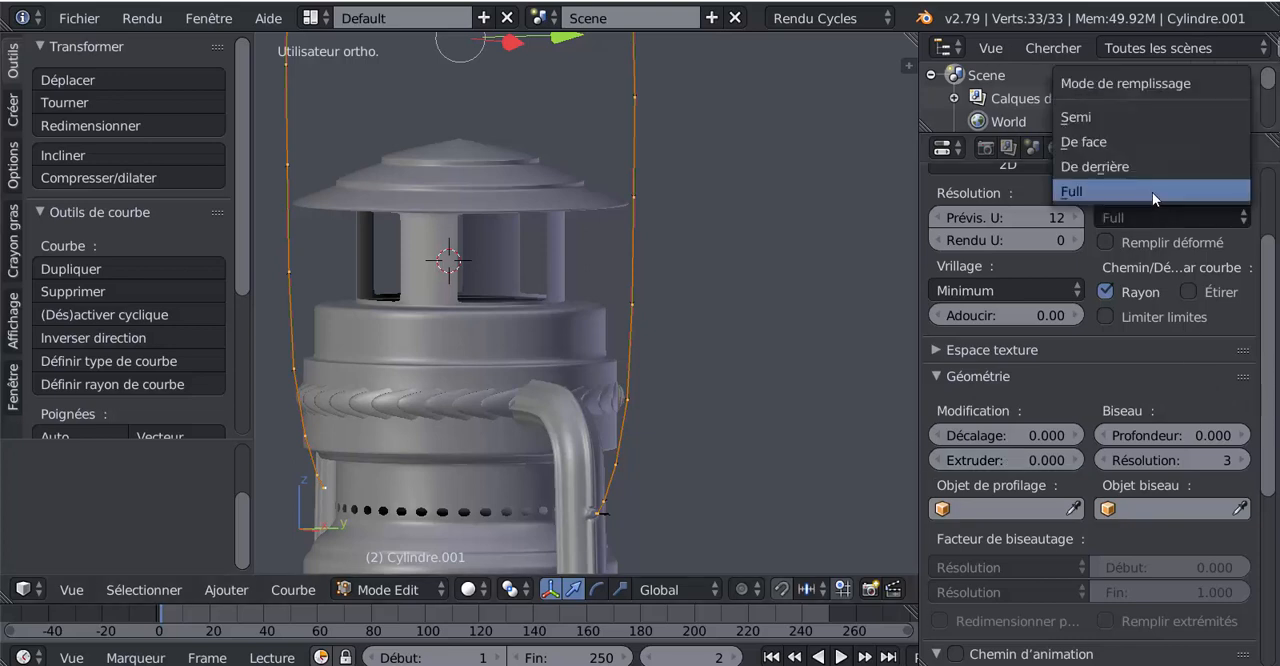
pyautogui.click(1153, 192)
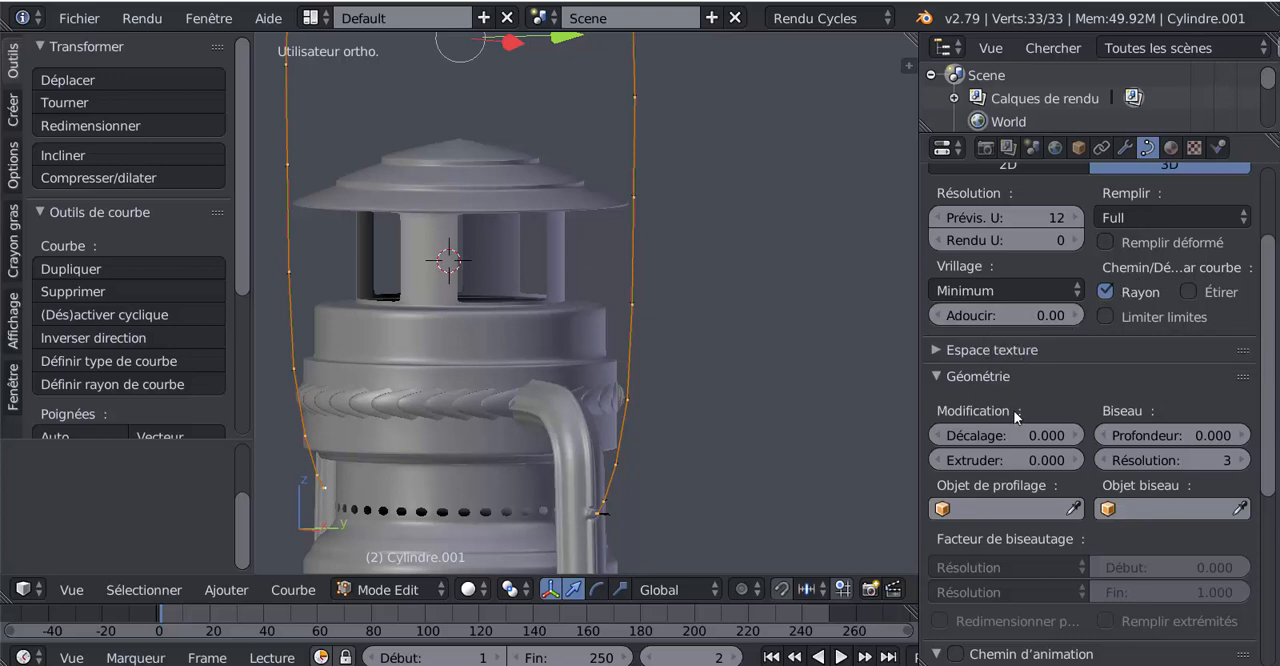
# Examine the handle curve's lower end where it meets the small peg on the lantern's side tube
pyautogui.scroll(-1, 785, 427)
pyautogui.moveTo(785, 427); pyautogui.dragTo(766, 377, button='middle')
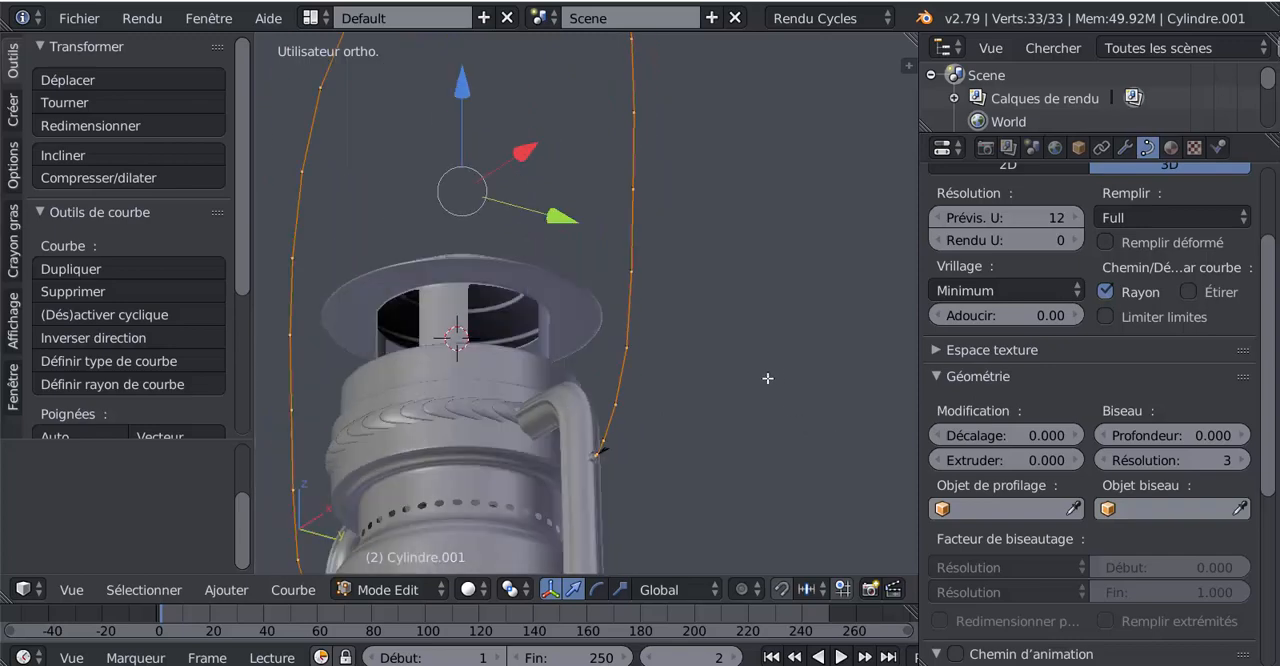
pyautogui.keyDown('shift'); pyautogui.moveTo(683, 457); pyautogui.dragTo(677, 314, button='middle'); pyautogui.keyUp('shift')
pyautogui.scroll(6, 674, 317)
pyautogui.scroll(-1, 672, 318)
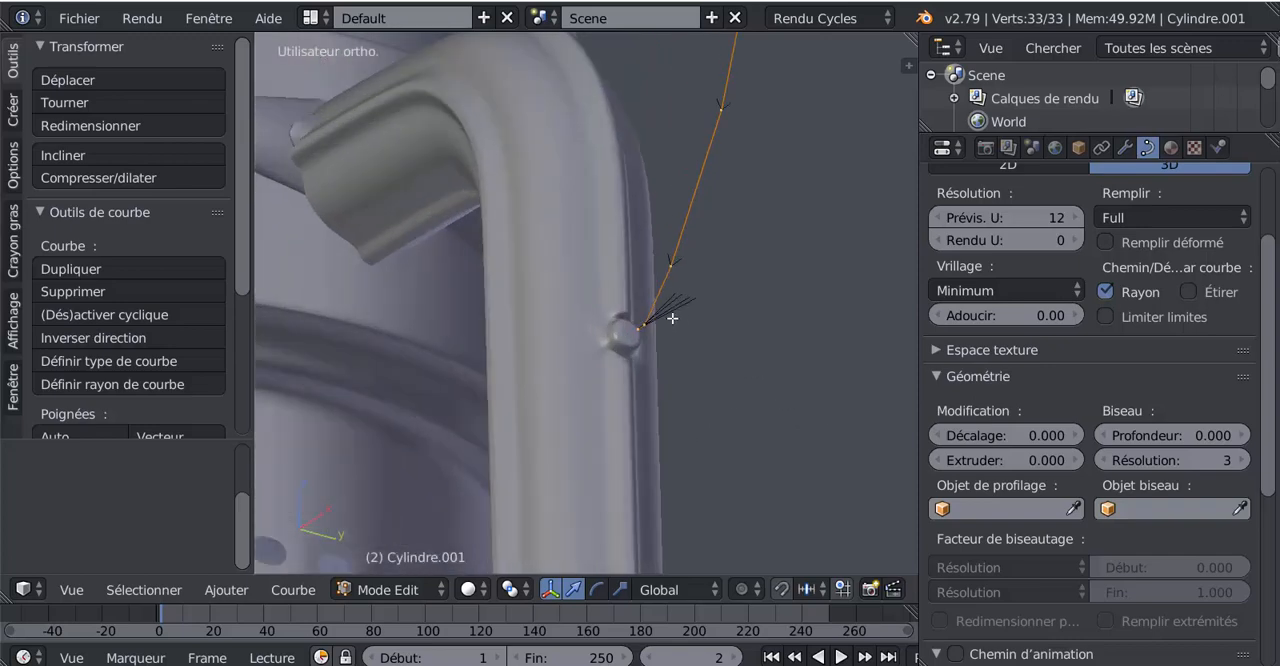
pyautogui.scroll(-3, 788, 331)
pyautogui.scroll(-3, 826, 404)
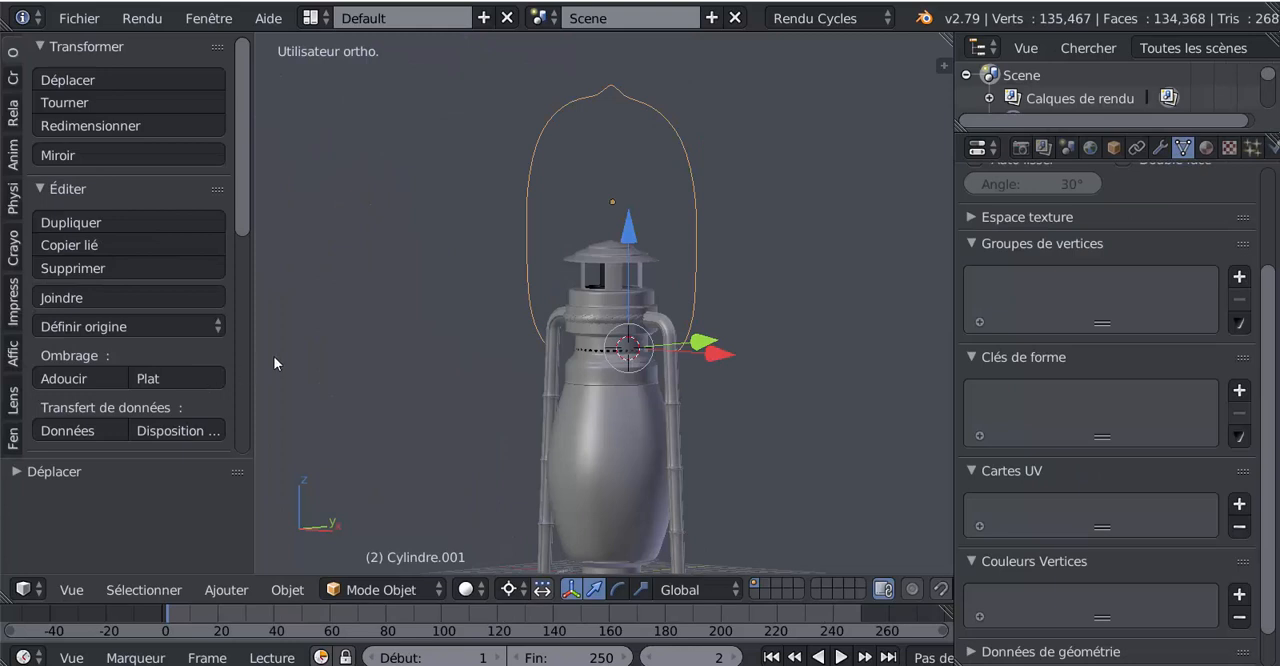
# Open the handle's outline mesh in Edit mode and view it from the right in orthographic projection
pyautogui.moveTo(275, 362); pyautogui.dragTo(383, 361, button='middle')
pyautogui.press('Tab')
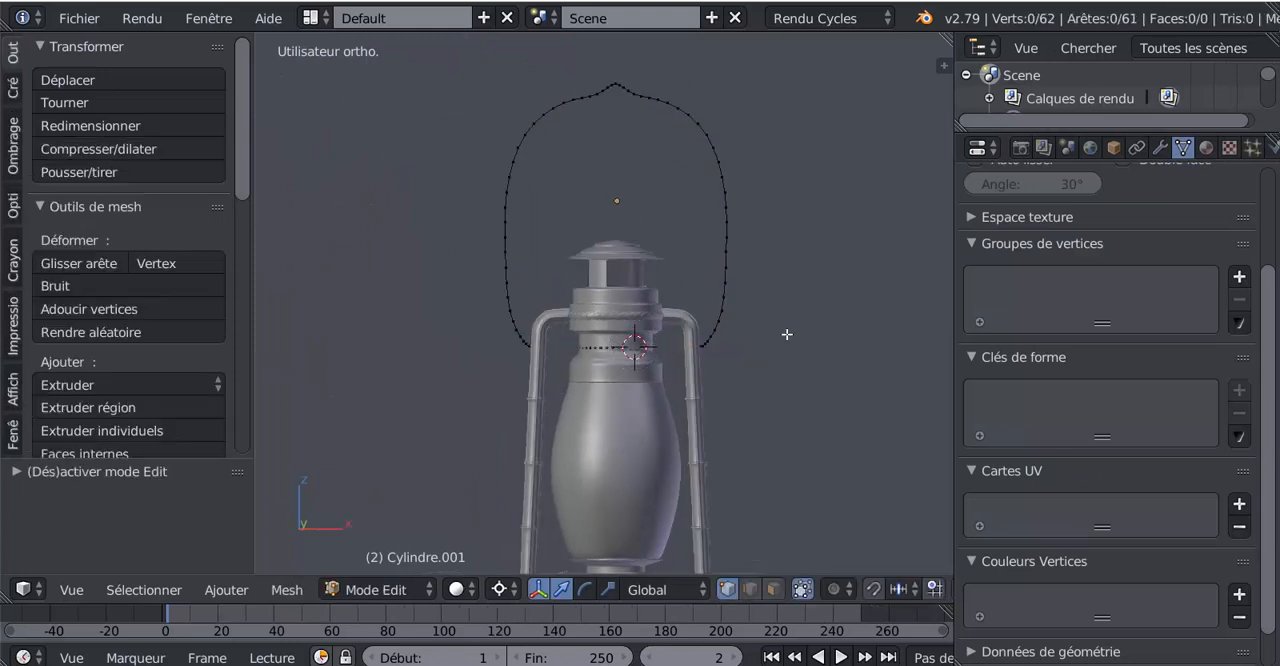
pyautogui.scroll(1, 726, 342)
pyautogui.keyDown('shift'); pyautogui.moveTo(726, 342); pyautogui.dragTo(700, 423, button='middle'); pyautogui.keyUp('shift')
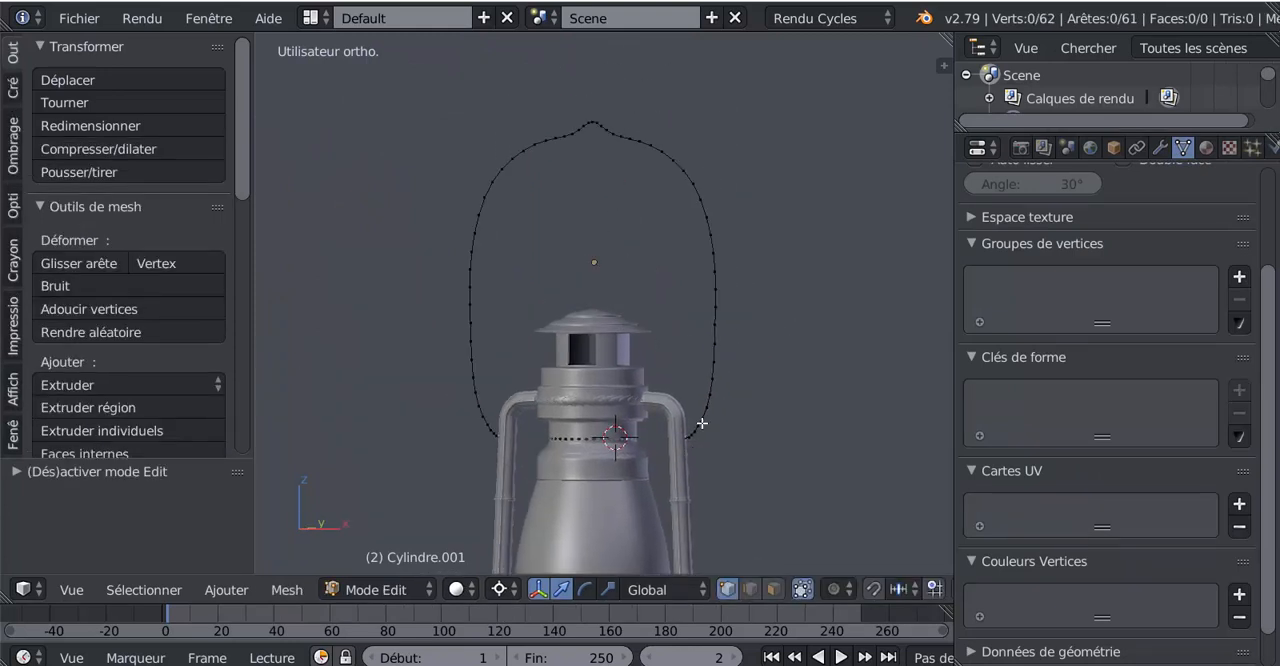
pyautogui.scroll(3, 709, 363)
pyautogui.scroll(-3, 795, 272)
pyautogui.moveTo(795, 272); pyautogui.dragTo(711, 342, button='middle')
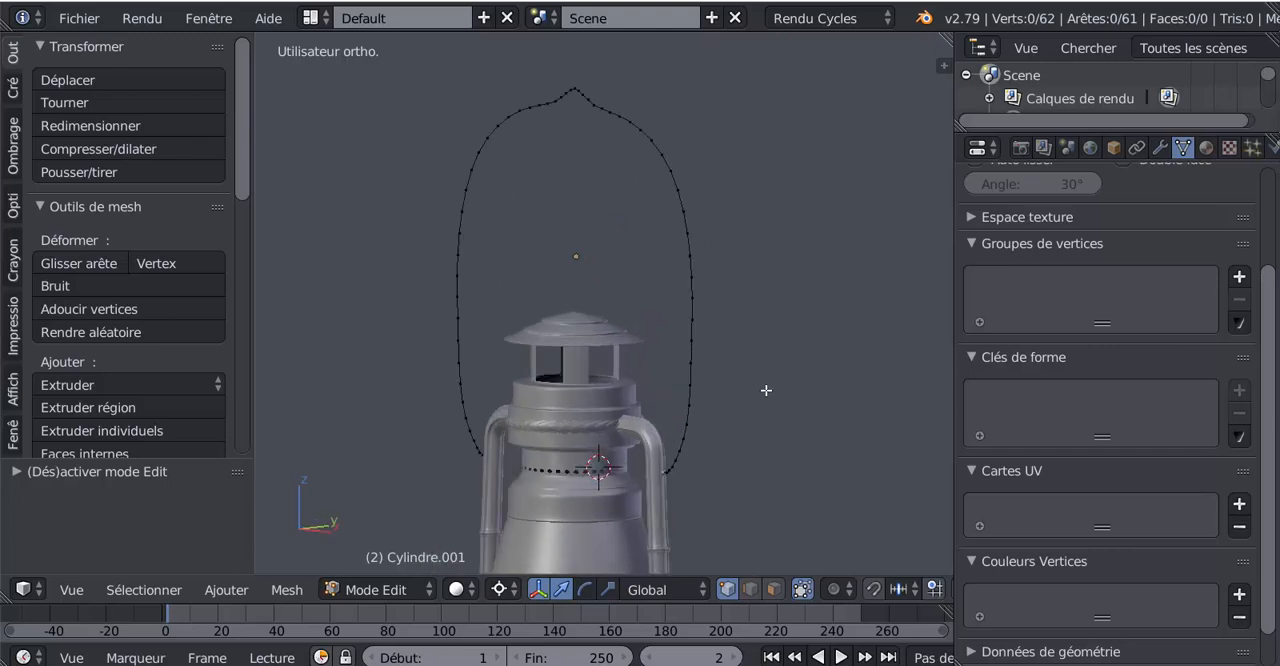
pyautogui.press('KP_3')
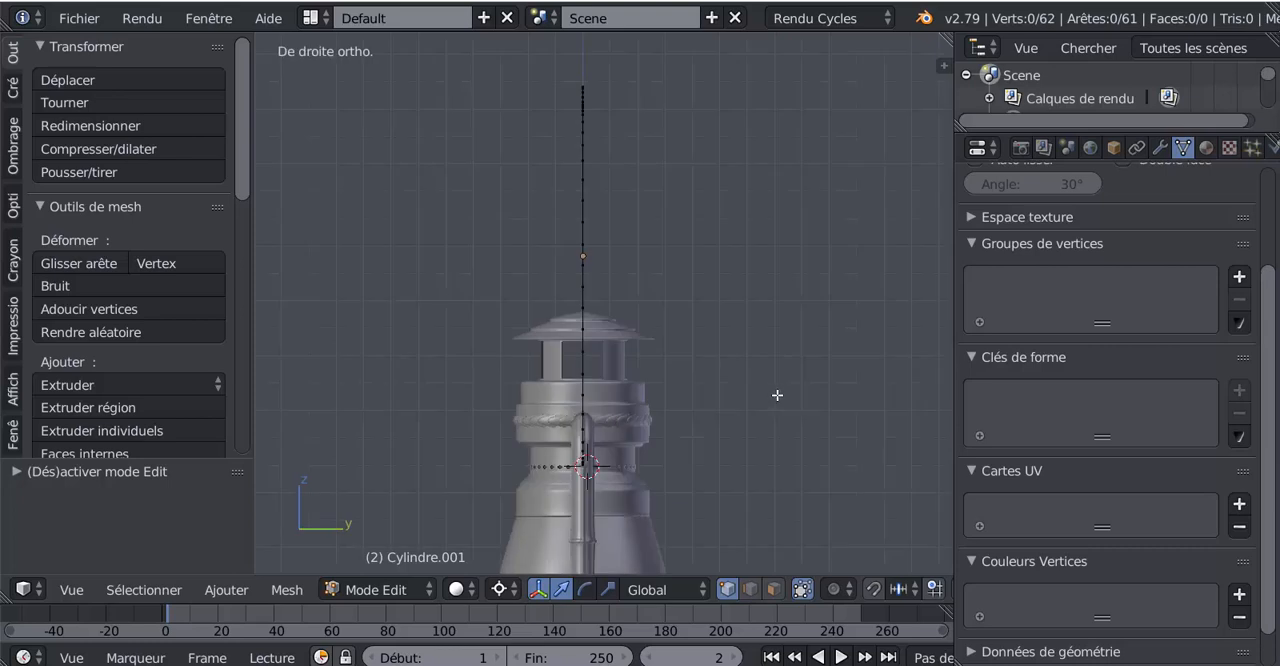
# Select the whole handle outline and move it slightly along Y and down along Z to line up with the side tube's peg
pyautogui.scroll(4, 777, 395)
pyautogui.press('a')
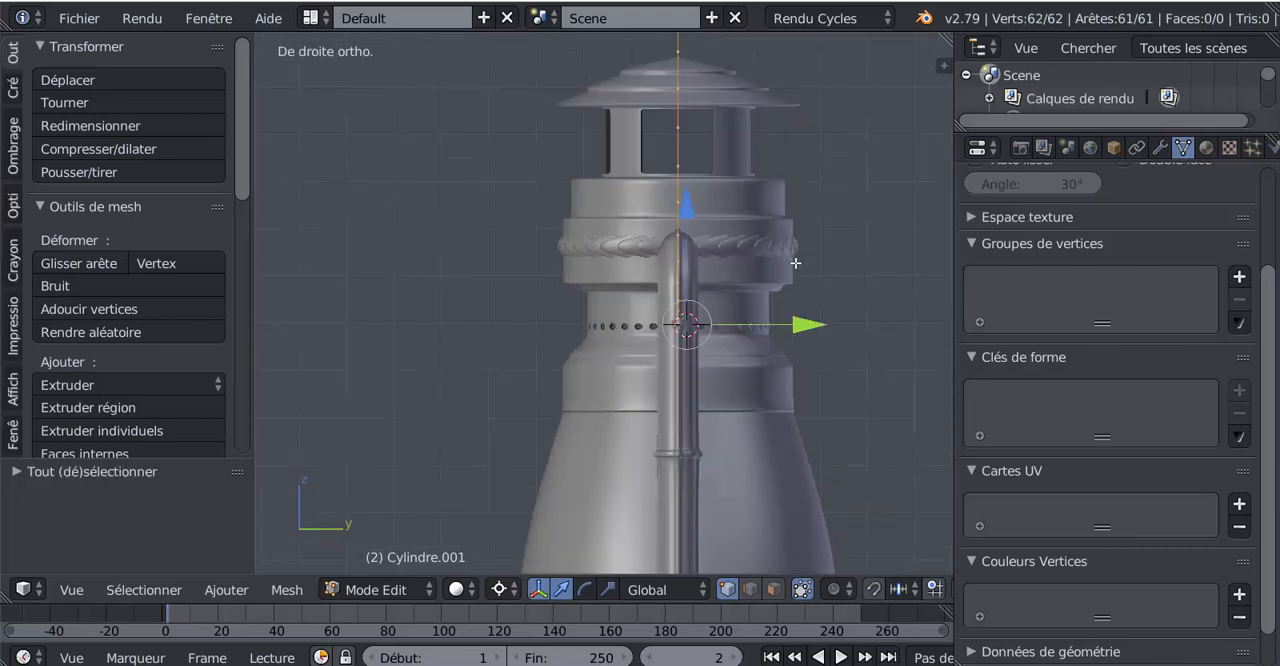
pyautogui.scroll(5, 792, 268)
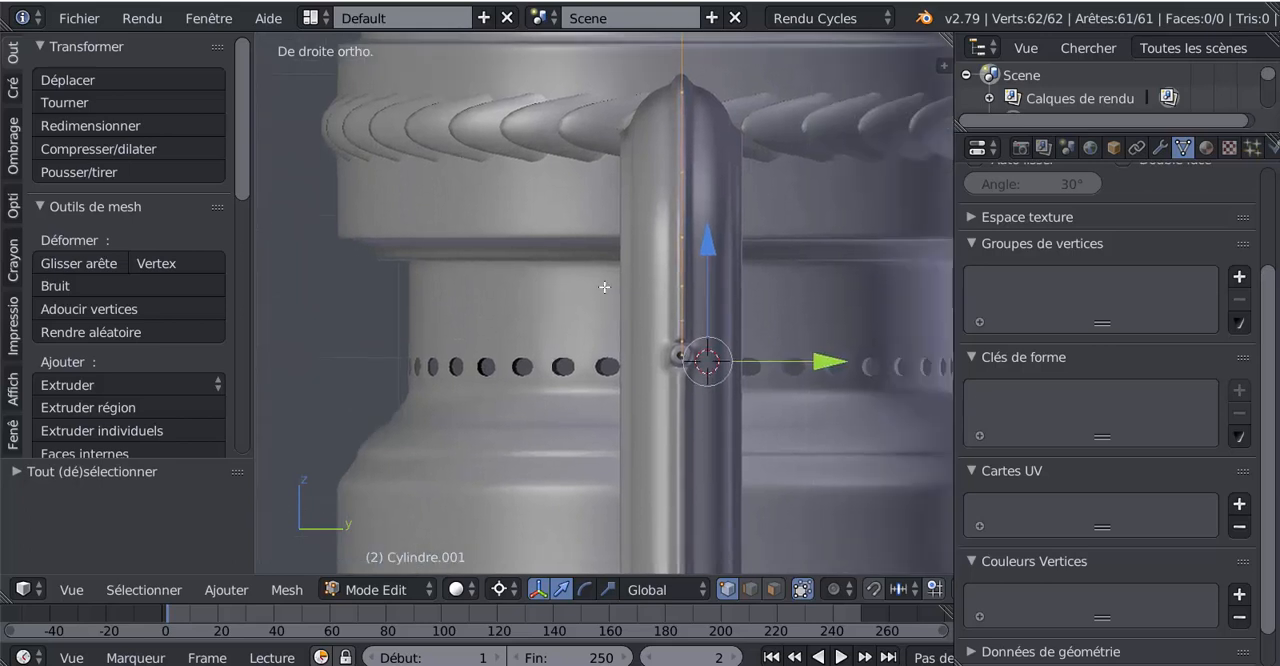
pyautogui.scroll(7, 605, 375)
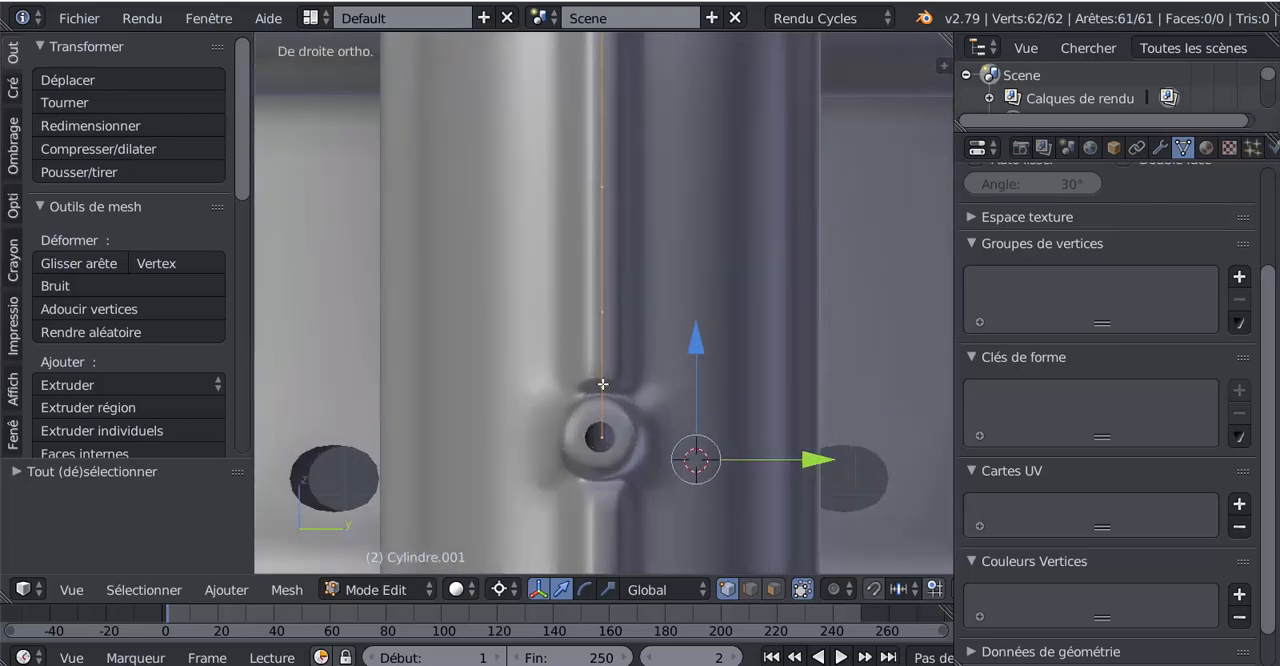
pyautogui.keyDown('shift'); pyautogui.moveTo(601, 390); pyautogui.dragTo(644, 282, button='middle'); pyautogui.keyUp('shift')
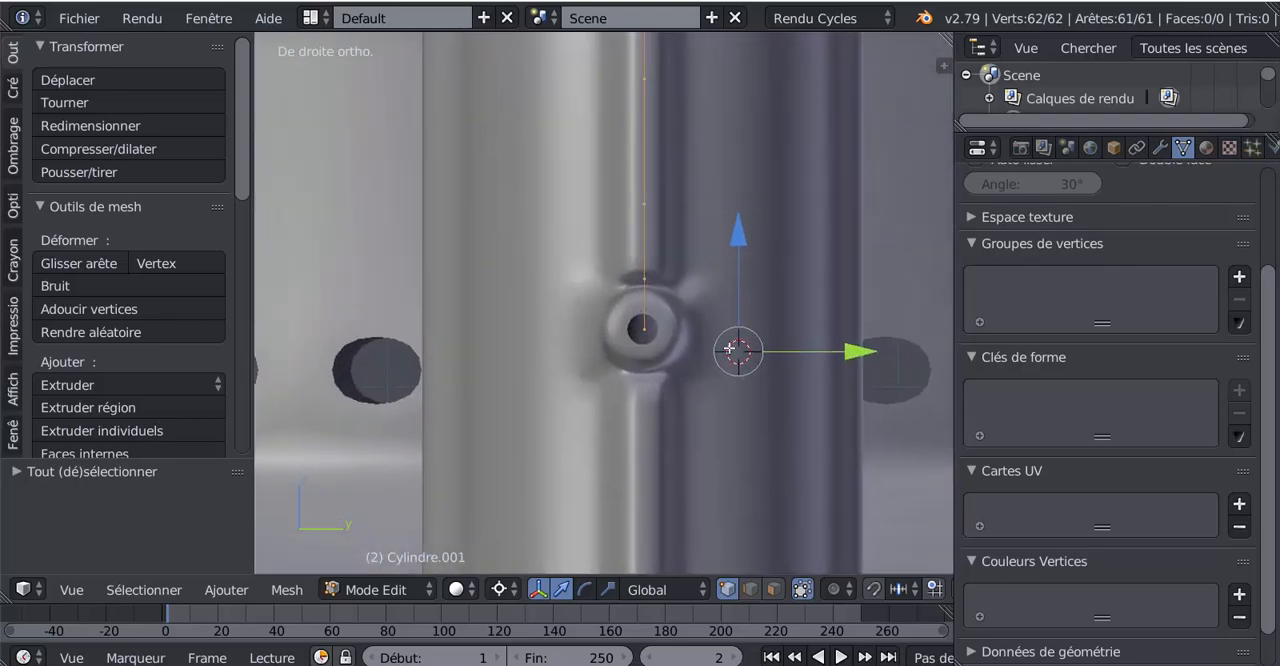
pyautogui.click(857, 352)
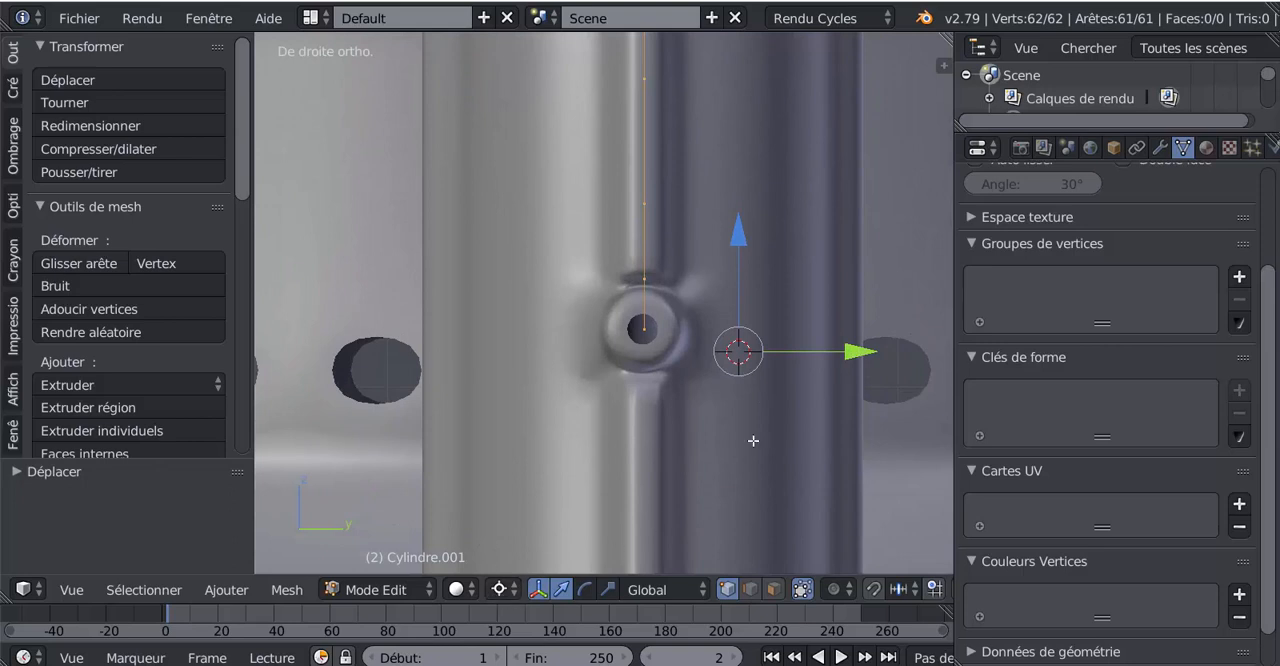
pyautogui.moveTo(844, 350); pyautogui.dragTo(832, 353)
pyautogui.moveTo(738, 242); pyautogui.dragTo(724, 267)
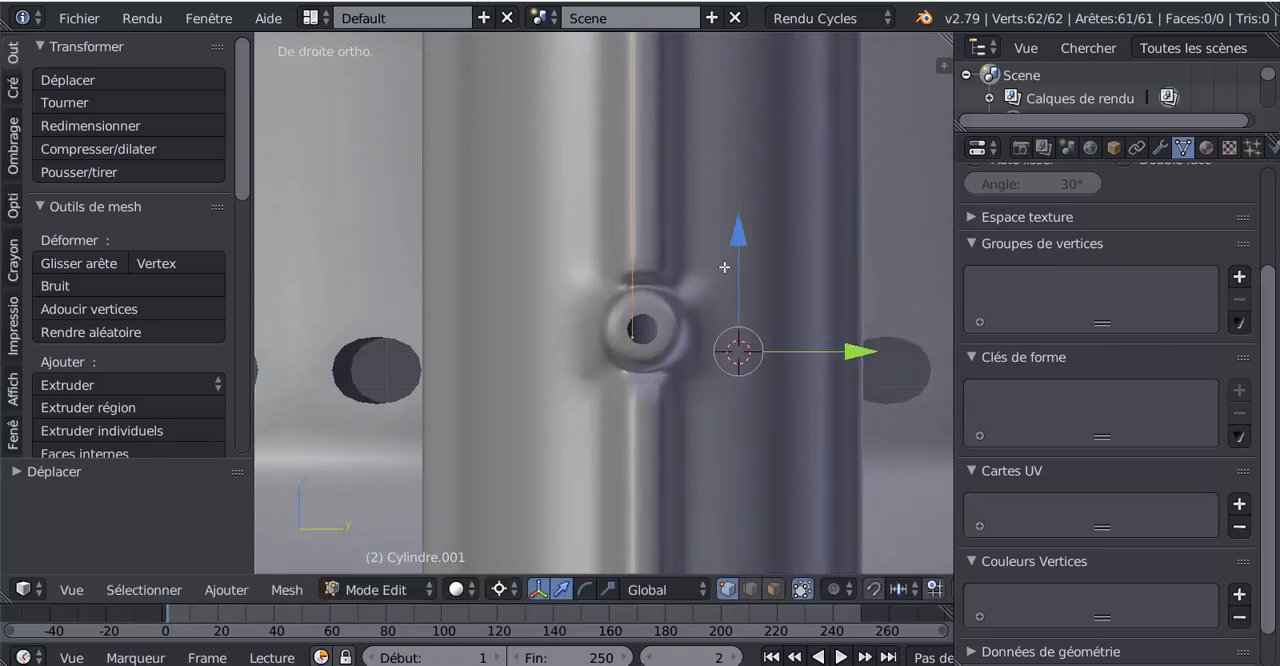
# Extrude the handle outline in place and shift the extruded edges along Y to form a narrow strip
pyautogui.press('e')
pyautogui.rightClick(648, 395)
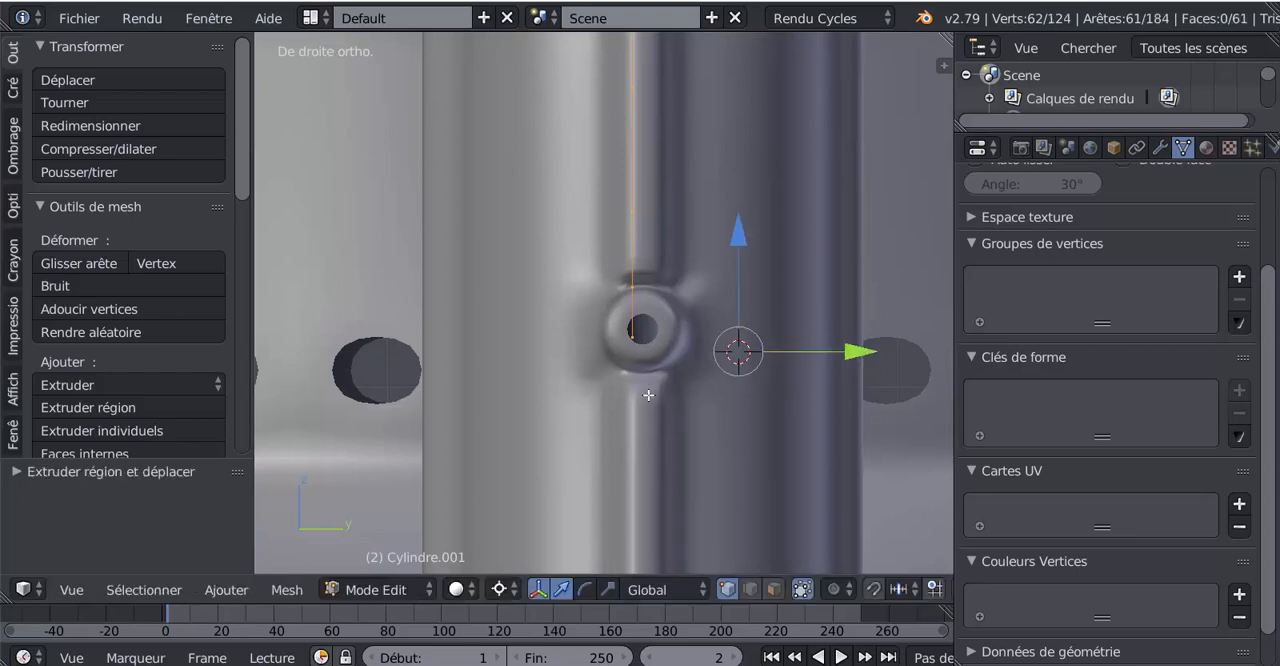
pyautogui.moveTo(860, 351); pyautogui.dragTo(884, 347)
pyautogui.scroll(-6, 822, 372)
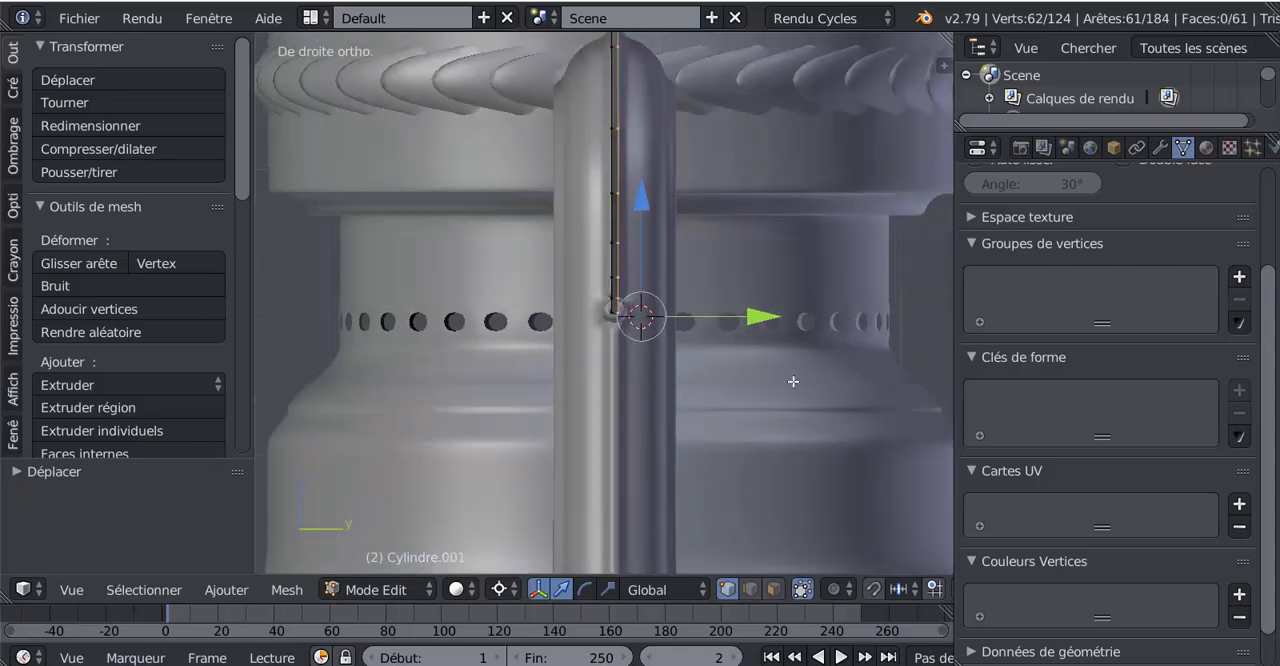
pyautogui.moveTo(791, 377); pyautogui.dragTo(741, 447, button='middle')
pyautogui.scroll(-1, 741, 447)
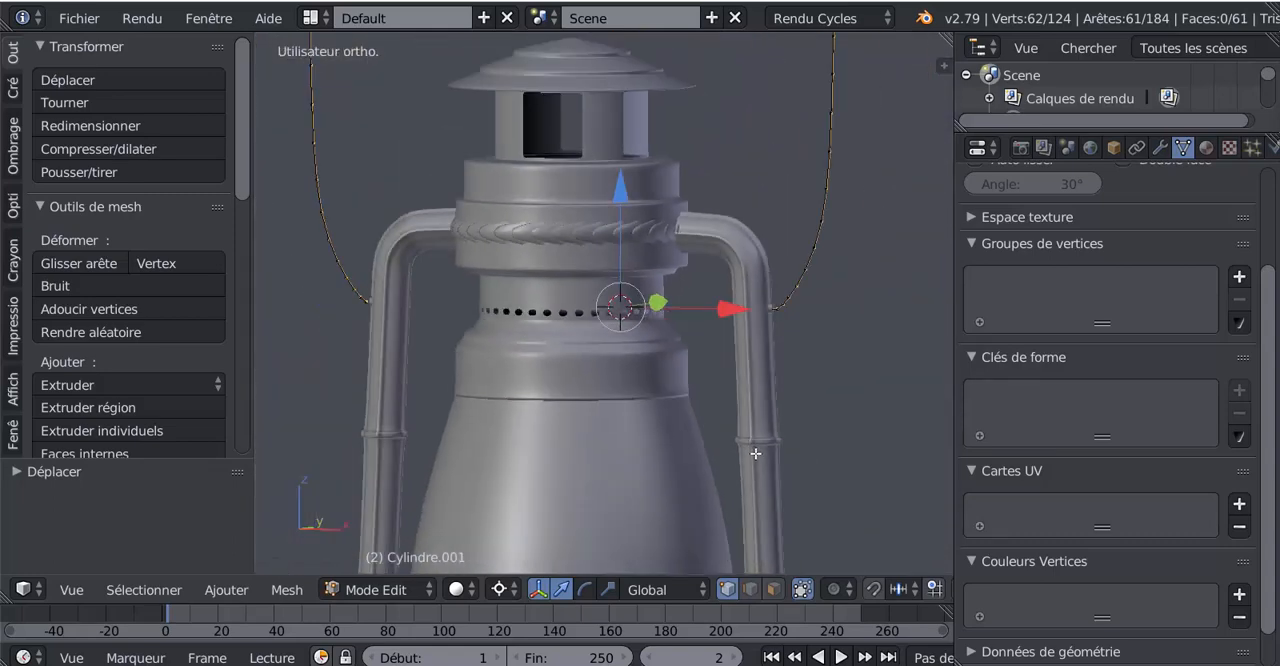
# Select the entire handle strip, extrude it in front view and scale the extrusion inward to about 0.98
pyautogui.press('a')
pyautogui.press('a')
pyautogui.scroll(-2, 823, 428)
pyautogui.moveTo(823, 428); pyautogui.dragTo(828, 511, button='middle')
pyautogui.press('KP_1')
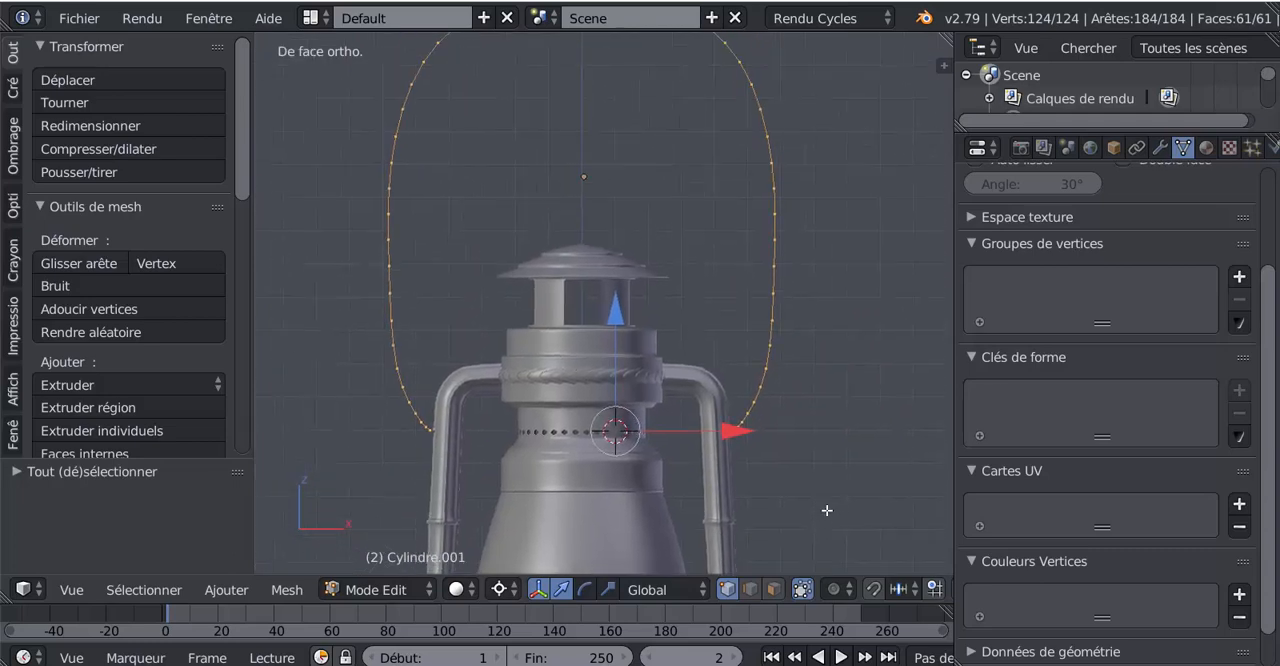
pyautogui.scroll(-3, 823, 470)
pyautogui.scroll(1, 822, 459)
pyautogui.press('e')
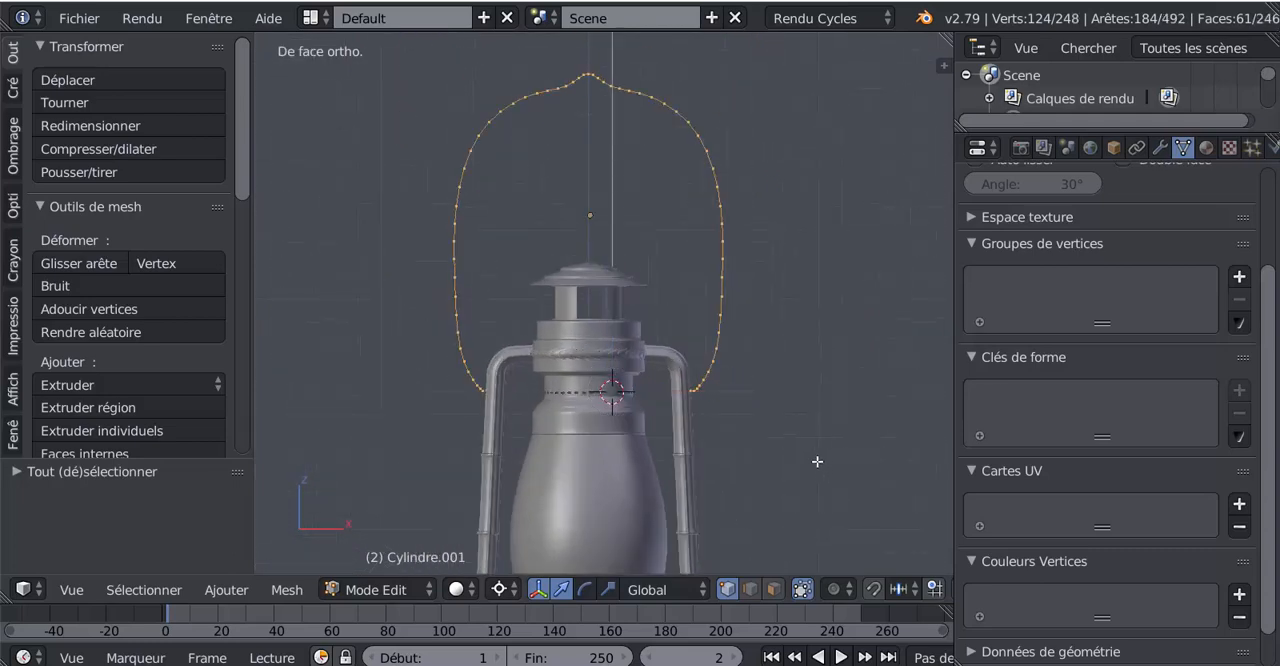
pyautogui.press('s')
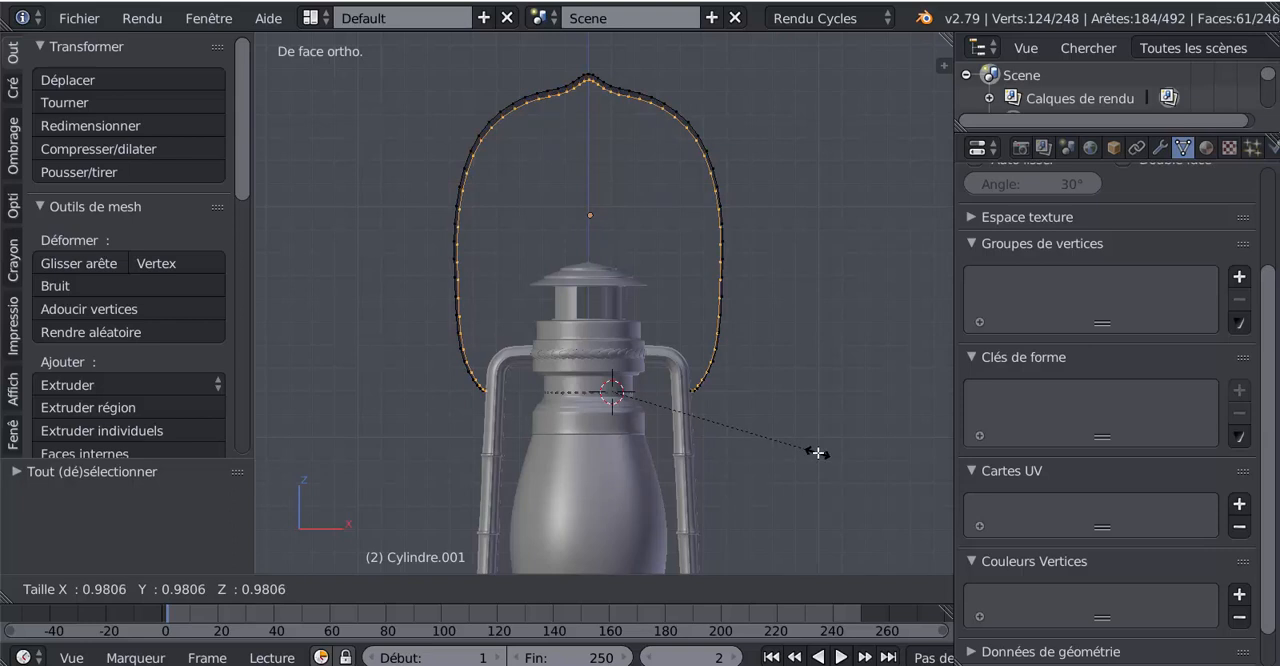
pyautogui.click(815, 454)
# Activate the scale manipulator and enlarge the extruded inner edges by about 1.015 to thin the handle, returning to Object mode
pyautogui.click(608, 589)
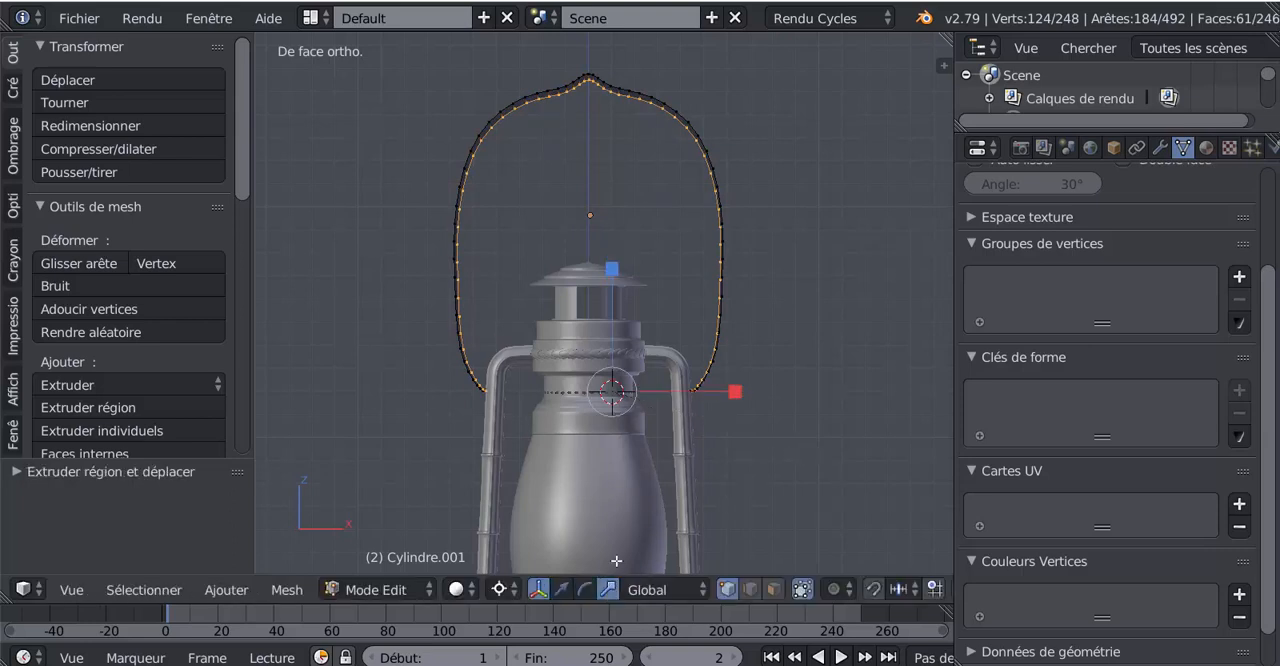
pyautogui.scroll(2, 717, 433)
pyautogui.moveTo(748, 432); pyautogui.dragTo(744, 437)
pyautogui.keyDown('shift'); pyautogui.moveTo(790, 426); pyautogui.dragTo(809, 450, button='middle'); pyautogui.keyUp('shift')
pyautogui.press('Tab')
pyautogui.press('Tab')
pyautogui.scroll(-1, 809, 450)
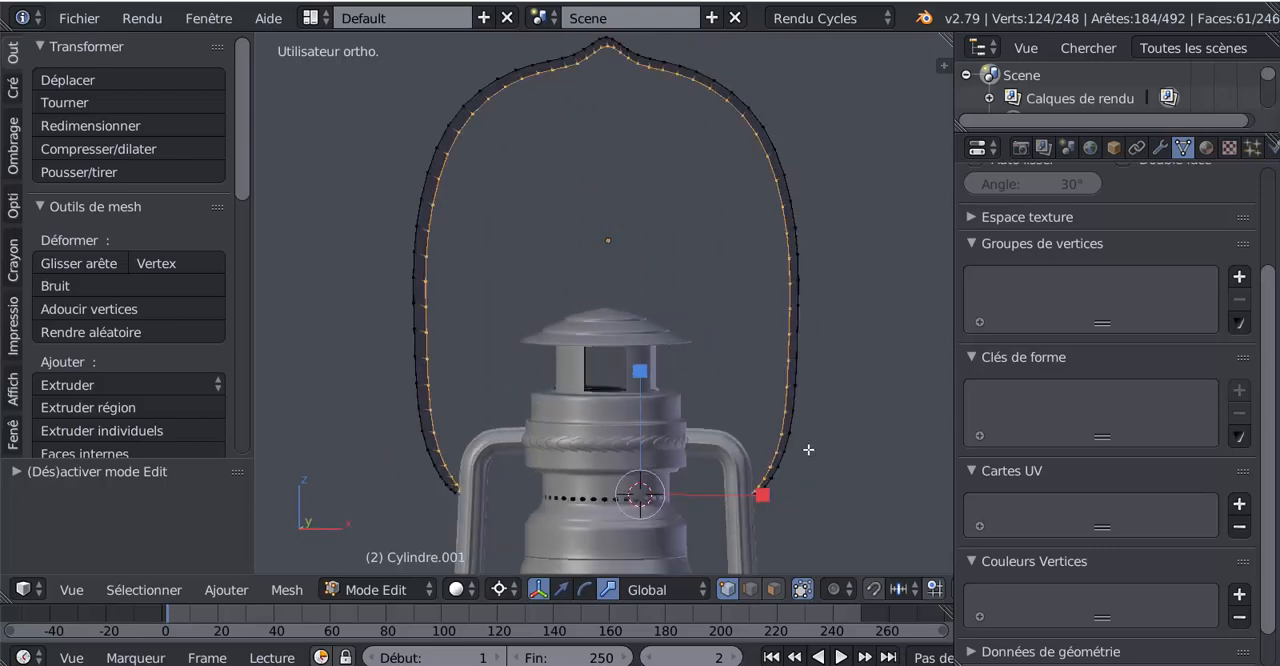
pyautogui.press('s')
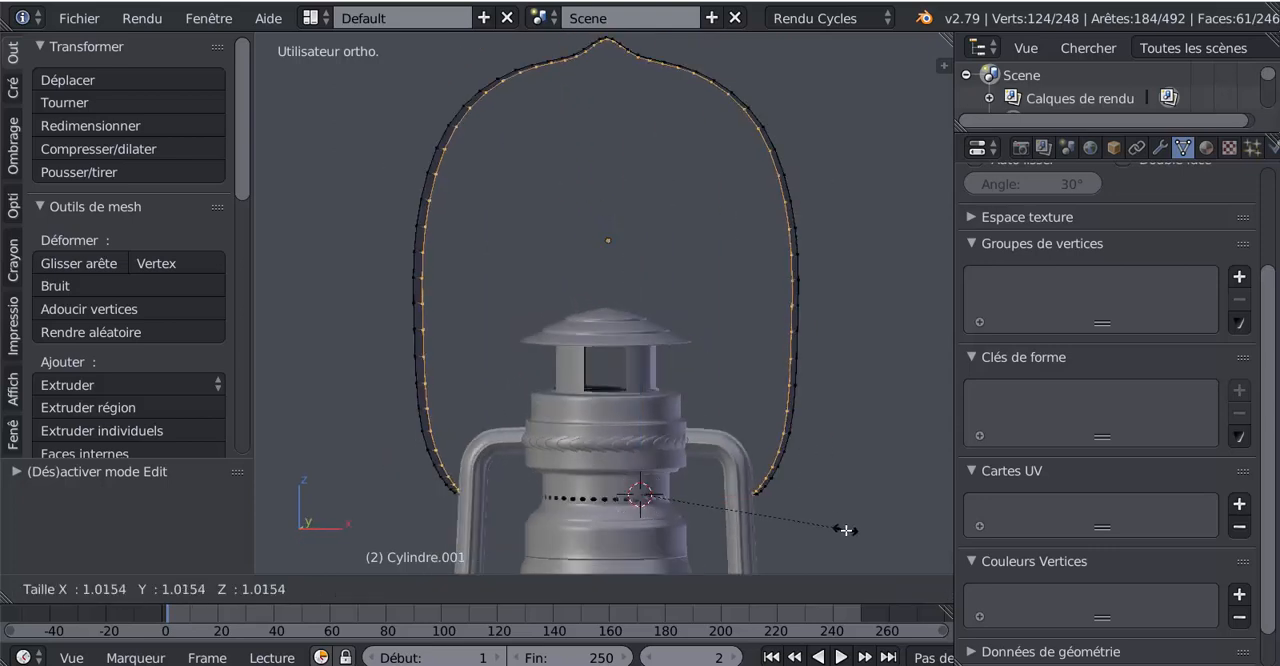
pyautogui.click(843, 529)
pyautogui.press('Tab')
# Add a Subdivision Surface modifier to the handle
pyautogui.moveTo(829, 526); pyautogui.dragTo(695, 533, button='middle')
pyautogui.click(1159, 147)
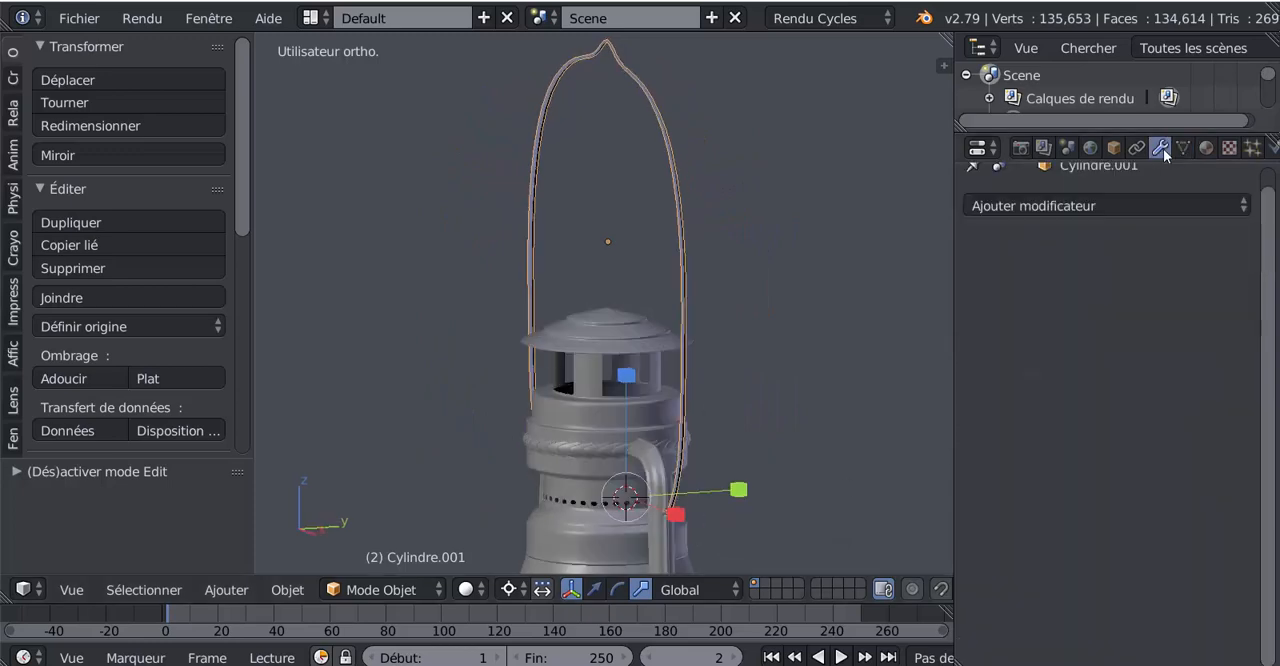
pyautogui.click(1117, 203)
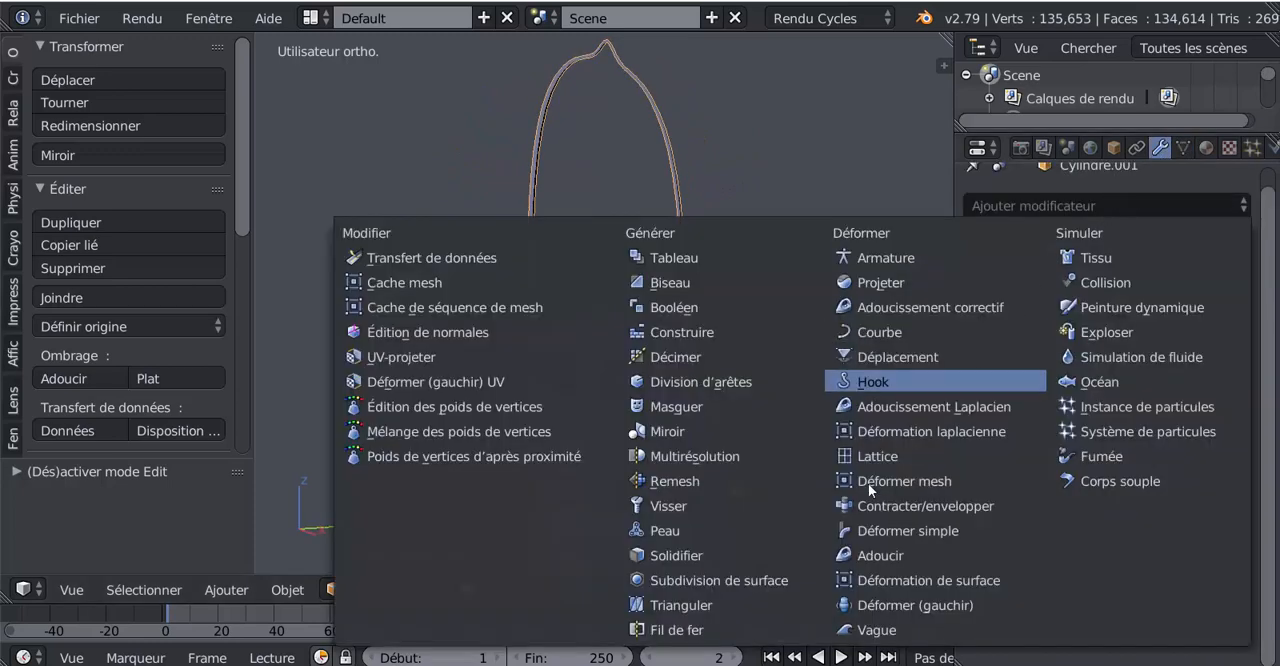
pyautogui.click(720, 578)
pyautogui.moveTo(722, 500); pyautogui.dragTo(780, 453, button='middle')
pyautogui.scroll(4, 710, 421)
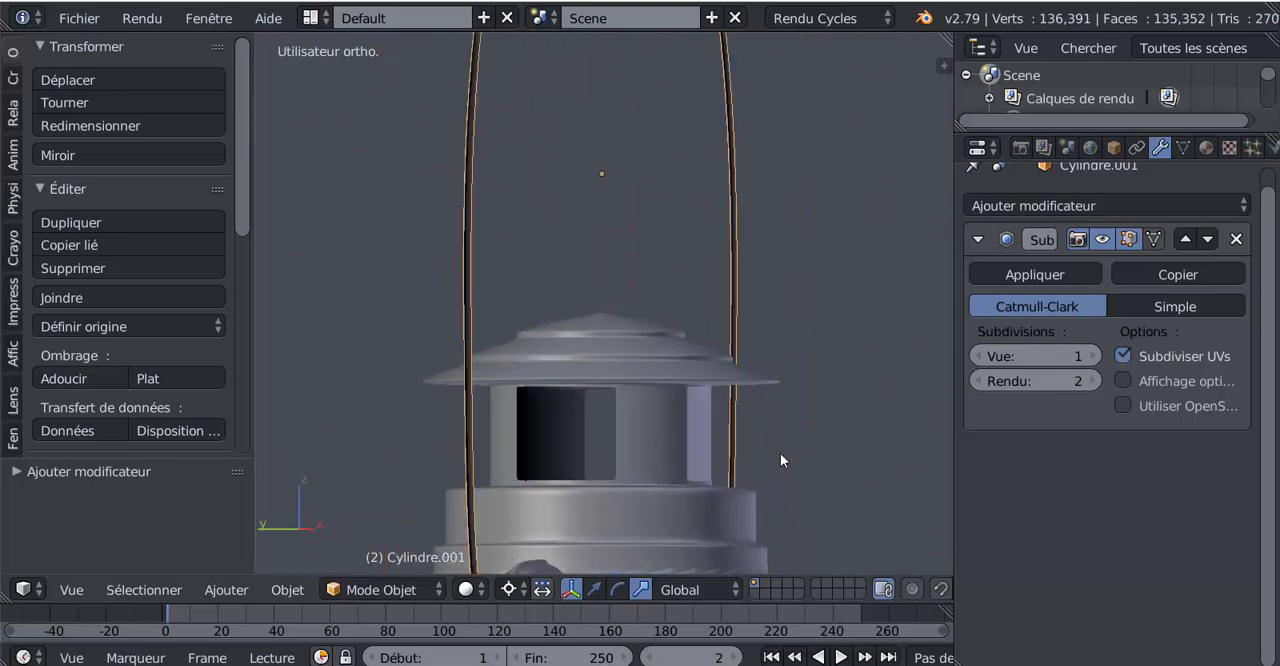
pyautogui.scroll(2, 586, 449)
# Reopen the handle in Edit mode and select its whole mesh
pyautogui.press('Tab')
pyautogui.moveTo(586, 449); pyautogui.dragTo(421, 438, button='middle')
pyautogui.scroll(2, 611, 449)
pyautogui.scroll(-2, 608, 449)
pyautogui.scroll(-3, 608, 449)
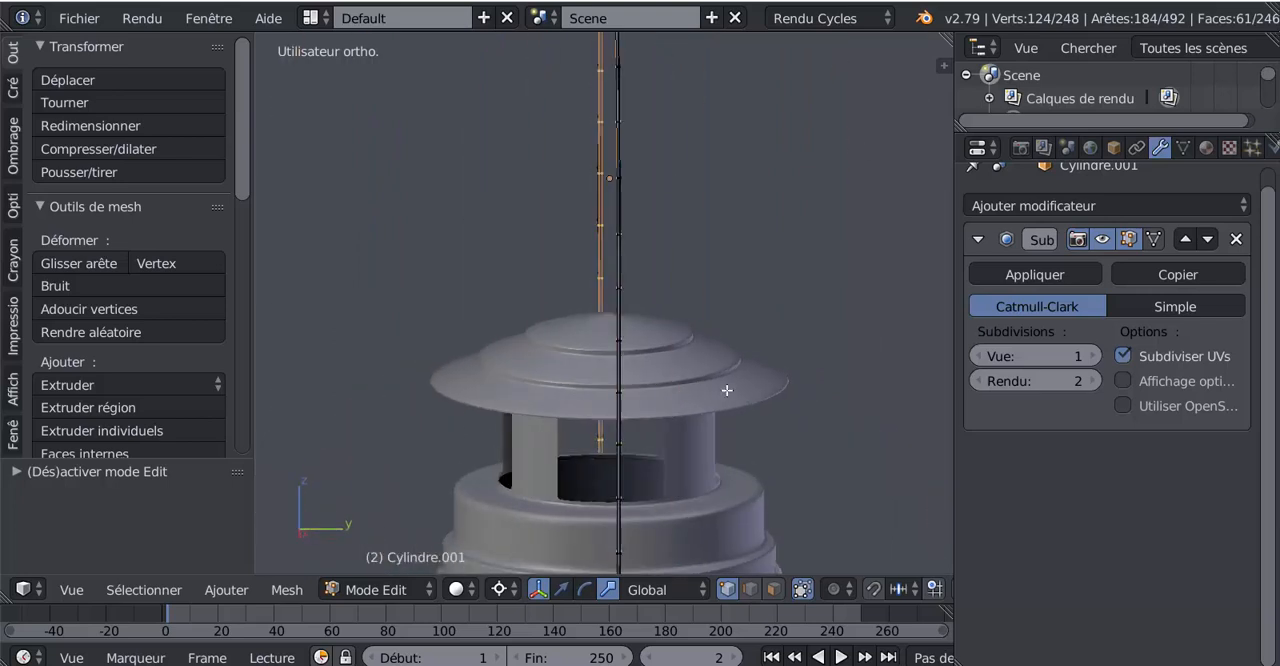
pyautogui.press('a')
pyautogui.scroll(-3, 726, 391)
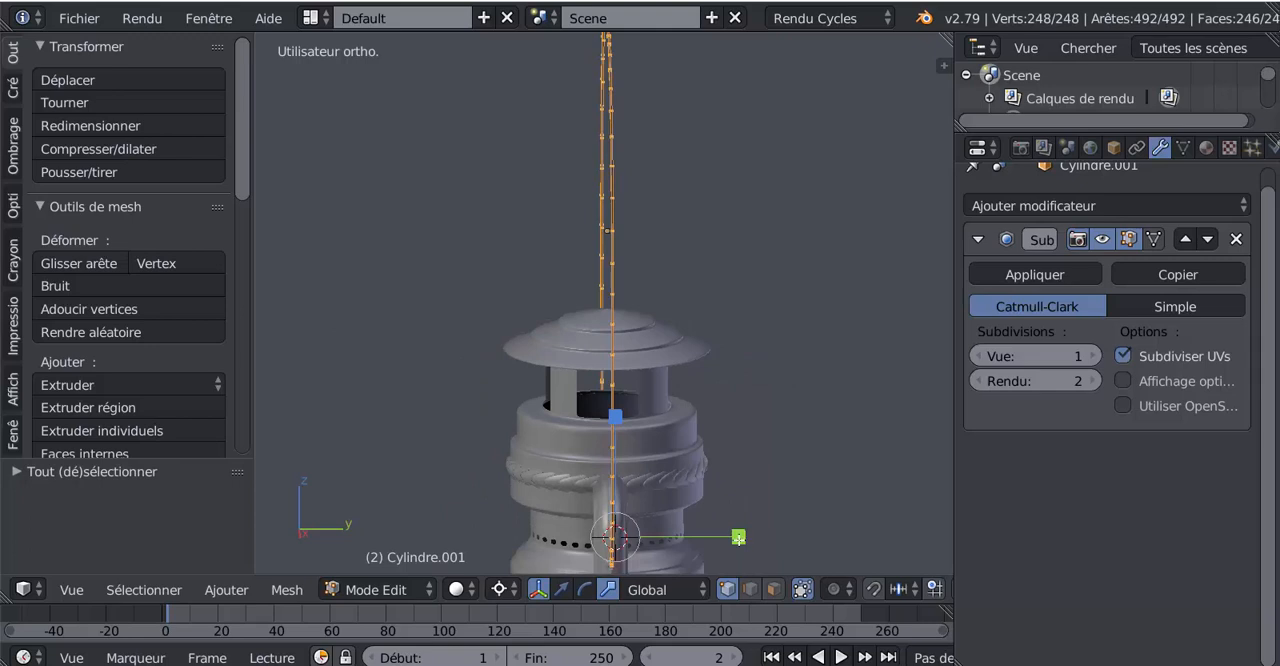
# Try scaling the whole handle mesh about the 3D cursor, and undo the scaling
pyautogui.press('s')
pyautogui.click(827, 529)
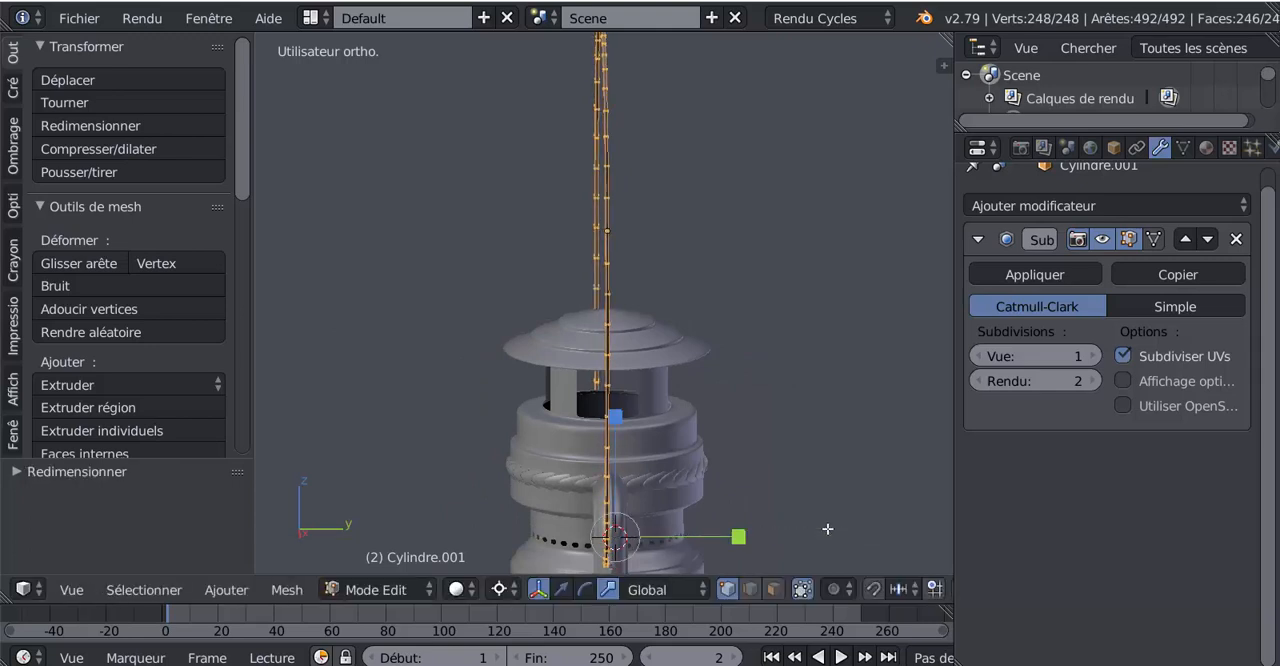
pyautogui.hotkey('ctrl', 'z')
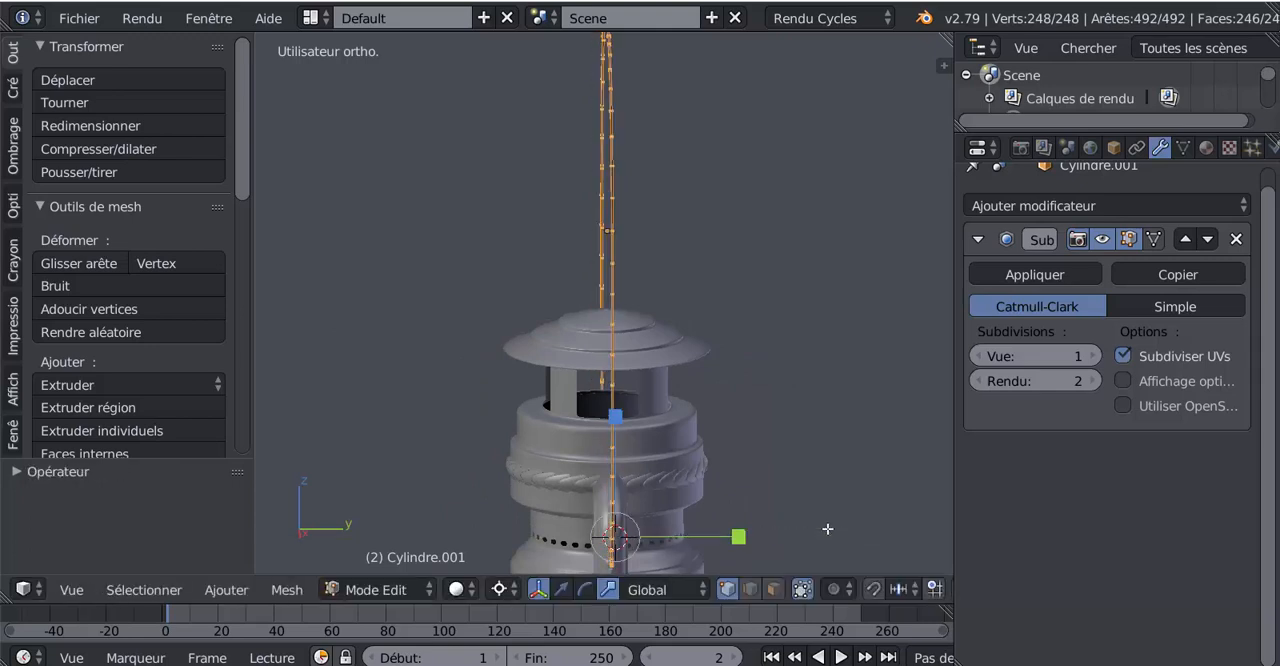
# Set the pivot point to the selection's centre and widen the handle mesh along Y
pyautogui.click(500, 589)
pyautogui.click(522, 489)
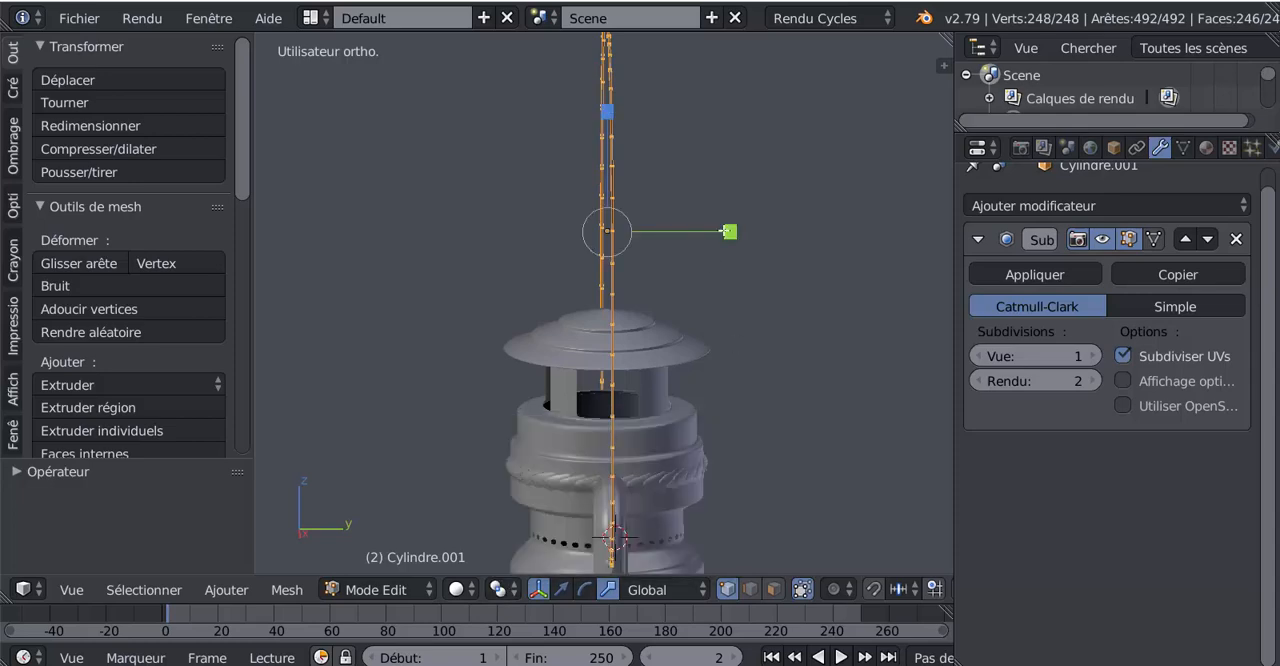
pyautogui.moveTo(728, 231); pyautogui.dragTo(830, 223)
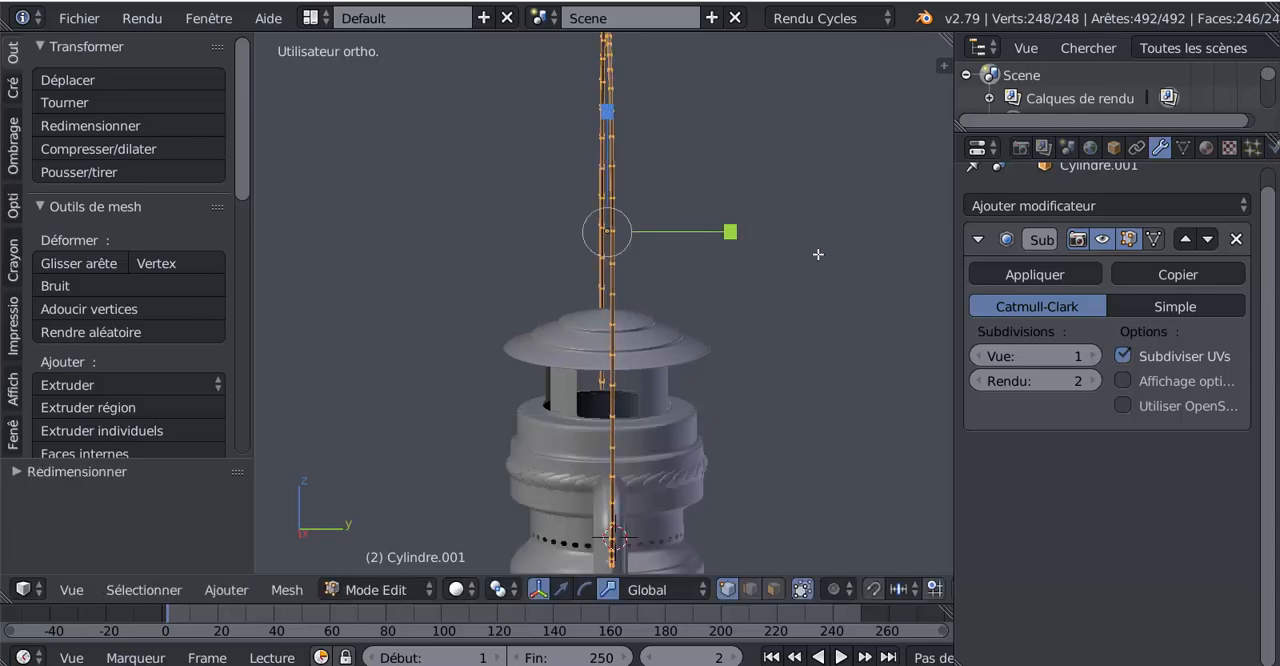
pyautogui.press('Tab')
# Widen the handle mesh further along Y while checking it from above, and return to Object mode
pyautogui.moveTo(801, 410); pyautogui.dragTo(566, 487, button='middle')
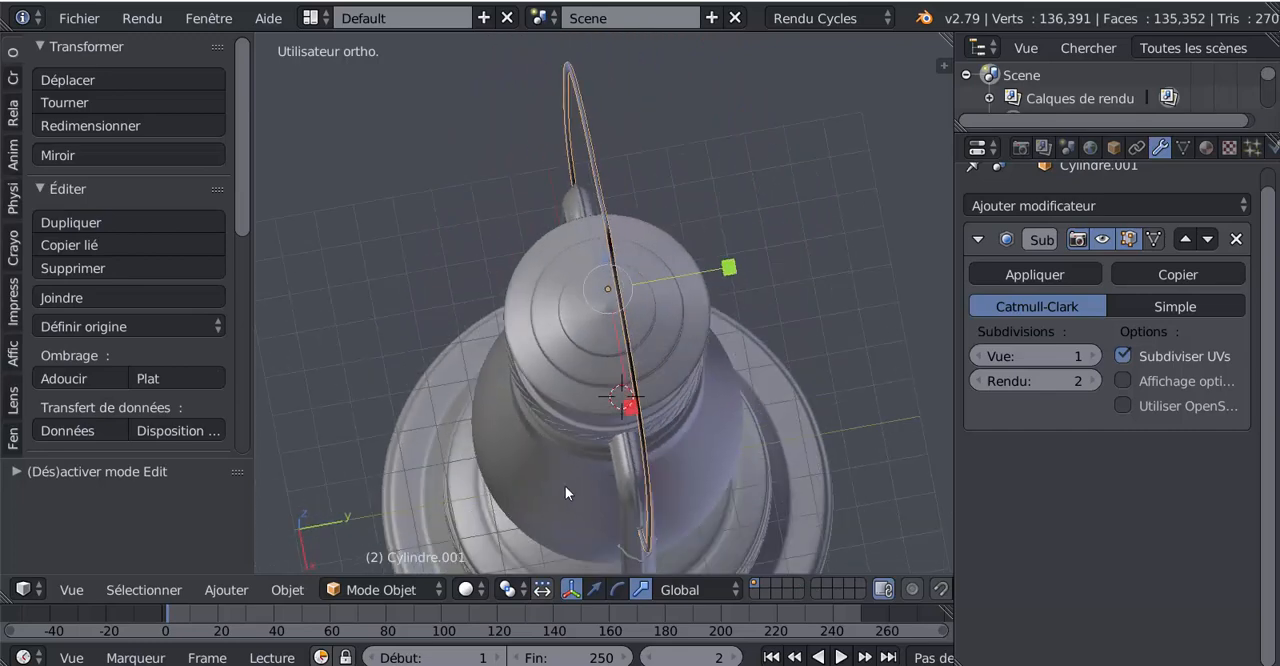
pyautogui.scroll(2, 565, 490)
pyautogui.press('Tab')
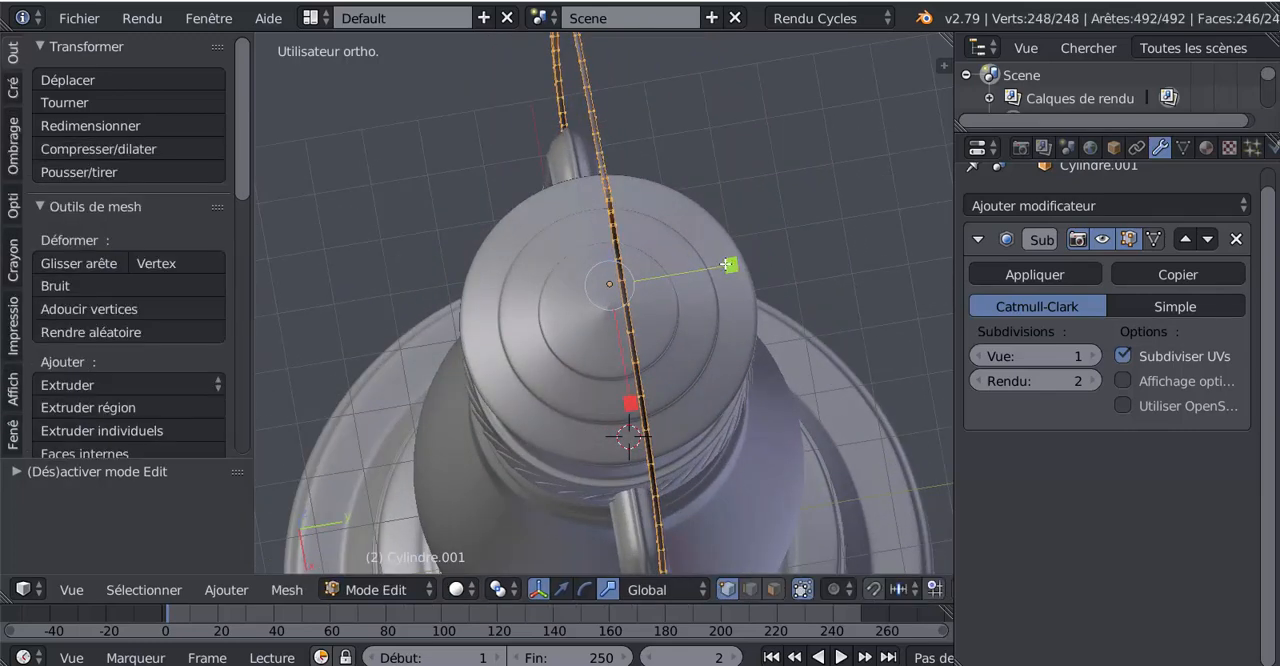
pyautogui.moveTo(728, 265); pyautogui.dragTo(884, 252)
pyautogui.press('Tab')
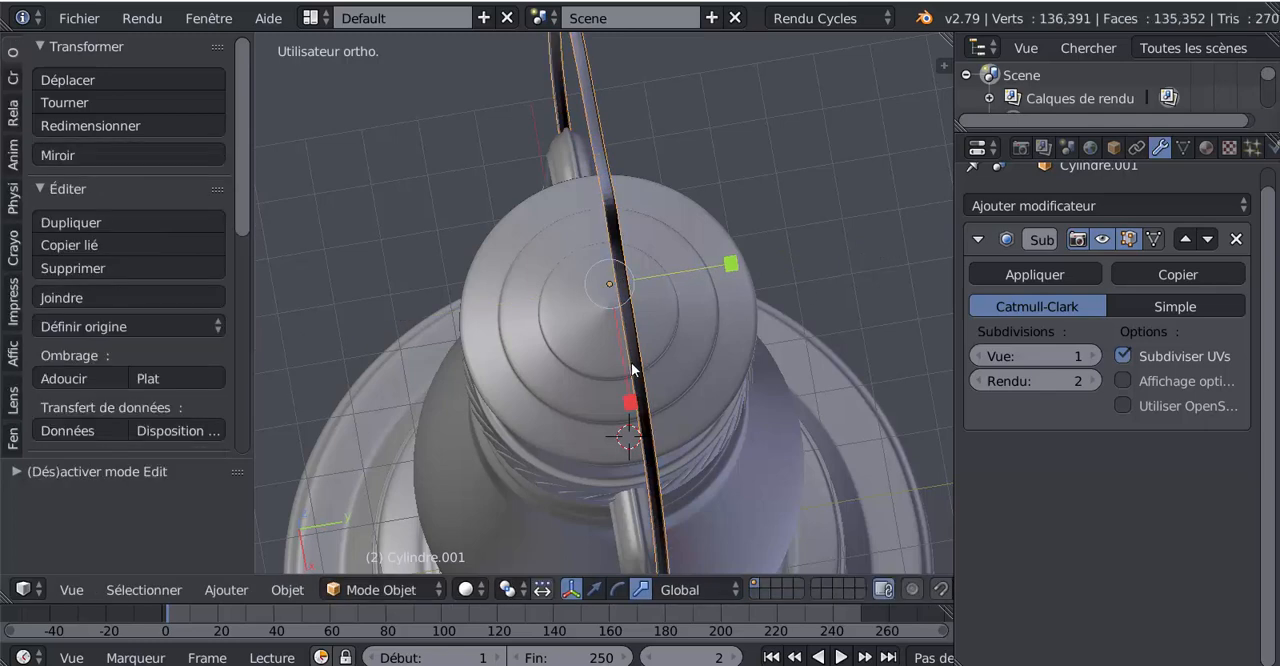
pyautogui.moveTo(632, 368); pyautogui.dragTo(603, 232, button='middle')
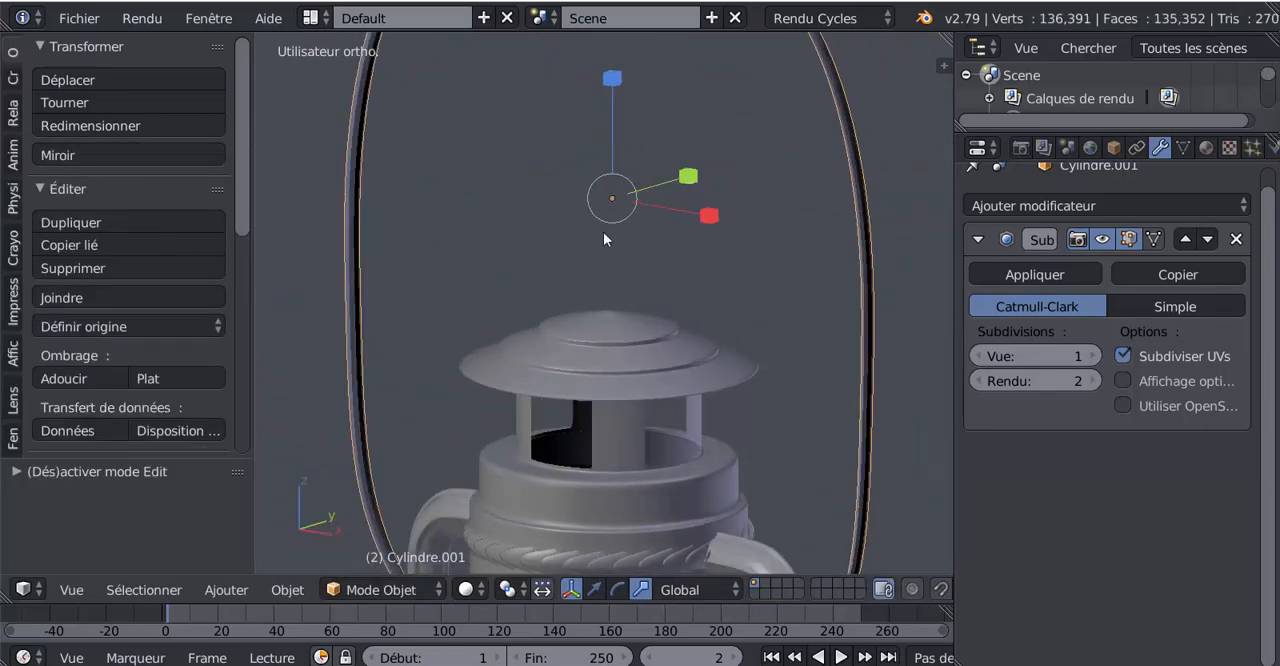
# Set the handle's viewport subdivision level to 2
pyautogui.click(1092, 356)
pyautogui.scroll(-4, 700, 450)
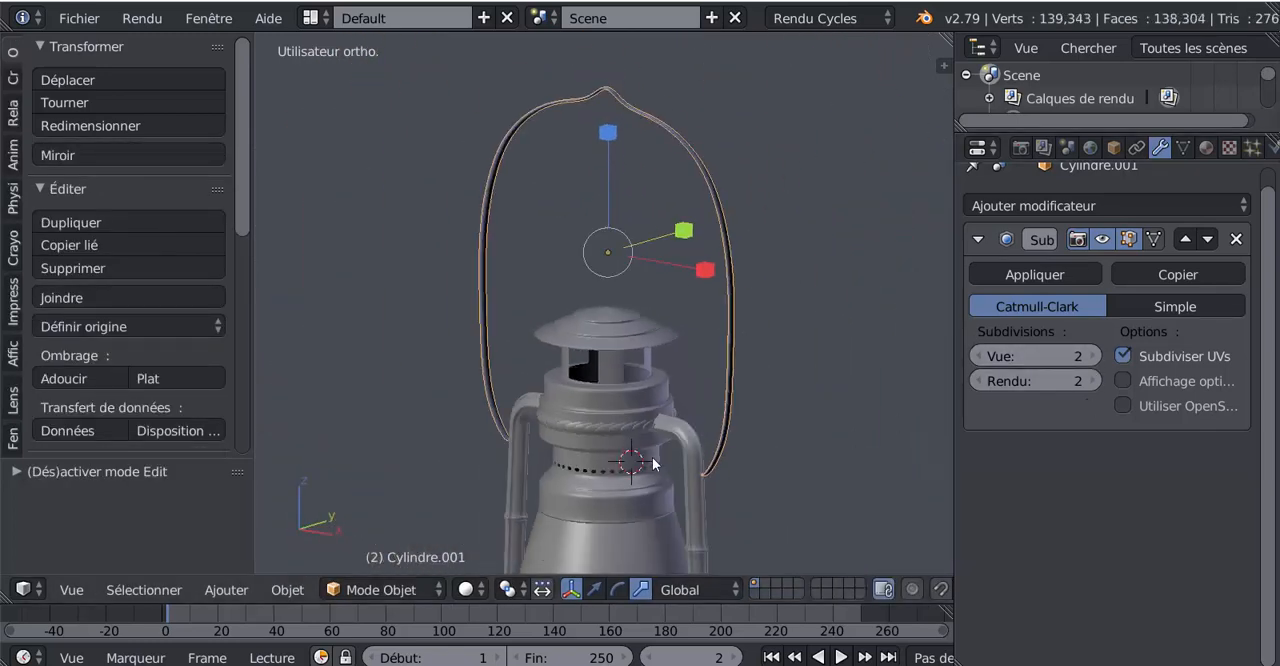
pyautogui.moveTo(653, 463)
pyautogui.mouseDown(button='middle')
pyautogui.moveTo(779, 432)
pyautogui.moveTo(727, 408)
pyautogui.moveTo(765, 437)
pyautogui.moveTo(654, 457)
pyautogui.mouseUp(button='middle')
# Scale the handle mesh down along Y to slim its width, returning to Object mode
pyautogui.press('Tab')
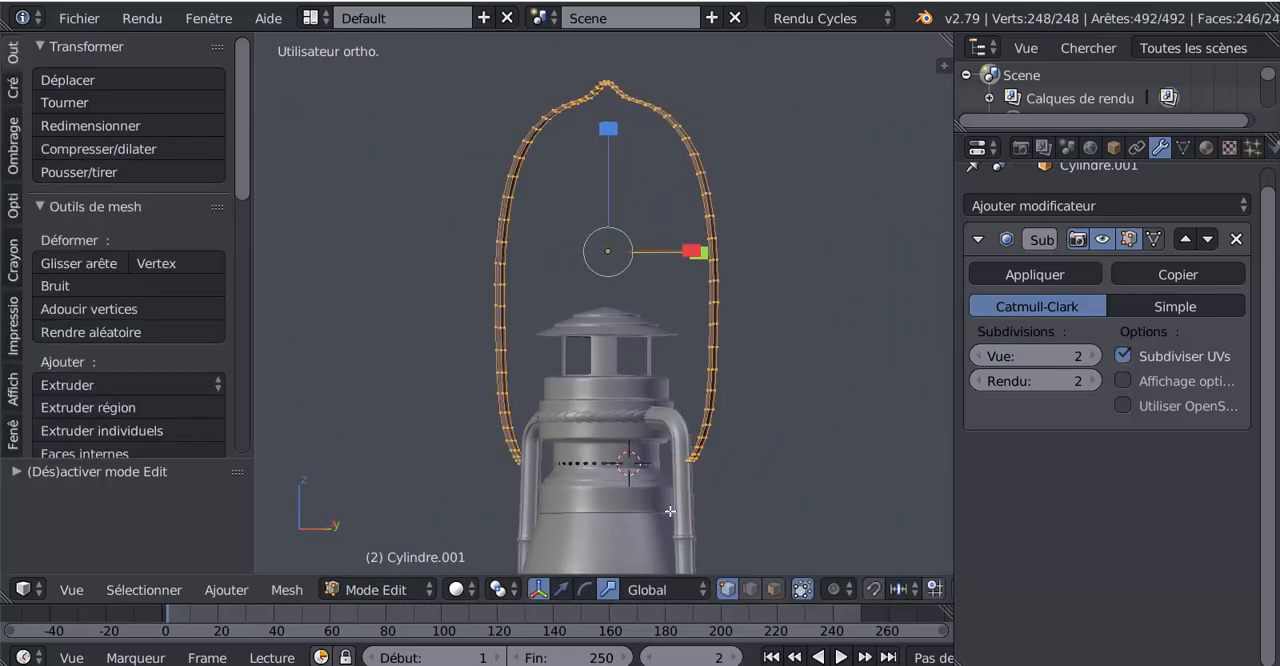
pyautogui.keyDown('shift'); pyautogui.moveTo(705, 493); pyautogui.dragTo(584, 478, button='middle'); pyautogui.keyUp('shift')
pyautogui.scroll(3, 649, 409)
pyautogui.keyDown('shift'); pyautogui.moveTo(661, 134); pyautogui.dragTo(676, 283, button='middle'); pyautogui.keyUp('shift')
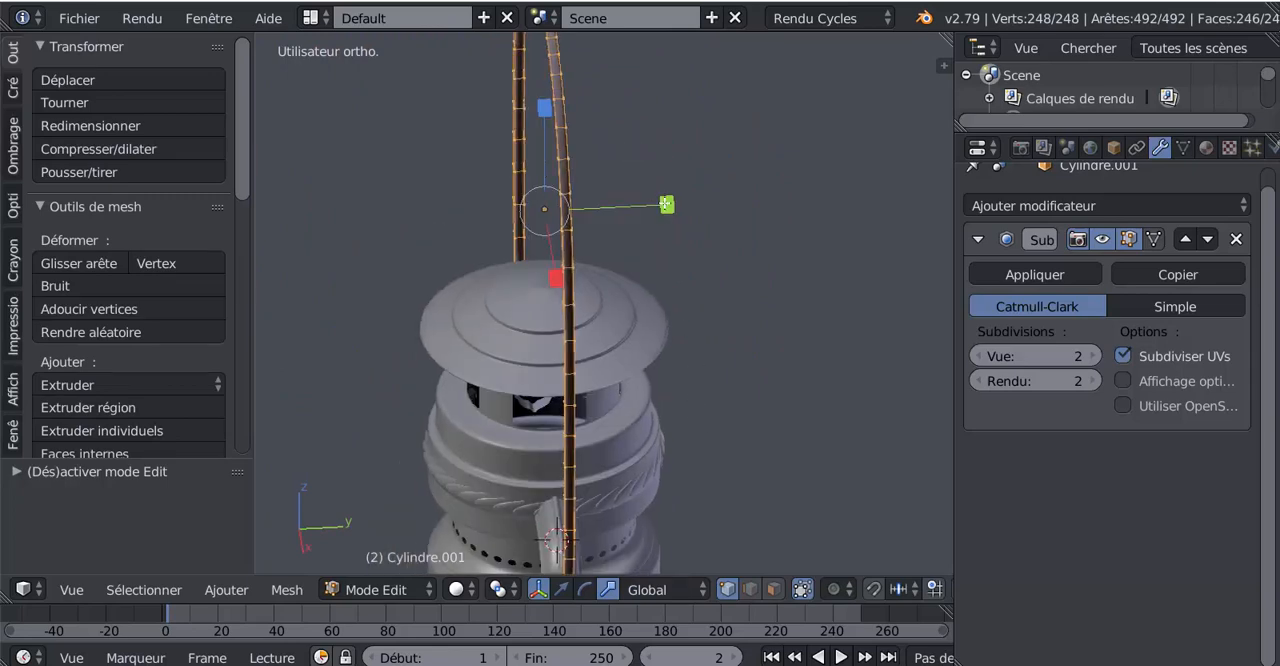
pyautogui.moveTo(666, 204); pyautogui.dragTo(619, 220)
pyautogui.press('Tab')
# Add a loop cut to the handle mesh close to its lower end beside the side tube's peg
pyautogui.moveTo(566, 411); pyautogui.dragTo(600, 333, button='middle')
pyautogui.press('Tab')
pyautogui.scroll(2, 815, 394)
pyautogui.scroll(3, 534, 314)
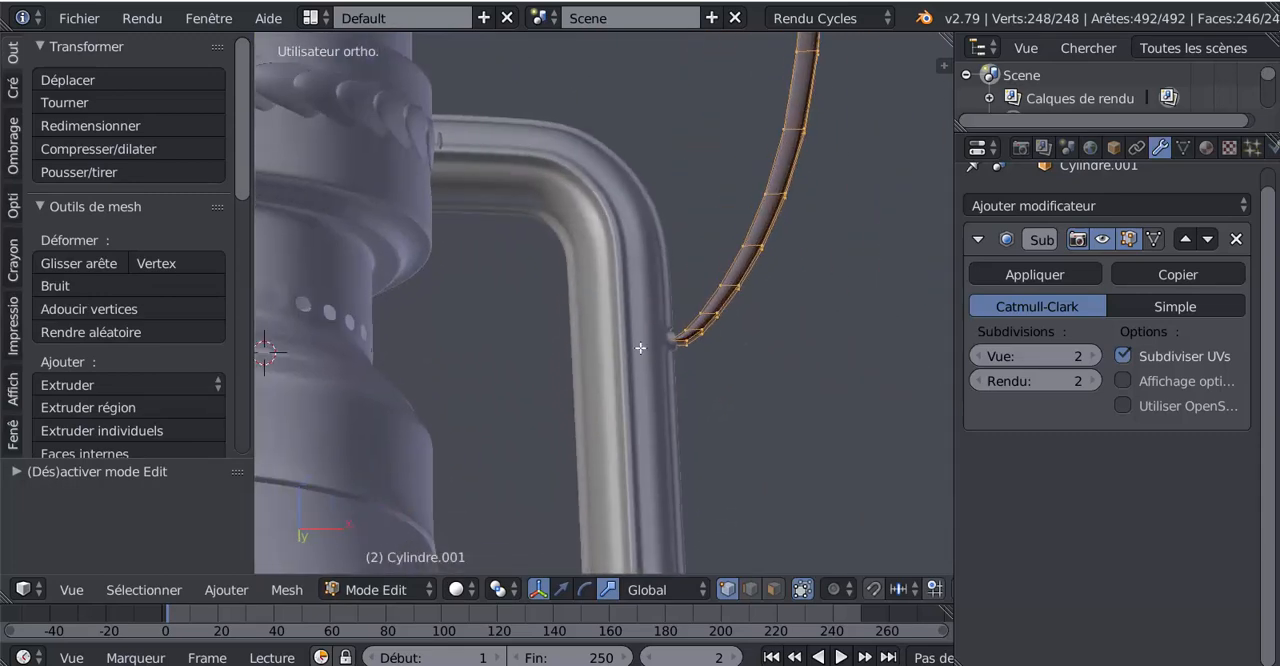
pyautogui.scroll(2, 640, 348)
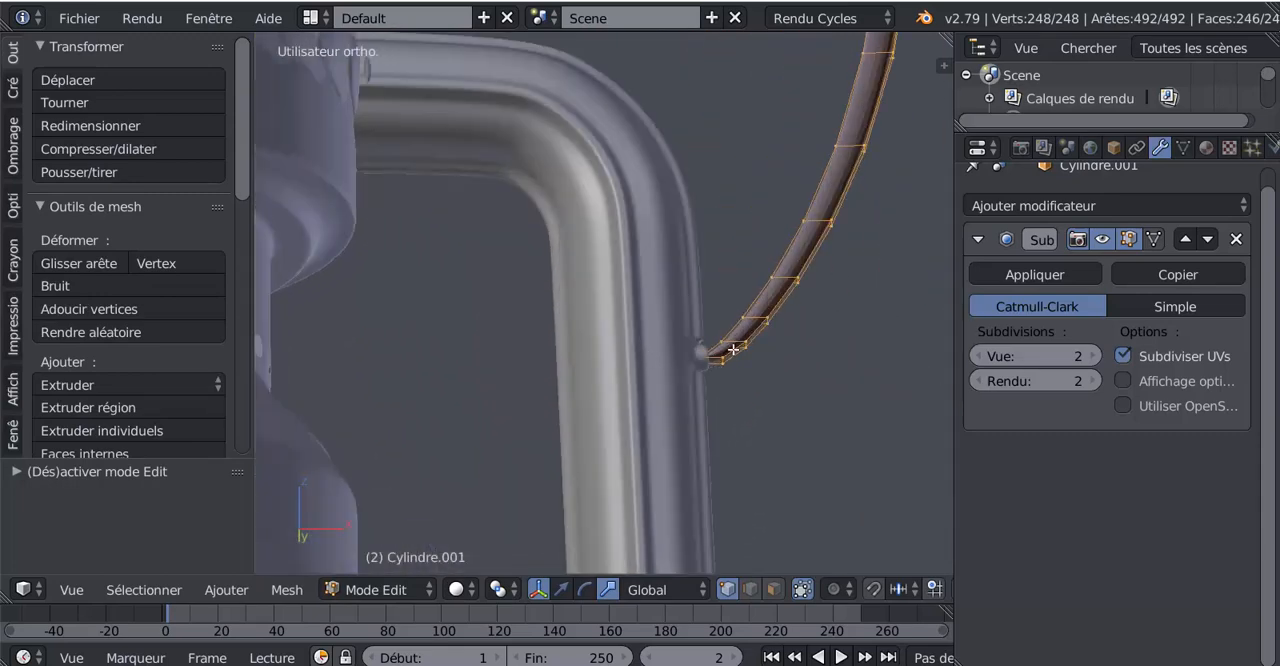
pyautogui.hotkey('ctrl', 'r')
pyautogui.click(733, 349)
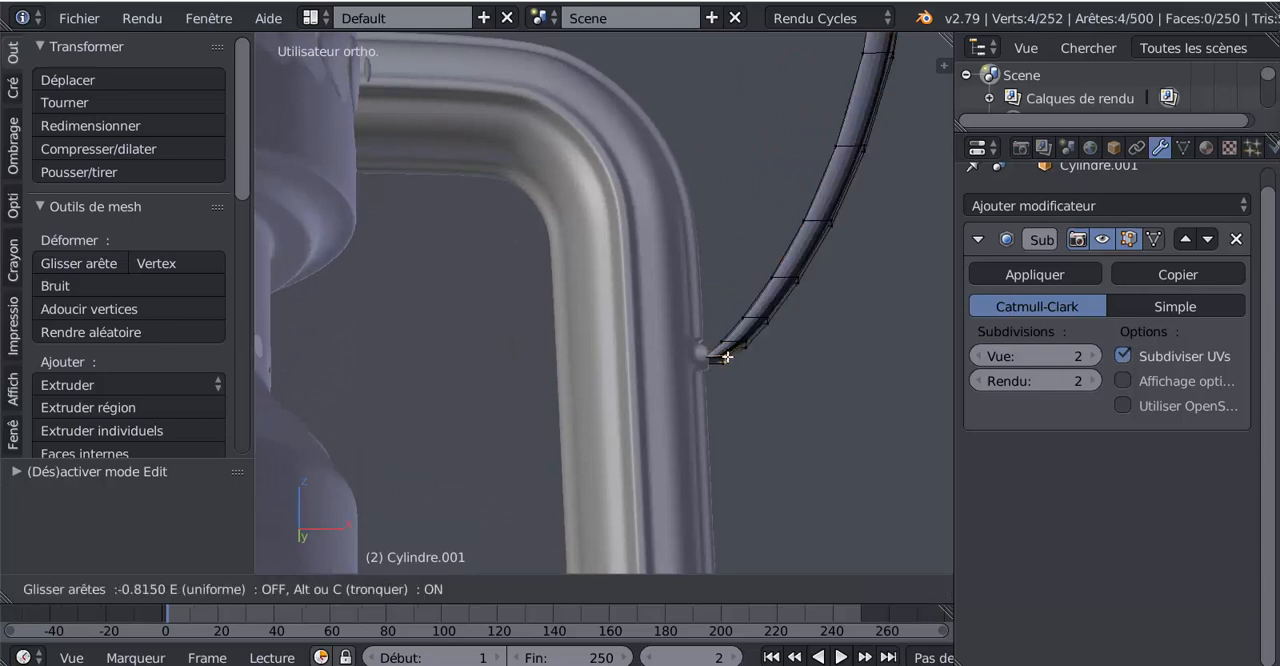
pyautogui.click(733, 352)
pyautogui.scroll(3, 757, 407)
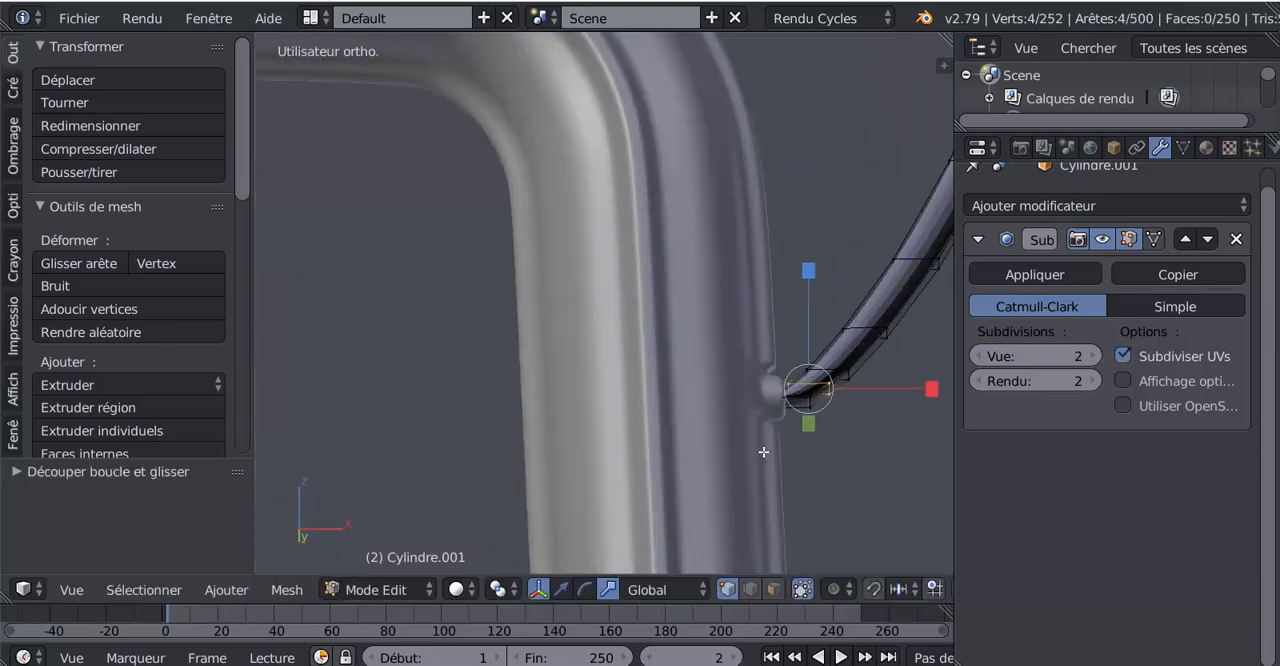
pyautogui.hotkey('ctrl', '2')
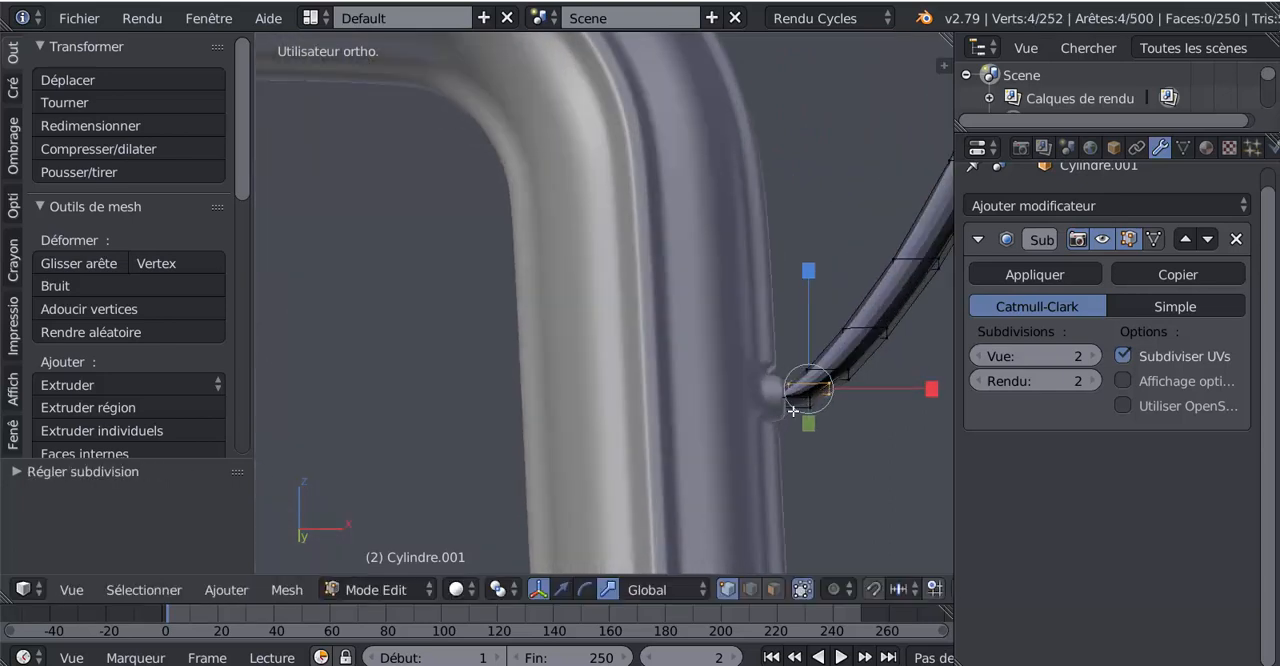
pyautogui.press('g')
pyautogui.press('g')
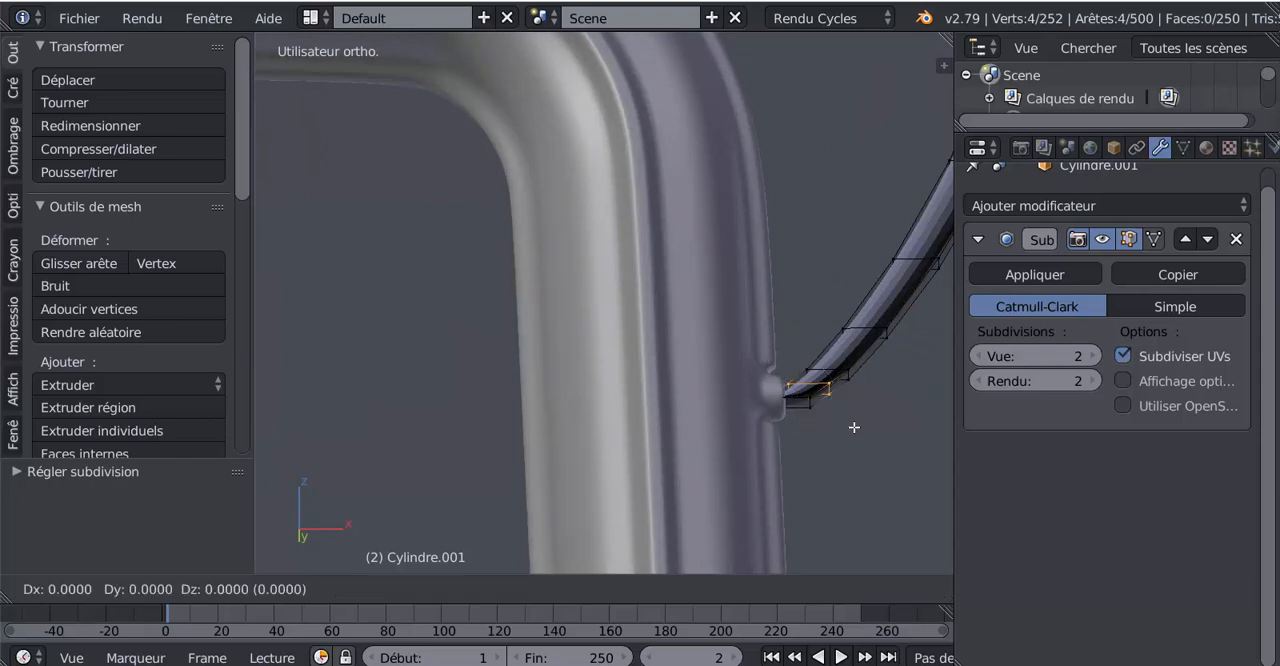
pyautogui.rightClick(854, 435)
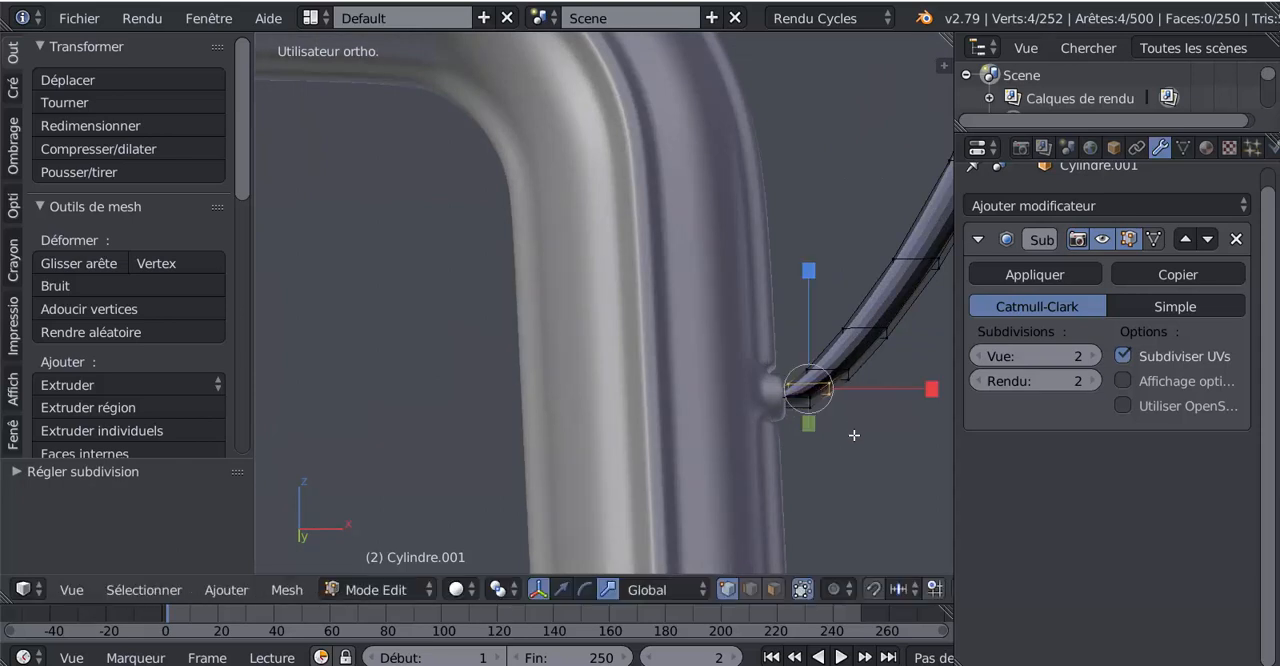
# Try deleting and then dissolving the vertices of the added loop near the handle's lower end, undoing each attempt
pyautogui.press('x')
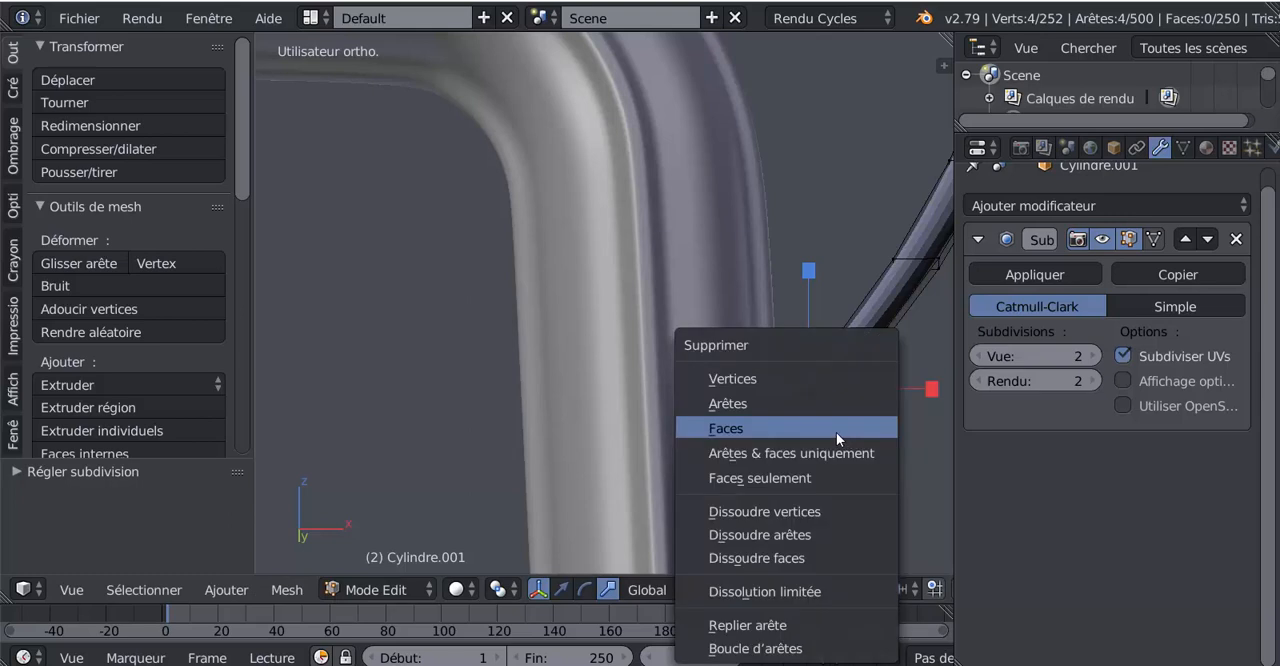
pyautogui.click(798, 384)
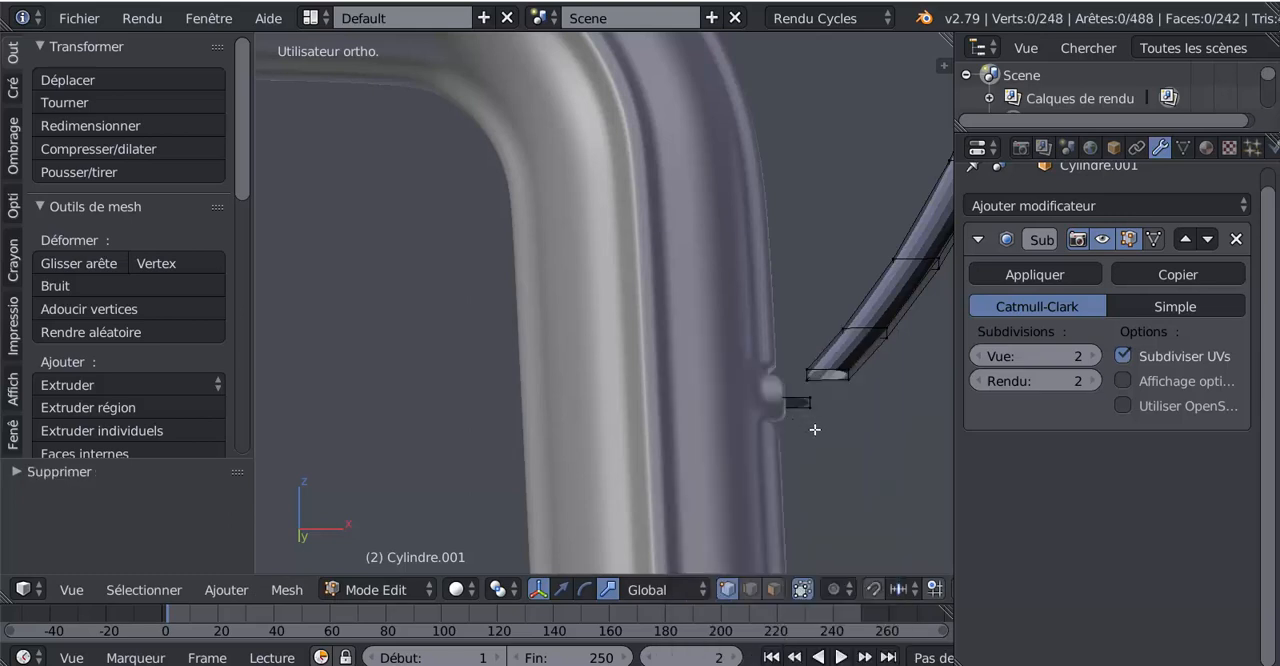
pyautogui.hotkey('ctrl', 'z')
pyautogui.press('x')
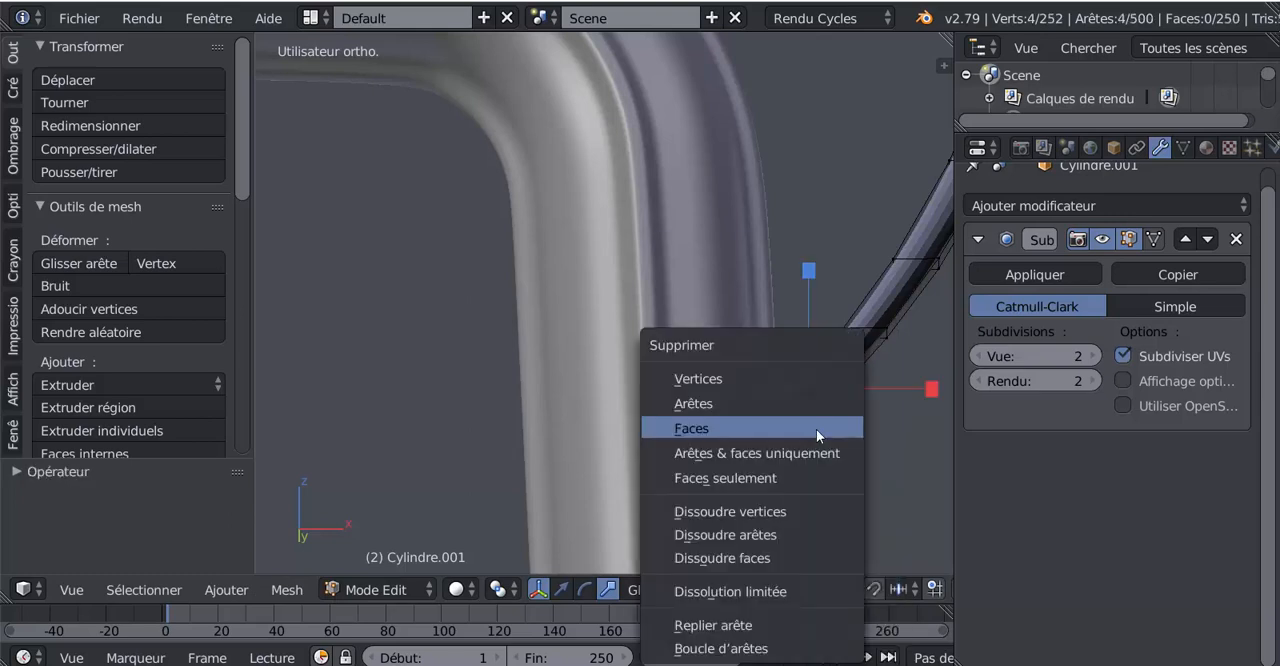
pyautogui.click(782, 509)
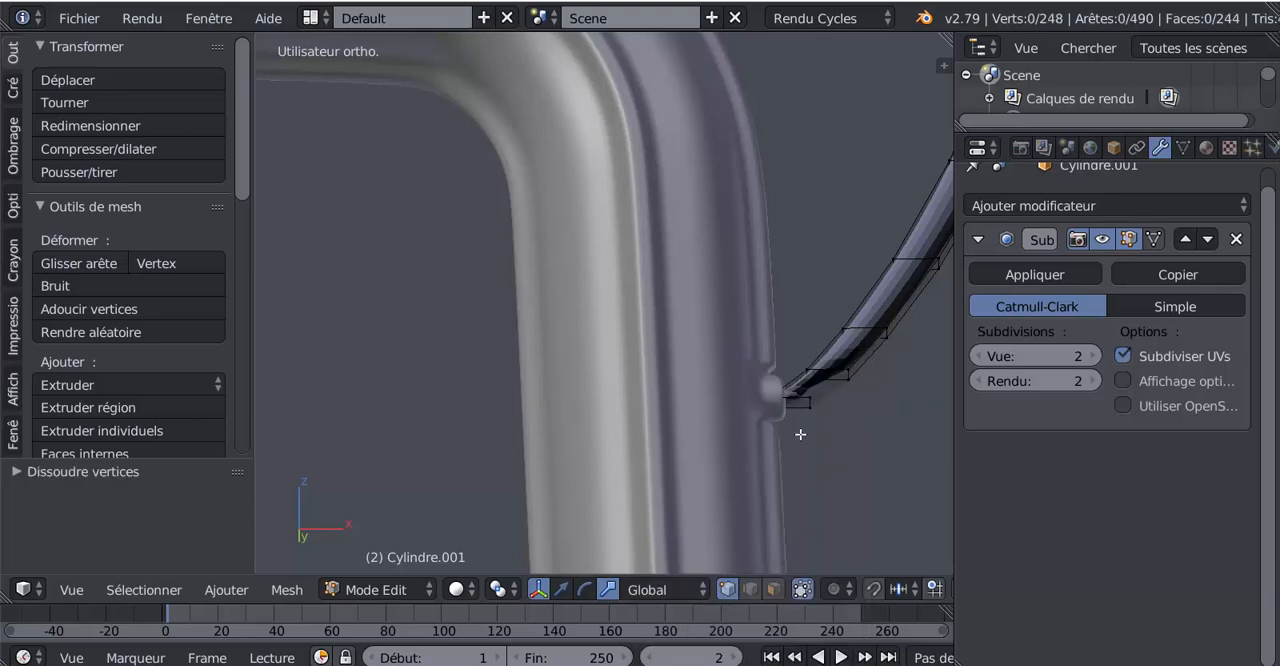
pyautogui.hotkey('ctrl', 'z')
# Examine the handle's end loop where it meets the side tube's peg, up close and from the front
pyautogui.moveTo(798, 435); pyautogui.dragTo(752, 446, button='middle')
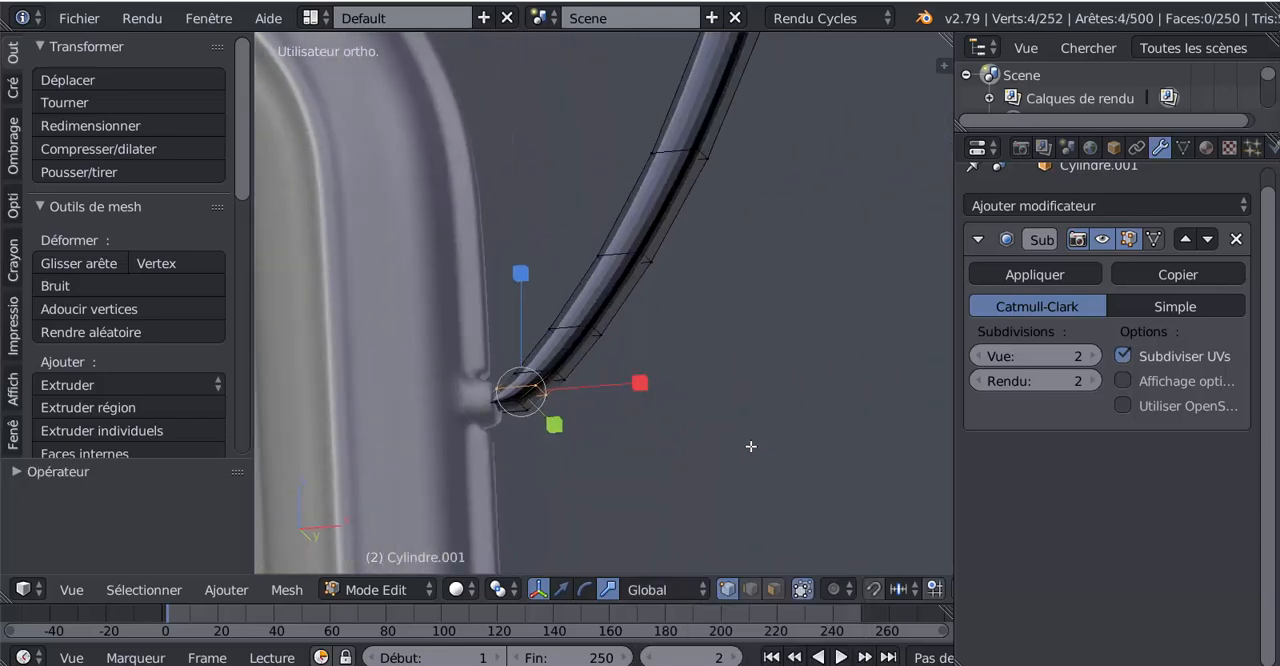
pyautogui.scroll(2, 680, 465)
pyautogui.keyDown('shift'); pyautogui.moveTo(596, 484); pyautogui.dragTo(817, 380, button='middle'); pyautogui.keyUp('shift')
pyautogui.scroll(2, 798, 386)
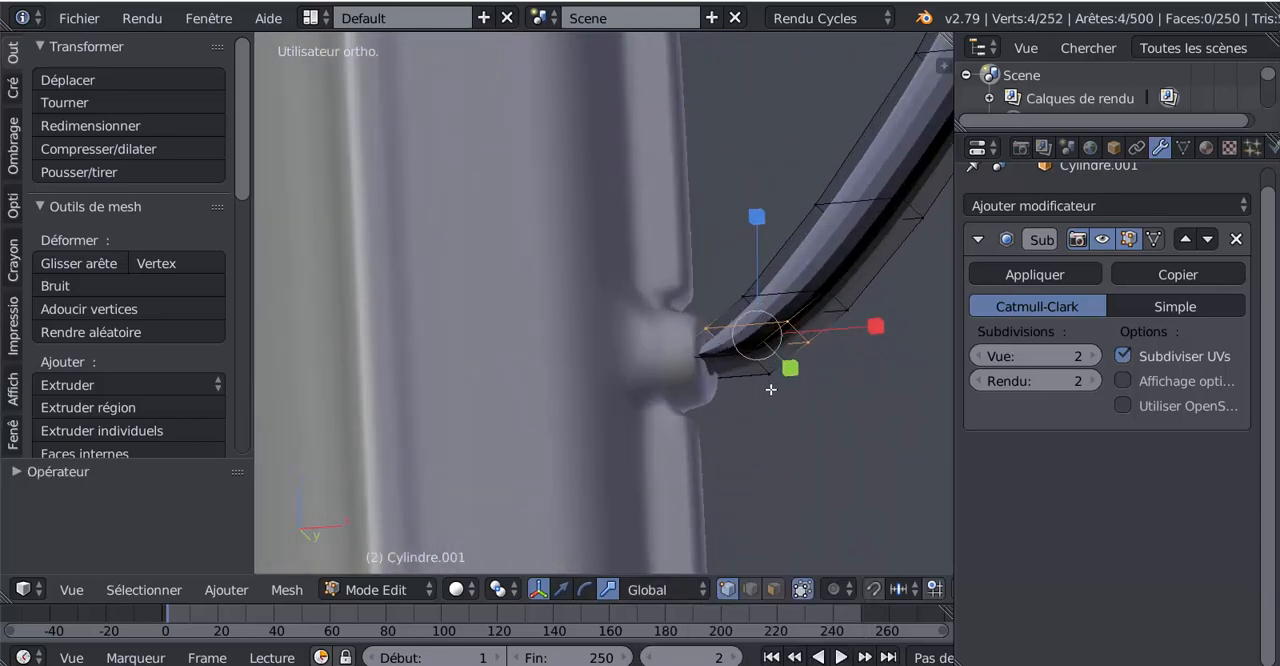
pyautogui.keyDown('alt'); pyautogui.rightClick(755, 361); pyautogui.keyUp('alt')
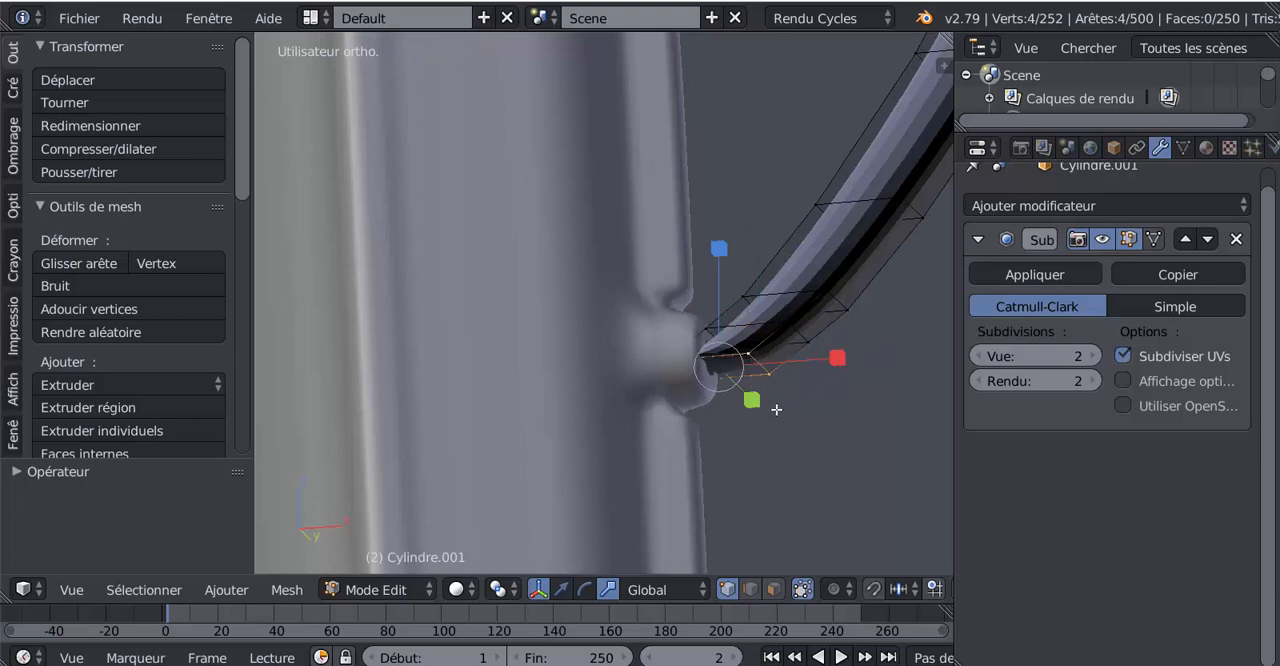
pyautogui.scroll(-2, 775, 410)
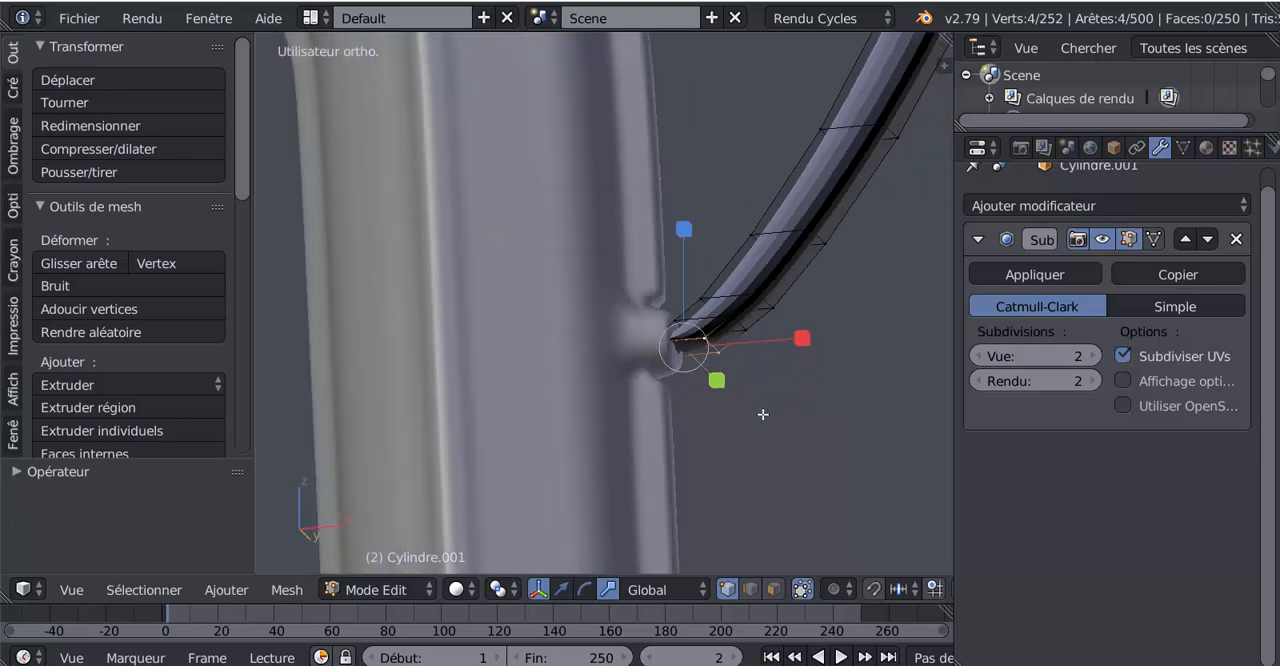
pyautogui.scroll(-5, 762, 414)
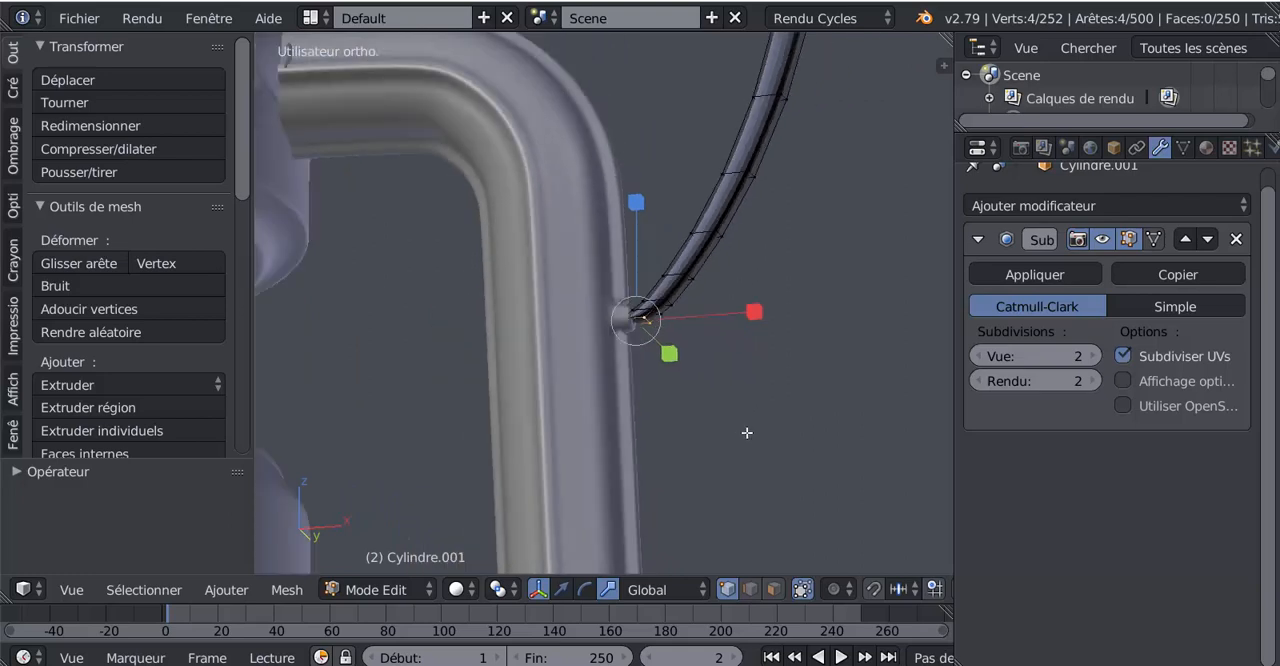
pyautogui.moveTo(750, 437)
pyautogui.mouseDown(button='middle')
pyautogui.moveTo(775, 461)
pyautogui.moveTo(767, 451)
pyautogui.mouseUp(button='middle')
pyautogui.scroll(-3, 776, 459)
pyautogui.press('KP_1')
pyautogui.scroll(6, 767, 451)
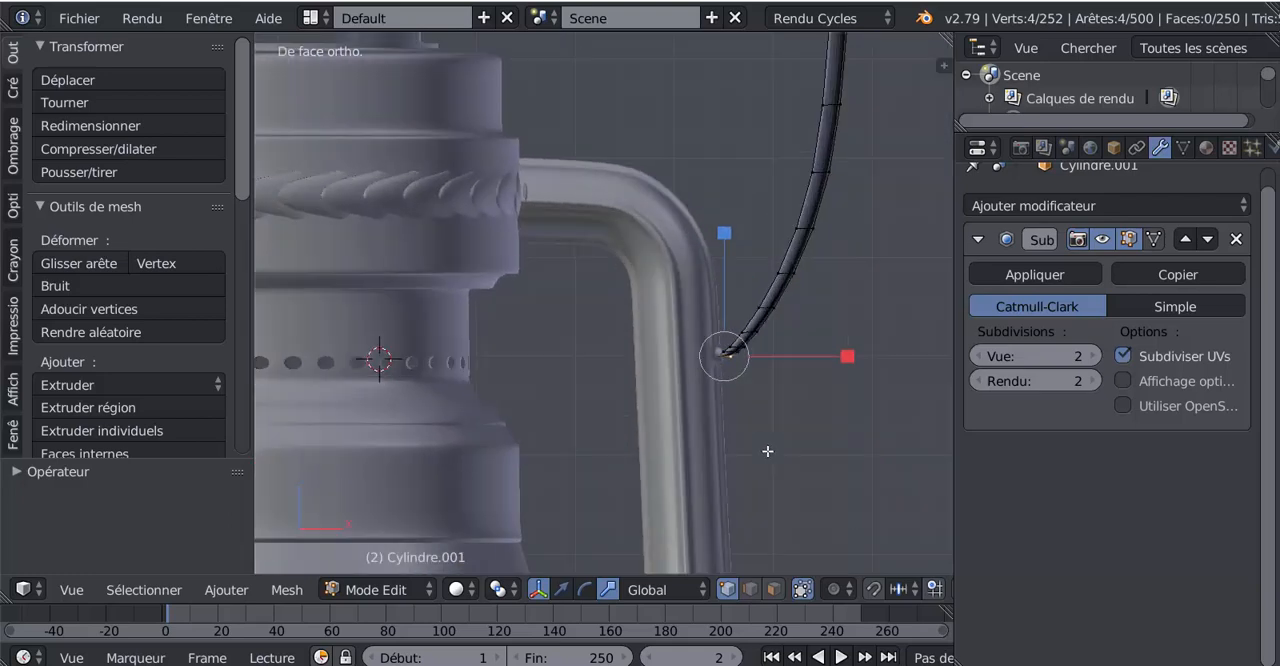
pyautogui.scroll(2, 653, 348)
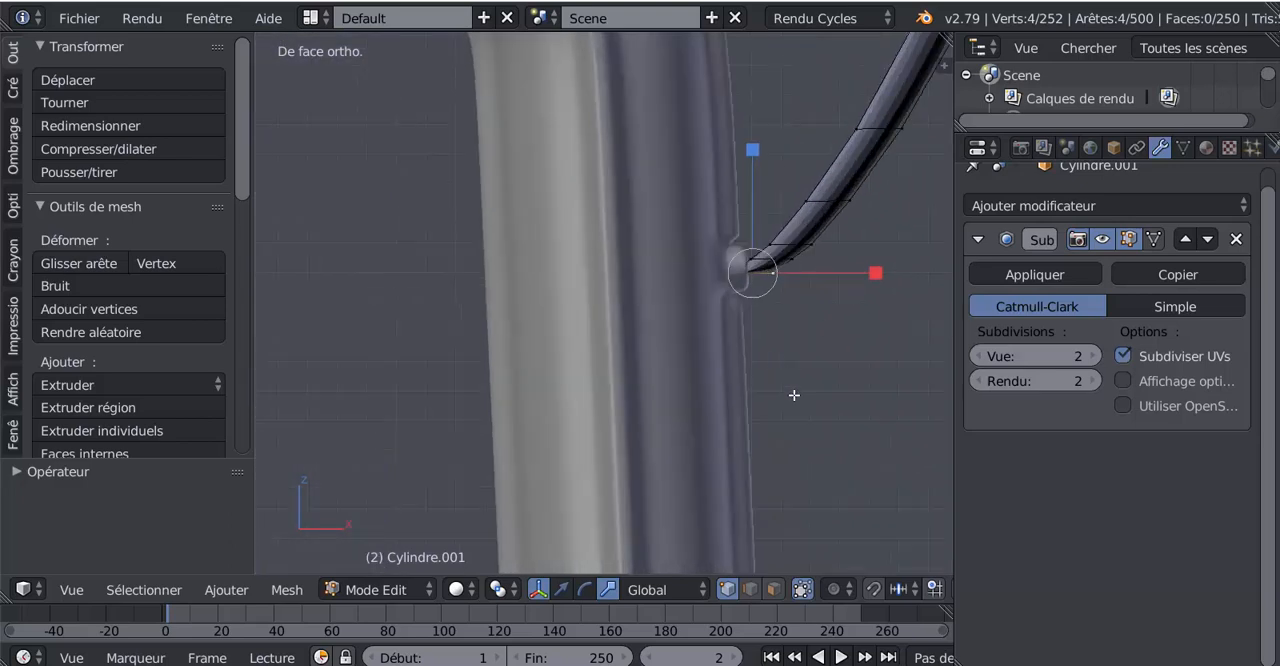
# Rotate the handle's lower end face upright against the side tube's peg, adjust it slightly along X, and return to Object mode
pyautogui.click(773, 593)
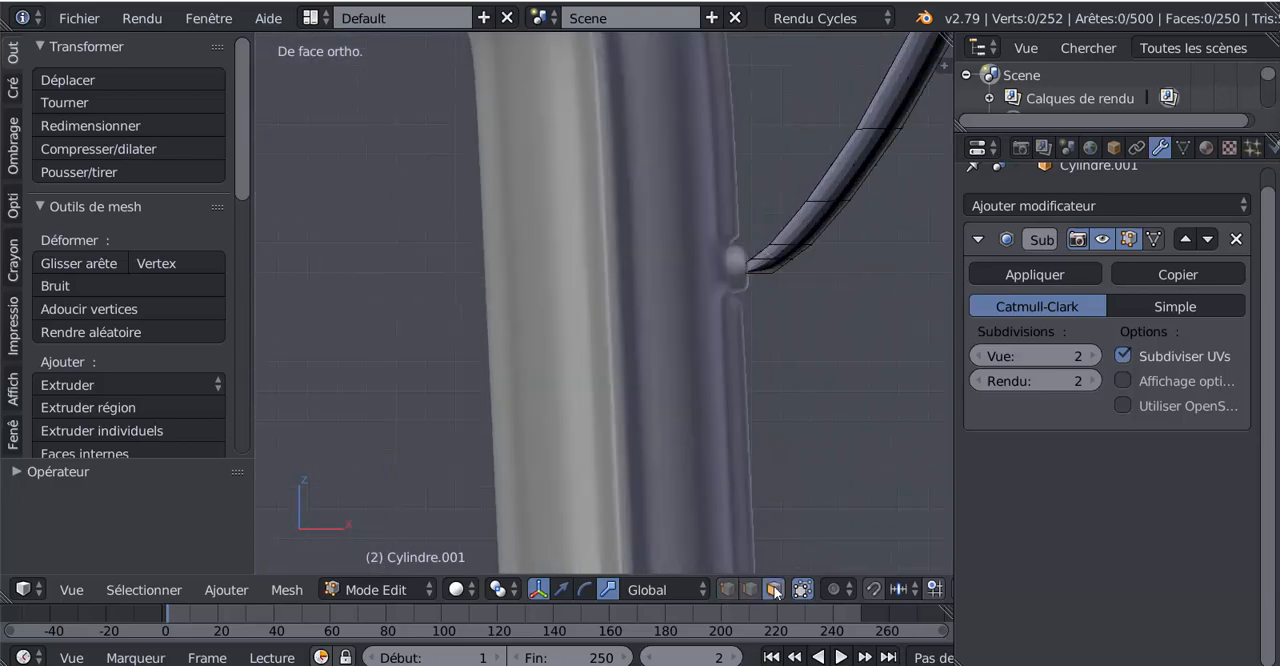
pyautogui.moveTo(752, 292); pyautogui.dragTo(717, 243, button='middle')
pyautogui.rightClick(720, 237)
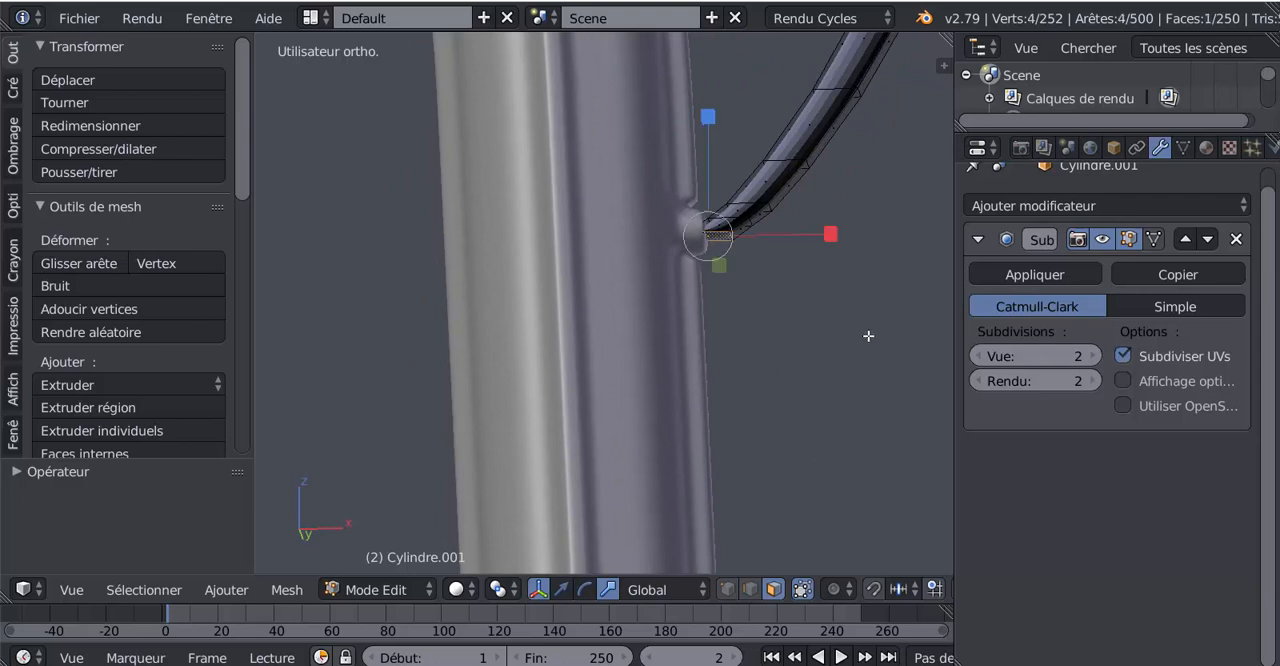
pyautogui.press('KP_1')
pyautogui.scroll(-2, 810, 351)
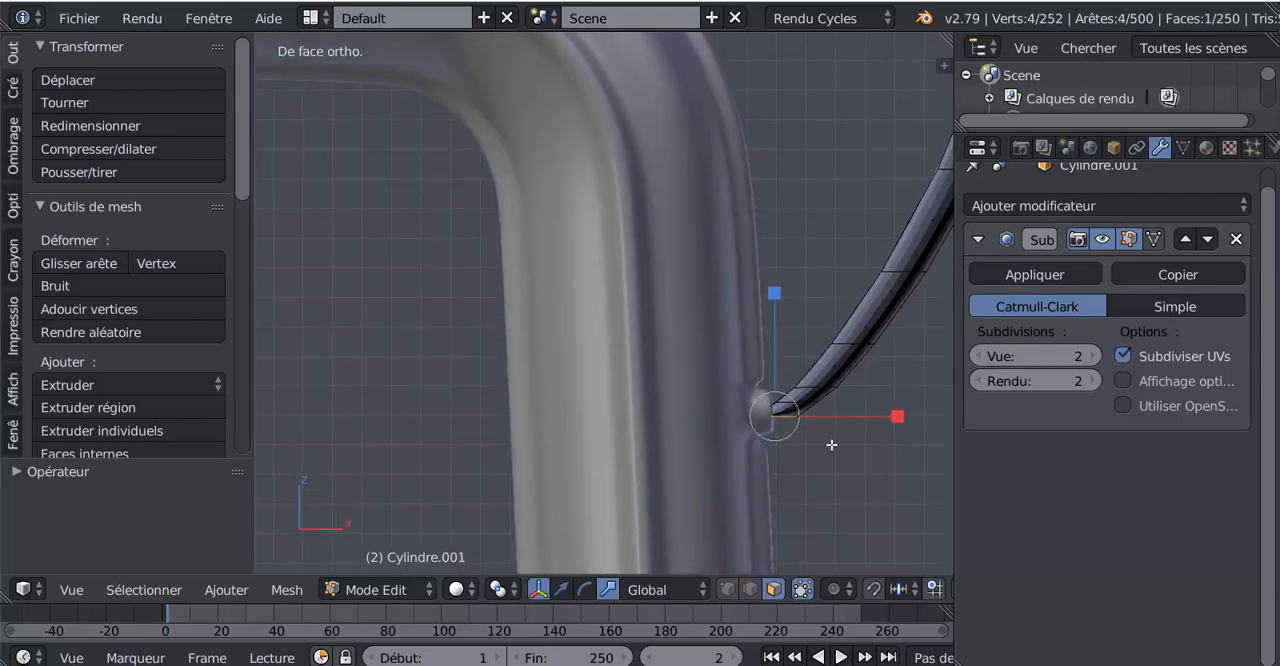
pyautogui.press('r')
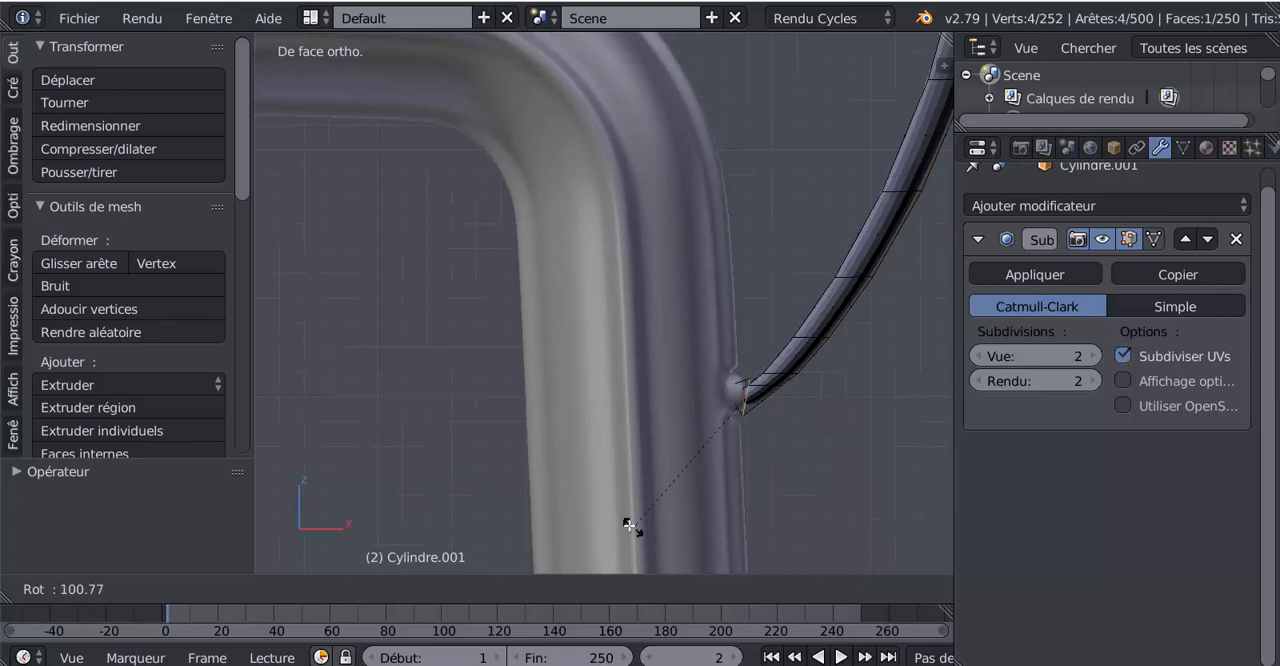
pyautogui.click(669, 540)
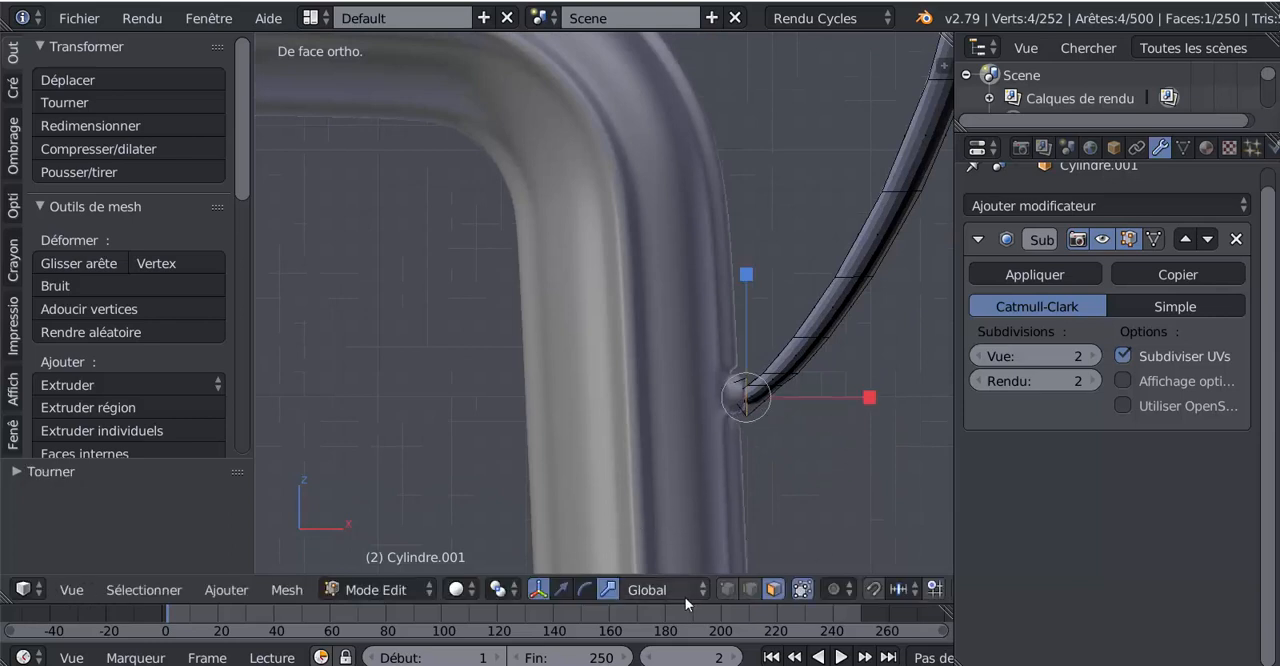
pyautogui.moveTo(876, 398); pyautogui.dragTo(866, 403)
pyautogui.press('Tab')
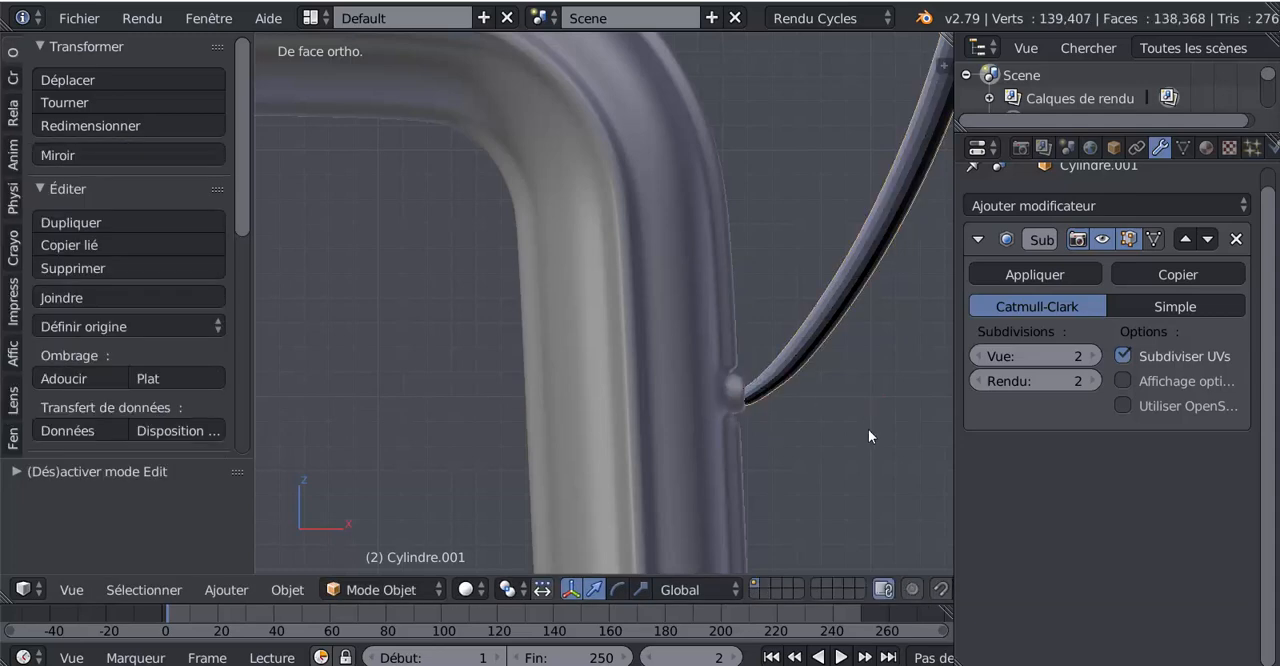
pyautogui.scroll(-6, 868, 429)
pyautogui.press('Tab')
pyautogui.scroll(-2, 805, 436)
pyautogui.press('Tab')
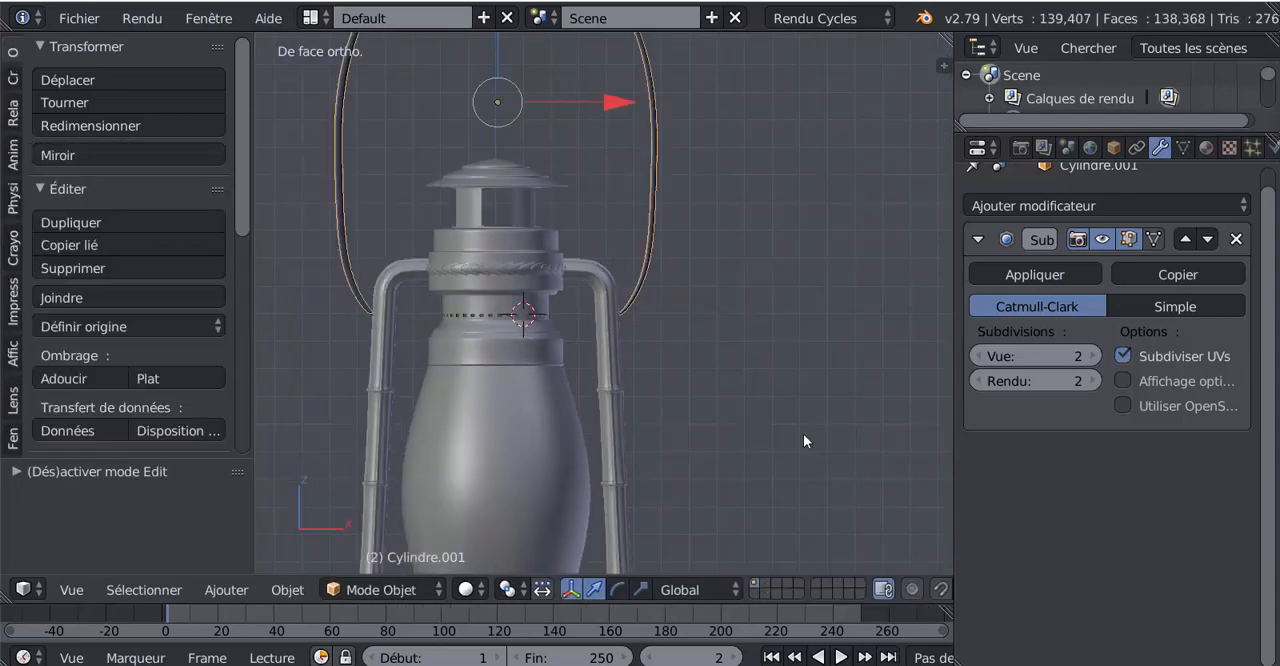
# Rip the handle mesh apart at the edge loop on its top centre, leaving the split edges in place
pyautogui.keyDown('shift'); pyautogui.moveTo(716, 421); pyautogui.dragTo(774, 428, button='middle'); pyautogui.keyUp('shift')
pyautogui.moveTo(766, 352)
pyautogui.keyDown('shift'); pyautogui.mouseDown(button='middle')
pyautogui.moveTo(833, 504)
pyautogui.moveTo(832, 540)
pyautogui.mouseUp(button='middle'); pyautogui.keyUp('shift')
pyautogui.scroll(2, 612, 220)
pyautogui.press('Tab')
pyautogui.keyDown('shift'); pyautogui.moveTo(640, 222); pyautogui.dragTo(515, 254, button='middle'); pyautogui.keyUp('shift')
pyautogui.scroll(4, 648, 354)
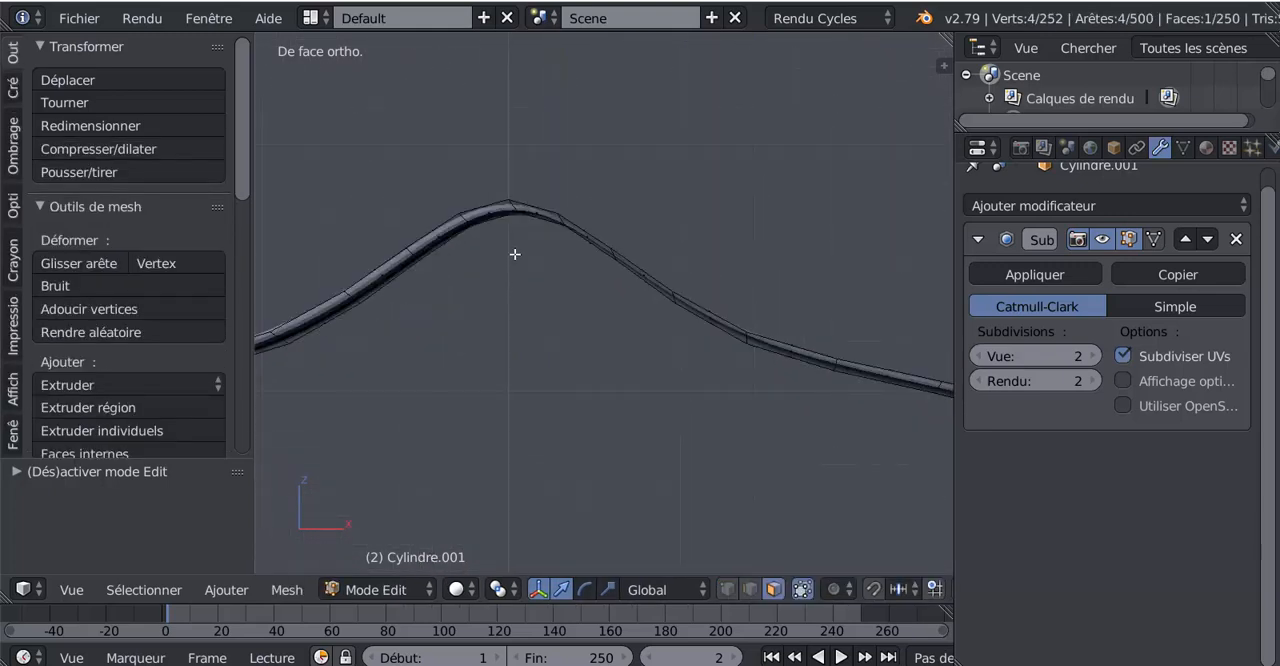
pyautogui.hotkey('ctrl', 'l')
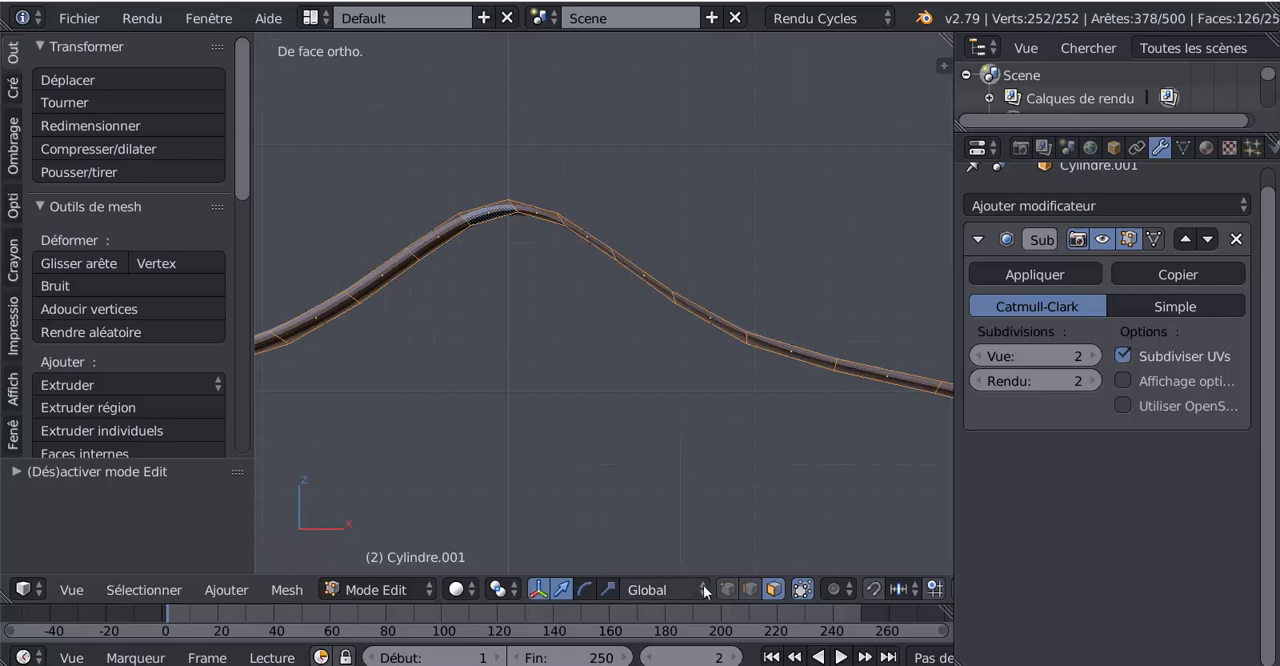
pyautogui.rightClick(510, 204)
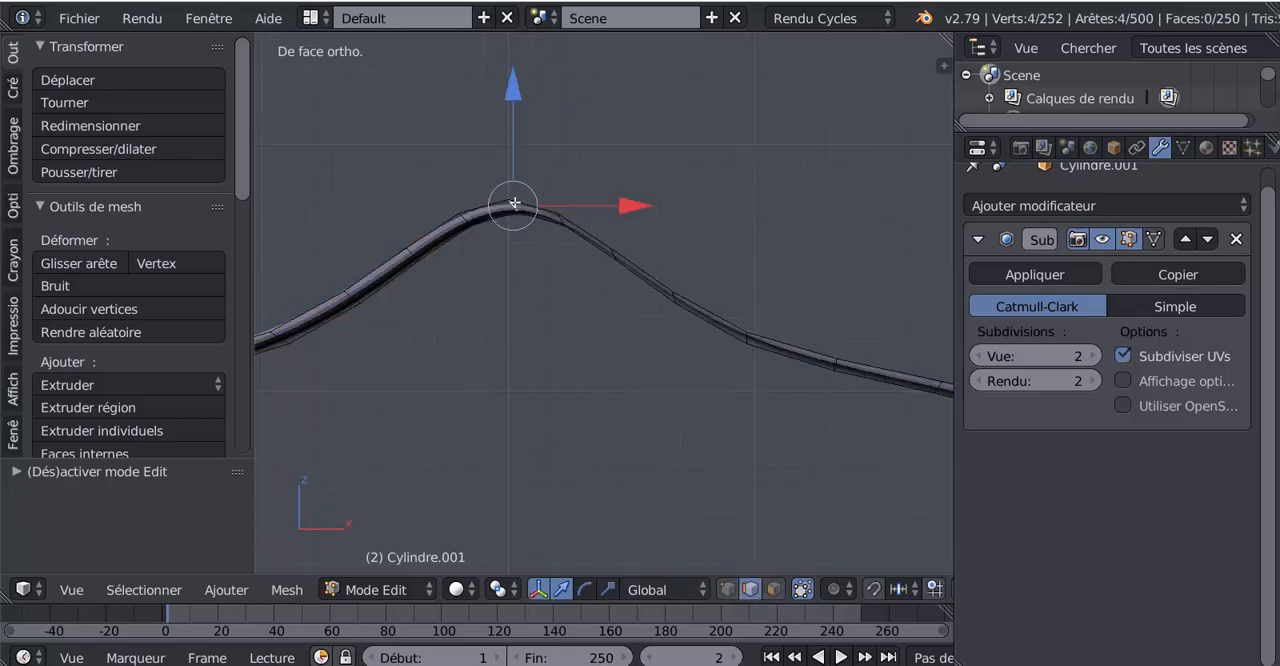
pyautogui.scroll(-4, 509, 325)
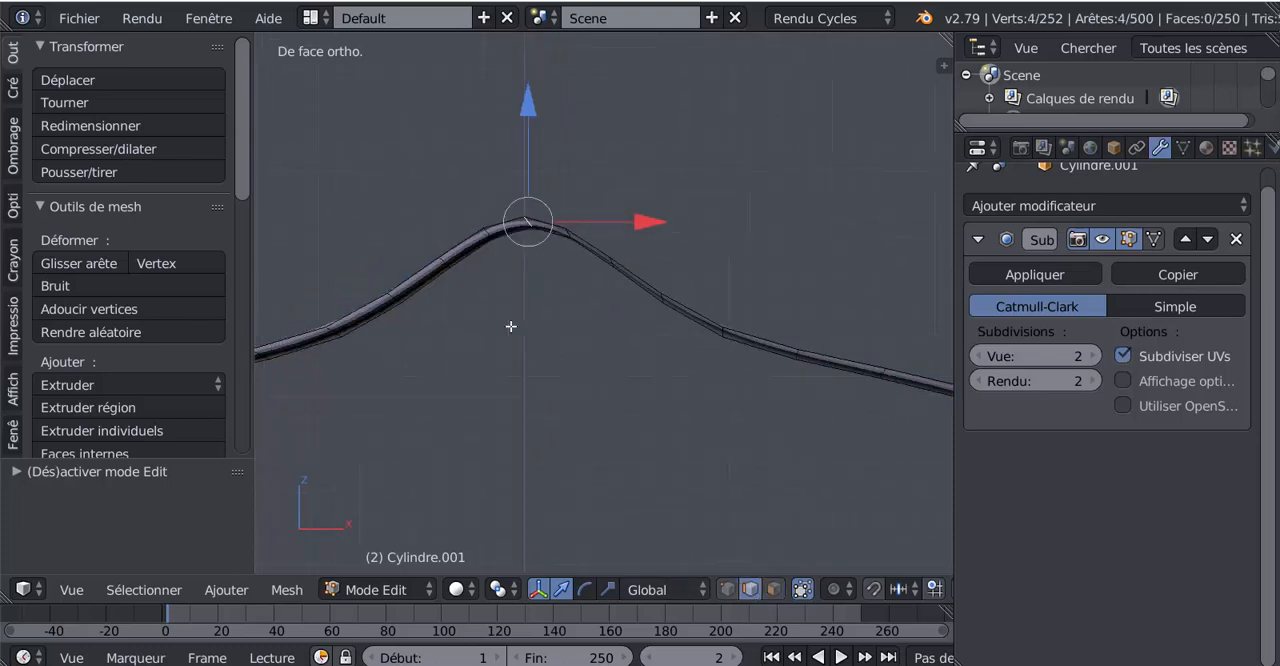
pyautogui.press('v')
pyautogui.rightClick(531, 383)
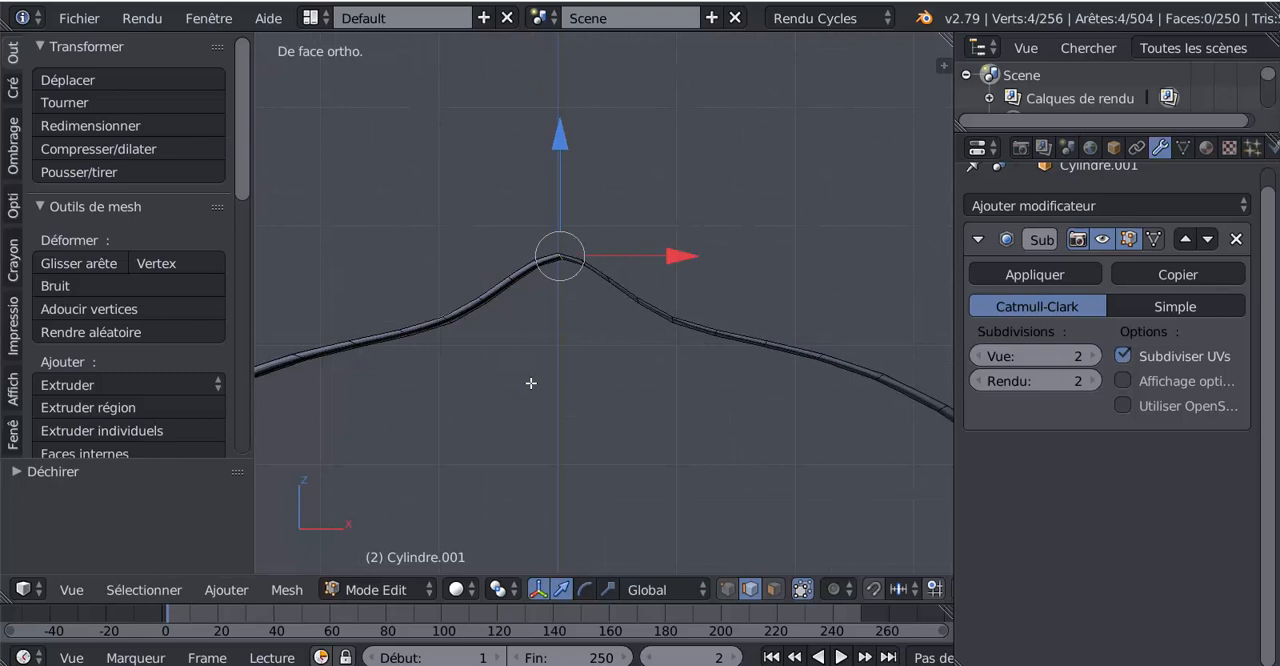
# Select all linked geometry of the handle's left half and dissolve its vertices
pyautogui.rightClick(476, 326)
pyautogui.hotkey('ctrl', 'l')
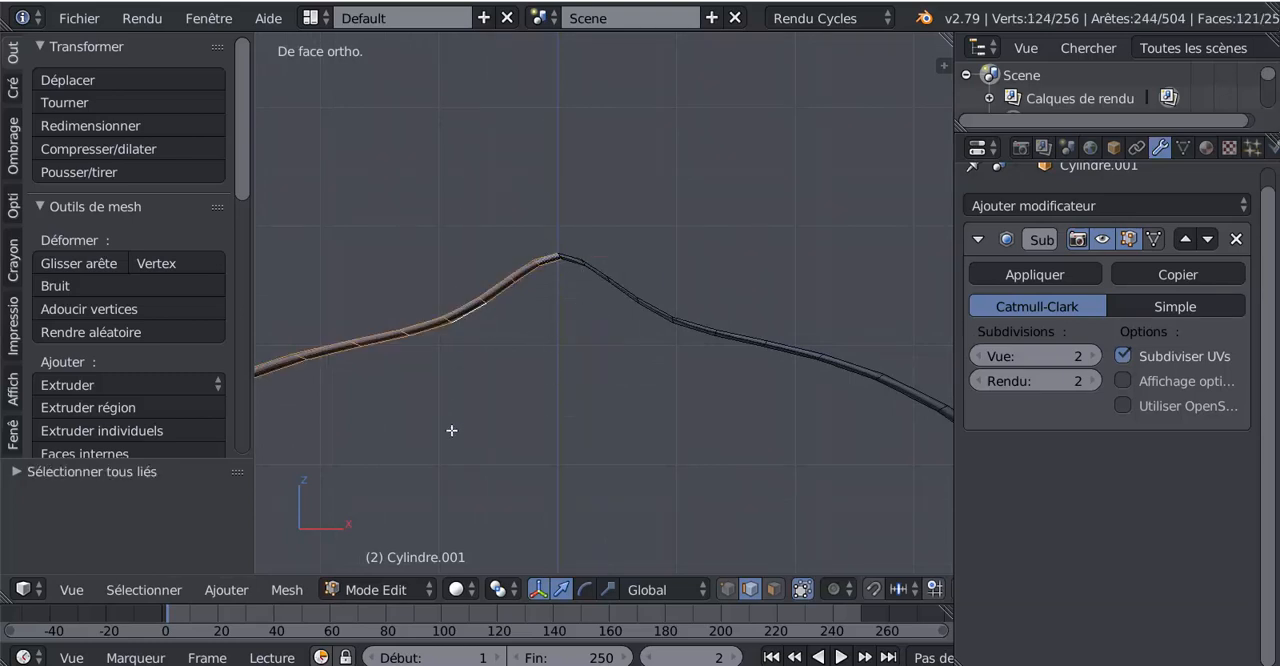
pyautogui.press('x')
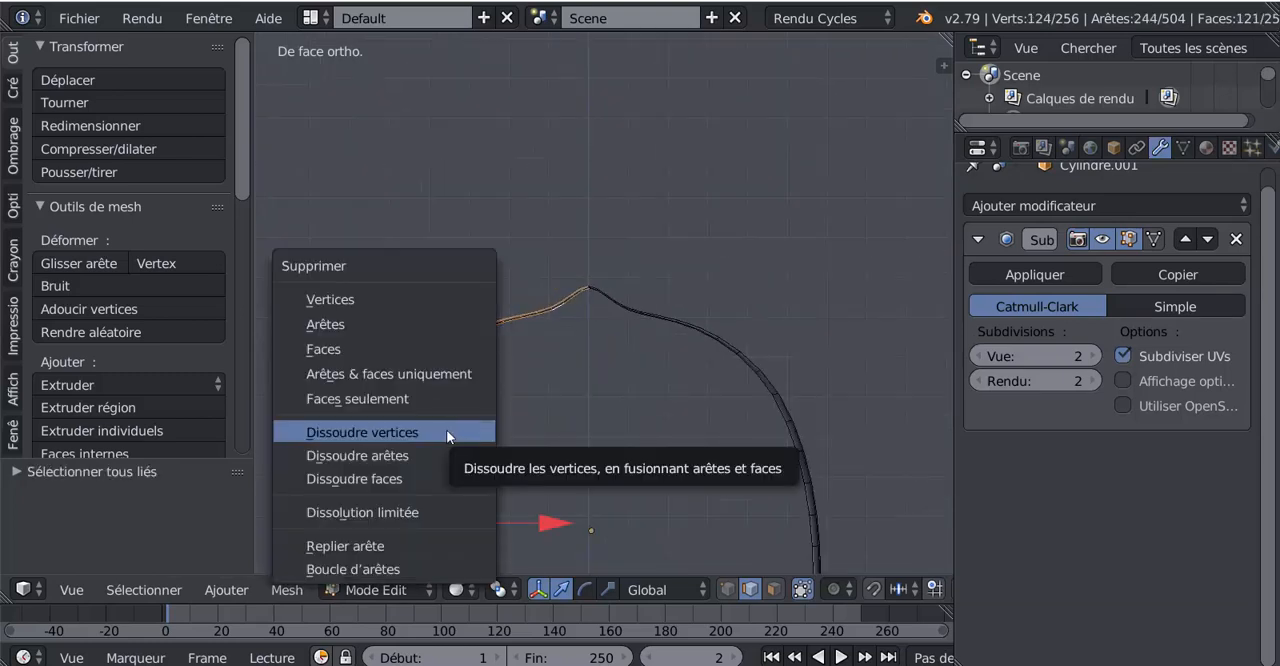
pyautogui.click(446, 429)
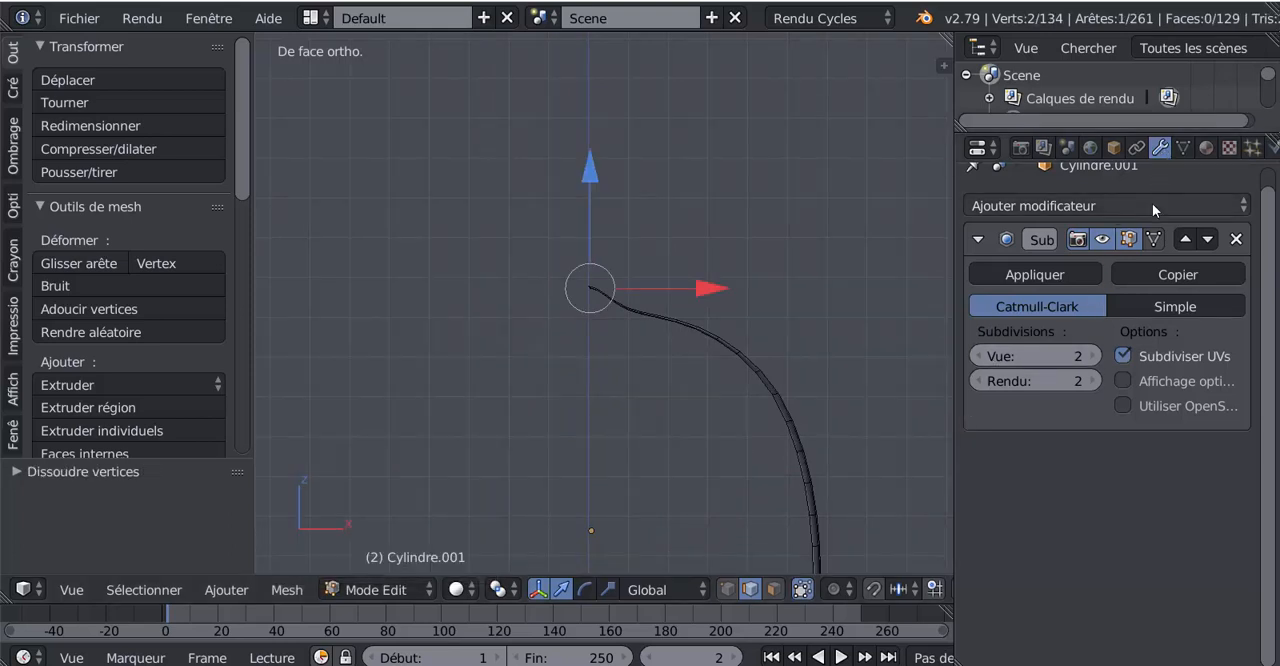
# Add a Mirror modifier to the half handle and move it above the Subdivision Surface modifier
pyautogui.scroll(1, 1185, 218)
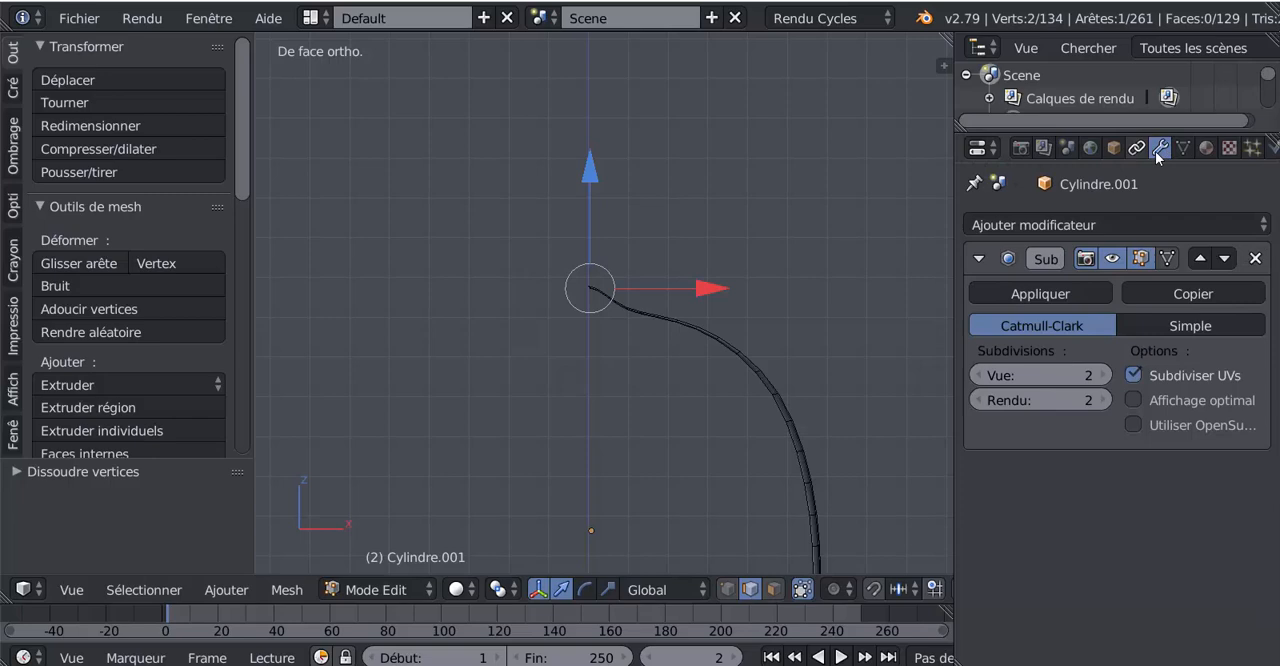
pyautogui.click(1133, 221)
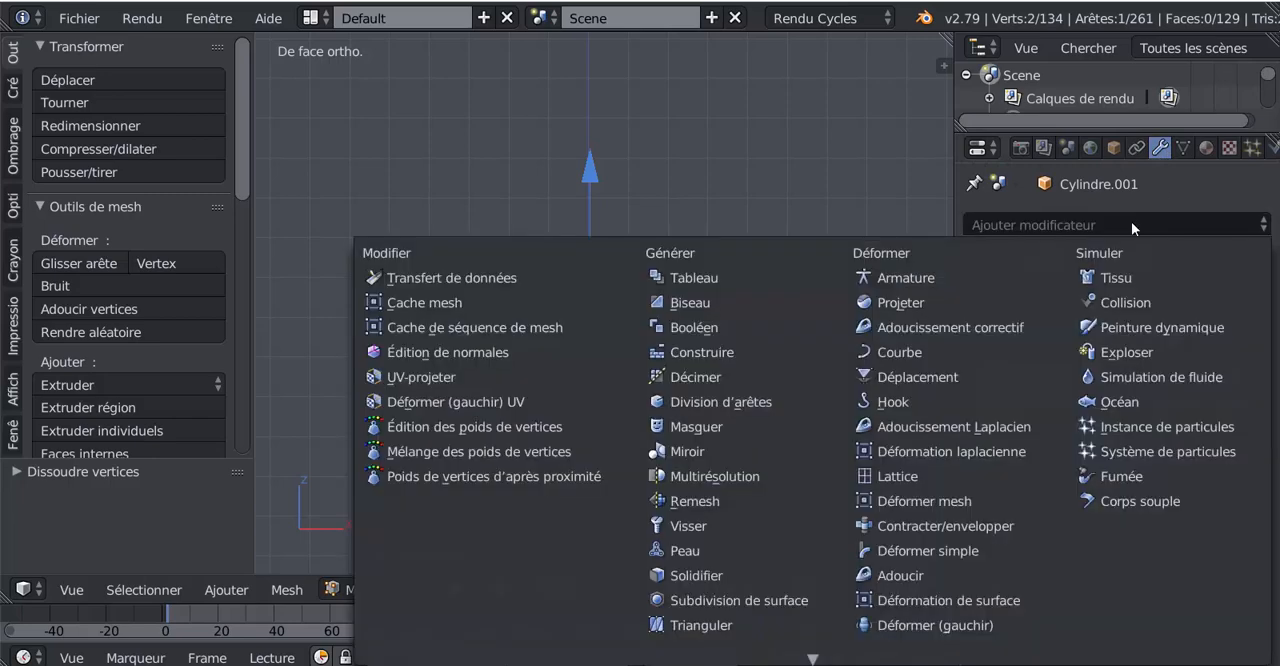
pyautogui.click(686, 452)
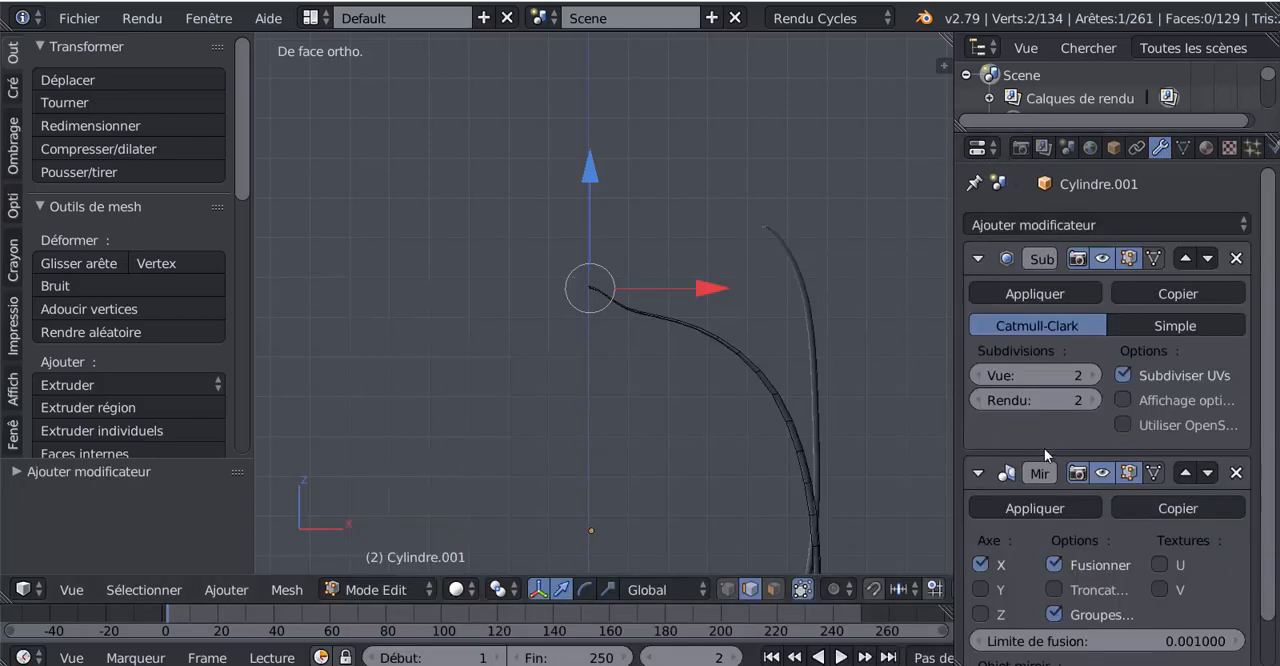
pyautogui.scroll(-1, 1046, 450)
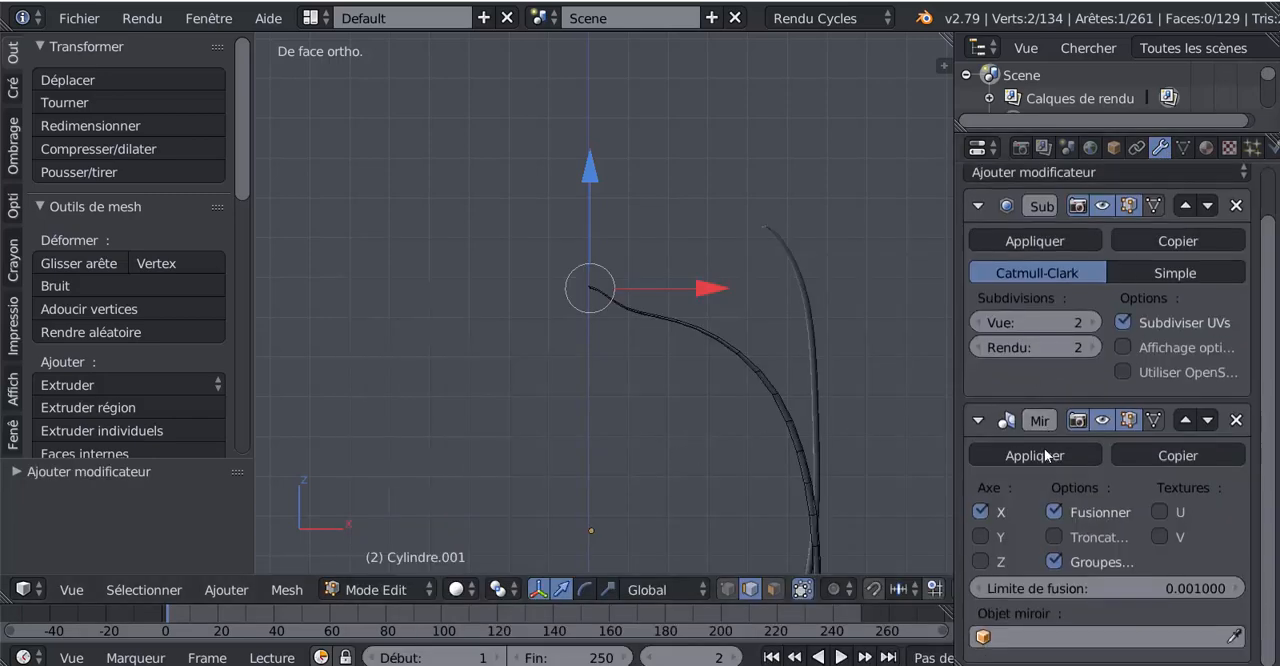
pyautogui.click(1192, 420)
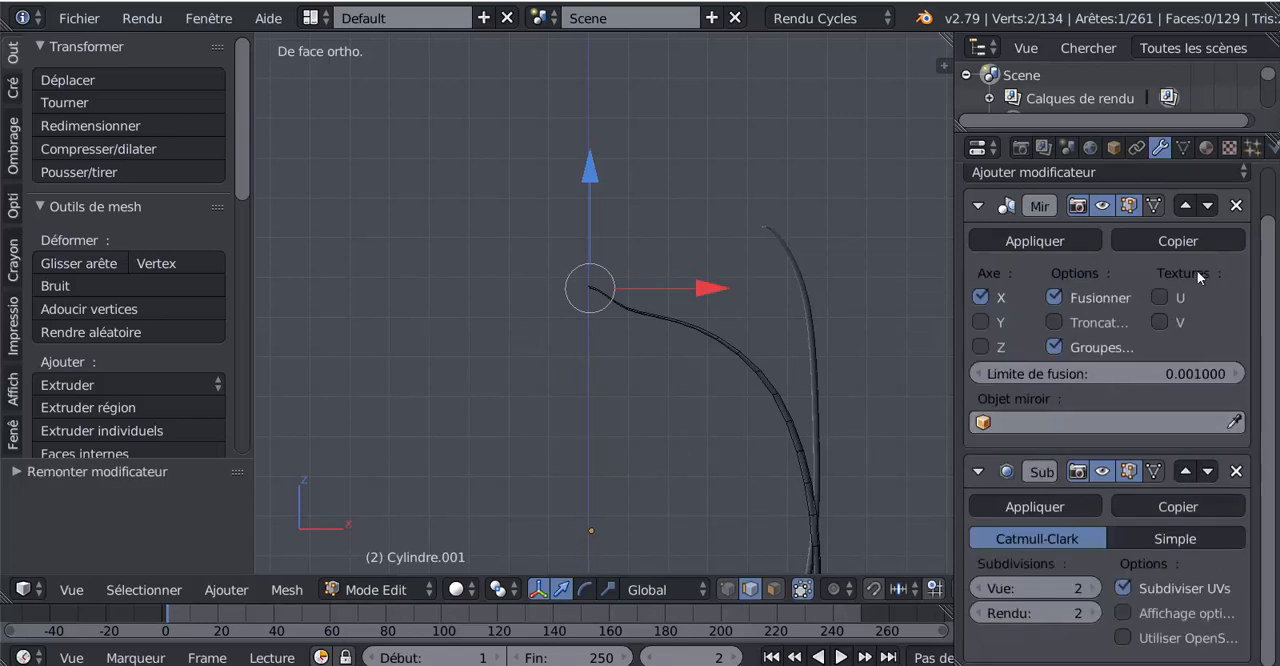
# Change the handle's mirror axis from X to Z and bring the whole lantern back into view
pyautogui.click(980, 297)
pyautogui.click(980, 347)
pyautogui.press('KP_Divide')
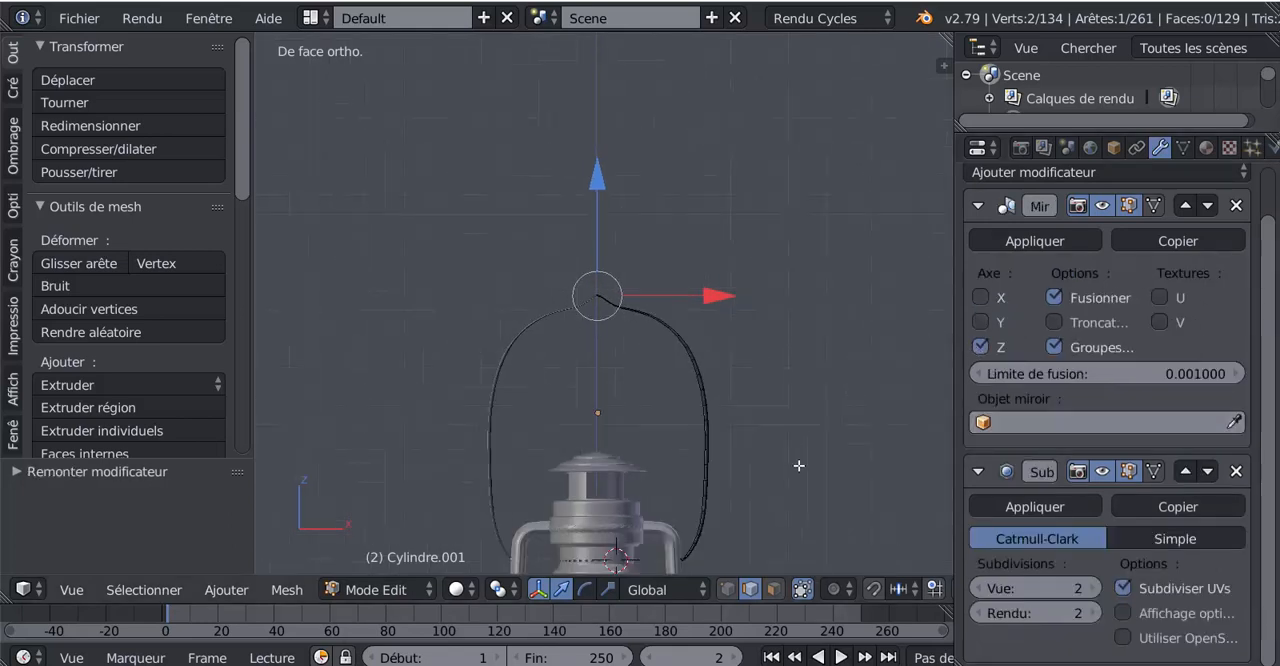
# Enable clipping in the handle's Mirror modifier and check the seam at the top of the handle
pyautogui.press('Tab')
pyautogui.moveTo(774, 397); pyautogui.dragTo(728, 485, button='middle')
pyautogui.scroll(4, 756, 459)
pyautogui.scroll(2, 776, 517)
pyautogui.scroll(1, 728, 485)
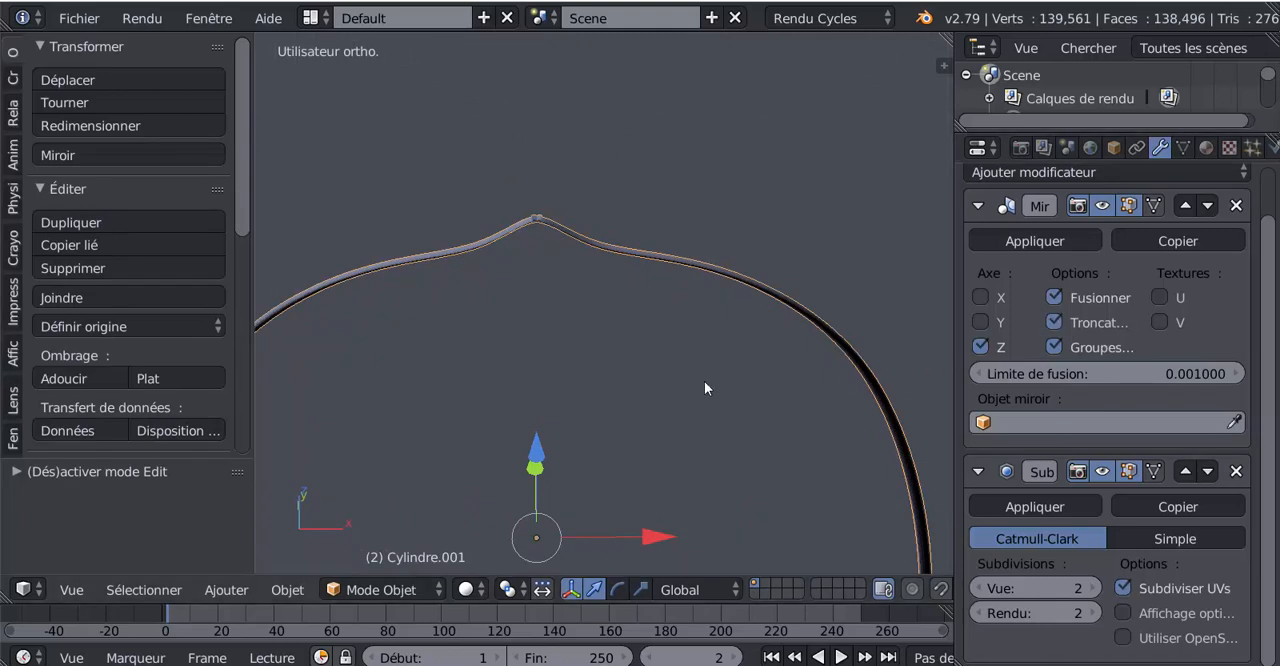
pyautogui.scroll(-3, 657, 369)
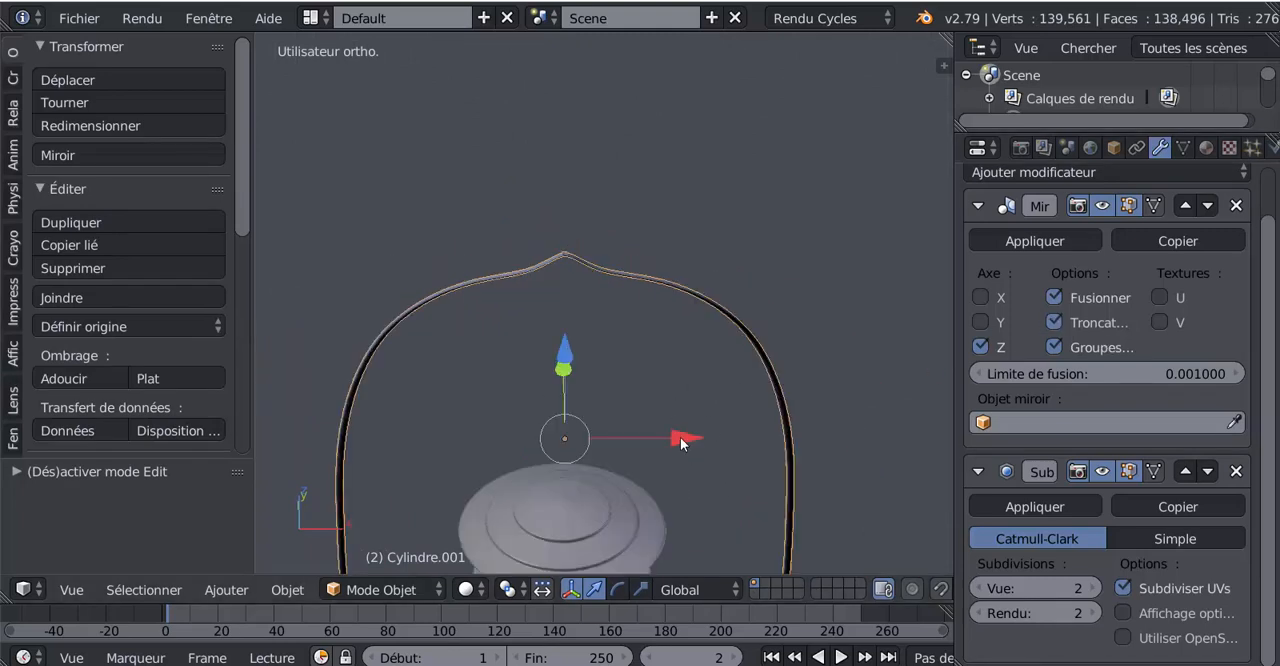
# Select all geometry of the half handle and nudge it along X until the seam closes at the mirror plane
pyautogui.press('Tab')
pyautogui.press('a')
pyautogui.press('a')
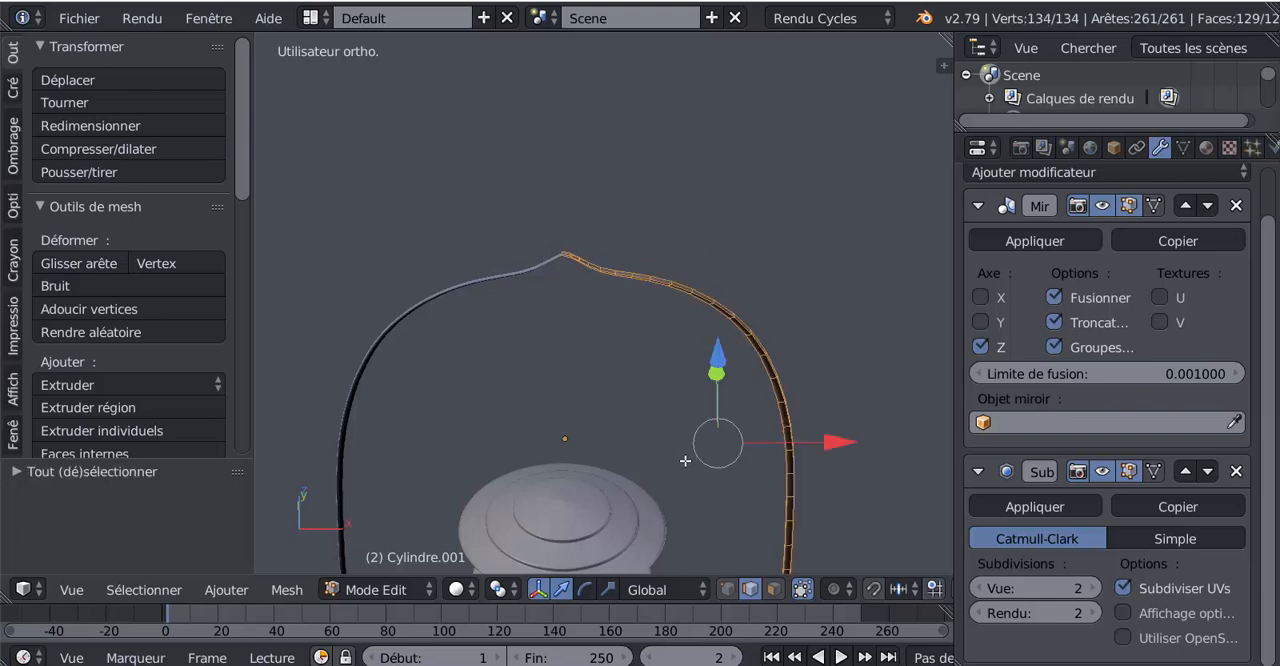
pyautogui.moveTo(843, 442); pyautogui.dragTo(844, 443)
pyautogui.scroll(6, 590, 336)
pyautogui.press('Tab')
pyautogui.scroll(-8, 539, 323)
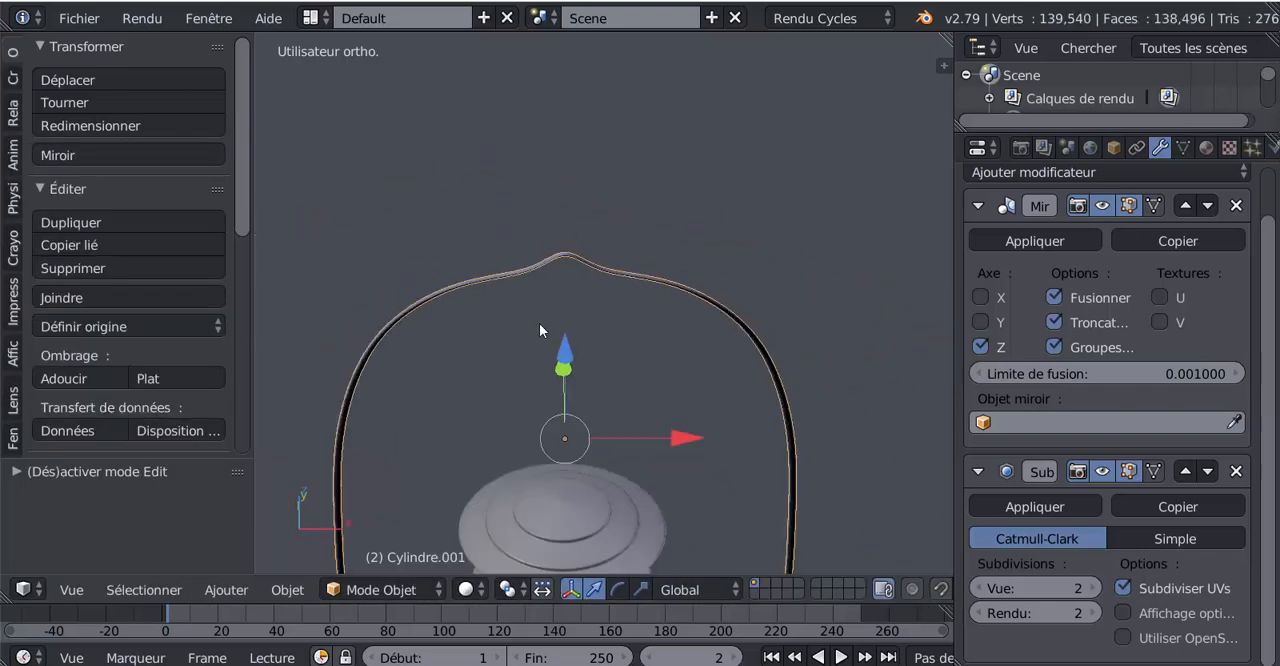
# Check the handle from several angles and apply its Mirror modifier
pyautogui.press('Tab')
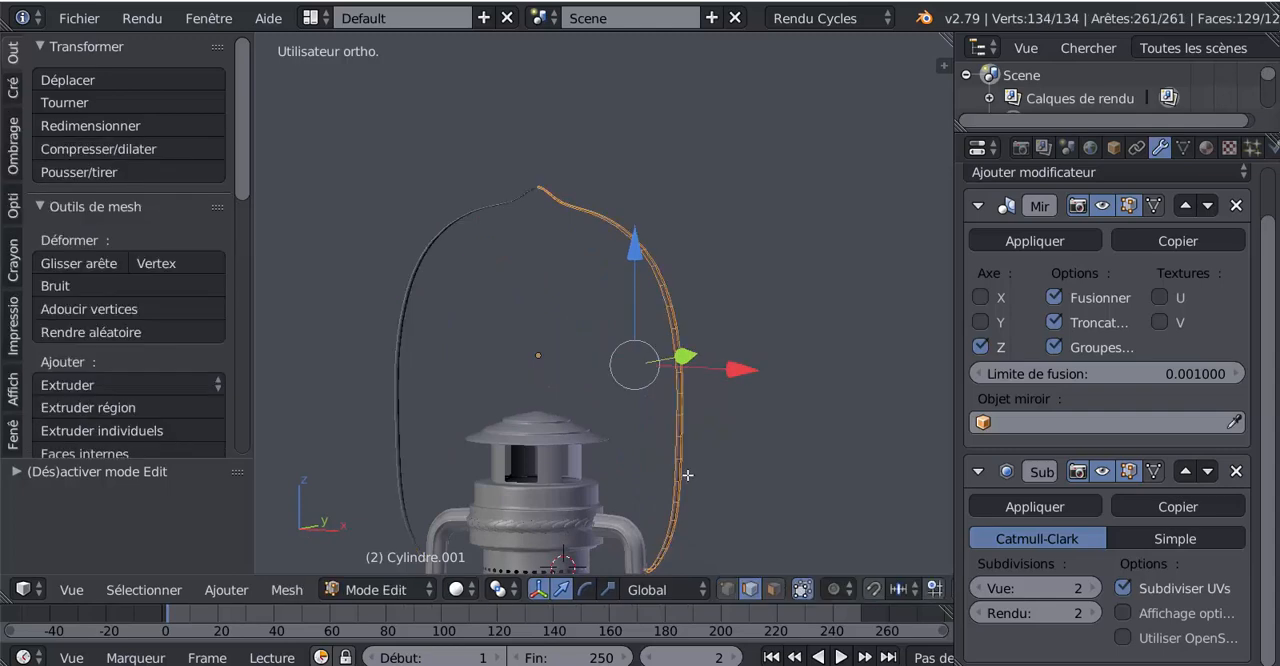
pyautogui.moveTo(686, 471); pyautogui.dragTo(647, 311, button='middle')
pyautogui.scroll(3, 664, 474)
pyautogui.press('Tab')
pyautogui.scroll(-4, 647, 311)
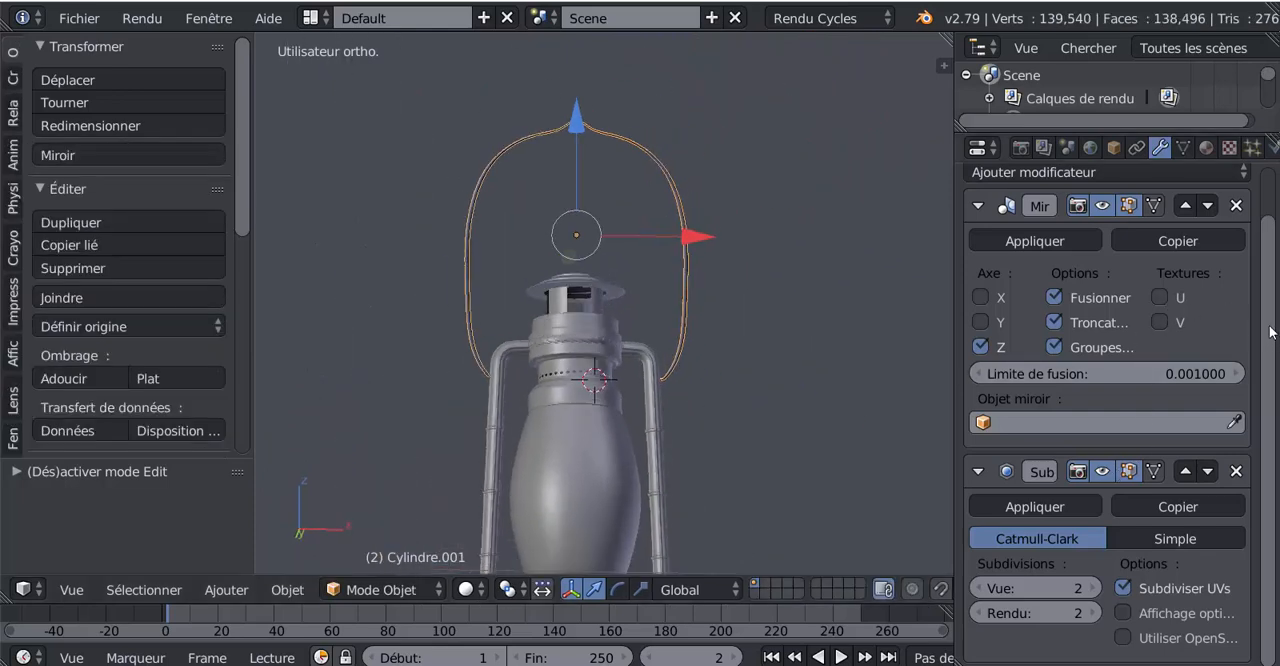
pyautogui.scroll(1, 1120, 300)
pyautogui.click(1040, 270)
pyautogui.press('Tab')
pyautogui.moveTo(696, 414); pyautogui.dragTo(641, 381, button='middle')
pyautogui.press('Tab')
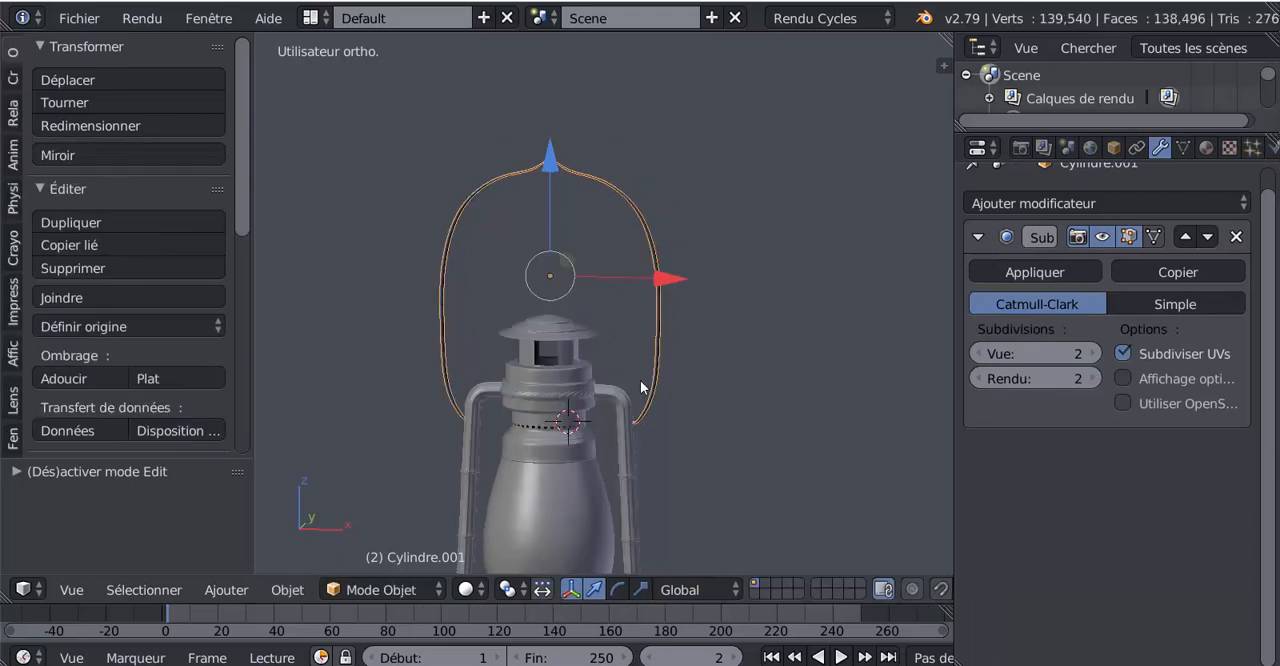
# Examine the shading of the full handle from several angles in object and edit mode
pyautogui.press('a')
pyautogui.scroll(-4, 683, 420)
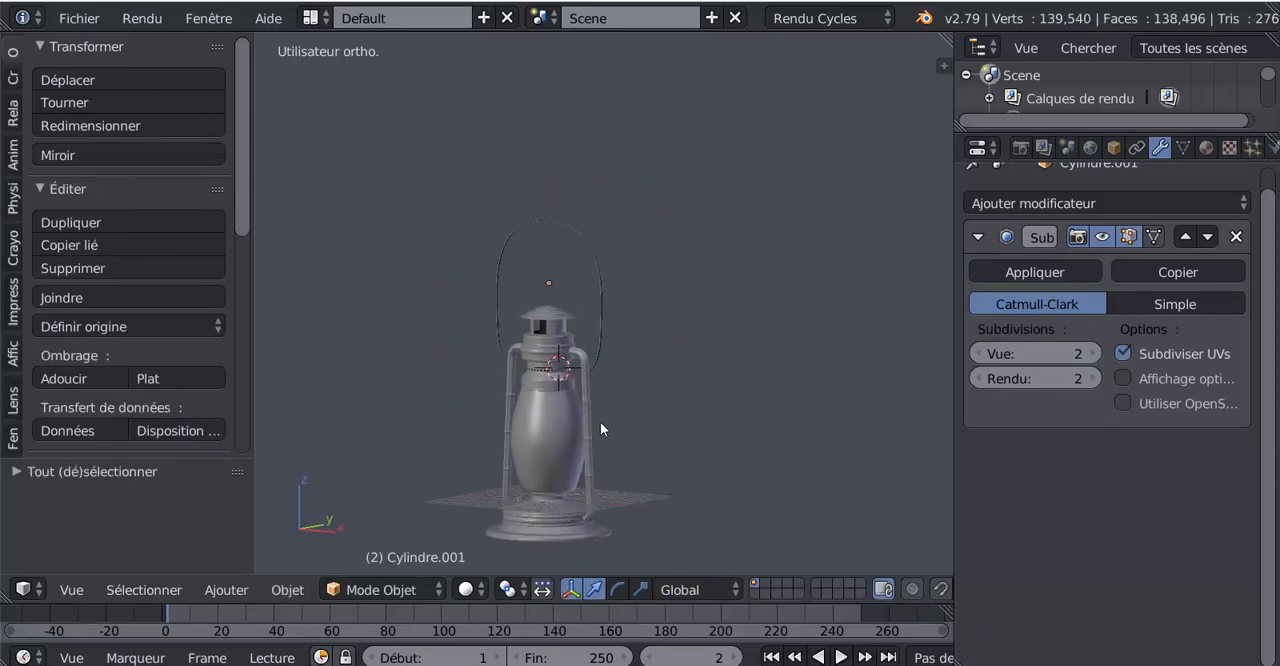
pyautogui.scroll(4, 600, 429)
pyautogui.moveTo(600, 422); pyautogui.dragTo(704, 438, button='middle')
pyautogui.scroll(3, 704, 438)
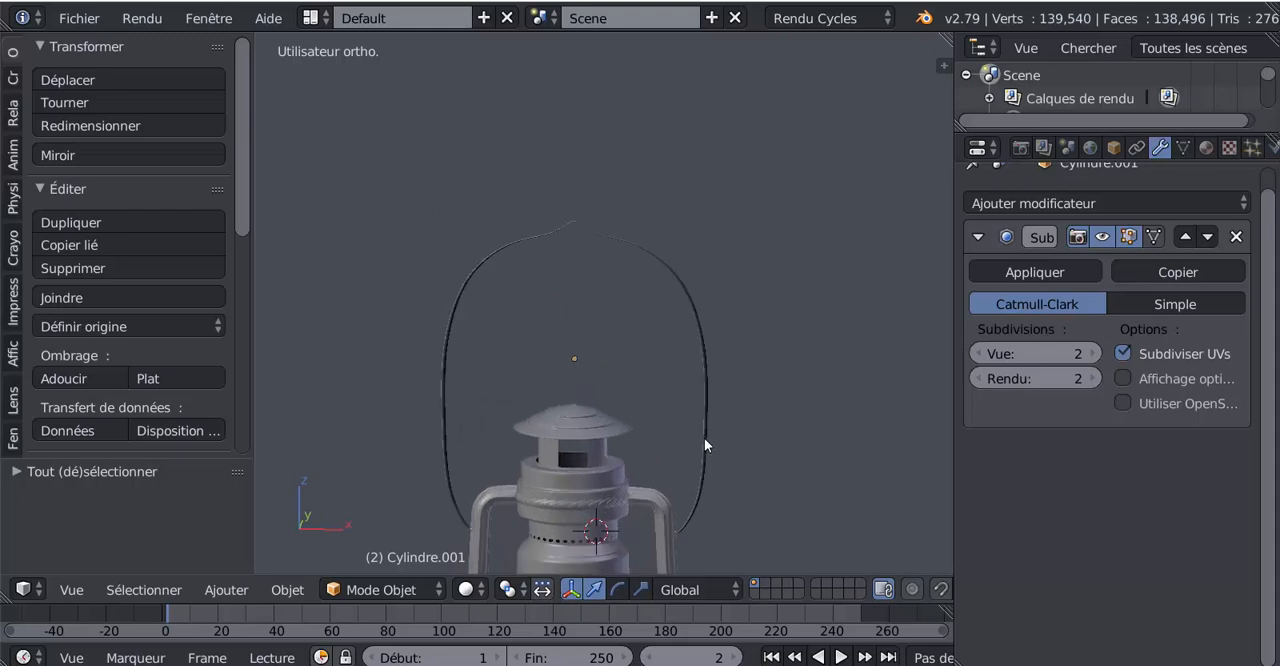
pyautogui.press('Tab')
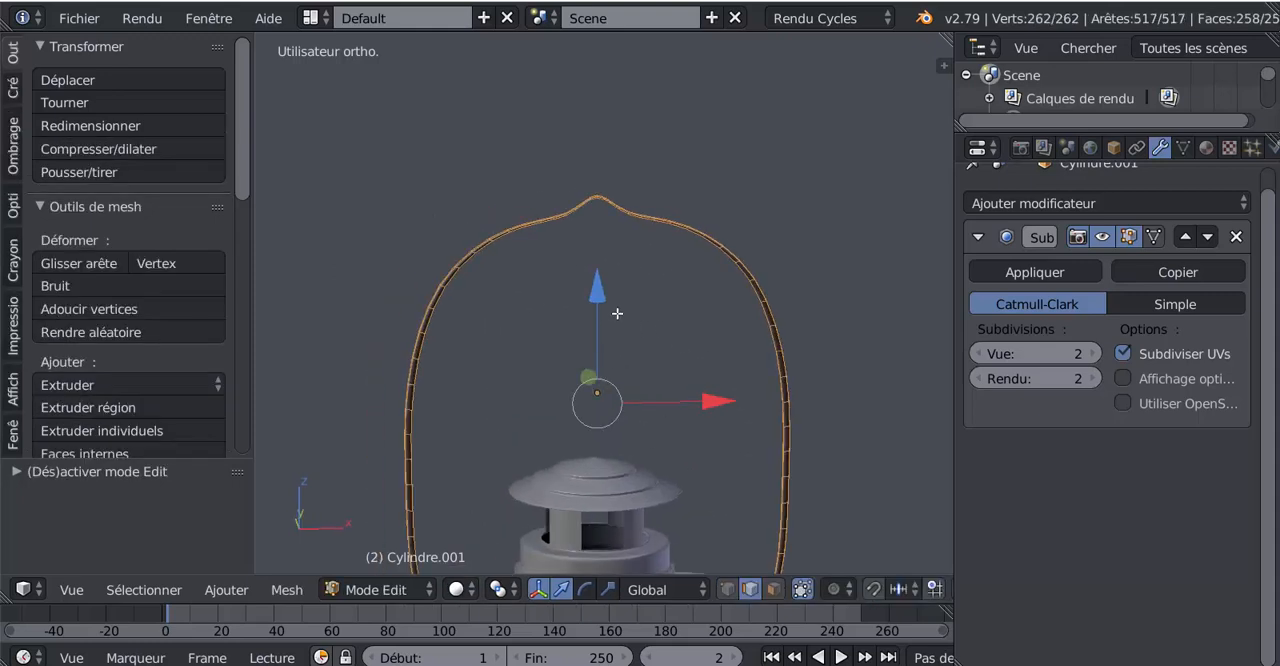
pyautogui.moveTo(617, 313)
pyautogui.mouseDown(button='middle')
pyautogui.moveTo(618, 265)
pyautogui.moveTo(624, 306)
pyautogui.mouseUp(button='middle')
pyautogui.press('Tab')
pyautogui.moveTo(649, 344); pyautogui.dragTo(466, 383, button='middle')
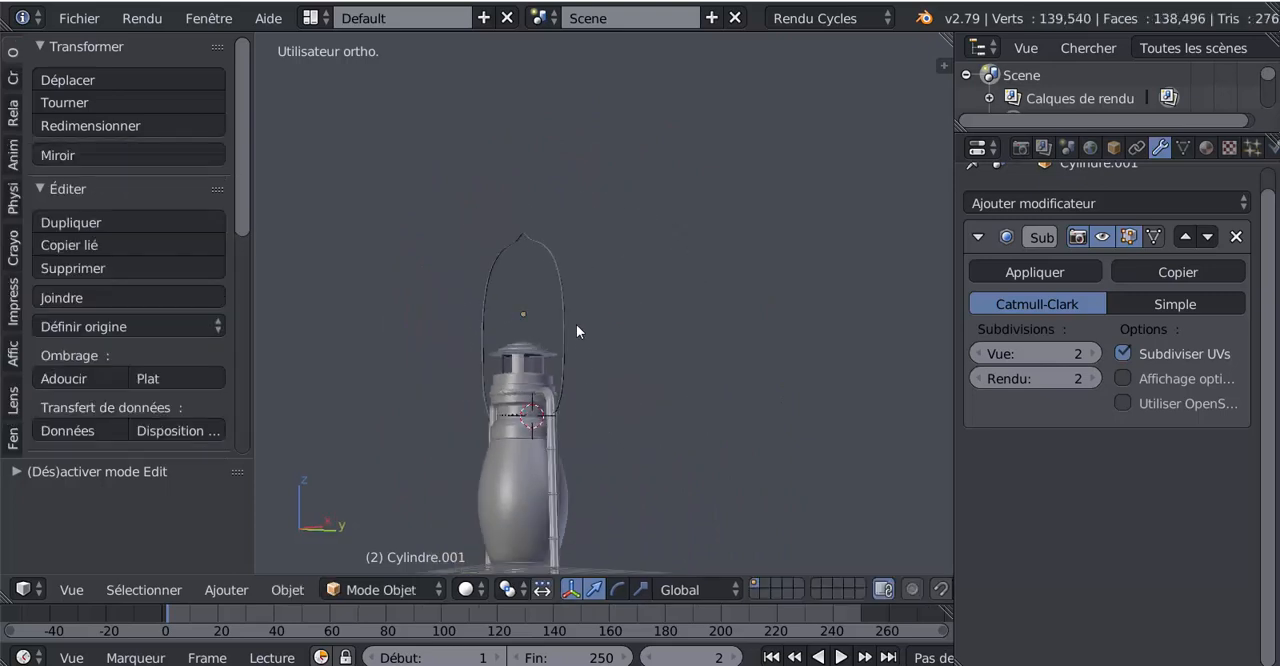
pyautogui.scroll(4, 576, 324)
# Flip the direction of the normals on the whole handle mesh
pyautogui.press('Tab')
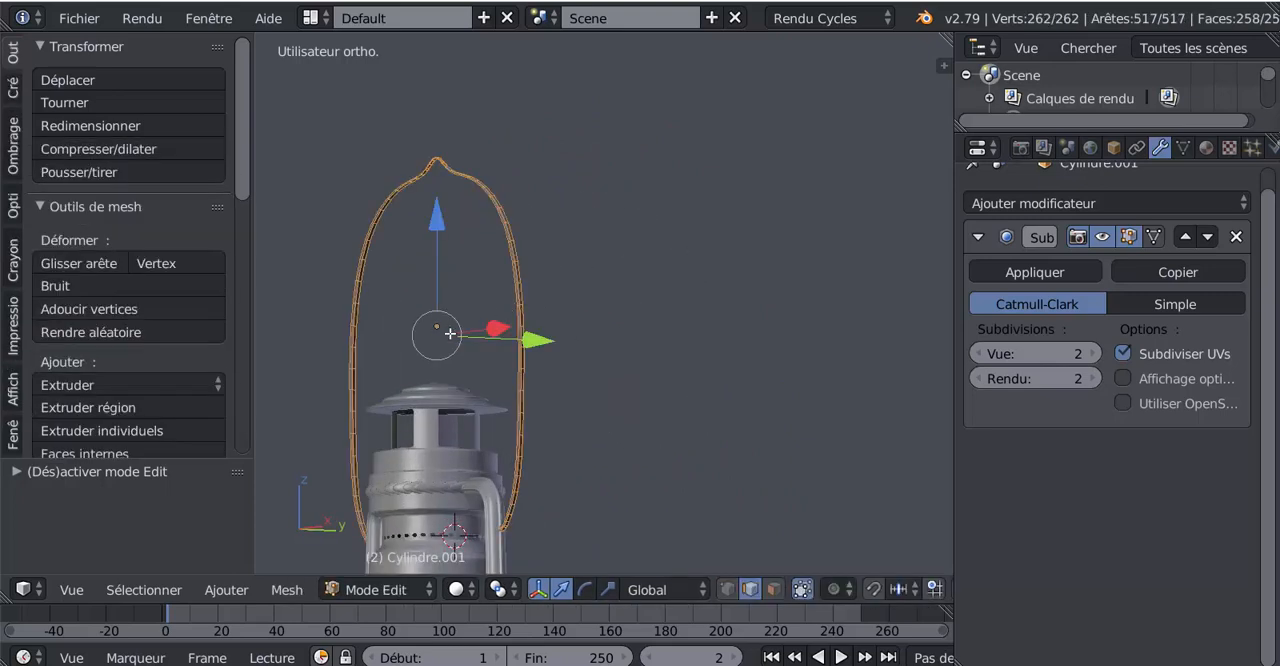
pyautogui.click(12, 152)
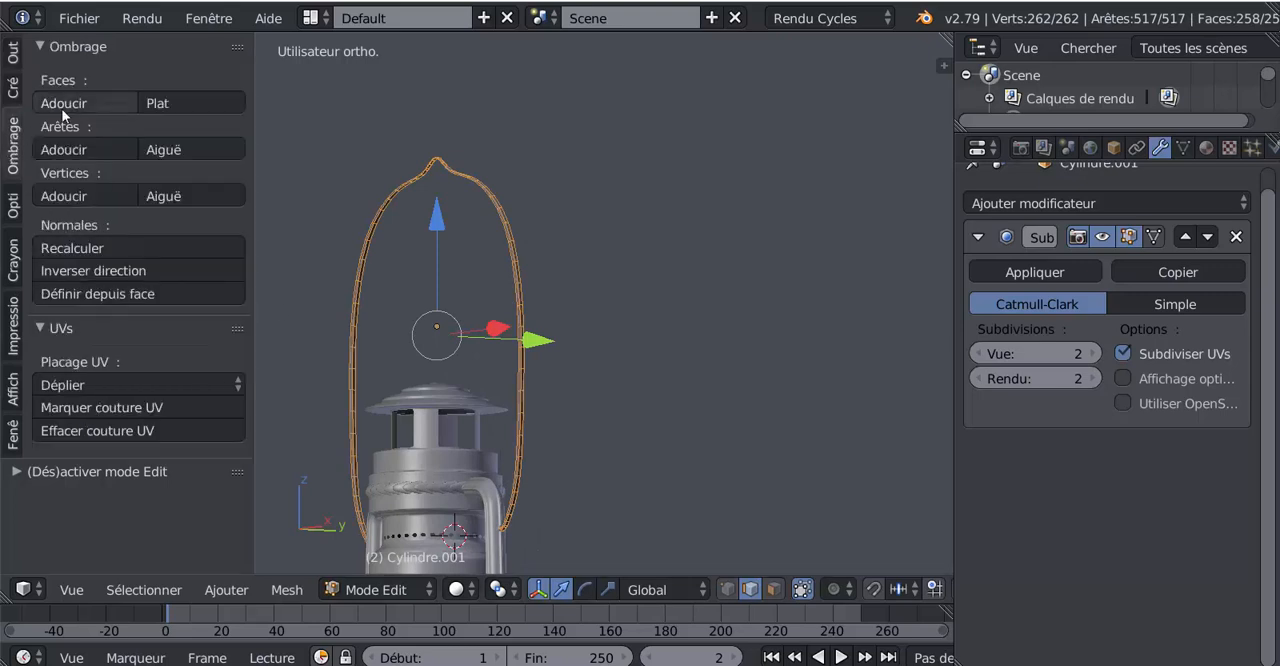
pyautogui.click(64, 272)
pyautogui.press('Tab')
pyautogui.scroll(-3, 493, 344)
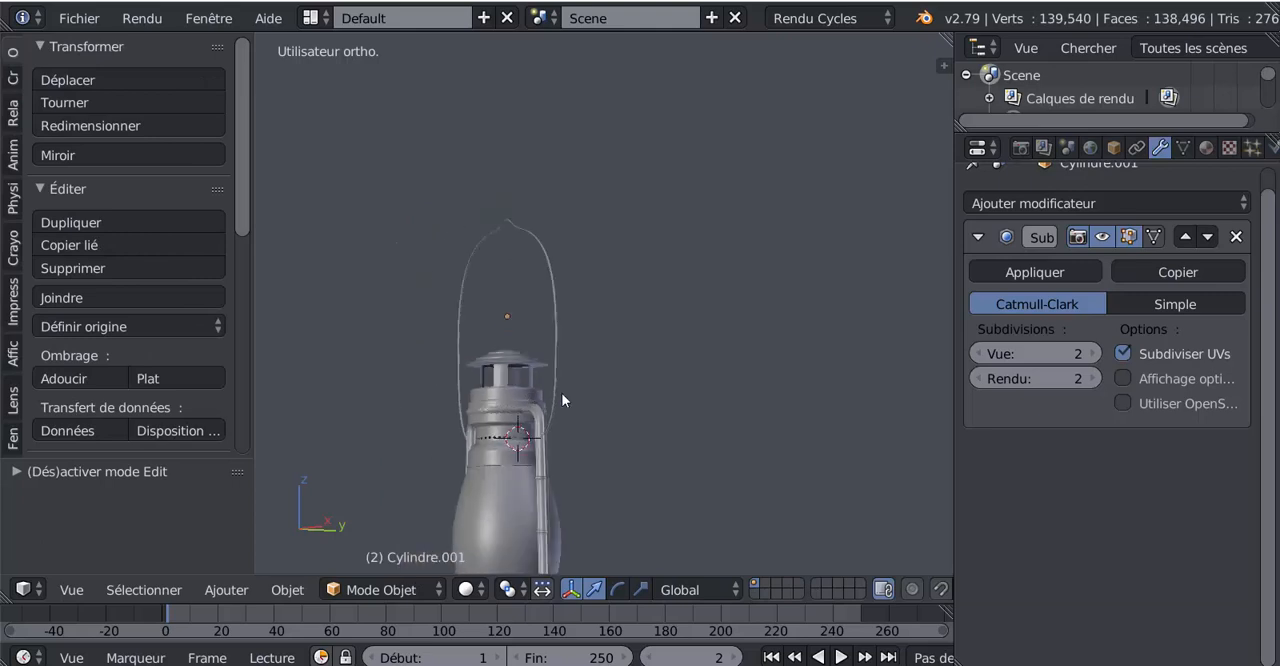
pyautogui.scroll(-2, 641, 400)
pyautogui.scroll(-2, 641, 400)
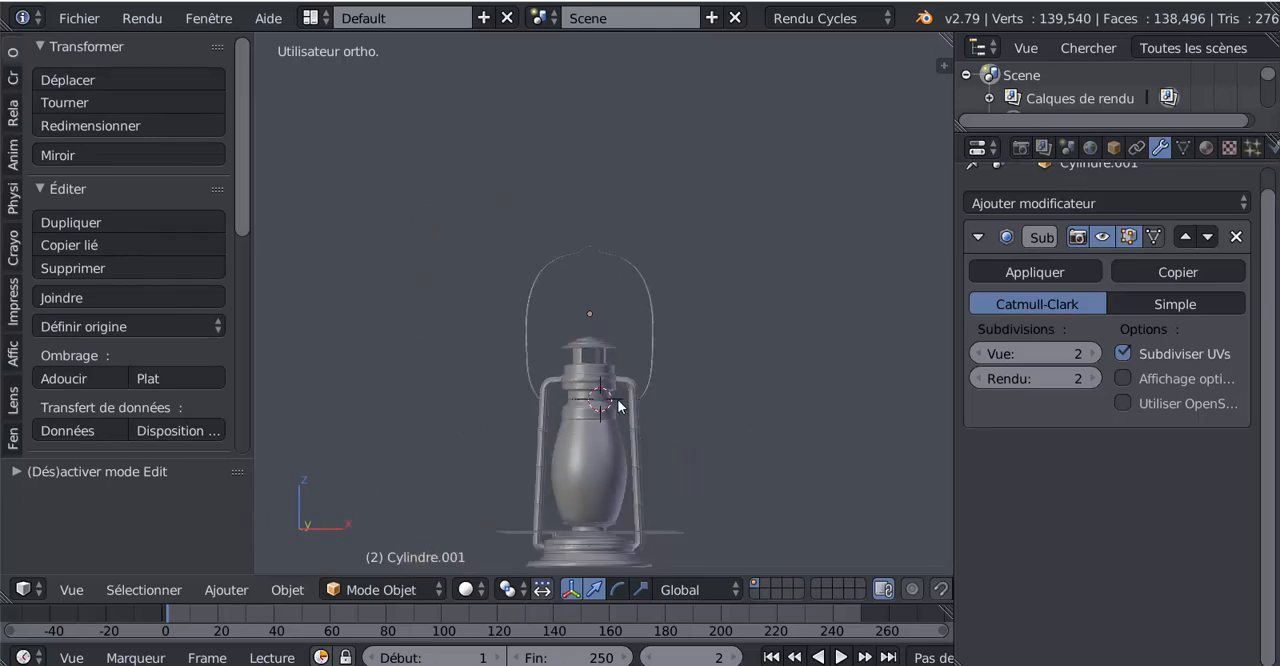
# Select the side tubes, the handle and the top section in turn to check the separate objects and their modifiers
pyautogui.moveTo(615, 402)
pyautogui.mouseDown(button='middle')
pyautogui.moveTo(617, 375)
pyautogui.moveTo(620, 408)
pyautogui.mouseUp(button='middle')
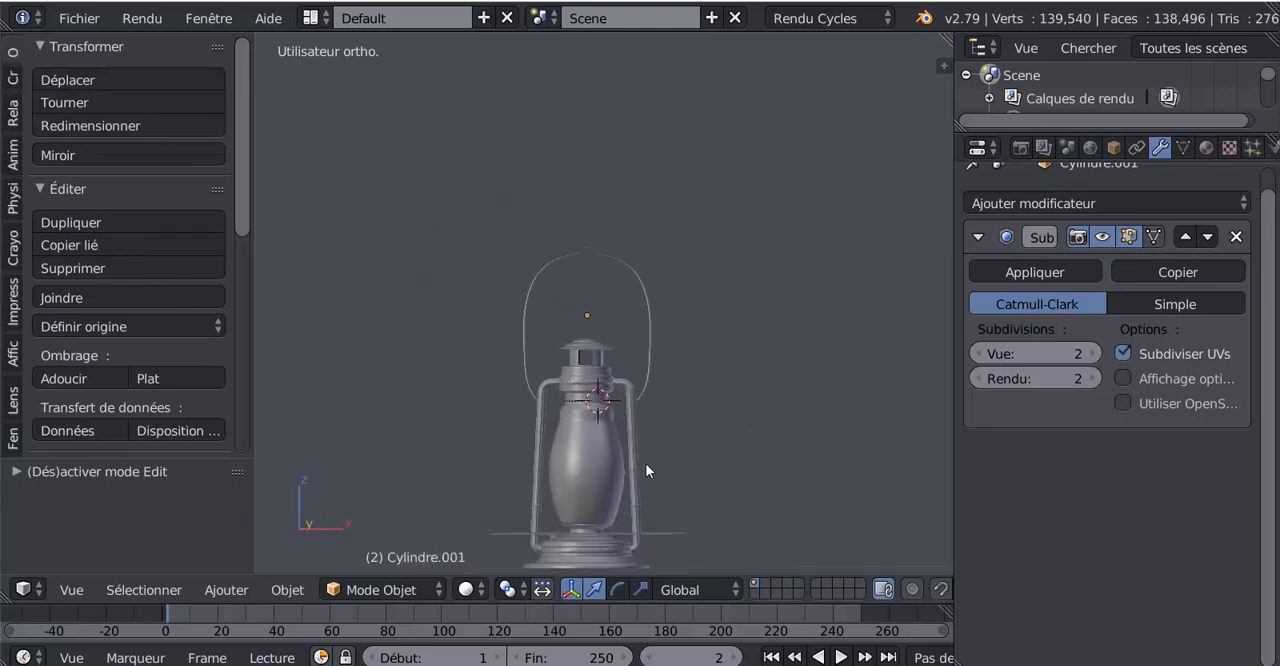
pyautogui.scroll(4, 640, 355)
pyautogui.press('Tab')
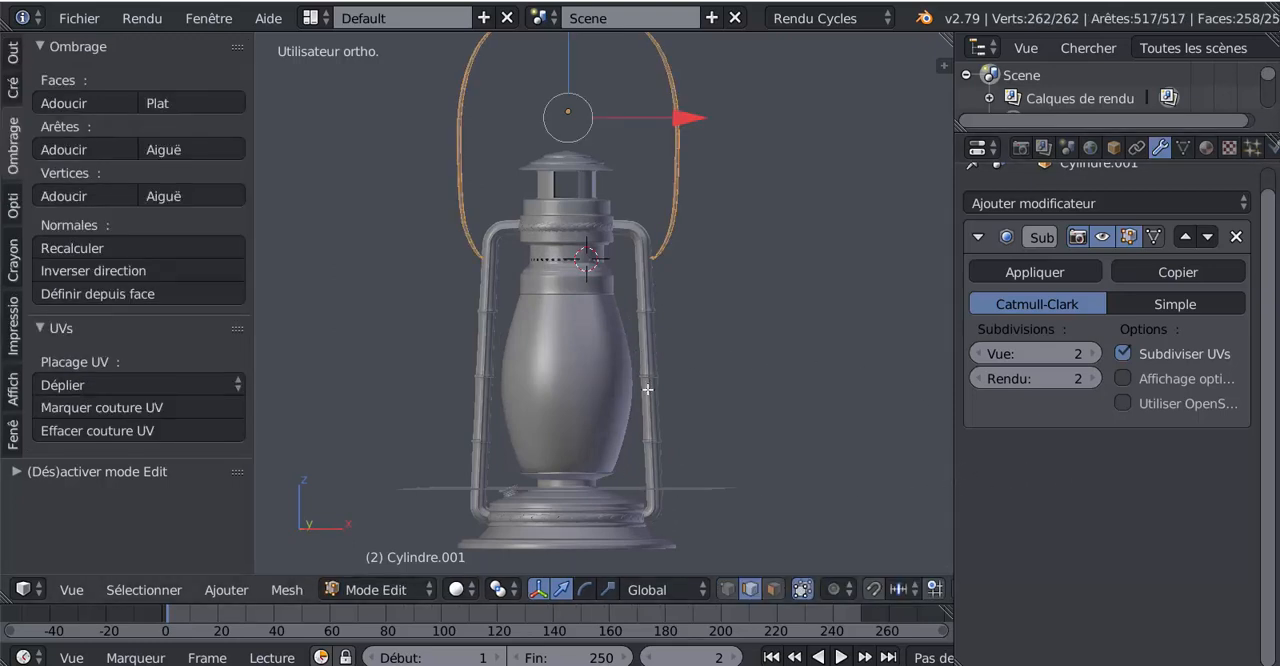
pyautogui.press('Tab')
pyautogui.rightClick(644, 355)
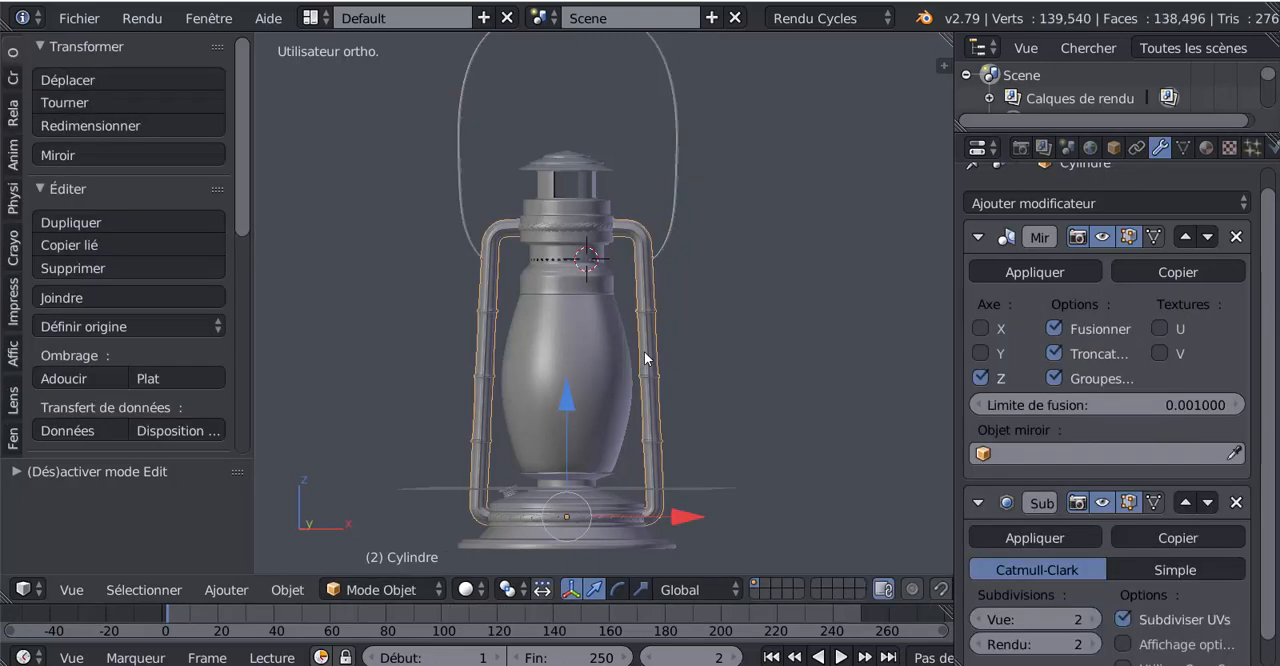
pyautogui.scroll(2, 802, 318)
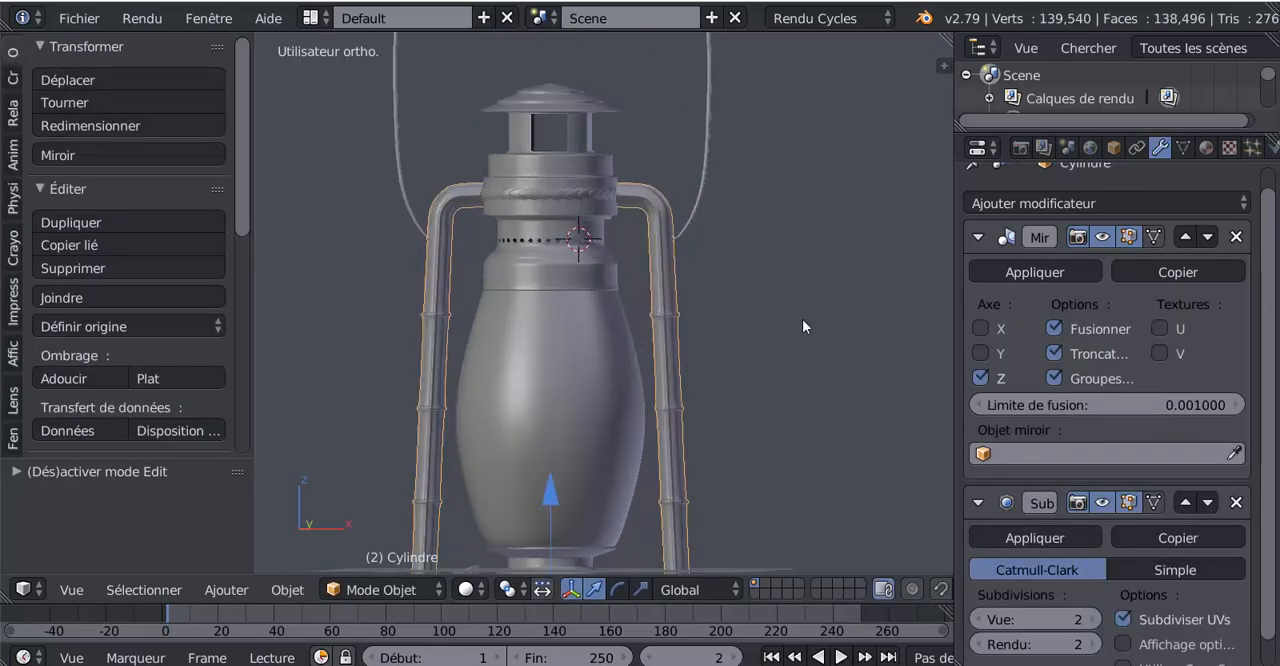
pyautogui.moveTo(802, 319); pyautogui.dragTo(803, 402, button='middle')
pyautogui.rightClick(711, 313)
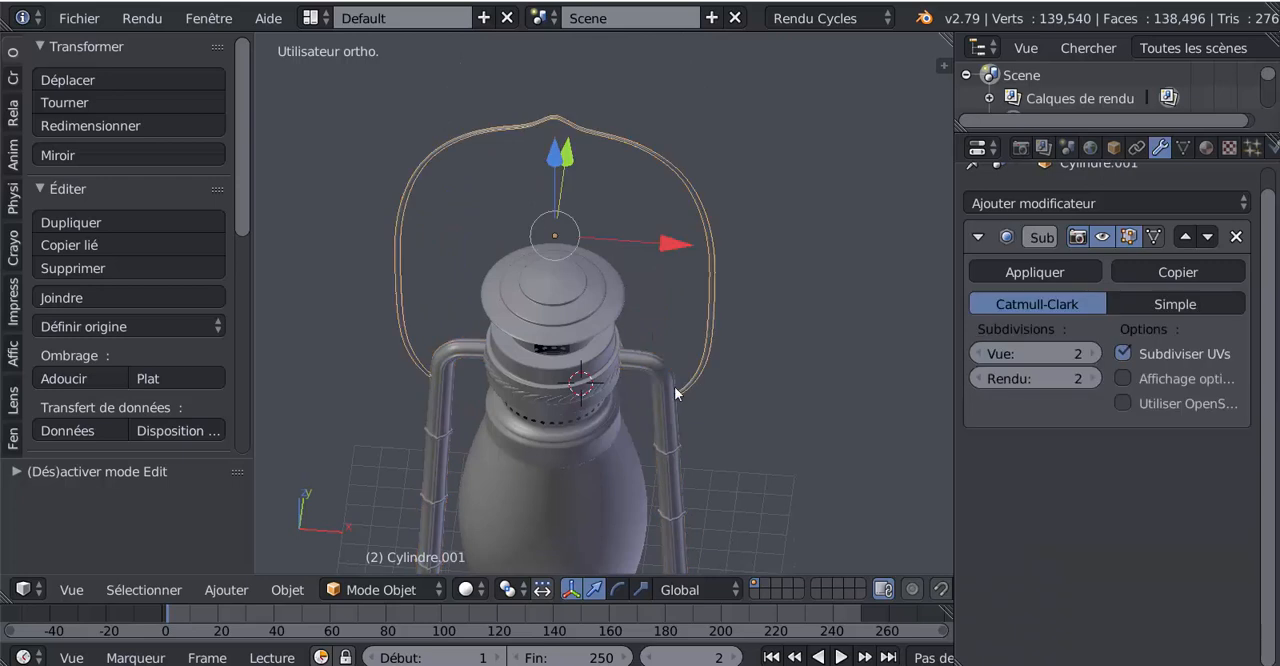
pyautogui.moveTo(674, 428); pyautogui.dragTo(672, 369, button='middle')
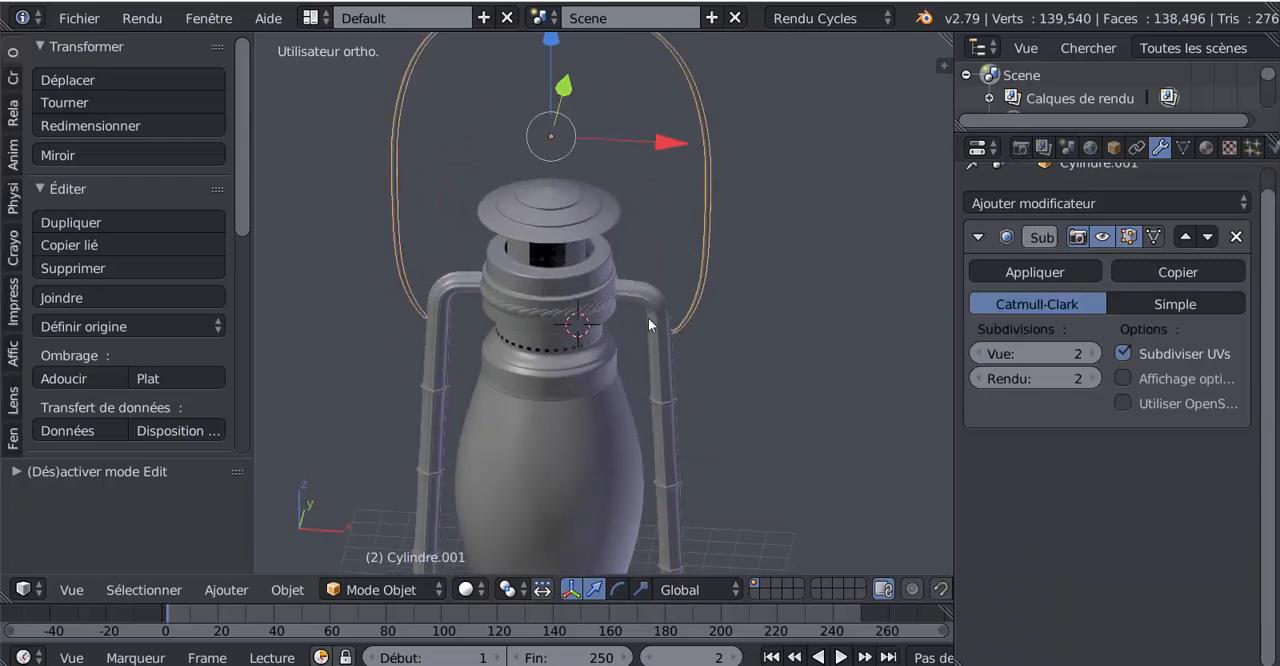
pyautogui.rightClick(657, 320)
pyautogui.scroll(-3, 795, 384)
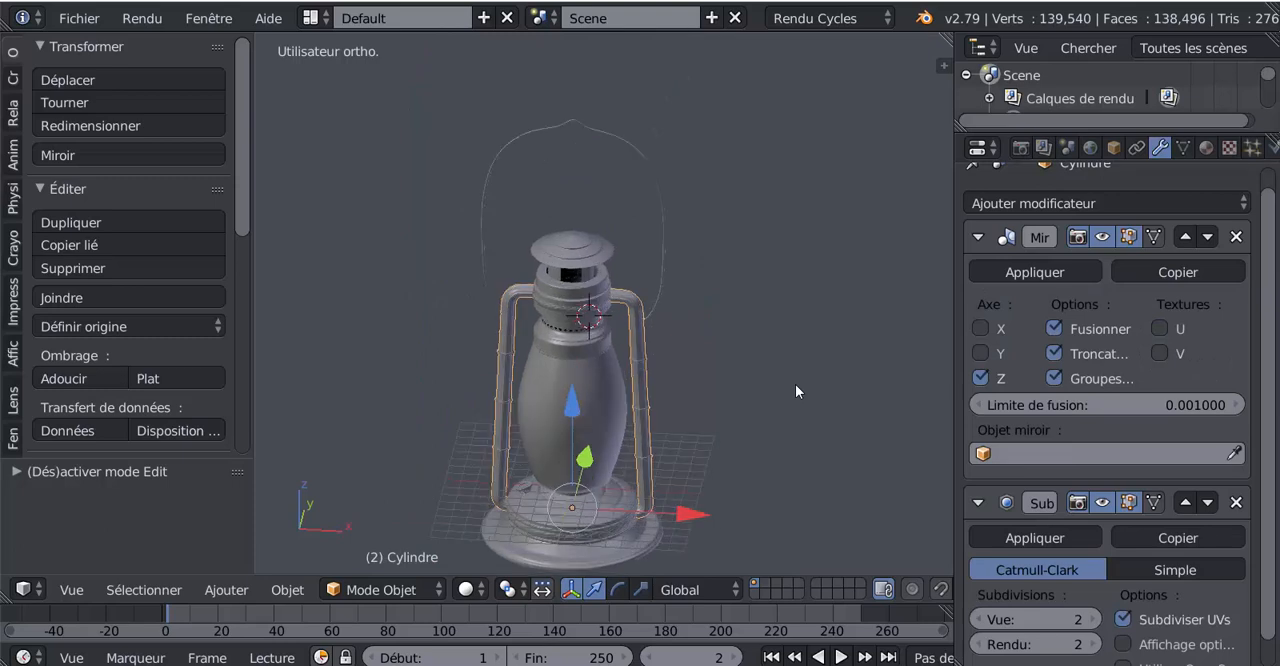
pyautogui.scroll(4, 689, 375)
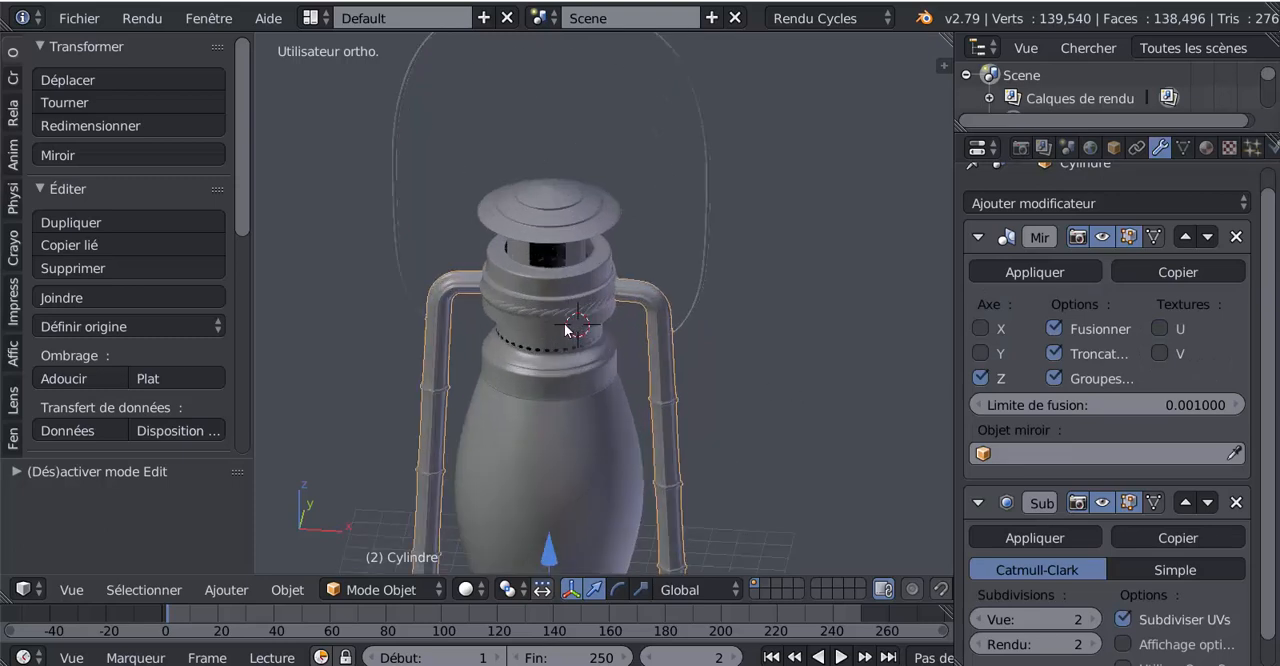
pyautogui.moveTo(566, 331); pyautogui.dragTo(571, 294, button='middle')
pyautogui.rightClick(566, 267)
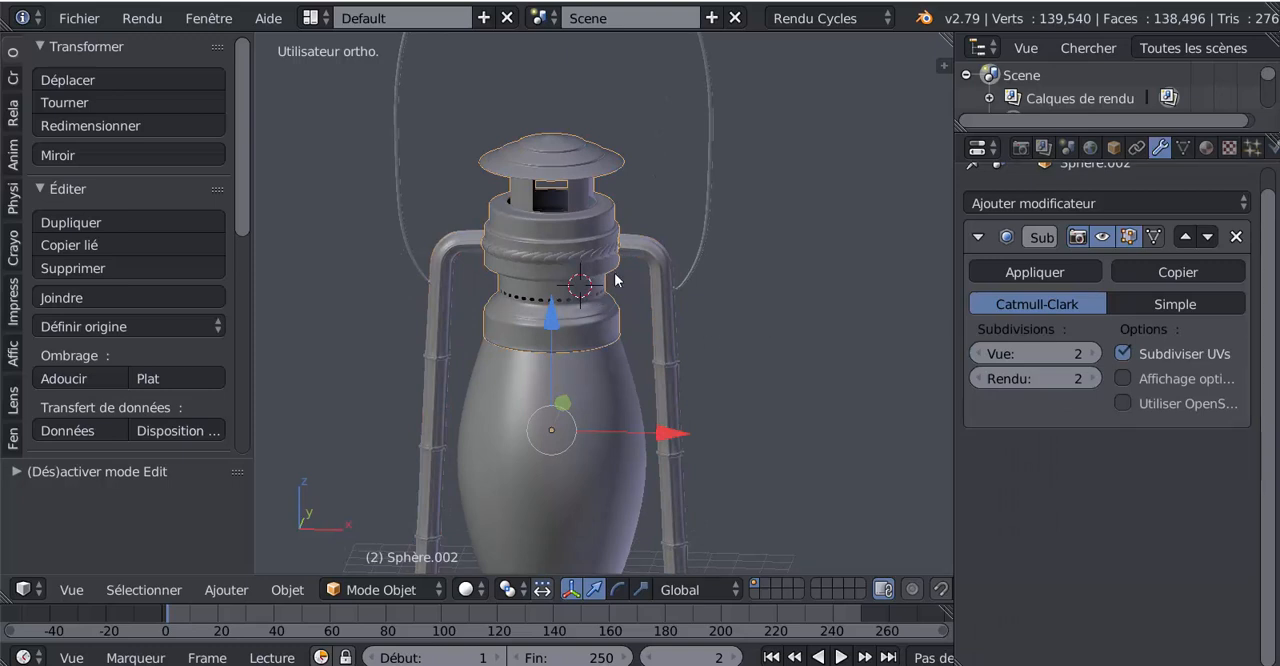
# Try to join the handle and the side tubes into the lantern's top section
pyautogui.rightClick(706, 216)
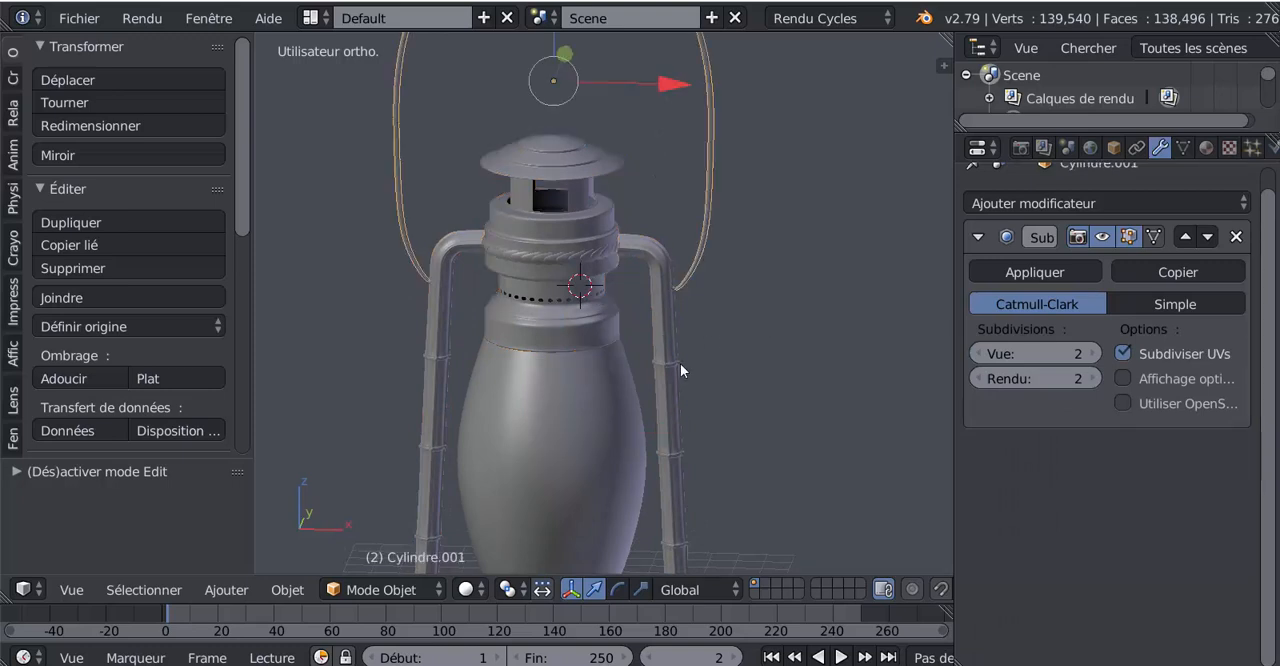
pyautogui.rightClick(664, 337)
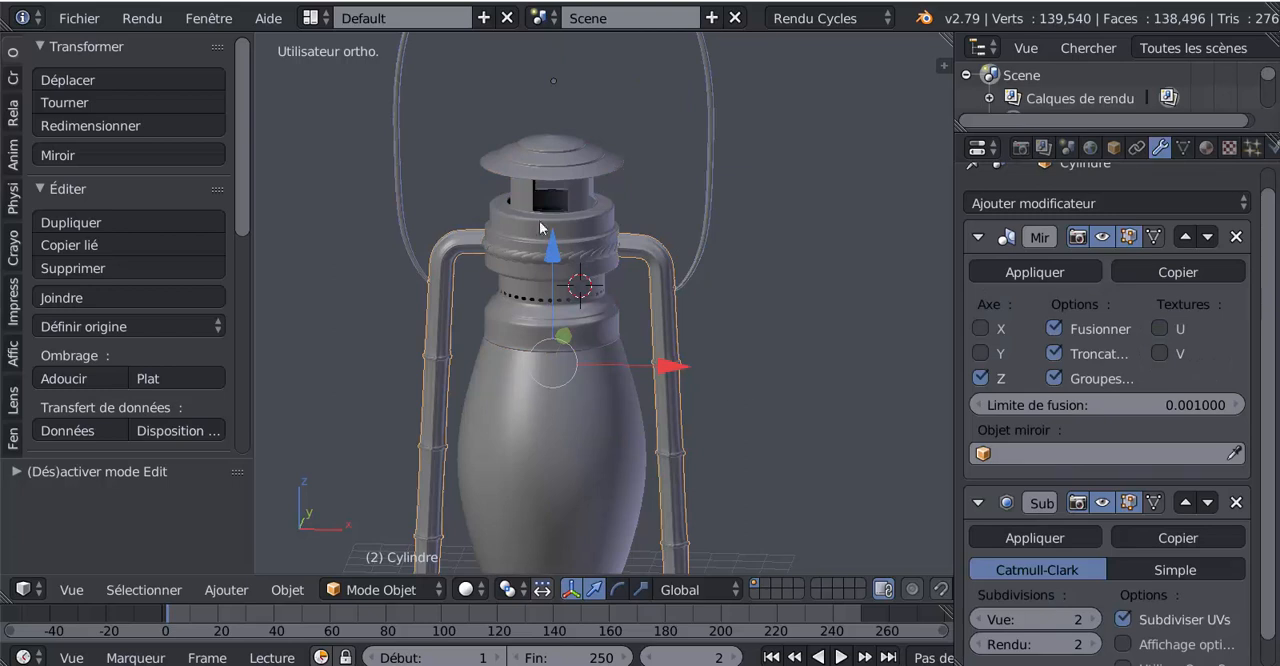
pyautogui.rightClick(551, 168)
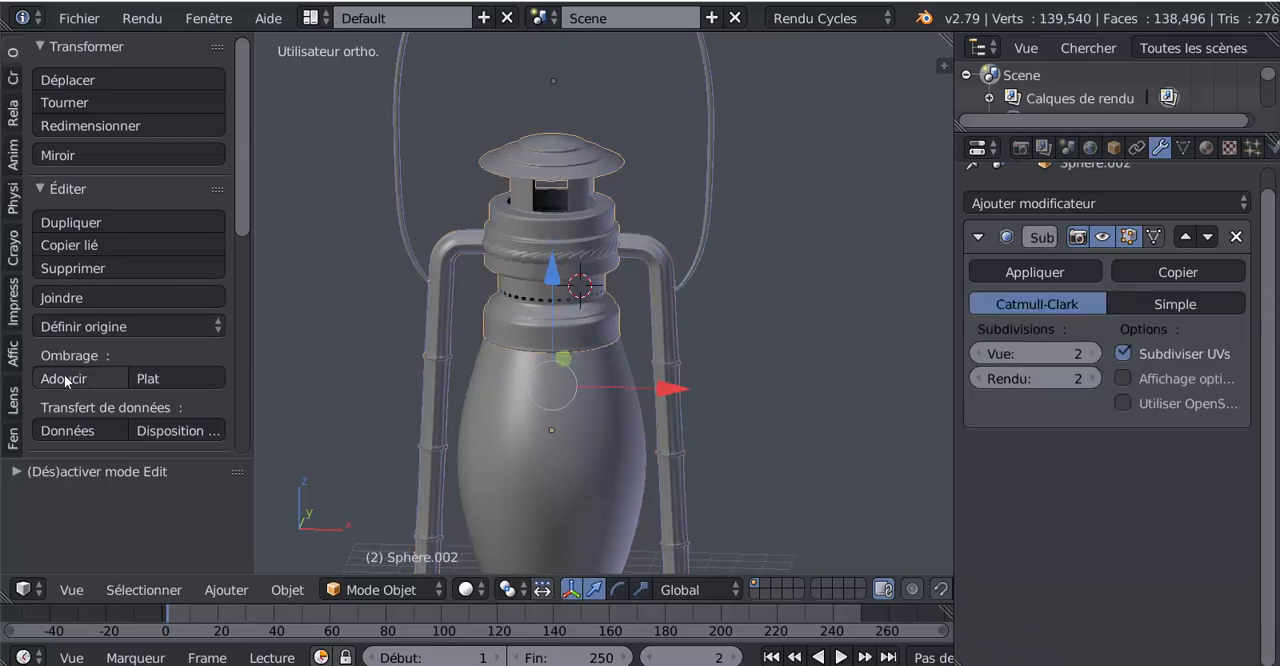
pyautogui.click(68, 302)
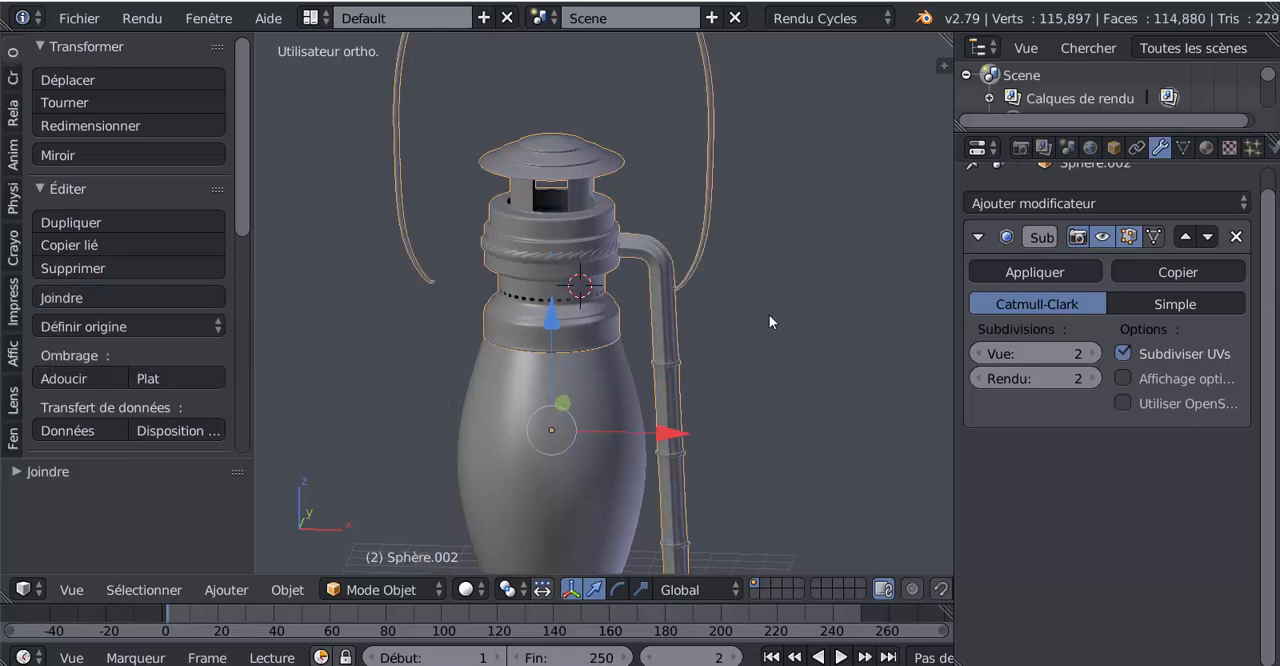
pyautogui.hotkey('ctrl', 'z')
# Apply both the Mirror and the Subdivision Surface modifiers of the side tubes
pyautogui.scroll(-3, 750, 345)
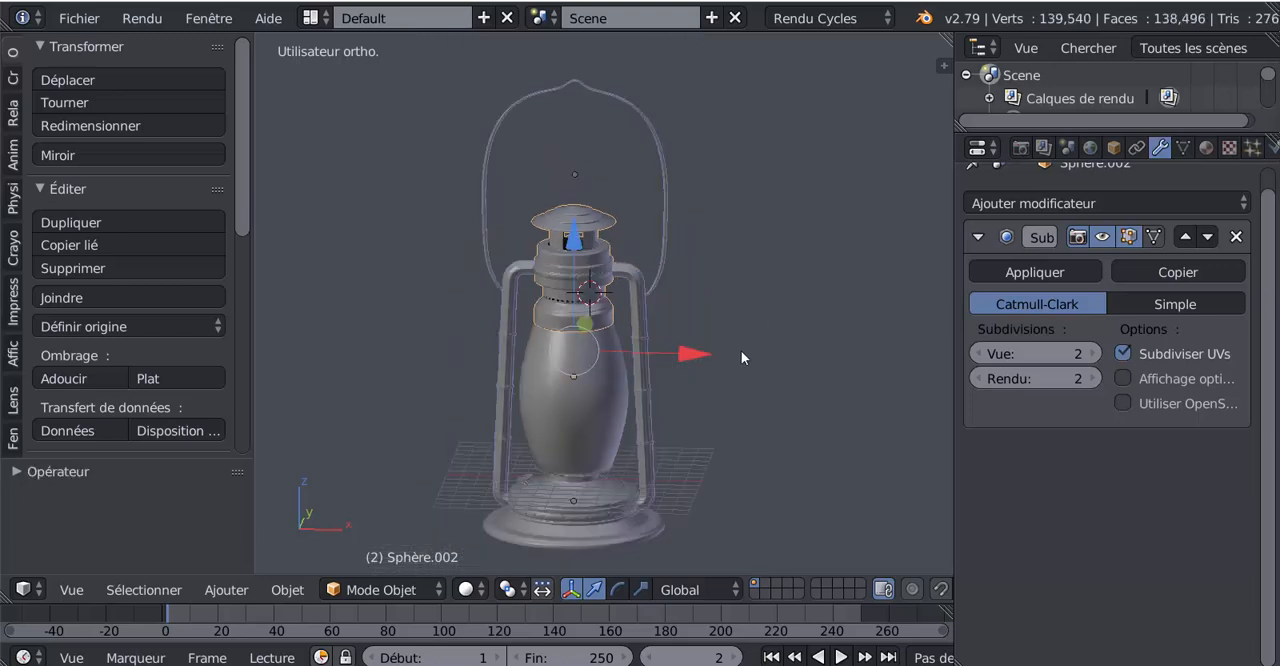
pyautogui.rightClick(654, 312)
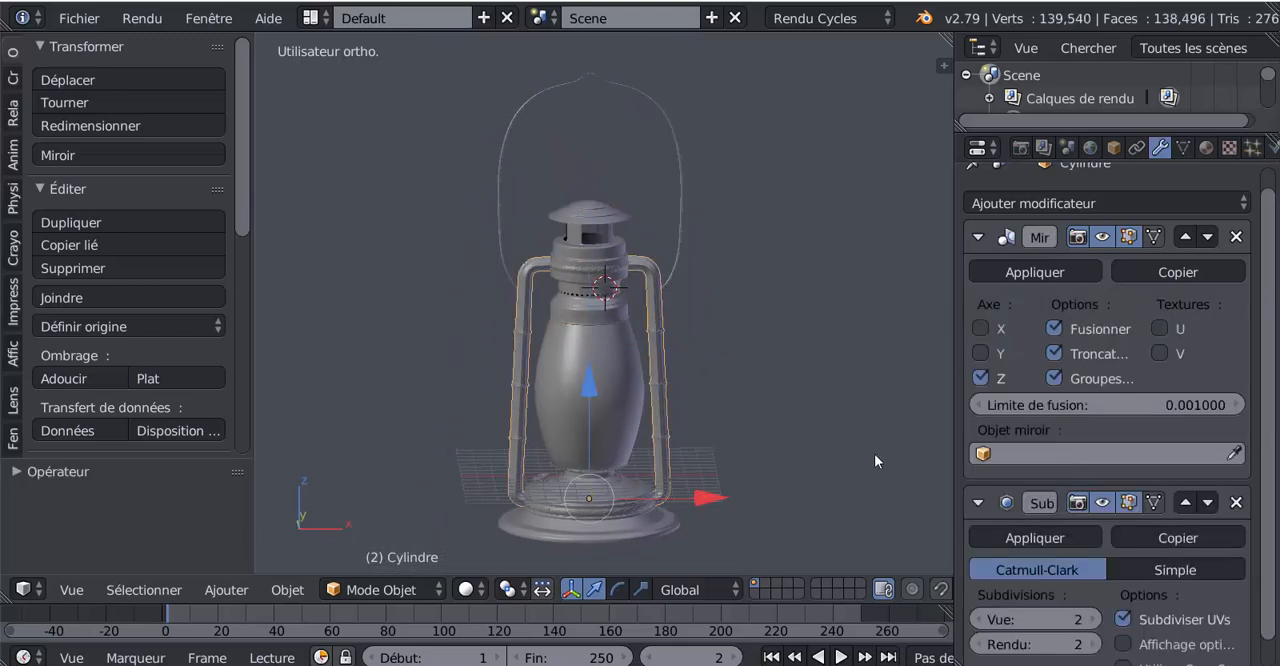
pyautogui.scroll(2, 1262, 445)
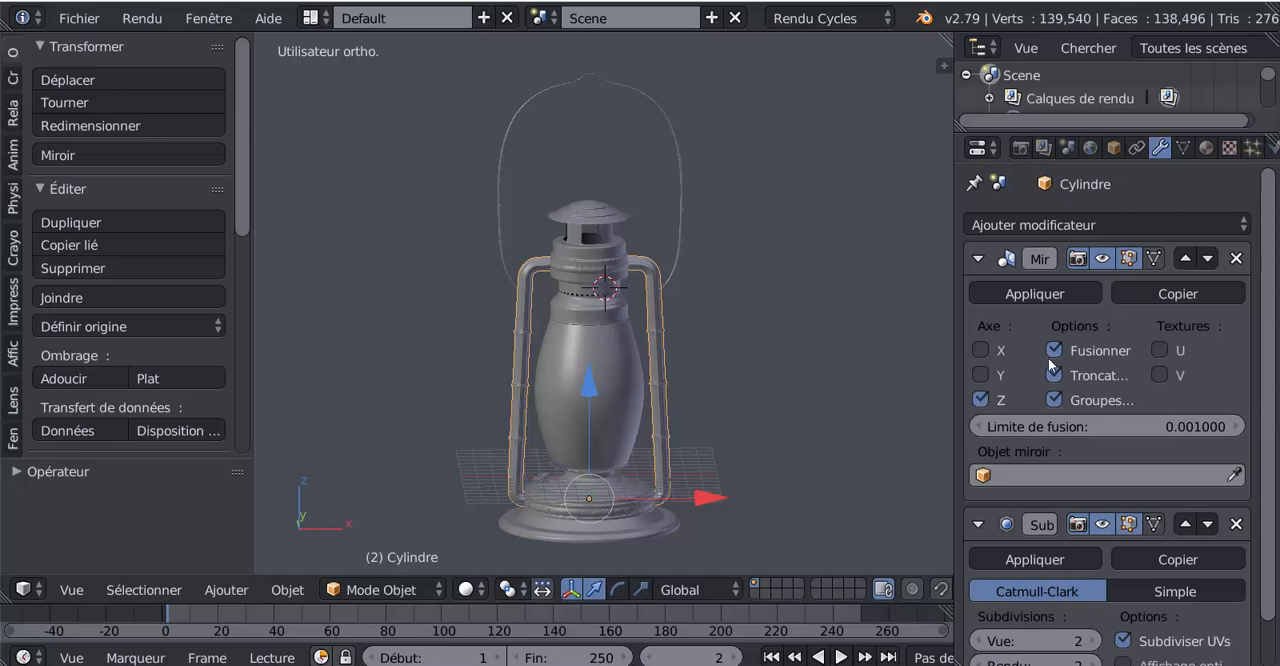
pyautogui.click(1039, 293)
pyautogui.scroll(2, 674, 393)
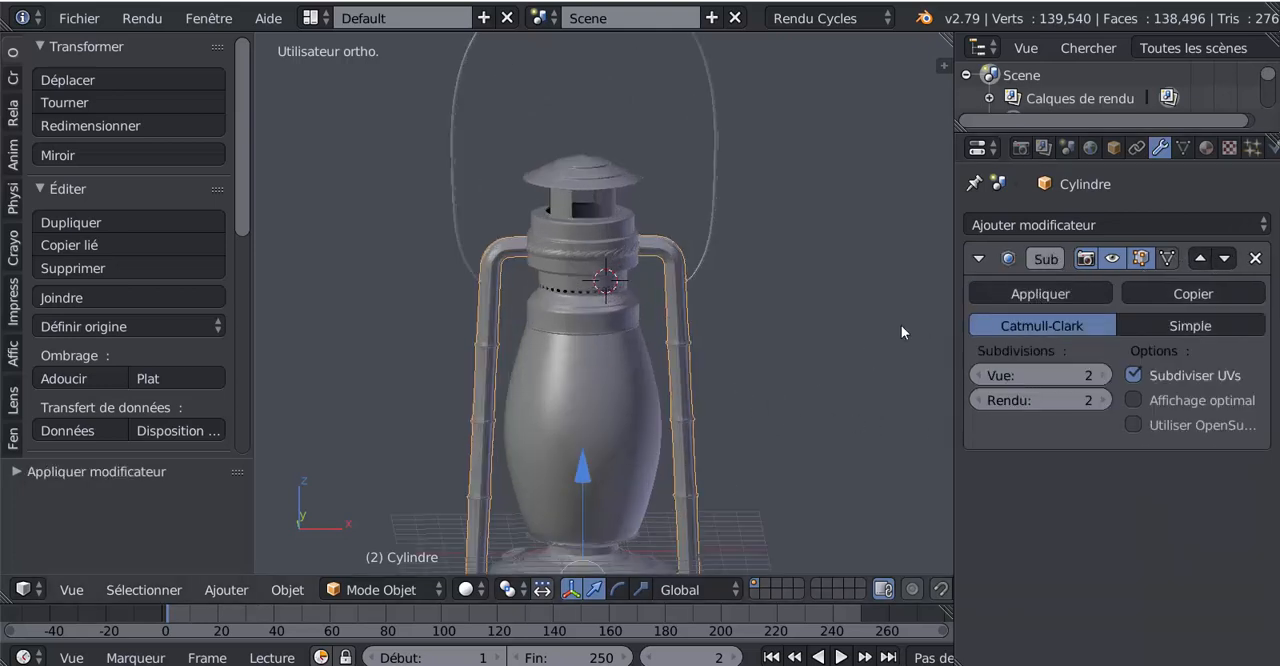
pyautogui.scroll(-2, 696, 437)
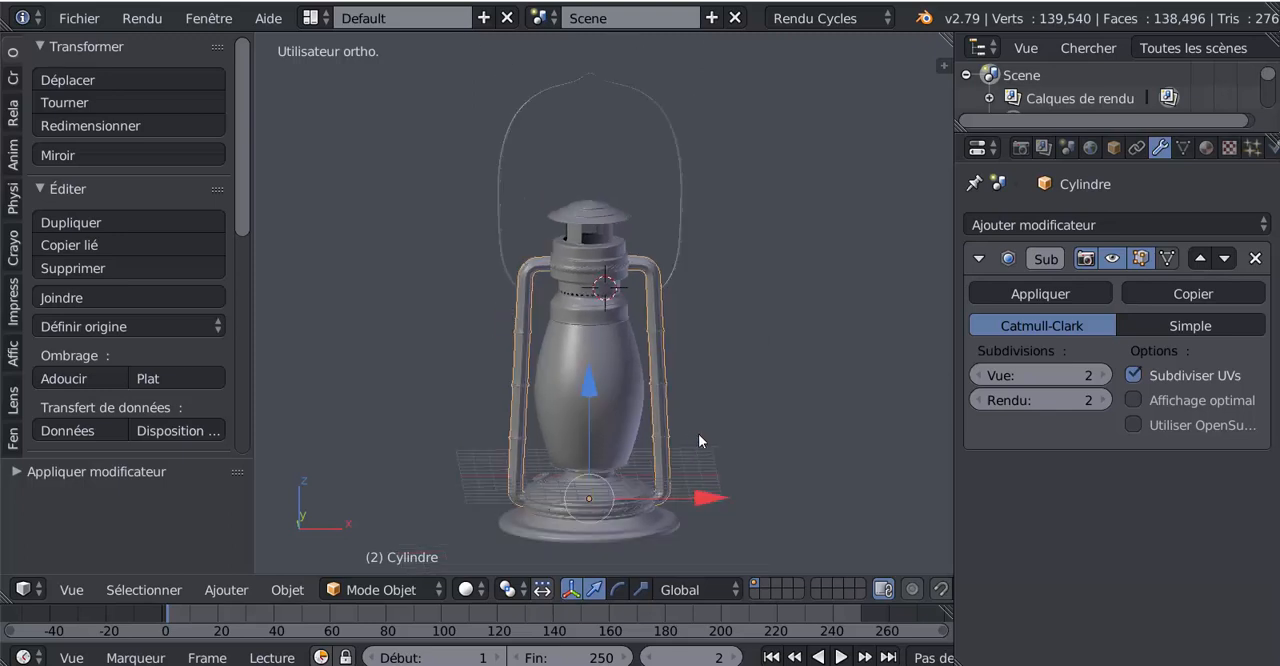
pyautogui.scroll(2, 740, 435)
pyautogui.keyDown('shift'); pyautogui.moveTo(828, 432); pyautogui.dragTo(795, 504, button='middle'); pyautogui.keyUp('shift')
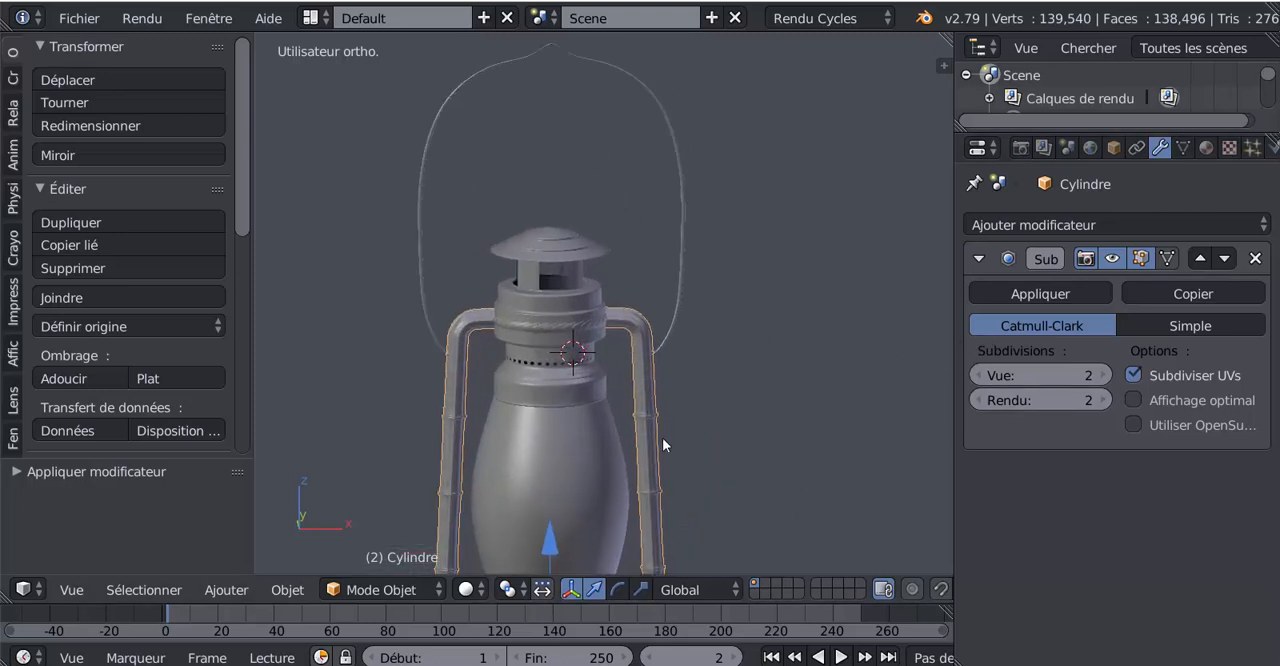
pyautogui.click(1049, 294)
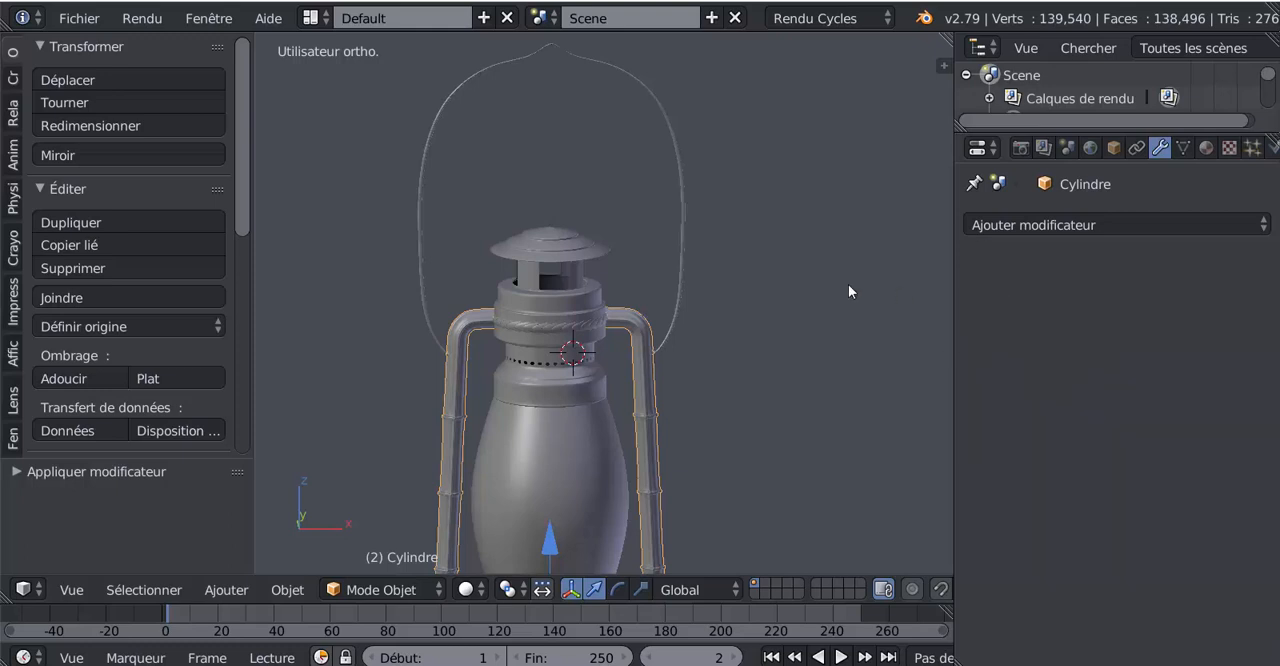
# Apply the Subdivision Surface modifiers of the carrying handle and the lantern's top section
pyautogui.rightClick(683, 270)
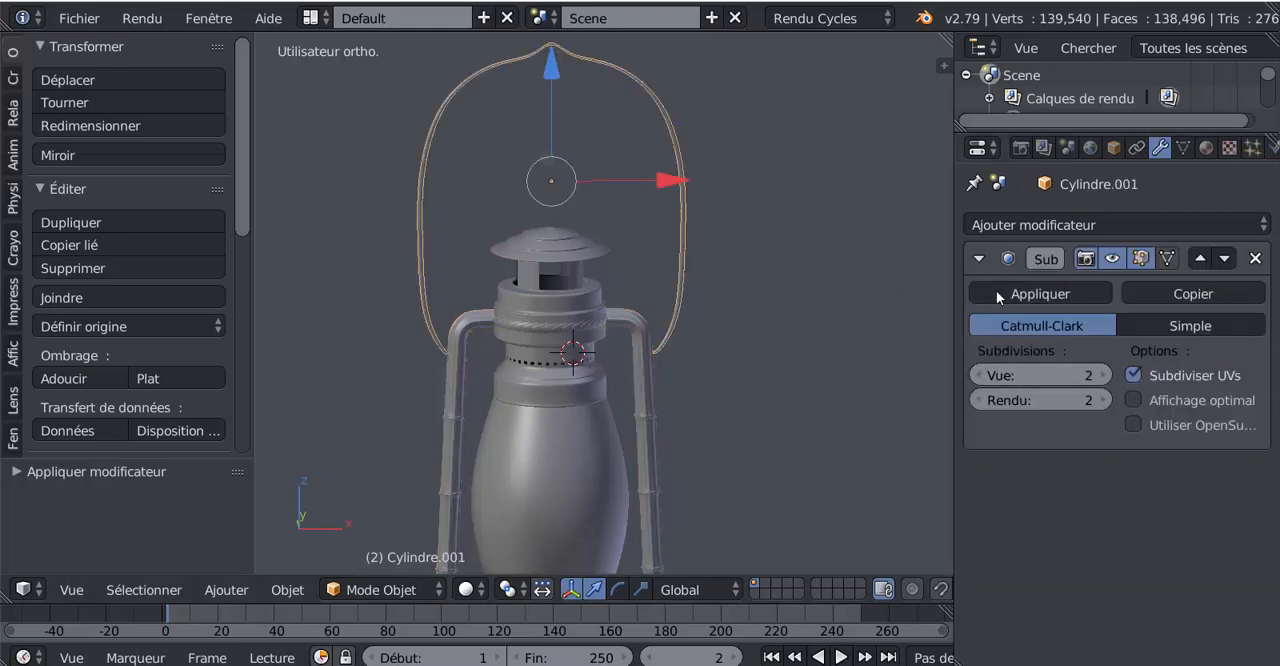
pyautogui.click(1040, 293)
pyautogui.moveTo(760, 380)
pyautogui.mouseDown(button='middle')
pyautogui.moveTo(727, 398)
pyautogui.moveTo(752, 370)
pyautogui.mouseUp(button='middle')
pyautogui.scroll(-4, 725, 405)
pyautogui.moveTo(685, 470); pyautogui.dragTo(654, 474, button='middle')
pyautogui.scroll(4, 611, 330)
pyautogui.rightClick(607, 236)
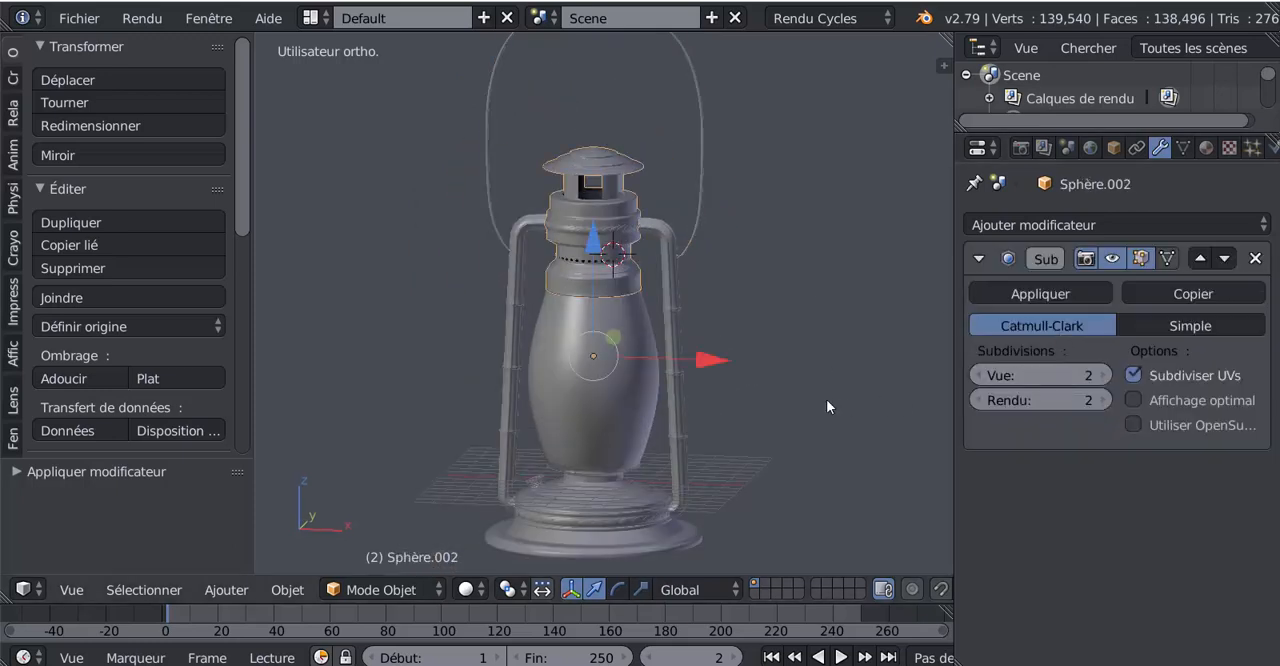
pyautogui.click(1021, 294)
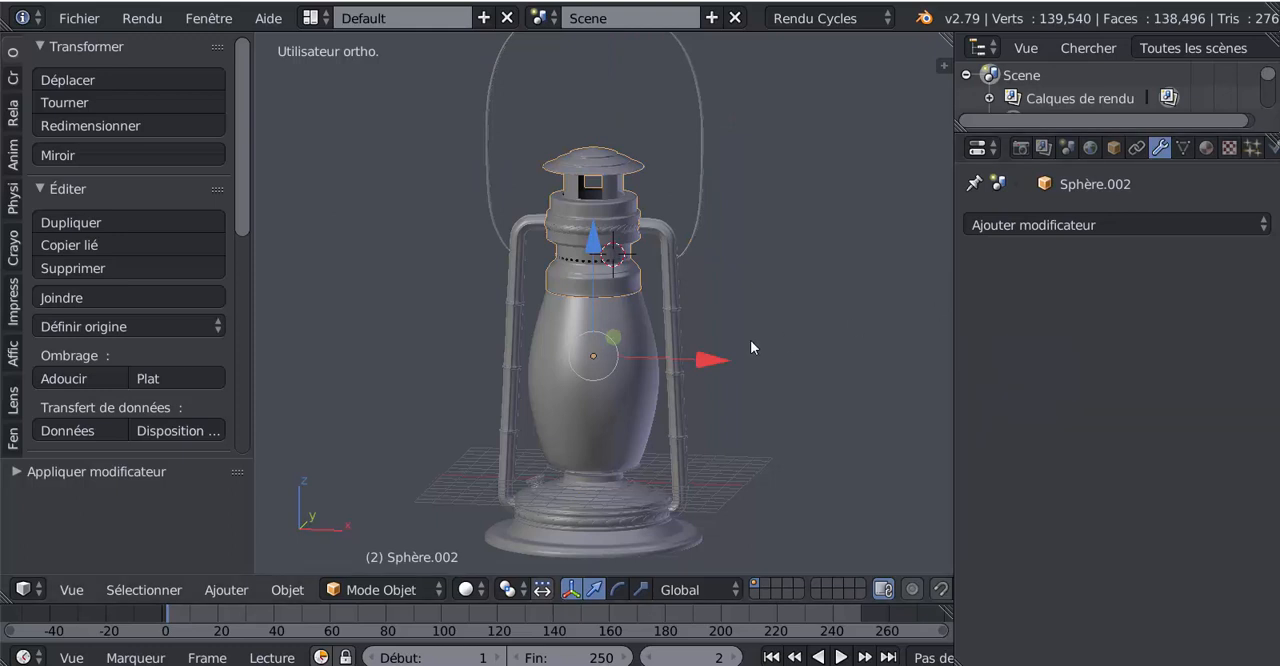
# Join the carrying handle and the top section into the side tubes object
pyautogui.keyDown('shift'); pyautogui.moveTo(739, 269); pyautogui.dragTo(741, 354, button='middle'); pyautogui.keyUp('shift')
pyautogui.rightClick(678, 340)
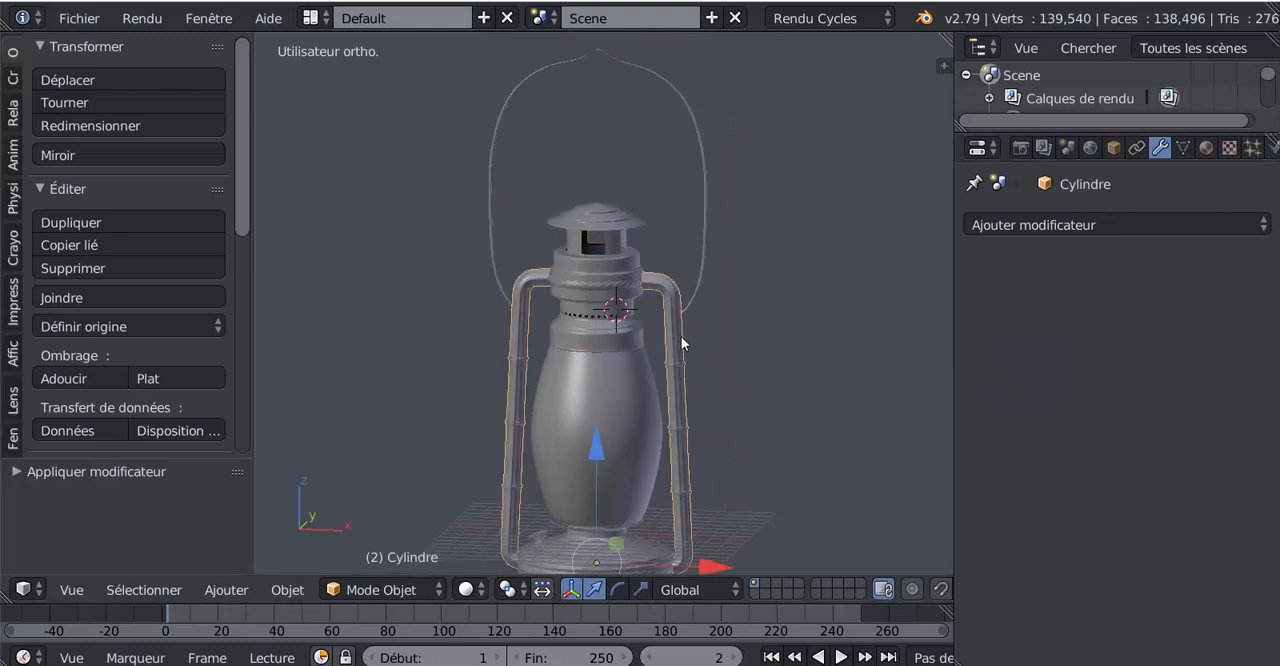
pyautogui.rightClick(696, 292)
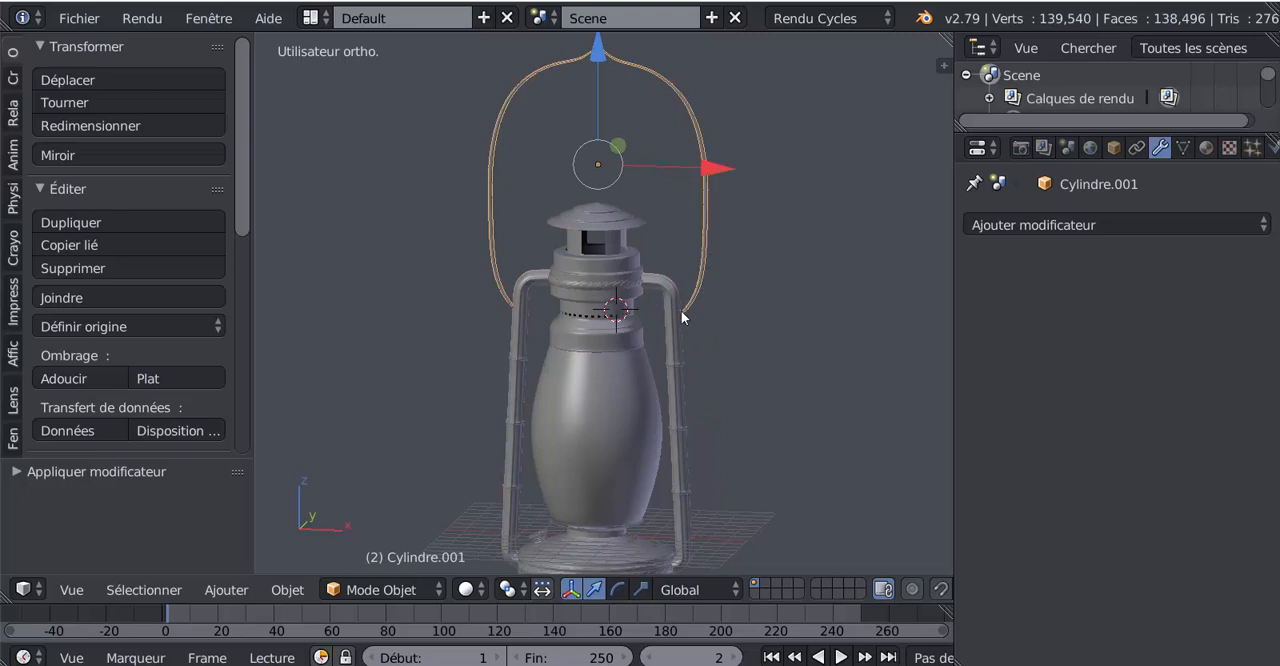
pyautogui.rightClick(607, 226)
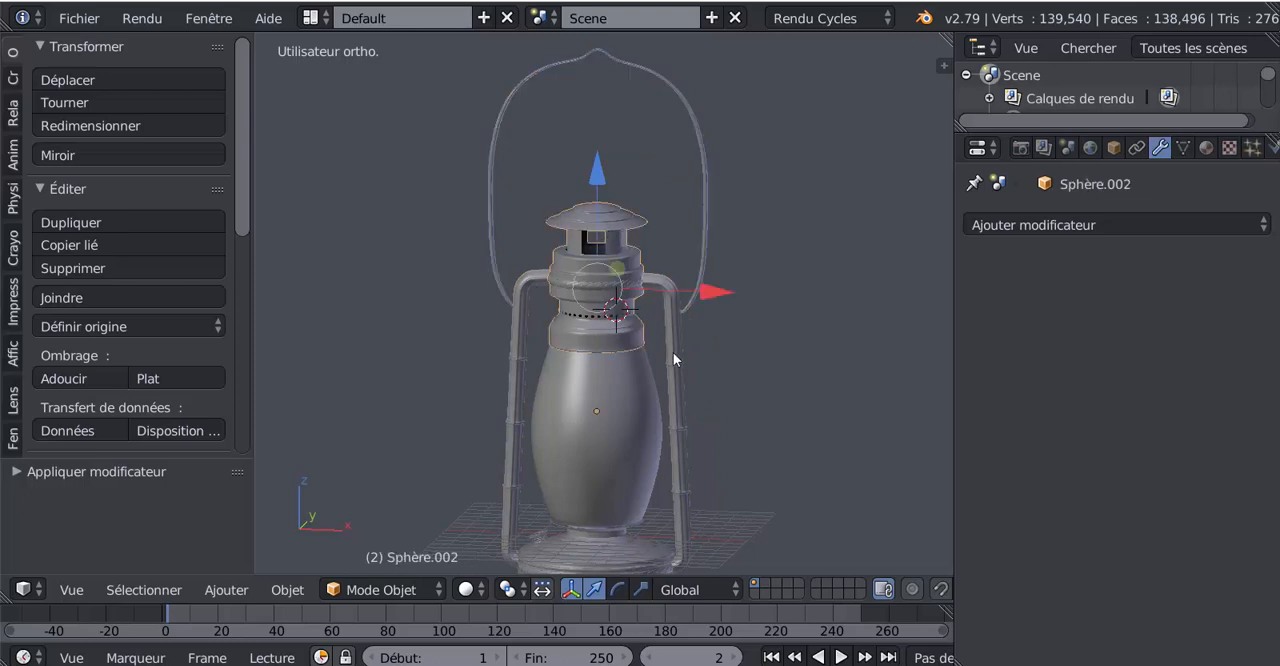
pyautogui.rightClick(534, 412)
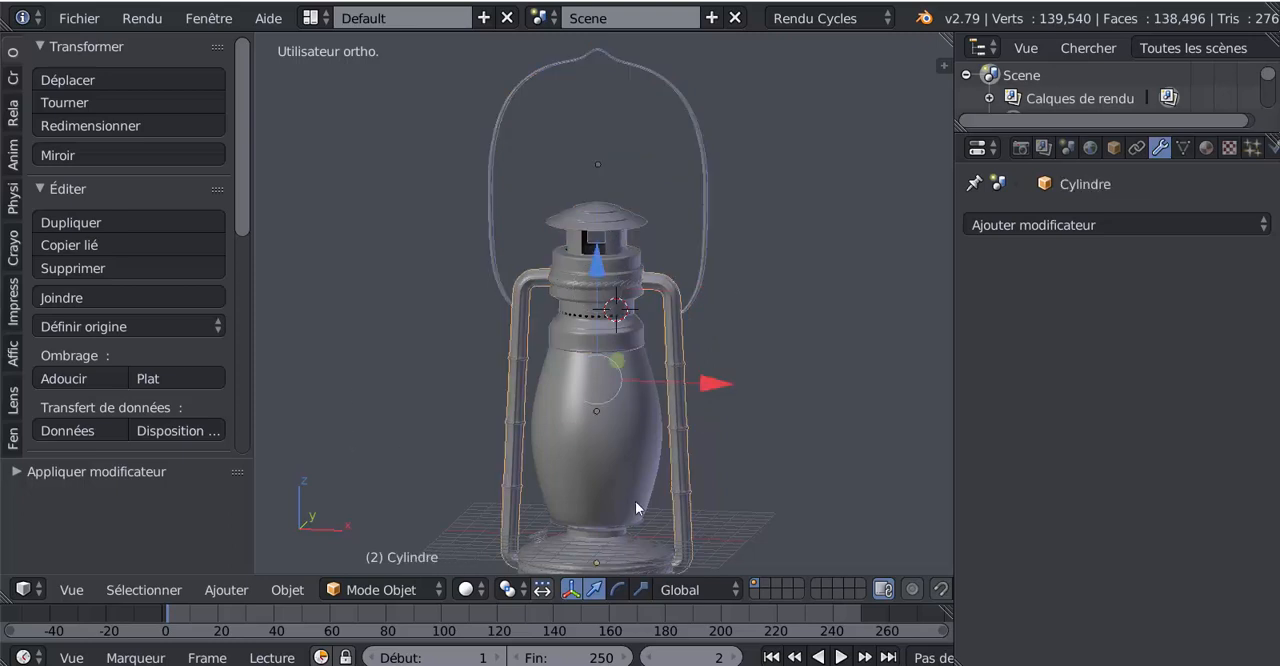
pyautogui.click(82, 296)
pyautogui.scroll(-2, 687, 397)
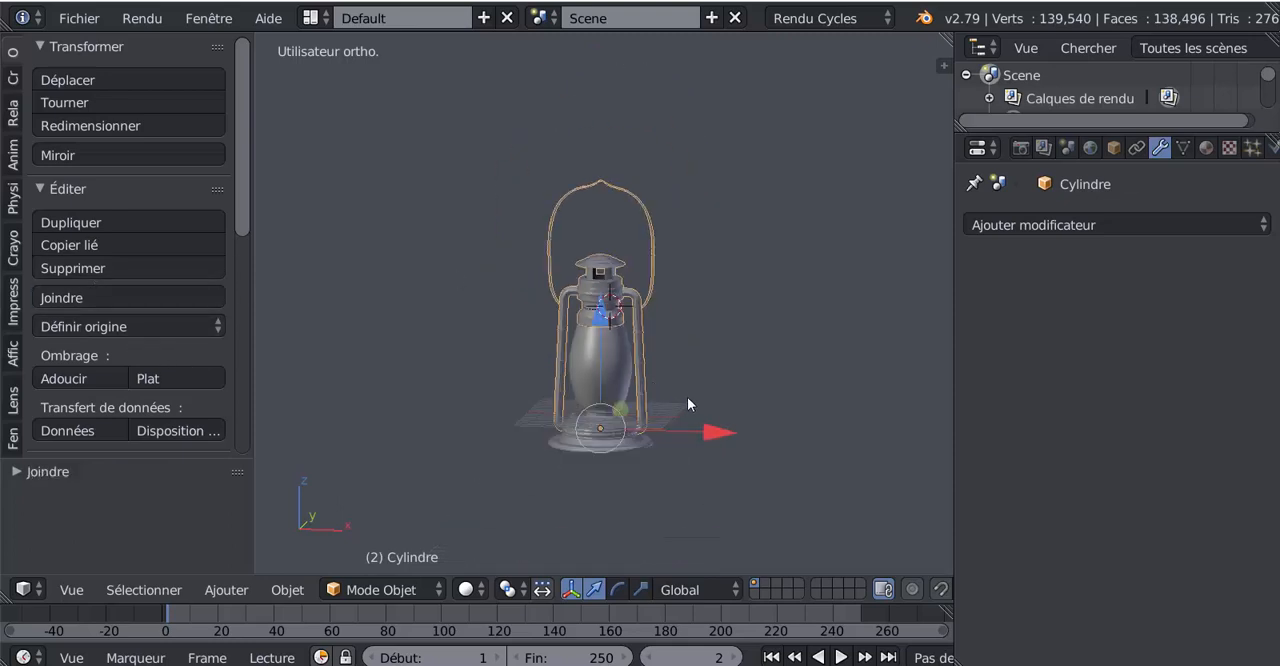
pyautogui.scroll(2, 690, 383)
# Set the joined metal object's origin to its geometry
pyautogui.click(130, 328)
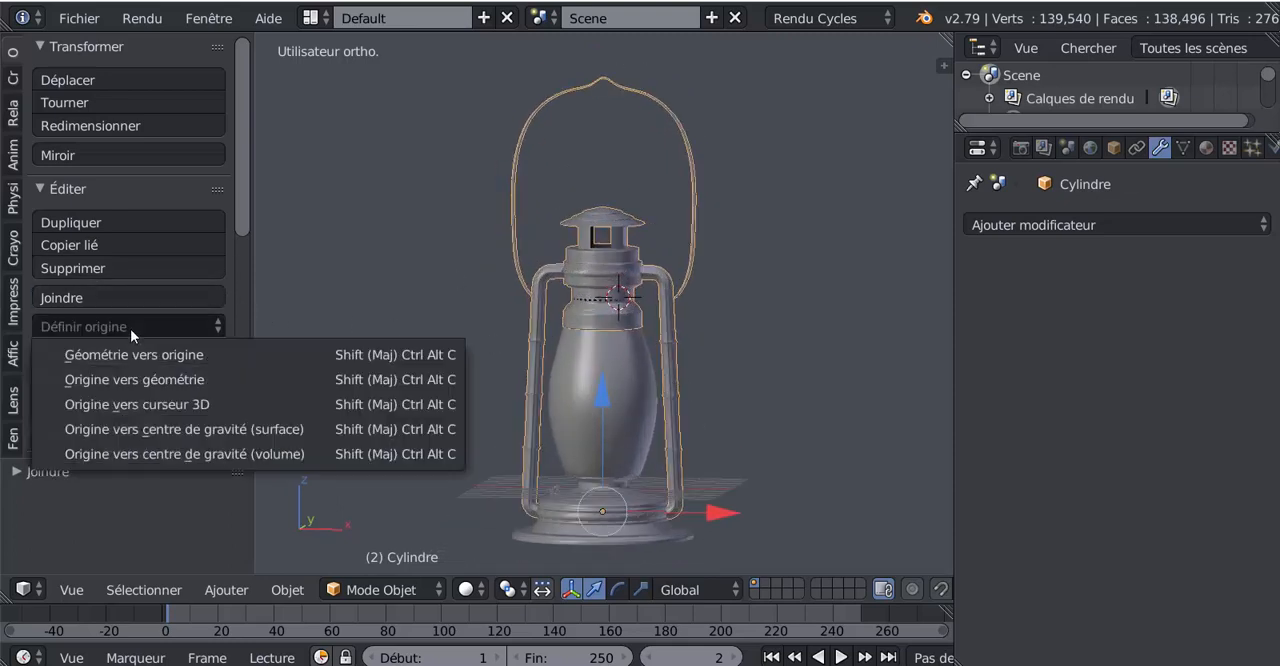
pyautogui.click(144, 379)
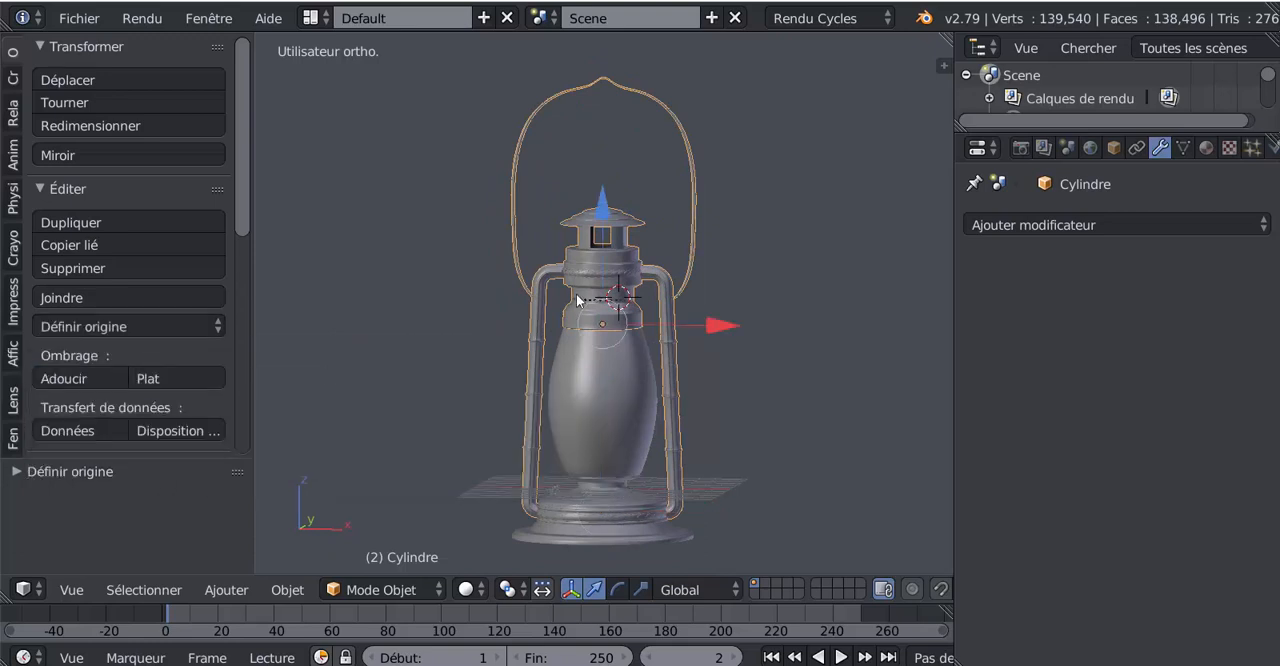
pyautogui.scroll(-1, 737, 429)
pyautogui.scroll(3, 734, 429)
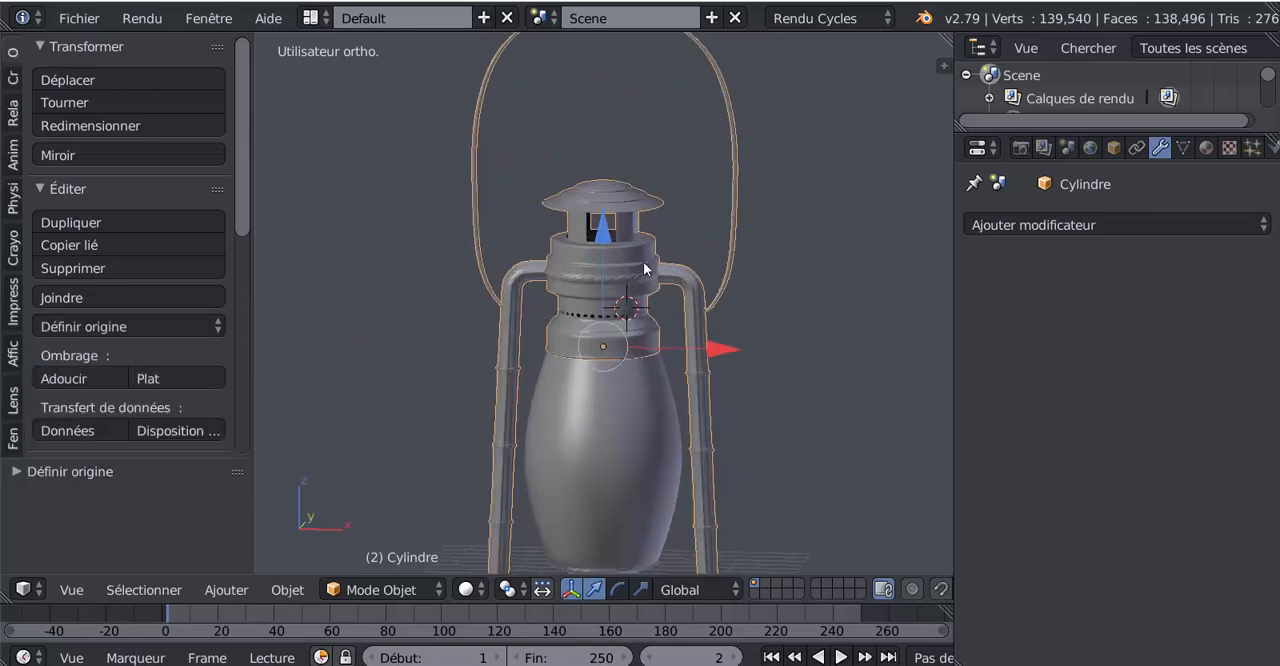
# Select the glass globe and the joined metal frame alternately to check that they are separate objects
pyautogui.scroll(-4, 645, 330)
pyautogui.moveTo(645, 330); pyautogui.dragTo(631, 373, button='middle')
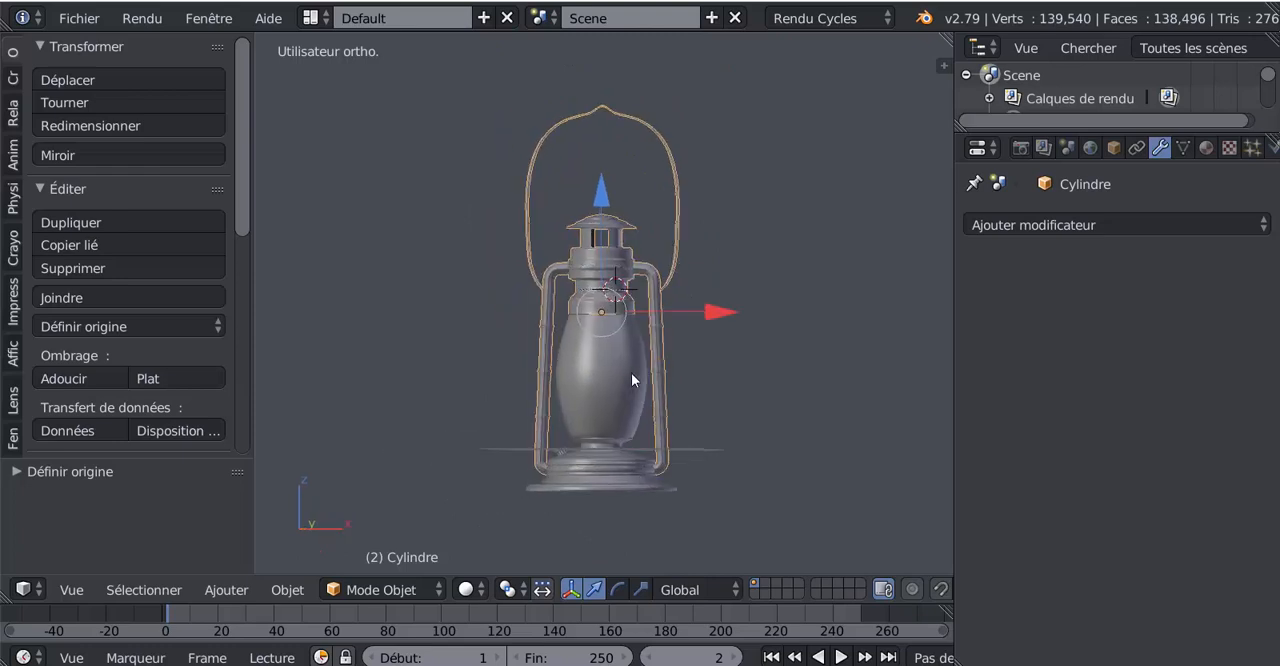
pyautogui.scroll(3, 631, 373)
pyautogui.rightClick(625, 396)
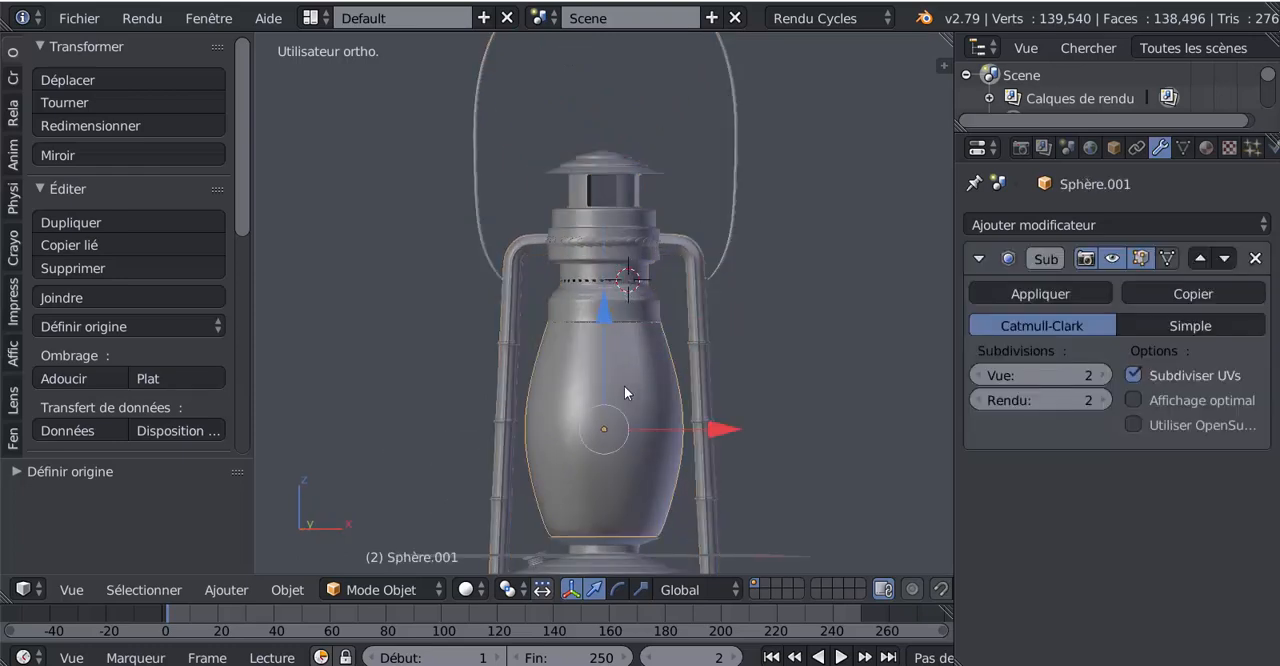
pyautogui.rightClick(612, 293)
pyautogui.rightClick(625, 394)
pyautogui.rightClick(618, 280)
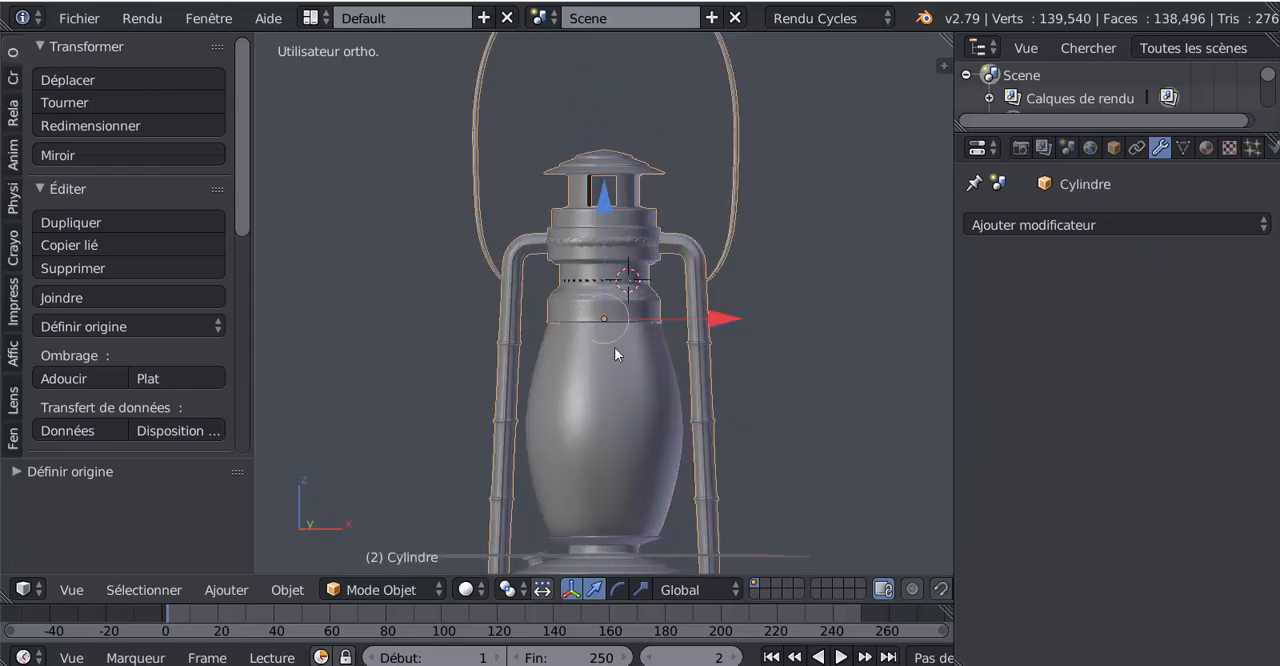
pyautogui.rightClick(614, 381)
pyautogui.rightClick(623, 280)
pyautogui.scroll(-3, 778, 350)
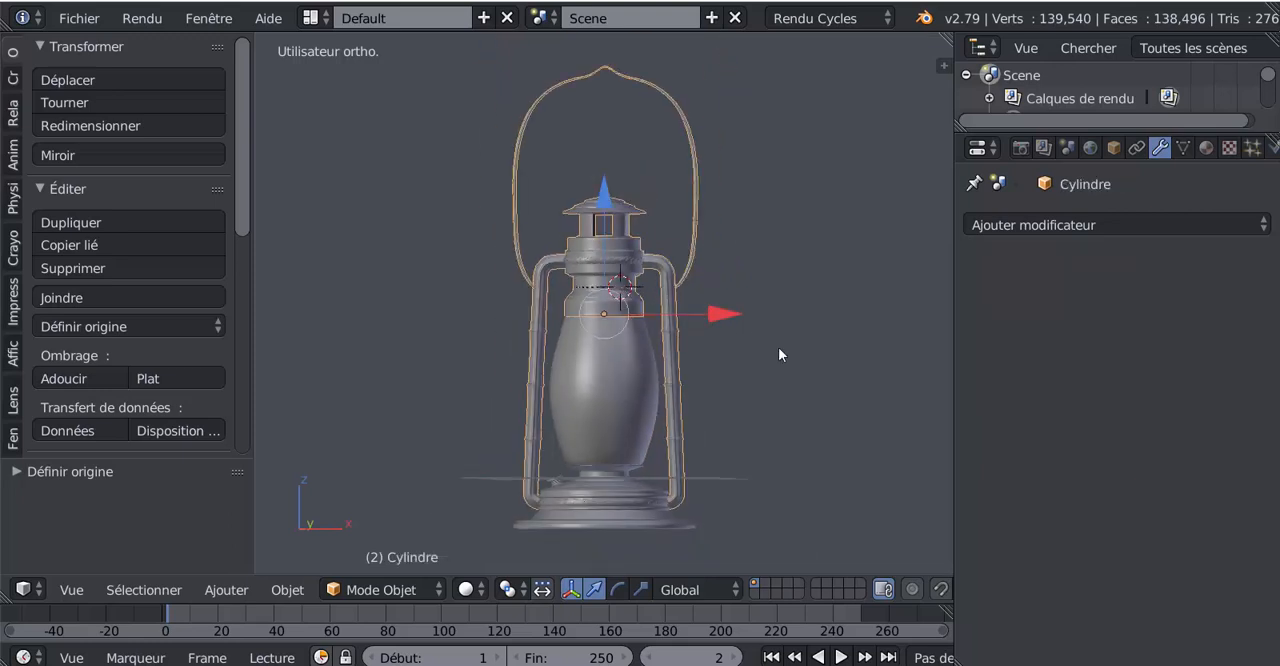
# Enable nodes for the World surface and assign an Environment Texture to its background colour
pyautogui.moveTo(953, 340); pyautogui.dragTo(840, 345)
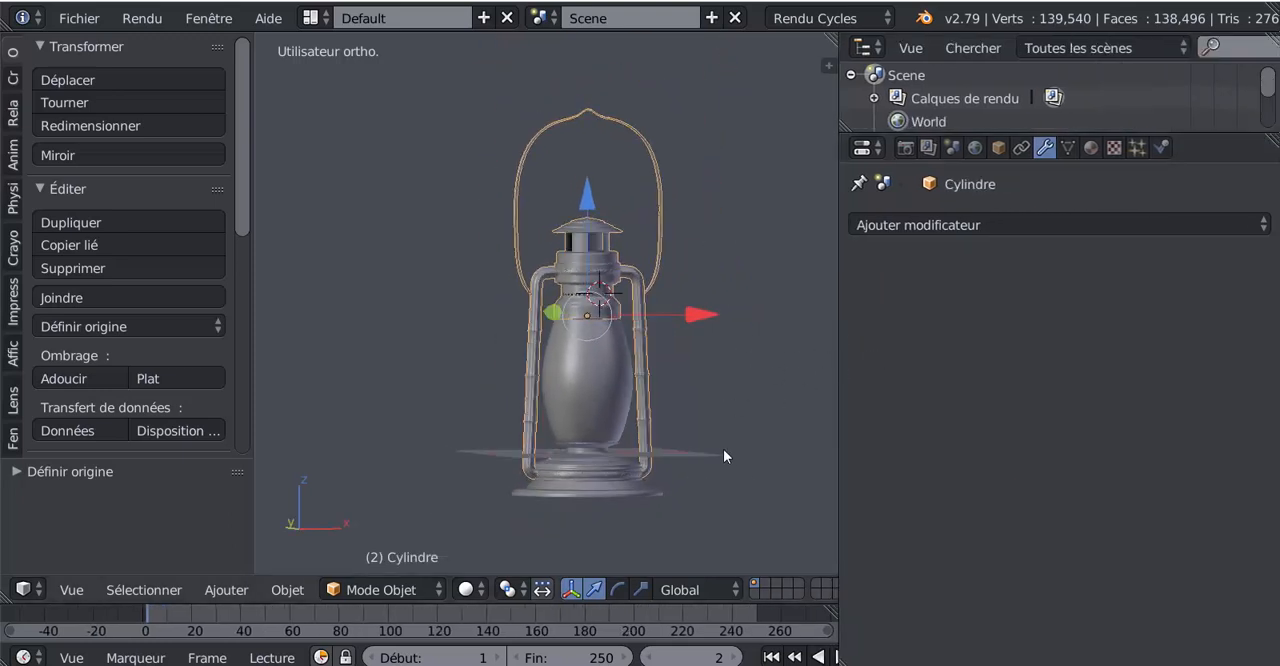
pyautogui.click(982, 148)
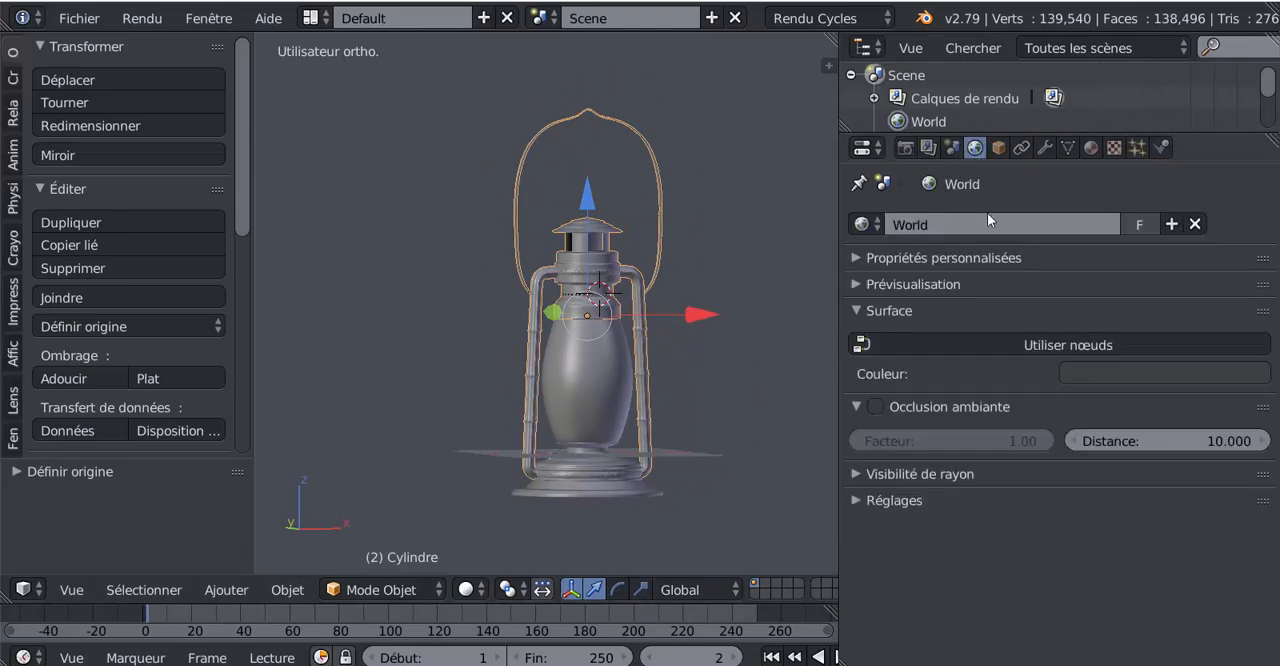
pyautogui.click(1029, 347)
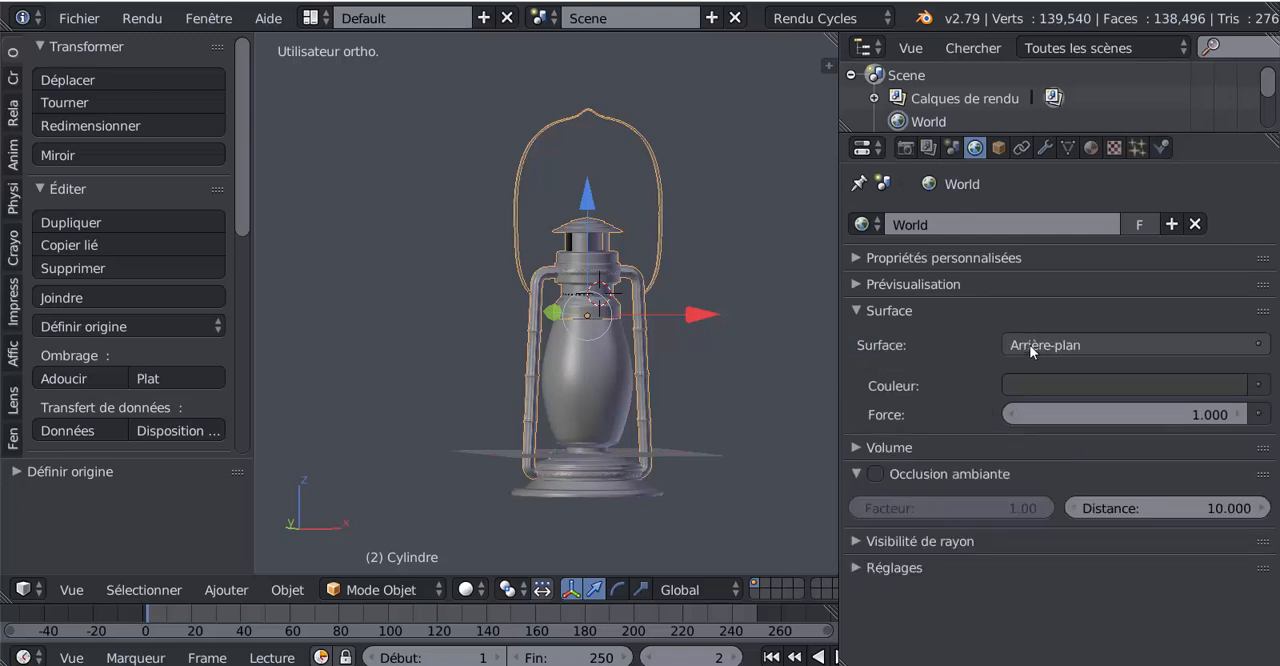
pyautogui.click(1260, 386)
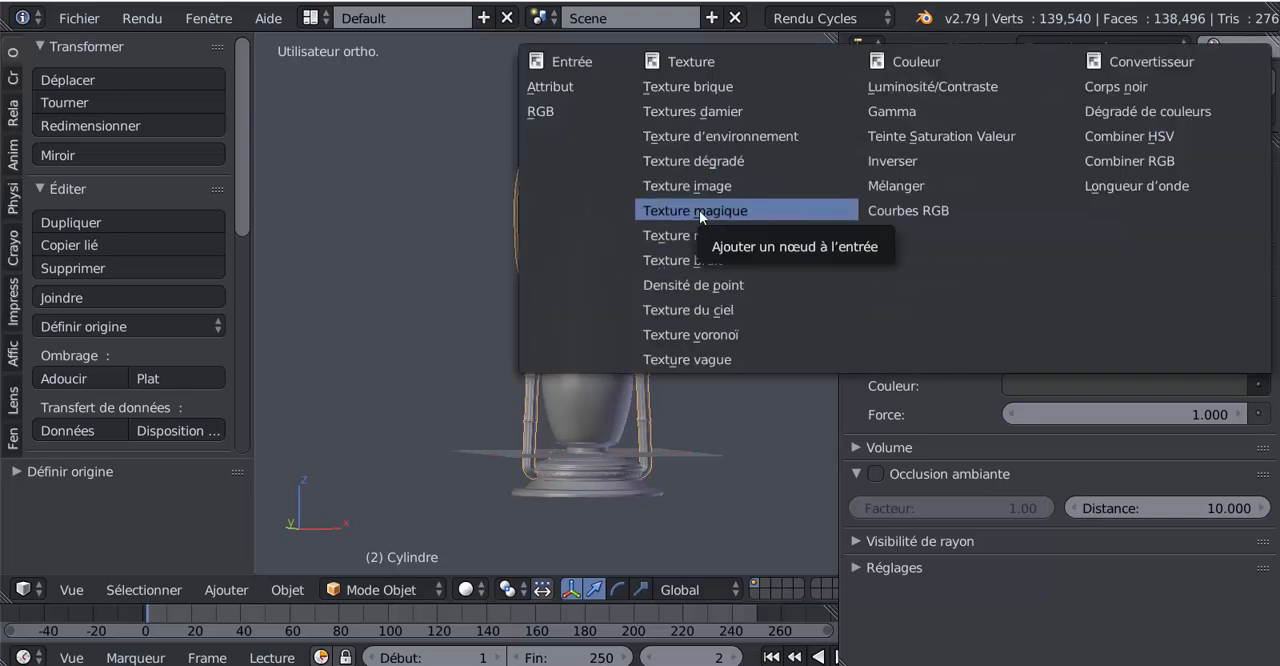
pyautogui.click(728, 137)
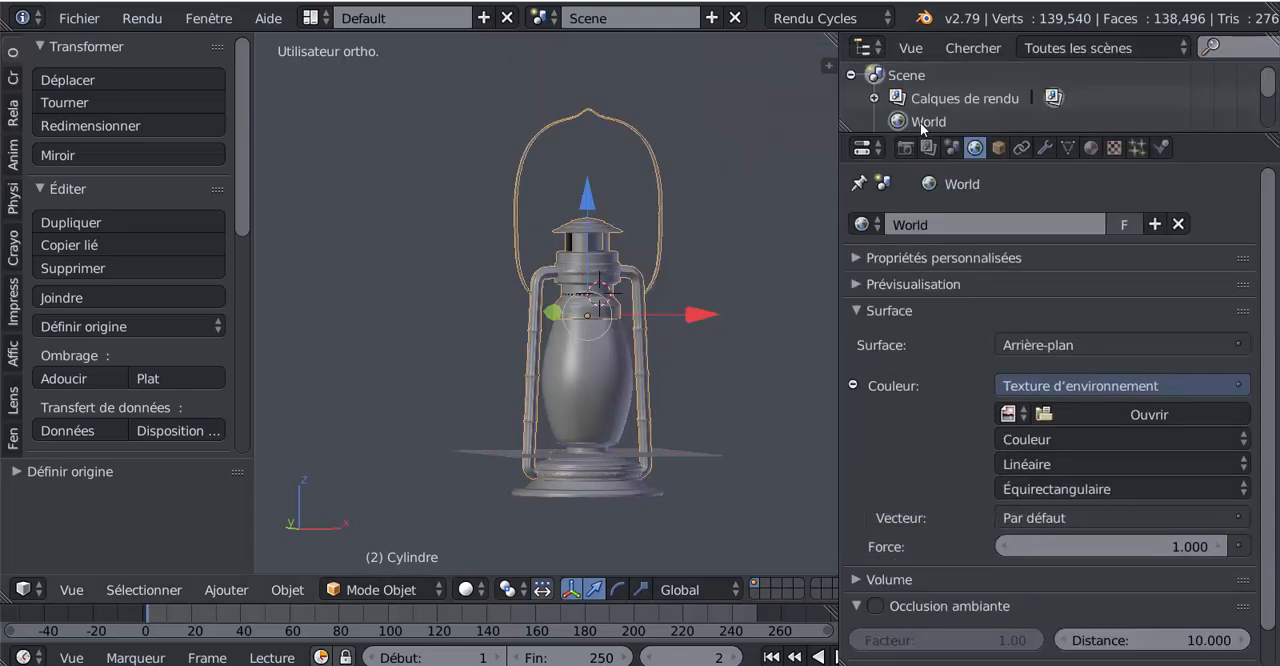
# Load studio017.hdr from the bookmarked Studio folder as the World environment image, browsing the files as thumbnails
pyautogui.click(1155, 417)
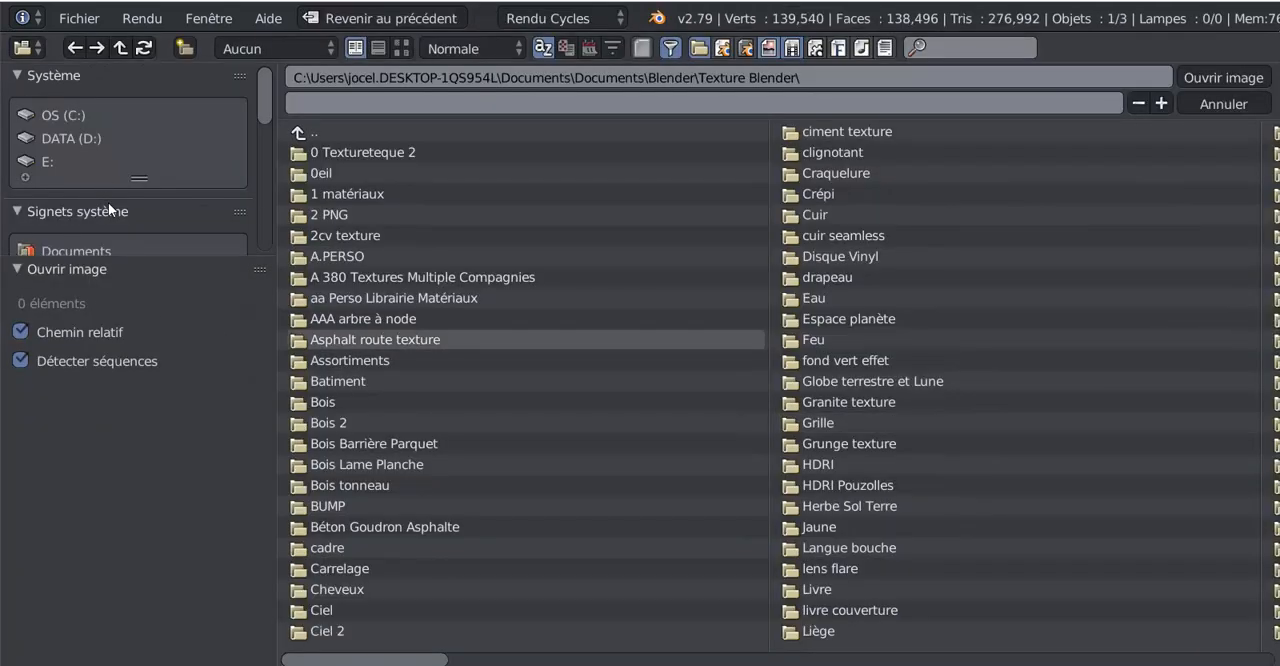
pyautogui.moveTo(266, 91); pyautogui.dragTo(268, 203)
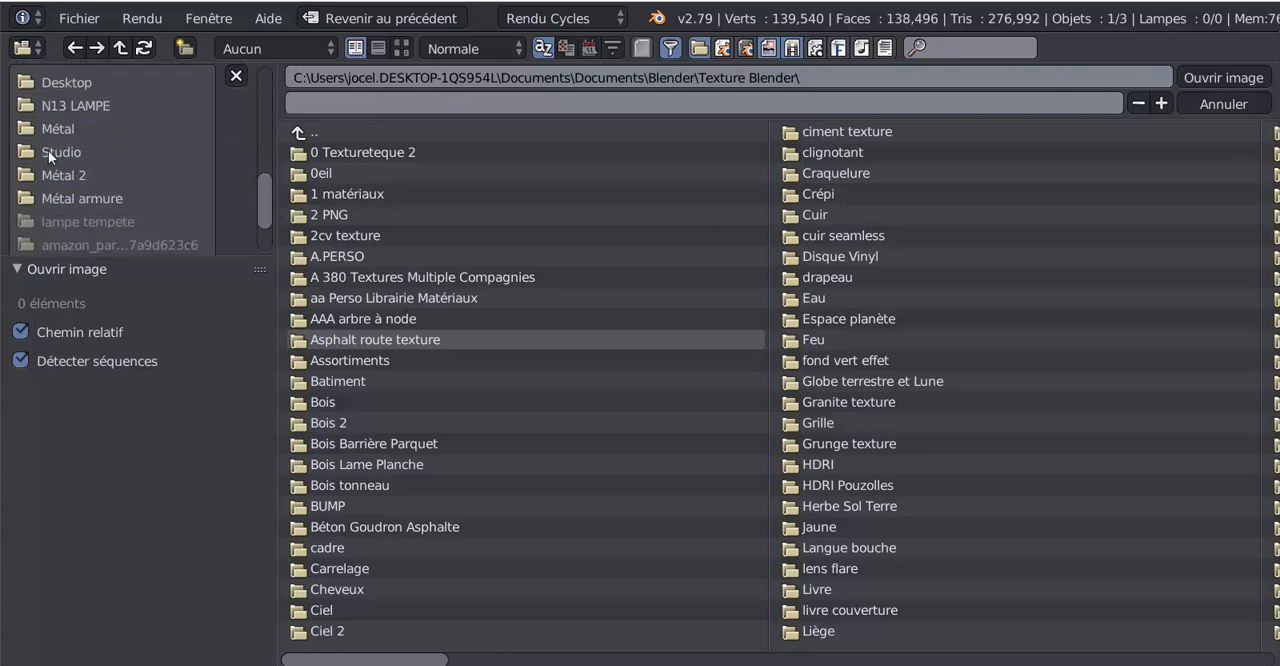
pyautogui.click(49, 152)
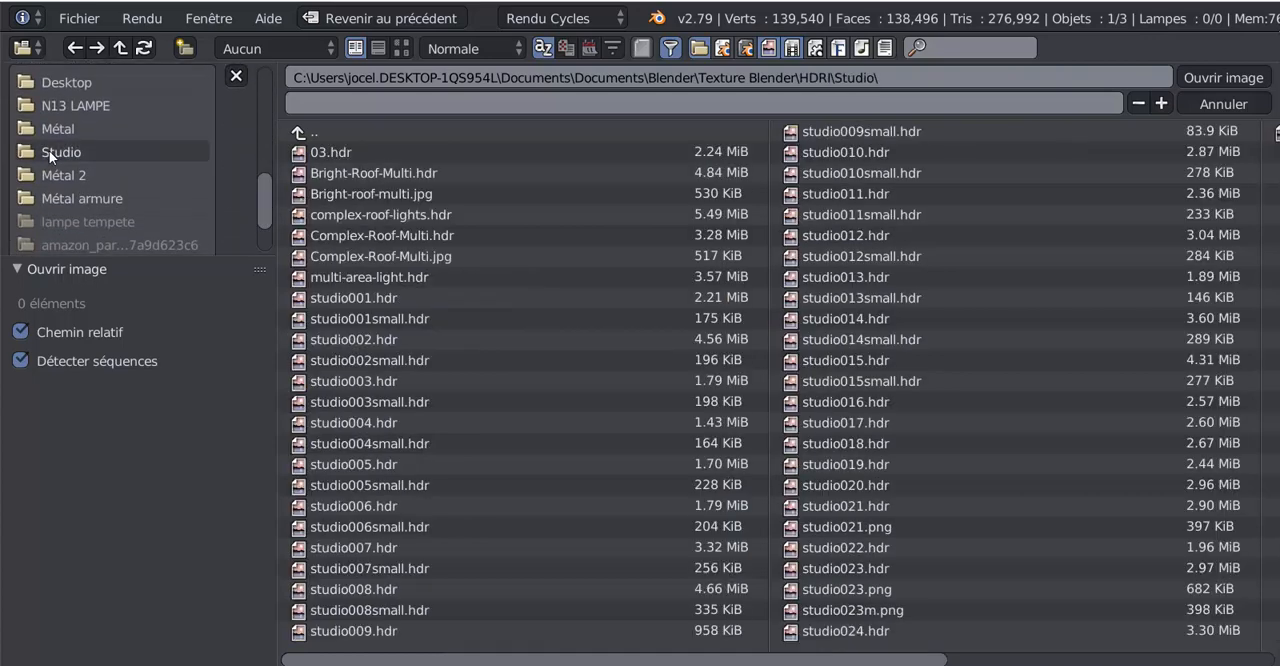
pyautogui.click(400, 48)
pyautogui.scroll(-10, 1245, 288)
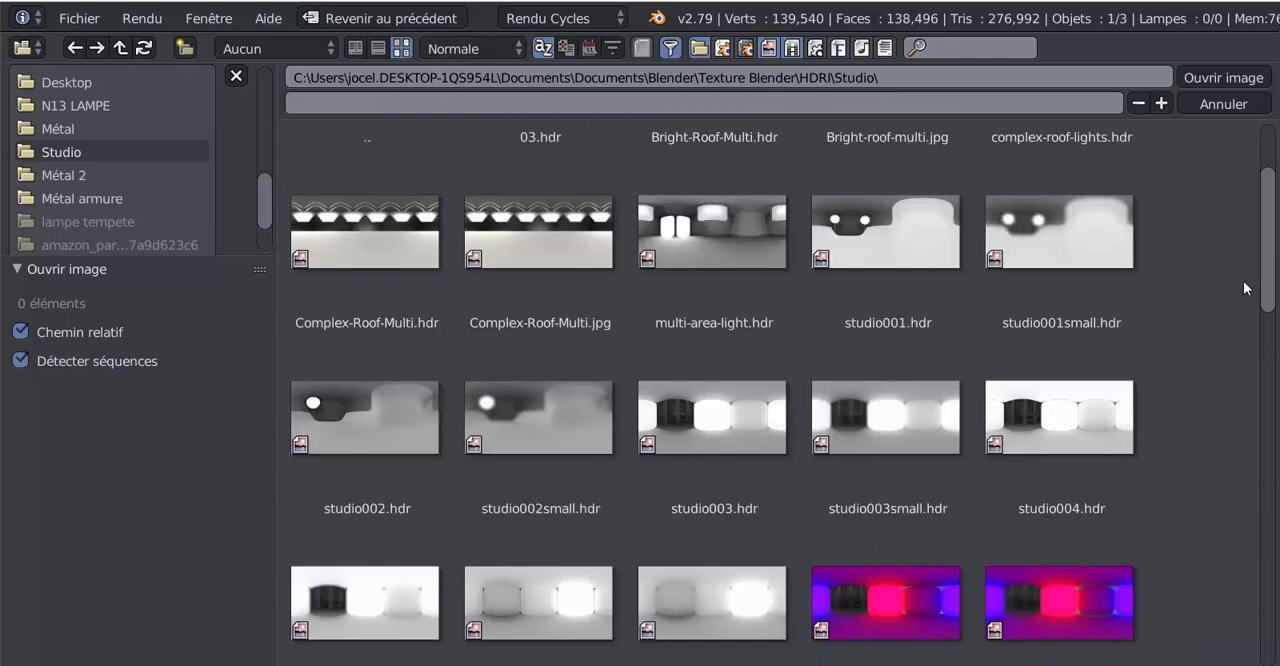
pyautogui.scroll(-8, 1245, 288)
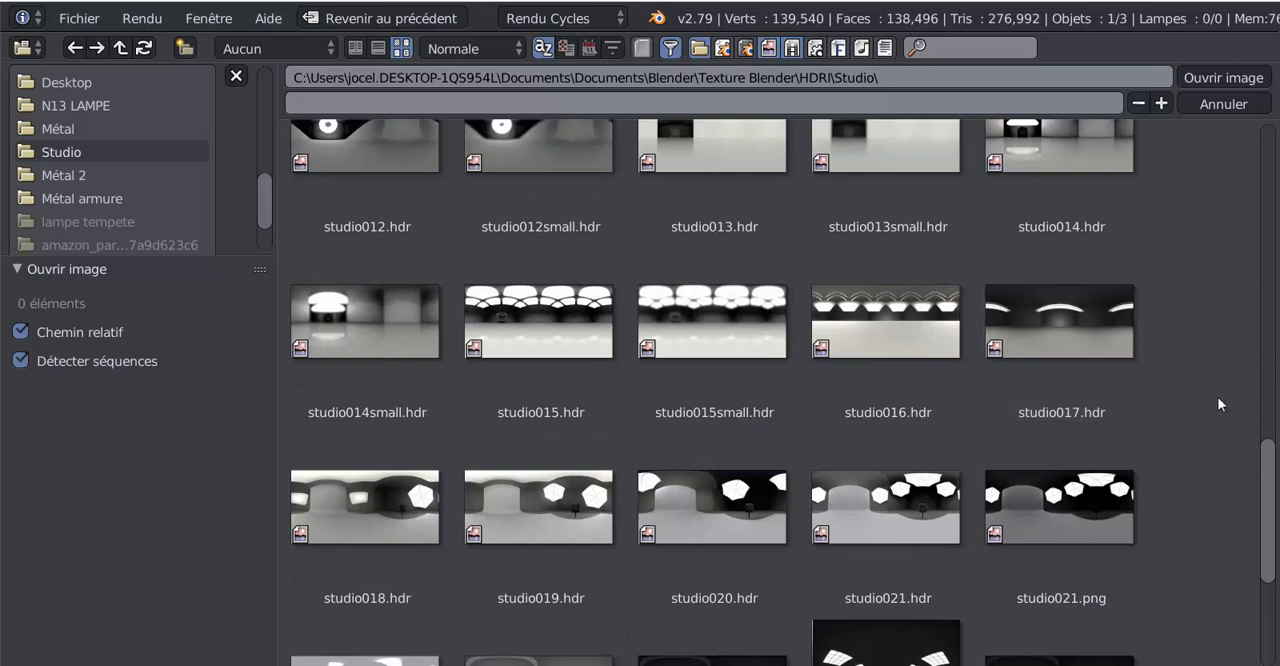
pyautogui.click(1057, 312)
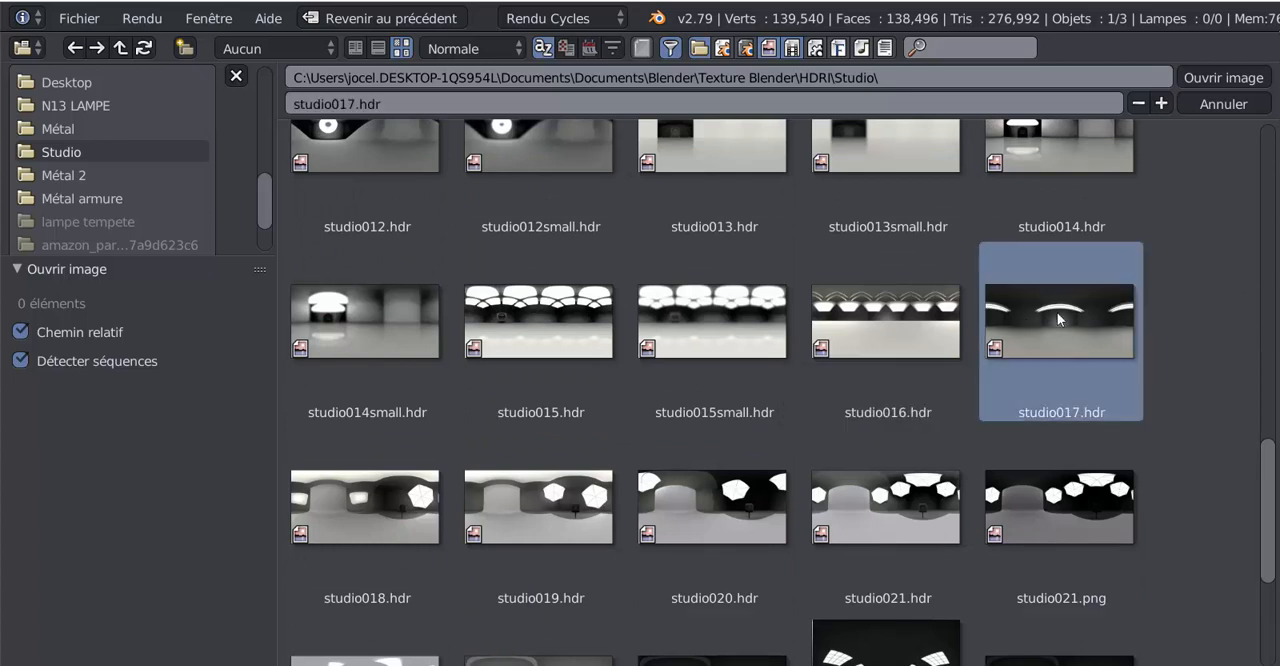
pyautogui.click(1219, 80)
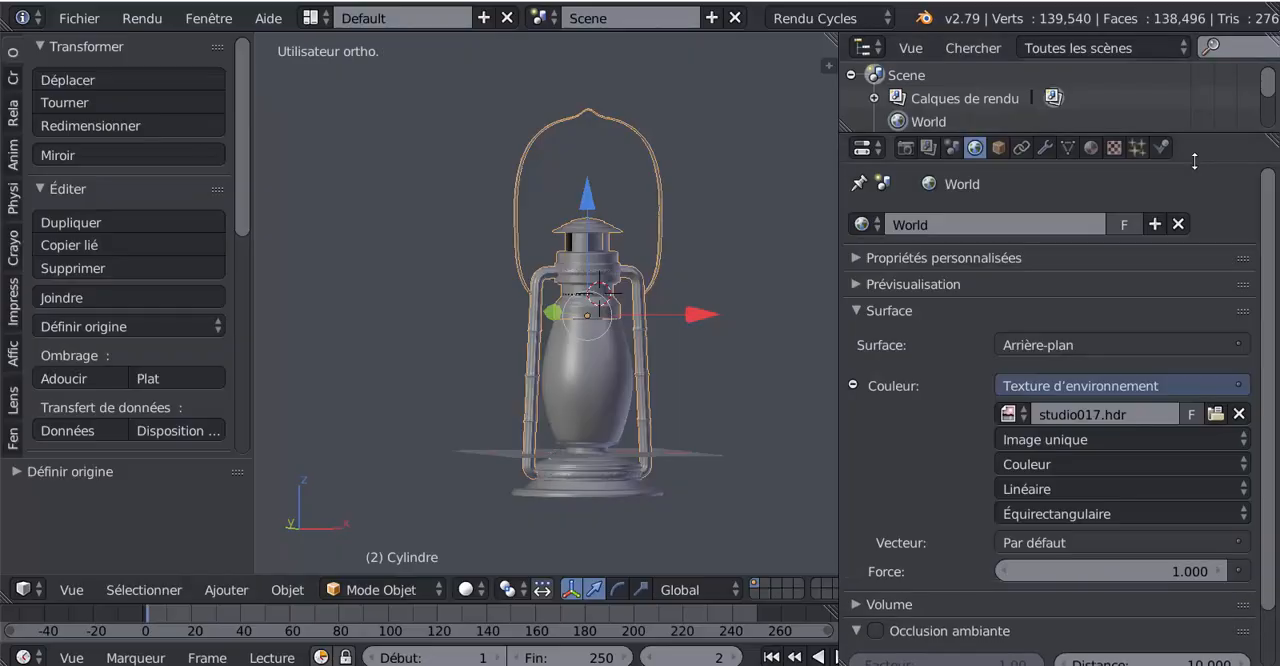
# Preview the lantern under the HDRI lighting in Rendered shading and return the viewport to Solid
pyautogui.click(510, 589)
pyautogui.click(467, 589)
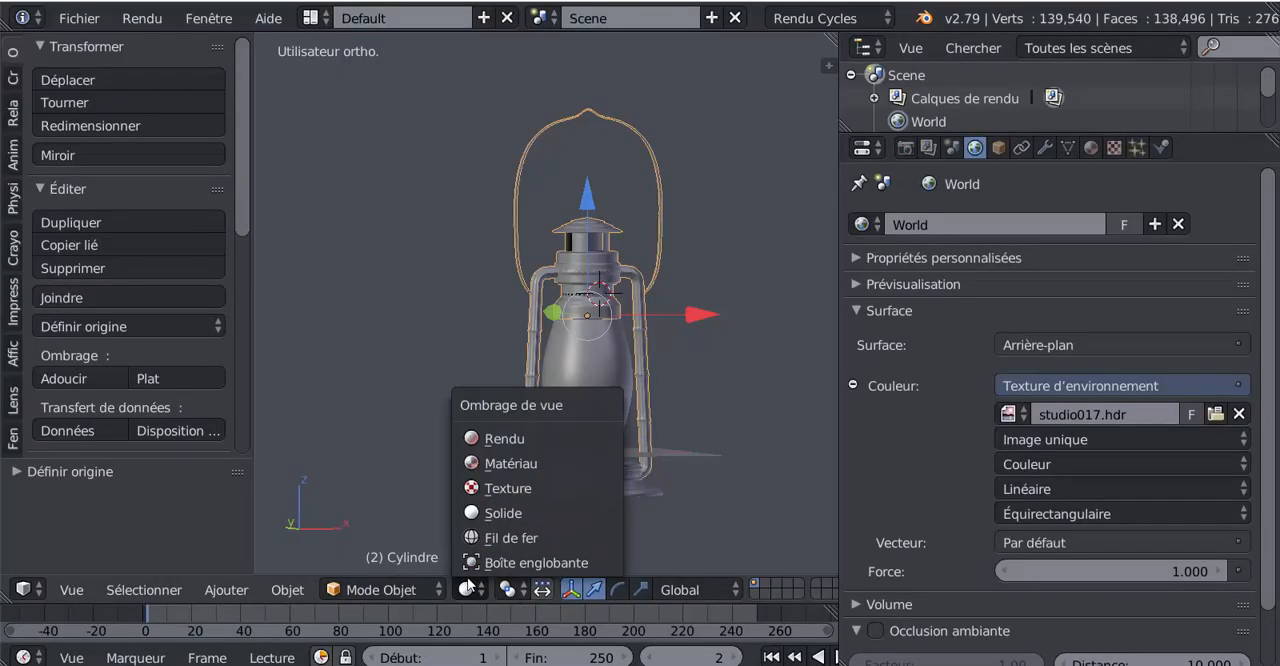
pyautogui.click(490, 438)
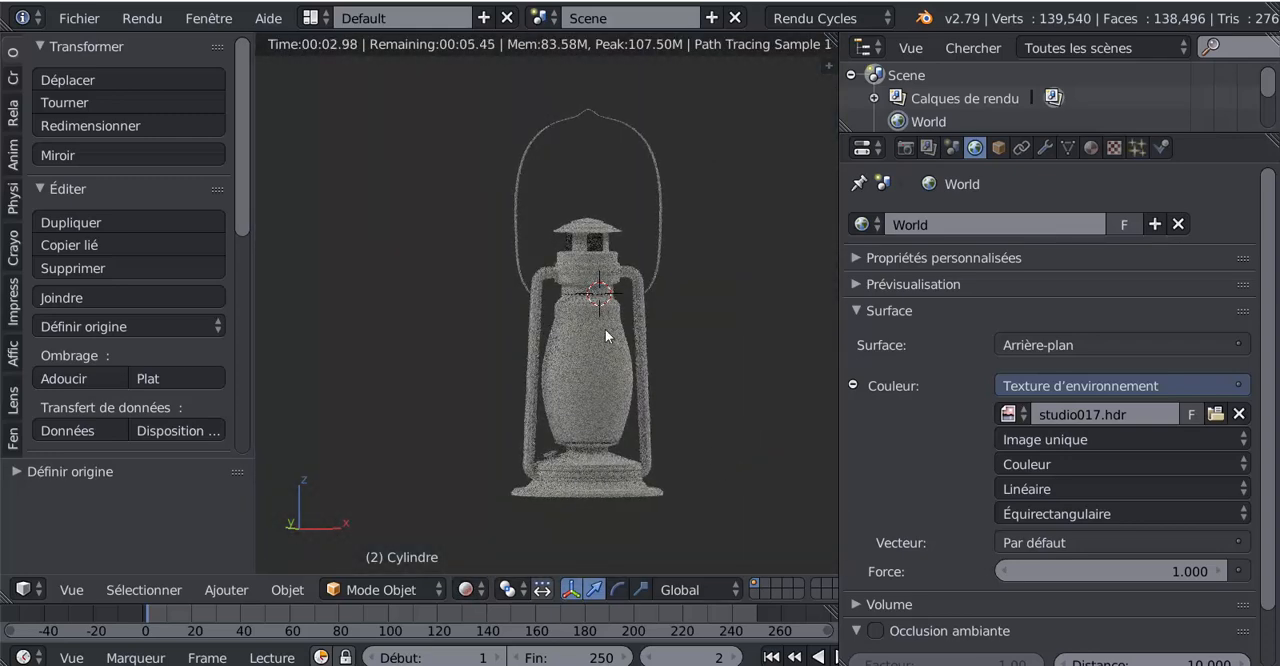
pyautogui.click(1091, 148)
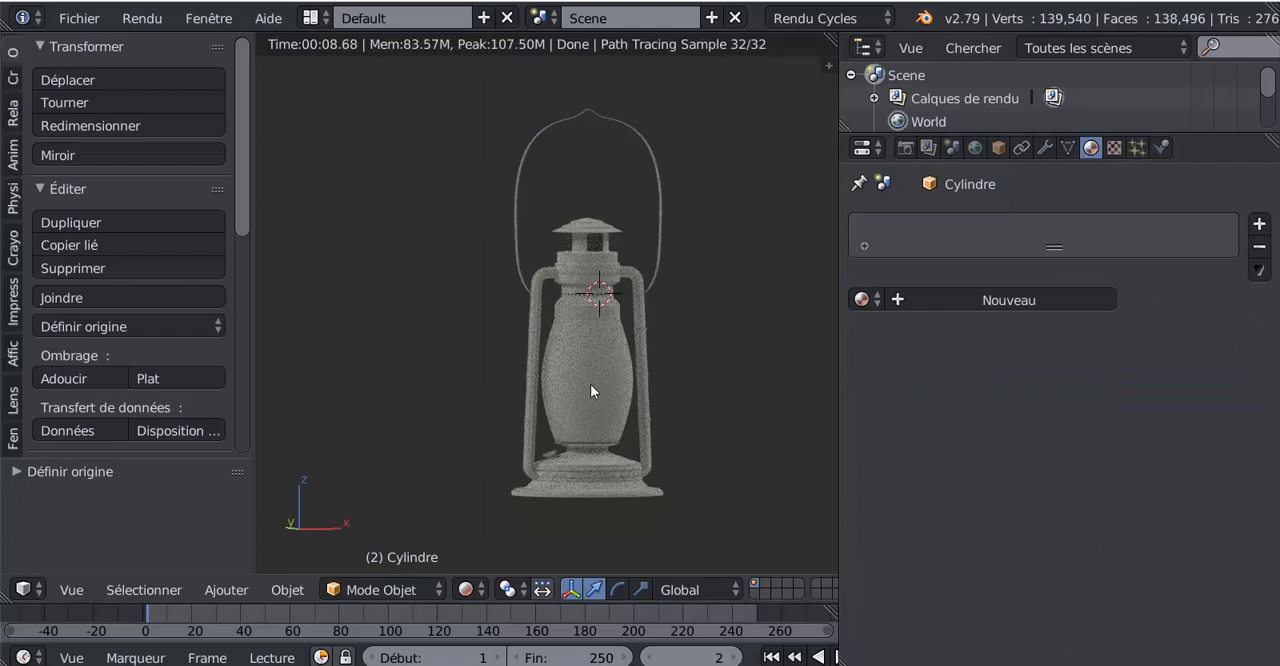
pyautogui.click(466, 589)
pyautogui.click(469, 507)
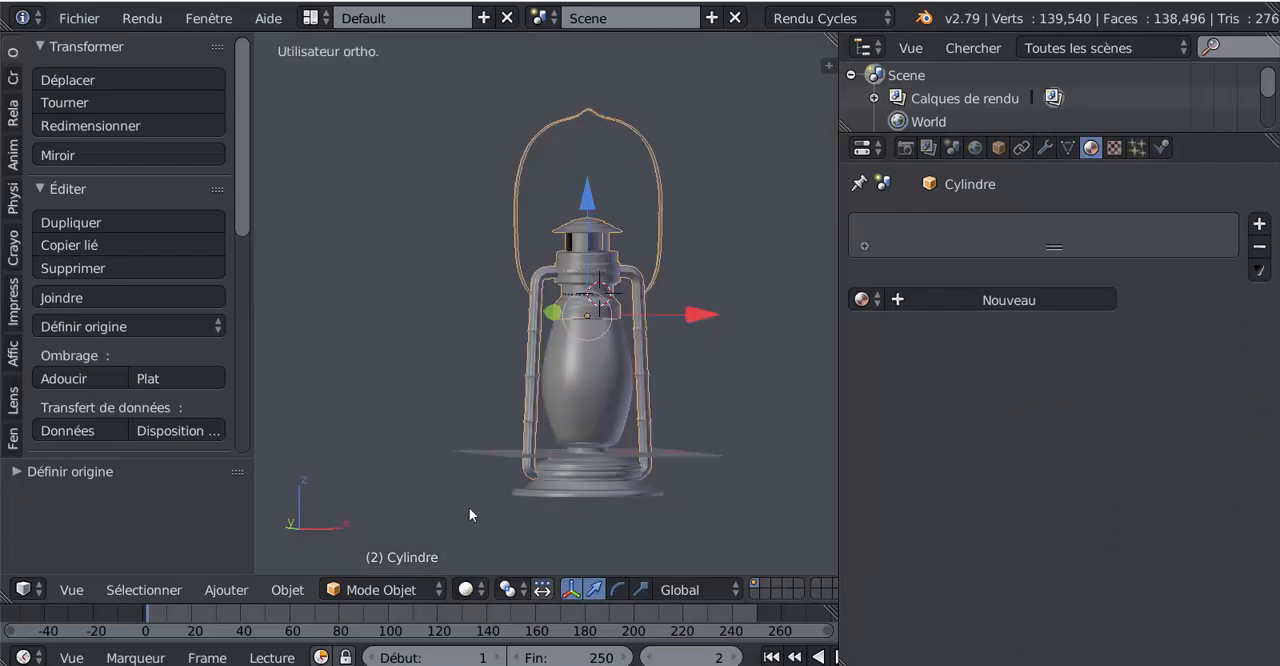
# Create a new material for the joined metal object and set its surface shader to BSDF guidé
pyautogui.scroll(1, 611, 397)
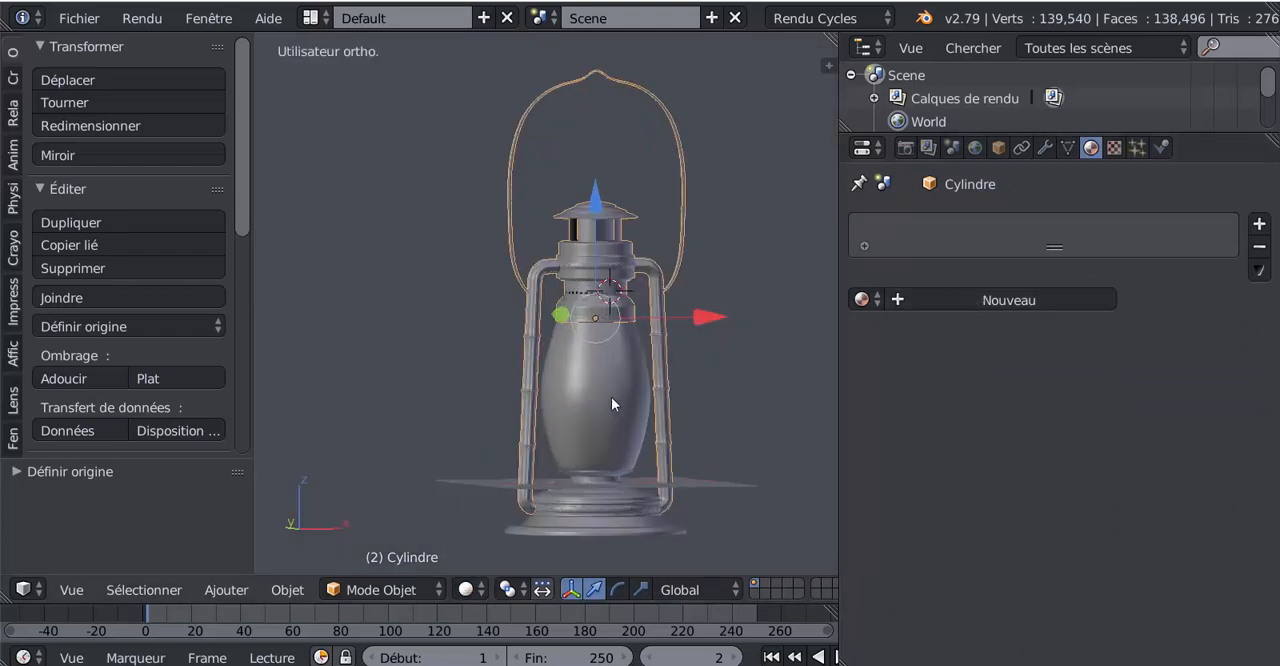
pyautogui.click(1020, 301)
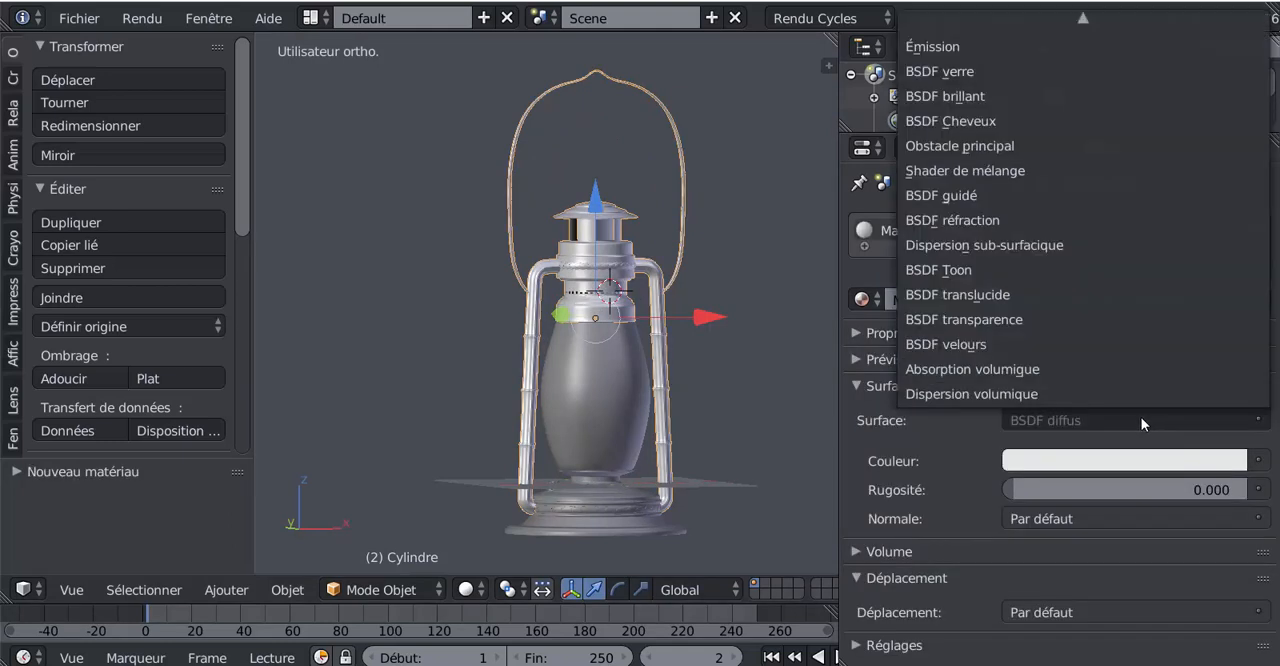
pyautogui.click(1113, 420)
pyautogui.click(948, 193)
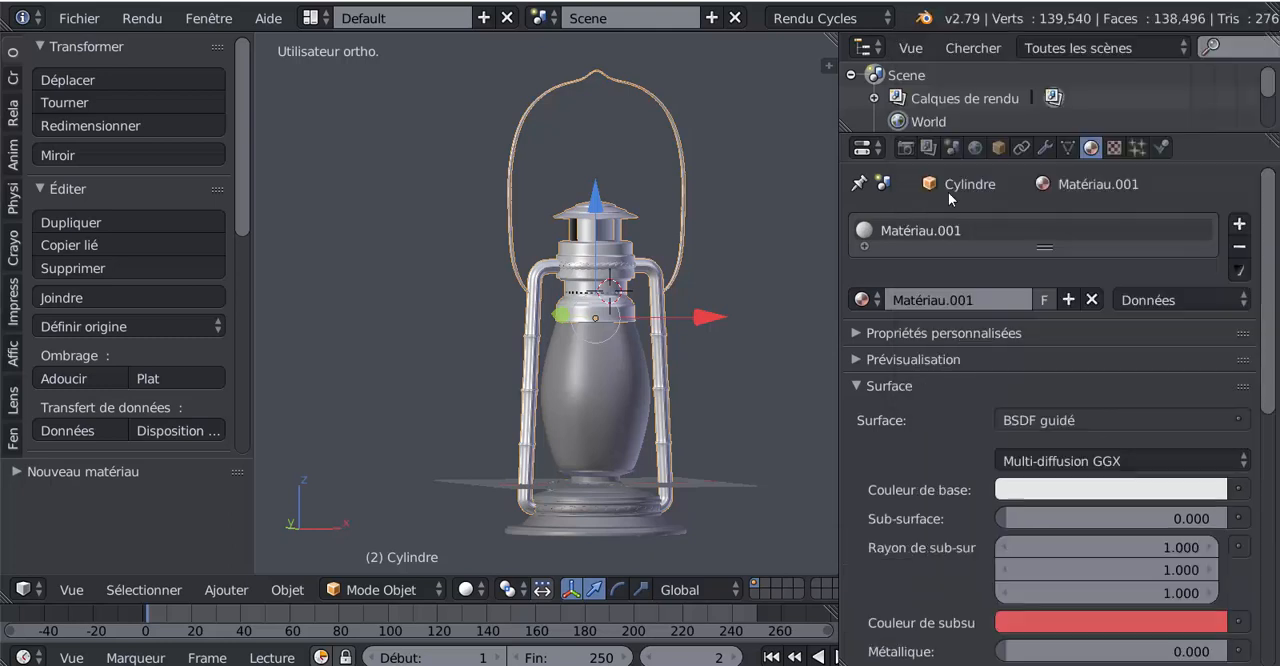
pyautogui.scroll(-5, 1277, 370)
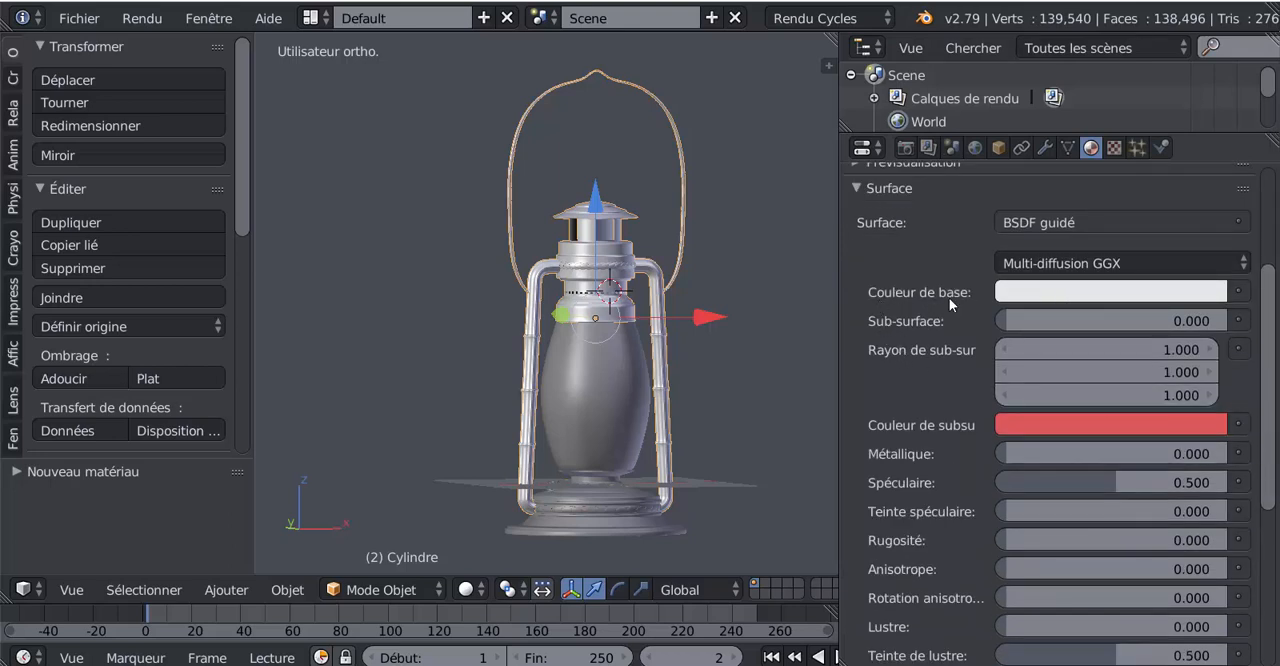
# Assign an Image Texture to the base colour of the metal object's BSDF guidé material
pyautogui.click(1240, 292)
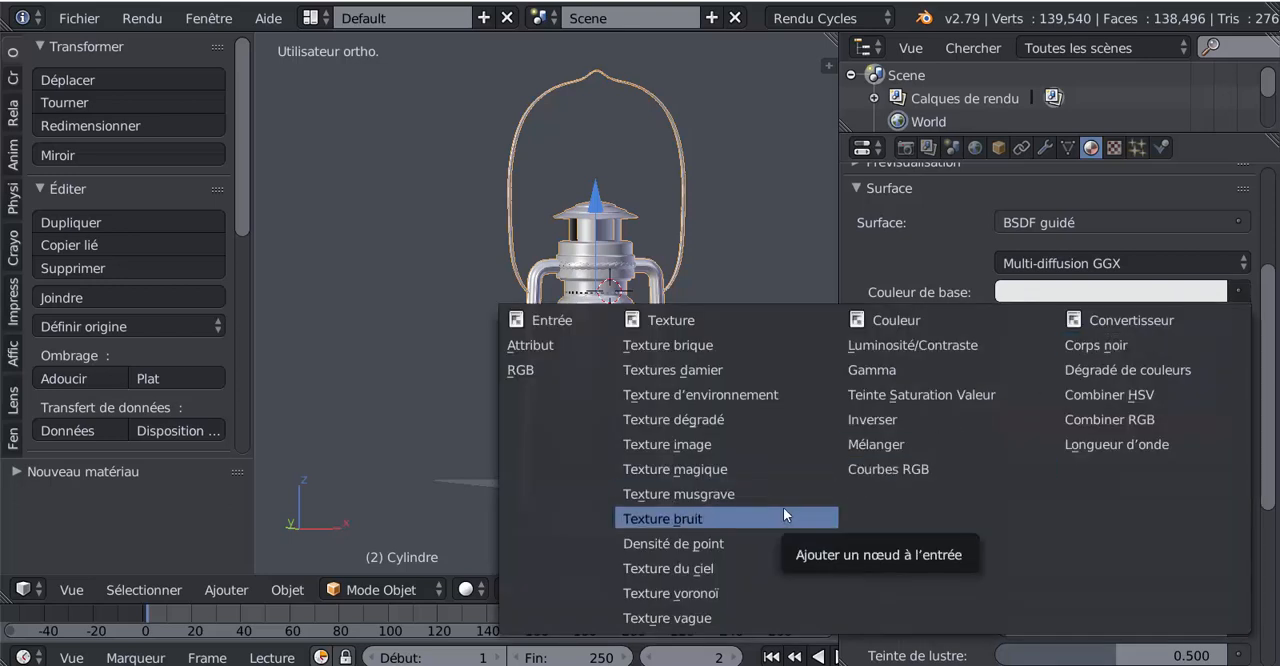
pyautogui.click(670, 445)
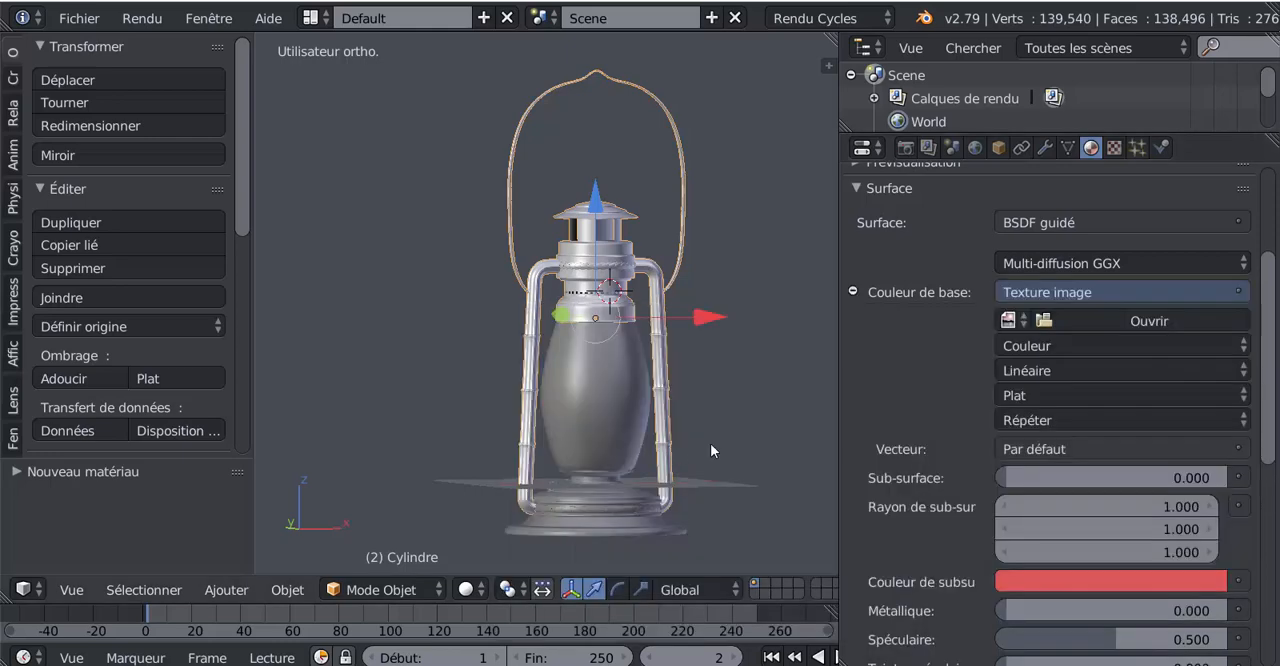
pyautogui.scroll(-3, 1220, 298)
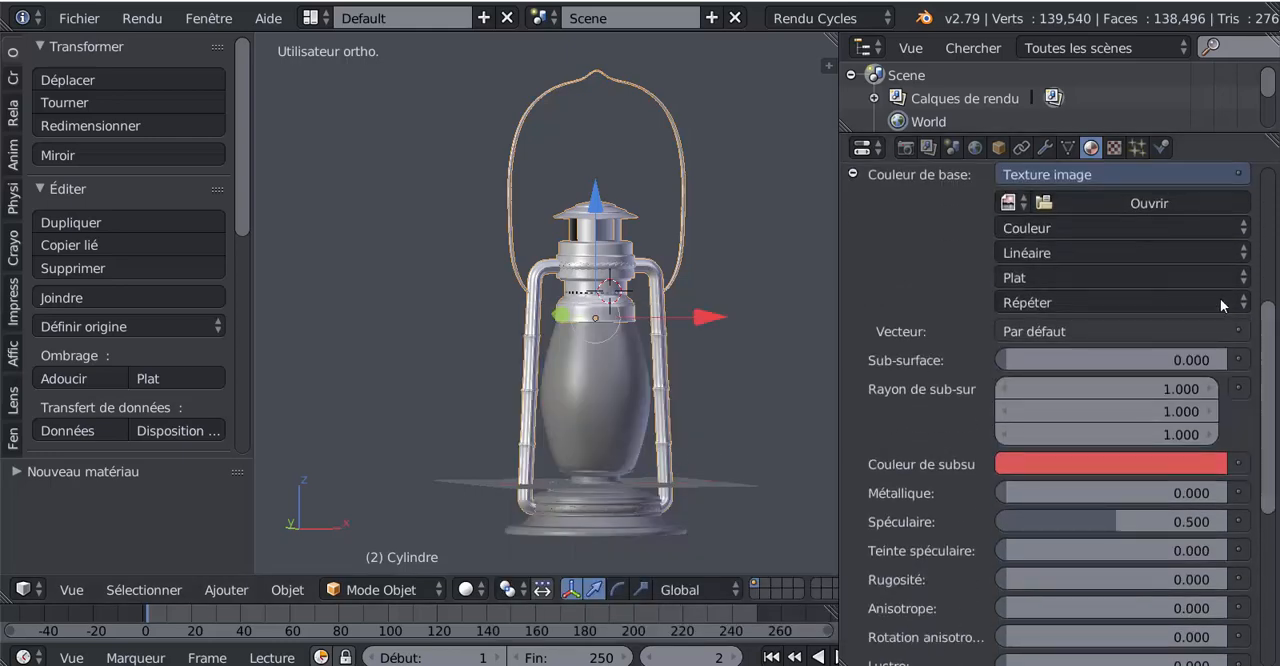
# Load Galva (1).jpg from the bookmarked Métal folder as the base colour image, browsing the files as thumbnails
pyautogui.click(1149, 205)
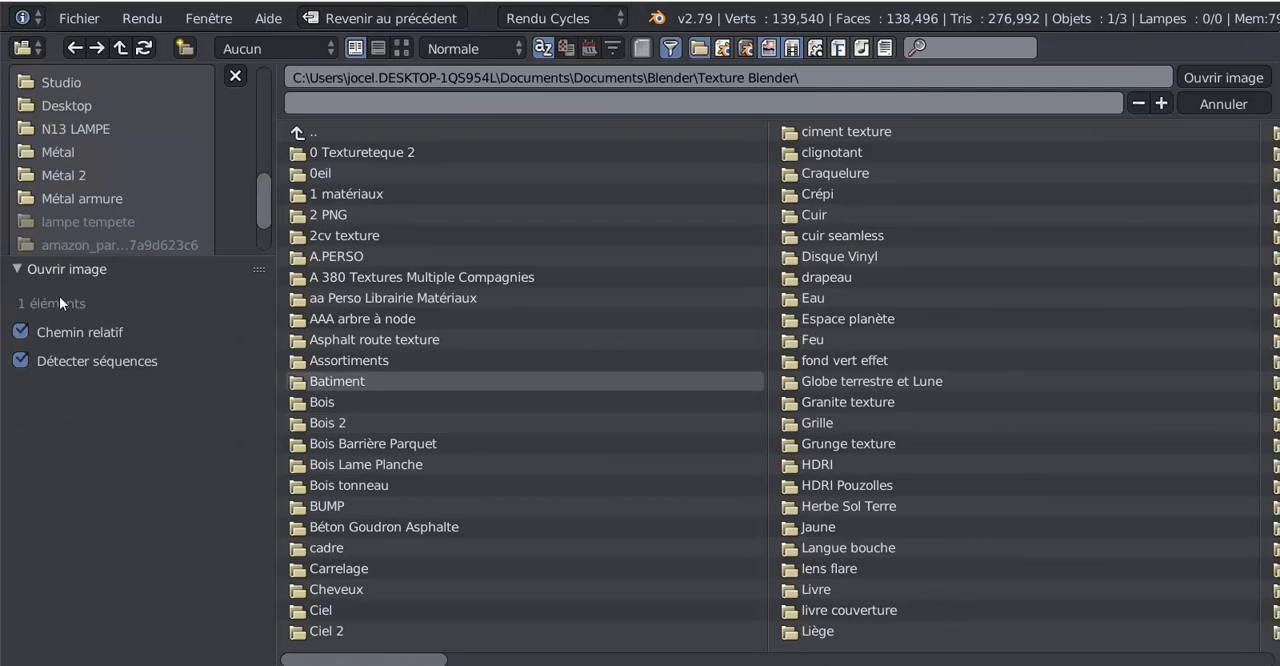
pyautogui.click(58, 154)
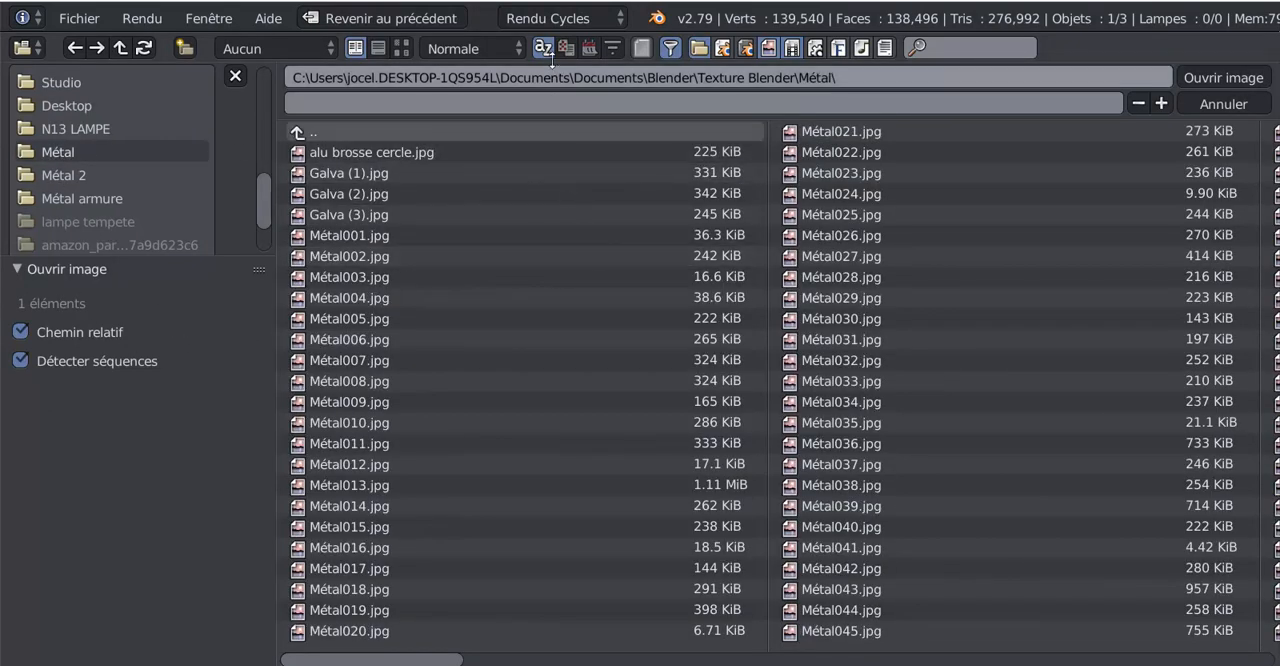
pyautogui.click(403, 48)
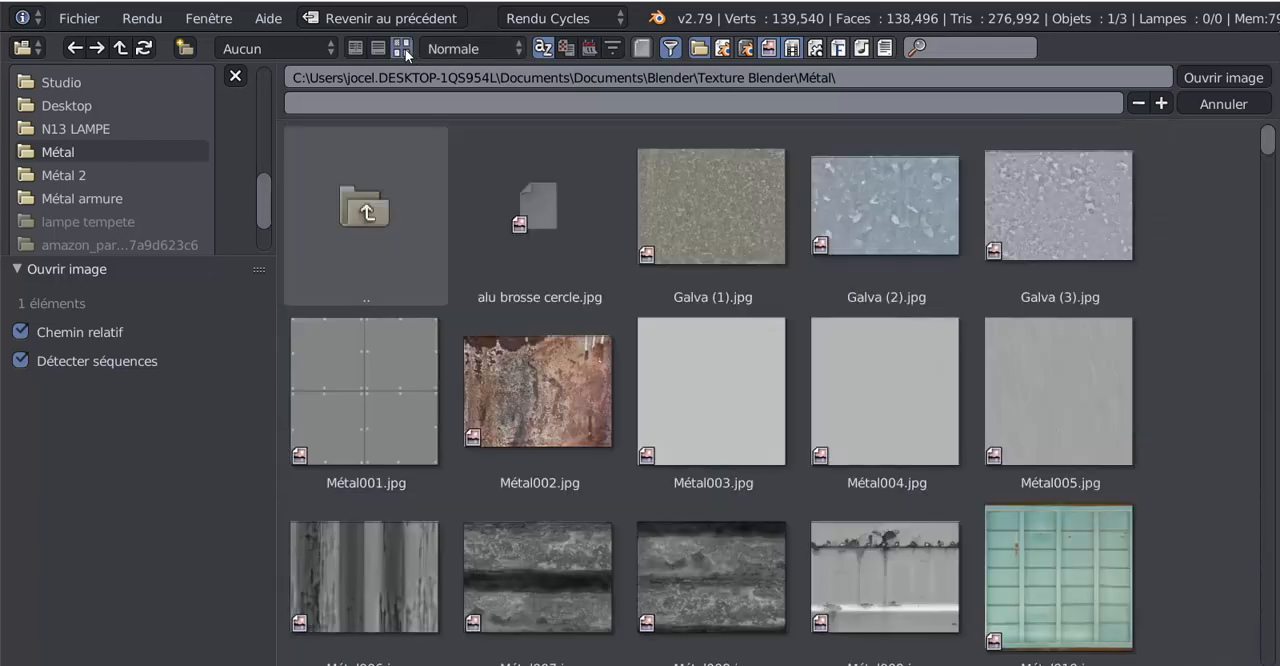
pyautogui.click(717, 211)
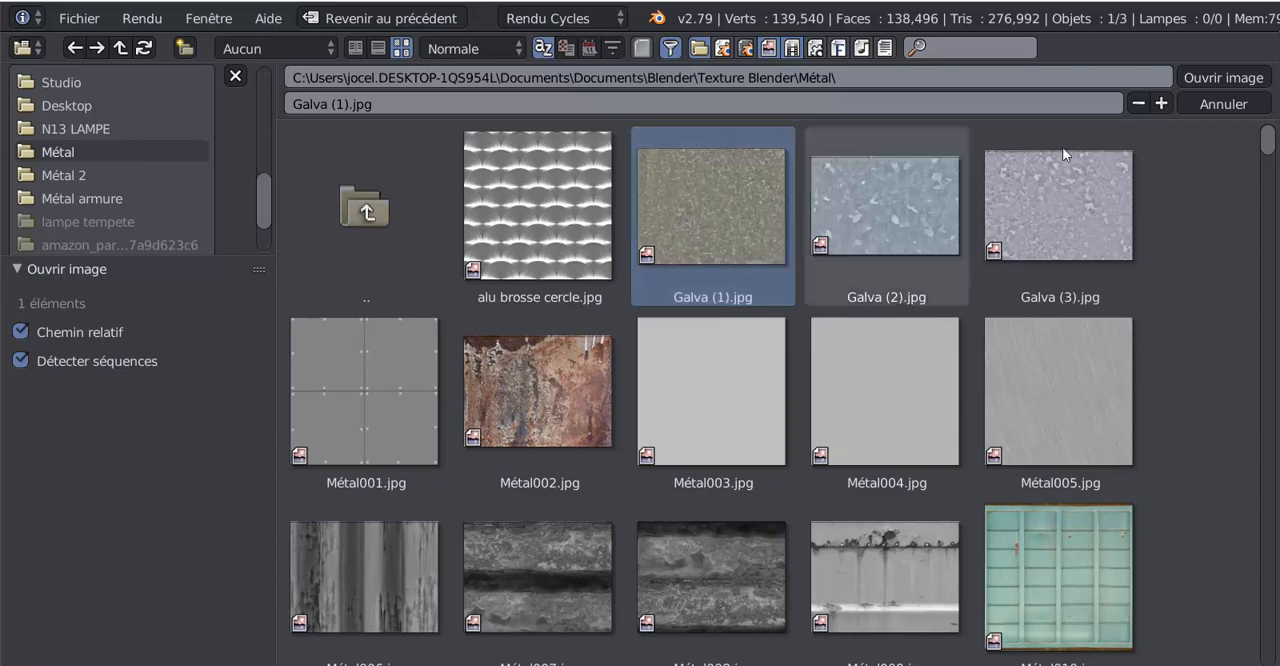
pyautogui.click(1222, 77)
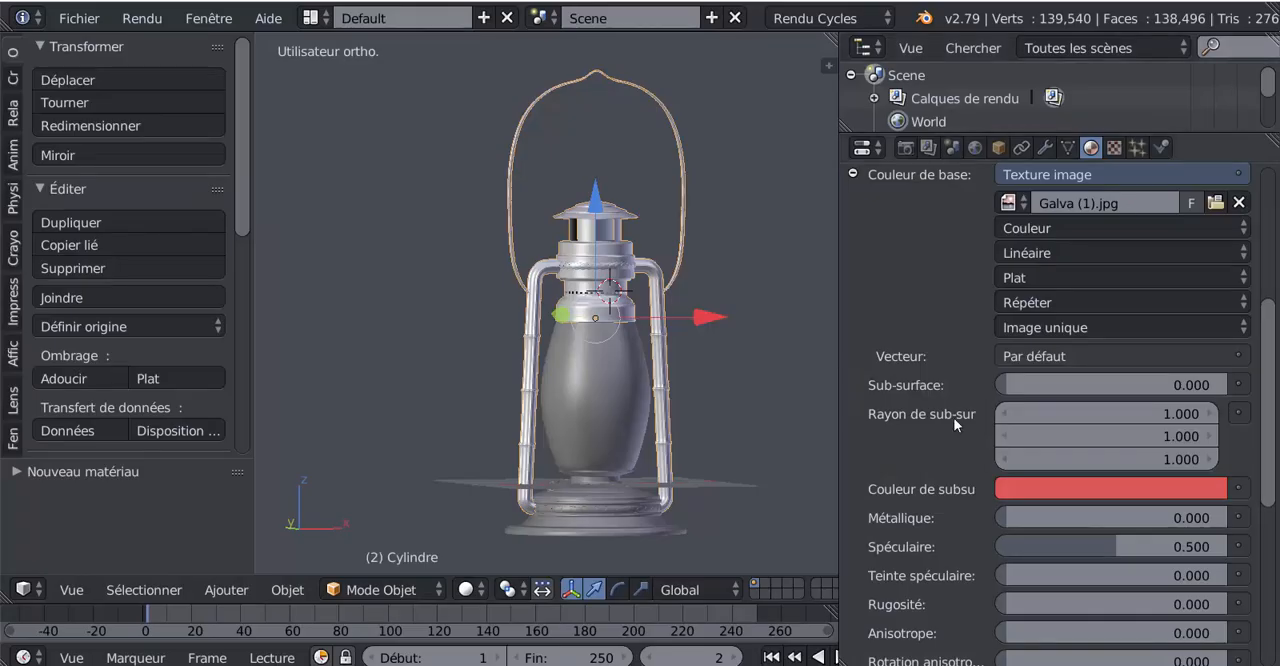
# Preview the galvanised texture on the lantern's upper metal parts in Rendered shading
pyautogui.click(474, 587)
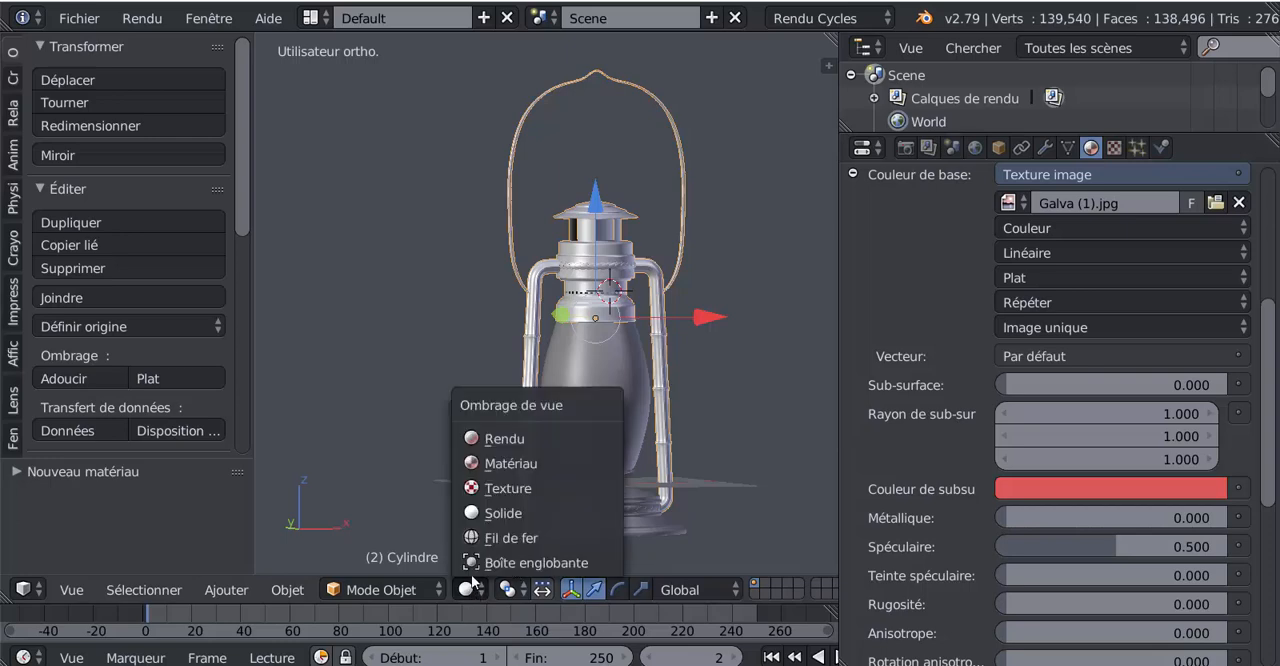
pyautogui.click(487, 440)
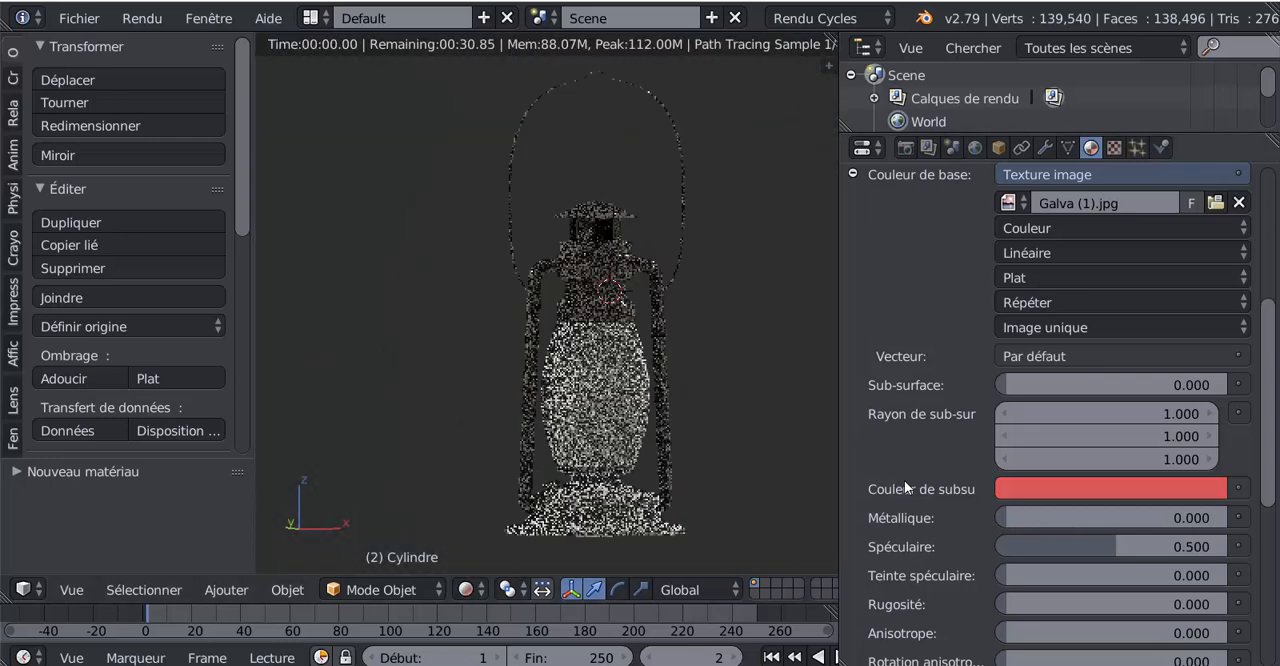
pyautogui.scroll(2, 657, 423)
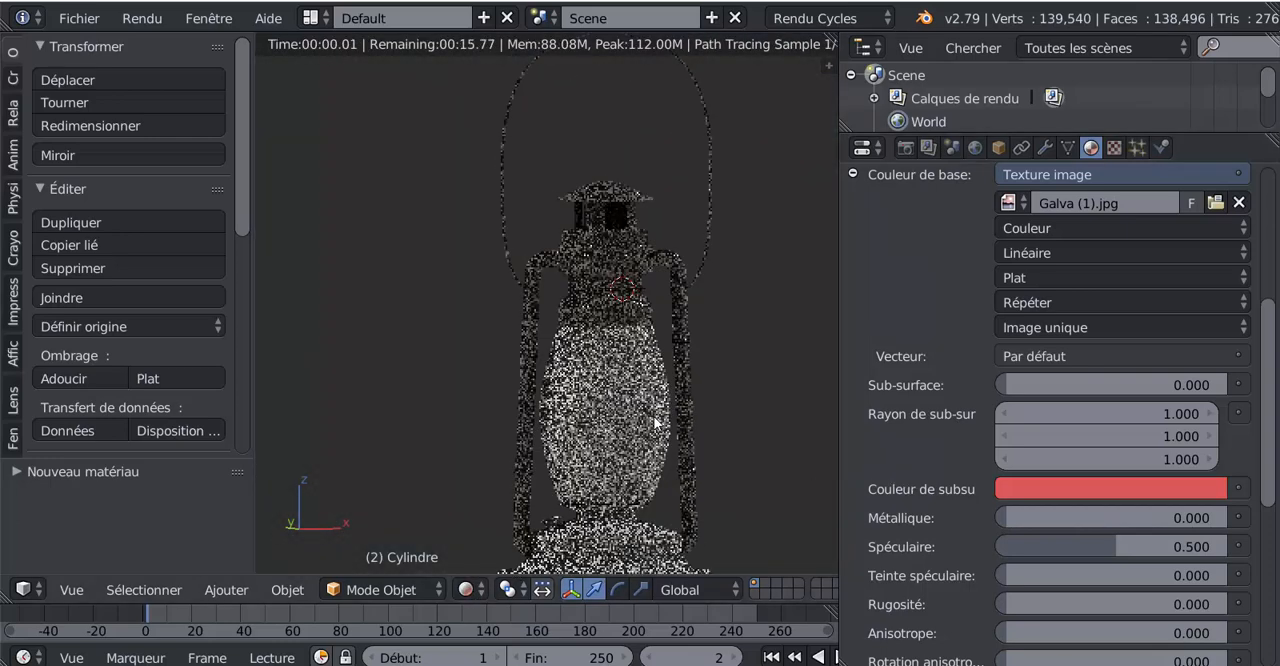
pyautogui.scroll(-5, 1045, 438)
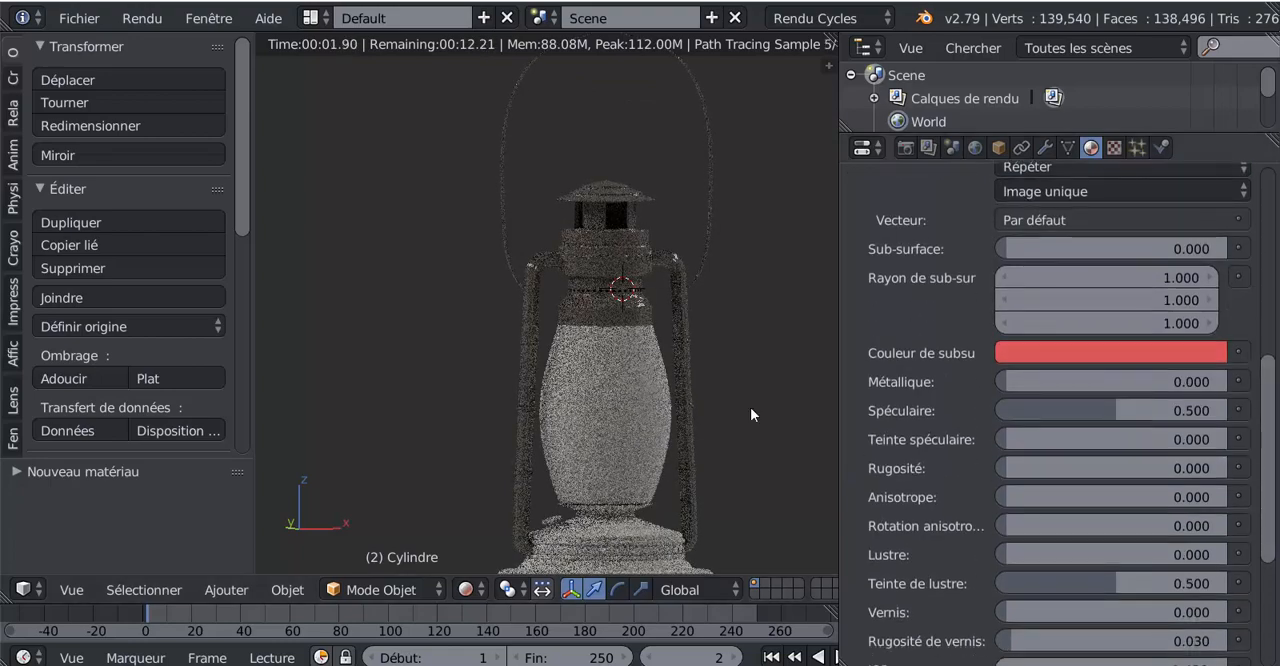
pyautogui.scroll(4, 613, 253)
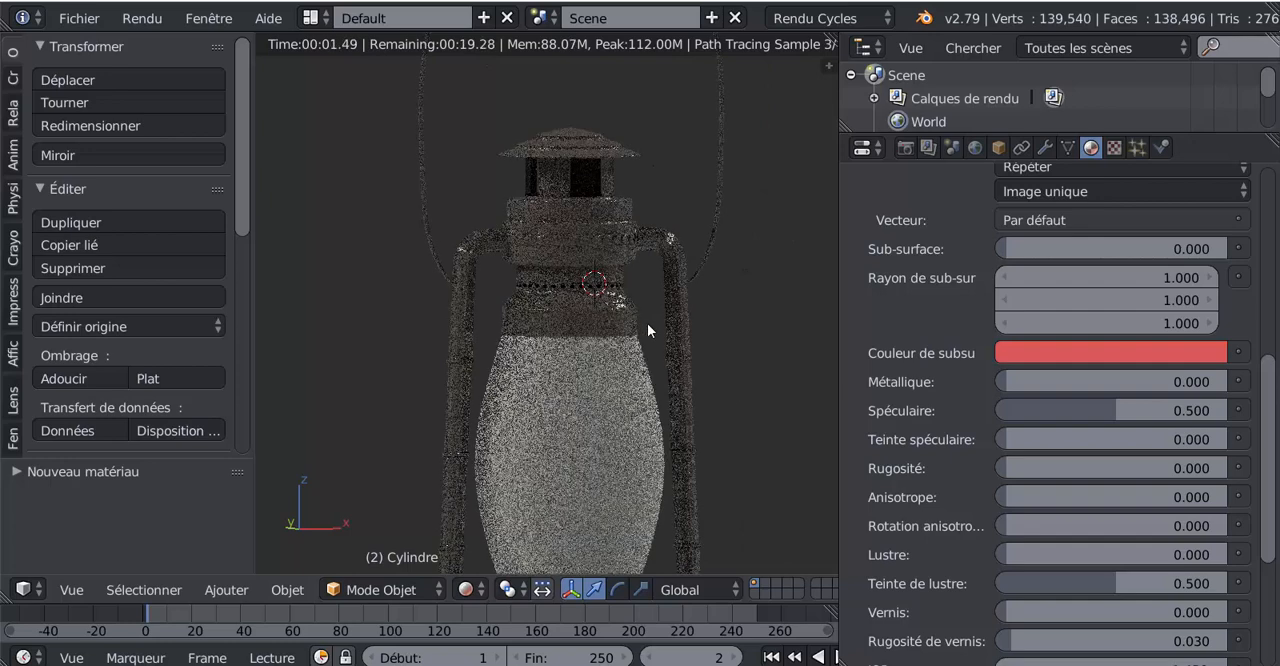
pyautogui.click(302, 590)
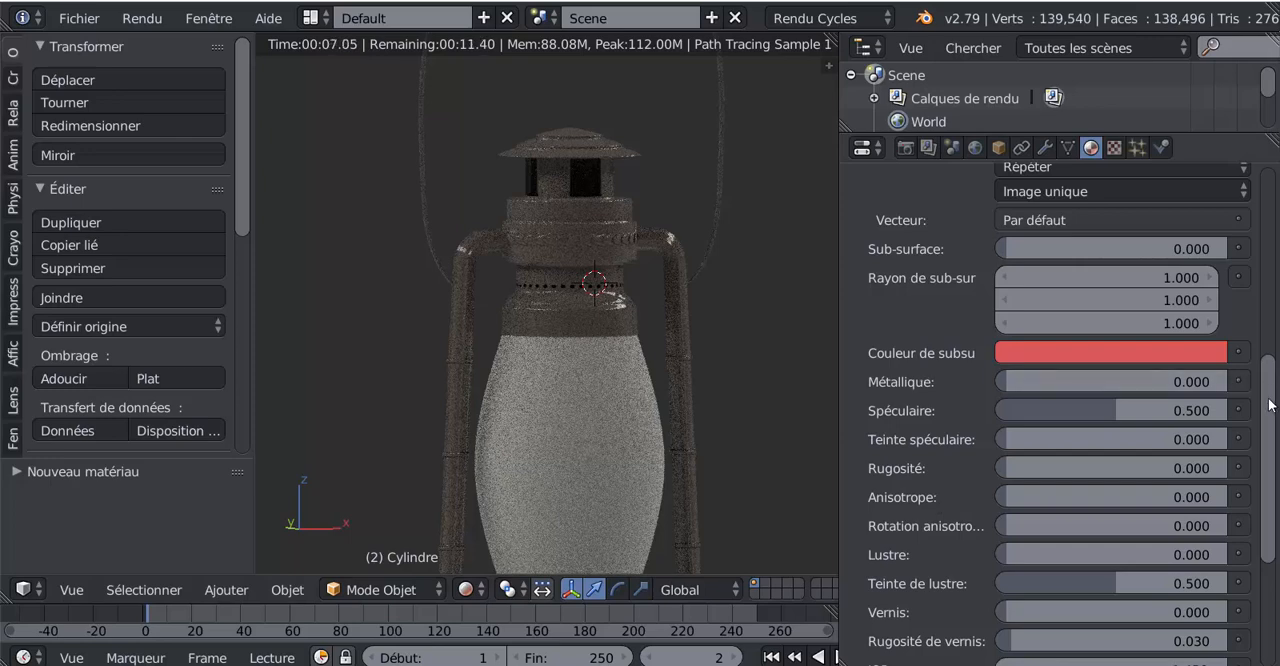
# Raise the metal material's Métallique value to 0.897 and its Spéculaire value to 0.648
pyautogui.moveTo(1270, 405); pyautogui.dragTo(1274, 401)
pyautogui.moveTo(998, 393); pyautogui.dragTo(1204, 393)
pyautogui.moveTo(1117, 420); pyautogui.dragTo(1136, 423)
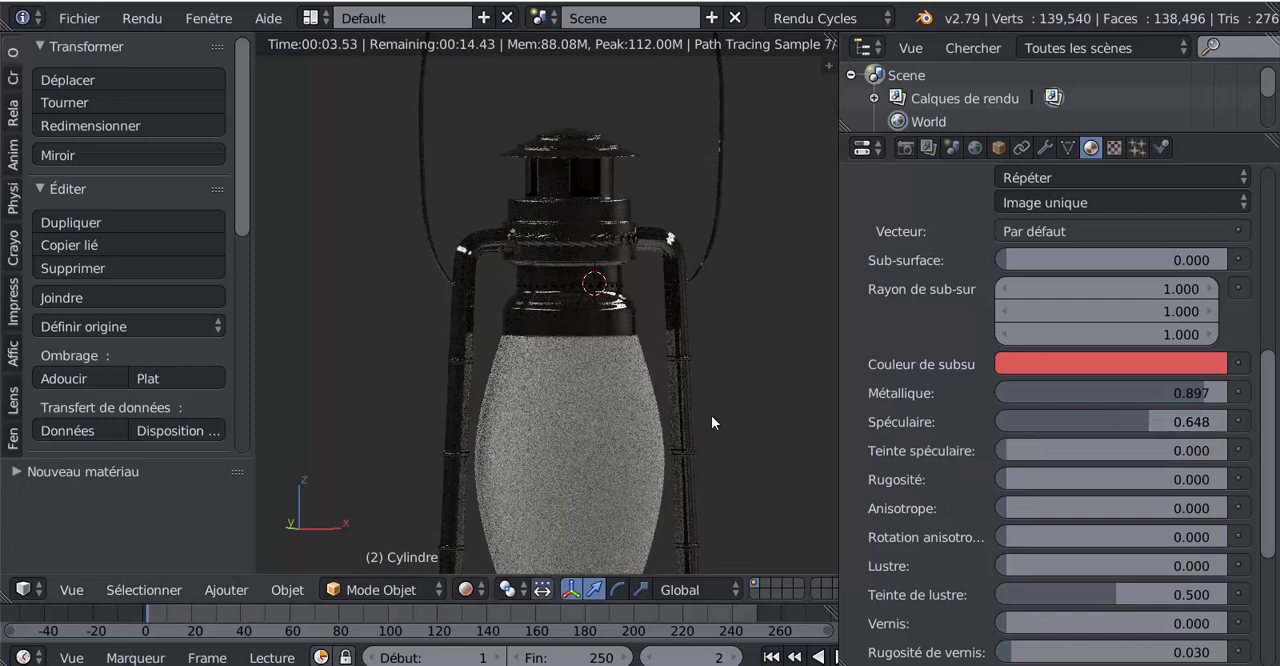
# Check the shinier metal from several angles and set the World environment's Force to 3.700
pyautogui.scroll(-1, 711, 415)
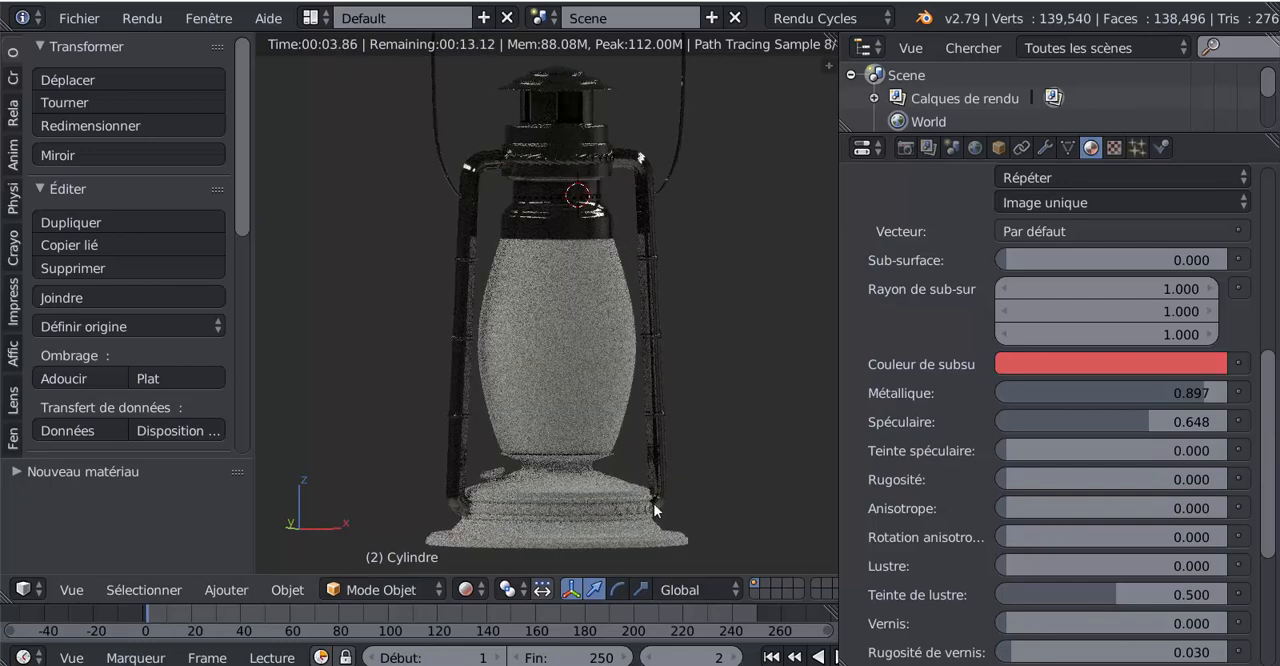
pyautogui.keyDown('shift'); pyautogui.moveTo(560, 532); pyautogui.dragTo(515, 545, button='middle'); pyautogui.keyUp('shift')
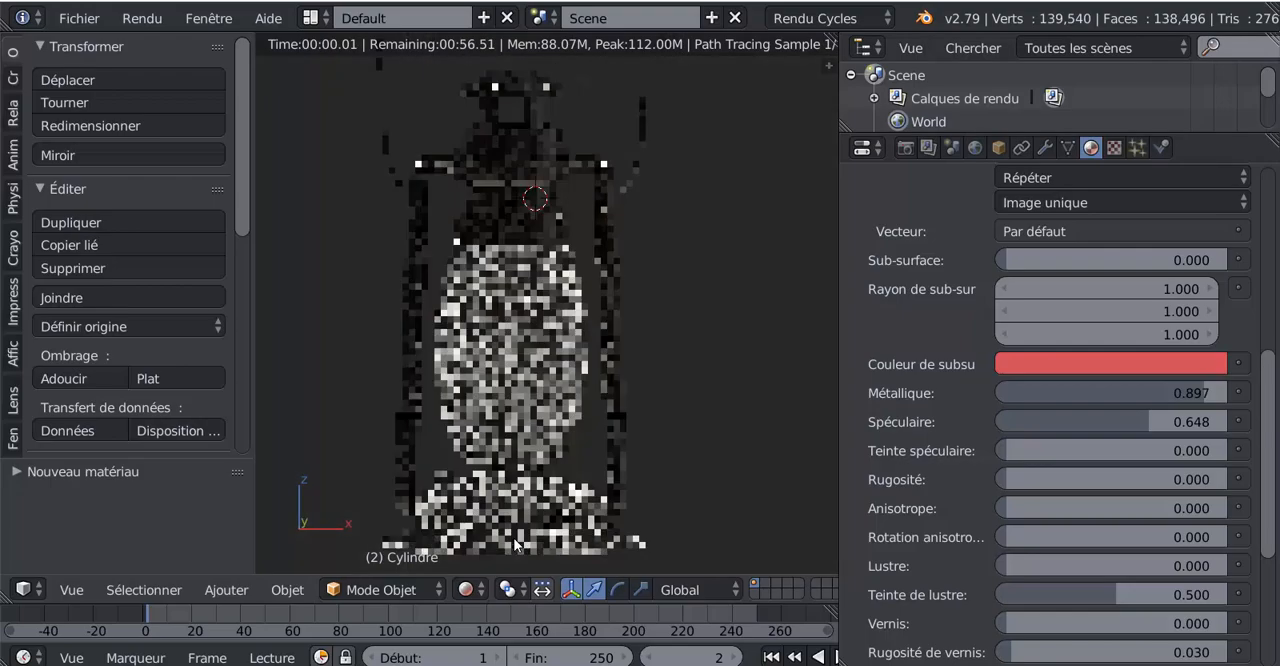
pyautogui.moveTo(662, 461)
pyautogui.mouseDown(button='middle')
pyautogui.moveTo(628, 463)
pyautogui.moveTo(701, 491)
pyautogui.moveTo(713, 470)
pyautogui.mouseUp(button='middle')
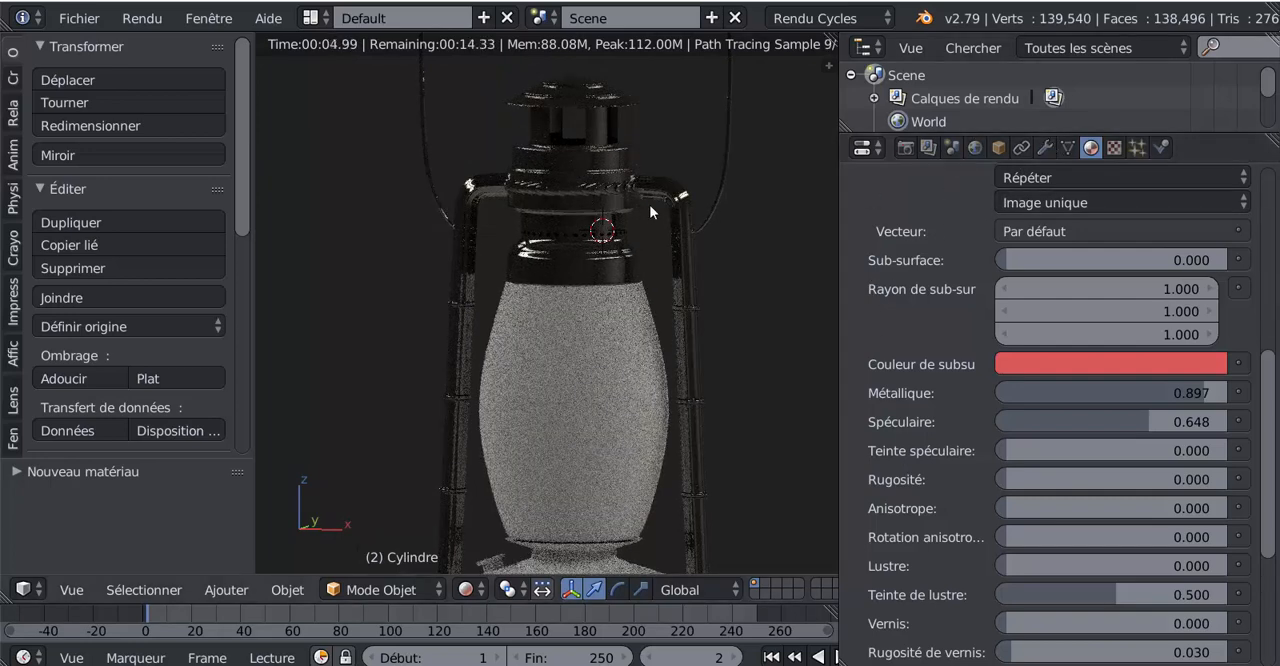
pyautogui.click(975, 148)
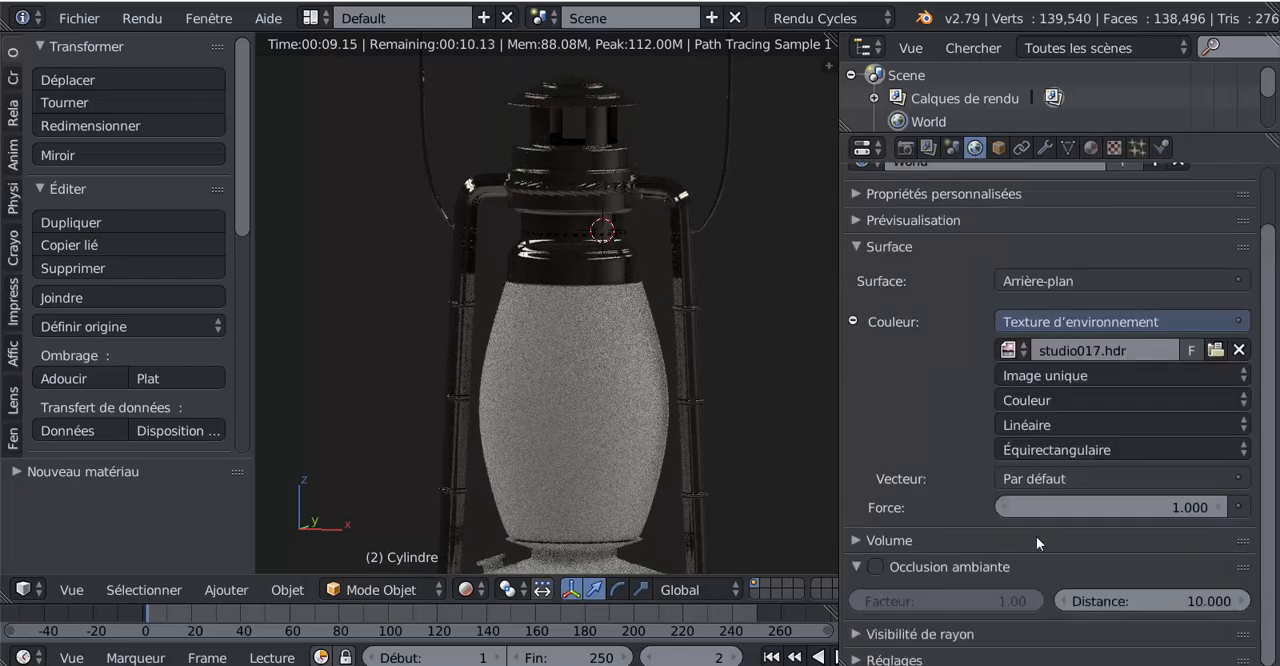
pyautogui.moveTo(1103, 511); pyautogui.dragTo(1163, 511)
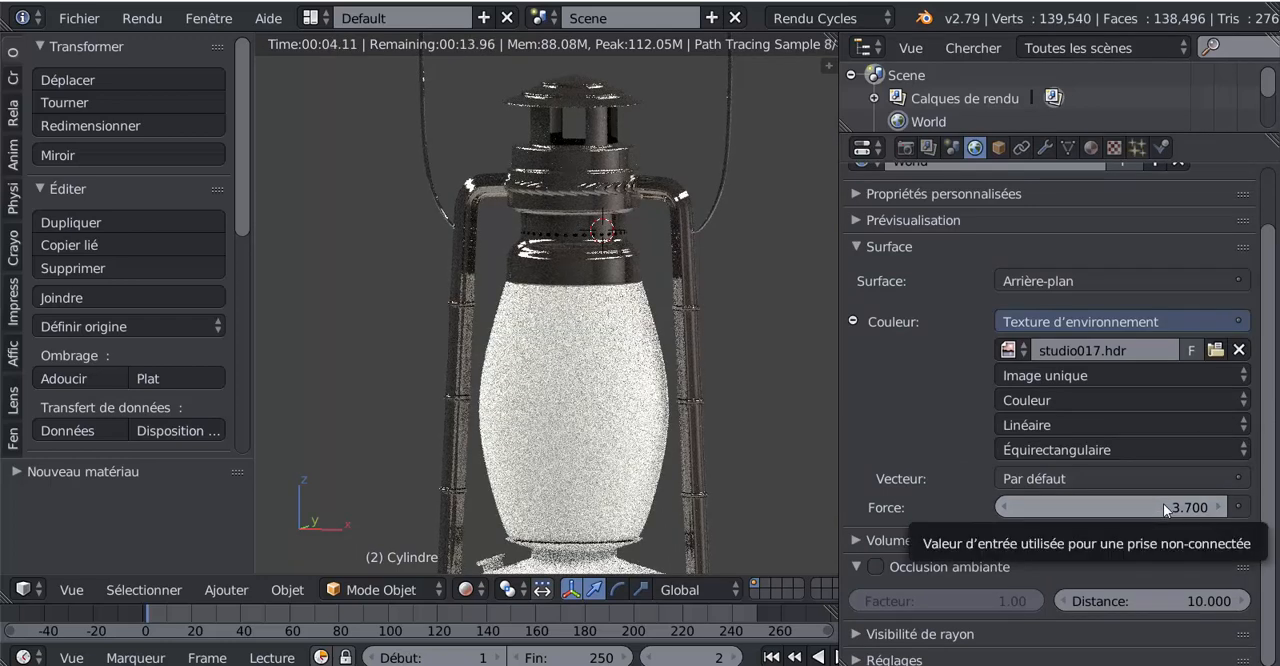
# Check the whole lantern under the stronger lighting and return the viewport to Solid shading
pyautogui.scroll(-1, 727, 349)
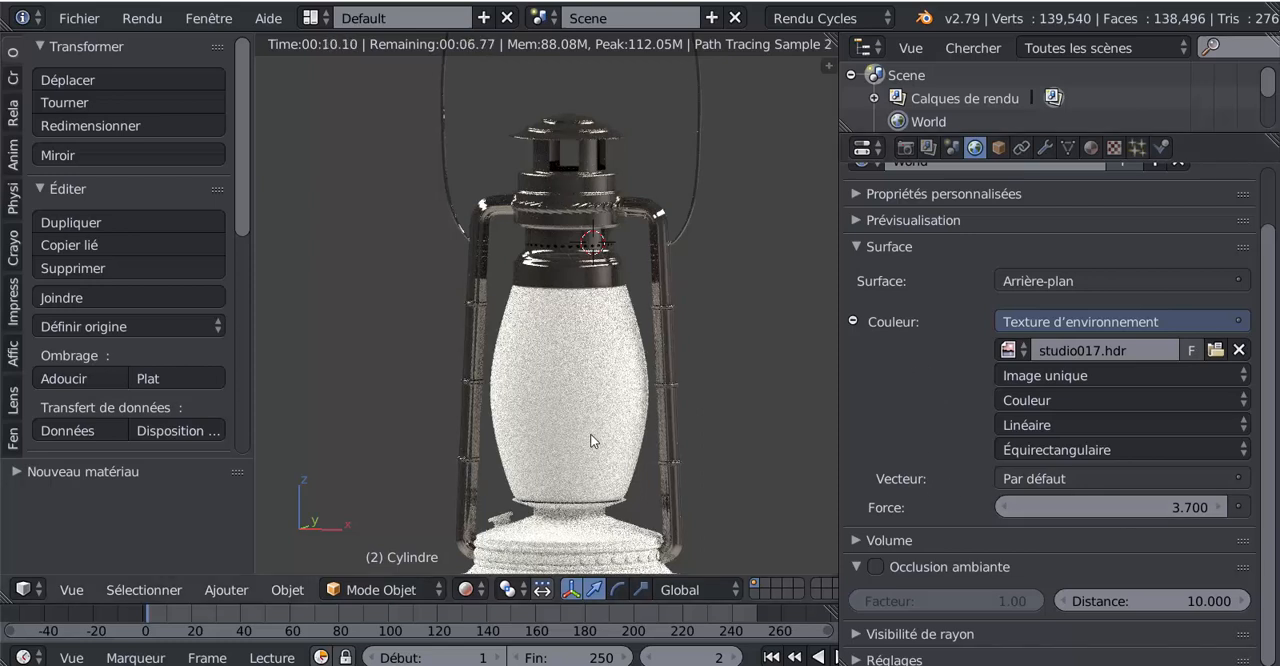
pyautogui.click(467, 589)
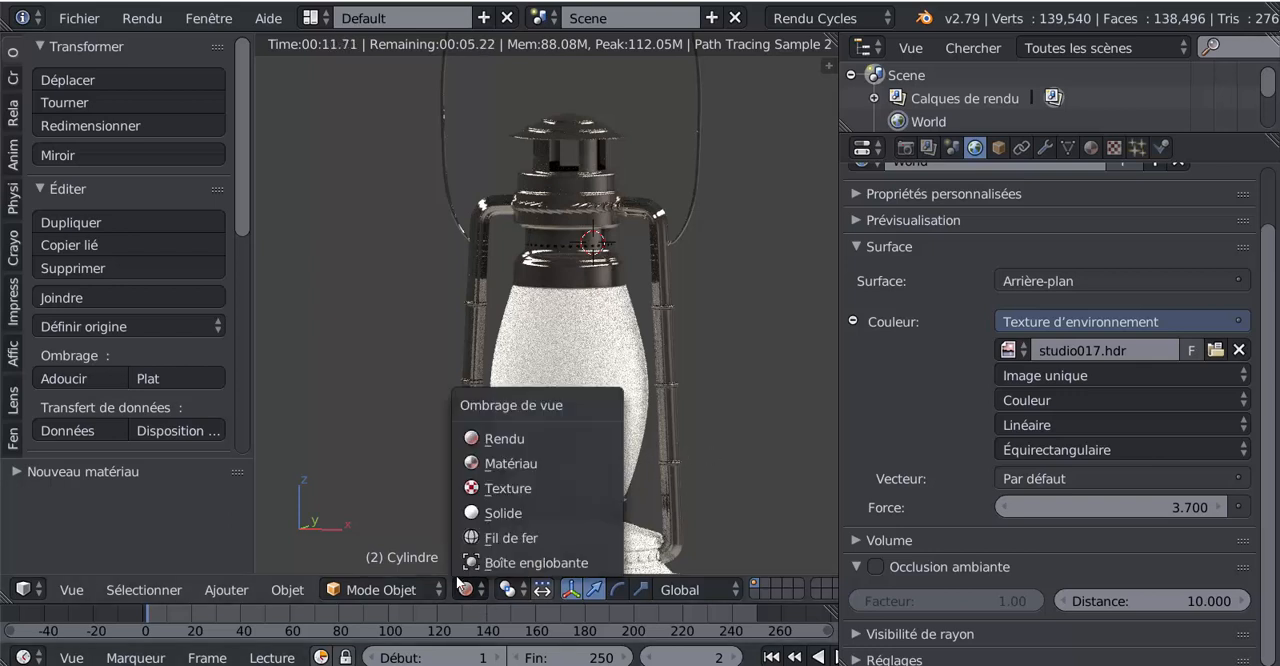
pyautogui.click(490, 514)
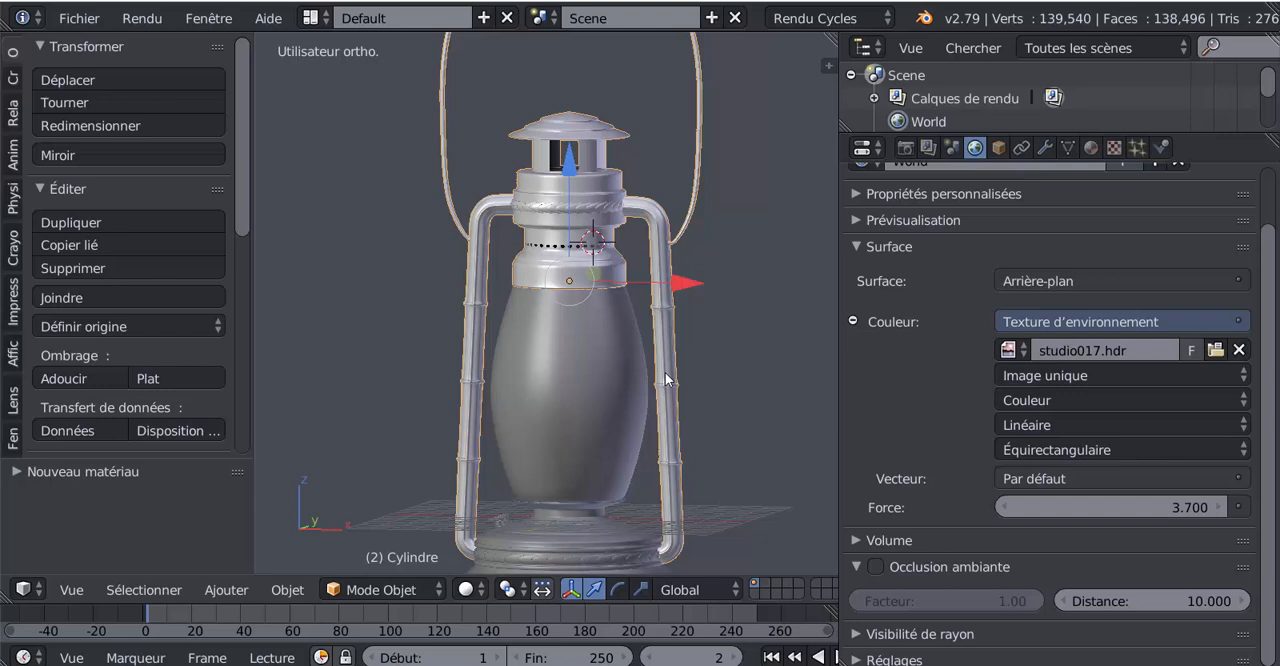
pyautogui.scroll(-2, 650, 460)
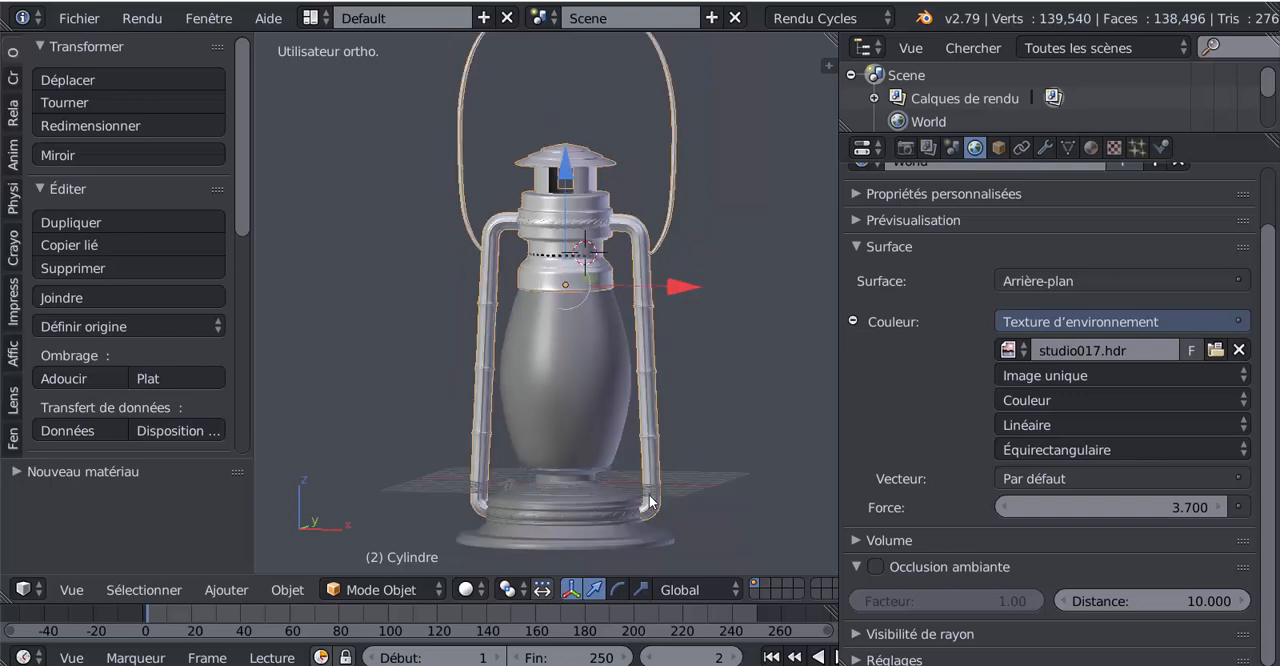
# Select the lantern's base together with the metal frame as the active object and join them into one object
pyautogui.rightClick(540, 505)
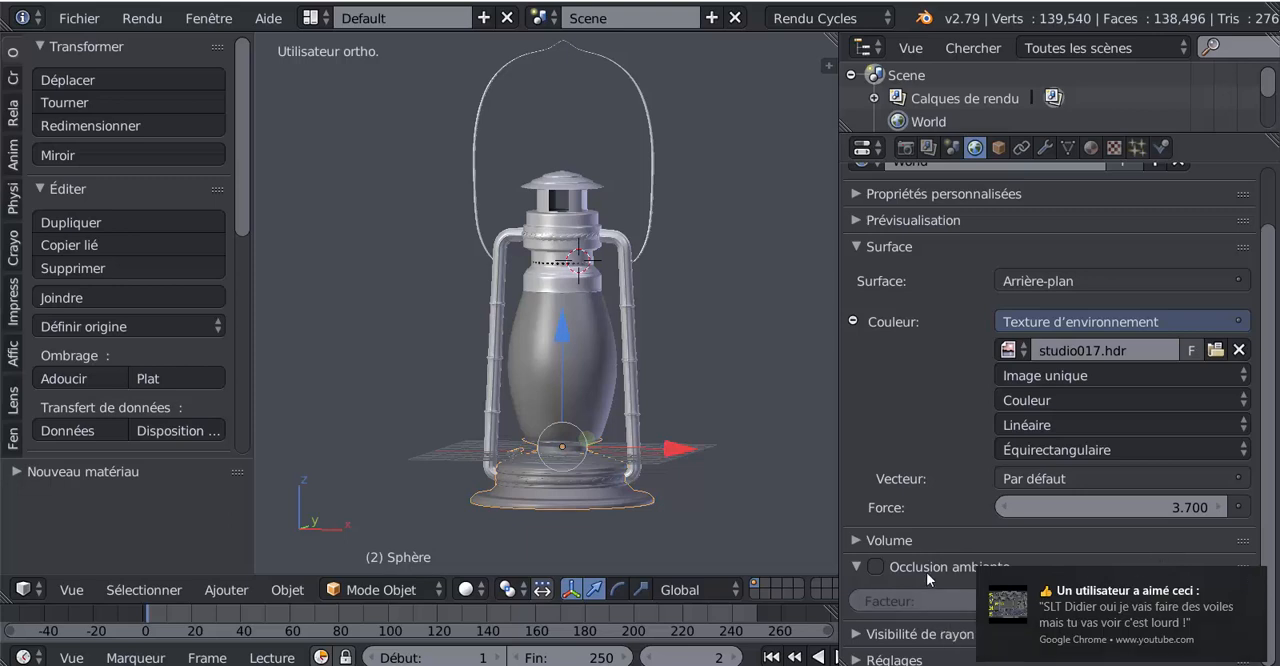
pyautogui.click(956, 540)
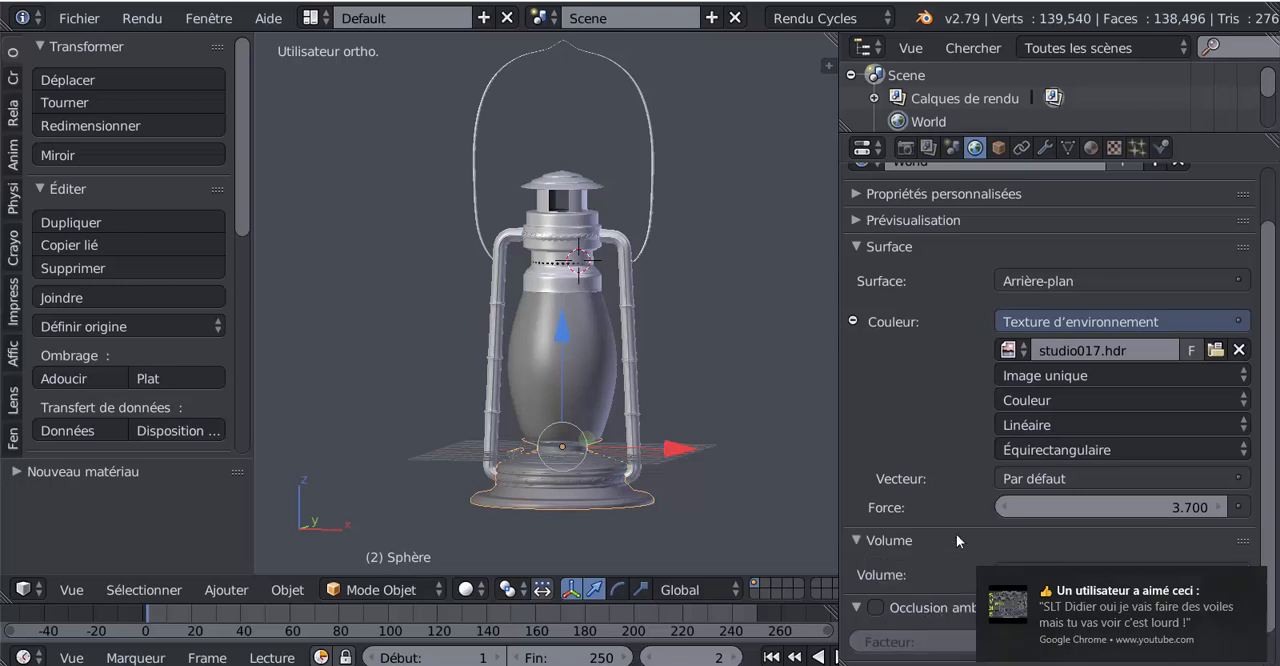
pyautogui.click(1252, 580)
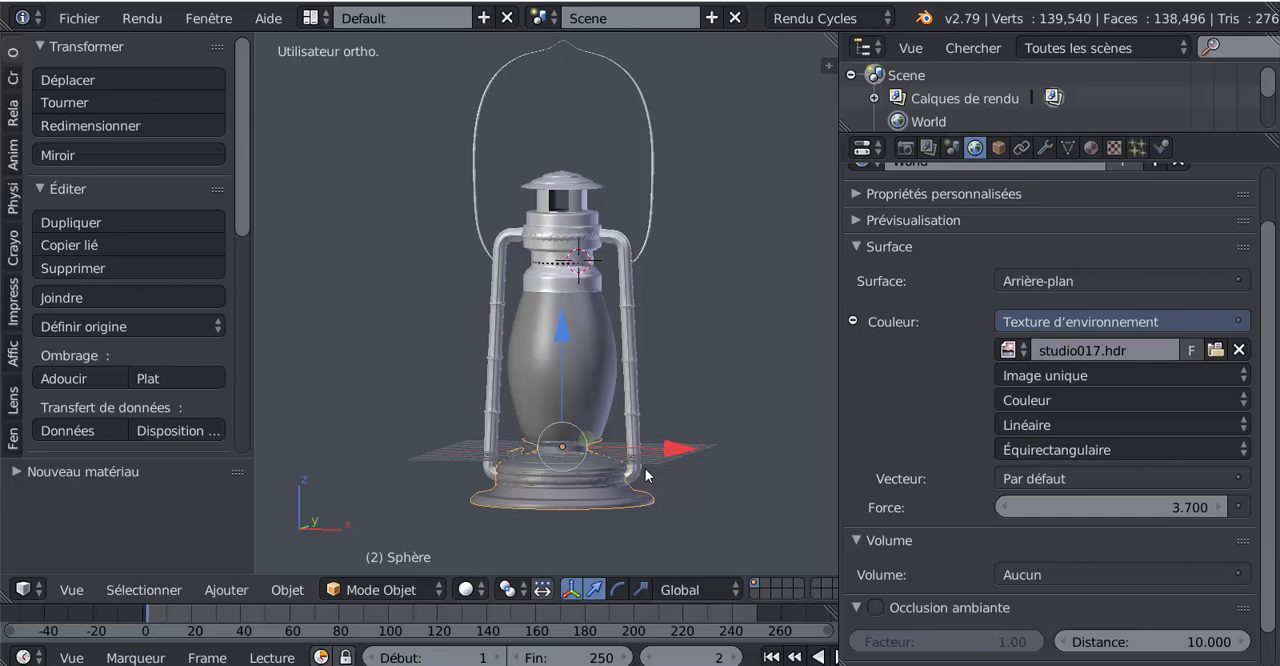
pyautogui.scroll(1, 584, 482)
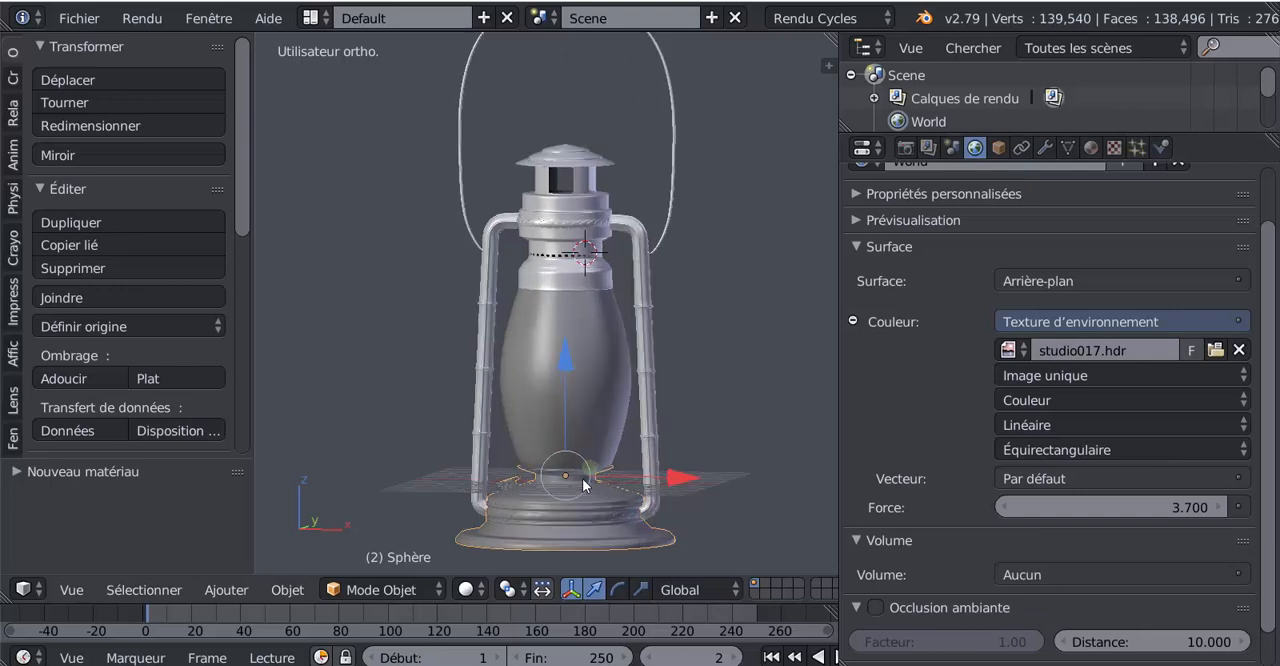
pyautogui.rightClick(650, 417)
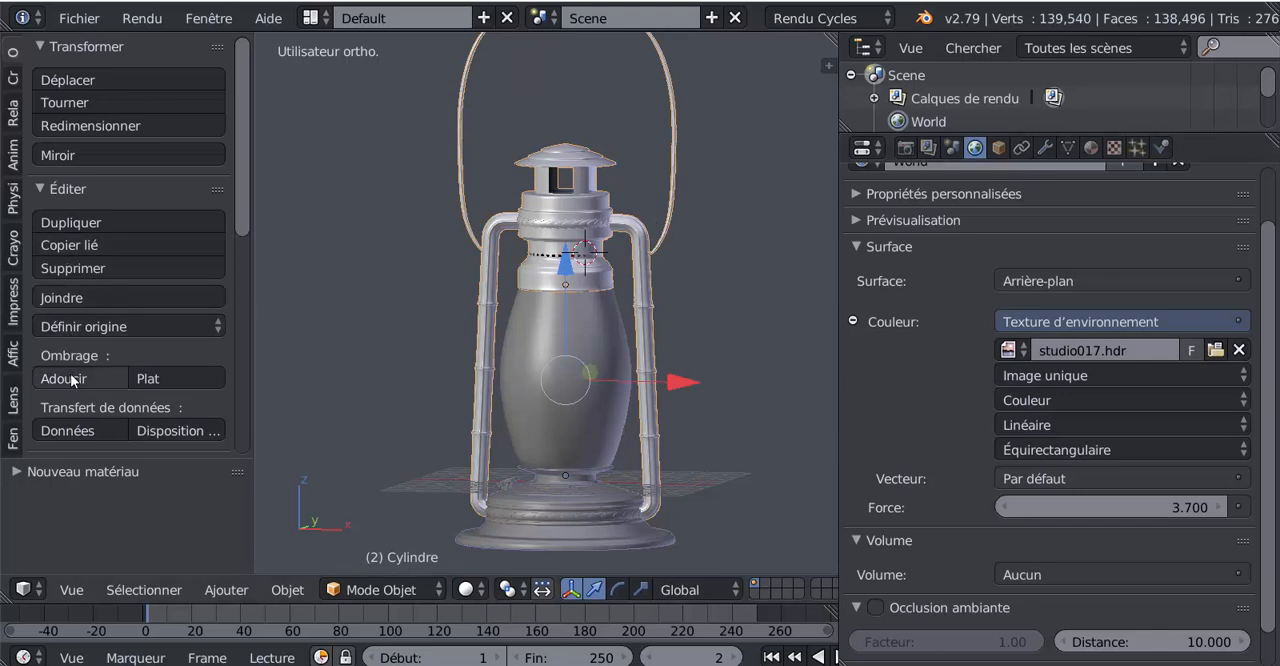
pyautogui.scroll(-5, 71, 377)
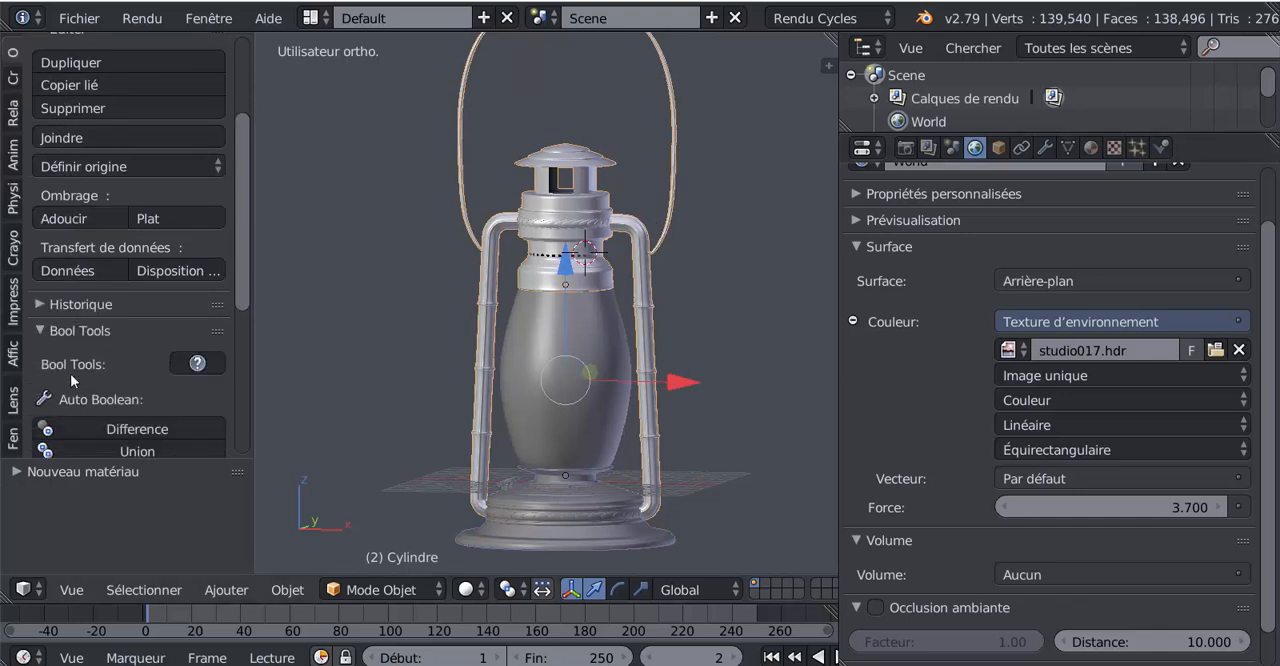
pyautogui.scroll(3, 70, 373)
pyautogui.click(60, 233)
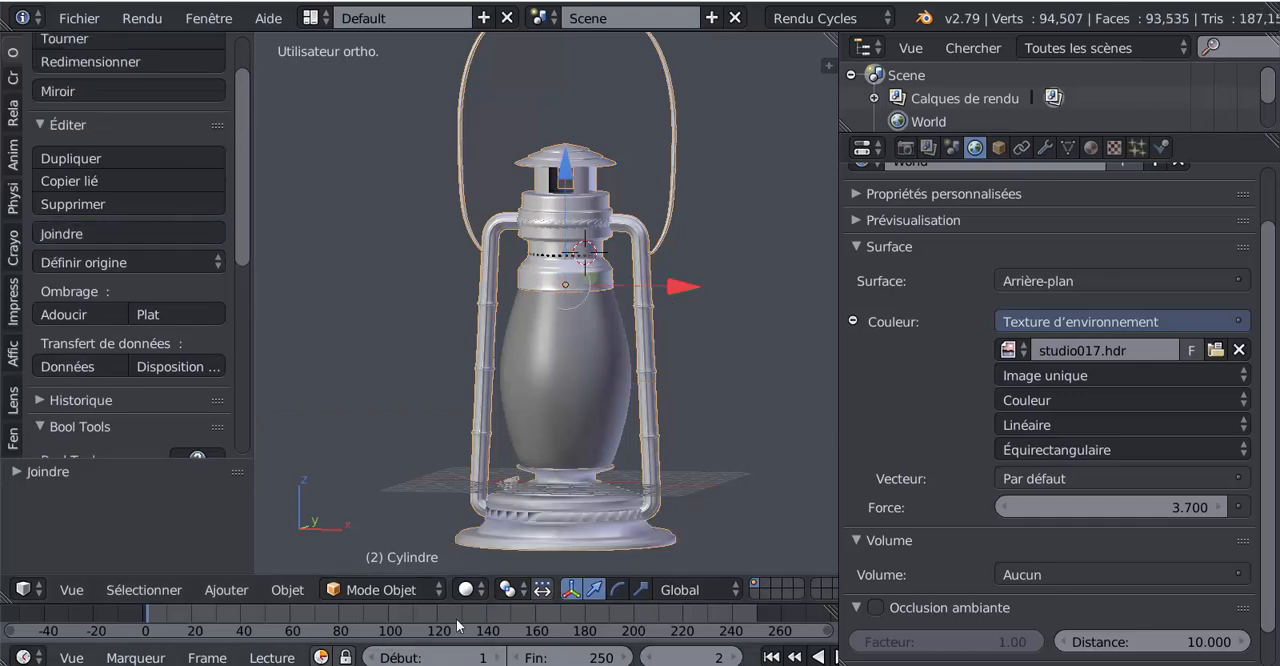
# Switch the viewport to Rendered shading to preview the joined metal parts
pyautogui.click(466, 590)
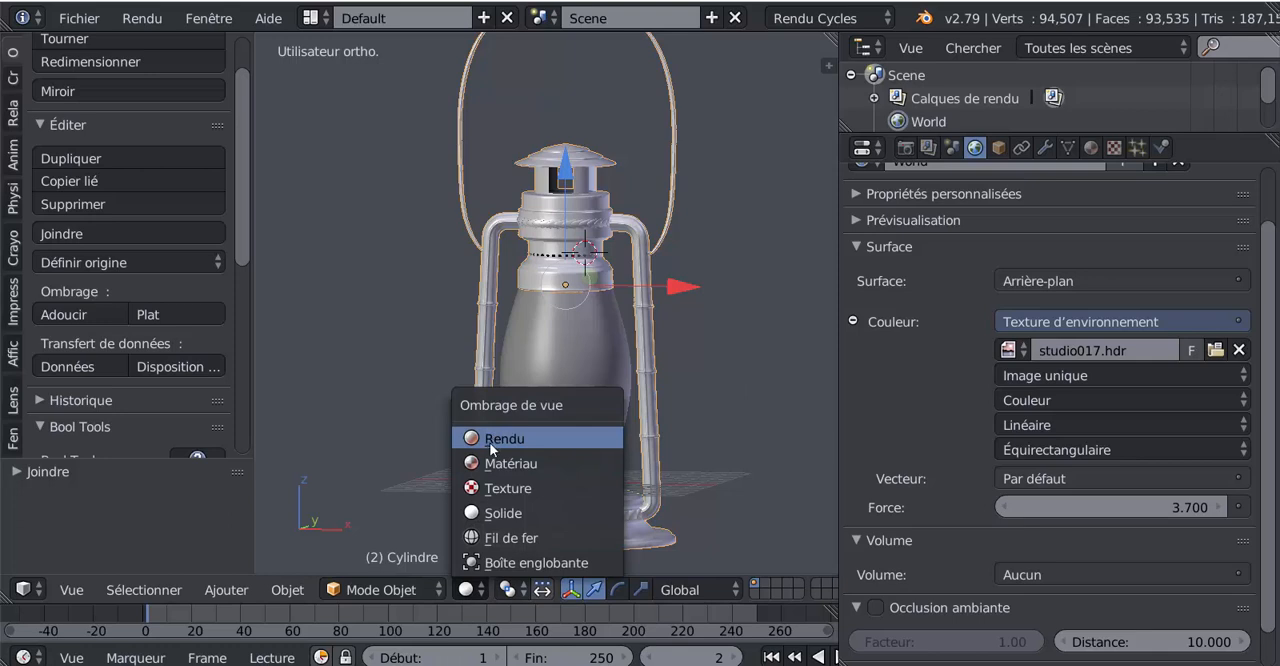
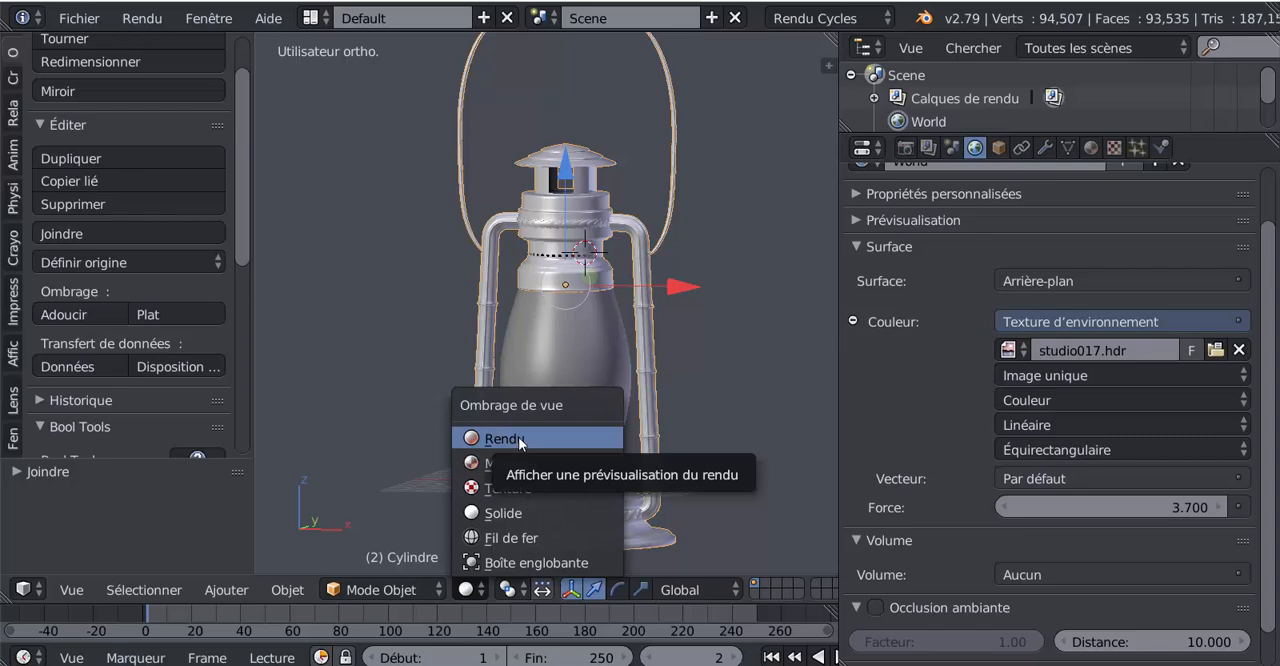
# Show the joined lantern in Rendered shading and check the whole model from near and far
pyautogui.click(519, 440)
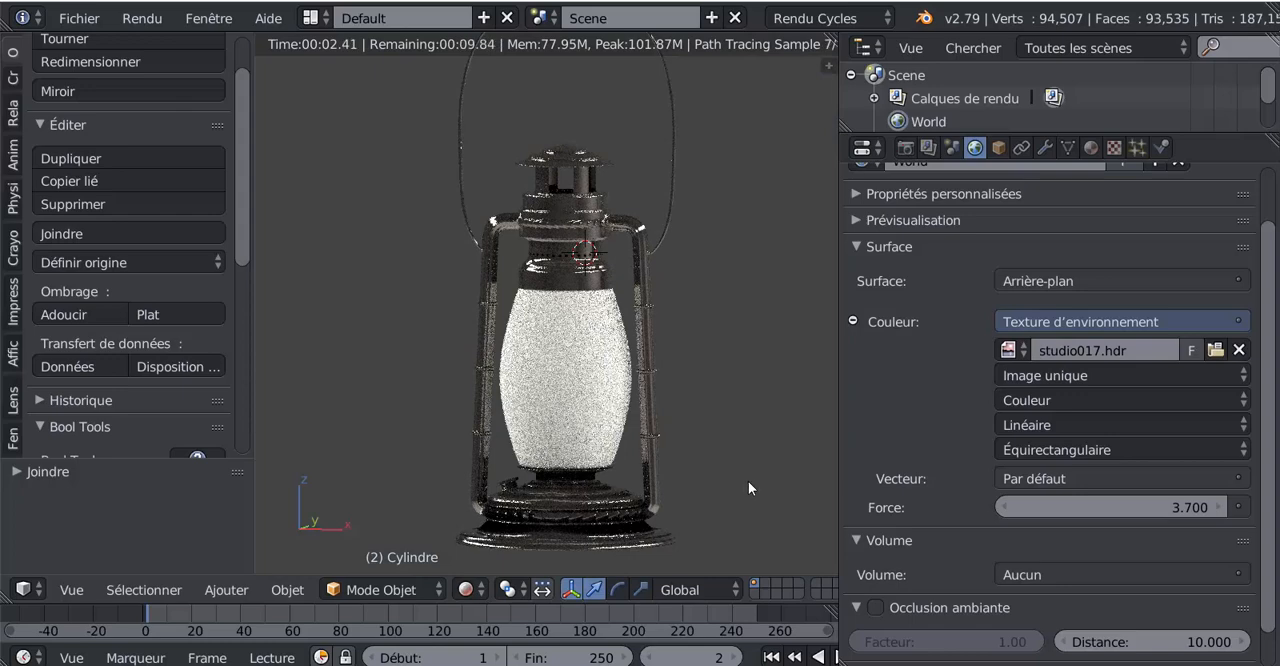
pyautogui.scroll(-2, 754, 484)
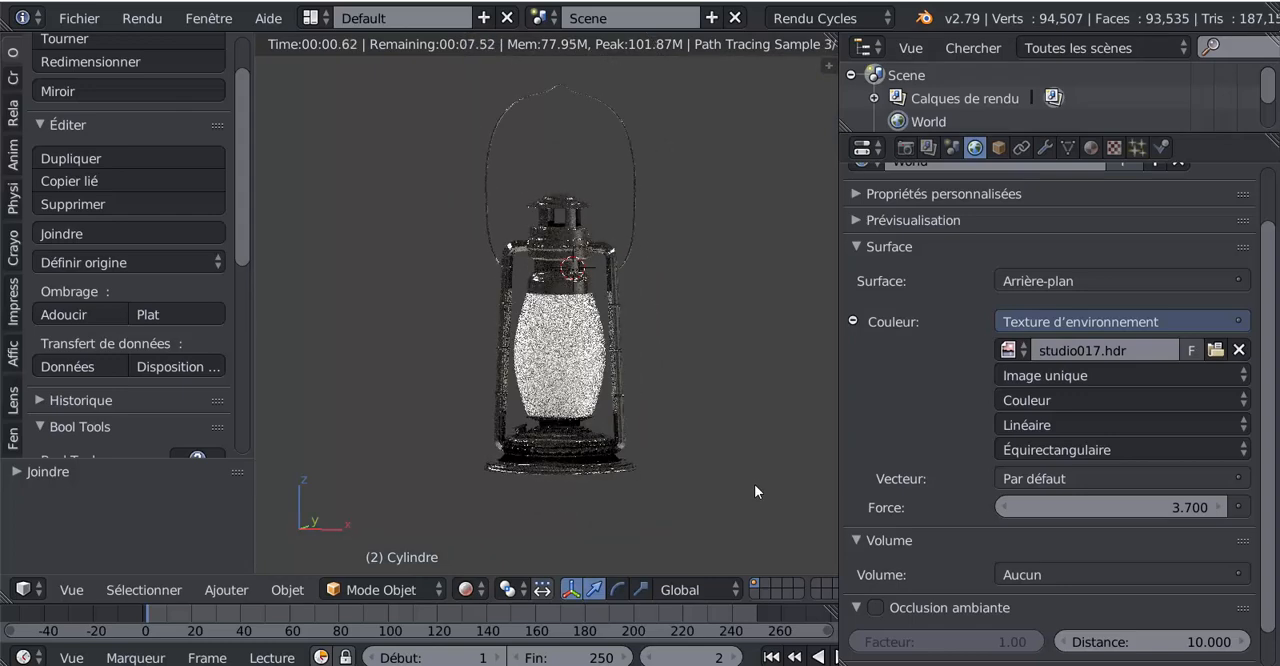
pyautogui.scroll(1, 754, 484)
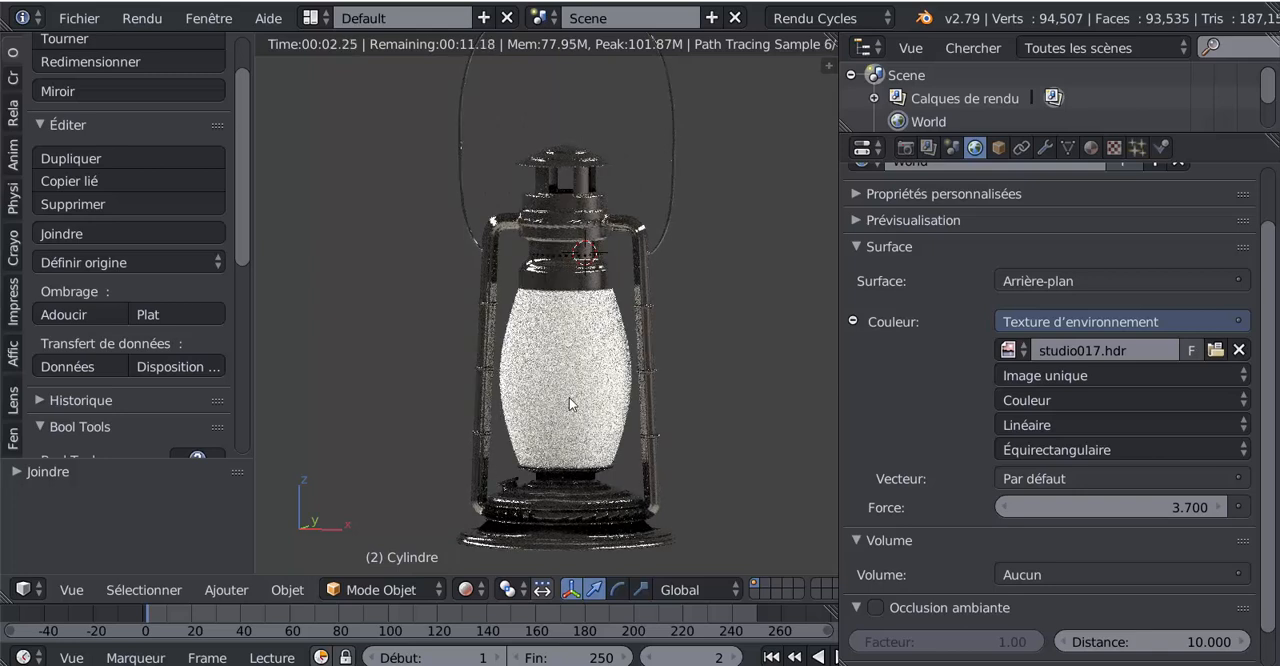
# Select the lantern's glass globe, check the selection in Solid shading and return the viewport to Rendered shading
pyautogui.rightClick(523, 465)
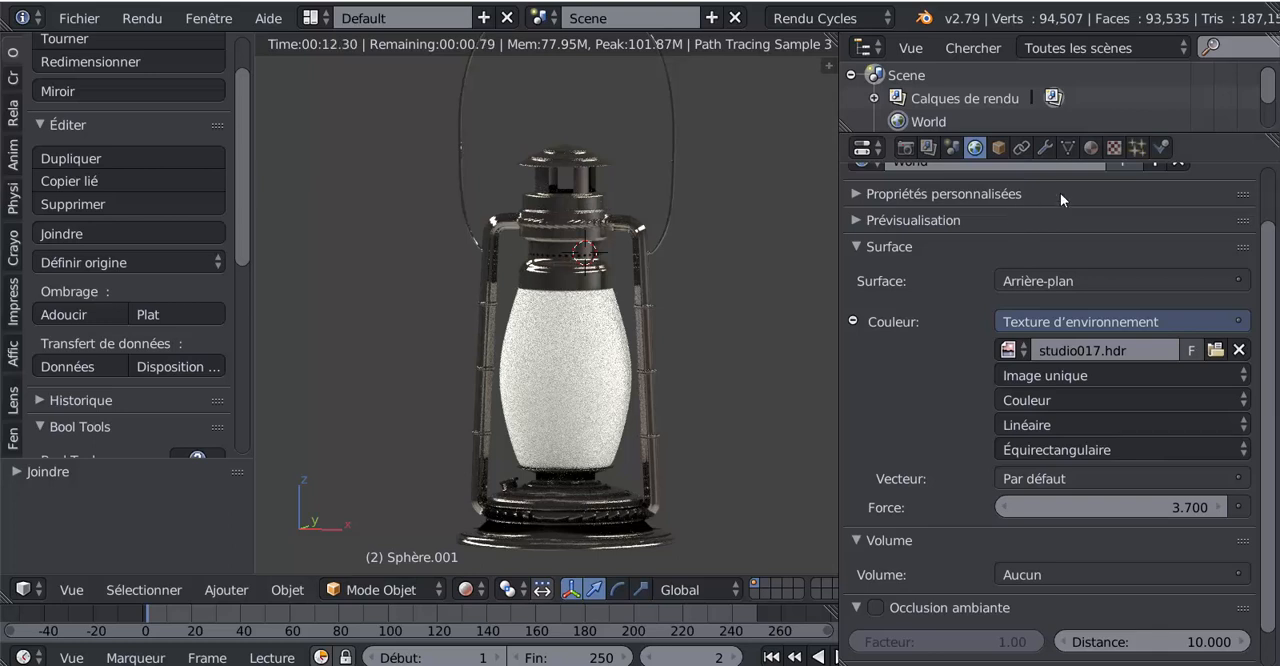
pyautogui.scroll(2, 1250, 290)
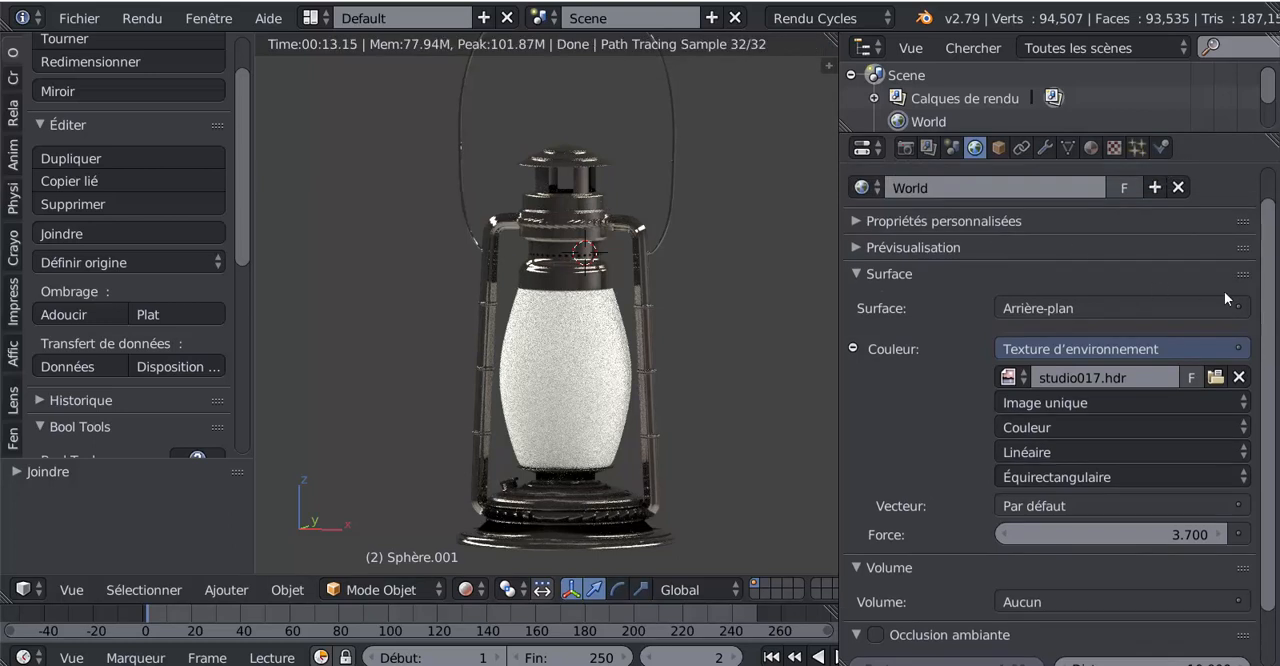
pyautogui.click(466, 589)
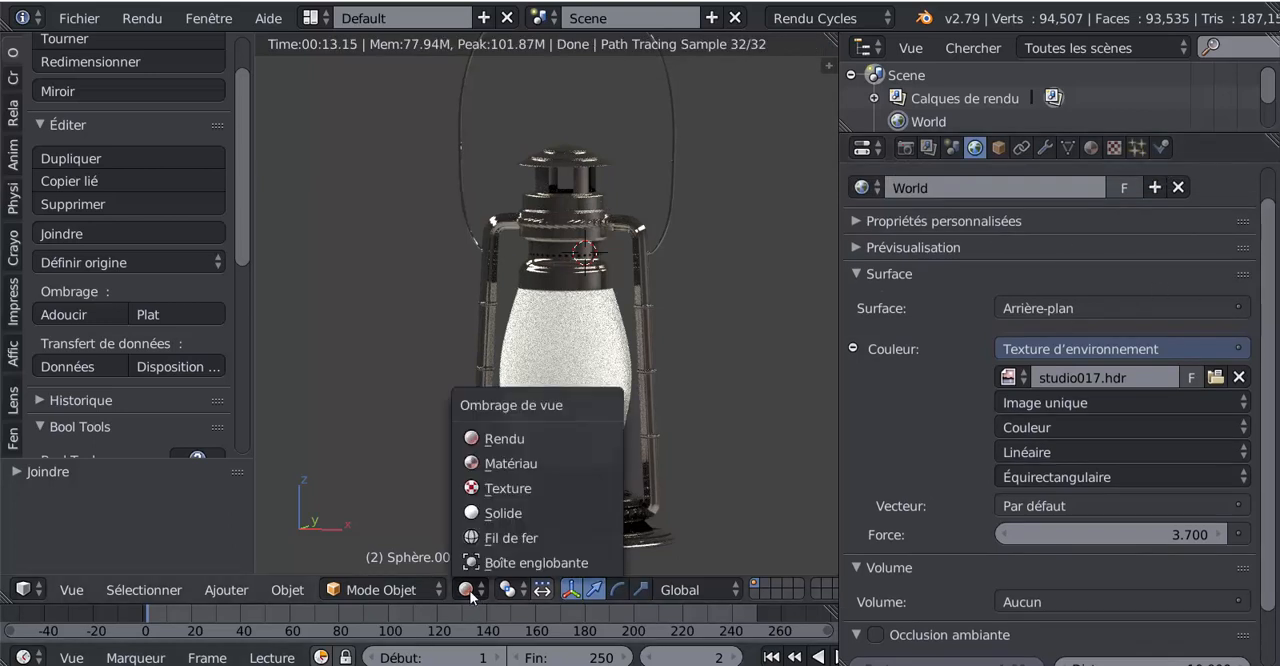
pyautogui.click(476, 514)
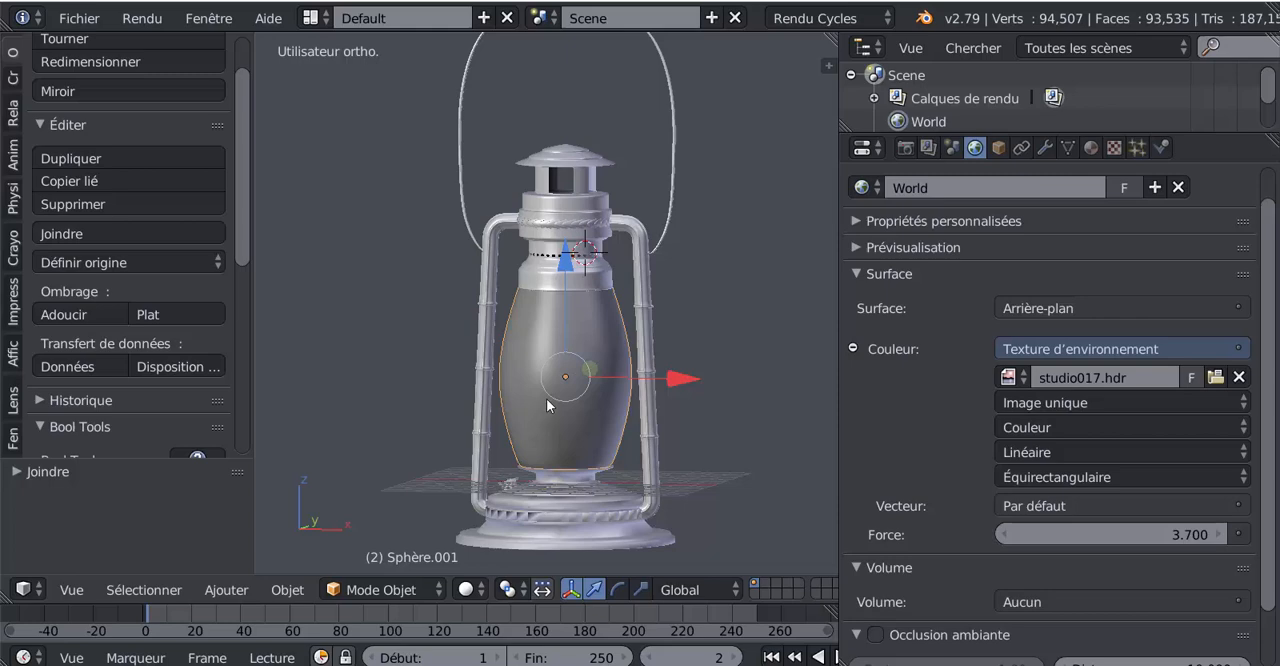
pyautogui.click(466, 589)
pyautogui.click(478, 443)
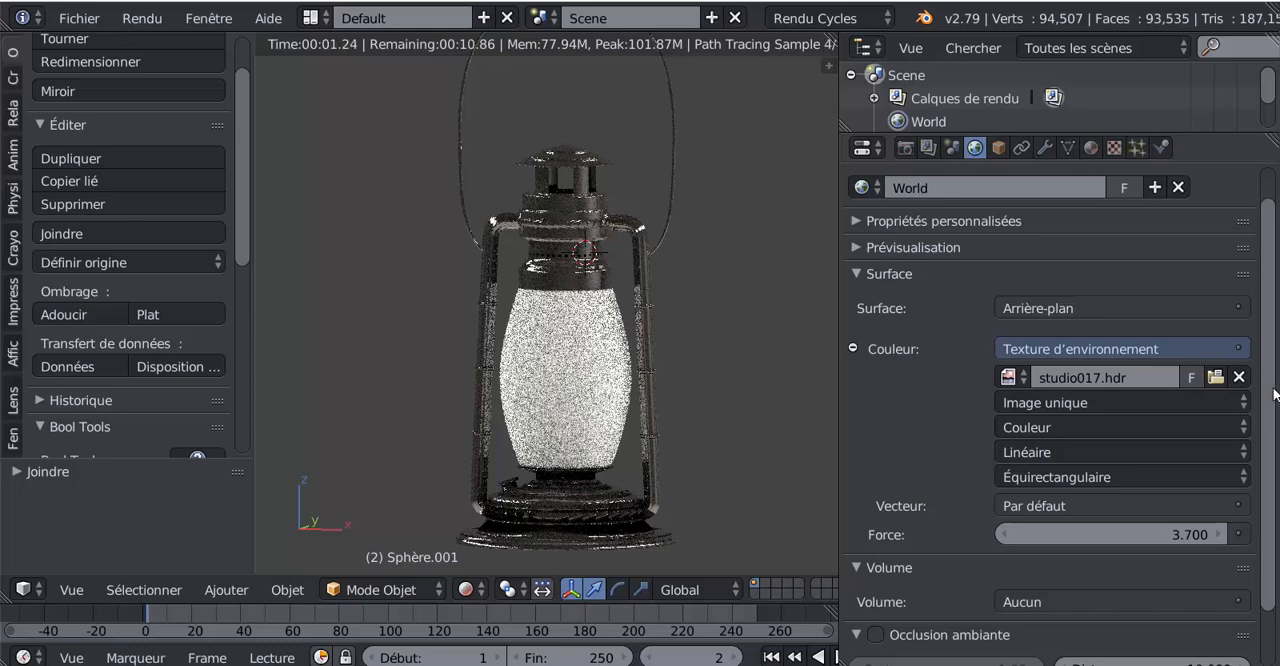
# Give the glass globe a new material, try BSDF transparence as its surface and settle on BSDF translucide
pyautogui.click(1091, 148)
pyautogui.moveTo(1264, 441); pyautogui.dragTo(1268, 176)
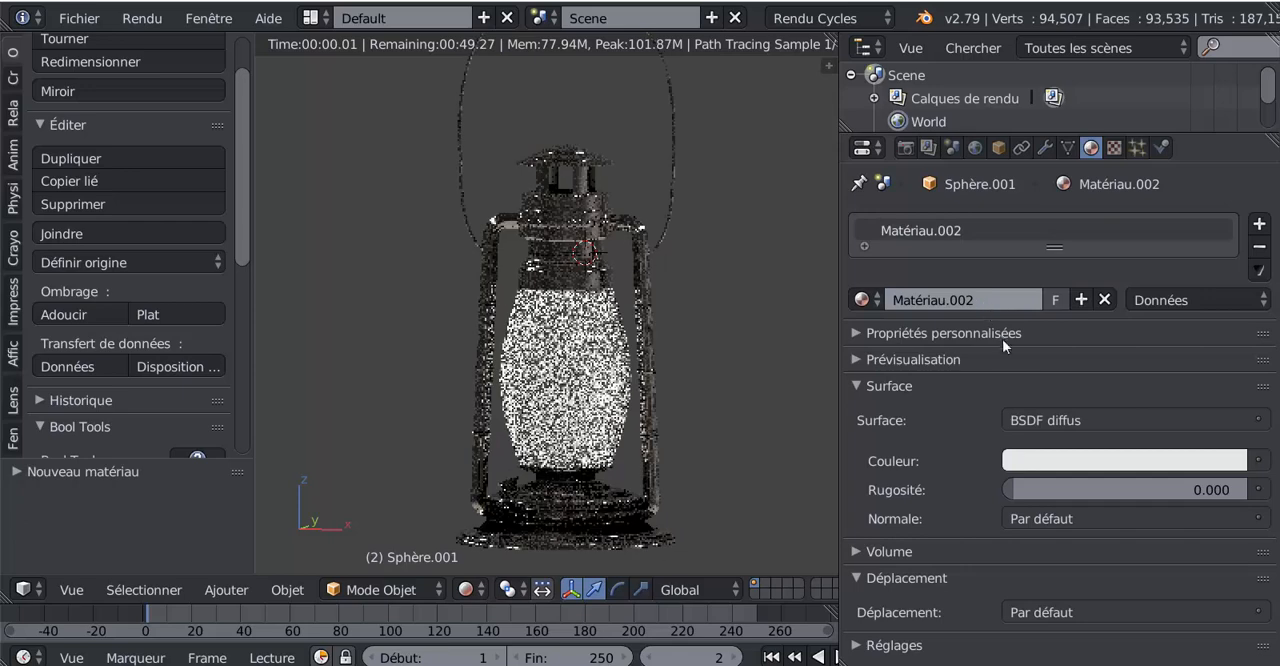
pyautogui.click(1077, 420)
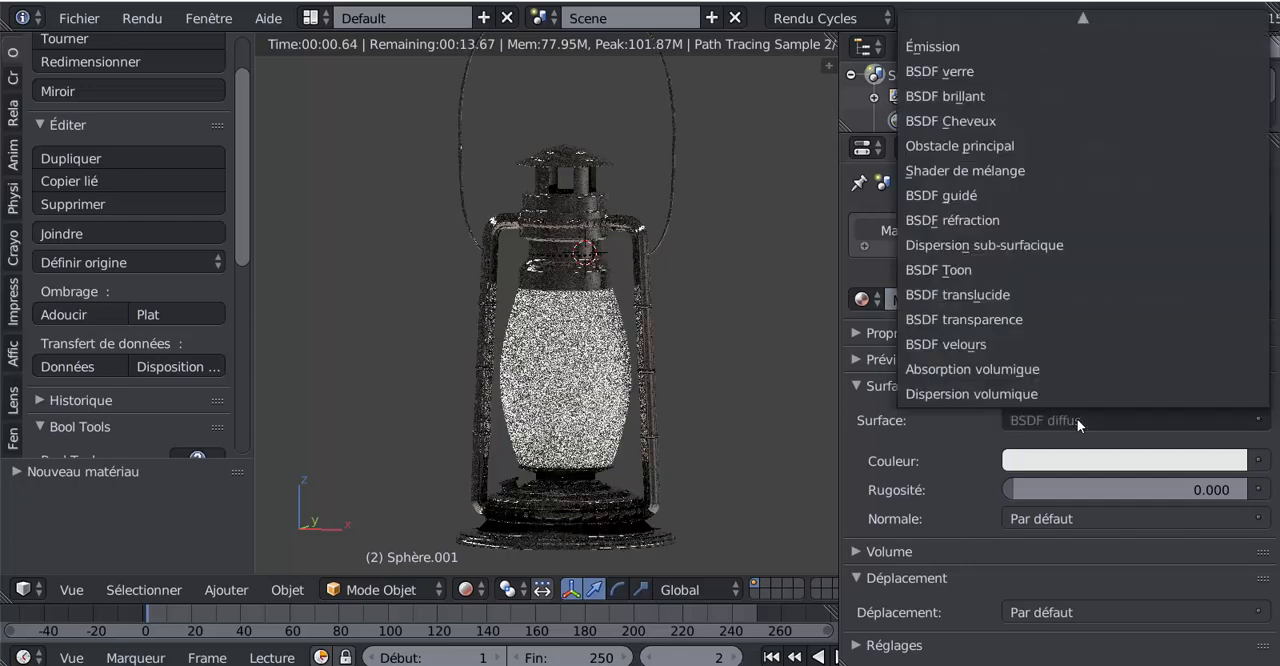
pyautogui.click(969, 318)
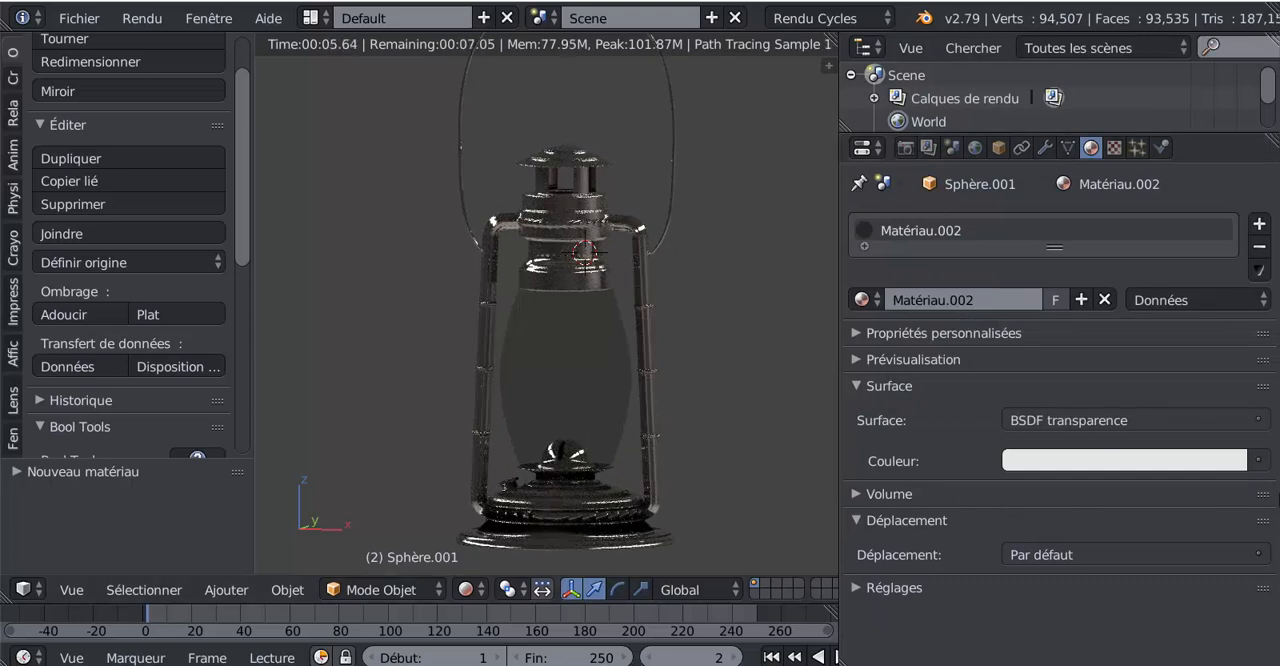
pyautogui.click(1128, 420)
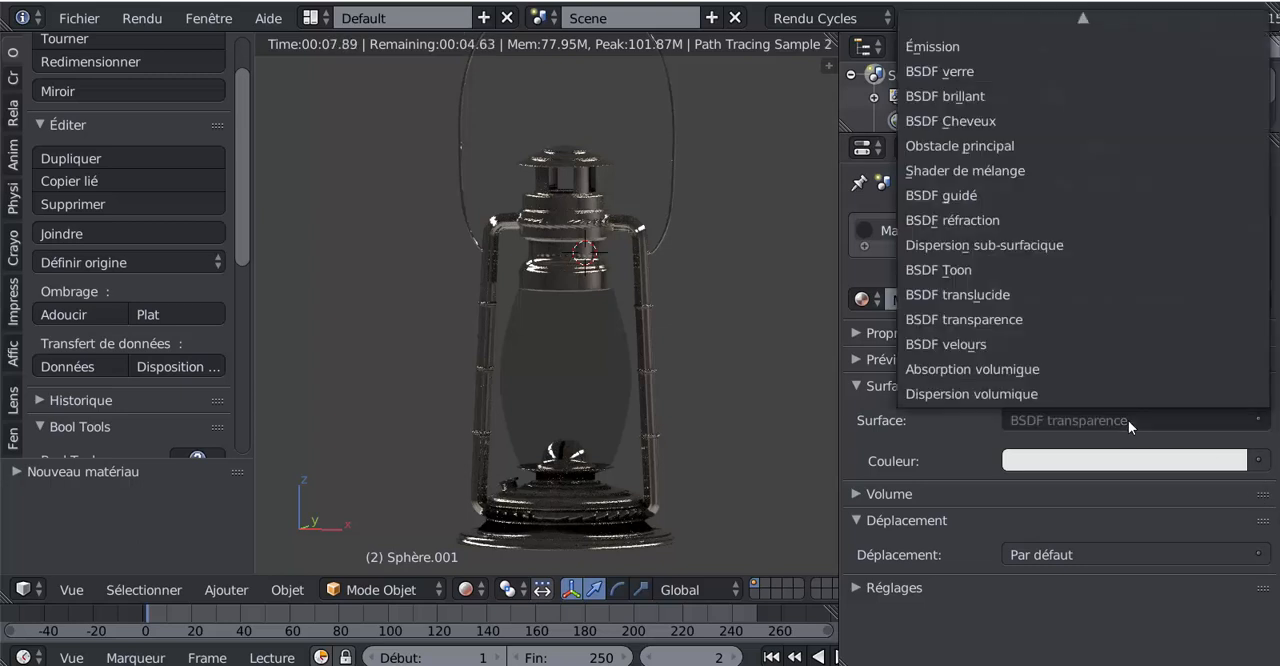
pyautogui.click(973, 294)
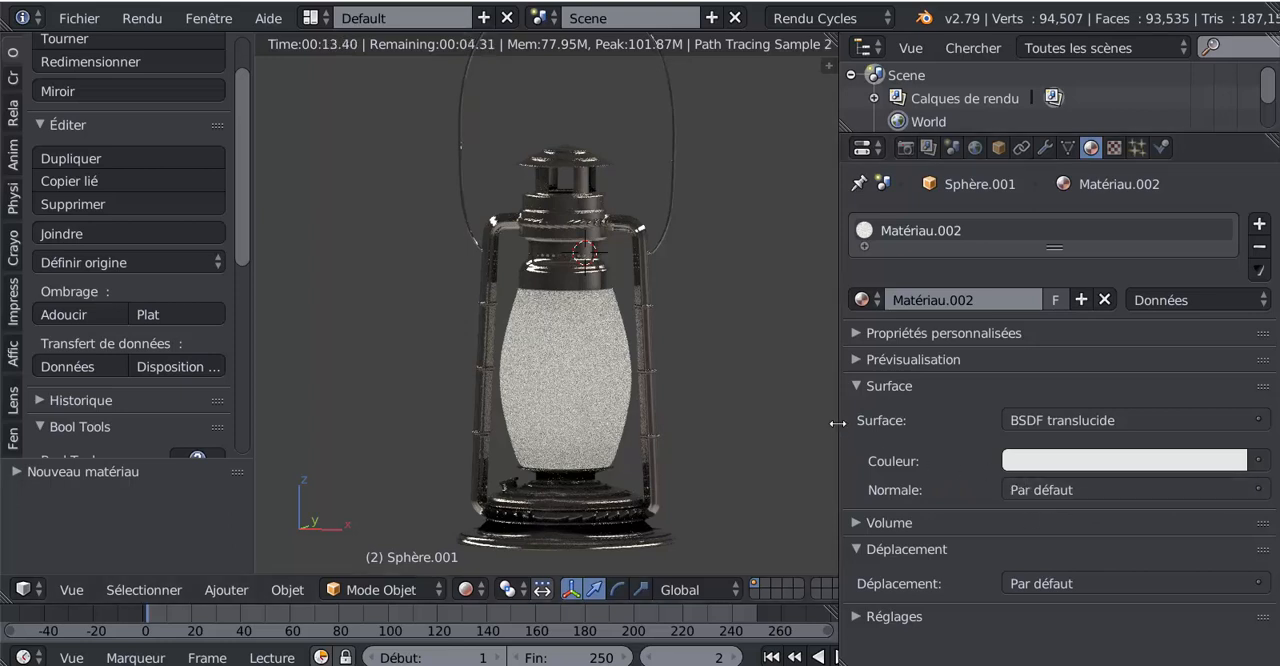
# Split the 3D view in two, make the new area a node editor and hide its properties sidebar
pyautogui.moveTo(837, 423); pyautogui.dragTo(1032, 423)
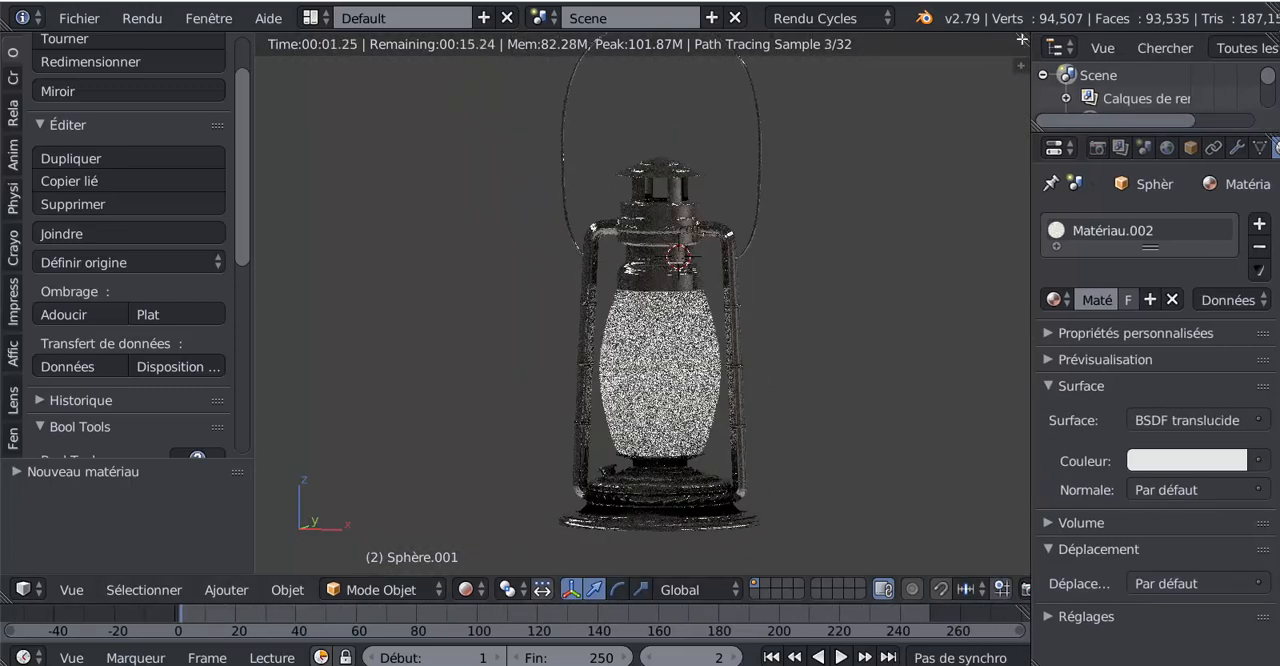
pyautogui.moveTo(995, 41); pyautogui.dragTo(778, 260)
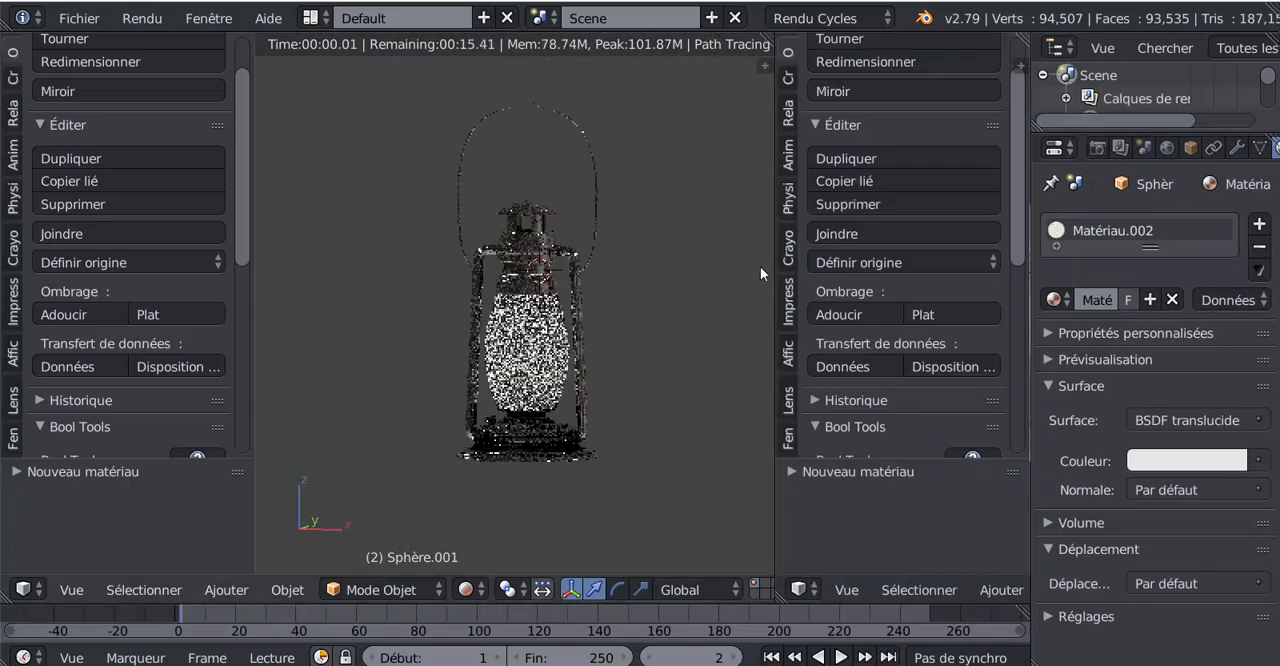
pyautogui.click(798, 589)
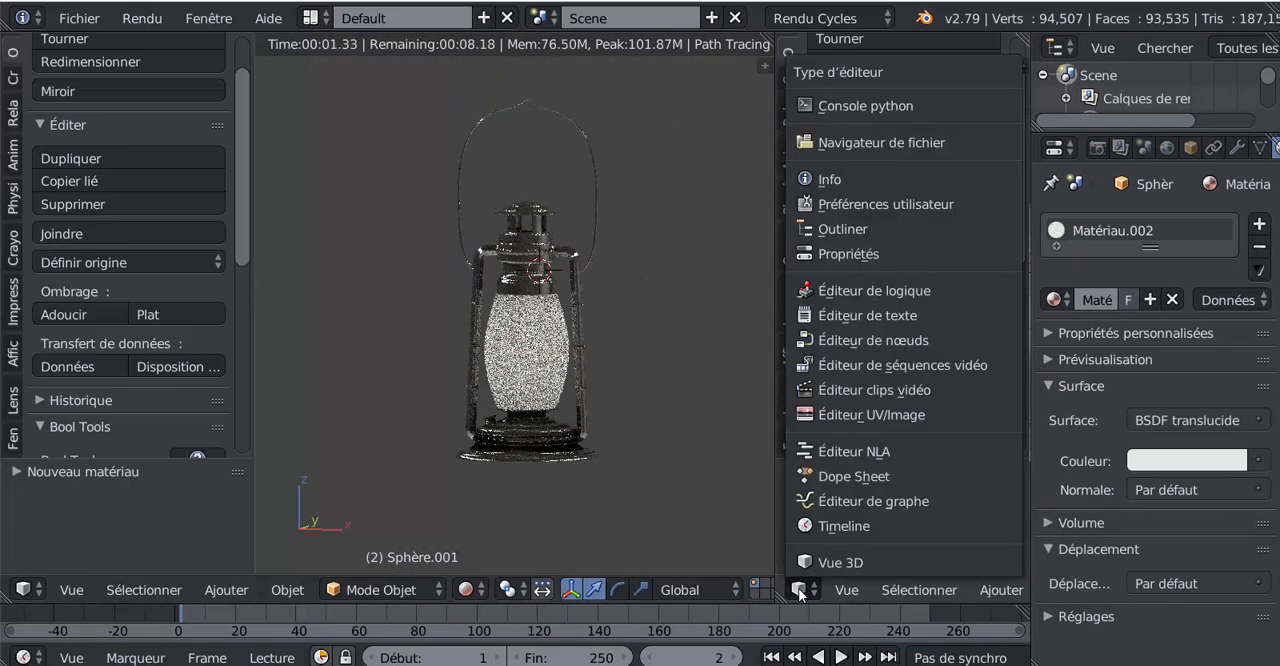
pyautogui.click(859, 340)
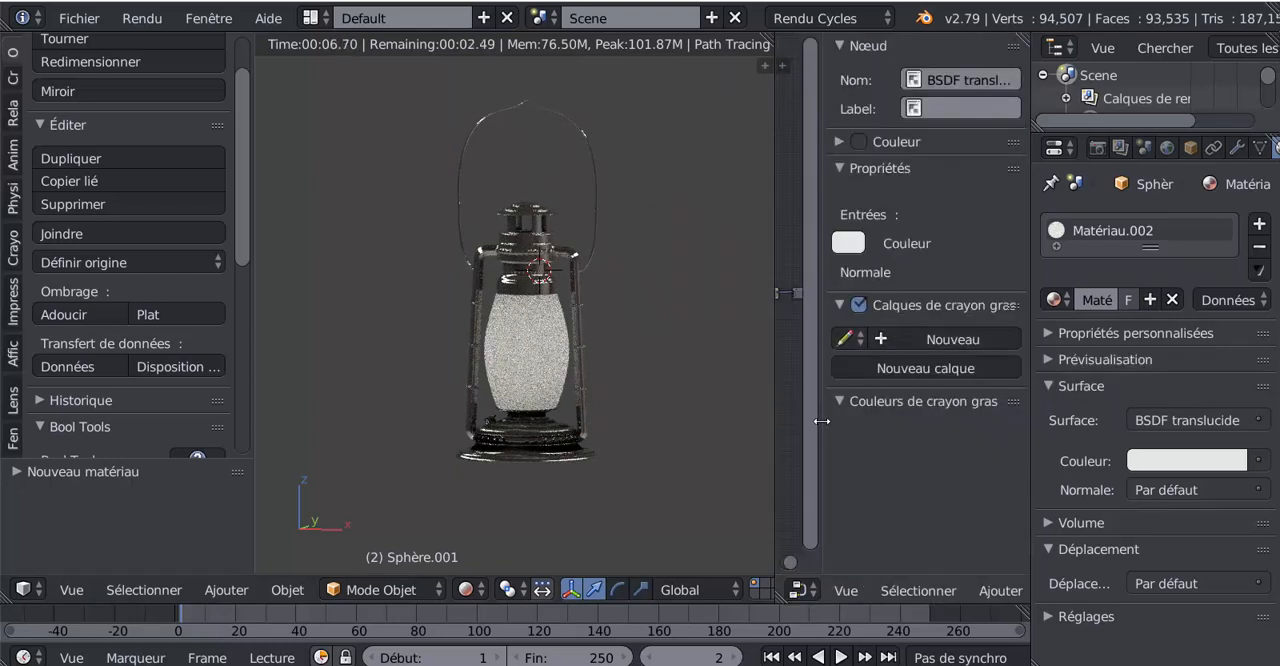
pyautogui.moveTo(821, 421); pyautogui.dragTo(1069, 447)
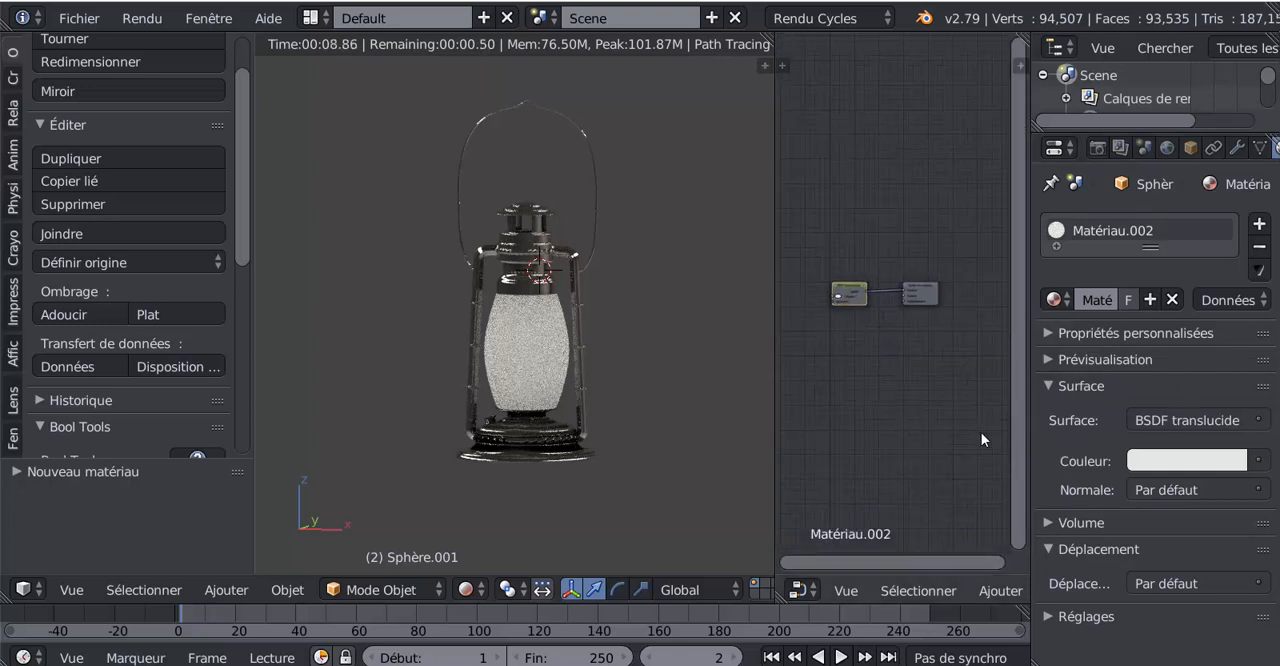
# Raise the BSDF translucide node above the material output node and widen the node editor area
pyautogui.scroll(2, 855, 287)
pyautogui.moveTo(848, 289); pyautogui.dragTo(851, 216)
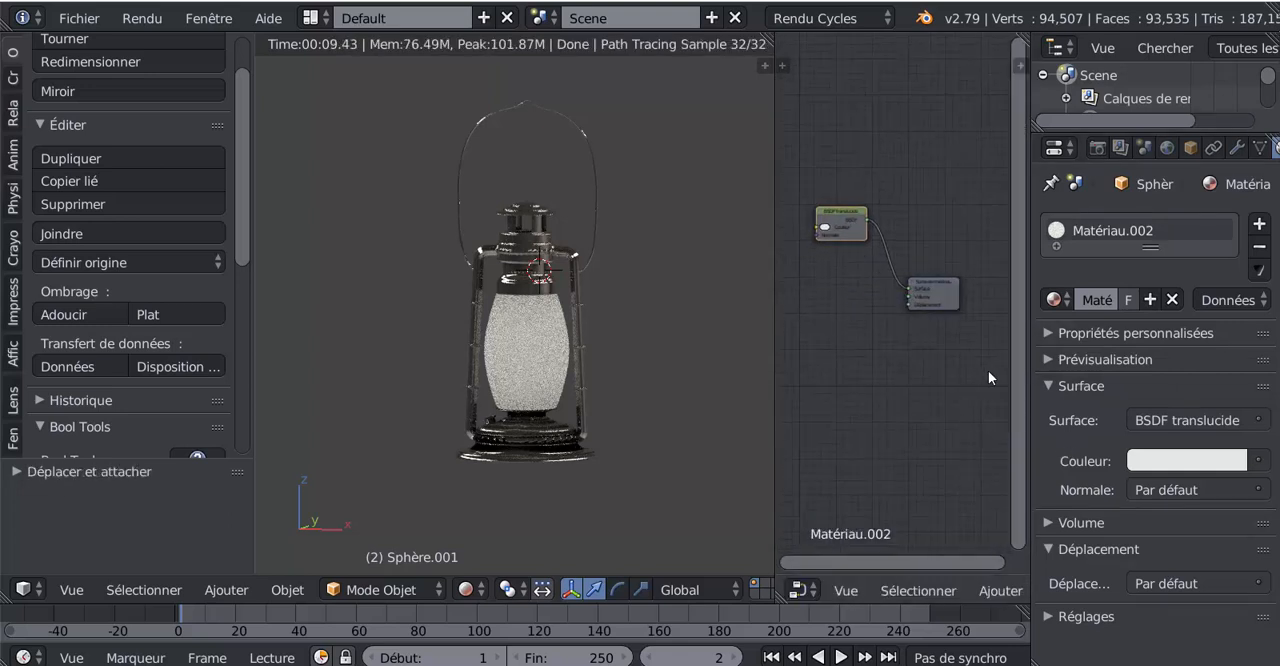
pyautogui.moveTo(1030, 403); pyautogui.dragTo(1162, 404)
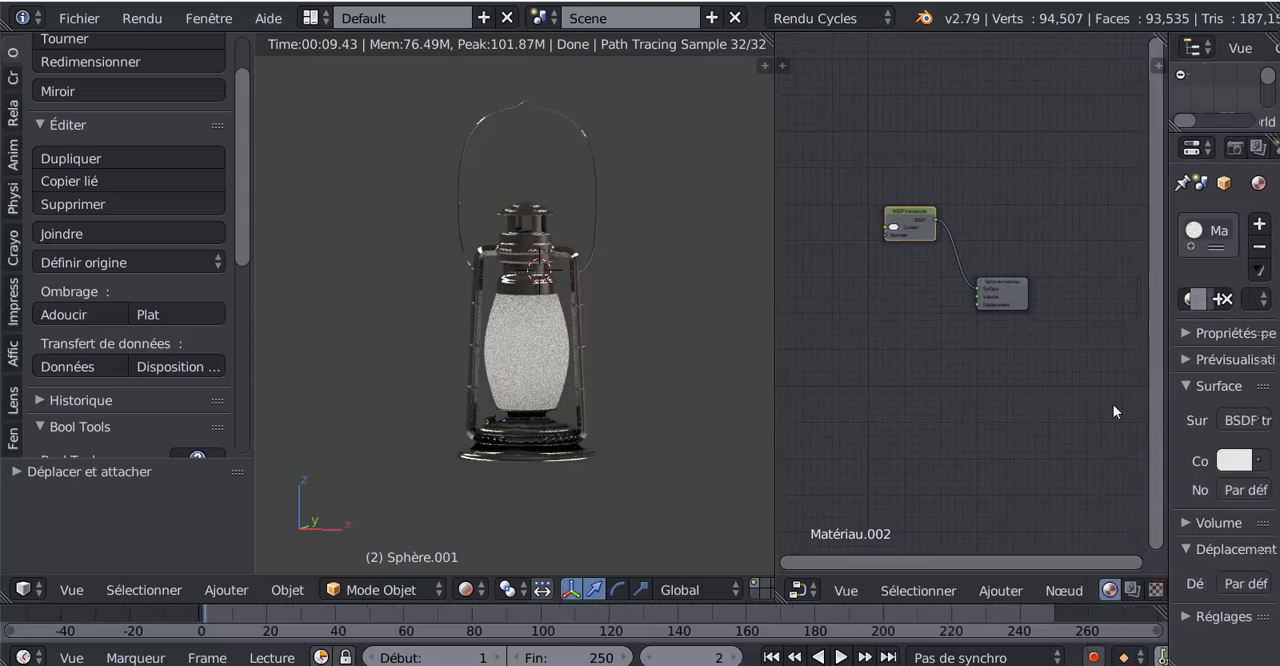
pyautogui.scroll(2, 1024, 384)
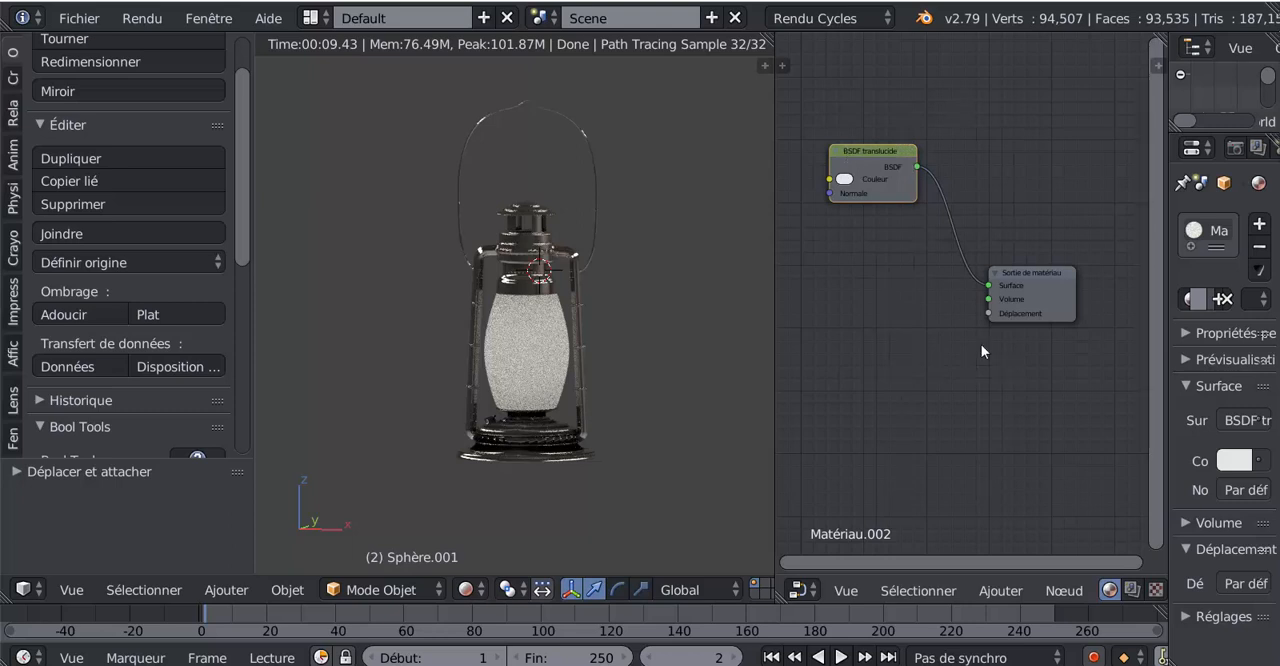
# Insert a mix shader (Shader de mélange) node on the link between BSDF translucide and the material output
pyautogui.click(985, 592)
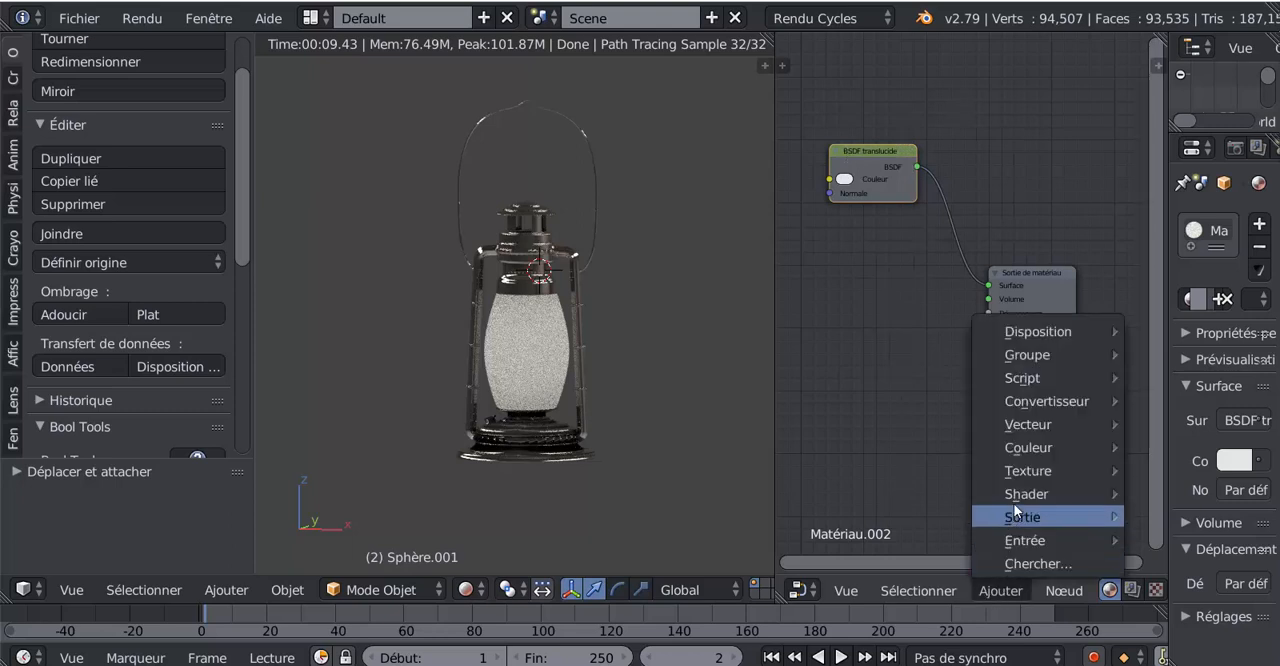
pyautogui.moveTo(1013, 496)
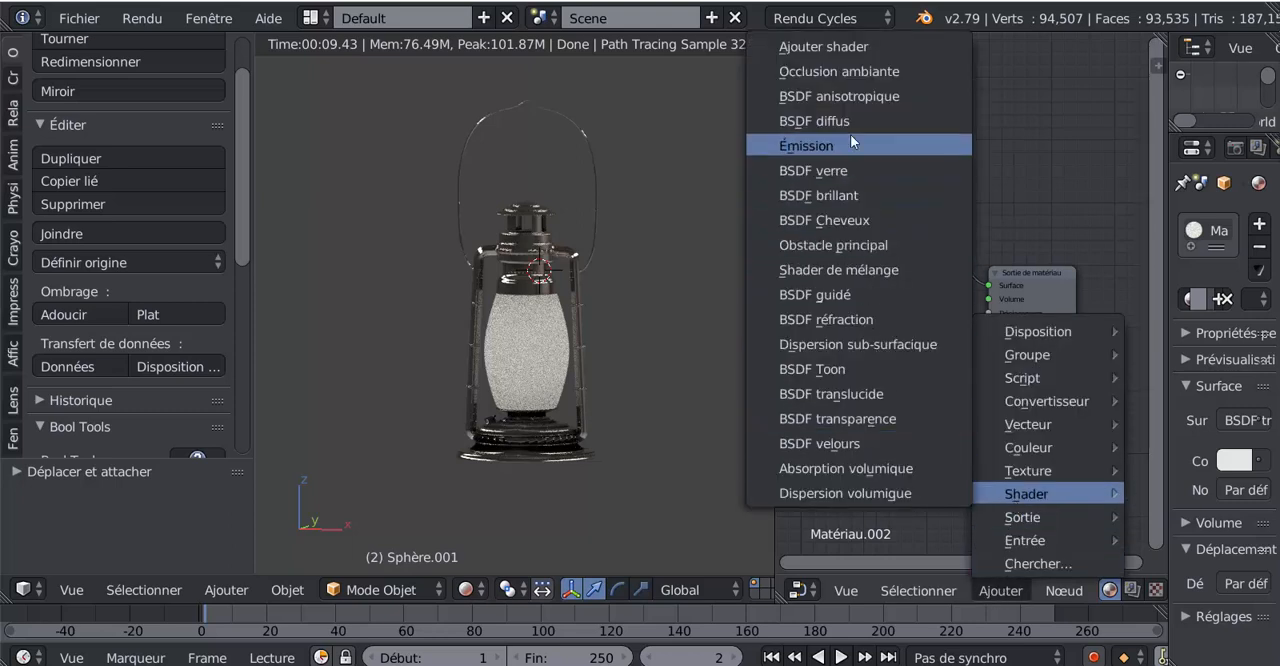
pyautogui.click(877, 270)
pyautogui.click(972, 245)
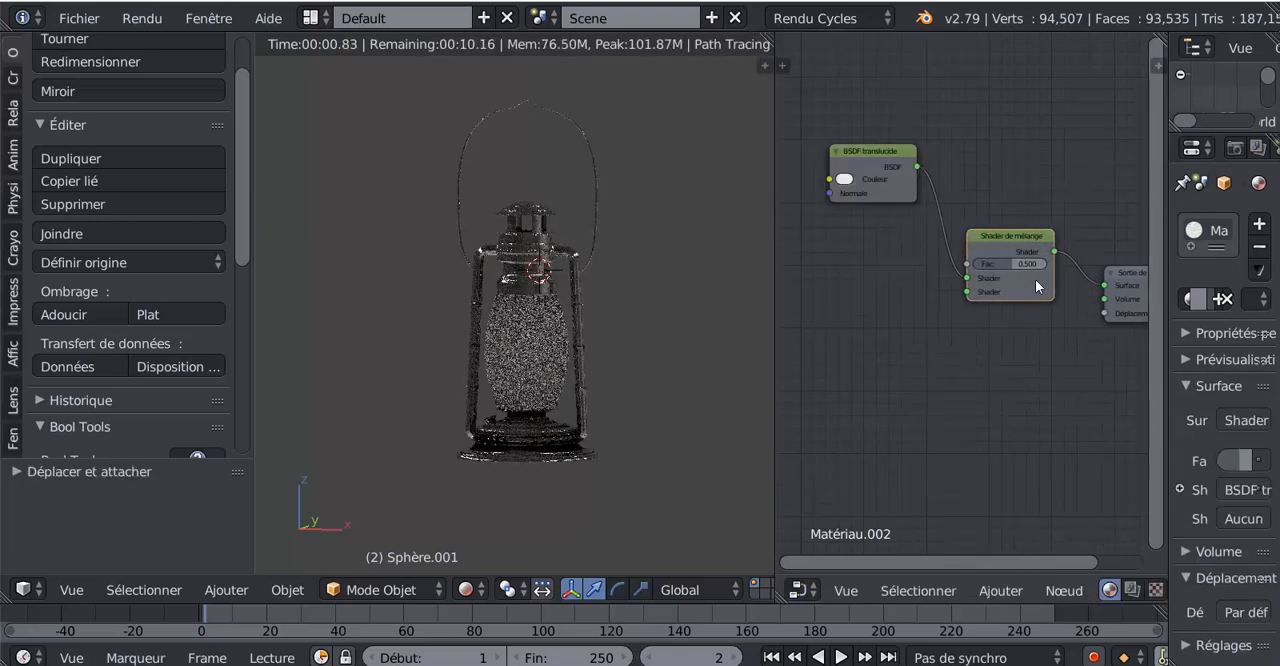
# Add a BSDF transparence node below BSDF translucide and connect it to the mix shader's second shader input
pyautogui.click(928, 591)
pyautogui.moveTo(990, 590)
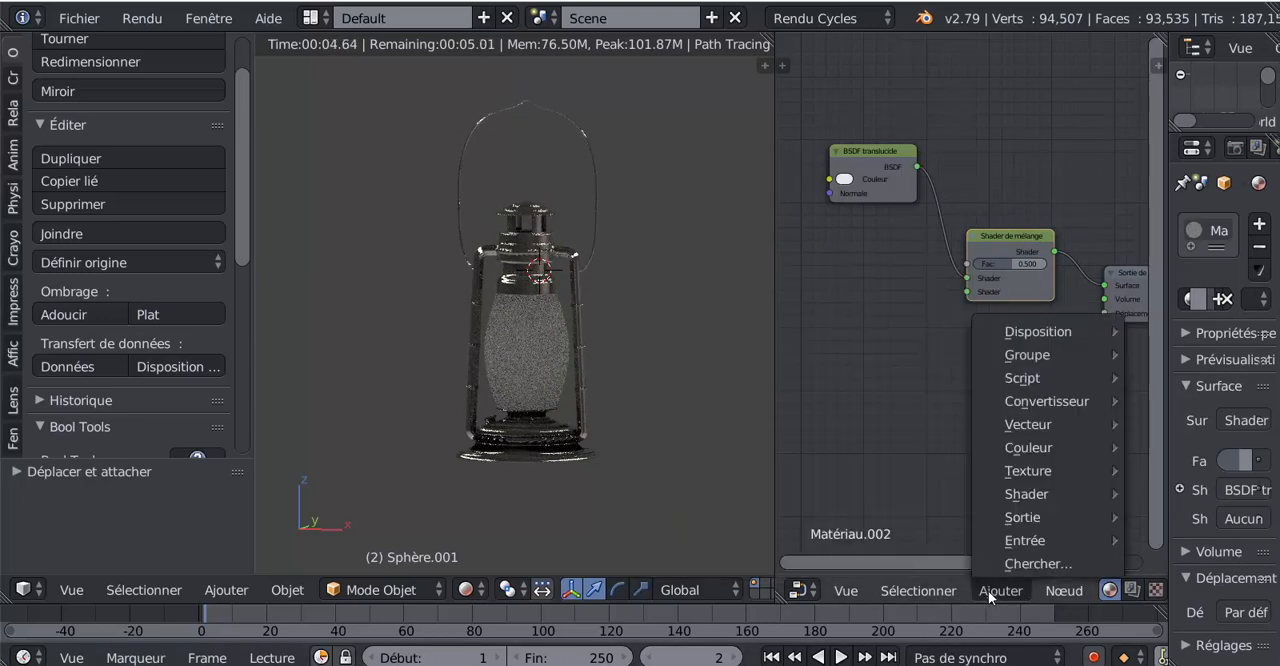
pyautogui.moveTo(1011, 496)
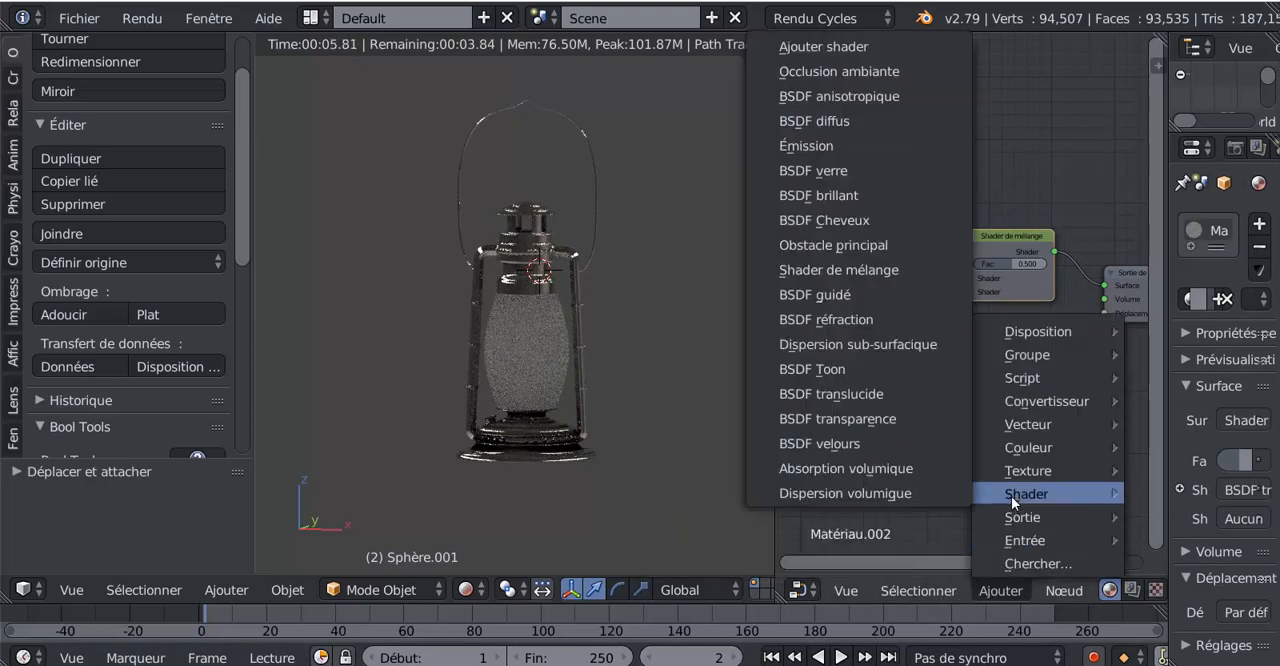
pyautogui.click(853, 412)
pyautogui.click(860, 316)
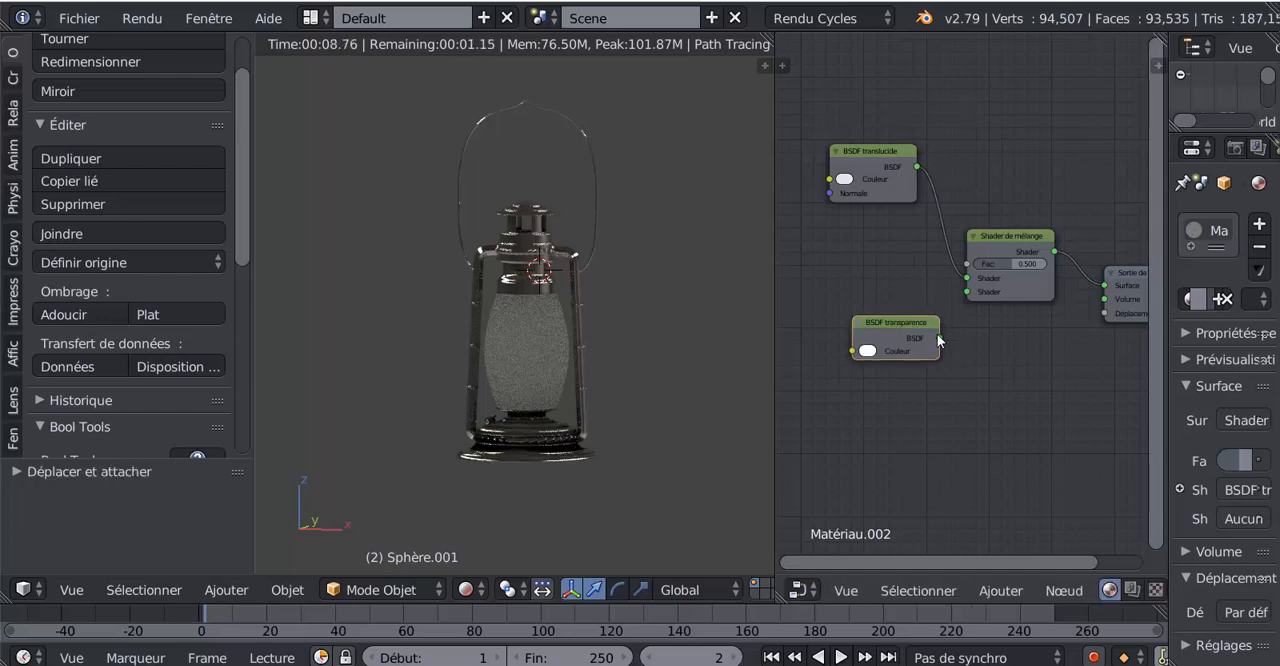
pyautogui.moveTo(939, 339); pyautogui.dragTo(967, 292)
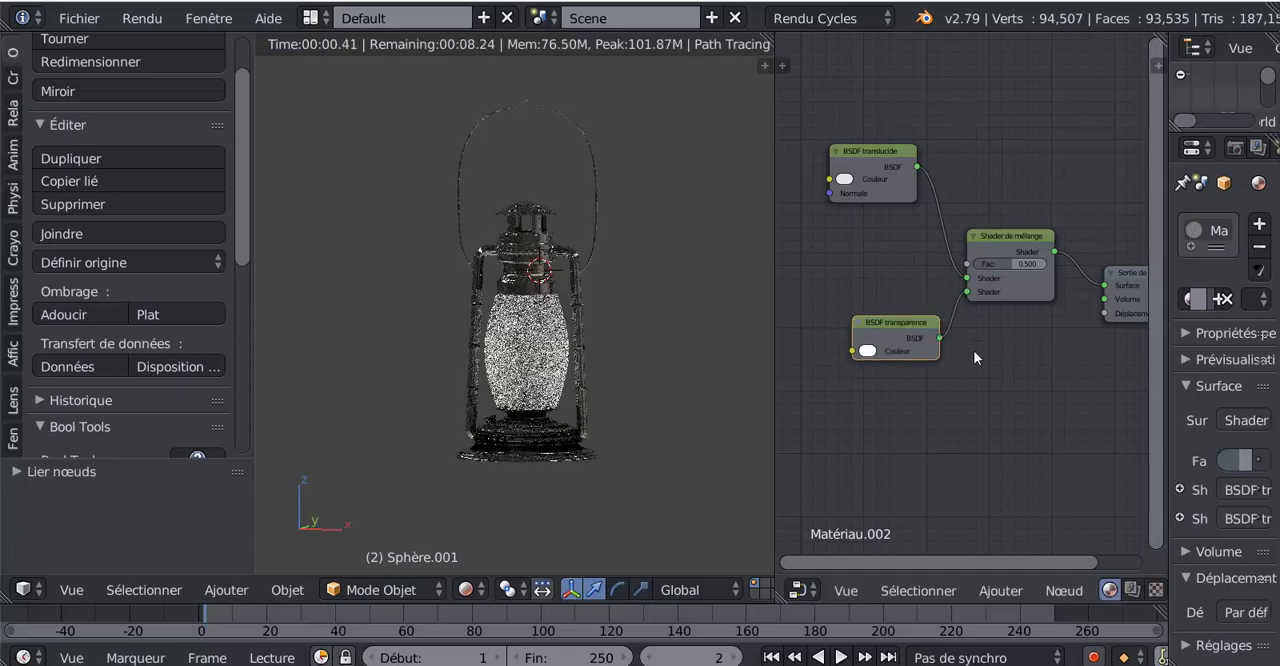
# Set the mix shader's Fac to 0.954 and check the globe's transparency up close in the render preview
pyautogui.scroll(2, 973, 350)
pyautogui.moveTo(1034, 257); pyautogui.dragTo(1086, 257)
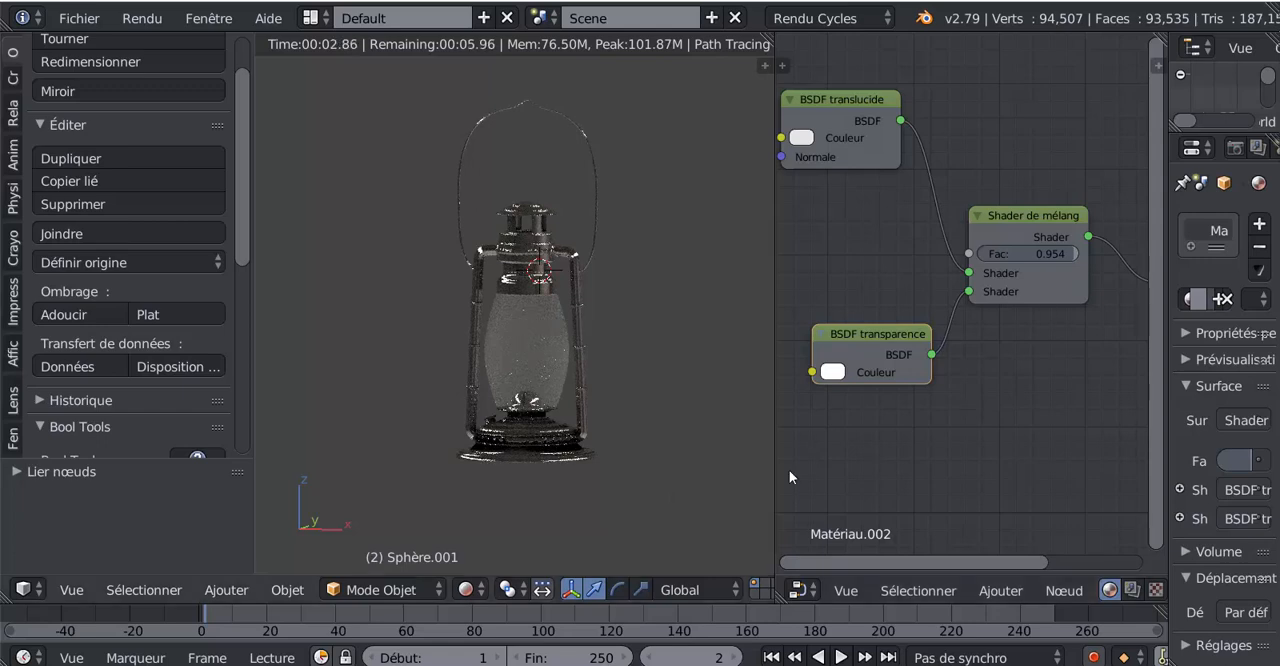
pyautogui.scroll(2, 681, 490)
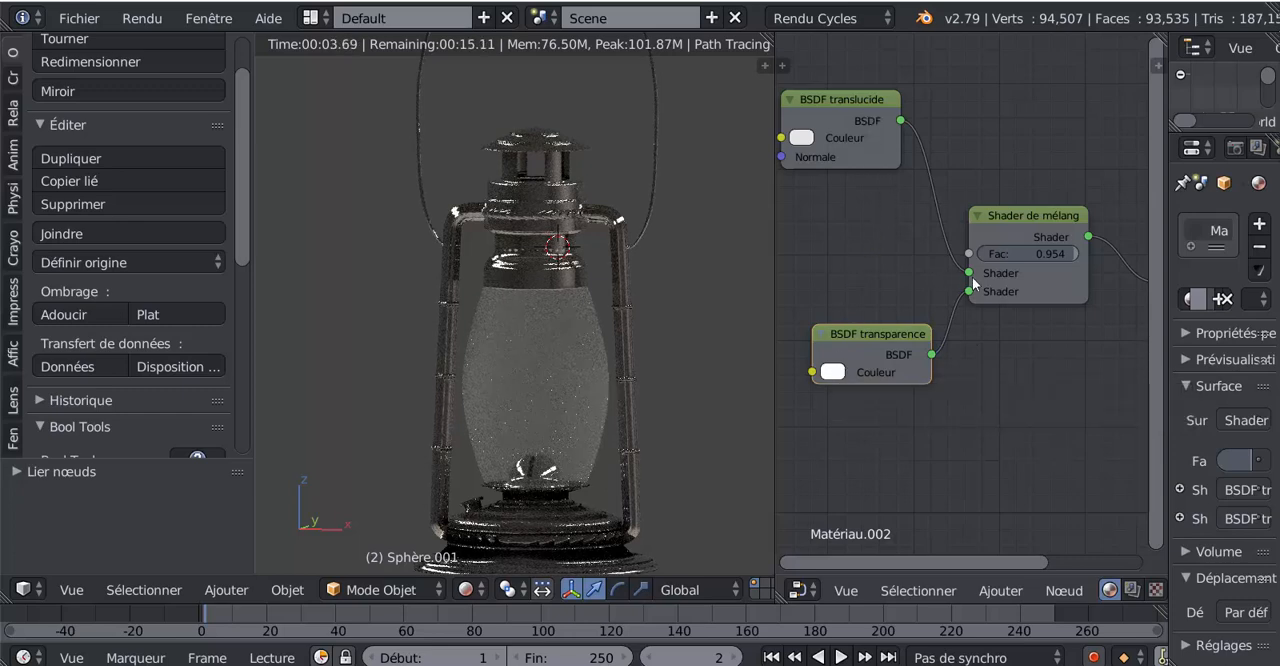
# Swap the mix shader's two shader inputs, set its Fac to 0.021 and check the globe in the render preview
pyautogui.moveTo(975, 285); pyautogui.dragTo(973, 288)
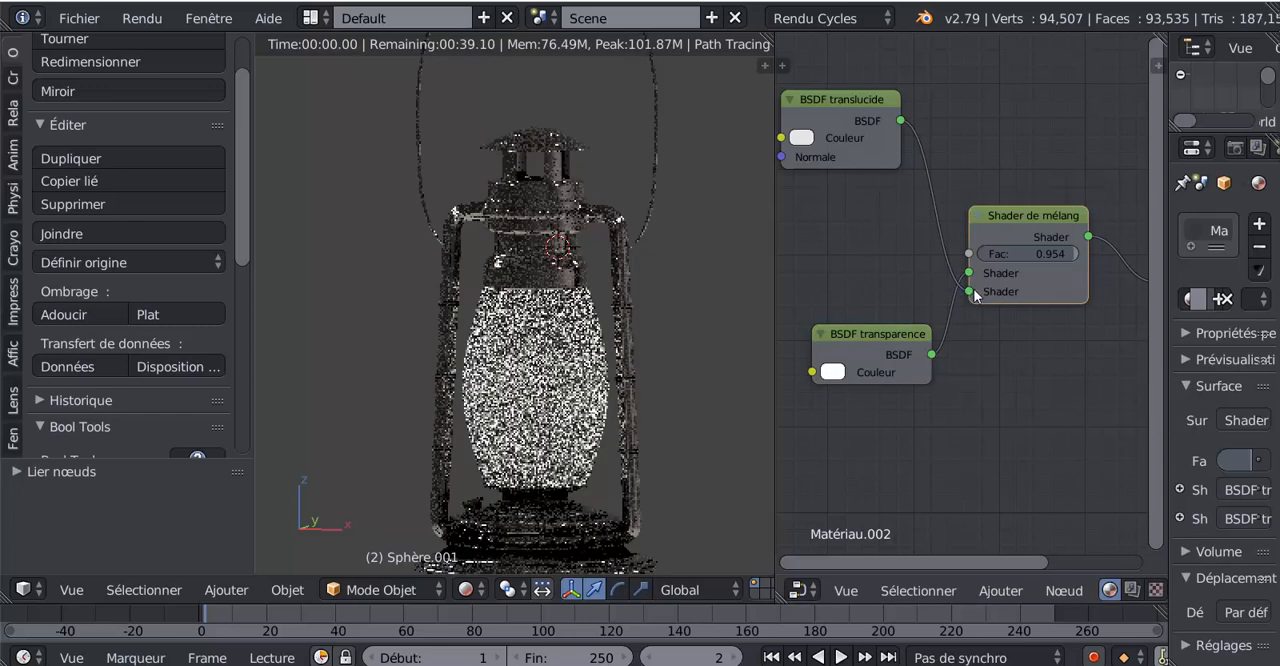
pyautogui.moveTo(1072, 250); pyautogui.dragTo(1006, 252)
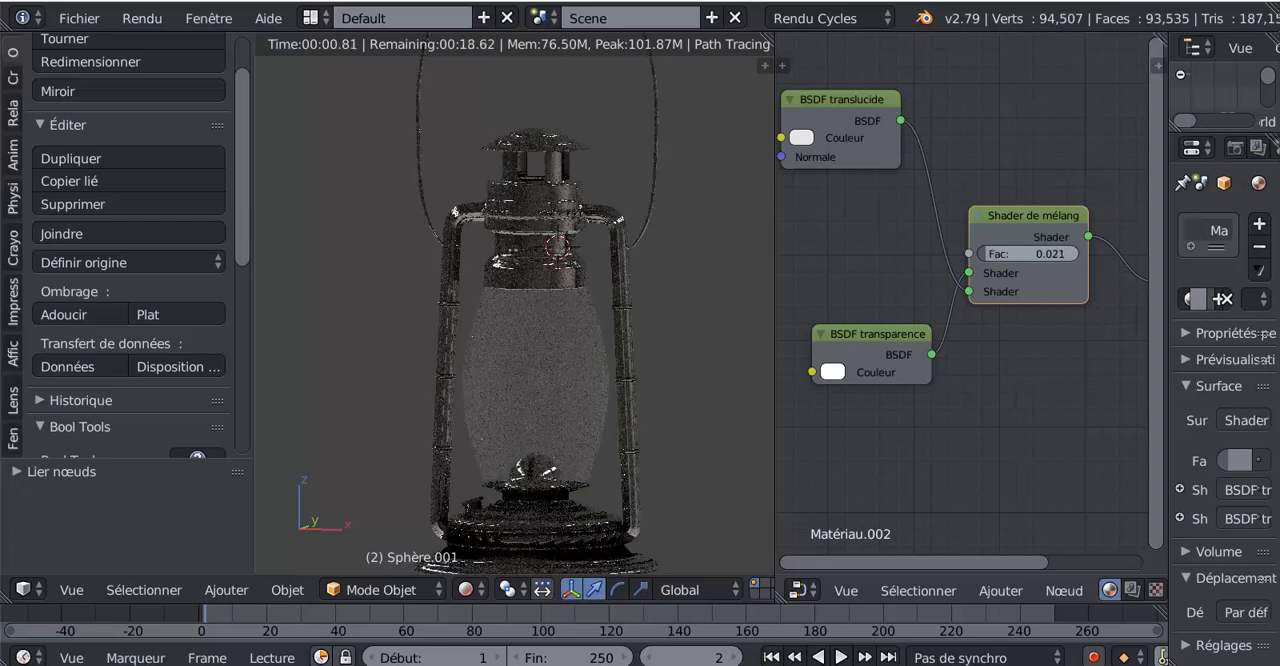
pyautogui.scroll(-2, 677, 409)
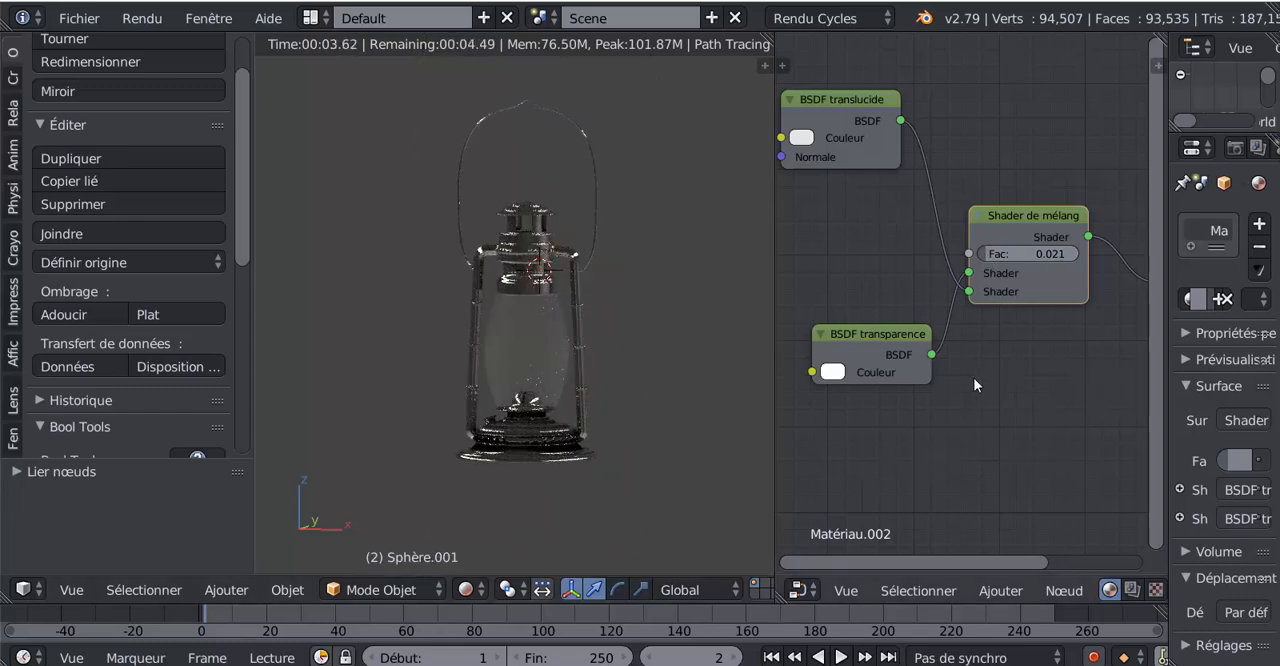
# Rearrange the globe material's nodes so BSDF transparence sits above BSDF translucide, both feeding the mix shader
pyautogui.moveTo(877, 339); pyautogui.dragTo(985, 106)
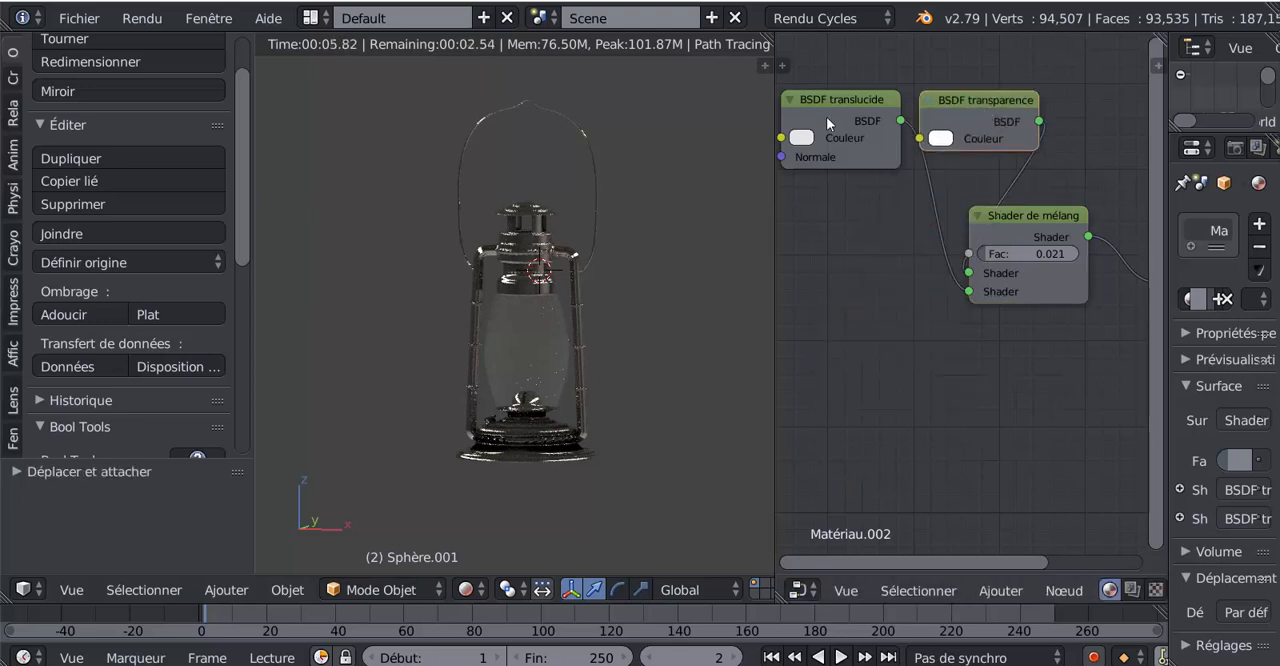
pyautogui.moveTo(826, 116); pyautogui.dragTo(866, 341)
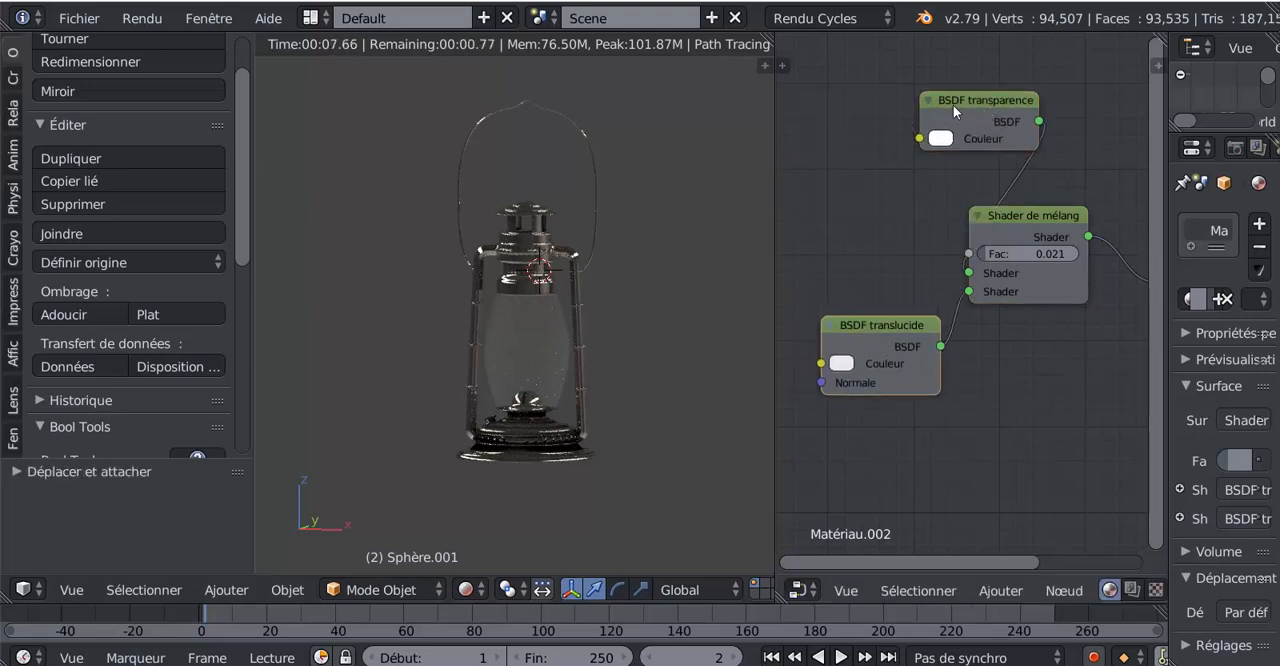
pyautogui.moveTo(953, 105); pyautogui.dragTo(848, 171)
pyautogui.scroll(-2, 1036, 372)
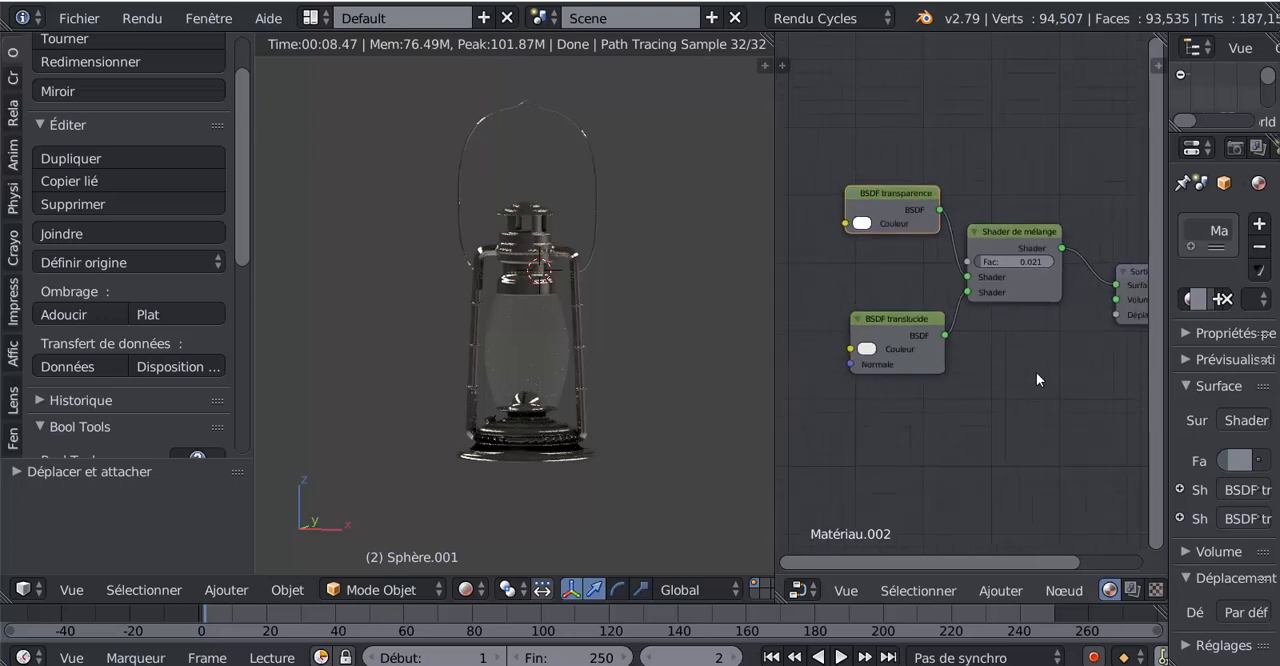
# Spread the nodes out by moving BSDF translucide and BSDF transparence farther away from the mix shader
pyautogui.moveTo(1036, 372); pyautogui.dragTo(939, 350, button='middle')
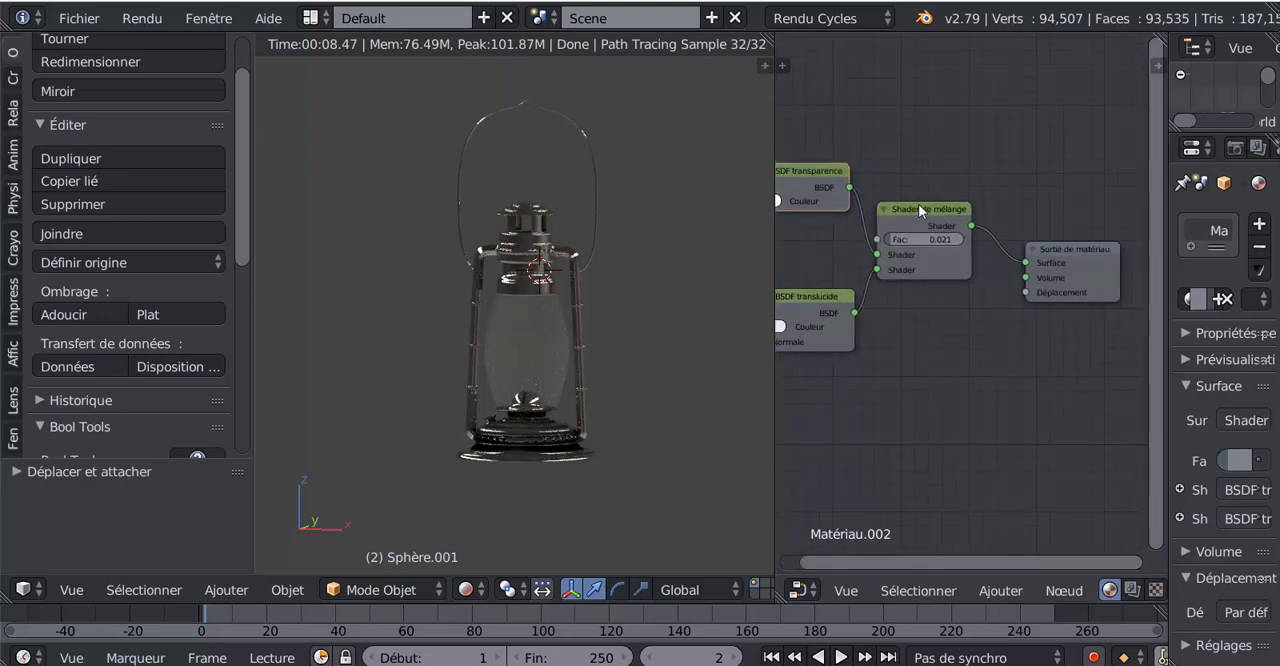
pyautogui.moveTo(918, 204); pyautogui.dragTo(934, 206)
pyautogui.scroll(-1, 957, 363)
pyautogui.moveTo(965, 368); pyautogui.dragTo(1015, 374, button='middle')
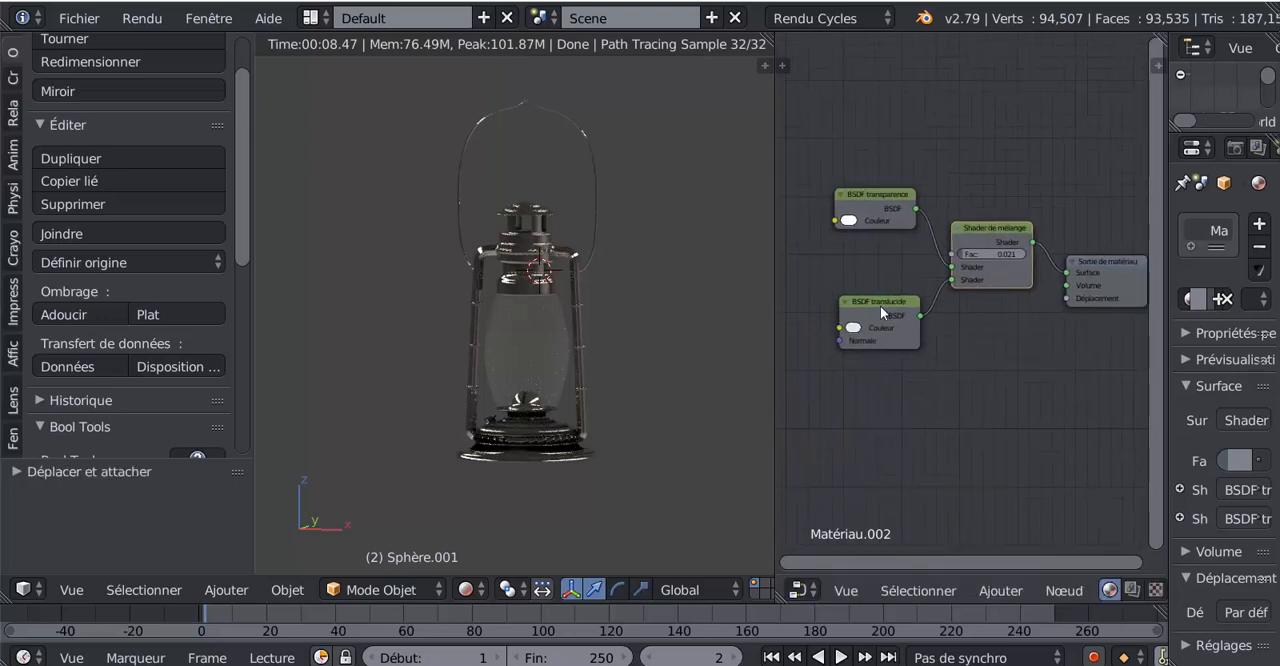
pyautogui.moveTo(880, 305); pyautogui.dragTo(833, 289)
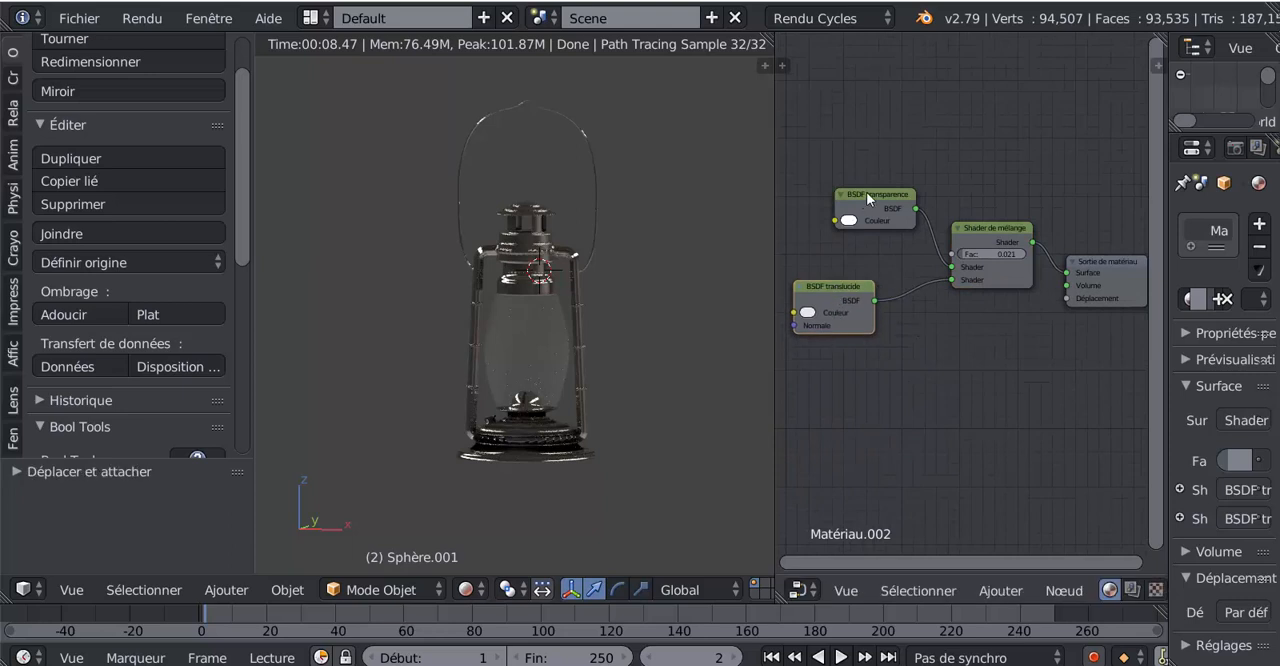
pyautogui.moveTo(968, 349); pyautogui.dragTo(972, 421, button='middle')
pyautogui.moveTo(881, 265); pyautogui.dragTo(848, 250)
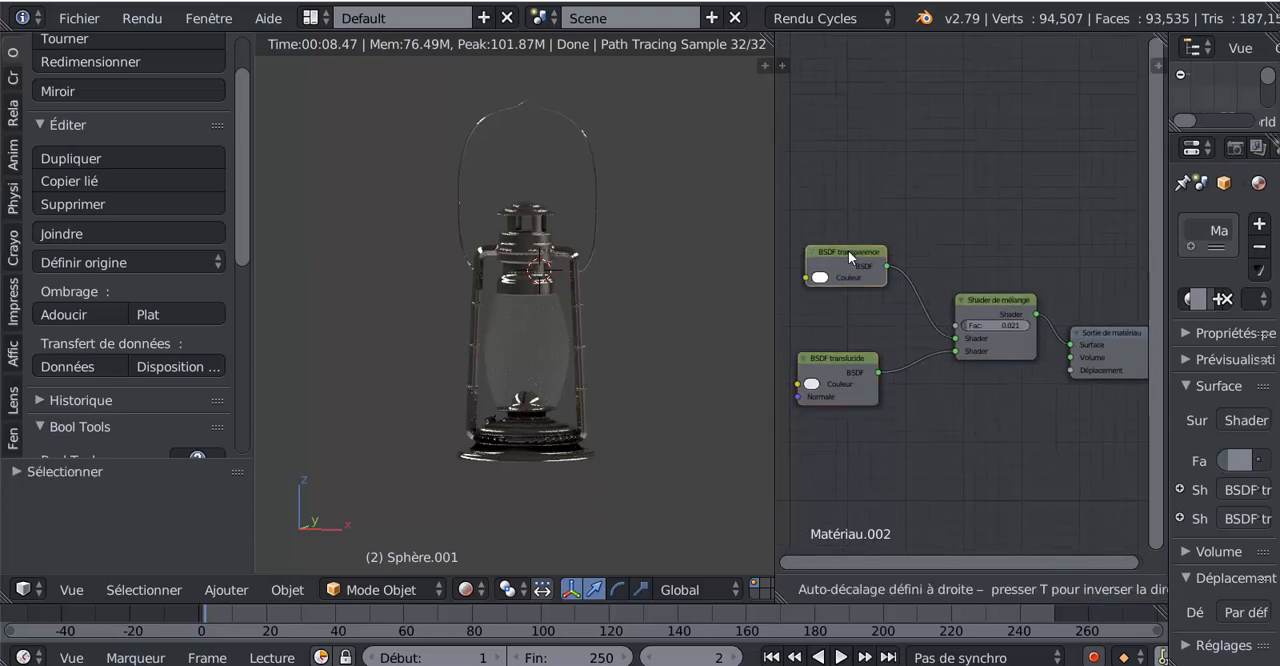
# Insert a second mix shader (Shader de mélange) on the link between BSDF translucide and the existing mix shader
pyautogui.click(1001, 590)
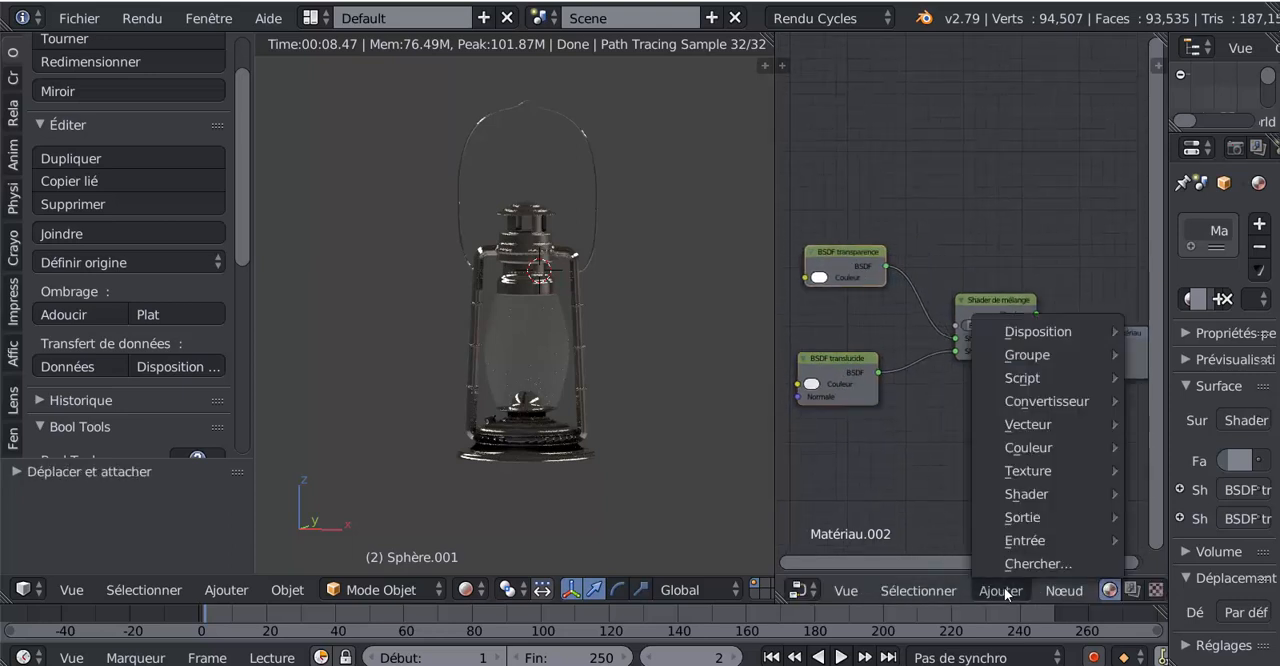
pyautogui.moveTo(1004, 496)
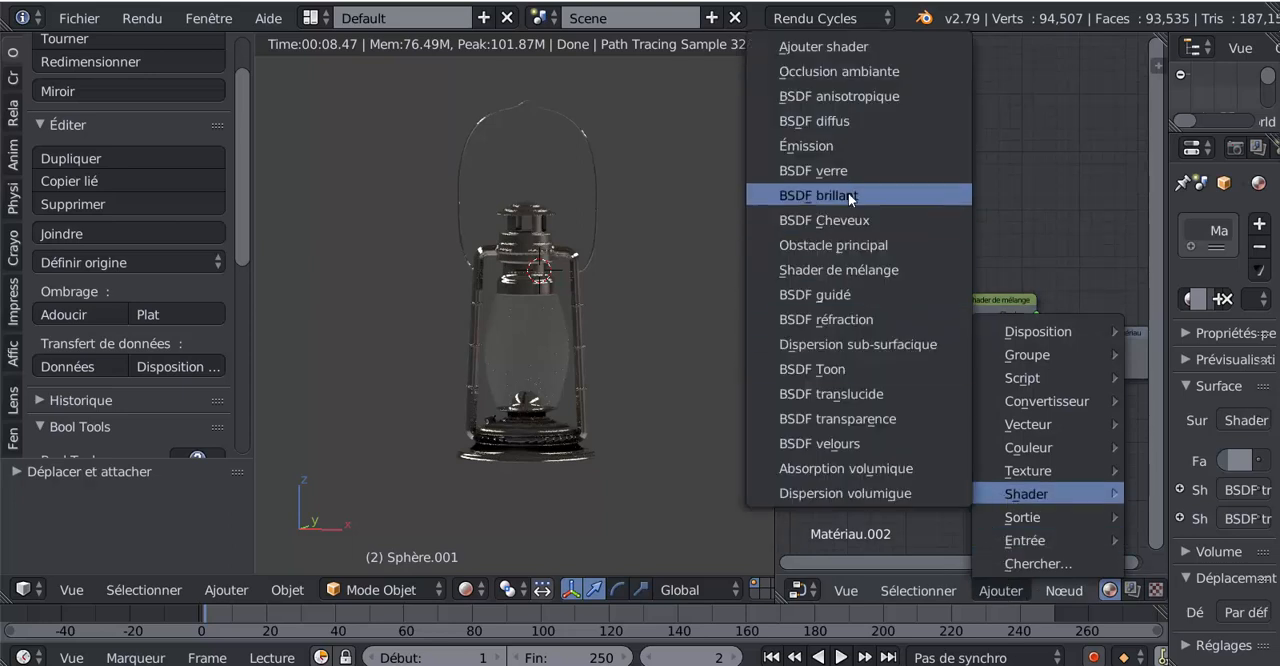
pyautogui.click(848, 269)
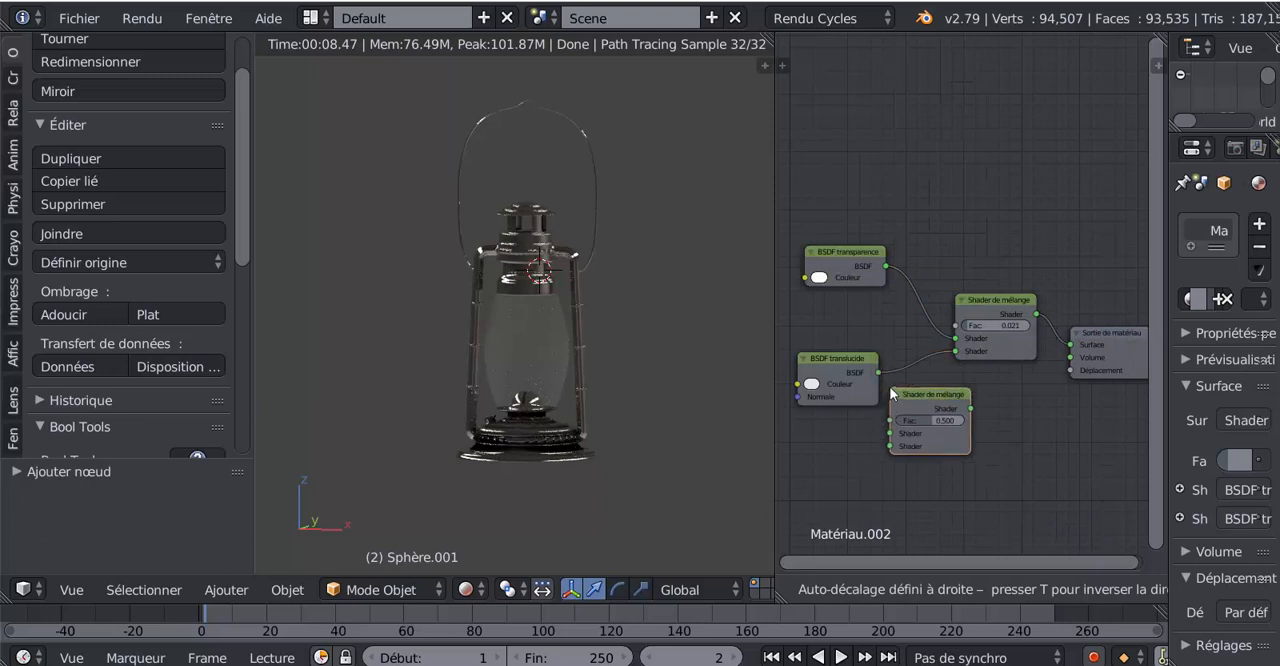
pyautogui.click(924, 358)
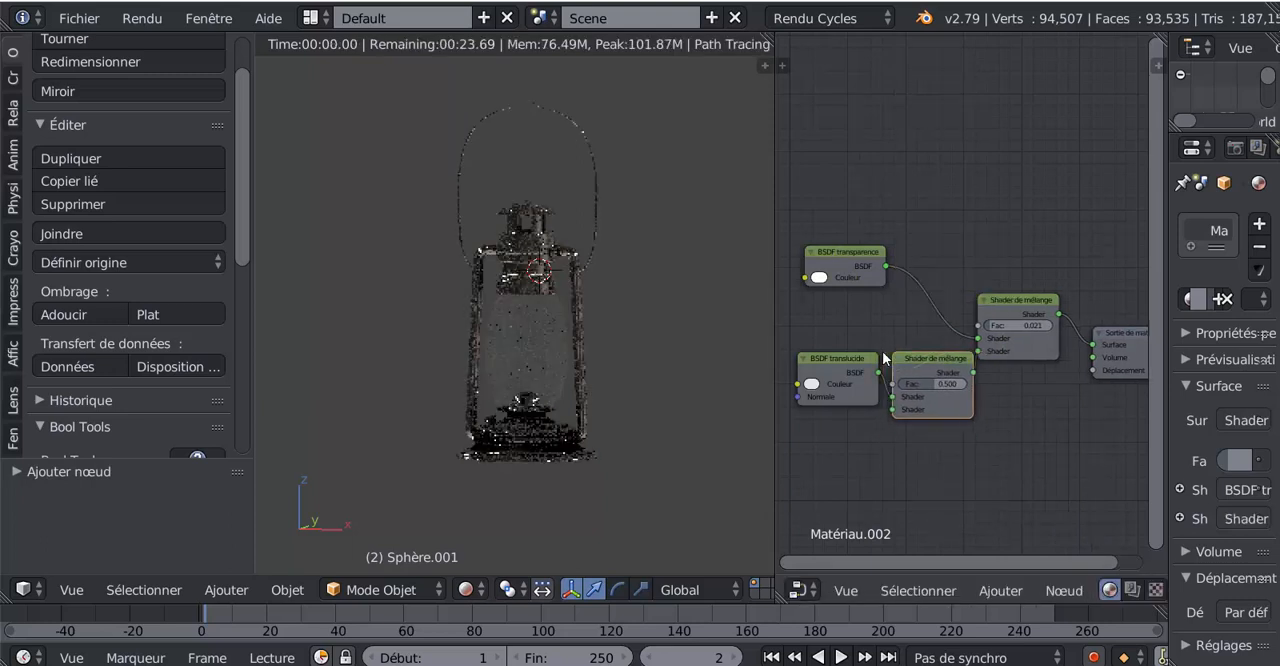
pyautogui.moveTo(931, 452); pyautogui.dragTo(951, 386, button='middle')
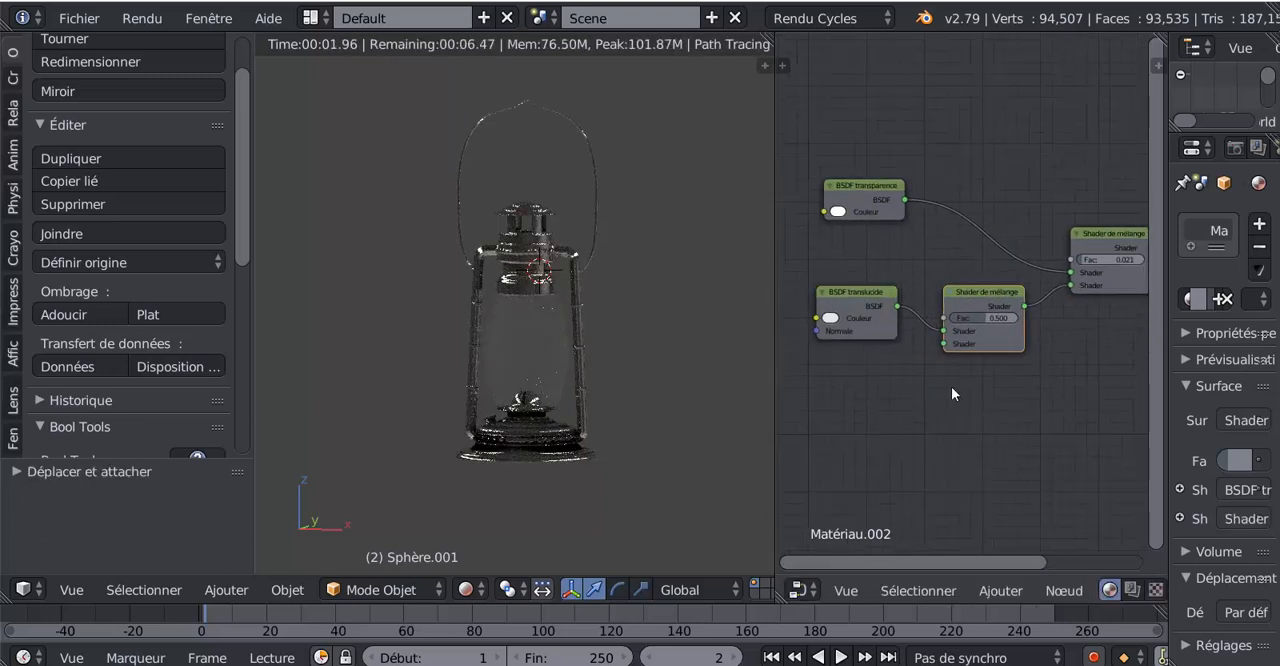
# Transfer the new mix shader to the link coming from BSDF transparence and move BSDF translucide below it
pyautogui.moveTo(963, 335); pyautogui.dragTo(1068, 285)
pyautogui.moveTo(991, 301); pyautogui.dragTo(976, 207)
pyautogui.moveTo(870, 294); pyautogui.dragTo(1001, 391)
pyautogui.scroll(1, 950, 357)
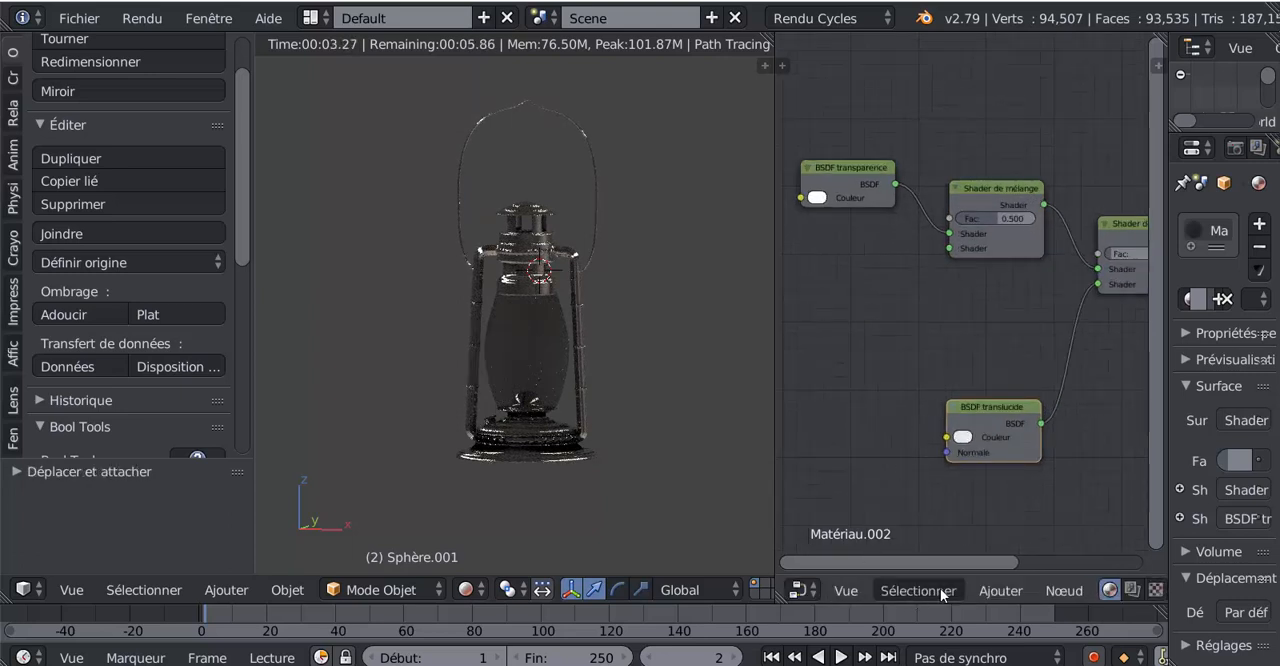
# Add a BSDF brillant node below BSDF transparence and connect it to the new mix shader's second shader input
pyautogui.click(985, 590)
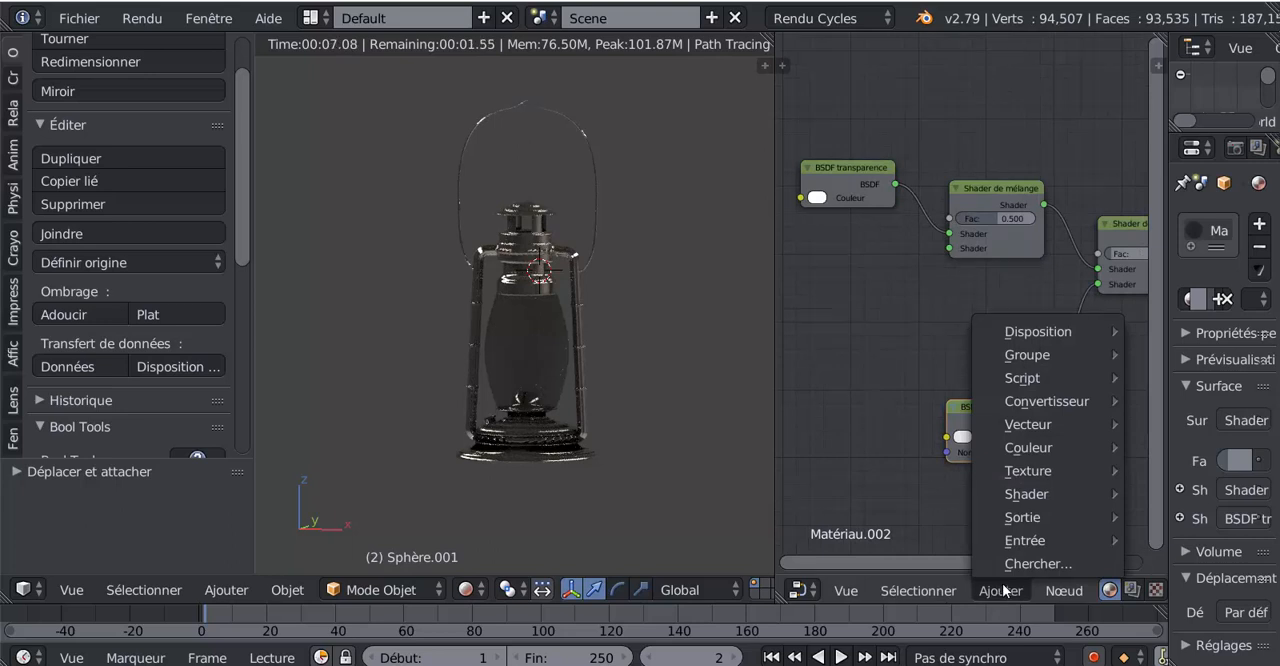
pyautogui.moveTo(1038, 486)
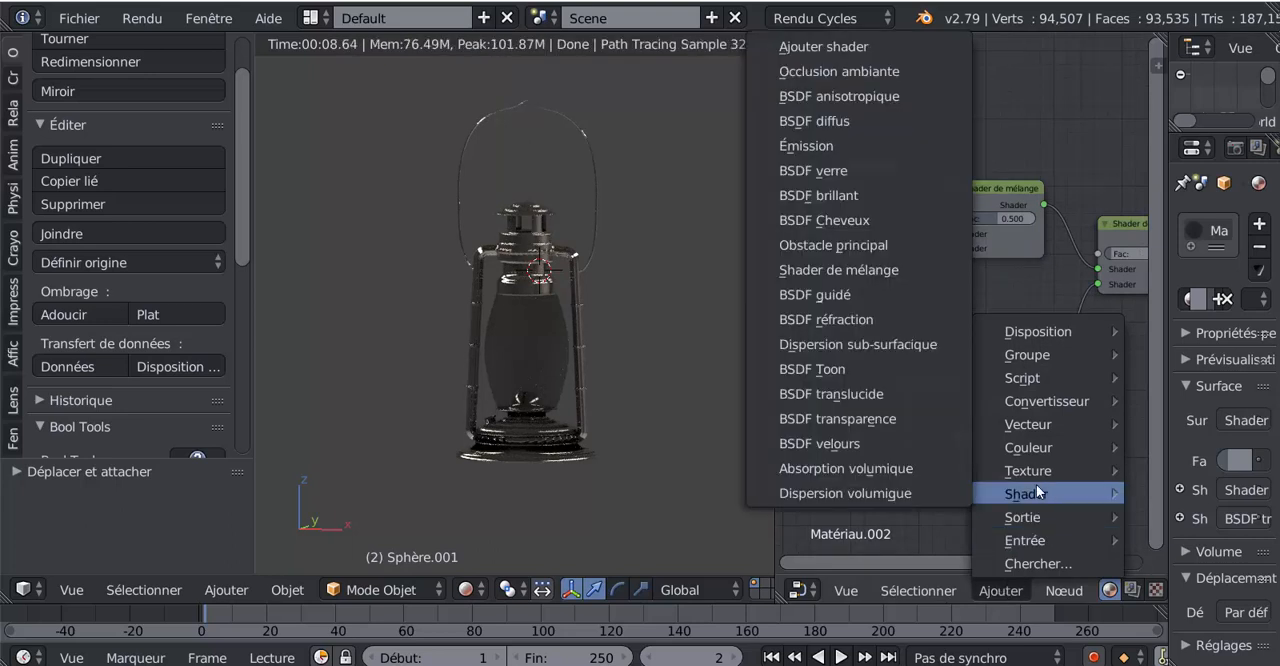
pyautogui.click(841, 195)
pyautogui.click(820, 259)
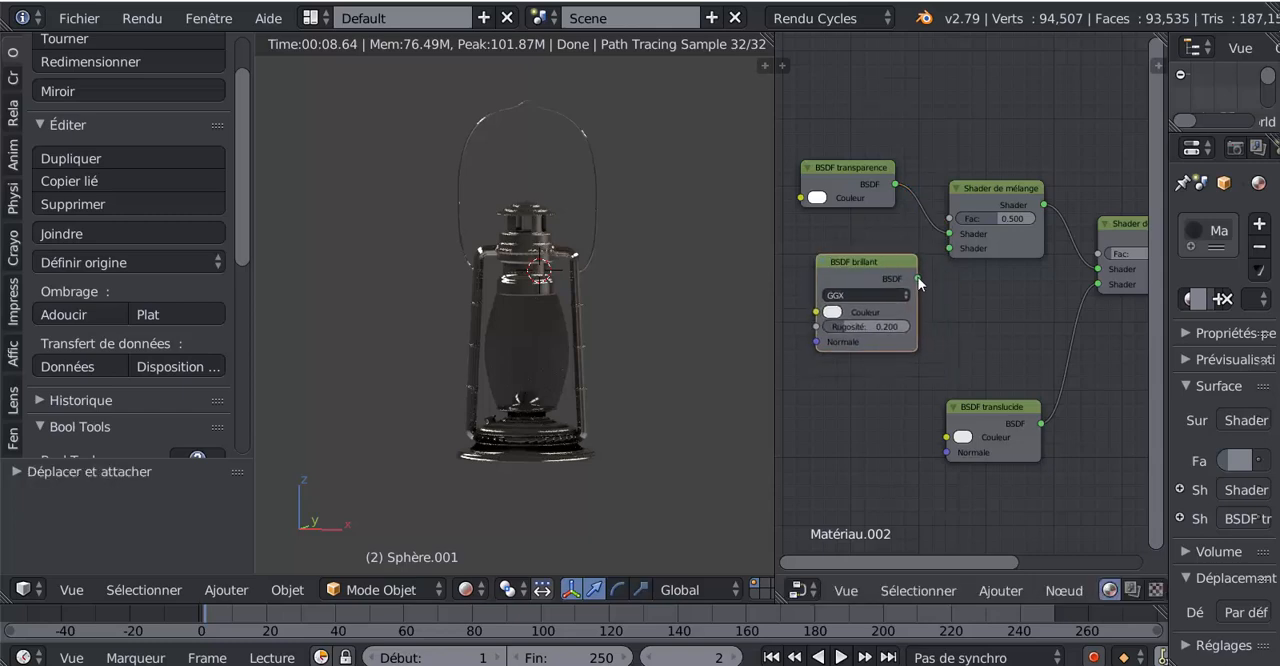
pyautogui.moveTo(919, 280); pyautogui.dragTo(949, 248)
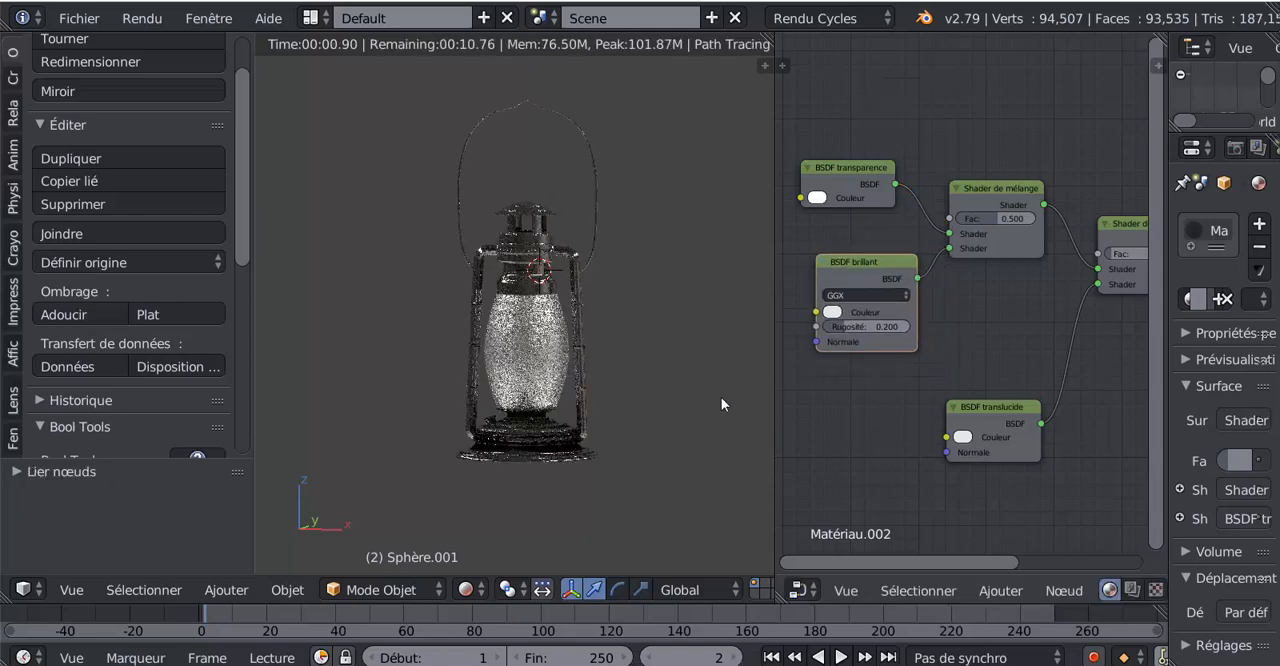
# Set the BSDF brillant node's distribution to Dure and its roughness (Rugosité) to 0.026
pyautogui.scroll(1, 833, 385)
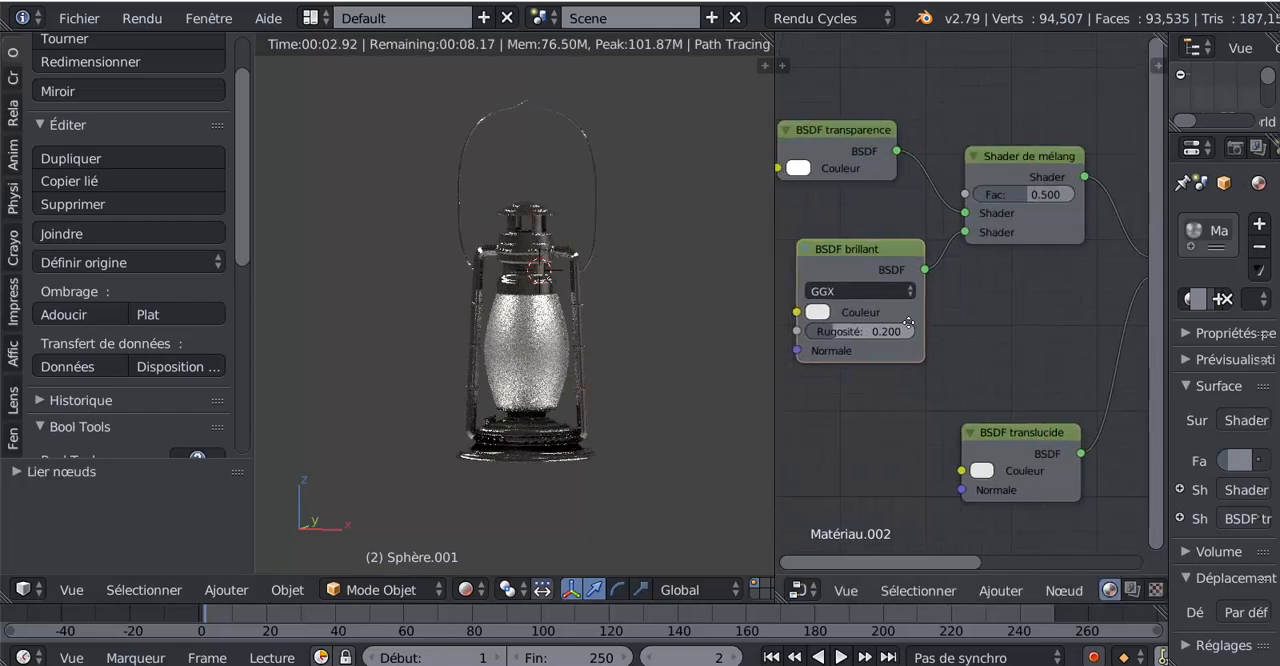
pyautogui.moveTo(908, 322); pyautogui.dragTo(939, 319, button='middle')
pyautogui.click(883, 291)
pyautogui.click(883, 265)
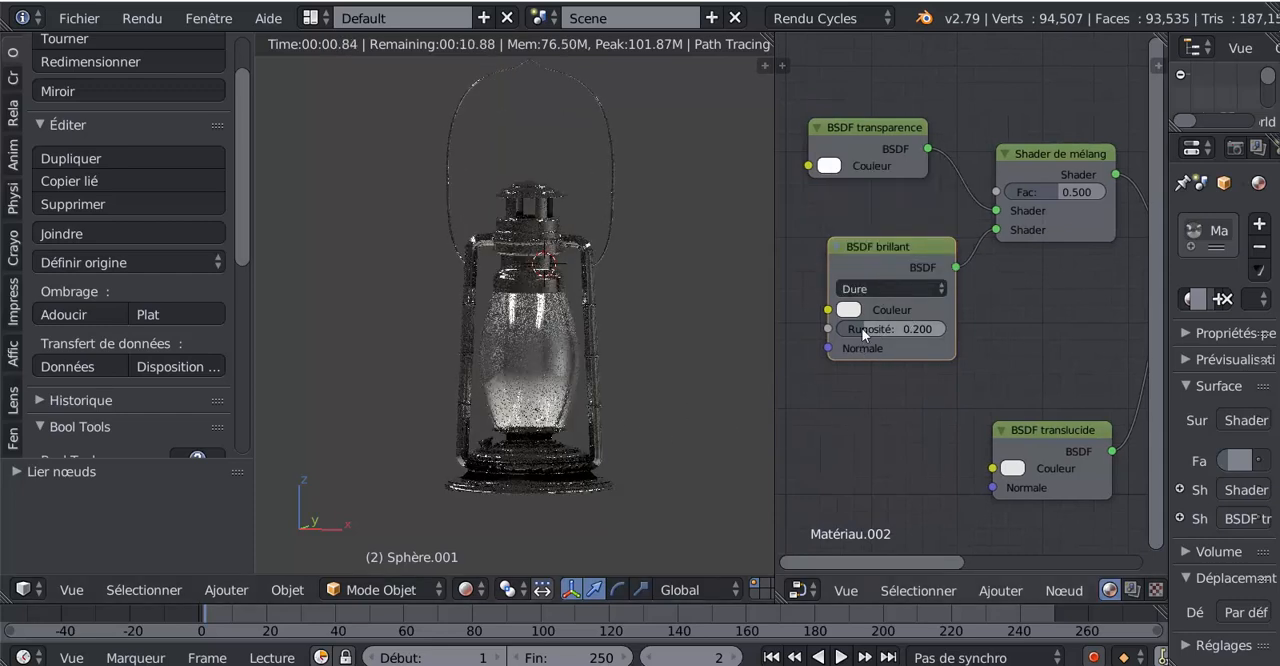
pyautogui.moveTo(864, 334); pyautogui.dragTo(782, 334)
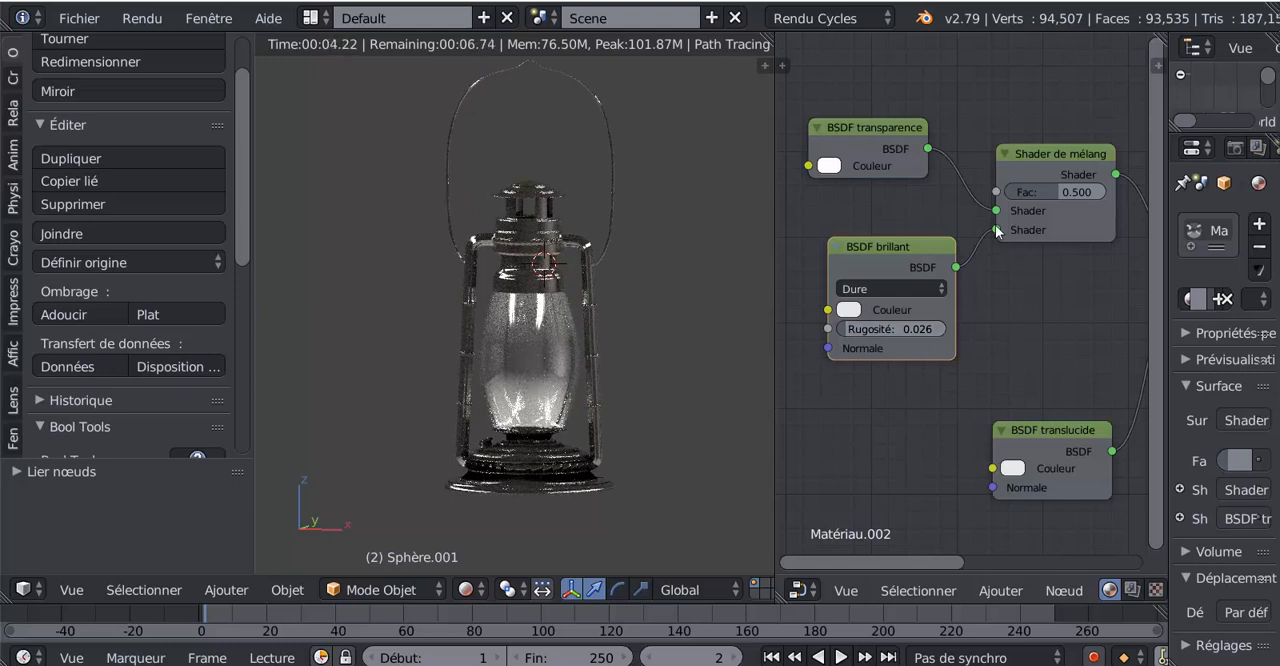
# Move BSDF translucide up next to the final mix shader and set that mix shader's Fac to 0.000
pyautogui.scroll(-1, 1029, 378)
pyautogui.moveTo(1029, 378); pyautogui.dragTo(963, 382, button='middle')
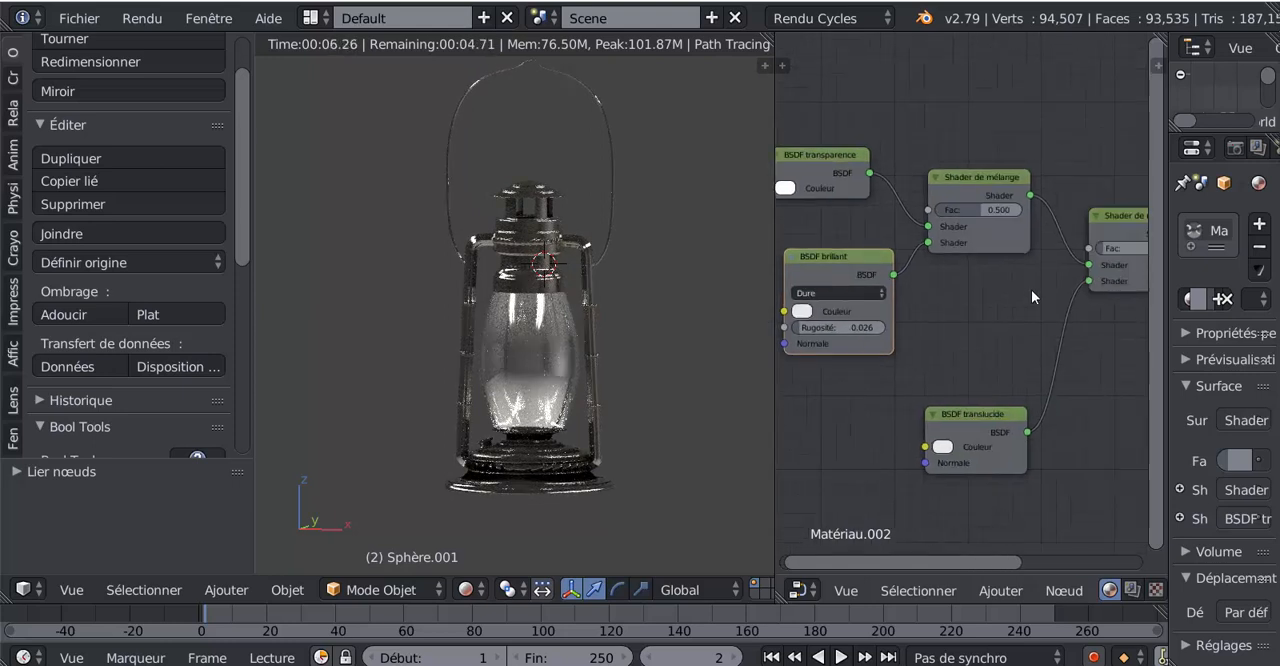
pyautogui.moveTo(1018, 305); pyautogui.dragTo(893, 348, button='middle')
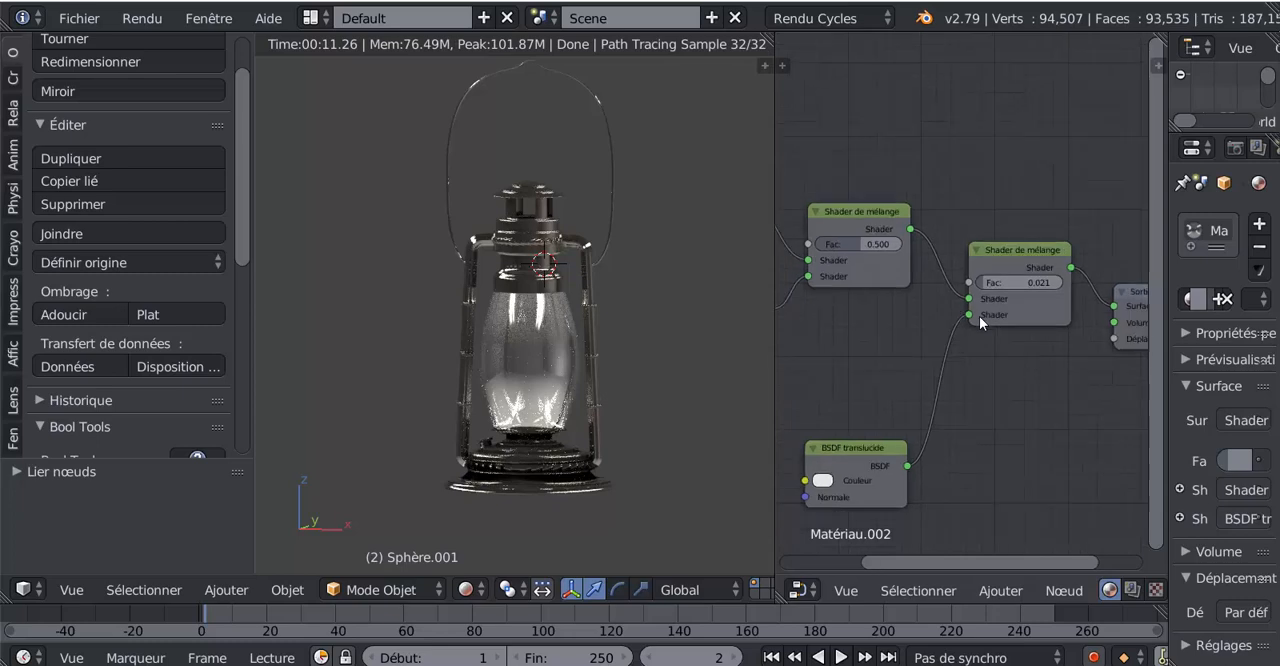
pyautogui.scroll(-1, 979, 316)
pyautogui.moveTo(910, 418); pyautogui.dragTo(905, 320)
pyautogui.scroll(3, 965, 296)
pyautogui.moveTo(990, 284)
pyautogui.mouseDown()
pyautogui.moveTo(1023, 284)
pyautogui.moveTo(975, 284)
pyautogui.mouseUp()
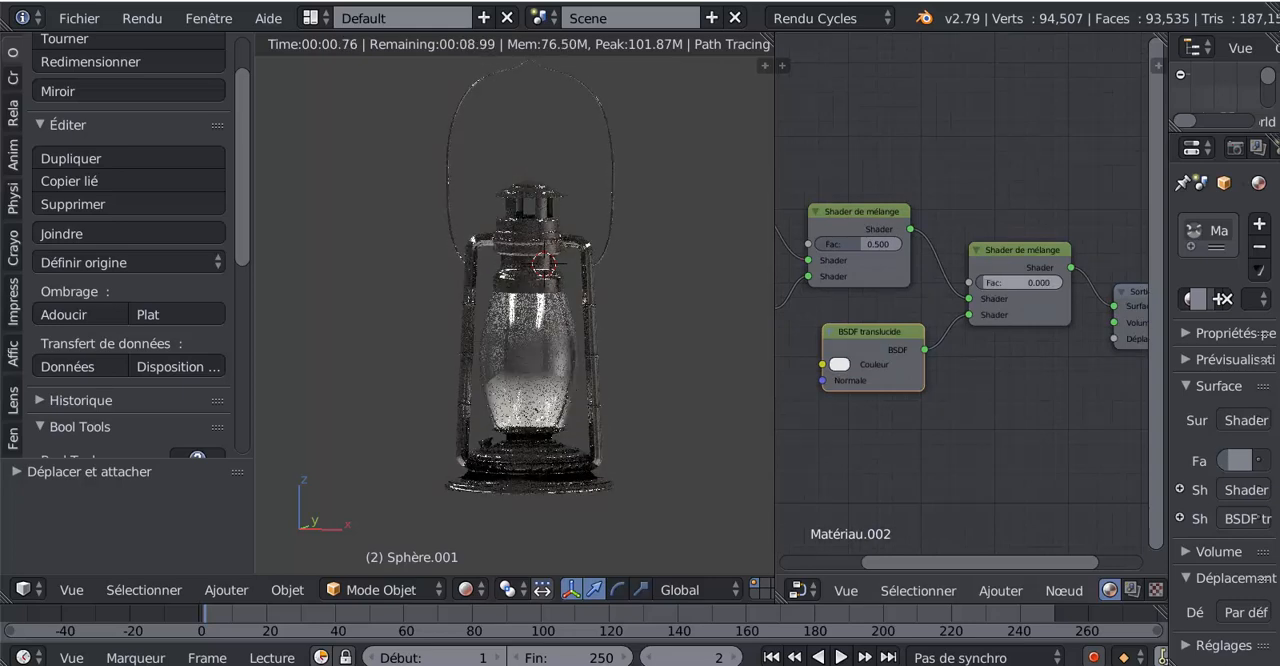
# Set the BSDF brillant node's roughness (Rugosité) to 0.000
pyautogui.scroll(-3, 977, 312)
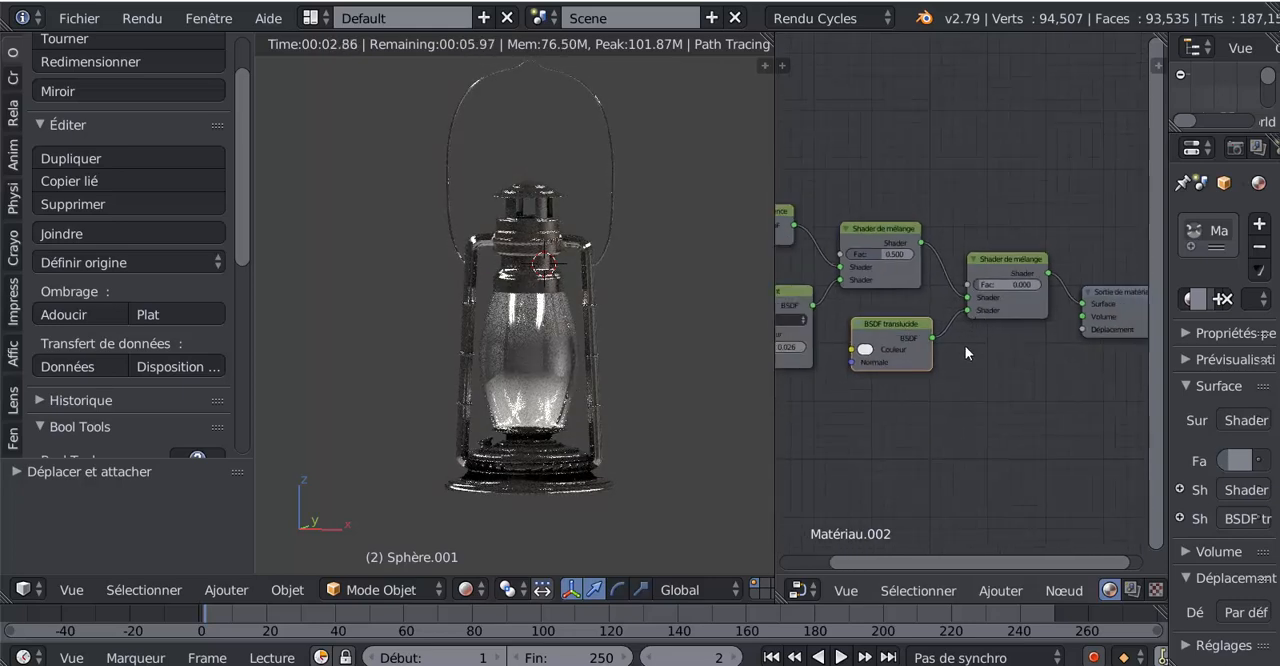
pyautogui.moveTo(982, 347); pyautogui.dragTo(1017, 353, button='middle')
pyautogui.moveTo(947, 310); pyautogui.dragTo(1041, 308, button='middle')
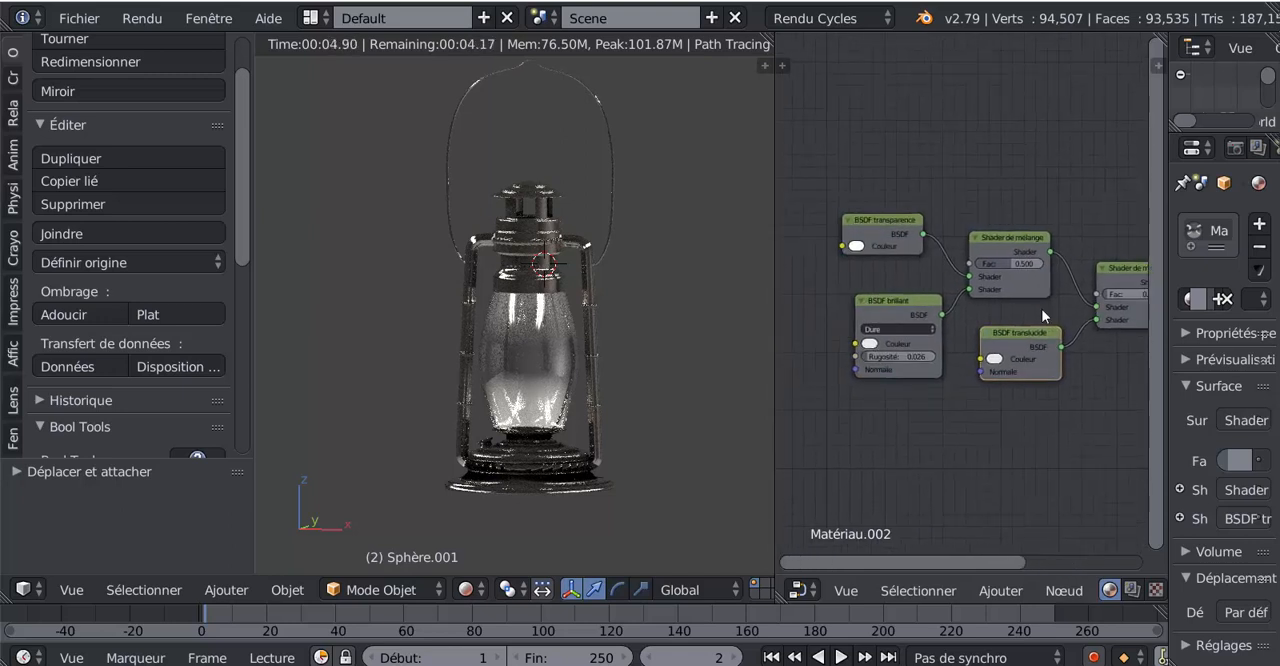
pyautogui.scroll(1, 931, 371)
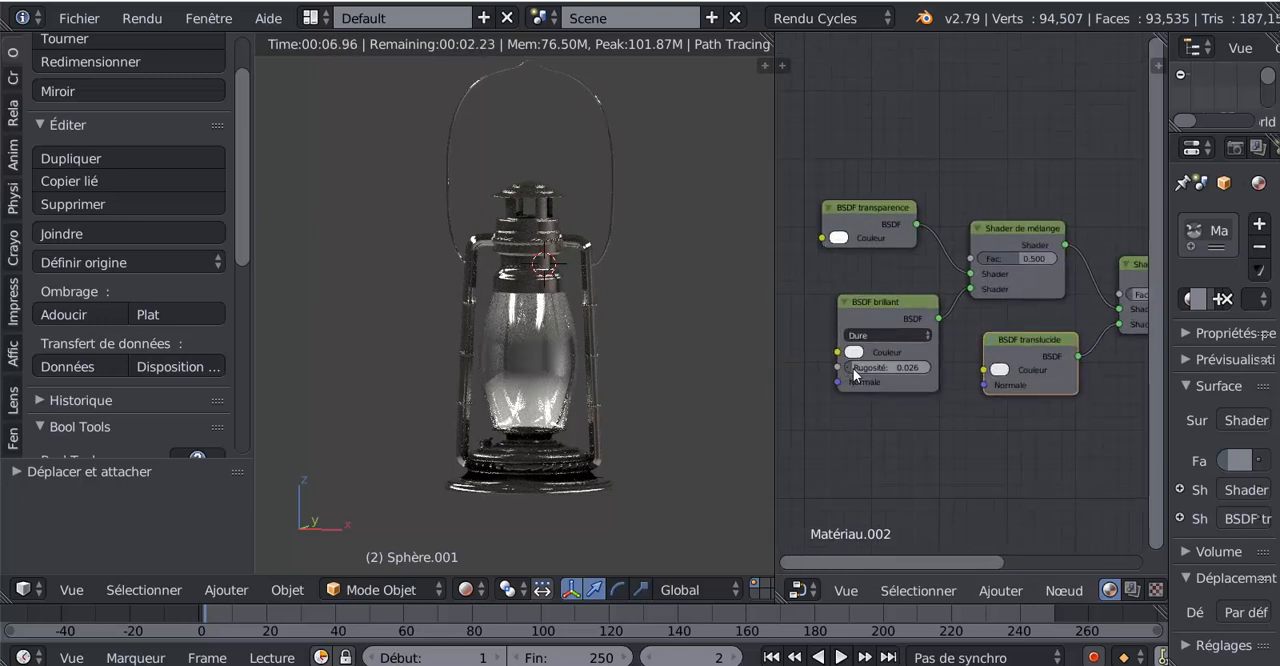
pyautogui.moveTo(855, 374); pyautogui.dragTo(928, 313, button='middle')
pyautogui.moveTo(935, 307); pyautogui.dragTo(895, 307)
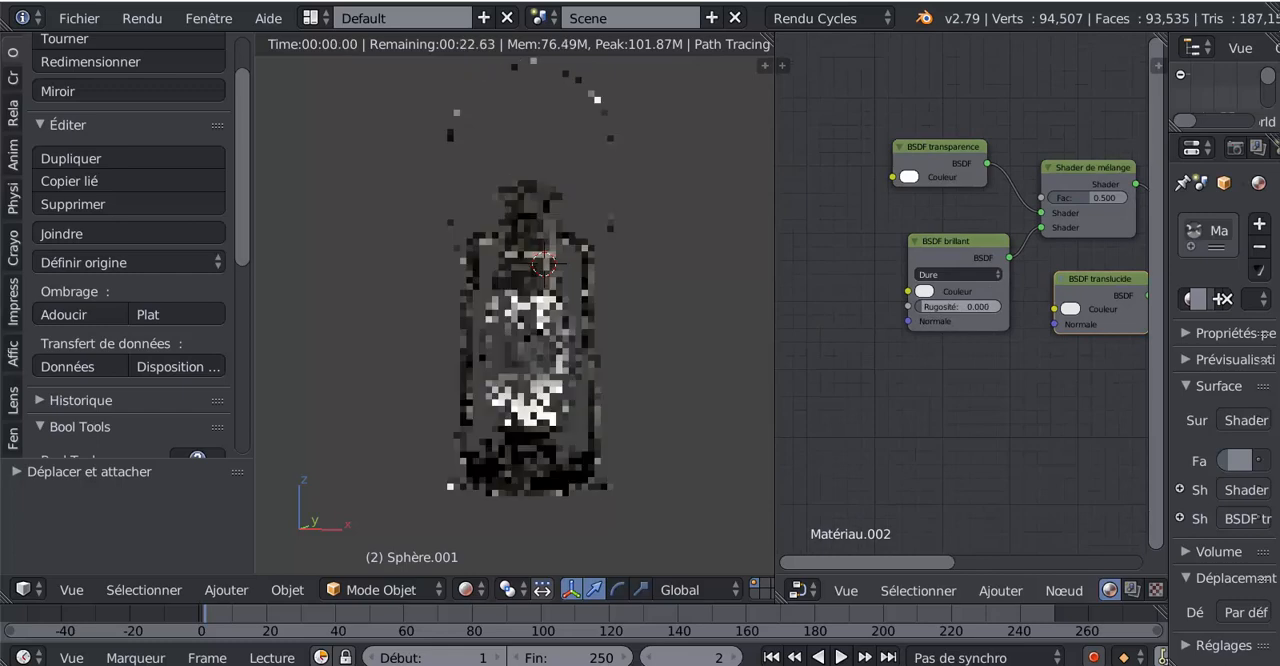
# Set the Fac of the mix shader joining BSDF transparence and BSDF brillant to 0.172 and check the globe up close in the render preview
pyautogui.moveTo(1005, 193); pyautogui.dragTo(934, 247, button='middle')
pyautogui.moveTo(1003, 252); pyautogui.dragTo(978, 252)
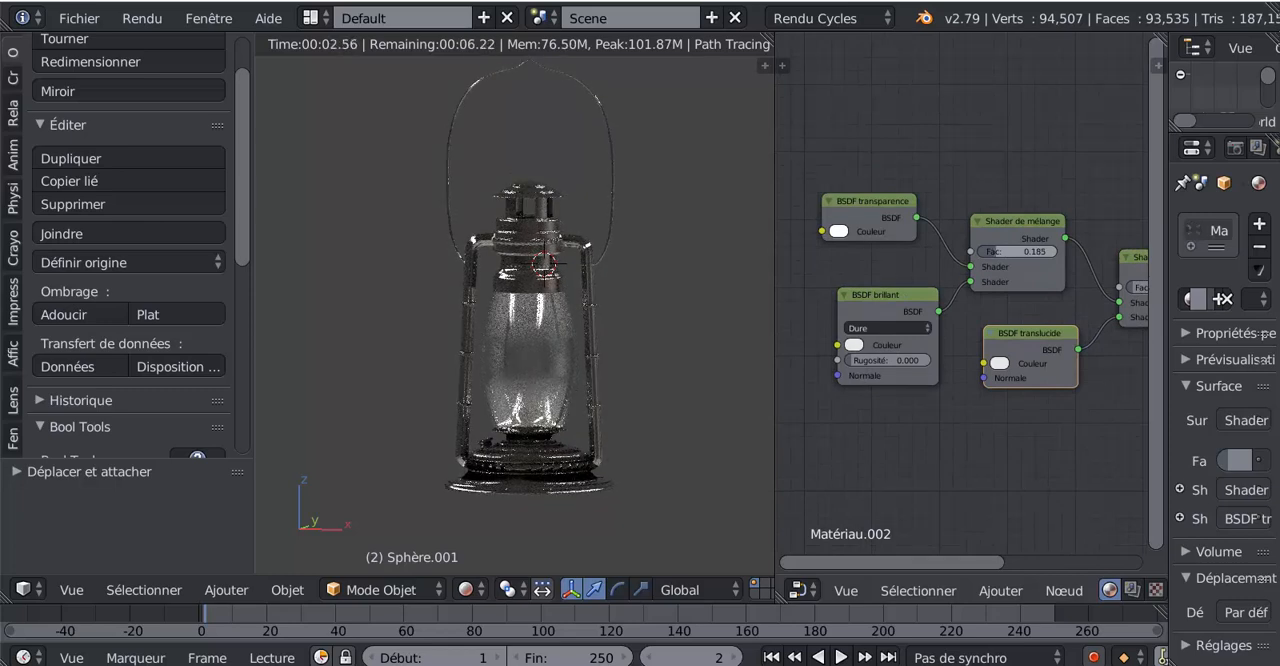
pyautogui.moveTo(1018, 252); pyautogui.dragTo(1017, 252)
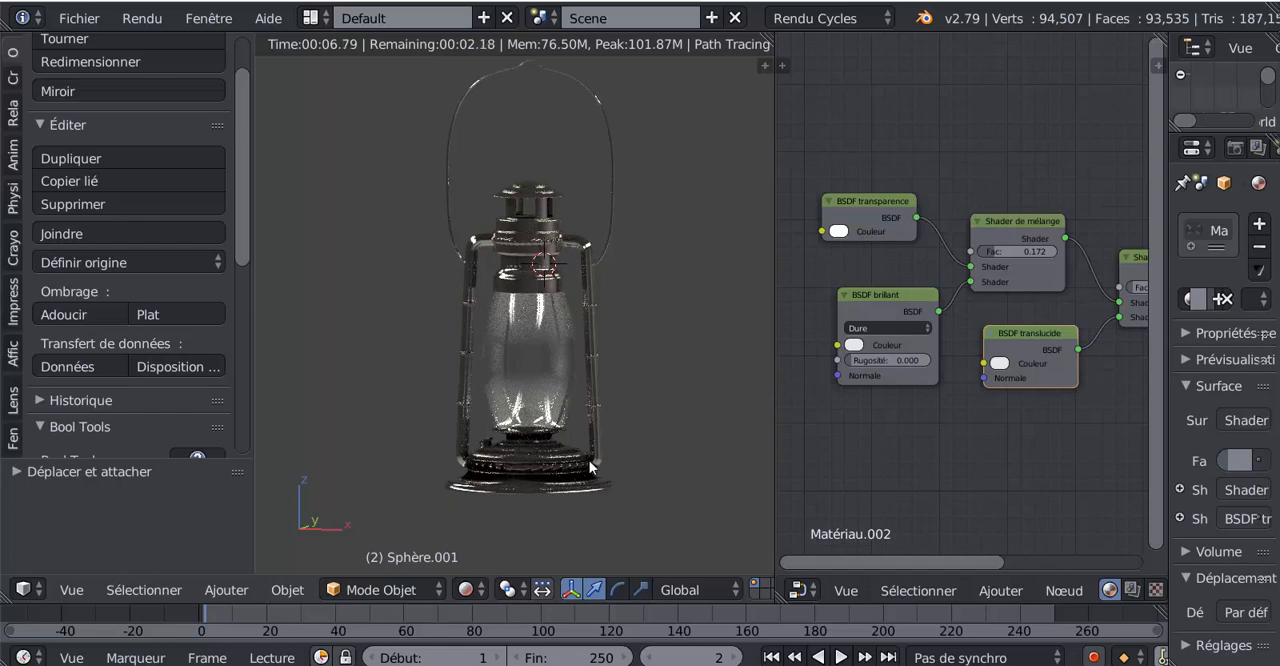
pyautogui.scroll(4, 590, 468)
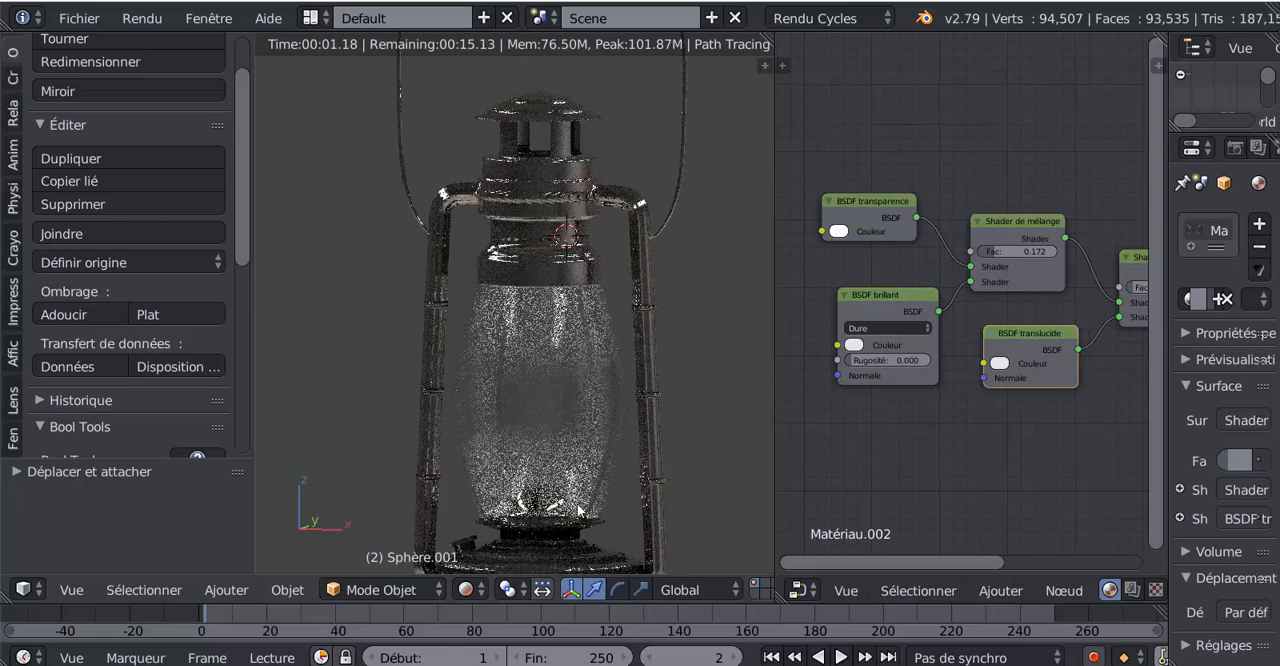
pyautogui.scroll(-4, 698, 381)
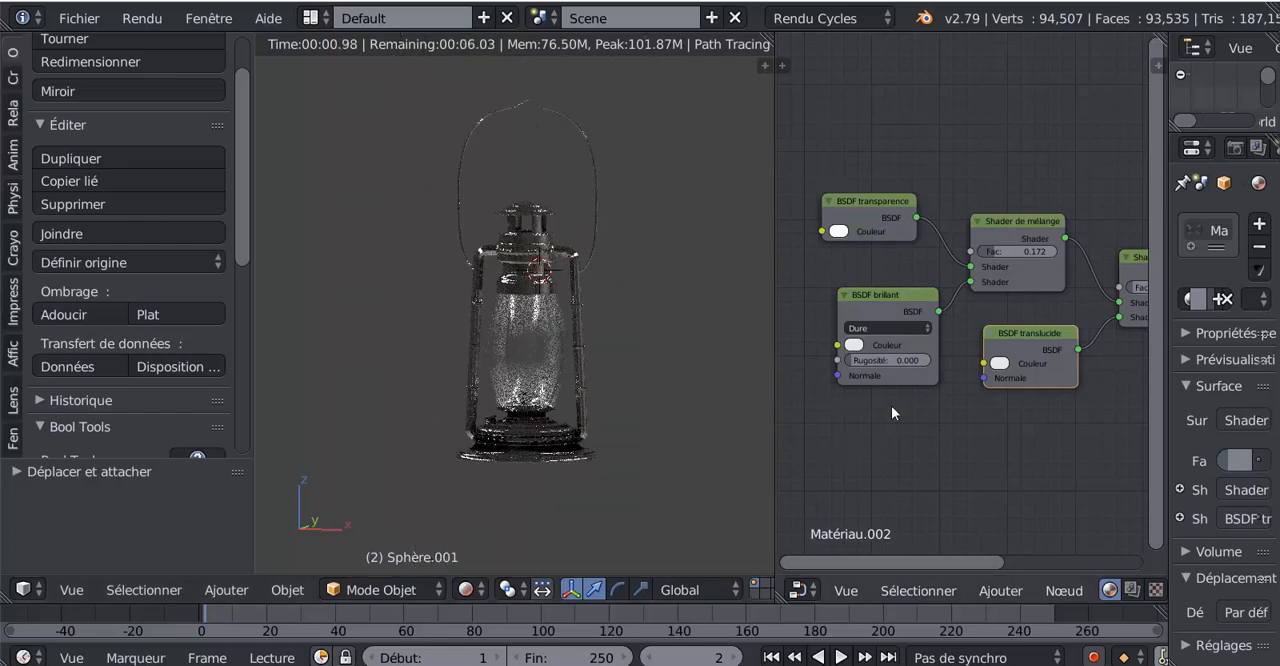
# Widen the node editor to fit the whole globe material and nudge the material output node away from the final mix shader
pyautogui.scroll(-1, 900, 420)
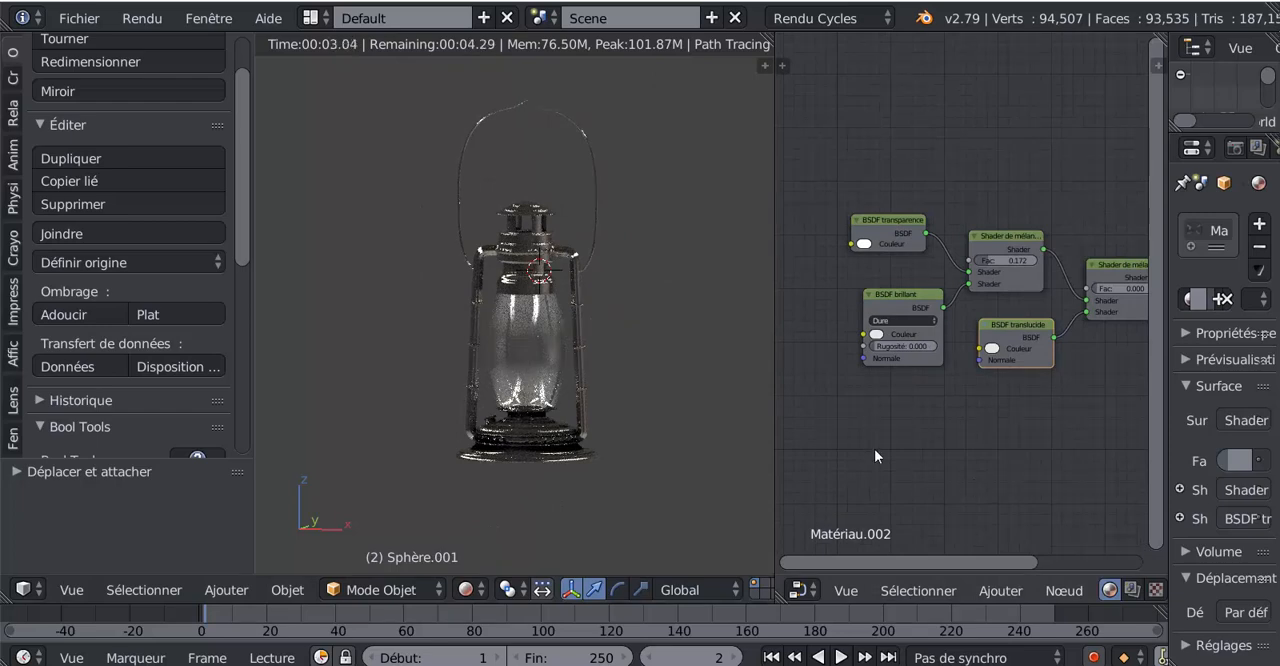
pyautogui.moveTo(775, 365); pyautogui.dragTo(653, 368)
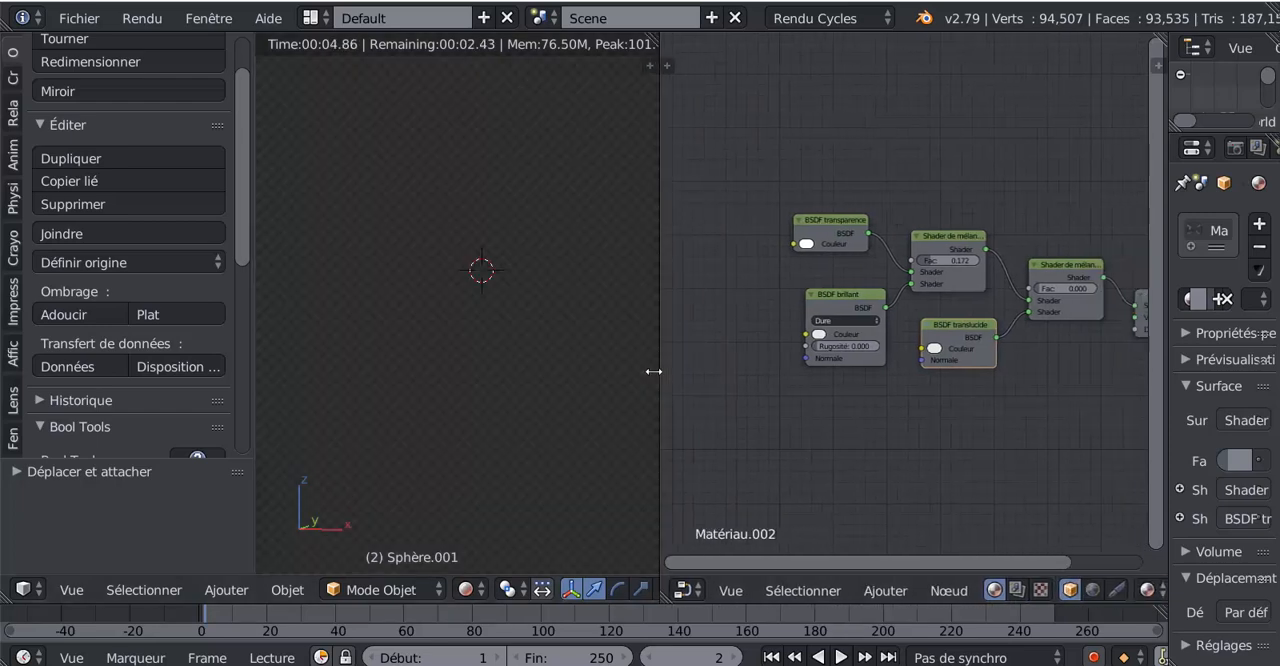
pyautogui.moveTo(871, 425); pyautogui.dragTo(868, 415, button='middle')
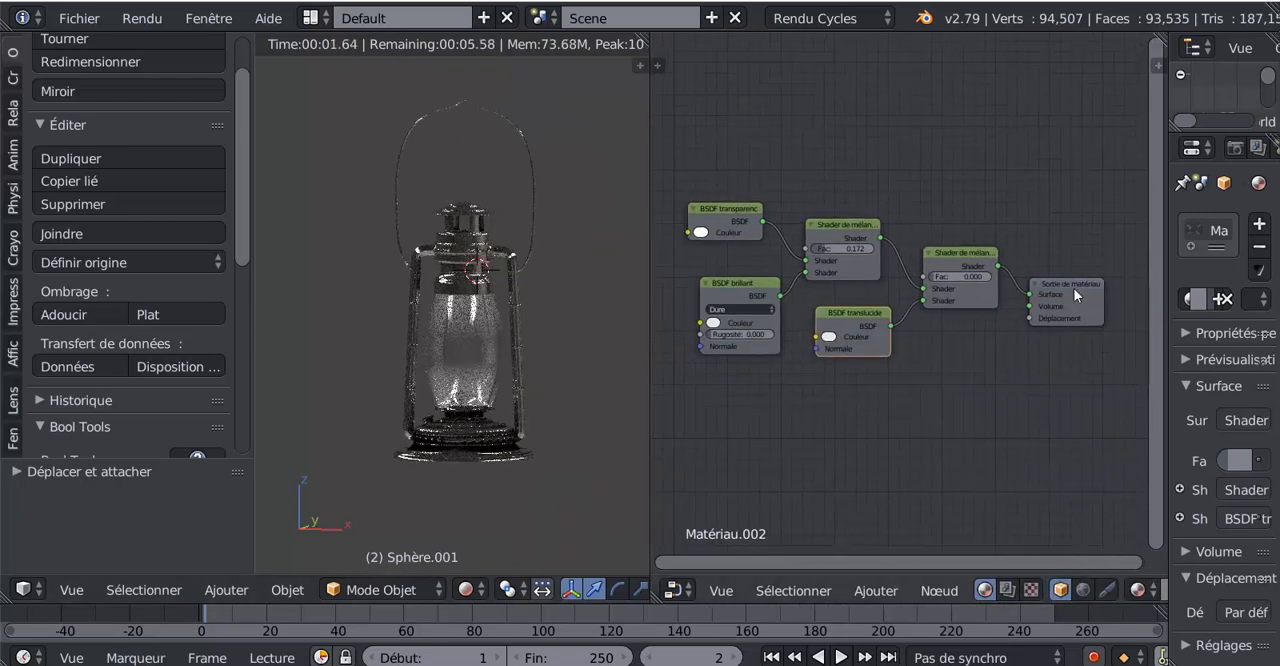
pyautogui.moveTo(1073, 288)
pyautogui.mouseDown()
pyautogui.moveTo(1083, 254)
pyautogui.moveTo(1065, 298)
pyautogui.mouseUp()
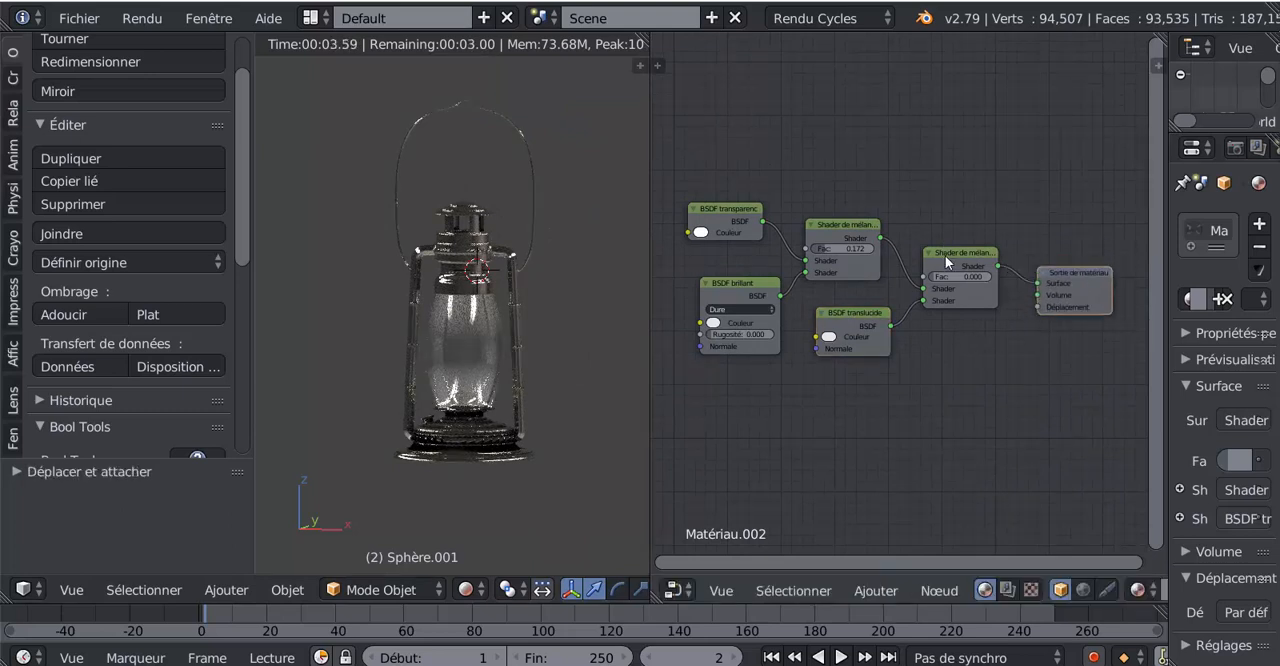
# Spread out the globe material's two mix shader nodes, shifting them up and away from the BSDF nodes
pyautogui.moveTo(945, 255); pyautogui.dragTo(955, 240)
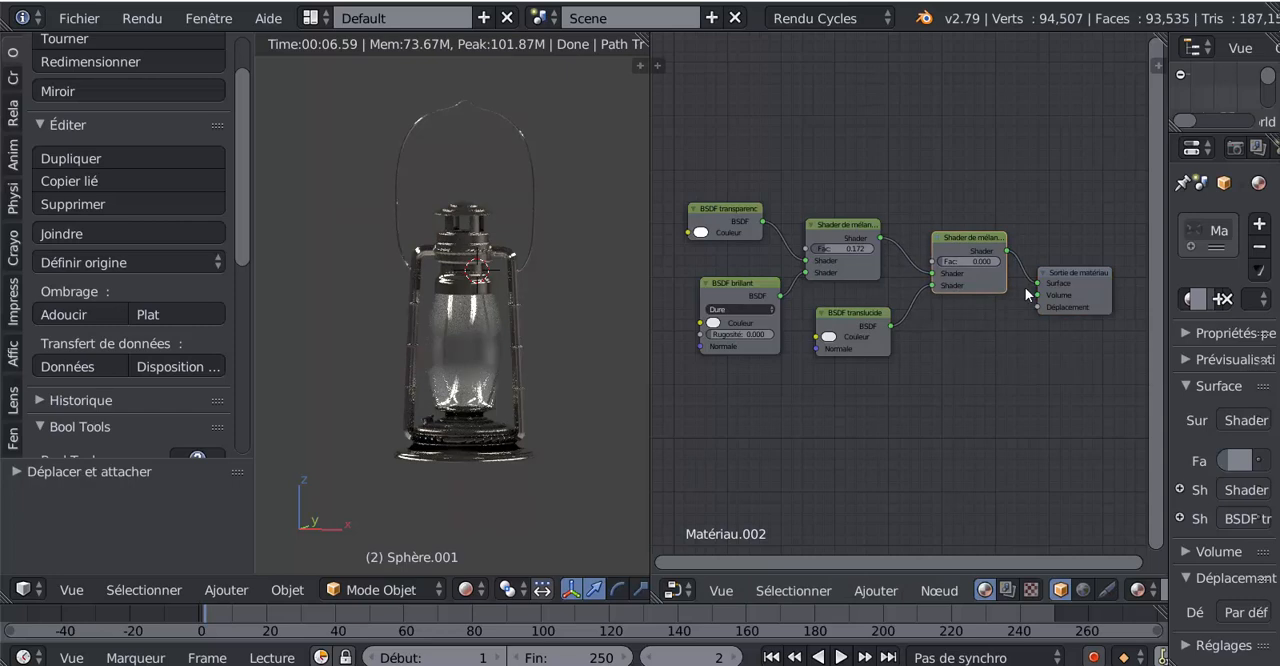
pyautogui.scroll(1, 999, 318)
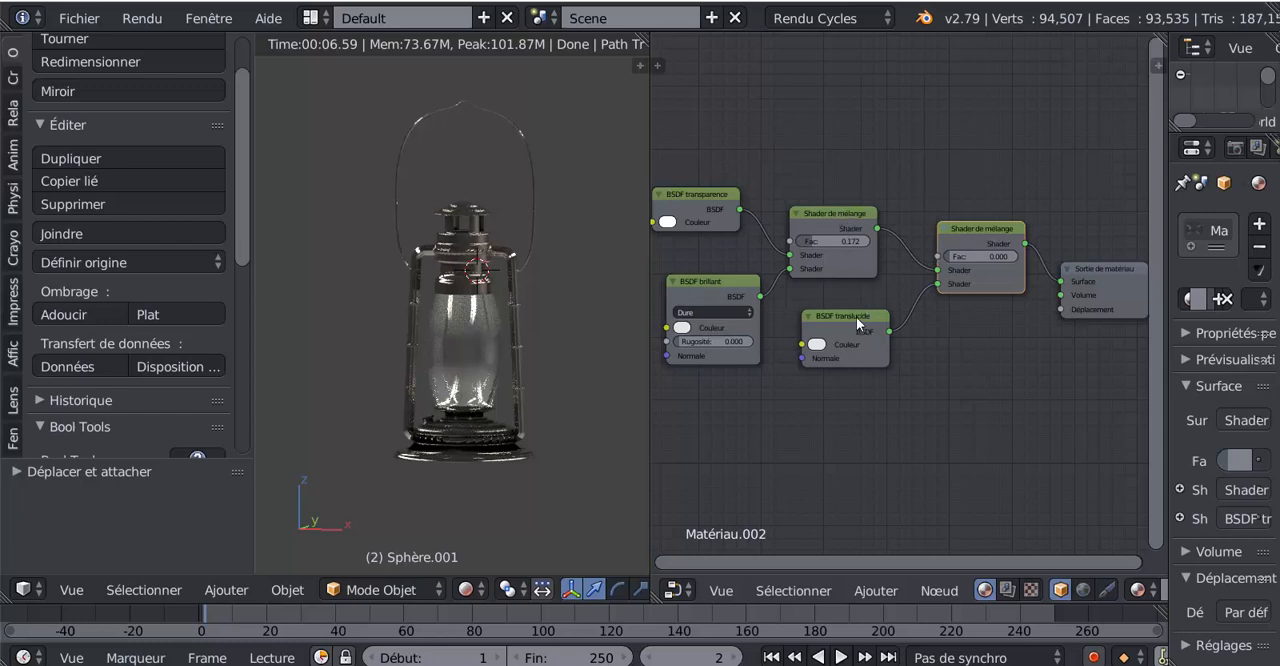
pyautogui.moveTo(958, 228); pyautogui.dragTo(966, 220)
pyautogui.moveTo(852, 217); pyautogui.dragTo(876, 189)
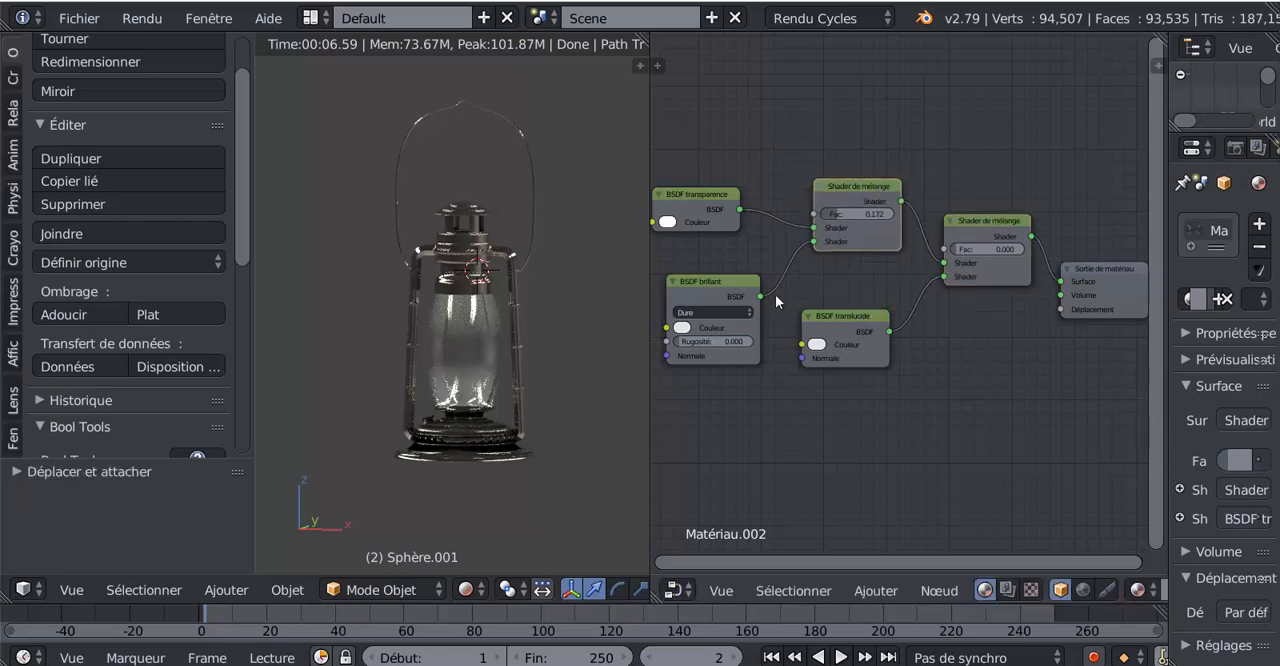
pyautogui.moveTo(857, 281); pyautogui.dragTo(919, 277, button='middle')
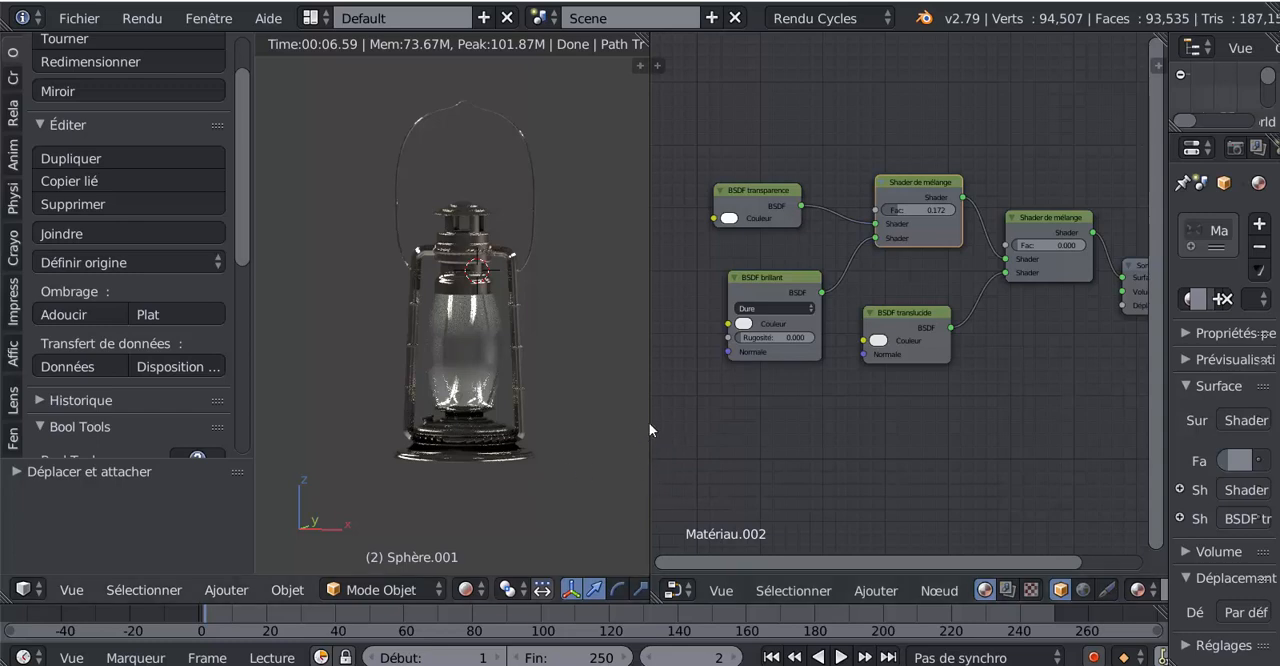
# Enlarge the 3D view, show the lantern from the front in solid shading and open its metal body in Edit Mode
pyautogui.moveTo(649, 425); pyautogui.dragTo(740, 423)
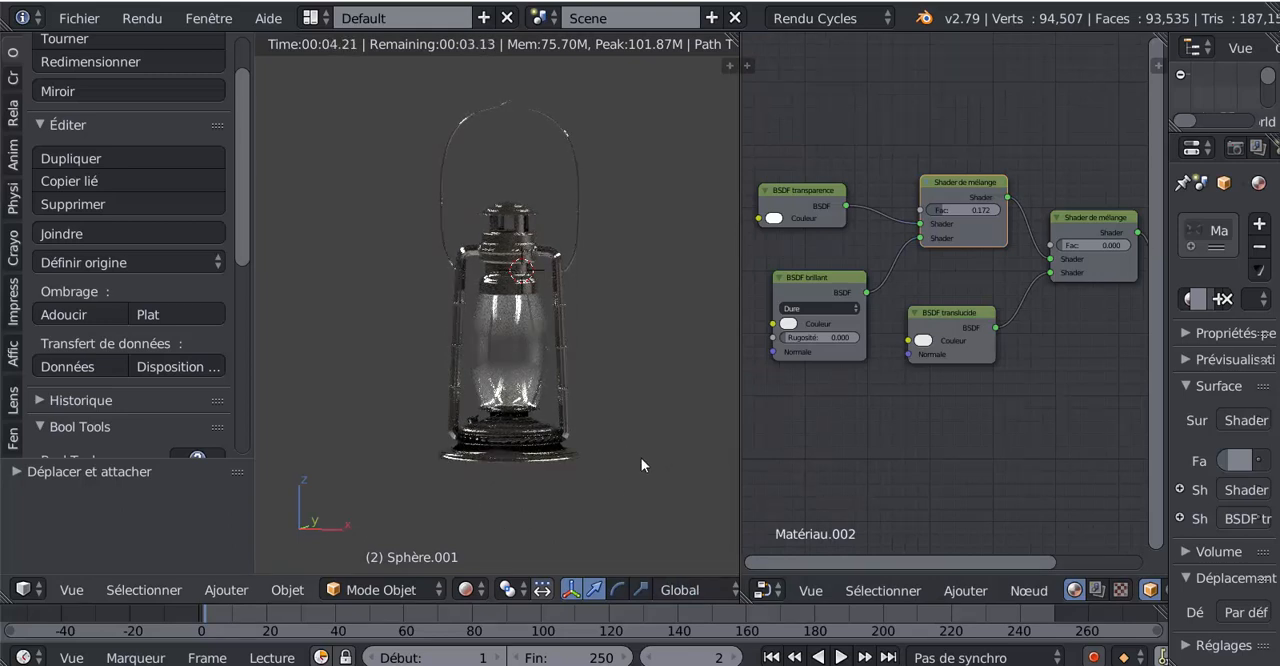
pyautogui.press('KP_1')
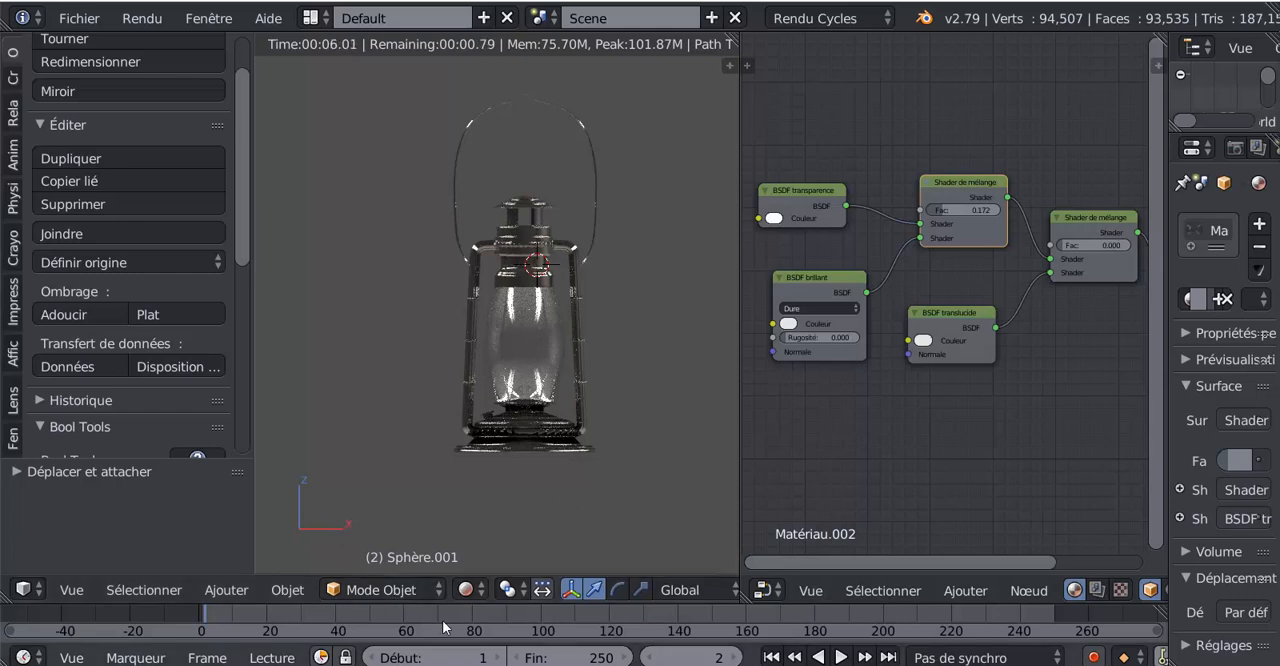
pyautogui.click(466, 590)
pyautogui.click(489, 509)
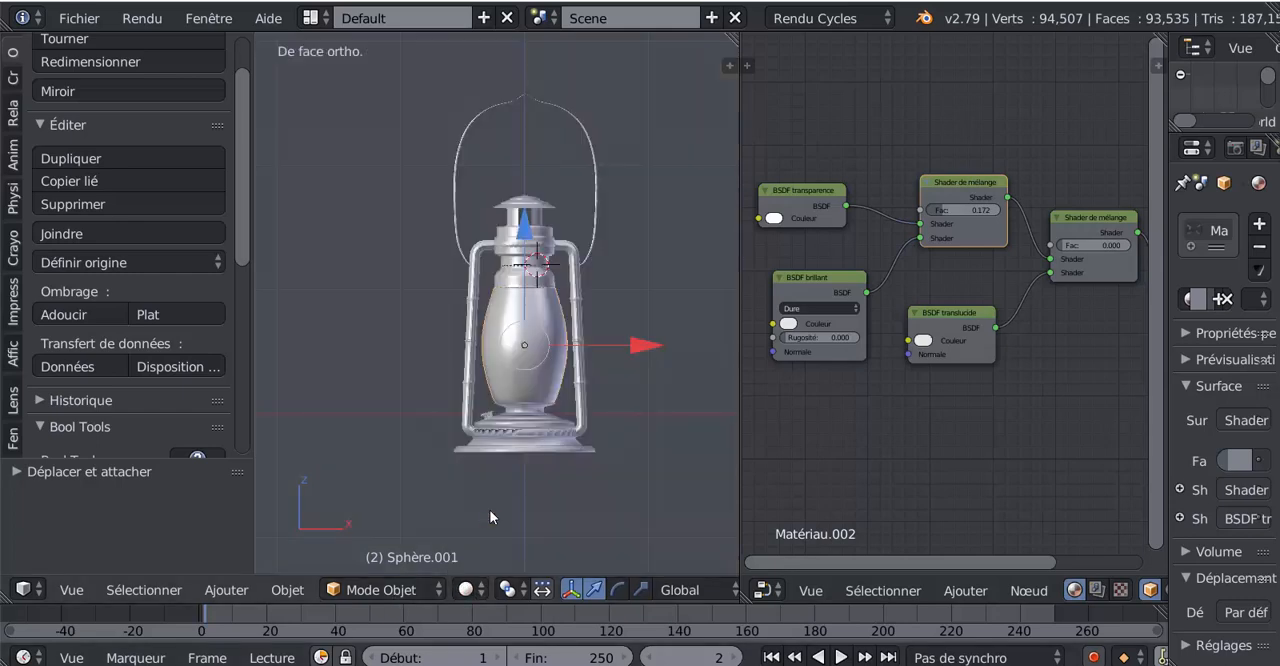
pyautogui.rightClick(541, 450)
pyautogui.press('Tab')
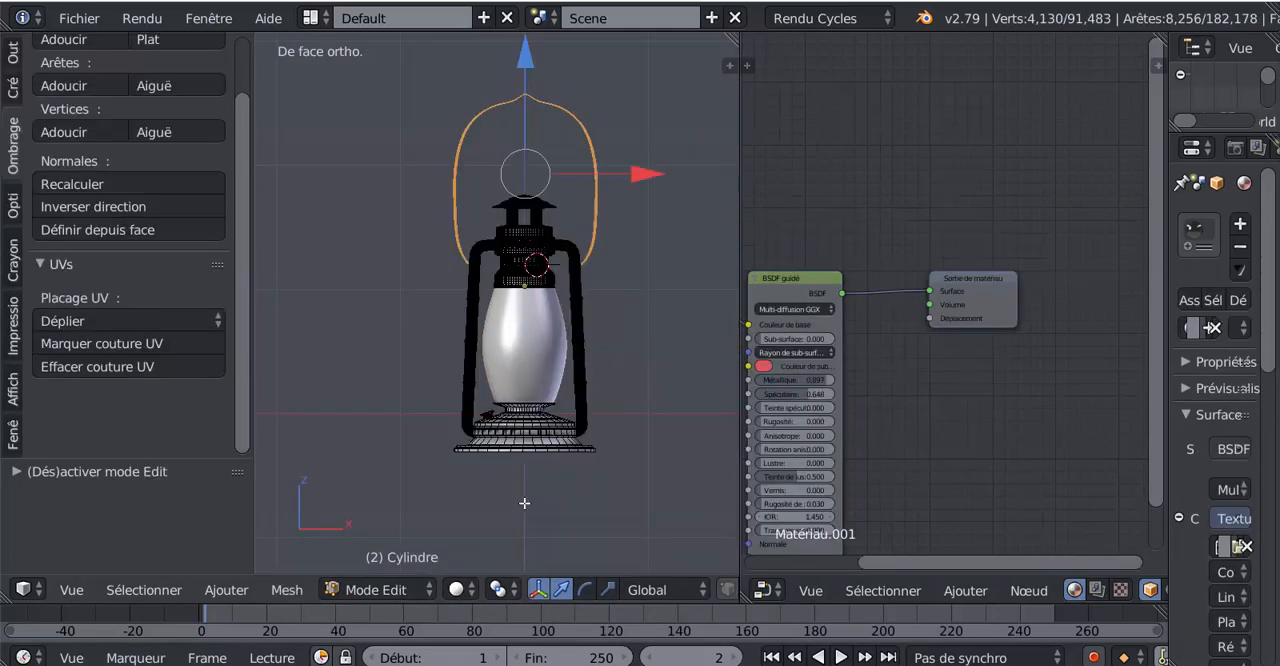
# Deselect all vertices of the lantern body and widen the 3D view, angling it to see the underside of the base
pyautogui.keyDown('shift'); pyautogui.moveTo(536, 506); pyautogui.dragTo(540, 453, button='middle'); pyautogui.keyUp('shift')
pyautogui.scroll(2, 540, 453)
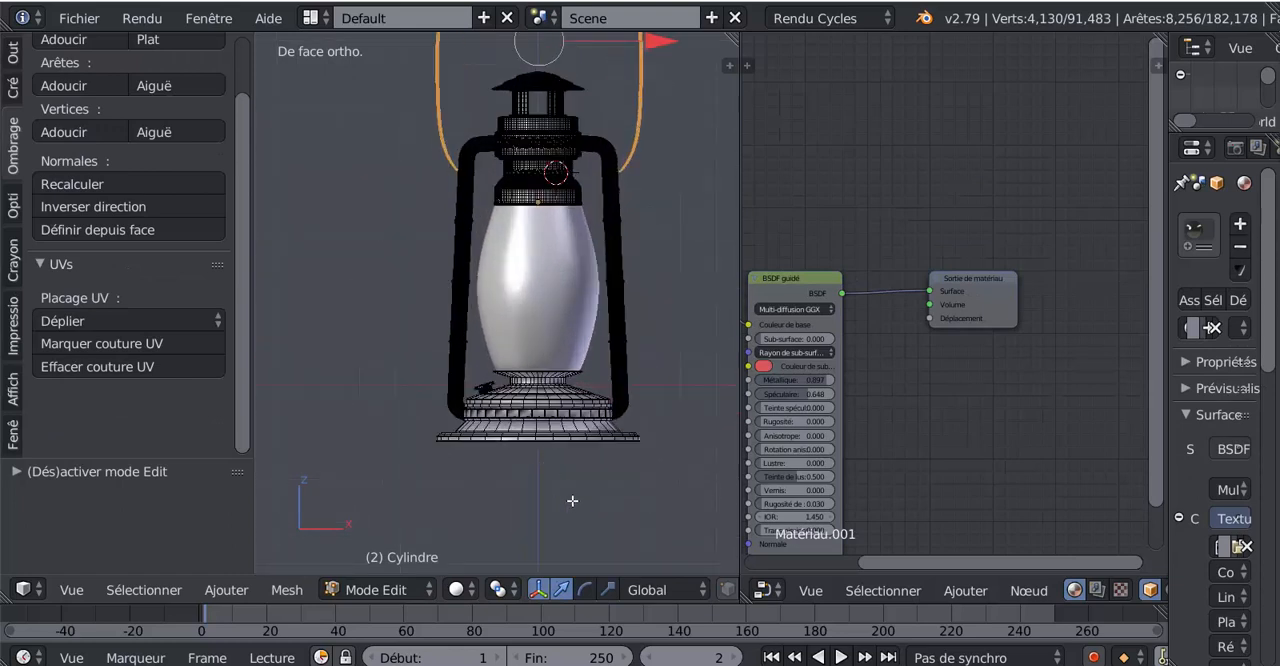
pyautogui.press('a')
pyautogui.press('a')
pyautogui.press('a')
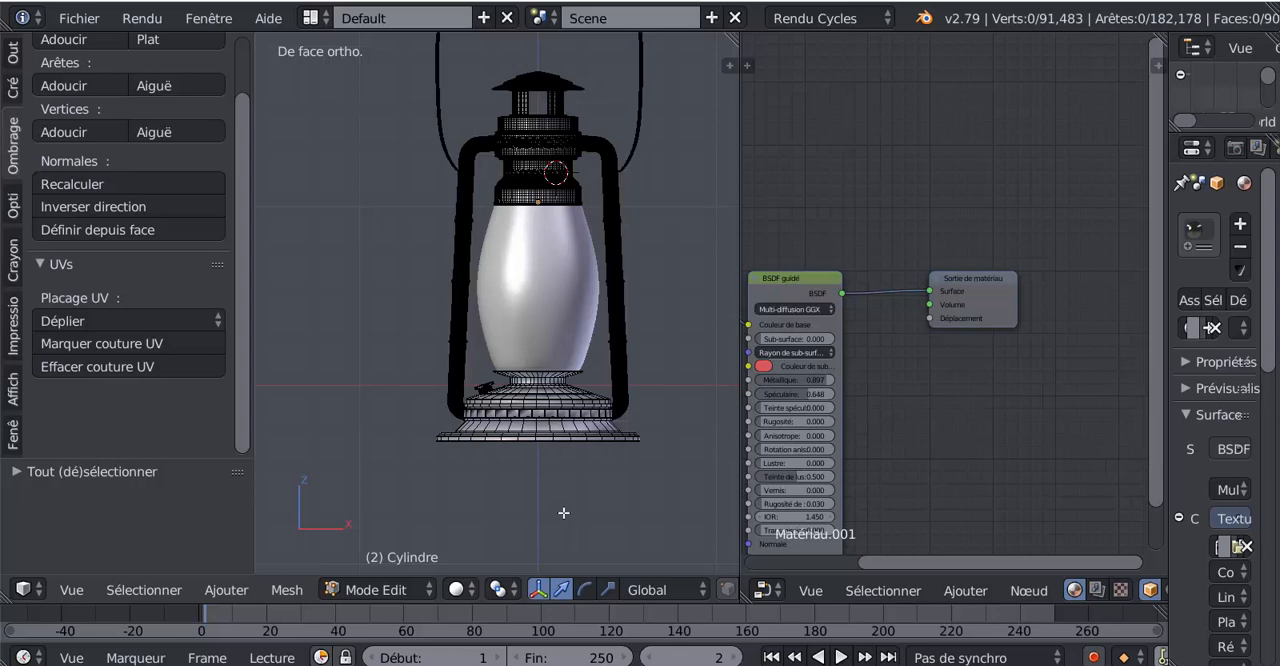
pyautogui.press('z')
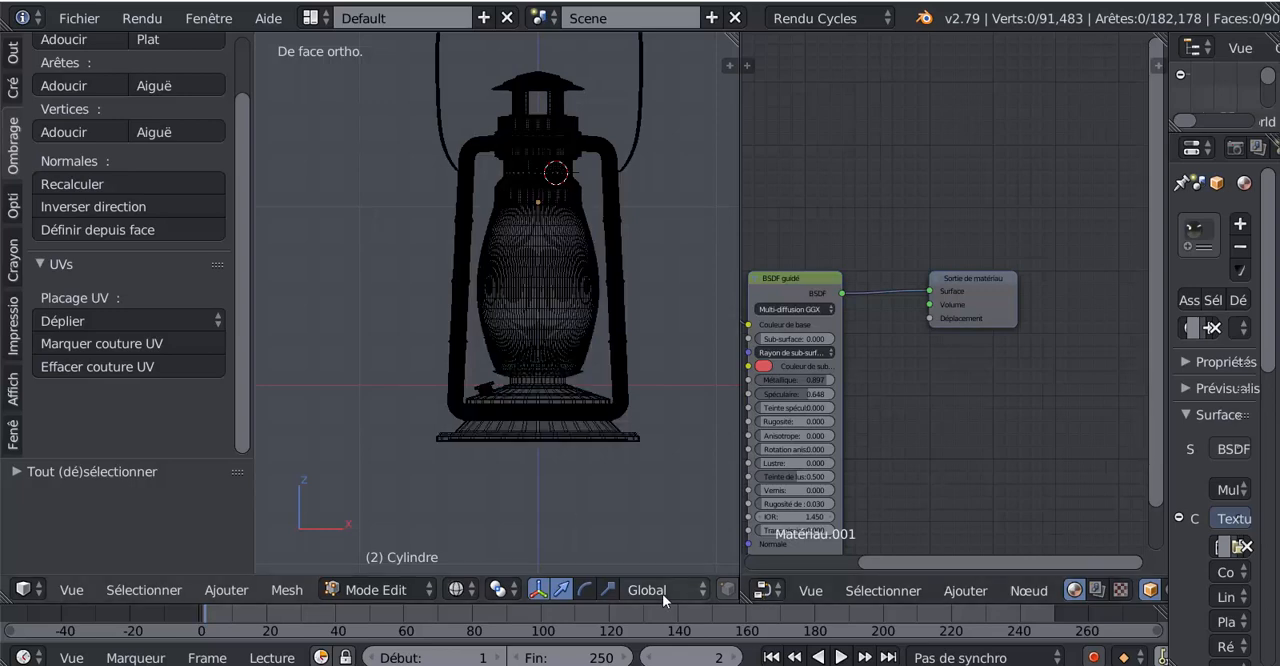
pyautogui.click(727, 590)
pyautogui.moveTo(741, 532); pyautogui.dragTo(948, 520)
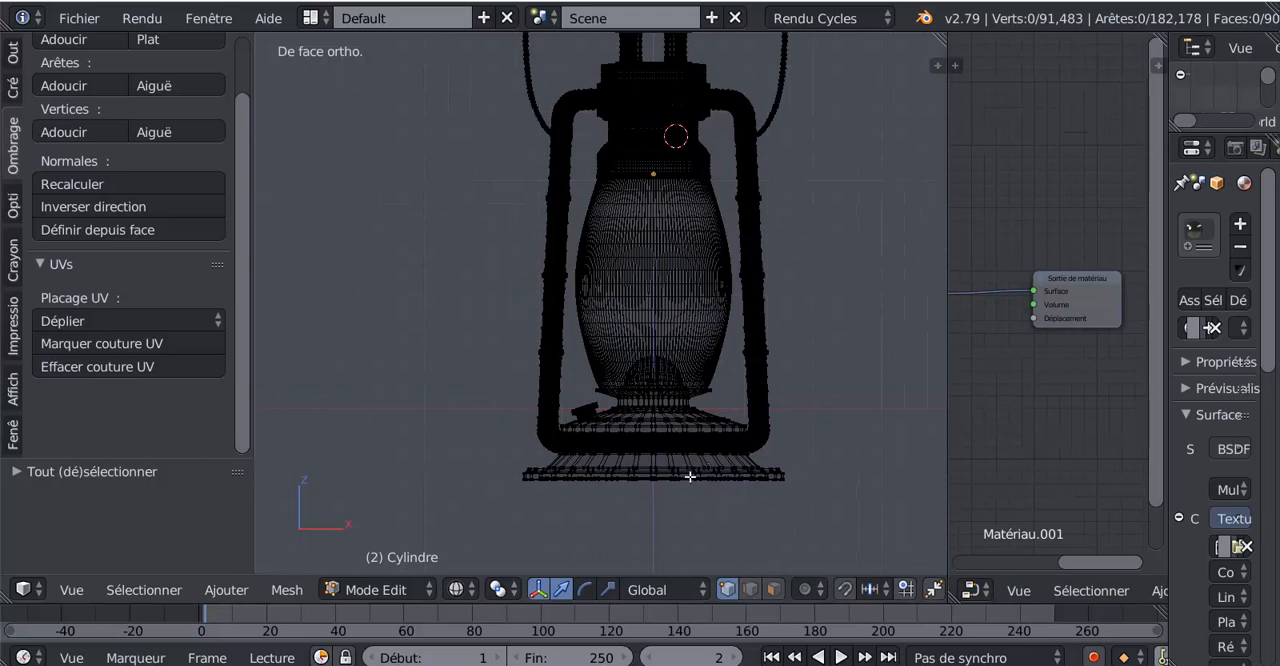
pyautogui.keyDown('shift'); pyautogui.moveTo(706, 523); pyautogui.dragTo(671, 437, button='middle'); pyautogui.keyUp('shift')
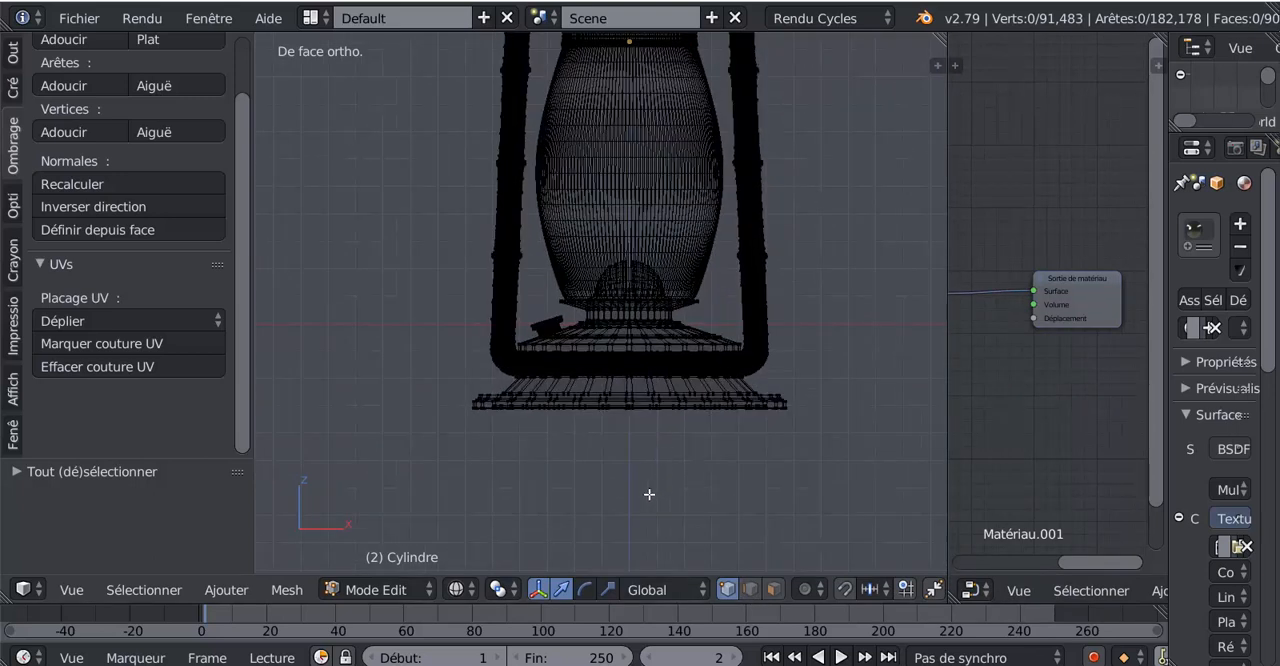
pyautogui.moveTo(631, 486); pyautogui.dragTo(630, 420, button='middle')
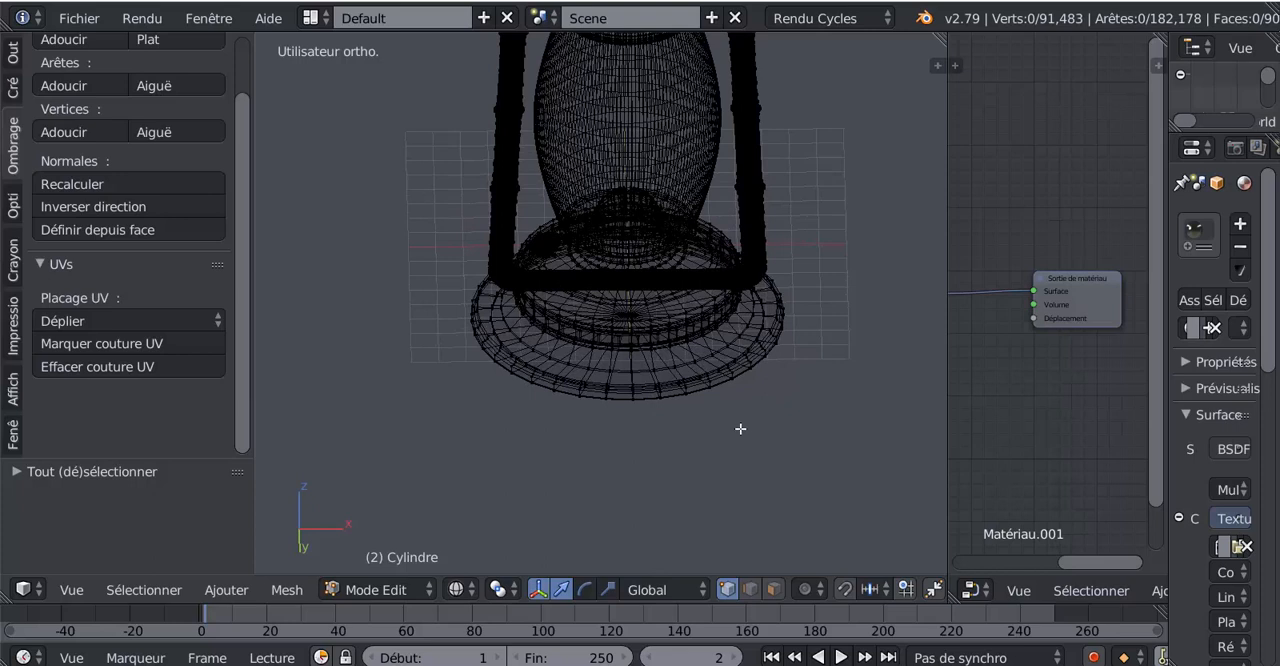
pyautogui.press('z')
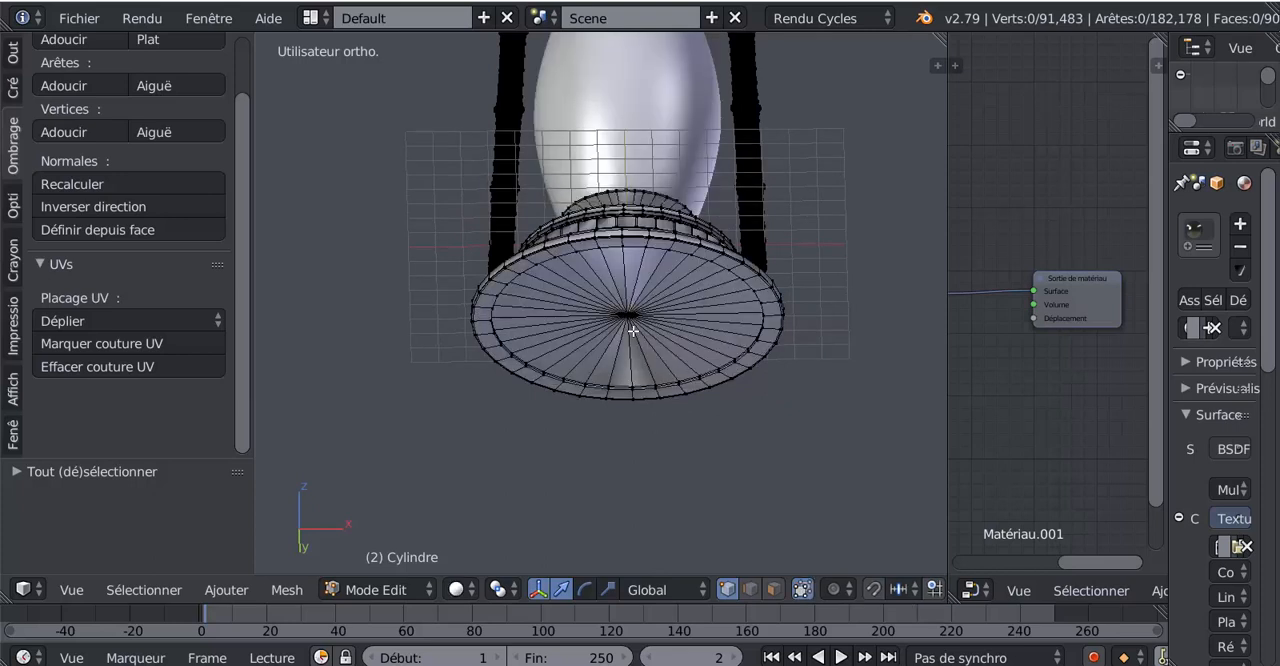
pyautogui.press('c')
pyautogui.click(629, 317)
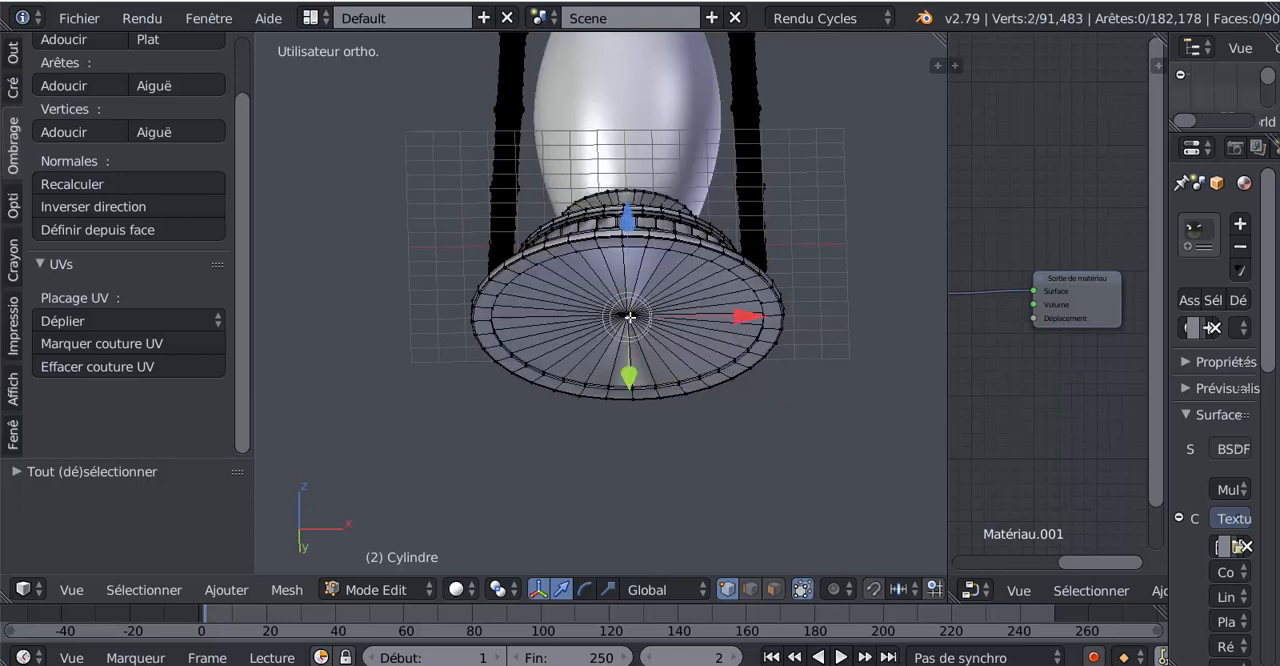
pyautogui.rightClick(629, 317)
pyautogui.press('ctrl+KP_Add')
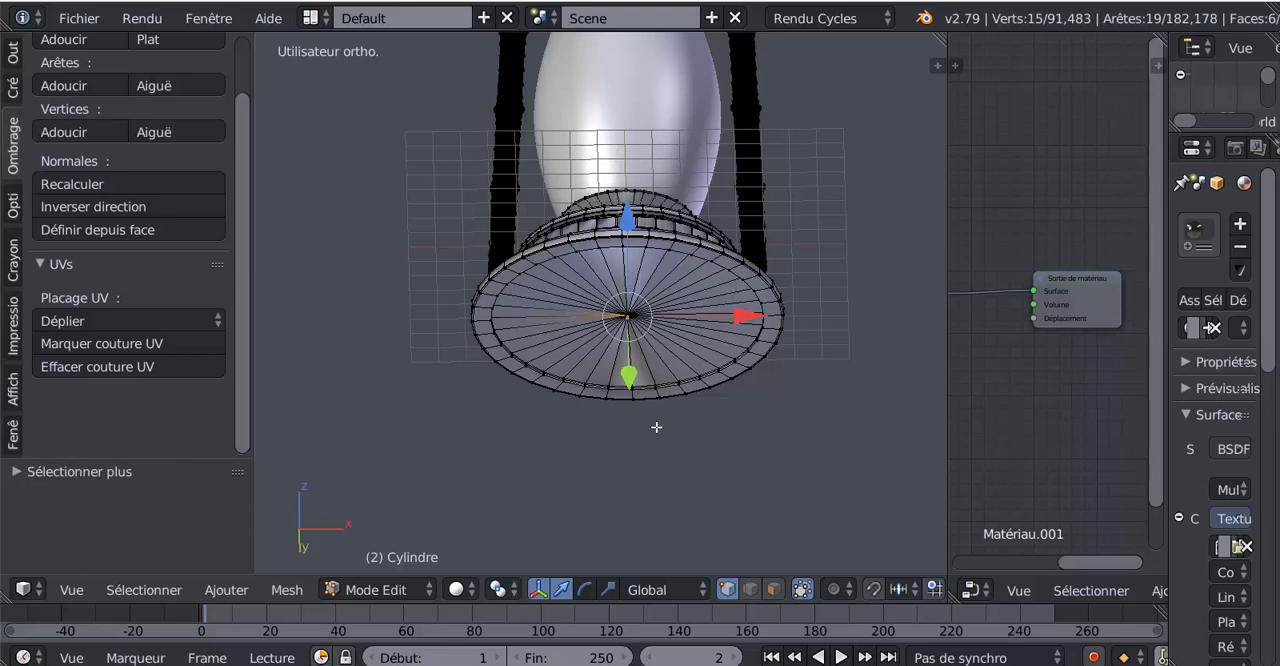
pyautogui.press('a')
pyautogui.press('a')
pyautogui.press('a')
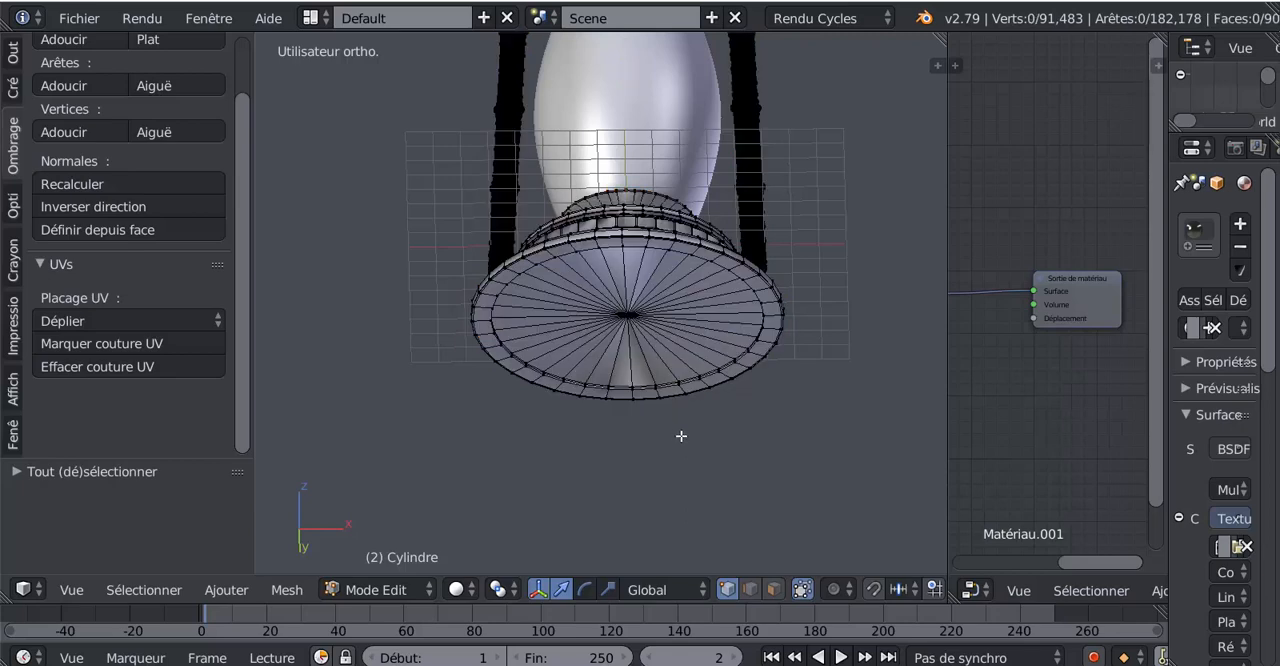
# Select the linked geometry at the centre of the base's underside and grow the selection out to the base's outer edge
pyautogui.press('z')
pyautogui.moveTo(684, 431)
pyautogui.mouseDown(button='middle')
pyautogui.moveTo(689, 405)
pyautogui.moveTo(694, 429)
pyautogui.mouseUp(button='middle')
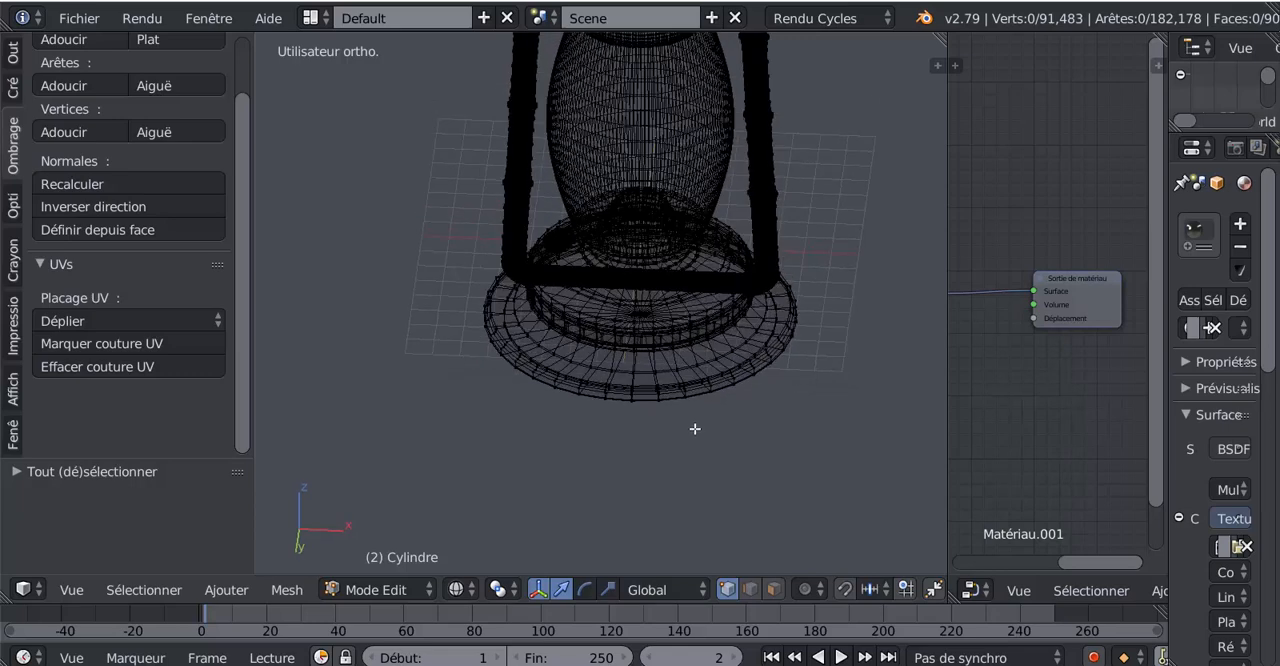
pyautogui.scroll(3, 646, 346)
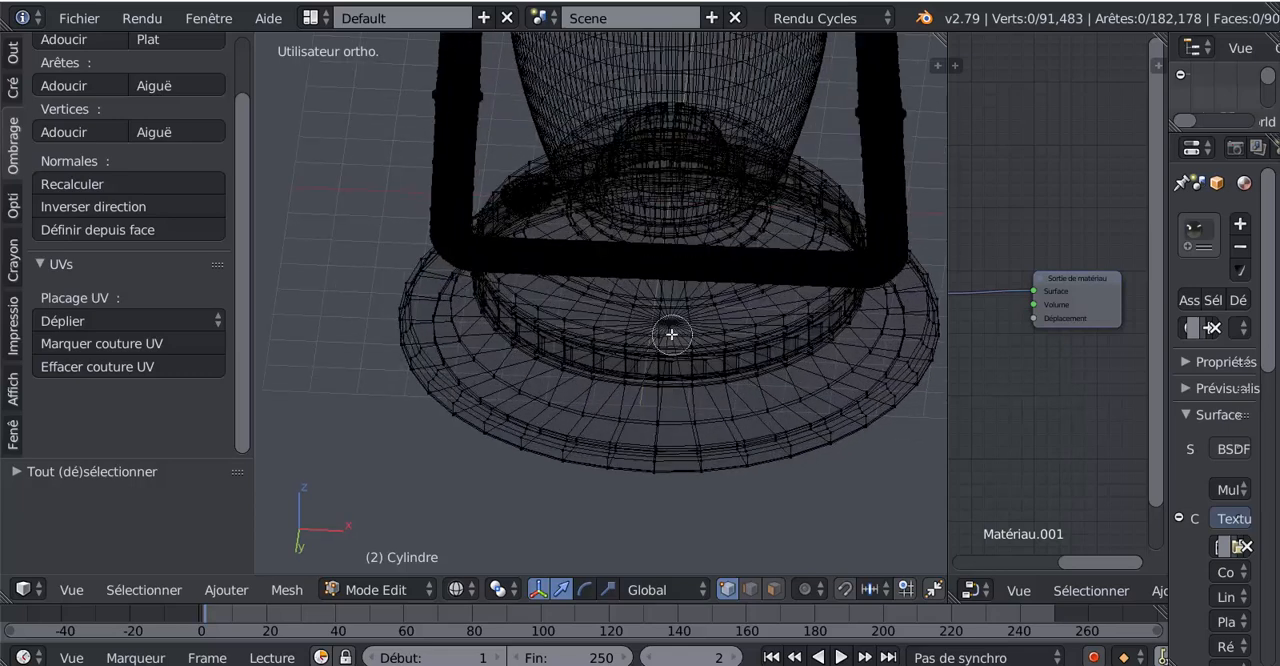
pyautogui.press('l')
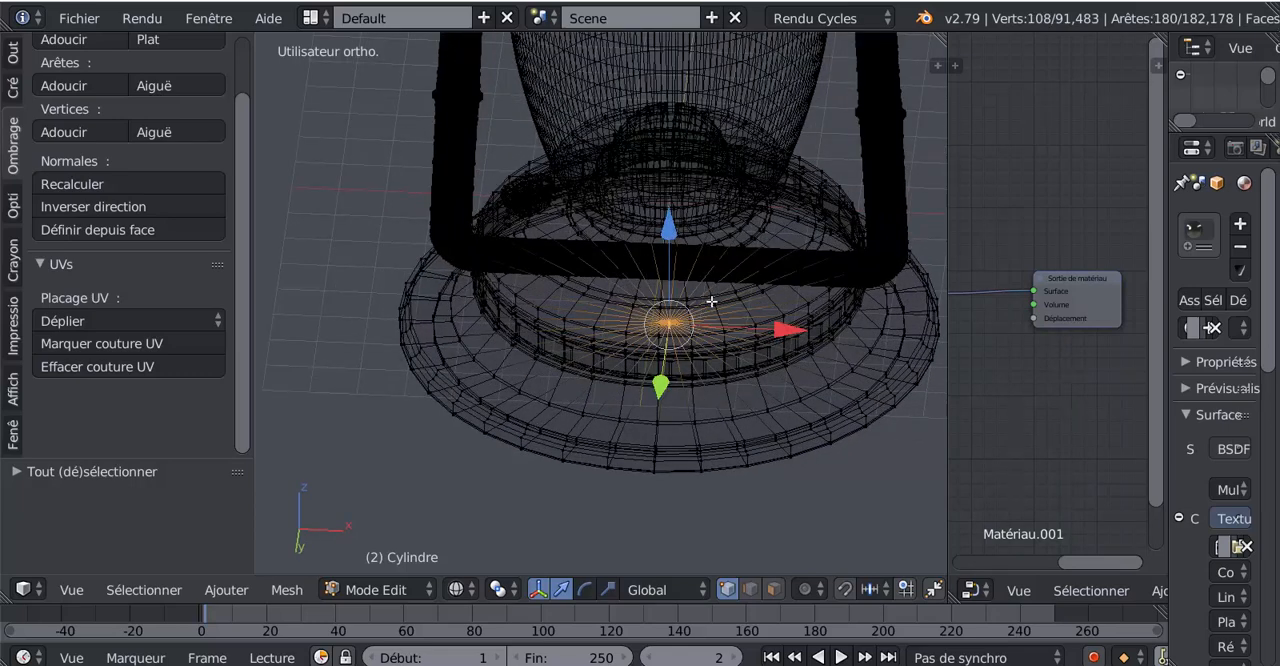
pyautogui.scroll(-2, 690, 449)
pyautogui.moveTo(705, 501); pyautogui.dragTo(731, 483, button='middle')
pyautogui.press('z')
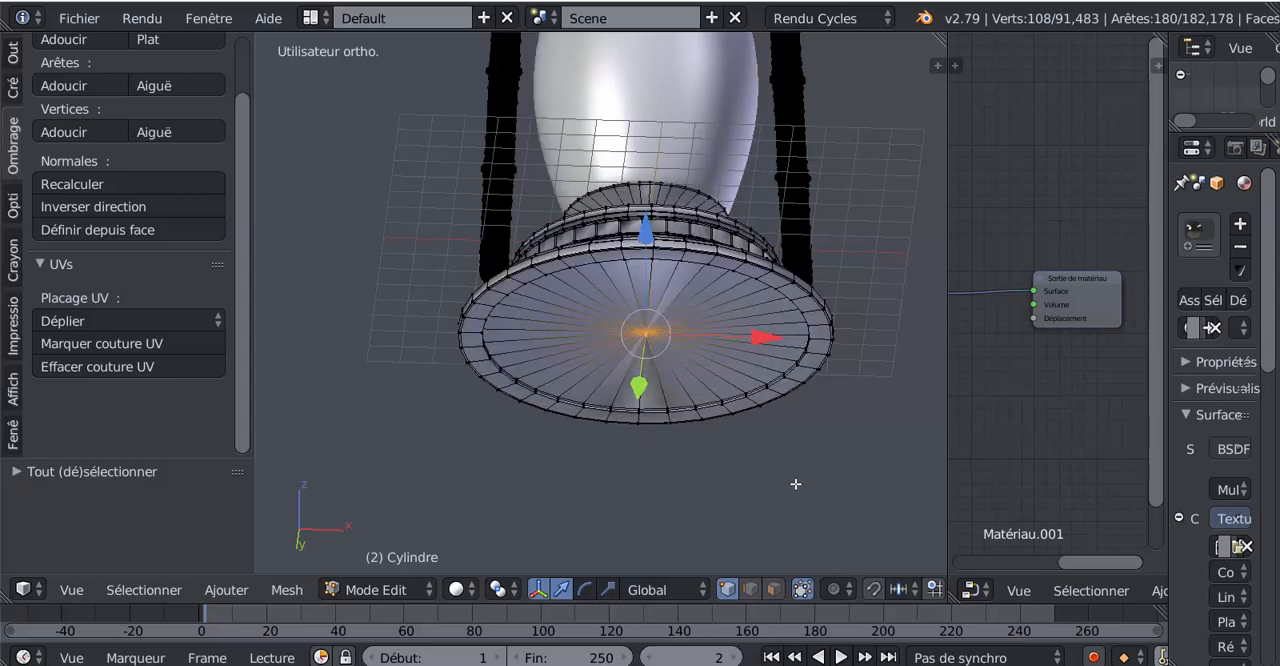
pyautogui.press('ctrl+KP_Add')
pyautogui.press('ctrl+KP_Add')
pyautogui.press('ctrl+KP_Add')
pyautogui.press('ctrl+KP_Add')
pyautogui.press('ctrl+KP_Add')
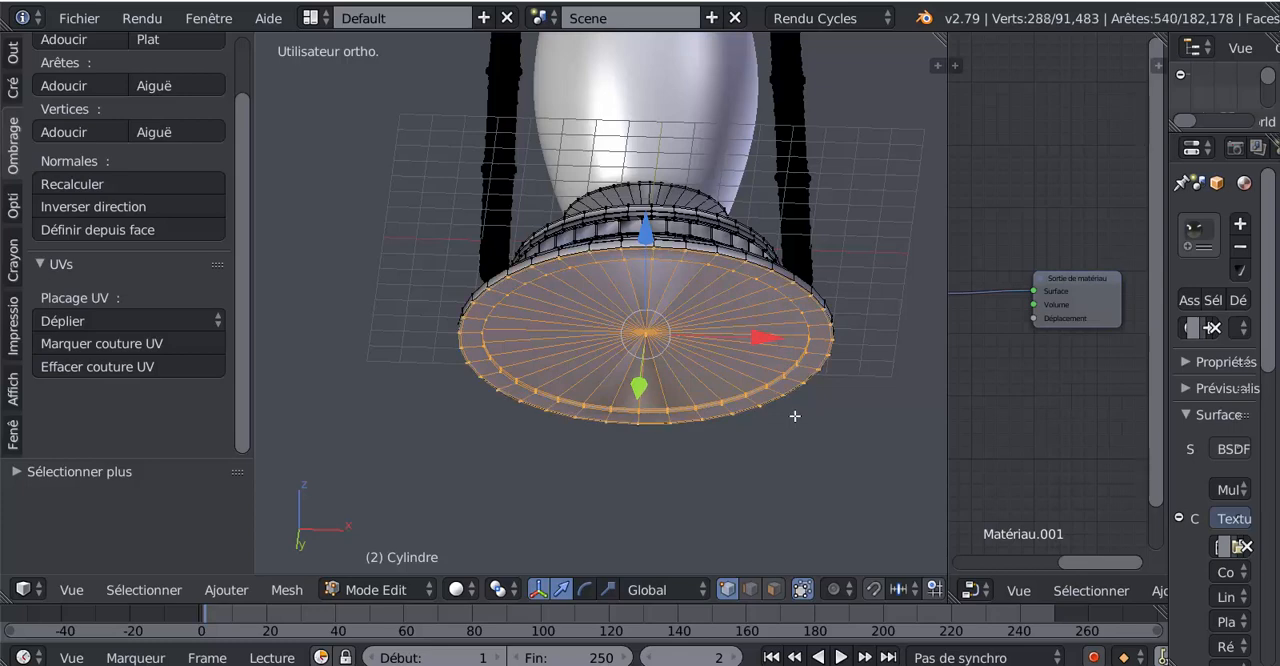
# Grow the selection upward to include the base's whole rim and the flared skirt above it
pyautogui.moveTo(796, 417); pyautogui.dragTo(780, 502, button='middle')
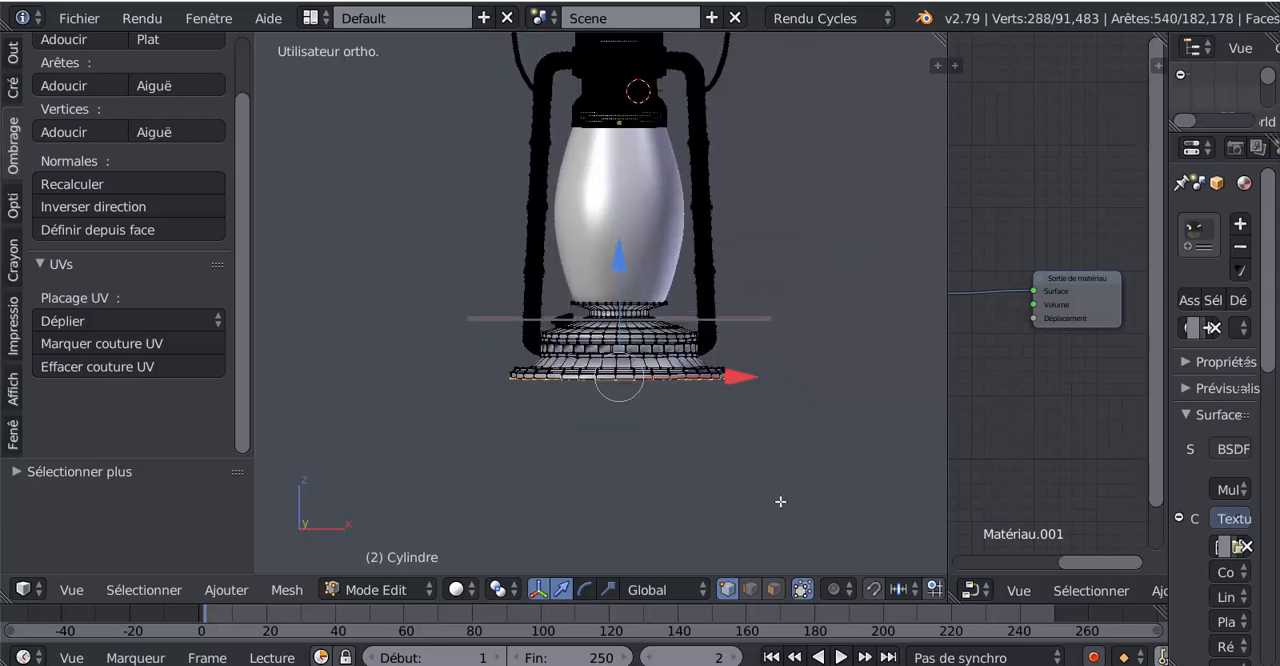
pyautogui.press('ctrl+KP_Add')
pyautogui.press('ctrl+KP_Add')
pyautogui.press('ctrl+KP_Add')
pyautogui.press('ctrl+KP_Add')
pyautogui.press('ctrl+KP_Add')
pyautogui.press('ctrl+KP_Add')
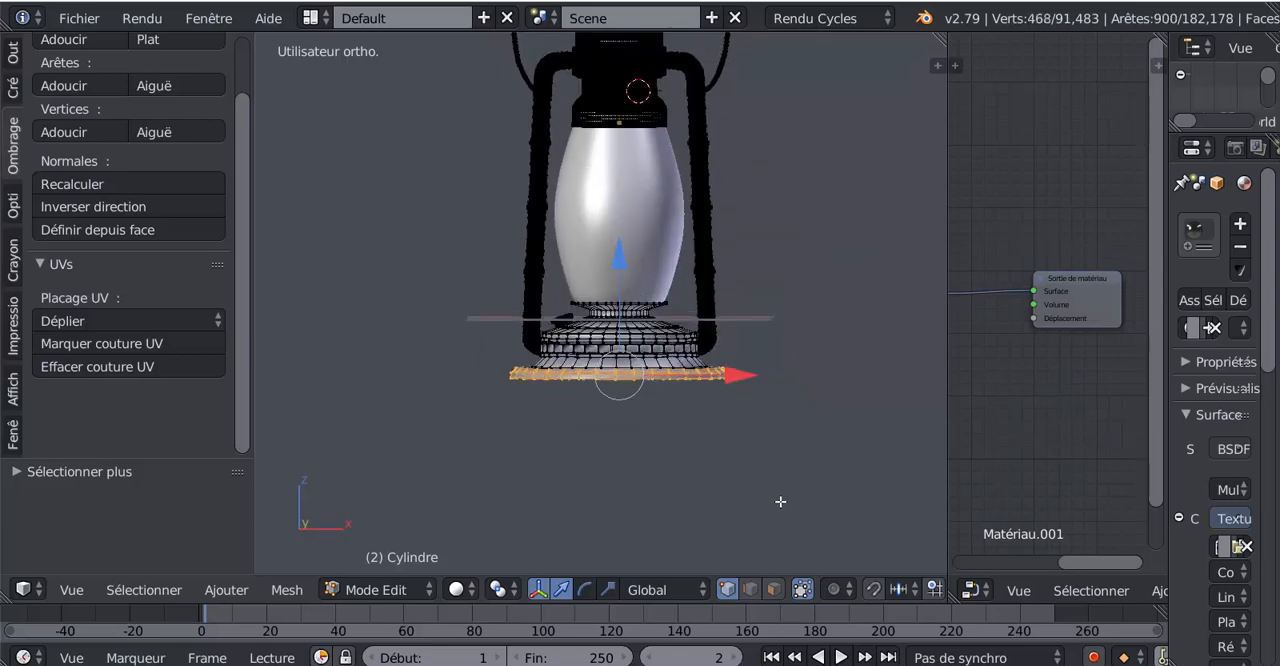
pyautogui.press('ctrl+KP_Add')
pyautogui.press('ctrl+KP_Add')
pyautogui.press('ctrl+KP_Add')
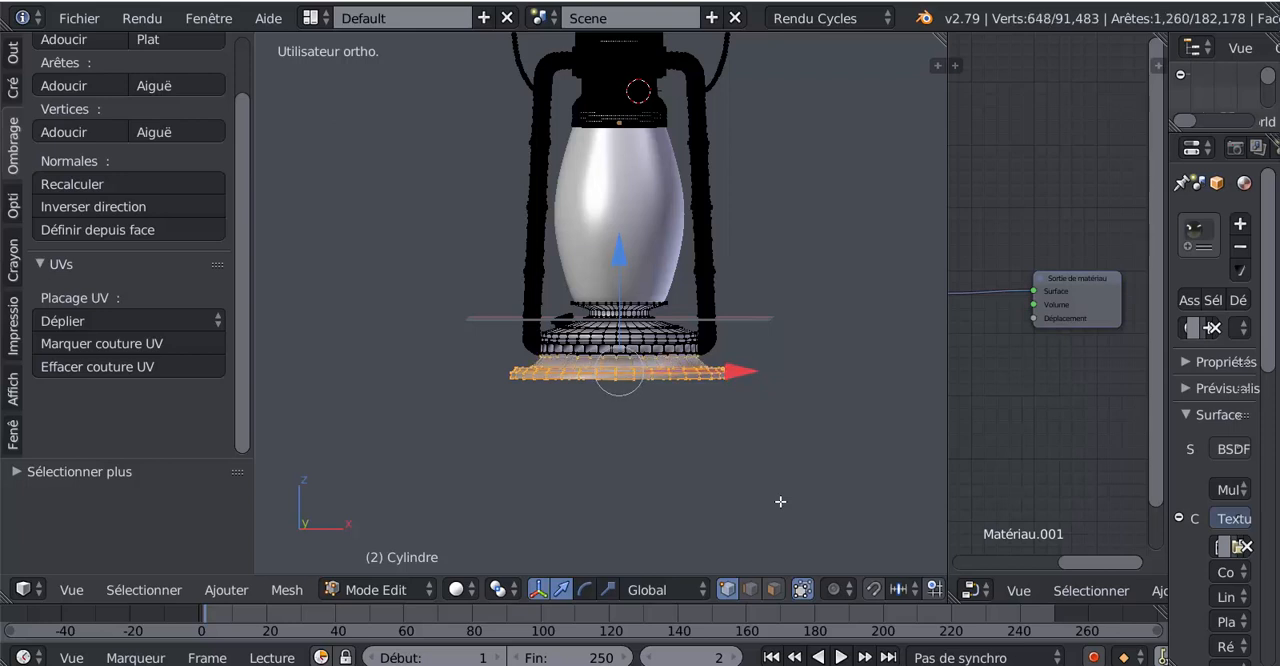
# Move the selected foot of the base down about 0.7 along Z and scale it up slightly to widen it
pyautogui.scroll(2, 780, 501)
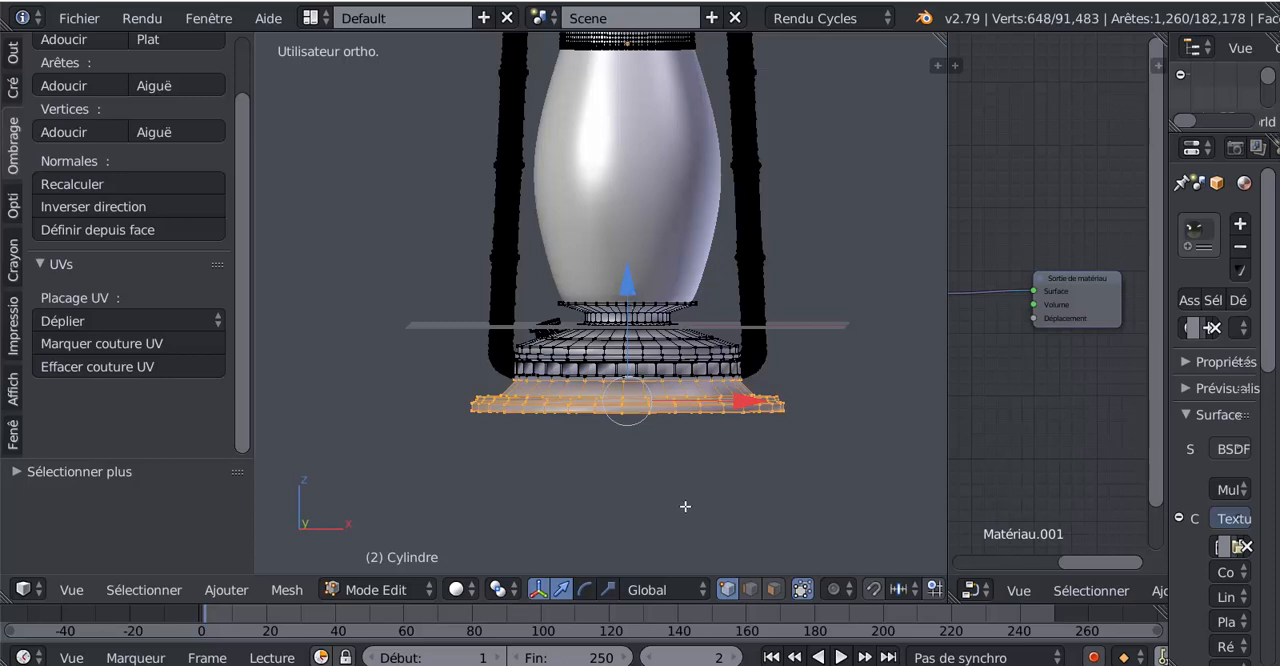
pyautogui.press('g')
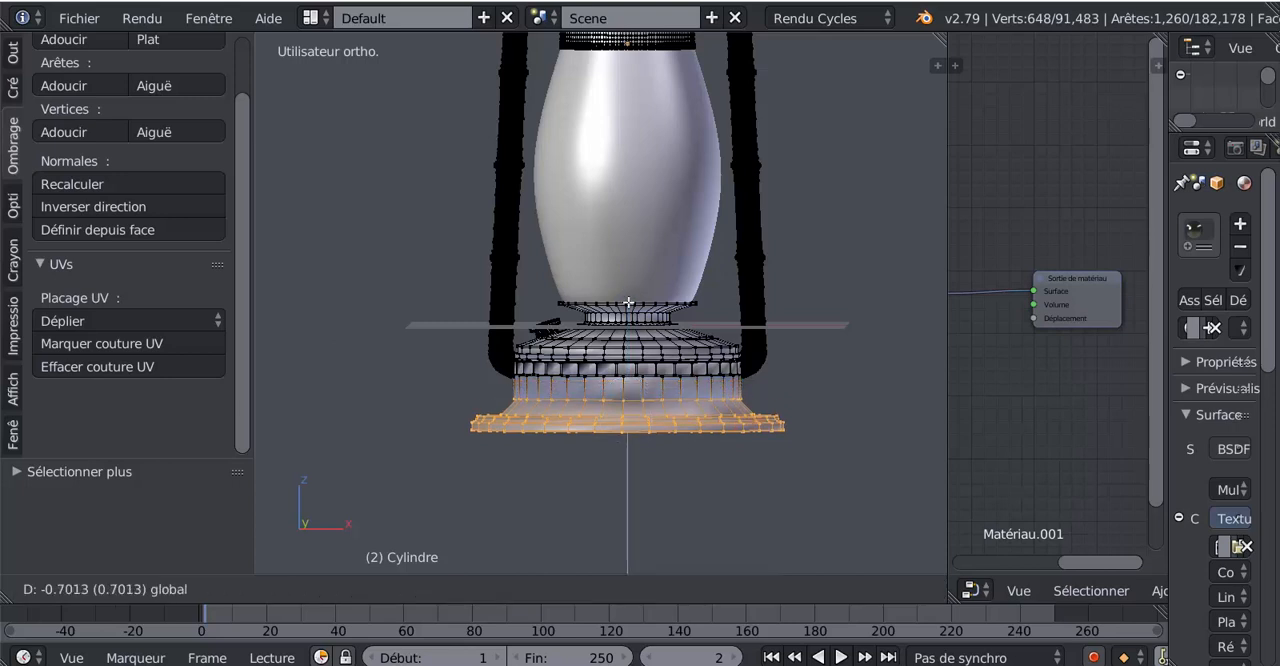
pyautogui.click(660, 503)
pyautogui.scroll(-2, 660, 503)
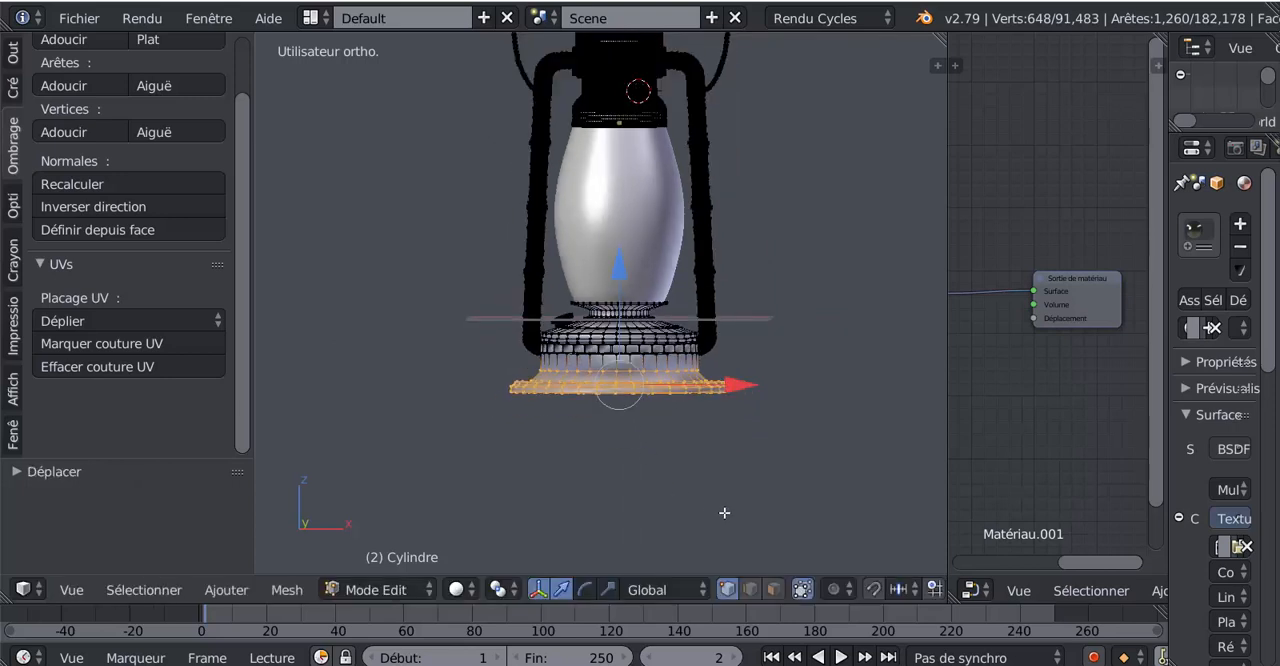
pyautogui.press('s')
pyautogui.click(756, 521)
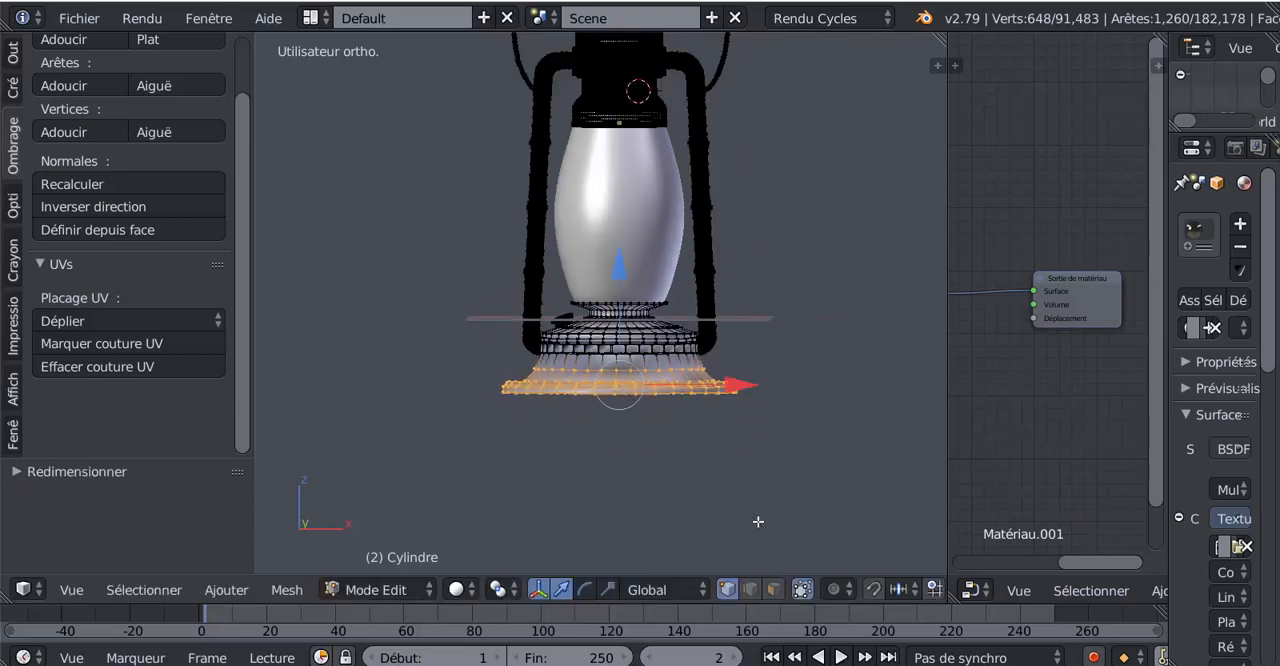
# Examine the base's shape in Object Mode up close and from a distance, and return to Edit Mode
pyautogui.press('Tab')
pyautogui.press('z')
pyautogui.press('z')
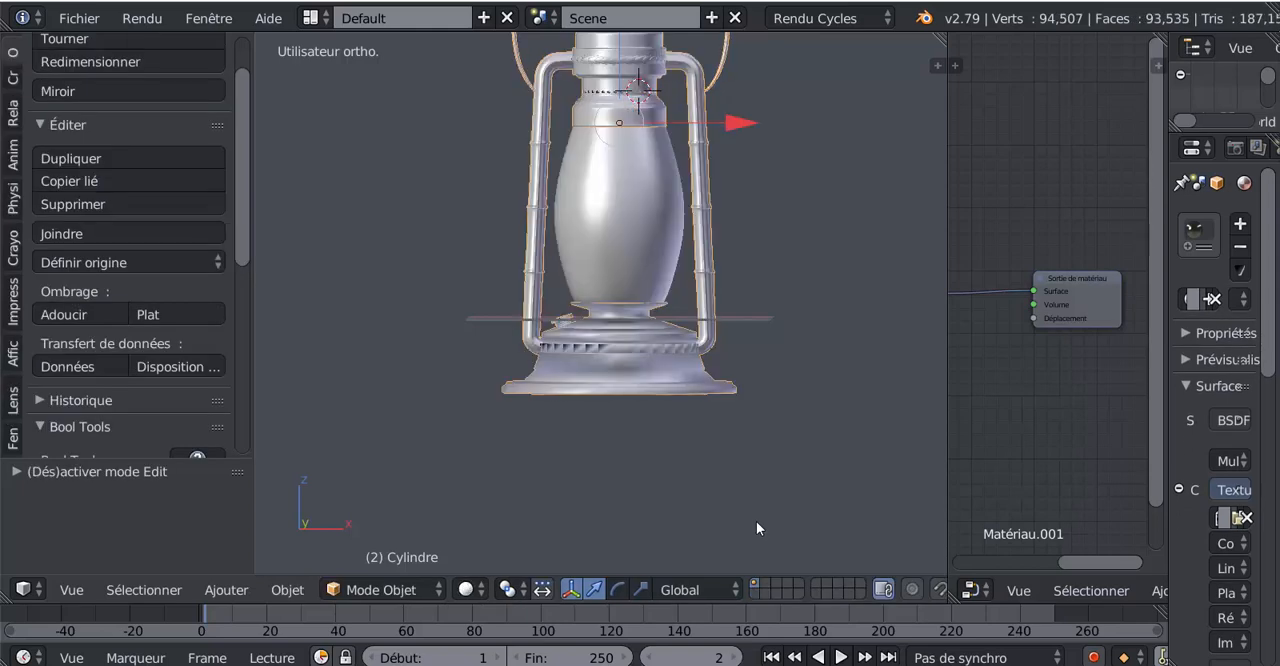
pyautogui.press('Tab')
pyautogui.scroll(3, 717, 498)
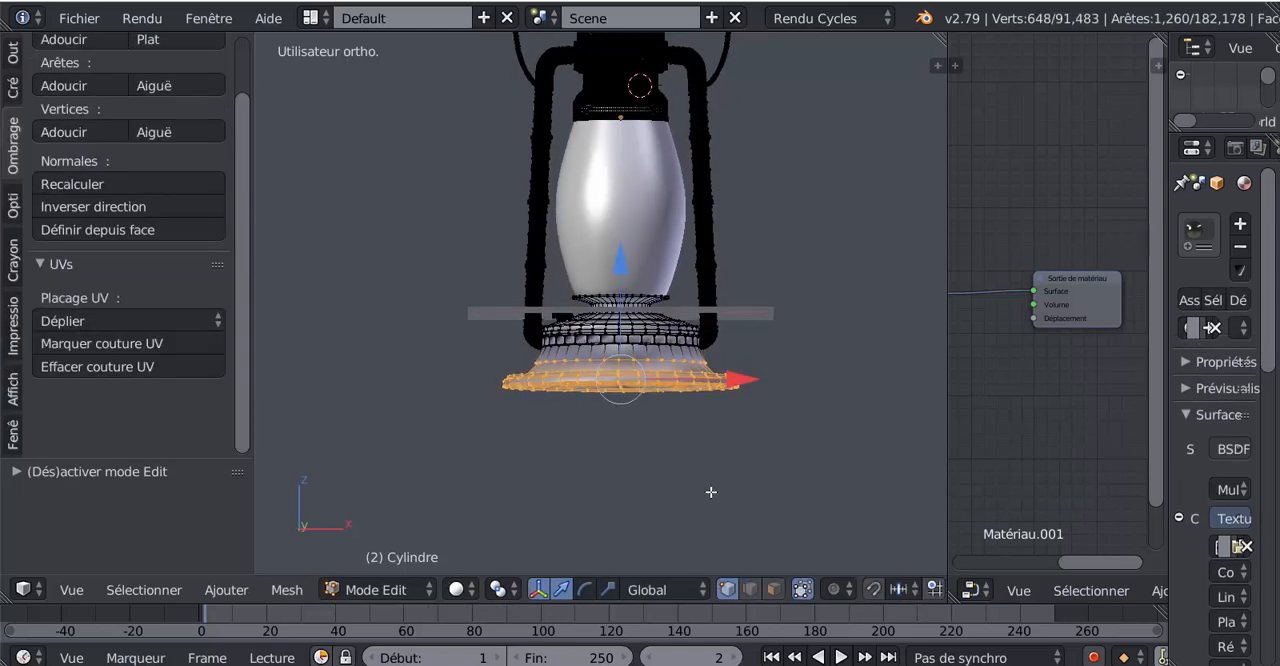
pyautogui.press('Tab')
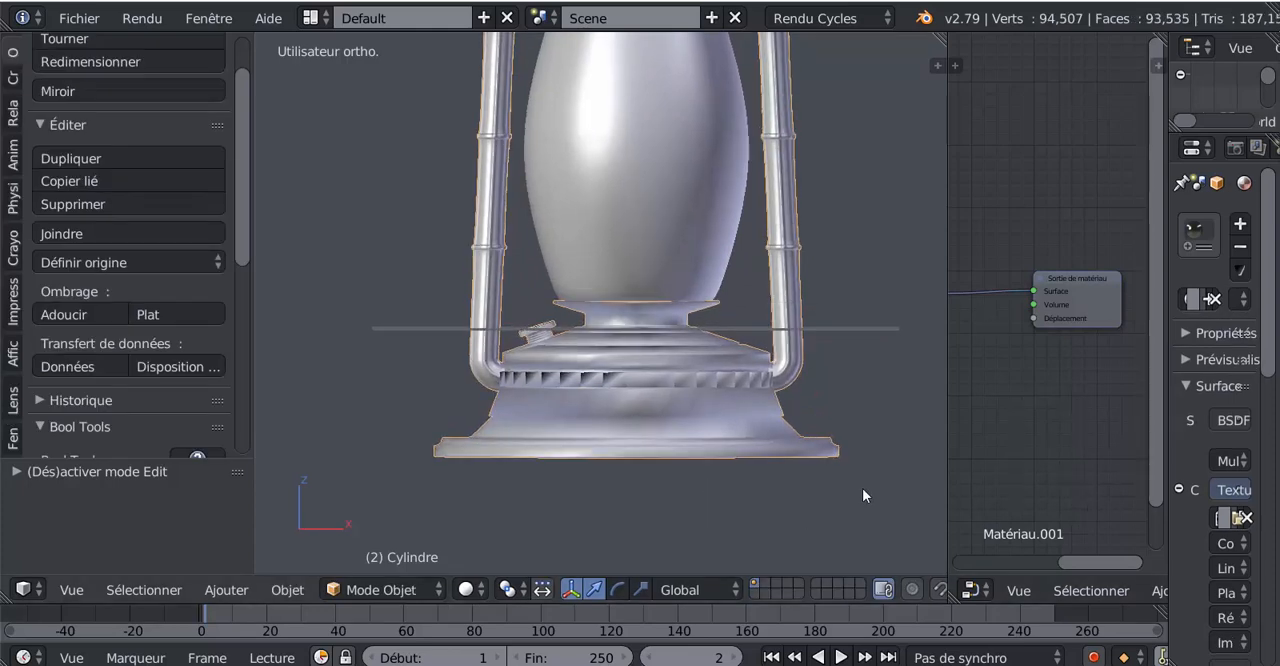
pyautogui.scroll(-4, 857, 493)
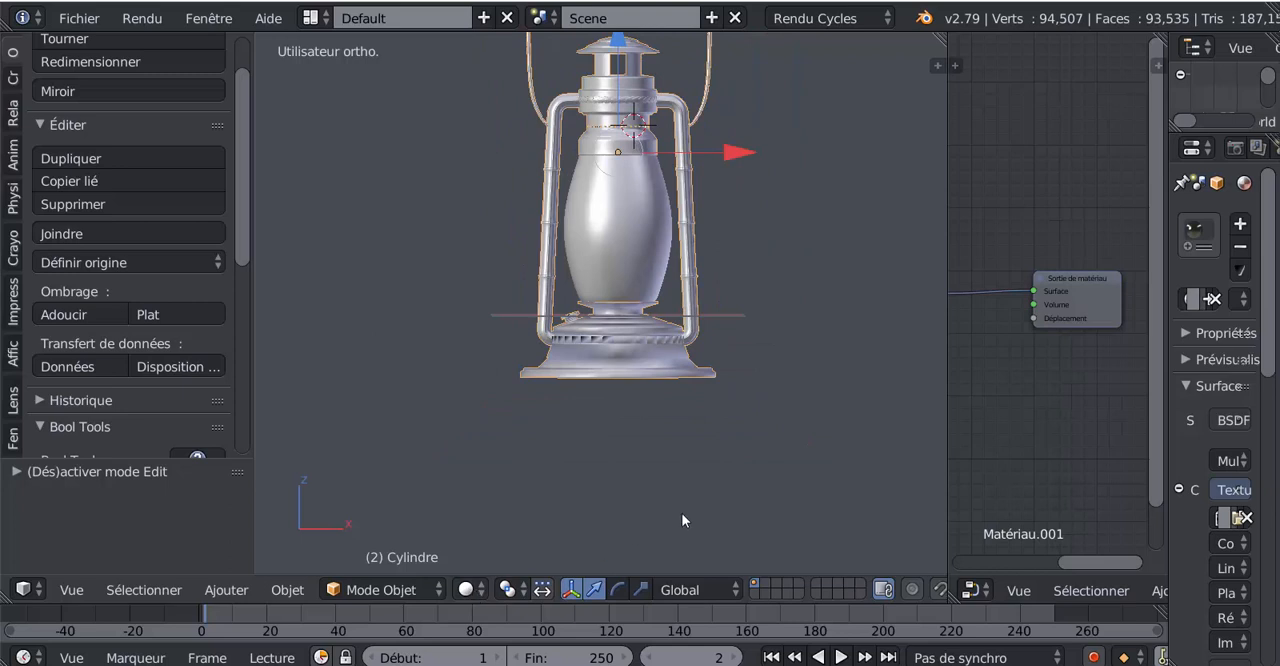
pyautogui.press('Tab')
pyautogui.scroll(5, 683, 500)
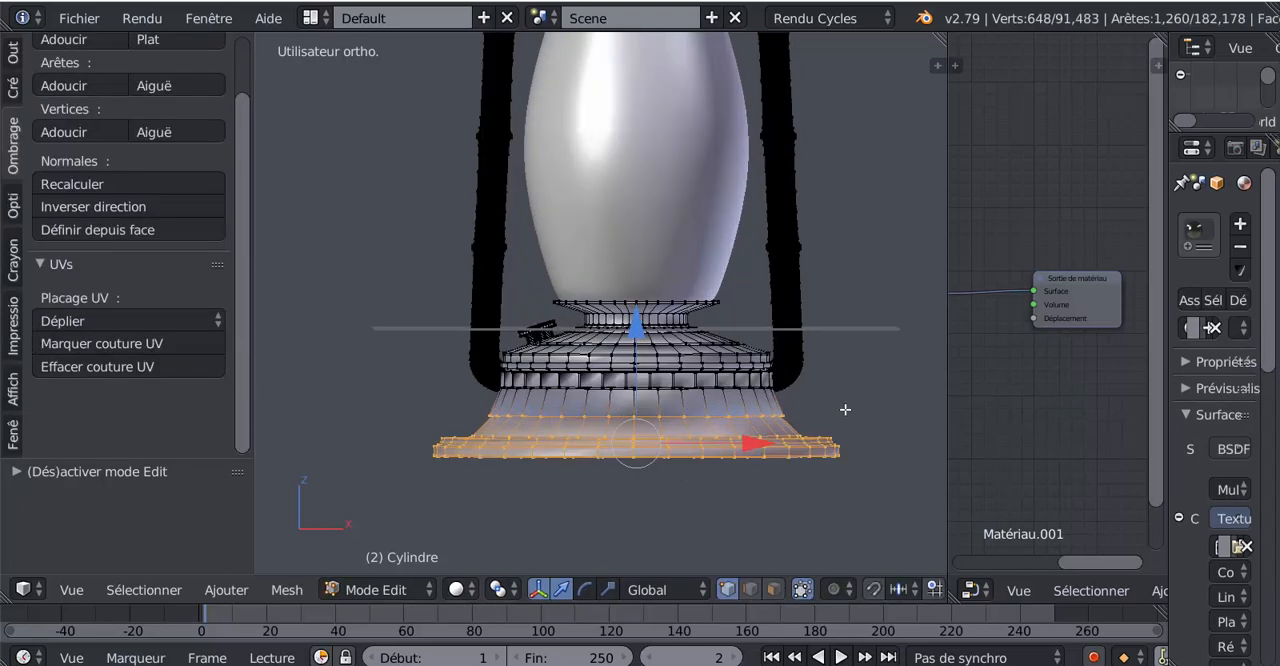
# Widen the node editor slightly and examine the reshaped base from a raised angle, toggling between Object Mode and Edit Mode
pyautogui.press('Tab')
pyautogui.moveTo(946, 406); pyautogui.dragTo(897, 425)
pyautogui.press('Tab')
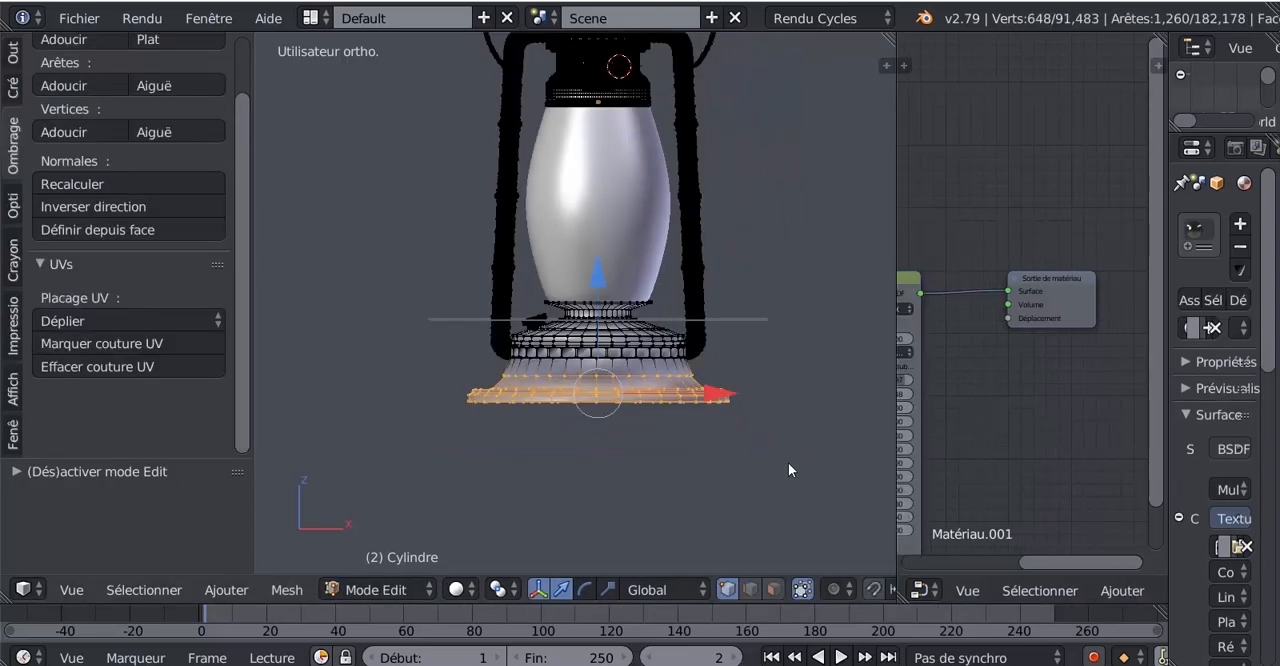
pyautogui.moveTo(724, 501)
pyautogui.mouseDown(button='middle')
pyautogui.moveTo(650, 512)
pyautogui.moveTo(710, 505)
pyautogui.mouseUp(button='middle')
pyautogui.click(377, 589)
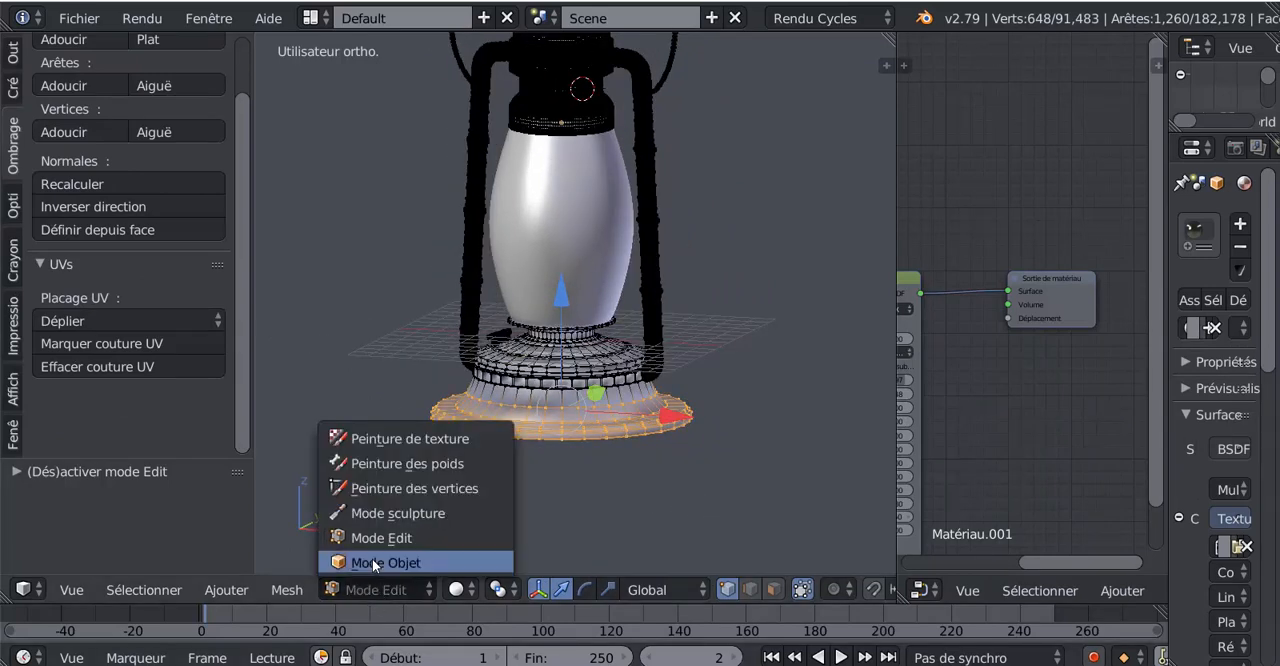
pyautogui.click(372, 558)
pyautogui.press('Tab')
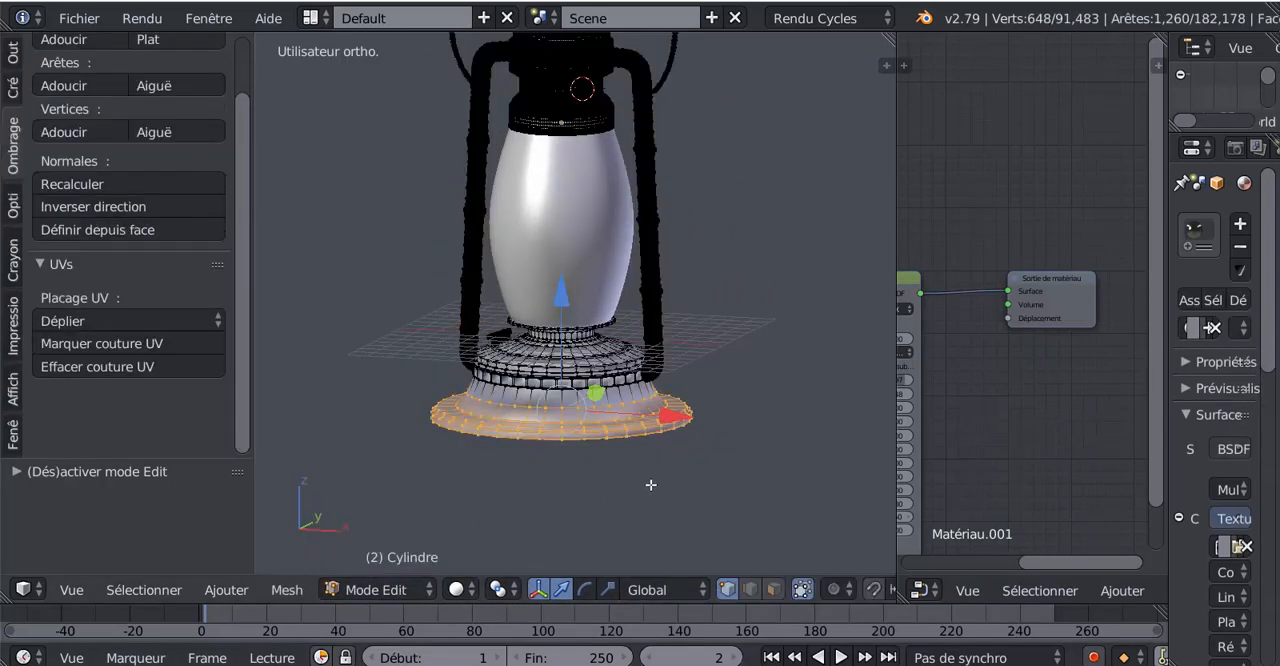
# Add a loop cut around the base's upper skirt band and slide it up about 0.78, close beneath the ornamental ring
pyautogui.scroll(5, 651, 485)
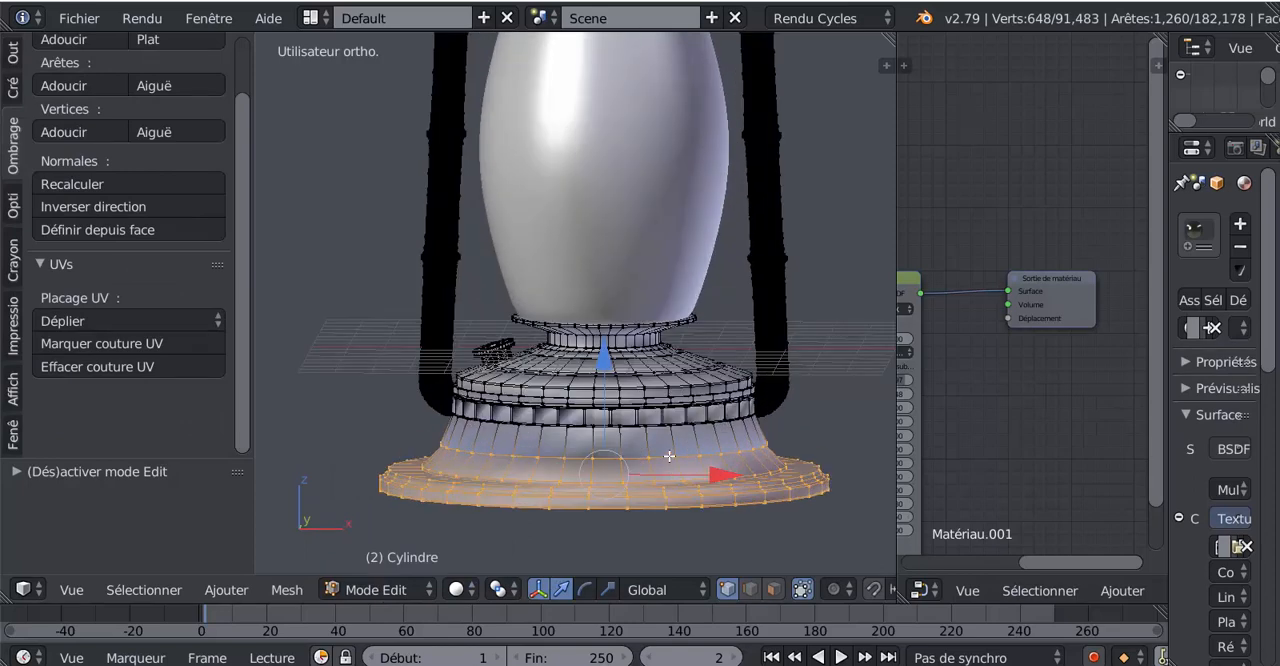
pyautogui.hotkey('ctrl', 'r')
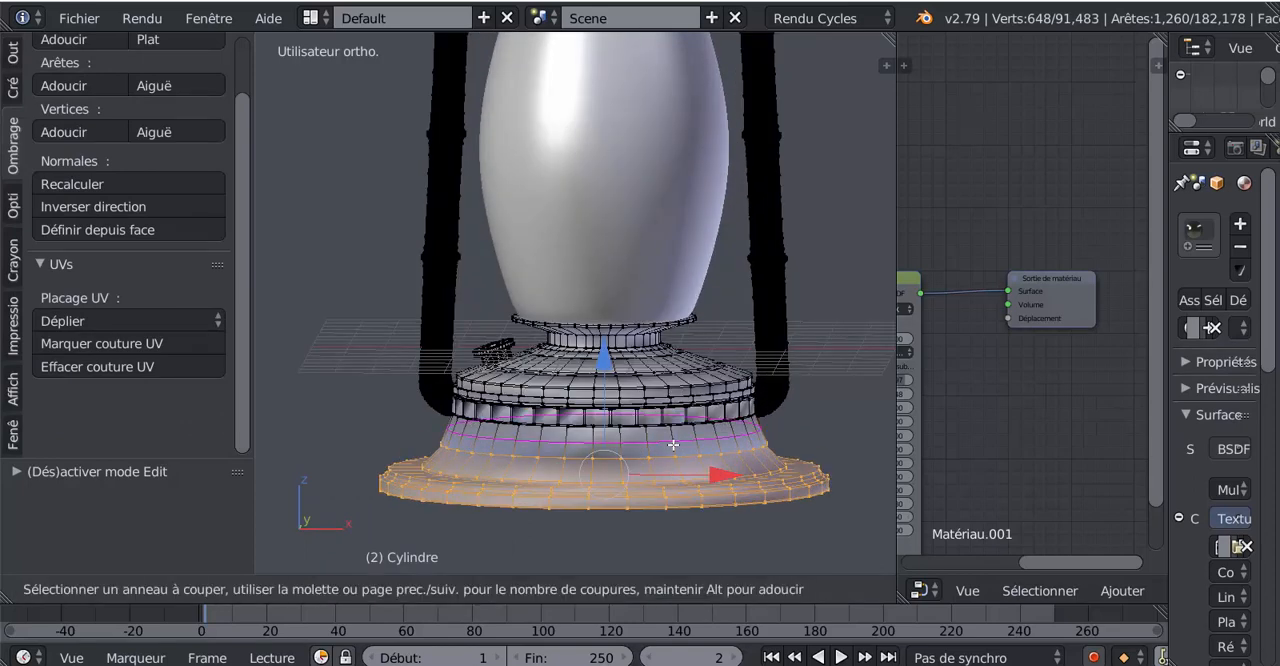
pyautogui.click(673, 442)
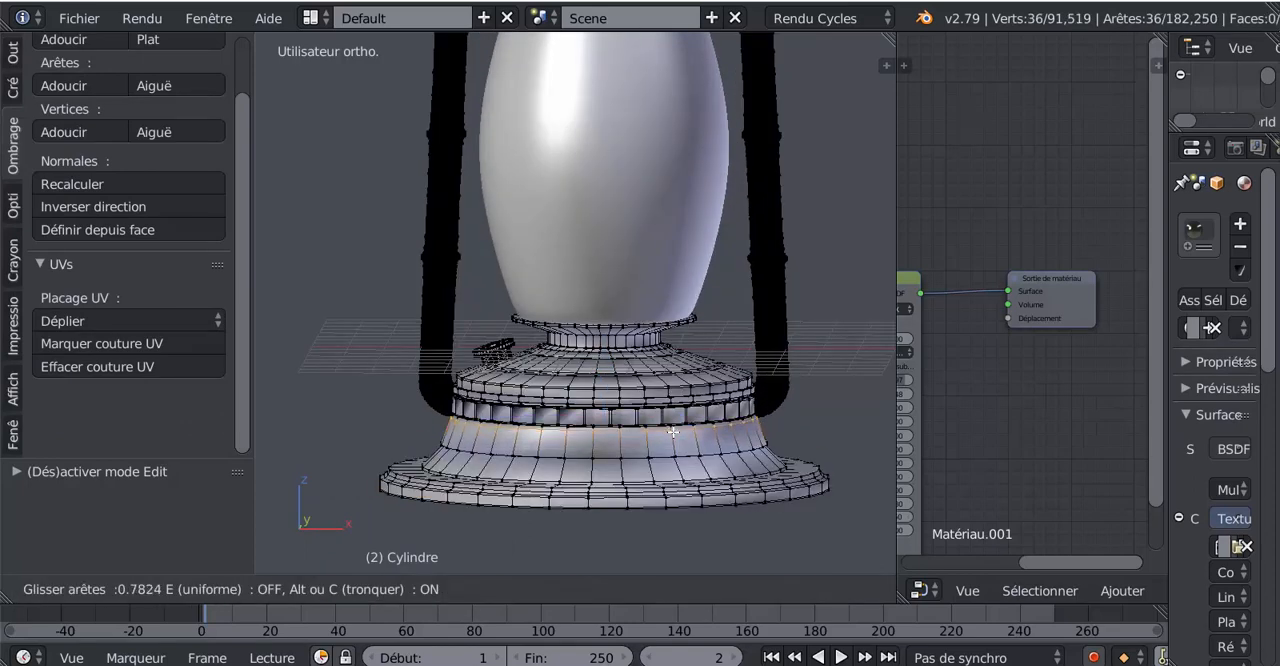
pyautogui.click(673, 433)
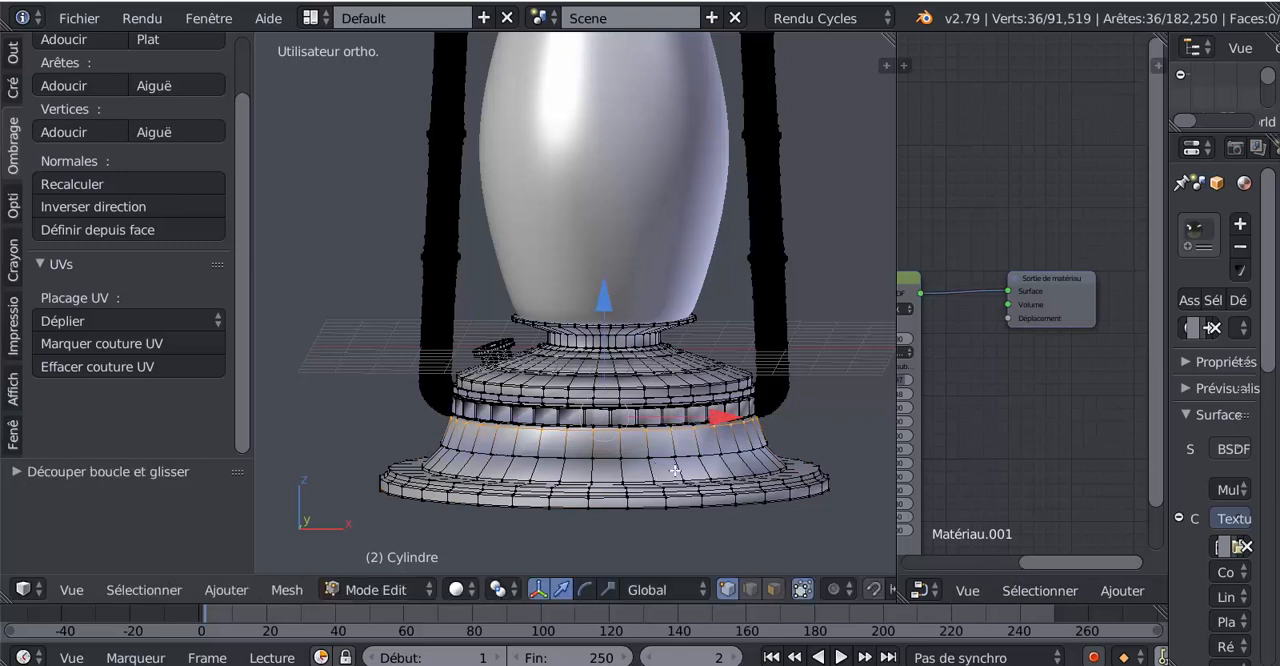
# Add a loop cut on each side of the skirt's middle crease, sliding both close to the crease to sharpen it
pyautogui.hotkey('ctrl', 'r')
pyautogui.click(675, 468)
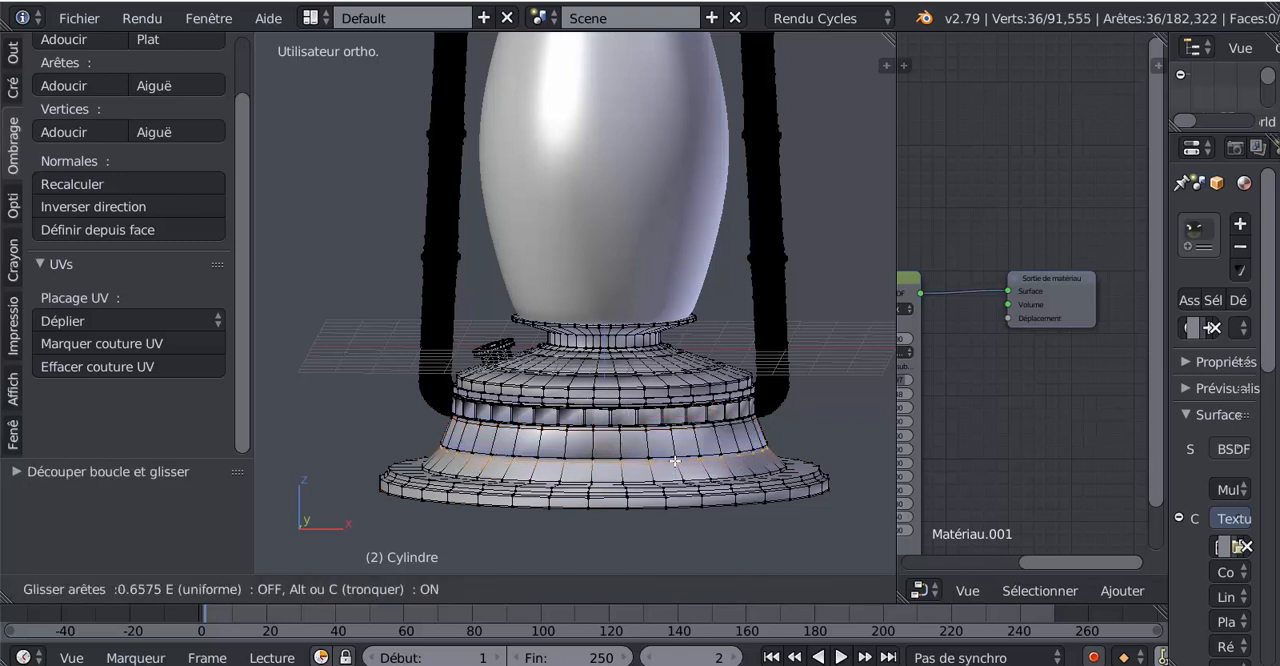
pyautogui.click(675, 461)
pyautogui.hotkey('ctrl', 'r')
pyautogui.click(673, 443)
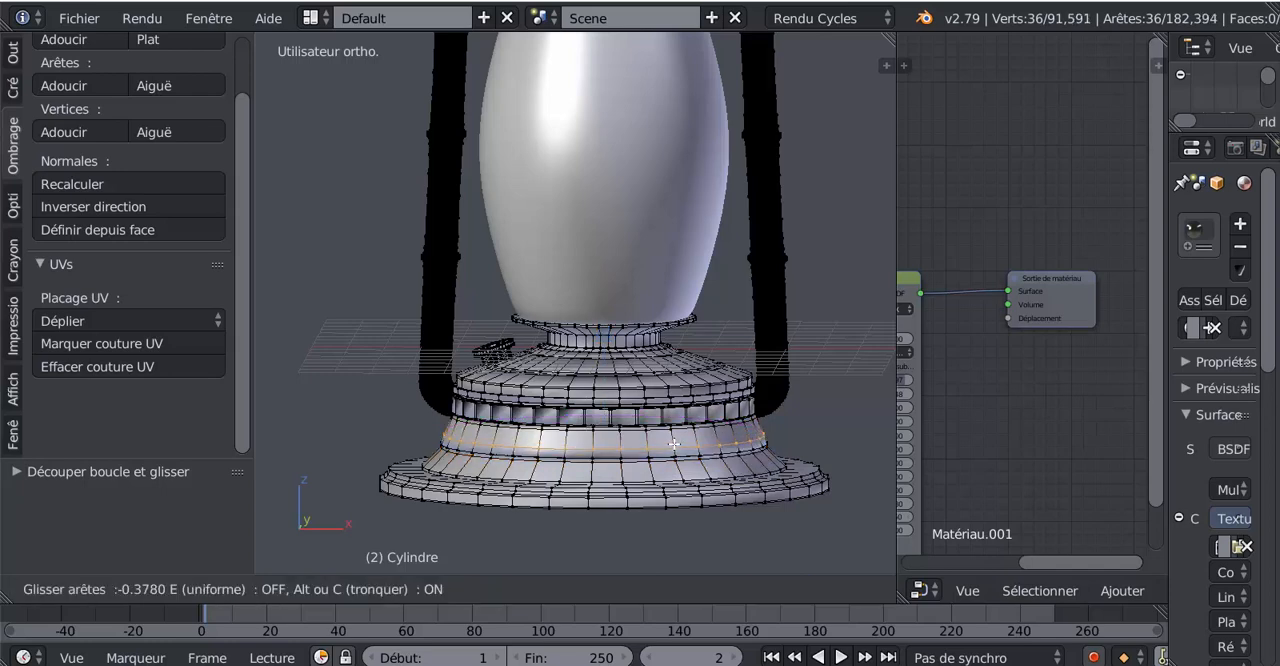
pyautogui.click(673, 452)
# Examine the base's shading in Object Mode from a distance and from slightly below, and return to Edit Mode up close
pyautogui.press('Tab')
pyautogui.scroll(-2, 673, 455)
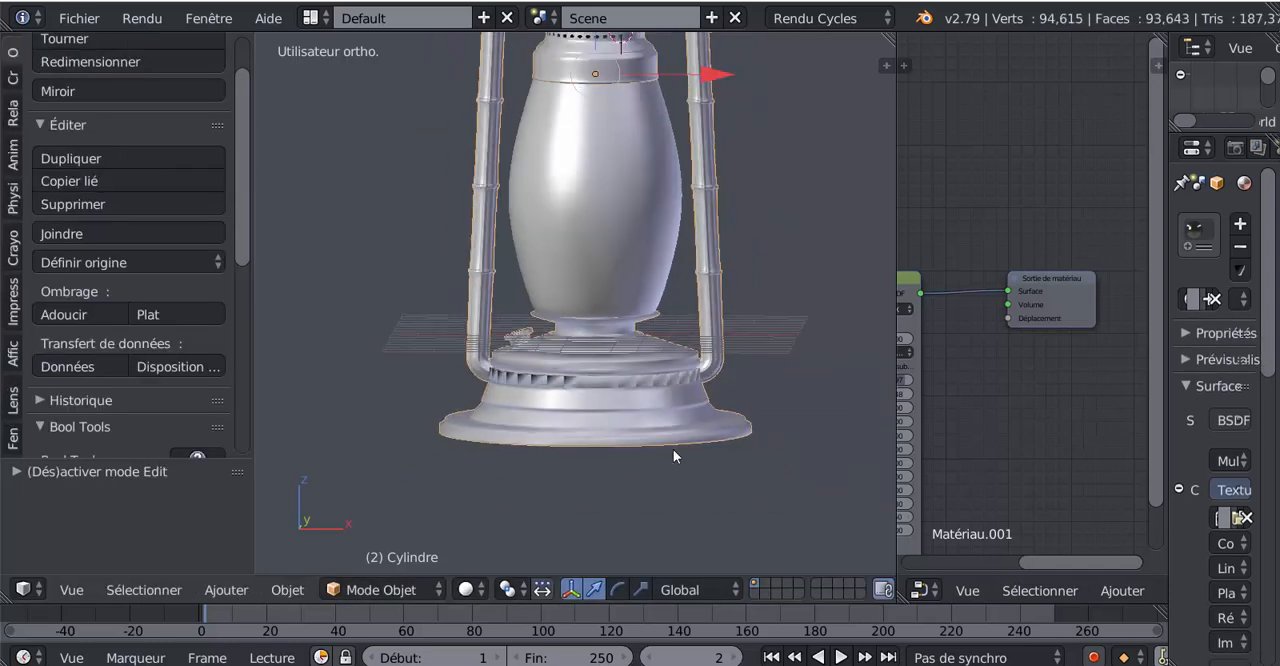
pyautogui.scroll(-2, 671, 451)
pyautogui.moveTo(633, 465)
pyautogui.mouseDown(button='middle')
pyautogui.moveTo(621, 470)
pyautogui.moveTo(637, 448)
pyautogui.mouseUp(button='middle')
pyautogui.scroll(5, 630, 443)
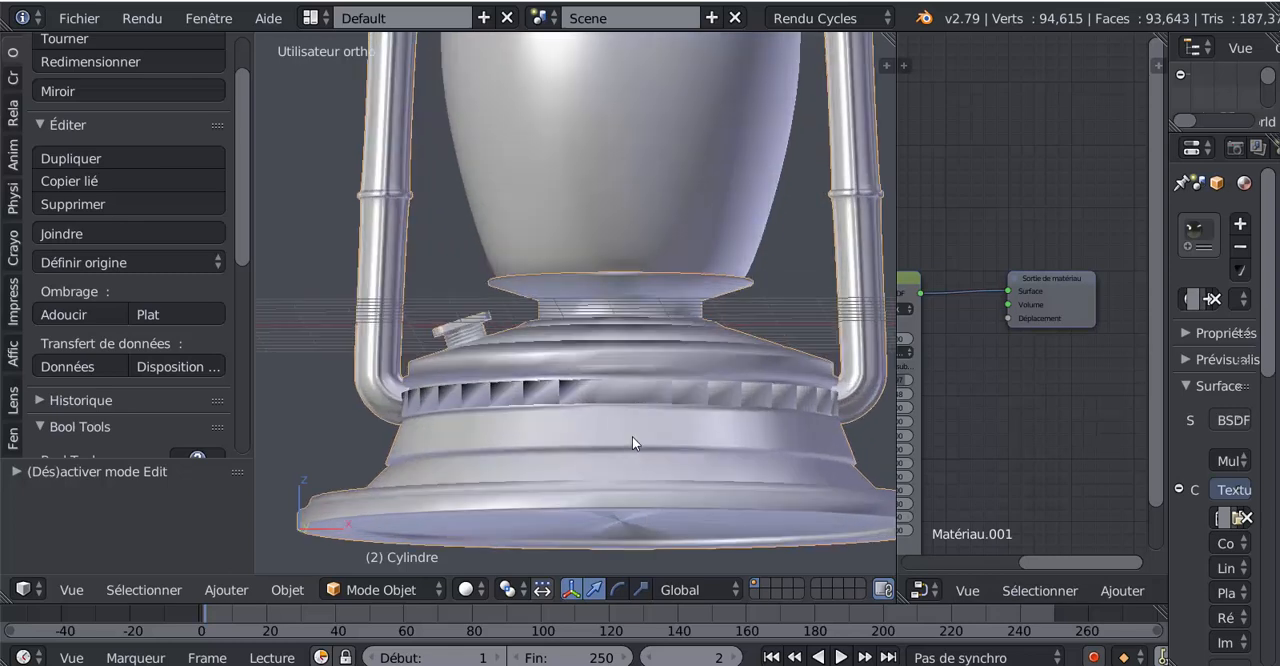
pyautogui.press('Tab')
pyautogui.scroll(1, 603, 464)
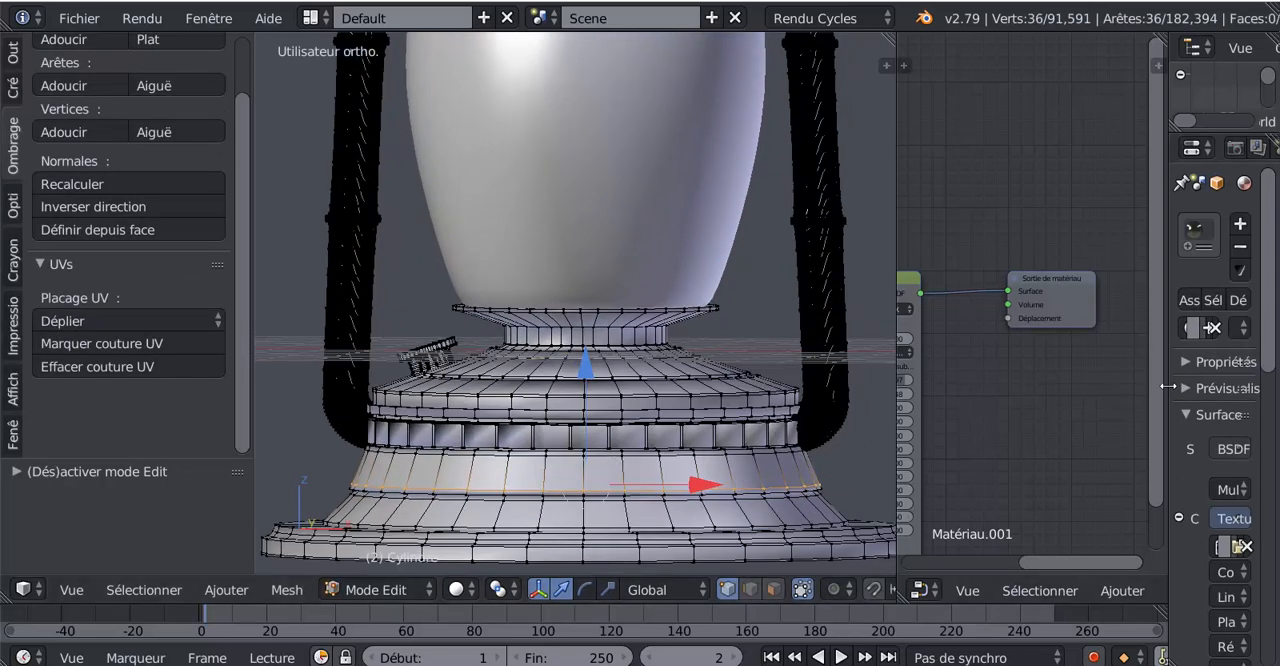
# Widen the properties editor and compare the base in Object Mode and Edit Mode from a higher angle
pyautogui.moveTo(1167, 389); pyautogui.dragTo(1004, 392)
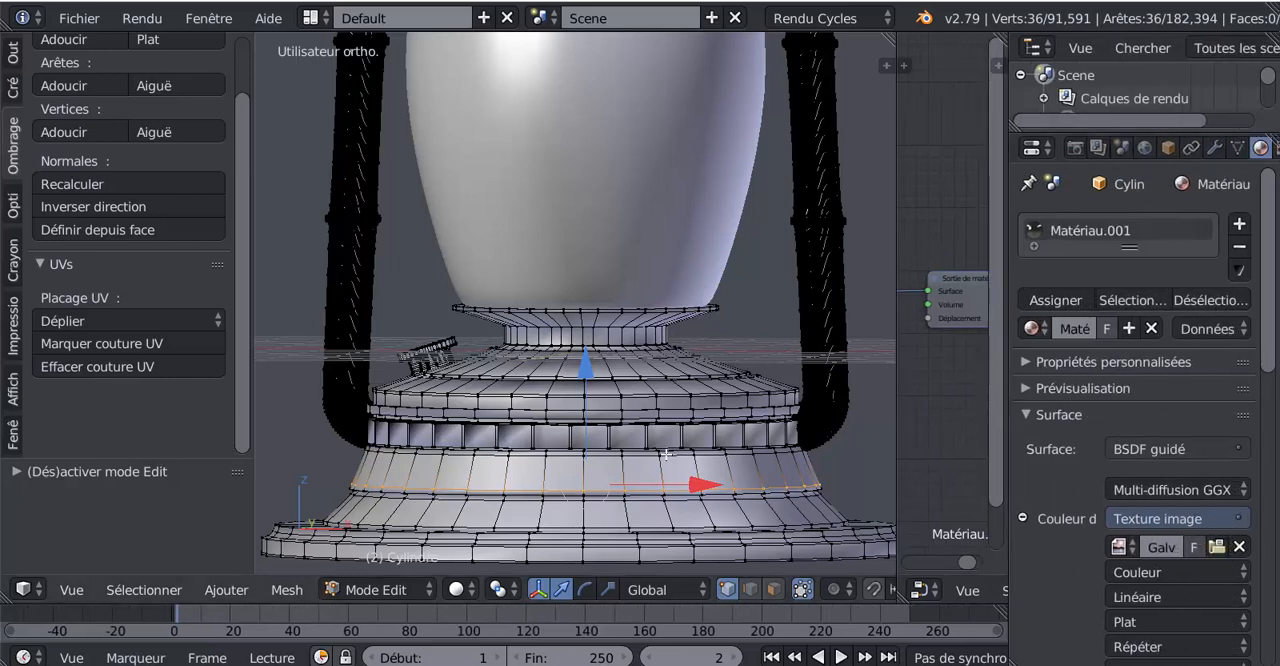
pyautogui.press('Tab')
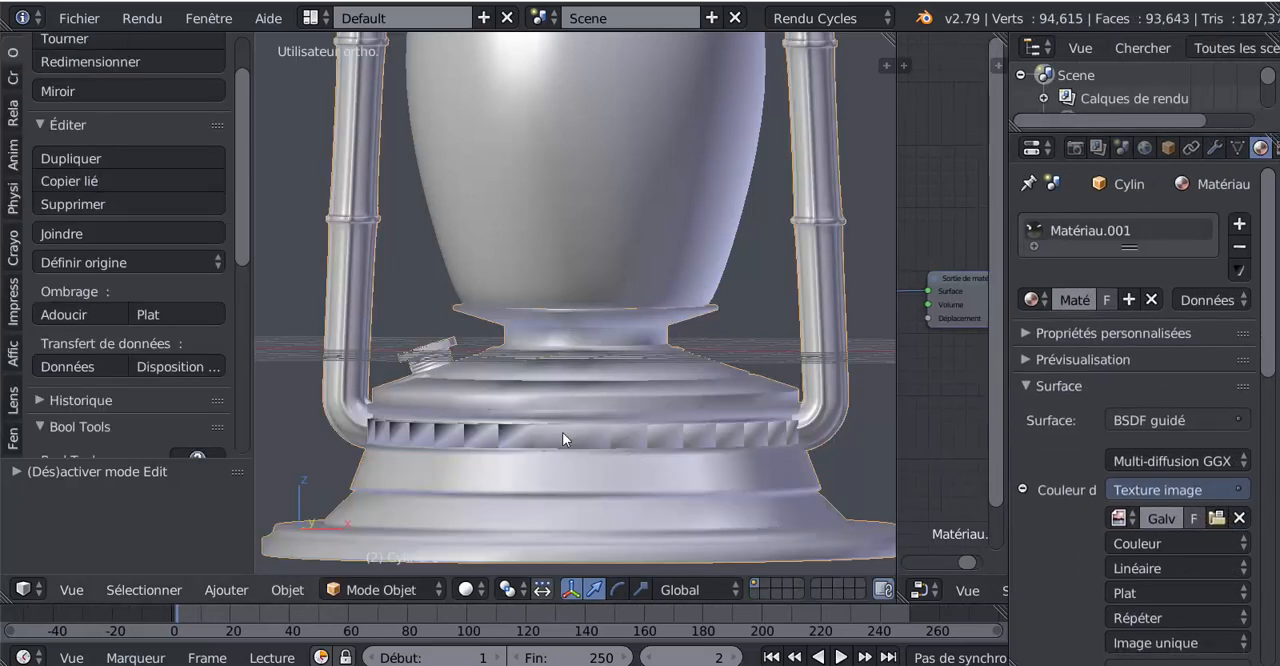
pyautogui.press('Tab')
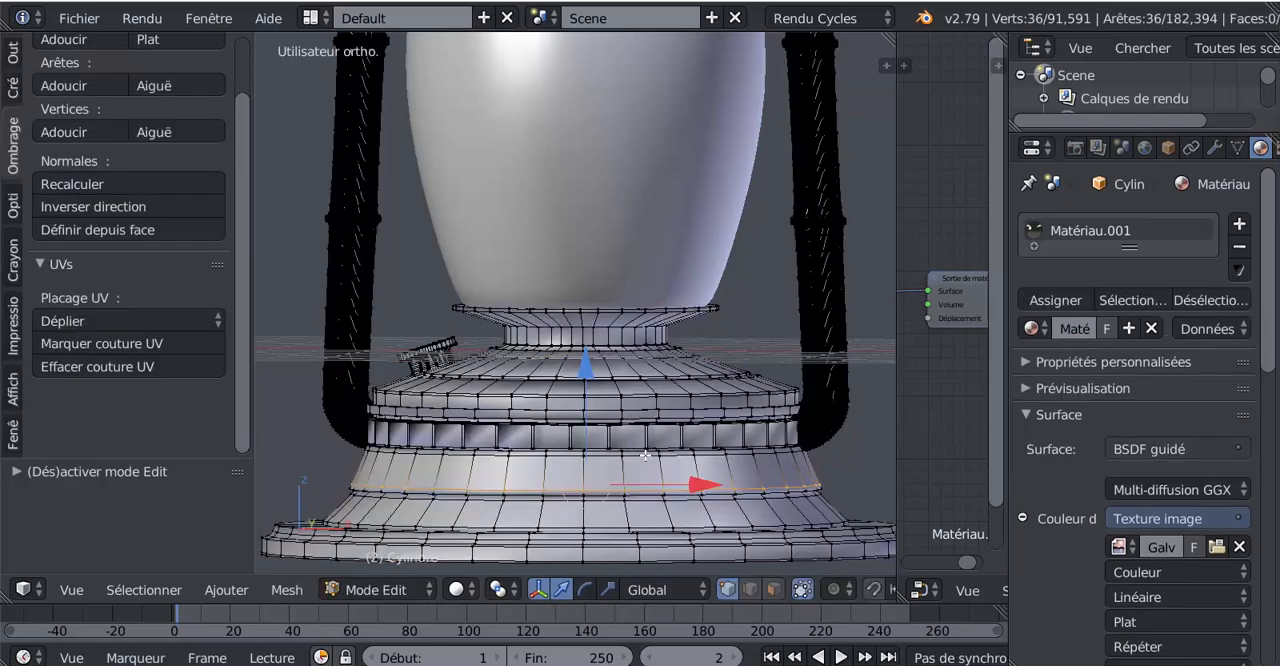
pyautogui.scroll(-2, 645, 455)
pyautogui.moveTo(648, 469); pyautogui.dragTo(649, 493, button='middle')
pyautogui.scroll(1, 649, 493)
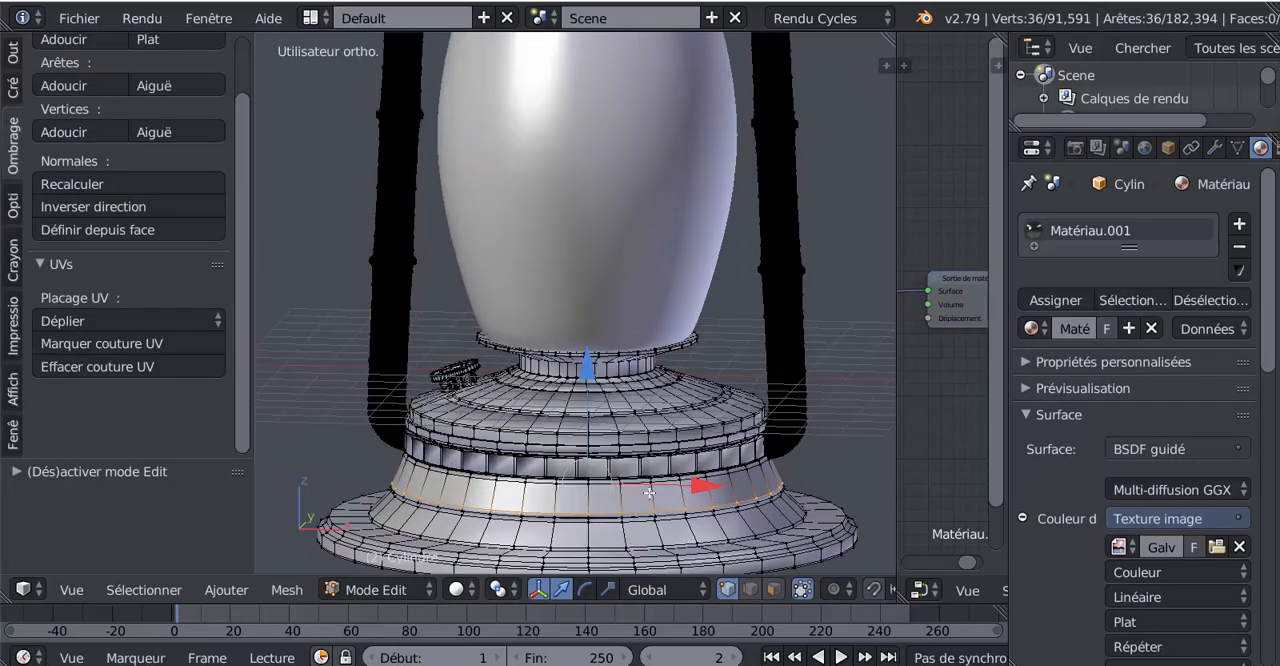
pyautogui.press('Tab')
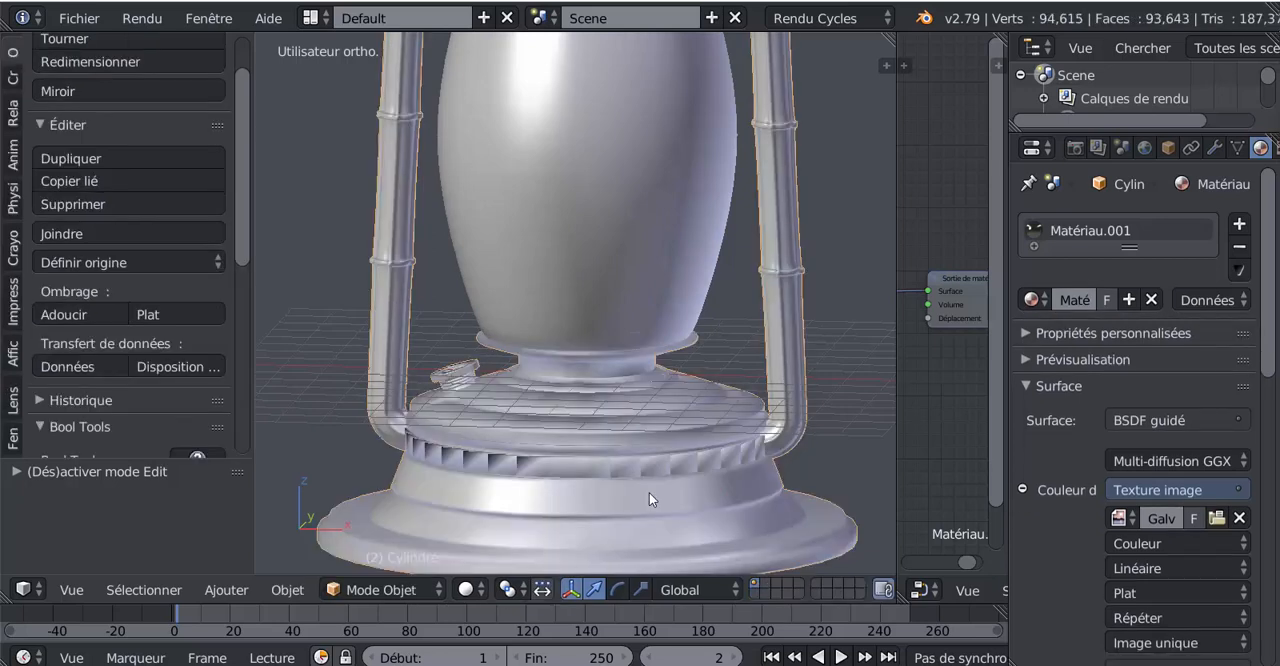
pyautogui.scroll(-3, 649, 493)
# Preview the lantern with Rendered viewport shading, examine the reflections on the metal base, and return to Solid shading
pyautogui.click(467, 590)
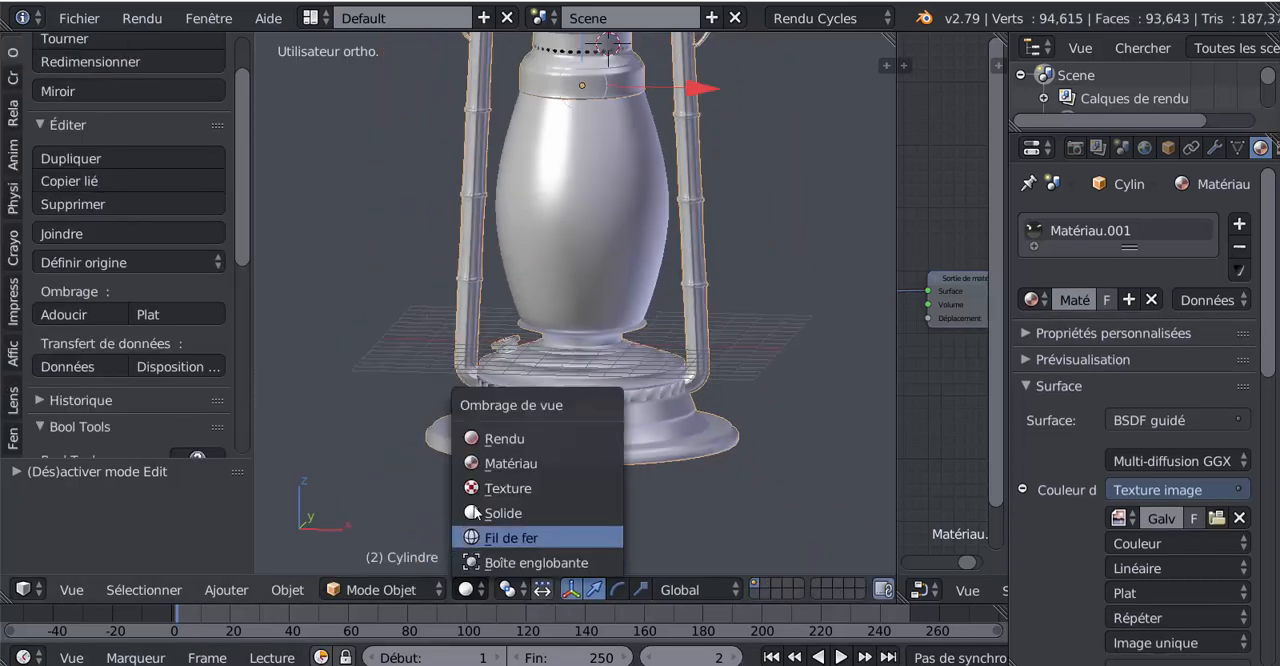
pyautogui.click(477, 438)
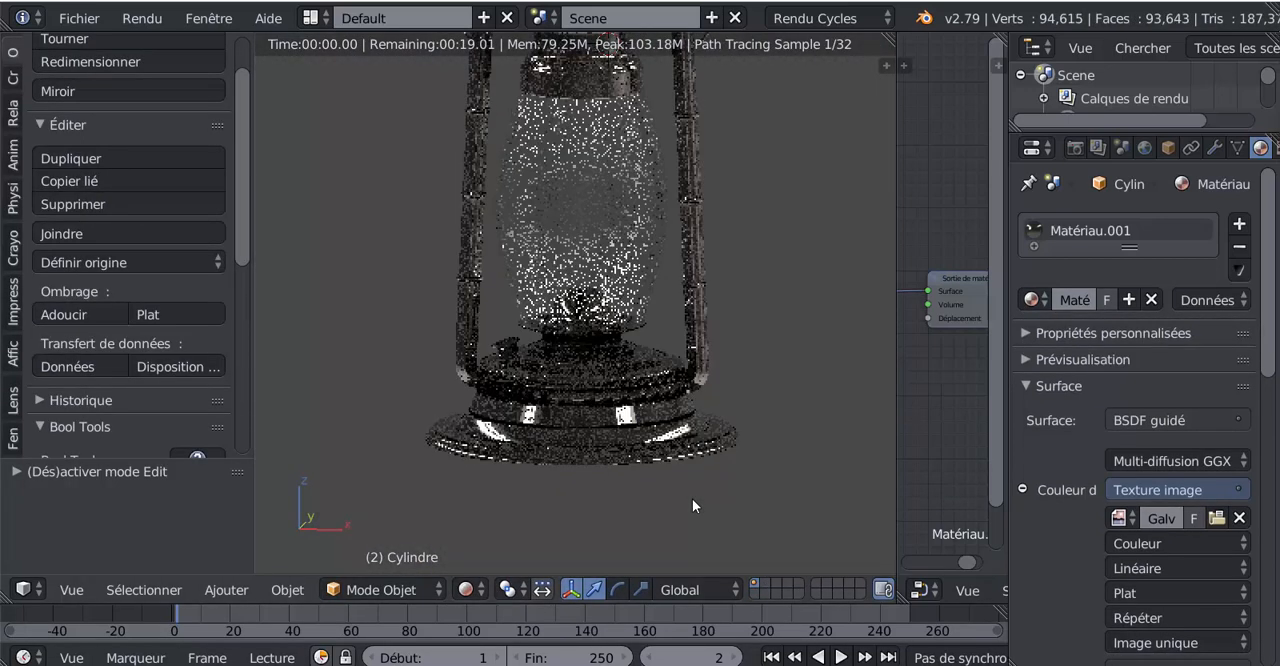
pyautogui.scroll(2, 652, 508)
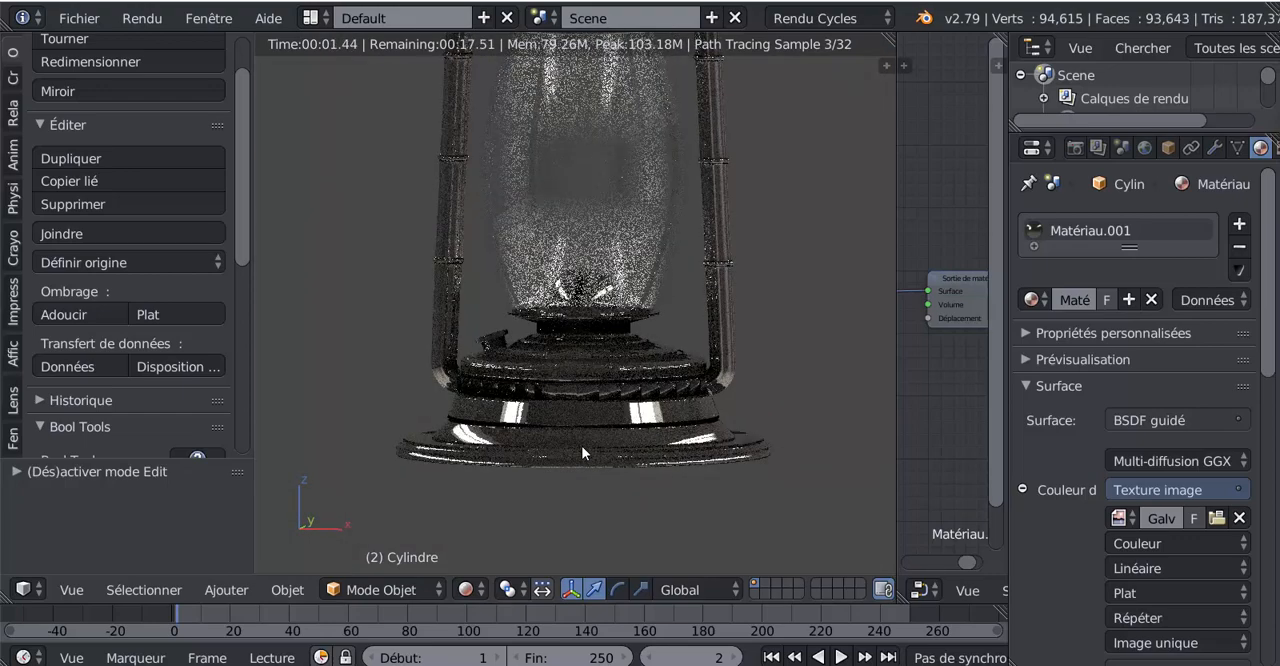
pyautogui.press('Tab')
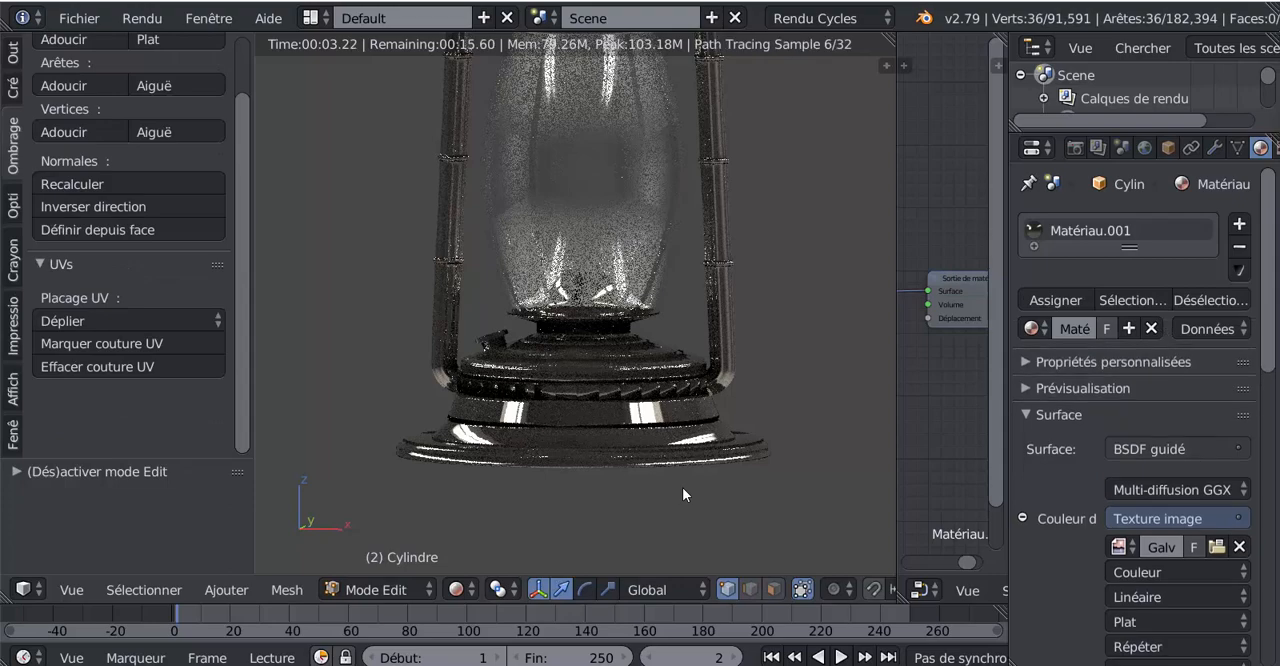
pyautogui.scroll(1, 720, 460)
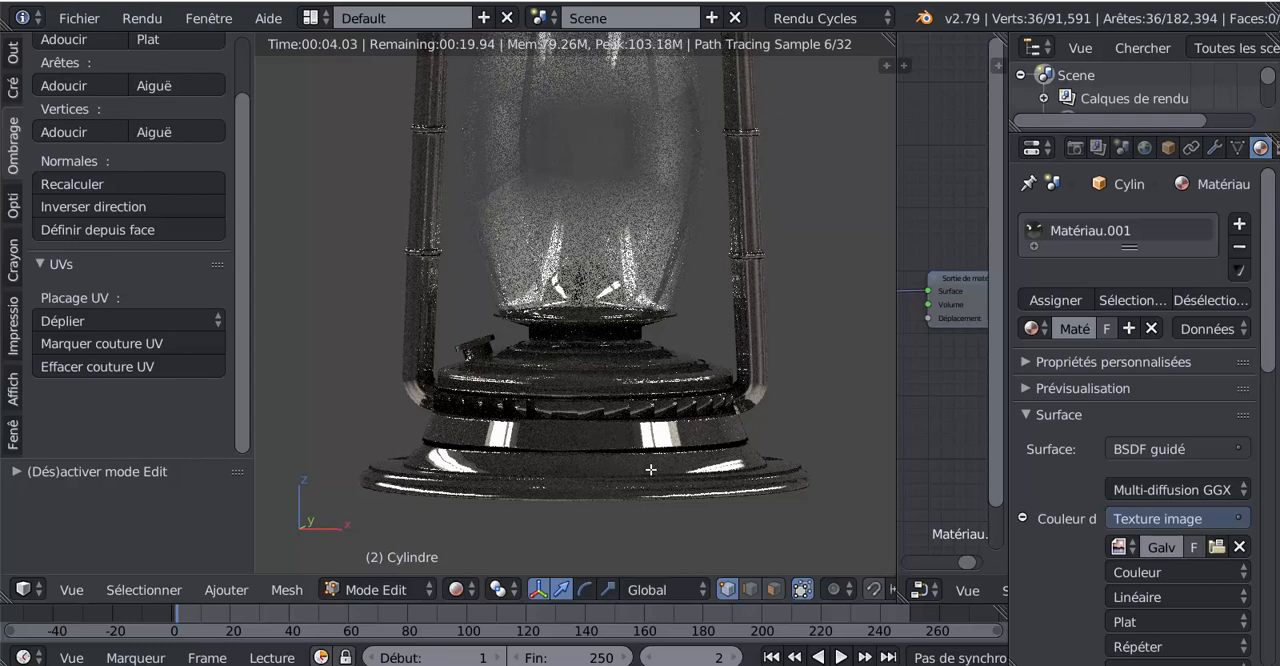
pyautogui.press('Tab')
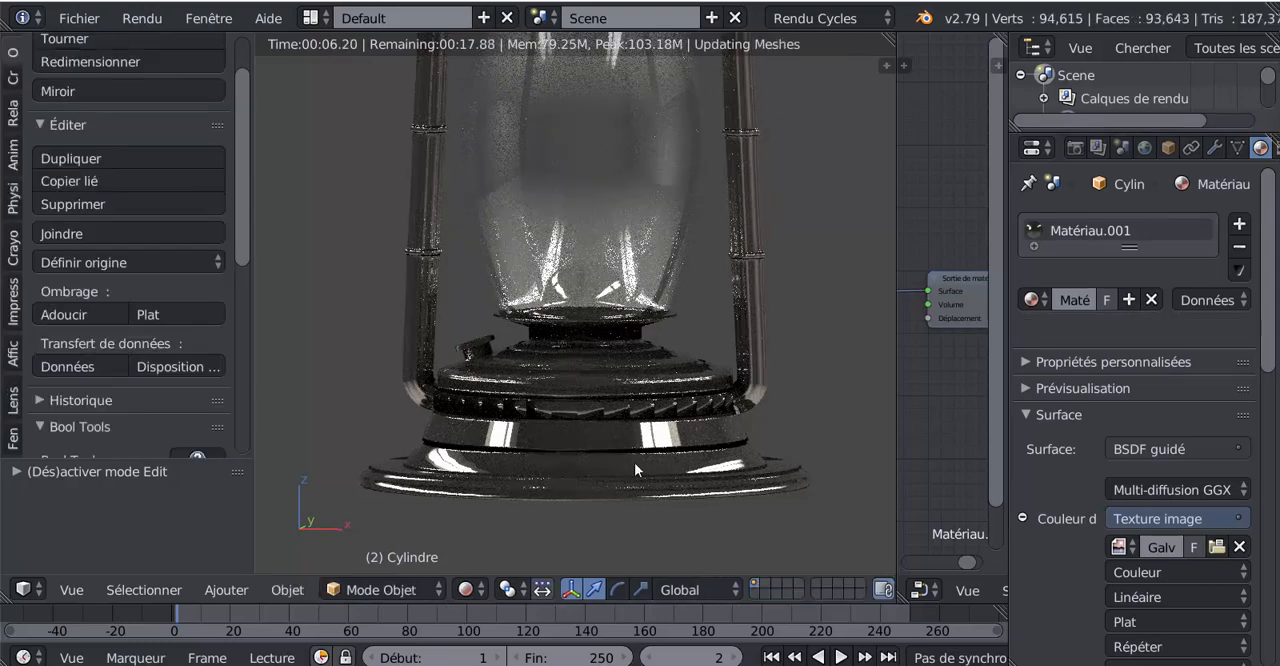
pyautogui.scroll(-2, 745, 500)
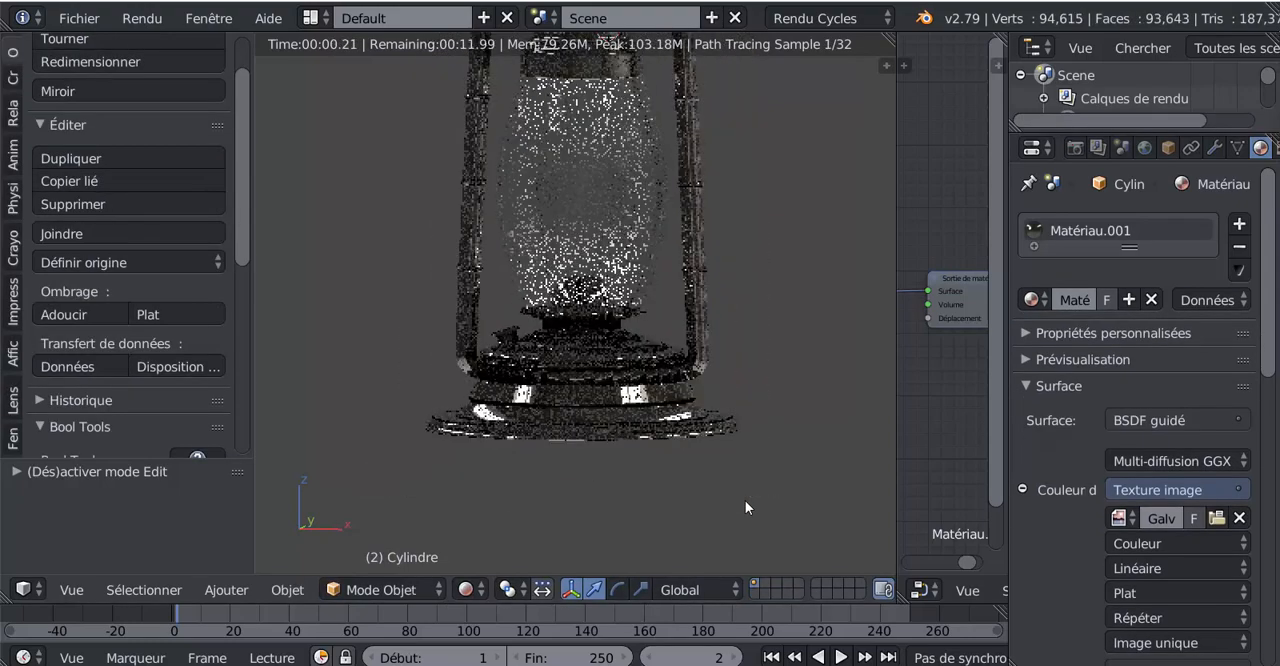
pyautogui.scroll(2, 770, 503)
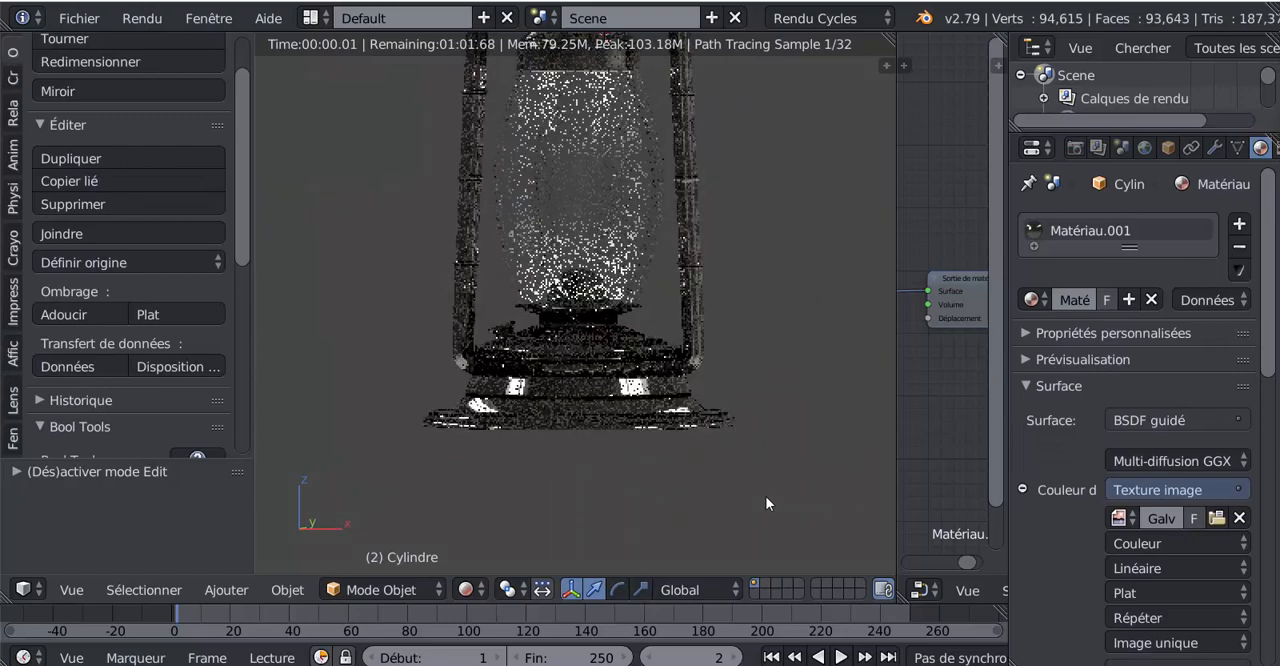
pyautogui.scroll(2, 587, 460)
pyautogui.press('Tab')
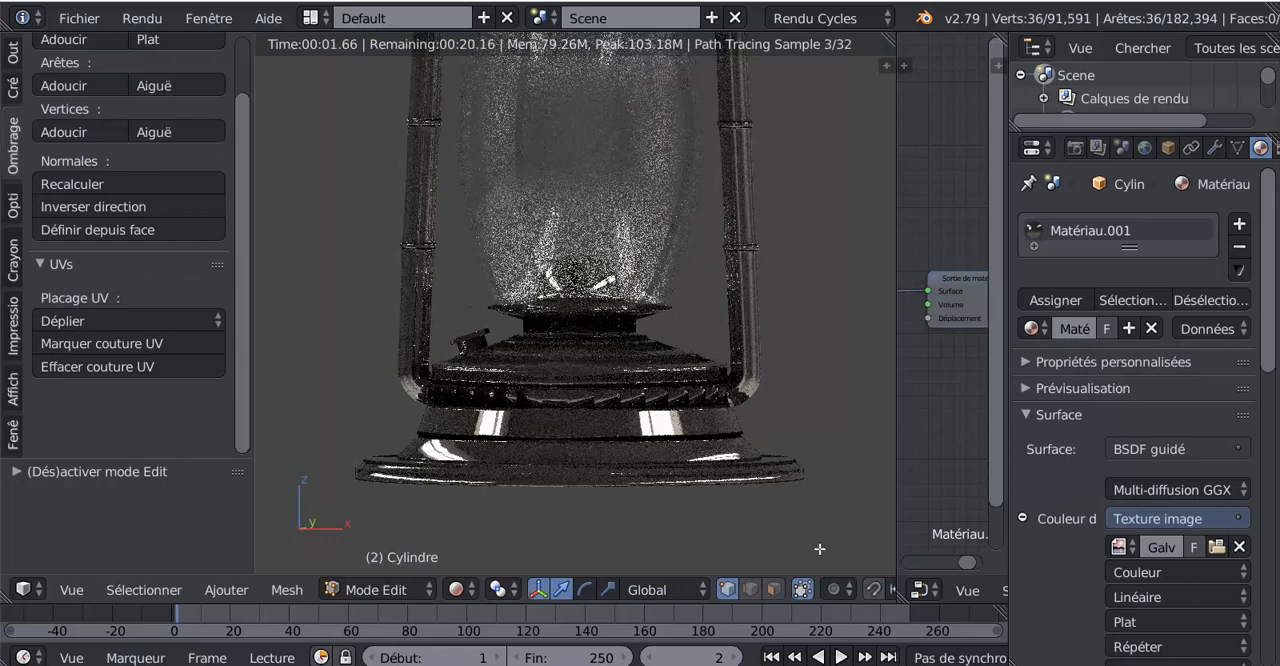
pyautogui.press('Tab')
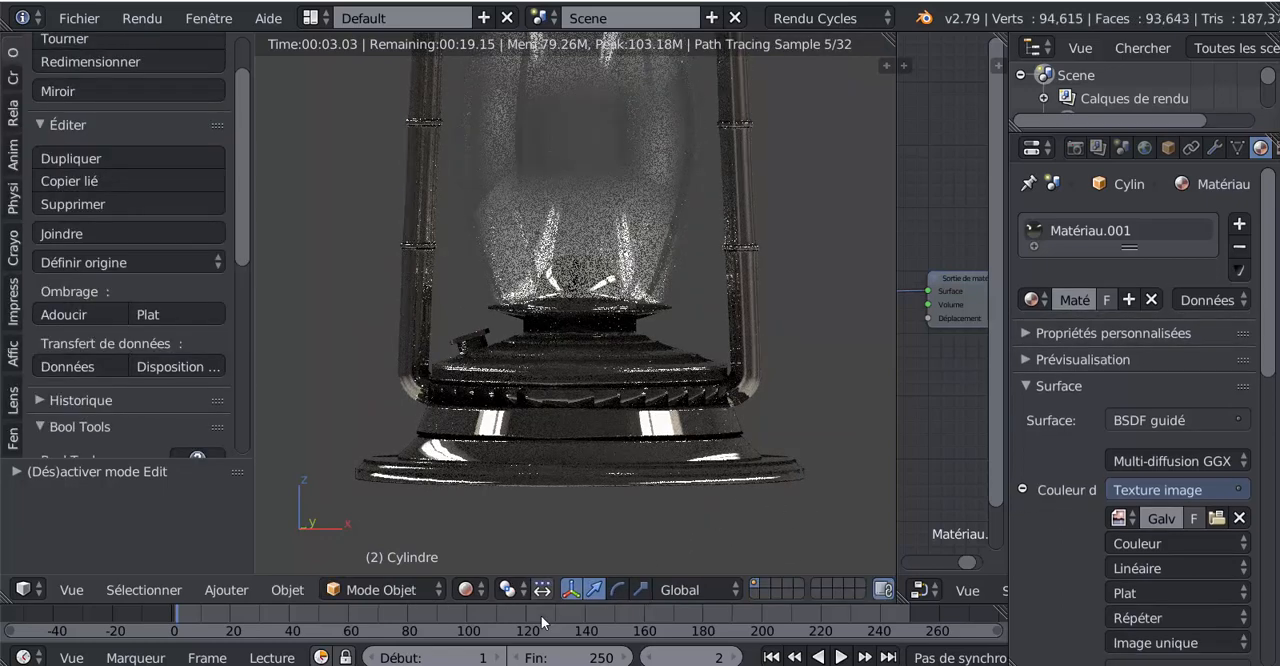
pyautogui.click(466, 590)
pyautogui.click(489, 514)
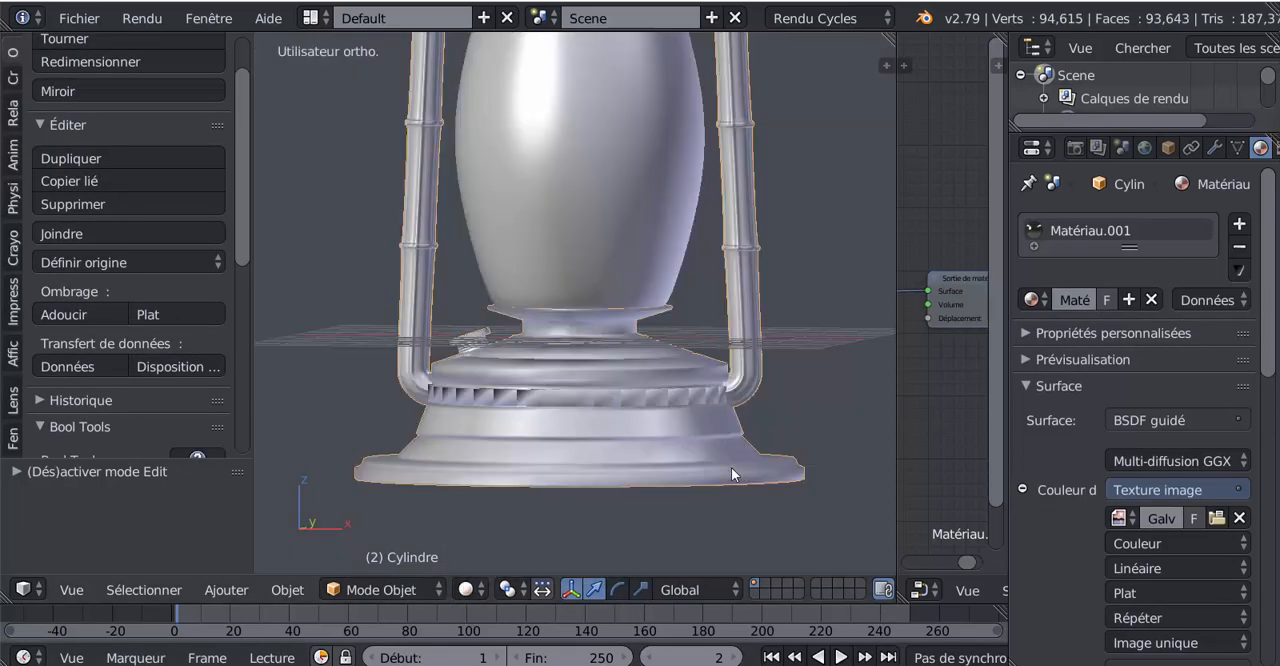
# Select all geometry linked to the base in Edit Mode and separate the selection into its own object
pyautogui.press('Tab')
pyautogui.rightClick(637, 449)
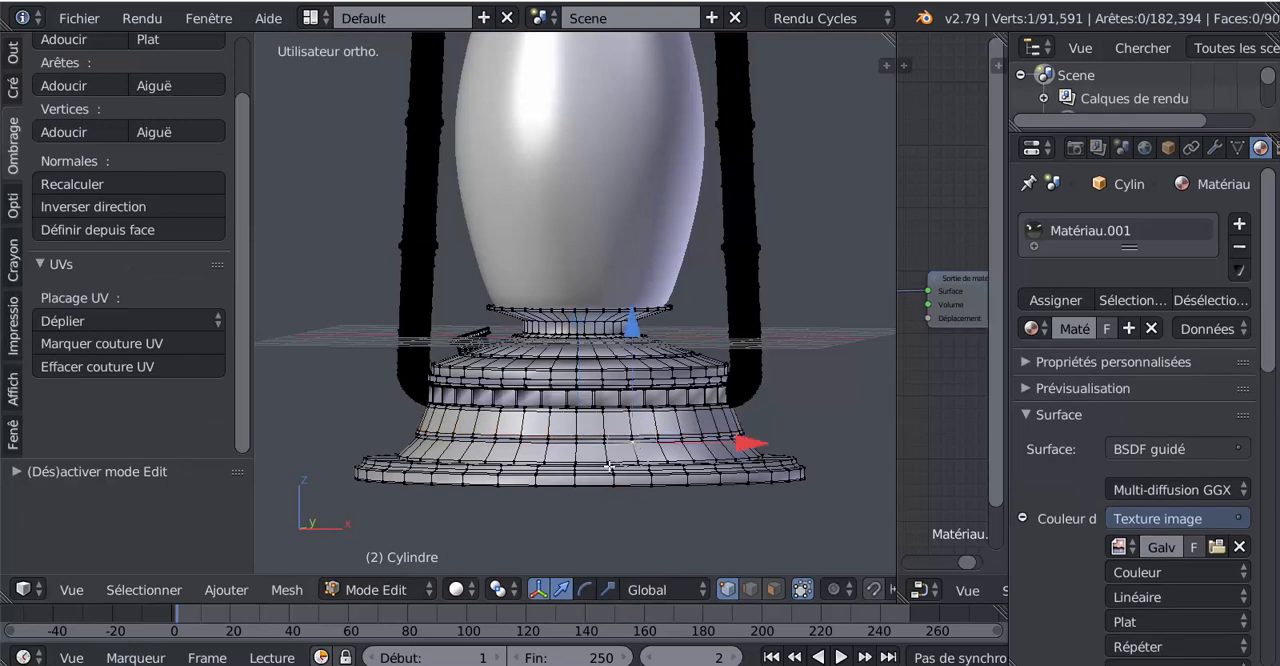
pyautogui.hotkey('ctrl', 'l')
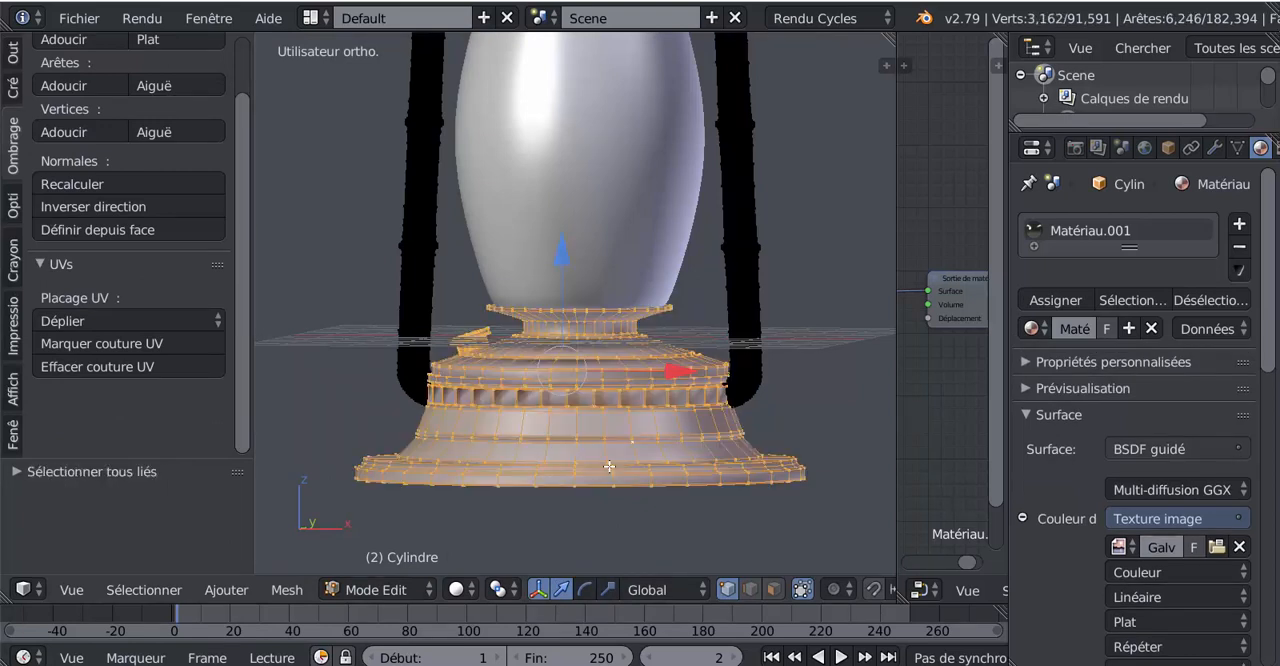
pyautogui.scroll(-3, 658, 466)
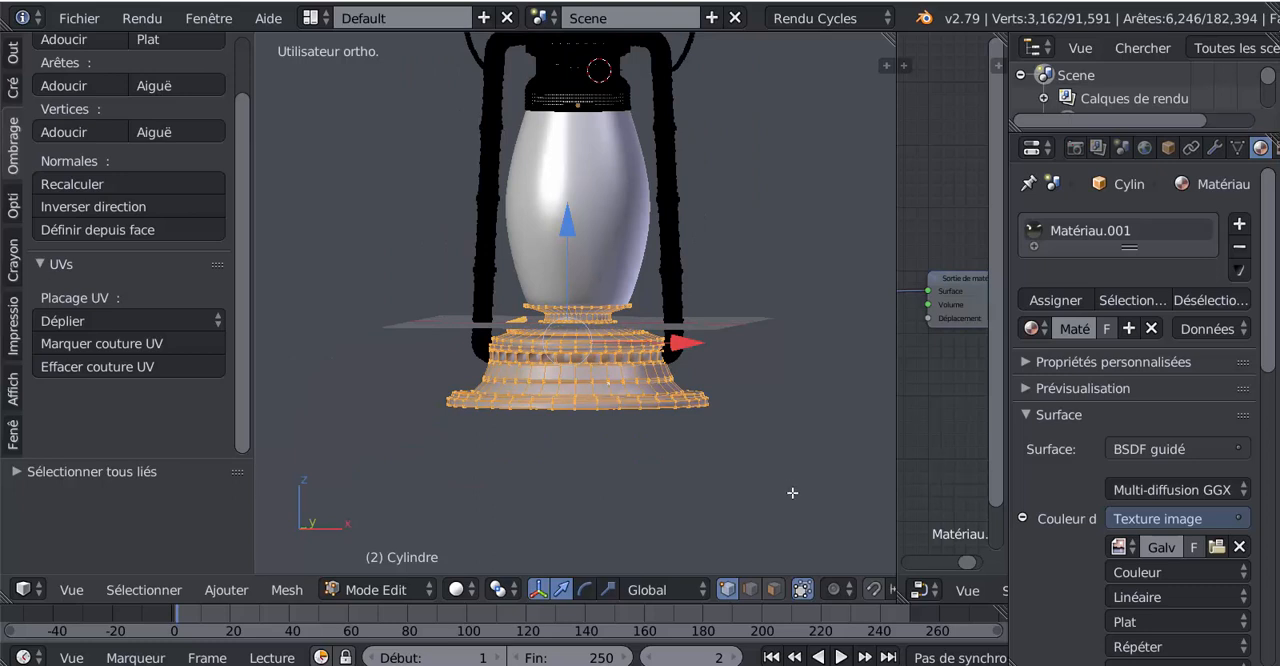
pyautogui.press('p')
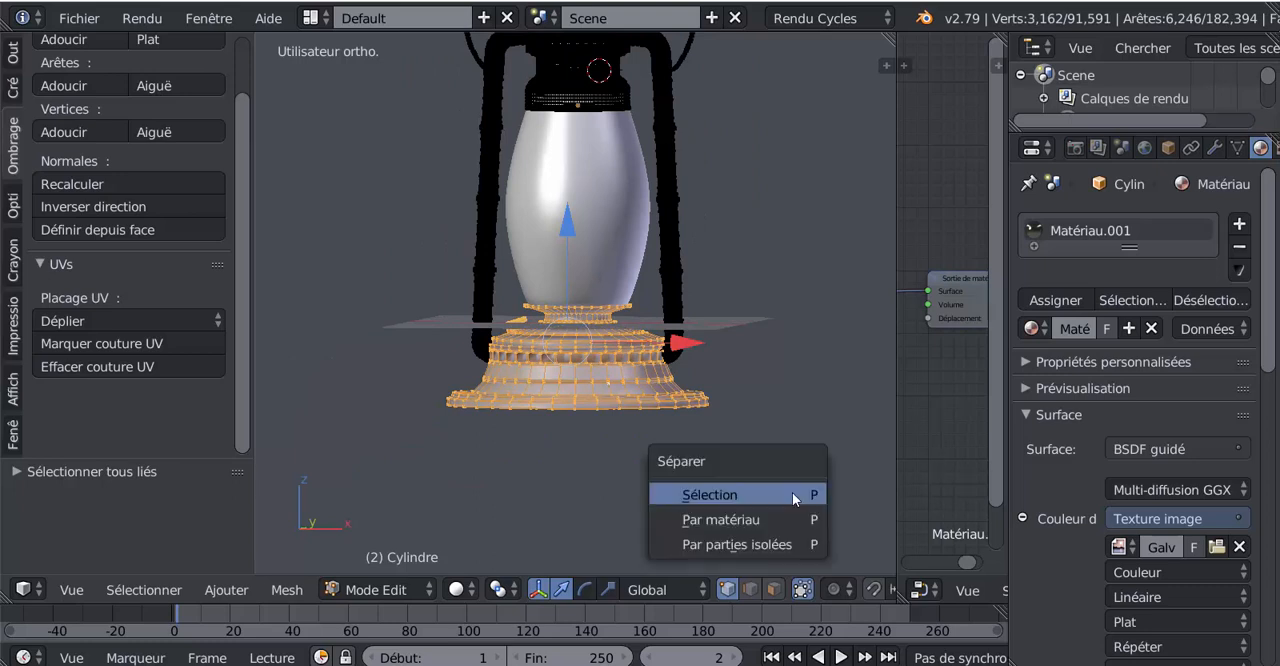
pyautogui.click(792, 492)
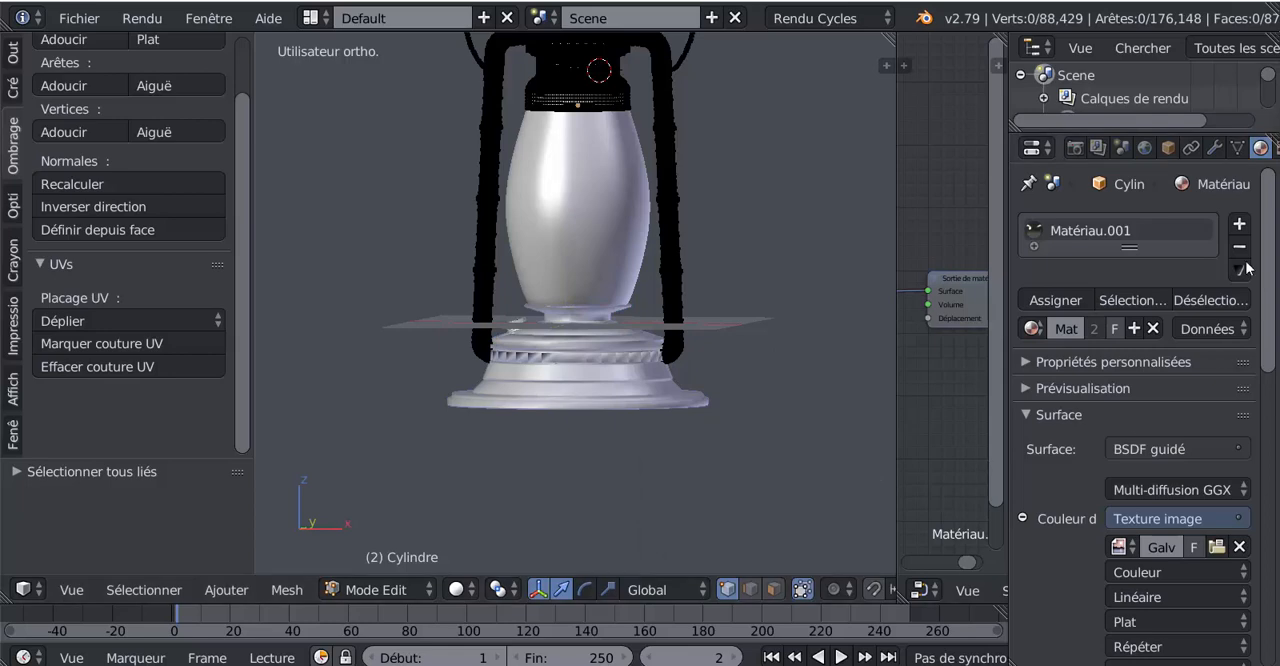
# Try a Subdivision Surface modifier on the lantern's main metal object, then remove the modifier
pyautogui.click(1216, 148)
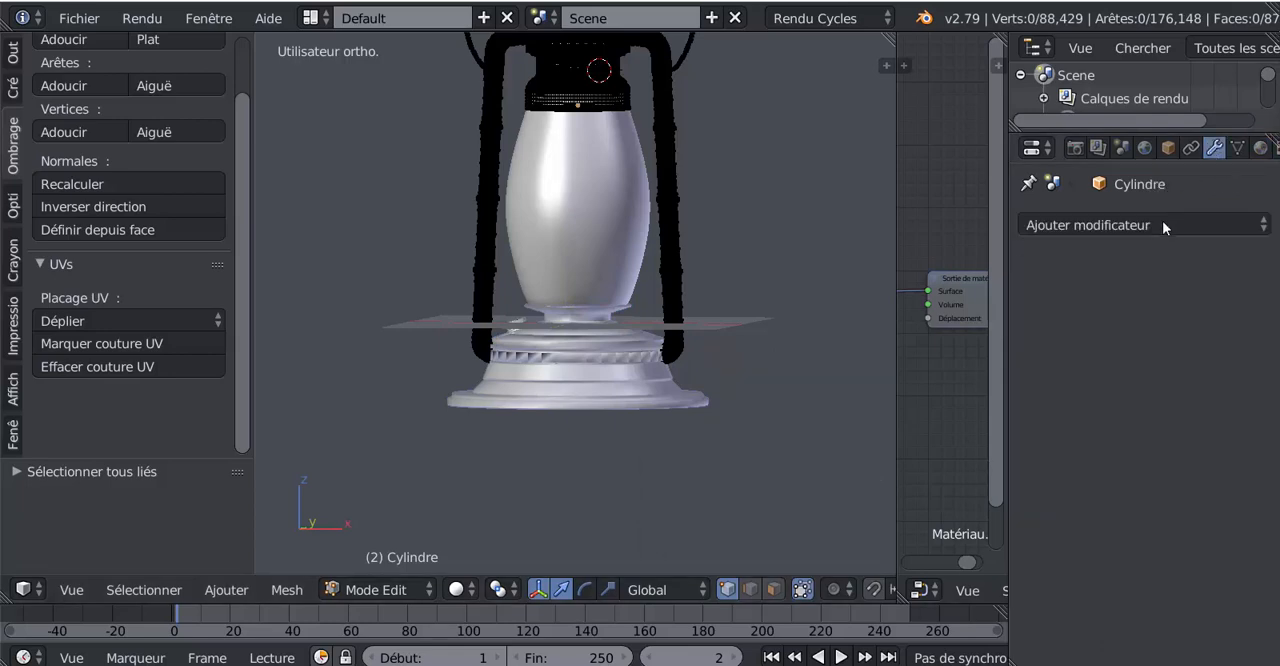
pyautogui.click(1162, 221)
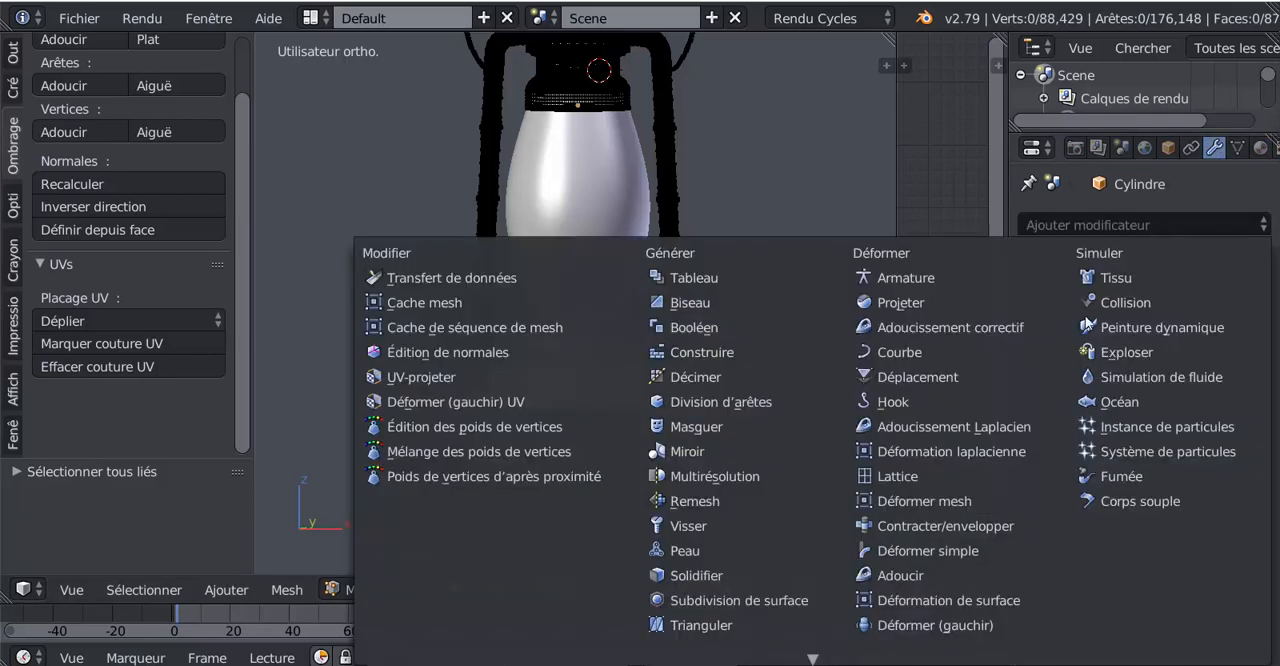
pyautogui.click(792, 602)
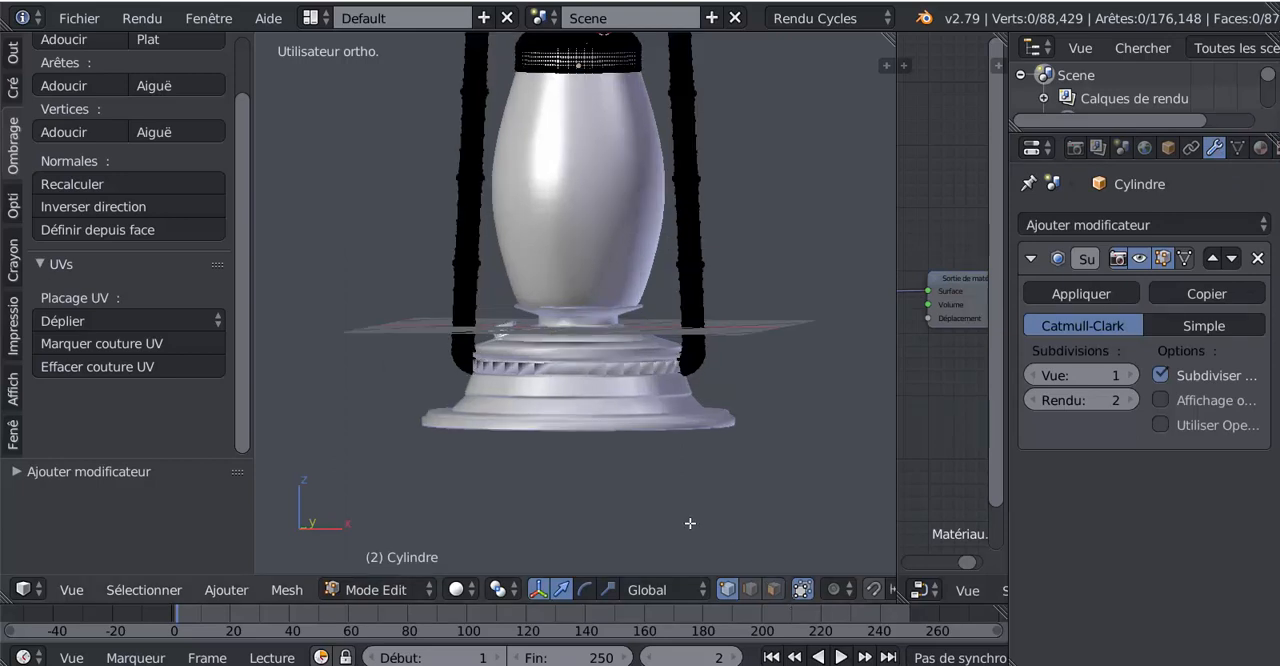
pyautogui.scroll(1, 690, 523)
pyautogui.scroll(-3, 700, 520)
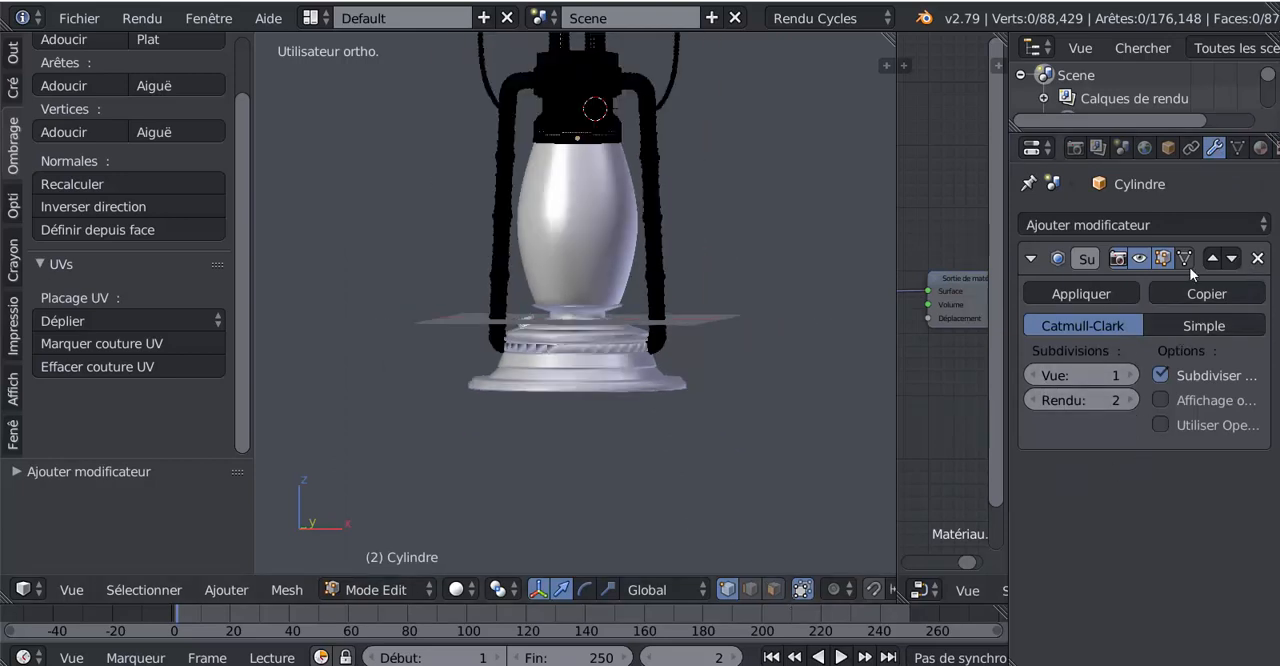
pyautogui.press('Delete')
# Return to Object Mode with the separated base active and add a Catmull-Clark Subdivision Surface modifier to it
pyautogui.press('Tab')
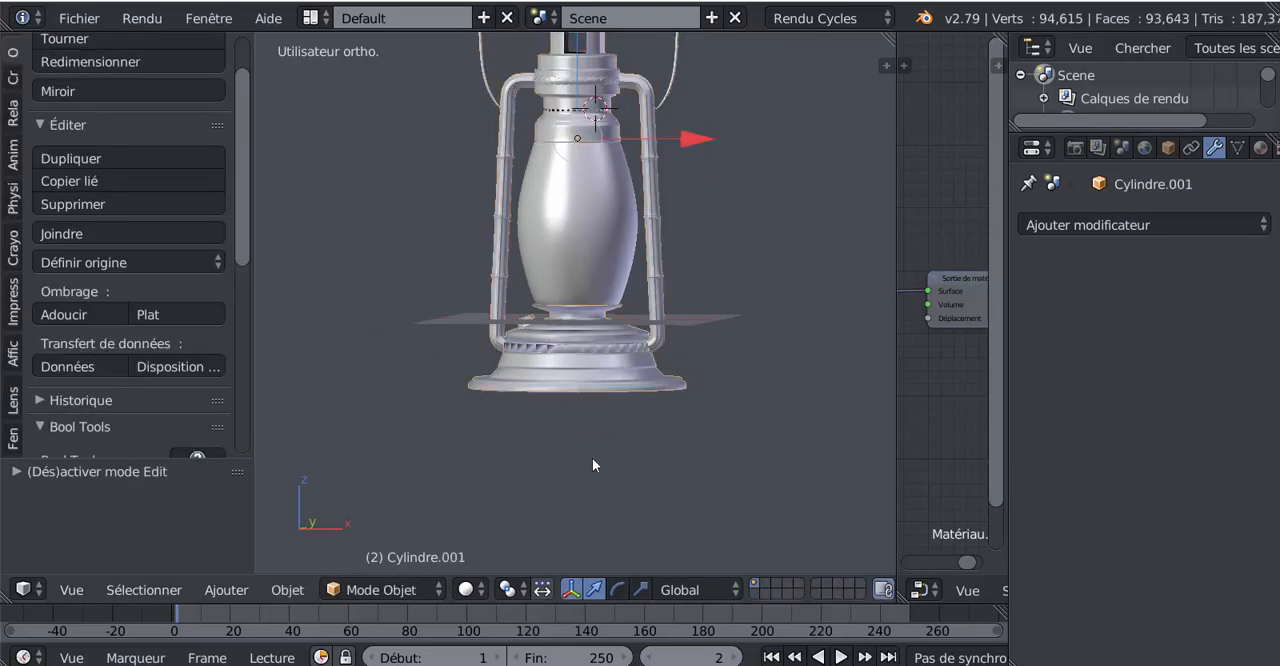
pyautogui.click(1113, 229)
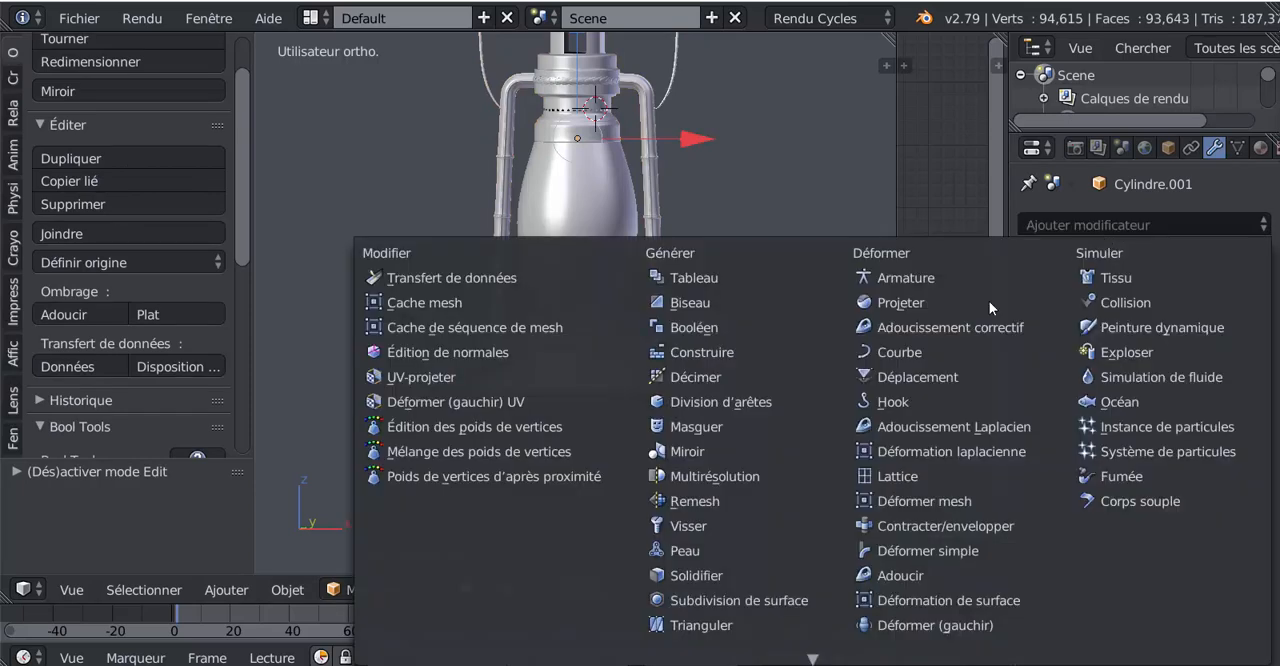
pyautogui.click(727, 600)
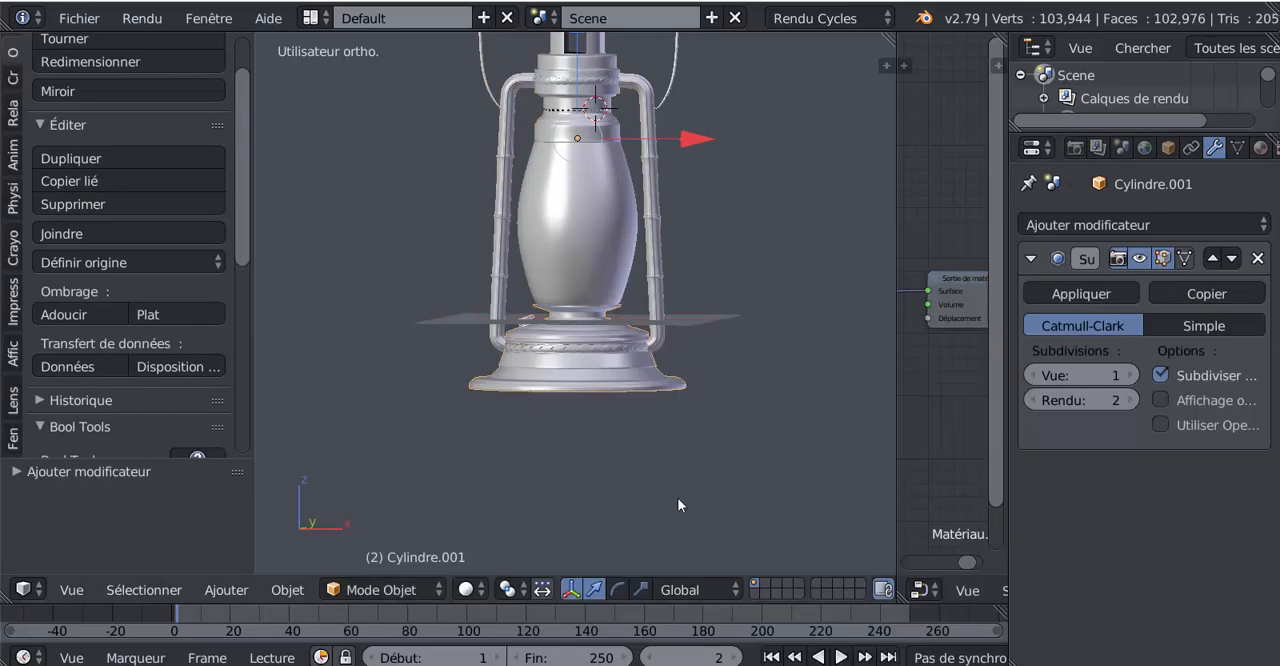
pyautogui.scroll(5, 660, 492)
pyautogui.press('Tab')
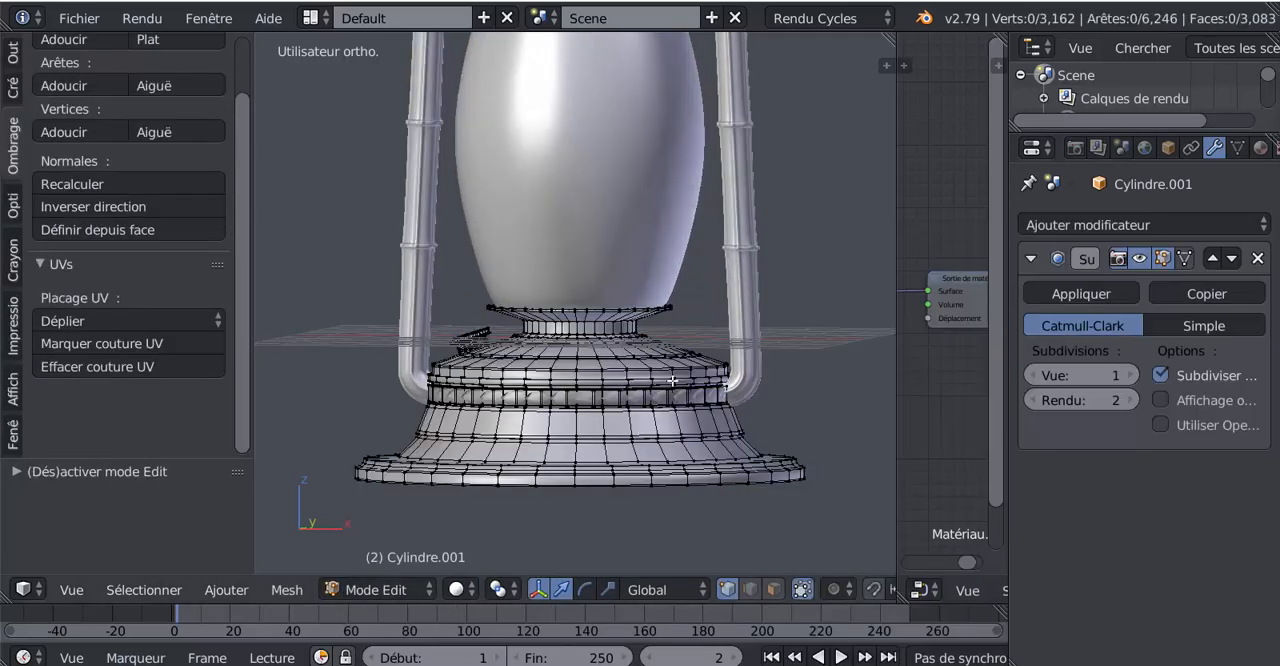
pyautogui.press('Tab')
pyautogui.scroll(-3, 602, 412)
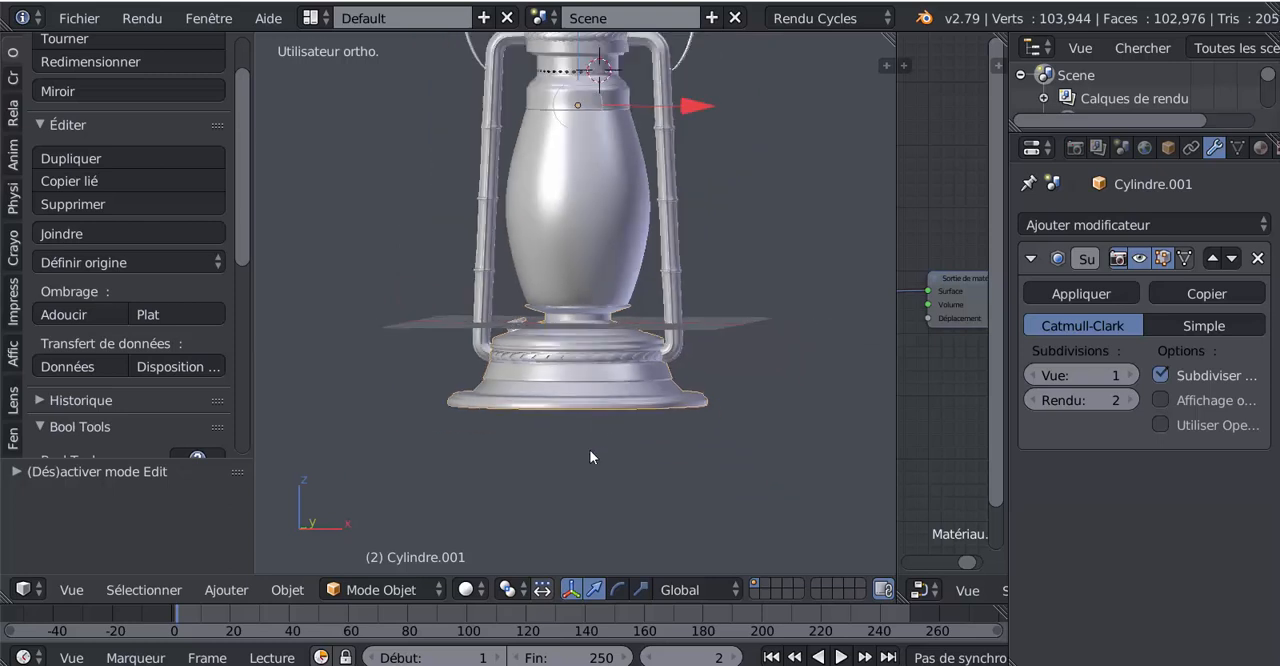
# Apply the Subdivision Surface modifier to the separated base
pyautogui.scroll(3, 663, 494)
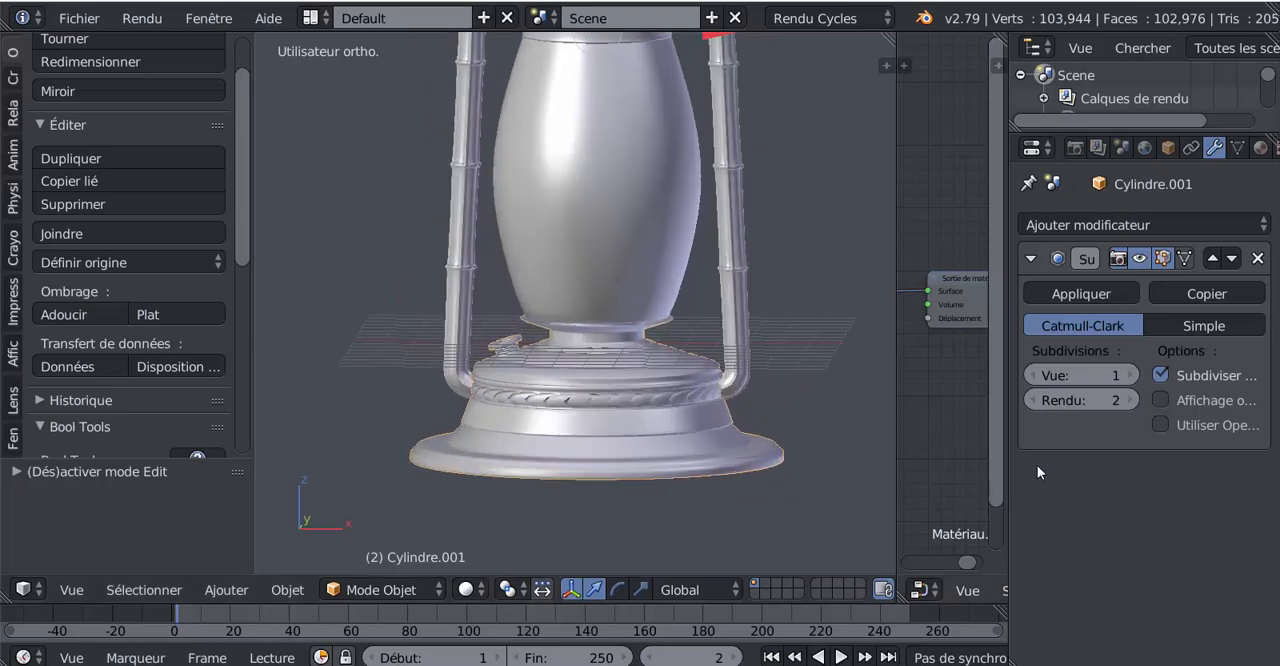
pyautogui.scroll(-5, 737, 455)
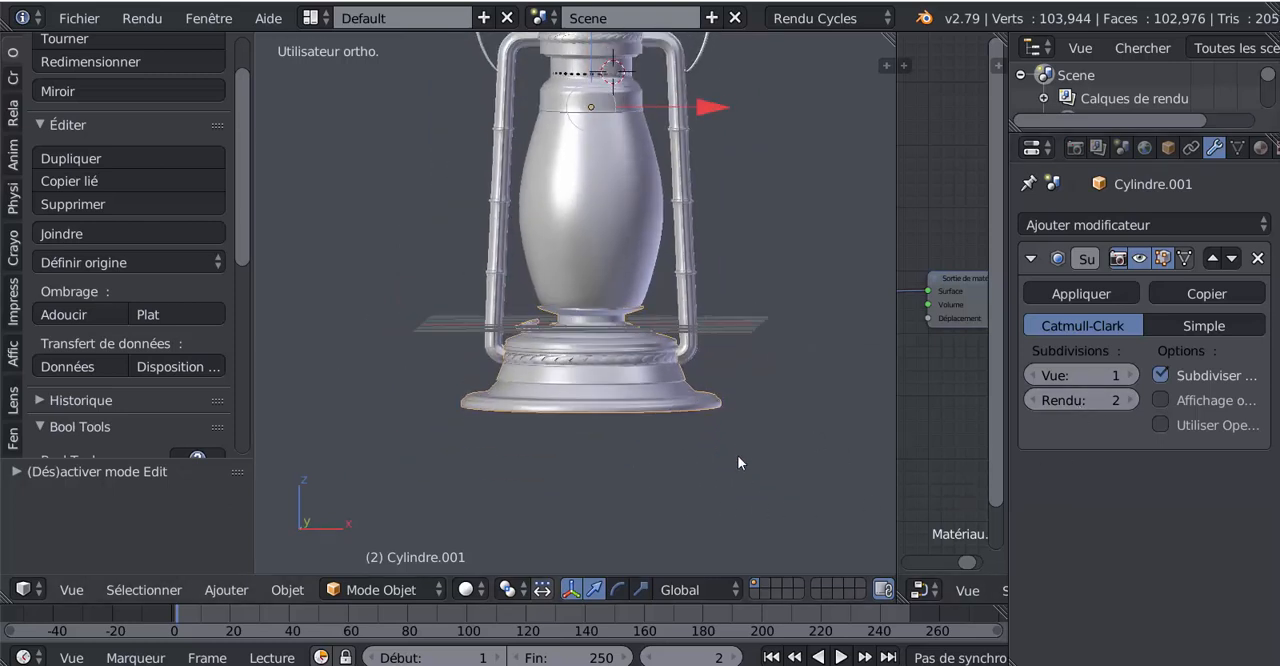
pyautogui.scroll(-1, 837, 465)
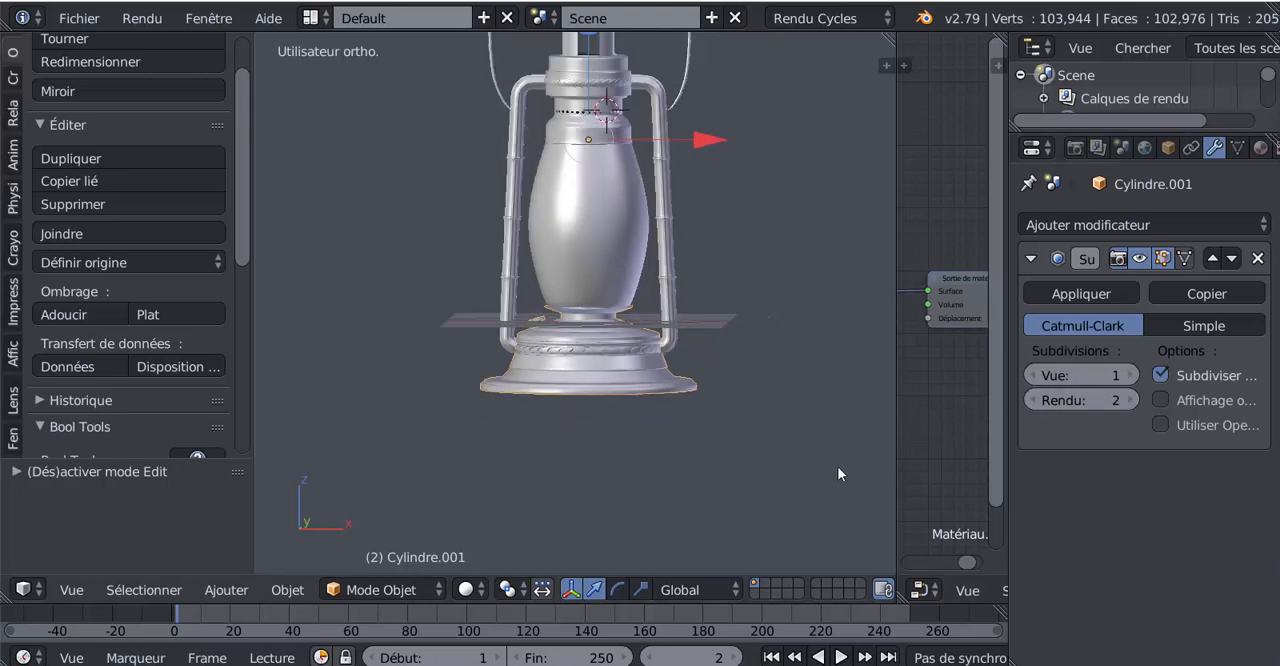
pyautogui.click(1078, 292)
pyautogui.scroll(2, 583, 326)
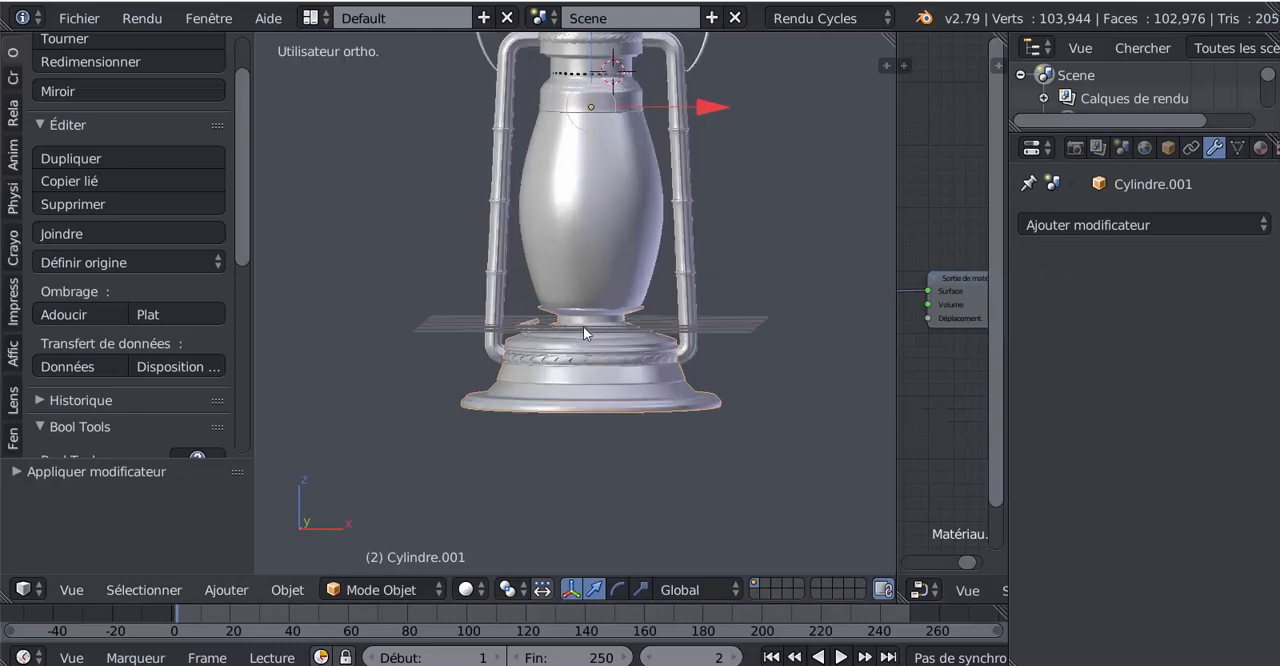
# Join the lantern's main metal object and the smoothed base into one object, and check the combined mesh in Edit Mode
pyautogui.rightClick(708, 255)
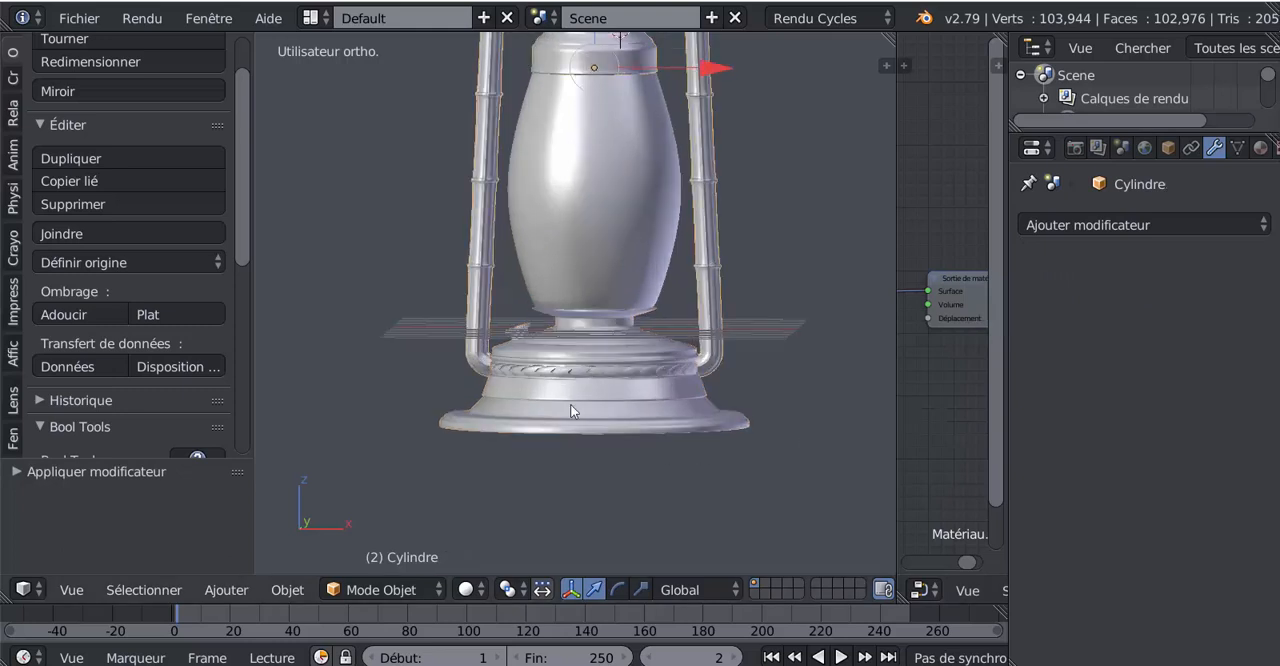
pyautogui.rightClick(614, 410)
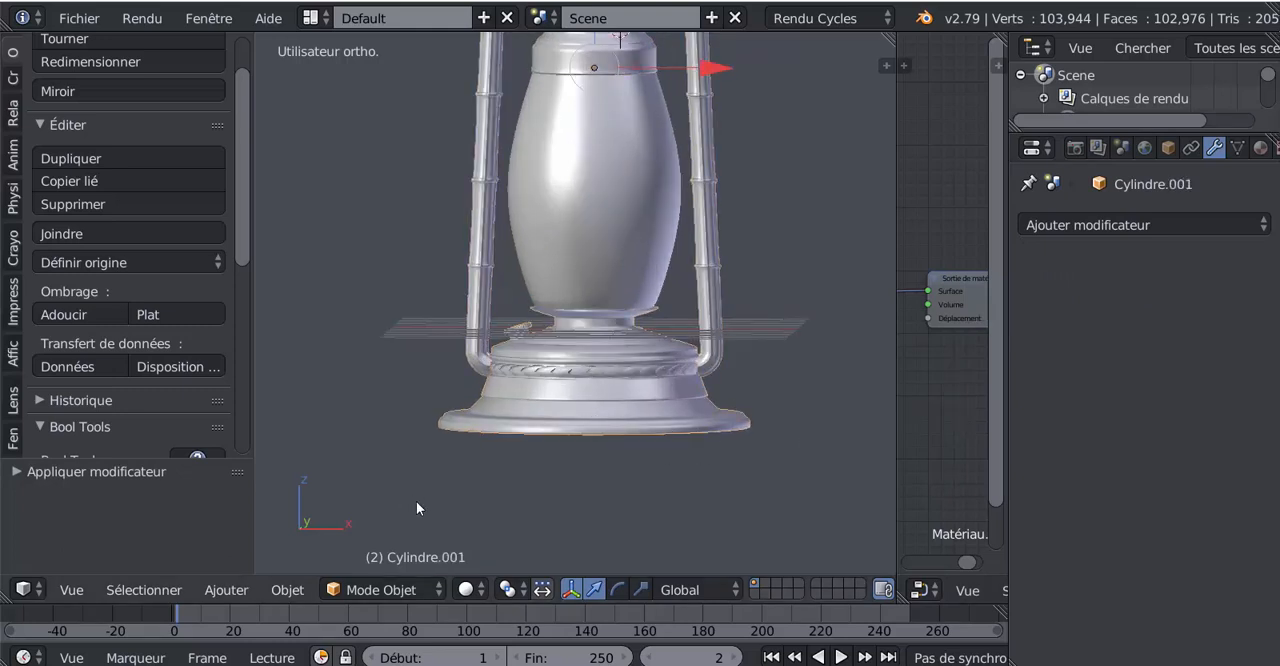
pyautogui.click(58, 232)
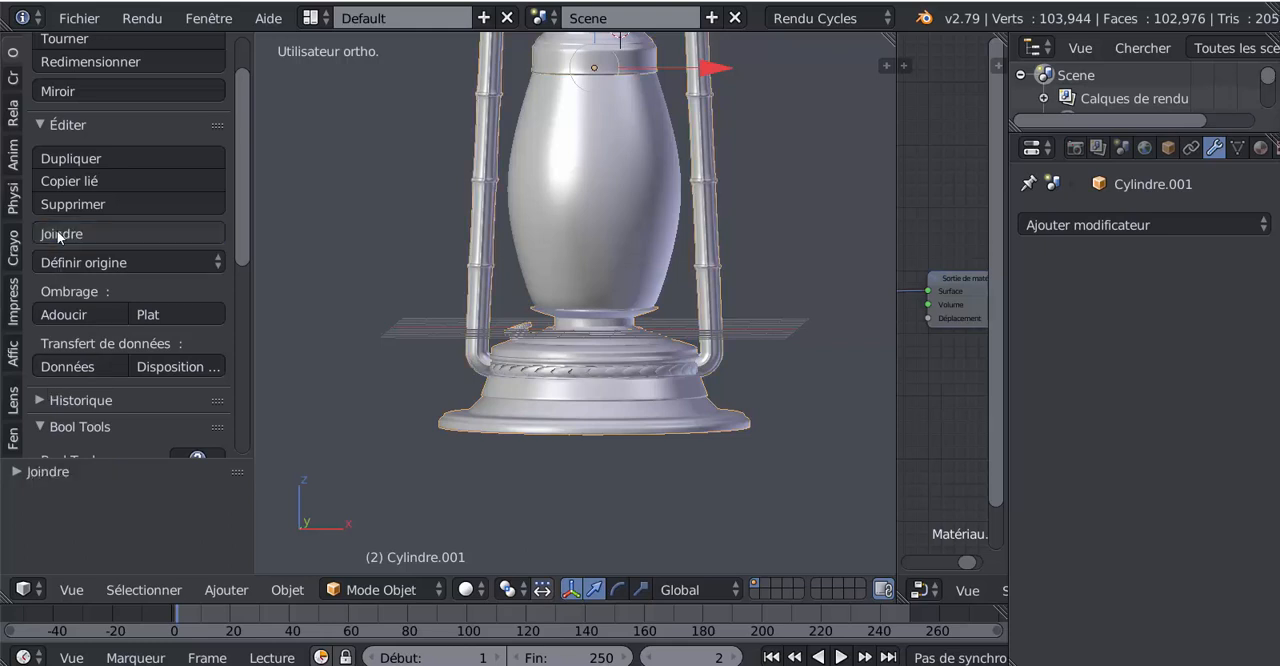
pyautogui.press('Tab')
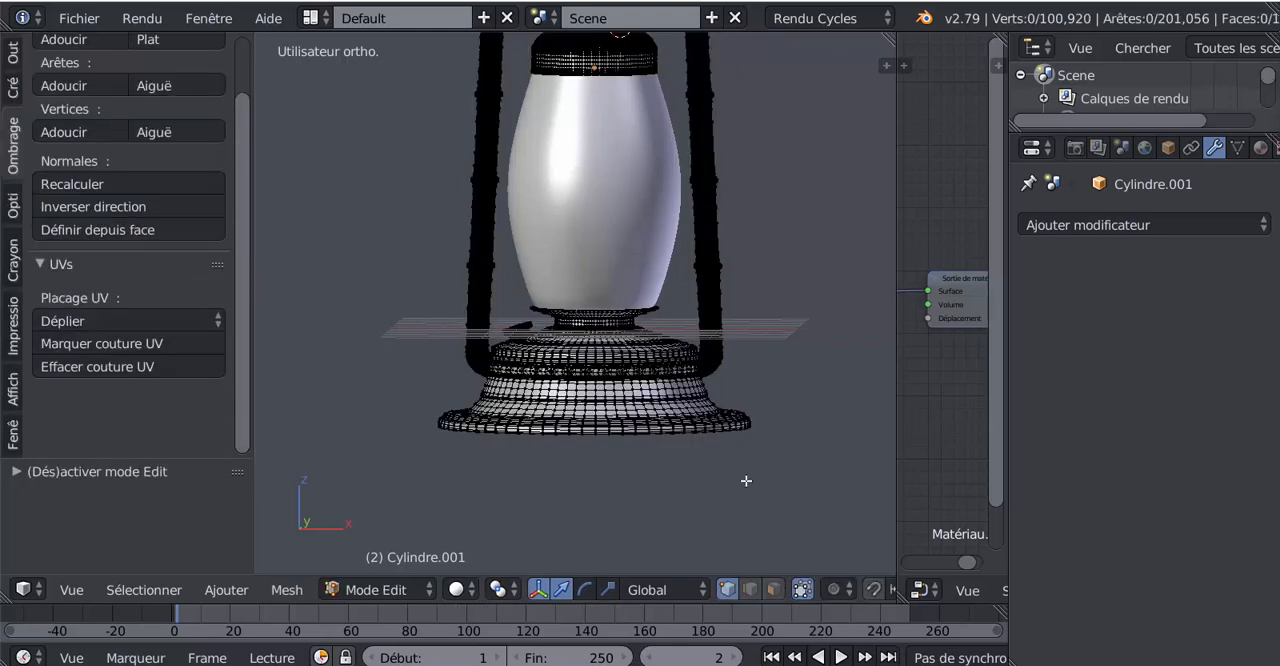
pyautogui.press('Tab')
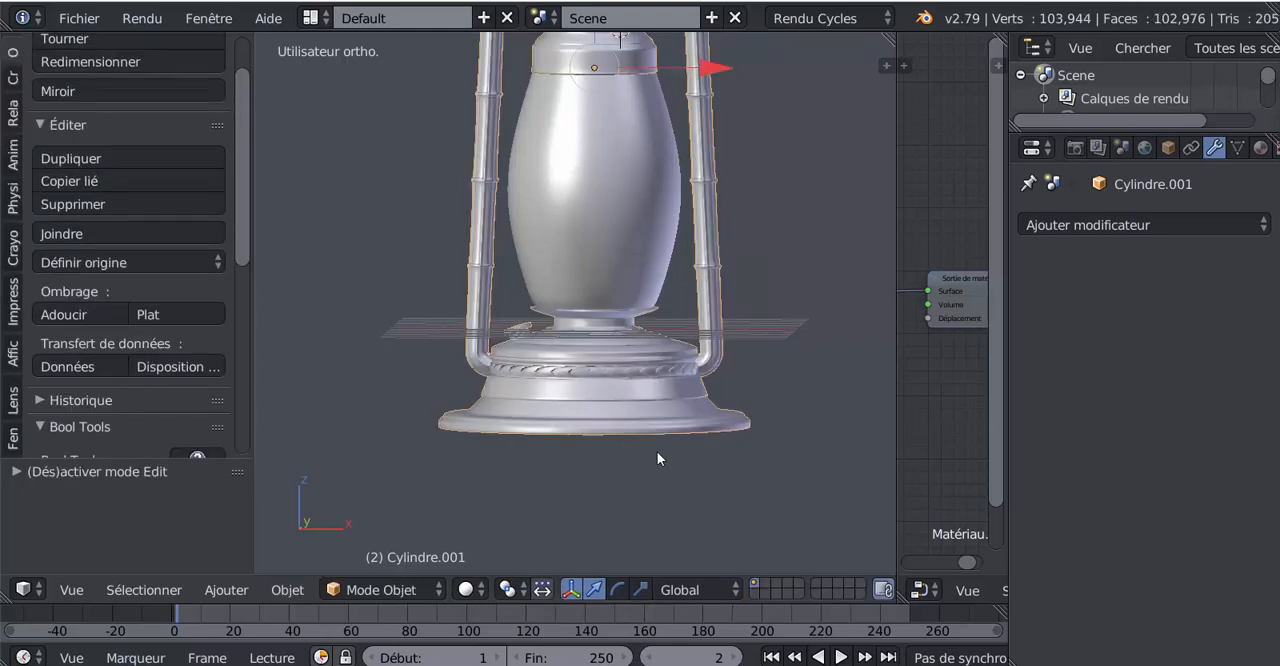
# Preview the whole lantern with Rendered viewport shading, widening the 3D view and narrowing the properties editor
pyautogui.scroll(-3, 657, 456)
pyautogui.click(478, 597)
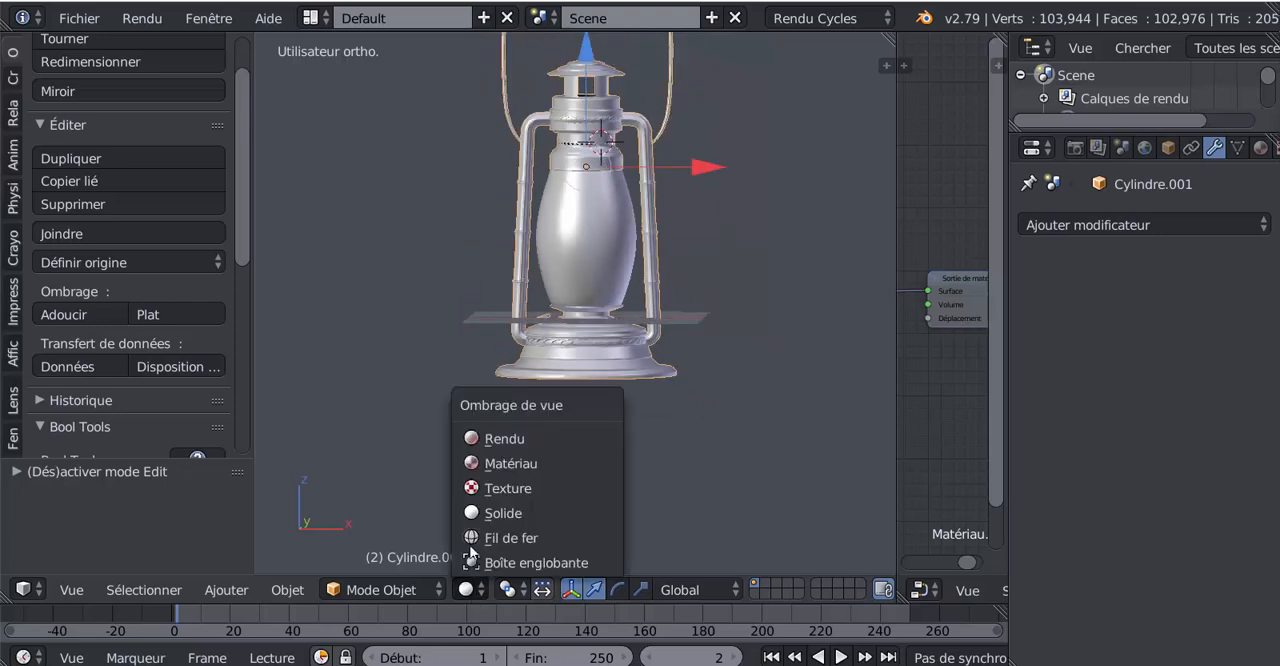
pyautogui.click(489, 446)
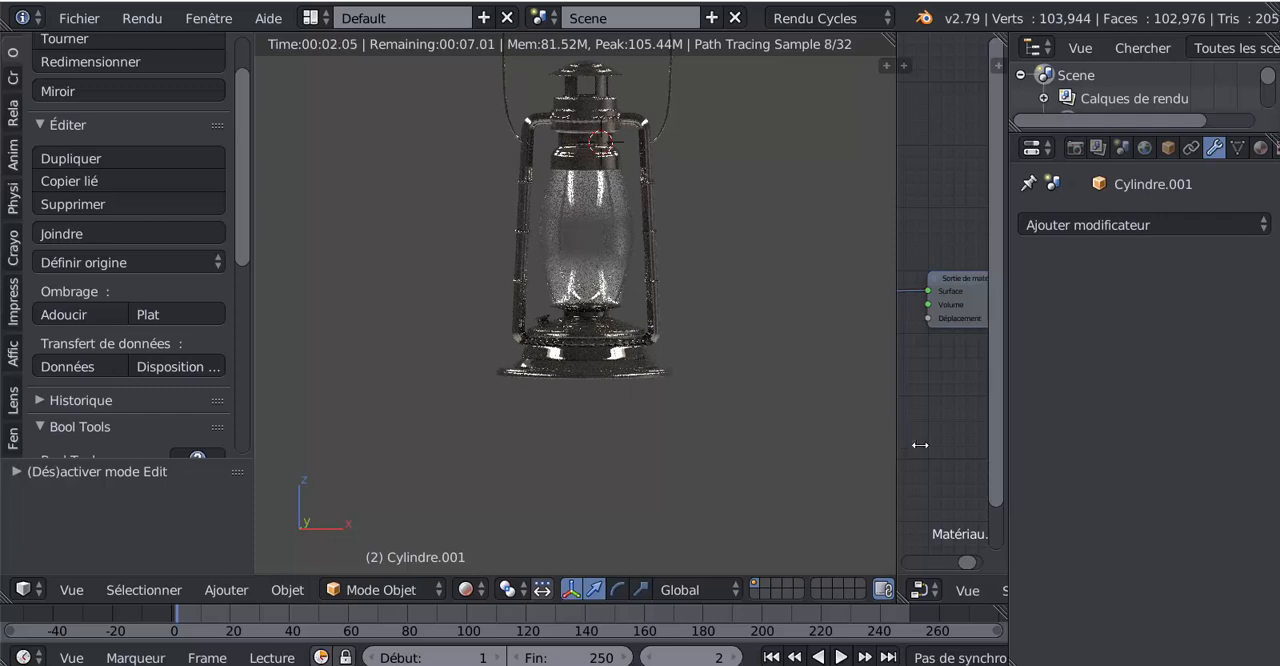
pyautogui.moveTo(896, 444); pyautogui.dragTo(988, 444)
pyautogui.keyDown('shift'); pyautogui.moveTo(844, 366); pyautogui.dragTo(818, 457, button='middle'); pyautogui.keyUp('shift')
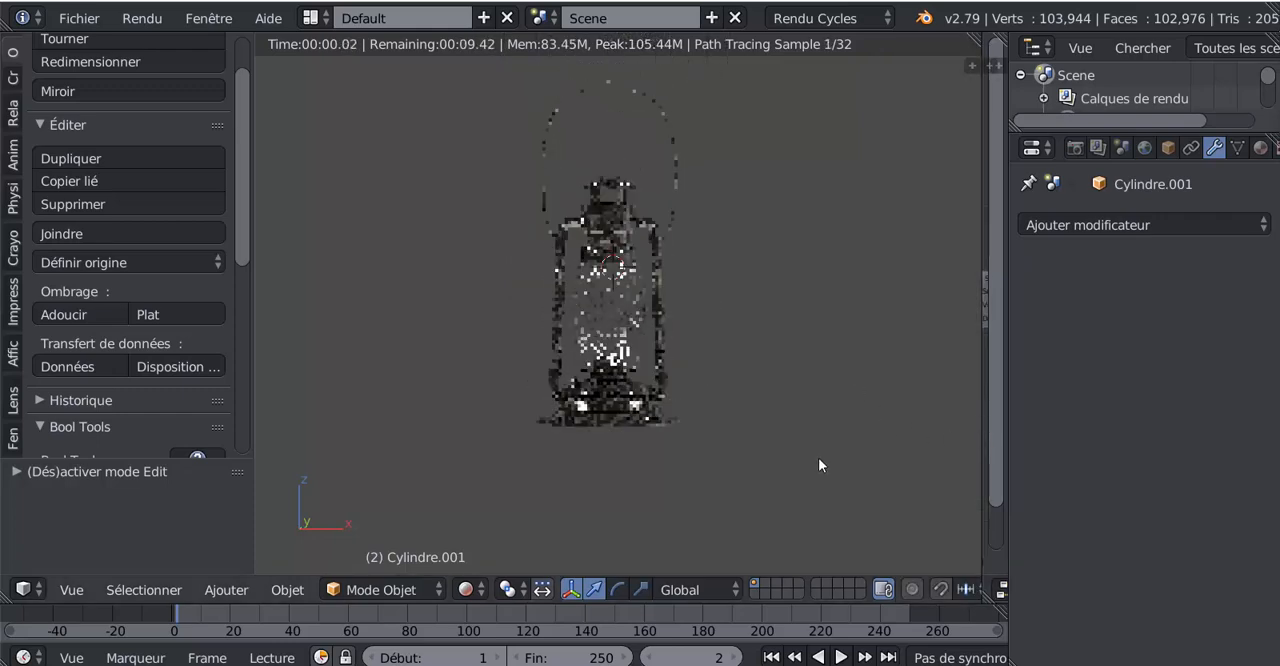
pyautogui.scroll(2, 818, 457)
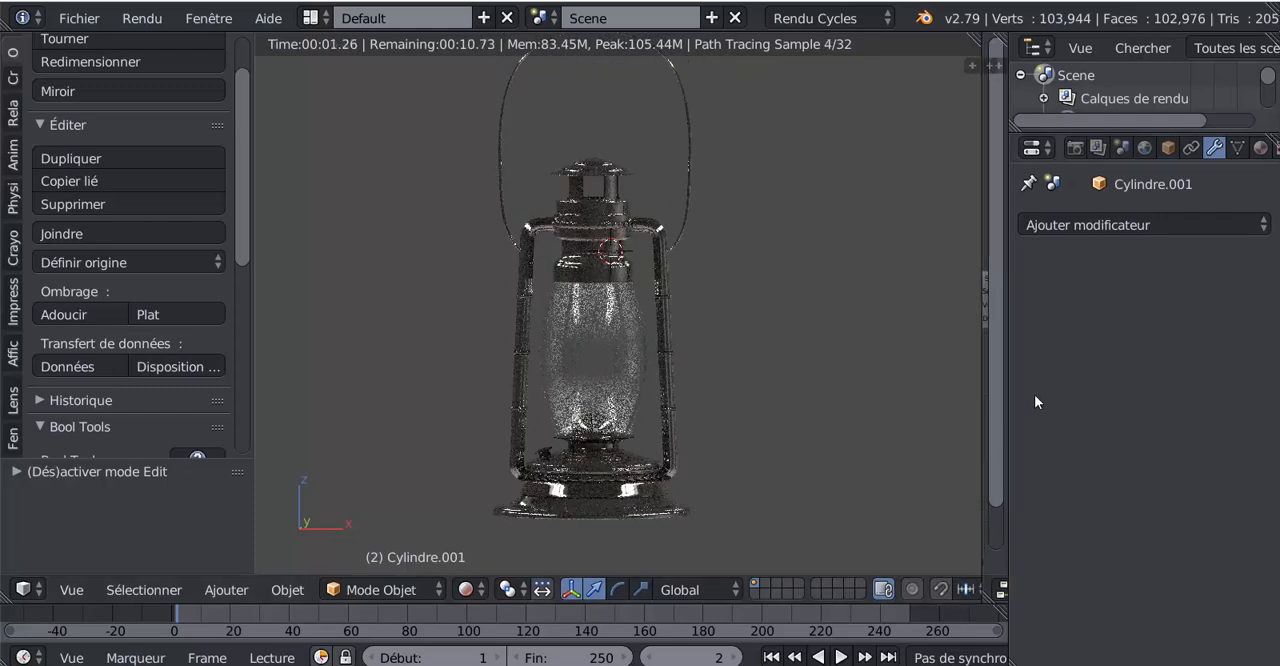
pyautogui.moveTo(1006, 422); pyautogui.dragTo(1171, 423)
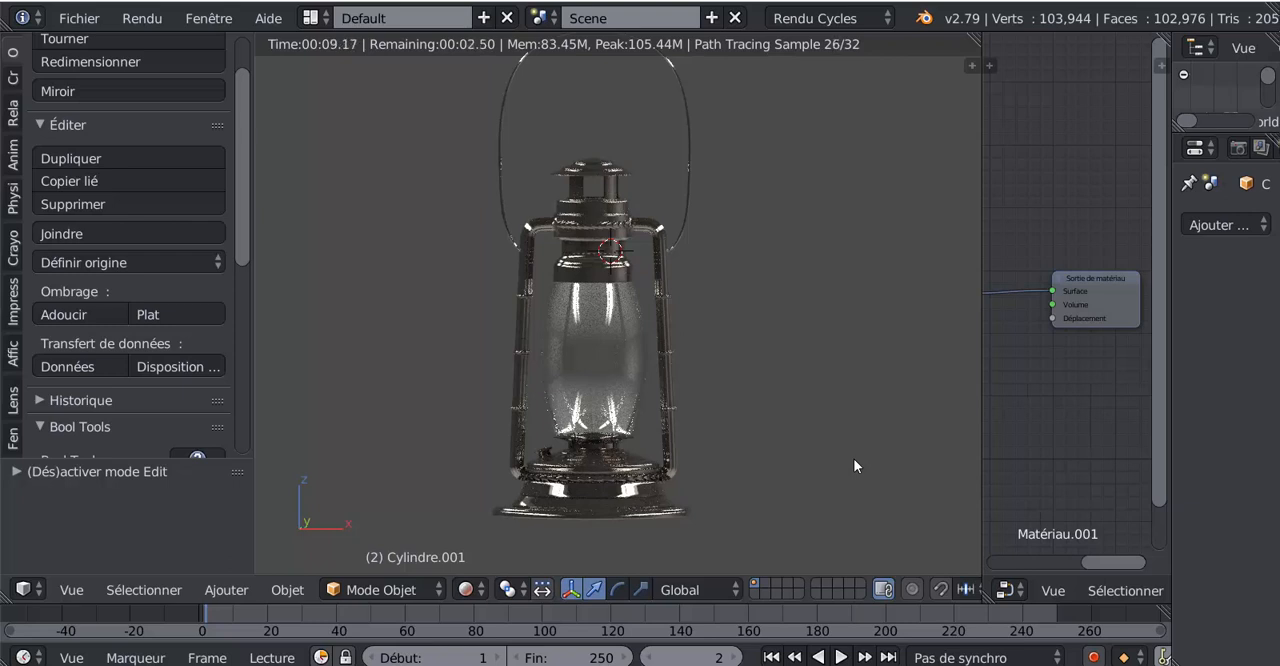
# Examine the rendered lantern from its handle to its base at slightly different angles and distances
pyautogui.keyDown('shift'); pyautogui.moveTo(833, 415); pyautogui.dragTo(833, 438, button='middle'); pyautogui.keyUp('shift')
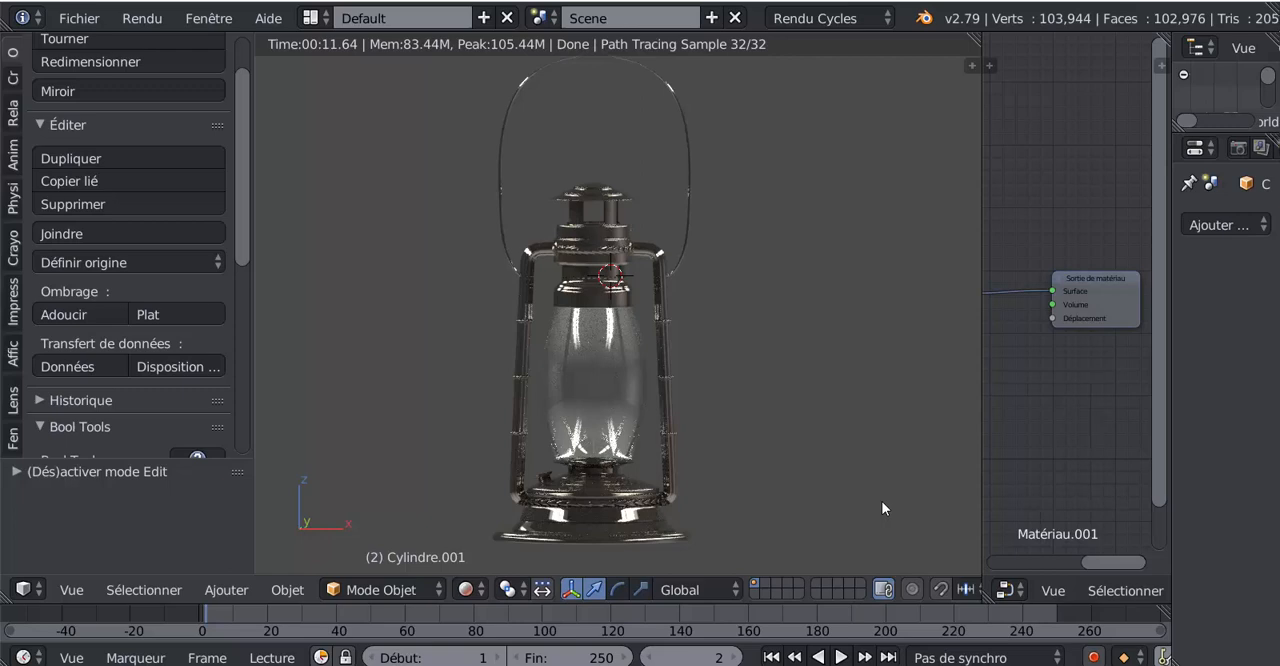
pyautogui.keyDown('shift'); pyautogui.moveTo(868, 391); pyautogui.dragTo(869, 422, button='middle'); pyautogui.keyUp('shift')
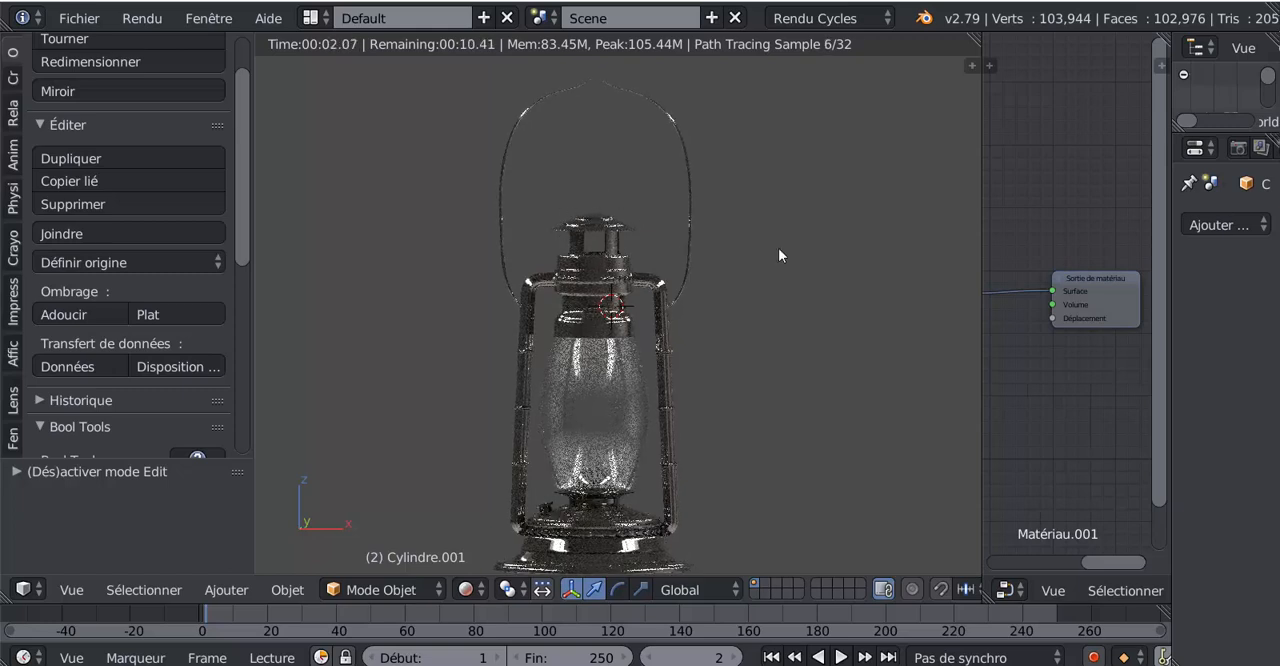
pyautogui.scroll(-3, 847, 454)
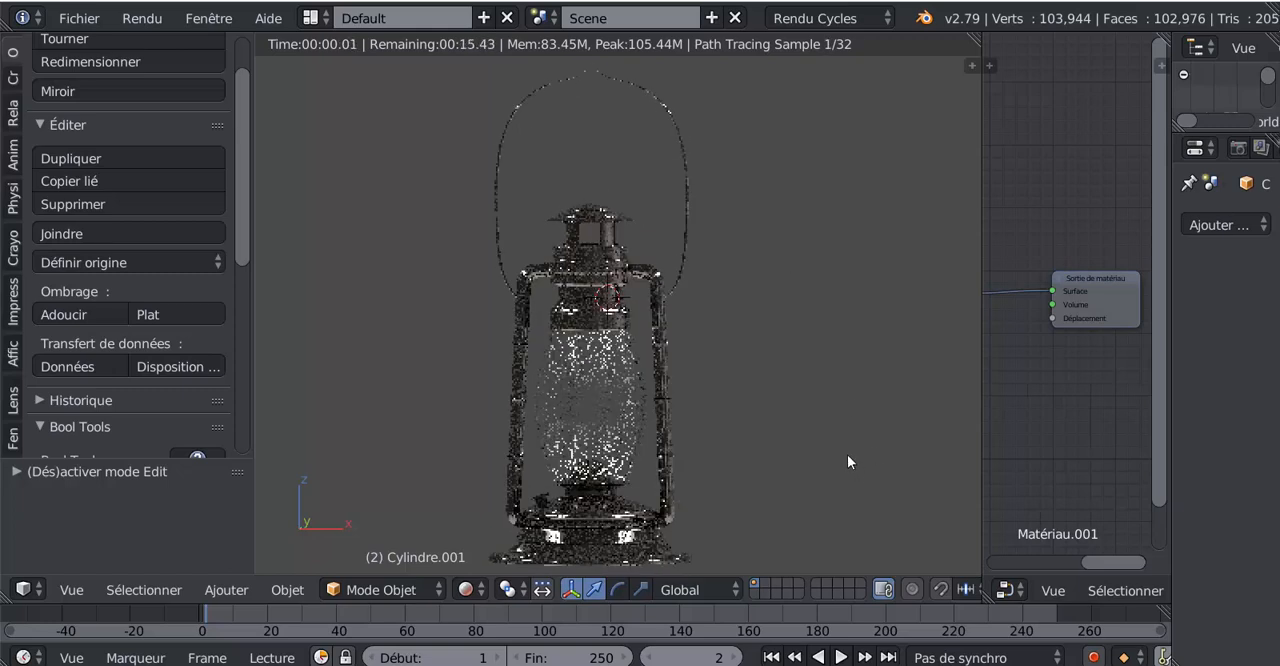
pyautogui.scroll(2, 846, 453)
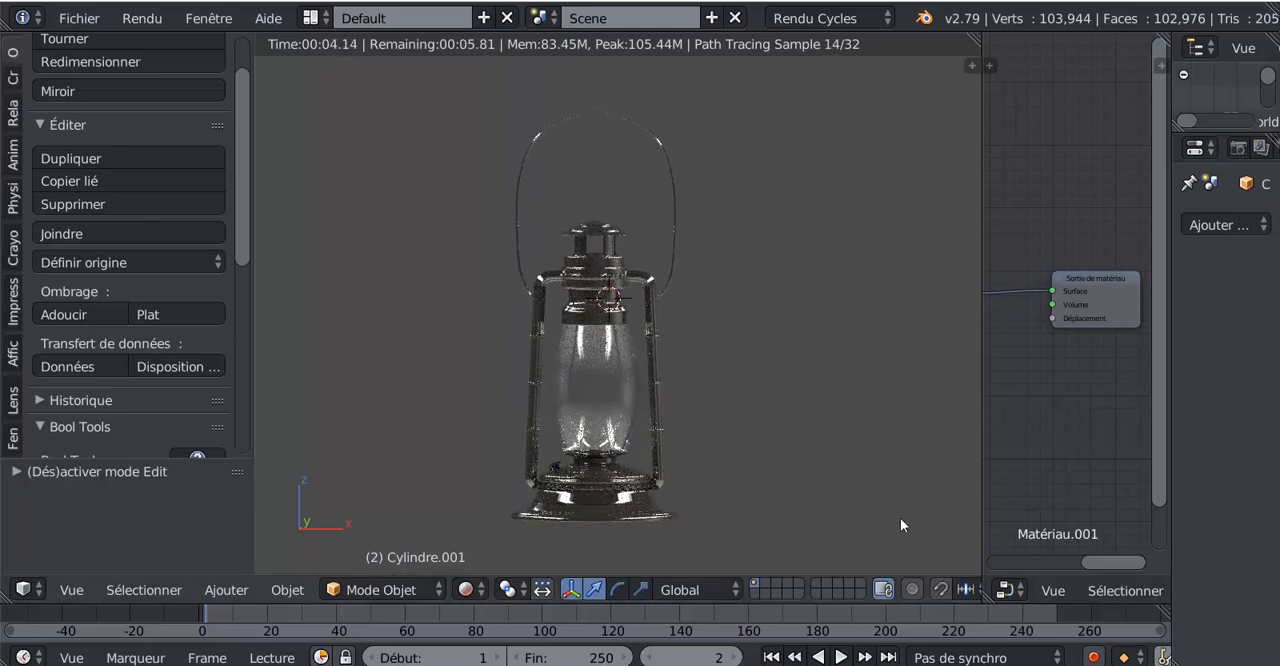
pyautogui.click(910, 590)
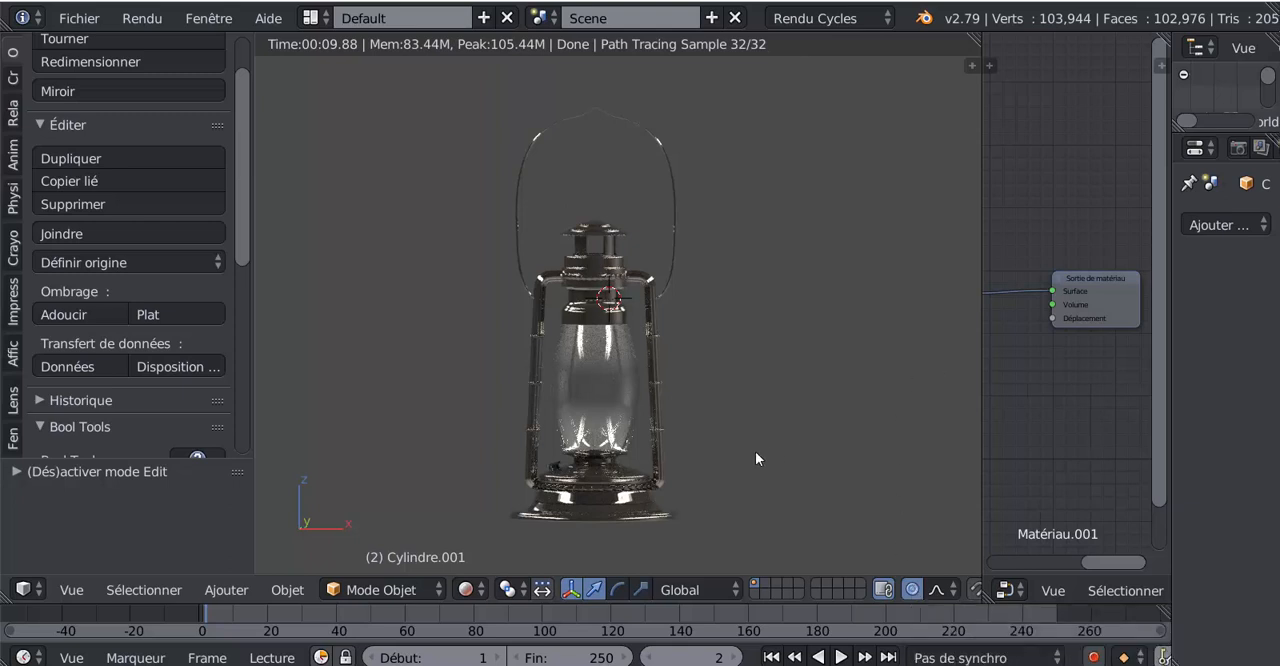
pyautogui.click(910, 590)
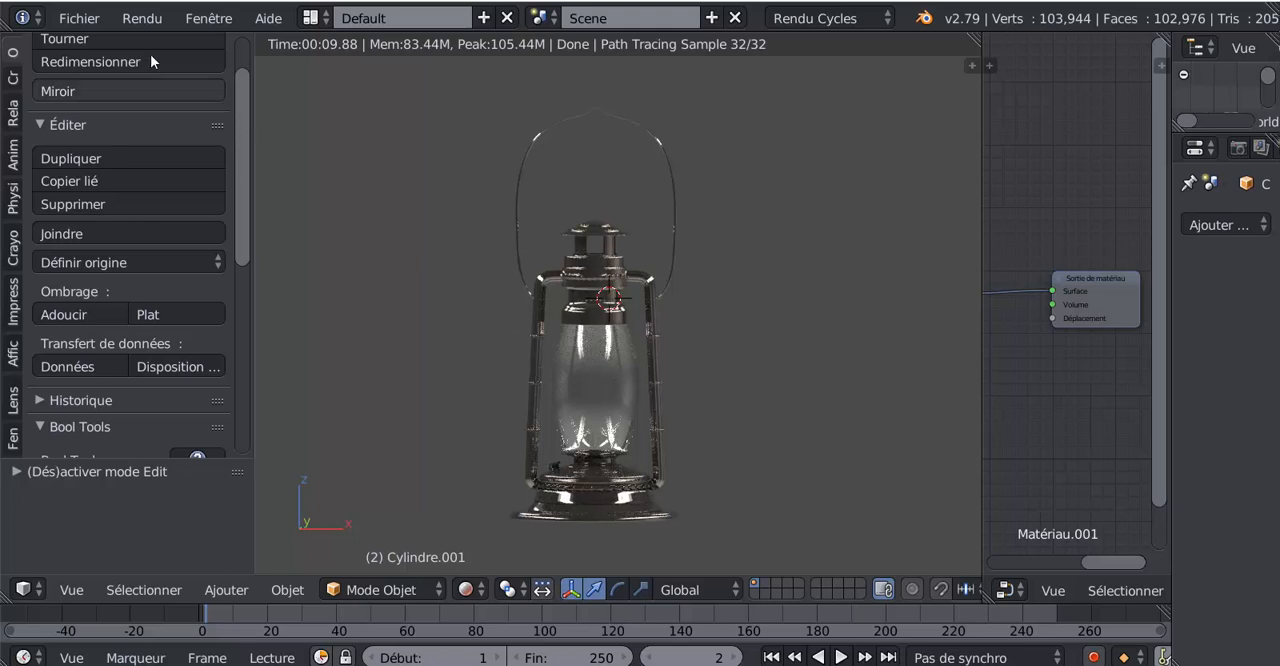
pyautogui.click(79, 18)
pyautogui.moveTo(142, 18)
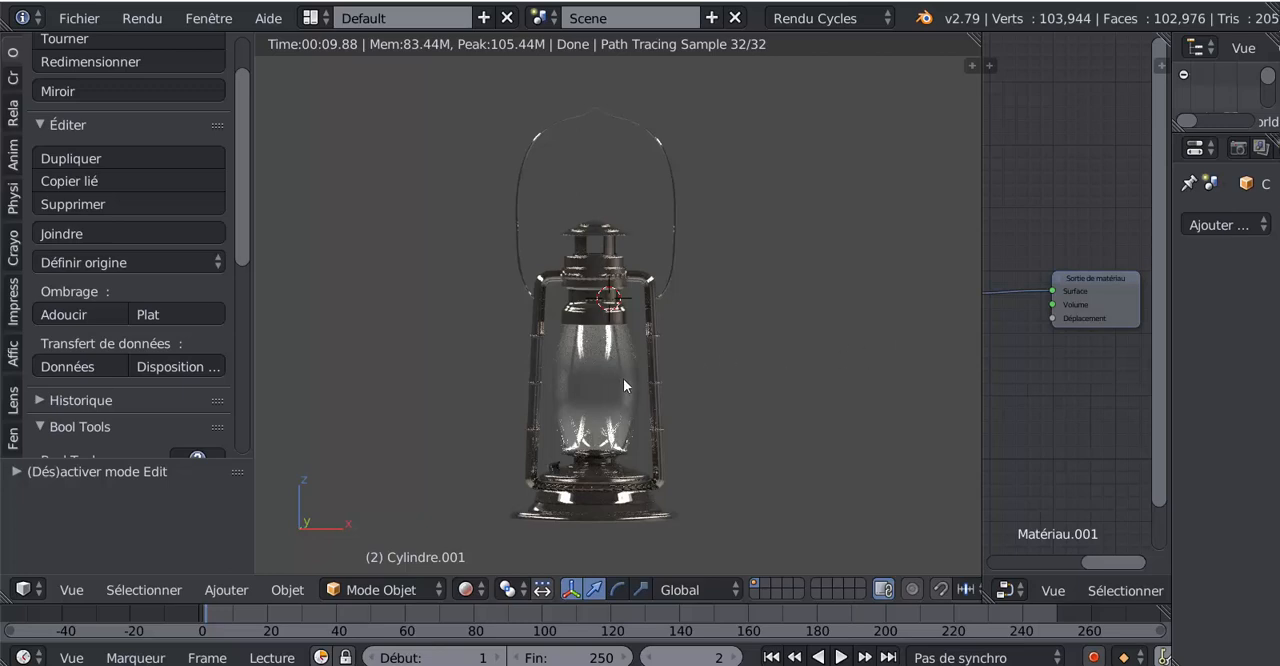
# Merge the node editor area into the 3D view so the lantern preview fills the space
pyautogui.moveTo(982, 245); pyautogui.dragTo(900, 247)
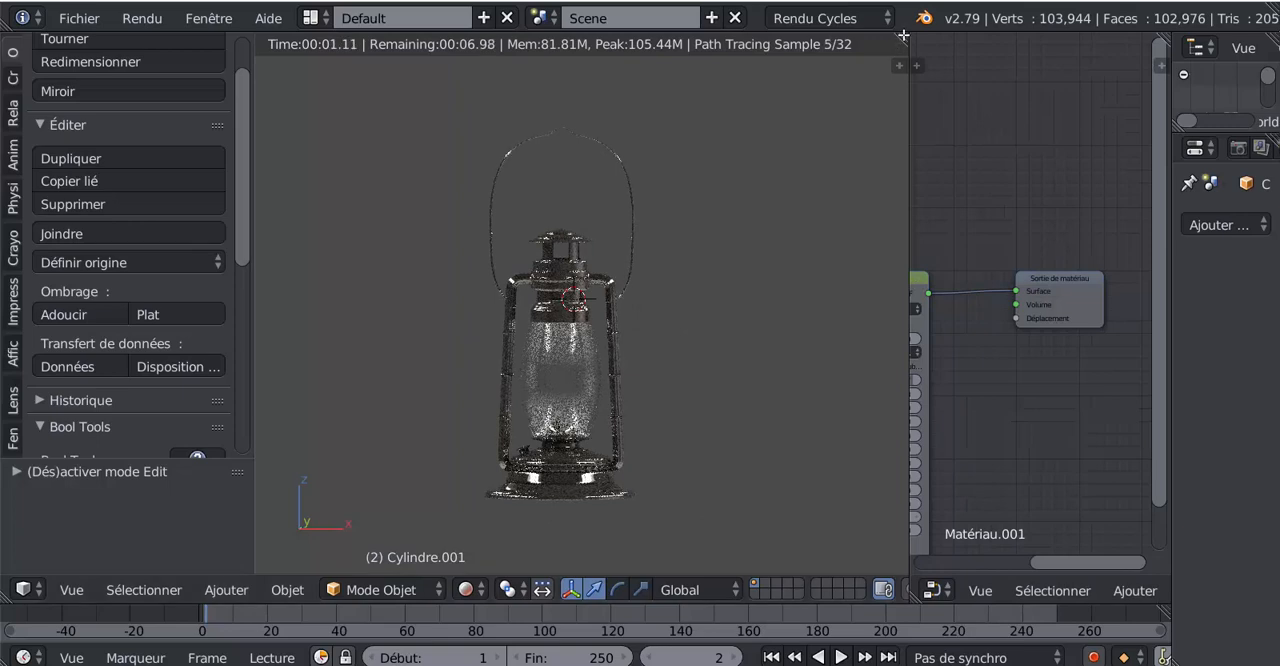
pyautogui.moveTo(903, 36); pyautogui.dragTo(911, 224)
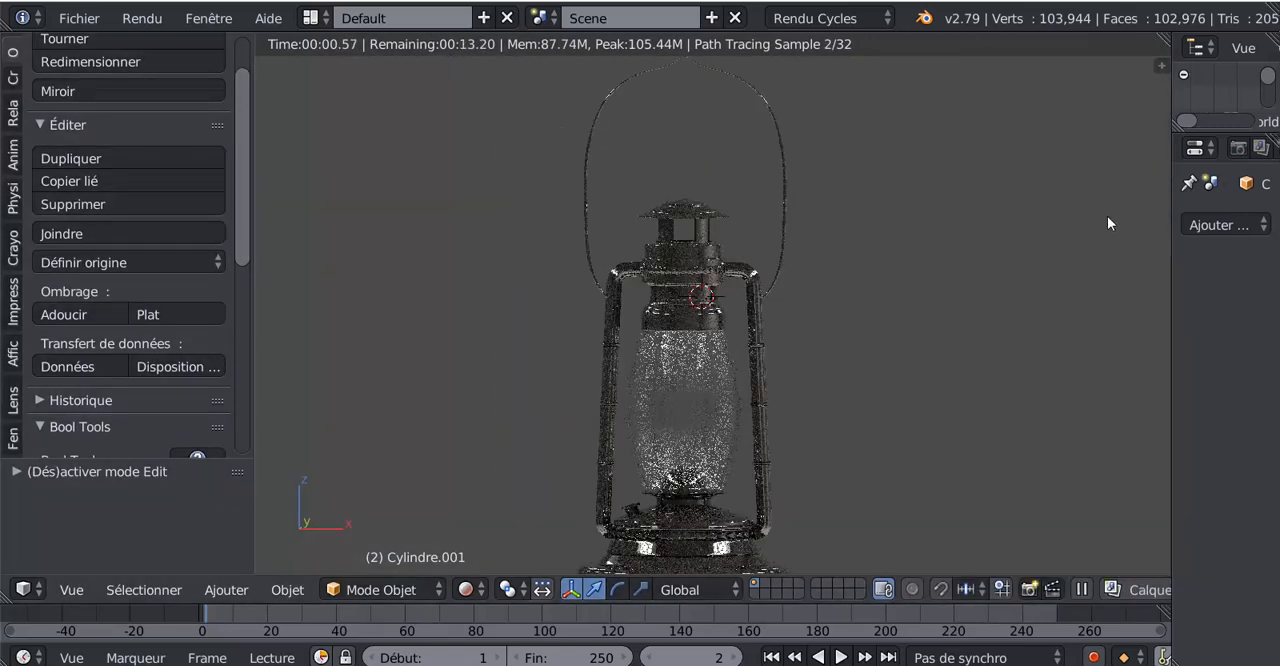
# Show the 3D view's properties region and widen it until its settings are fully readable
pyautogui.press('n')
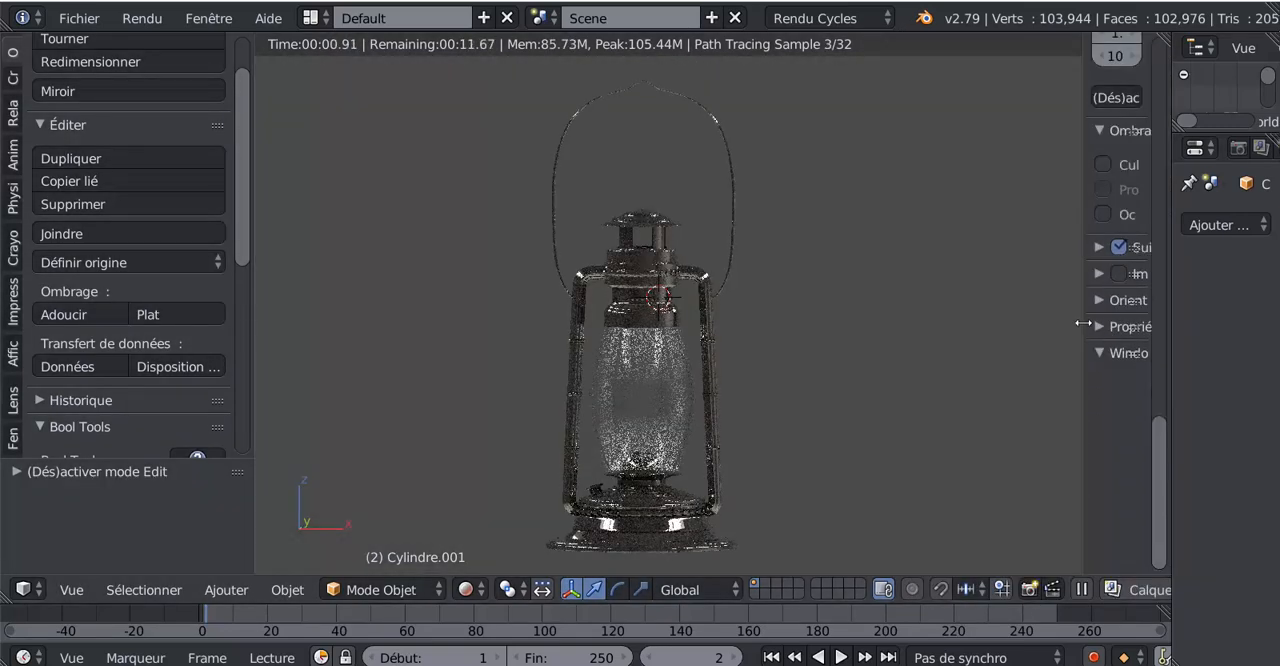
pyautogui.moveTo(1083, 323); pyautogui.dragTo(909, 323)
pyautogui.scroll(1, 1162, 434)
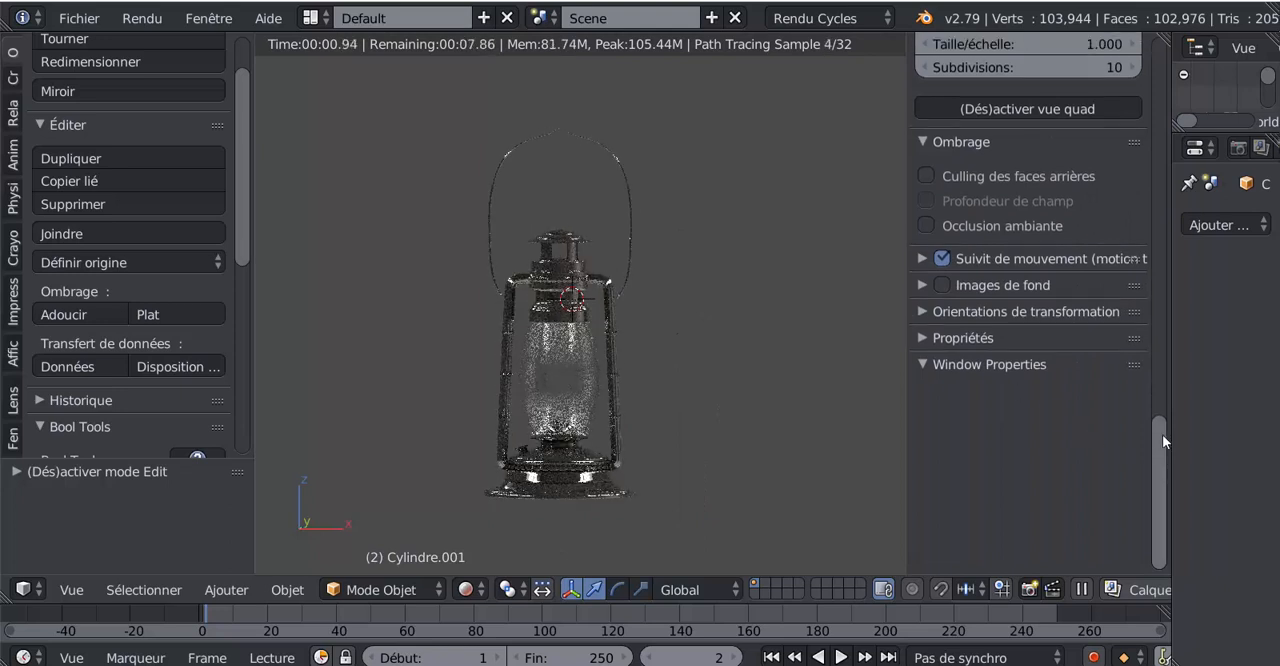
pyautogui.scroll(5, 1162, 436)
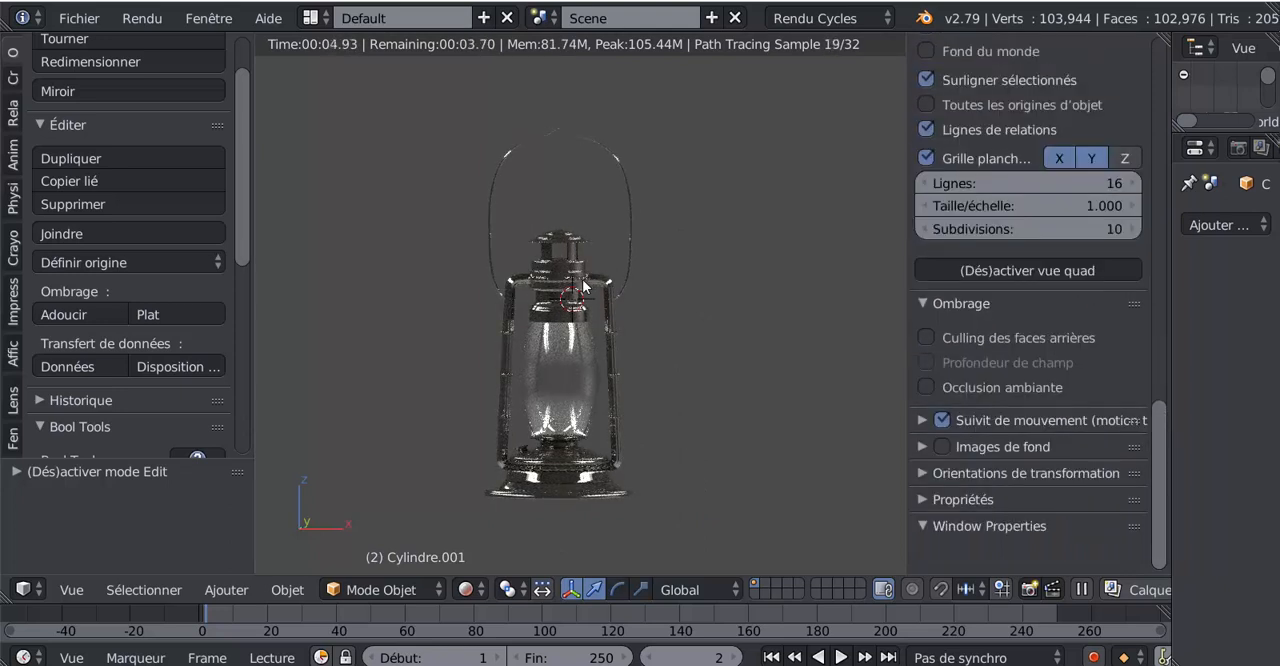
pyautogui.scroll(5, 1034, 252)
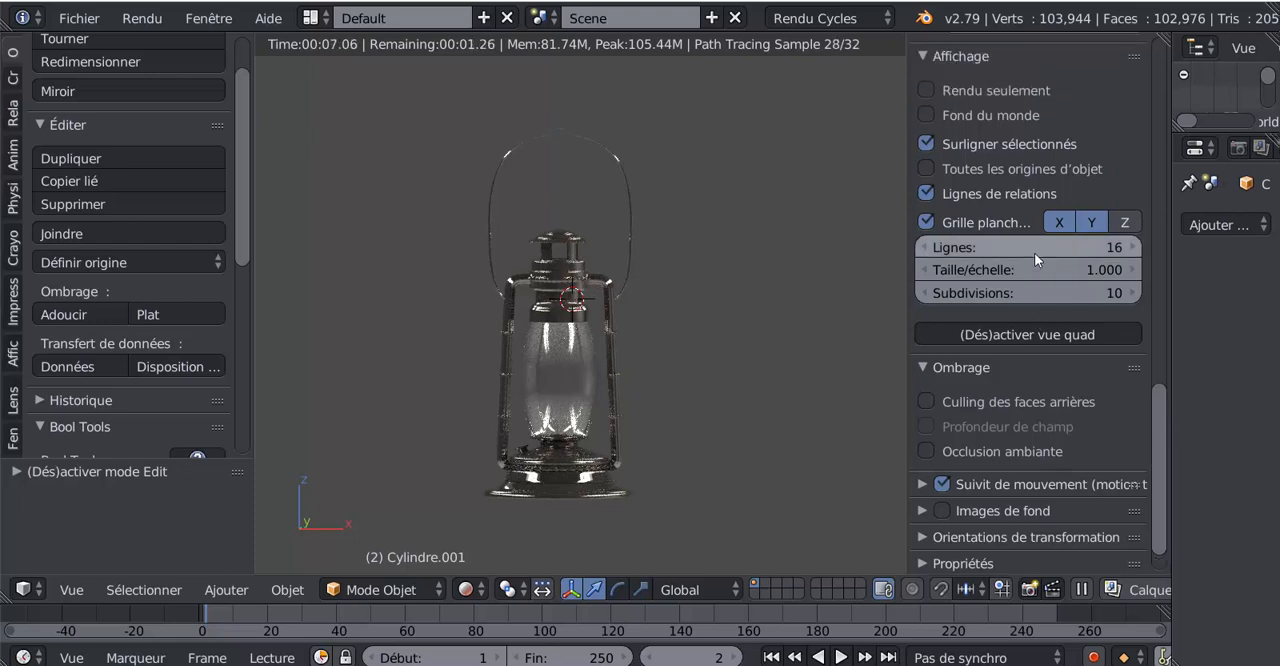
# Rename the lantern's joined metal object as "lampe pied"
pyautogui.click(1045, 150)
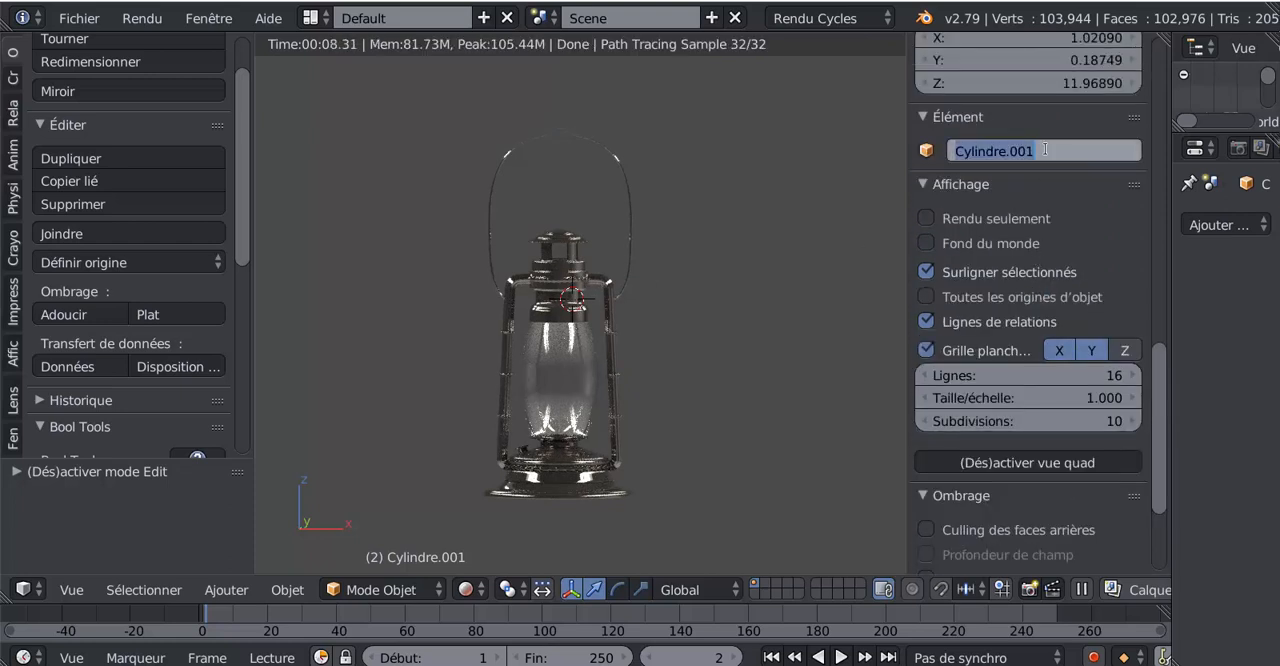
pyautogui.press('BackSpace')
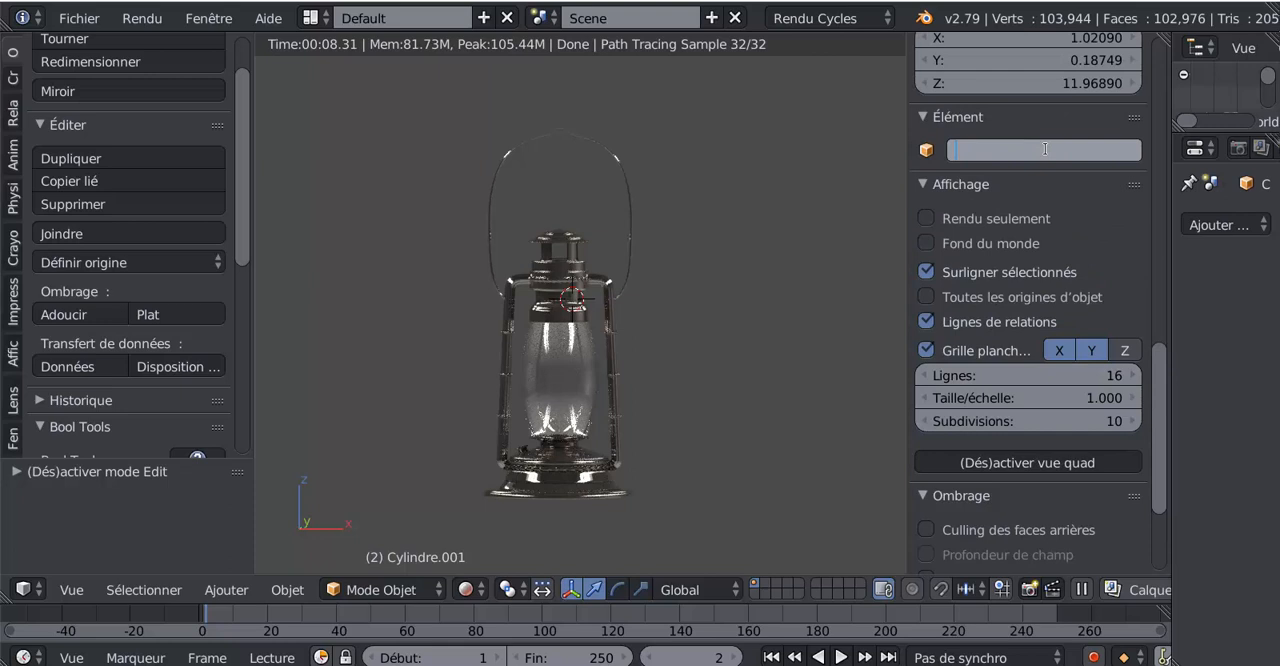
pyautogui.write('L')
pyautogui.press('BackSpace')
pyautogui.write('lampe pied')
pyautogui.press('Return')
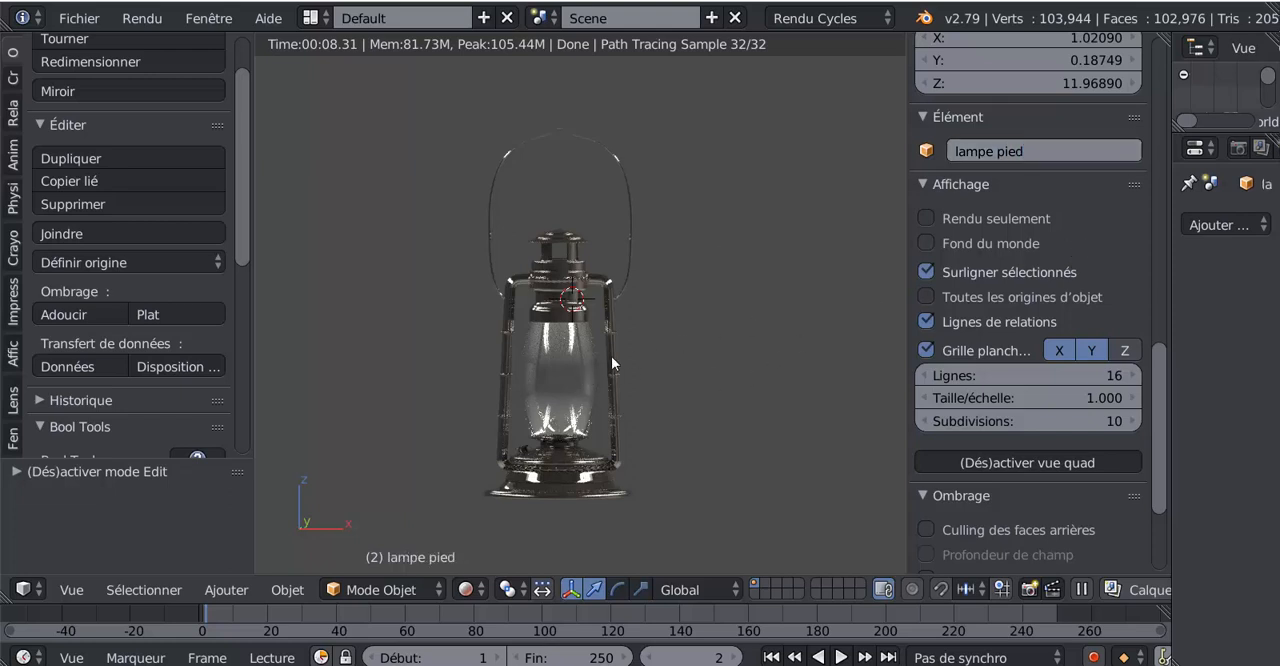
# Select the lantern's glass globe and rename it as "verre de lampe"
pyautogui.rightClick(565, 383)
pyautogui.click(1045, 152)
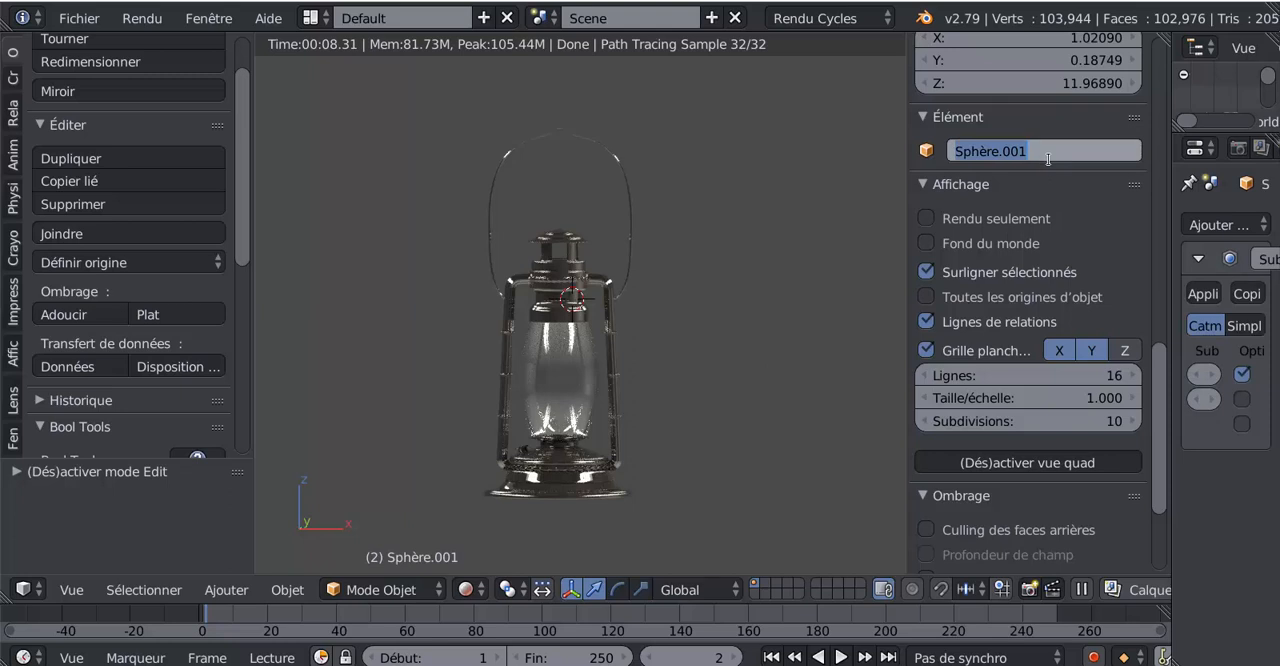
pyautogui.press('BackSpace')
pyautogui.write('v')
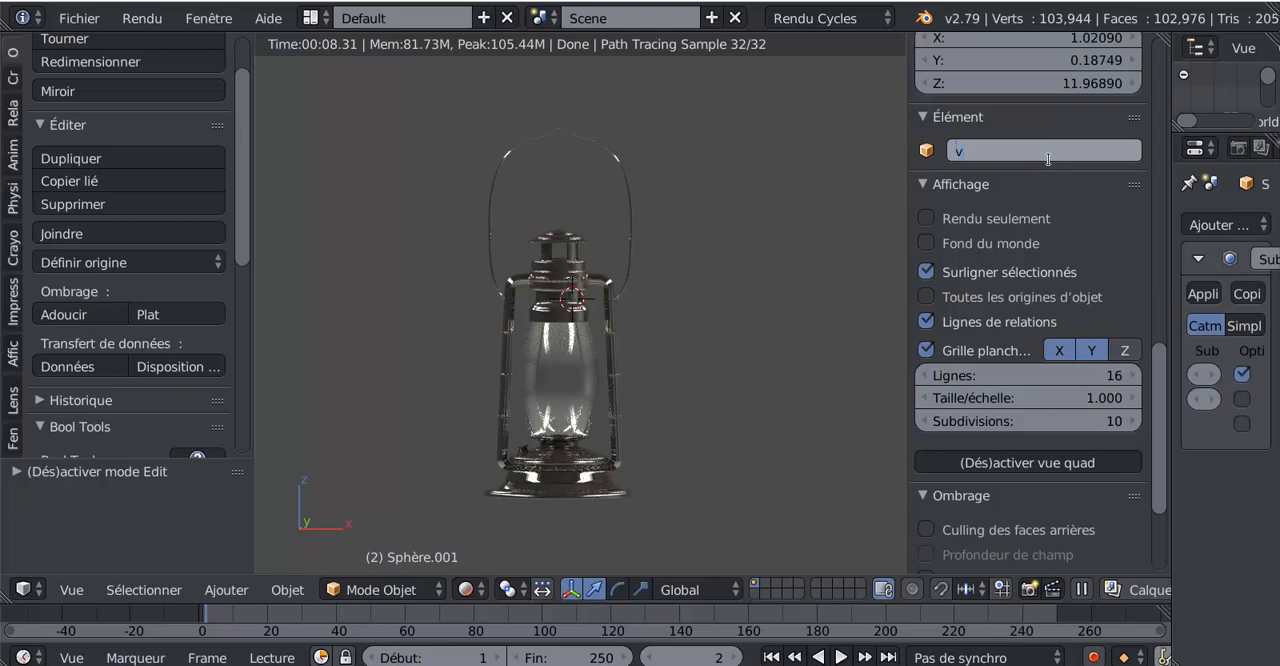
pyautogui.write('erre de lampe')
pyautogui.press('Return')
# Start saving the project as a new file and enter the file name "n°13 bis lampe tempête final"
pyautogui.click(72, 17)
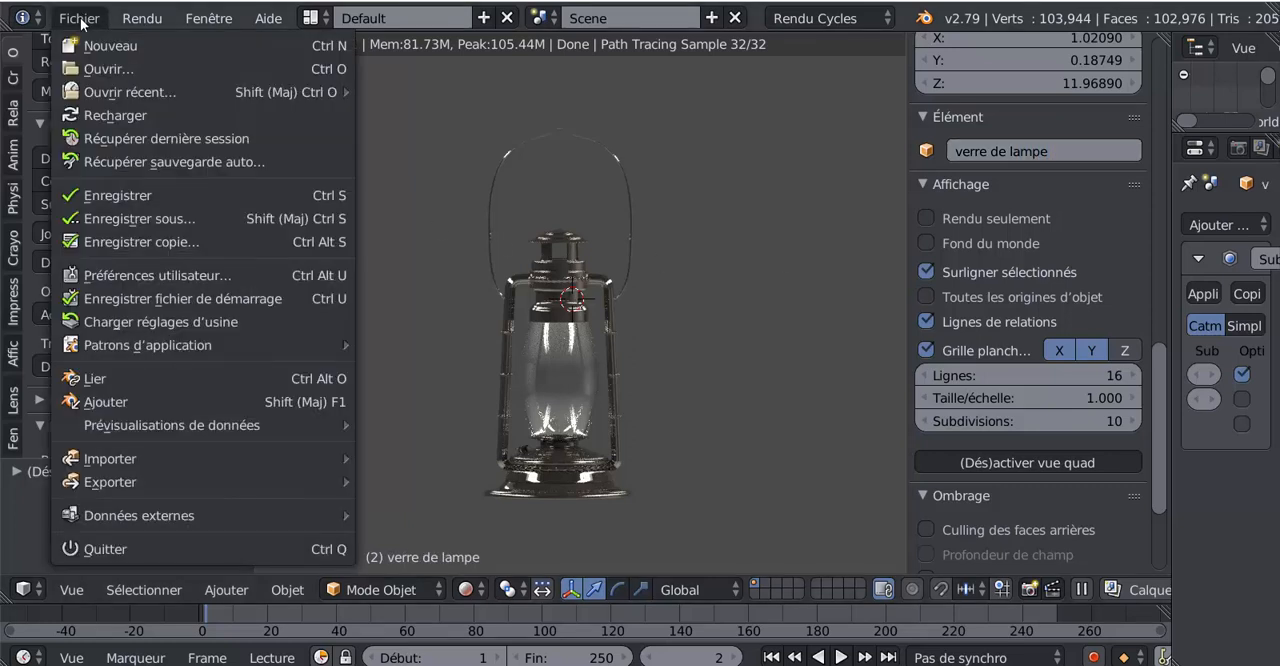
pyautogui.click(111, 217)
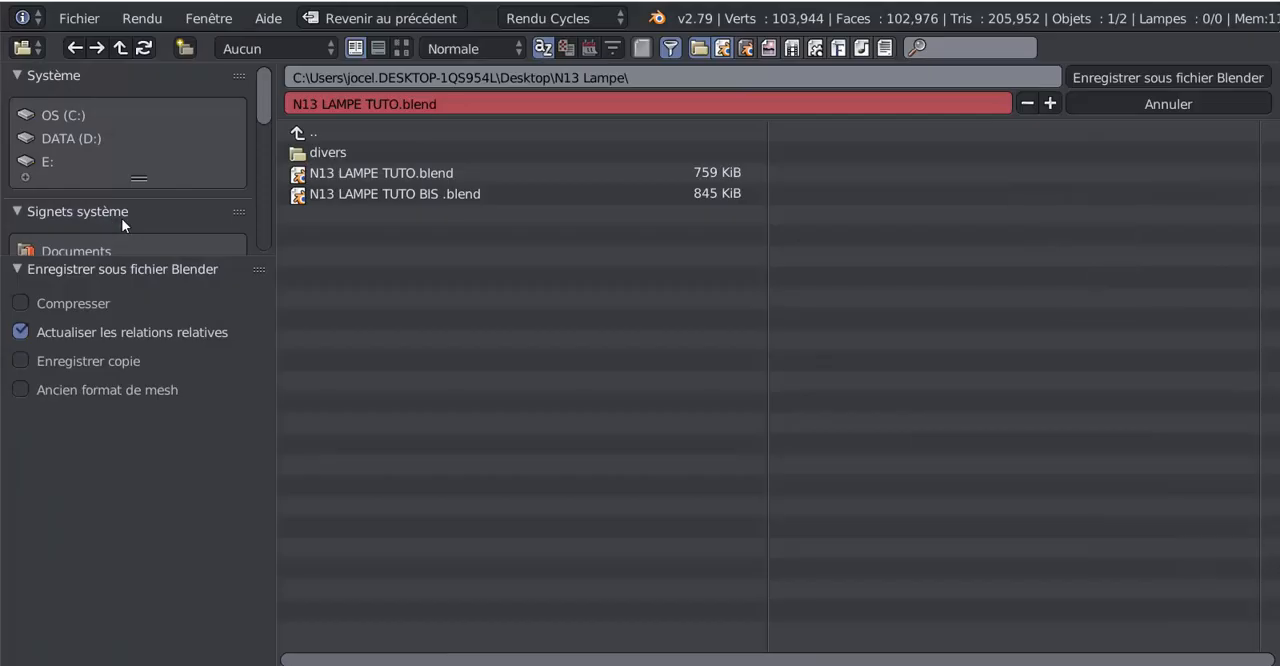
pyautogui.click(443, 105)
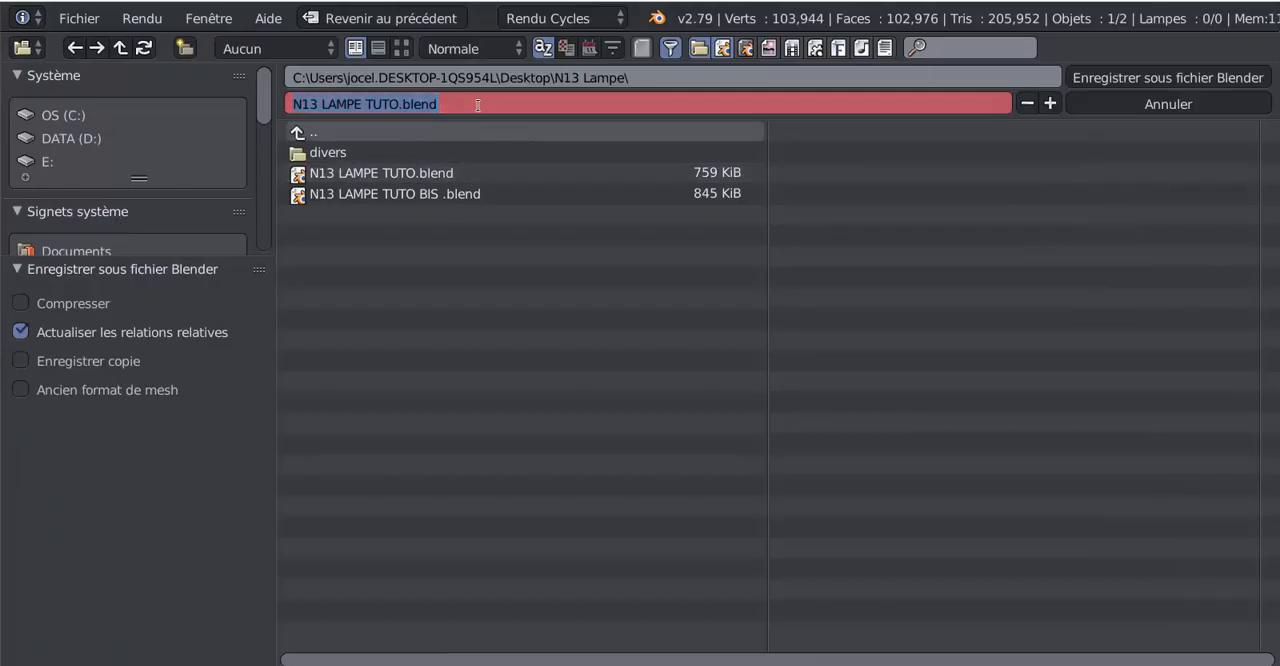
pyautogui.press('BackSpace')
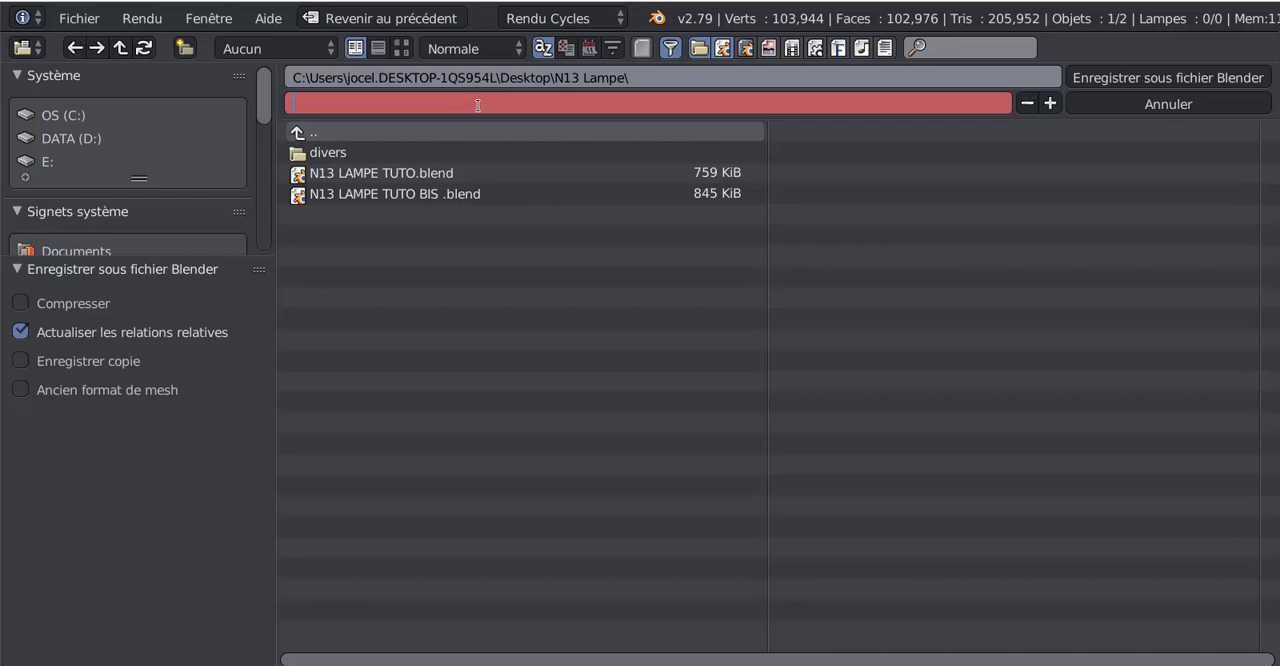
pyautogui.write('n°13 bis lampe temp')
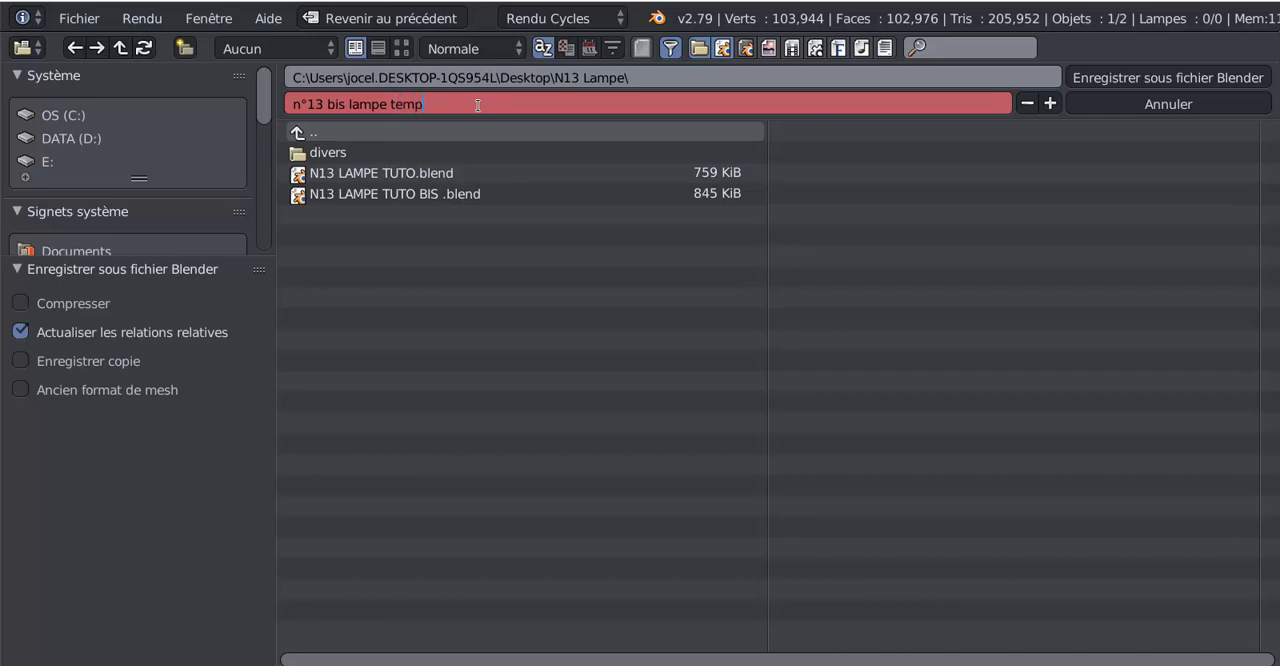
pyautogui.write('ête final')
pyautogui.press('Return')
# Choose the desktop folder (Bureau) as the destination and save the Blender file there
pyautogui.scroll(-2, 129, 221)
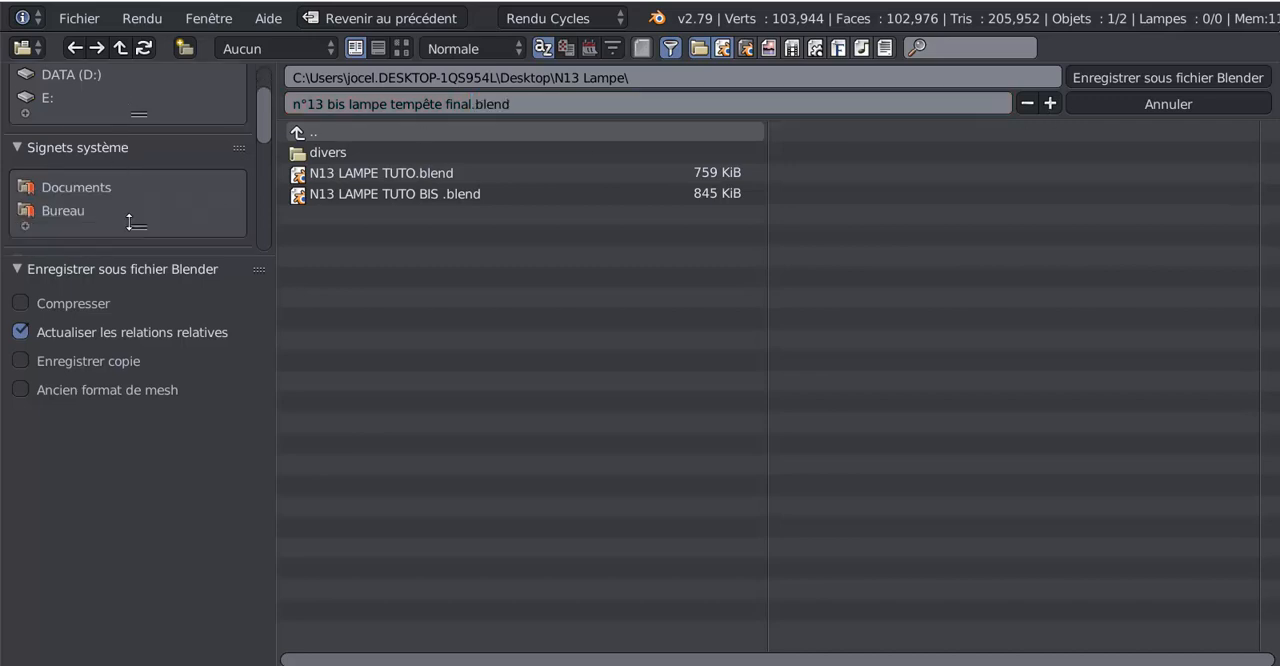
pyautogui.click(52, 209)
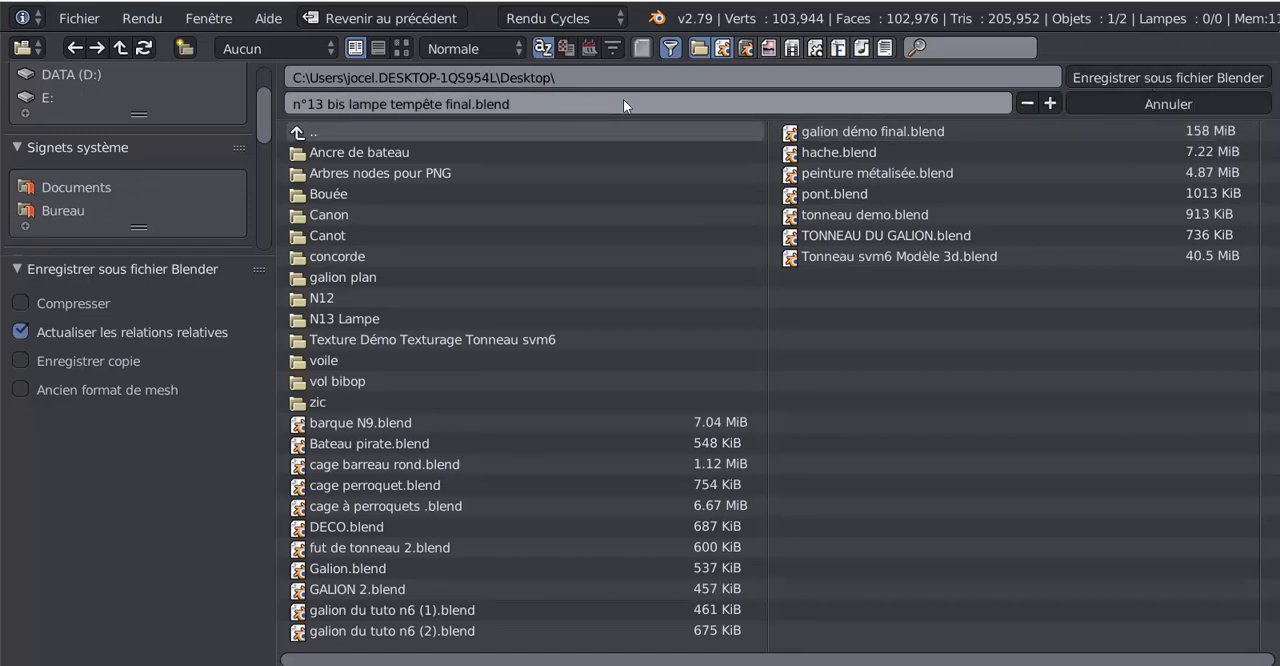
pyautogui.click(1143, 80)
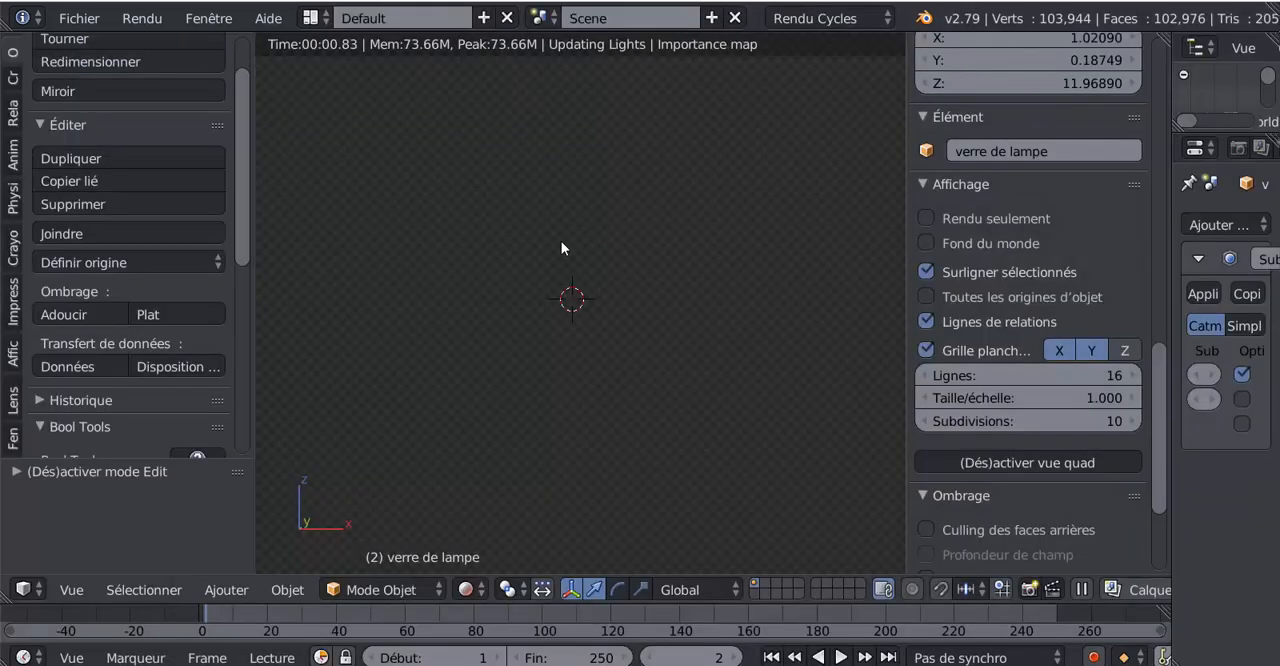